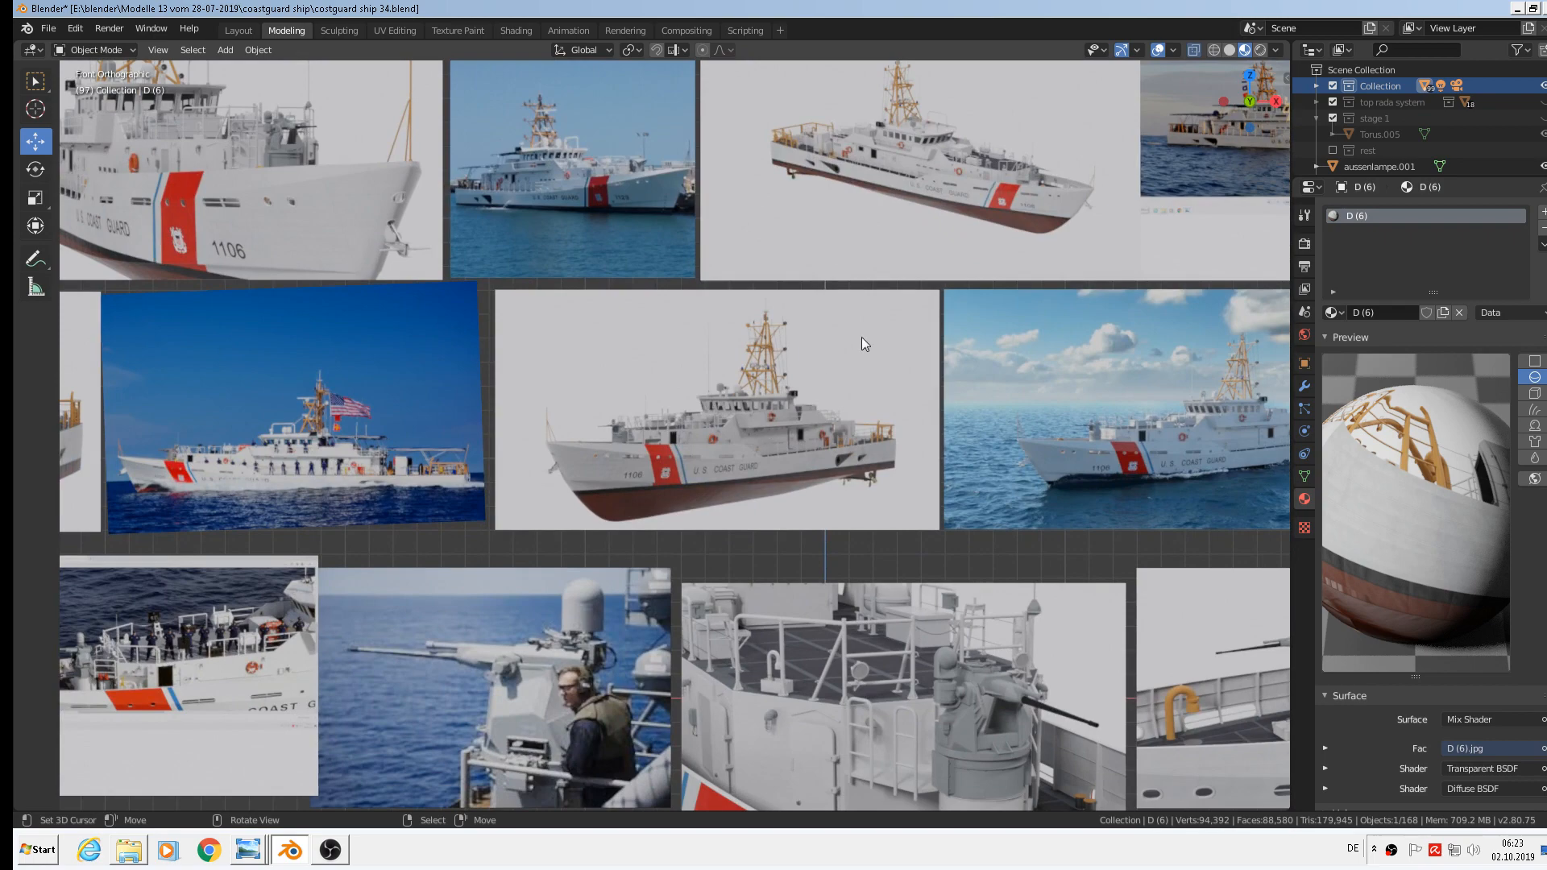
Move the white-background port-bow ship reference about -2.47 m in X and -4.9 m in Z, placing it above the ship model.
scroll(872, 343, "down", 3)
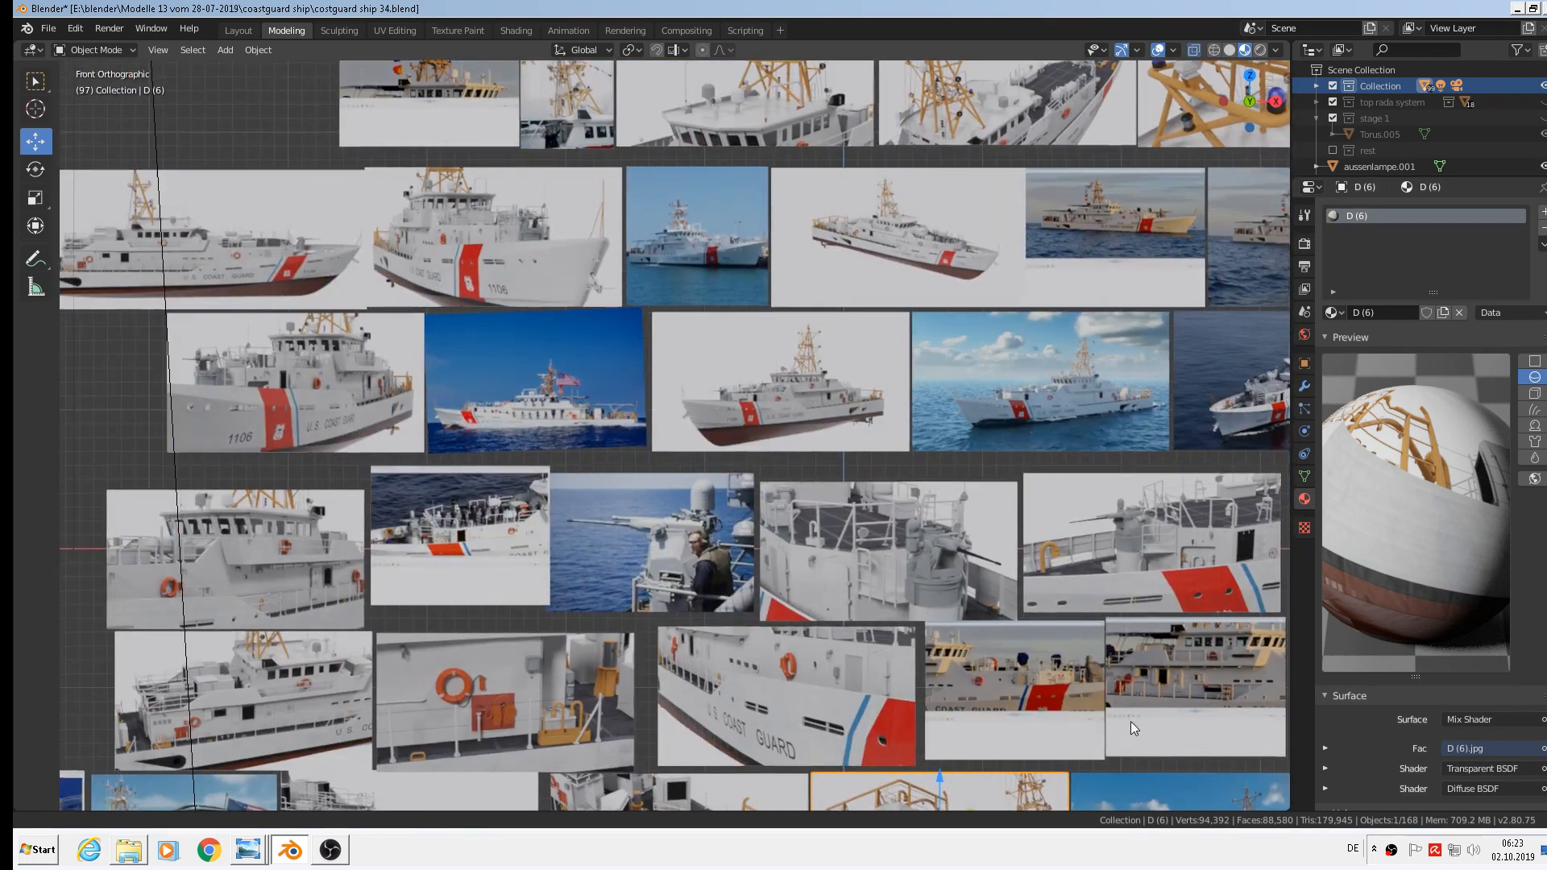
scroll(1027, 526, "down", 4)
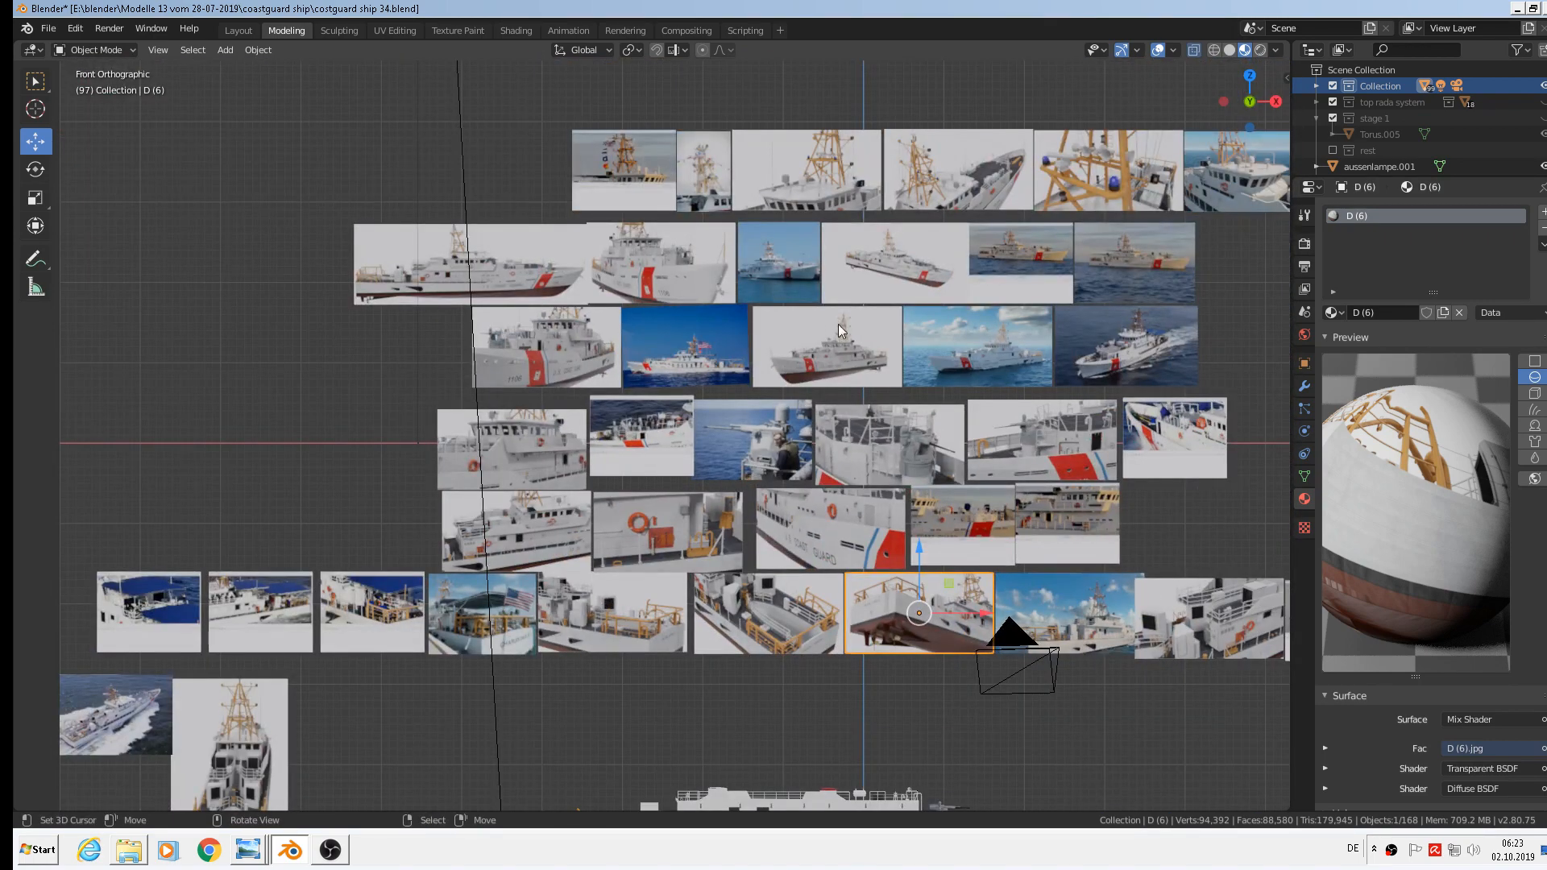
left_click(835, 351)
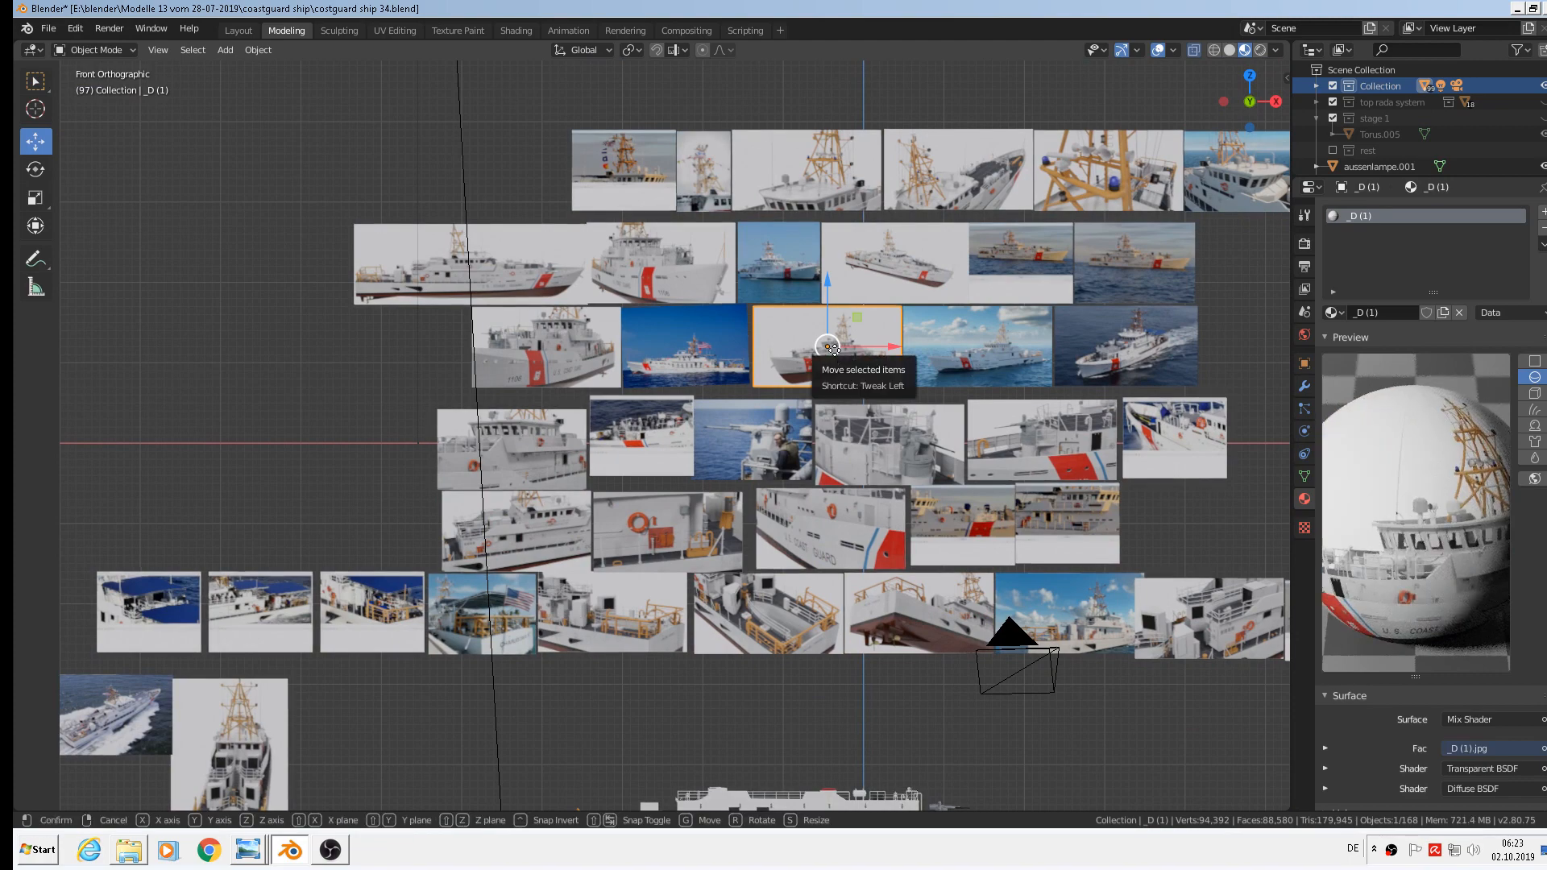
key("g")
left_click(629, 742)
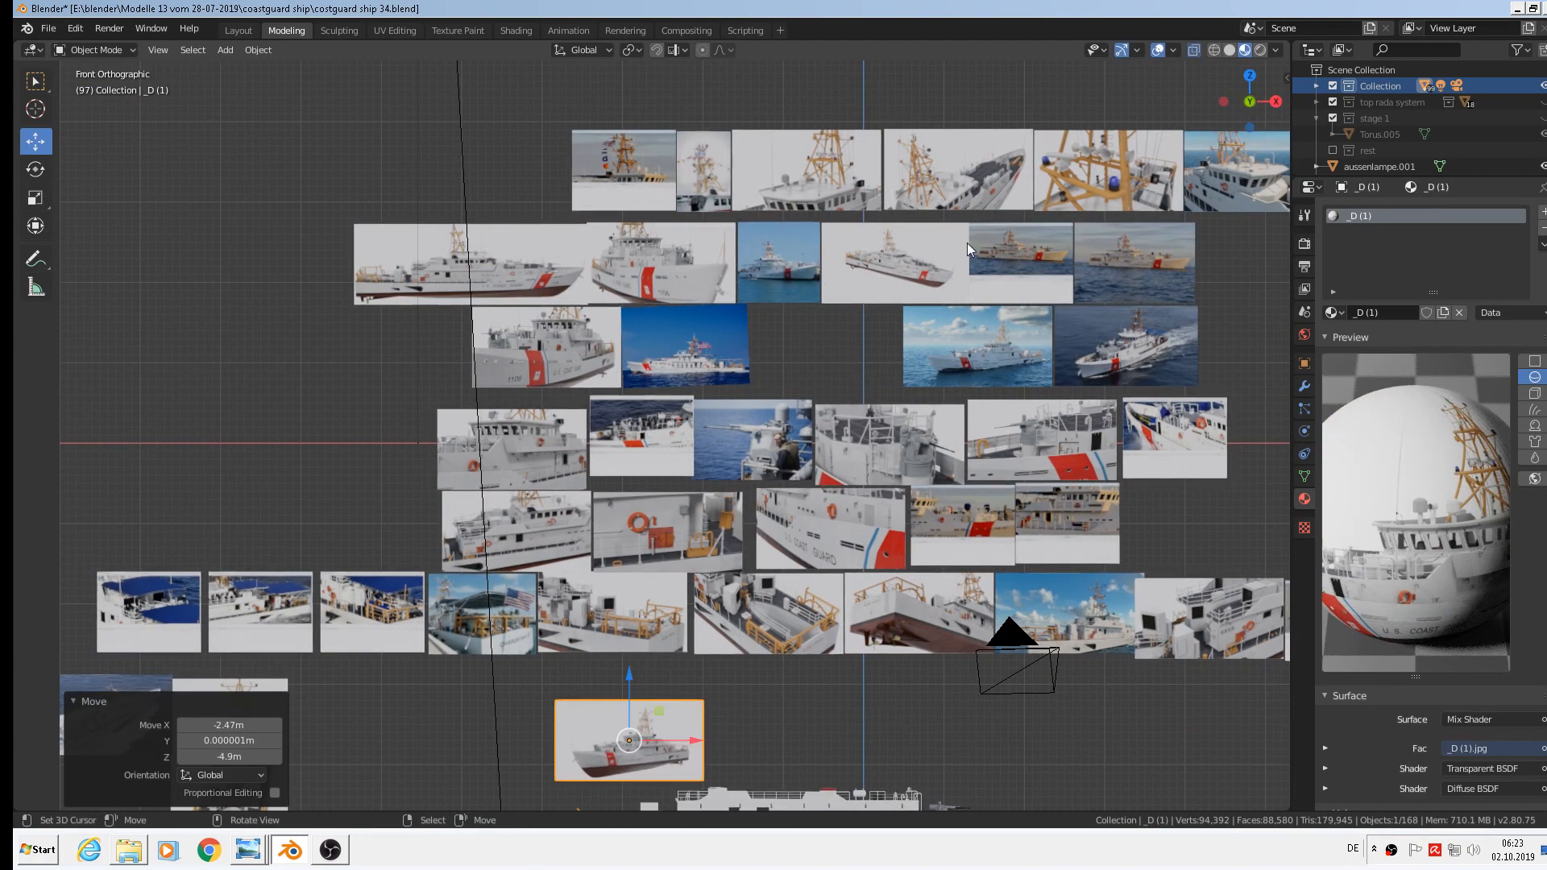
Move the white-background starboard ship reference D-1 about -1.37 m in X and -5.79 m in Z, beside the port-bow image.
left_click(911, 275)
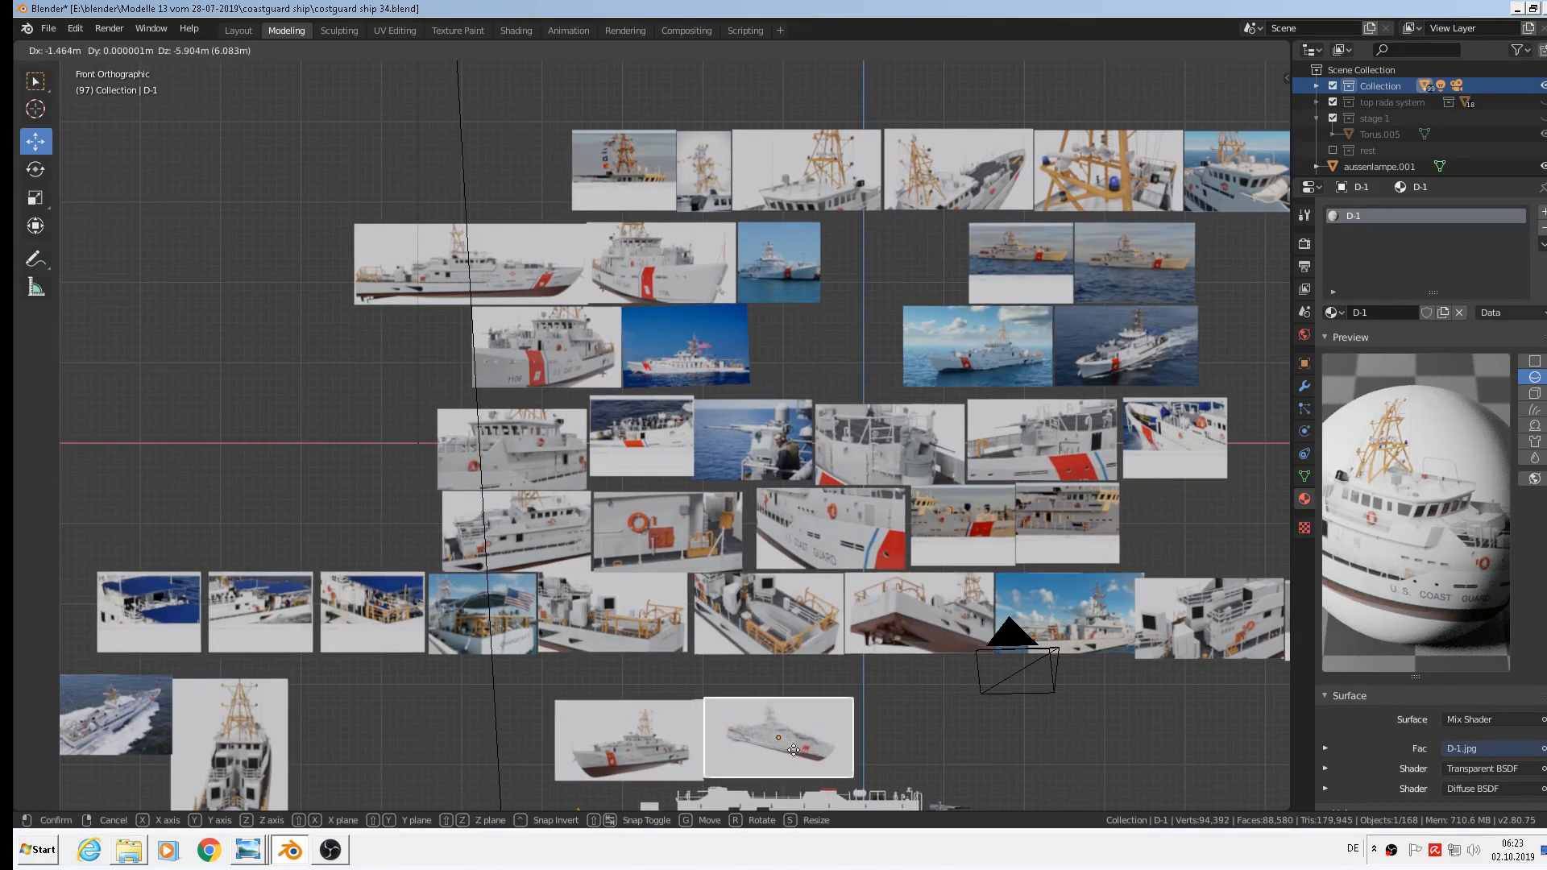
left_click(805, 748)
scroll(805, 748, "up", 7)
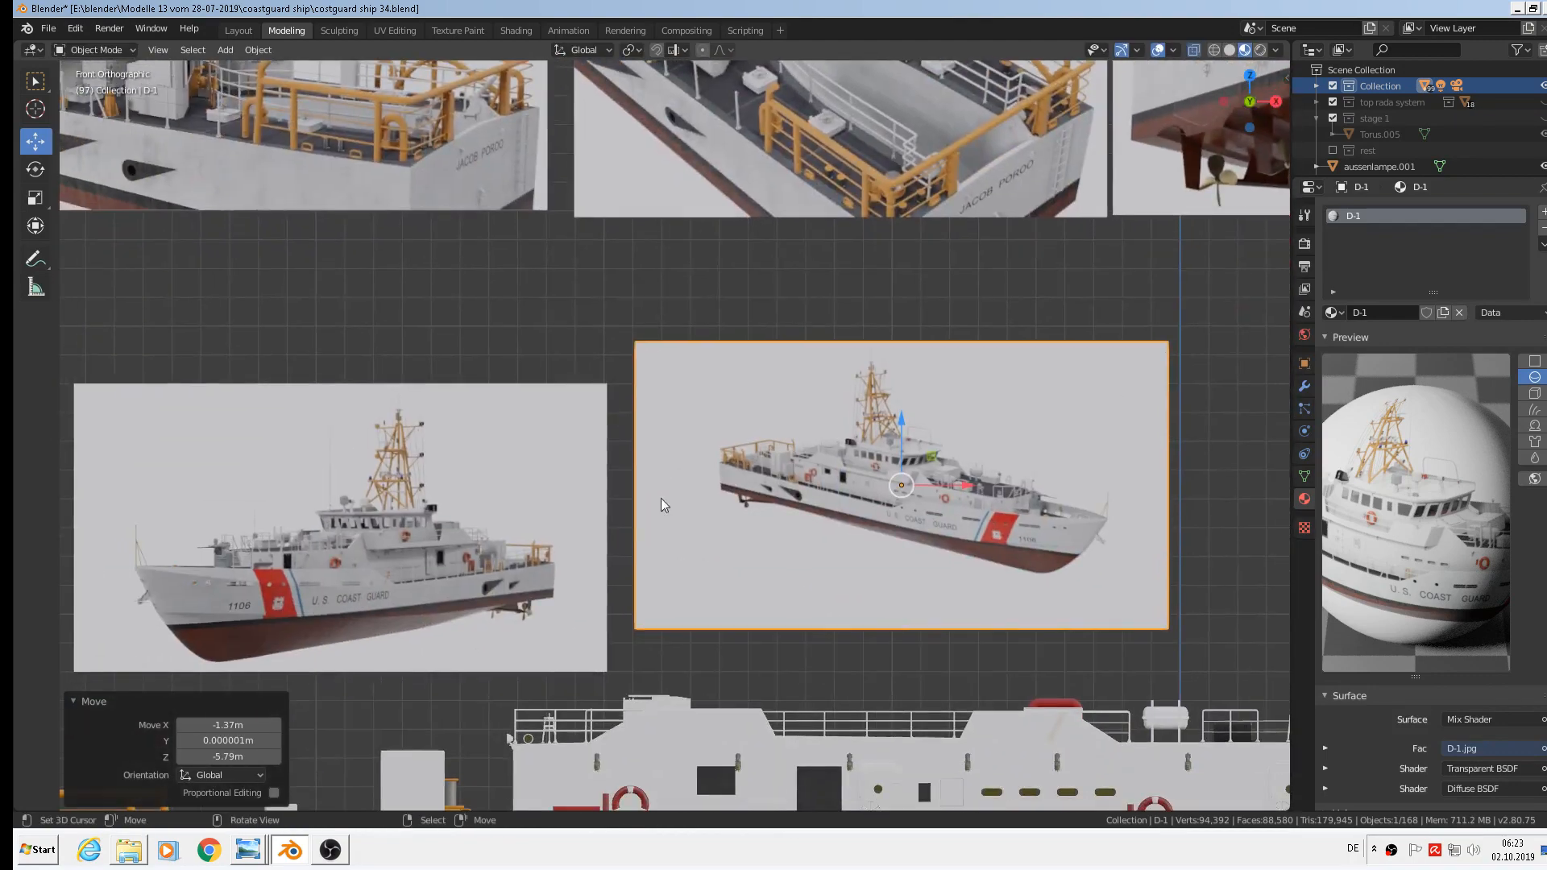
Rotate reference image D-1 by about -6.73° so the ship sits closer to level.
left_click(406, 518)
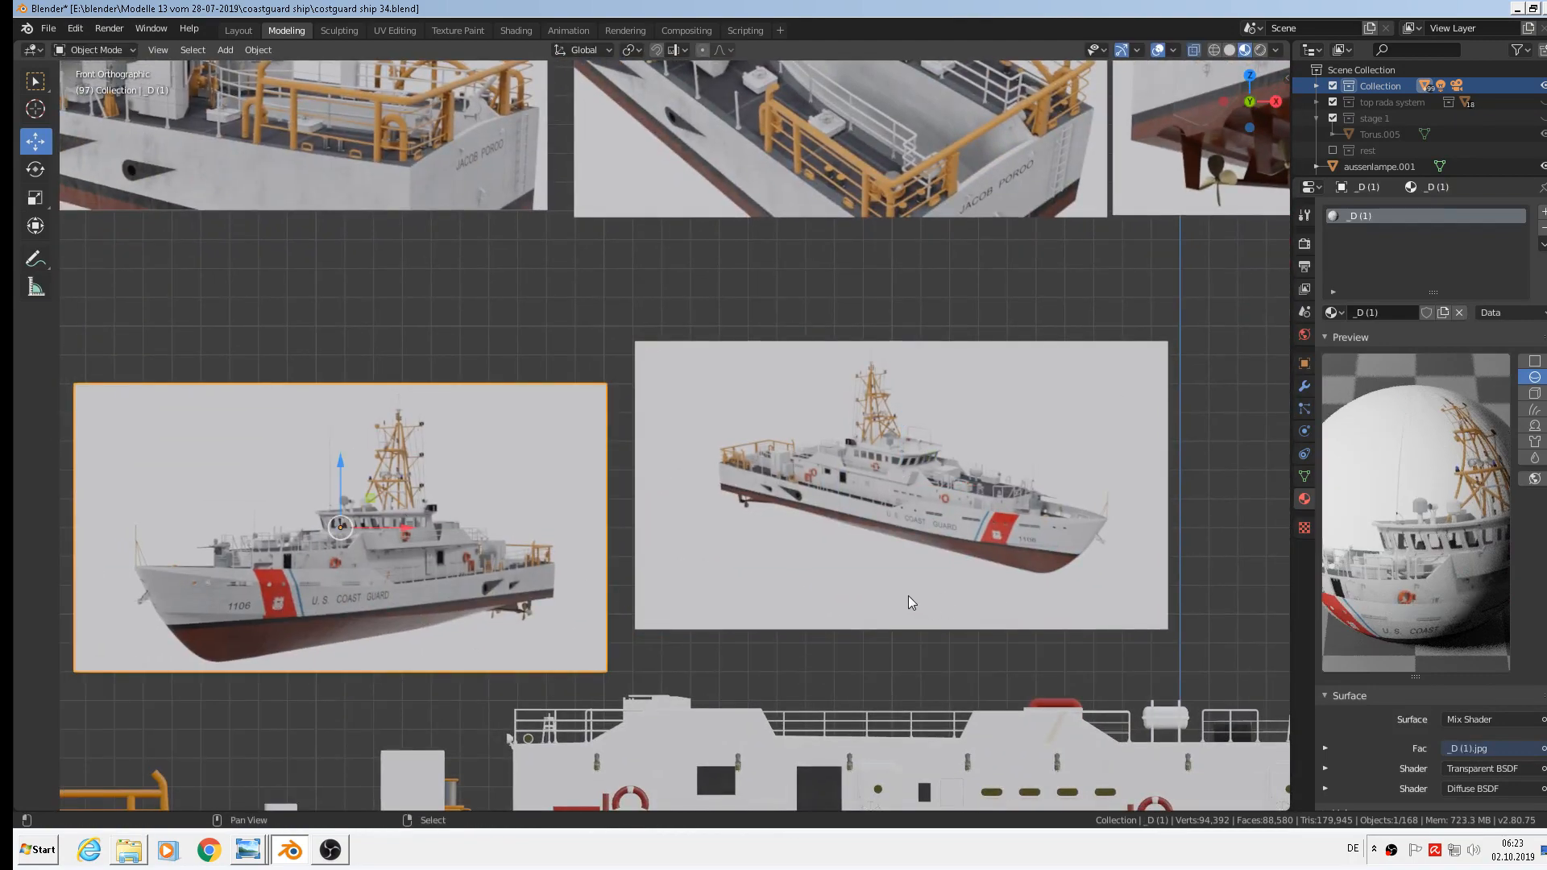
scroll(835, 551, "up", 1)
scroll(834, 544, "up", 1)
left_click(945, 491)
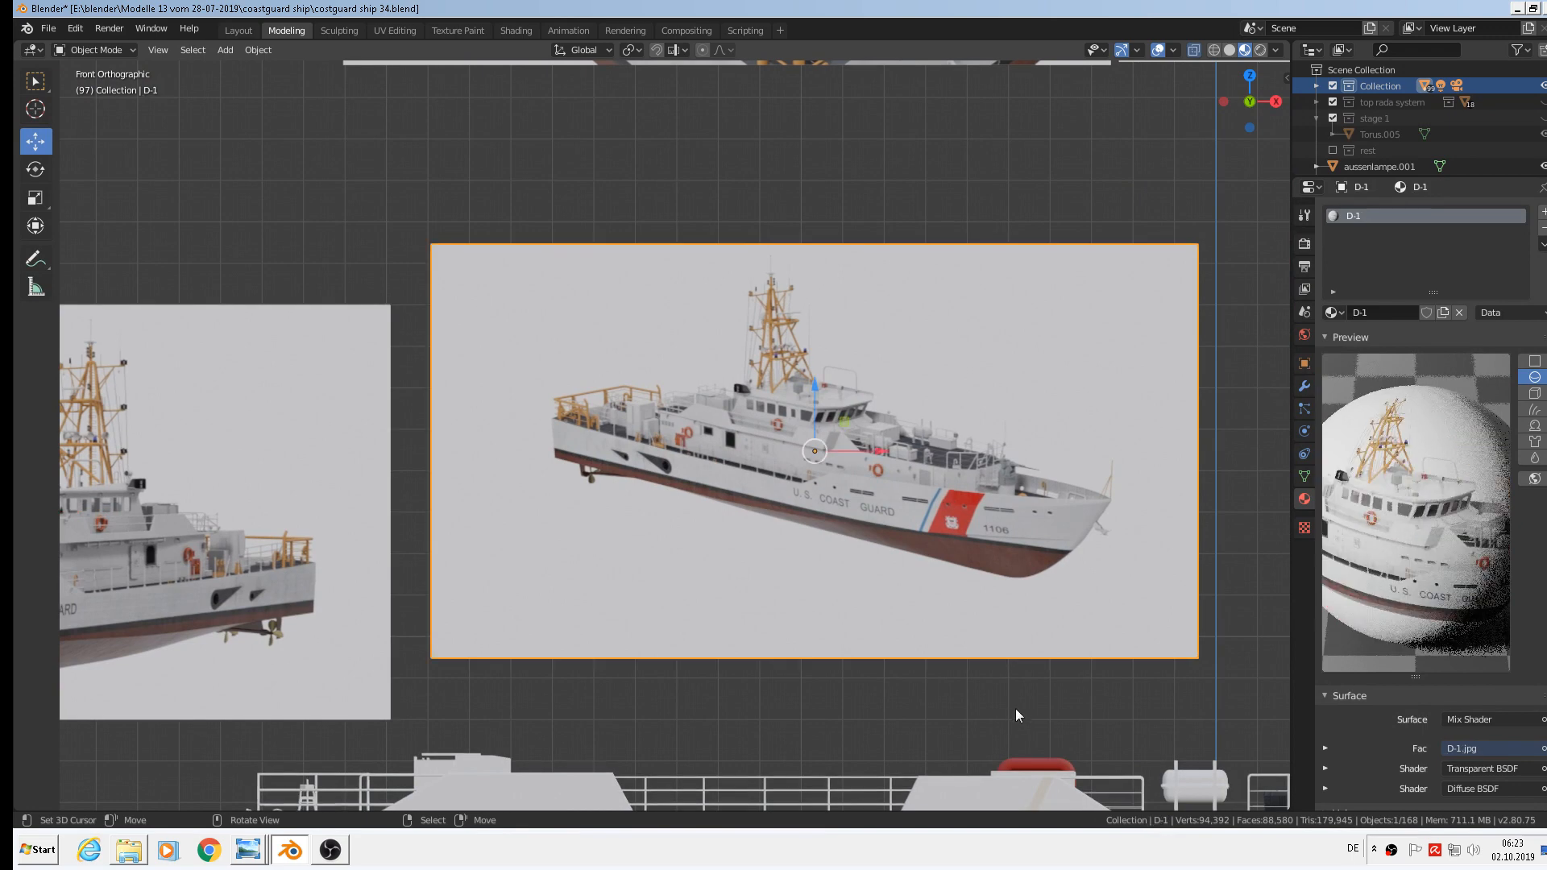
key("r")
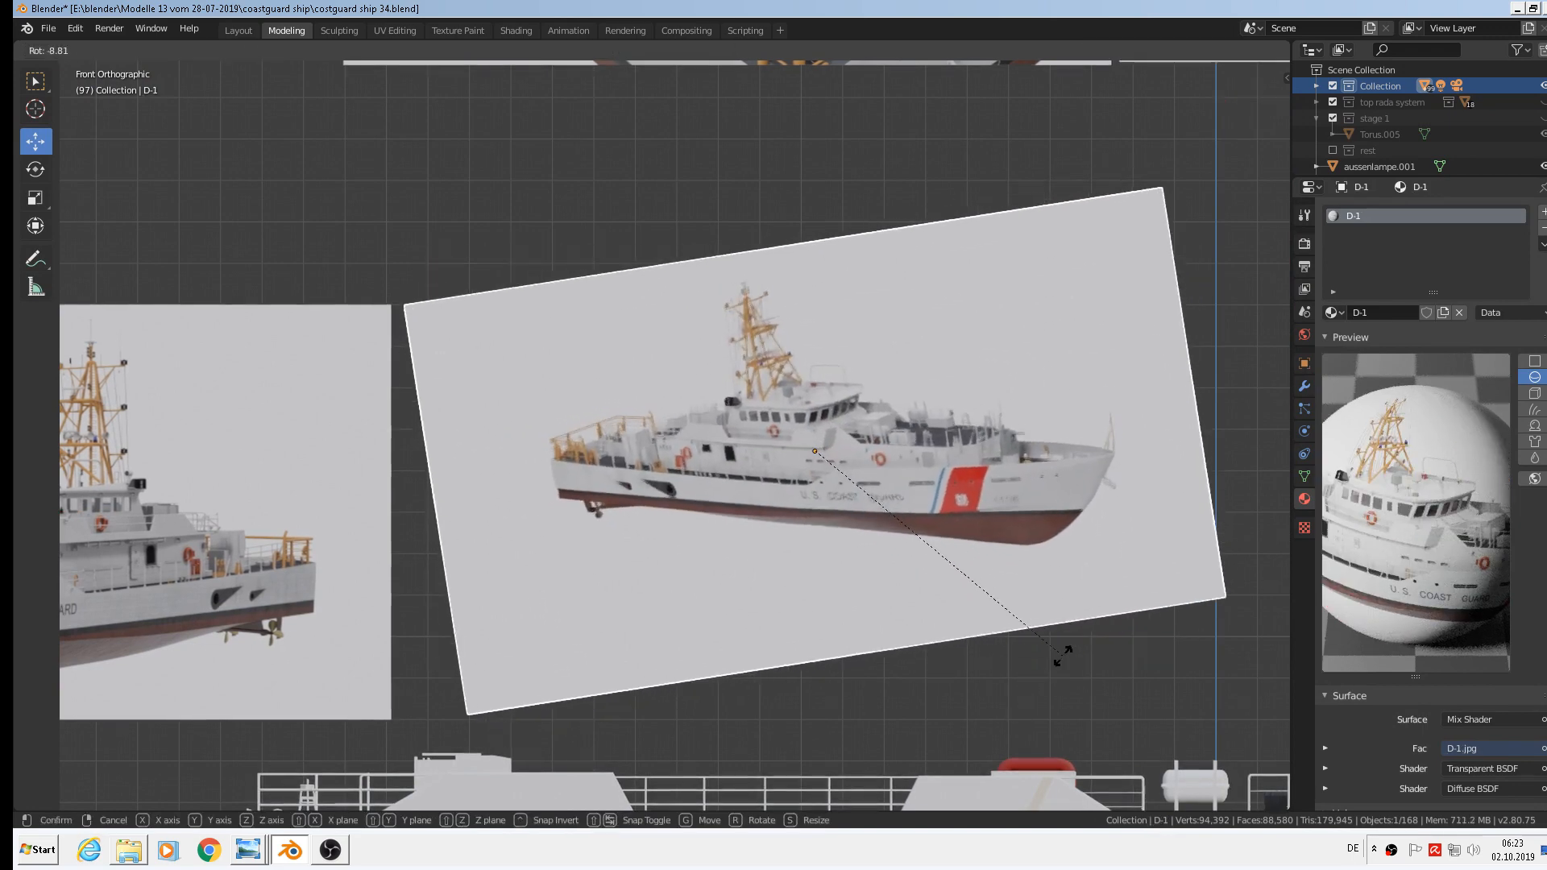
left_click(1051, 661)
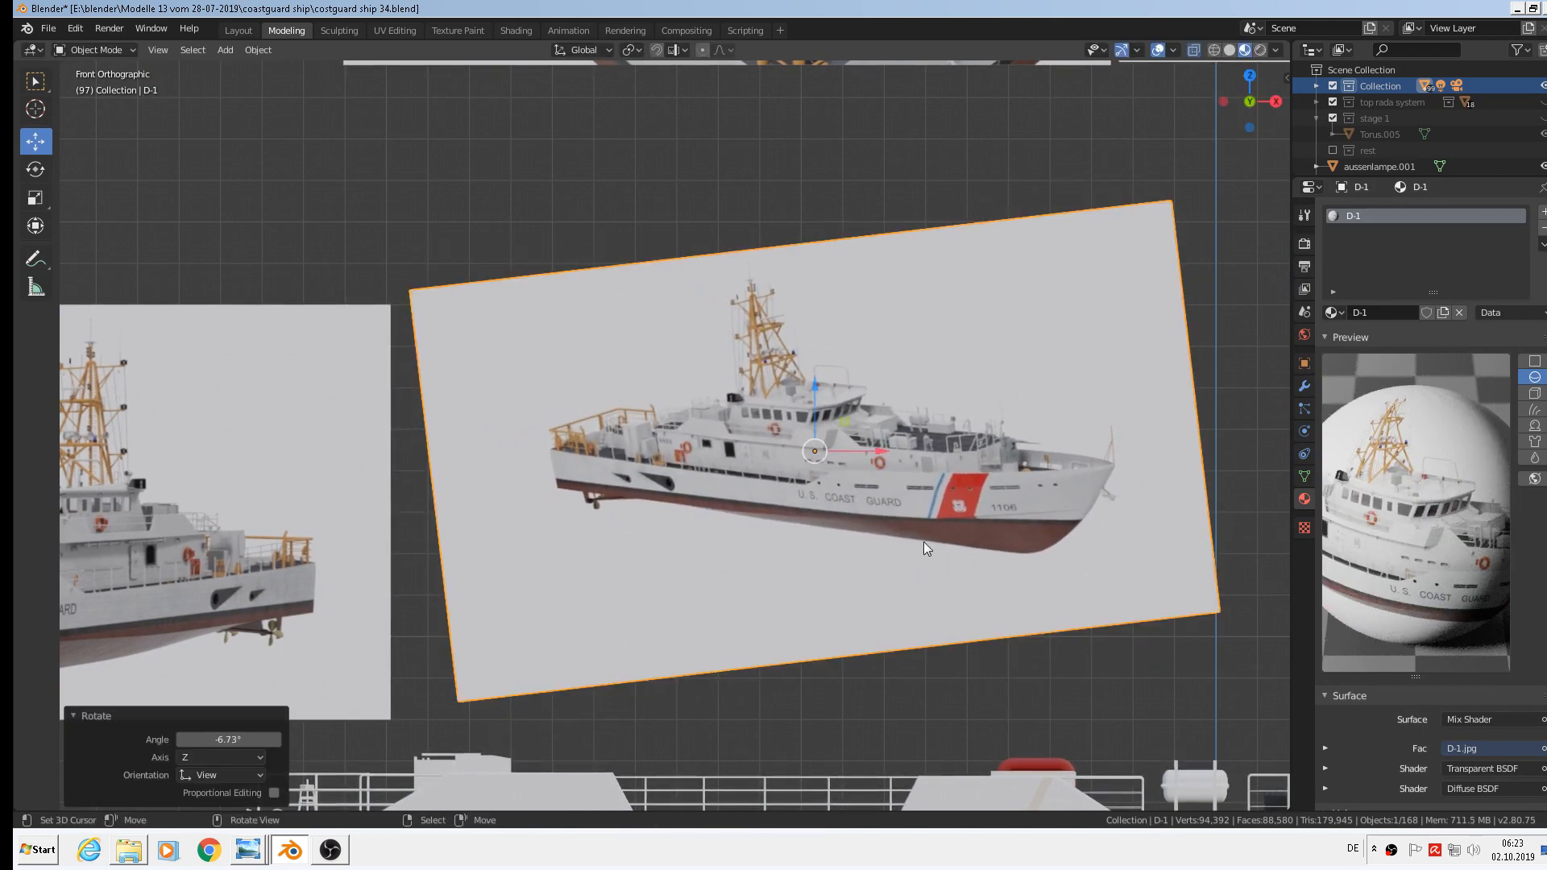
Place the 3D cursor on the pictured hull's midship waterline, add a cube there and scale it to about 0.048.
scroll(923, 542, "up", 1)
scroll(999, 557, "up", 2)
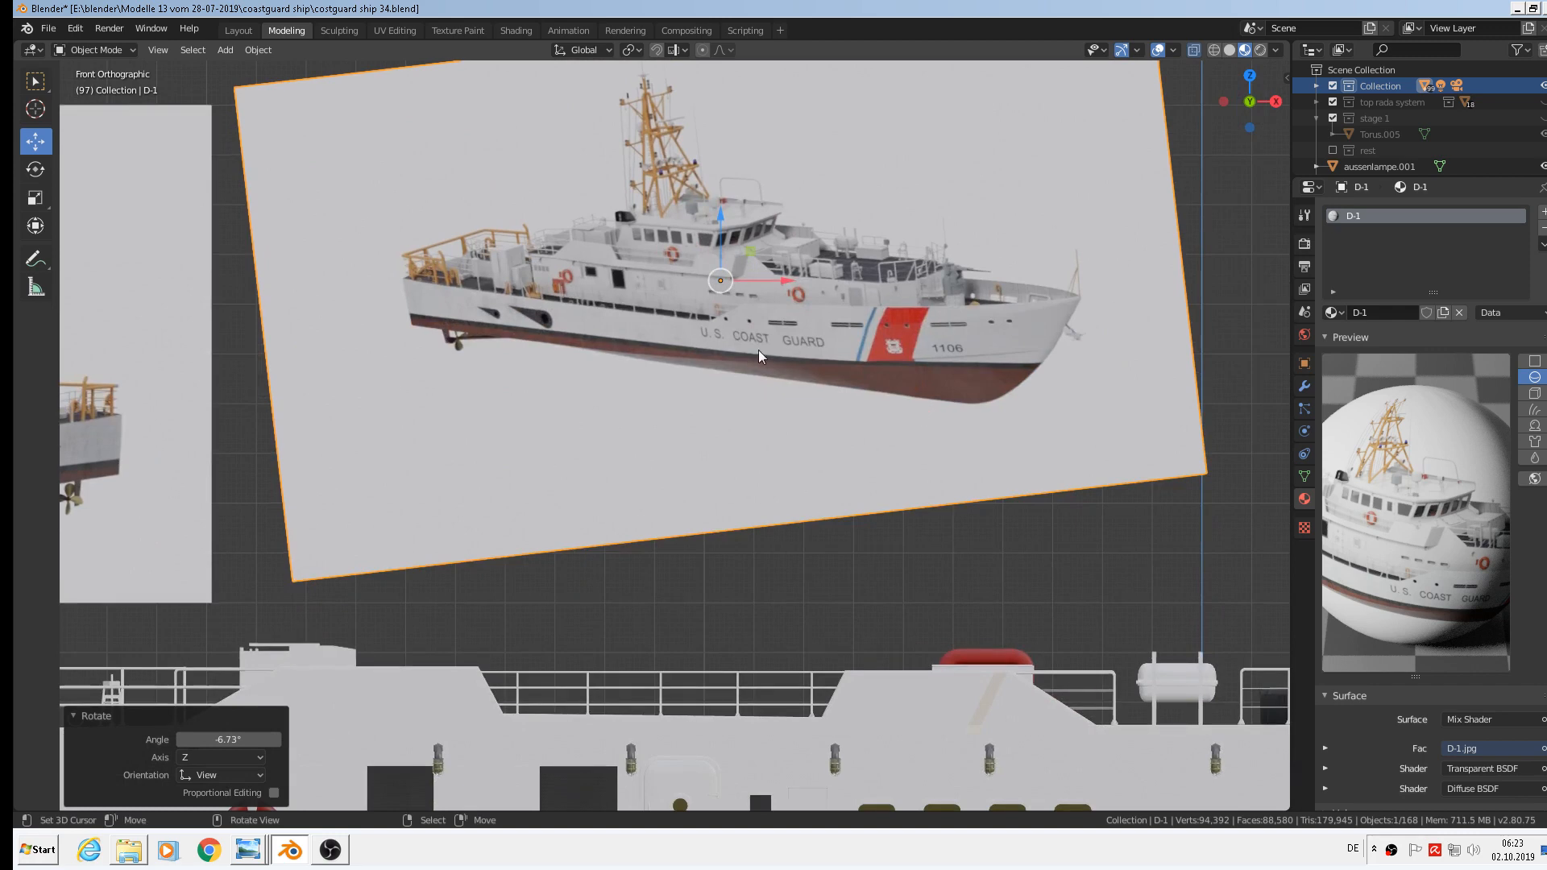
key("alt+a")
right_click(705, 353, "shift")
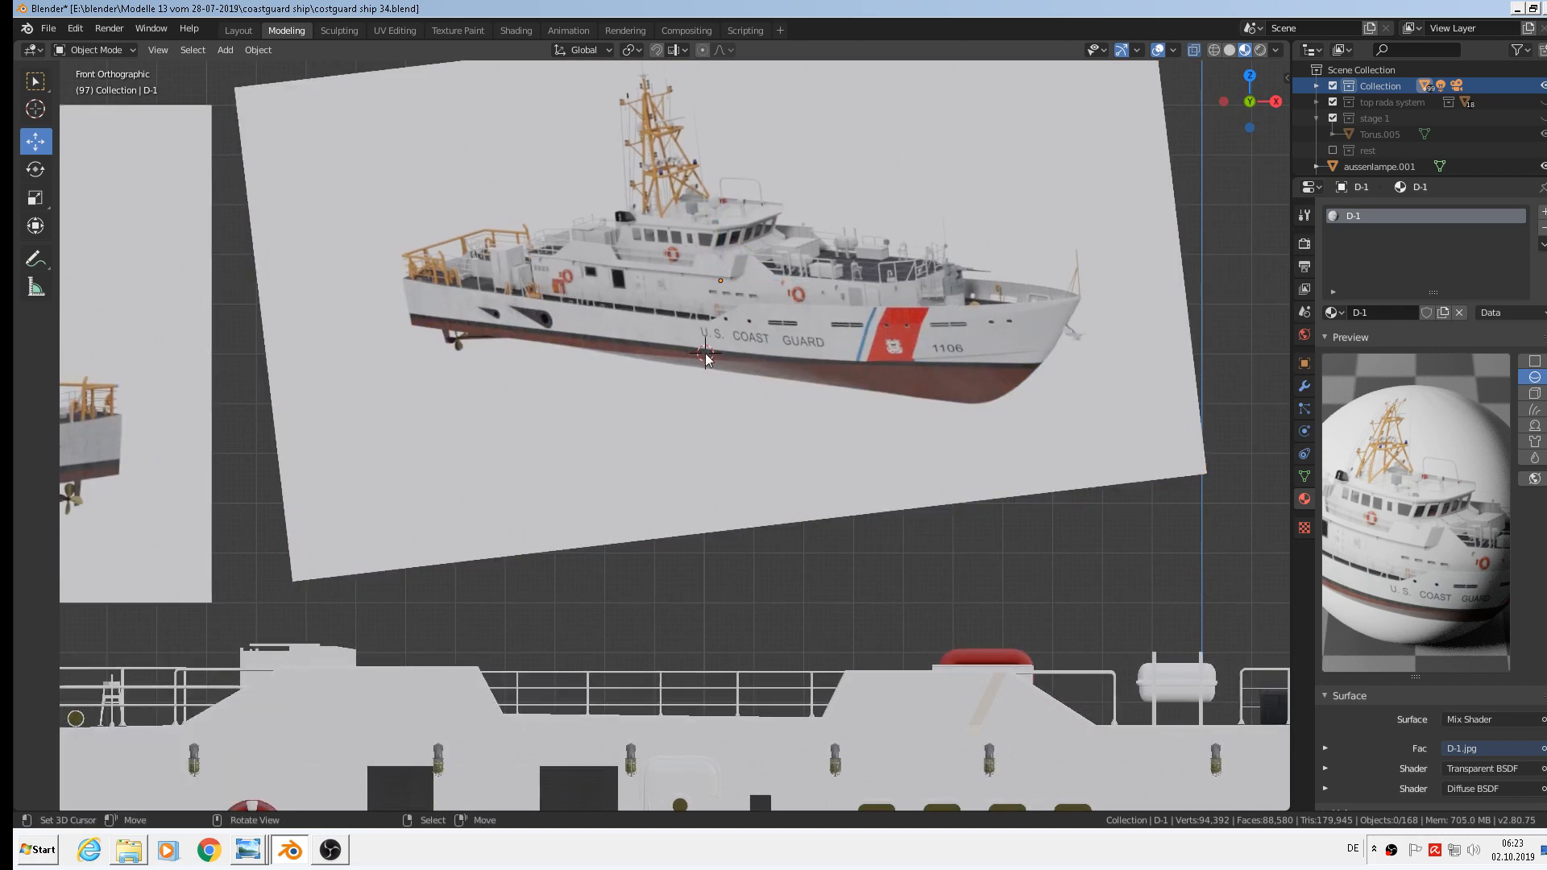
left_click(225, 50)
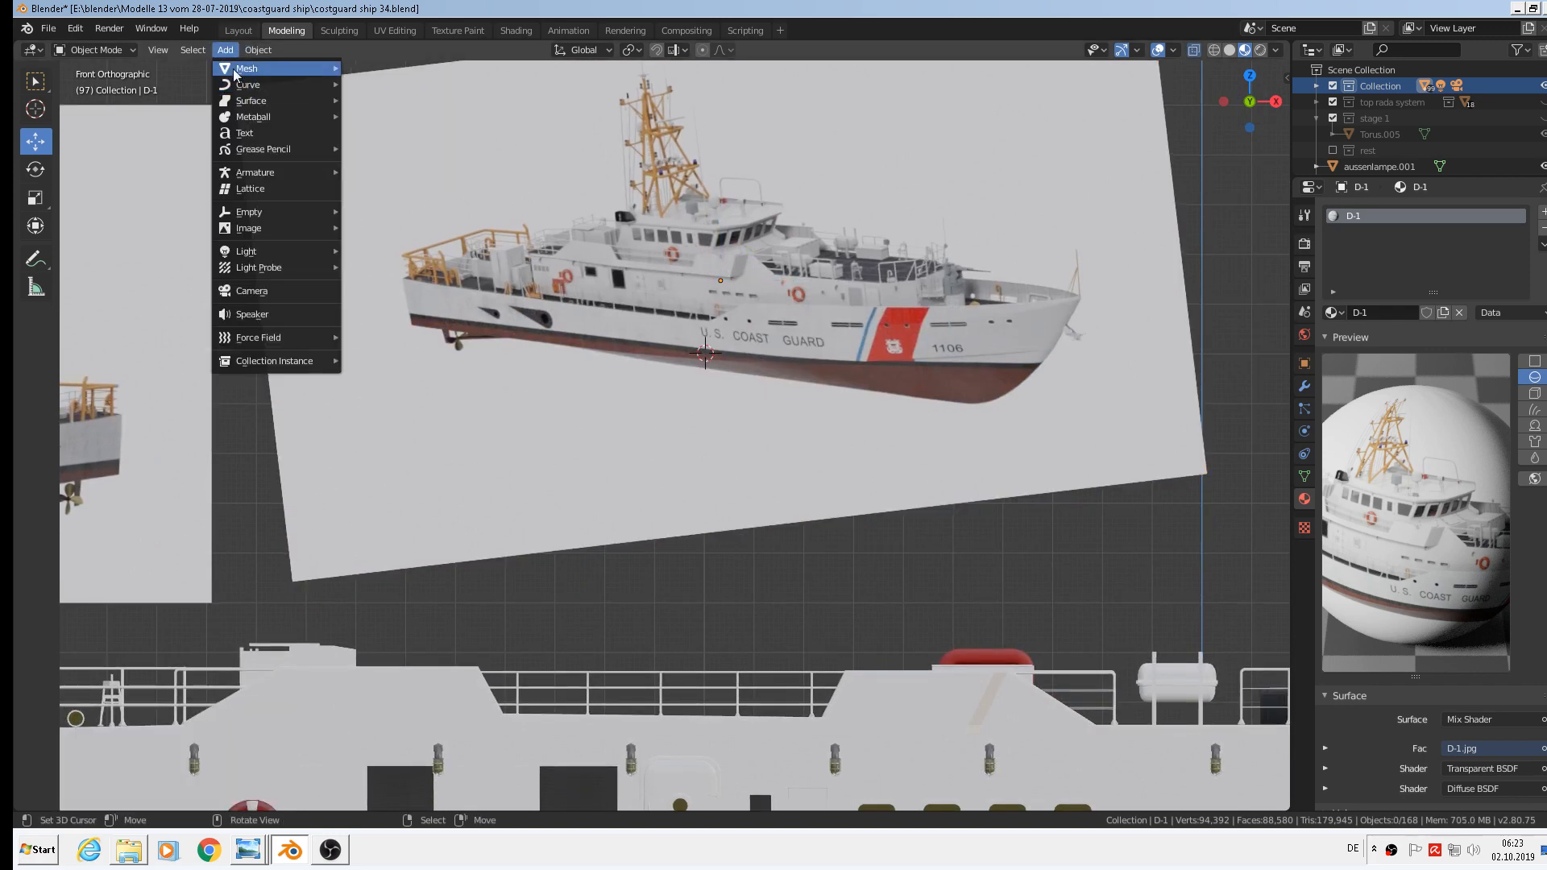
mouse_move(233, 68)
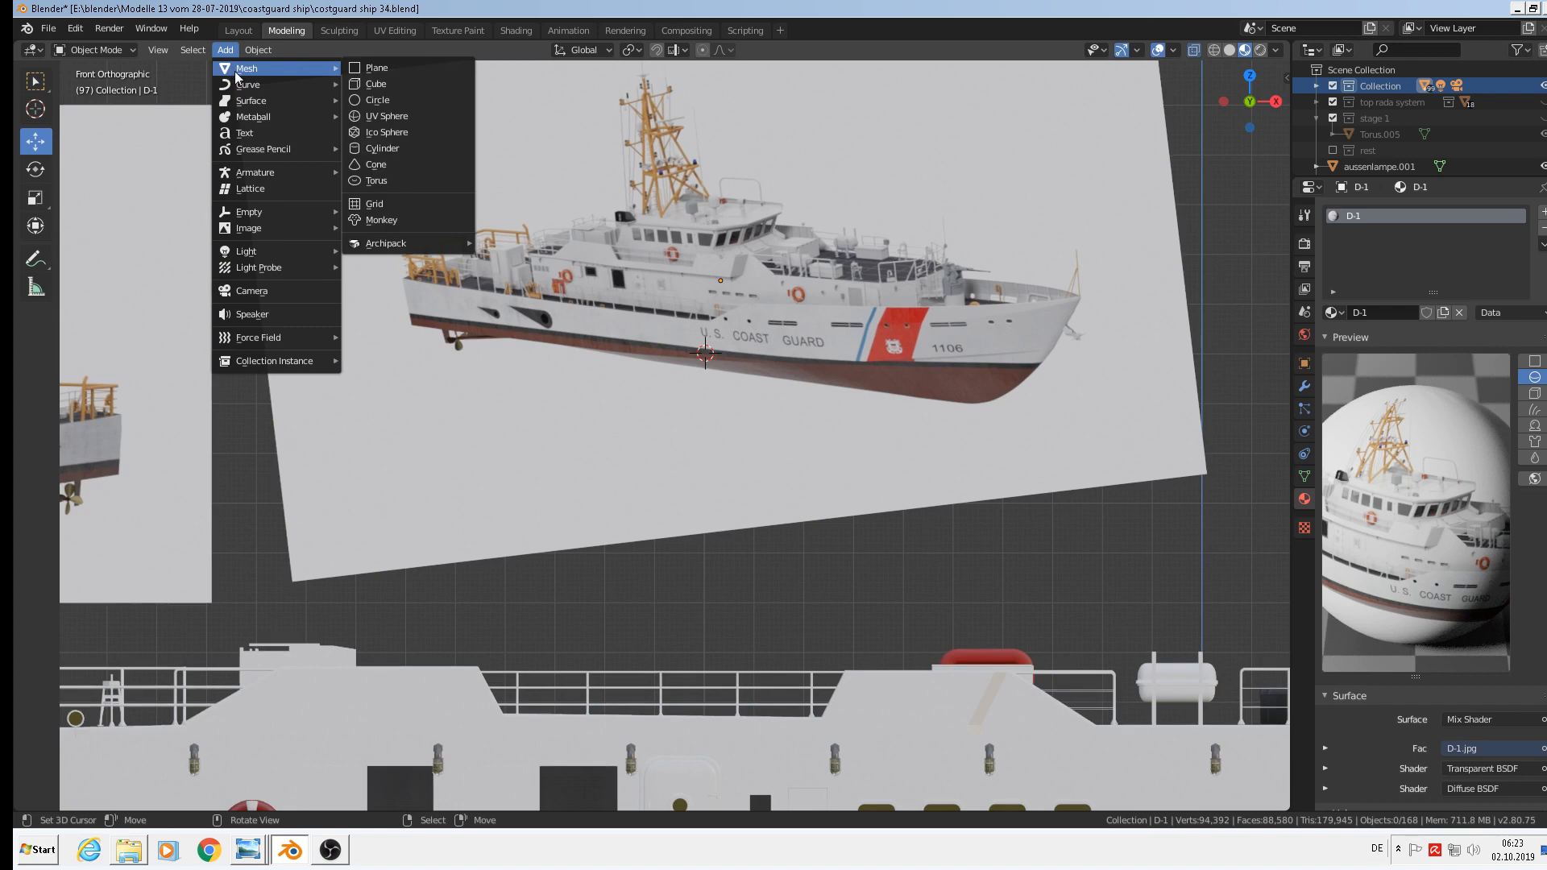
left_click(405, 86)
key("s")
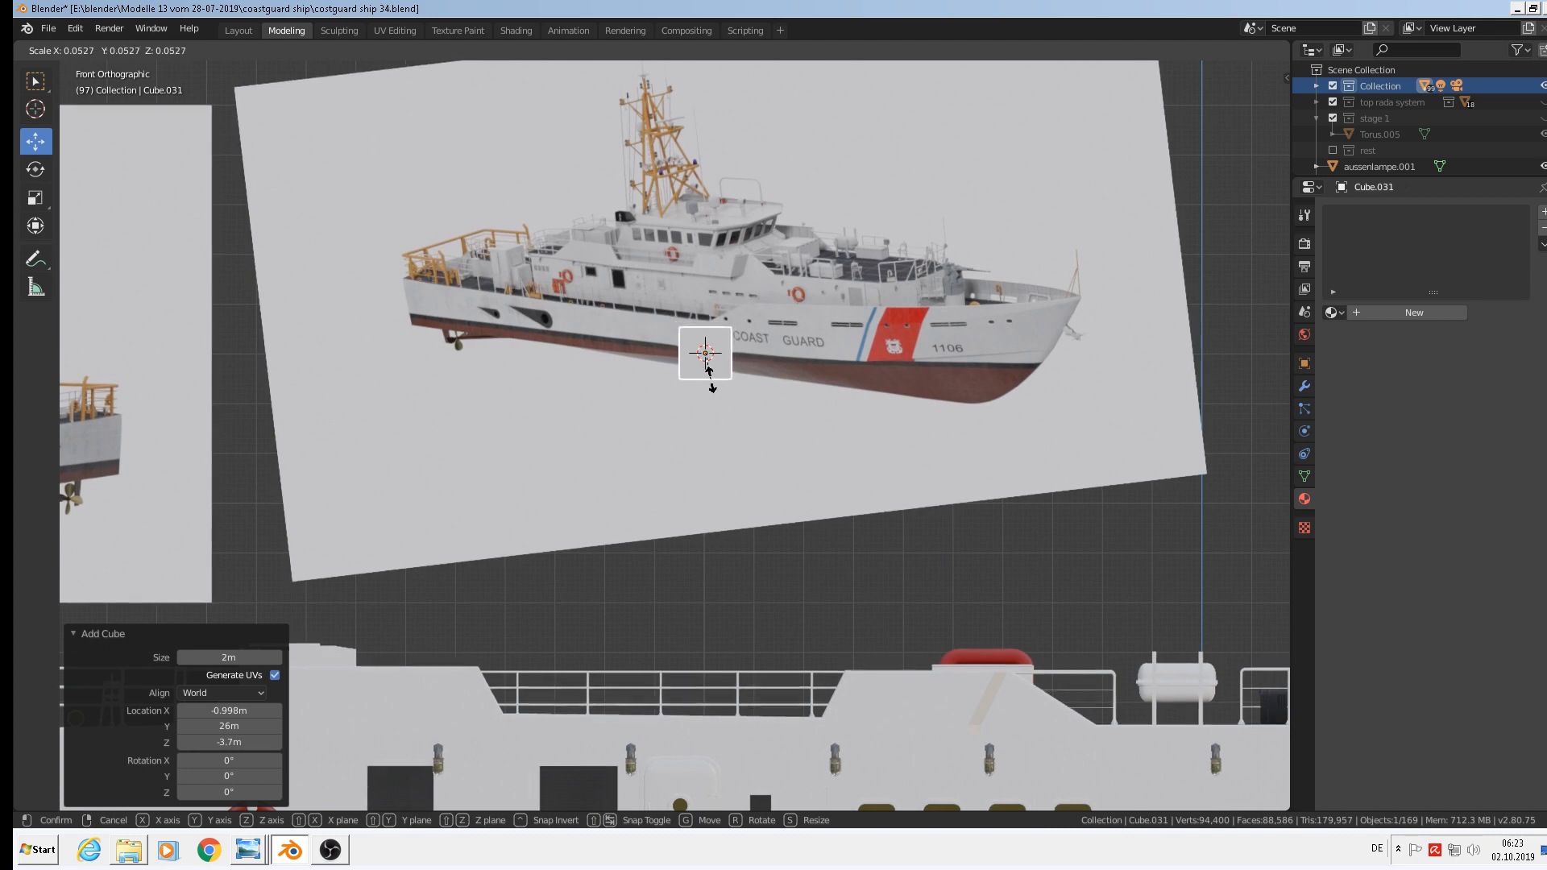
left_click(708, 367)
Stretch the cube about 13 times along X into a bar roughly as long as the pictured ship.
key("s")
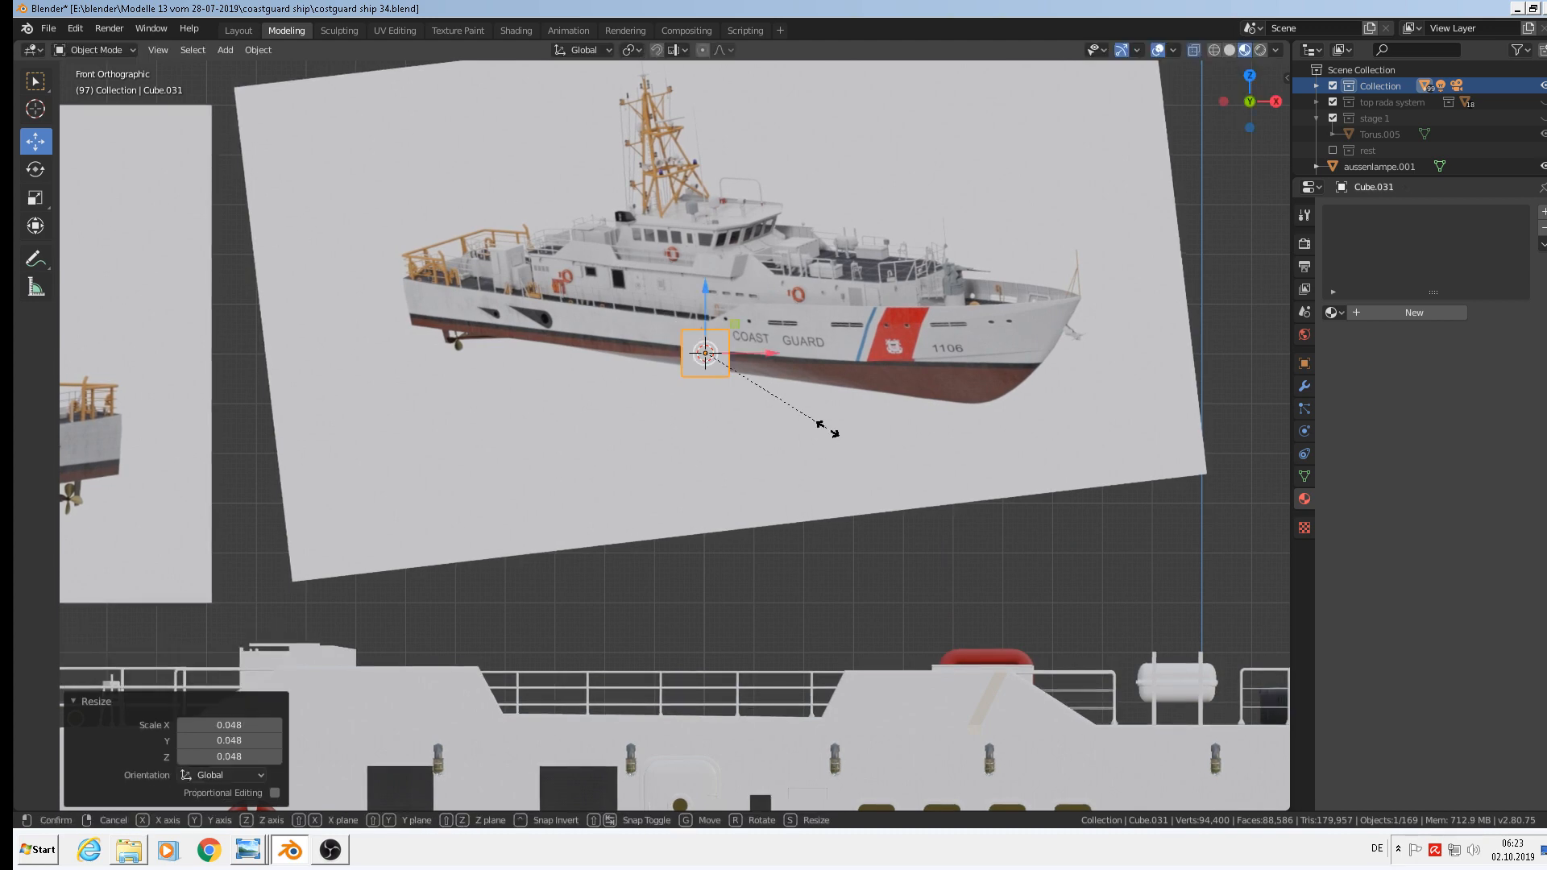
key("x")
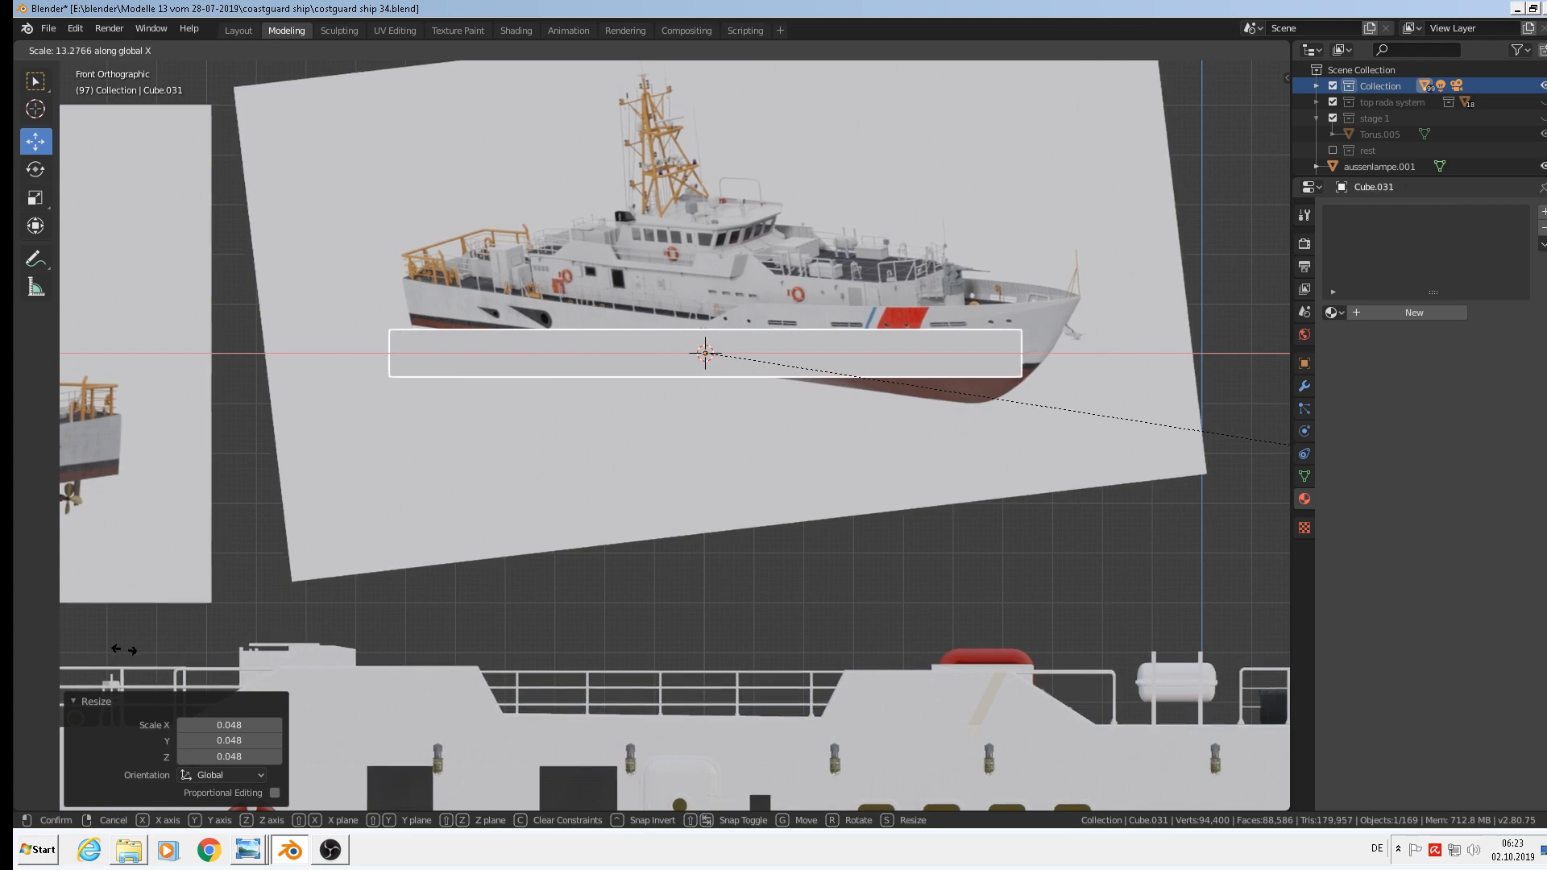
left_click(145, 415)
Move the bar about -0.692 m along Y in front of the reference image and scale its width by about 4.249 in Y.
middle_click_drag(145, 415, 642, 504)
left_click_drag(652, 344, 1147, 560)
key("s")
key("y")
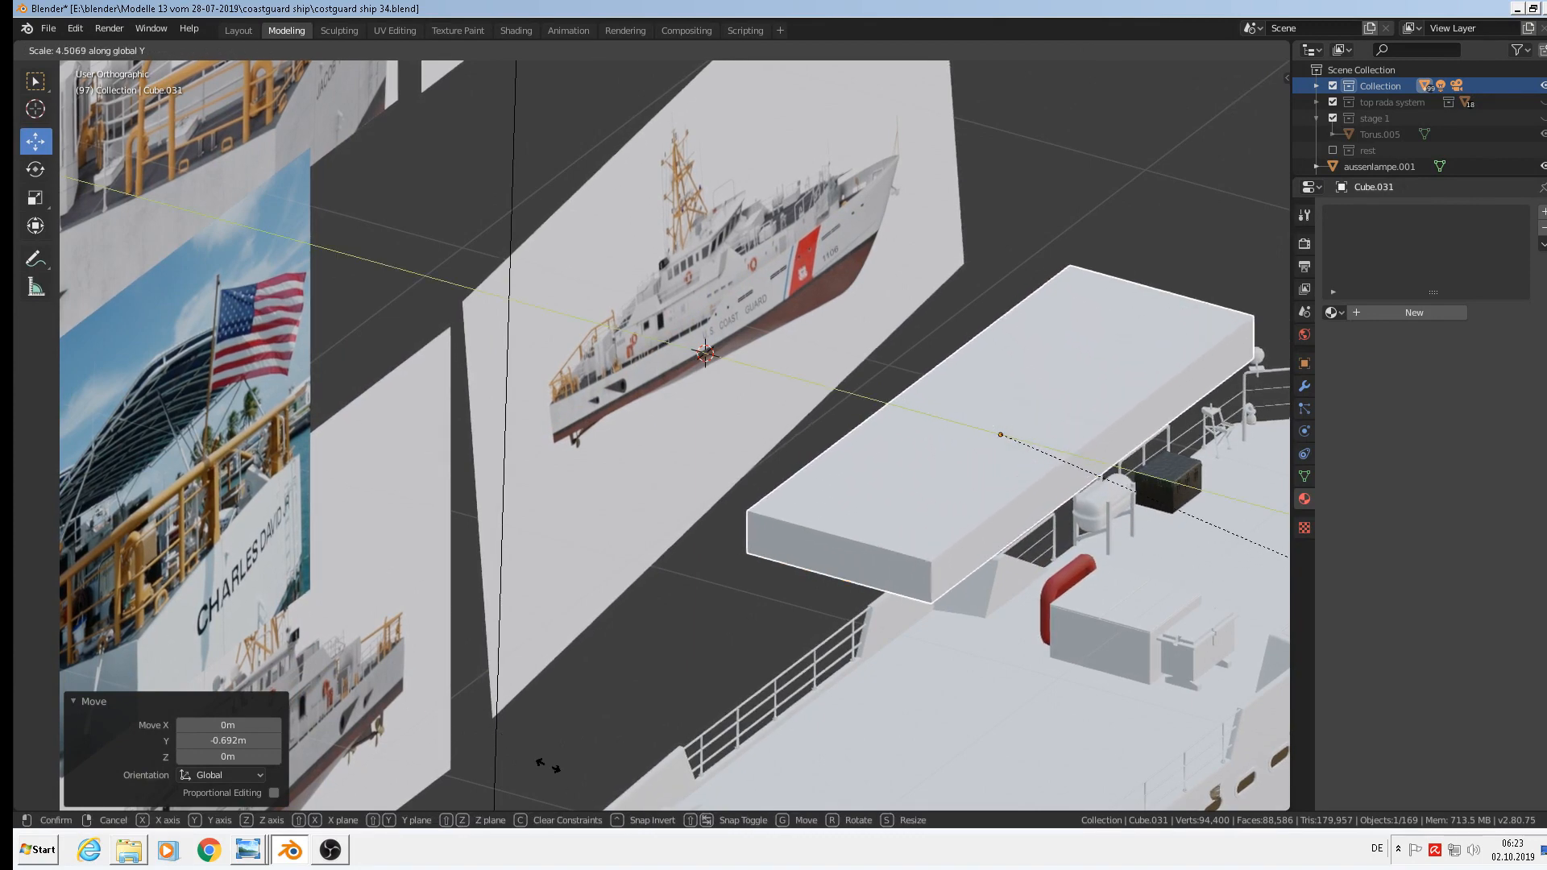
left_click(517, 734)
In front view, lower the bar about 0.241 m along Z so it lies below the pictured ship.
middle_click_drag(916, 389, 669, 569)
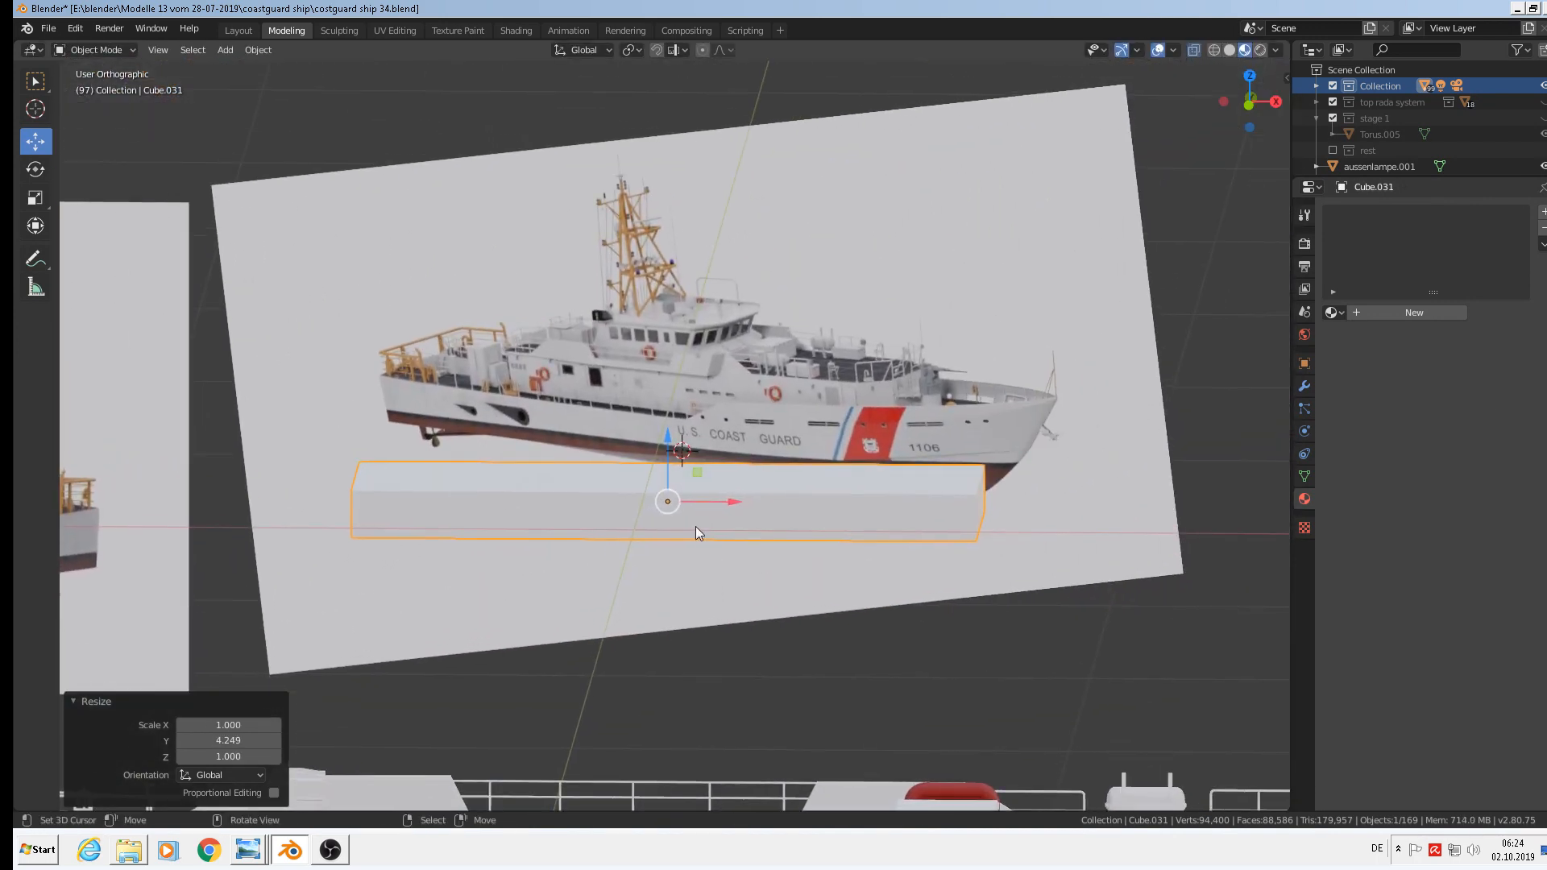
key("KP_1")
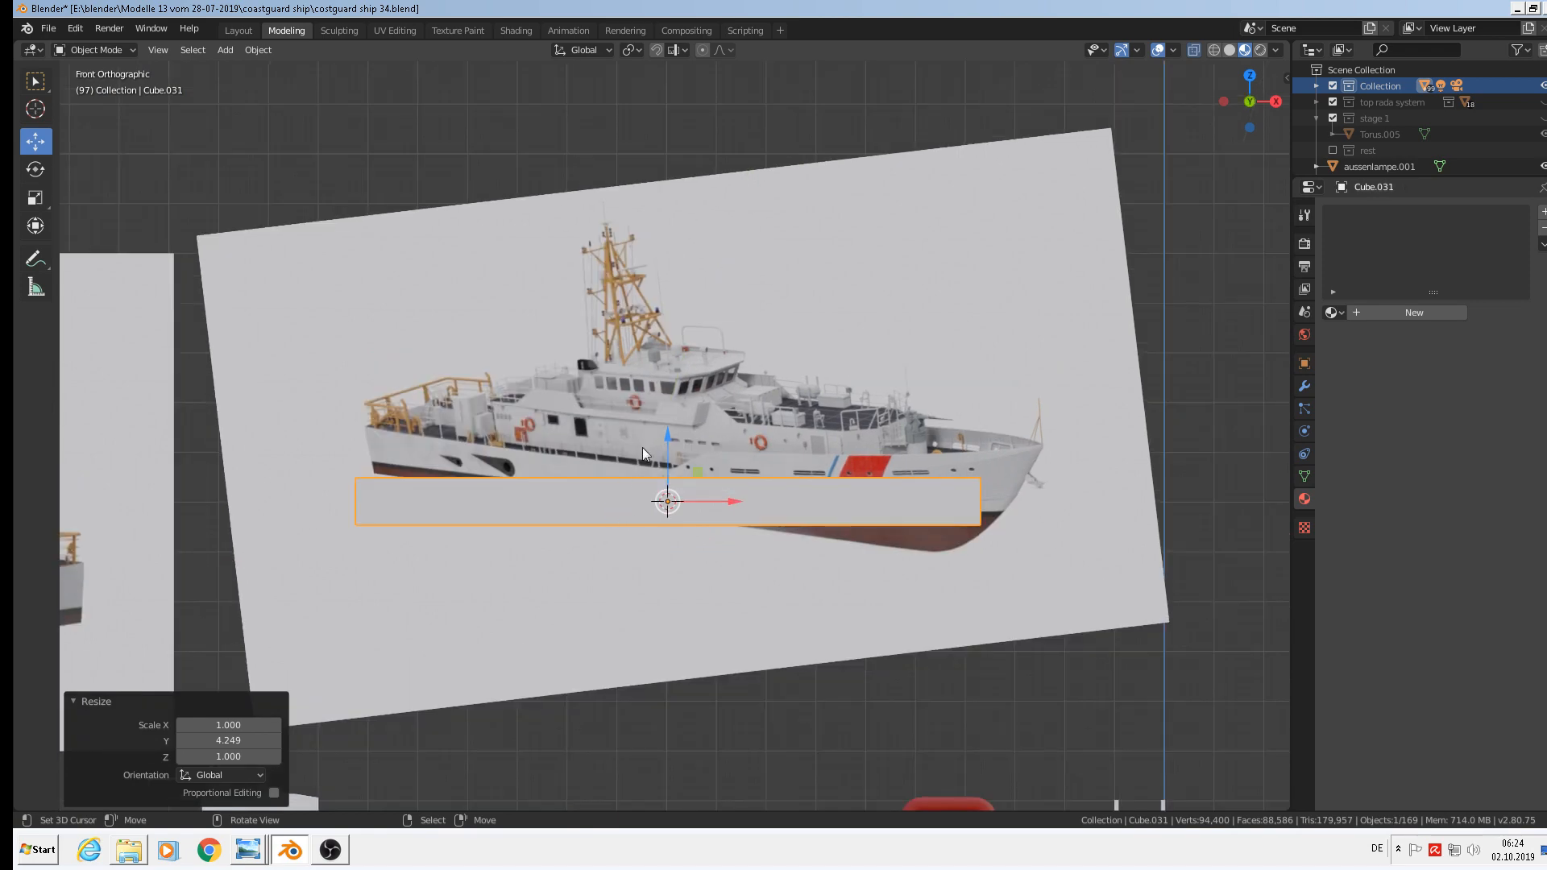
left_click_drag(667, 434, 682, 553)
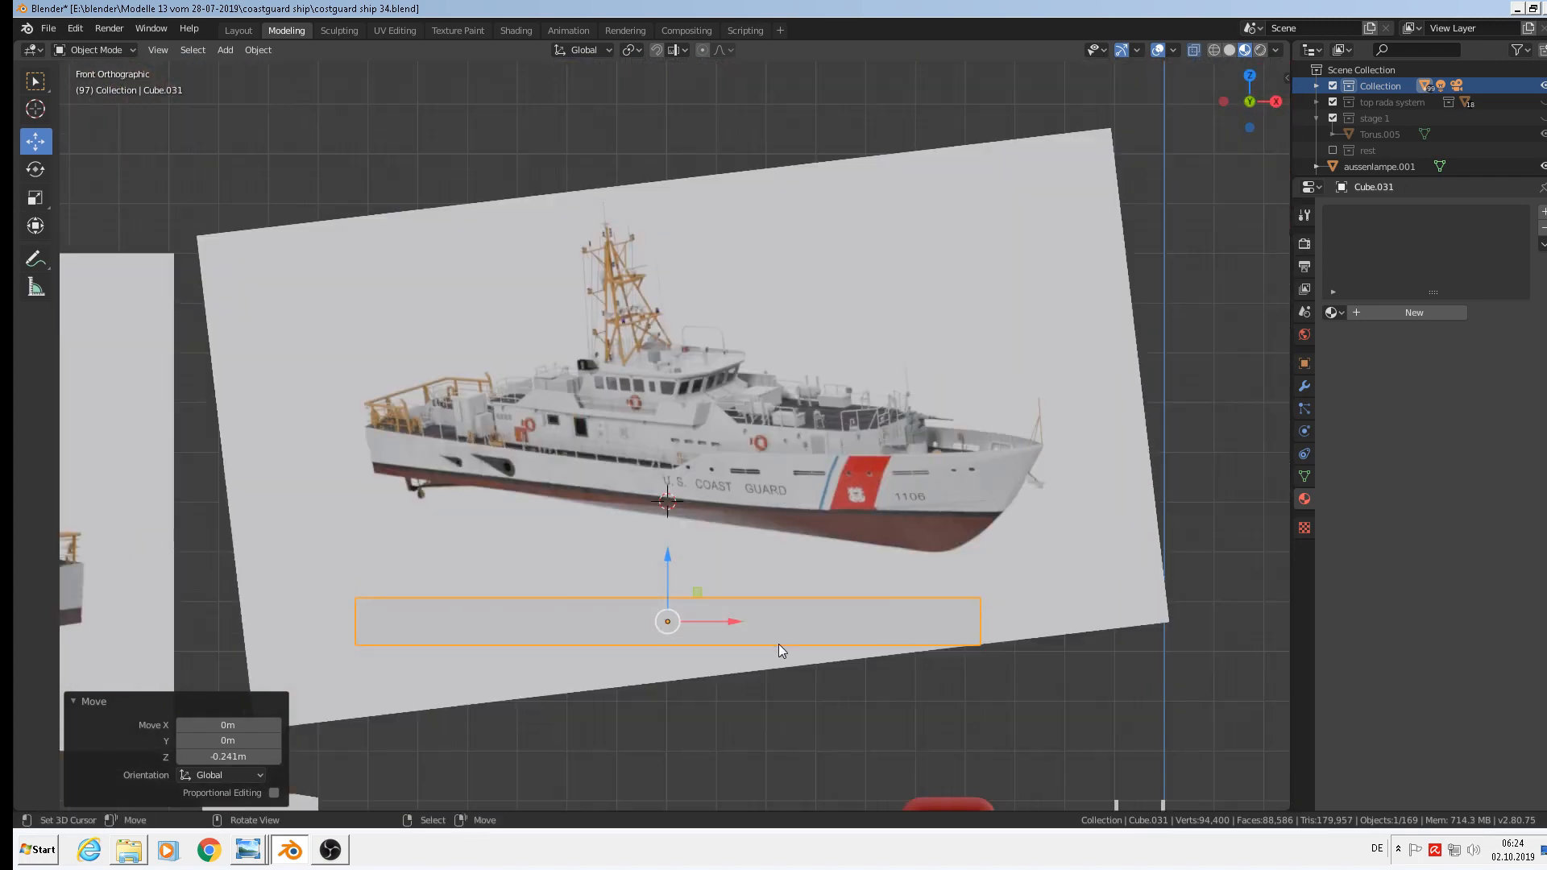
Cut one vertical edge loop across the bar in Edit Mode and slide it slightly toward the bow, factor about -0.106.
middle_click_drag(805, 597, 851, 503, "shift")
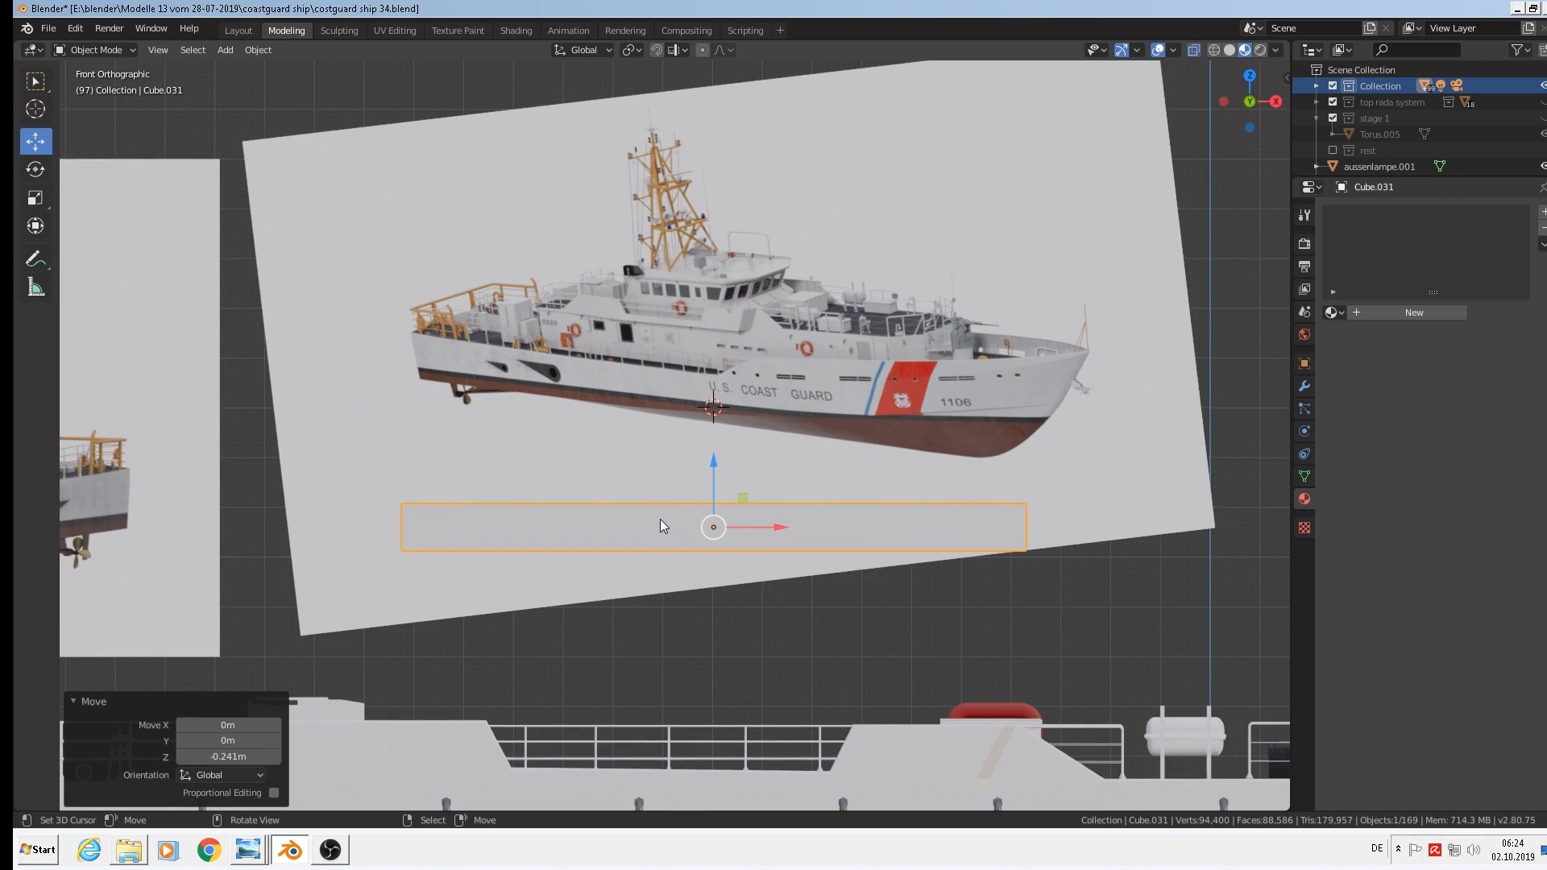
key("Tab")
key("Tab")
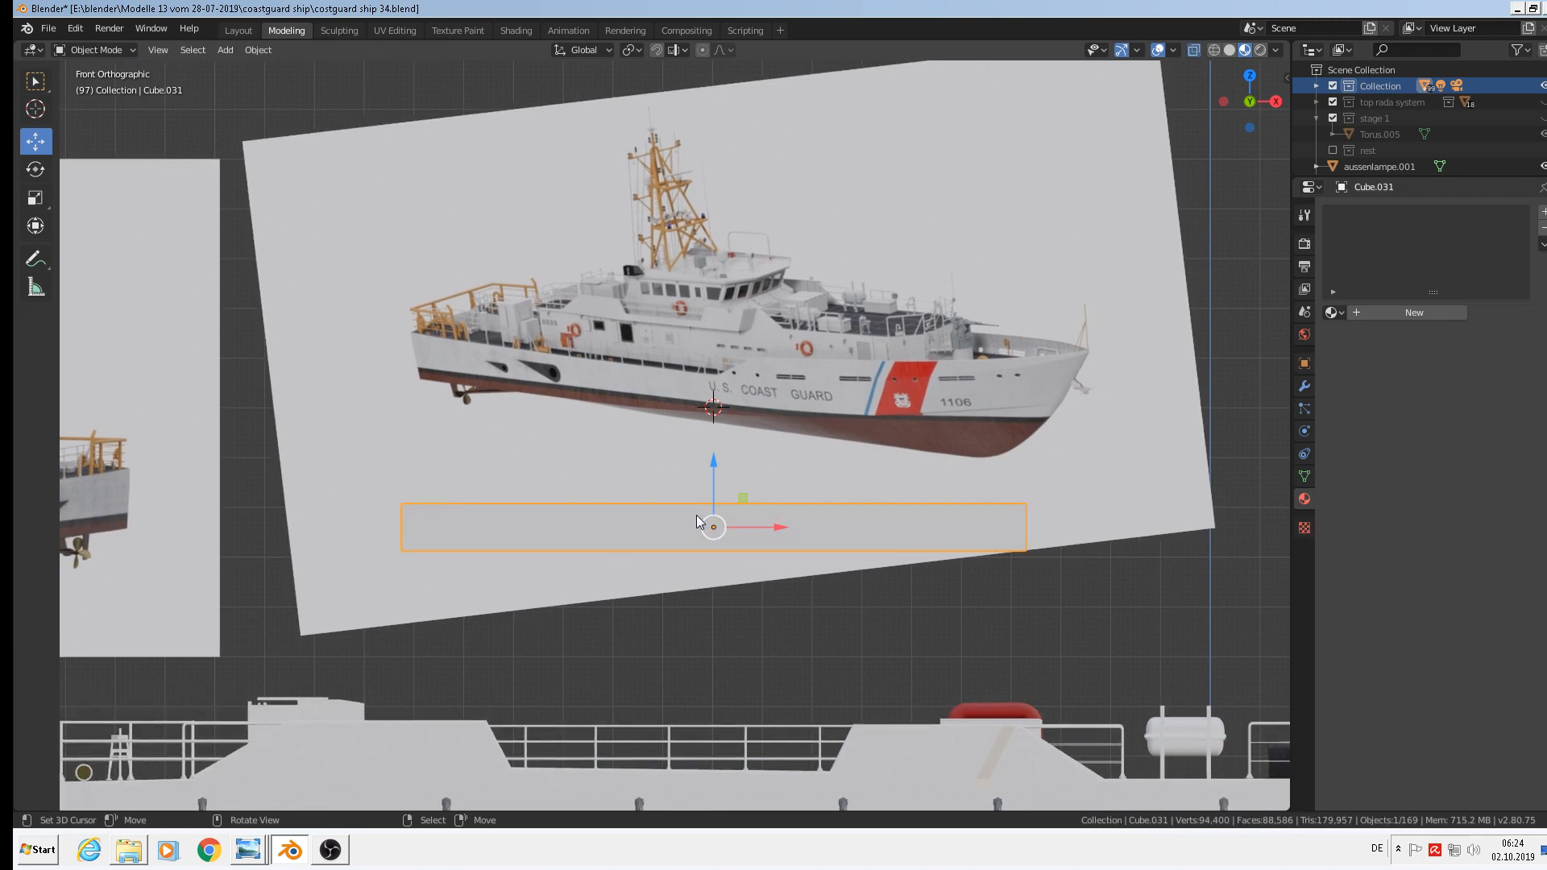
key("Tab")
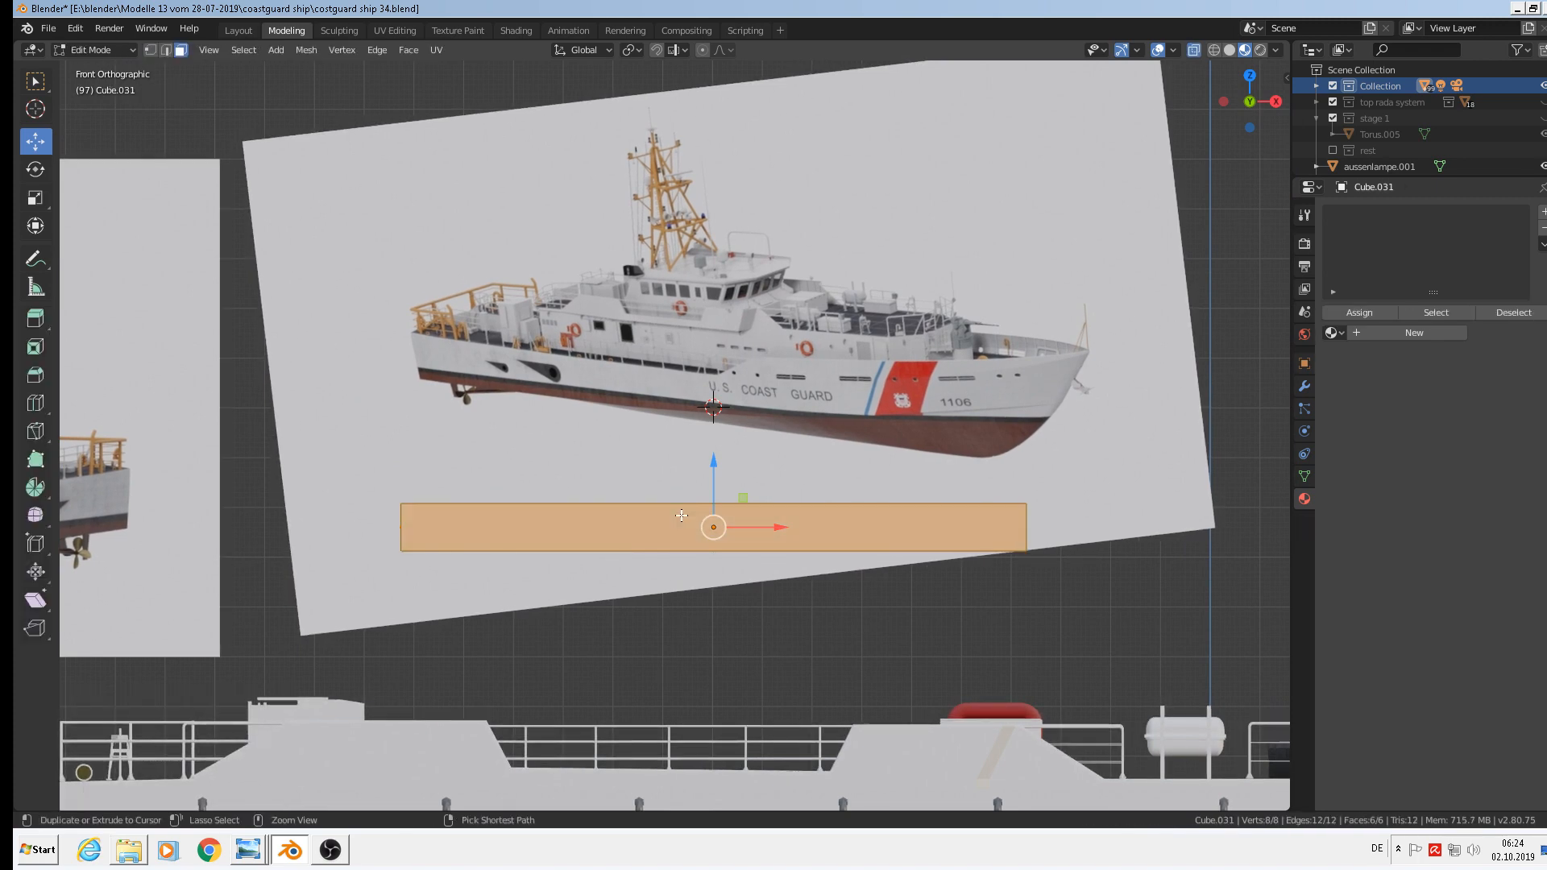
key("ctrl+r")
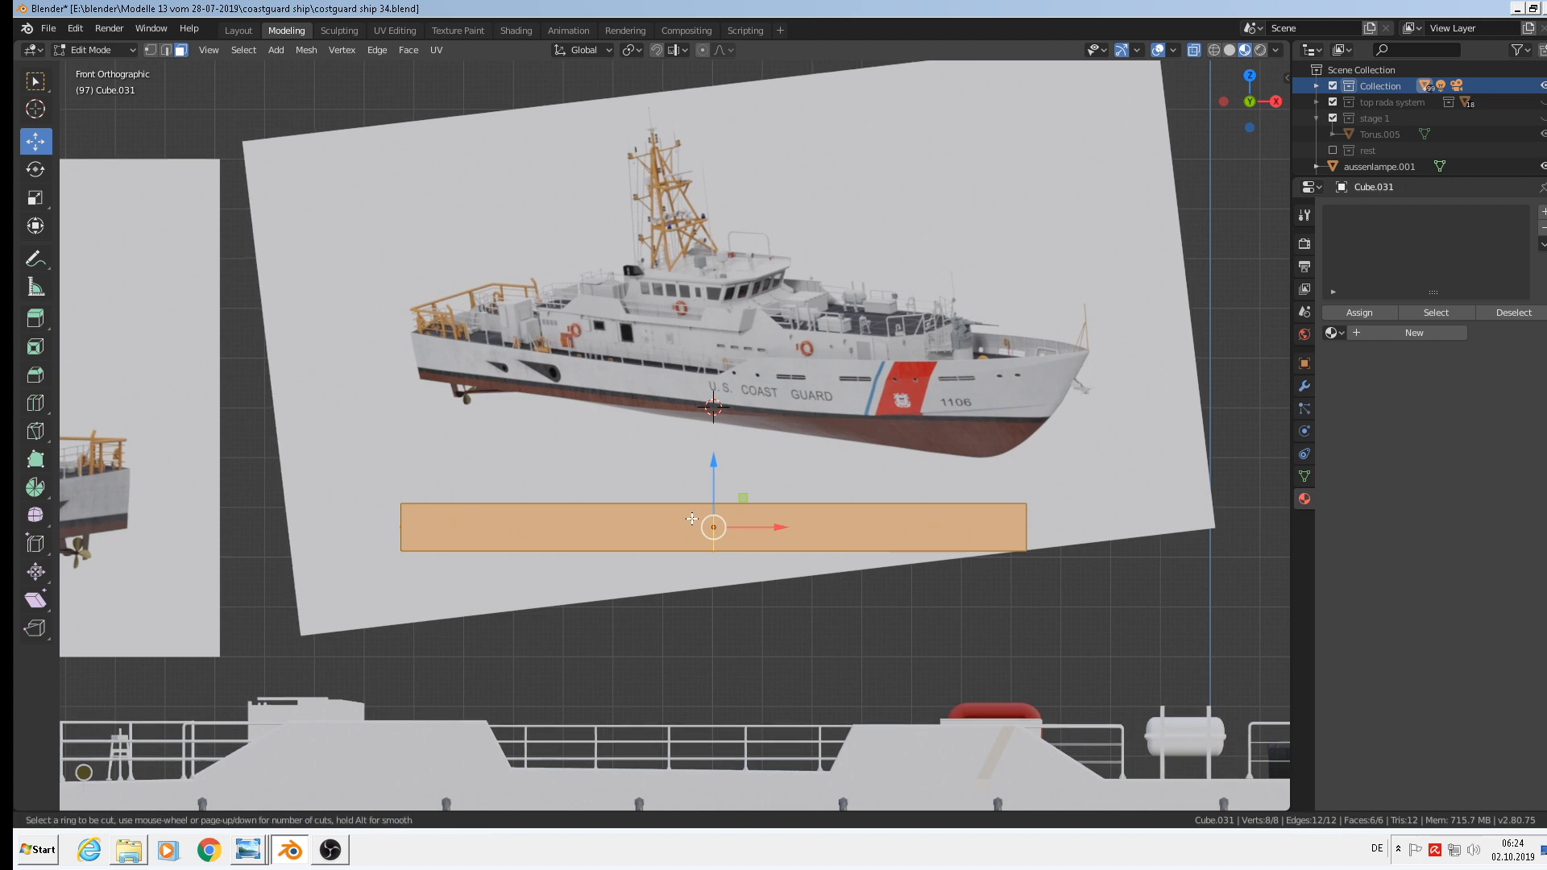
left_click(692, 519)
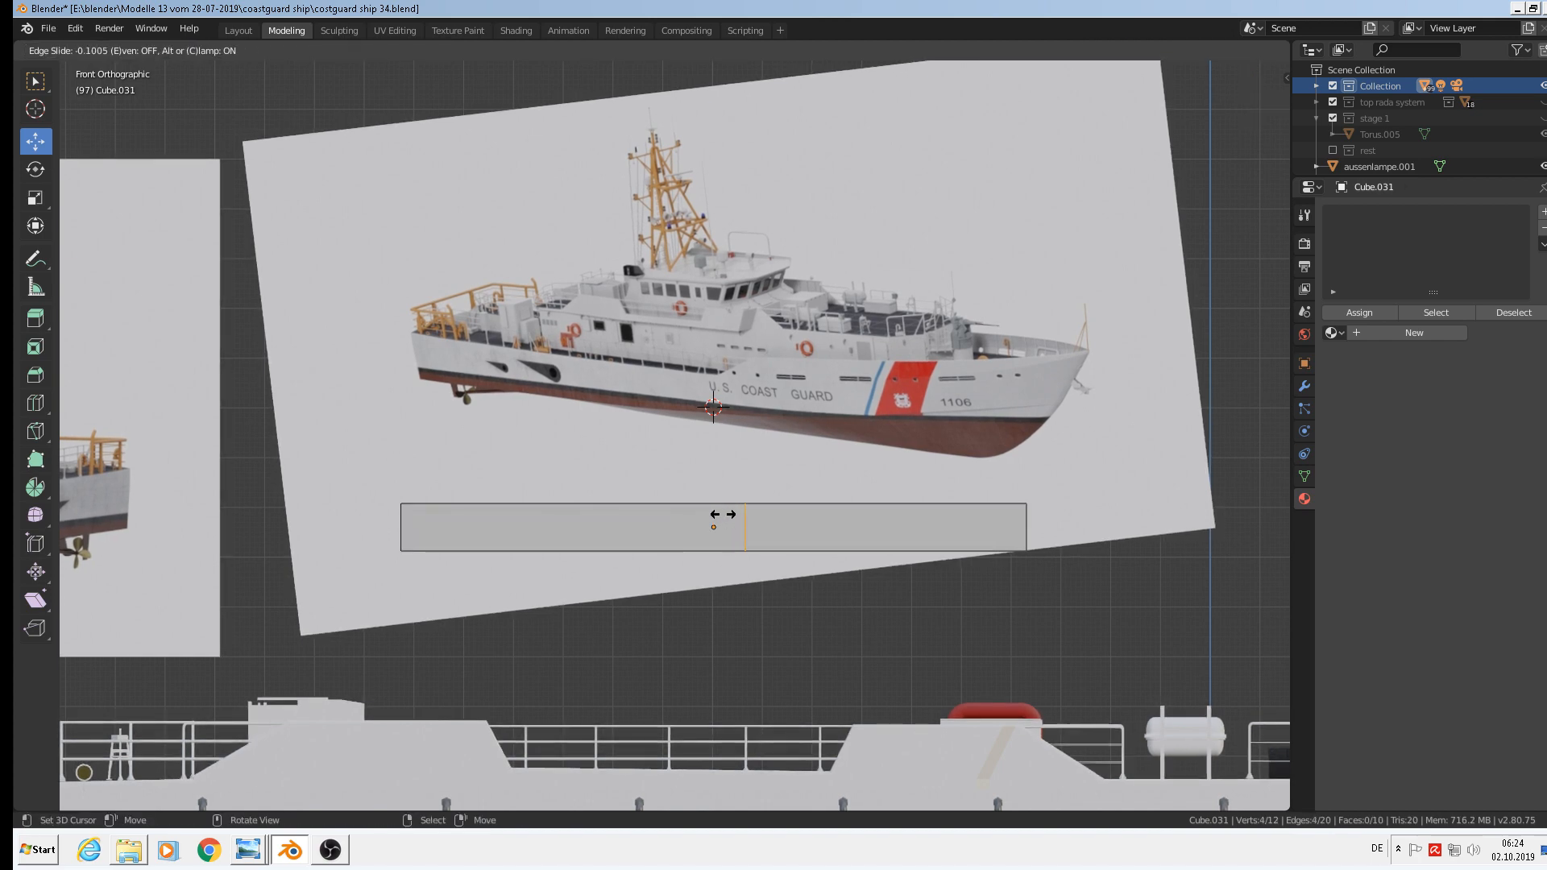
left_click(724, 520)
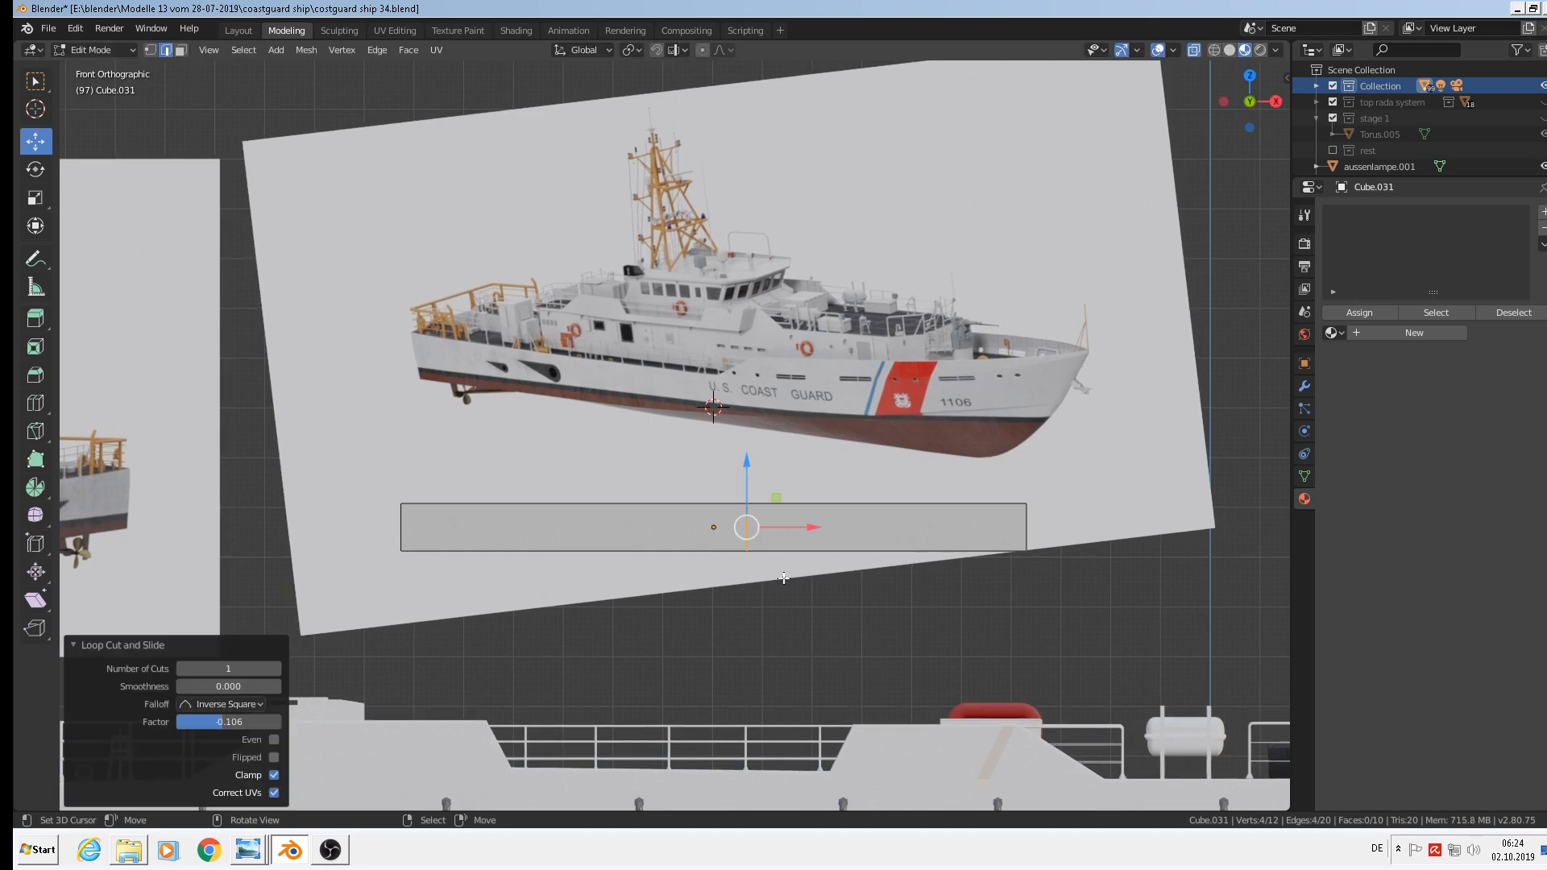
Select the bar's bow-end face in face select mode and raise it along Z so the forward section slopes upward.
middle_click_drag(783, 578, 842, 500)
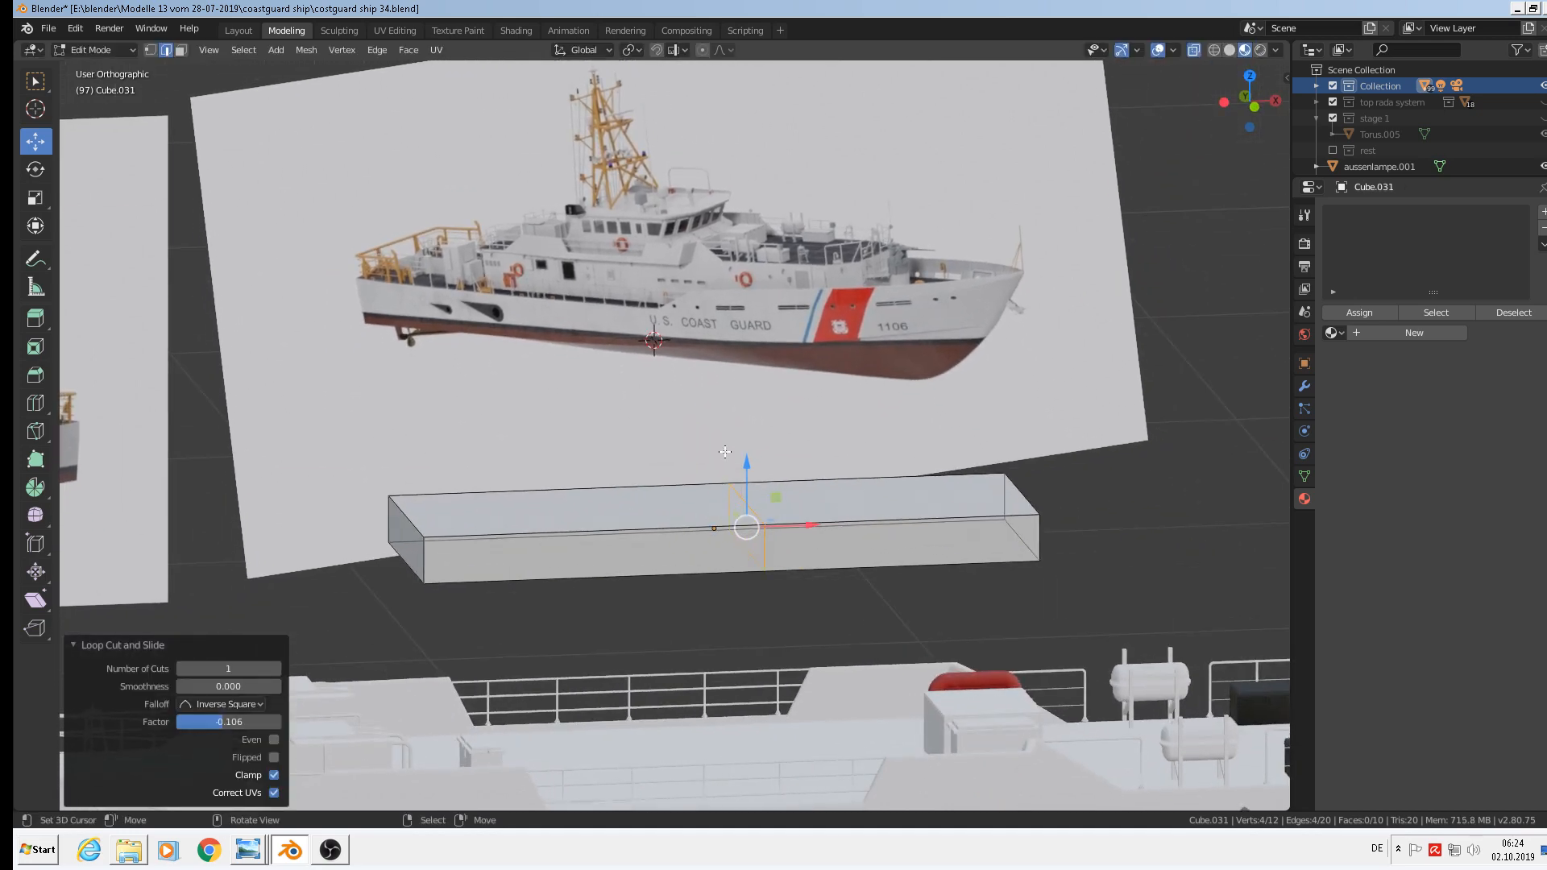
left_click(182, 50)
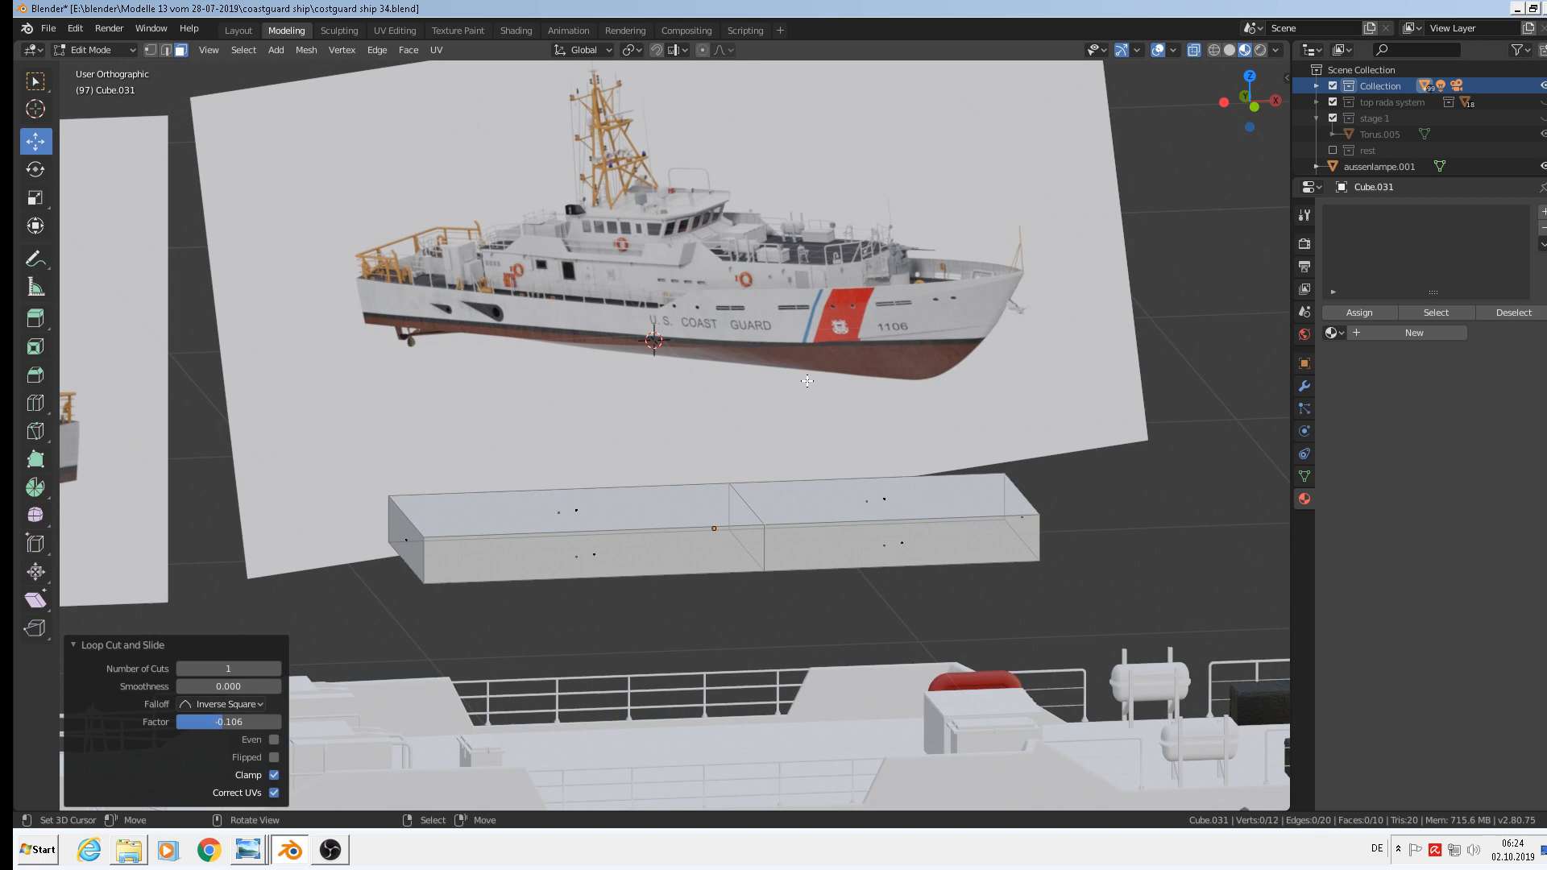
left_click(889, 509)
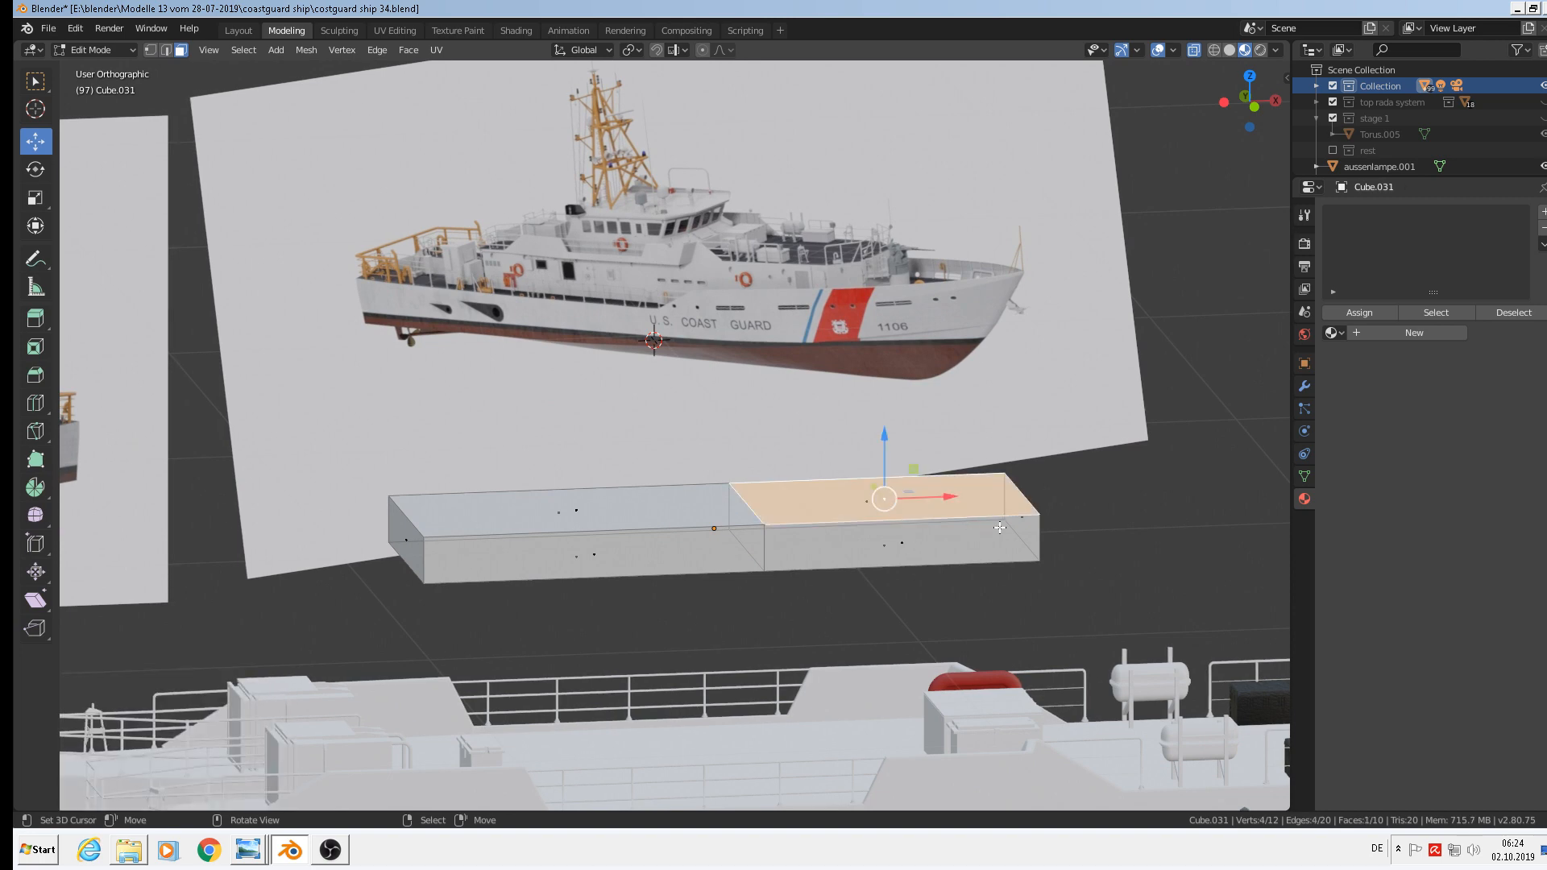
left_click(1080, 526)
middle_click_drag(1080, 525, 1033, 521)
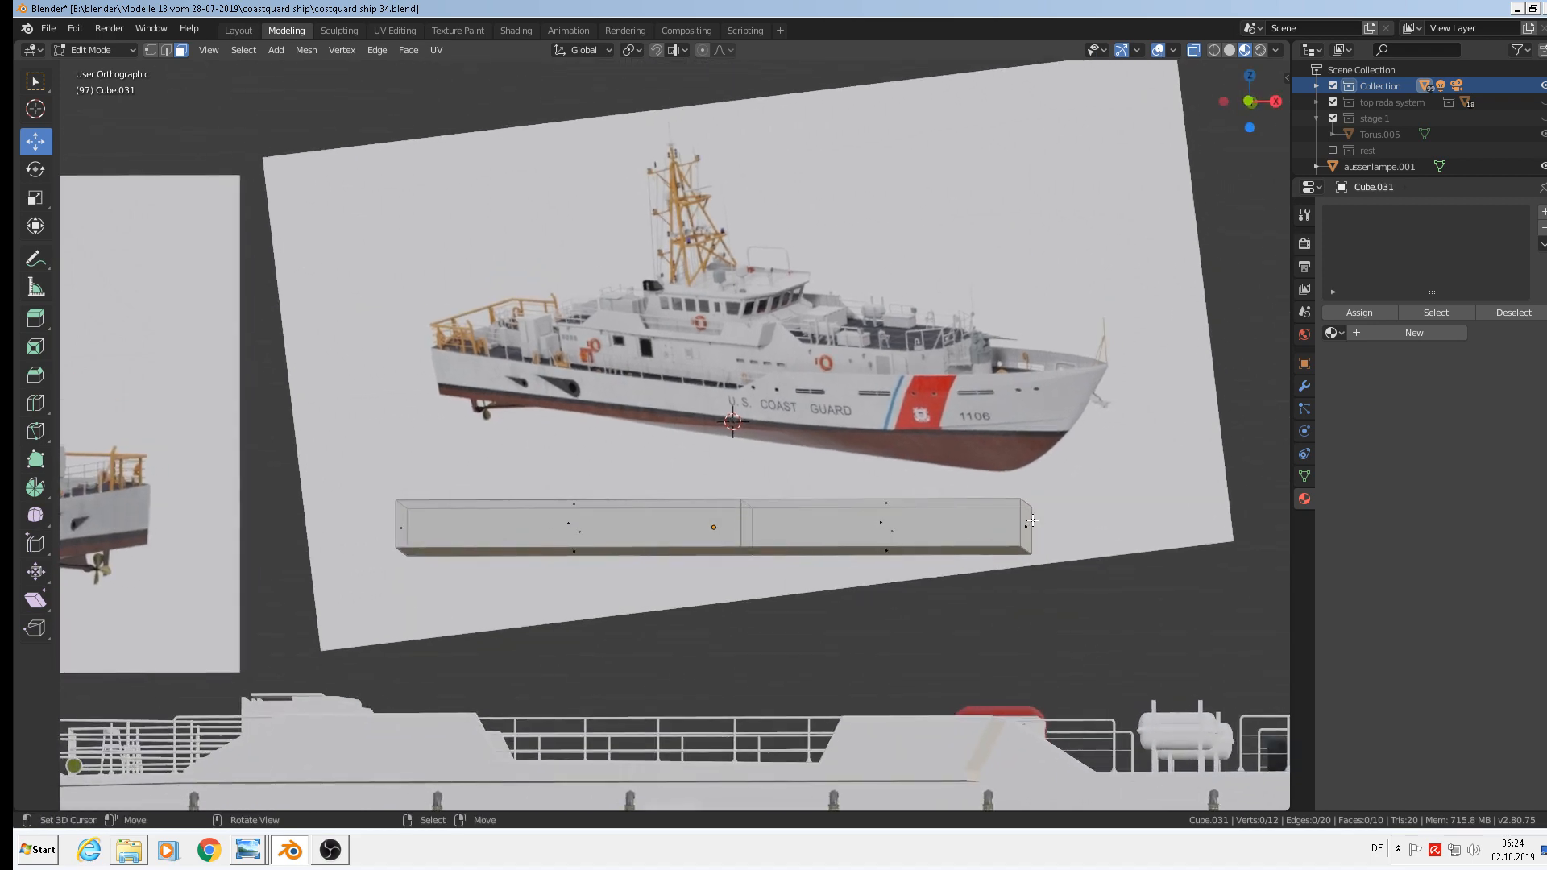
left_click(1033, 523)
key("KP_1")
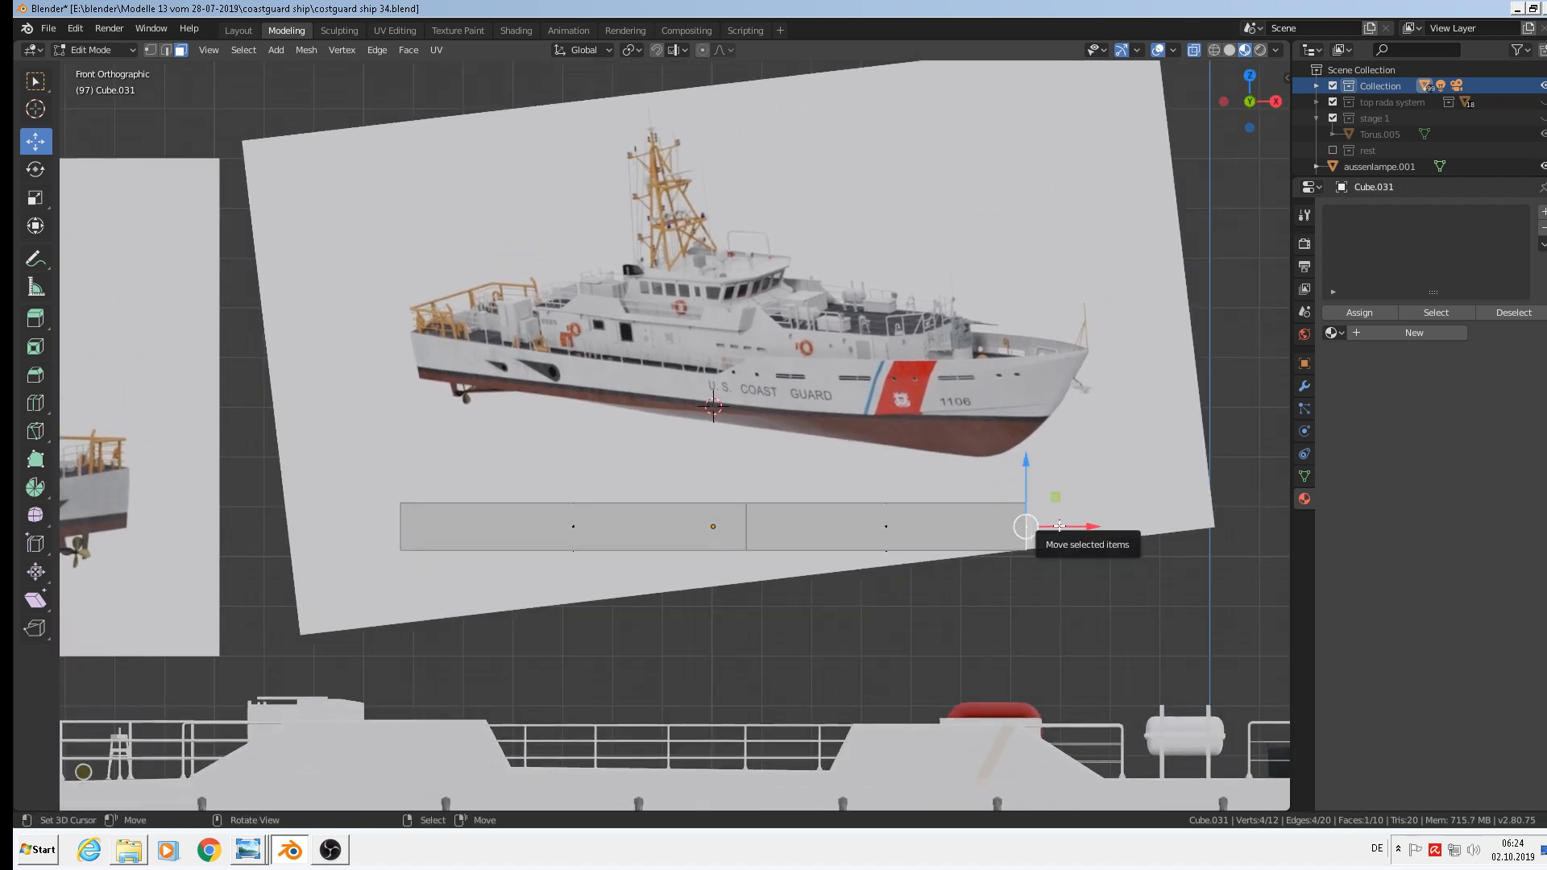
left_click_drag(1028, 463, 1027, 424)
Try extruding the top face of the bar's sloping forward section slightly upward along Z, and undo the move.
middle_click_drag(932, 511, 919, 507)
left_click(861, 484)
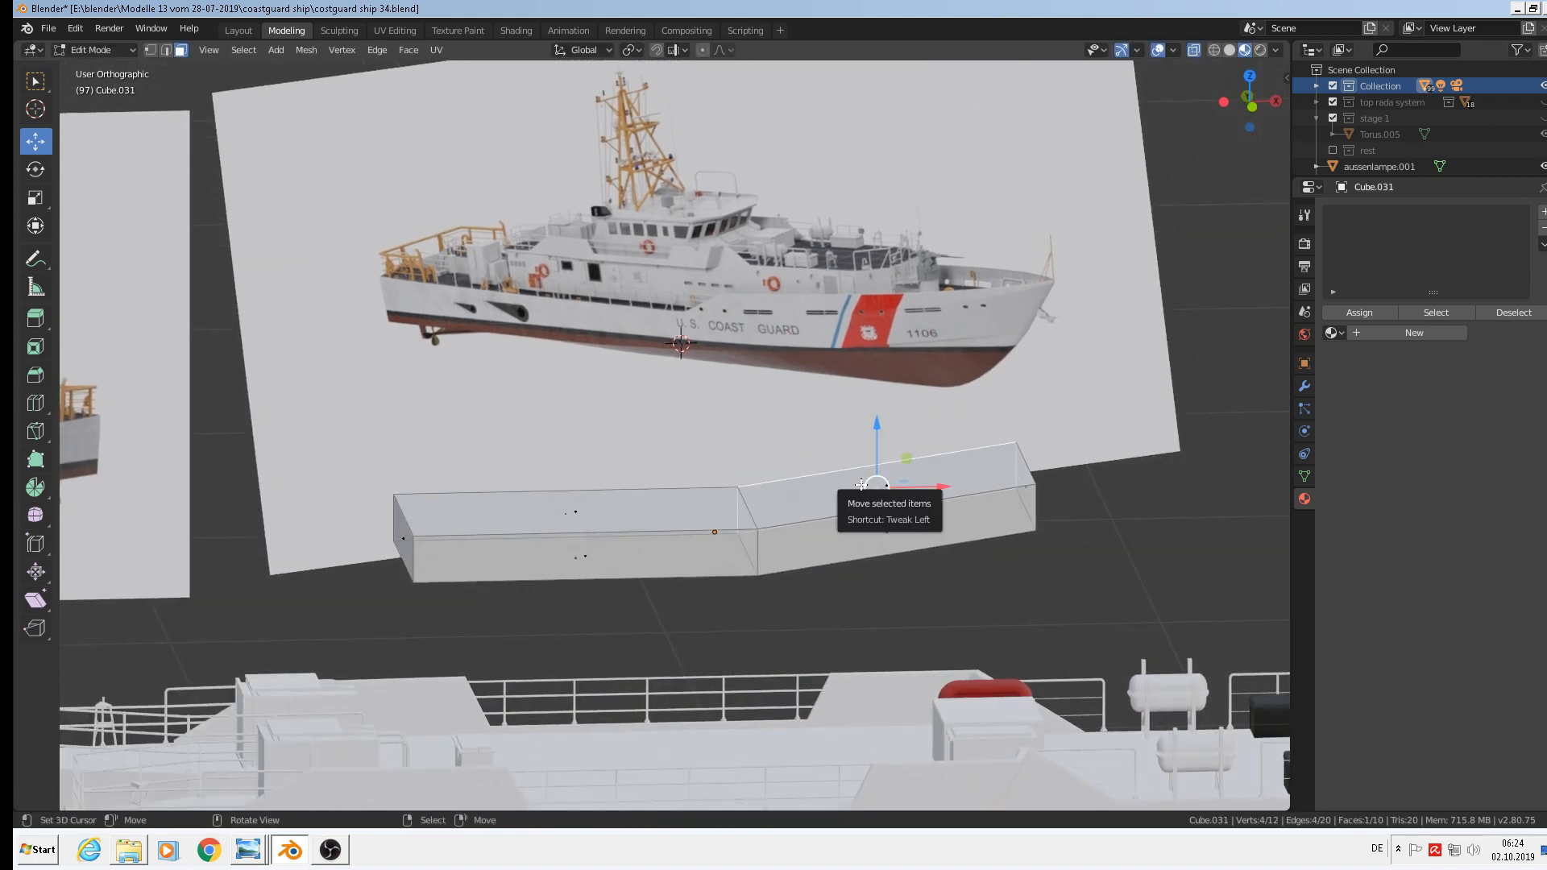
key("e")
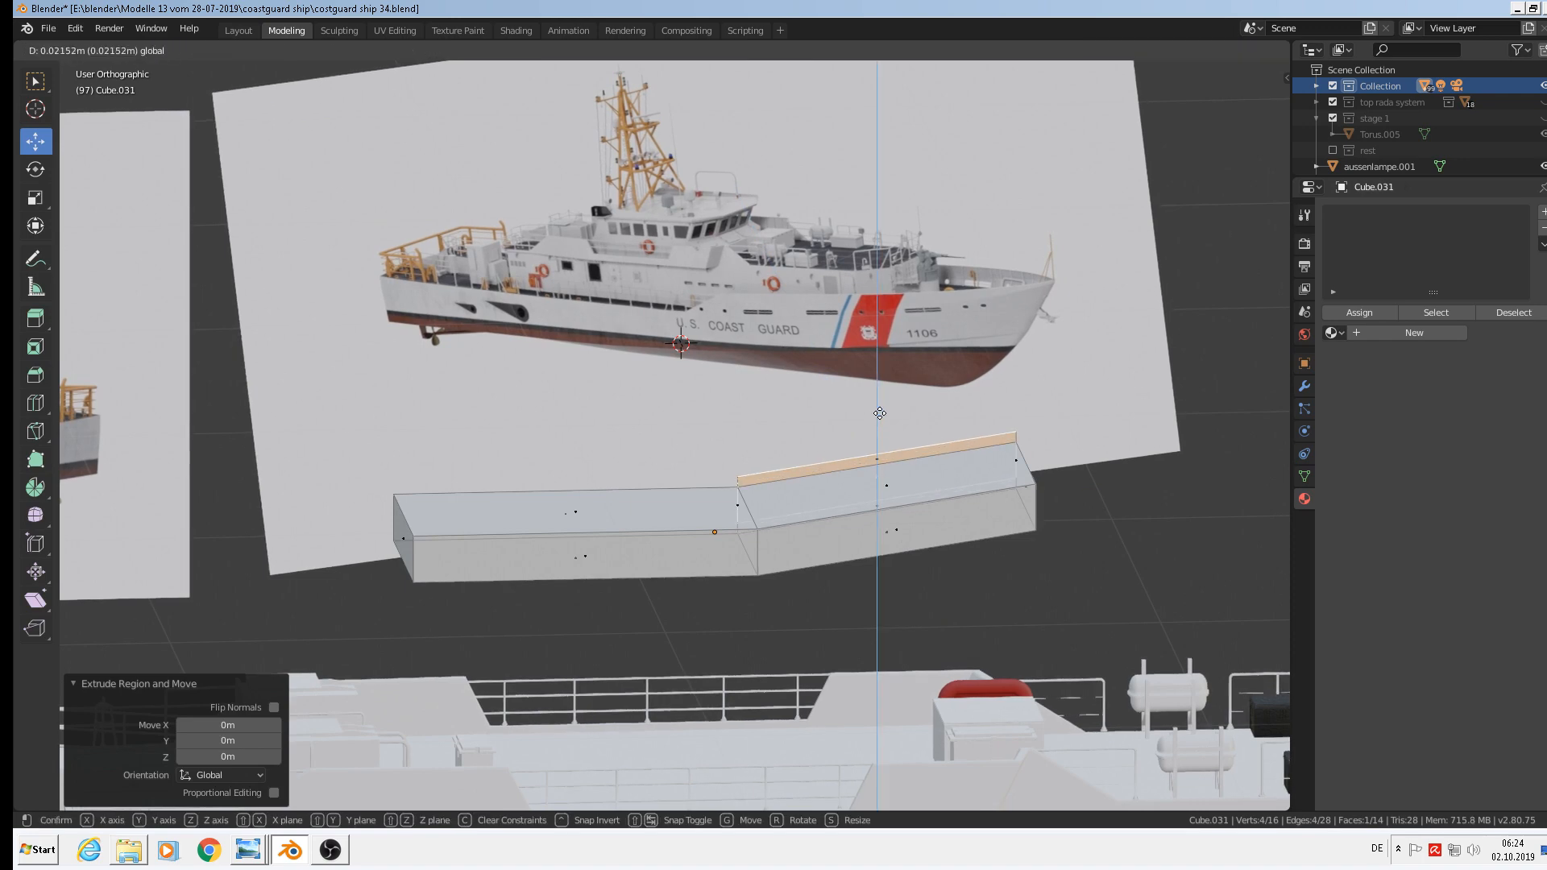
left_click(880, 409)
middle_click_drag(880, 409, 832, 459)
key("ctrl+z")
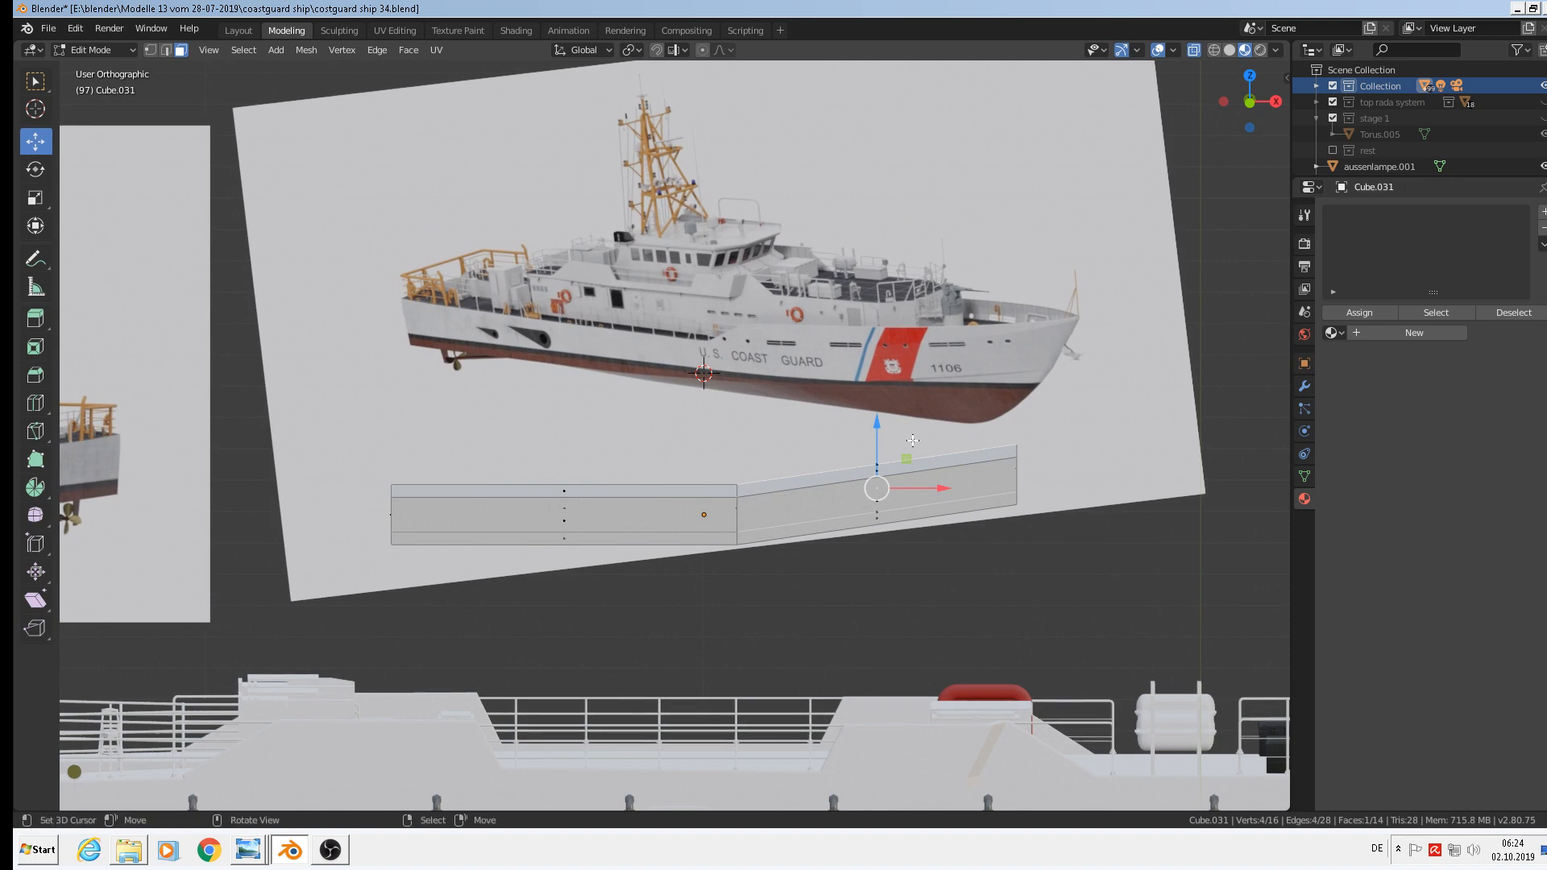
Extrude the top face of the bar's sloping forward section upward by about 0.011 m along Z.
left_click(890, 471)
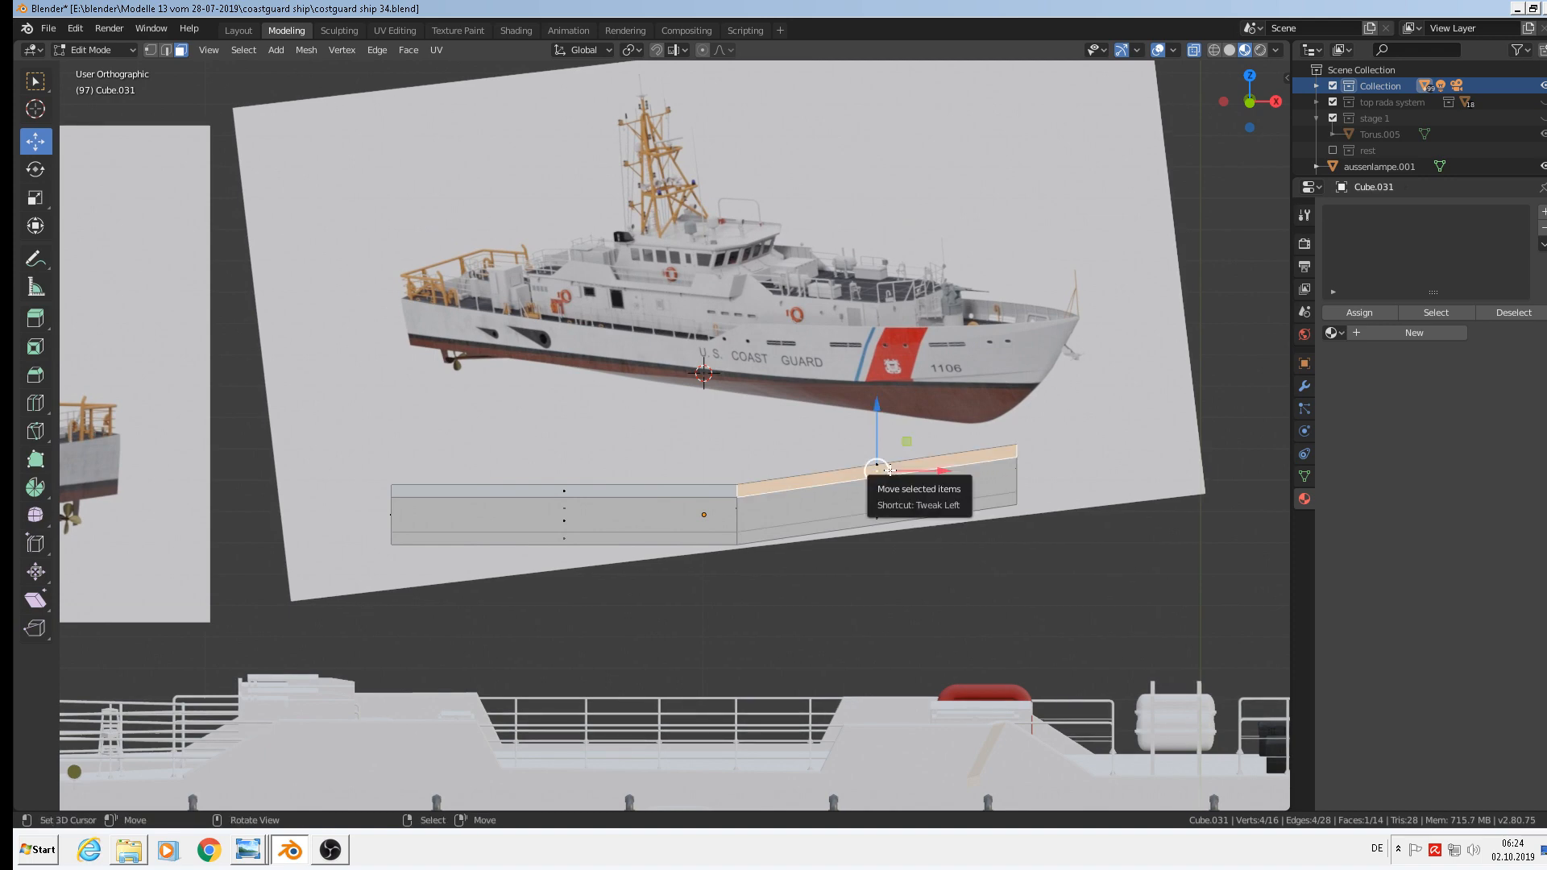
key("e")
left_click(891, 470)
left_click_drag(864, 419, 865, 411)
scroll(822, 532, "up", 3)
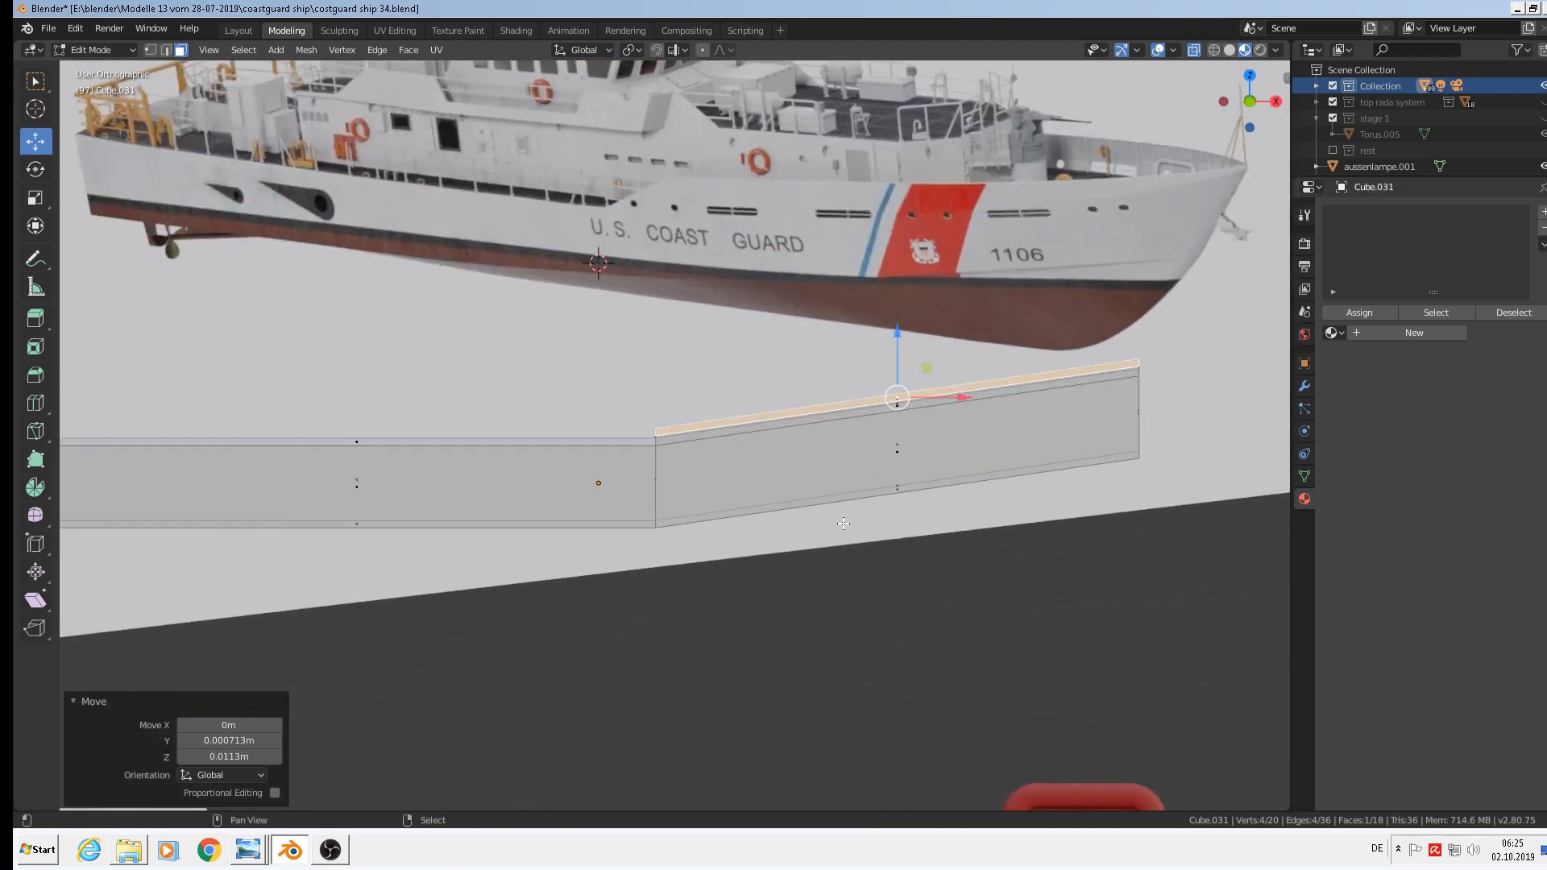
middle_click_drag(846, 525, 897, 556, "shift")
middle_click_drag(1214, 399, 1149, 484)
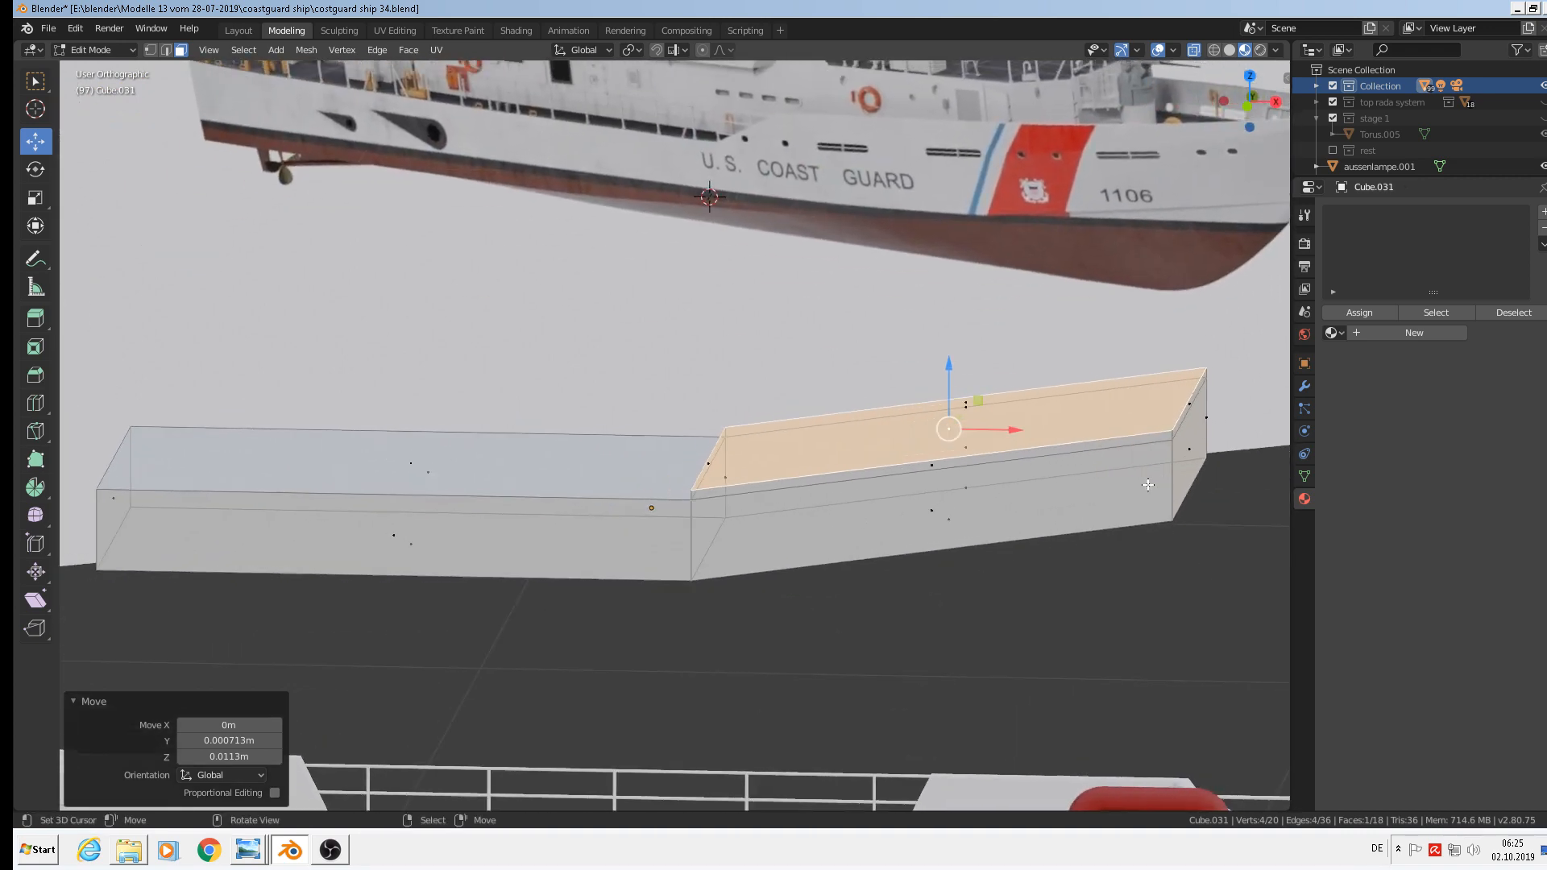
Turn off X-ray, select the cross edge where the raised forward deck begins, raise it, and shift it 0.0459 m toward the bow.
left_click(166, 50)
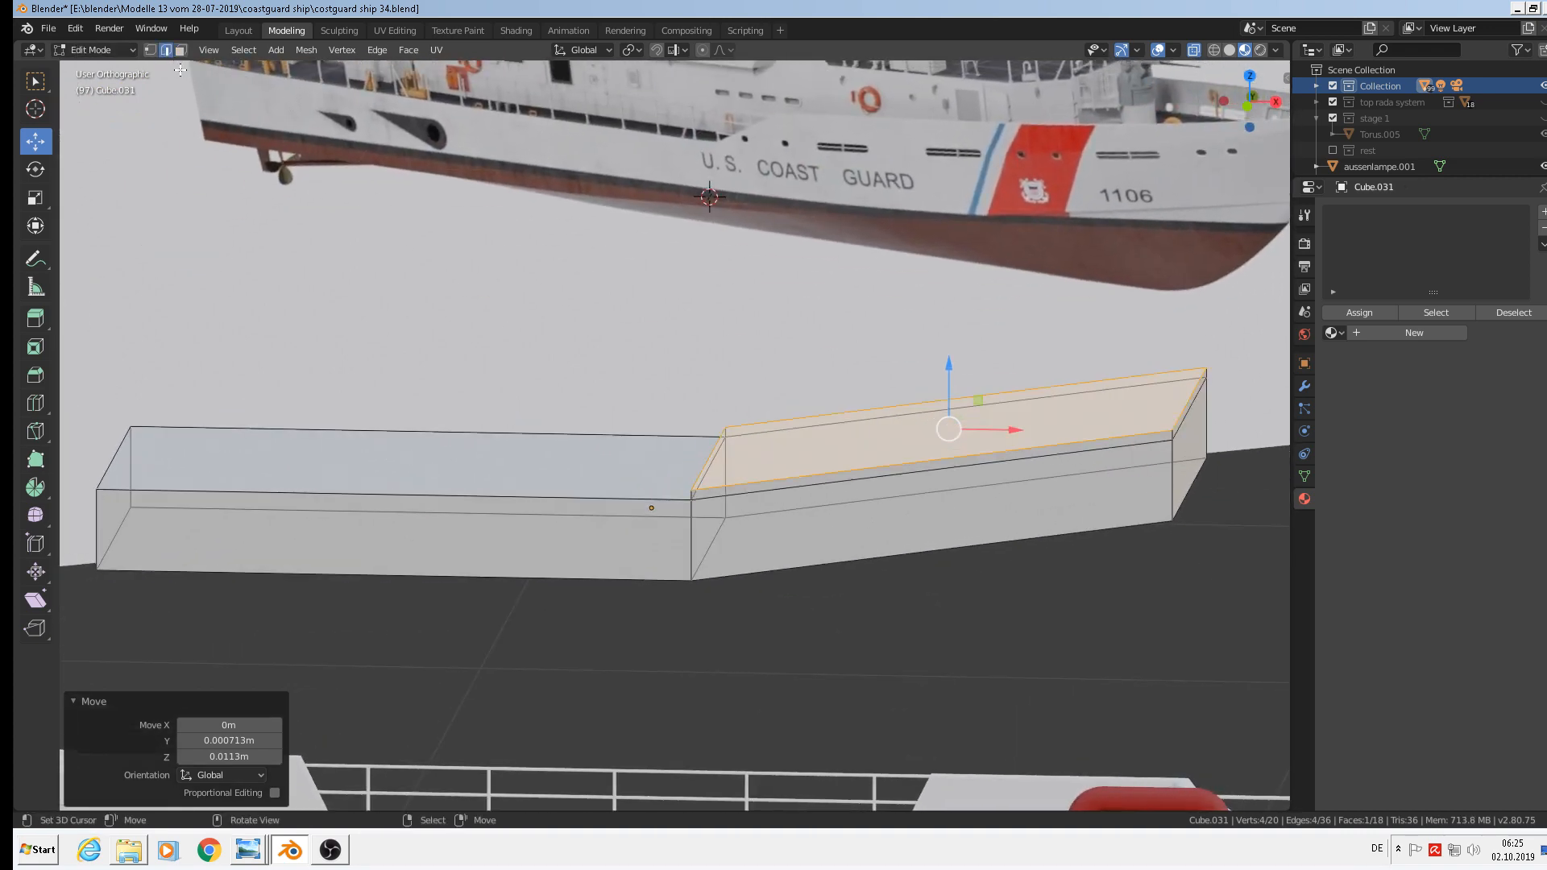
left_click(1196, 52)
left_click(717, 487)
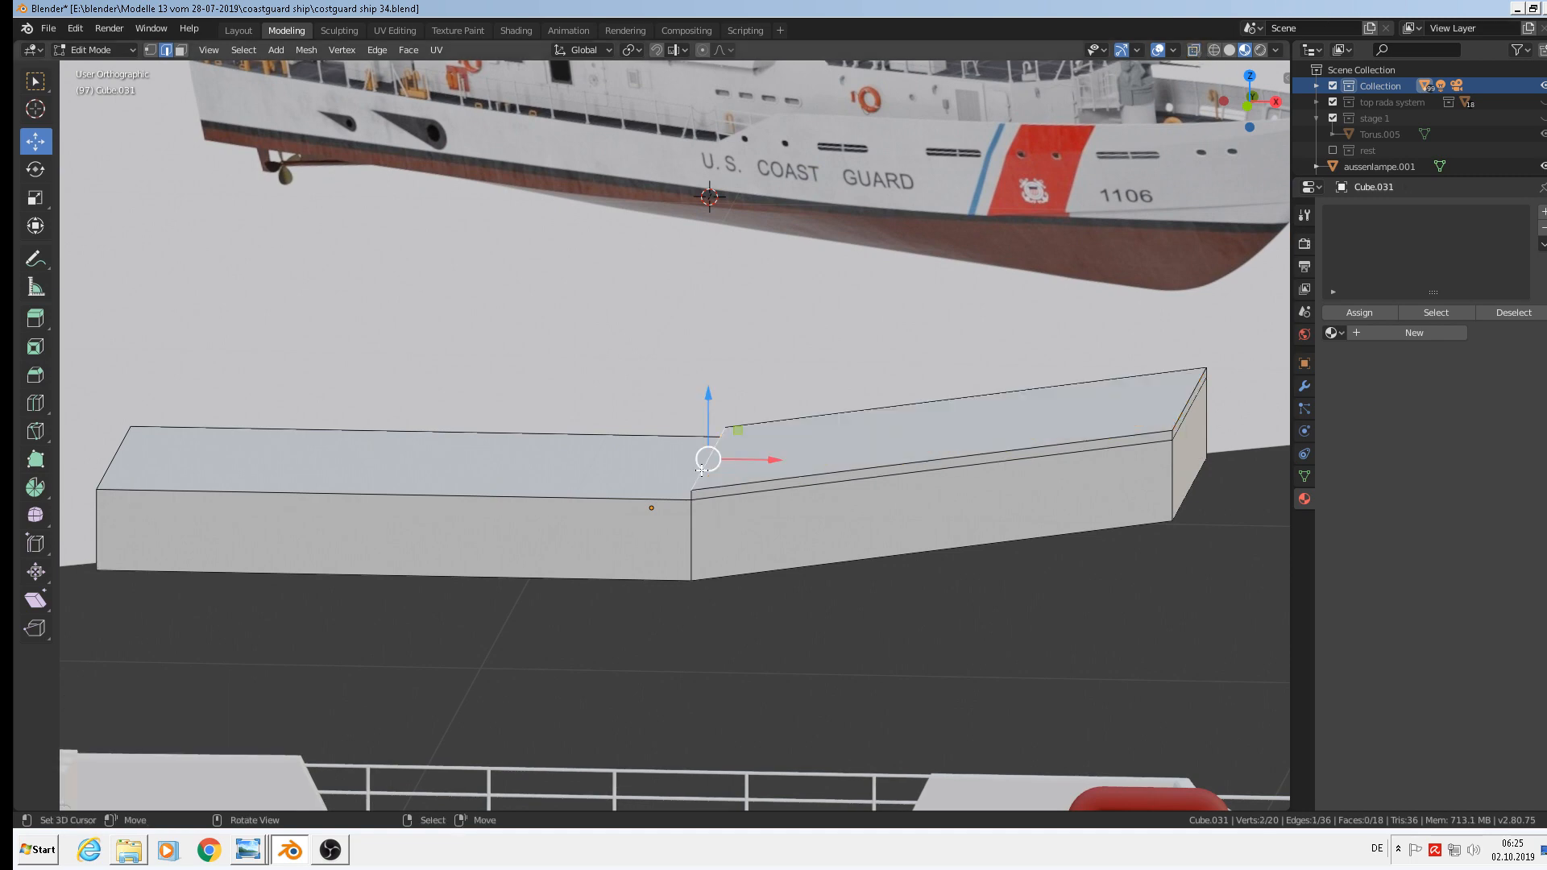
mouse_move(742, 528)
middle_mouse_down()
mouse_move(757, 525)
mouse_move(744, 525)
middle_mouse_up()
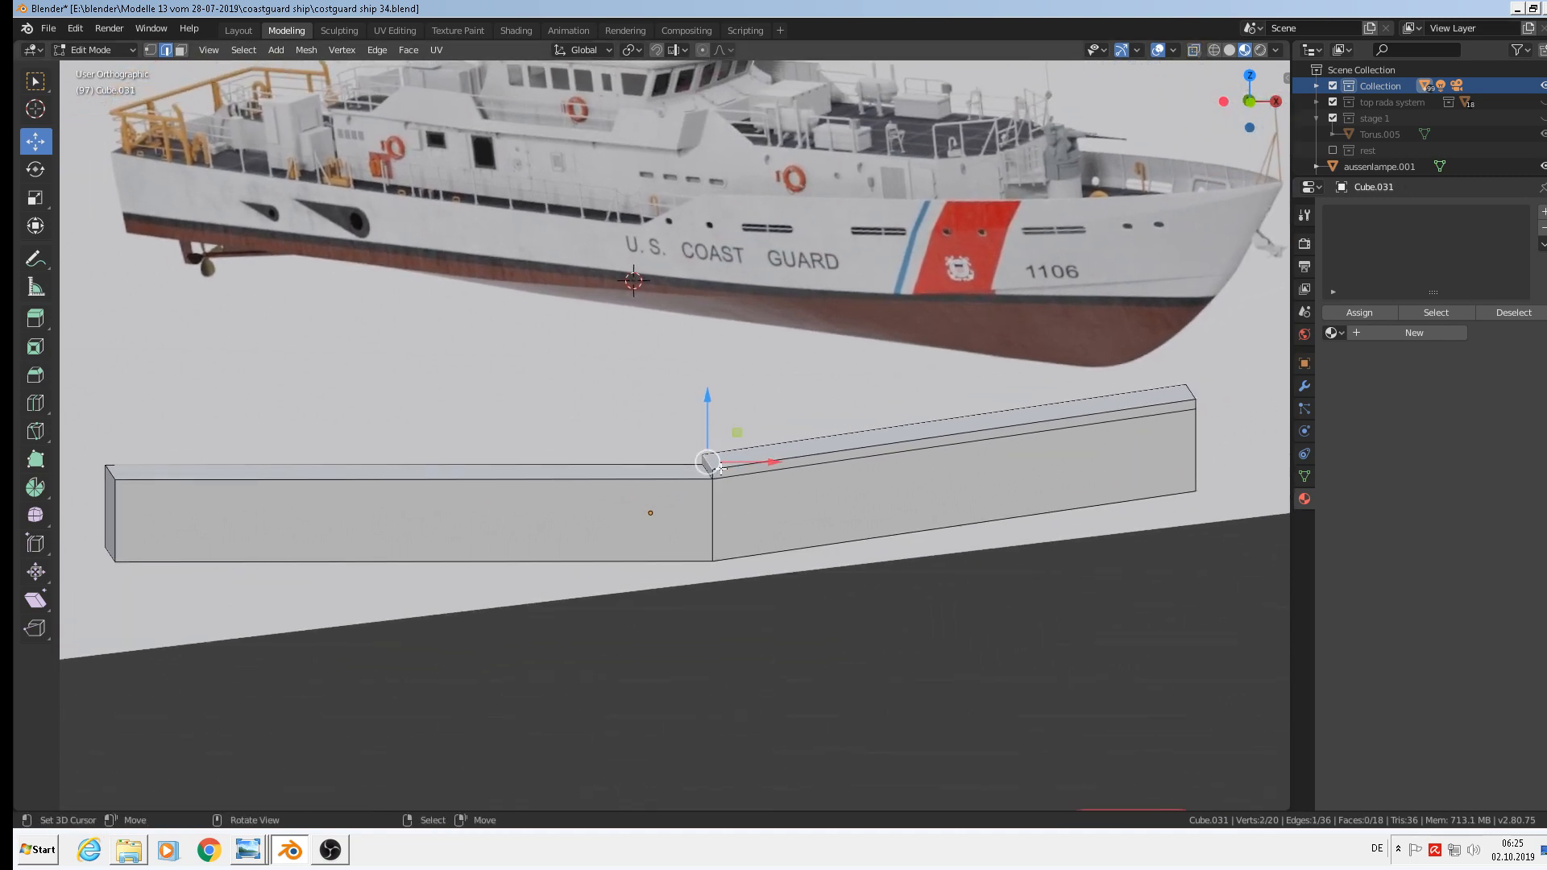
left_click_drag(710, 403, 703, 366)
left_click_drag(767, 424, 807, 420)
scroll(918, 553, "down", 3)
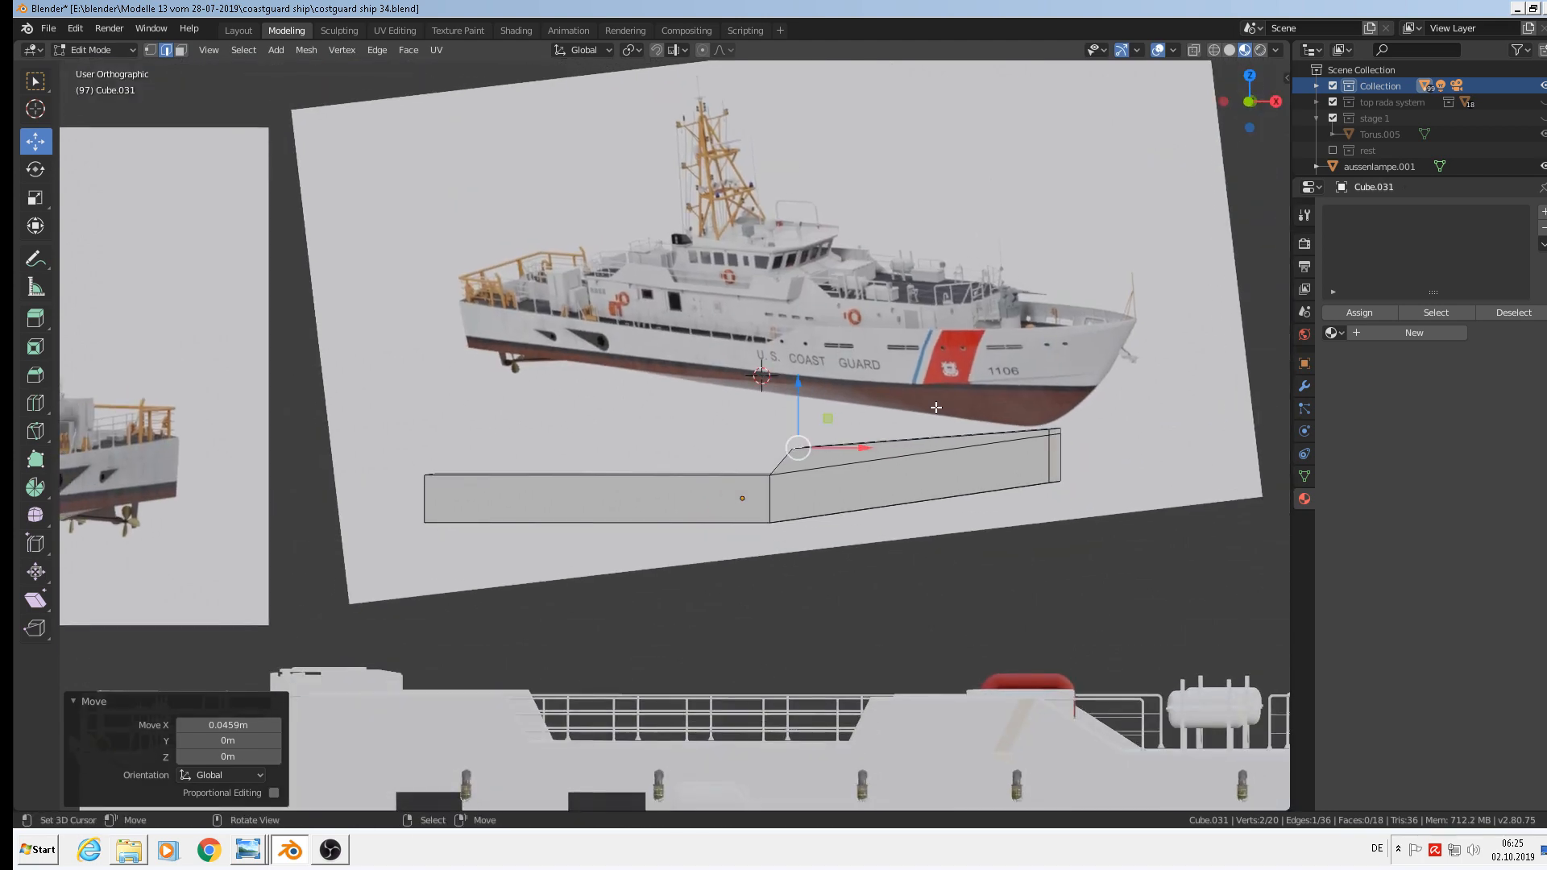
Select both bottom faces of the hull block and extrude them 0.0795 m downward along Z.
middle_click_drag(977, 525, 361, 210)
left_click(181, 50)
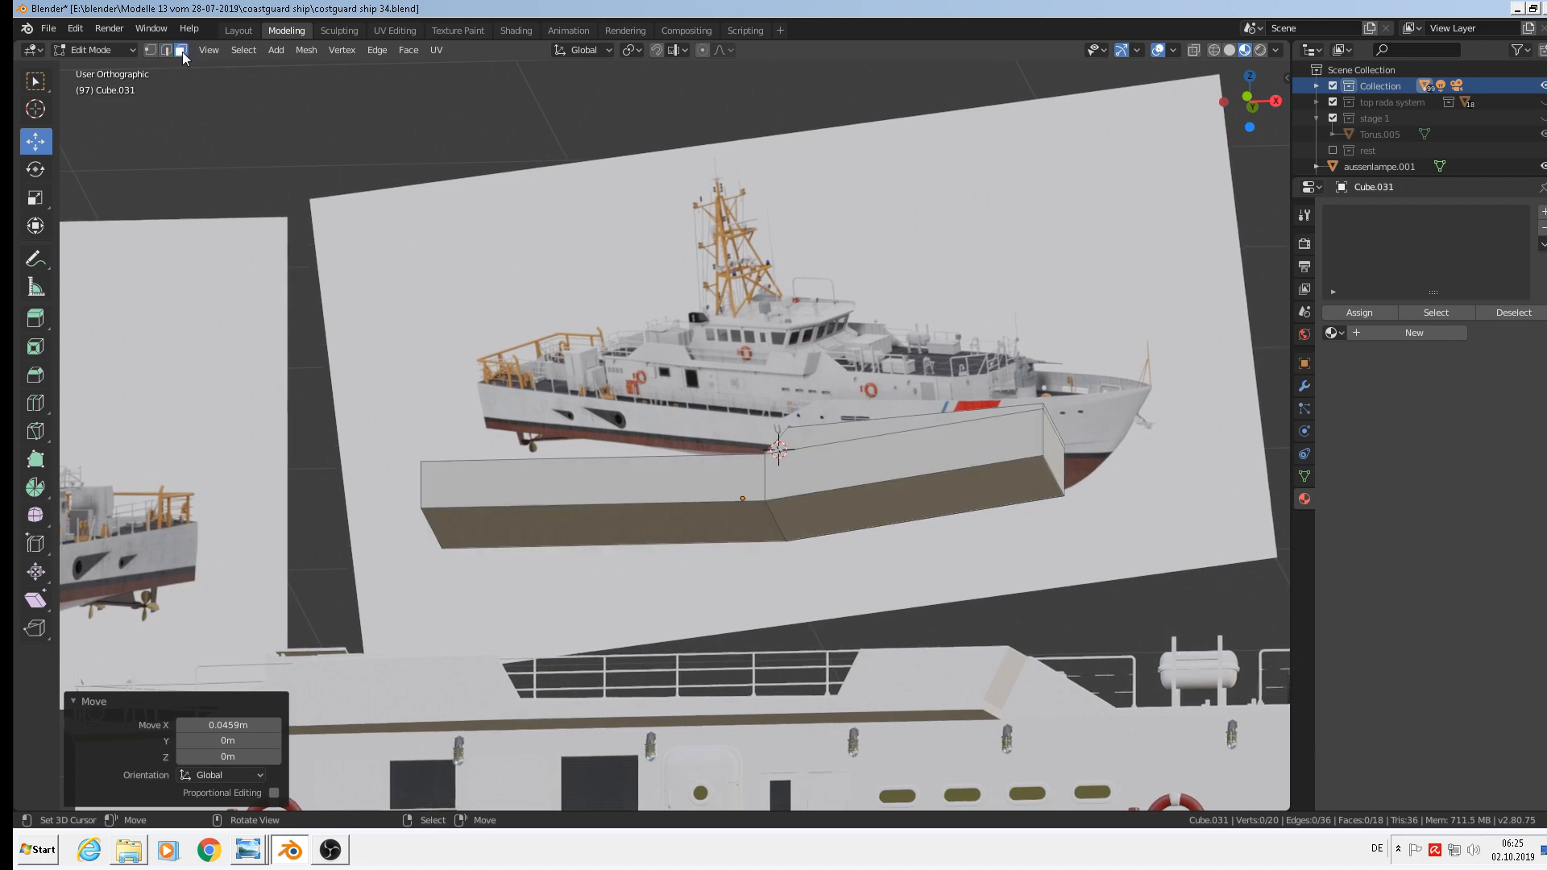
left_click(693, 520)
left_click(939, 495, "shift")
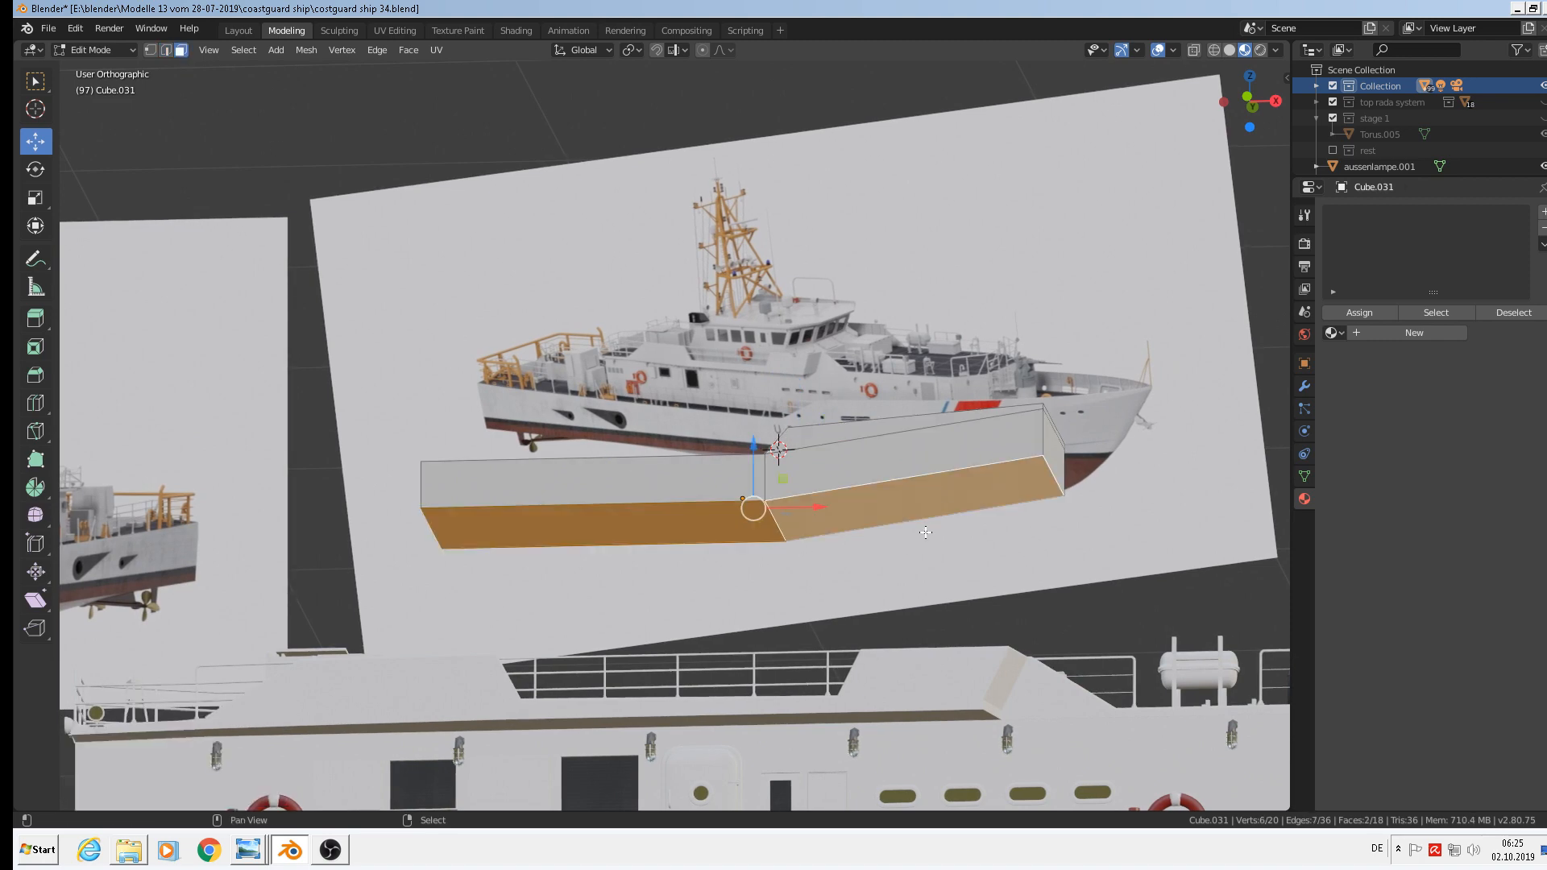
middle_click_drag(939, 495, 818, 592)
key("e")
right_click(766, 509)
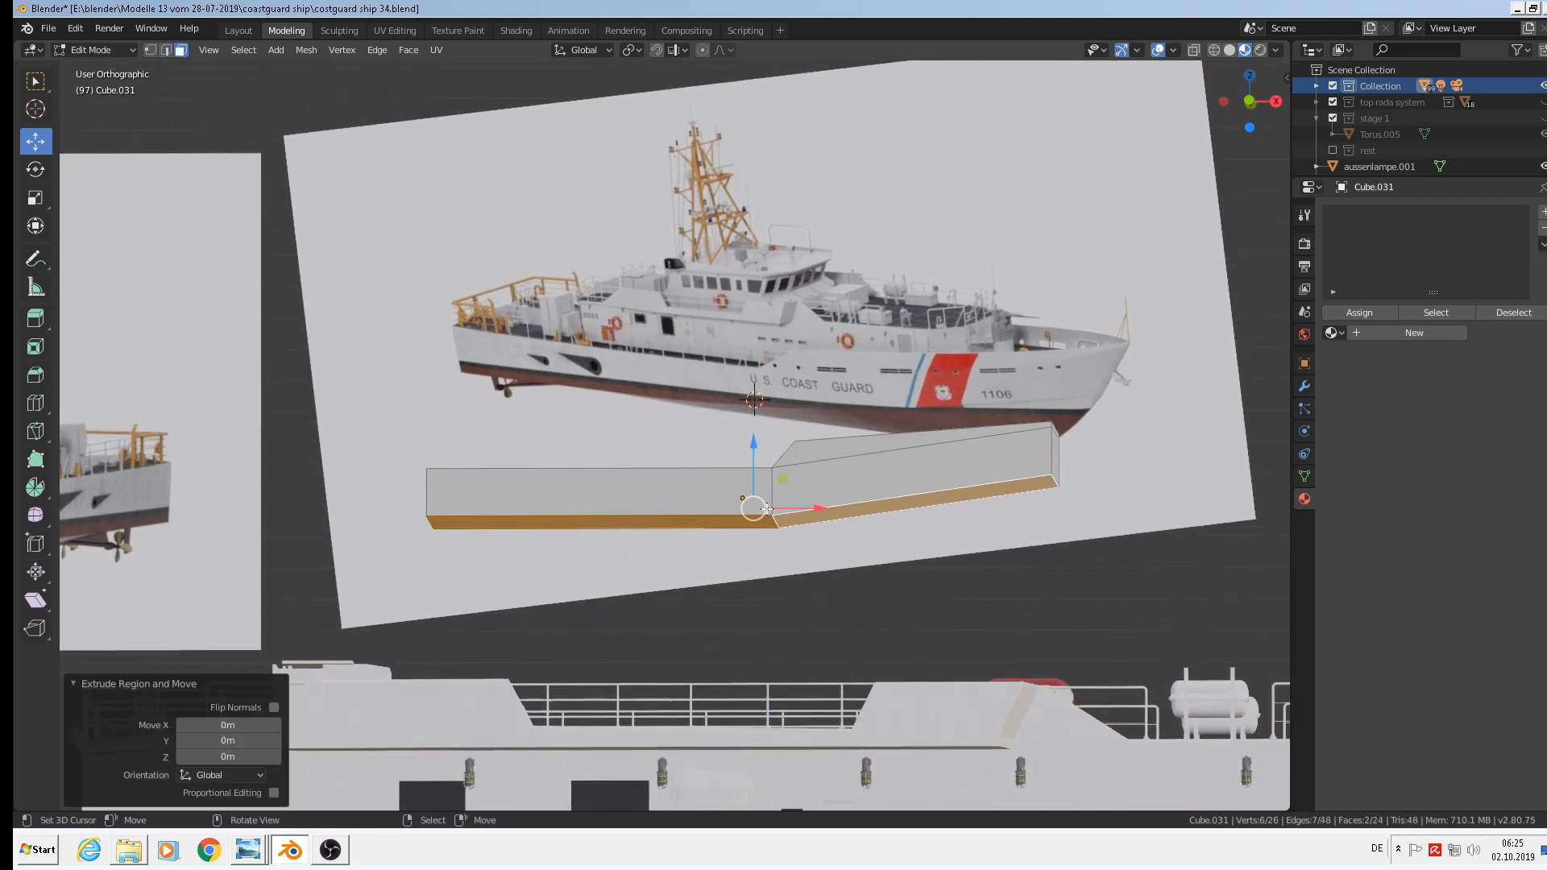
left_click_drag(747, 446, 757, 507)
middle_click_drag(890, 603, 1018, 556)
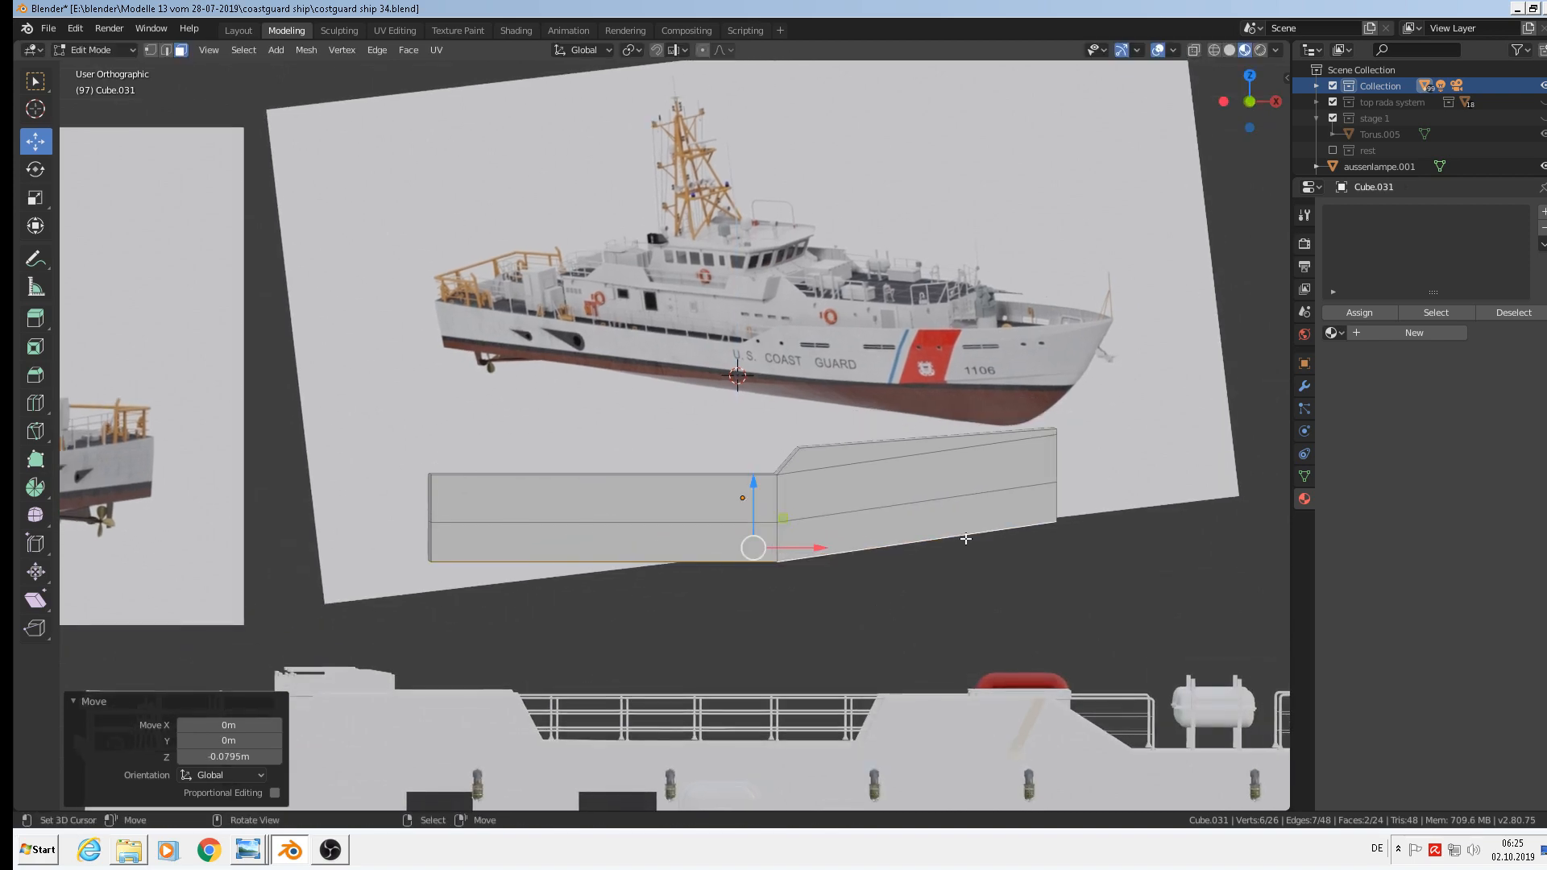
Flatten the extruded bottom faces with a Z scale of 0 and raise them 0.034 m.
key("s")
key("z")
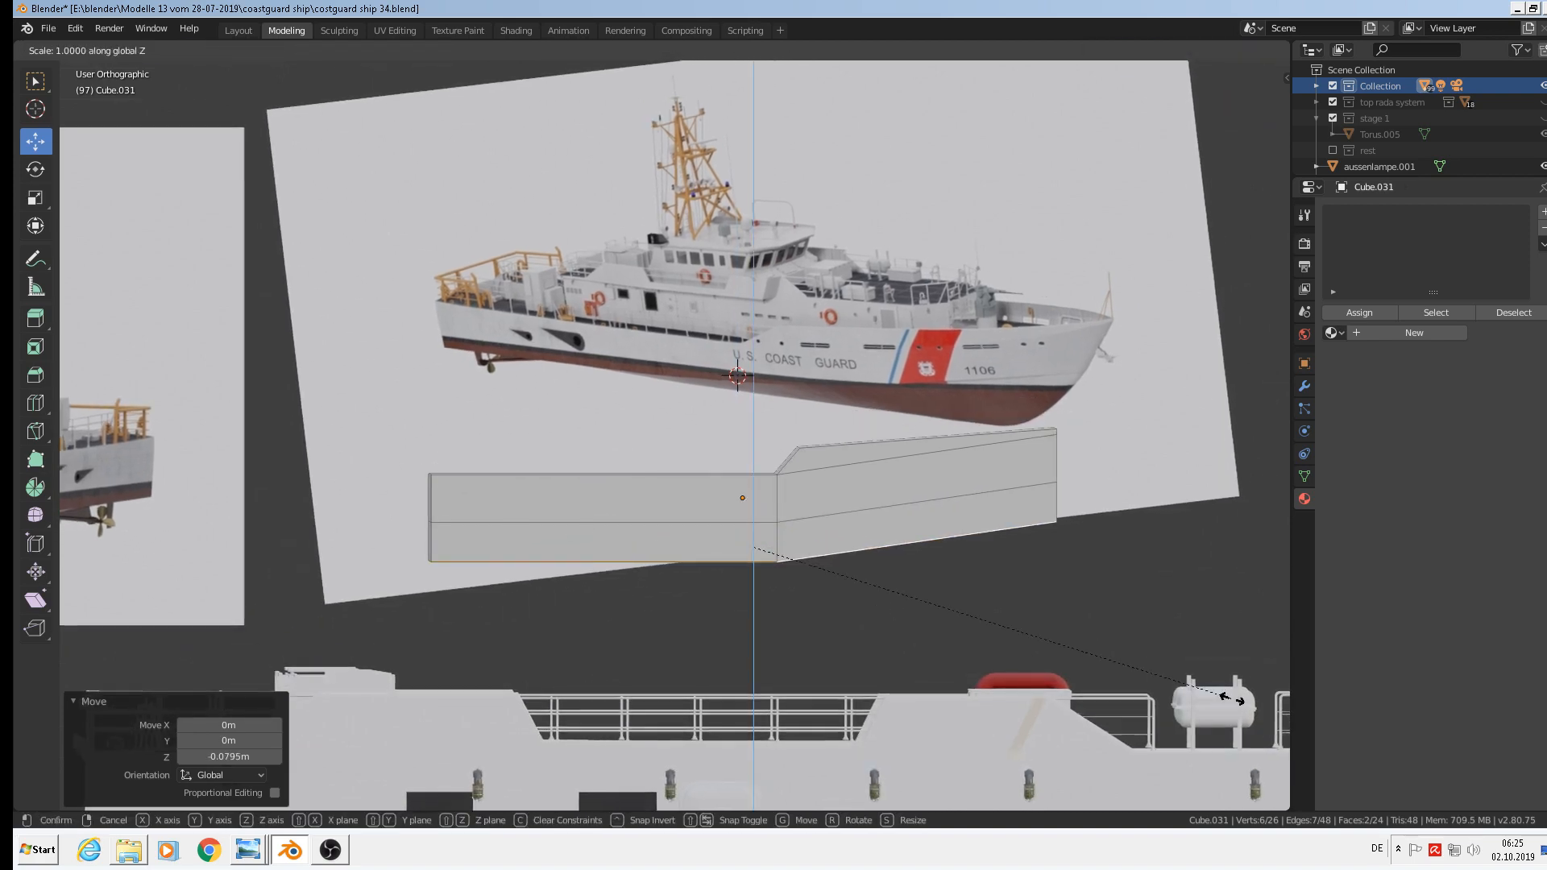
key("0")
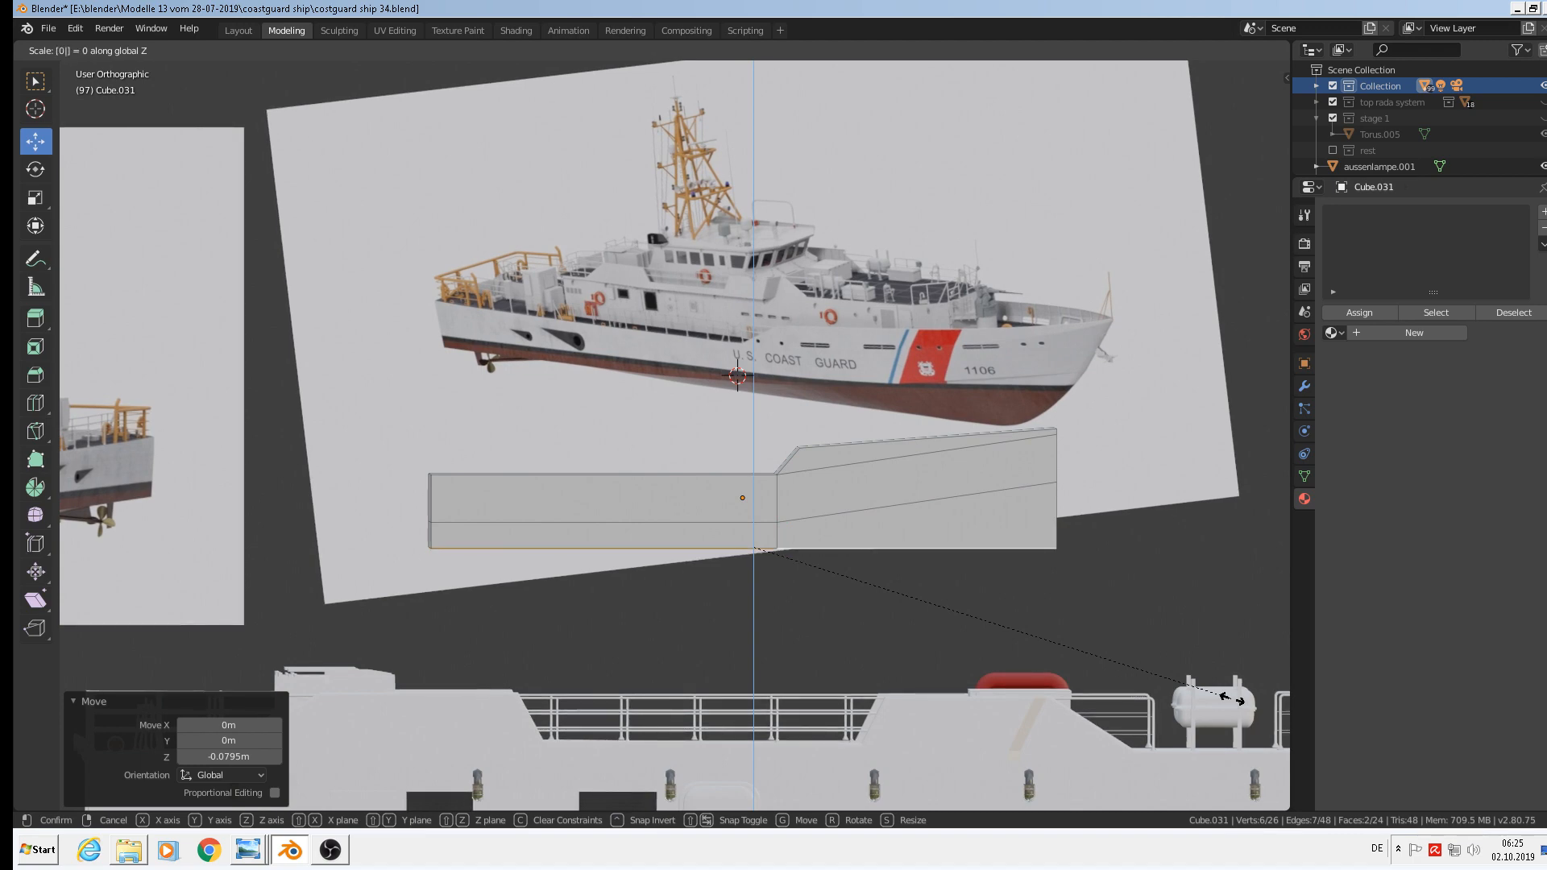
key("Return")
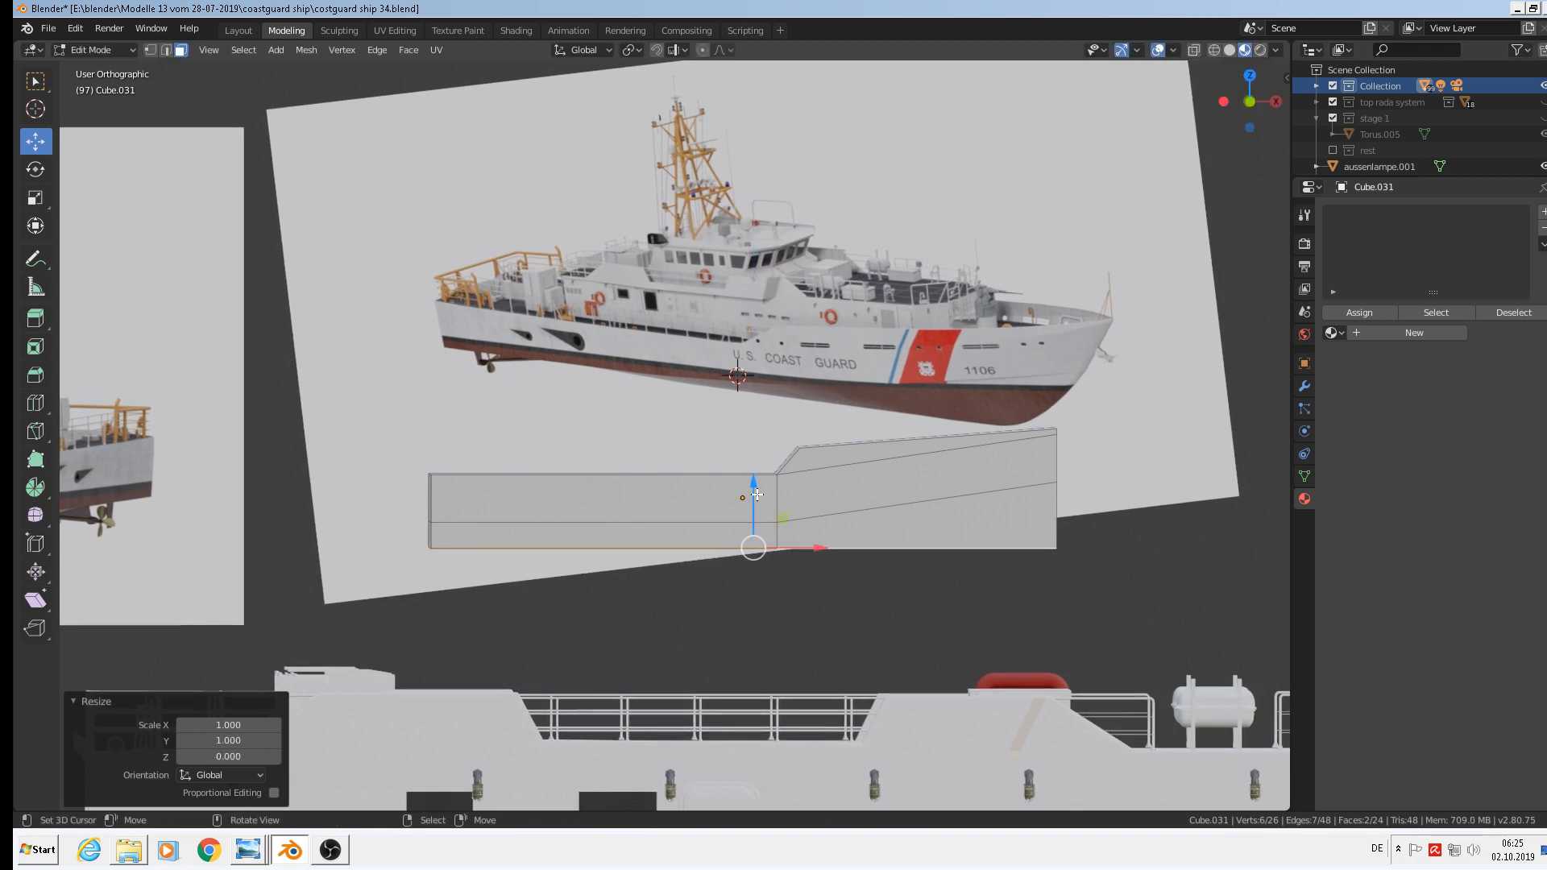
left_click_drag(754, 493, 761, 452)
Examine the stern and hull reference images for the shape of the underside.
middle_click_drag(666, 575, 649, 424)
scroll(589, 517, "down", 5)
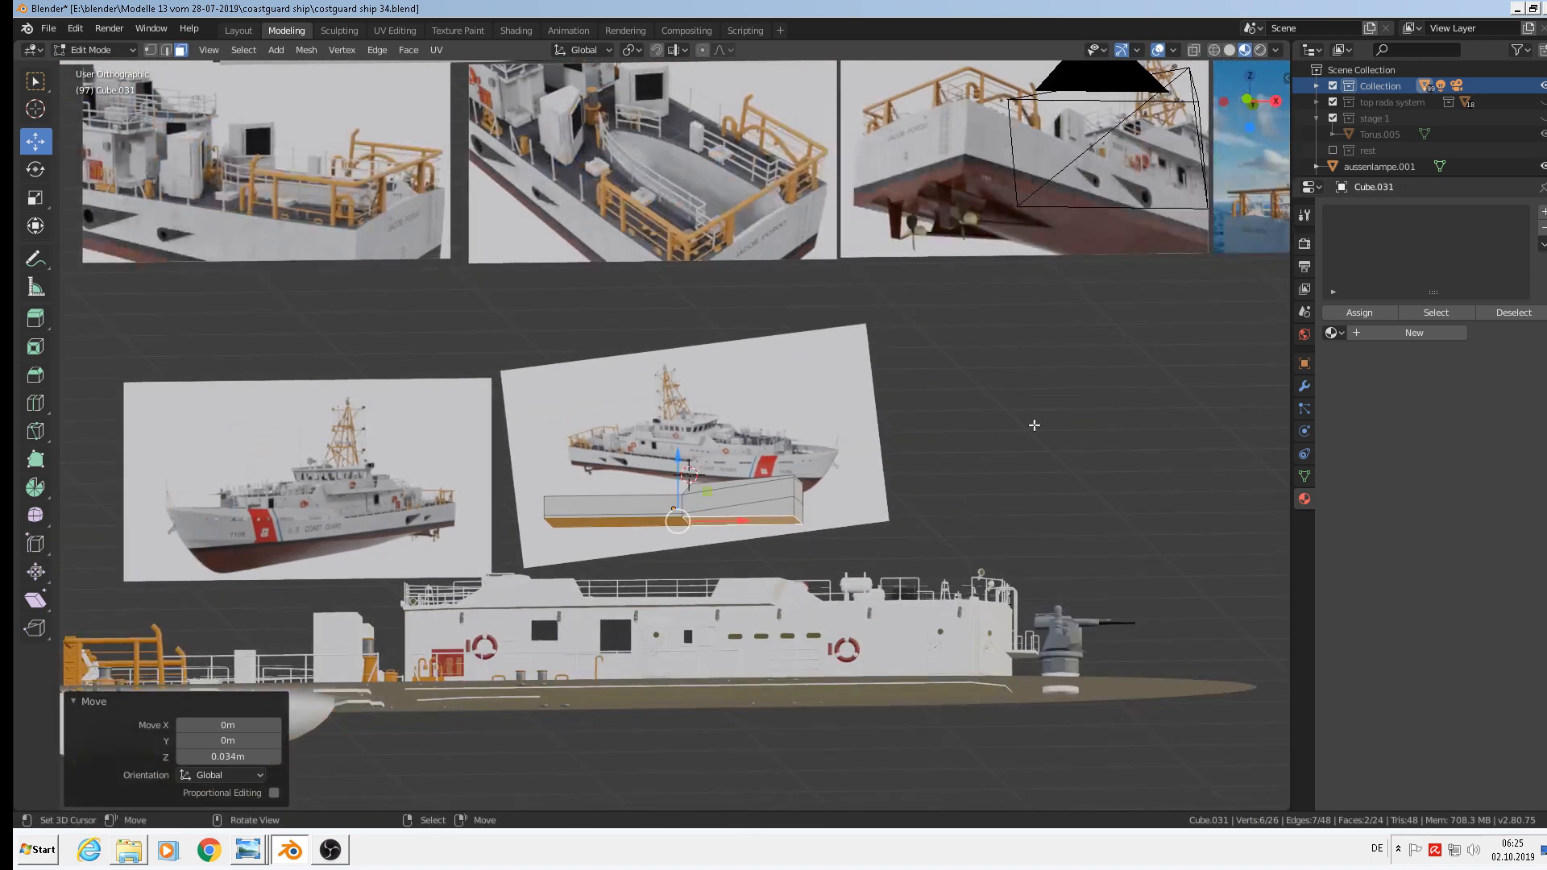
middle_click_drag(1086, 405, 703, 528, "shift")
scroll(741, 475, "up", 2)
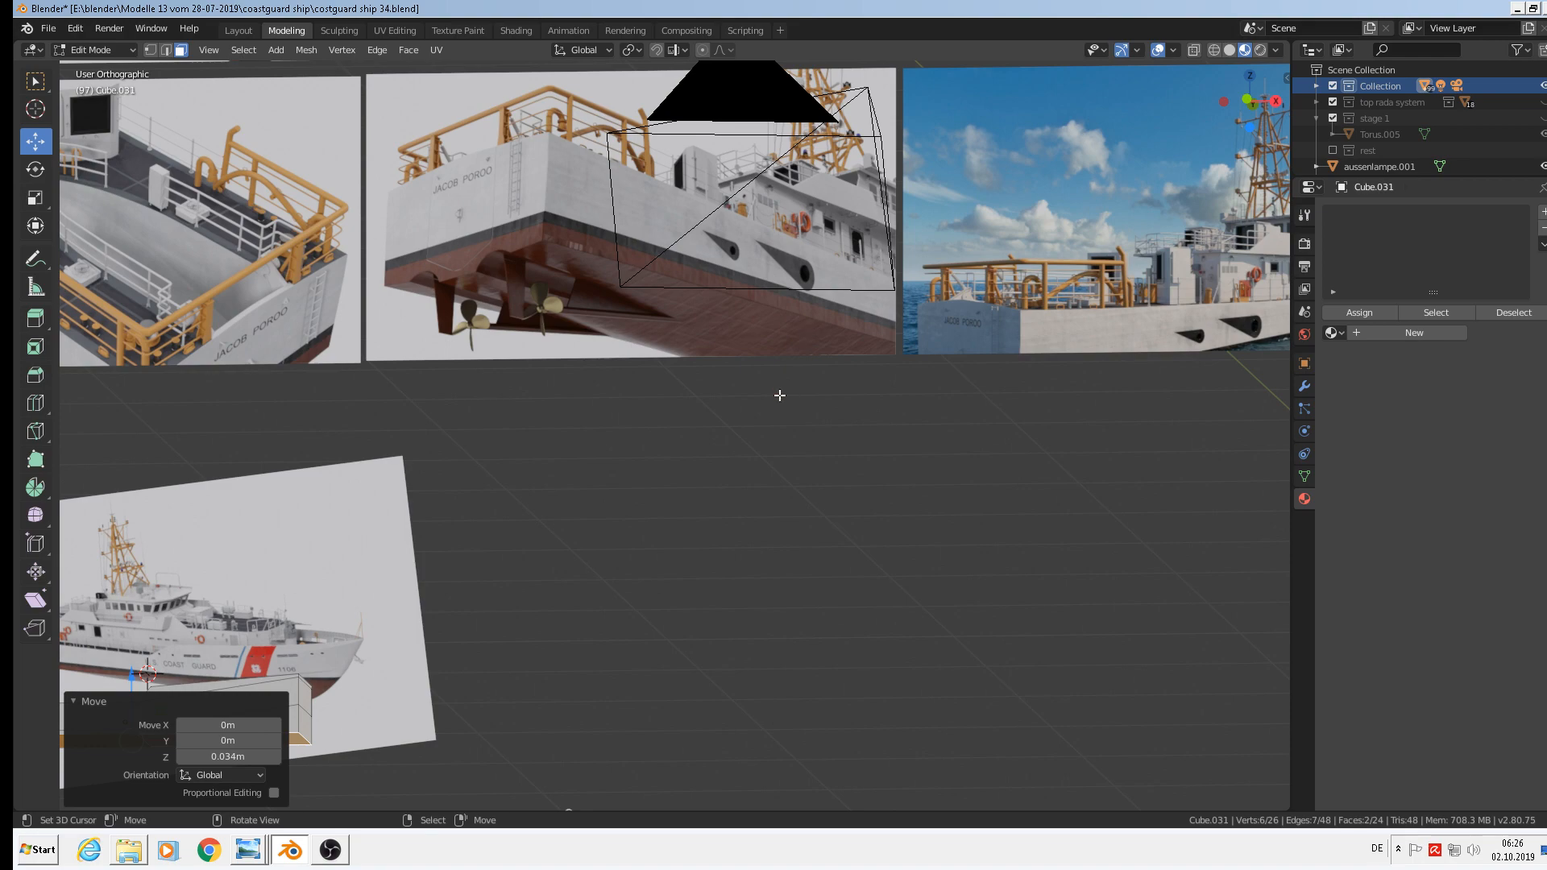
scroll(780, 395, "down", 8)
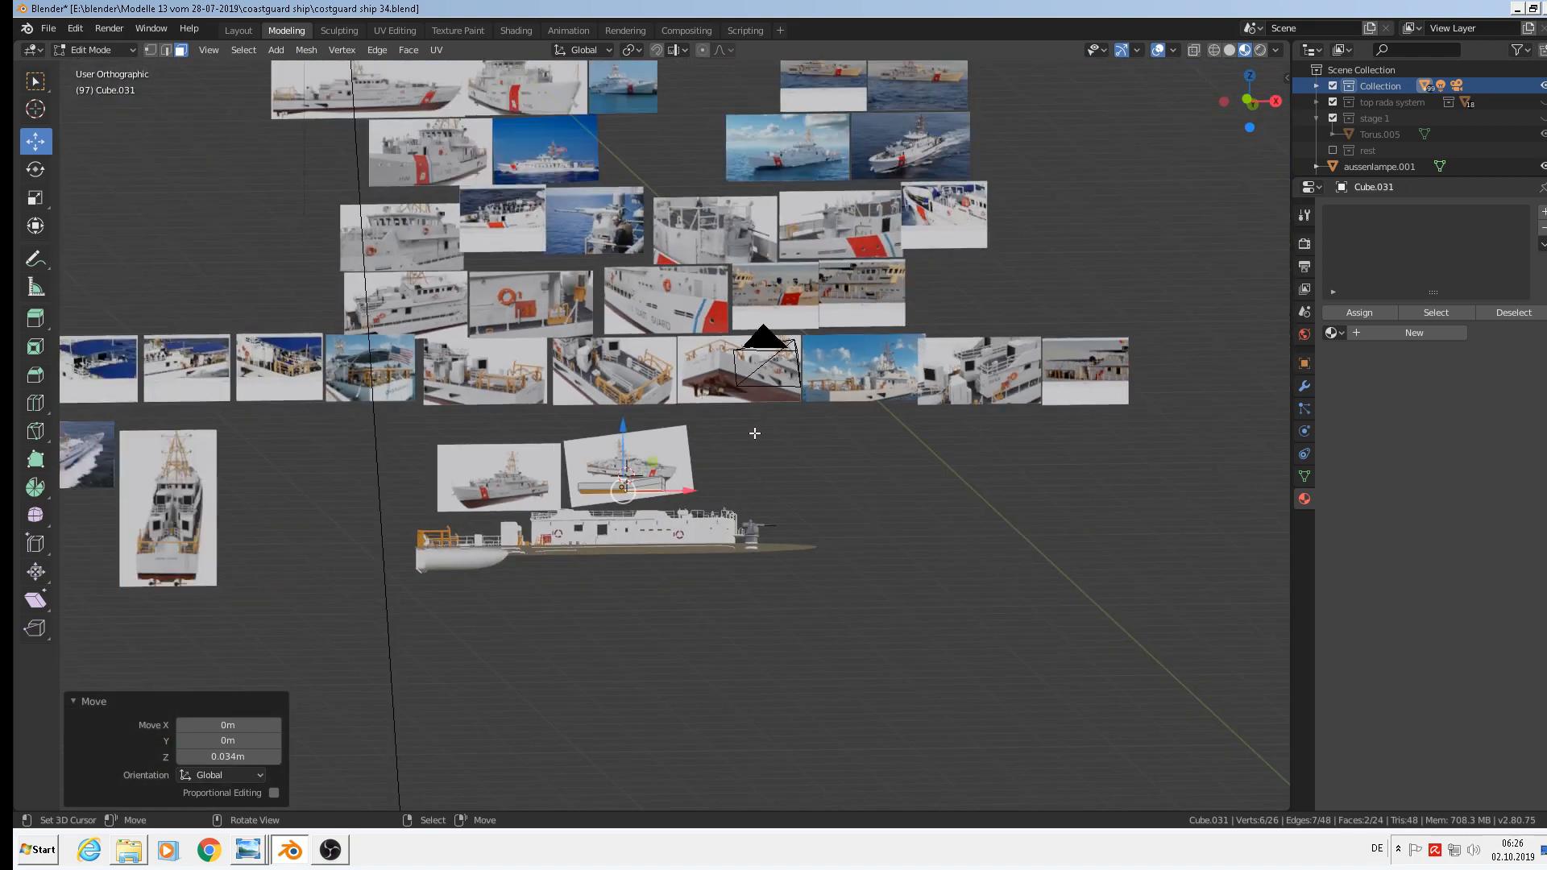
scroll(755, 433, "up", 1)
scroll(944, 549, "up", 2)
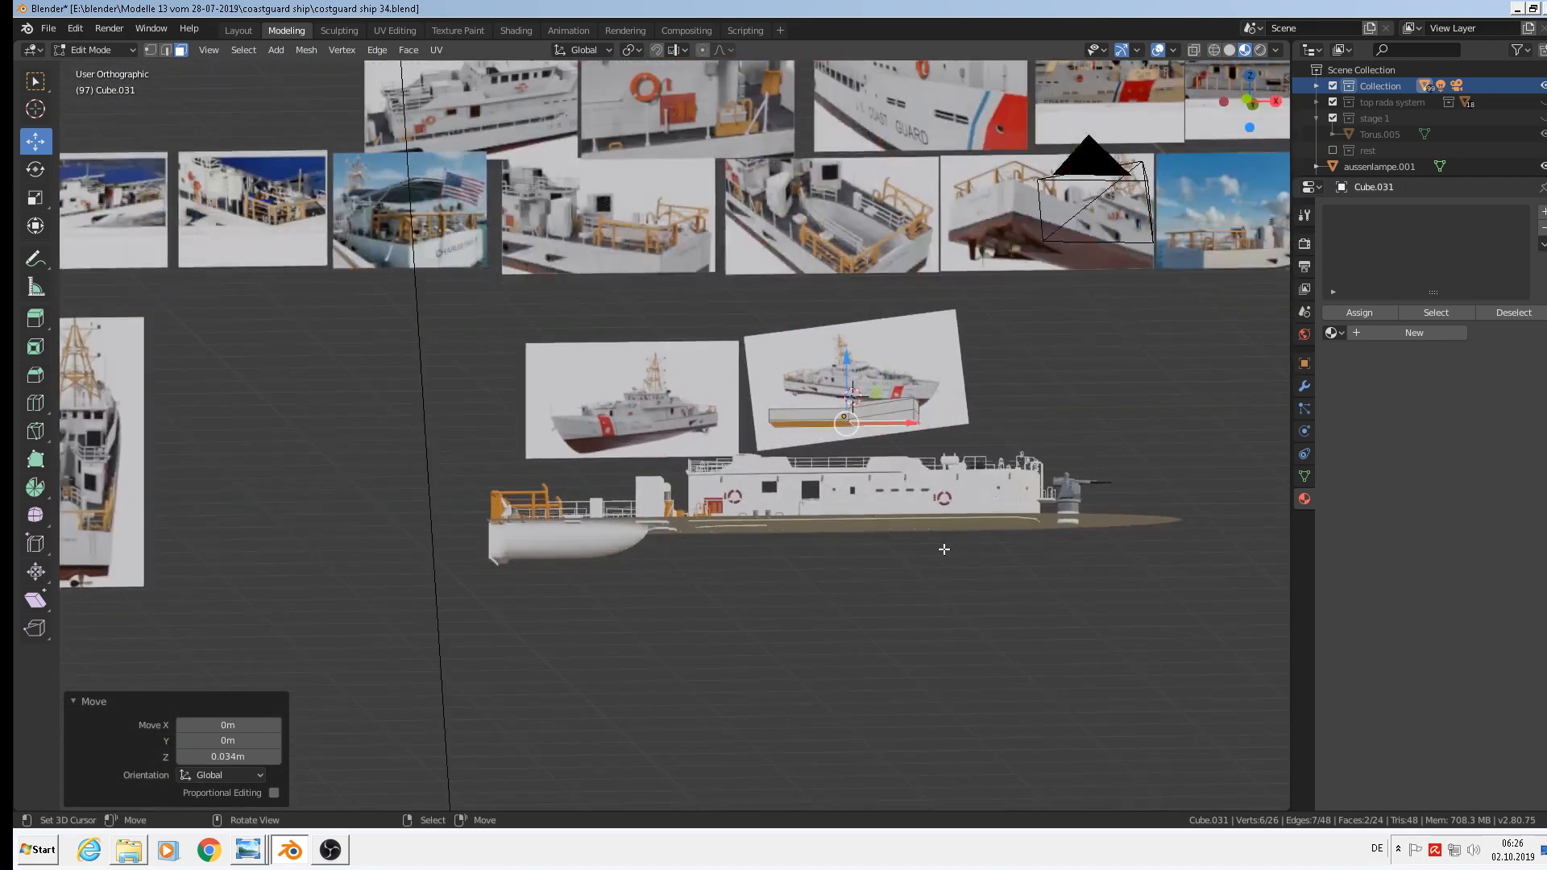
scroll(939, 547, "up", 6)
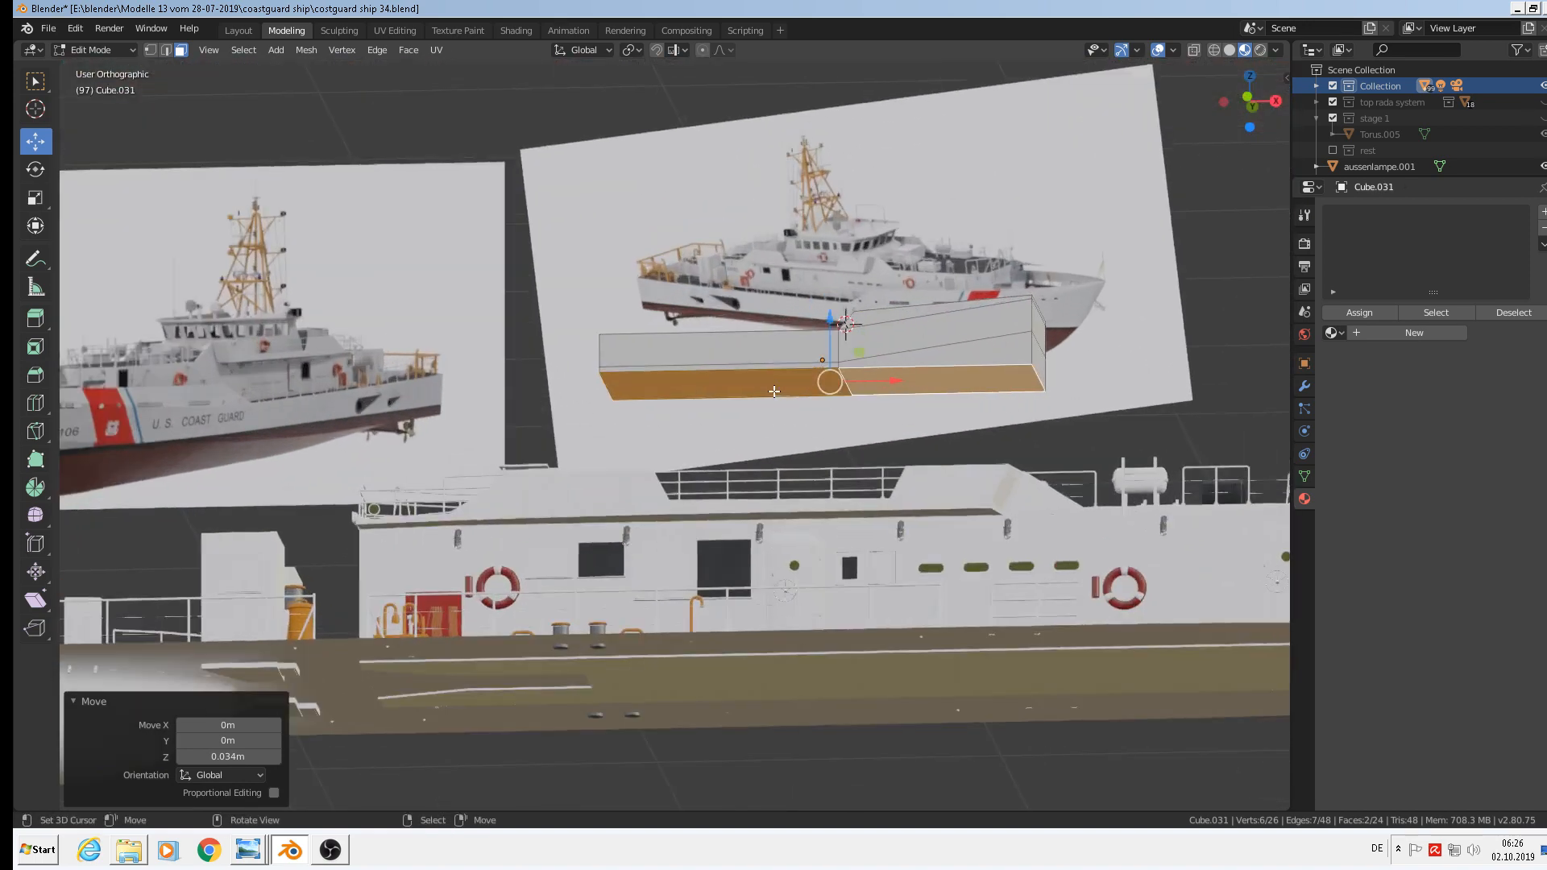
Cut one centred edge loop across the aft section of the hull block.
scroll(774, 392, "up", 2)
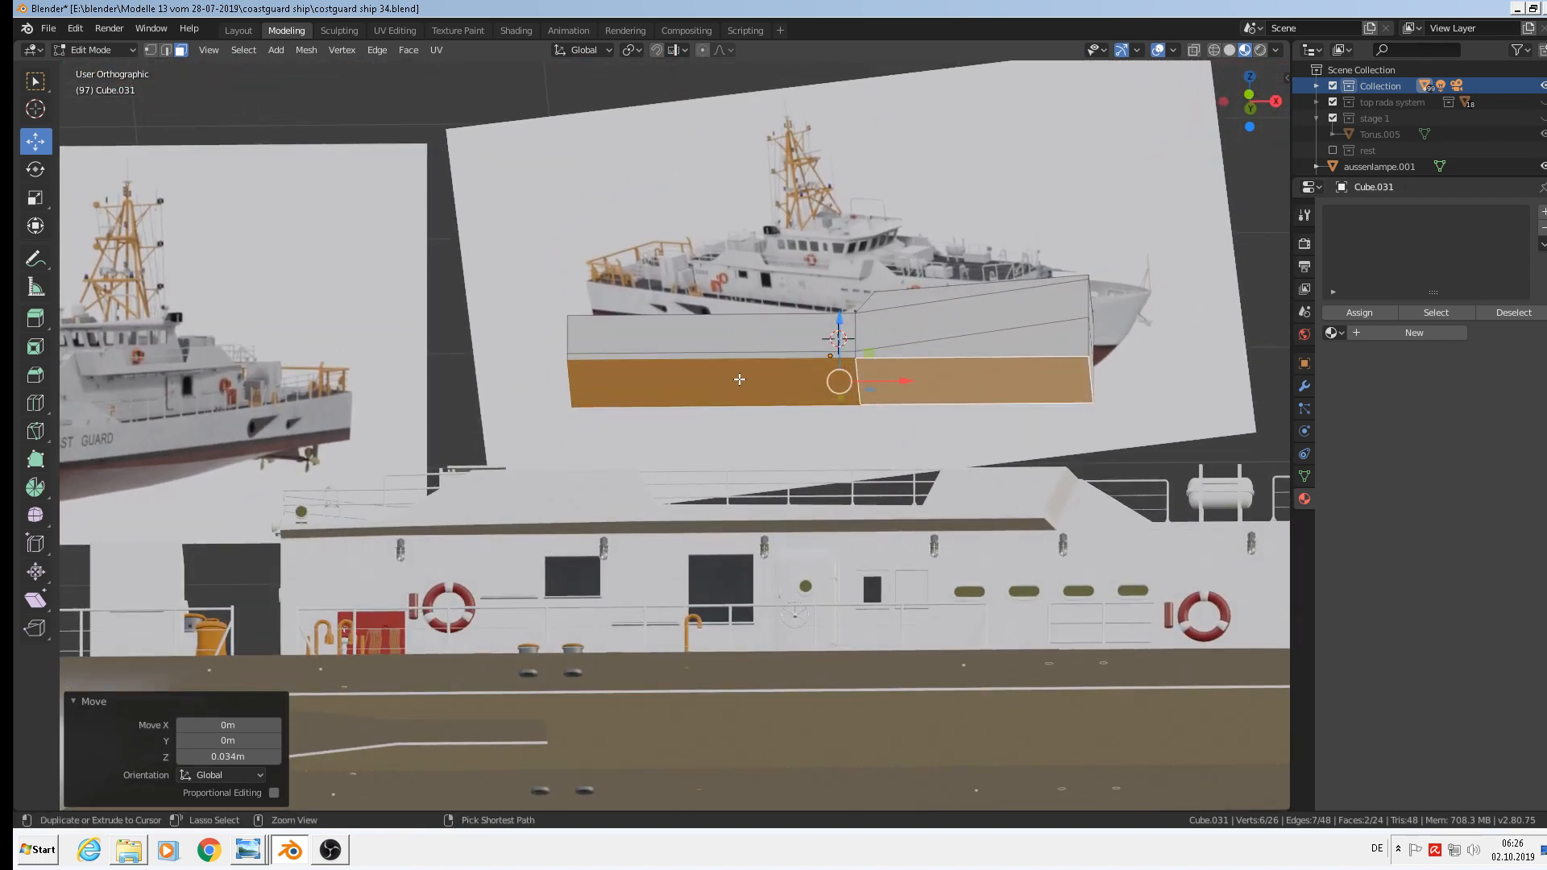
key("ctrl+r")
left_click(740, 378)
right_click(740, 378)
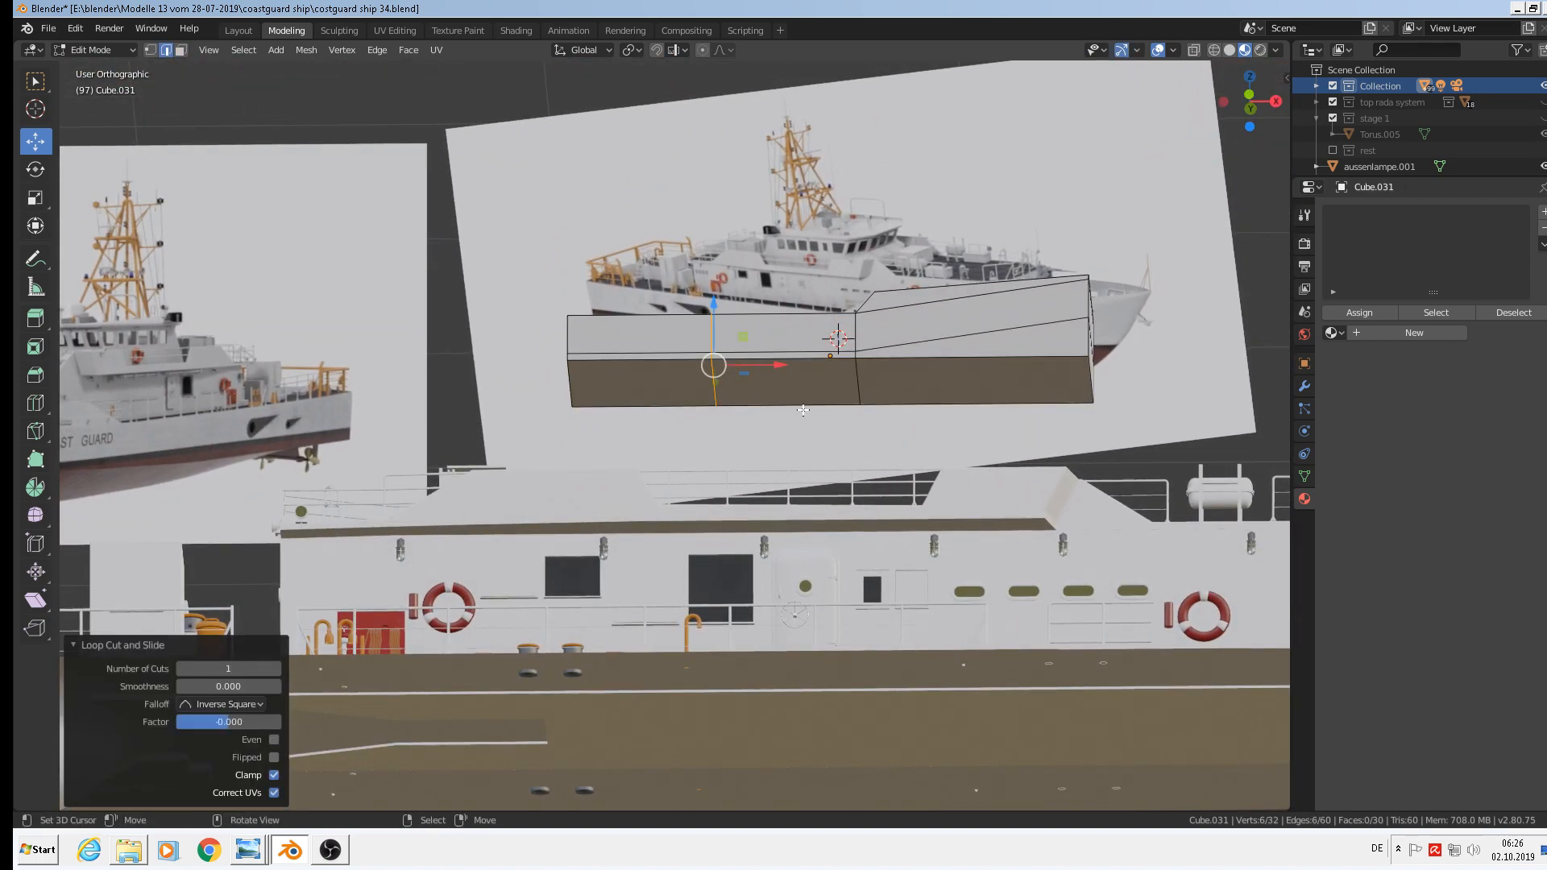
Select the middle bottom face of the hull block and lower it 0.0365 m along Z.
scroll(803, 411, "up", 2)
left_click(802, 337)
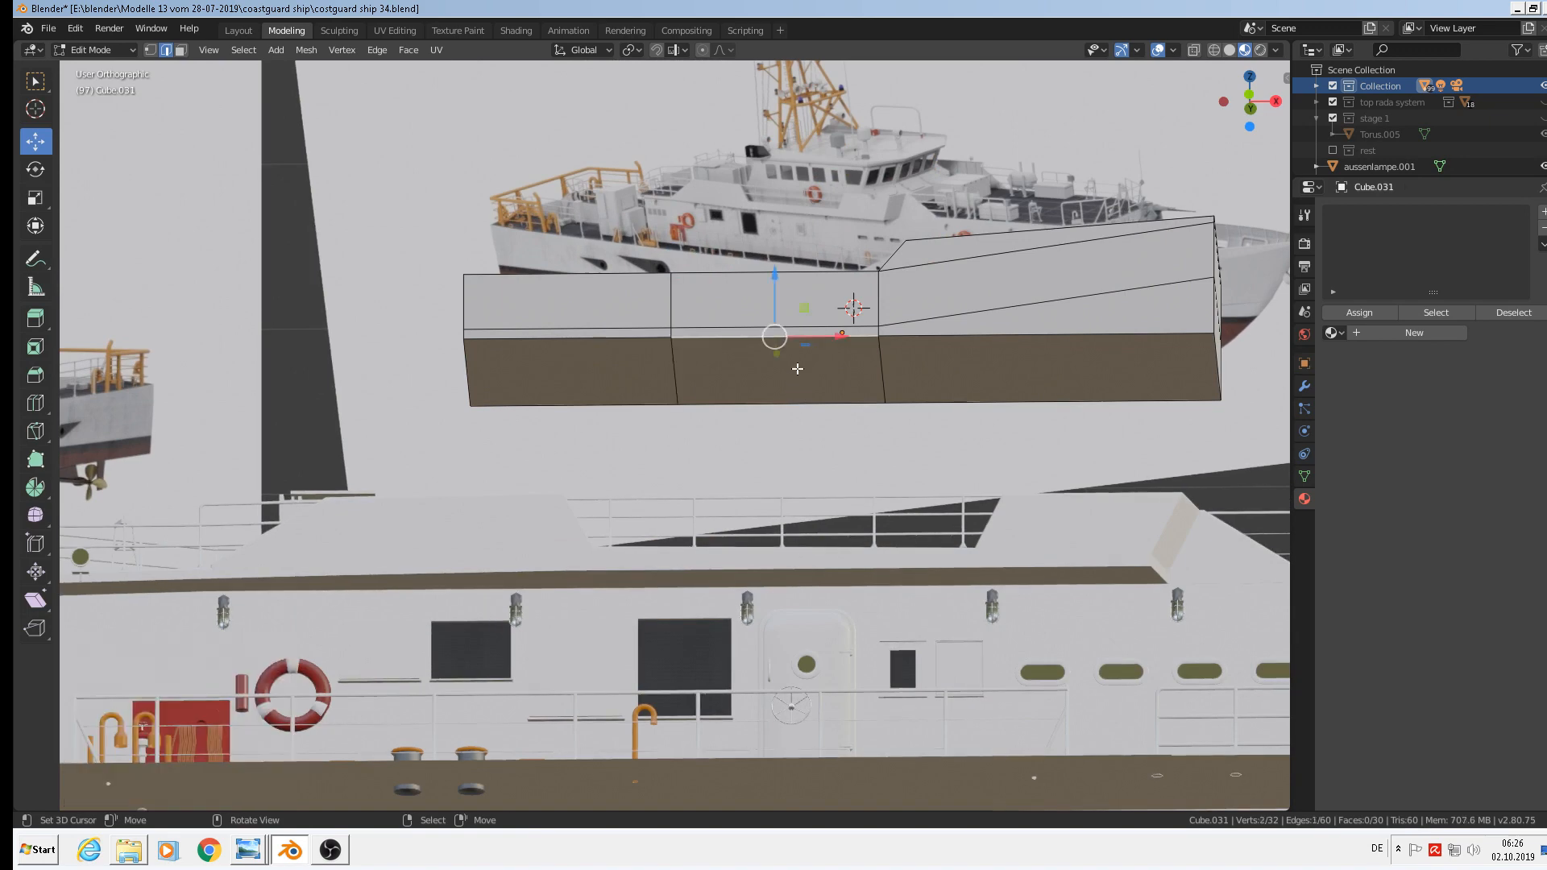
left_click(181, 50)
left_click(742, 379)
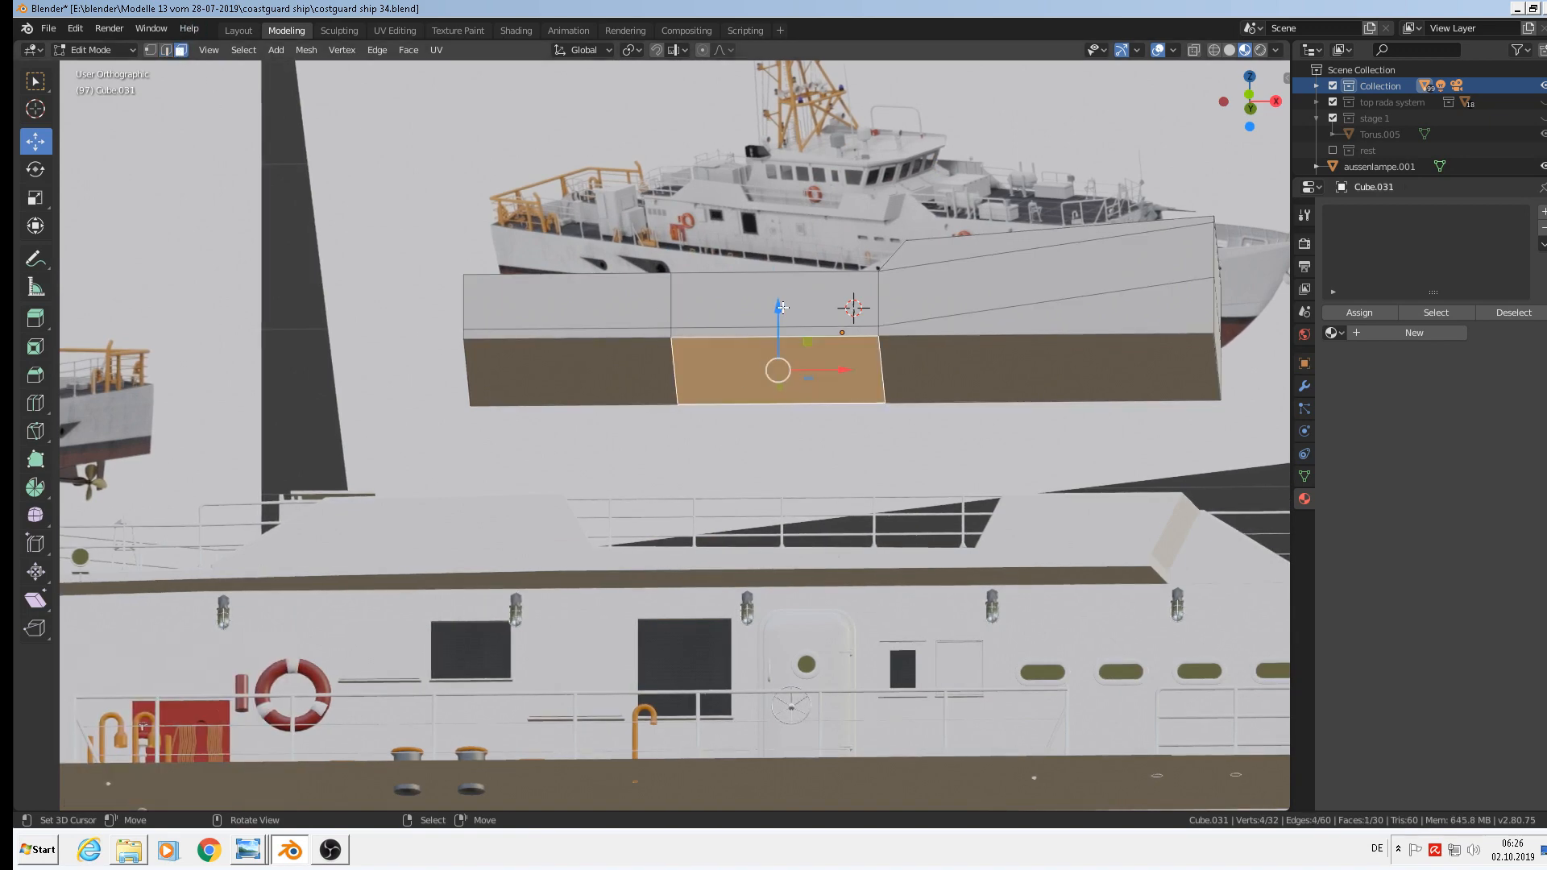
left_click_drag(781, 307, 782, 329)
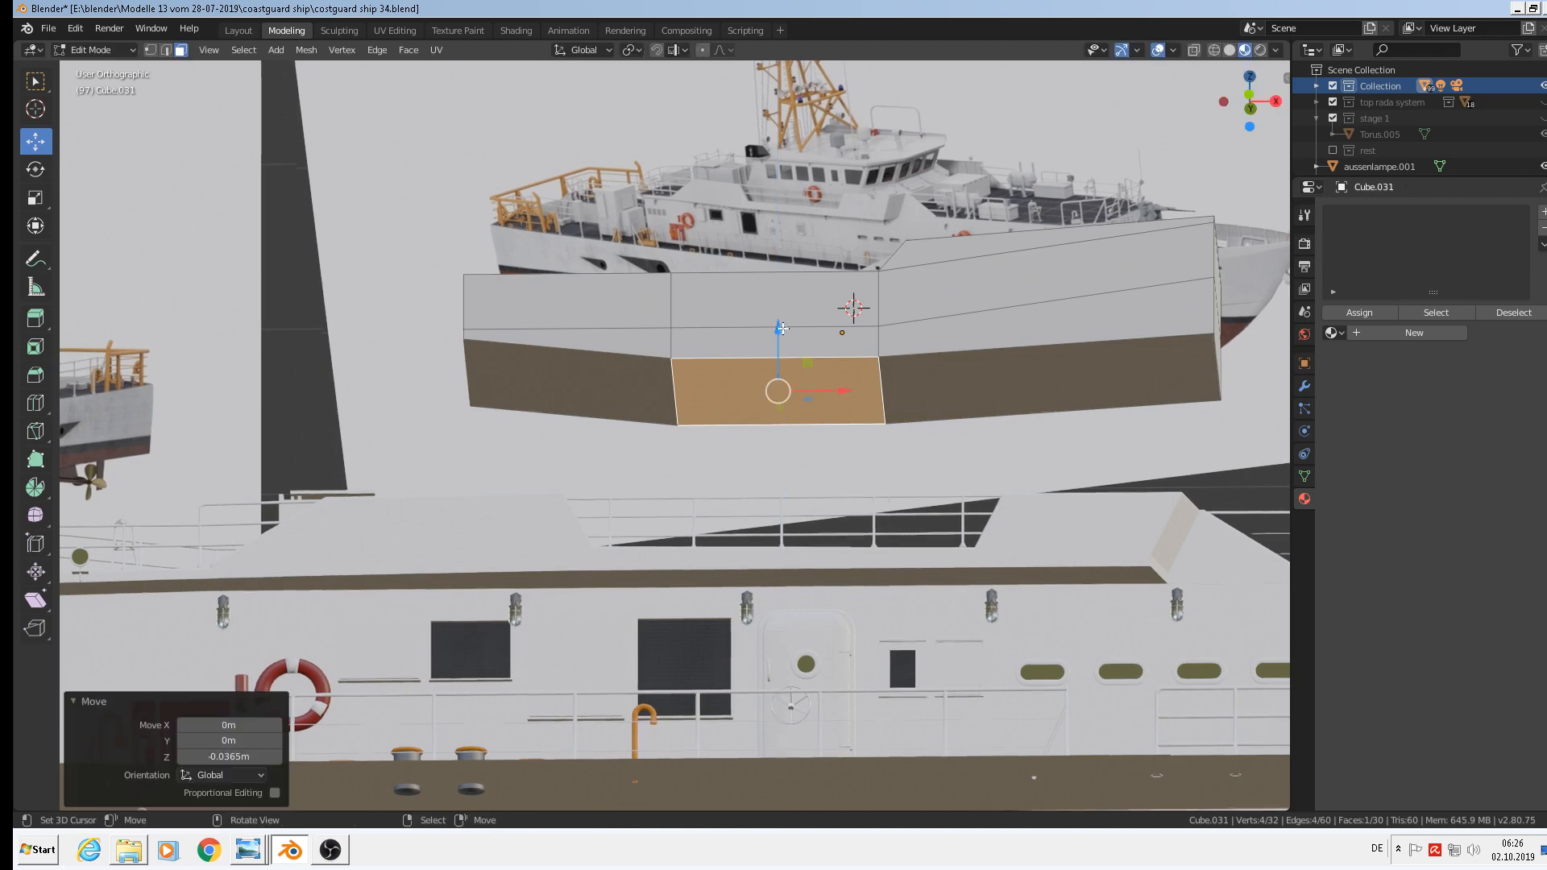
middle_click_drag(782, 329, 829, 390)
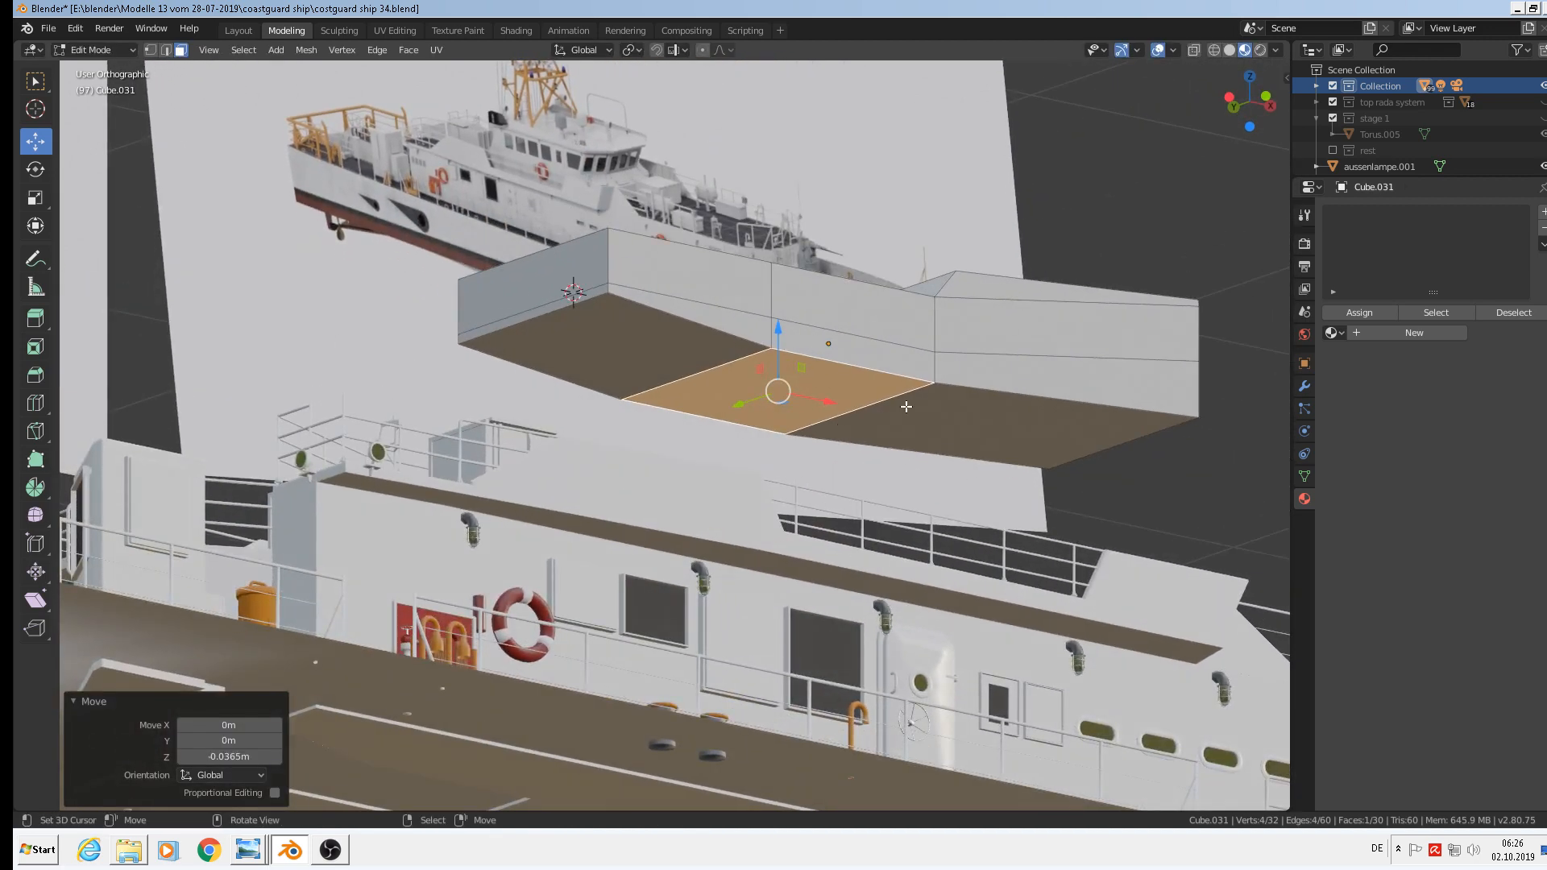
middle_click_drag(1084, 426, 992, 461)
Duplicate the hull block in Object Mode and move the copy 1.22 m down and 2.54 m along negative Y, clear of the ship model.
scroll(992, 462, "down", 3)
scroll(992, 467, "down", 1)
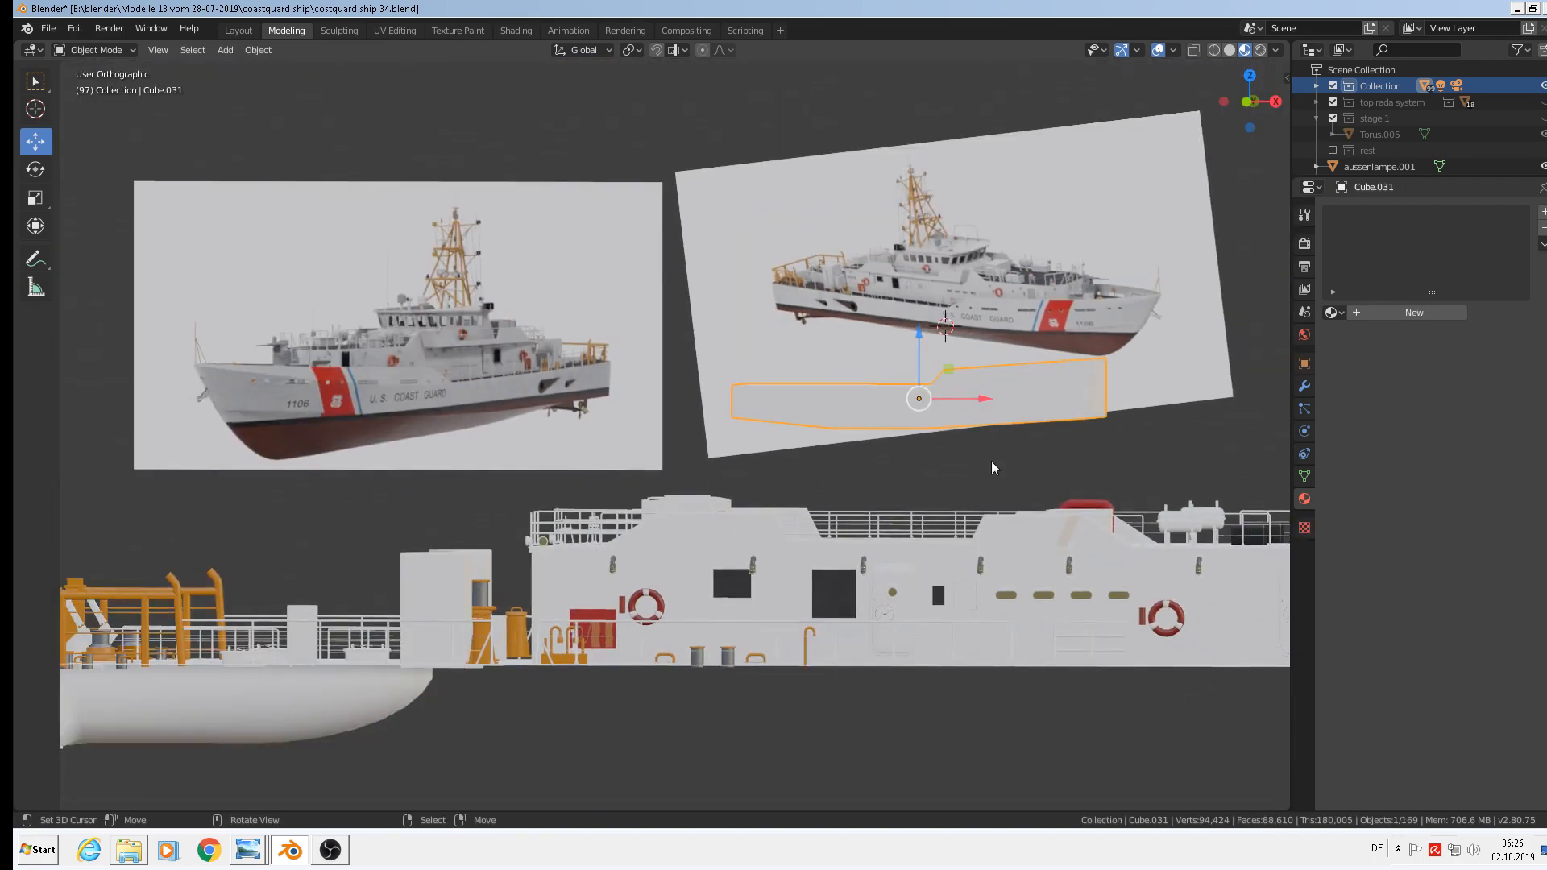
middle_click_drag(895, 409, 604, 300, "shift")
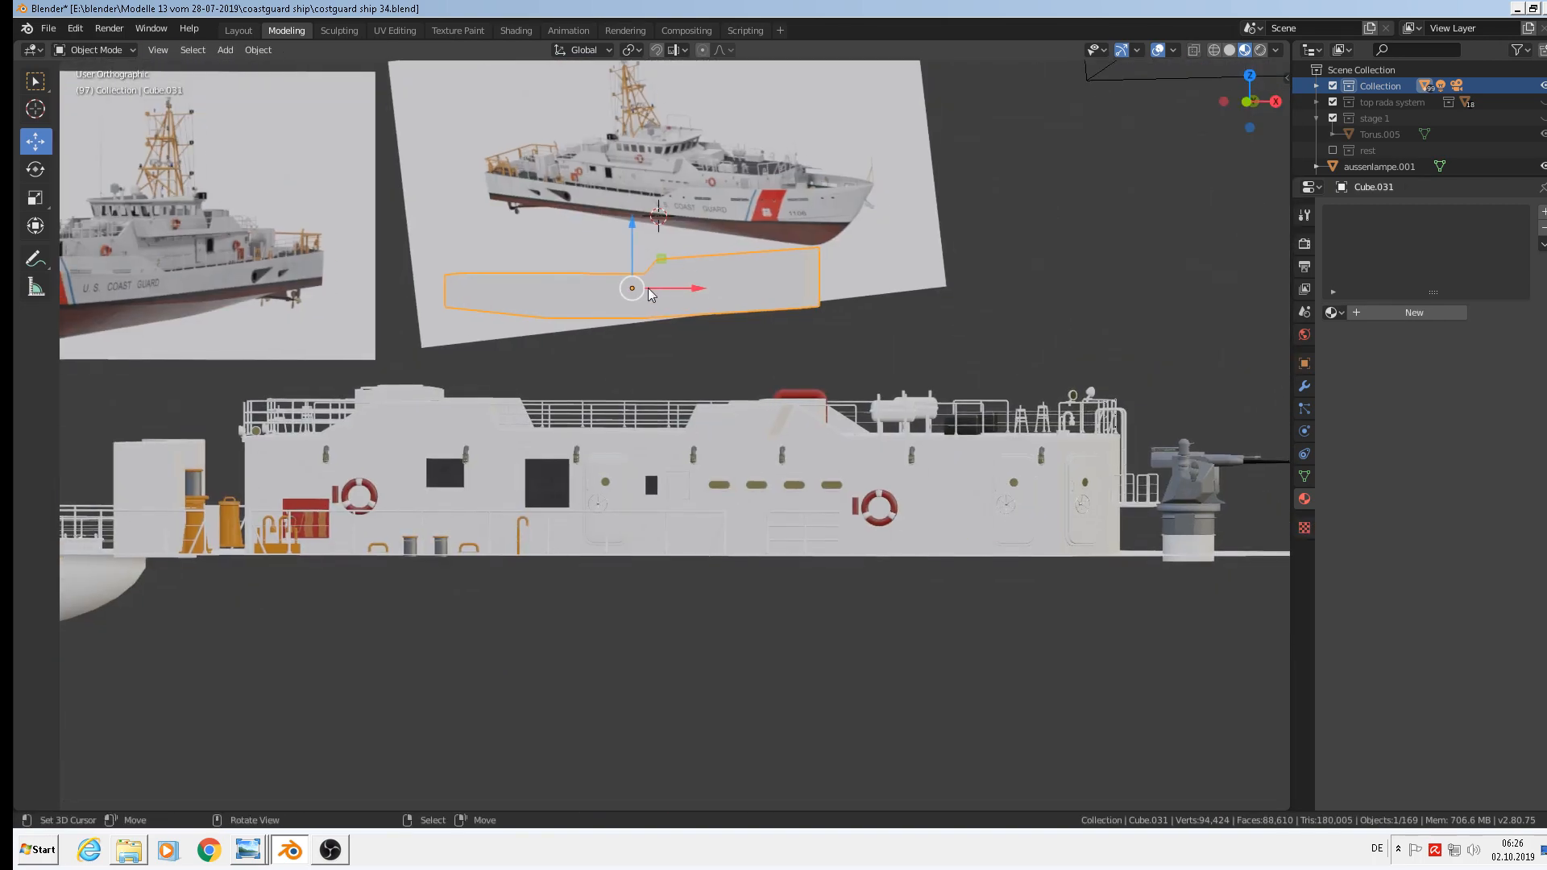
key("shift+d")
key("Escape")
left_click_drag(632, 252, 686, 614)
middle_click_drag(685, 614, 740, 538, "shift")
scroll(740, 538, "down", 4)
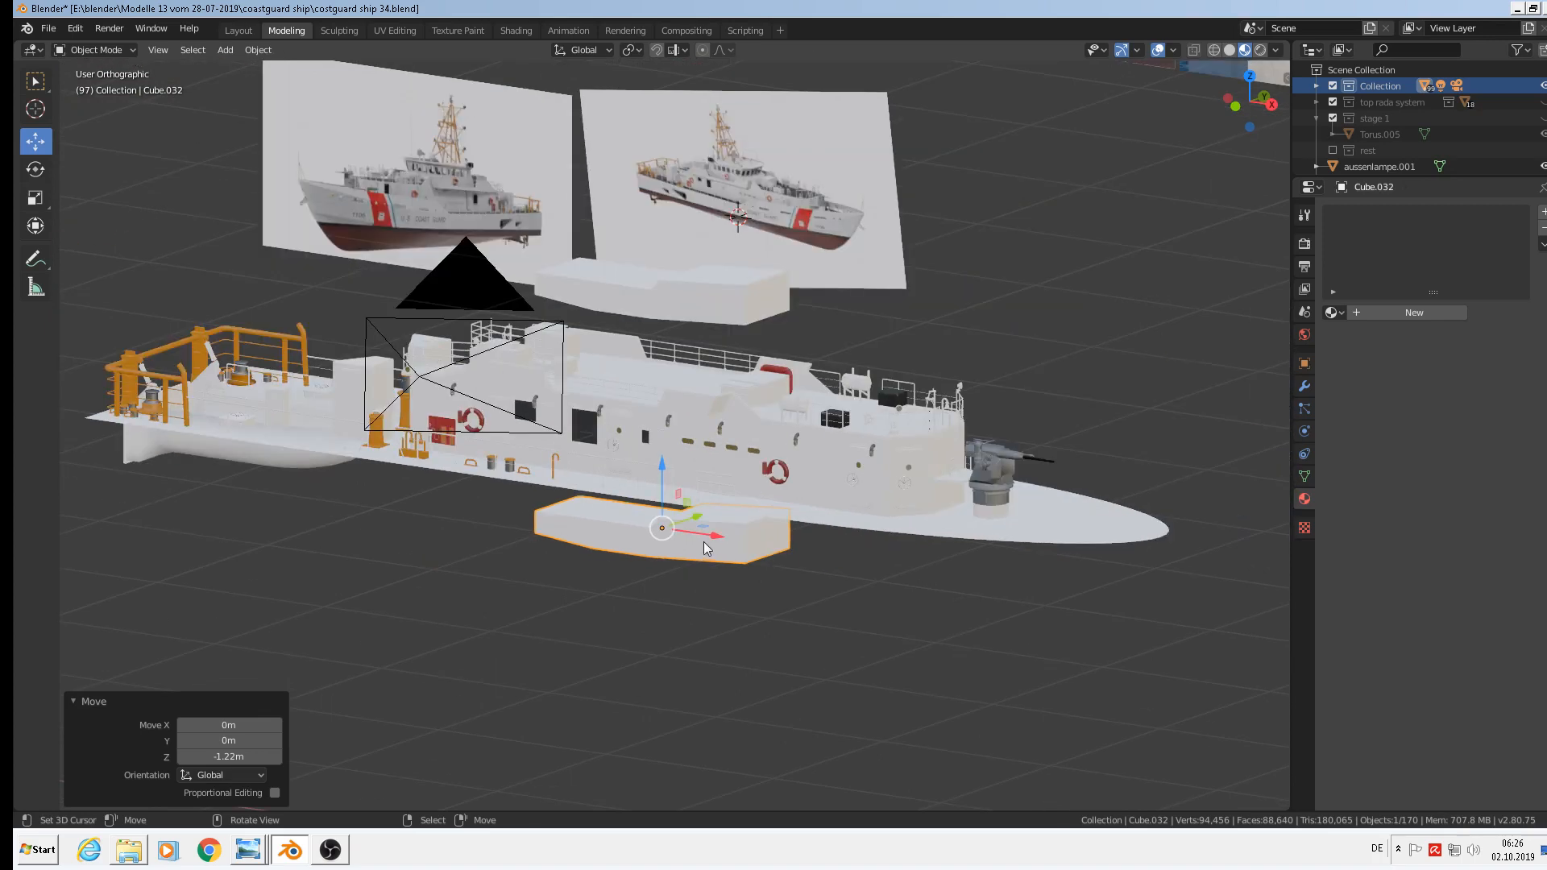
key("g")
left_click_drag(427, 646, 424, 646)
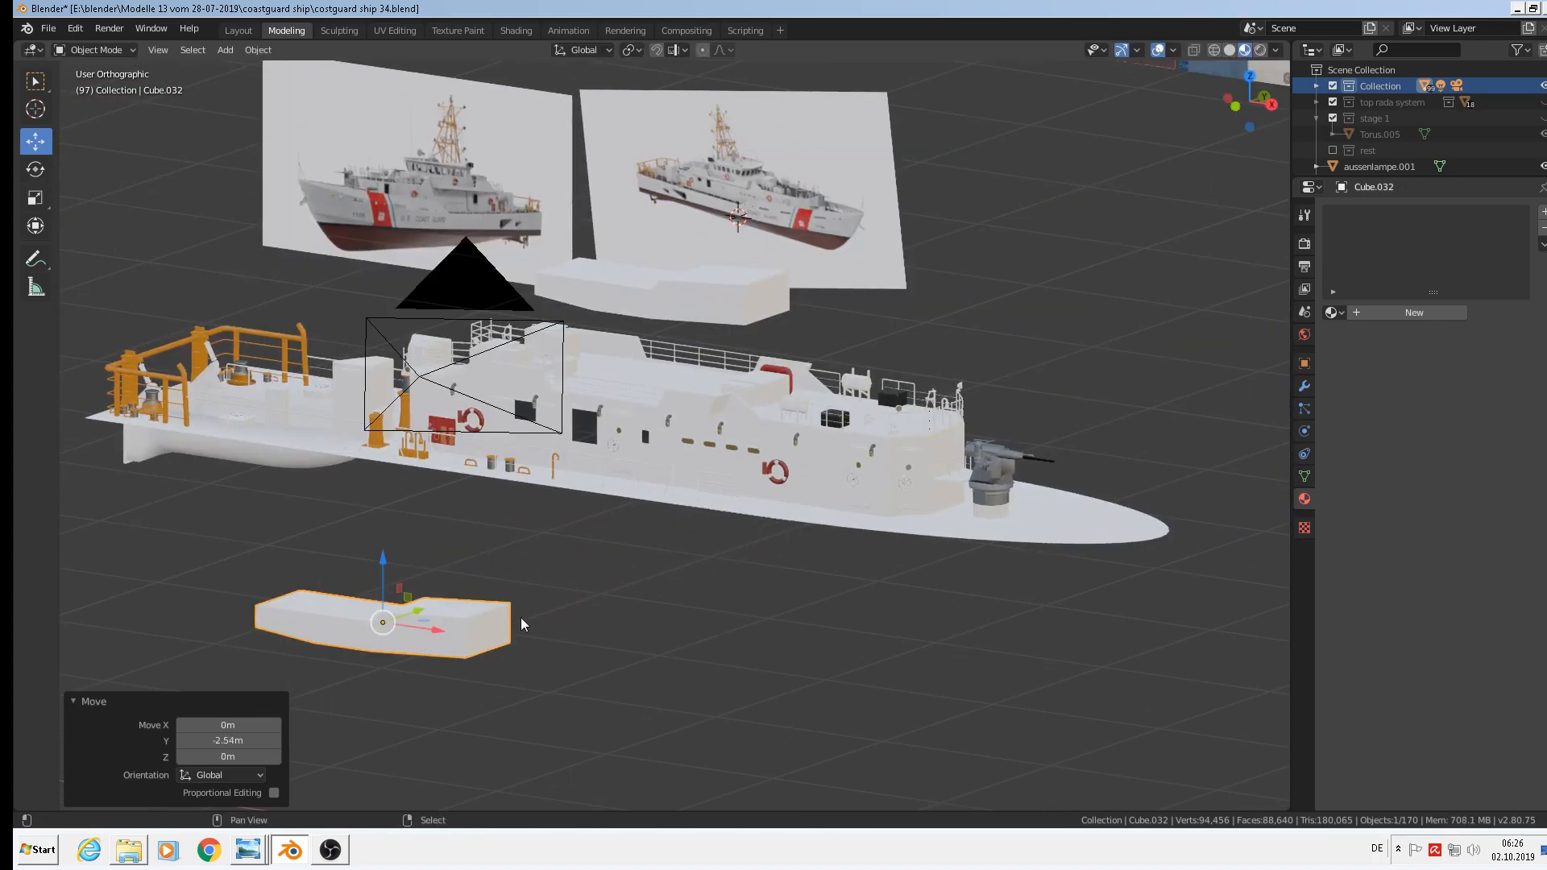
In Edit Mode, select the three stacked bow-end faces of the copied hull block and scale them narrower along Y.
middle_click_drag(521, 617, 881, 475, "shift")
scroll(882, 482, "up", 6)
key("Tab")
scroll(871, 485, "up", 2)
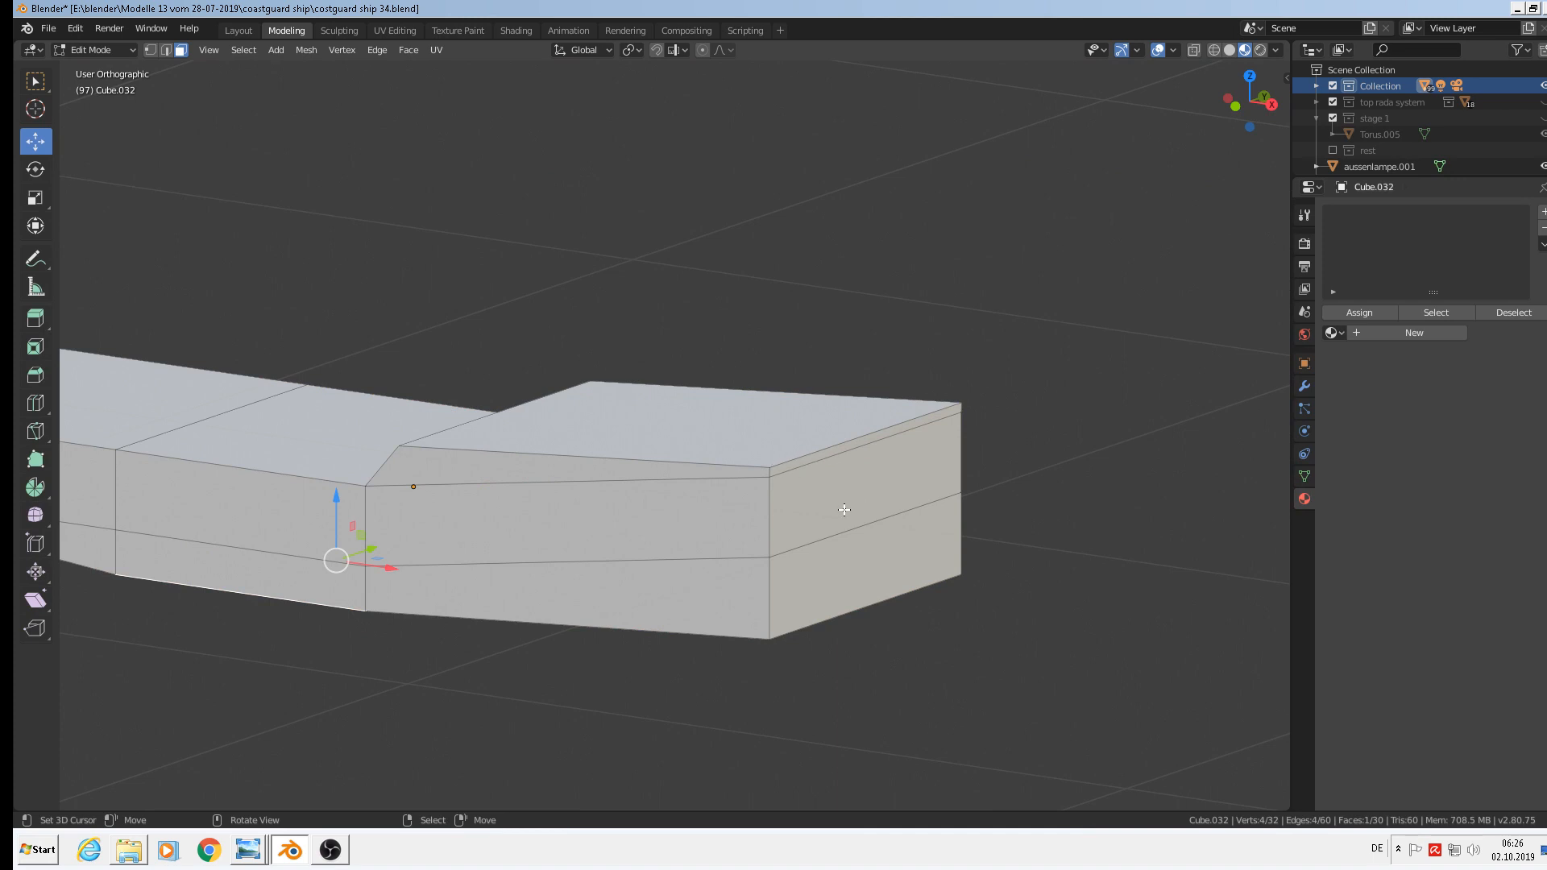
left_click(839, 446)
left_click(866, 495, "shift")
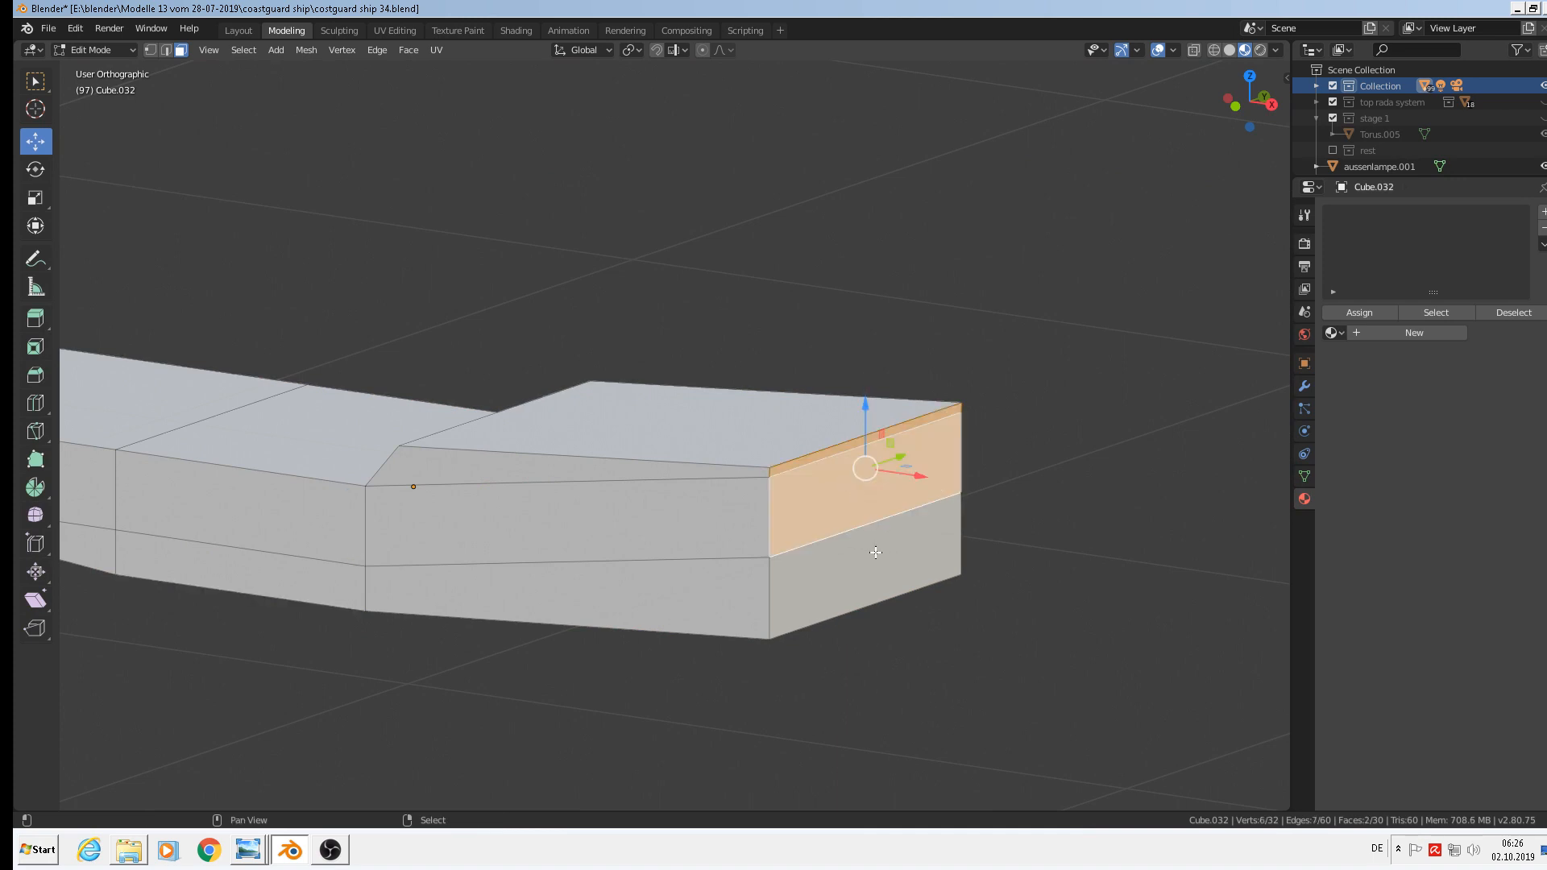
left_click(874, 546, "shift")
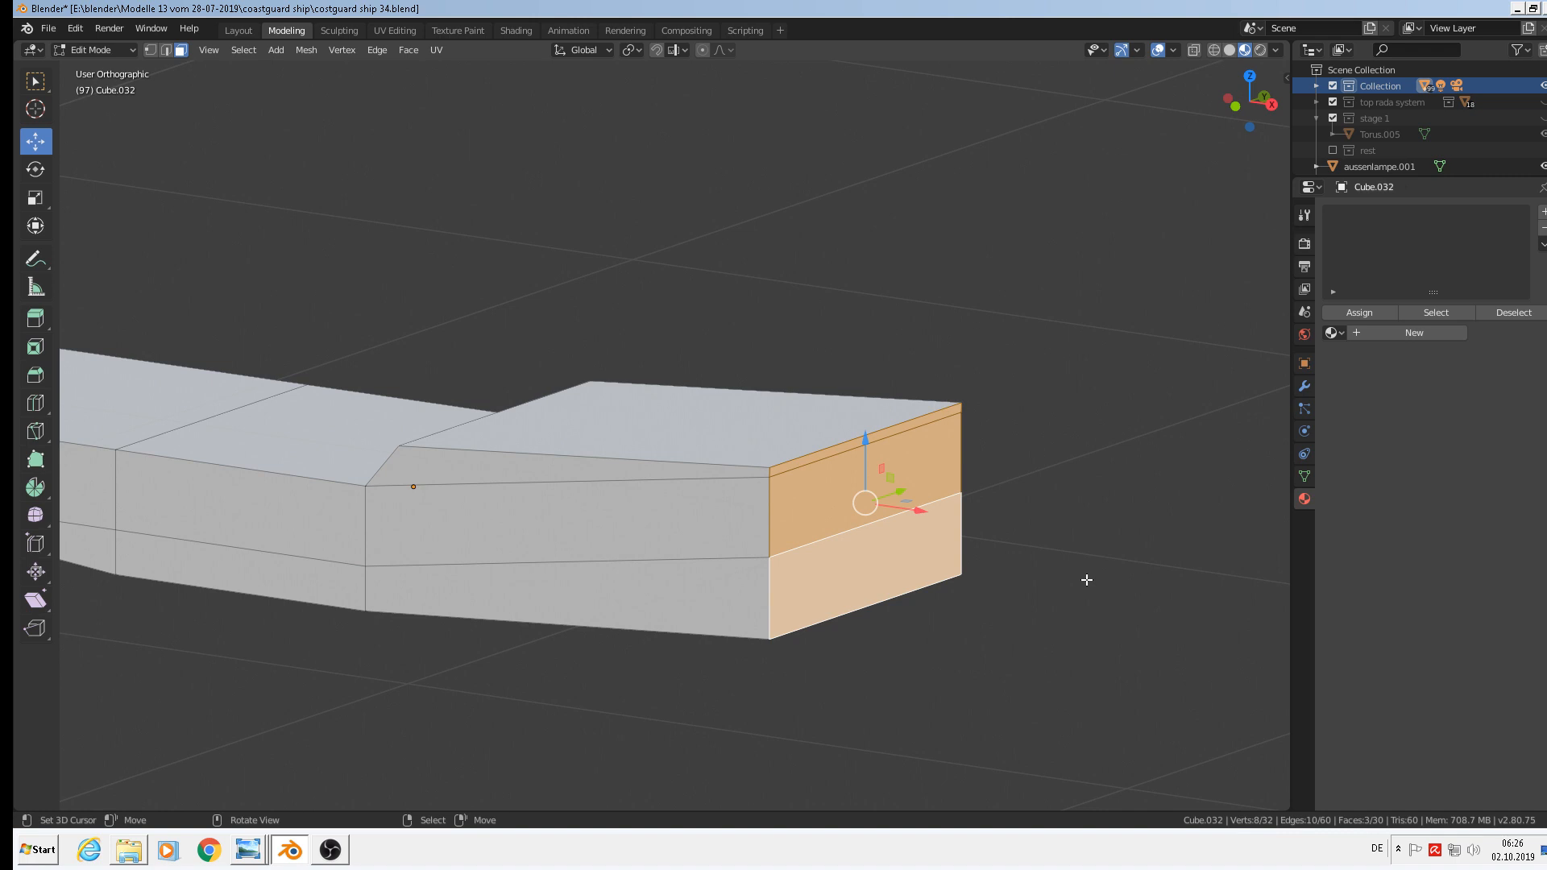
key("s")
key("y")
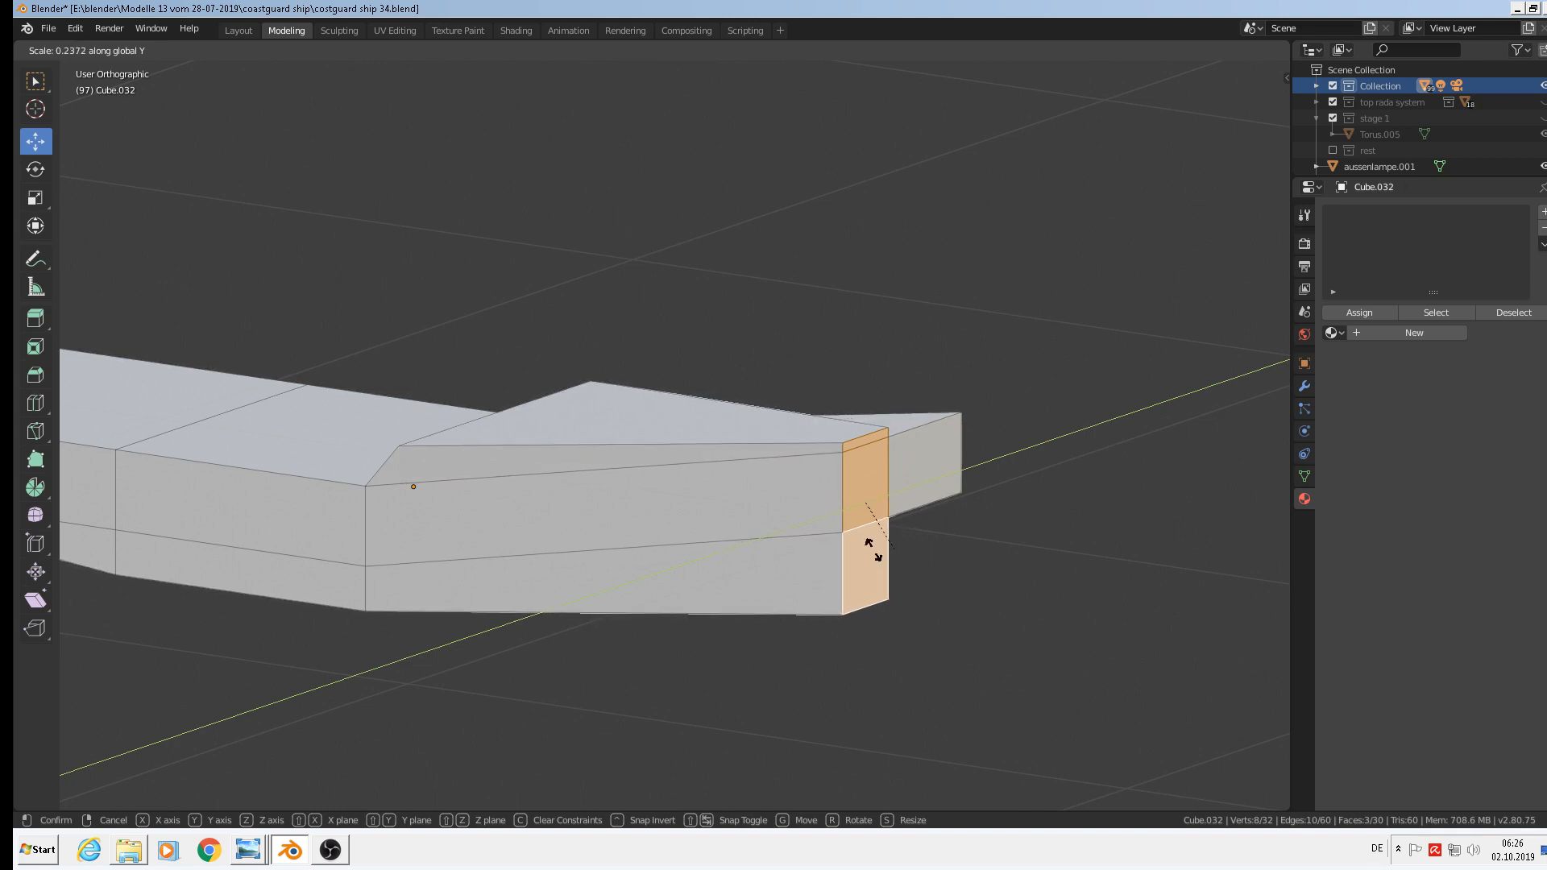
left_click(921, 520)
Select the leftover face beside the narrowed bow end and try moving it freely.
middle_click_drag(918, 518, 877, 563)
key("alt+a")
right_click(994, 427)
key("g")
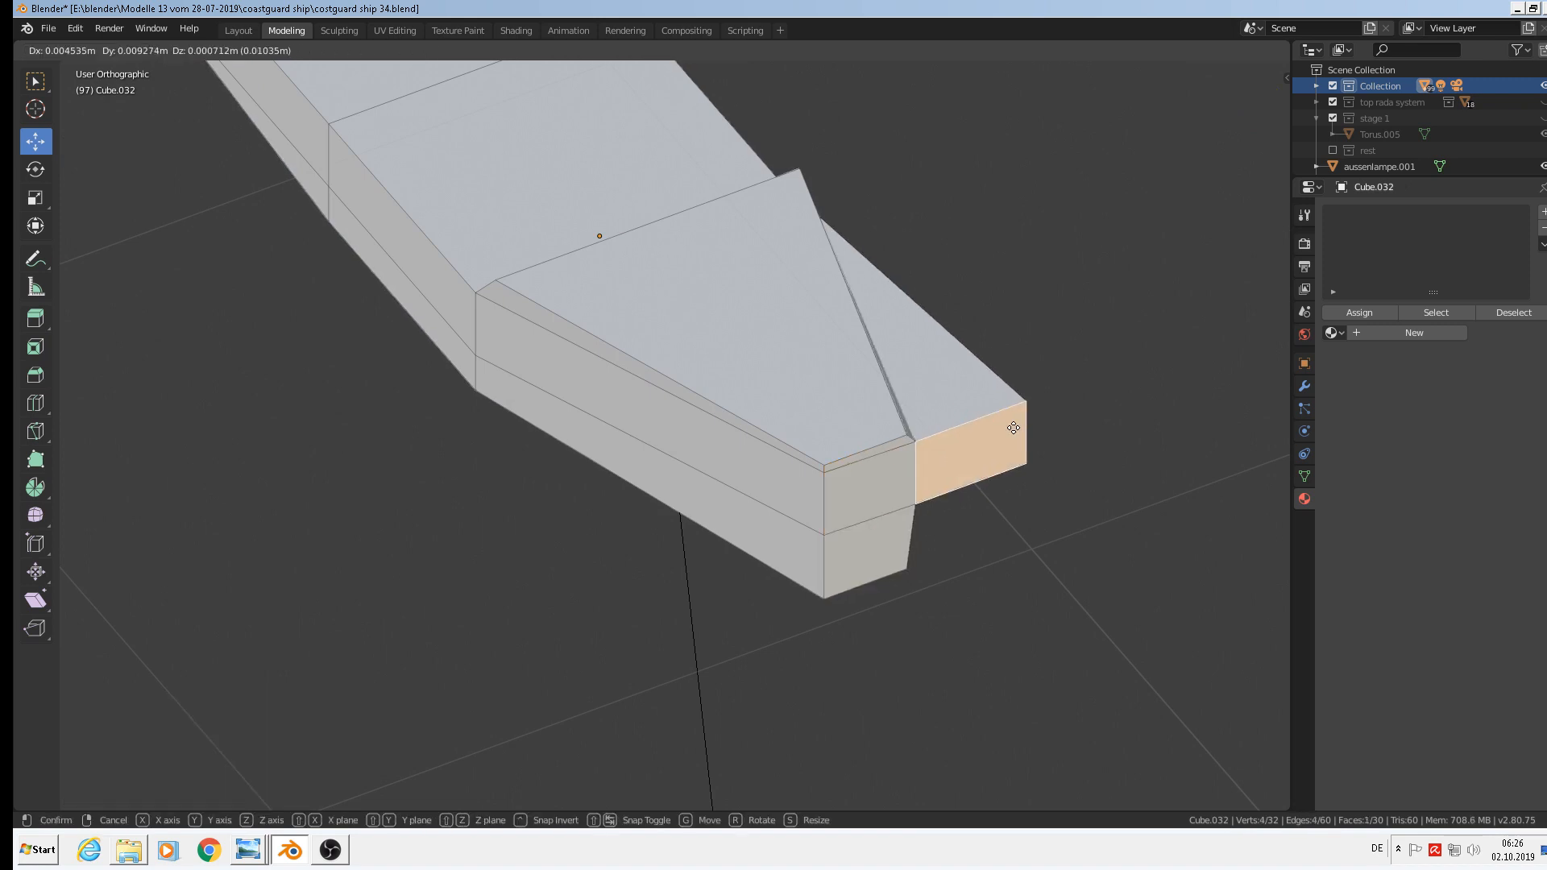
key("Escape")
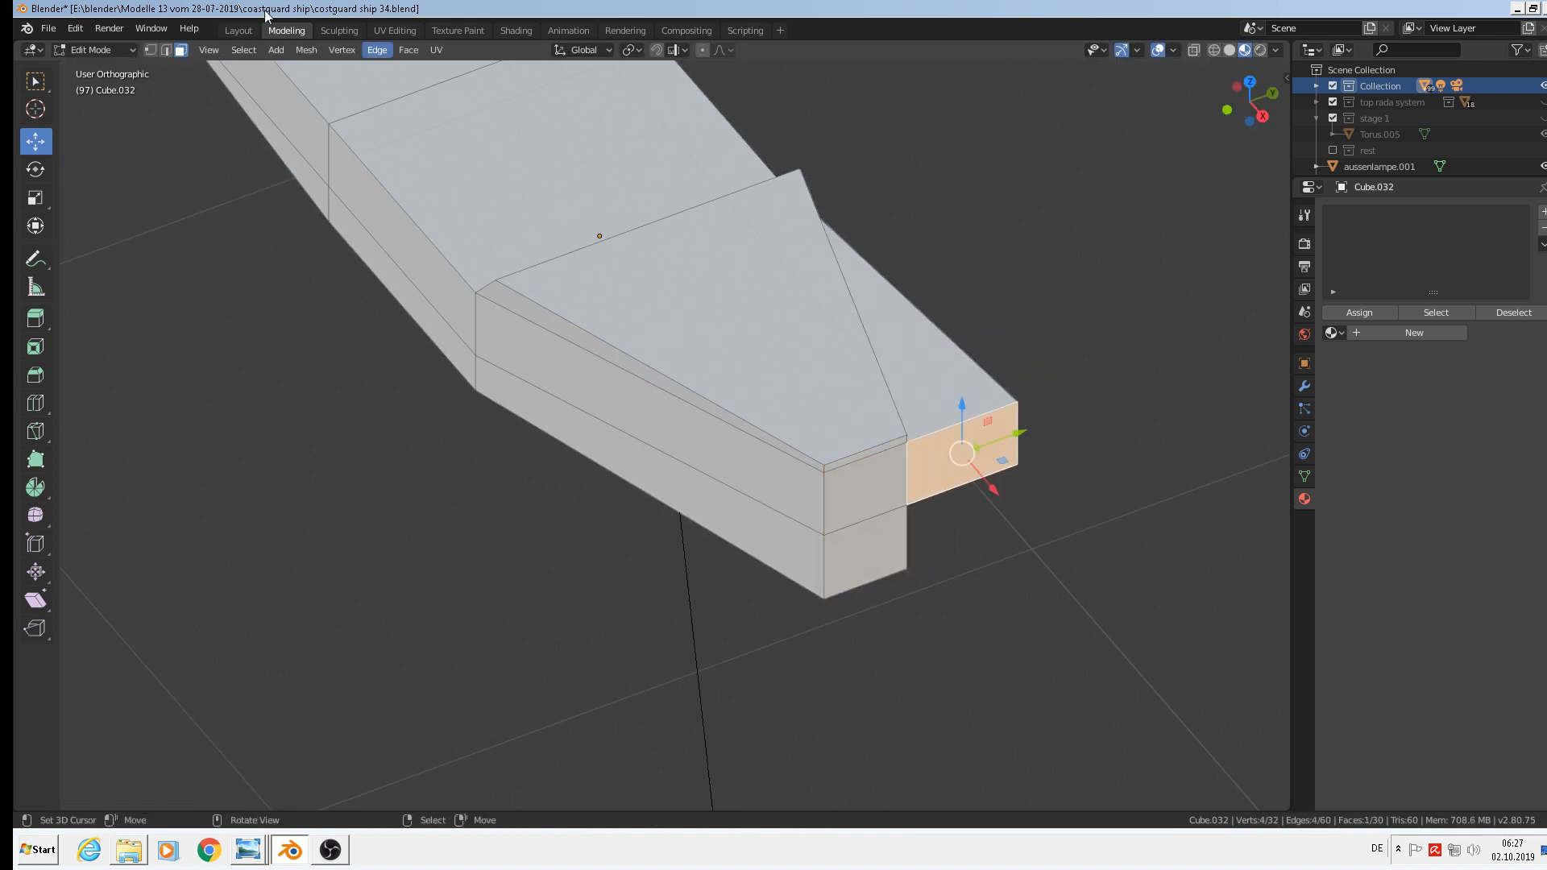
In edge select mode, select the outer vertical edge of the leftover bow face and delete its vertices.
left_click(166, 51)
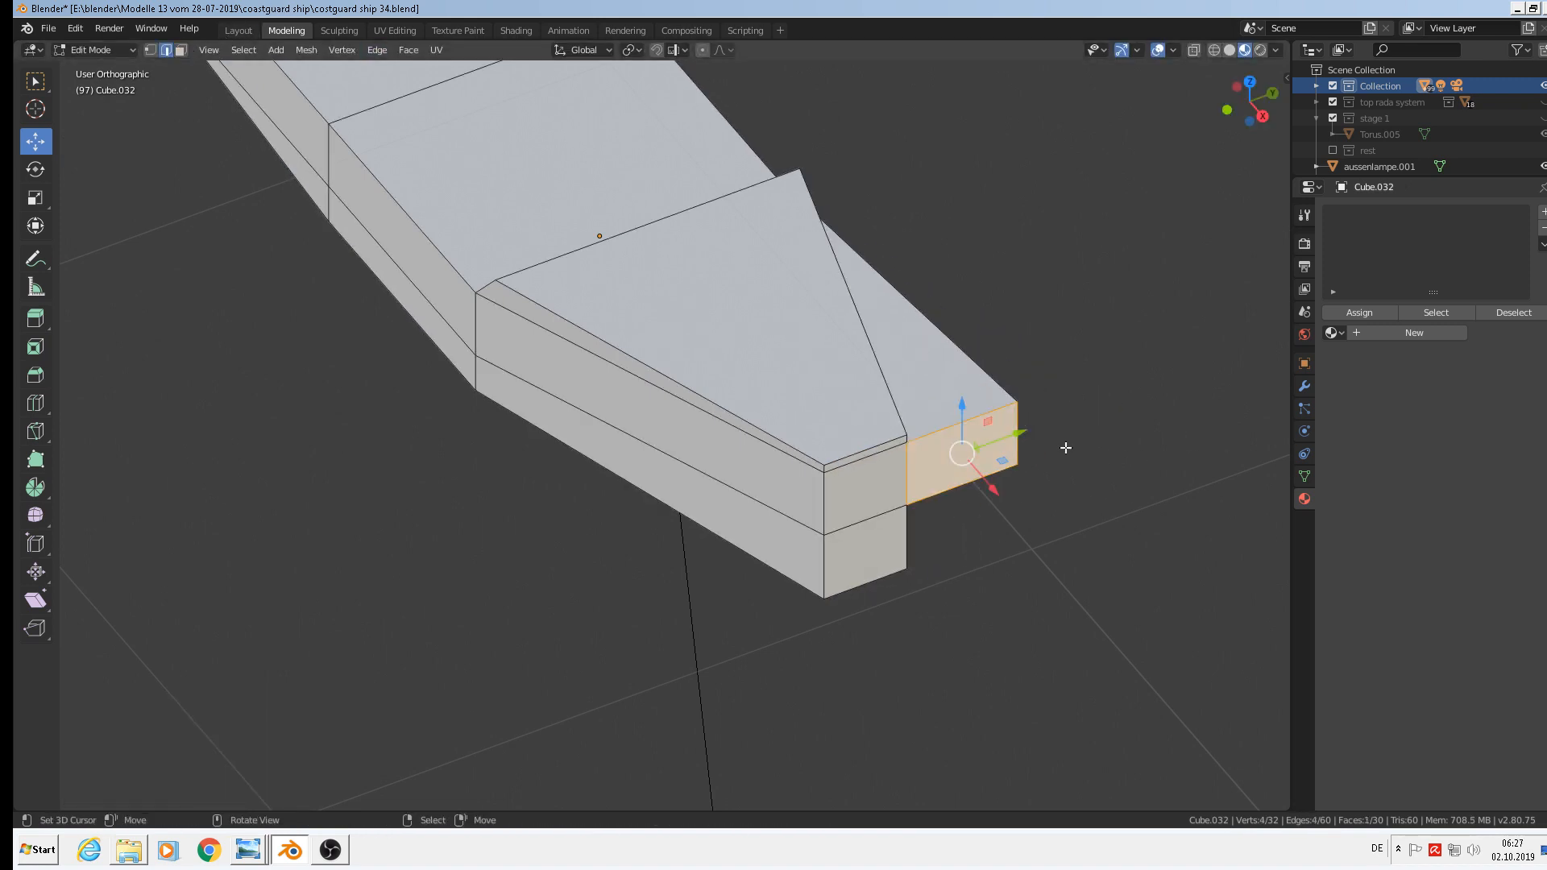
left_click(1015, 431)
key("x")
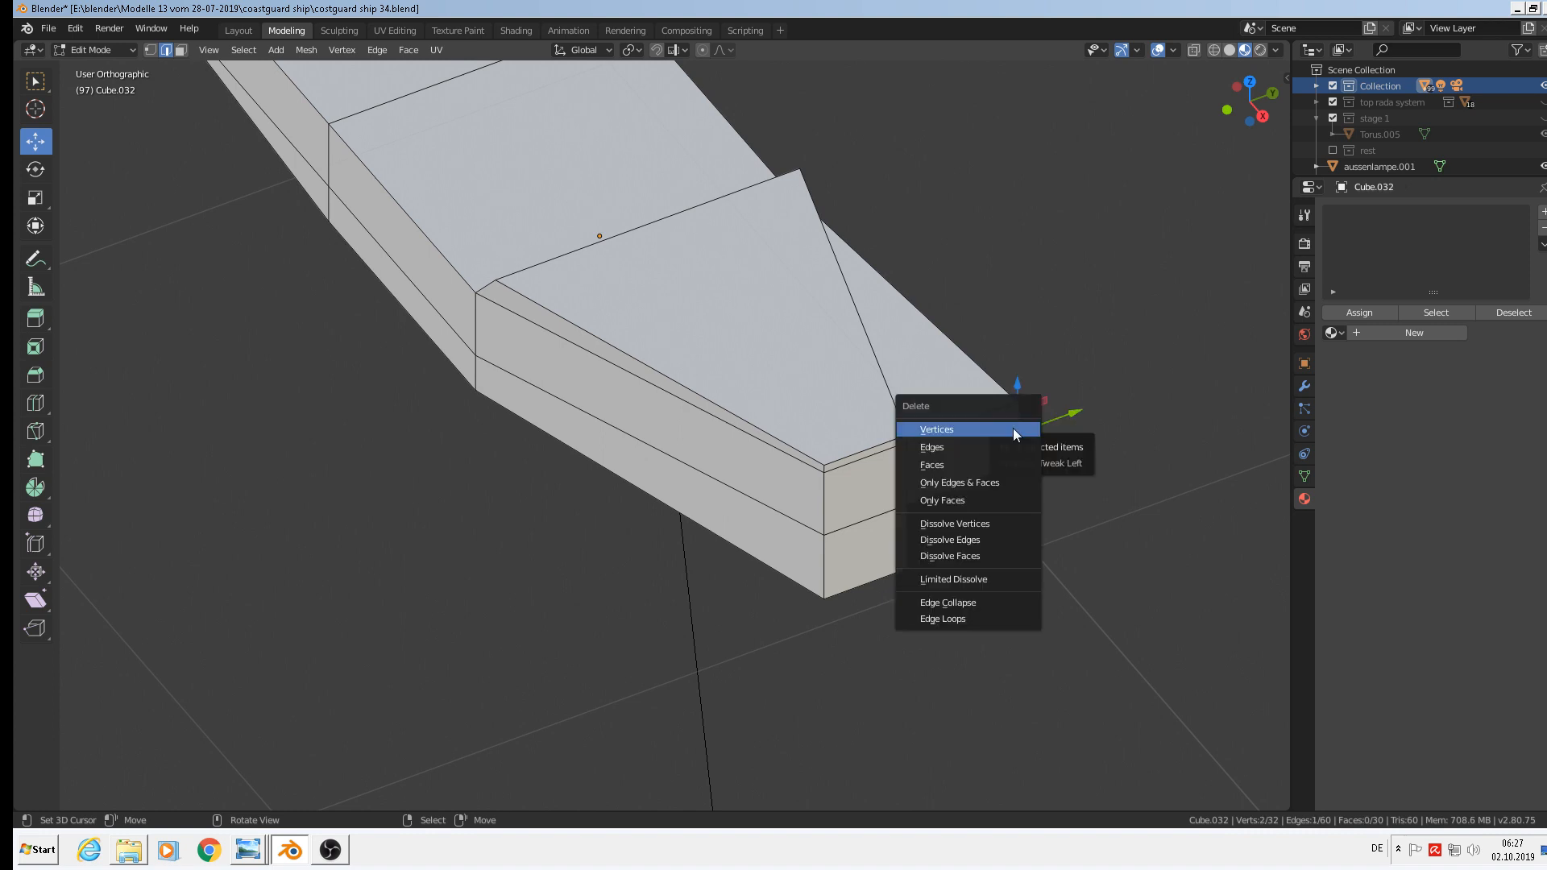
left_click(1013, 428)
Select the four edges around the opening in the bow's side and fill it with a face.
middle_click_drag(994, 471, 910, 427)
left_click(1044, 330)
left_click(1001, 463, "shift")
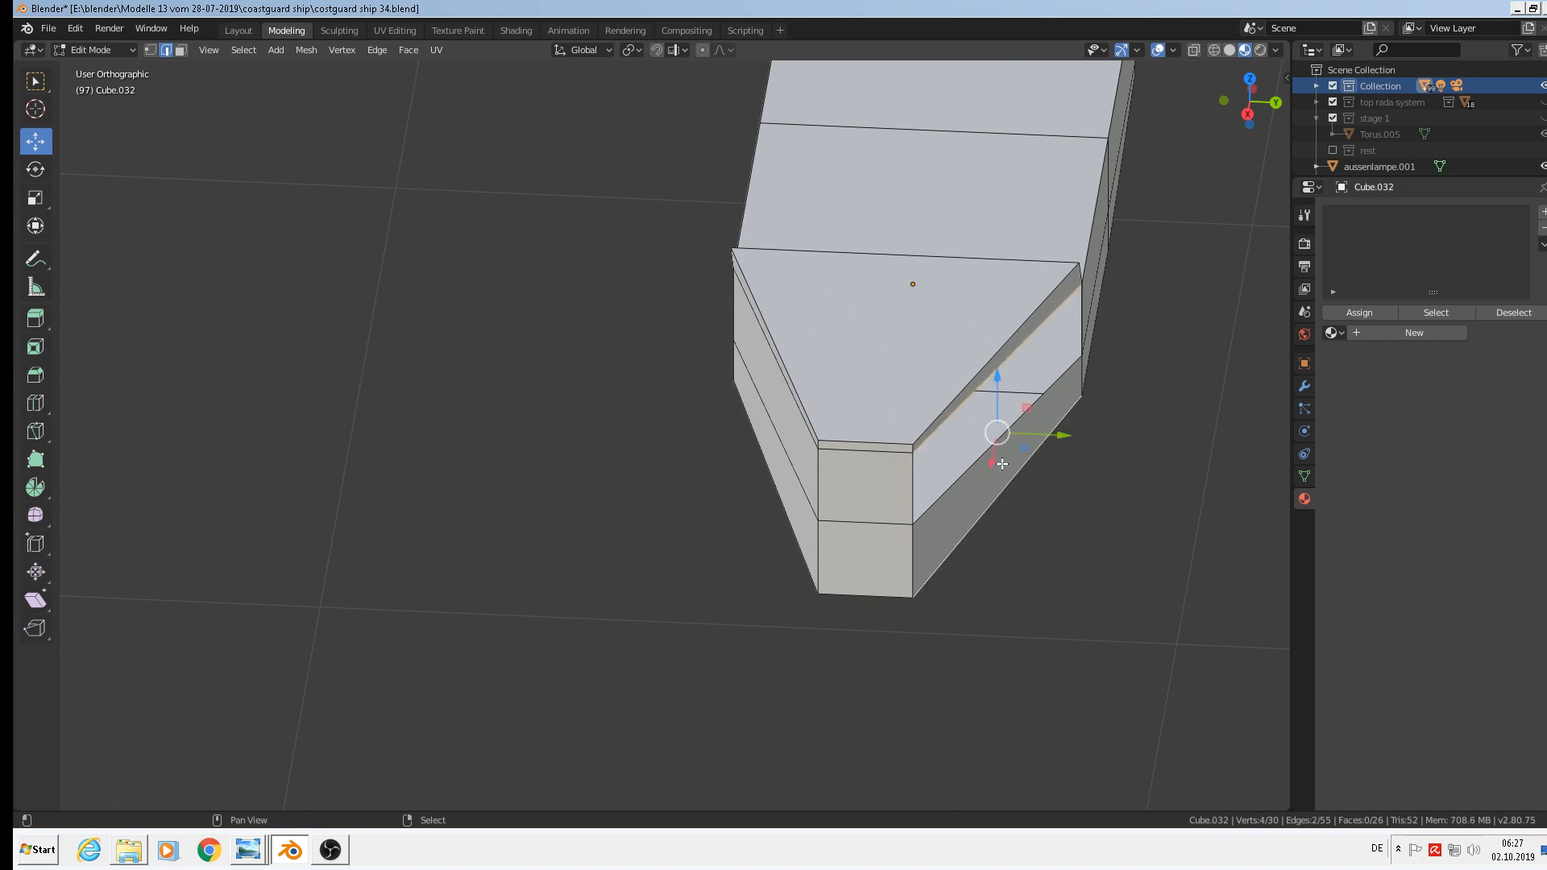
right_click(1011, 475, "shift")
right_click(992, 464, "shift")
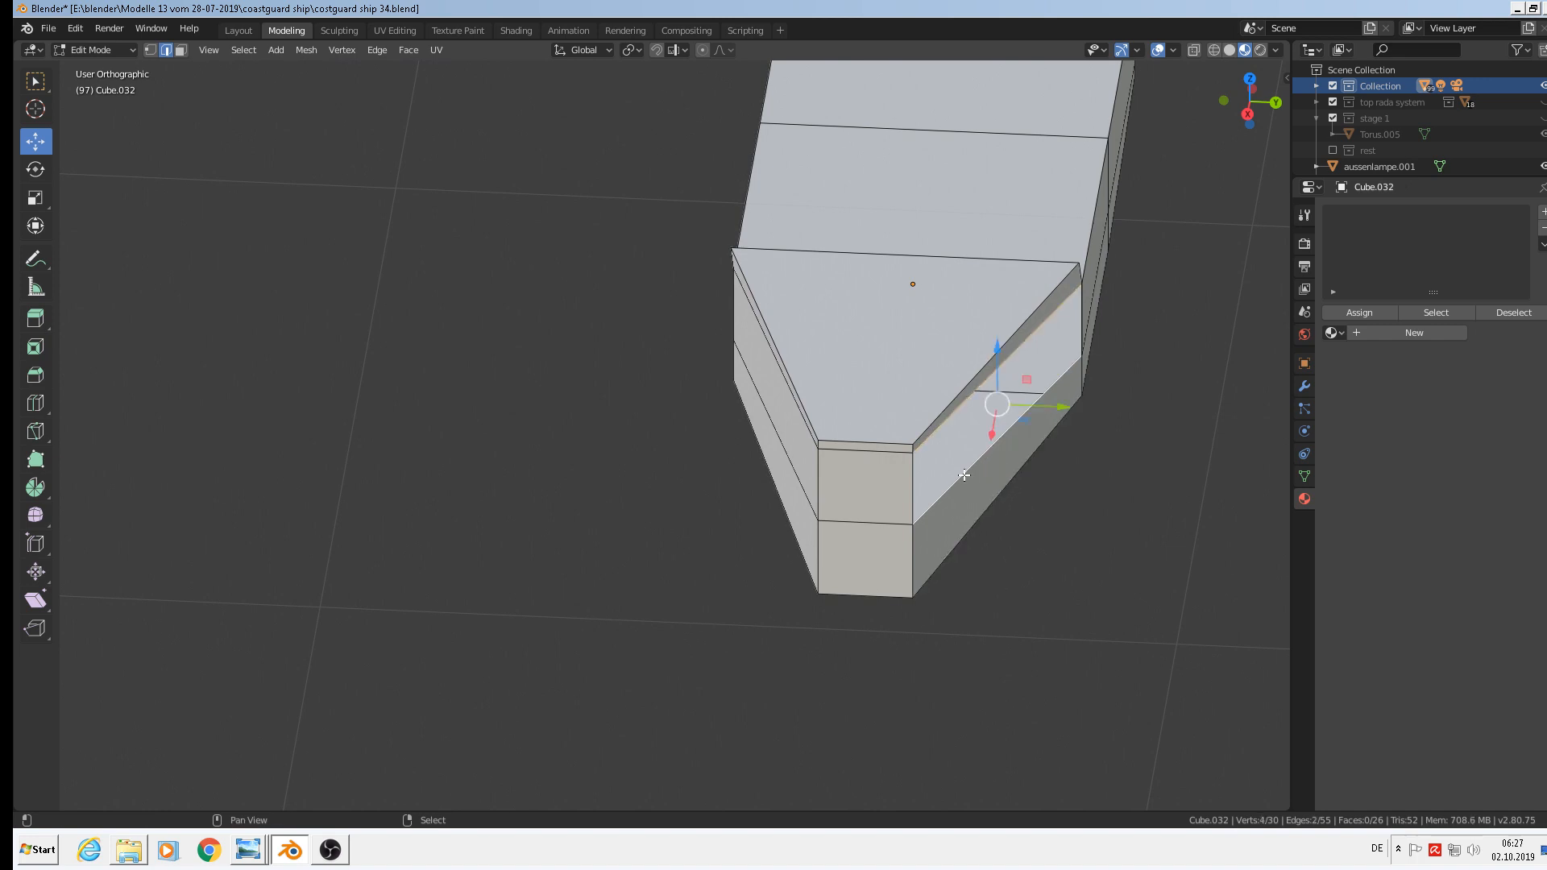
right_click(903, 479, "shift")
right_click(1082, 326, "shift")
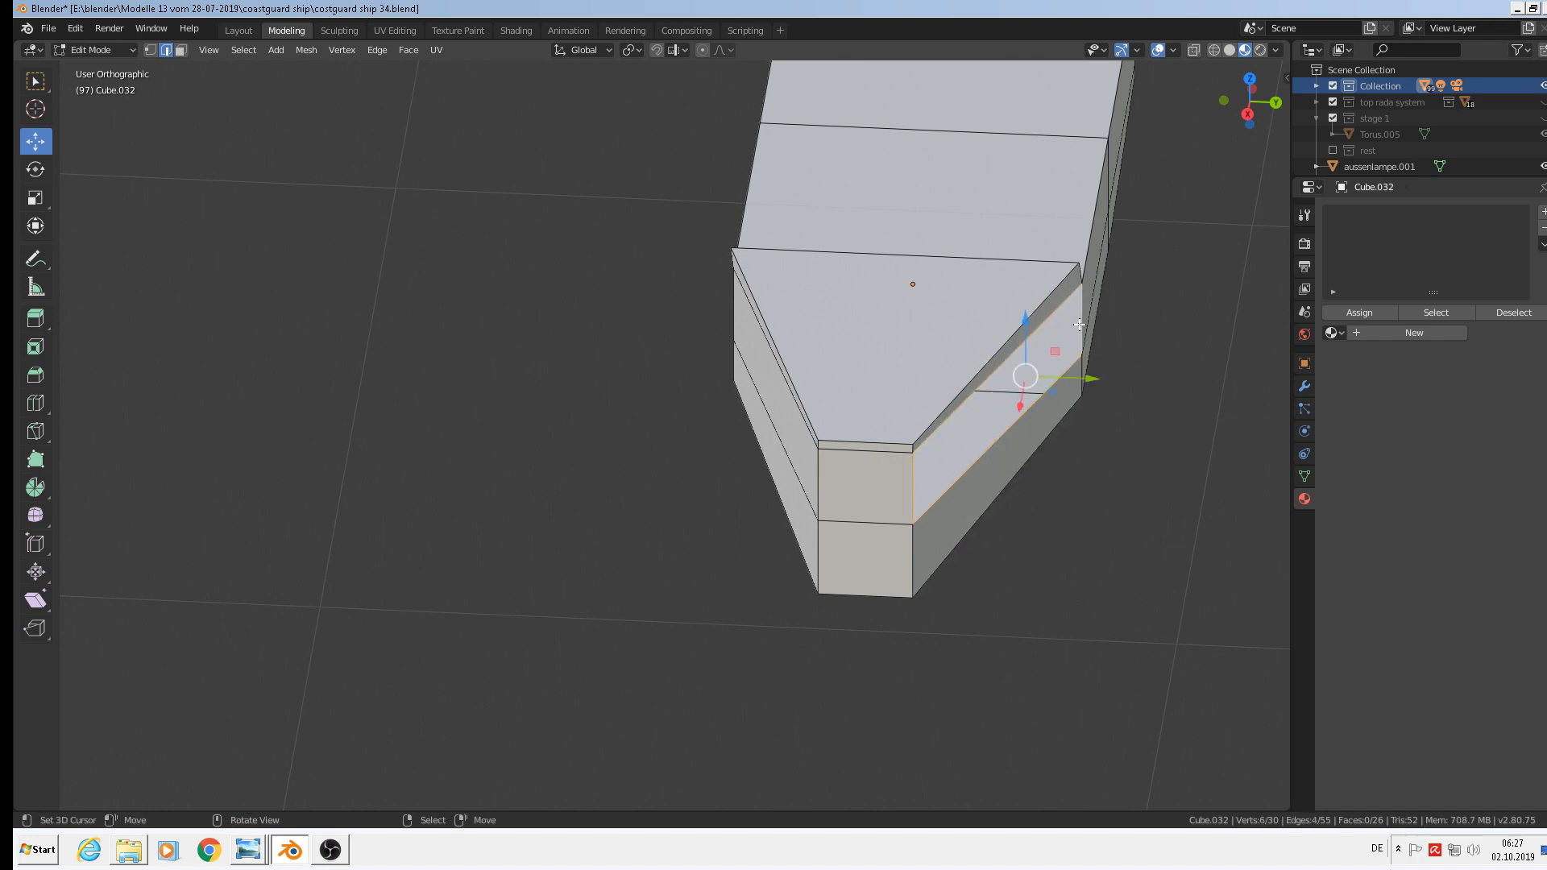
key("f")
key("Tab")
middle_click_drag(1078, 345, 826, 449)
scroll(886, 516, "up", 2)
key("Tab")
scroll(854, 456, "up", 2)
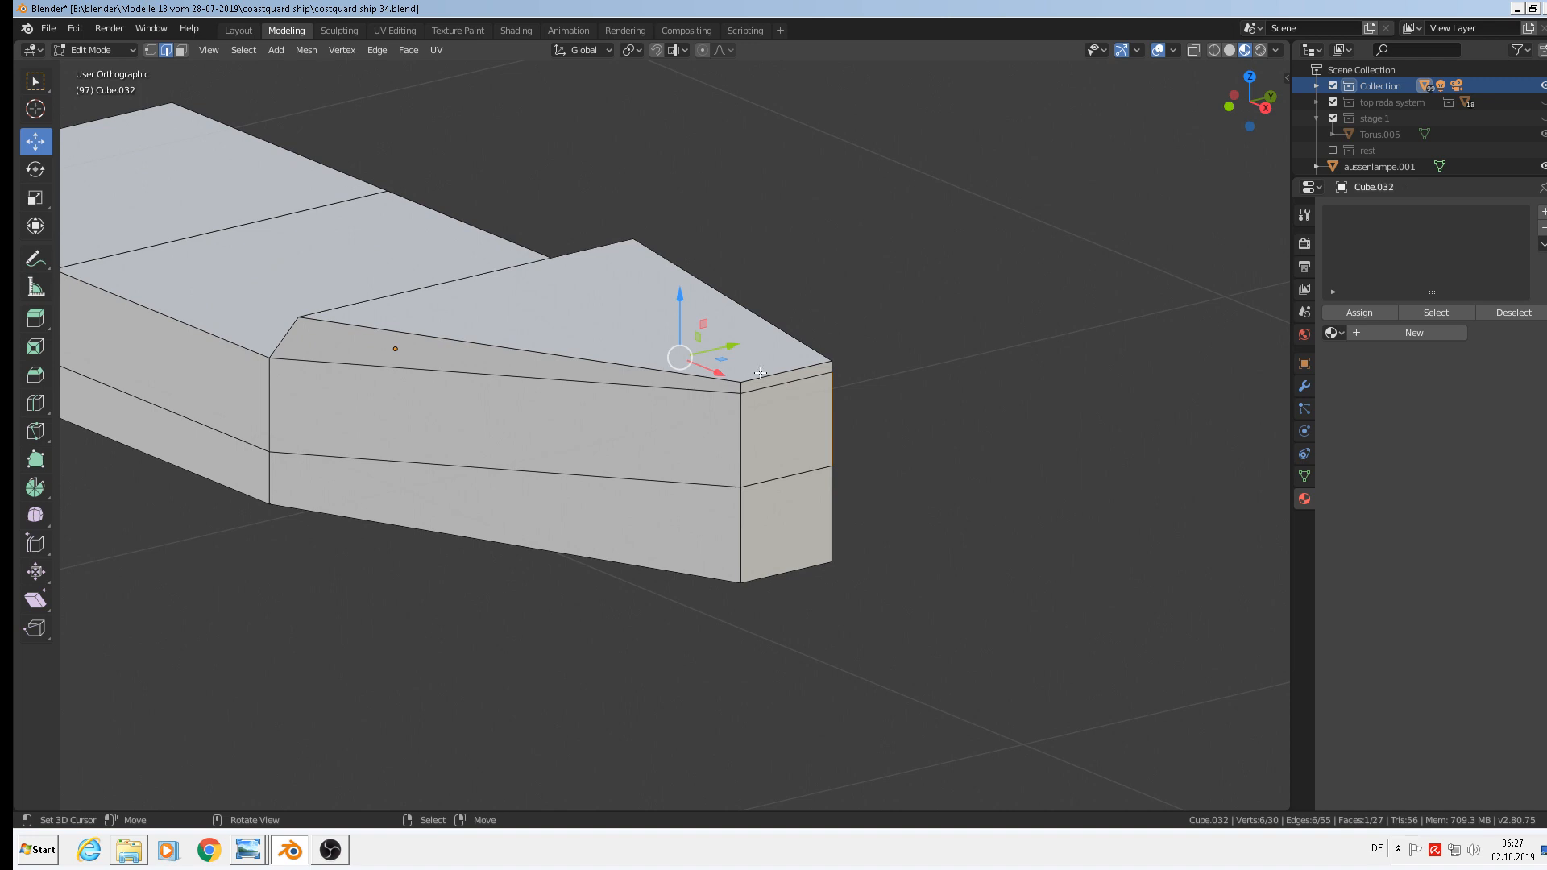
Select the bottom edge of the bow end and scale it down along Y to a narrow tip.
left_click(801, 571)
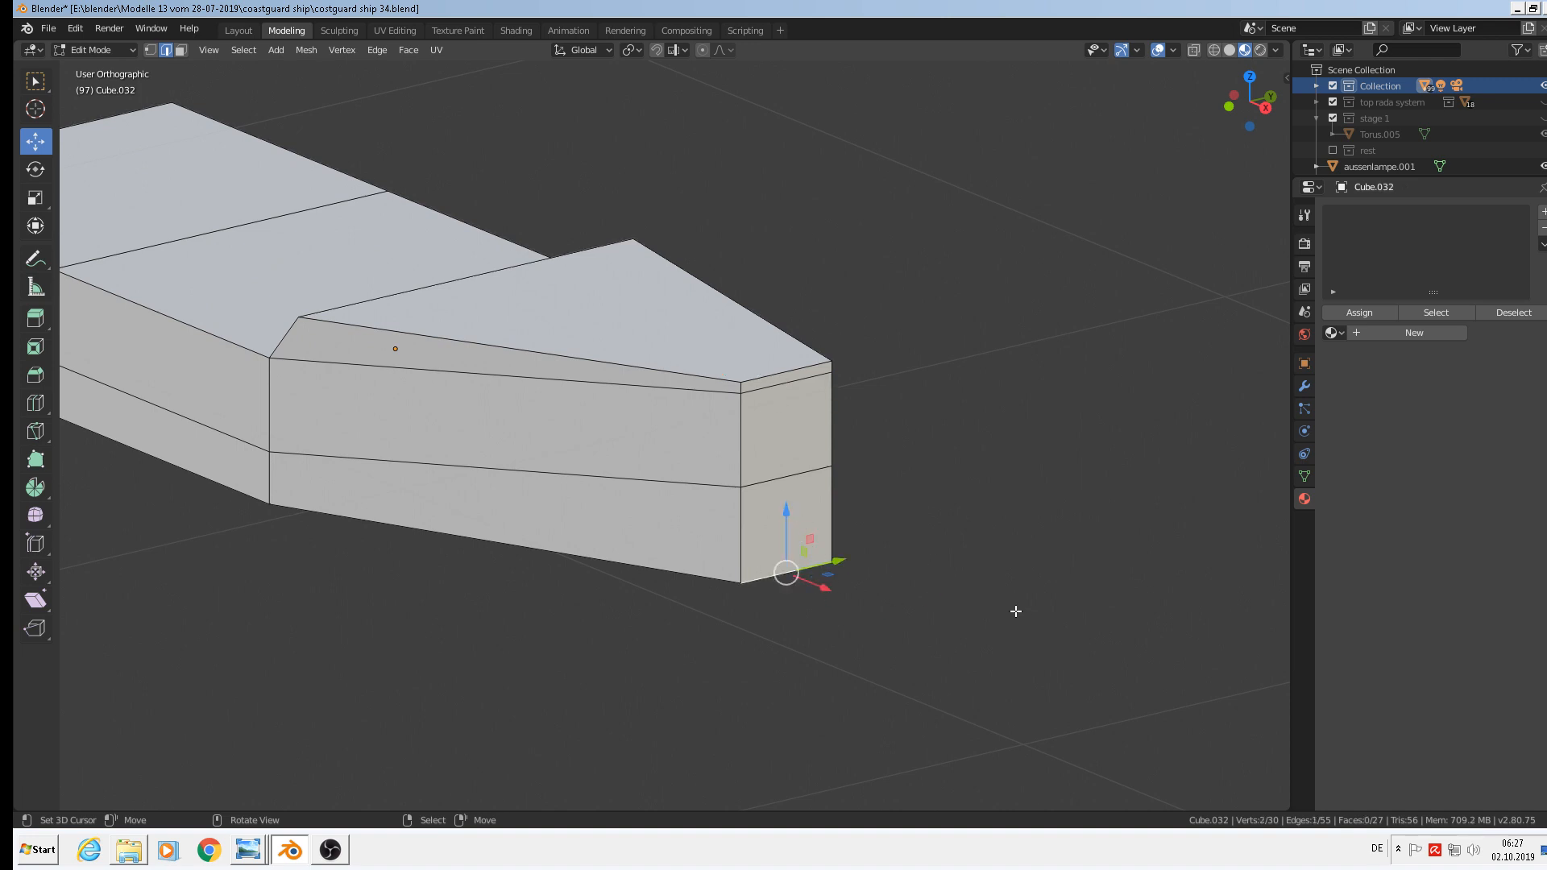
key("s")
key("y")
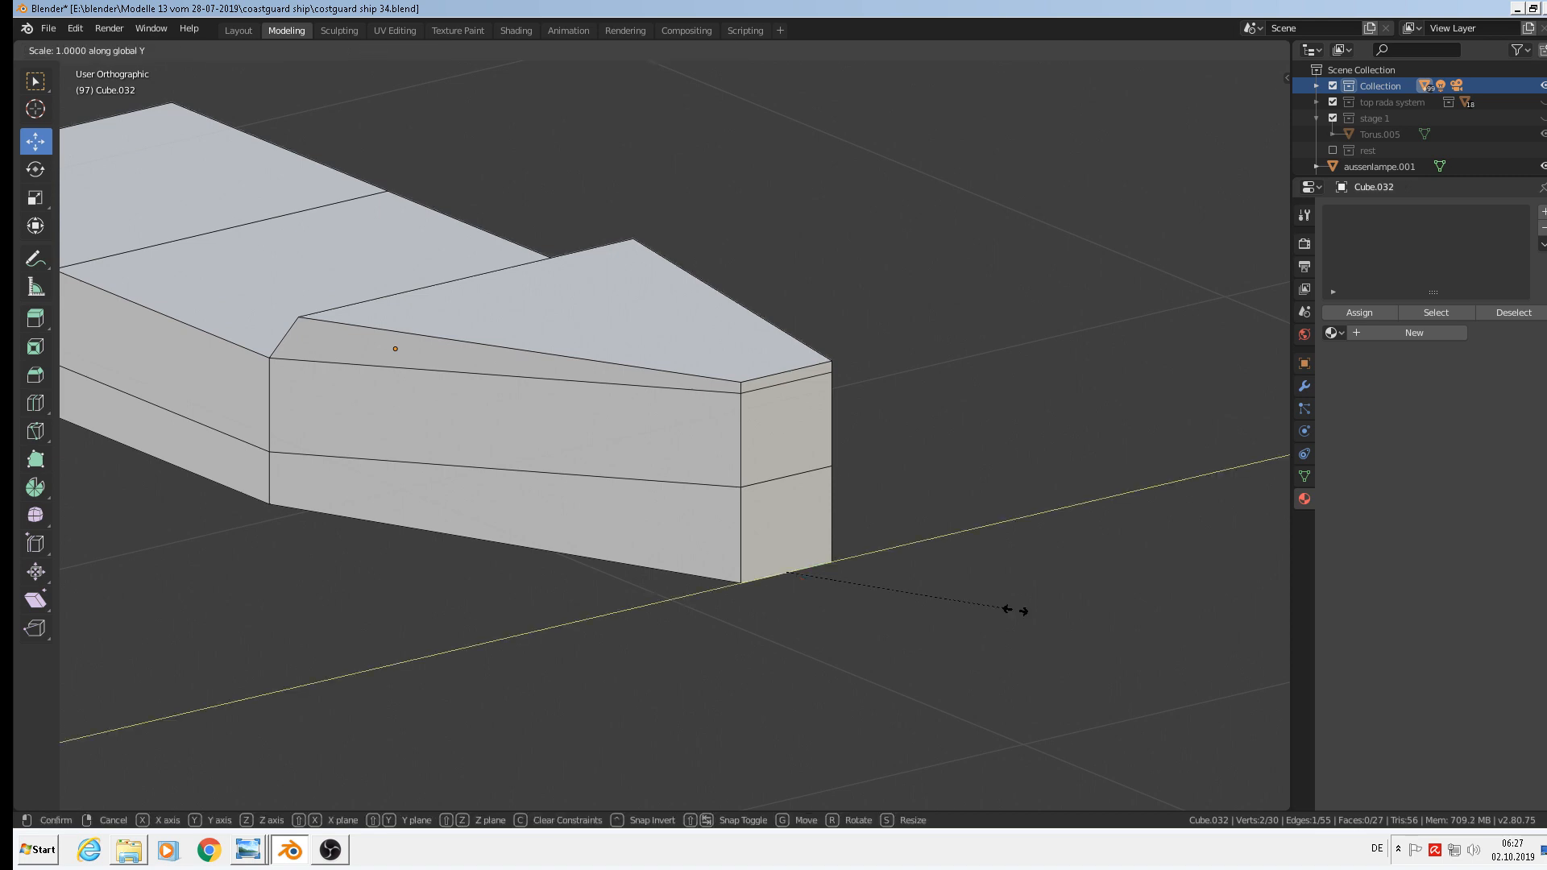
left_click(818, 558)
Scale the middle horizontal edge of the bow end to 0.732 along Y.
left_click(787, 475)
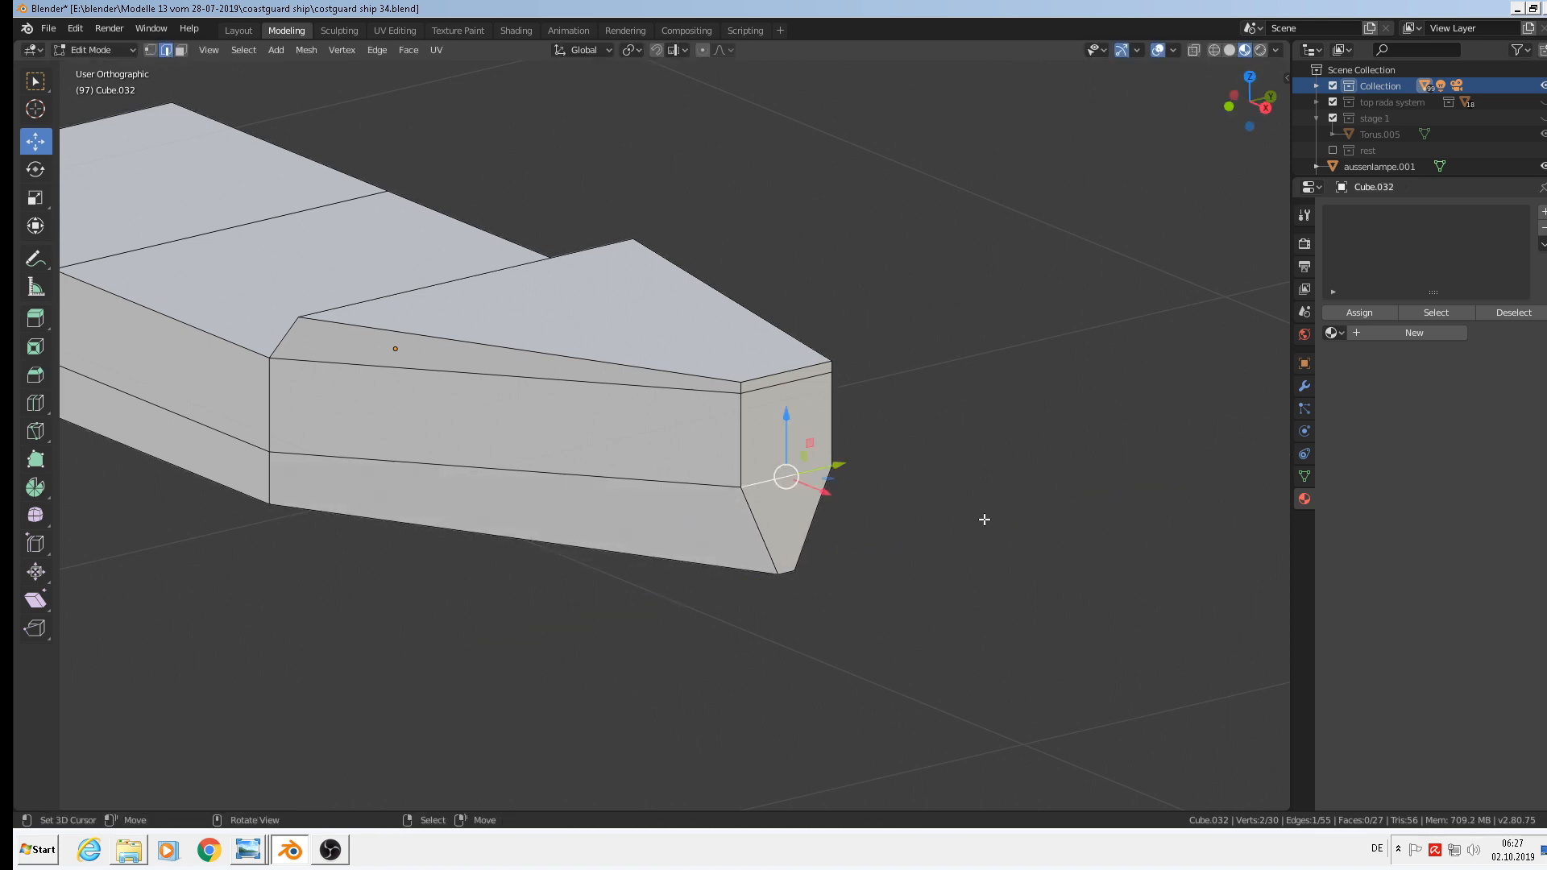
key("s")
key("y")
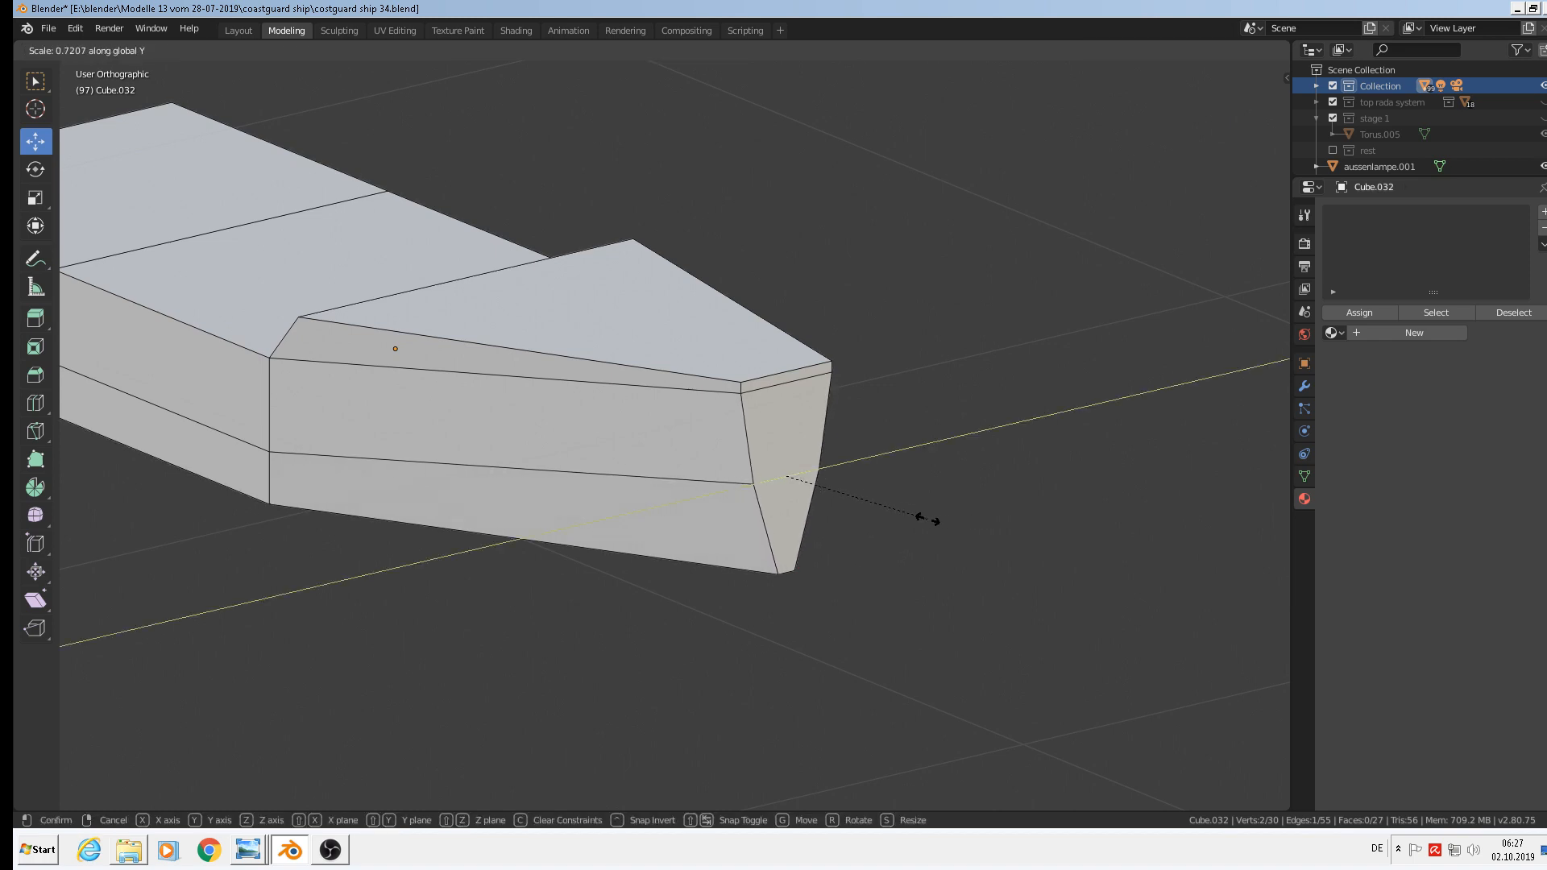
left_click(931, 520)
Add two evenly spaced lengthwise loop cuts through the hull and its bow end, without sliding them.
scroll(769, 374, "up", 1)
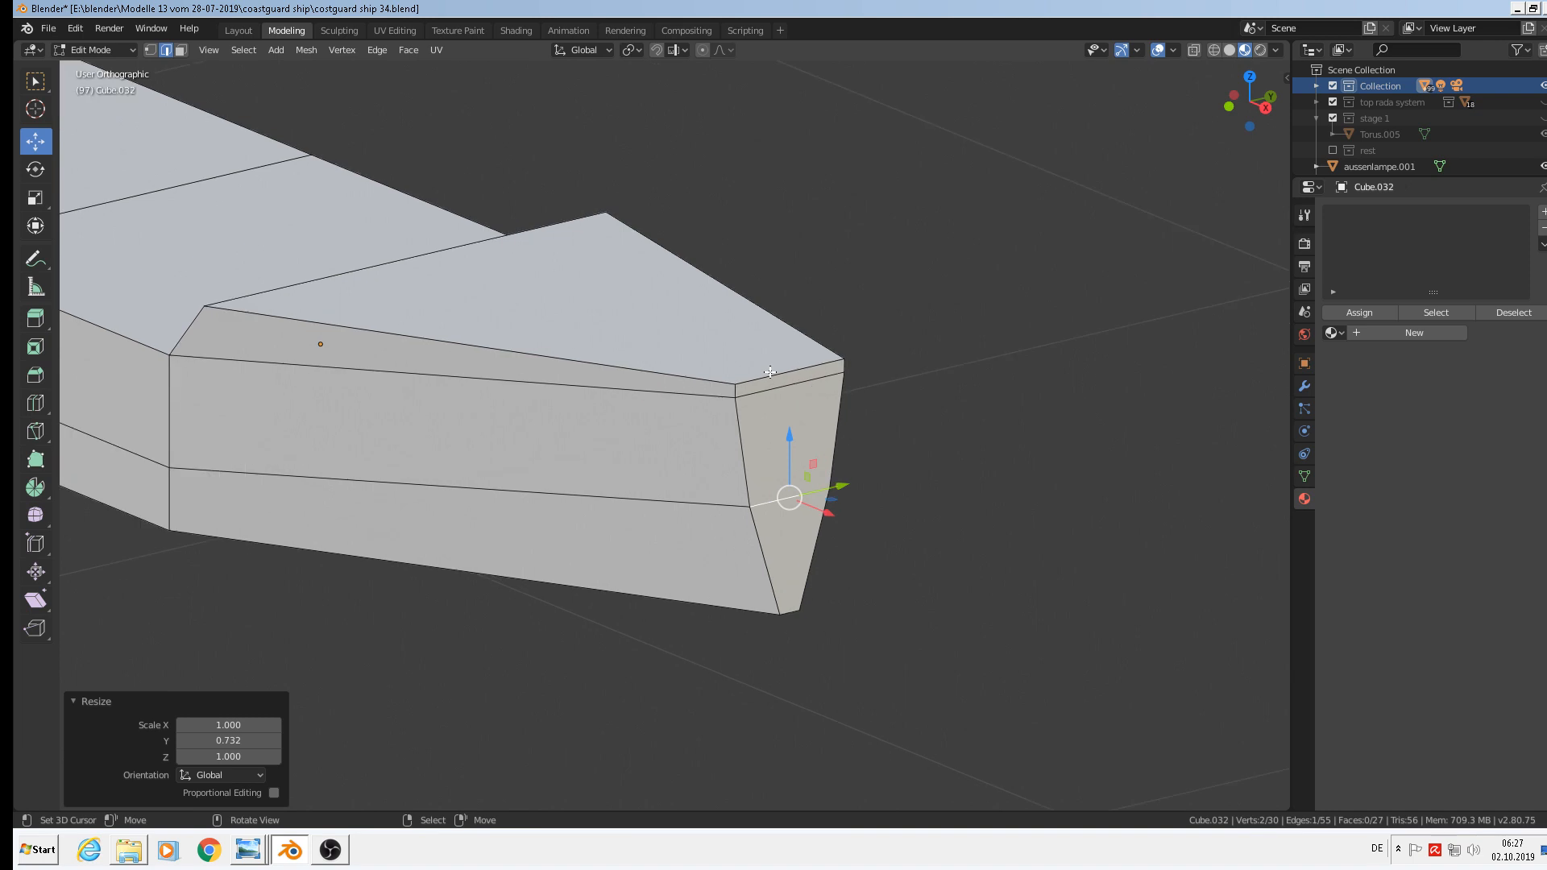
key("ctrl+r")
scroll(770, 373, "up", 1)
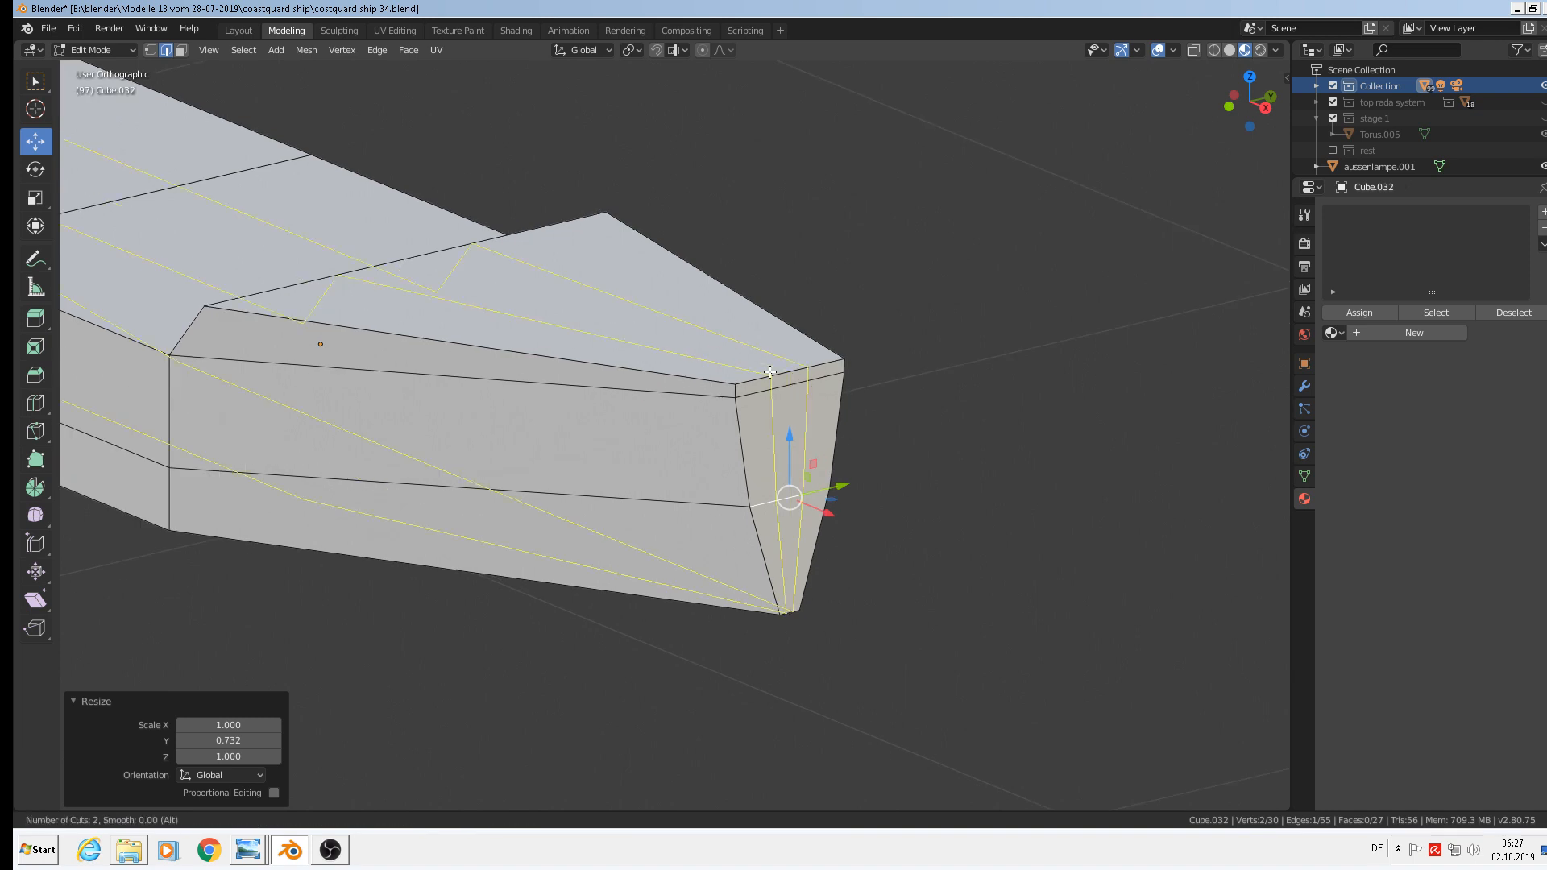
left_click(770, 373)
right_click(771, 375)
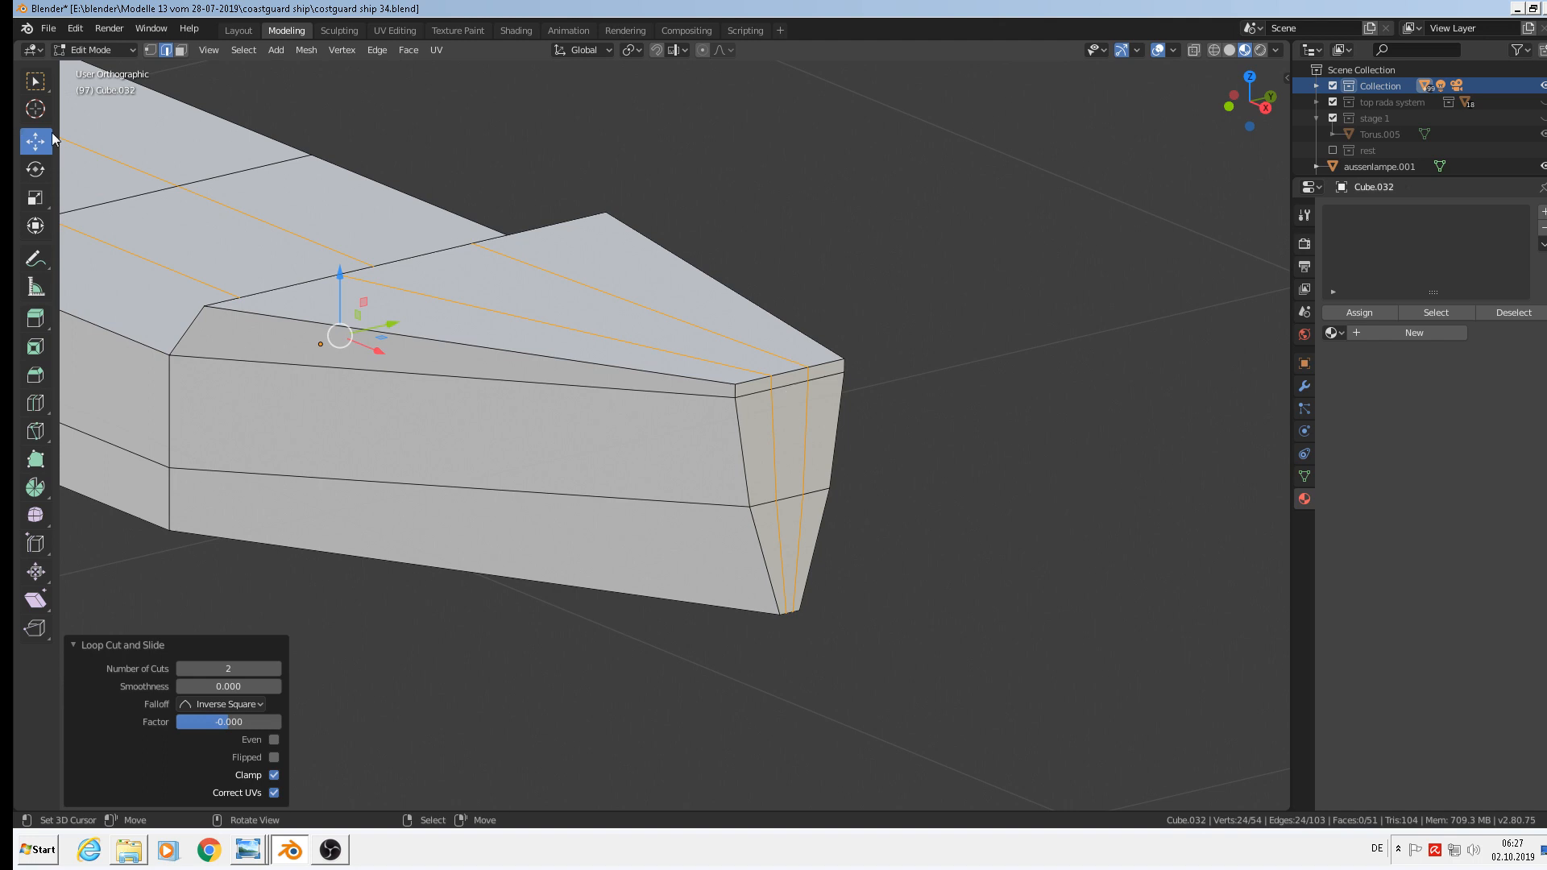
Select the three stacked centre faces of the bow end and move them 0.0216 m forward along X.
left_click(180, 51)
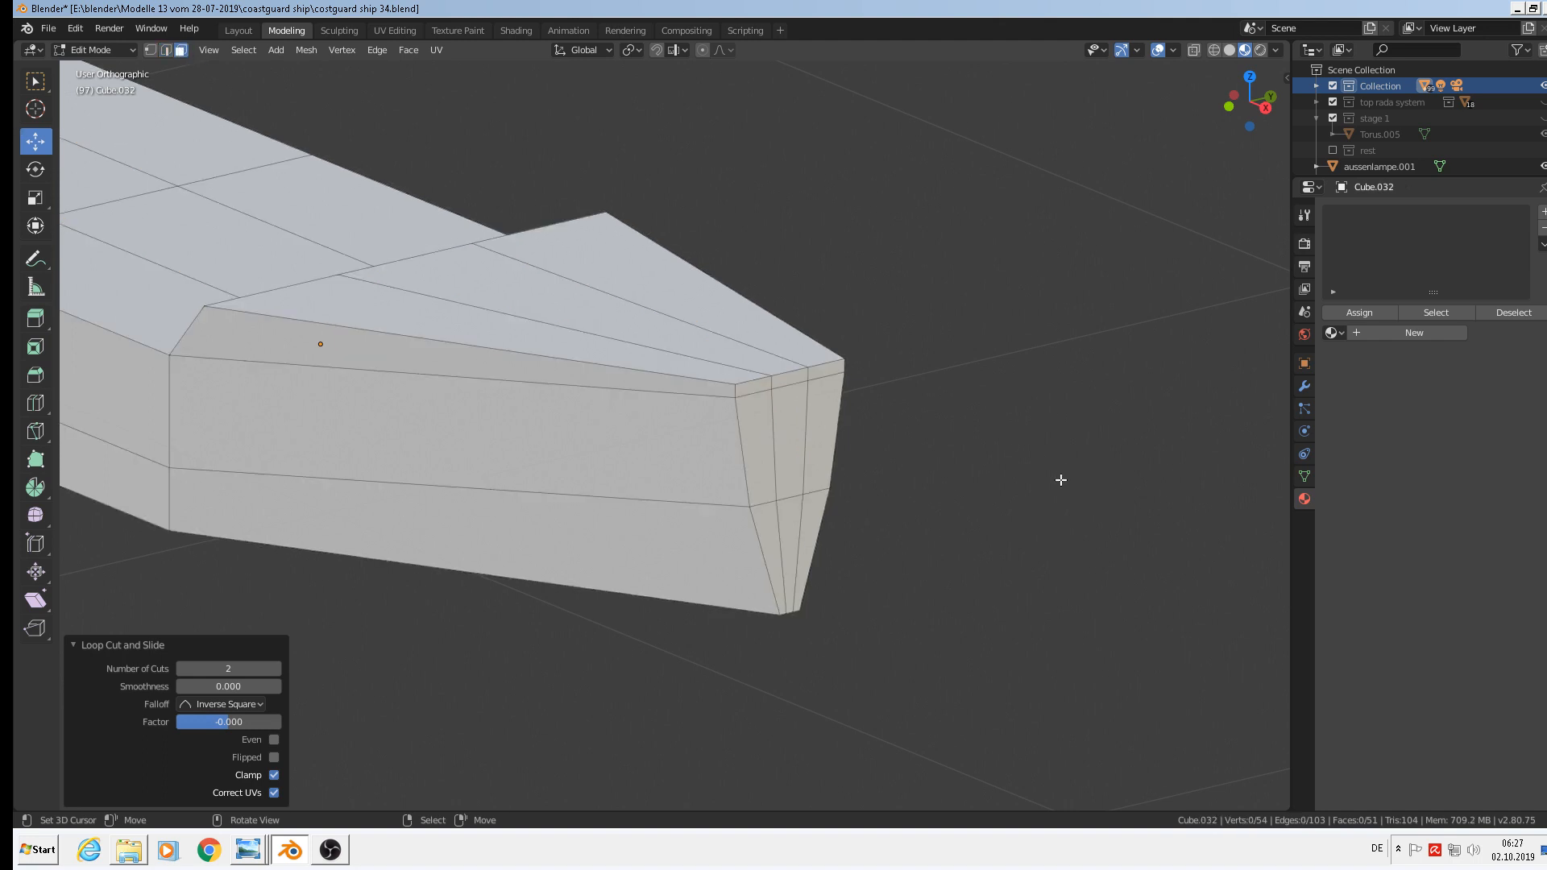
left_click(797, 386)
left_click(790, 449, "shift")
left_click(801, 548, "shift")
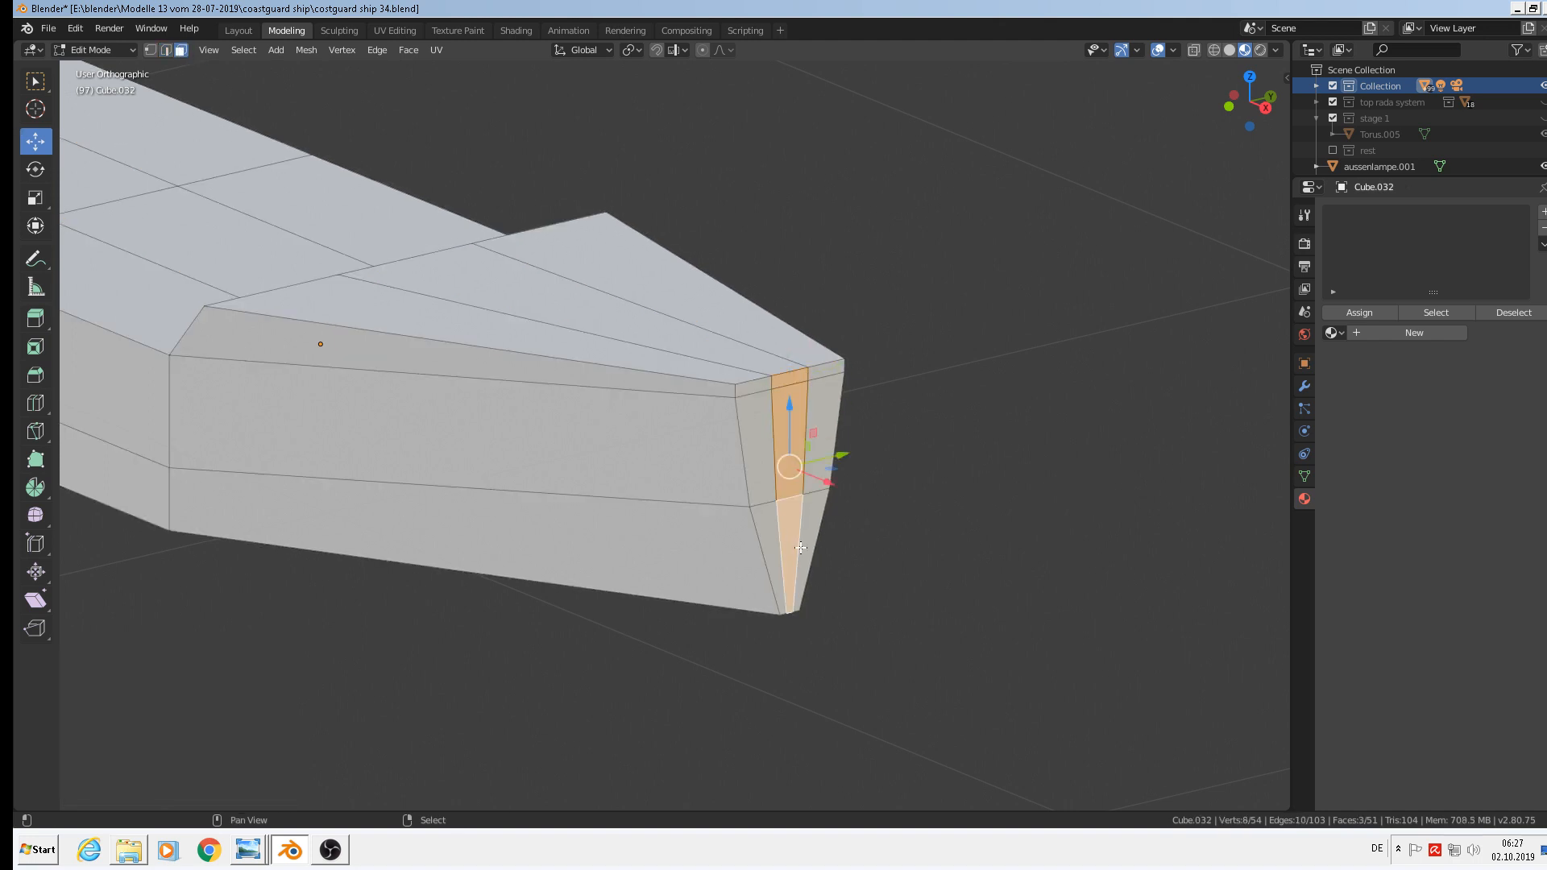
middle_click_drag(800, 548, 964, 642)
key("g")
key("x")
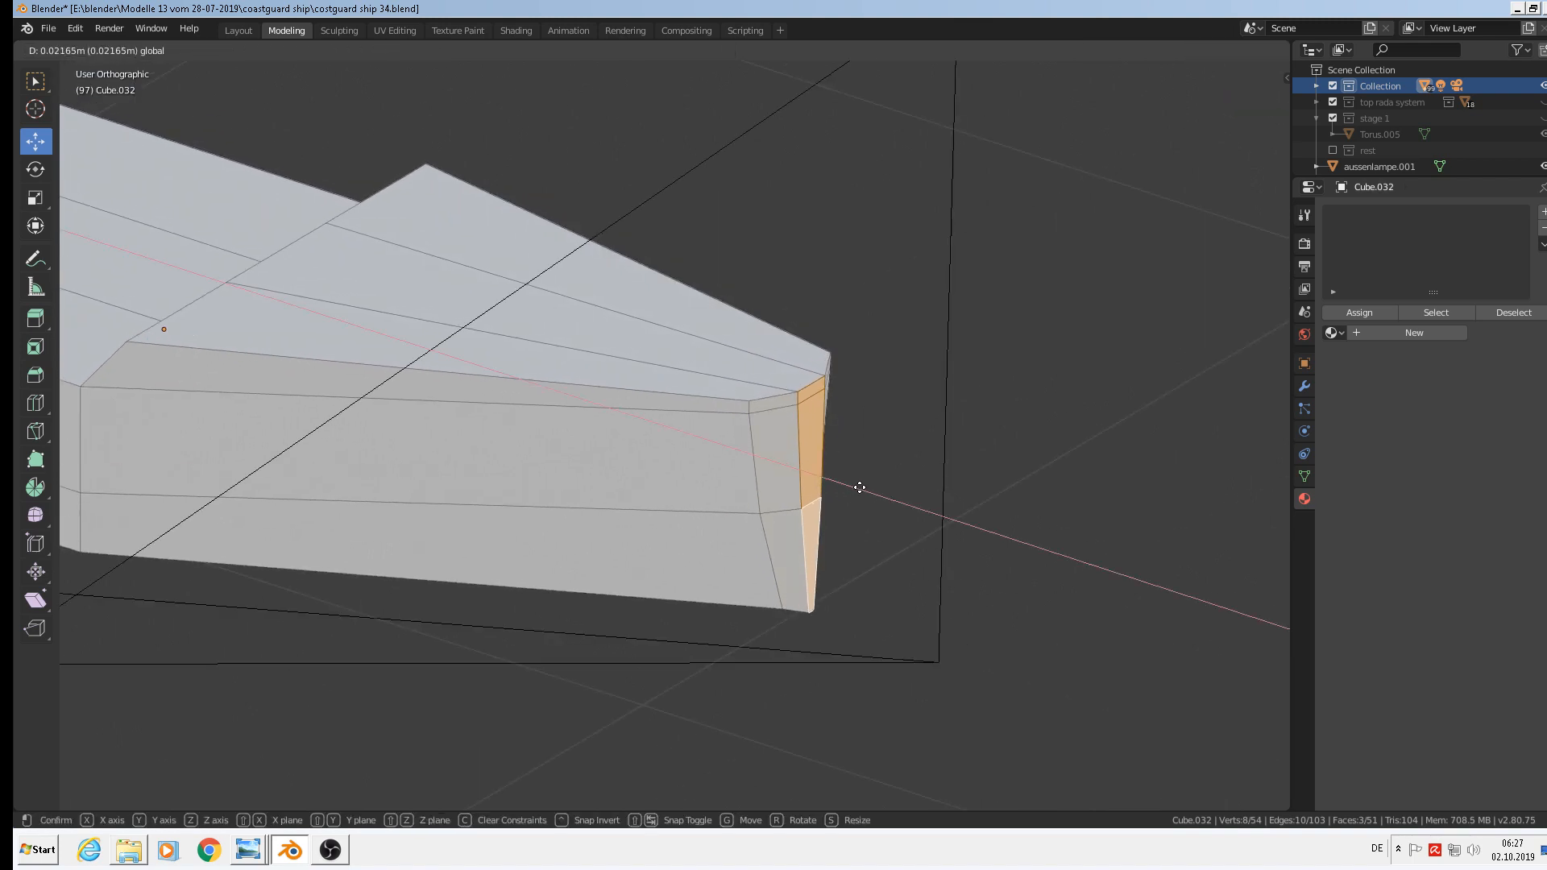
left_click(861, 489)
Circle-select the bottom vertices of the bow end and move them -0.108 m along X in front view.
middle_click_drag(860, 488, 951, 481)
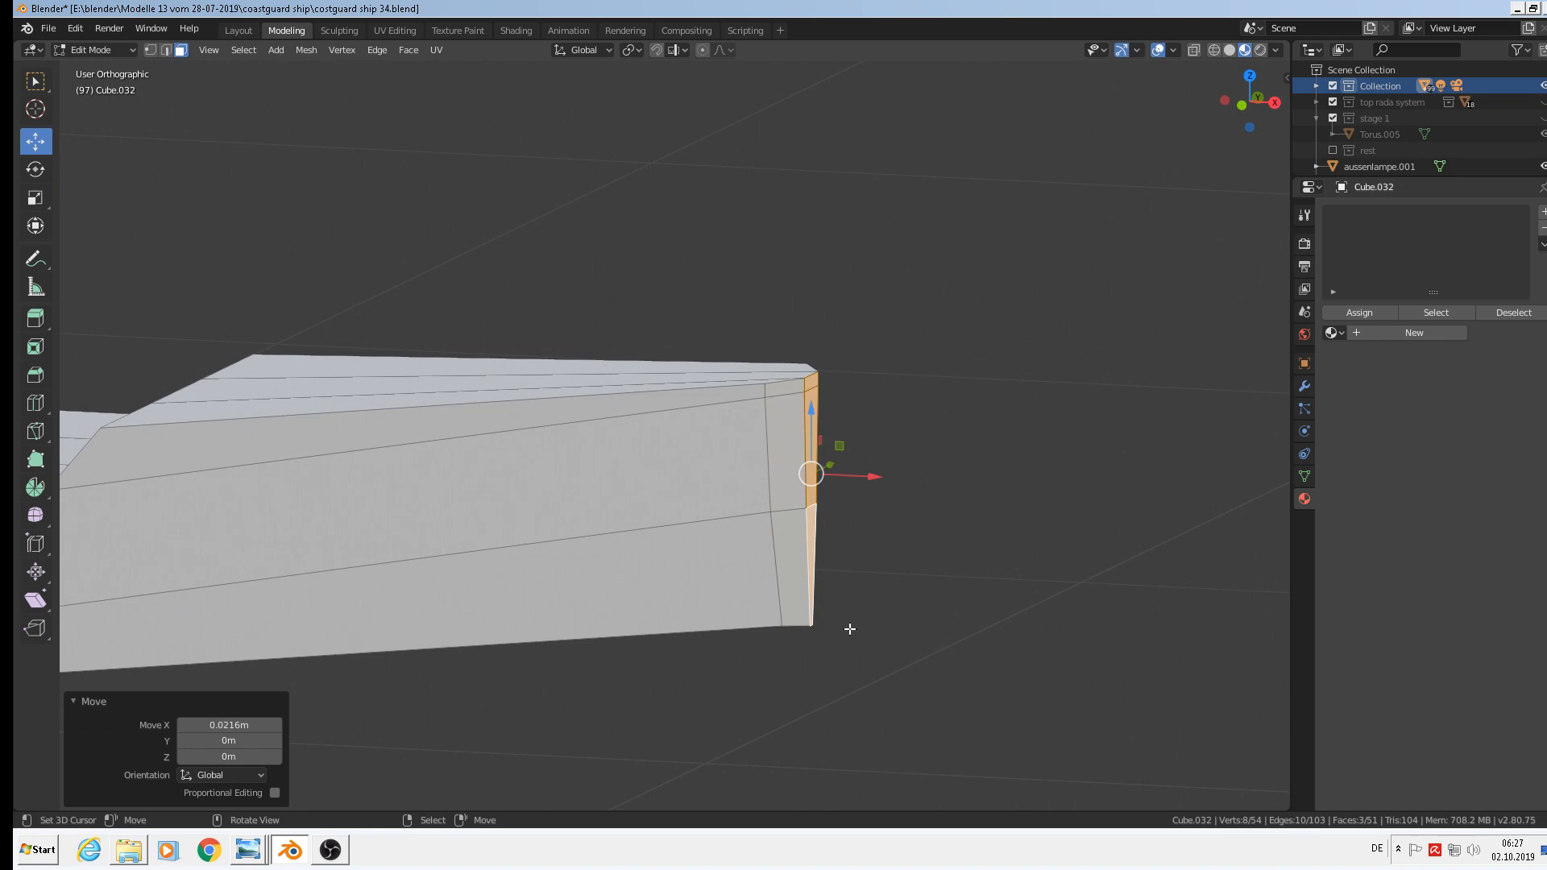
middle_click_drag(835, 636, 833, 552)
scroll(822, 540, "up", 5)
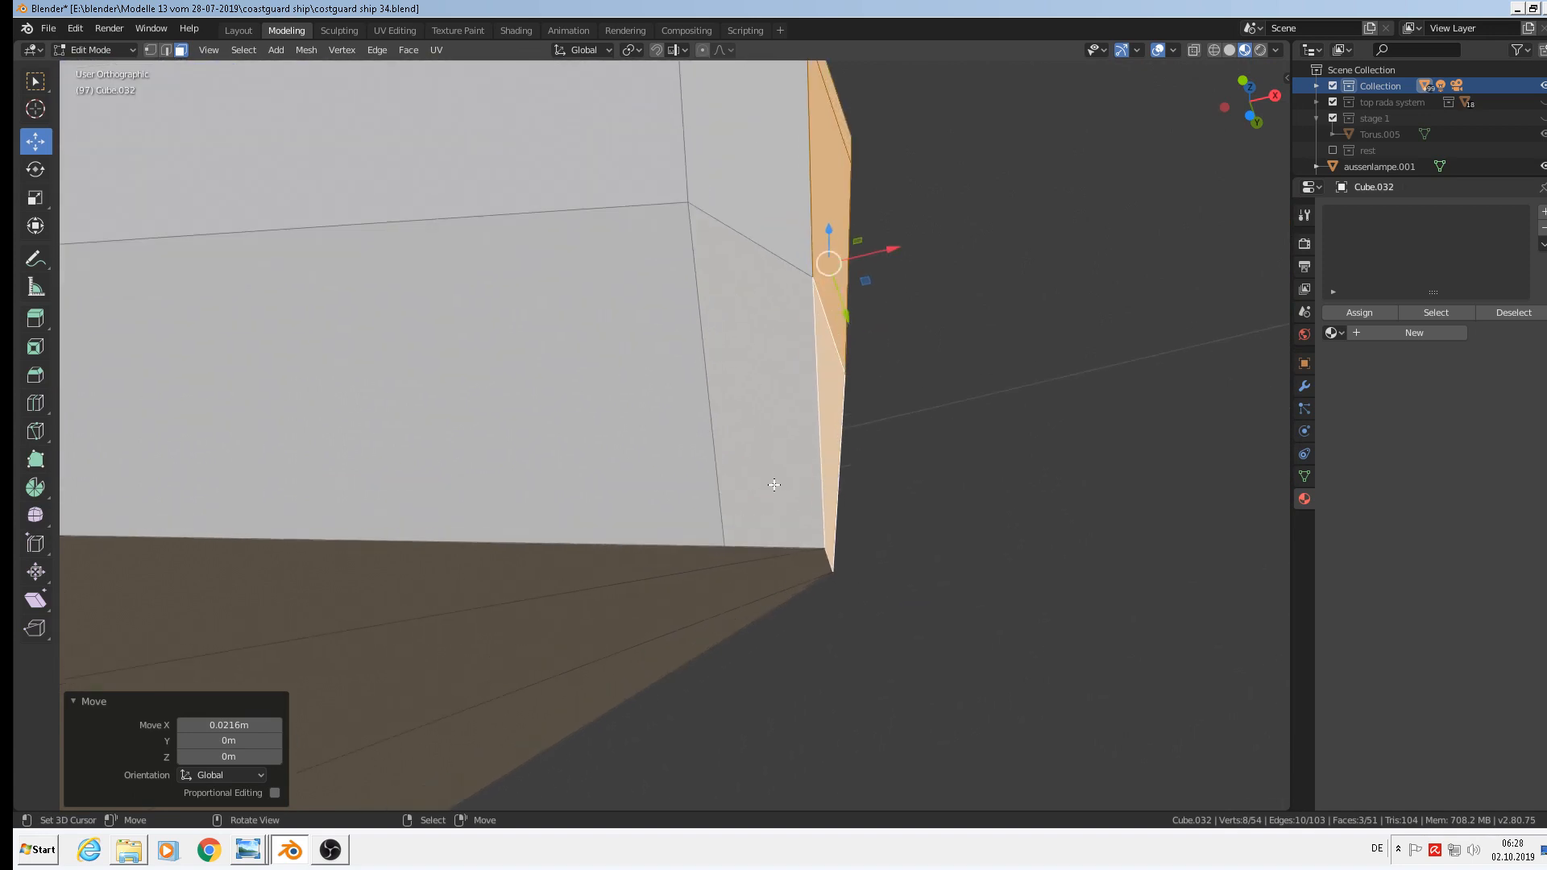
scroll(775, 492, "down", 3)
scroll(771, 532, "down", 2)
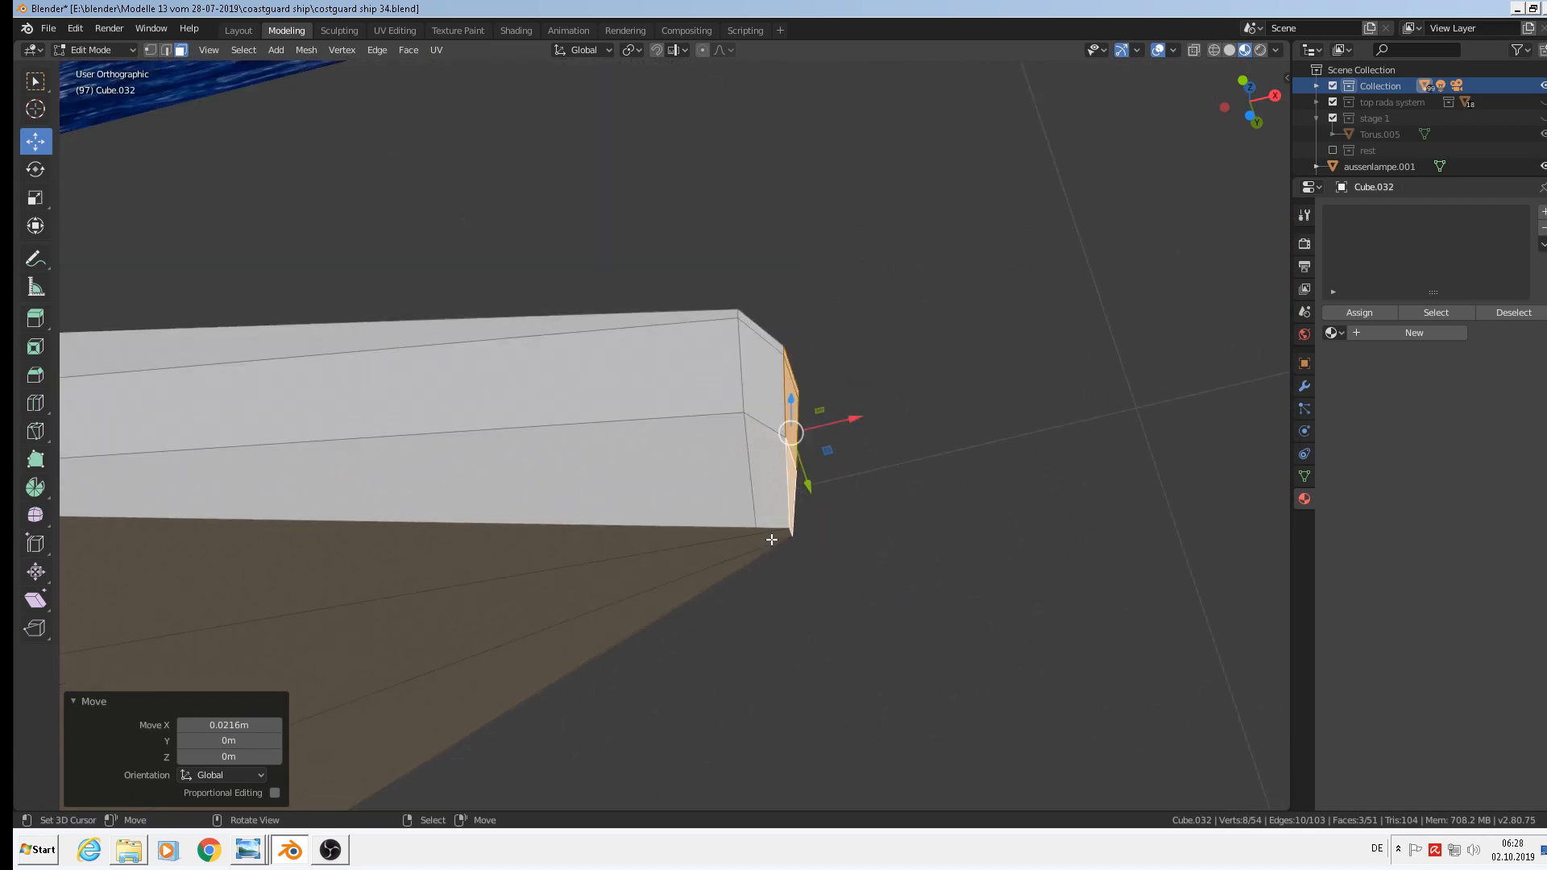
left_click(151, 50)
left_click(868, 579)
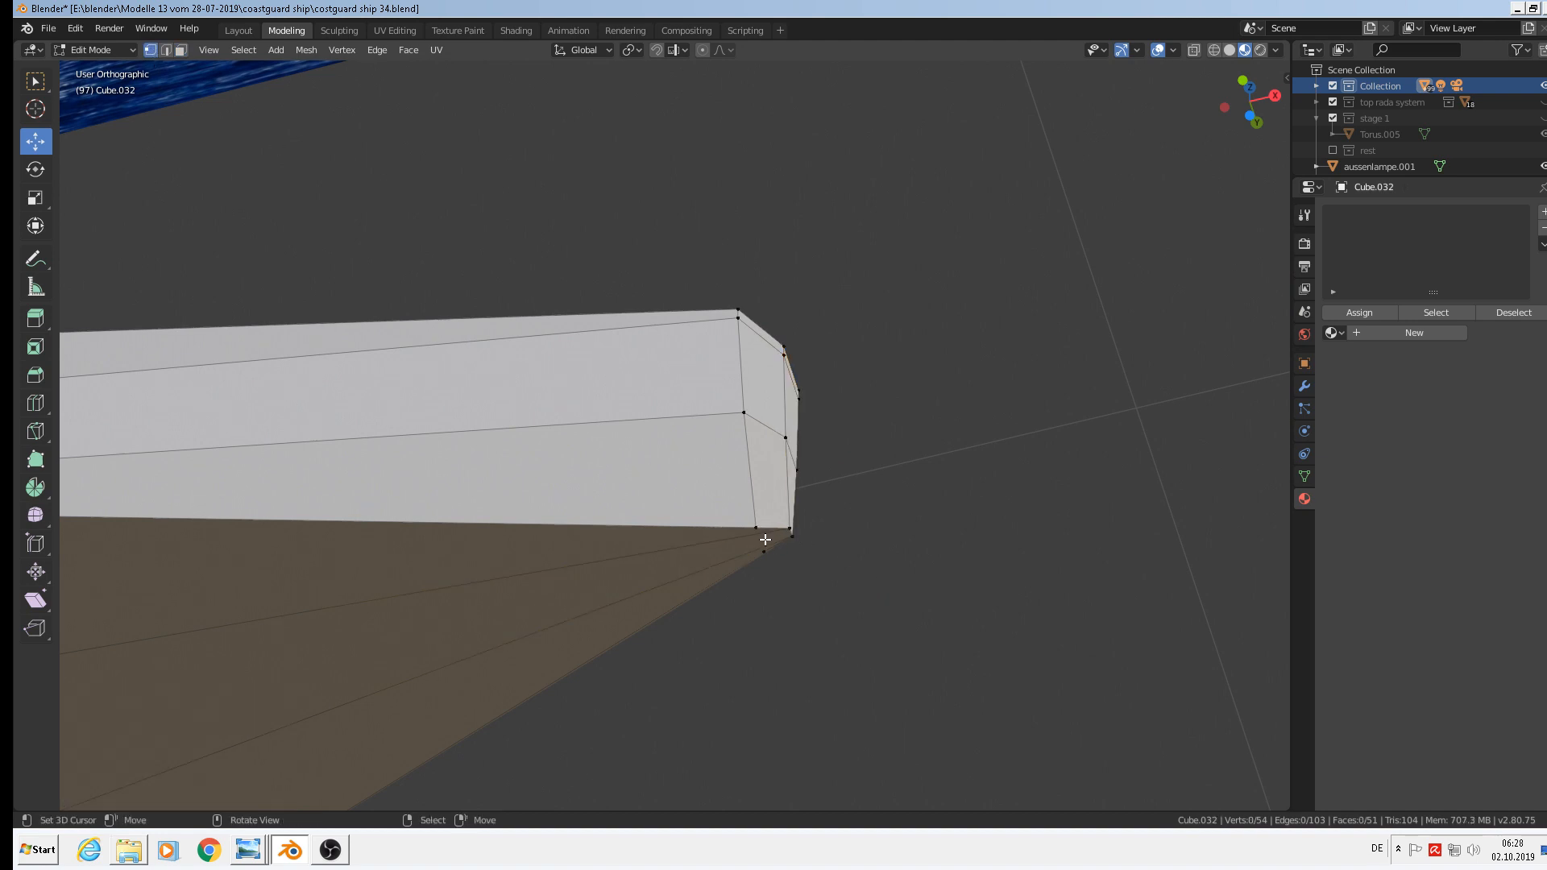
key("c")
mouse_move(762, 536)
left_mouse_down()
mouse_move(799, 539)
mouse_move(679, 531)
left_mouse_up()
right_click(809, 538)
key("KP_1")
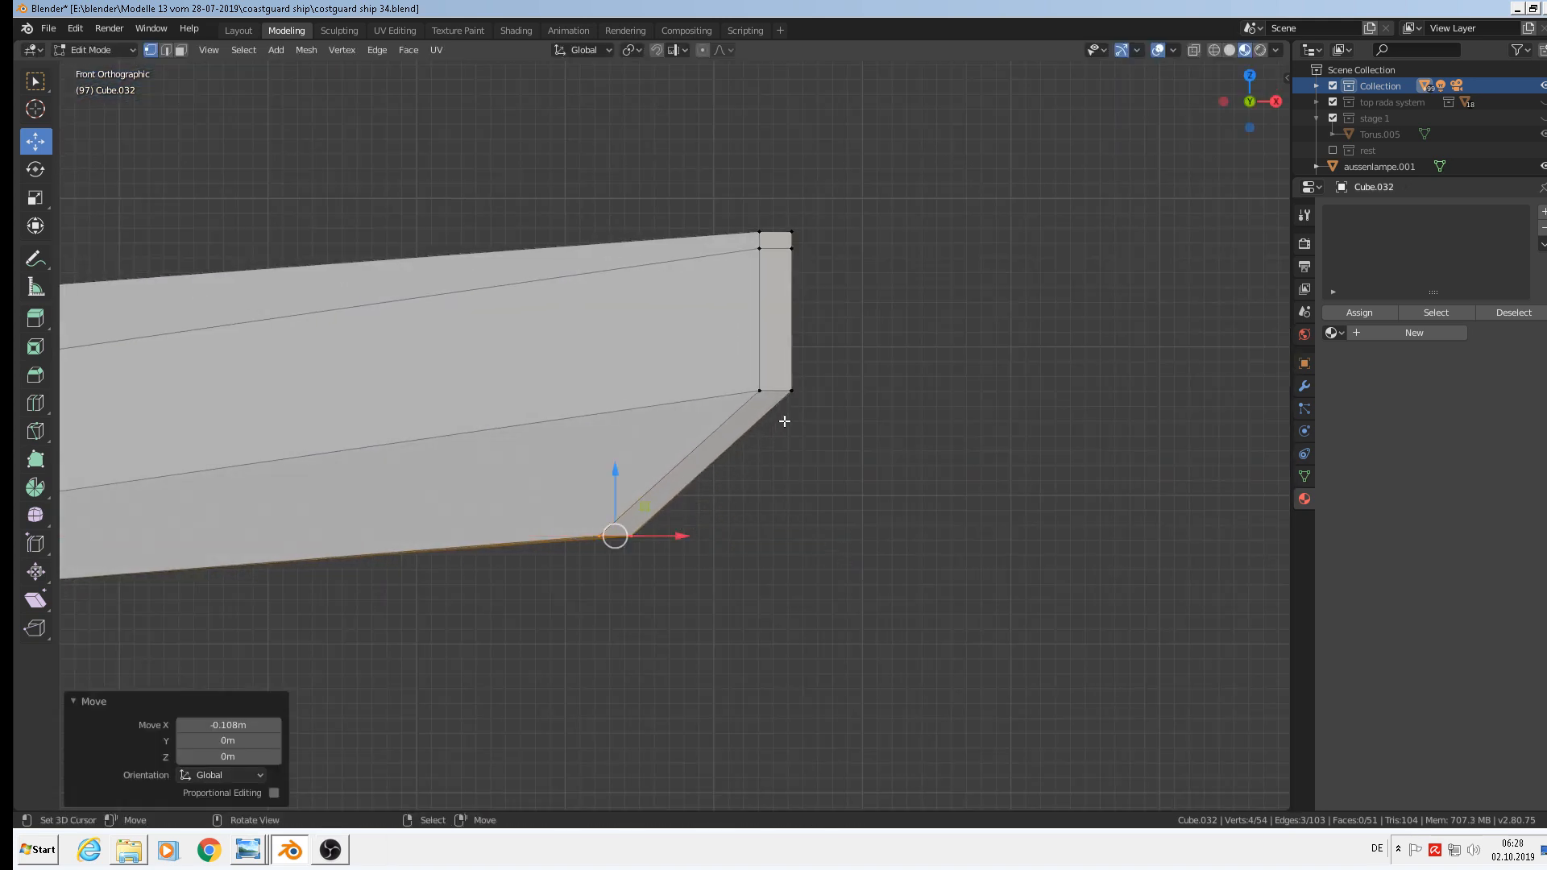
With X-ray on, select the middle-height vertices of the bow end and move them -0.0417 m along X.
key("alt+a")
left_click(793, 390)
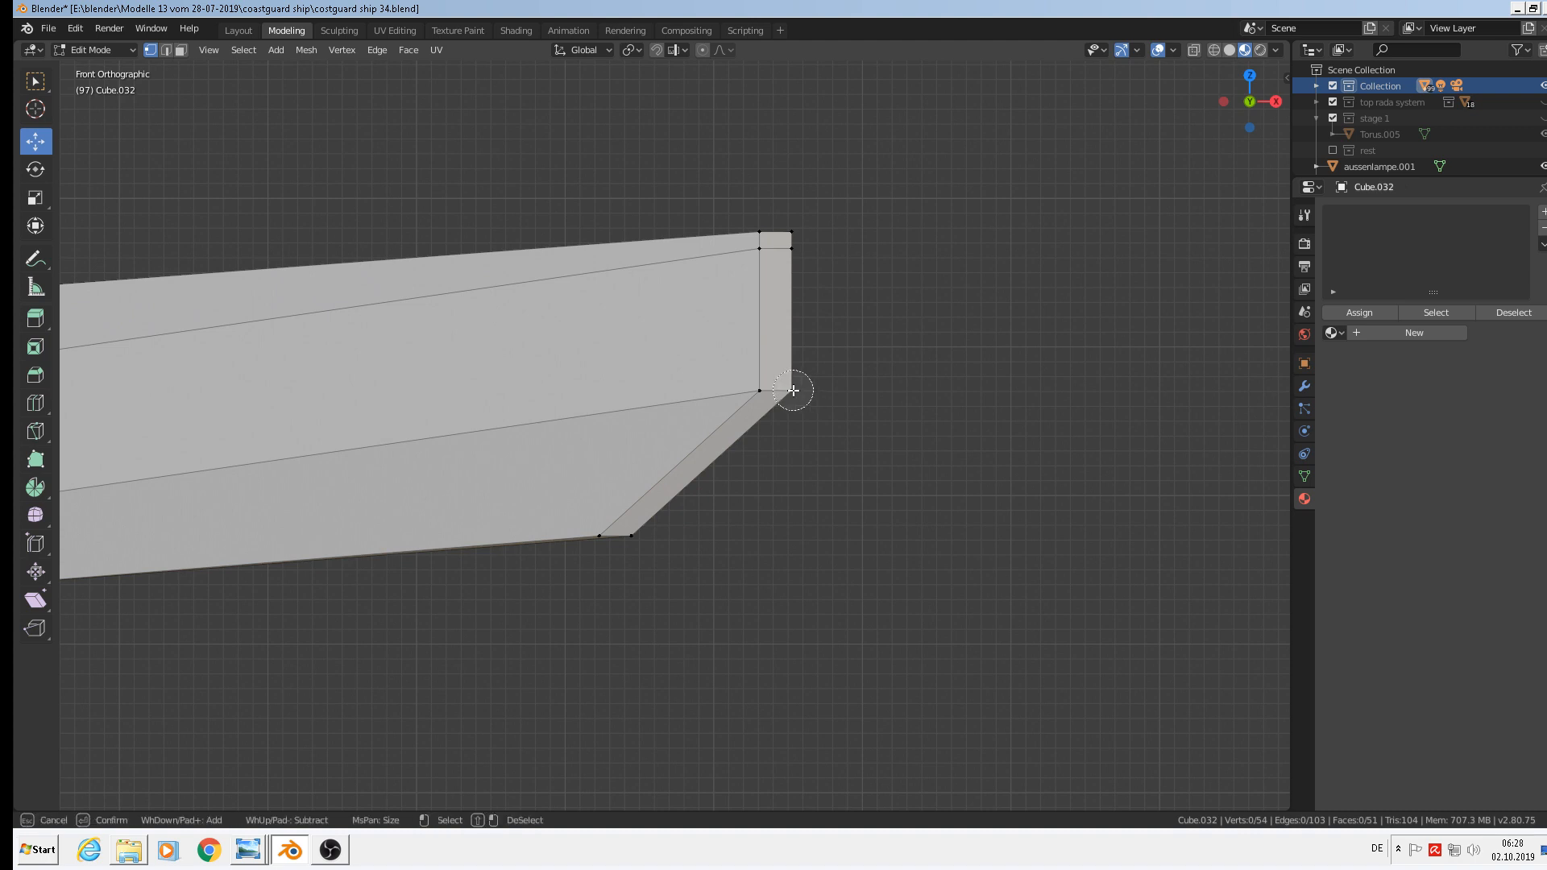
left_click(760, 390, "shift")
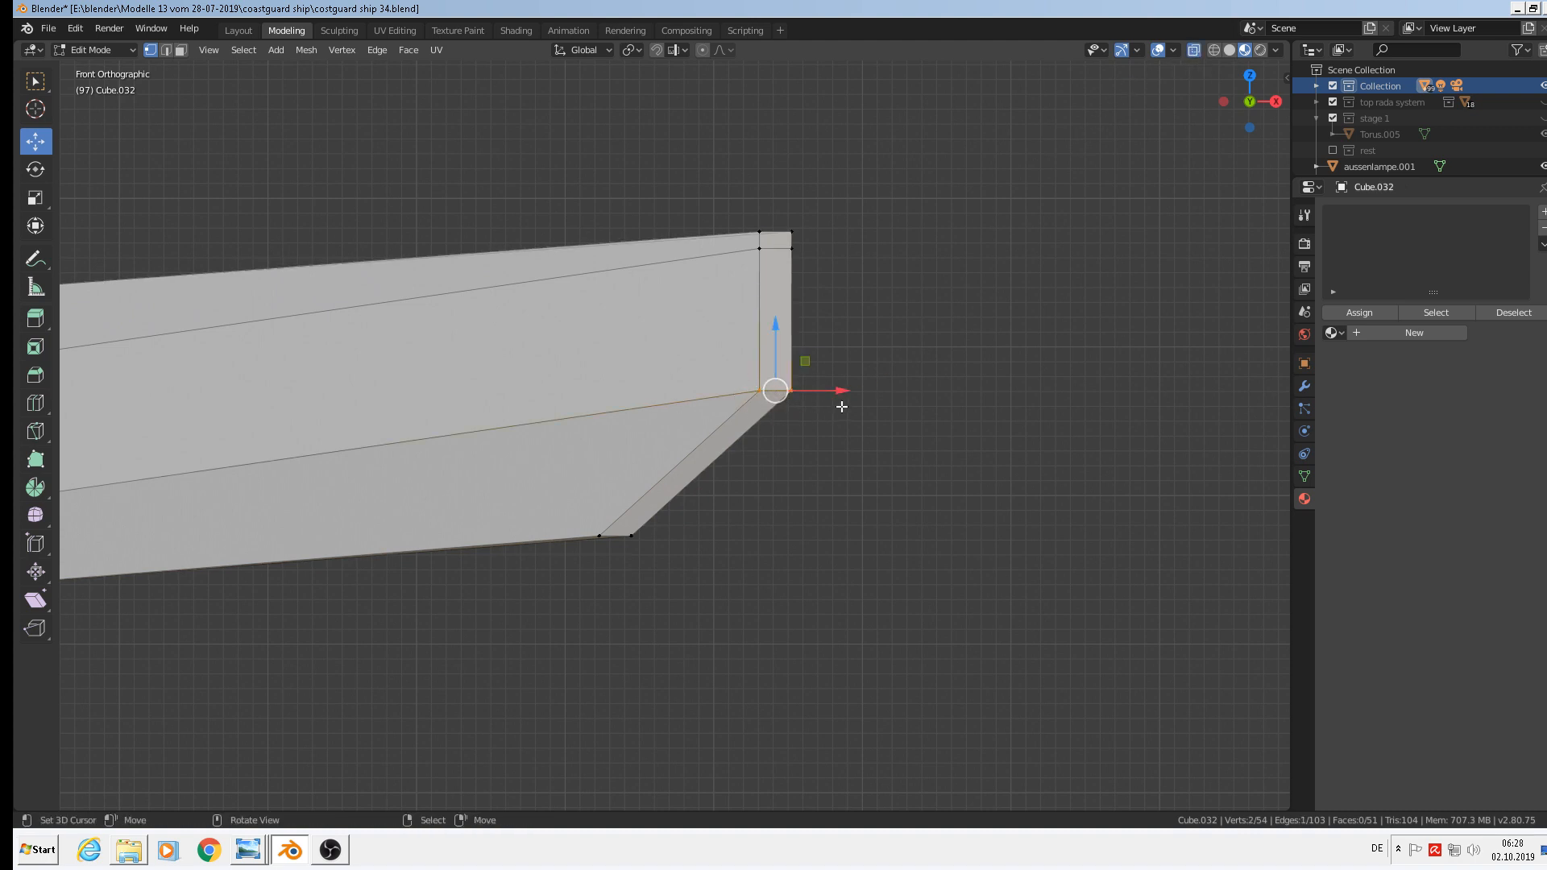
left_click_drag(830, 391, 770, 391)
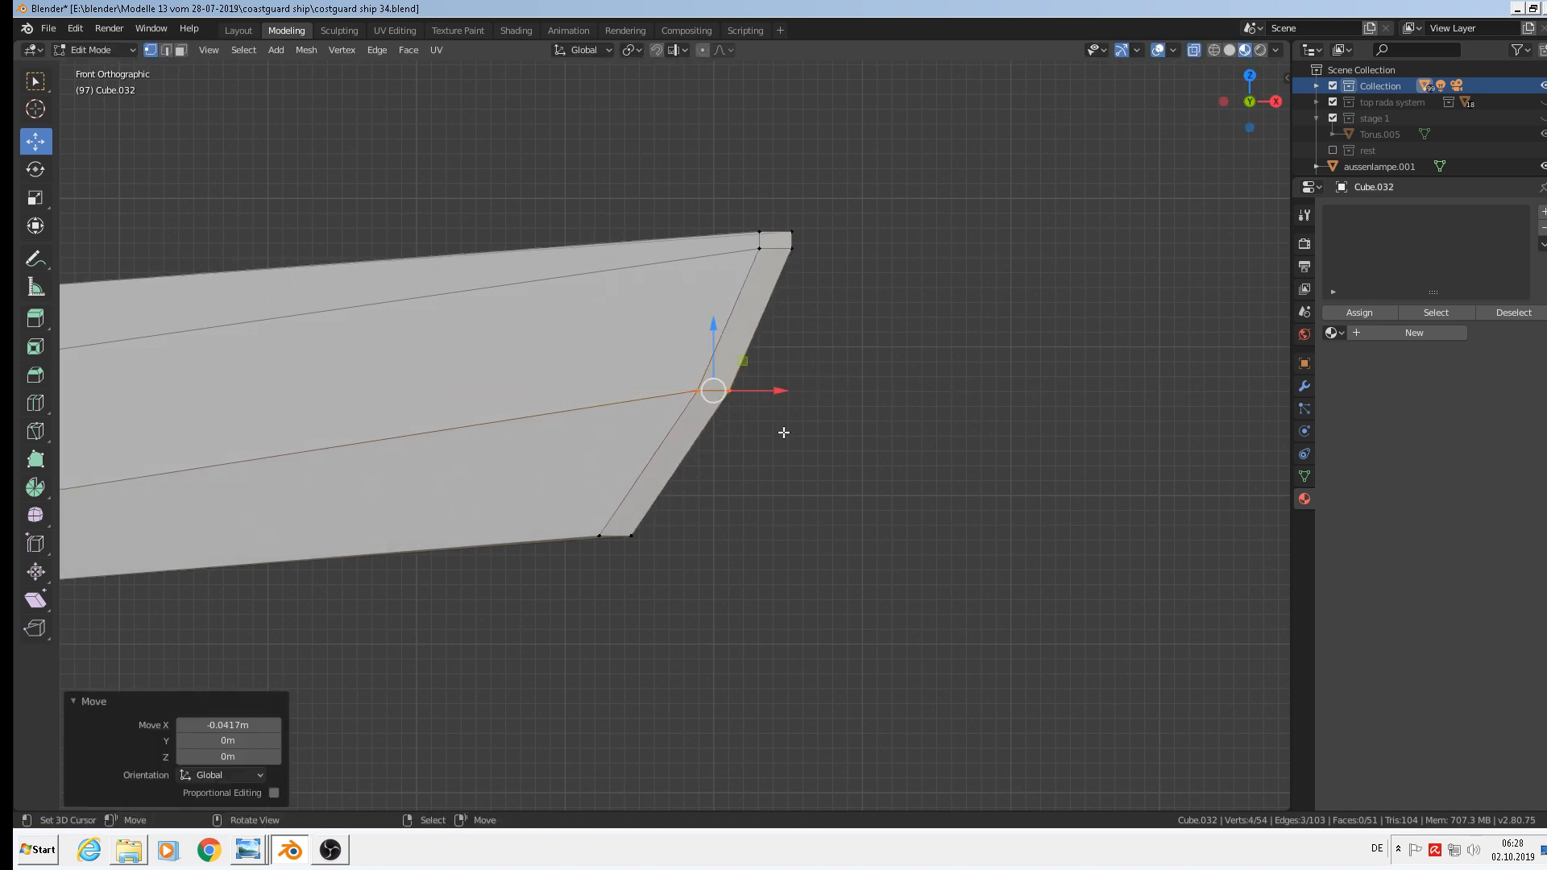
Select the two outer bottom corner vertices at the stern and scale them to 0.769 along Y.
middle_click_drag(784, 433, 674, 461)
middle_click_drag(627, 562, 864, 294)
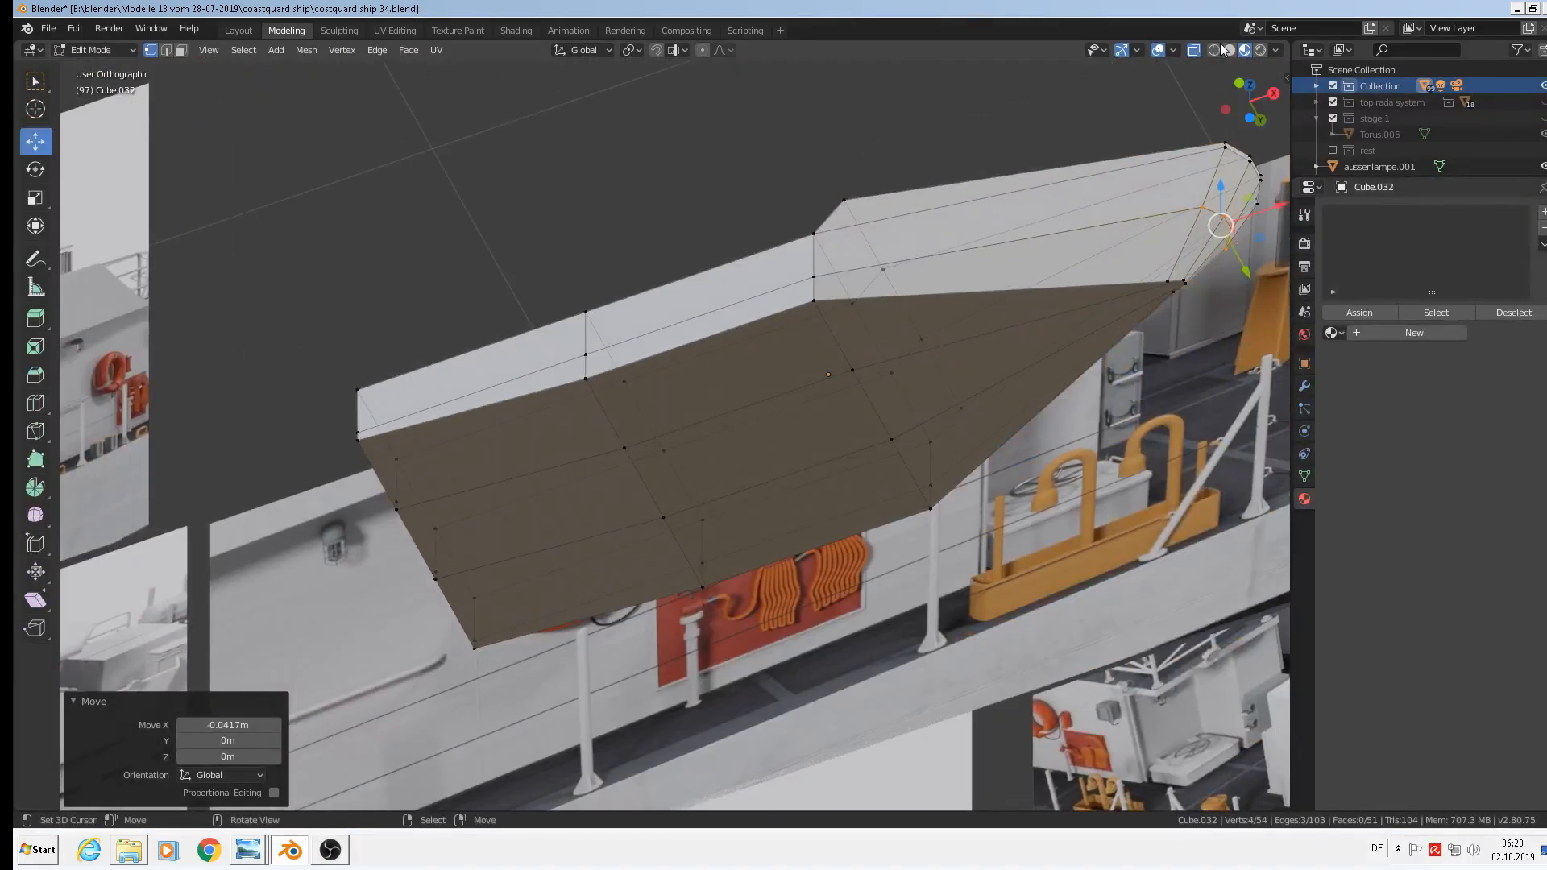
scroll(650, 403, "up", 1)
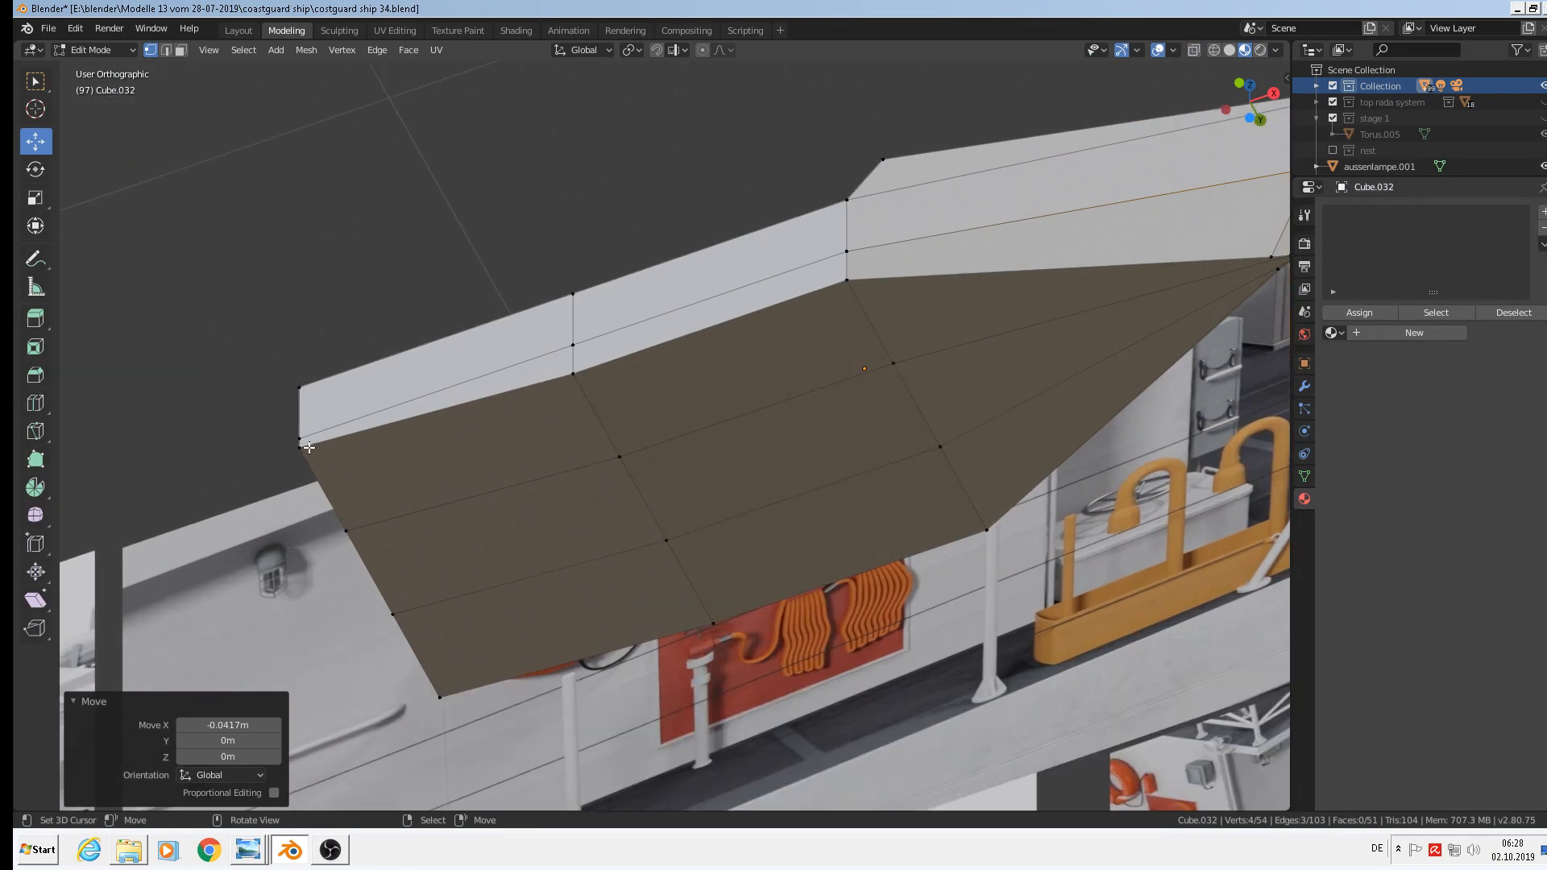
left_click(310, 447)
left_click(449, 703, "shift")
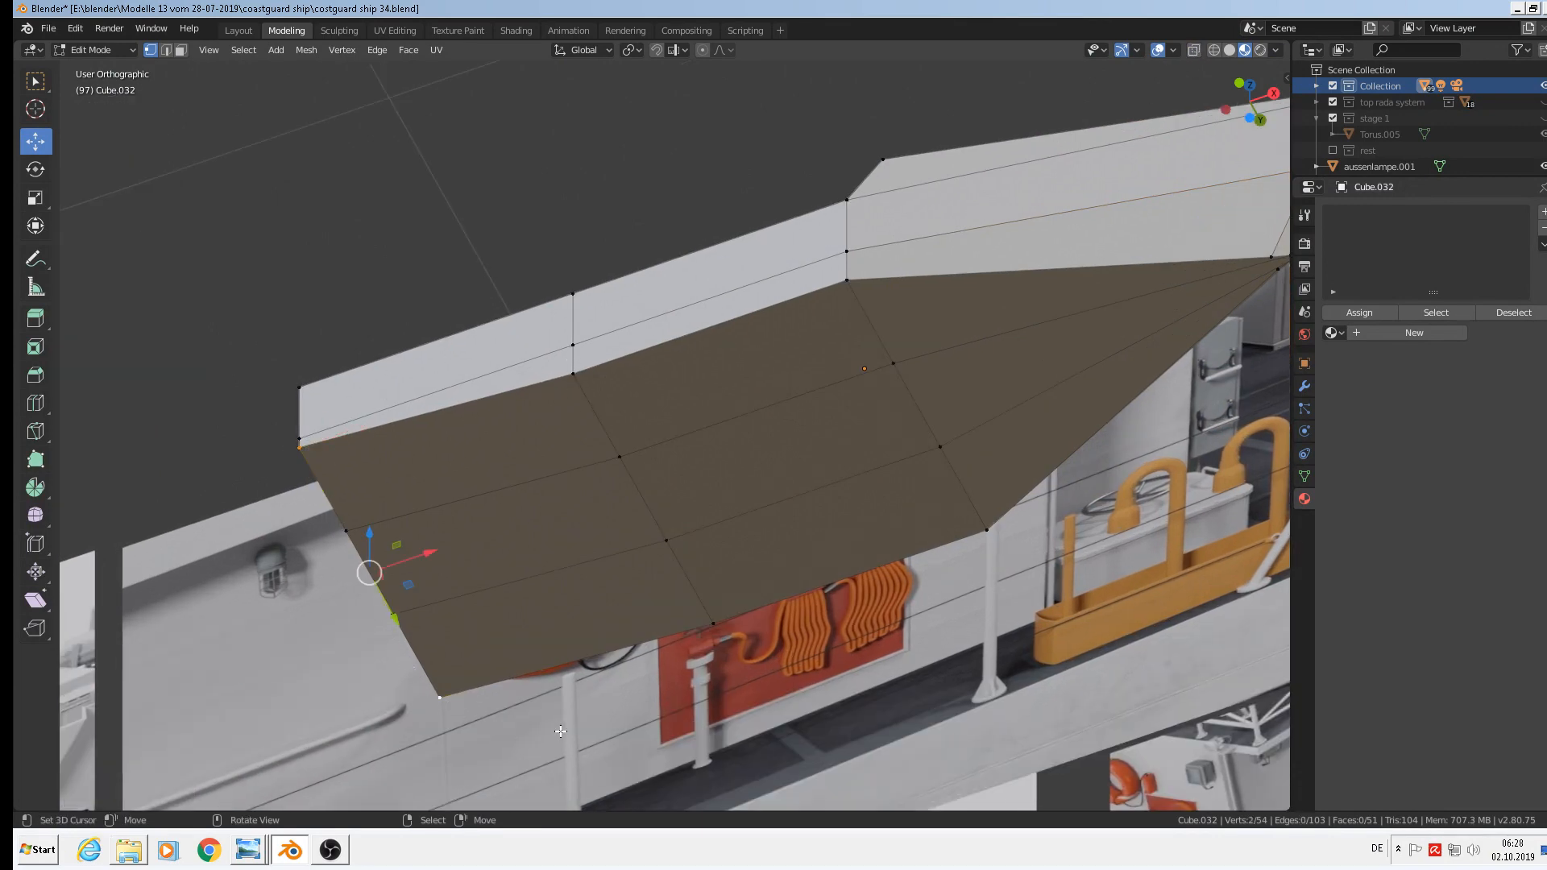
key("s")
key("y")
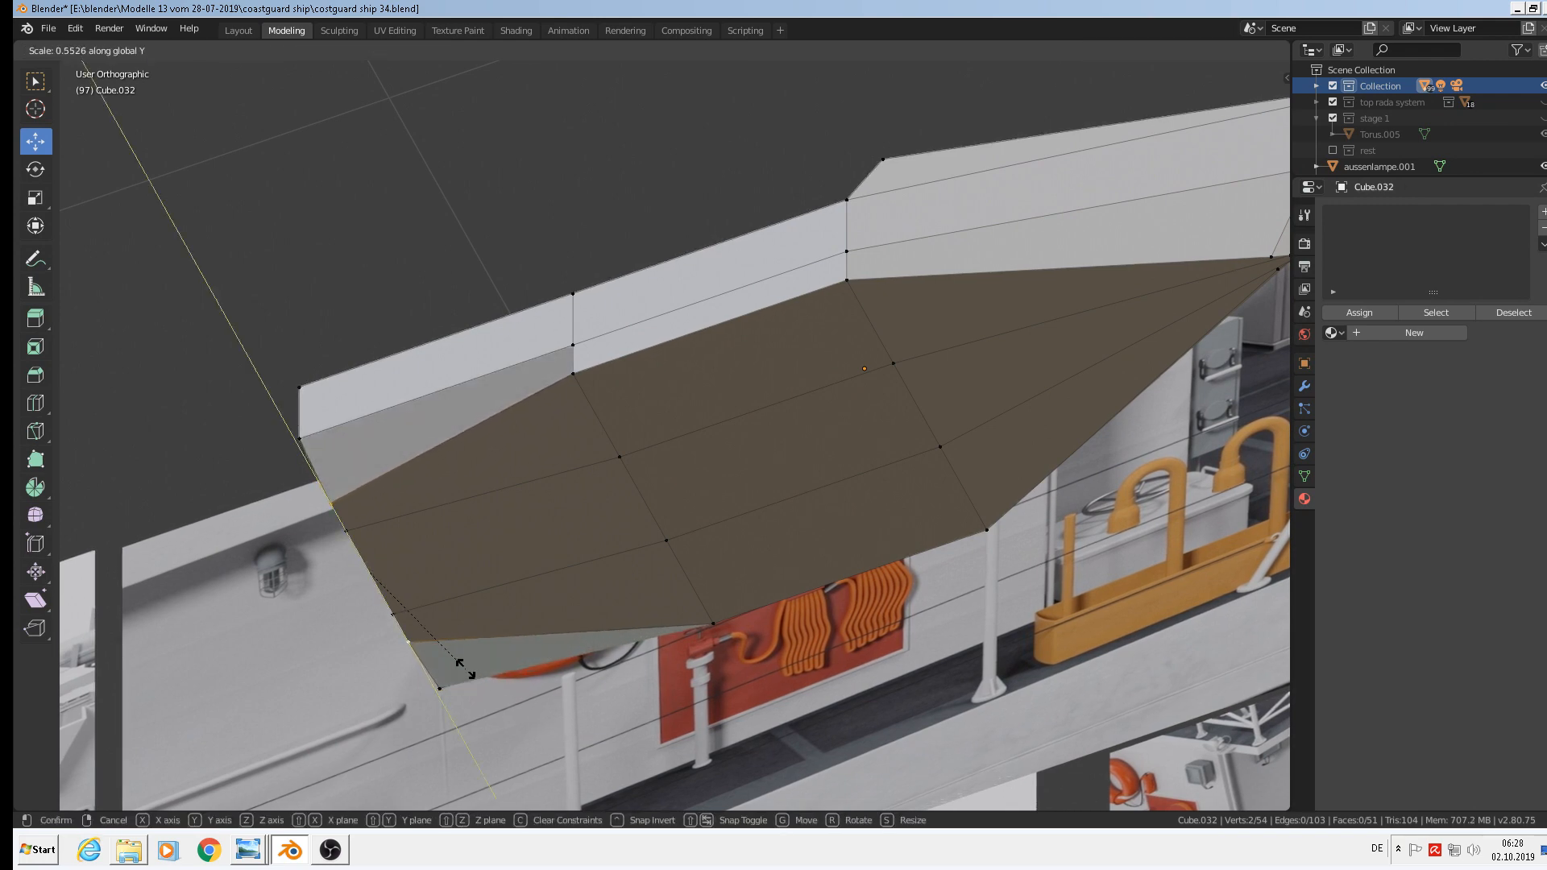
left_click(506, 704)
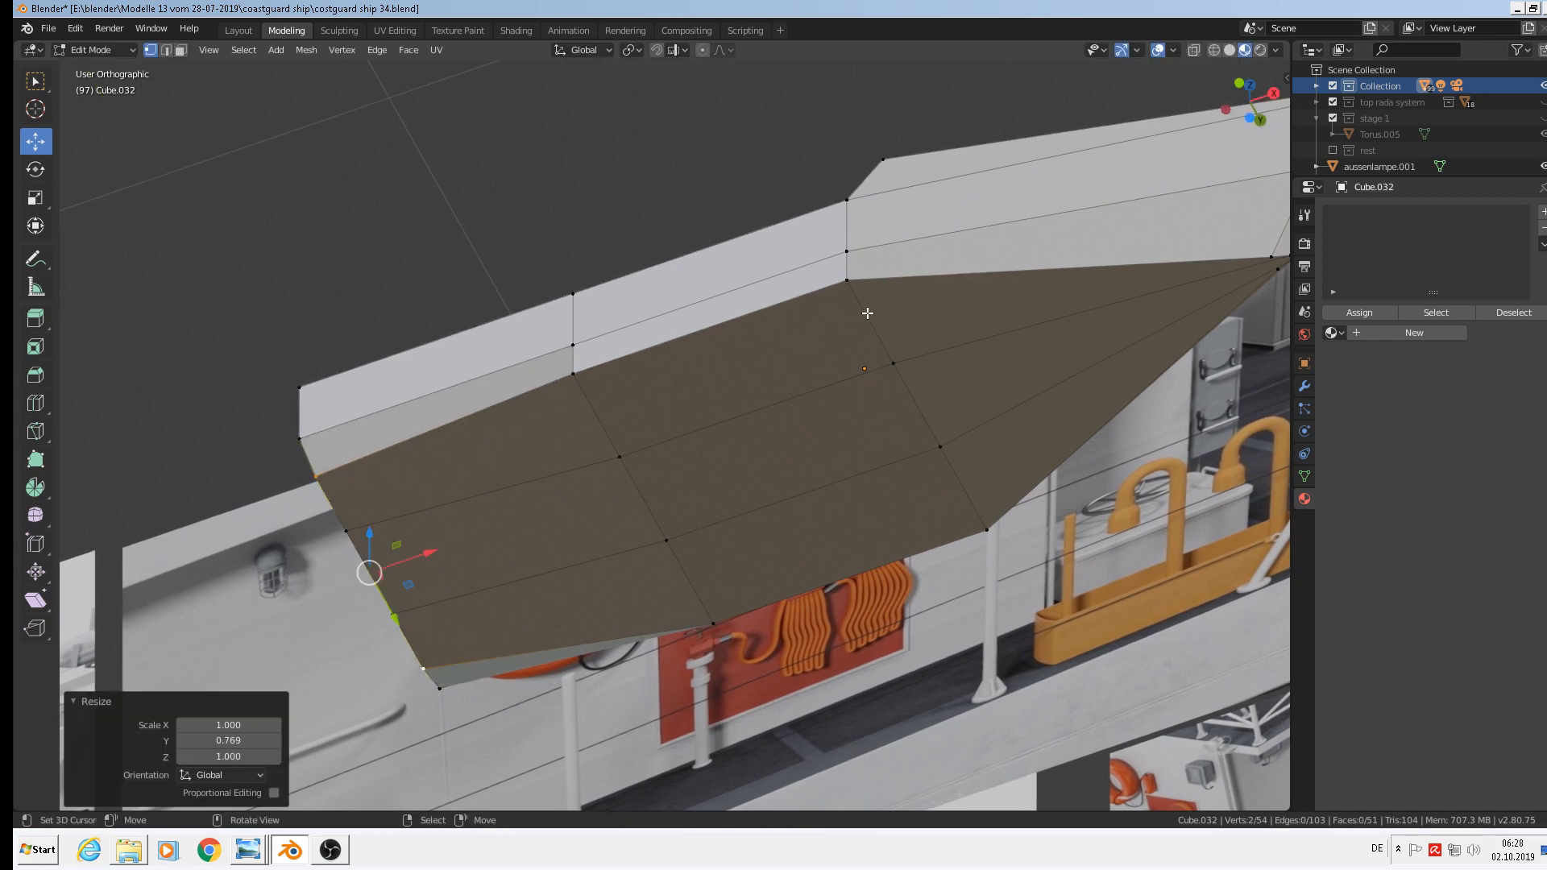
Select the two outer bottom vertices of the hull's middle cross-section and scale them to about 0.83 along Y.
left_click(573, 374)
left_click(713, 623, "shift")
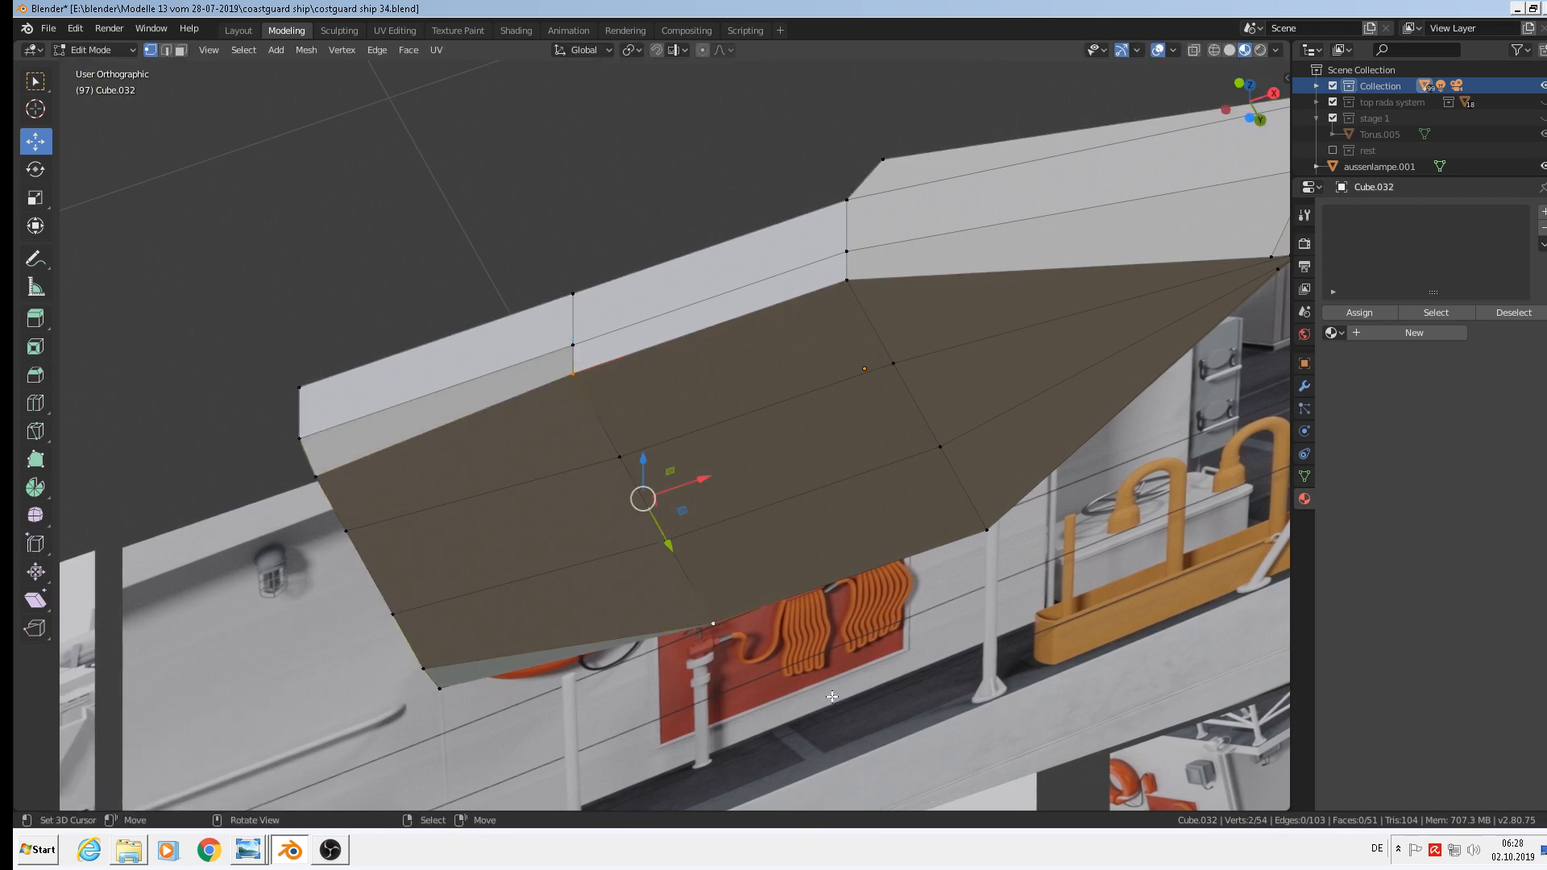
key("s")
key("y")
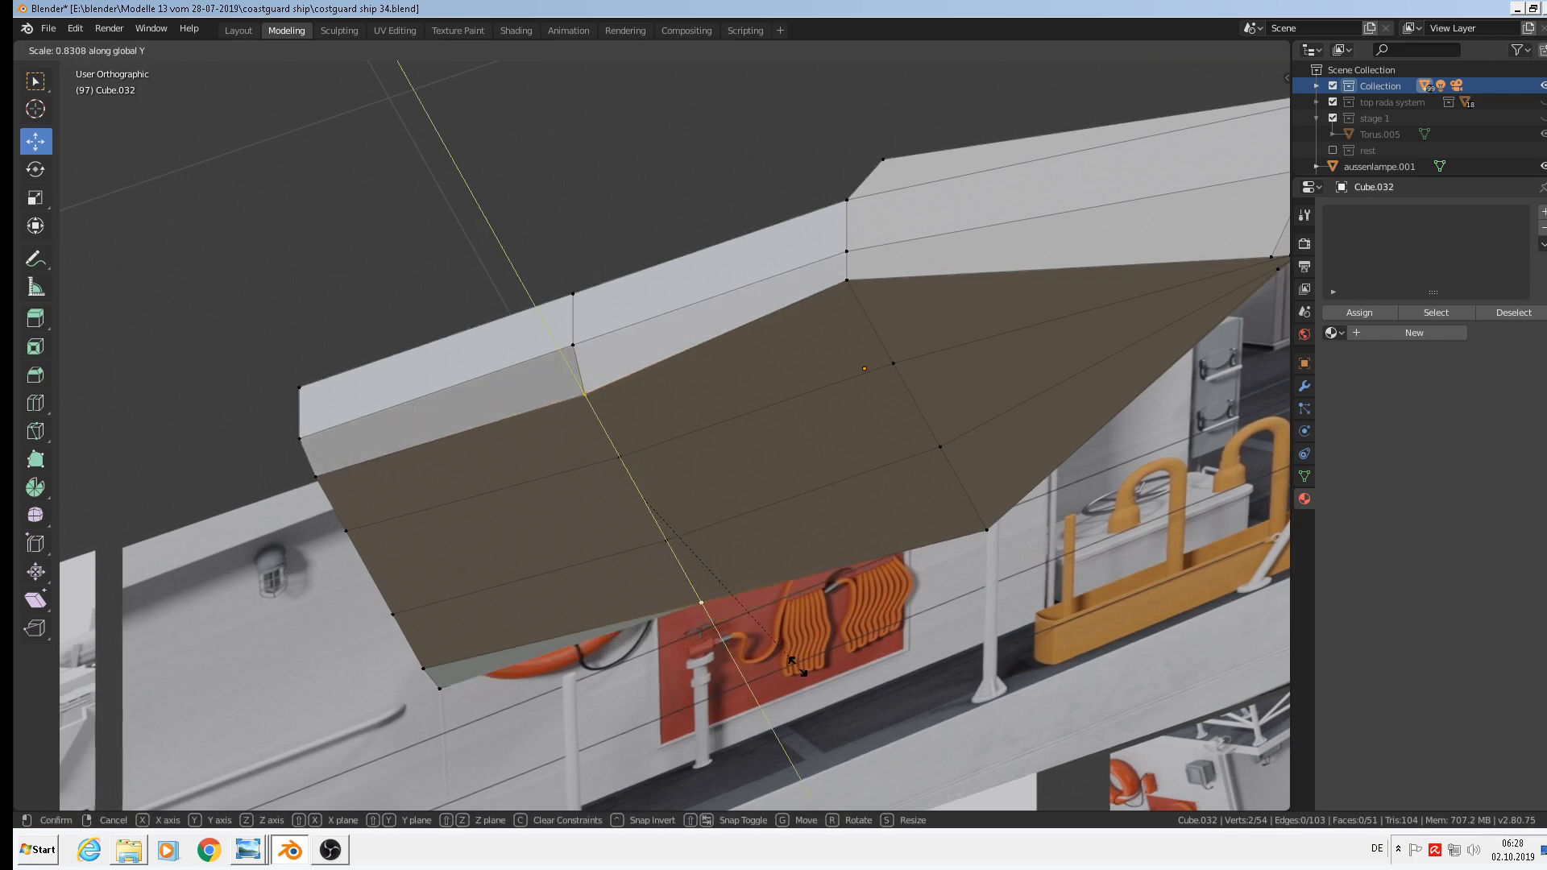
left_click(800, 666)
Select the two outer bottom vertices where the bow section begins and scale them to 0.826 along Y.
left_click(846, 280)
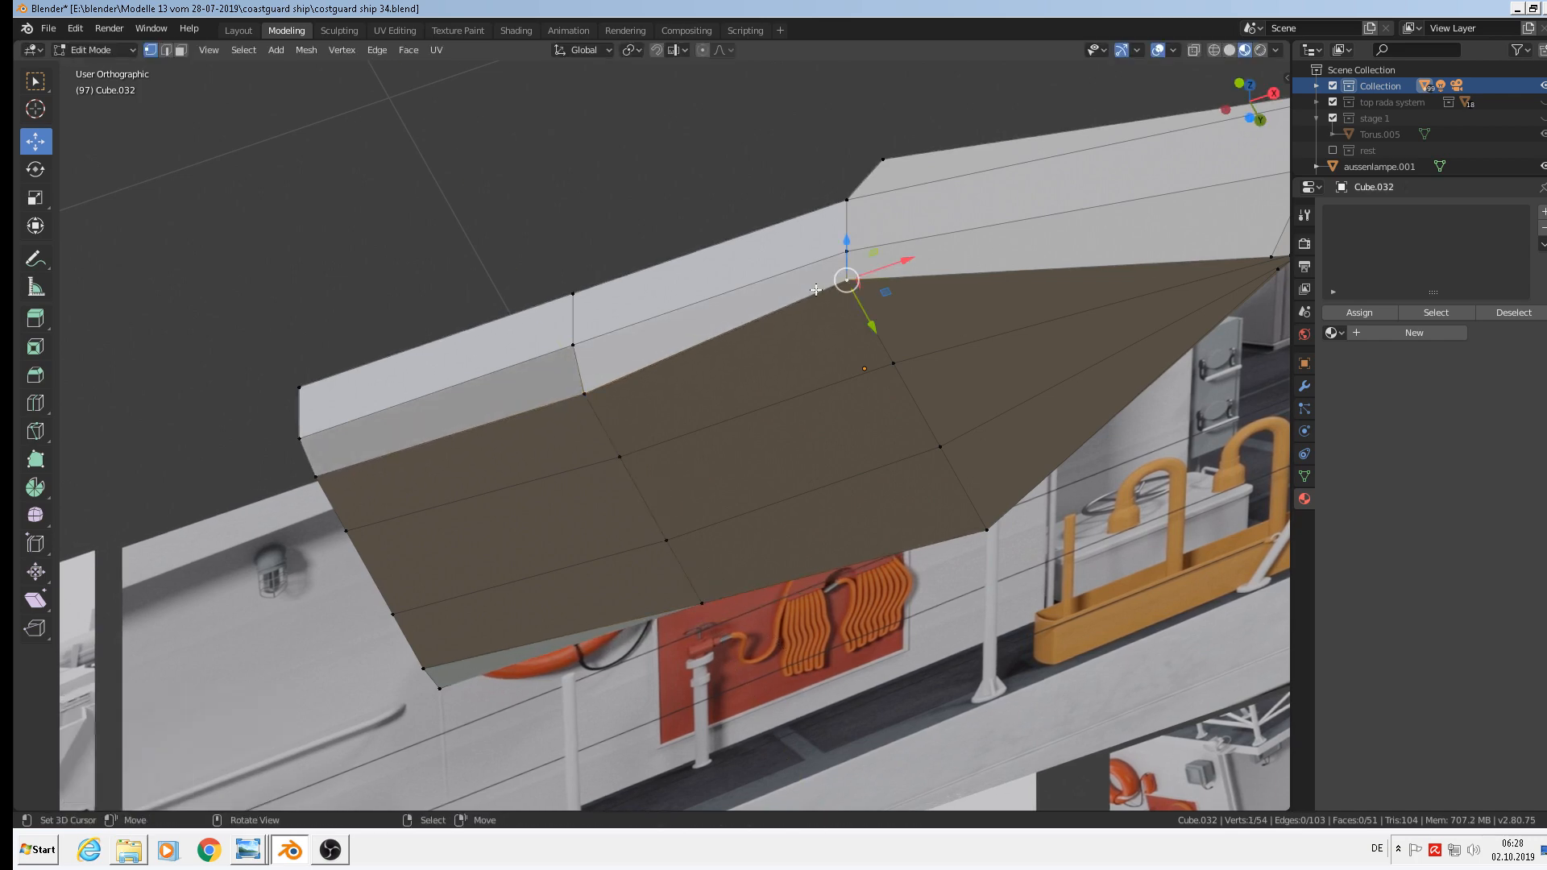
left_click(987, 531, "shift")
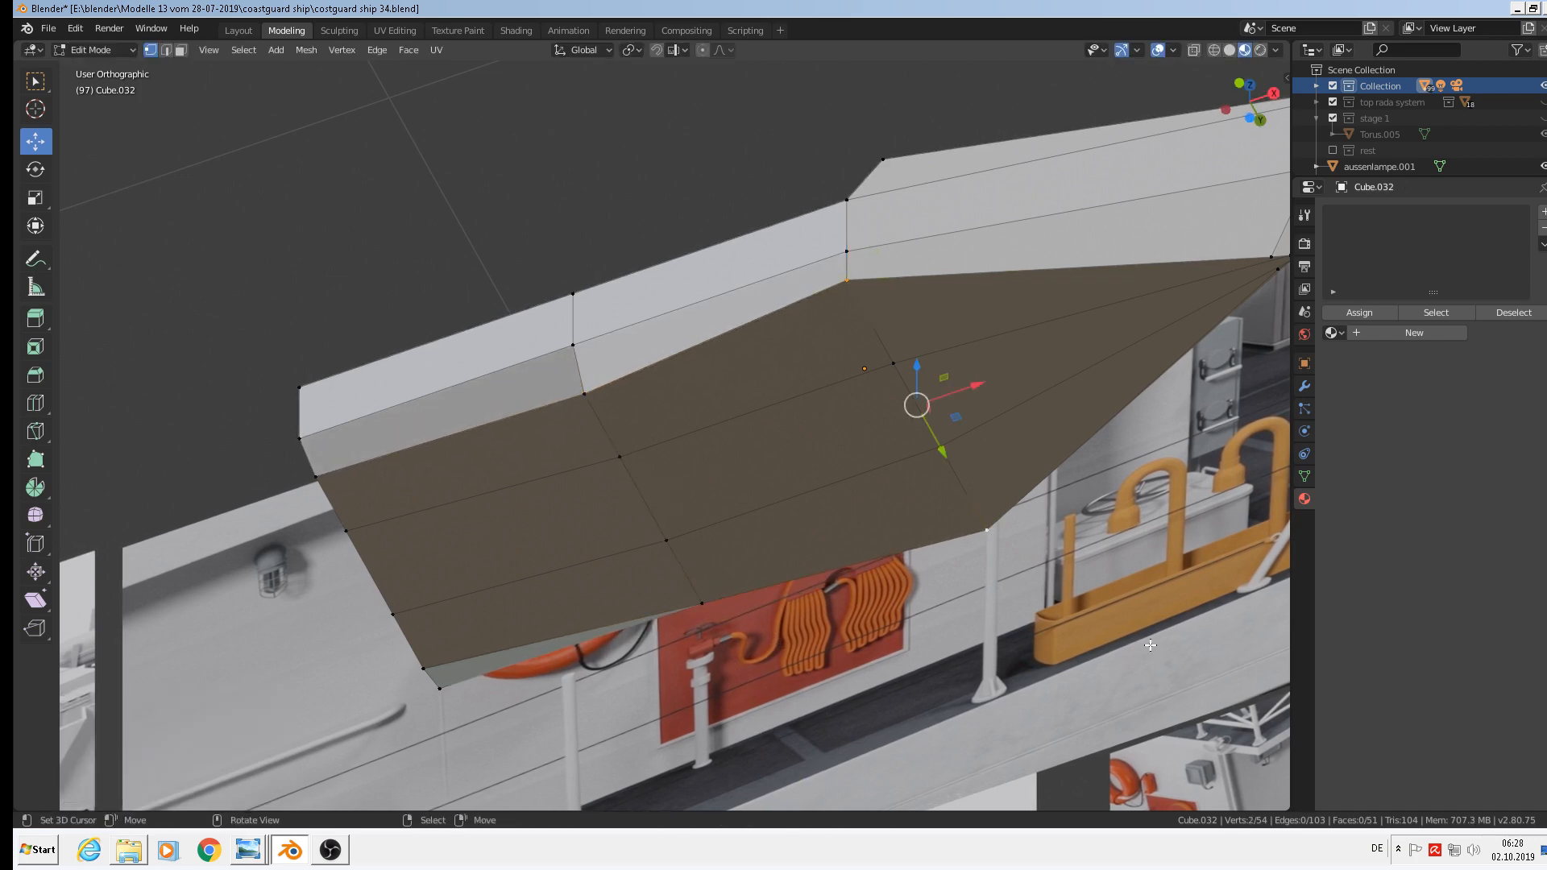
key("s")
key("y")
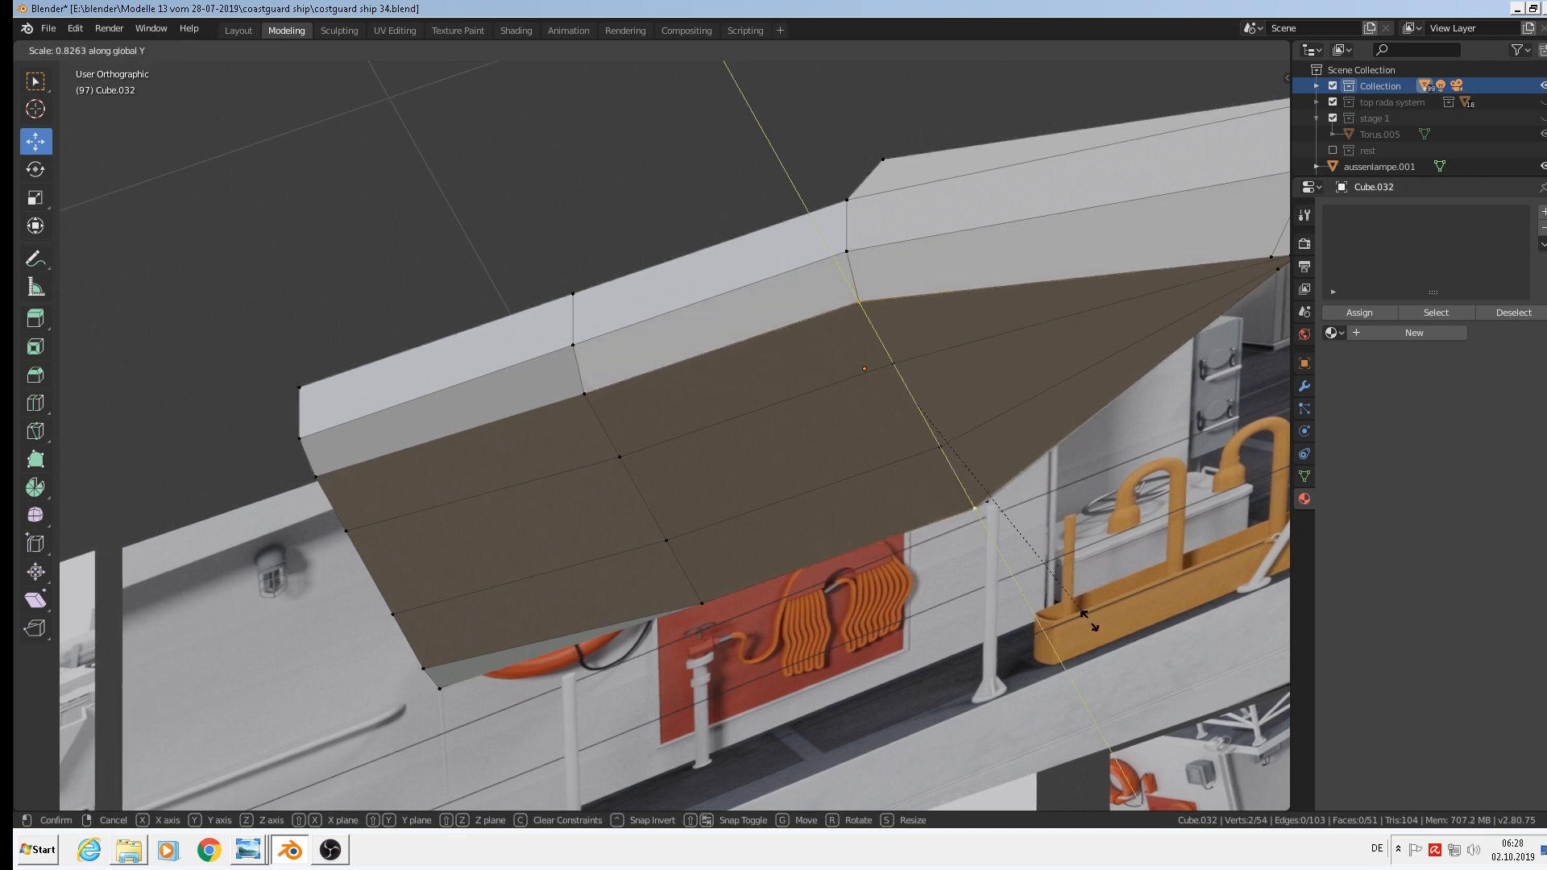
left_click(1084, 615)
middle_click_drag(1084, 615, 963, 709)
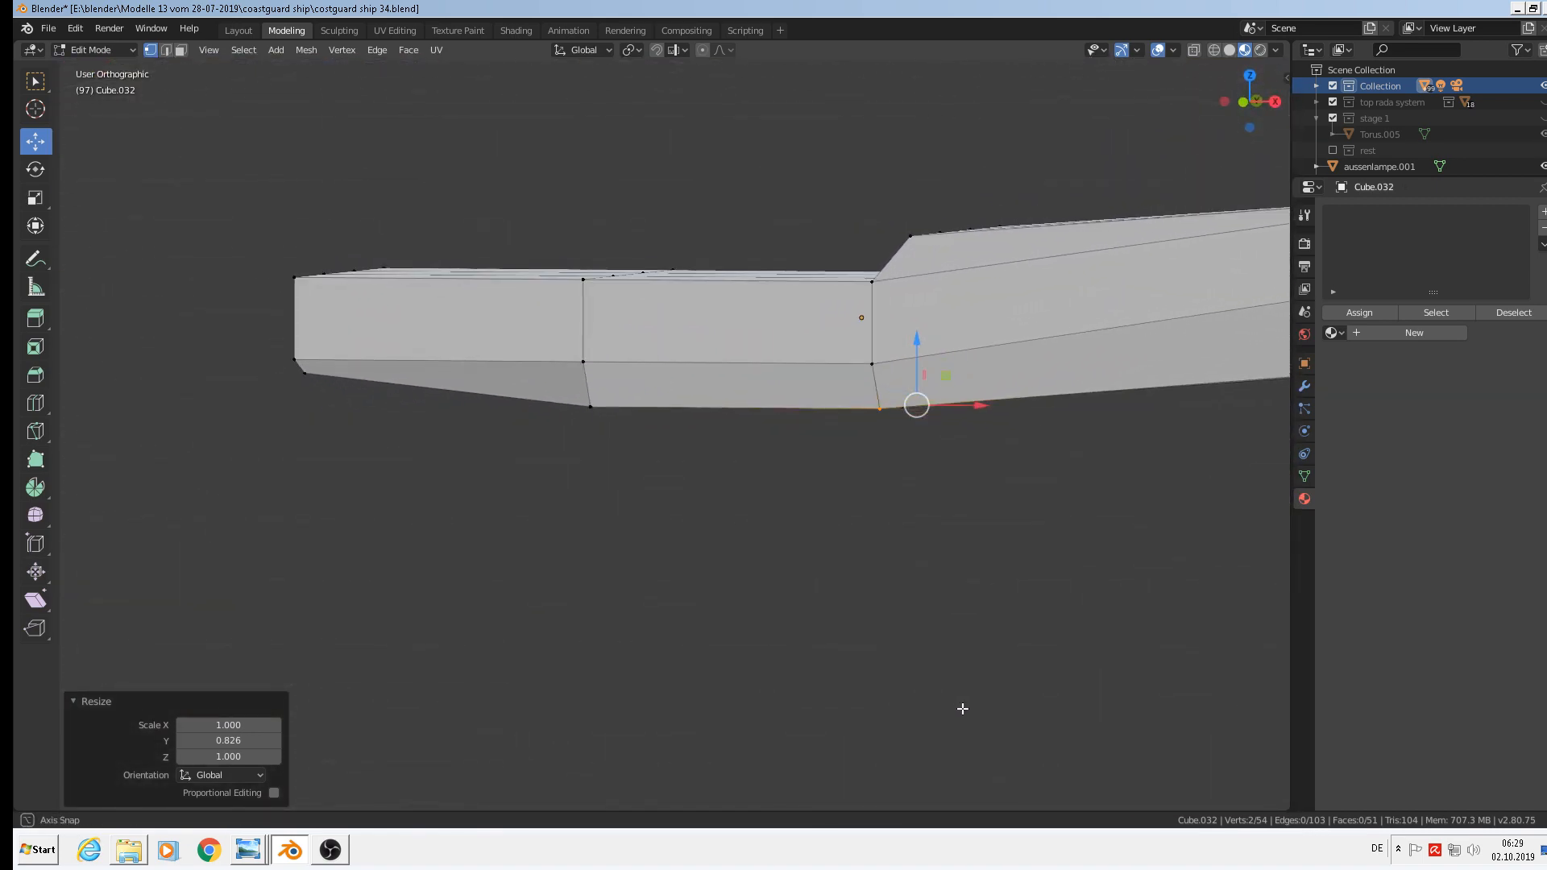
Leave mesh editing, duplicate the finished blocky hull and move the copy -0.312 m along Z.
middle_click_drag(1047, 624, 718, 646, "shift")
middle_click_drag(742, 413, 866, 550, "shift")
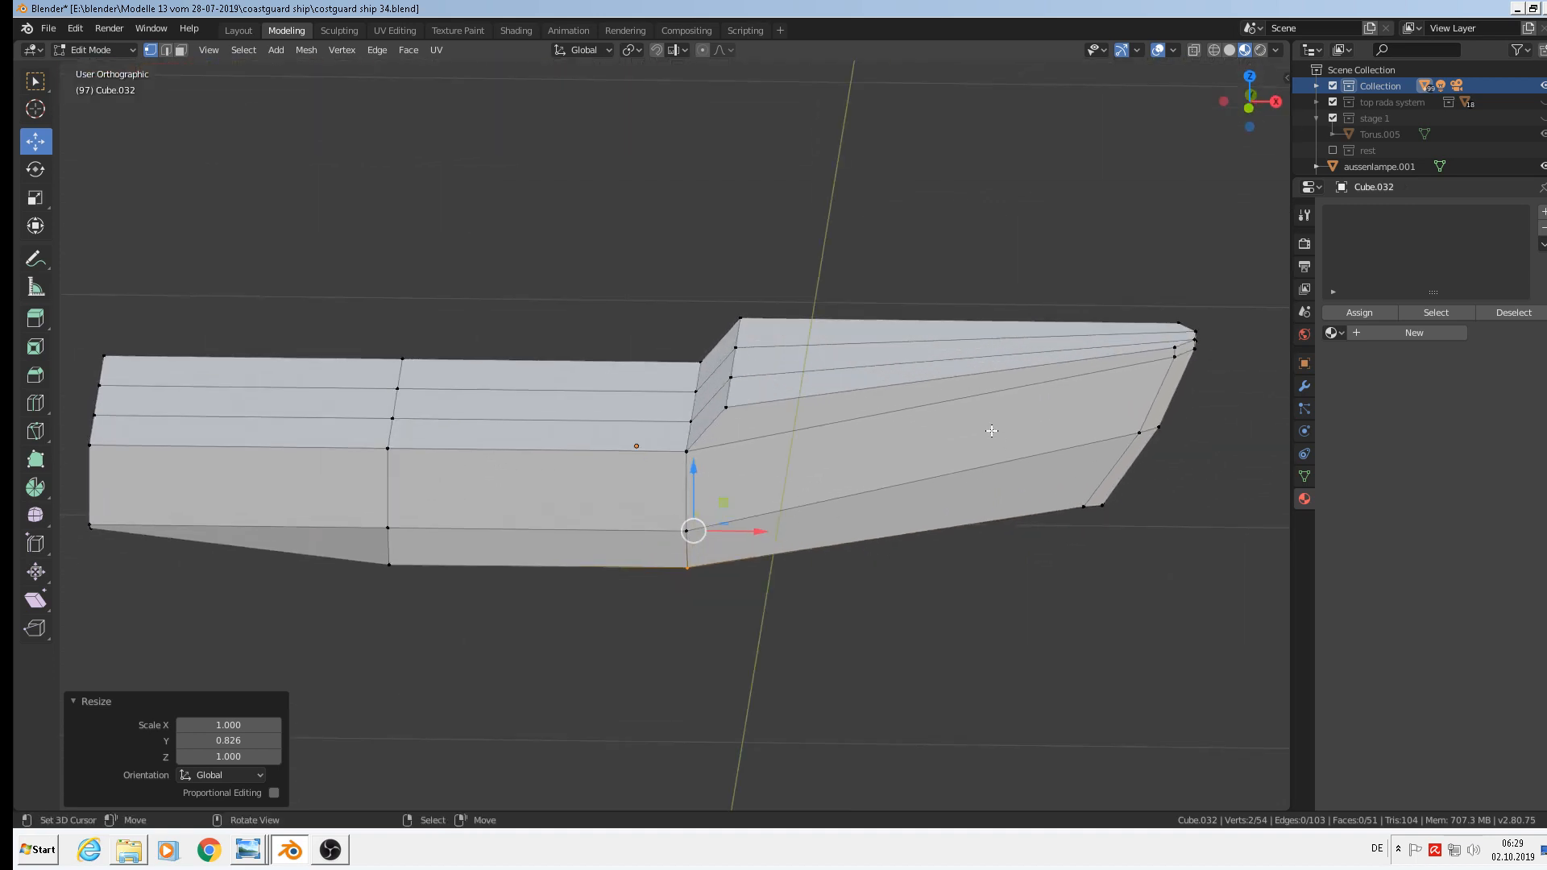
key("Tab")
scroll(803, 569, "down", 3)
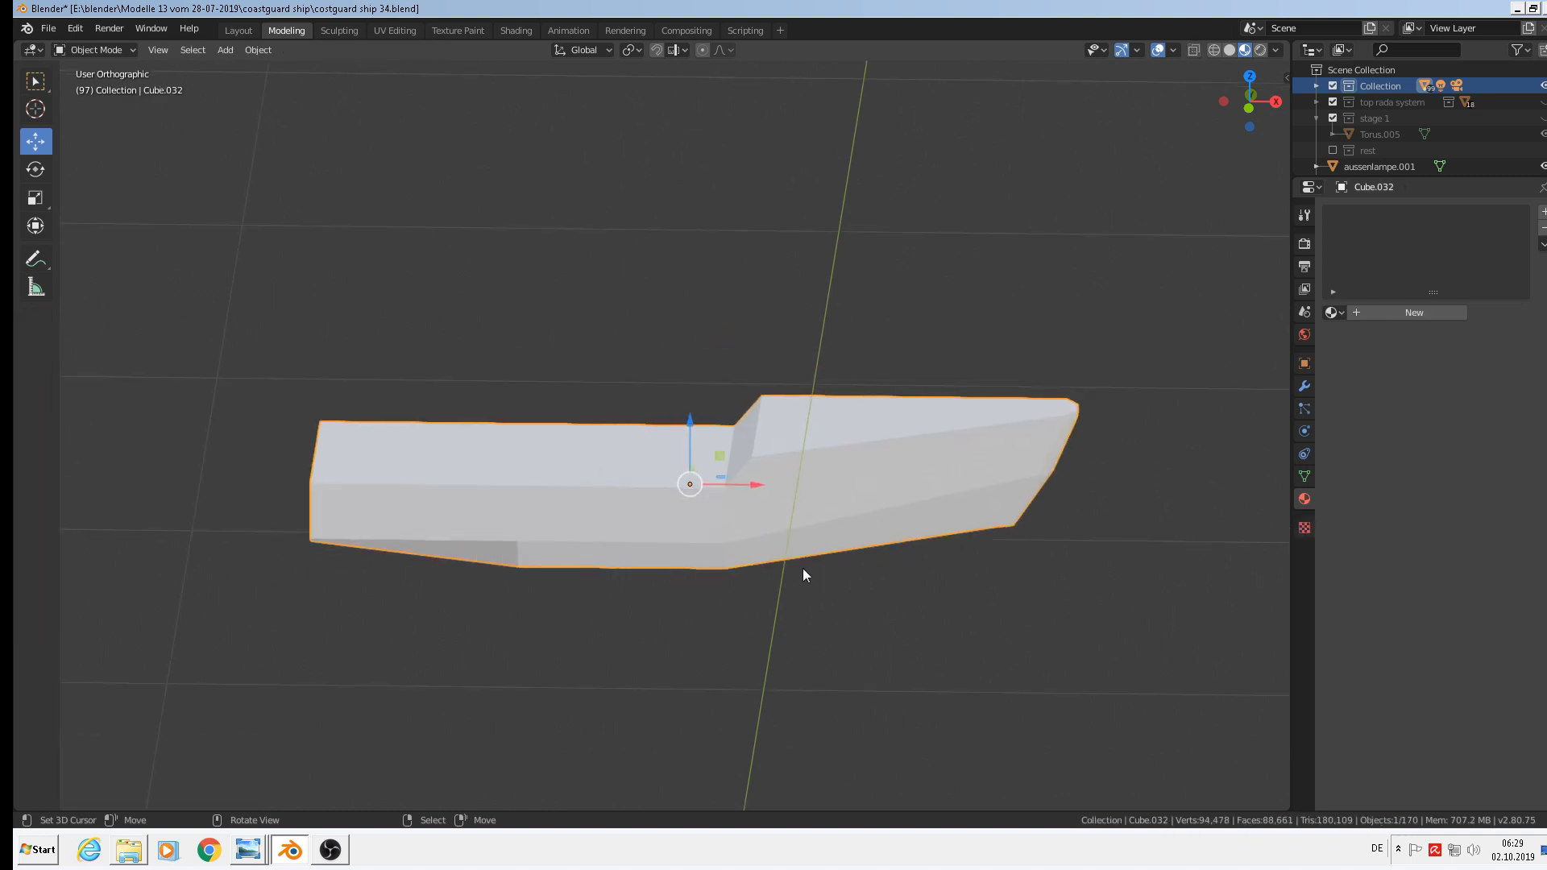
mouse_move(770, 477)
middle_mouse_down()
mouse_move(788, 436)
mouse_move(765, 473)
middle_mouse_up()
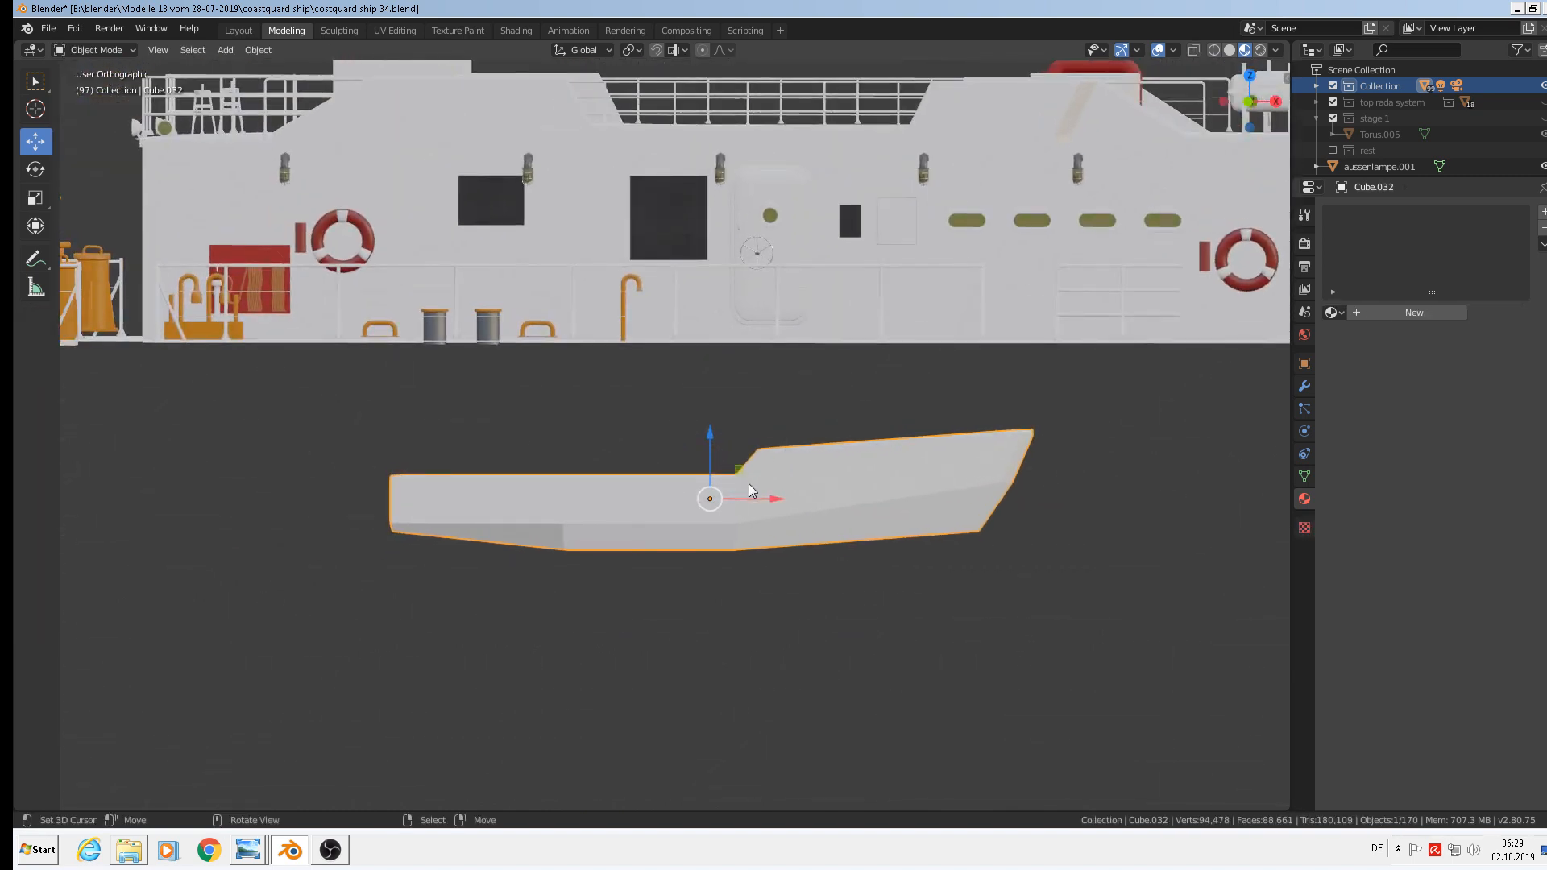
key("shift+d")
right_click(747, 483)
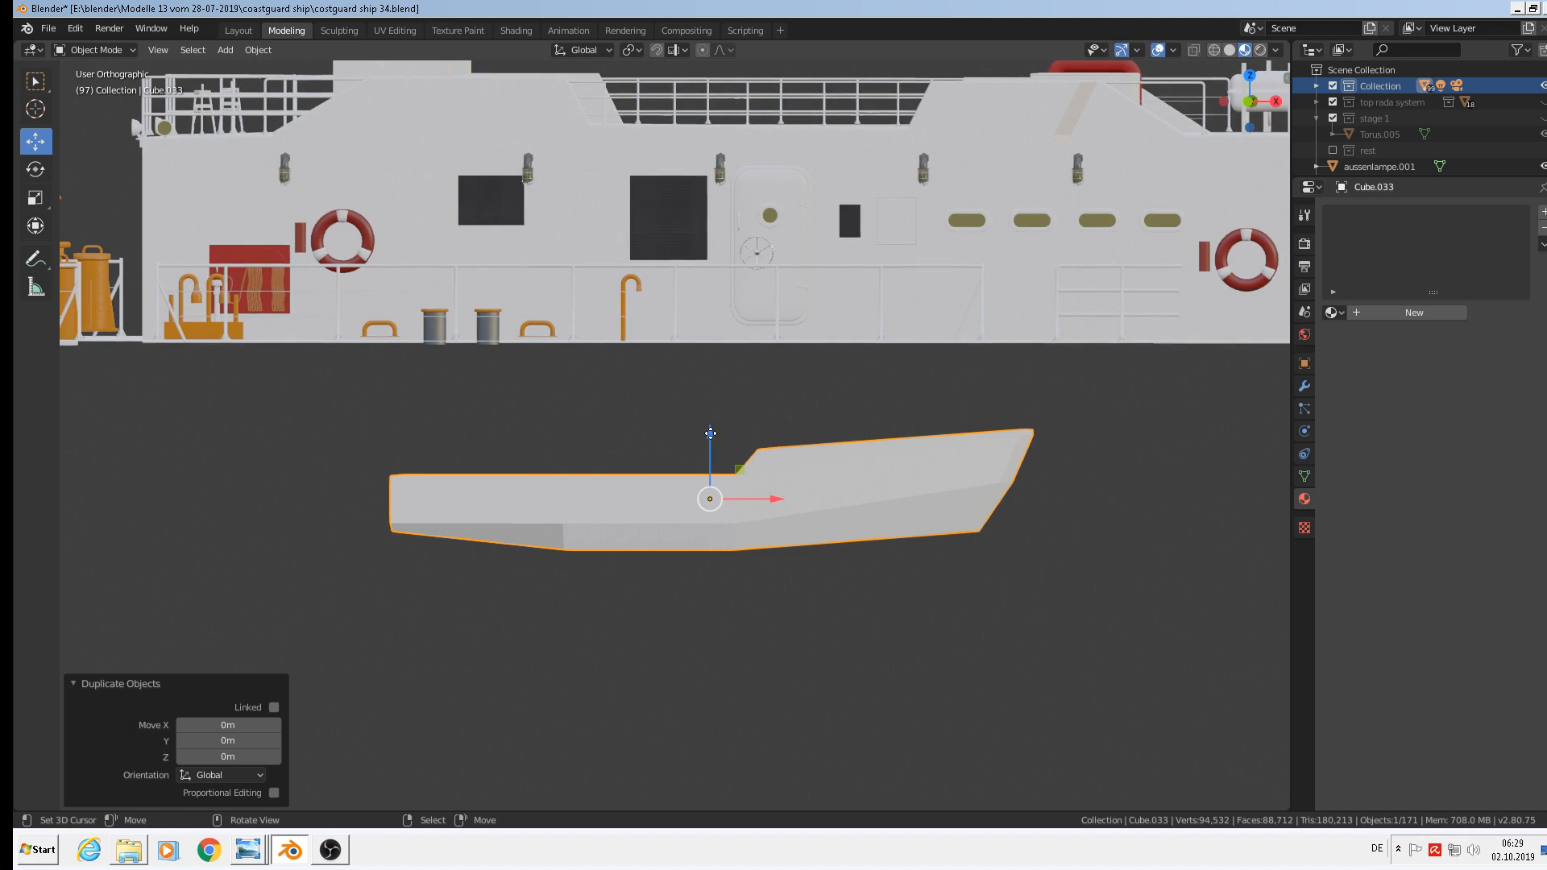
left_click_drag(711, 433, 724, 588)
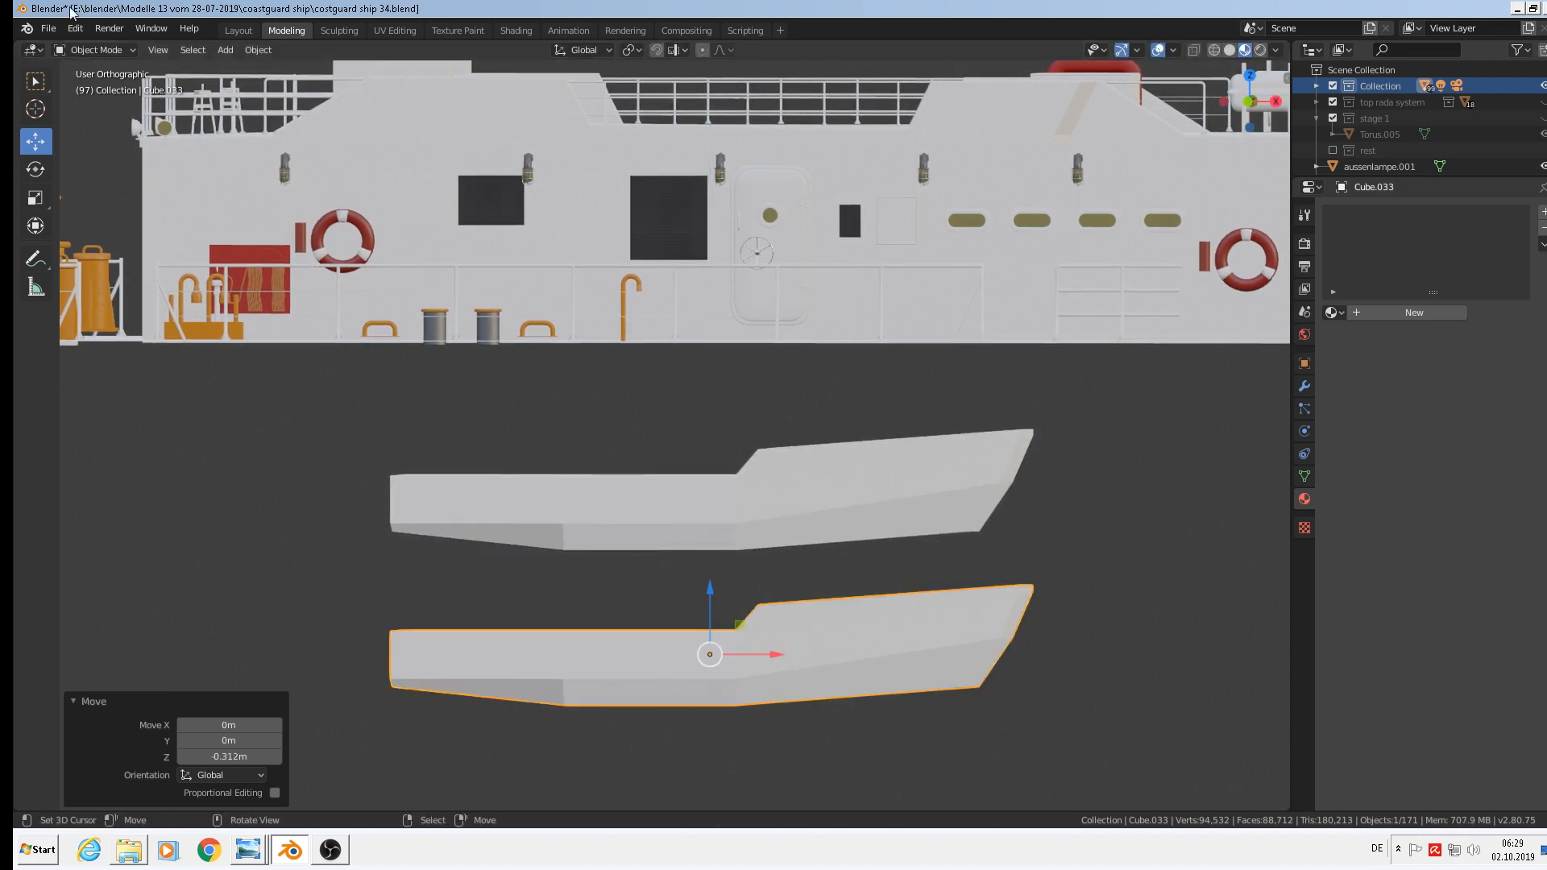
Save the project as a new file named costguard ship 35.blend.
left_click(54, 29)
left_click(78, 150)
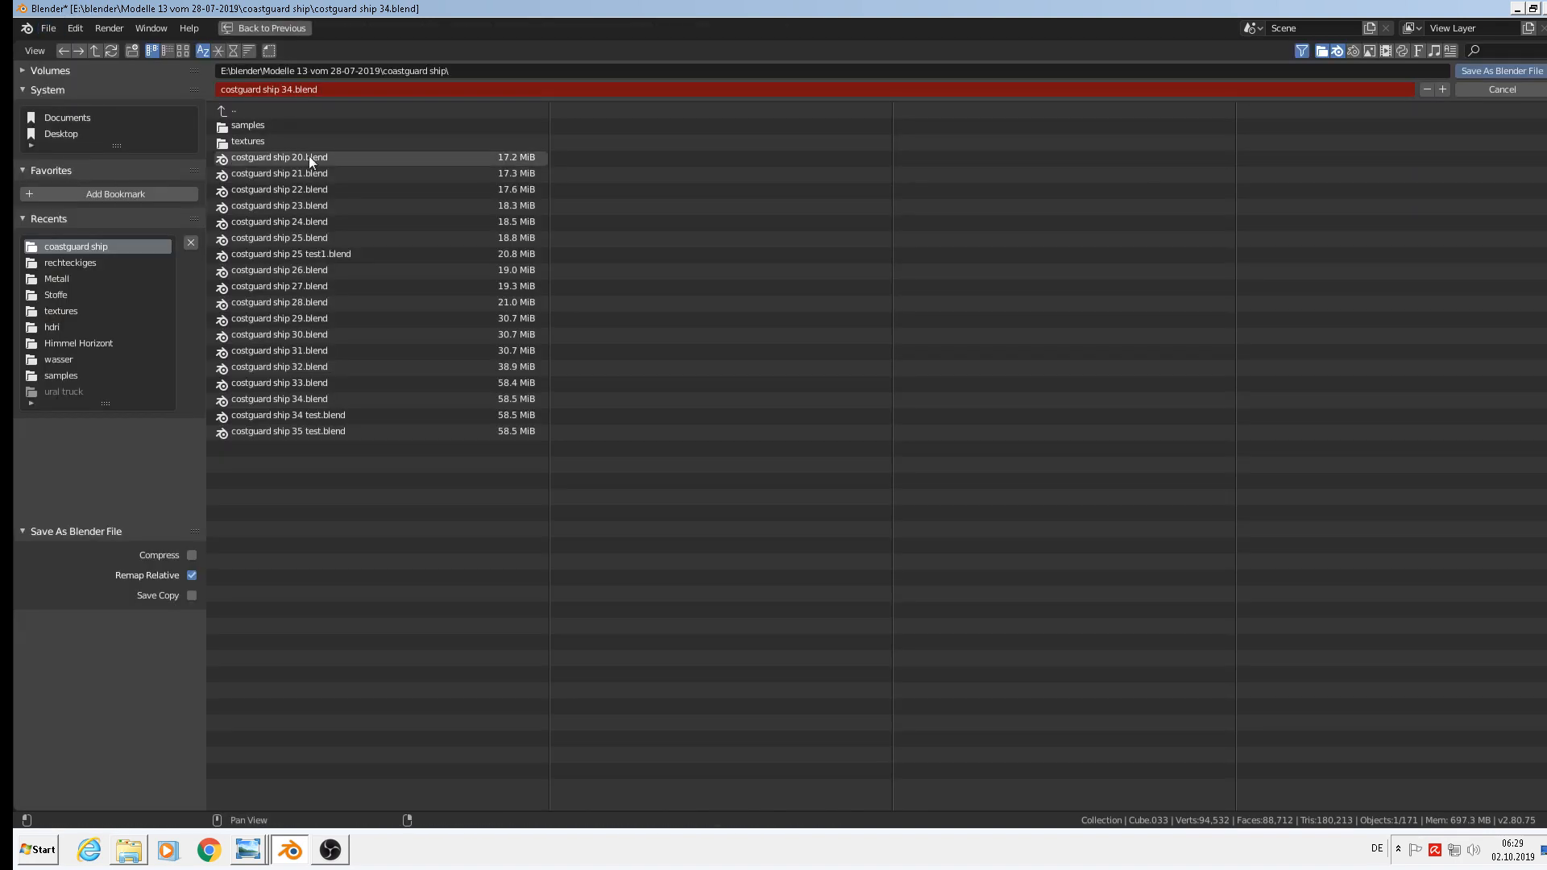
left_click(294, 90)
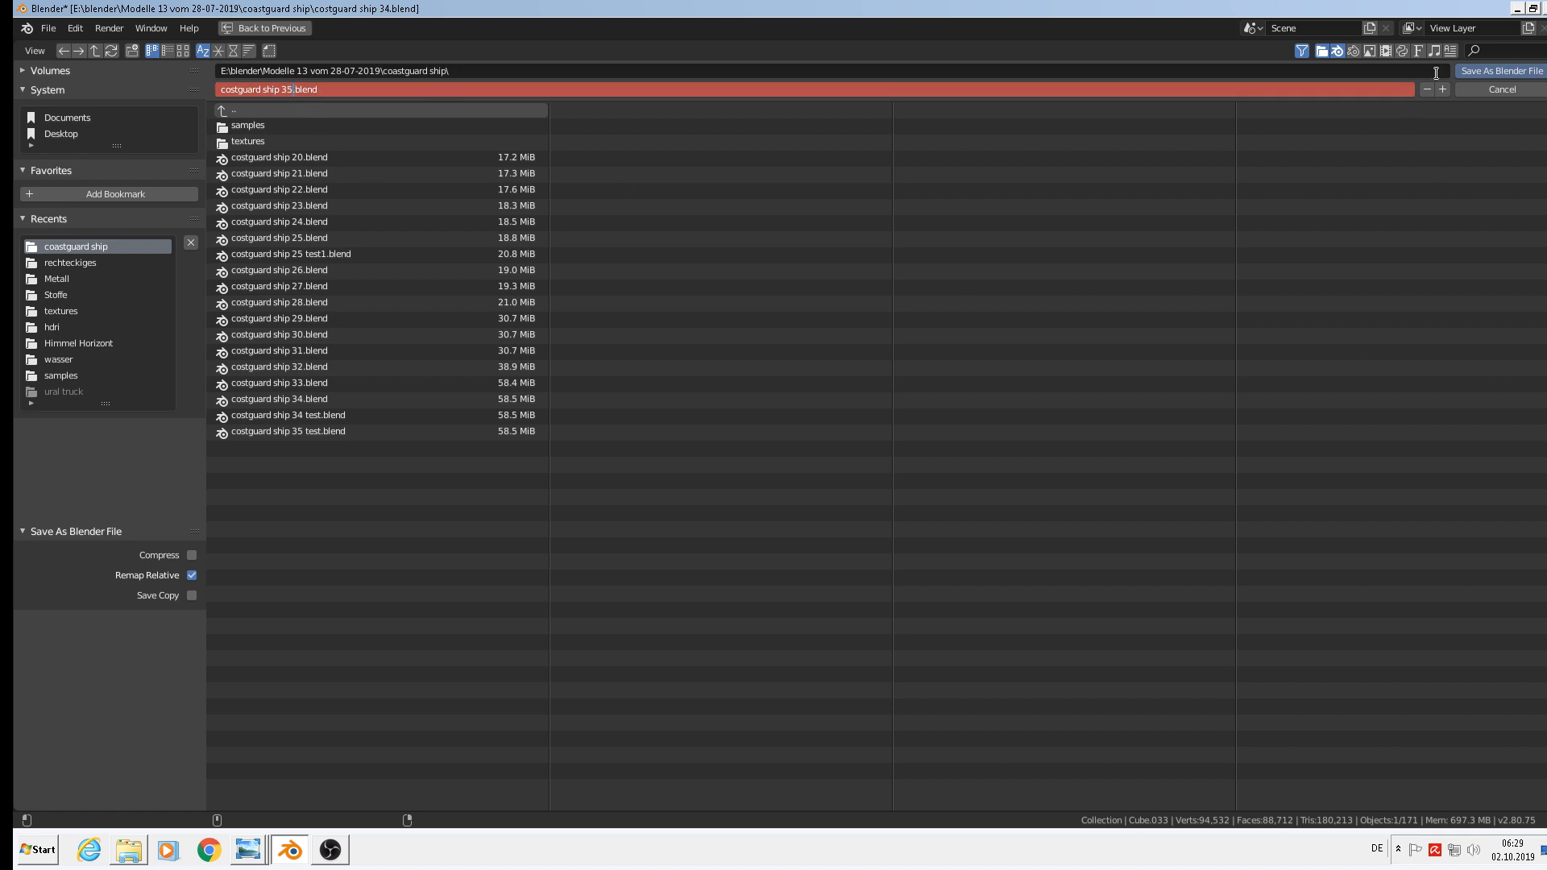
key("Return")
left_click(1481, 71)
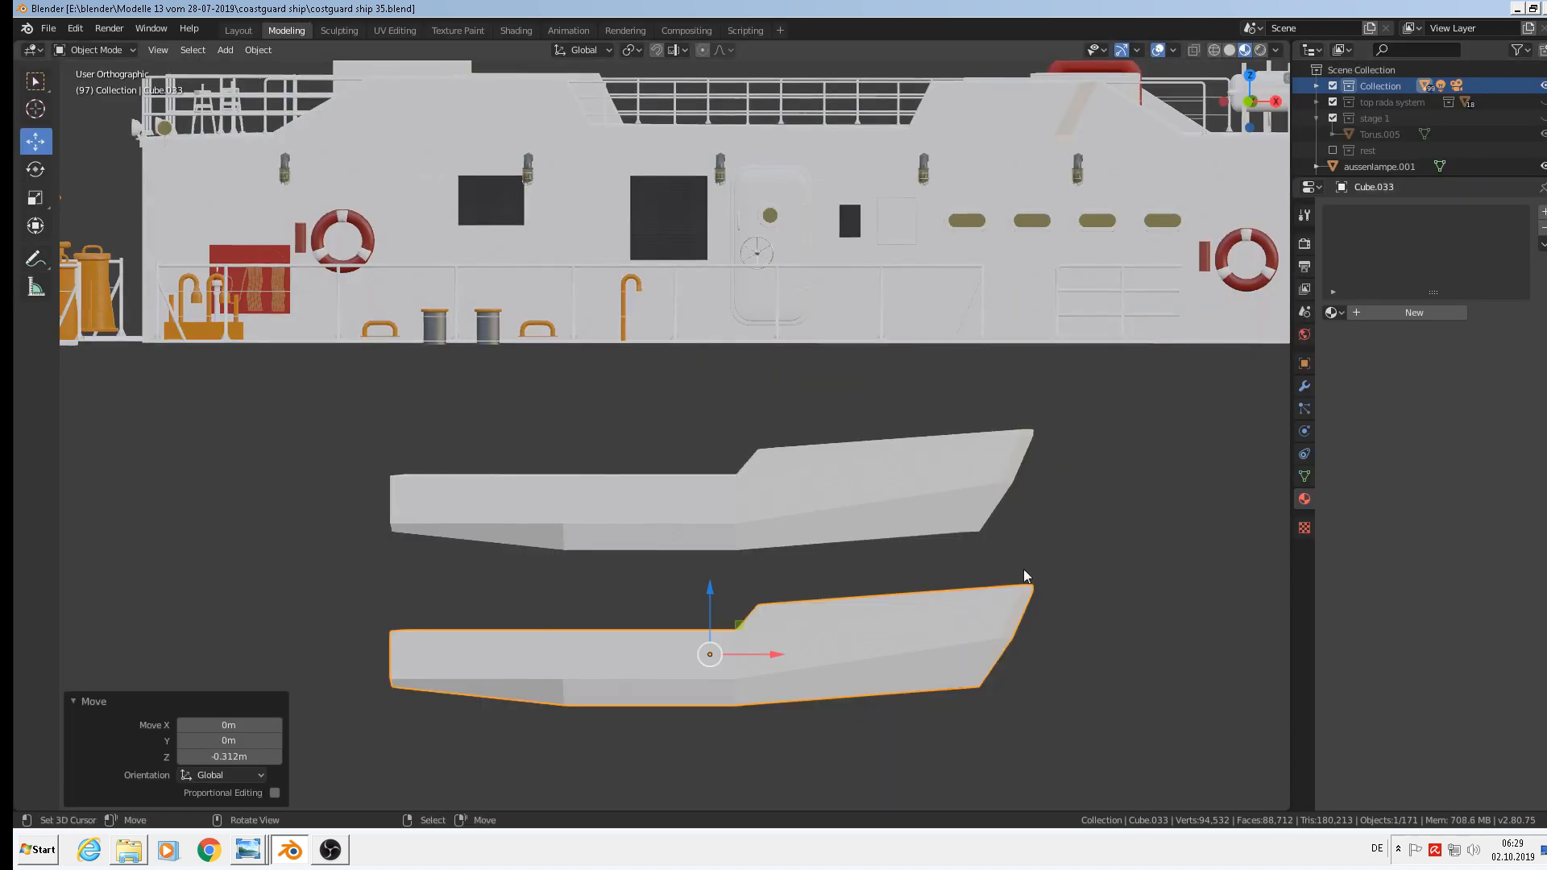
Add a Subdivision Surface modifier to the duplicated hull and set its viewport subdivisions to 2.
left_click(1305, 386)
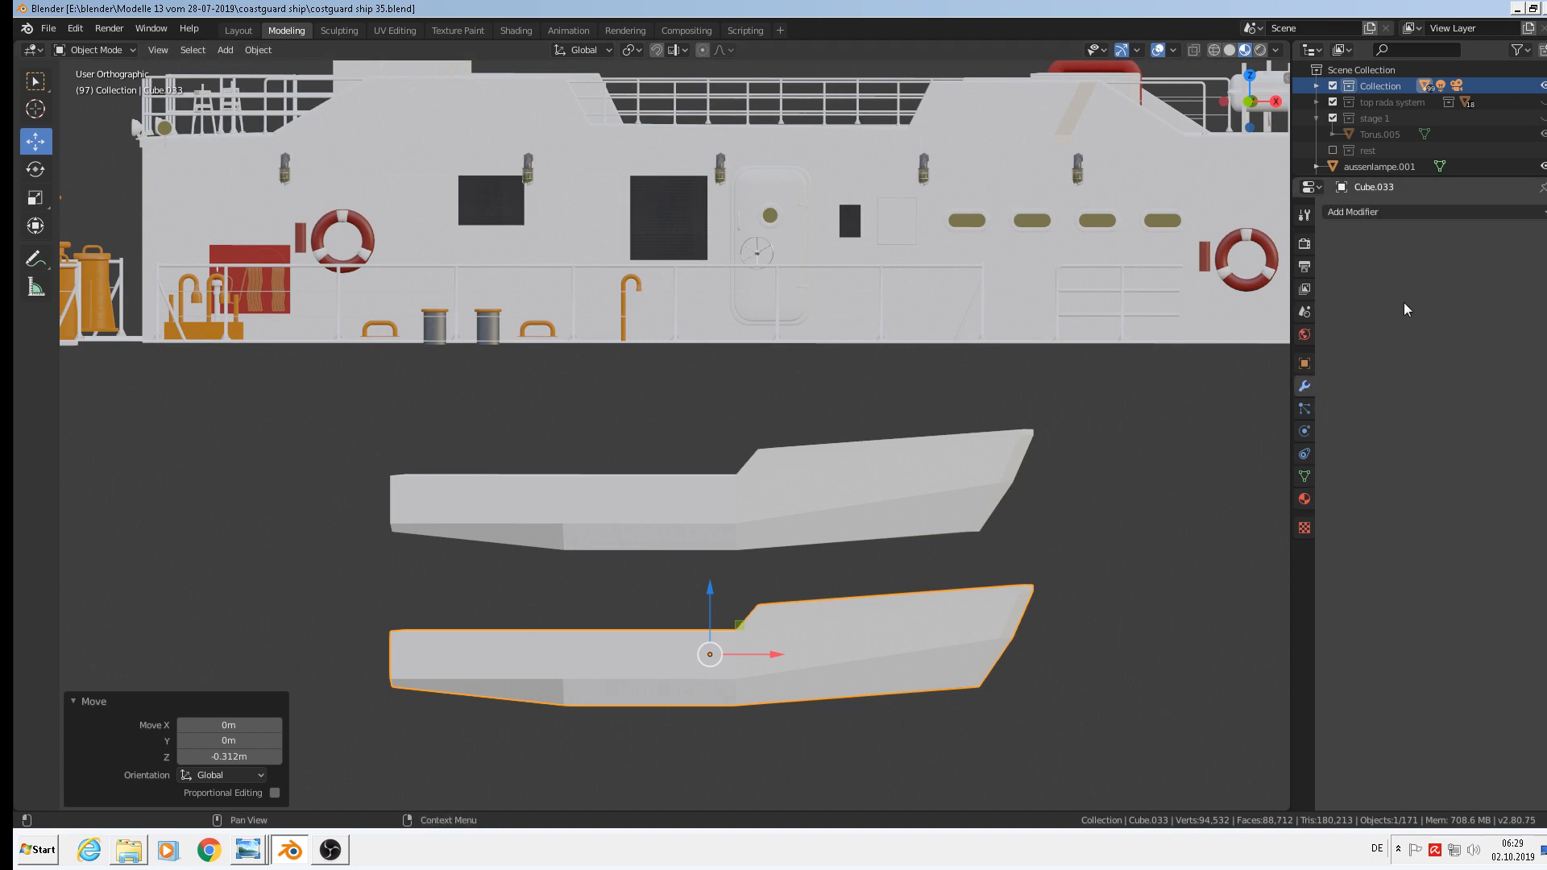
left_click(1368, 212)
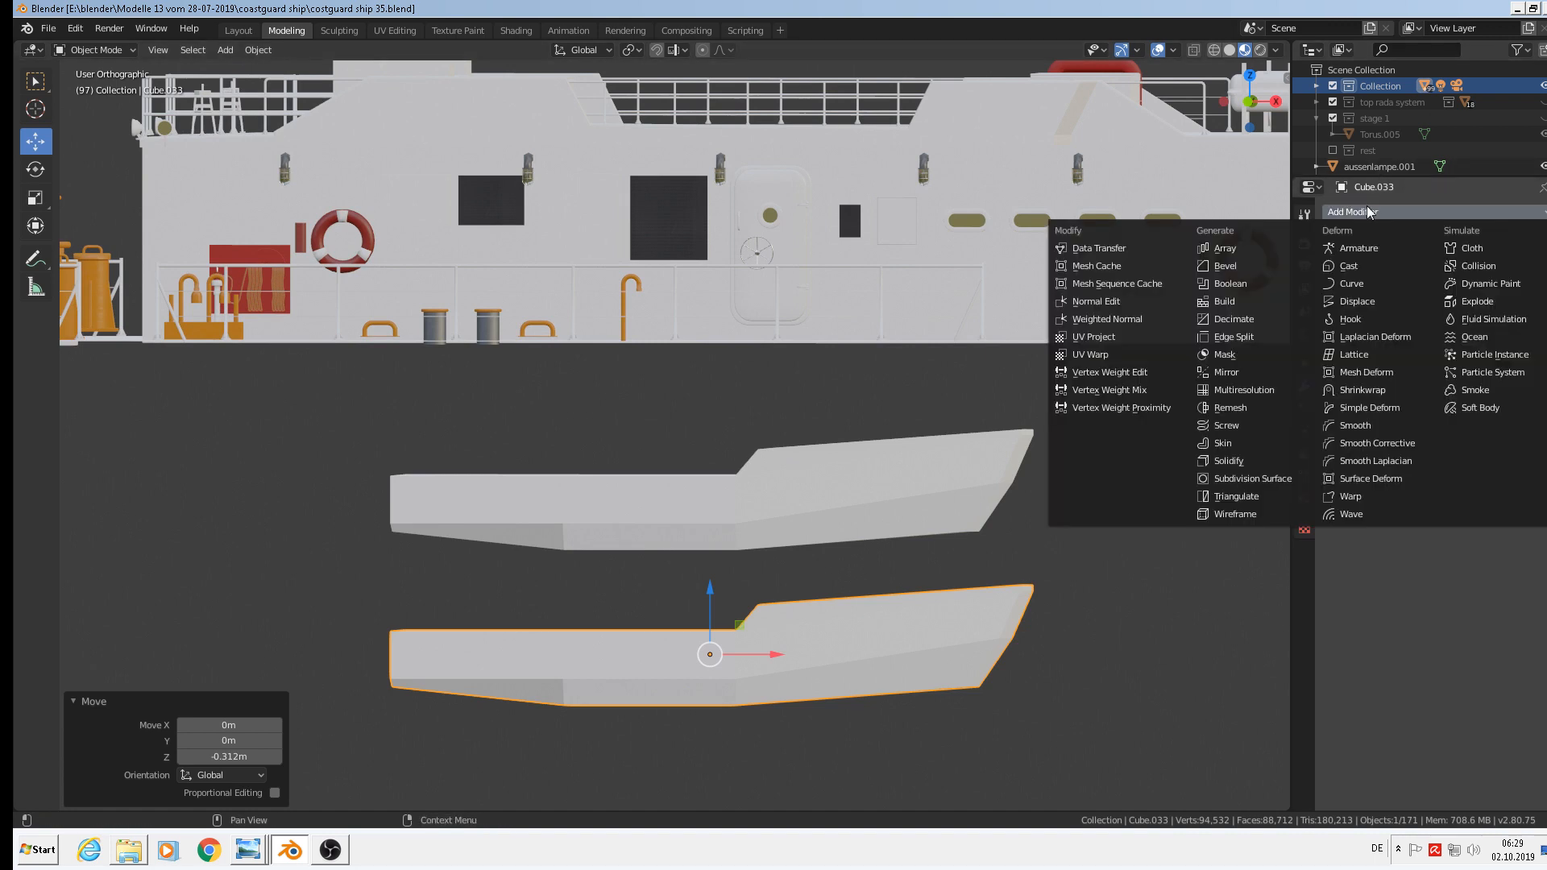
left_click(1283, 478)
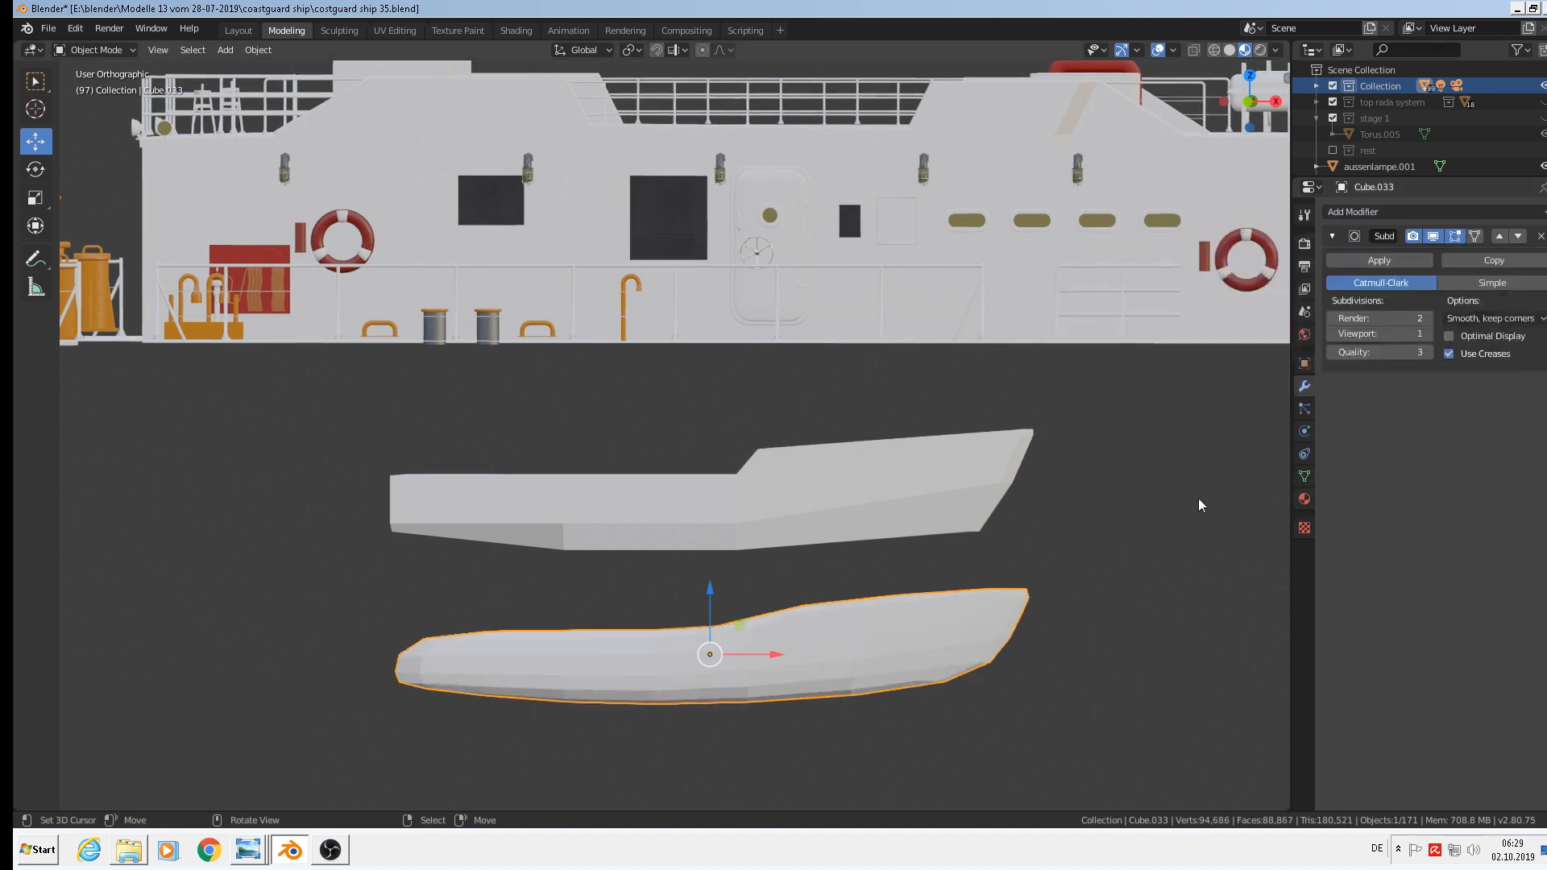
scroll(947, 671, "up", 2)
middle_click_drag(946, 671, 887, 680)
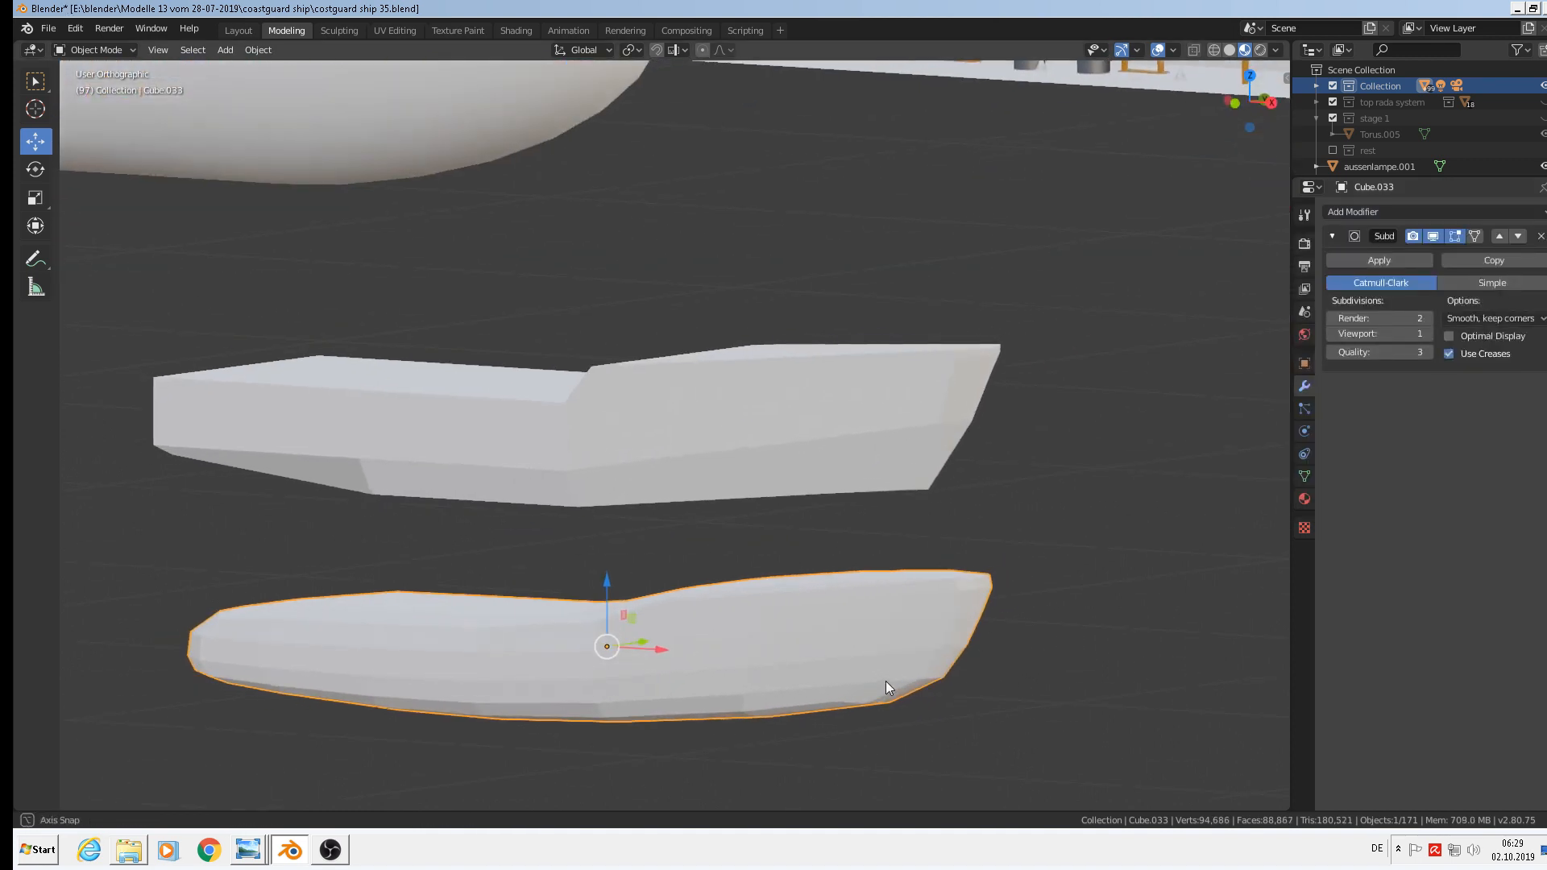
middle_click_drag(966, 711, 1043, 694)
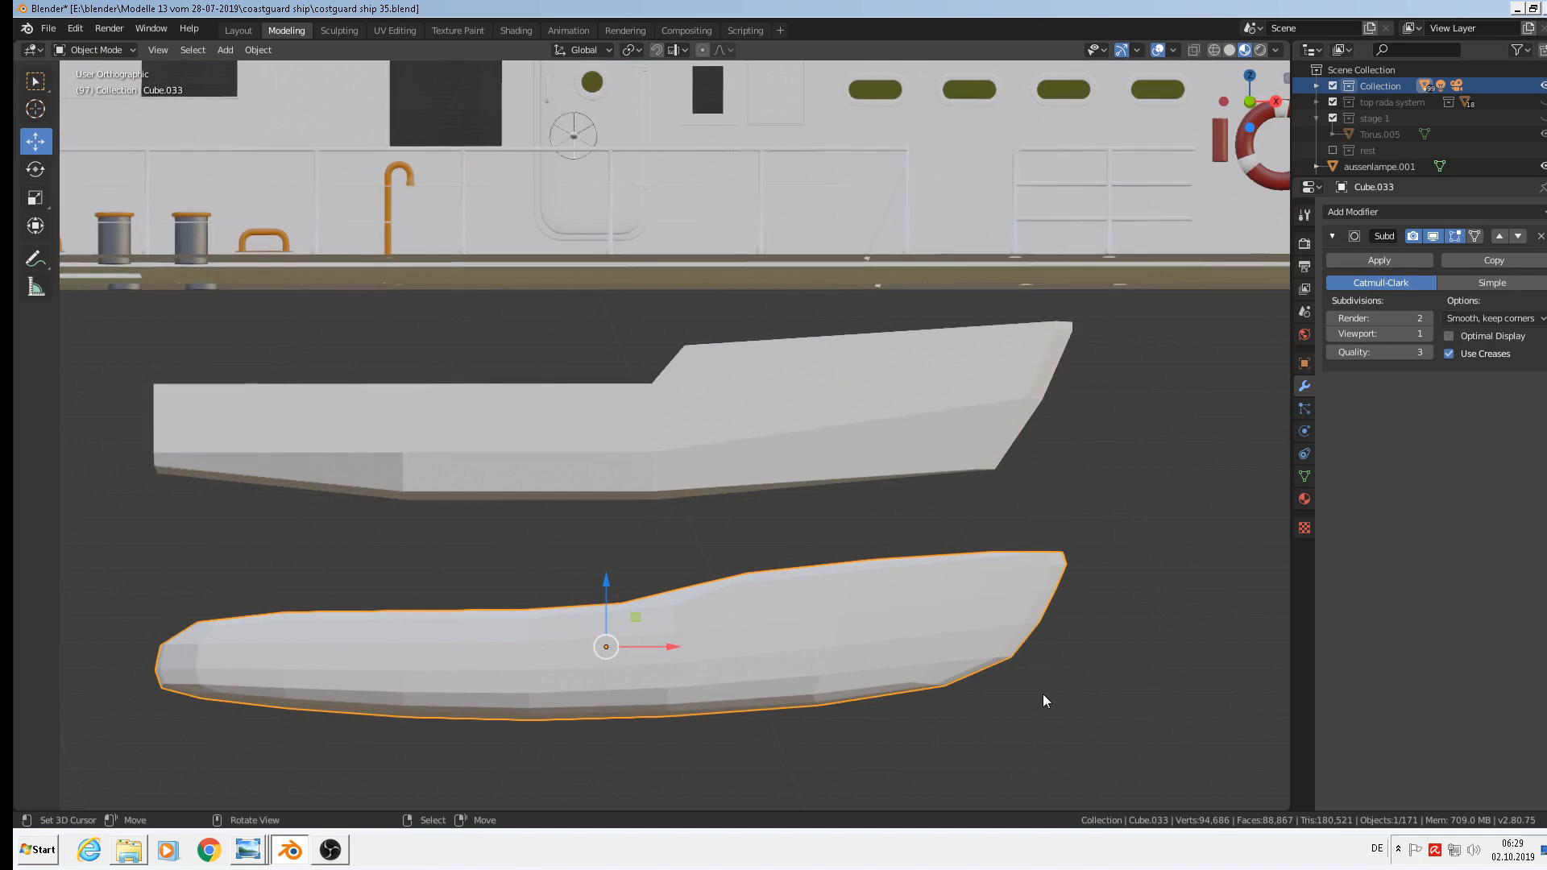
left_click(1430, 333)
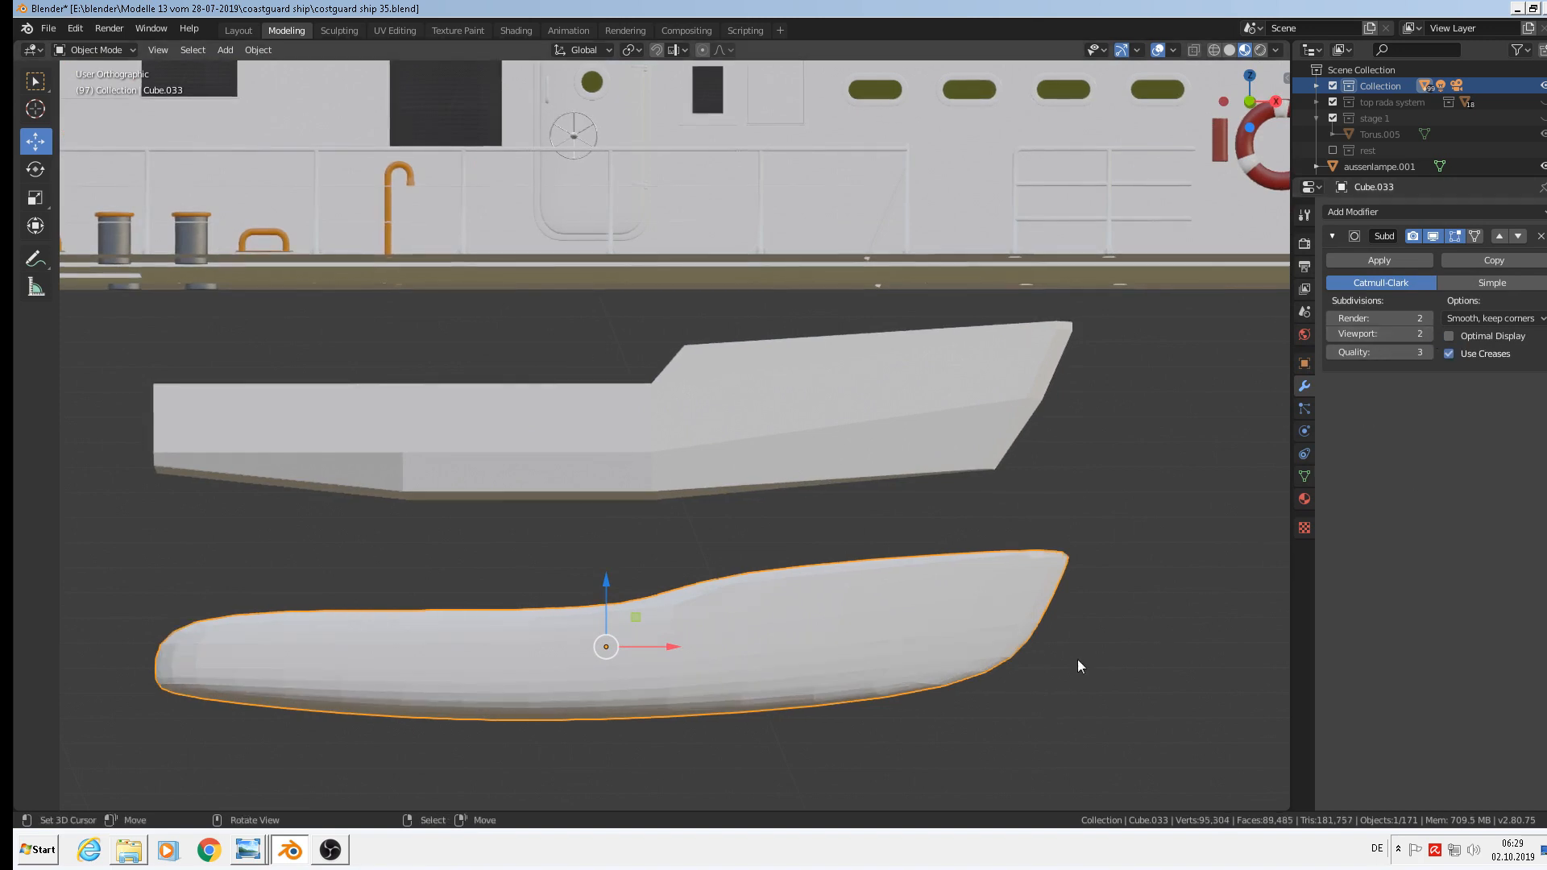
middle_click_drag(747, 625, 691, 640)
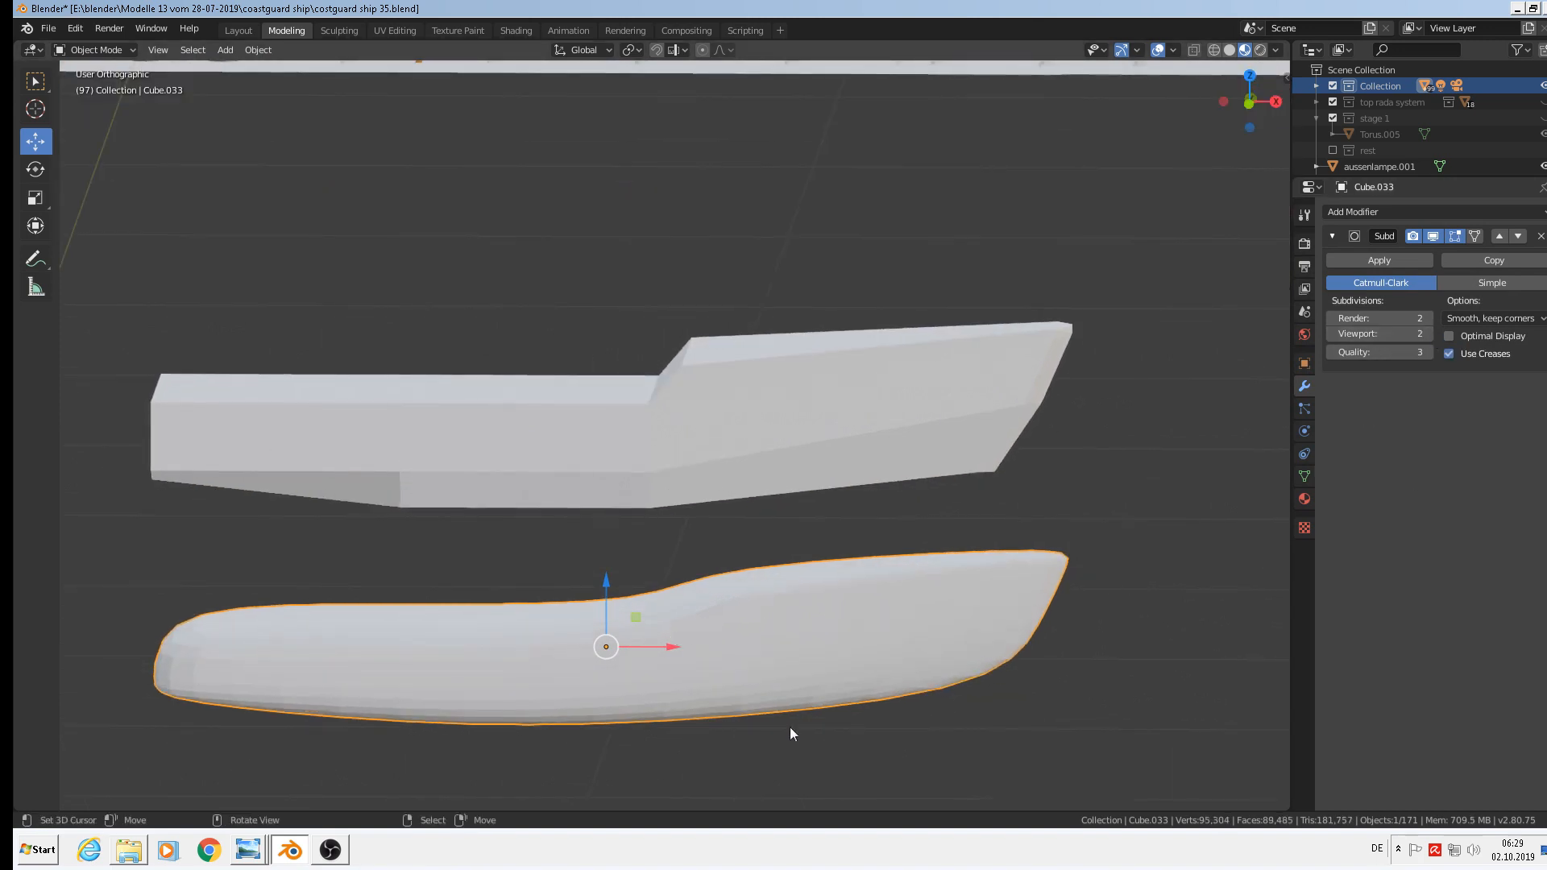
Move the subdivided hull -0.878 m along Y and apply smooth shading to it.
middle_click_drag(866, 618, 764, 386)
key("g")
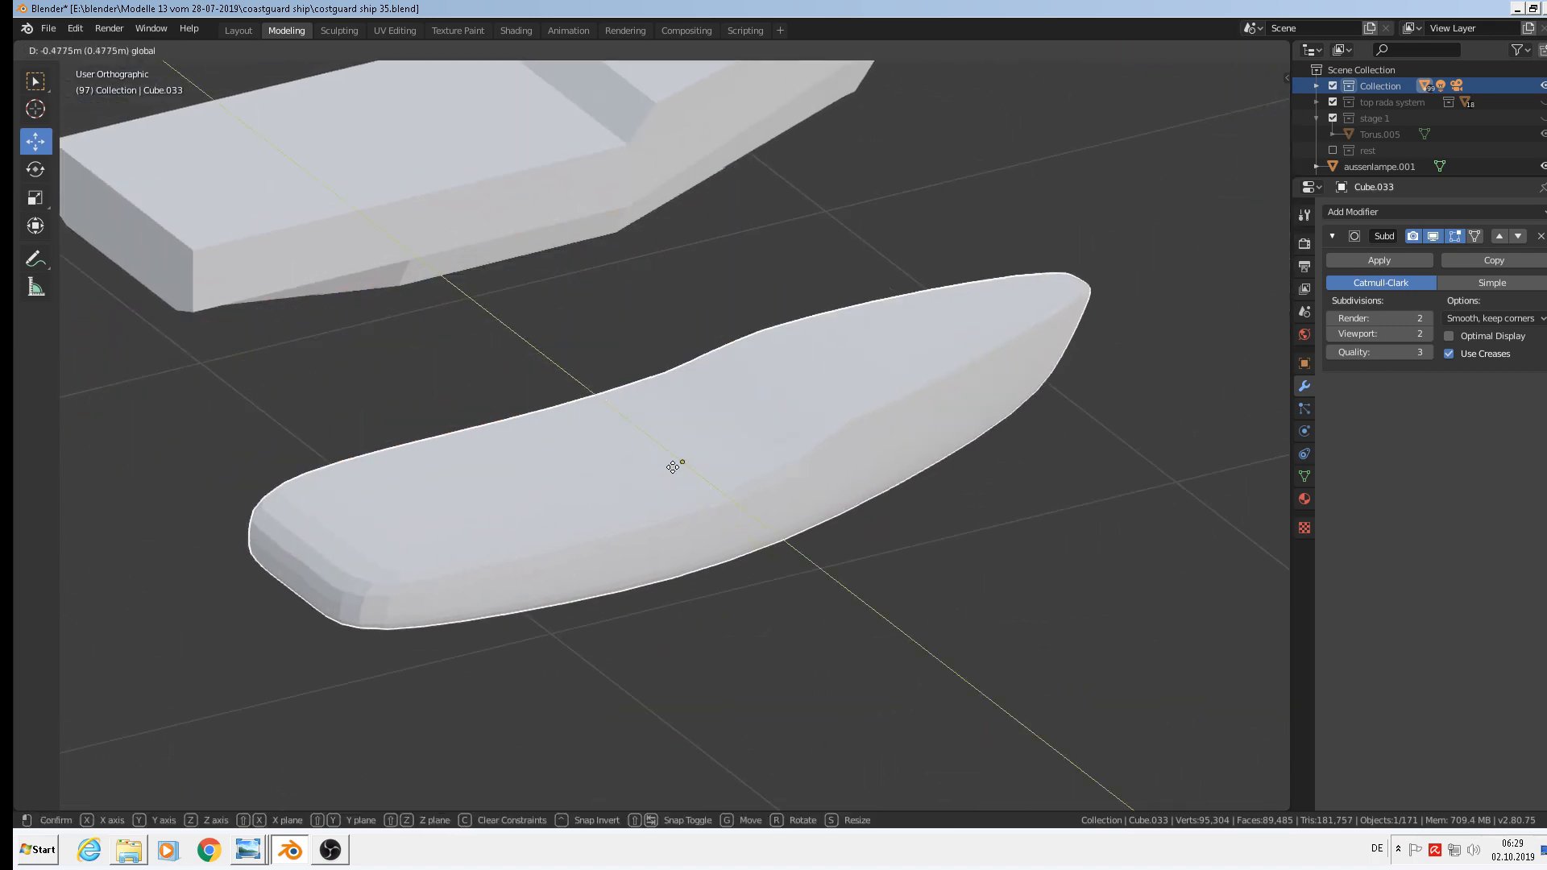
left_click(853, 622)
middle_click_drag(820, 504, 747, 447)
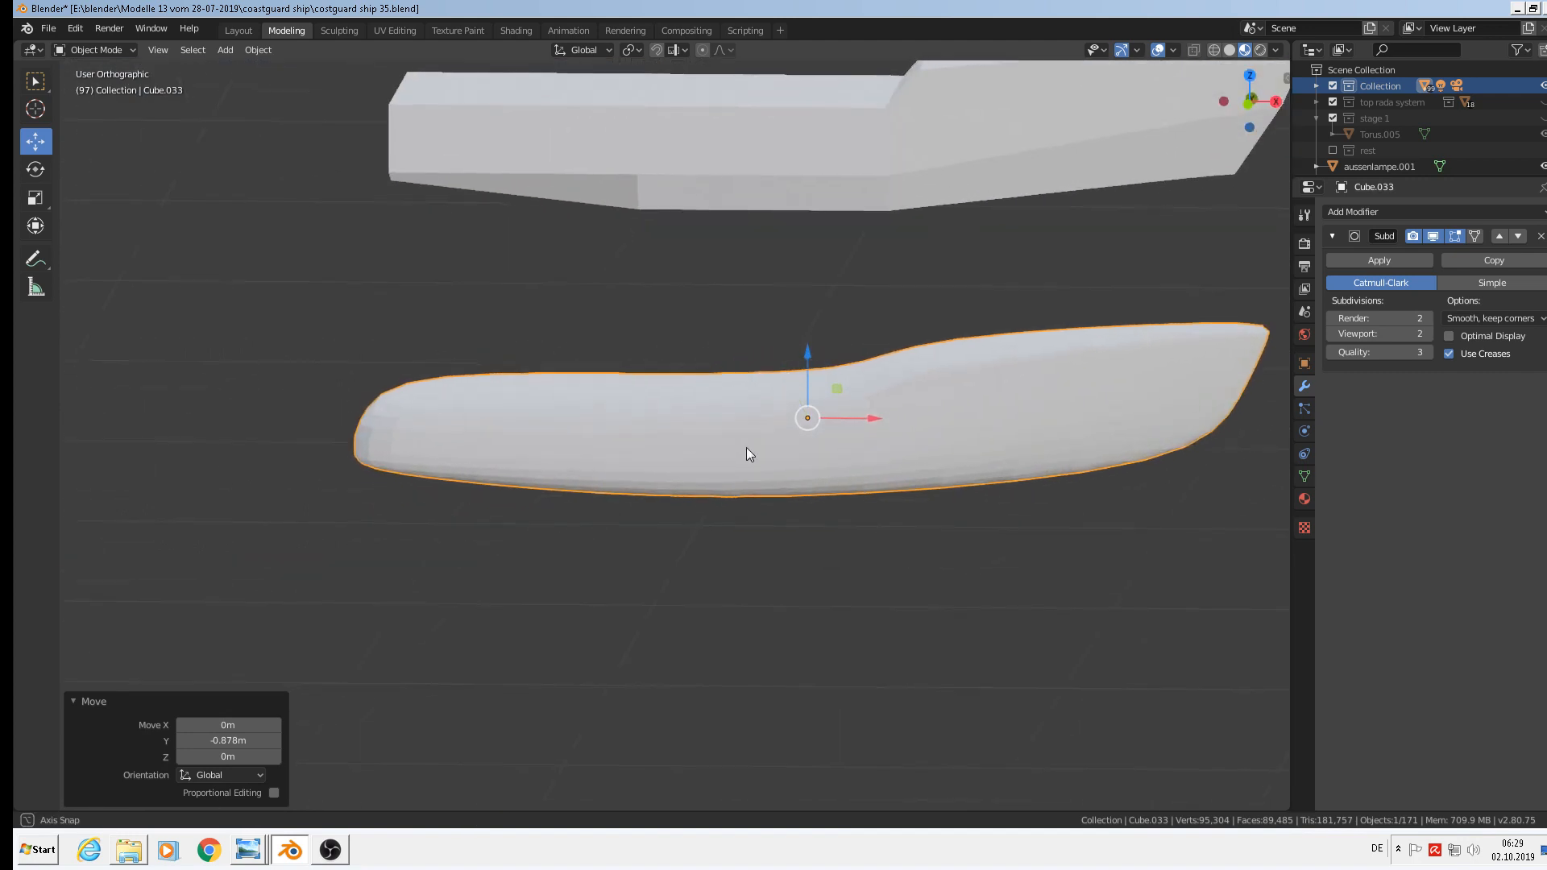
left_click(258, 50)
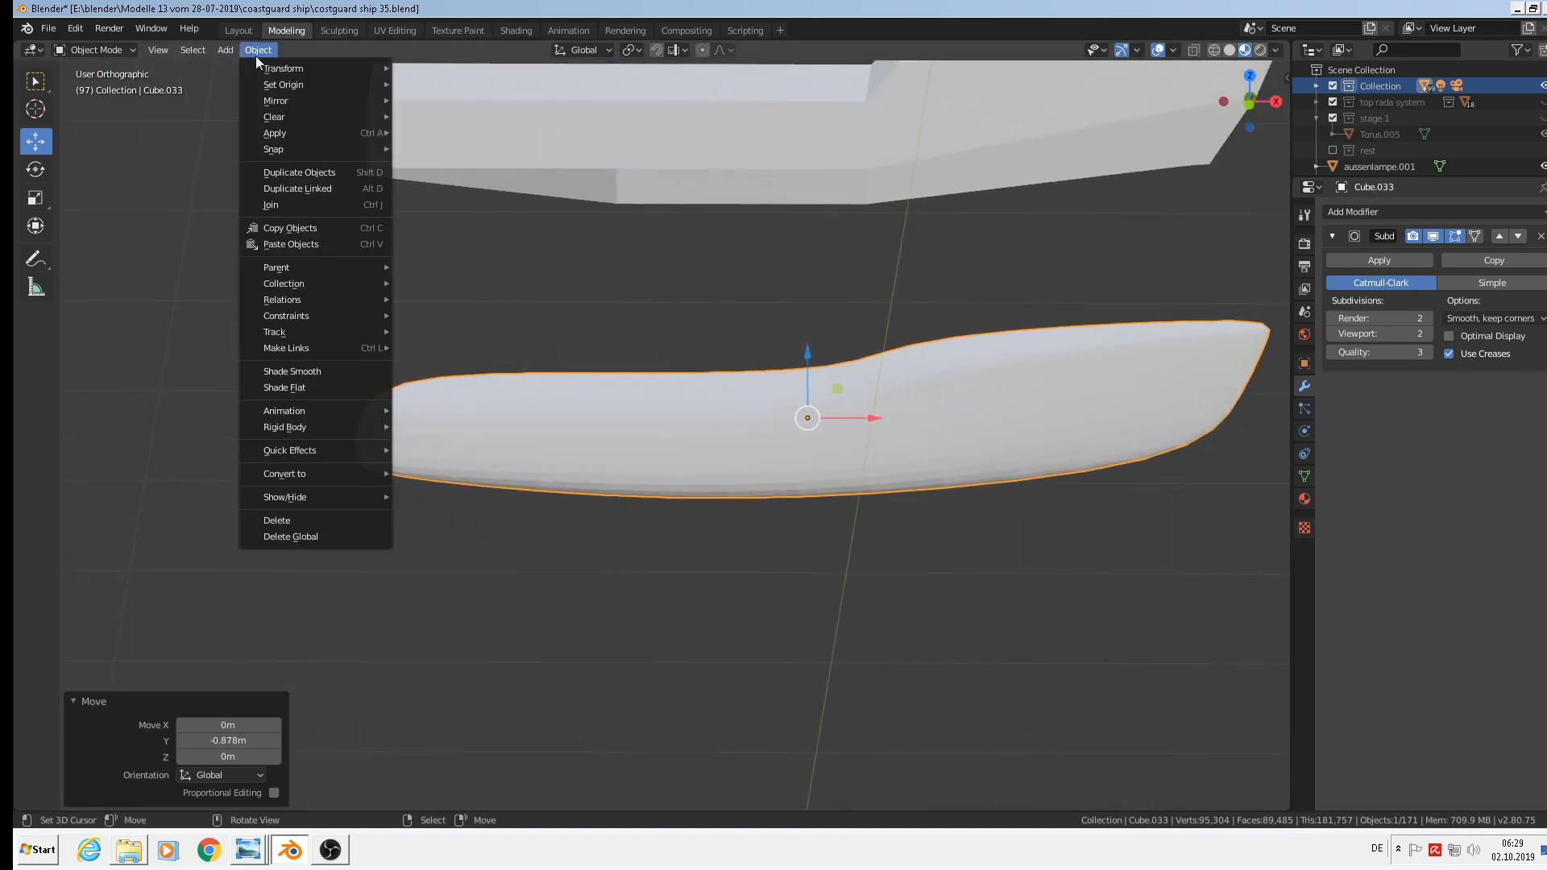
left_click(308, 371)
scroll(853, 516, "down", 4)
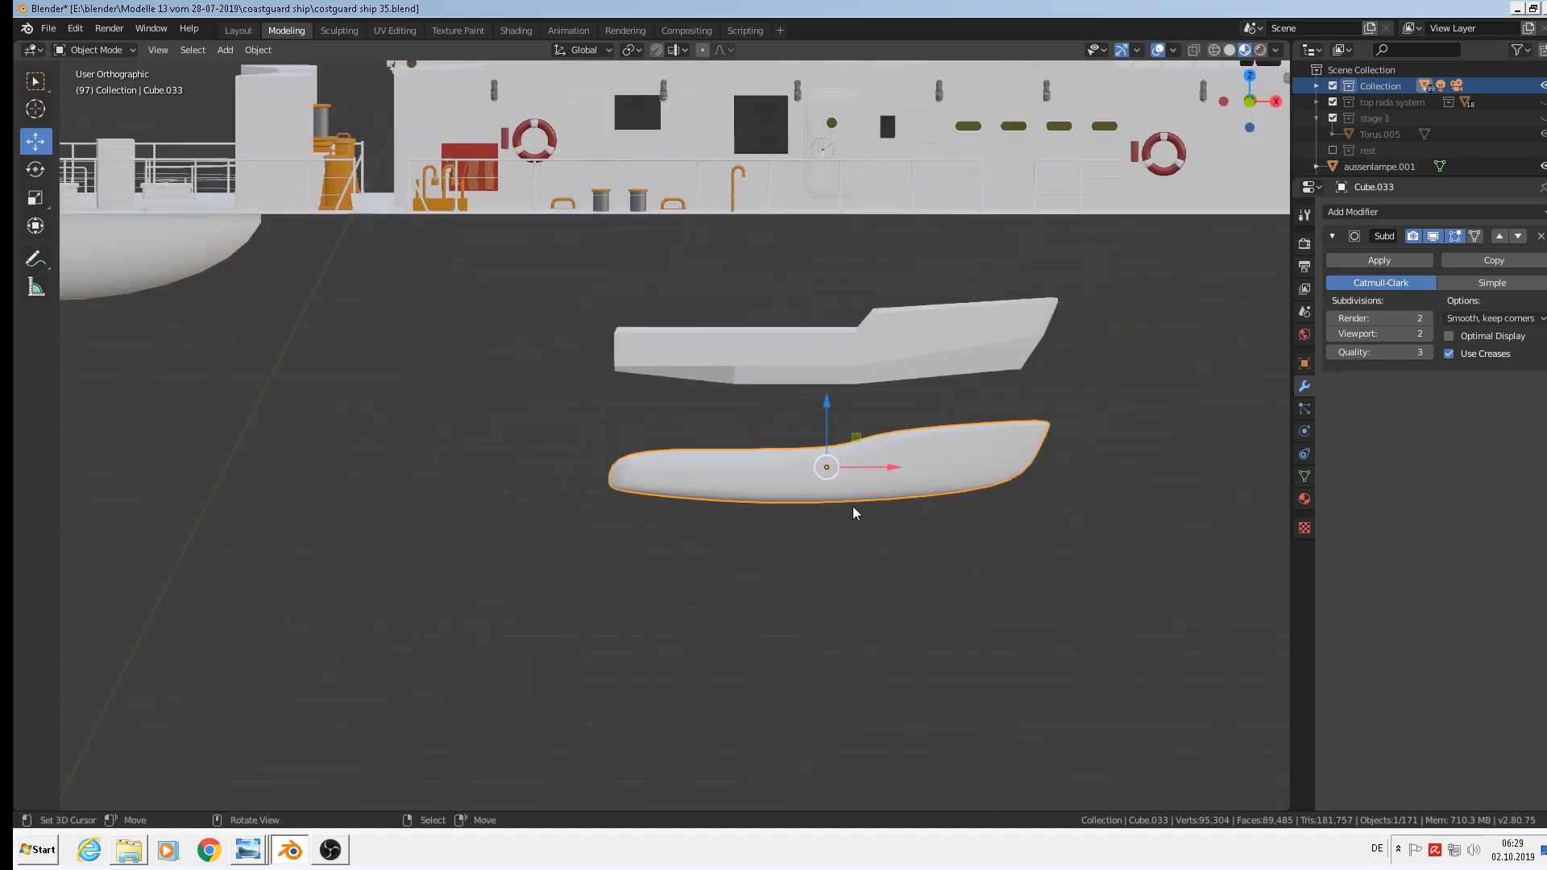
Add a loop cut across the subdivided hull's stern section and slide it to about 0.94, close to the stern edge.
middle_click_drag(870, 537, 844, 719, "shift")
scroll(844, 622, "down", 3)
scroll(844, 624, "down", 1)
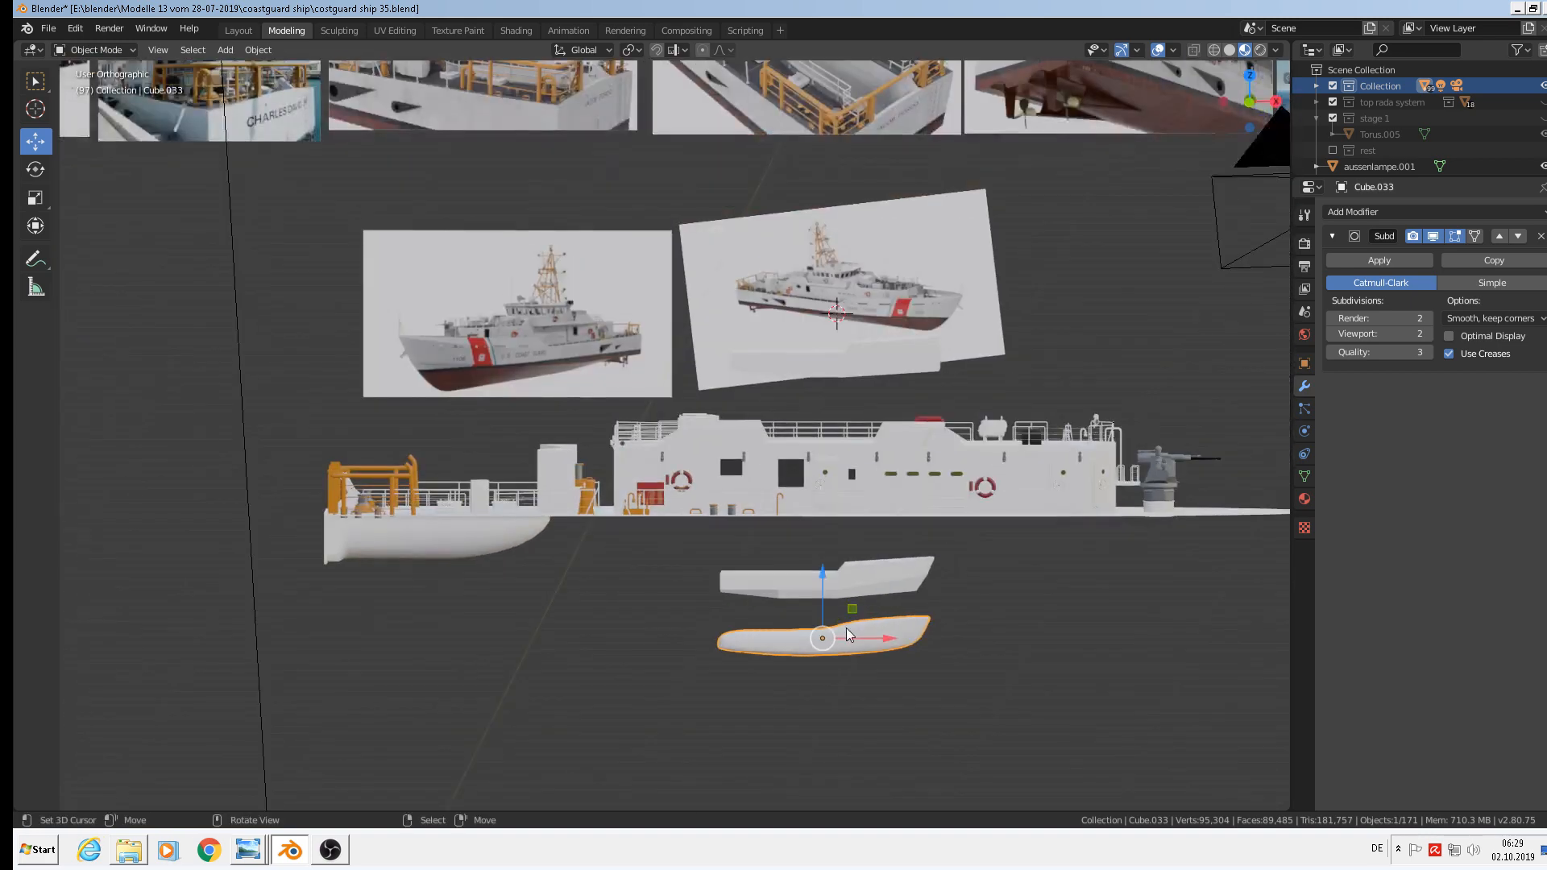
scroll(814, 319, "up", 3)
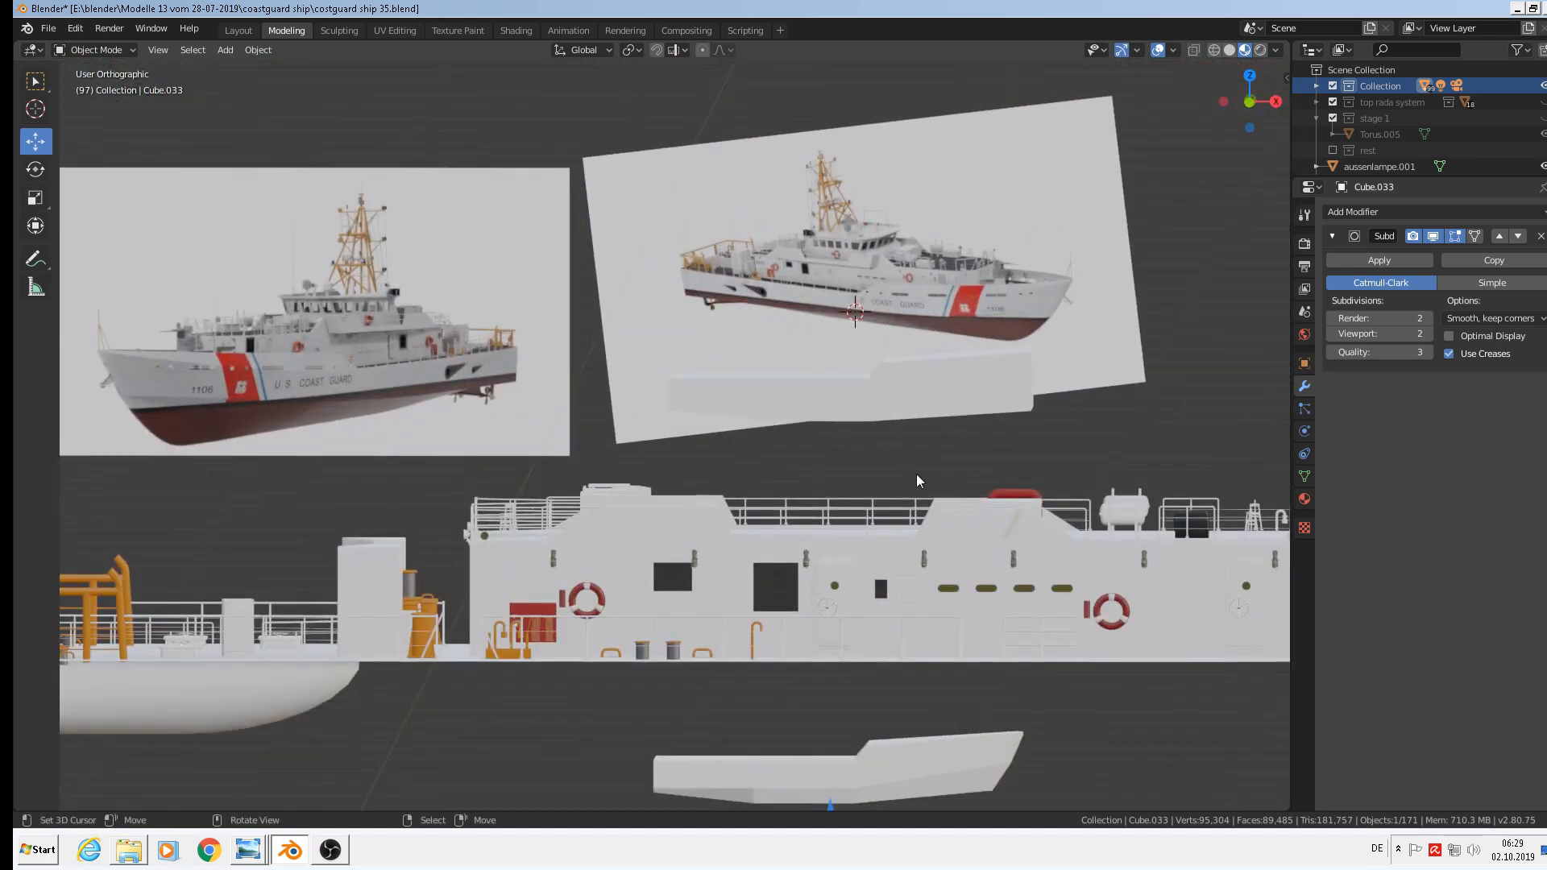
middle_click_drag(885, 436, 841, 288, "shift")
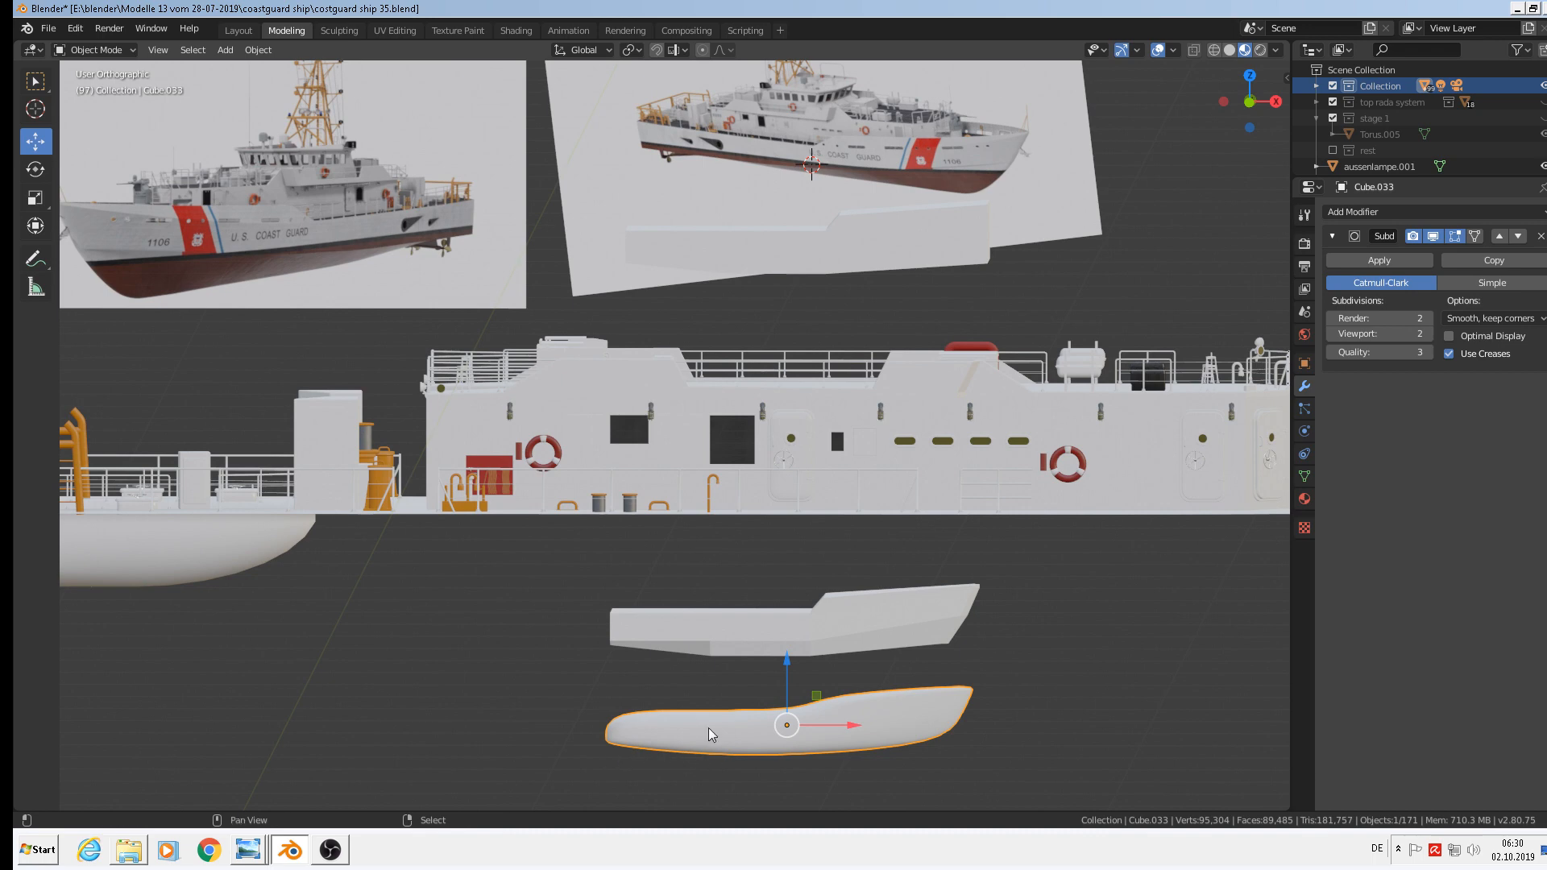
middle_click_drag(725, 719, 728, 649, "shift")
scroll(728, 649, "up", 3)
key("Tab")
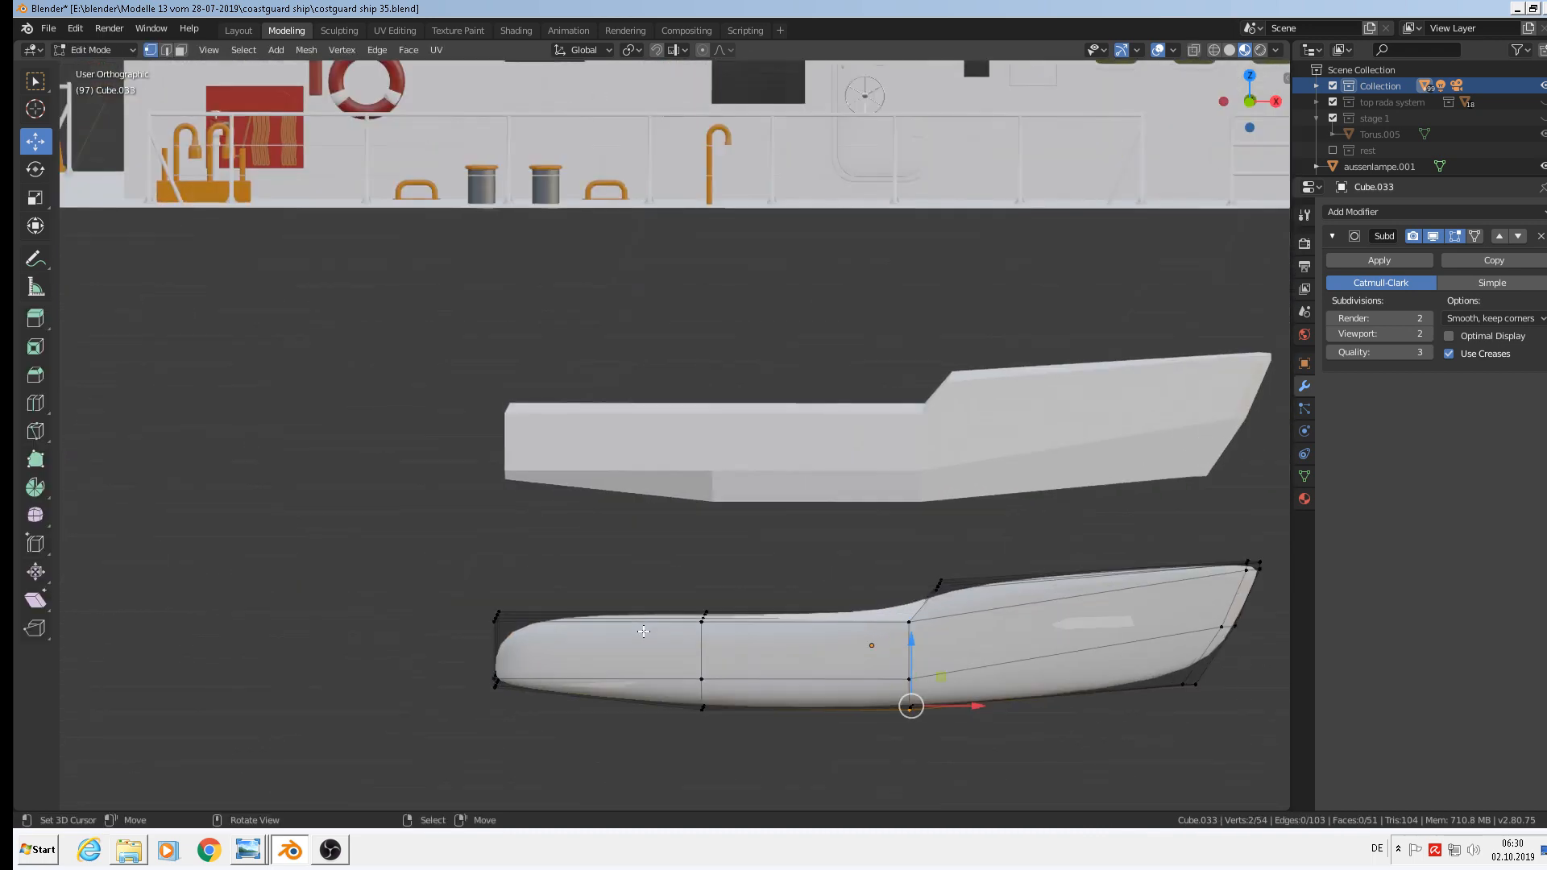
scroll(640, 621, "up", 1)
scroll(641, 621, "up", 1)
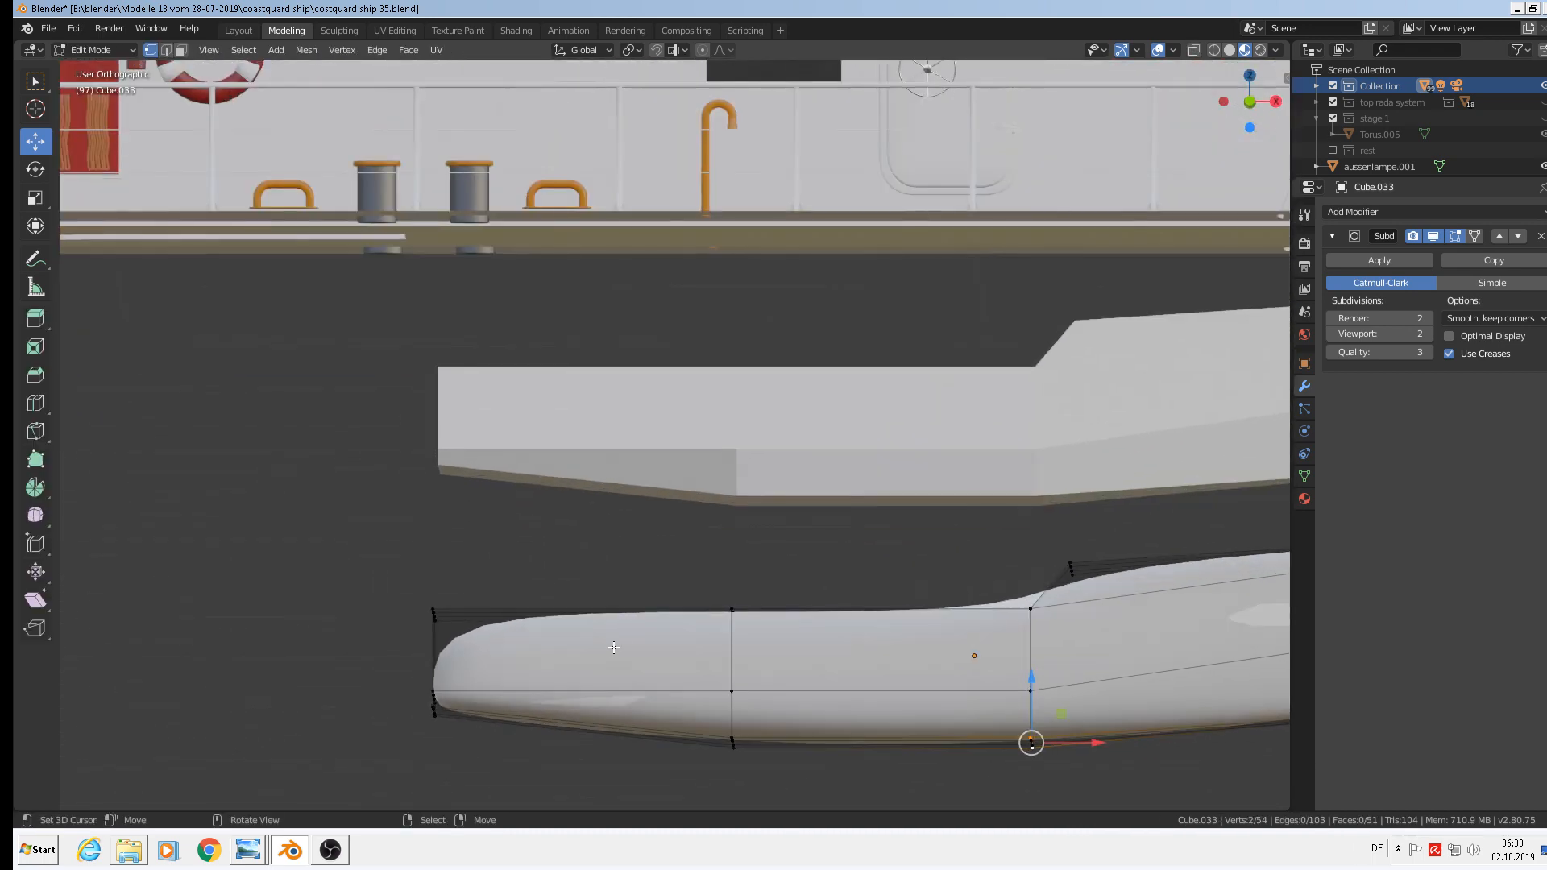
key("ctrl+r")
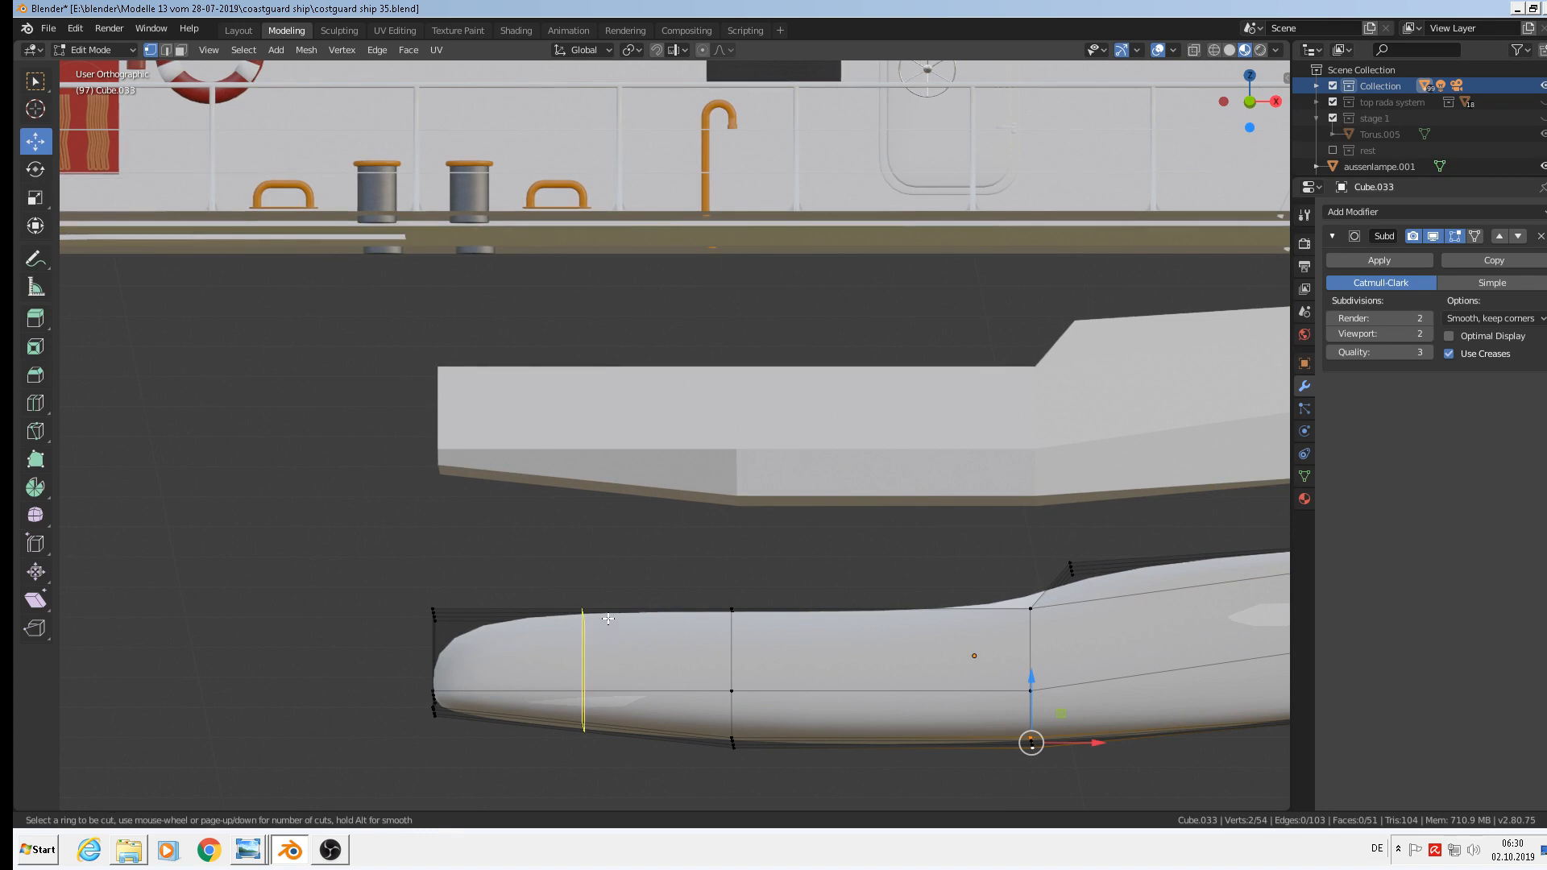
left_click(606, 627)
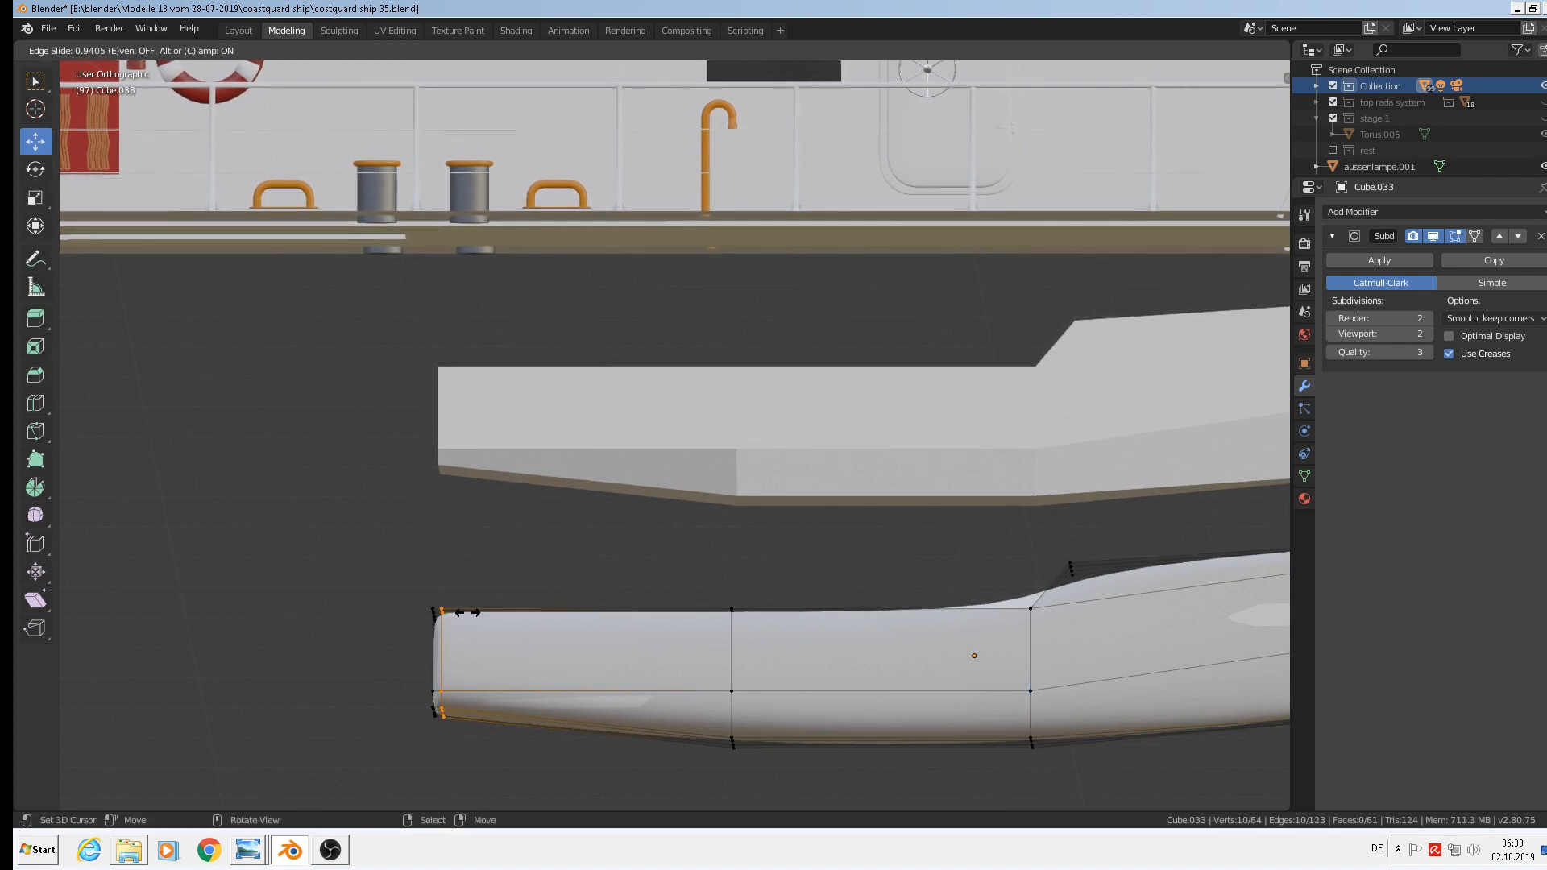
left_click(468, 613)
scroll(621, 673, "down", 3)
key("Tab")
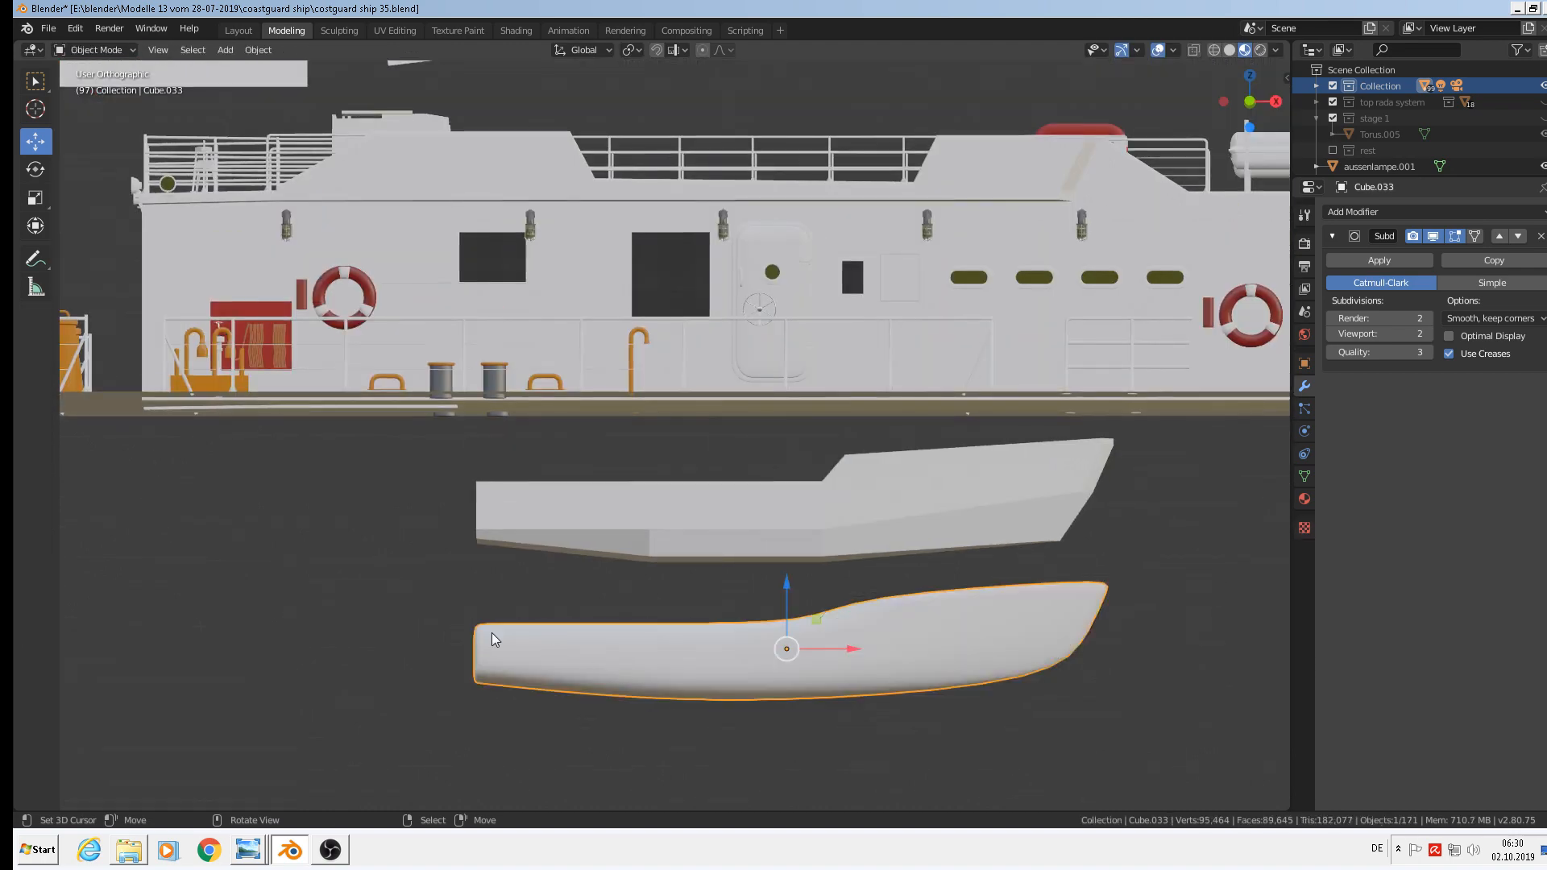
Delete the four inner deck vertices, two at the top of the bow step and two on the hull's middle cross-section.
middle_click_drag(492, 632, 624, 630)
scroll(577, 668, "up", 3)
scroll(654, 640, "up", 3)
key("Tab")
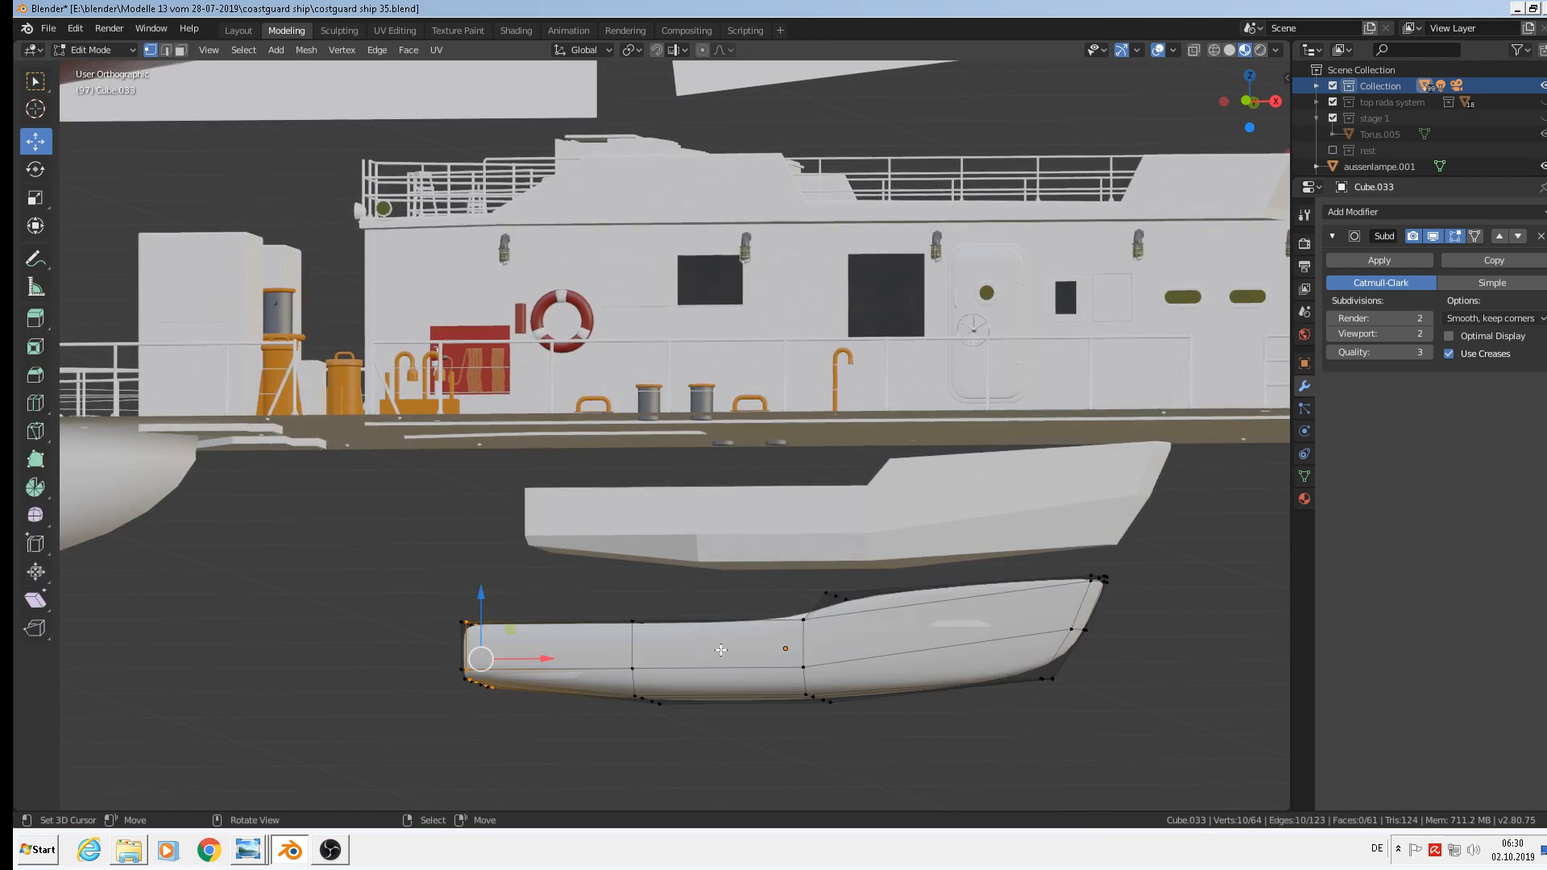
scroll(724, 646, "up", 2)
middle_click_drag(740, 649, 757, 660)
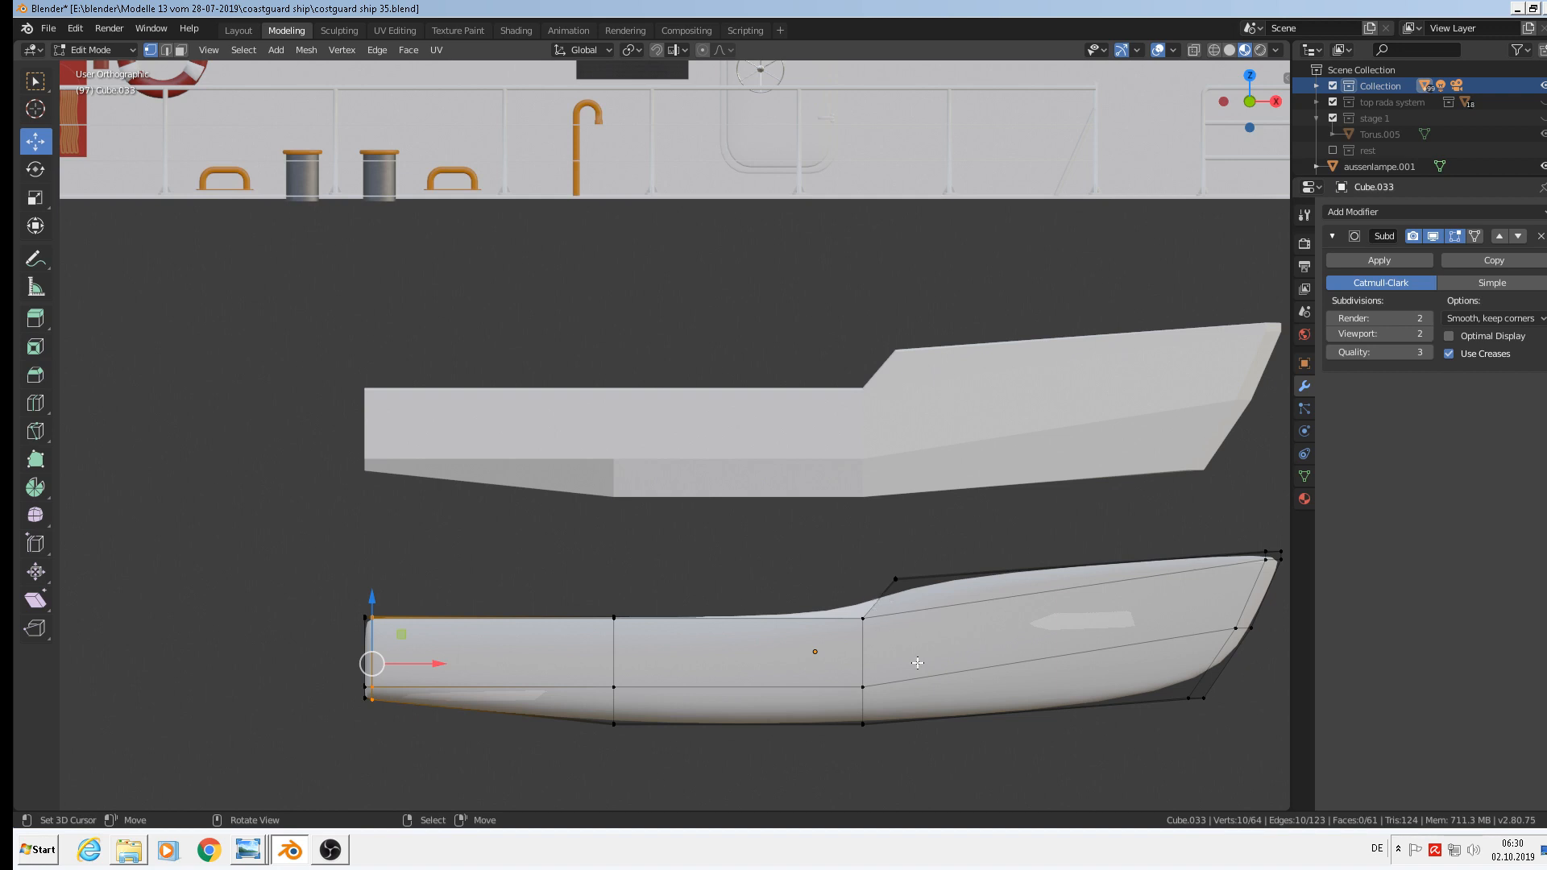
middle_click_drag(917, 663, 935, 711)
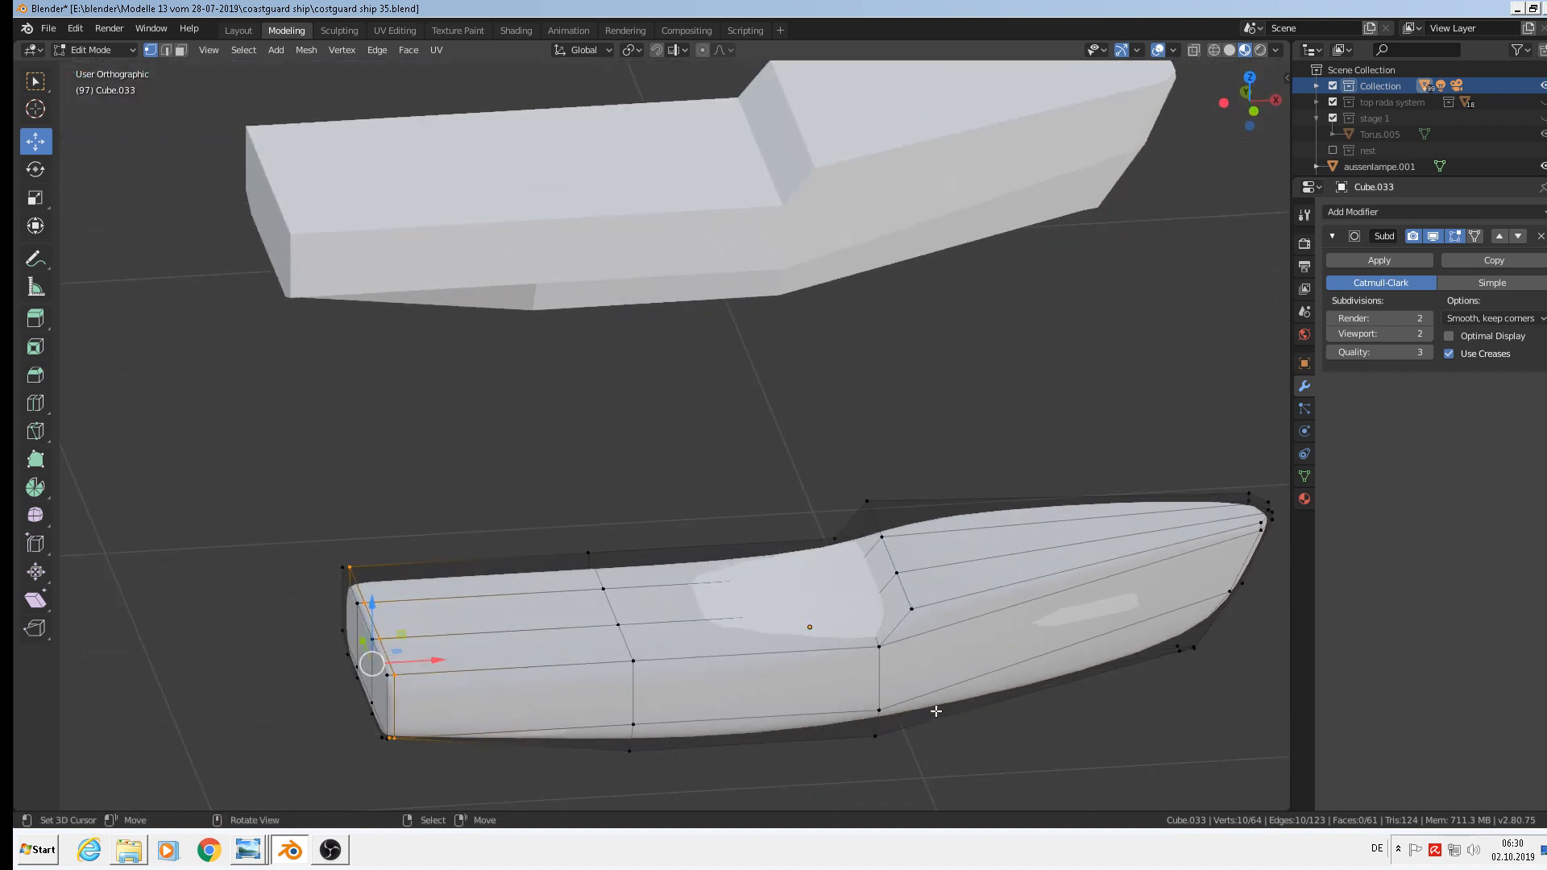
right_click(907, 569)
right_click(876, 556, "shift")
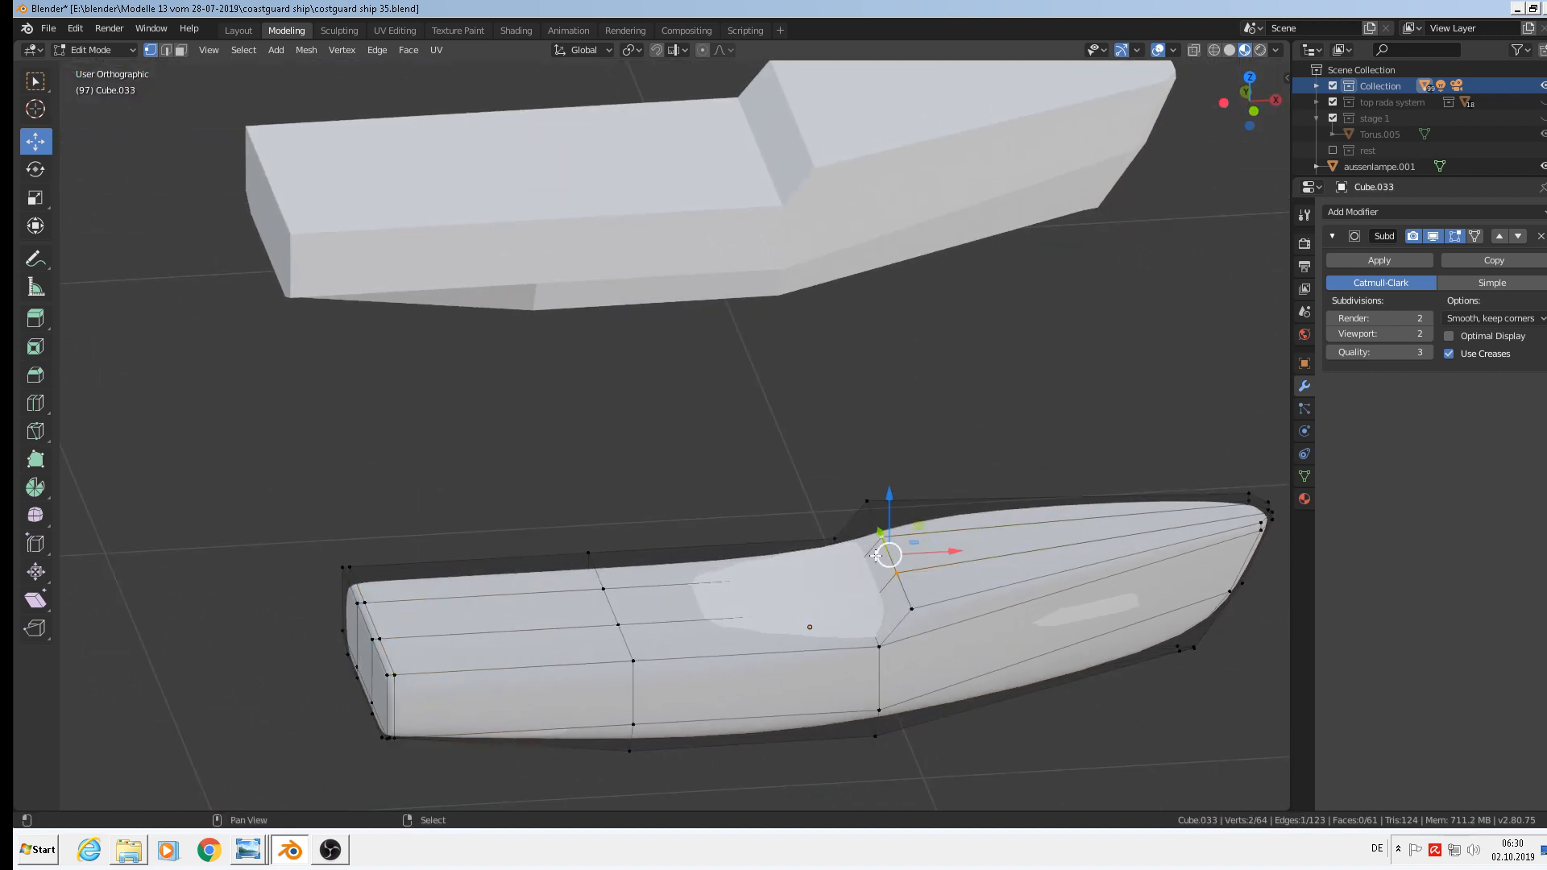
right_click(606, 591, "shift")
right_click(617, 623, "shift")
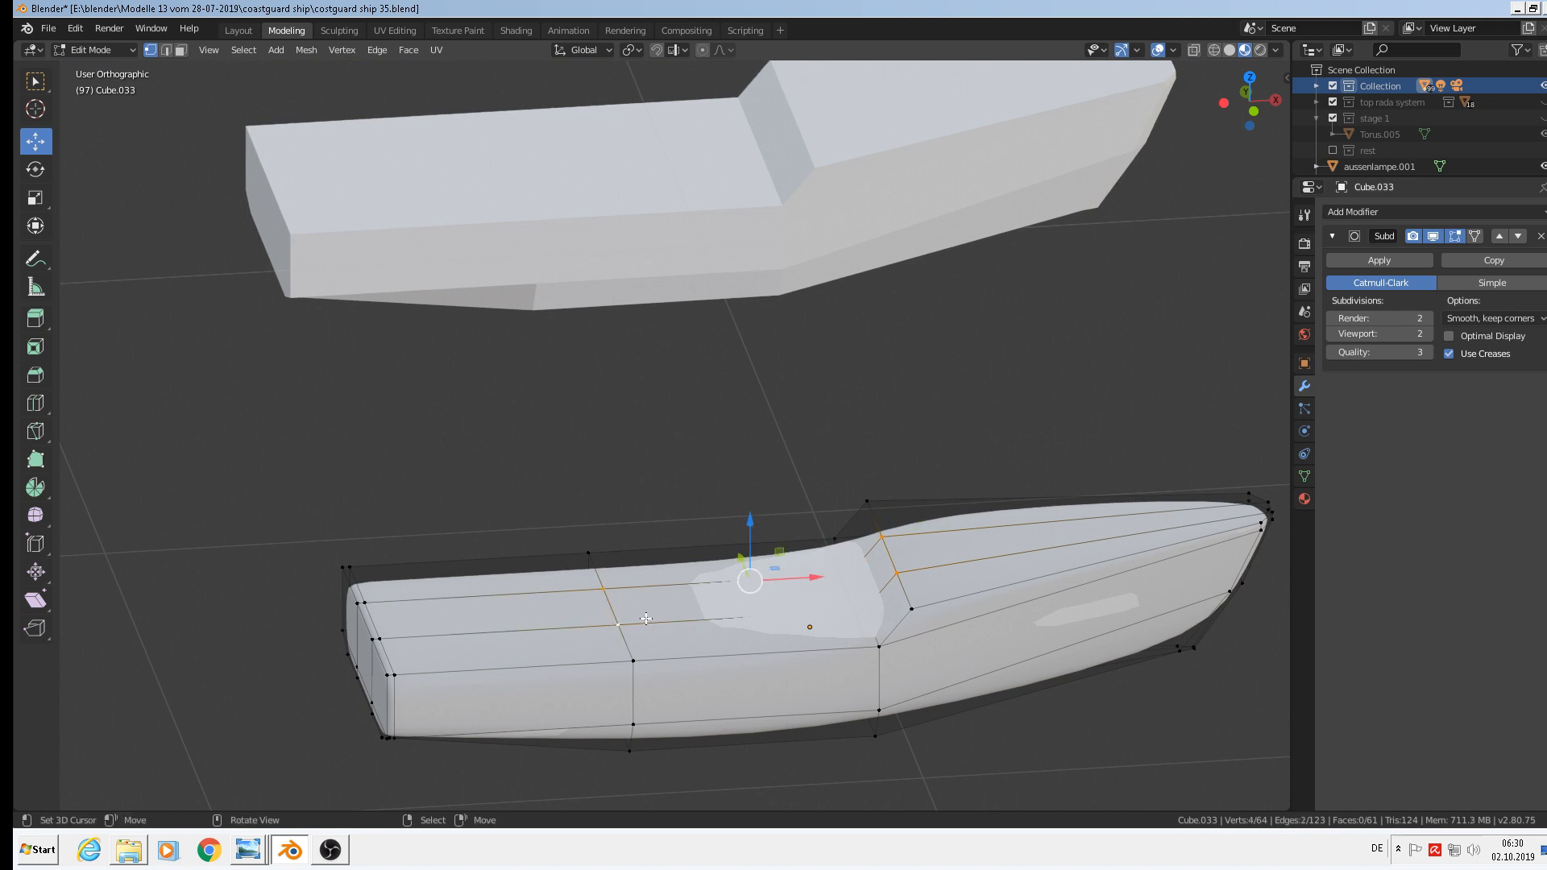
key("x")
left_click(641, 624)
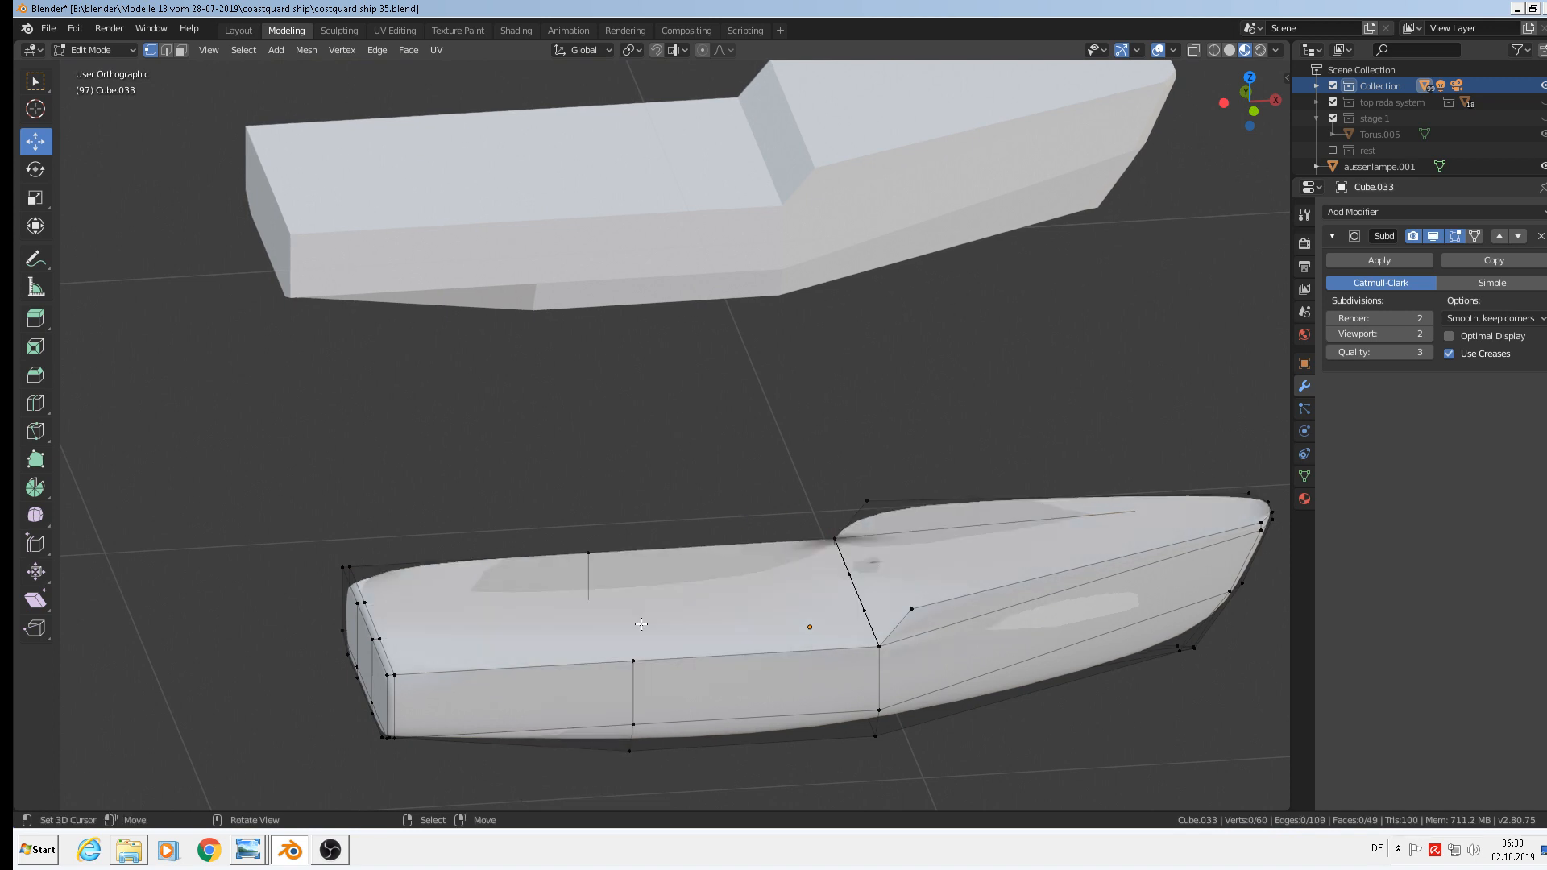
Delete the two remaining inner deck vertices at the foot of the step to the raised bow.
right_click(850, 574)
right_click(865, 610, "shift")
key("x")
left_click(858, 620)
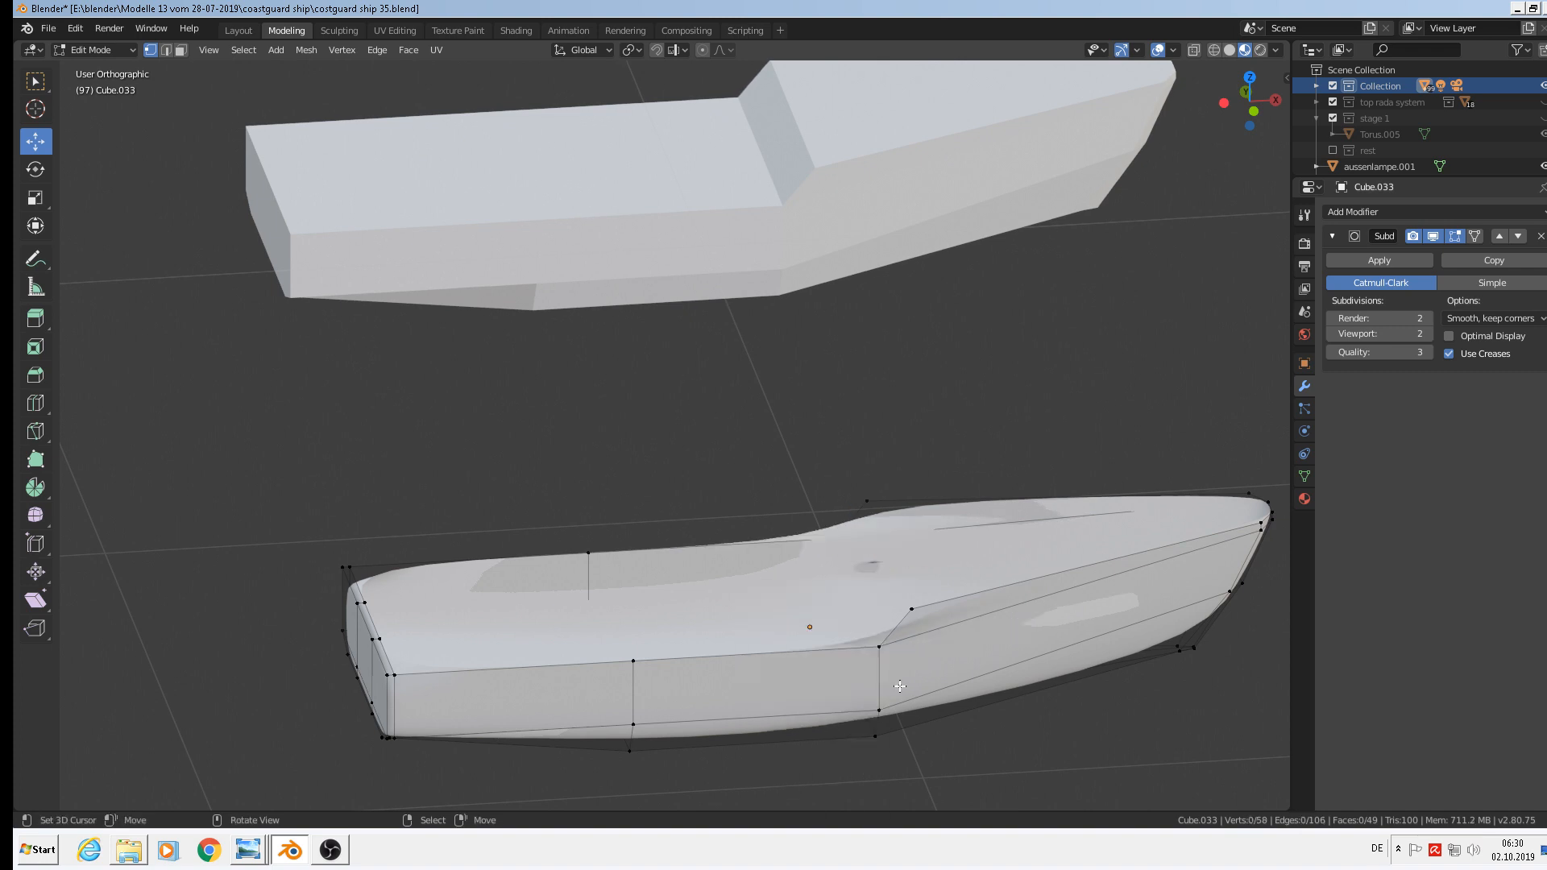
middle_click_drag(858, 620, 948, 704)
key("Tab")
key("Tab")
scroll(887, 646, "up", 4)
middle_click_drag(887, 647, 813, 610)
scroll(846, 636, "down", 1)
scroll(874, 650, "up", 2)
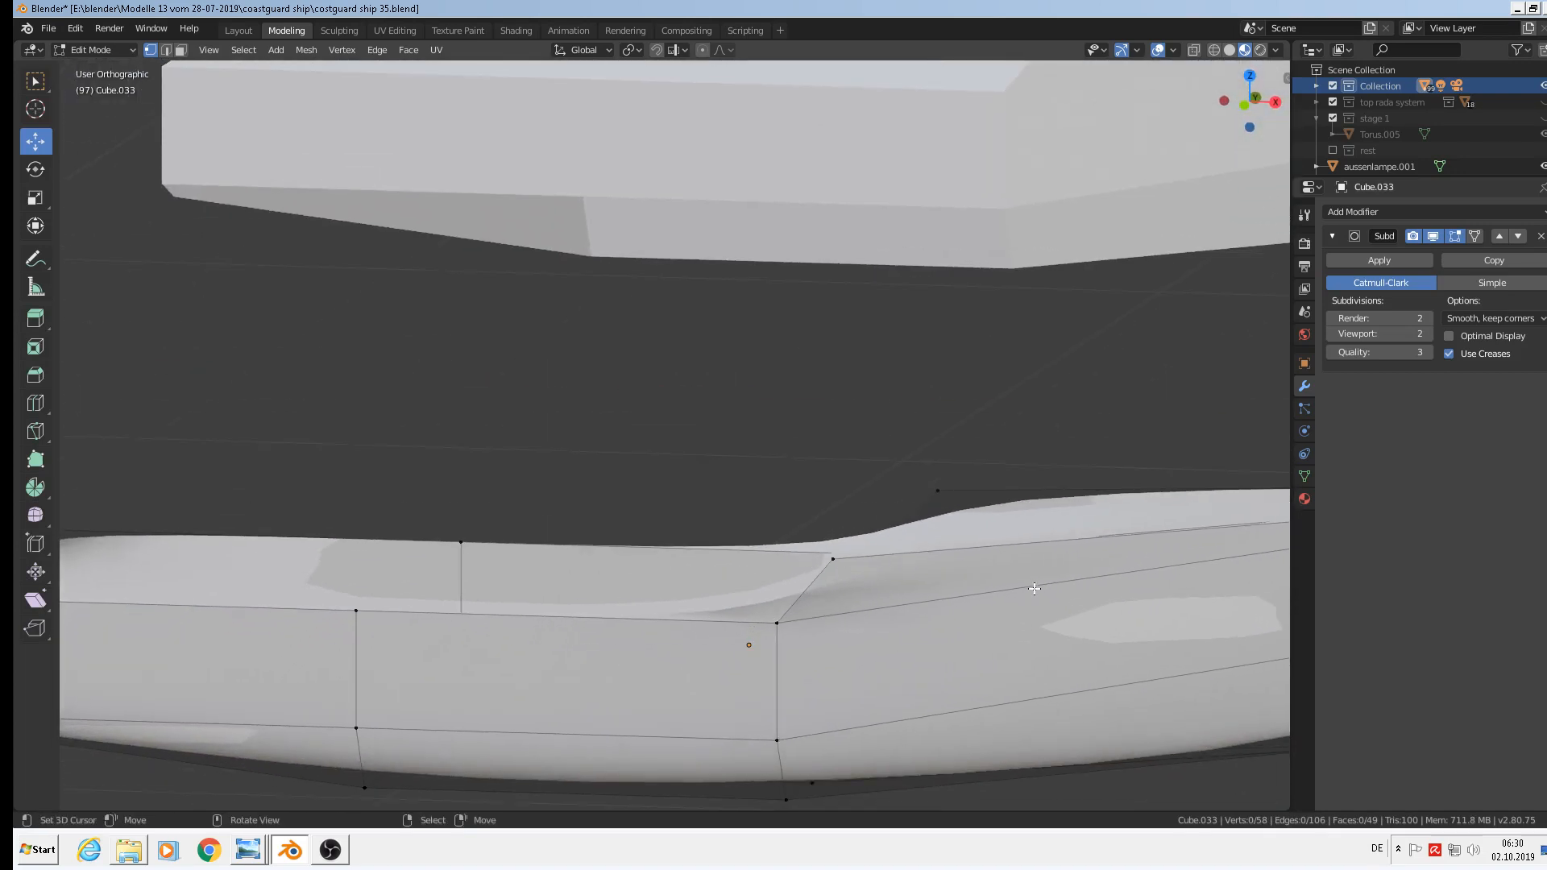
Examine the subdivided hull's deck and bow step beside the original, showing the transform values of the deck-edge vertex at the step's foot.
scroll(1035, 589, "down", 3)
middle_click_drag(967, 632, 913, 639)
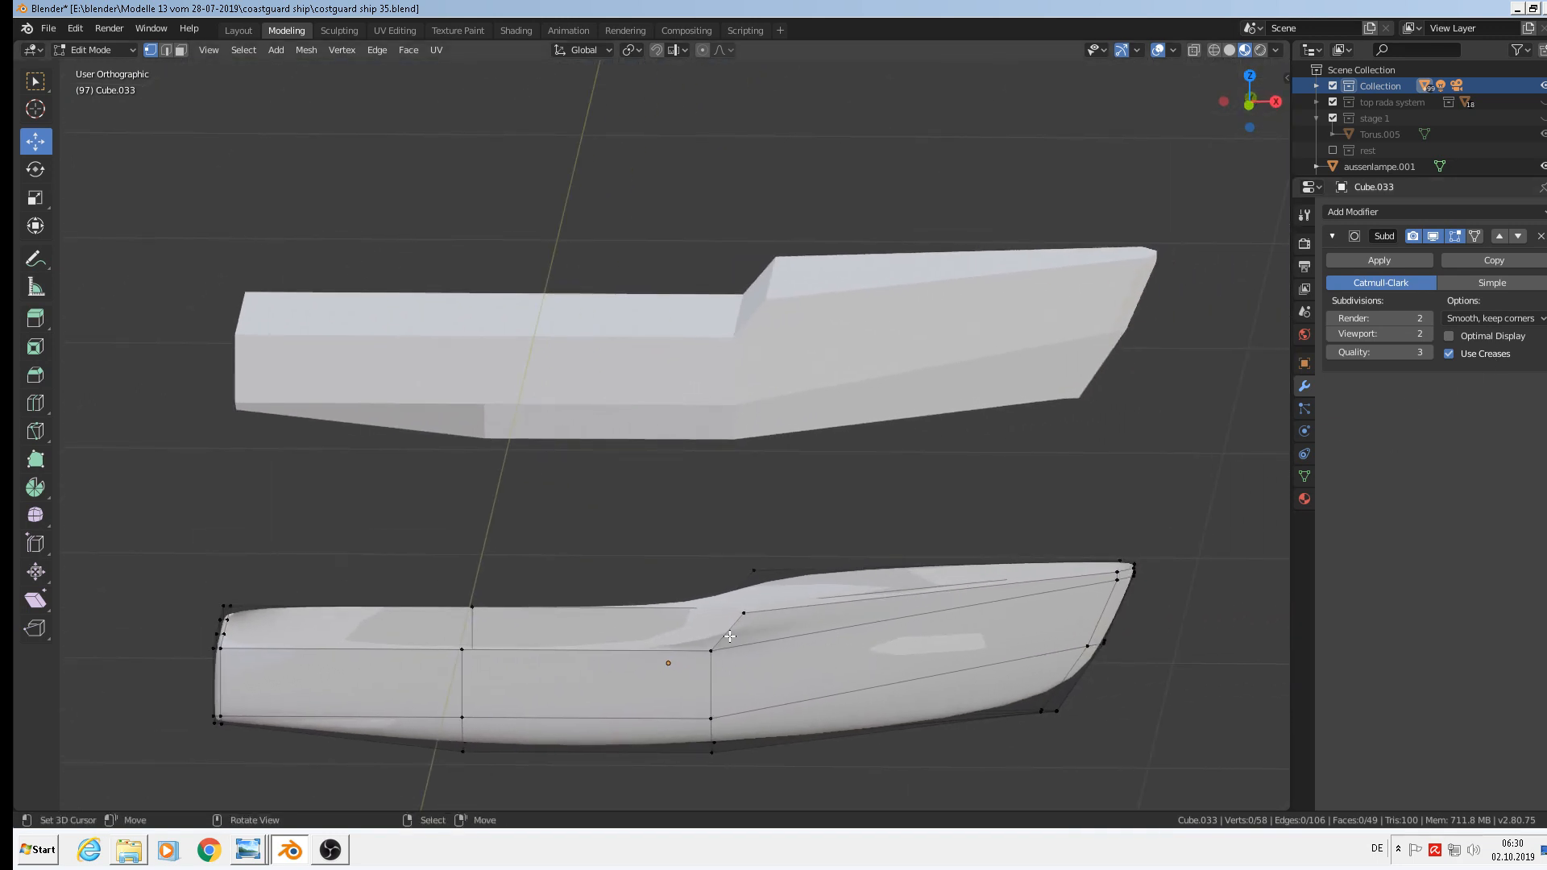
scroll(737, 649, "up", 2)
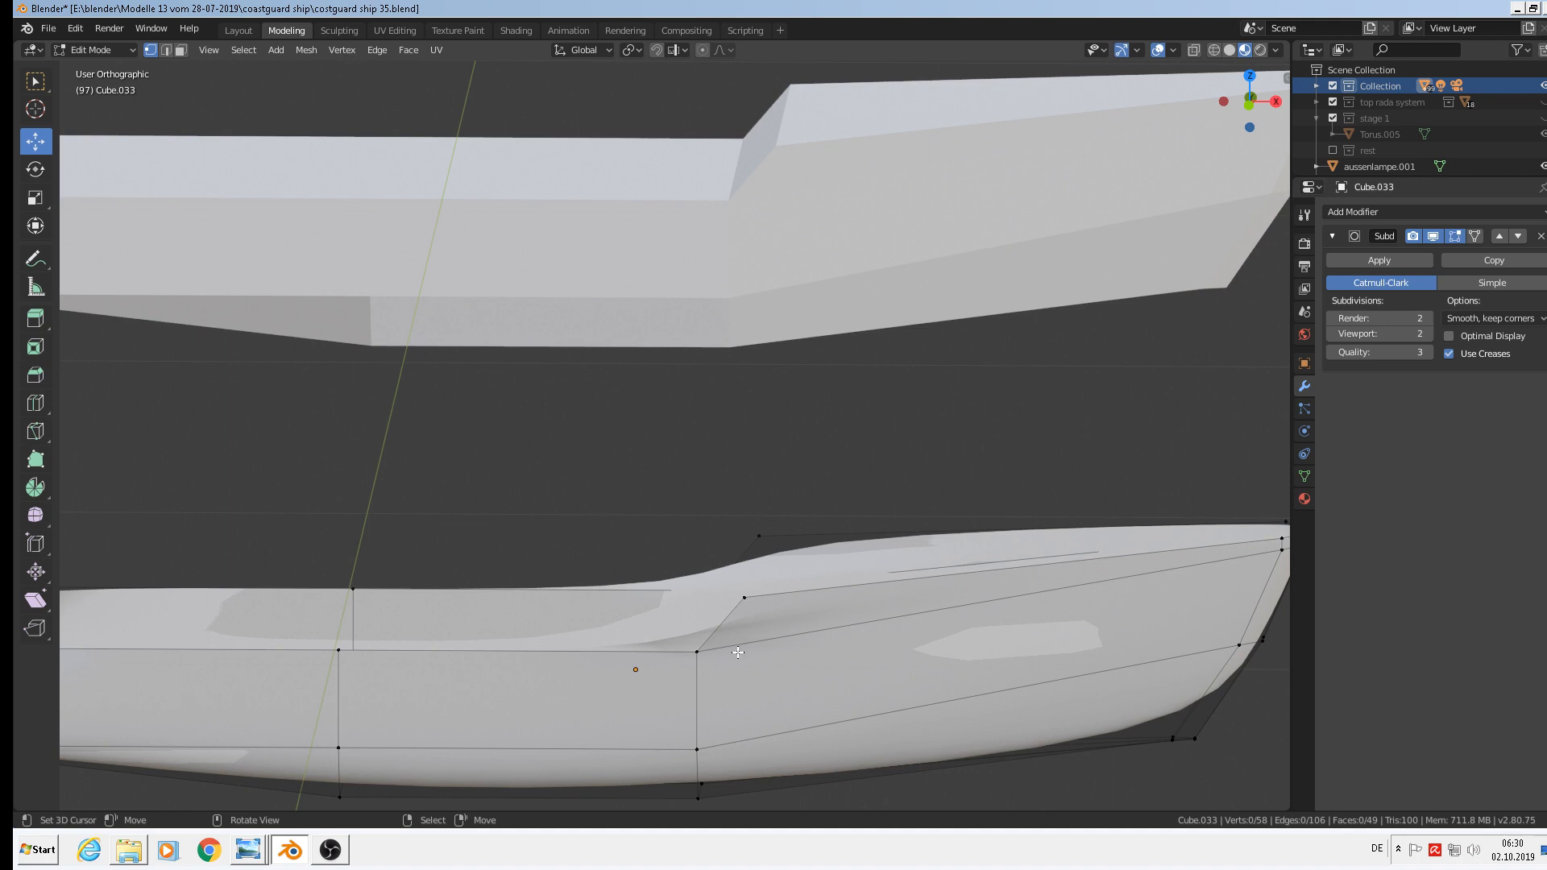
scroll(737, 652, "down", 3)
middle_click_drag(674, 665, 673, 630)
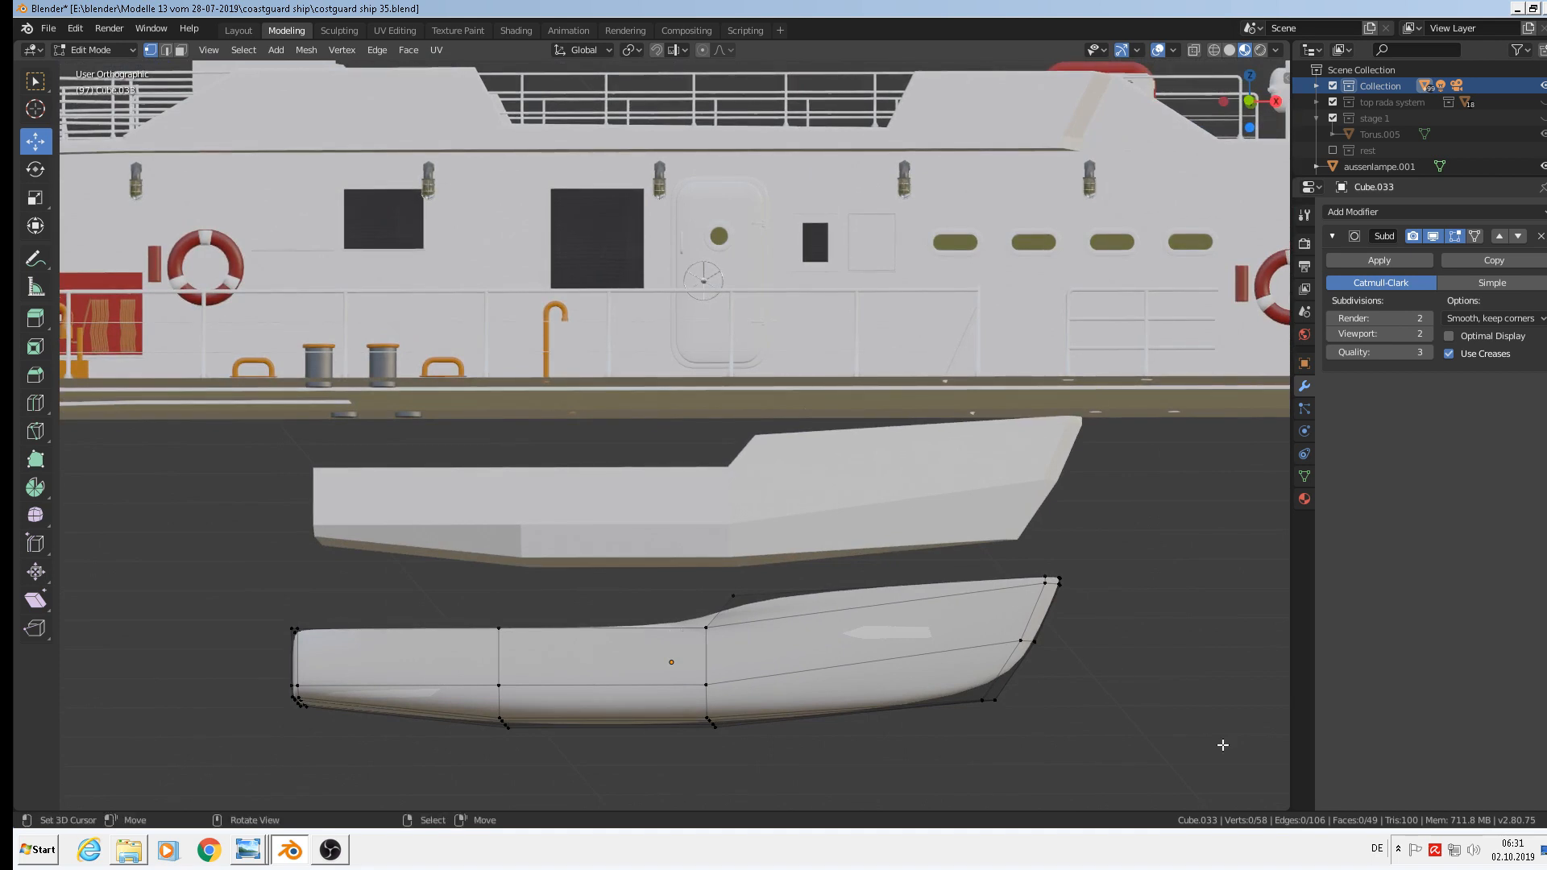
middle_click_drag(1089, 702, 1087, 716)
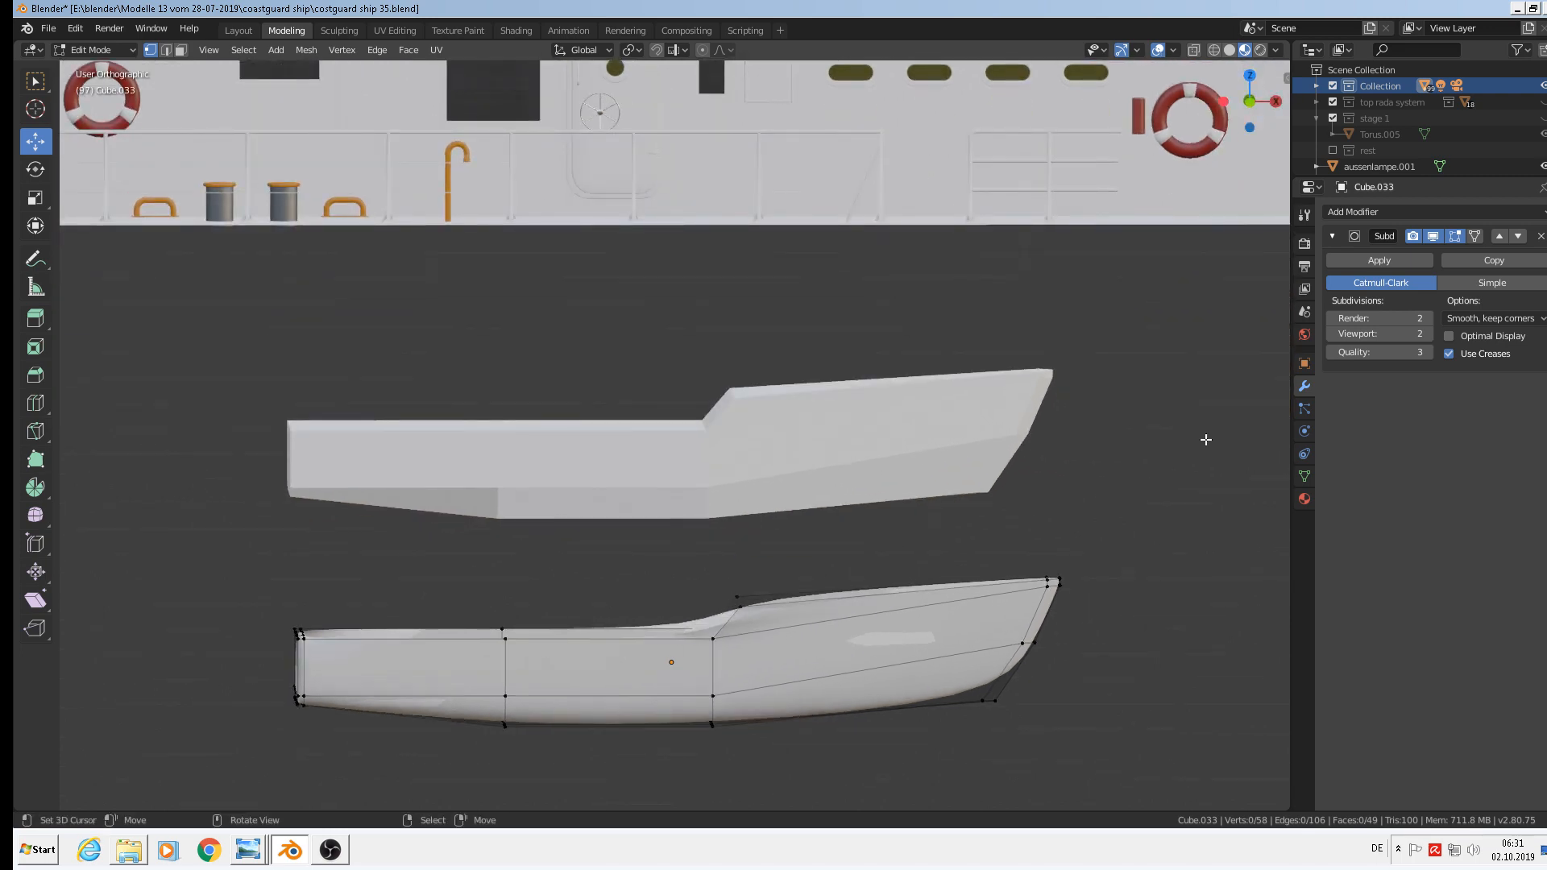
key("n")
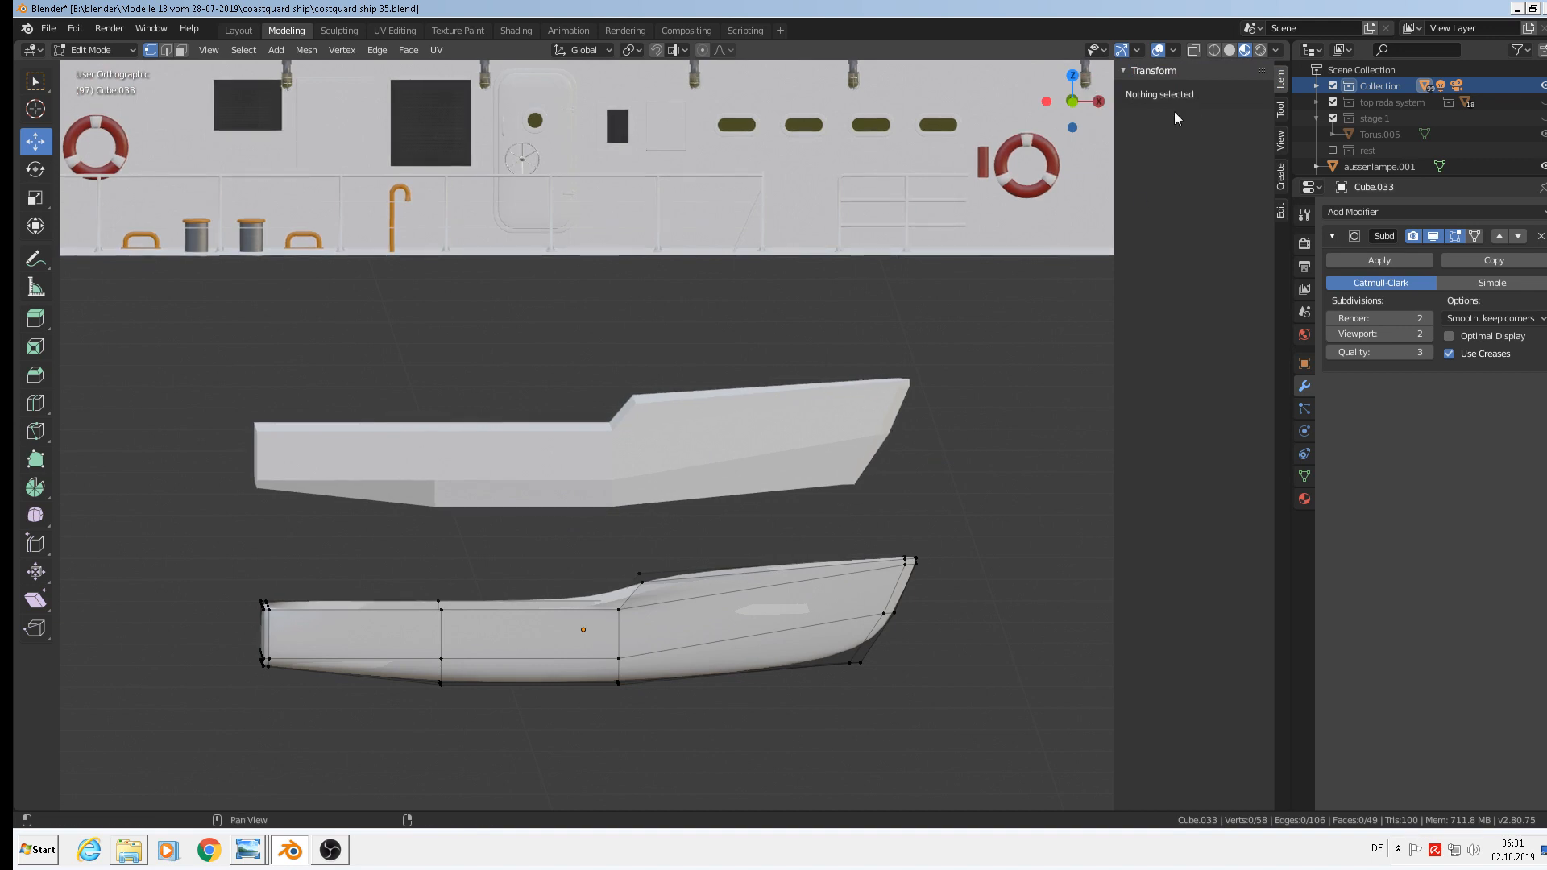
left_click(617, 605)
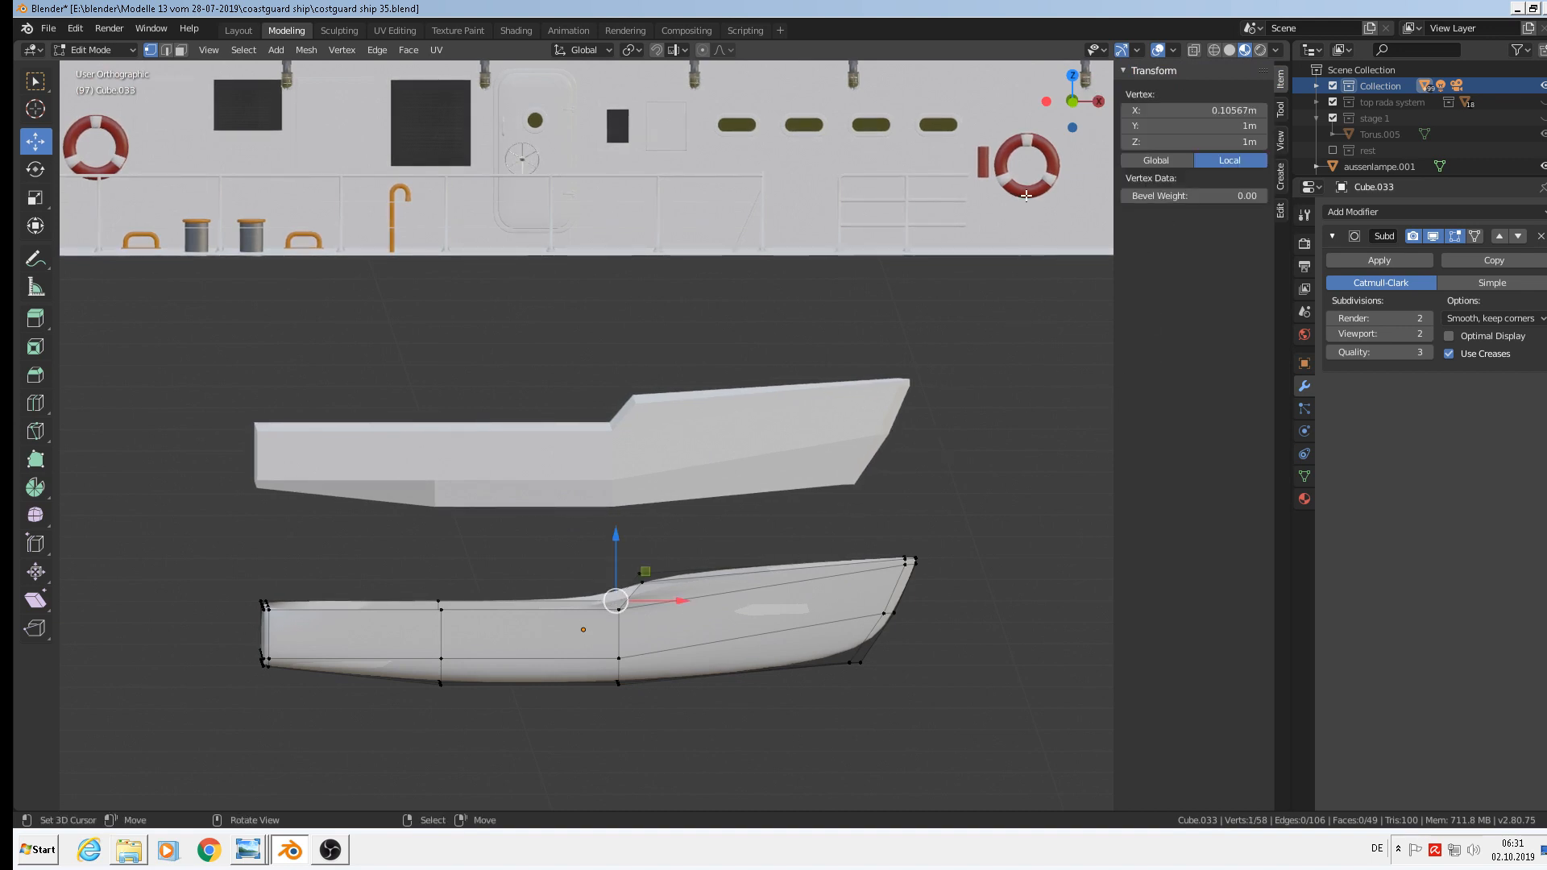
Switch to the Layout workspace and resume mesh editing on the subdivided hull with its transform properties shown.
left_click(250, 31)
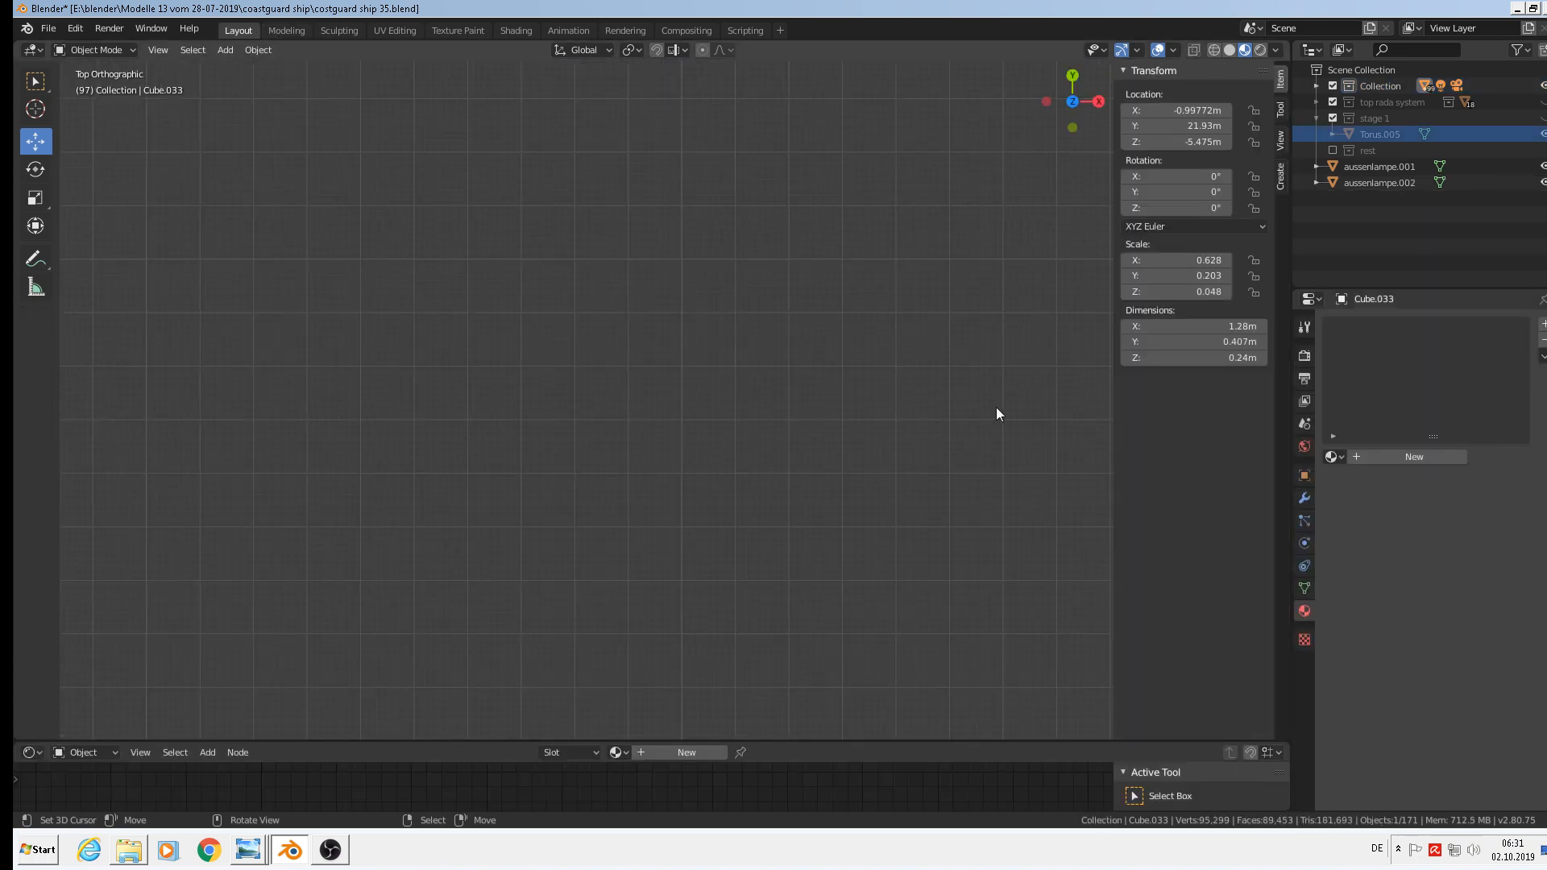
scroll(988, 461, "up", 3)
scroll(982, 473, "down", 5)
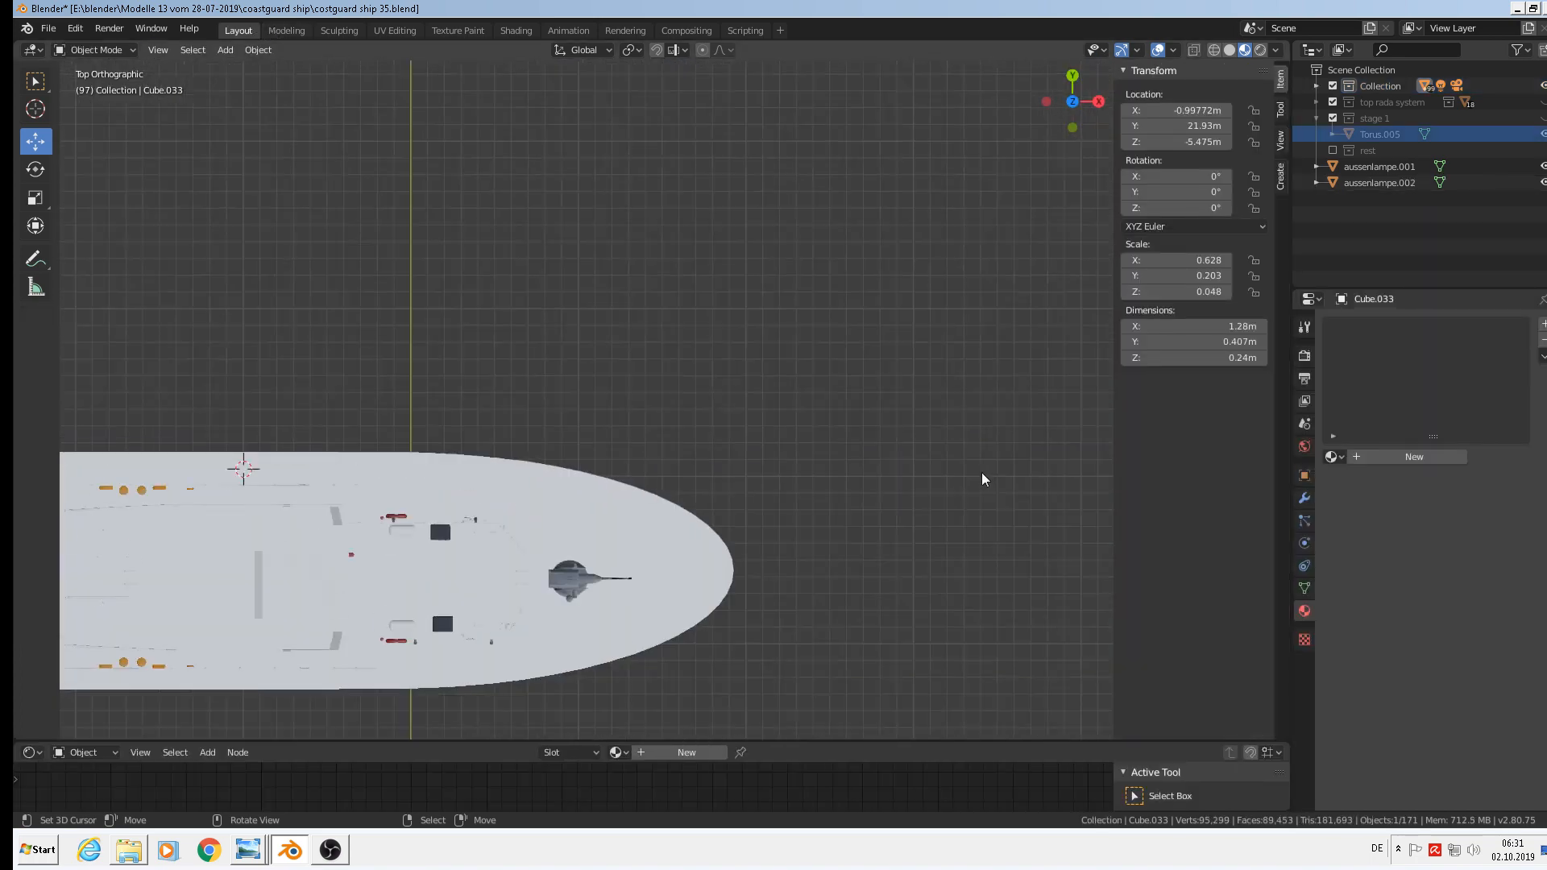
middle_click_drag(810, 529, 650, 412)
scroll(693, 516, "down", 7)
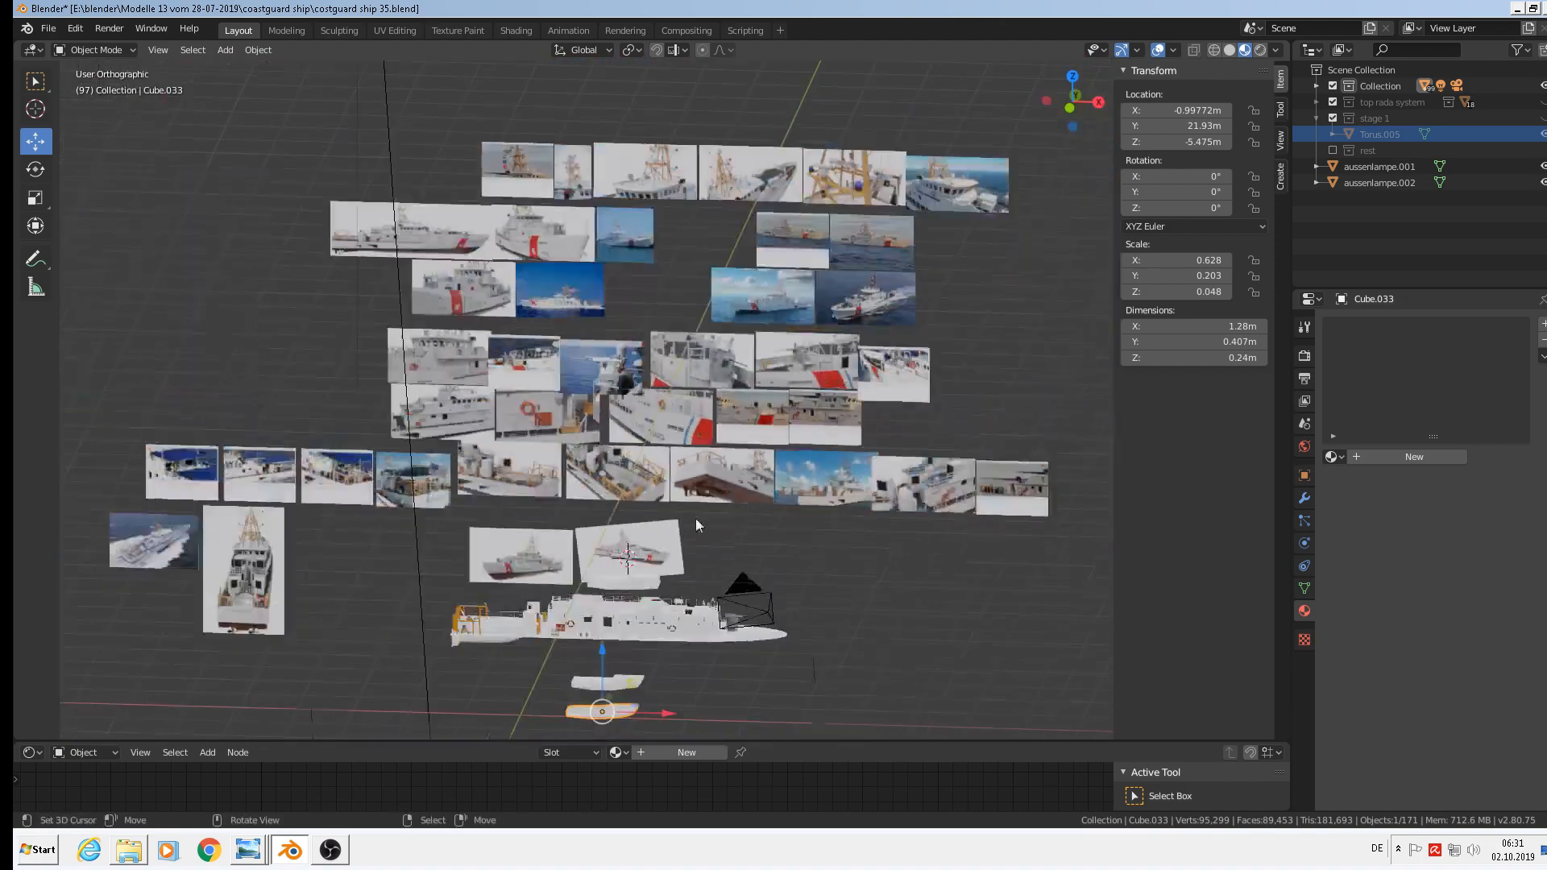
scroll(667, 651, "up", 9)
key("n")
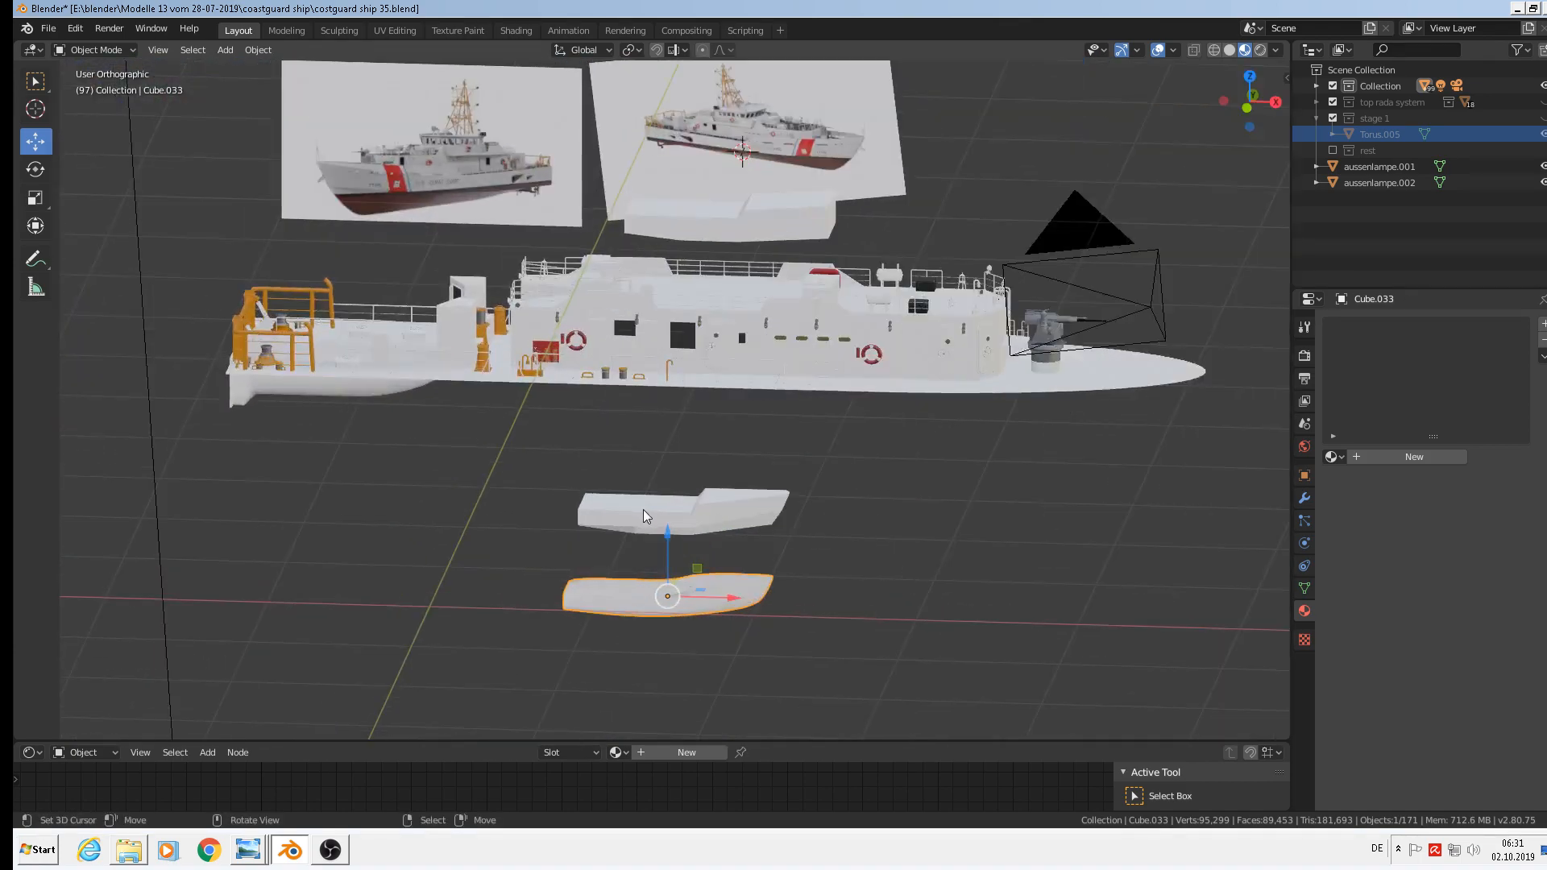
key("n")
key("Tab")
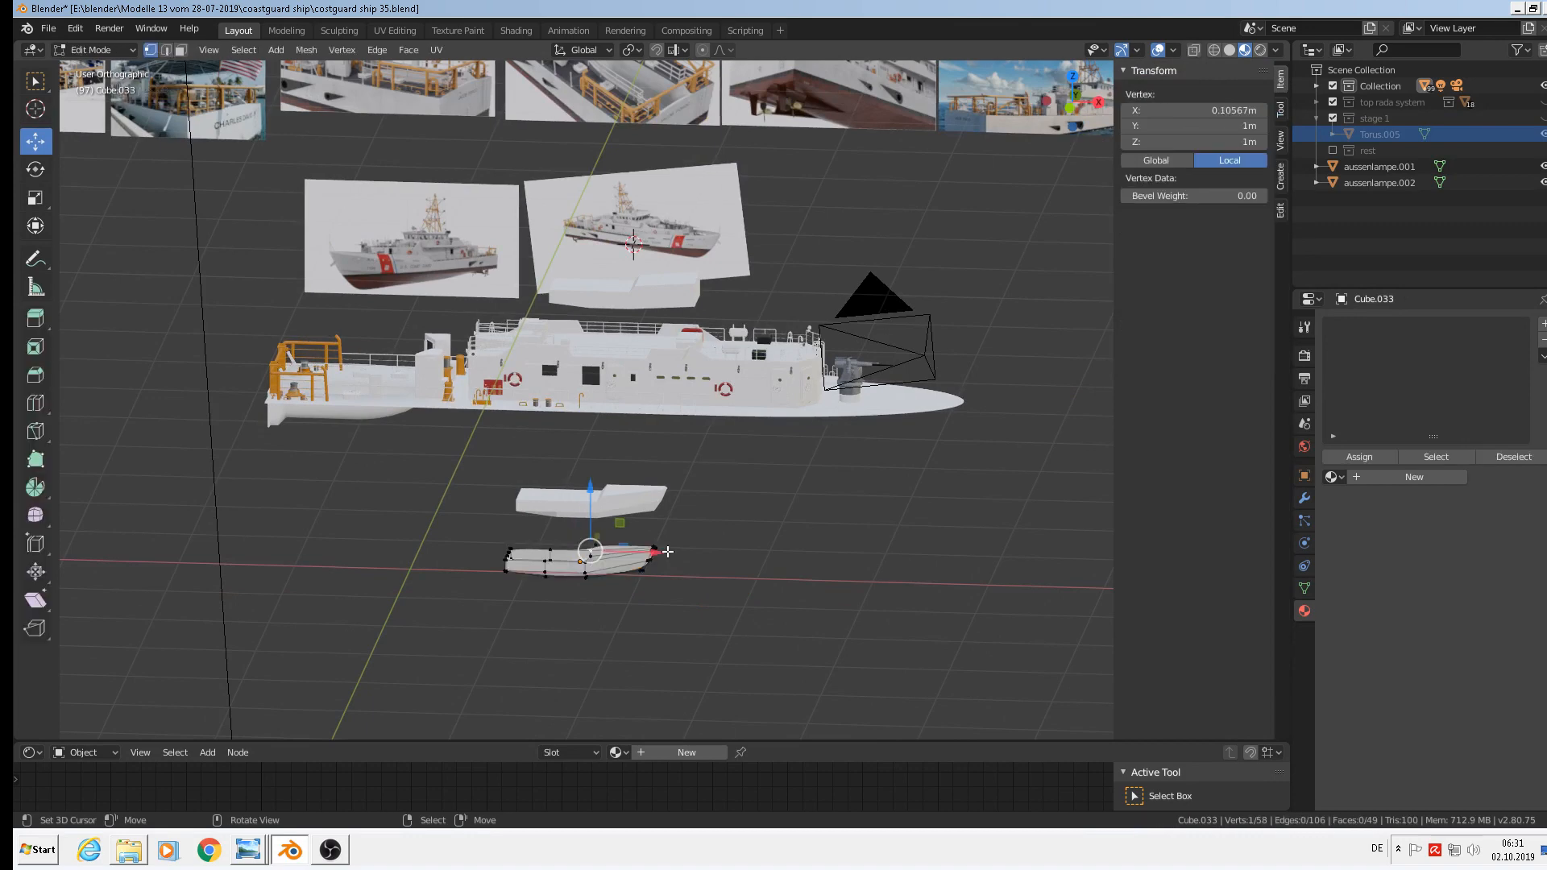
scroll(668, 552, "up", 10)
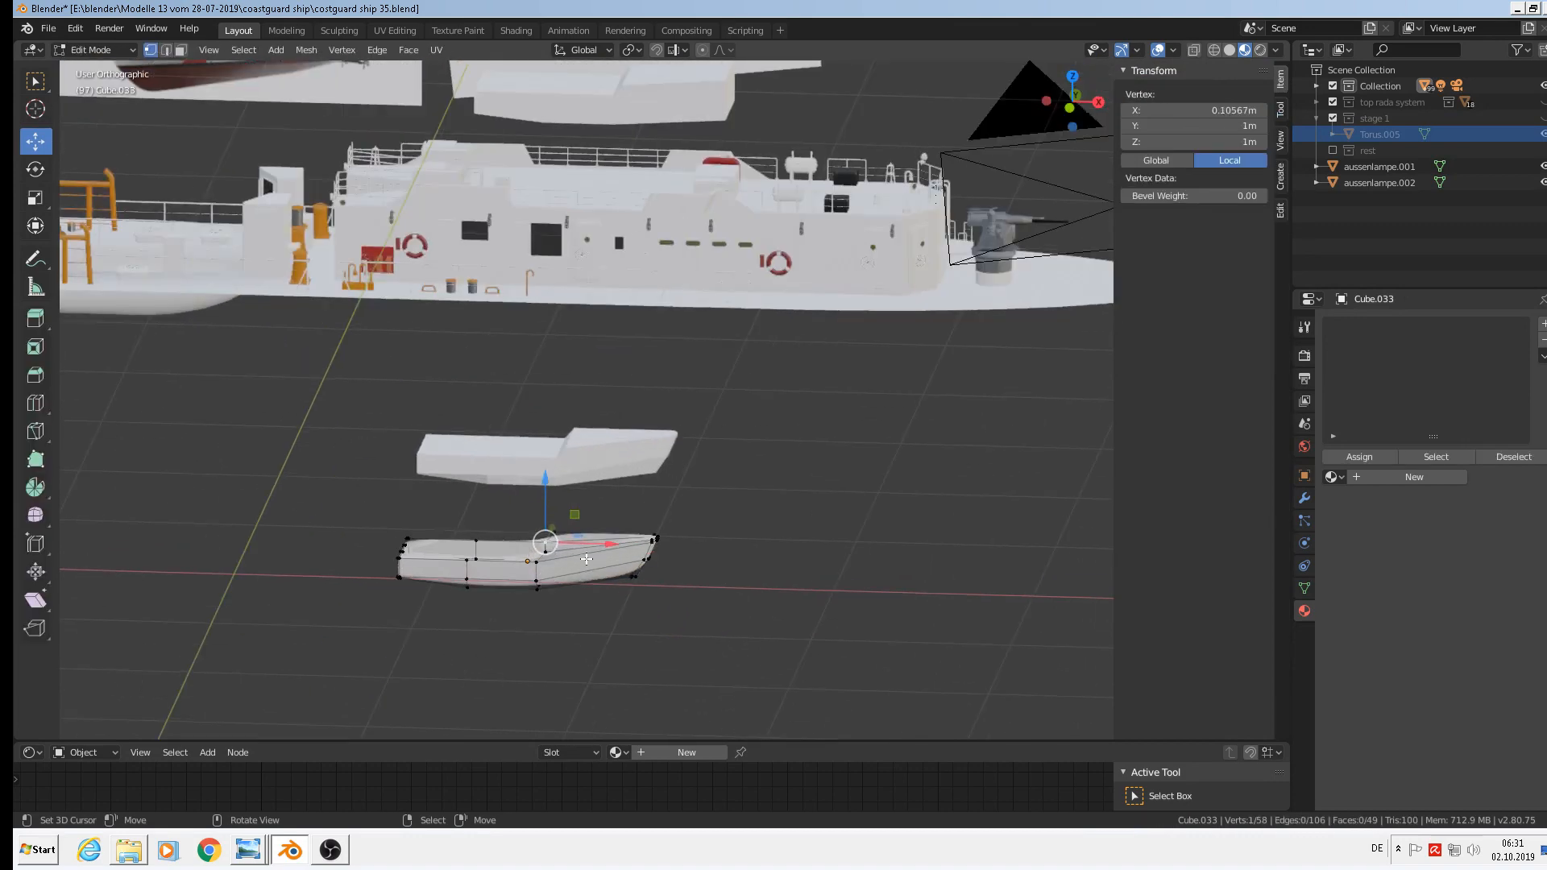
middle_click_drag(494, 557, 637, 474, "shift")
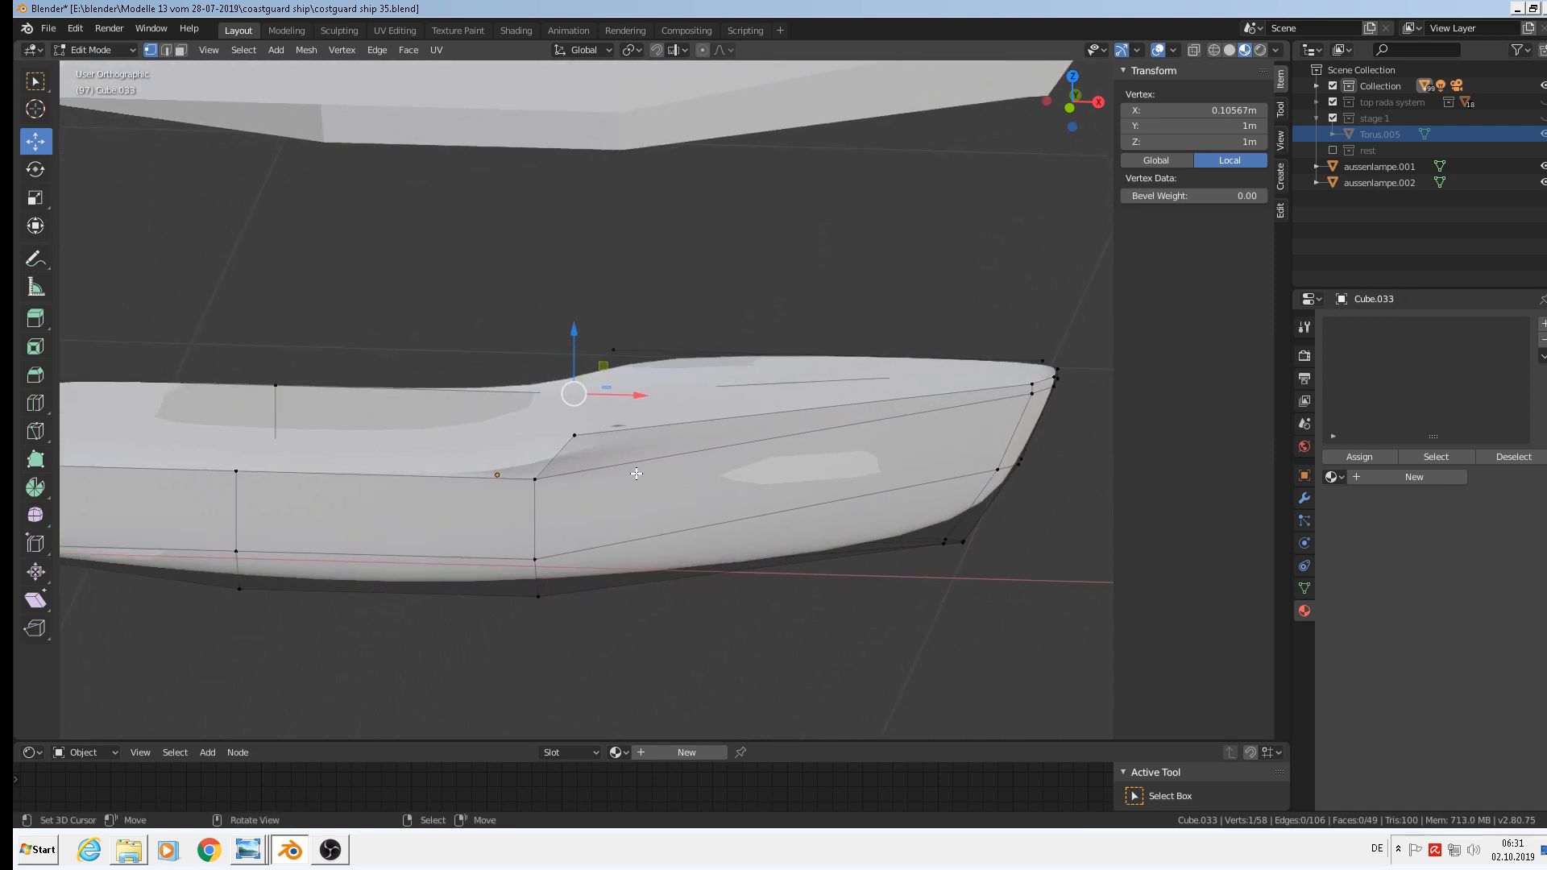
Set the mean crease to 1.00 for the midship deck edges, bow-step slope edges and raised bow's top edges on both sides.
key("2")
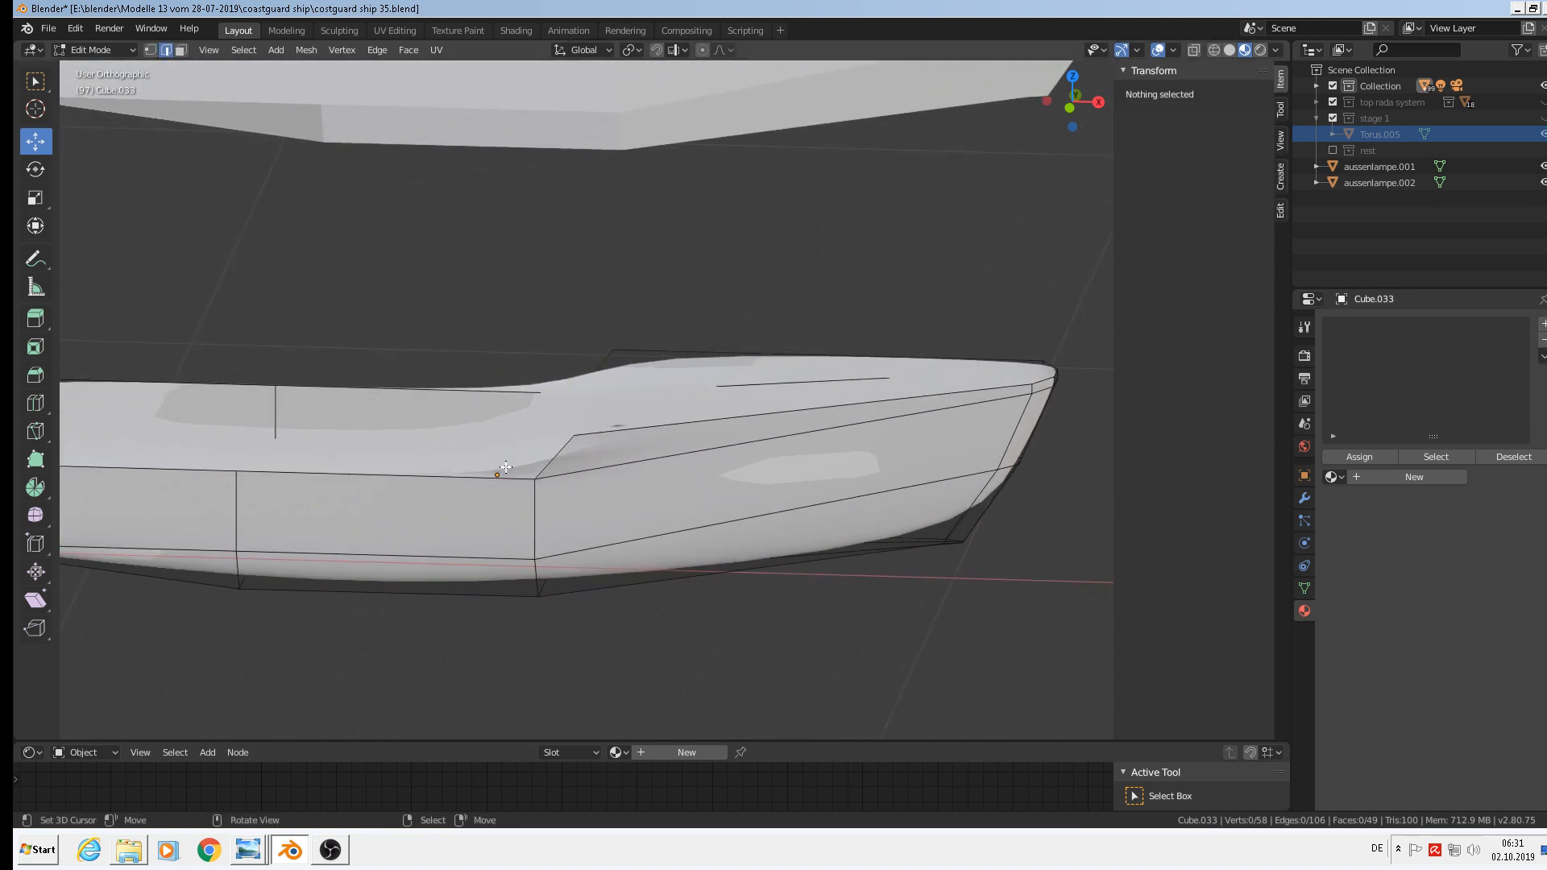
left_click(549, 459)
left_click(502, 486, "shift")
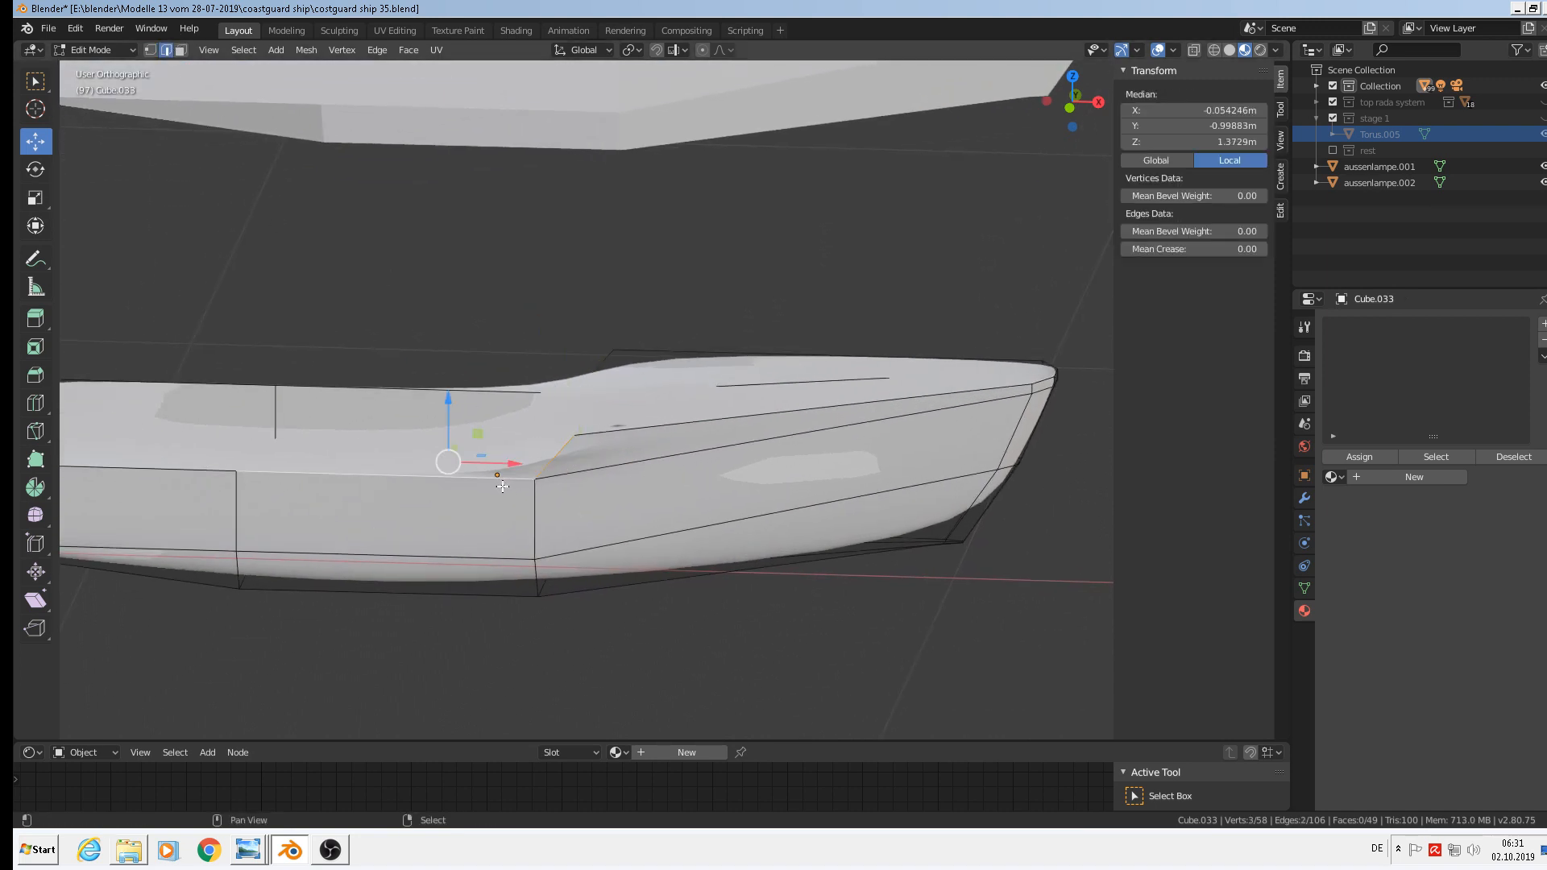
left_click(658, 433, "shift")
middle_click_drag(659, 432, 502, 400)
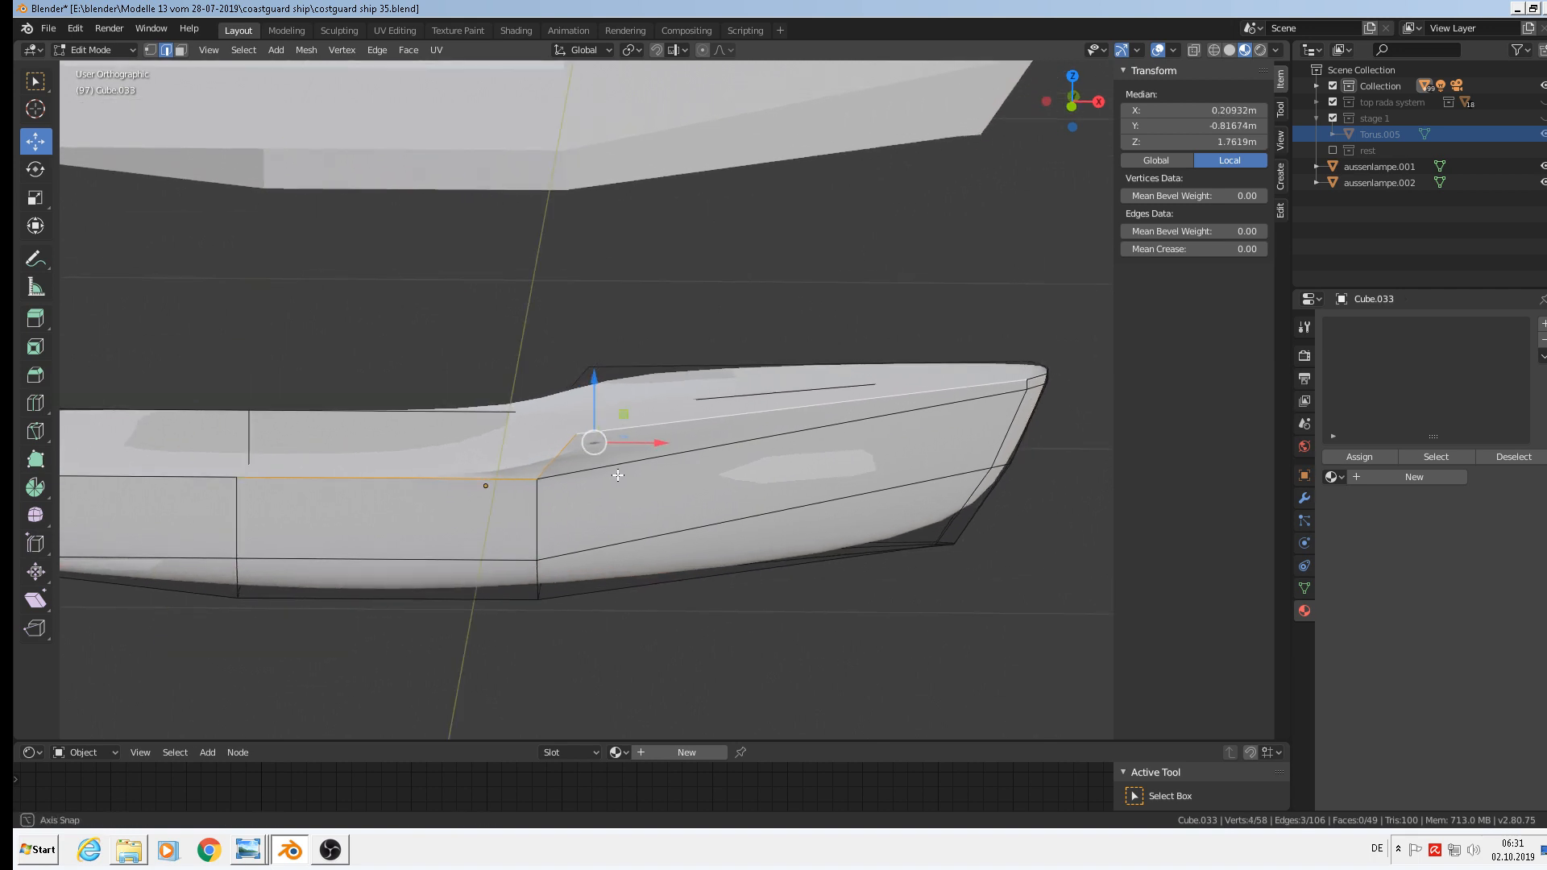
left_click(625, 366, "alt+shift")
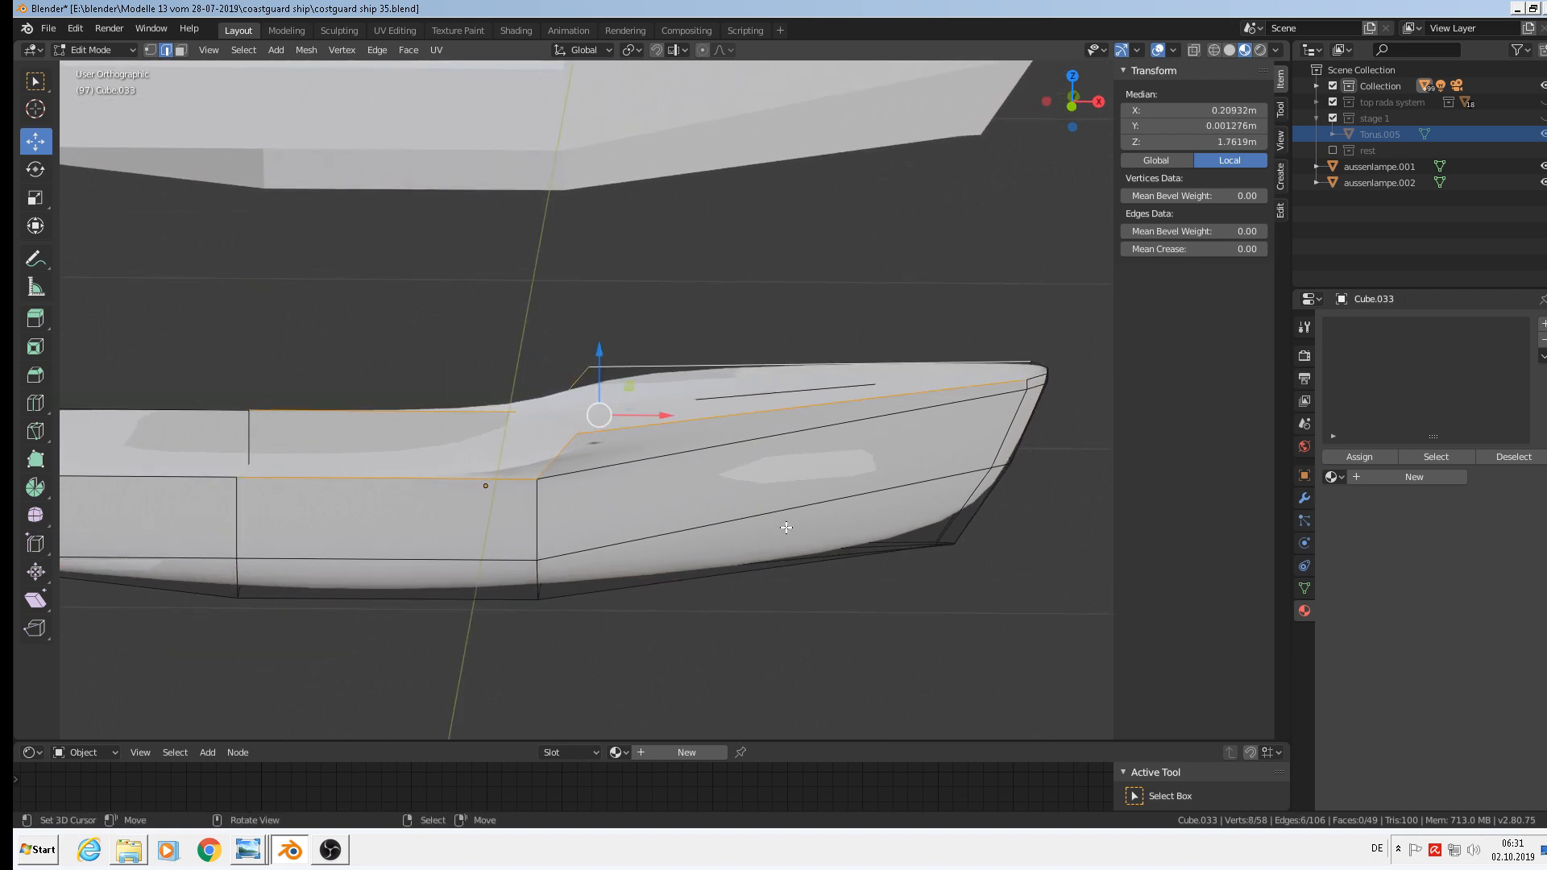
middle_click_drag(787, 525, 786, 505)
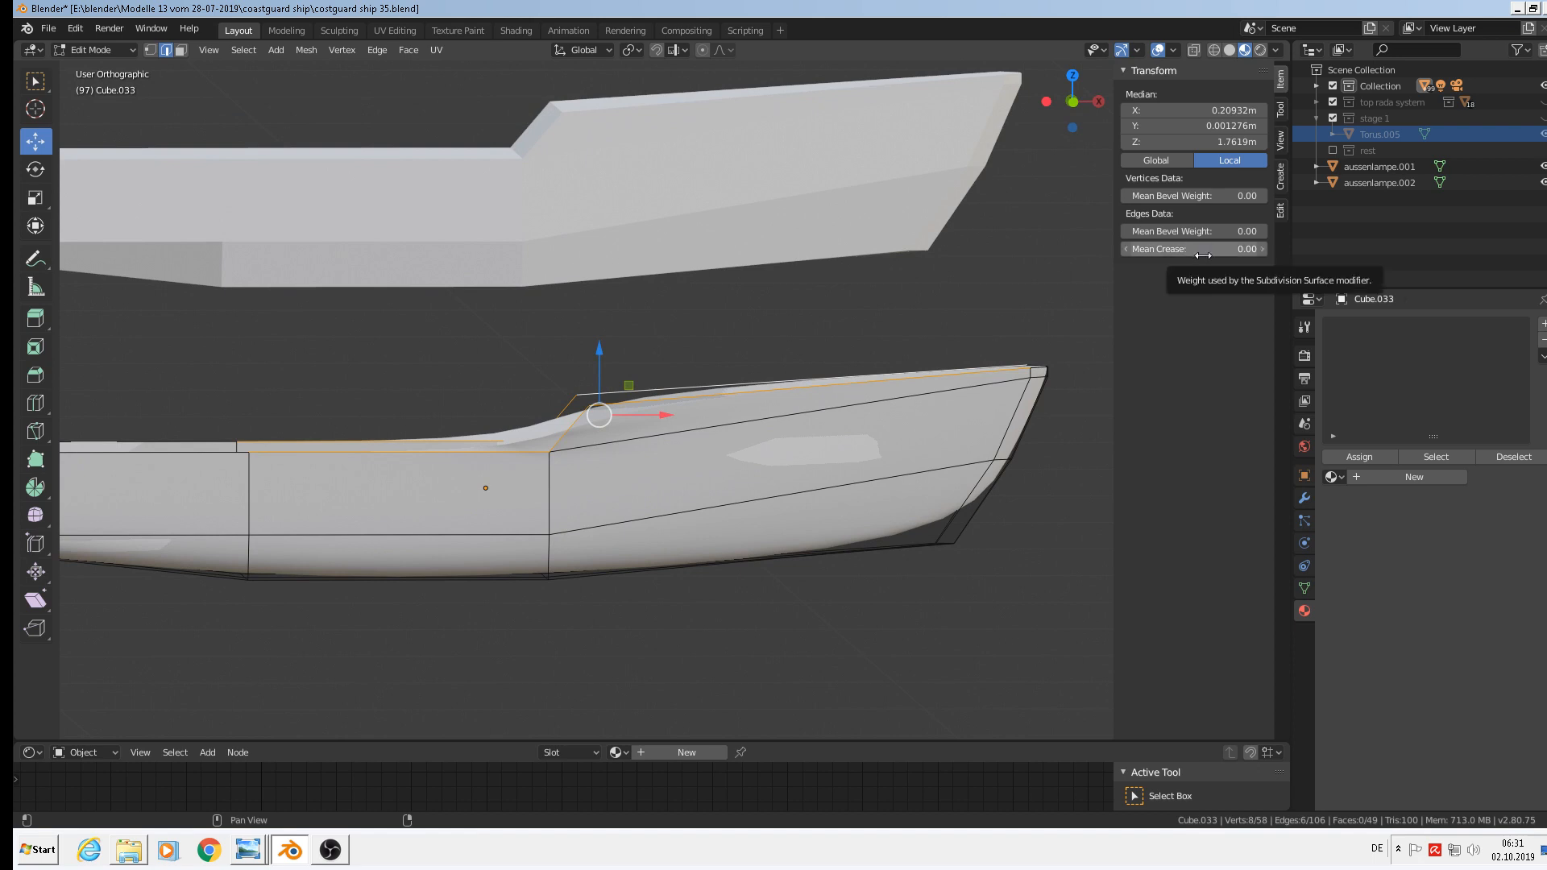
left_click_drag(1200, 249, 1265, 249)
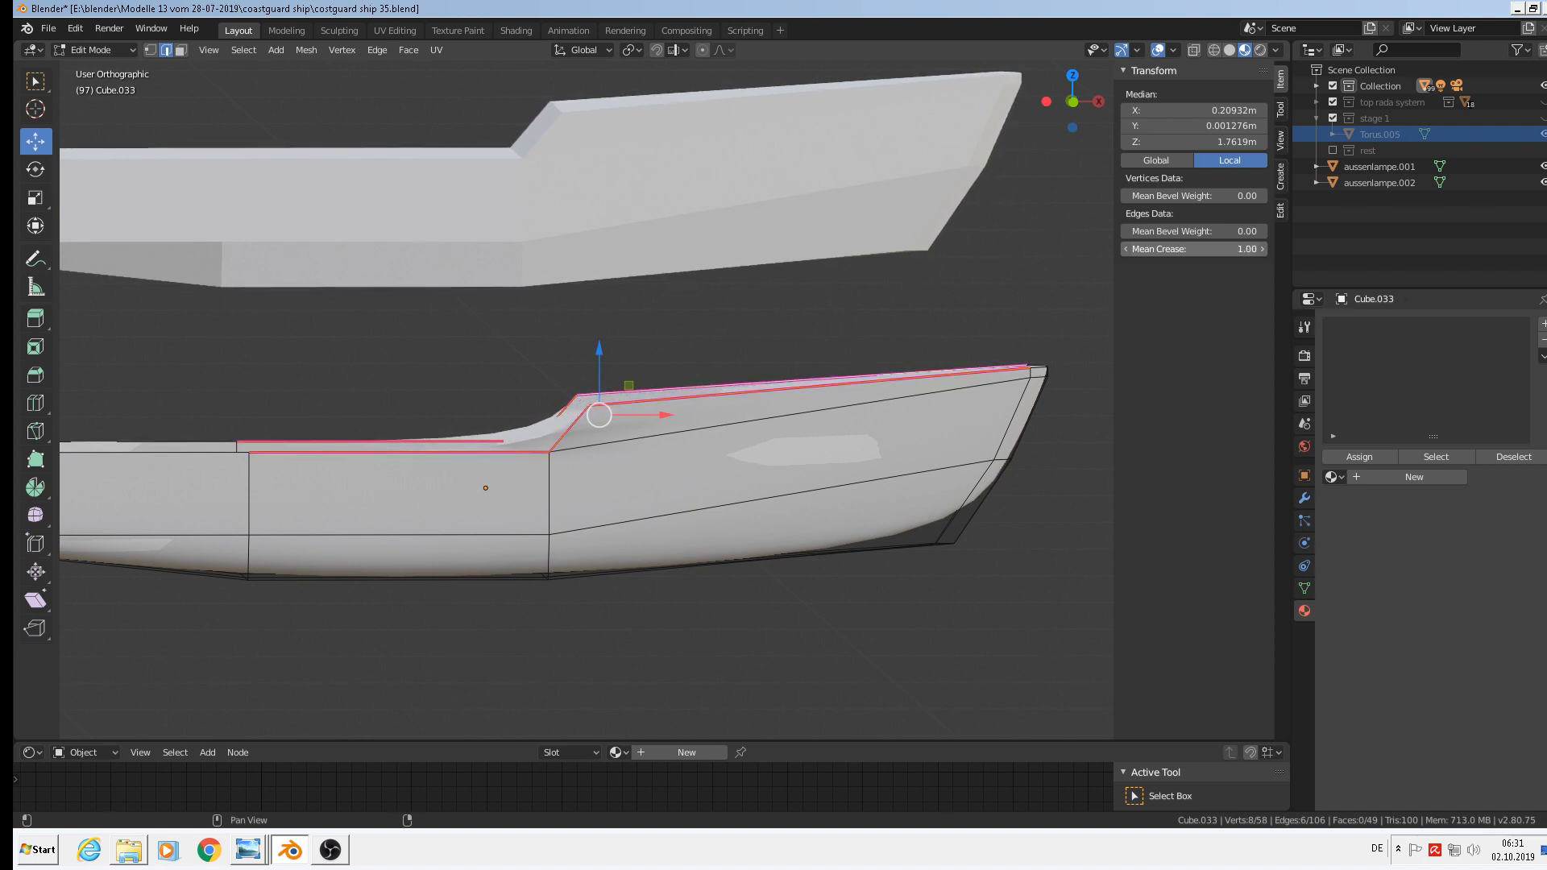
Set the mean crease to 1.00 for the two side edges running from the foot of the bow step to the bow.
middle_click_drag(629, 476, 827, 396, "shift")
scroll(758, 358, "up", 3)
right_click(777, 360)
right_click(757, 285, "shift")
middle_click_drag(960, 442, 729, 349)
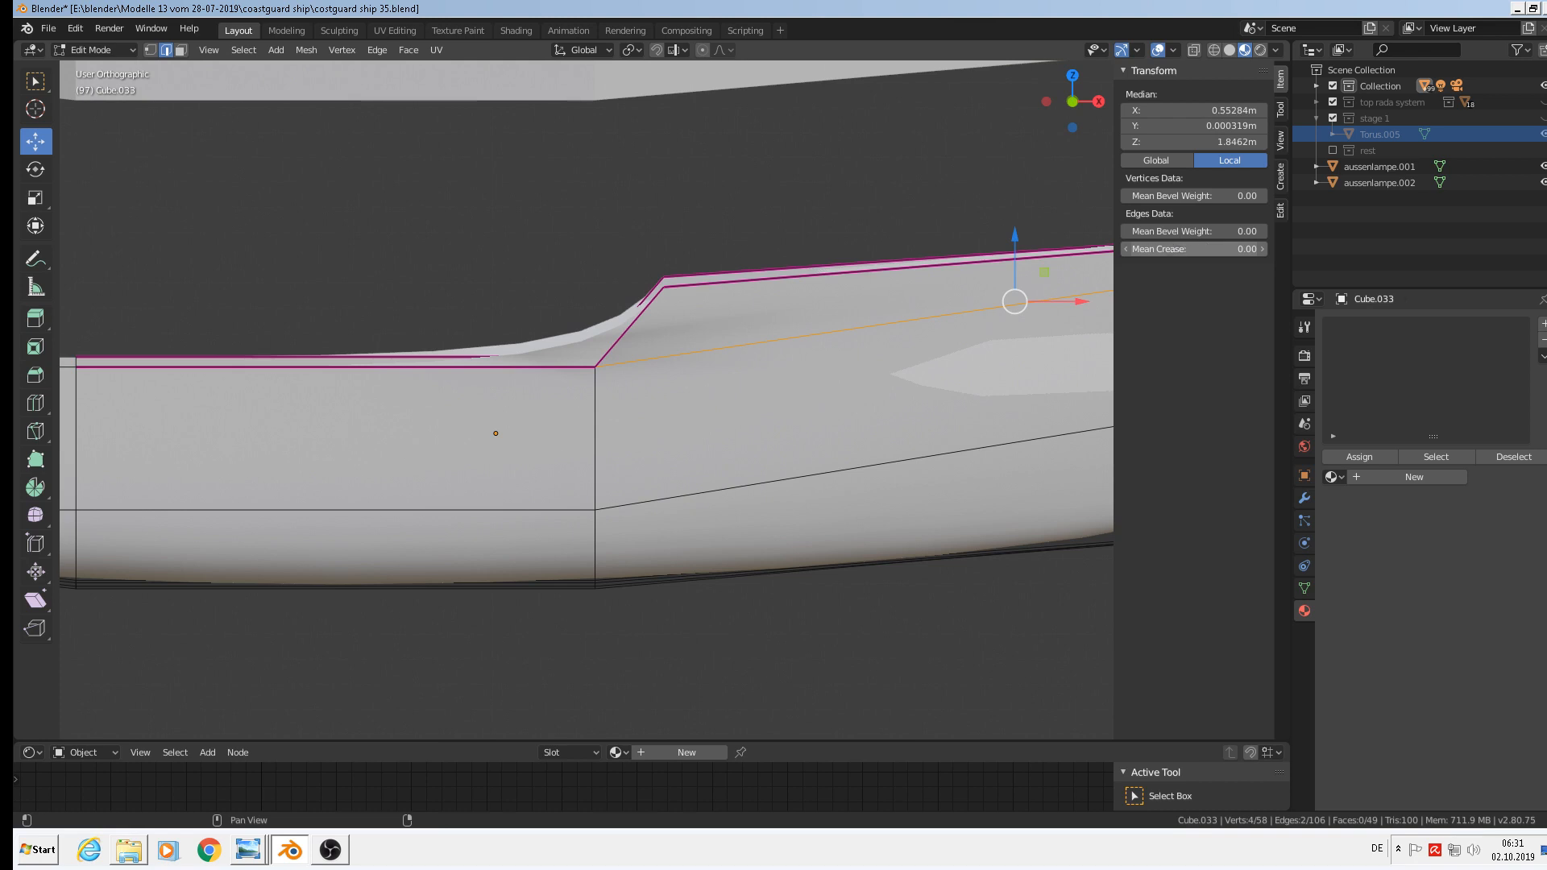
left_click_drag(1193, 249, 1257, 249)
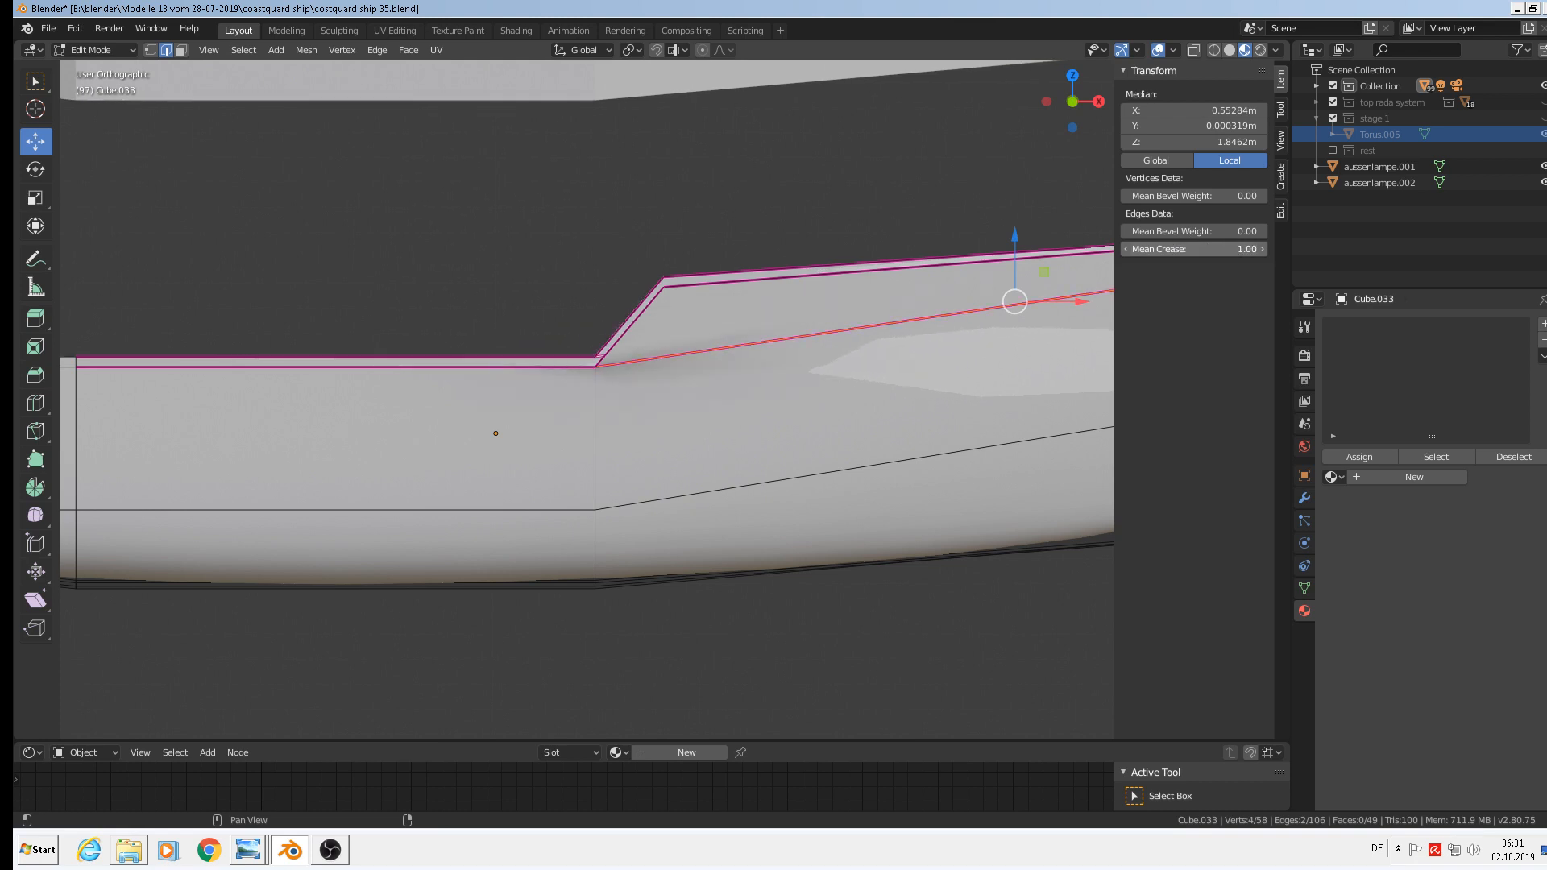
scroll(752, 363, "down", 4)
middle_click_drag(818, 394, 693, 417, "shift")
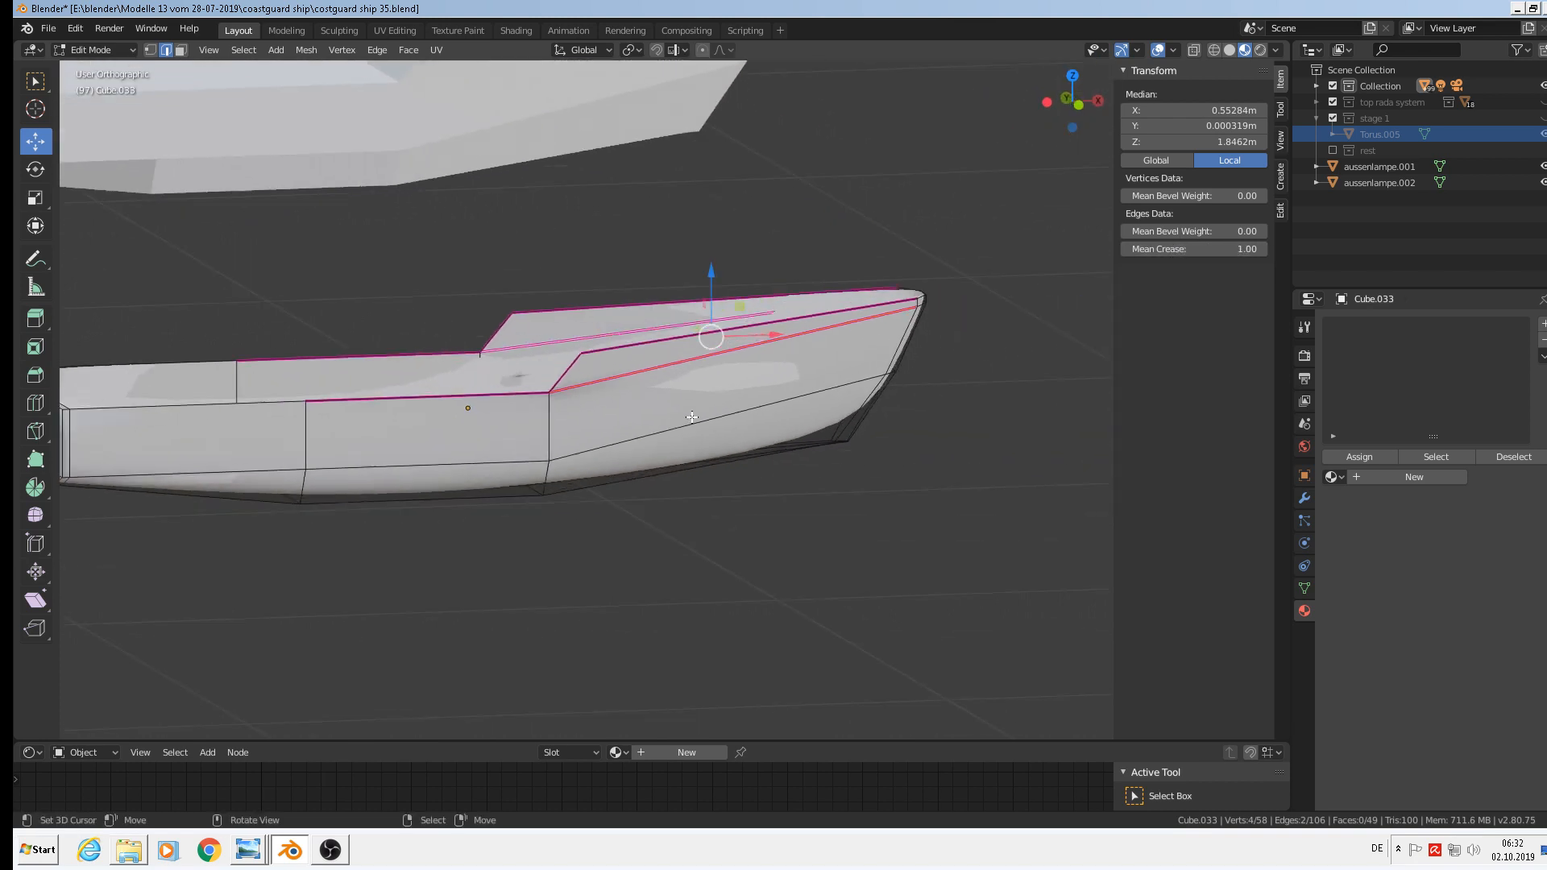
key("Tab")
middle_click_drag(605, 390, 559, 378)
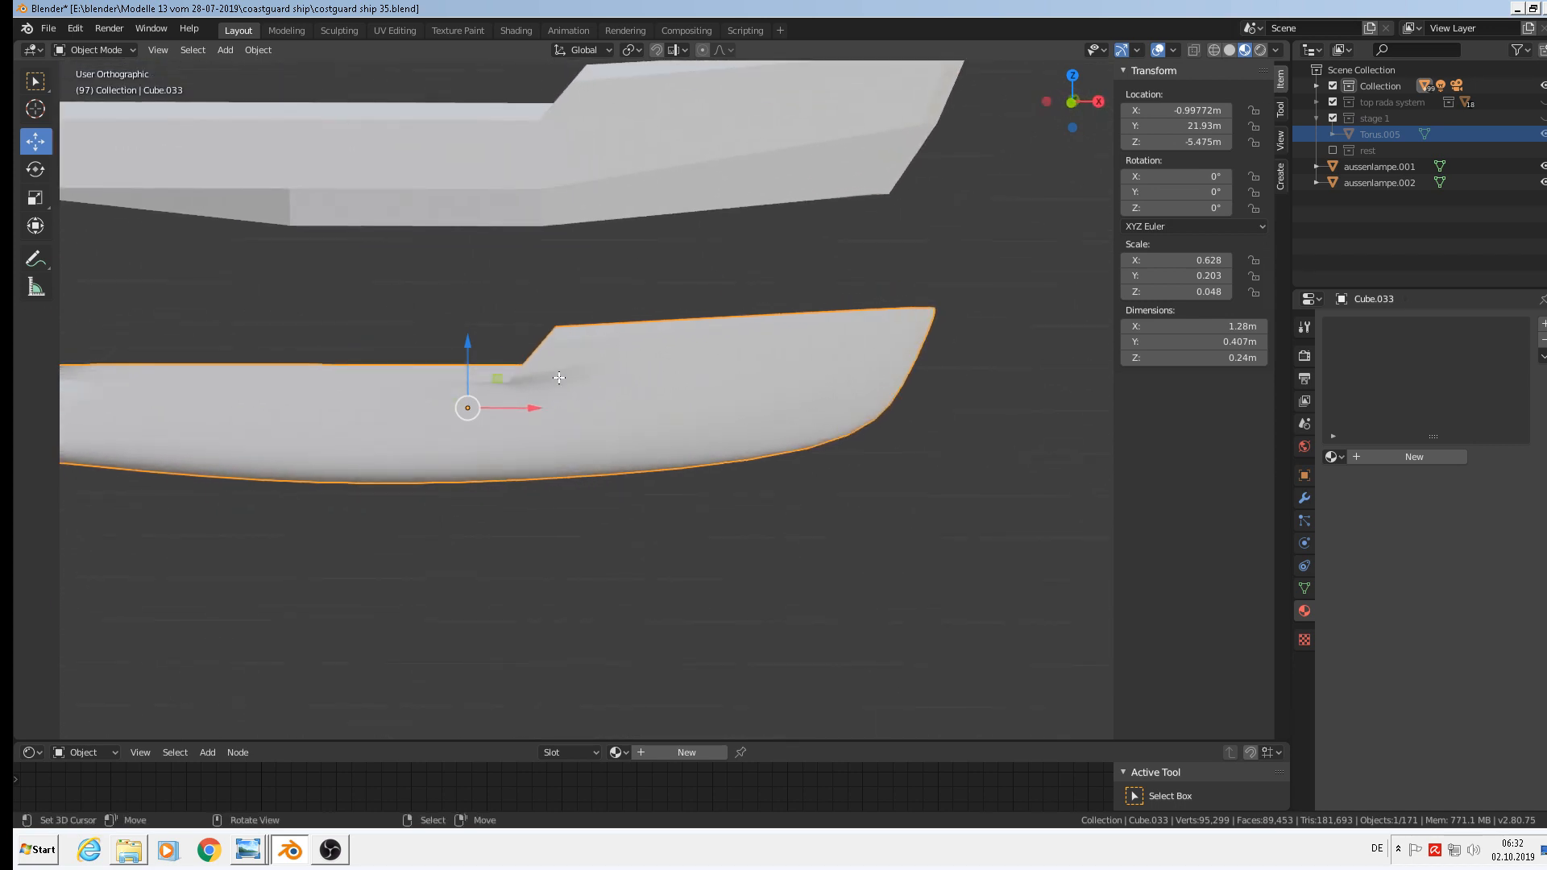
Try a crease of 0.00 on the near midship deck edge and restore it to 1.00.
key("Tab")
scroll(556, 382, "up", 2)
mouse_move(1236, 249)
left_mouse_down()
mouse_move(1220, 251)
mouse_move(1241, 251)
left_mouse_up()
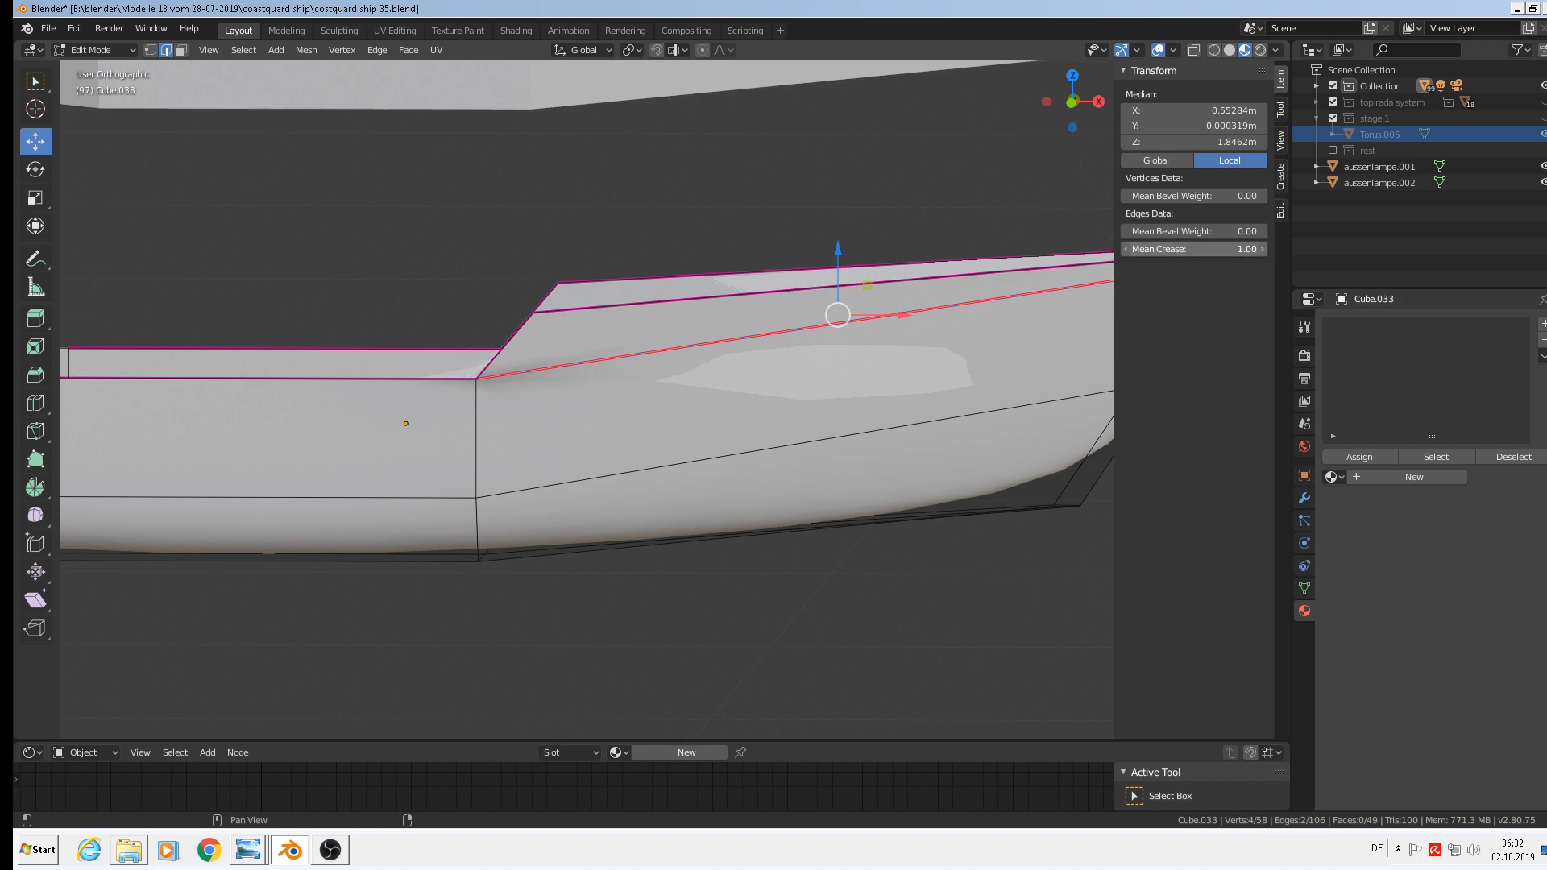
left_click(437, 382)
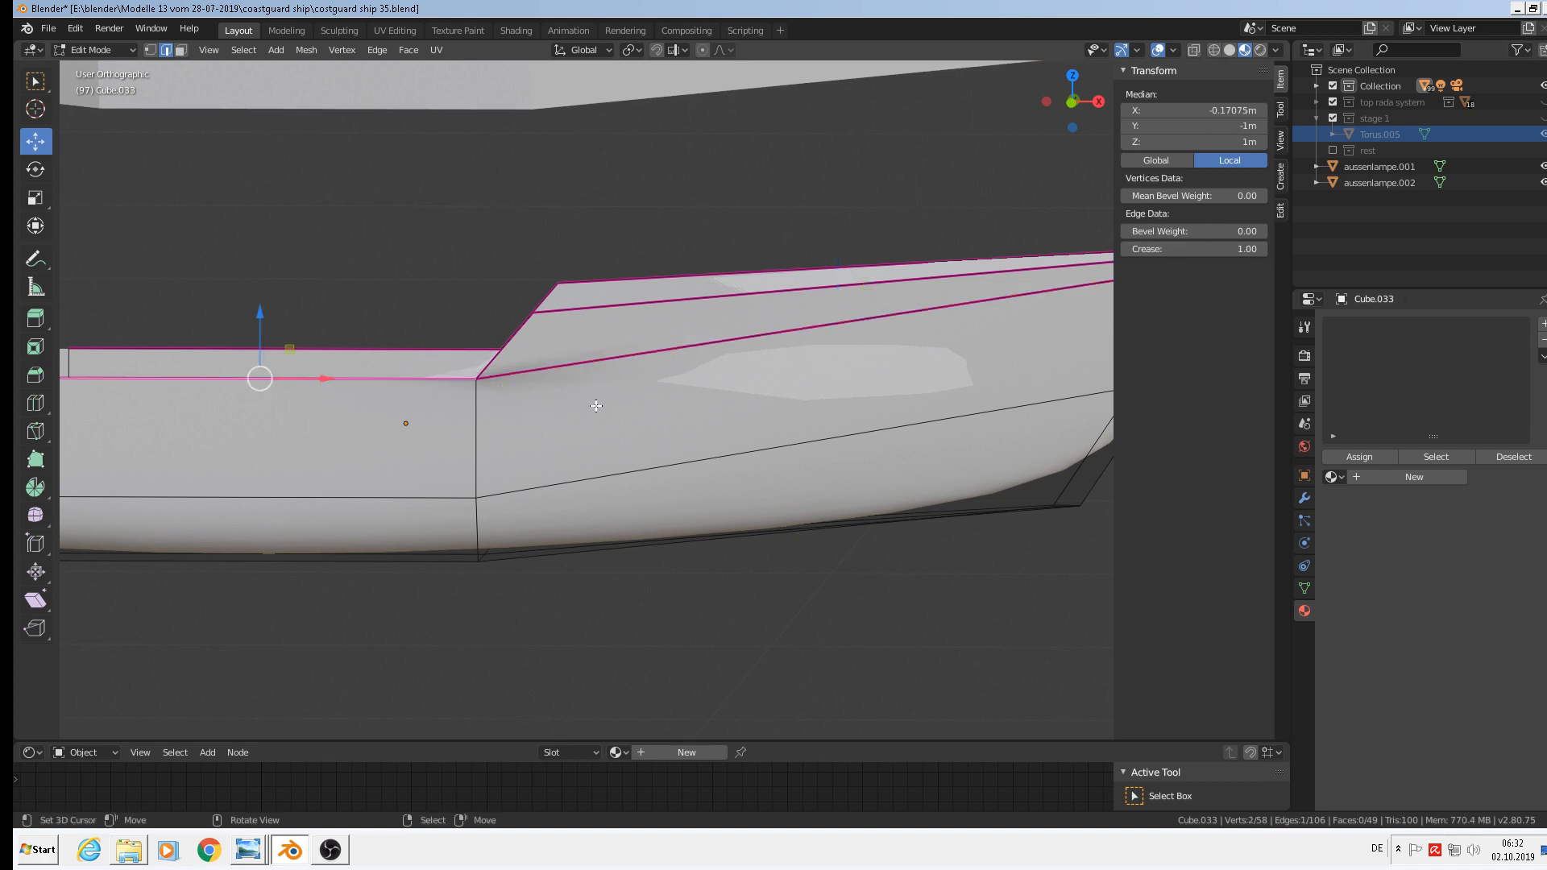
left_click_drag(1221, 247, 1138, 246)
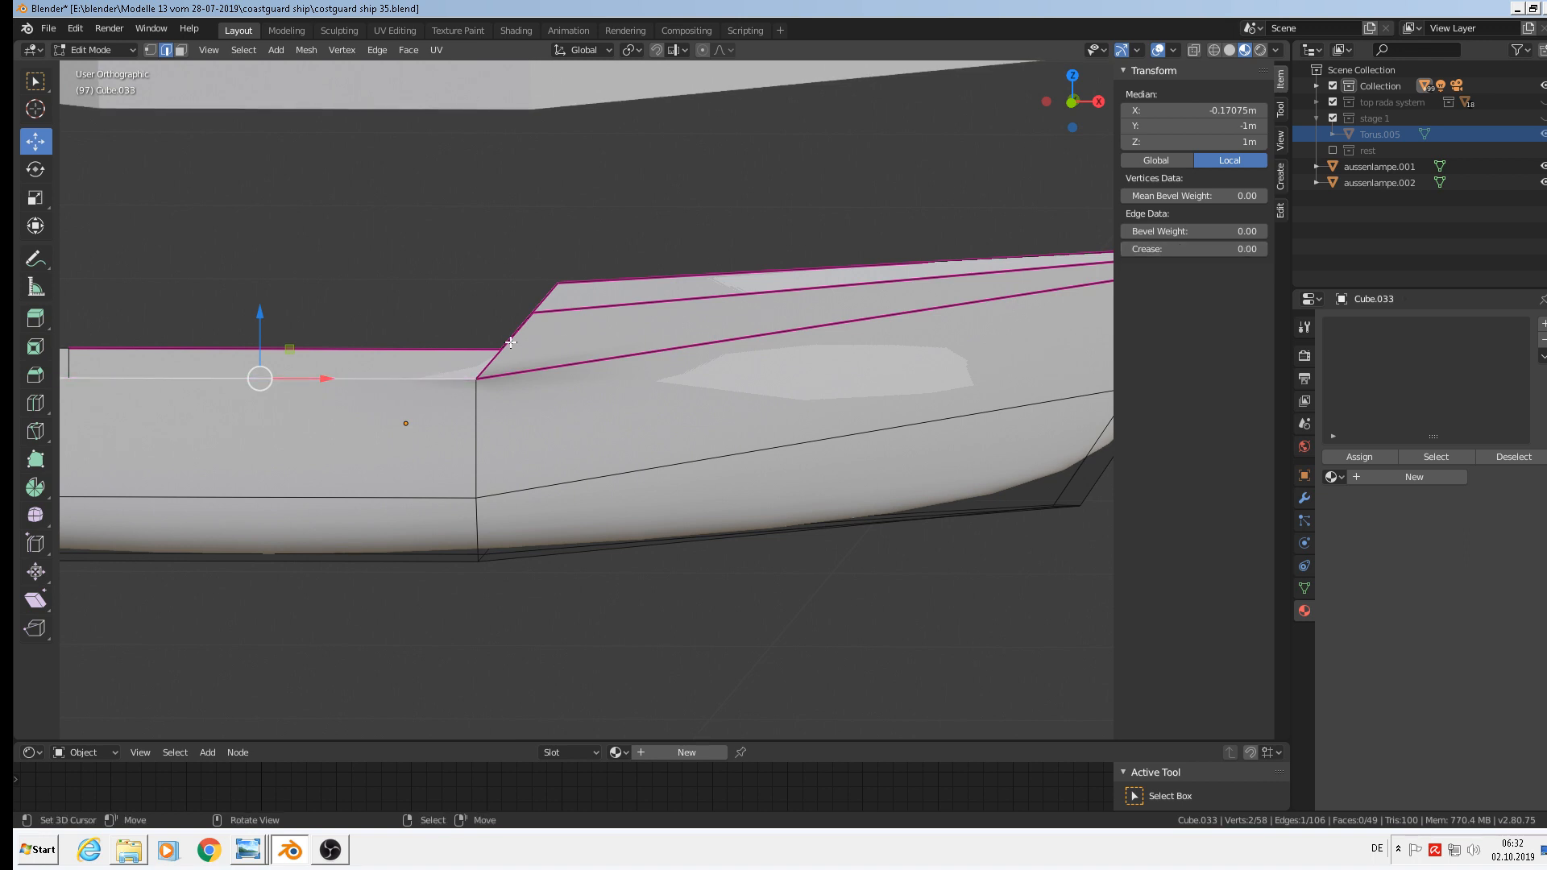
left_click(388, 358)
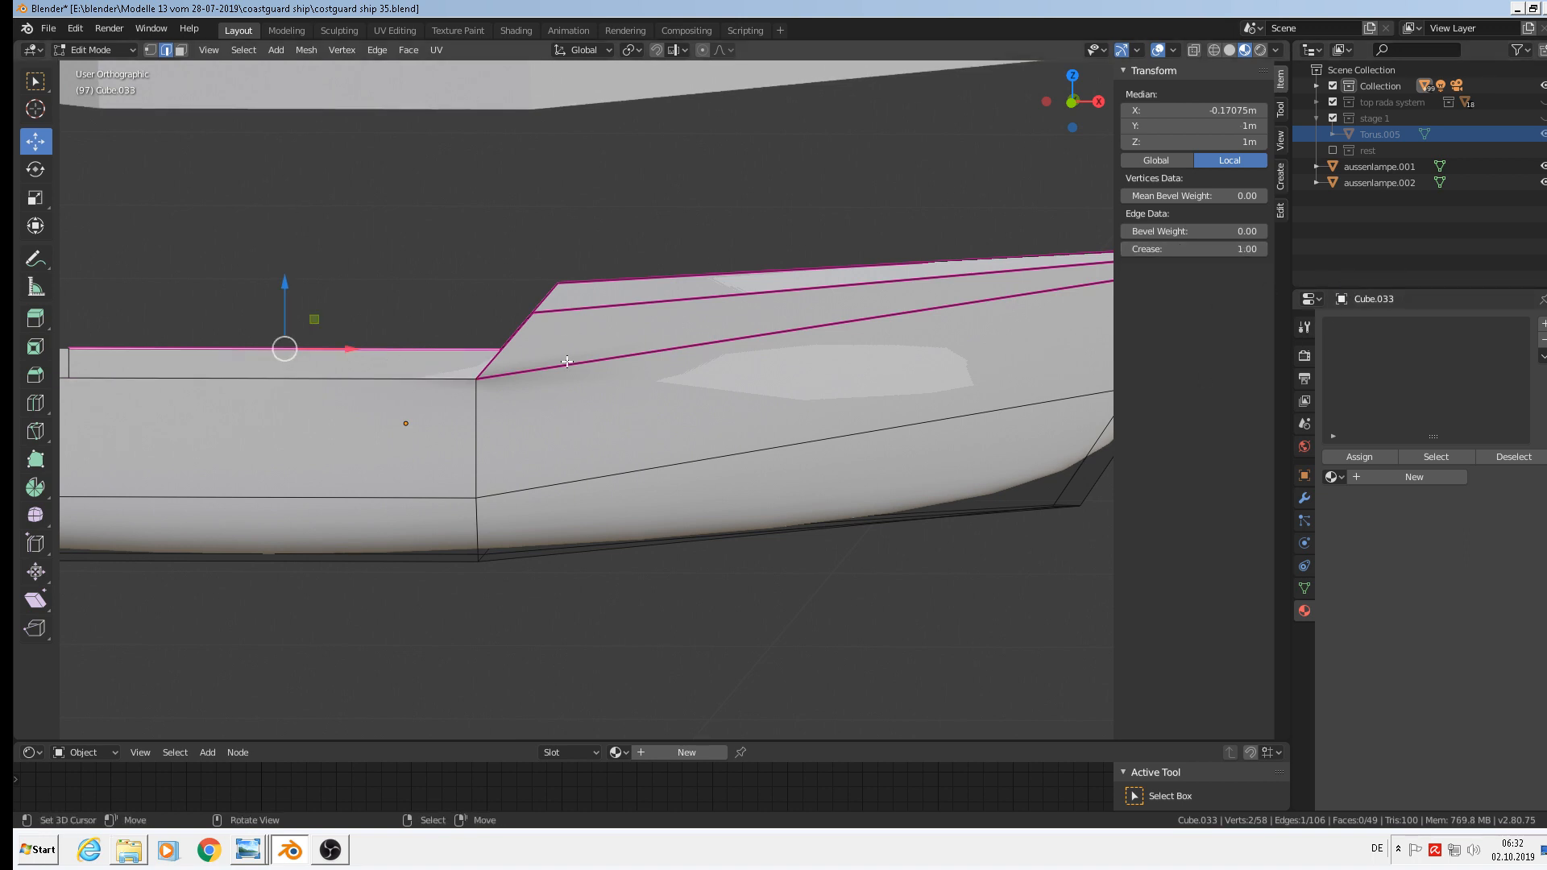
right_click(353, 379)
left_click_drag(1180, 249, 1265, 249)
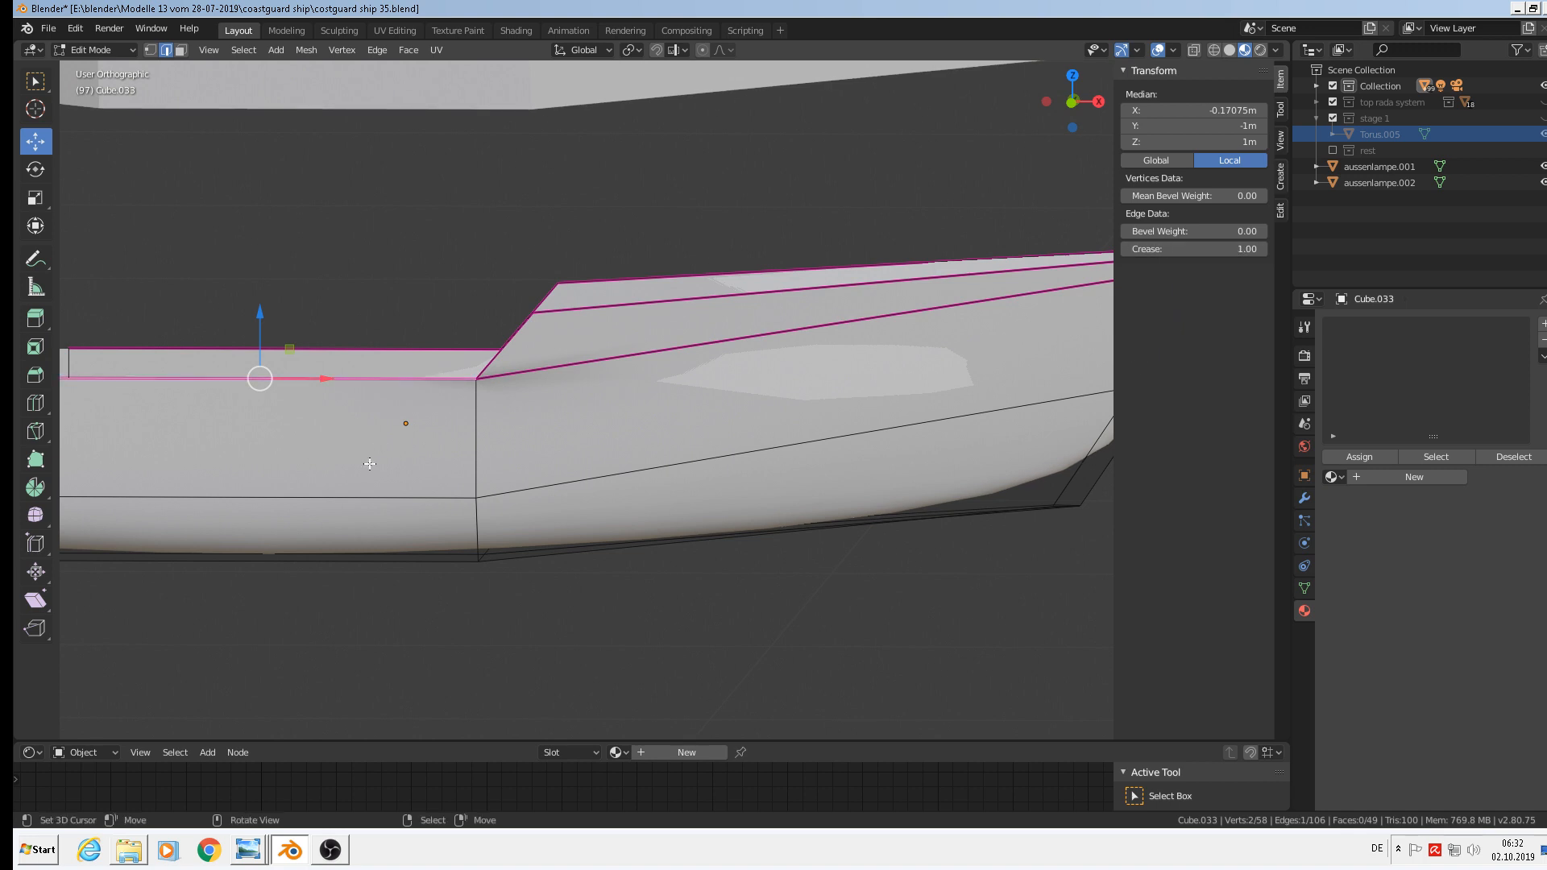
Examine the creased hull's shading around the bow step and check the crease of the near side's bow edges.
middle_click_drag(370, 461, 698, 505)
scroll(403, 477, "down", 3)
key("Tab")
scroll(449, 478, "down", 3)
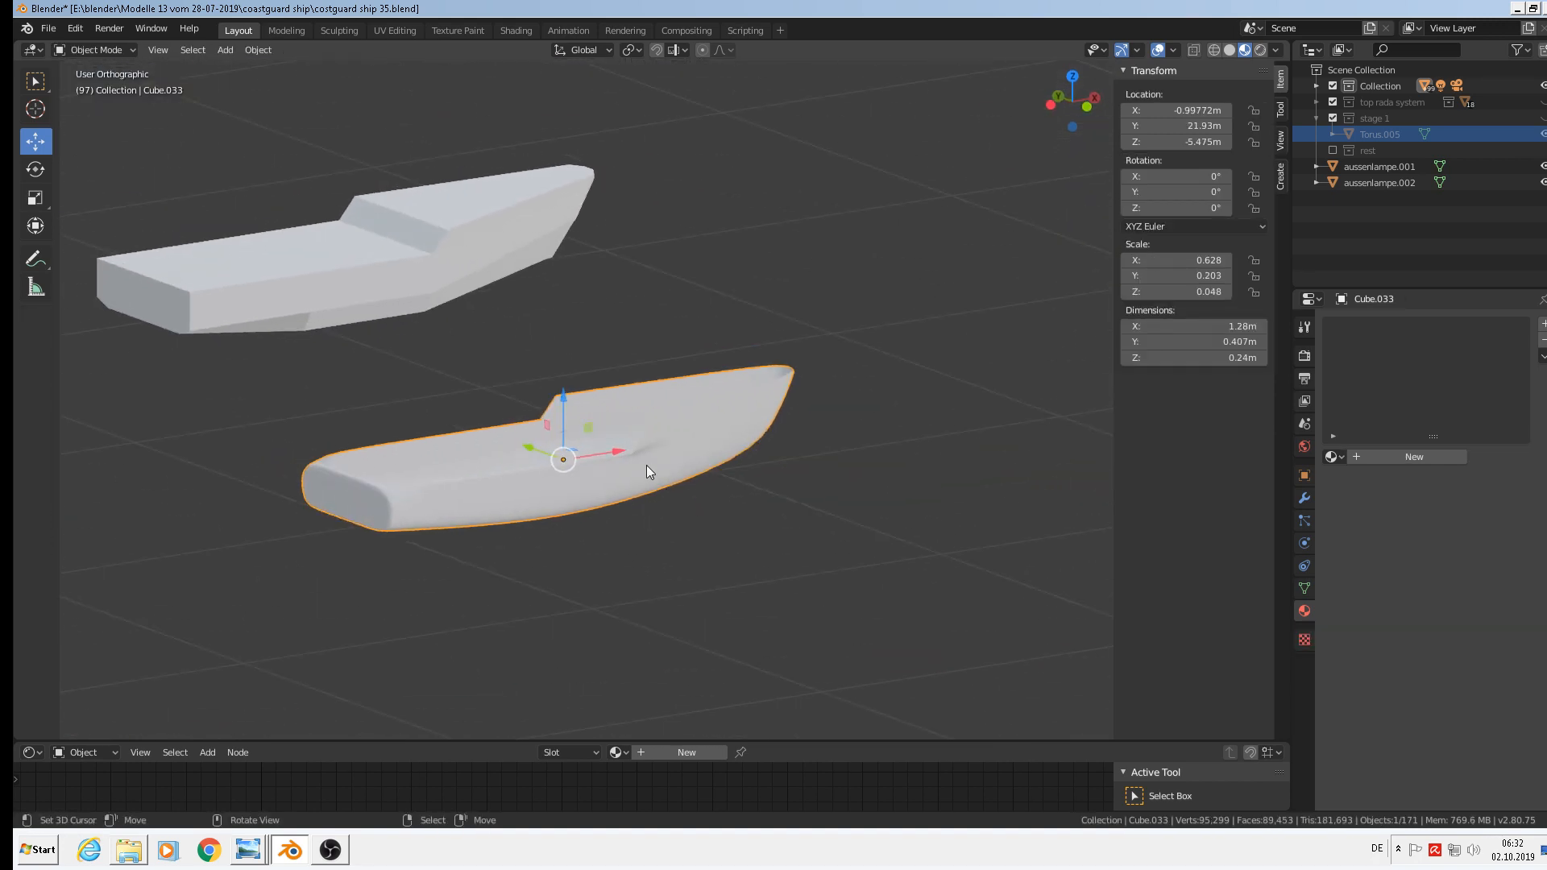
scroll(645, 451, "up", 3)
scroll(644, 457, "up", 3)
key("Tab")
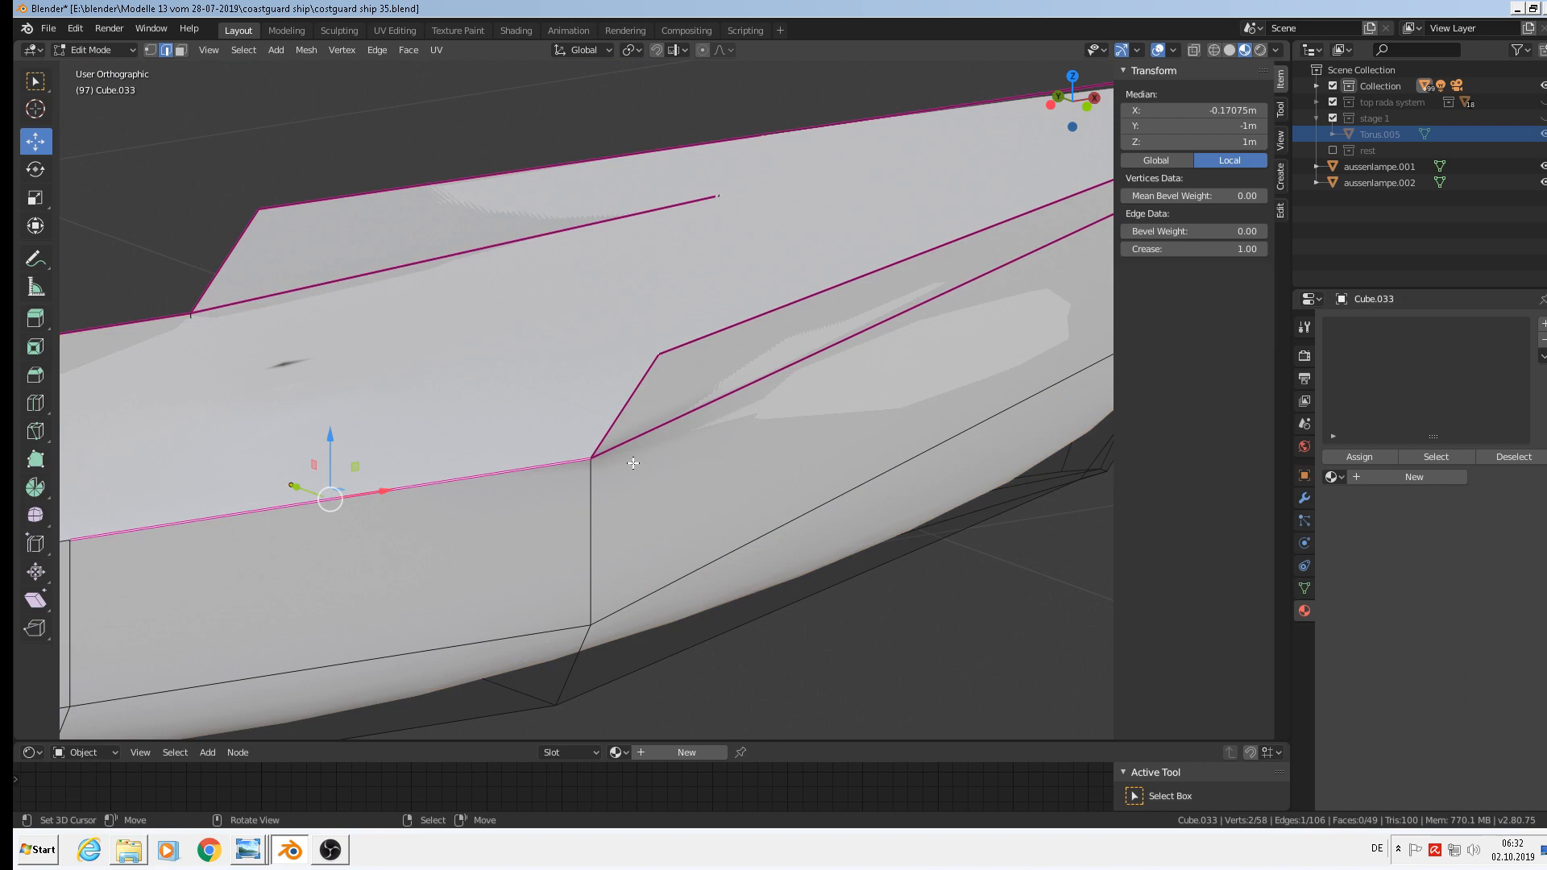
scroll(634, 463, "up", 1)
left_click(658, 427)
scroll(677, 423, "down", 3)
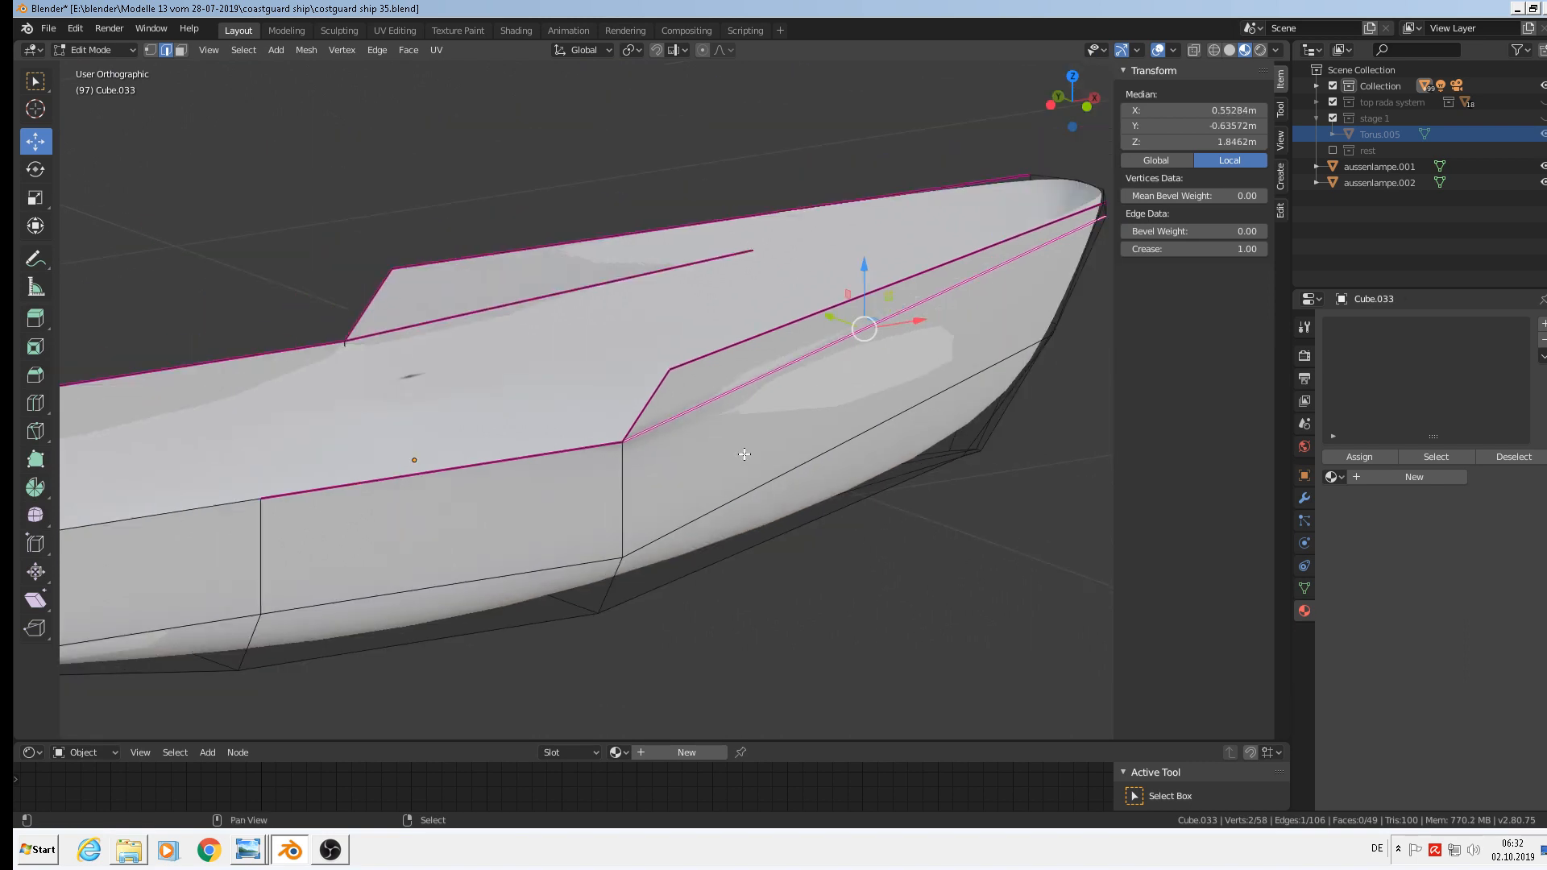
right_click(780, 373)
middle_click_drag(795, 483, 577, 453)
scroll(714, 498, "down", 3)
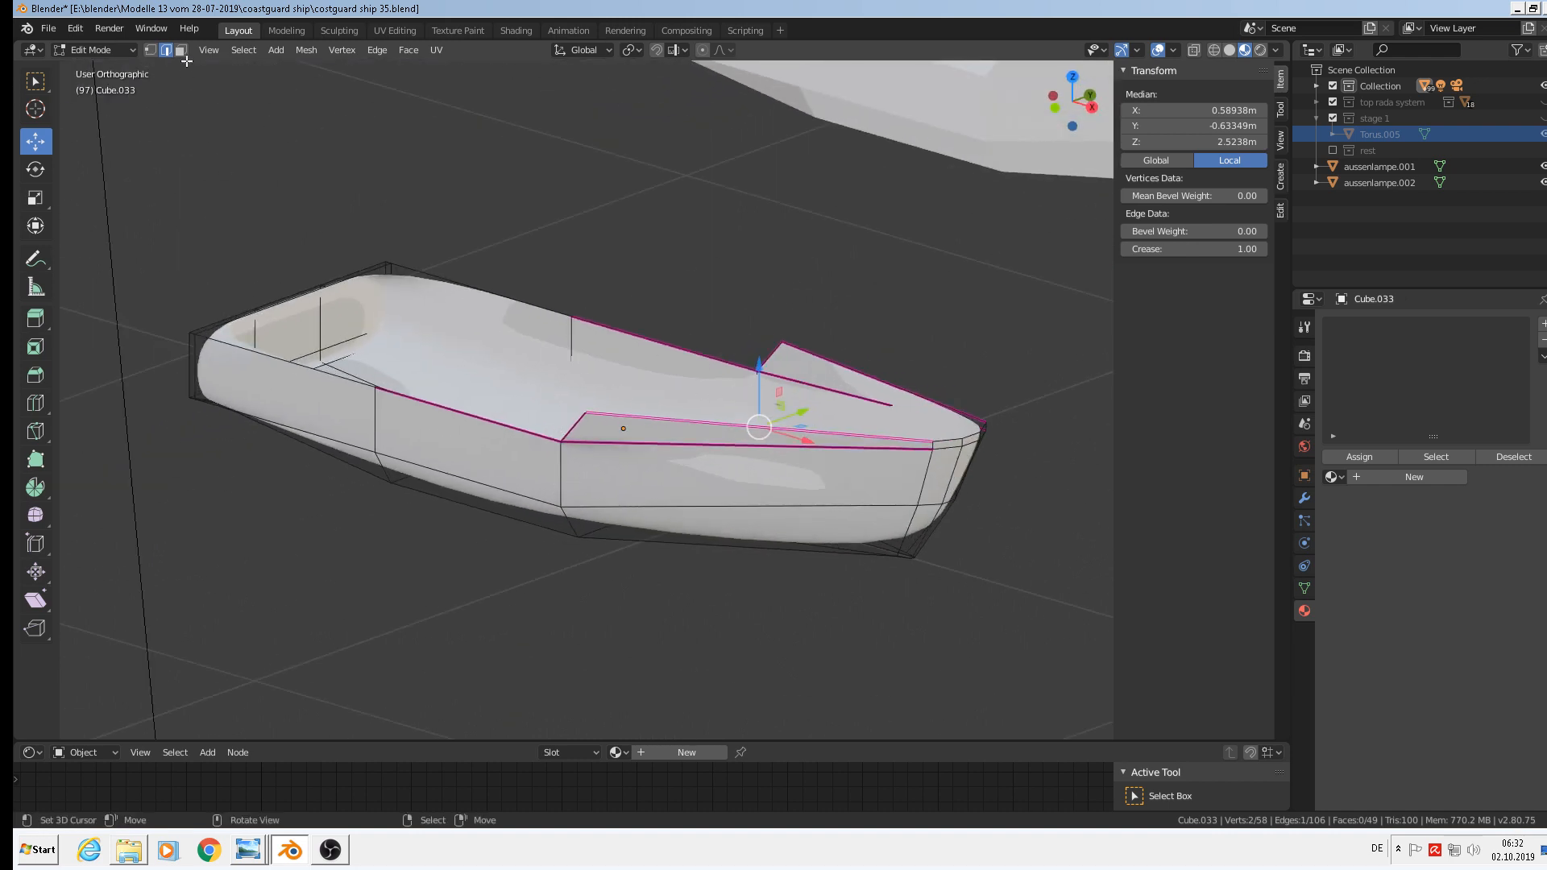
Scale the two top corner vertices of the bow step inward along Y to about 0.92.
left_click(150, 51)
left_click(782, 343)
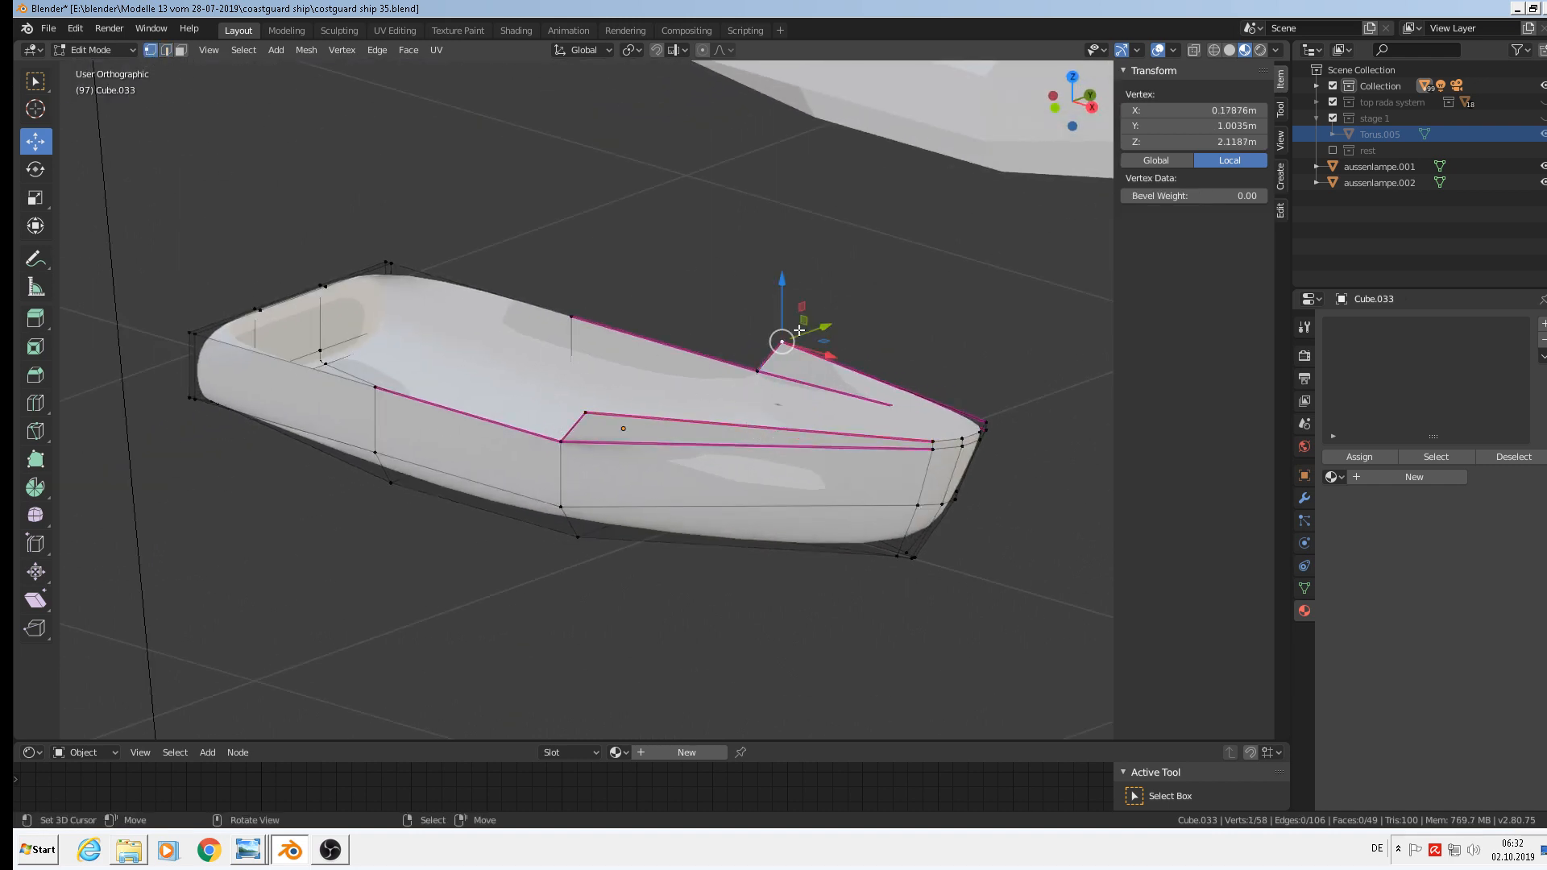
left_click(586, 412, "shift")
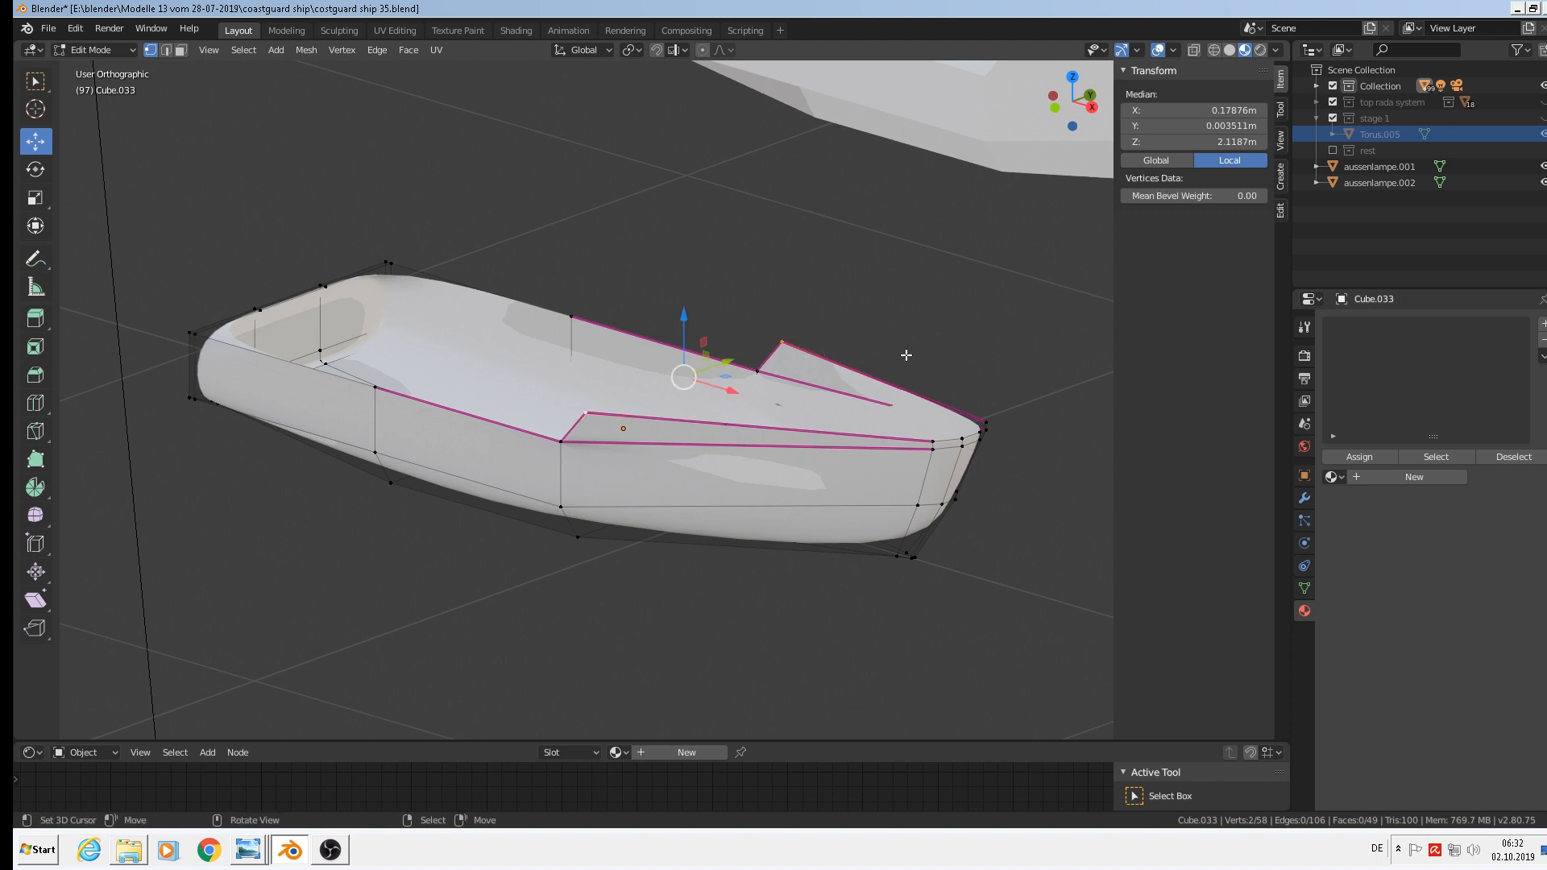
key("s")
key("y")
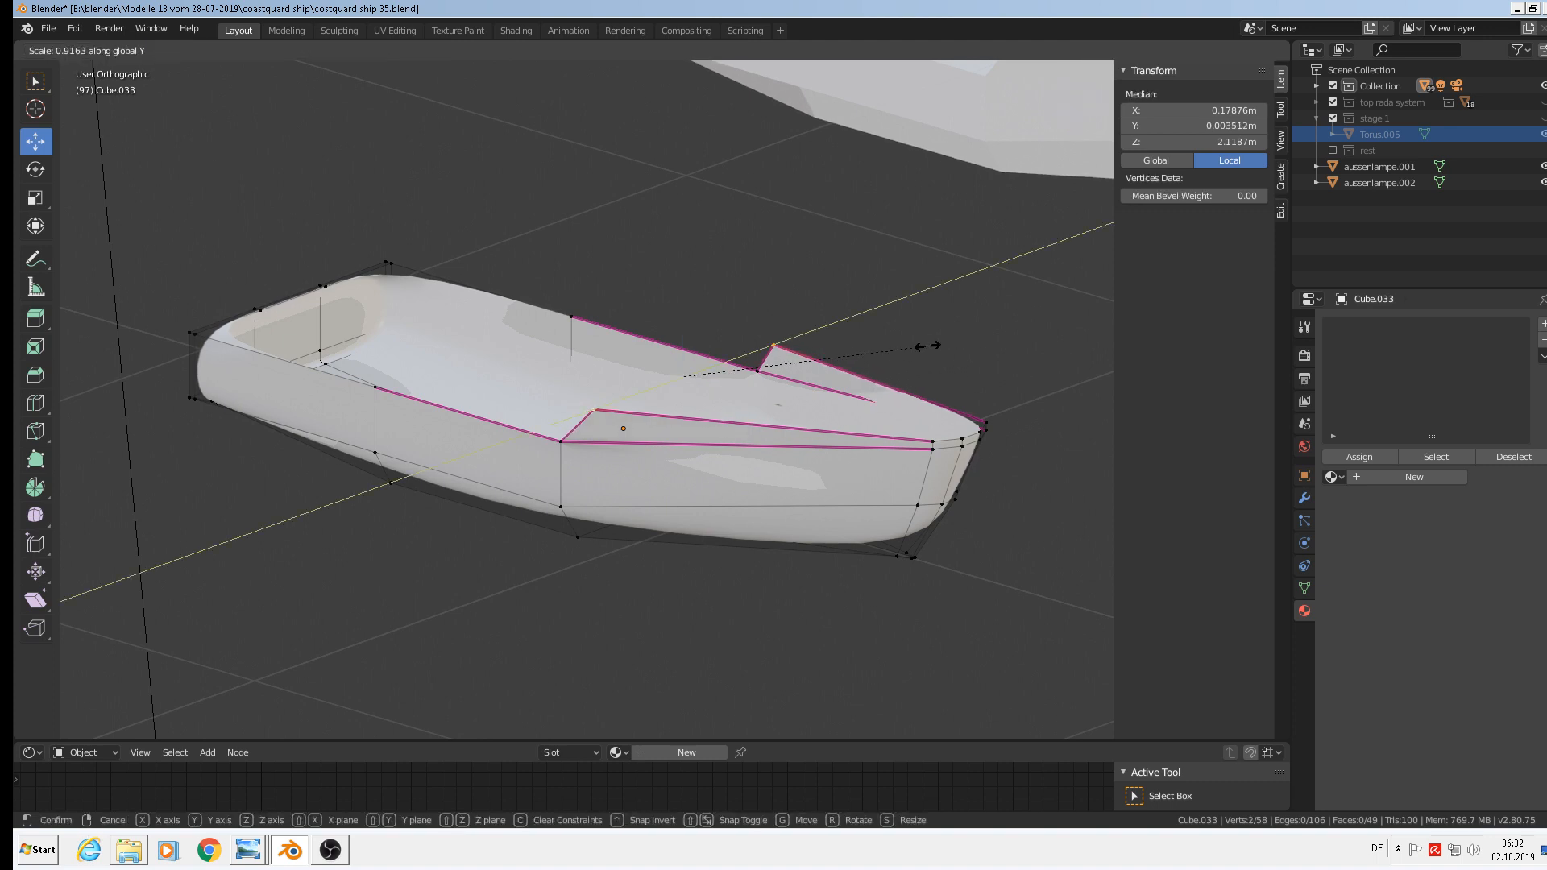
left_click(920, 346)
key("Tab")
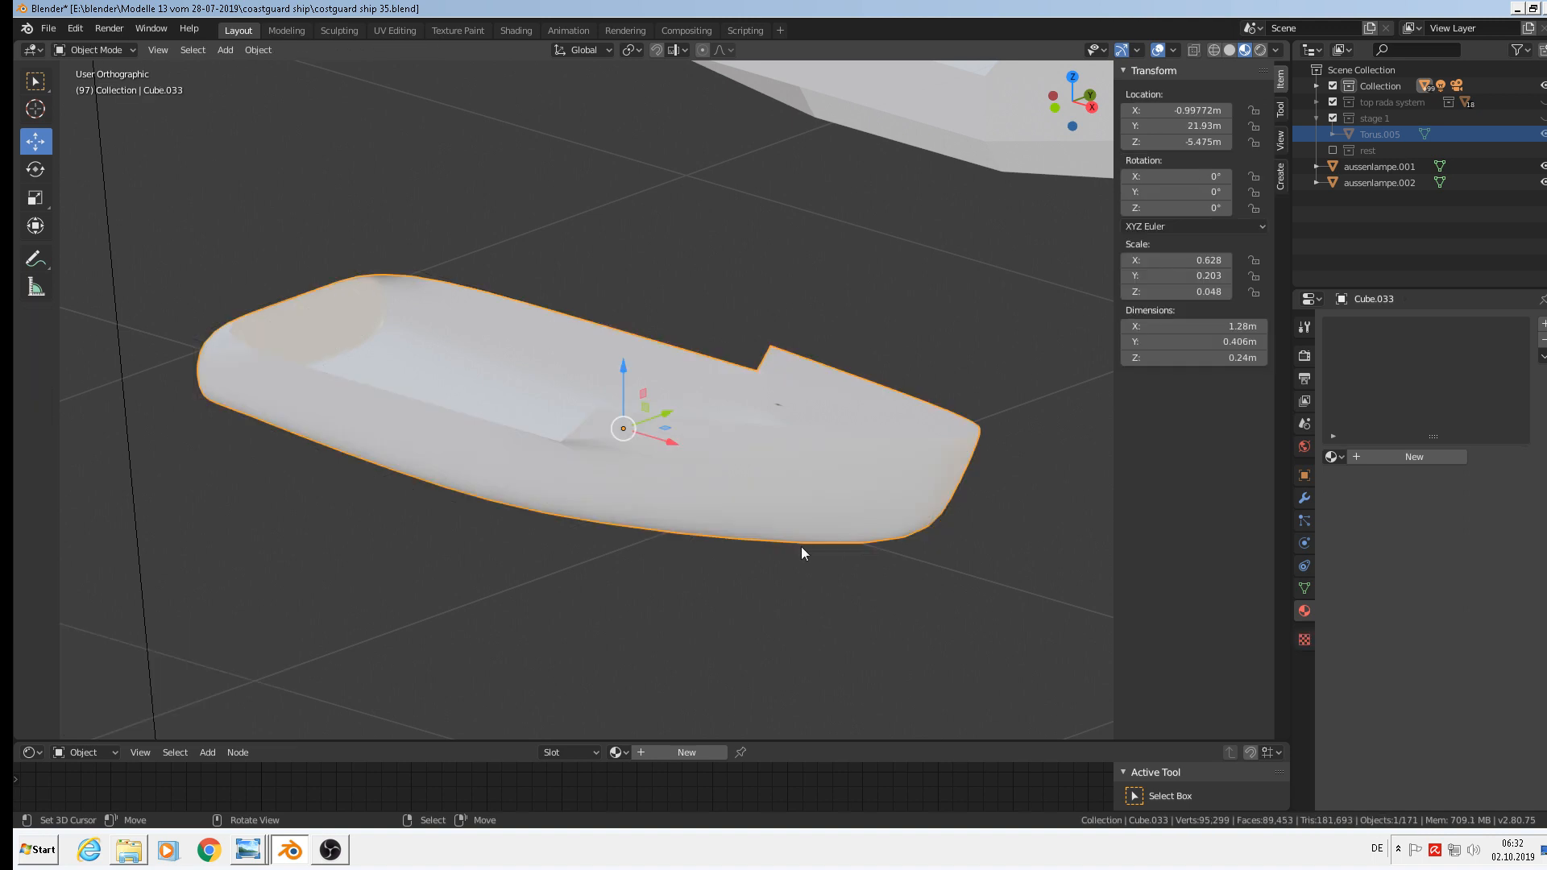
Examine the hull from the stern and select the near deck-edge vertex at the foot of the bow step.
middle_click_drag(801, 546, 103, 476)
middle_click_drag(738, 520, 811, 498)
scroll(790, 418, "up", 5)
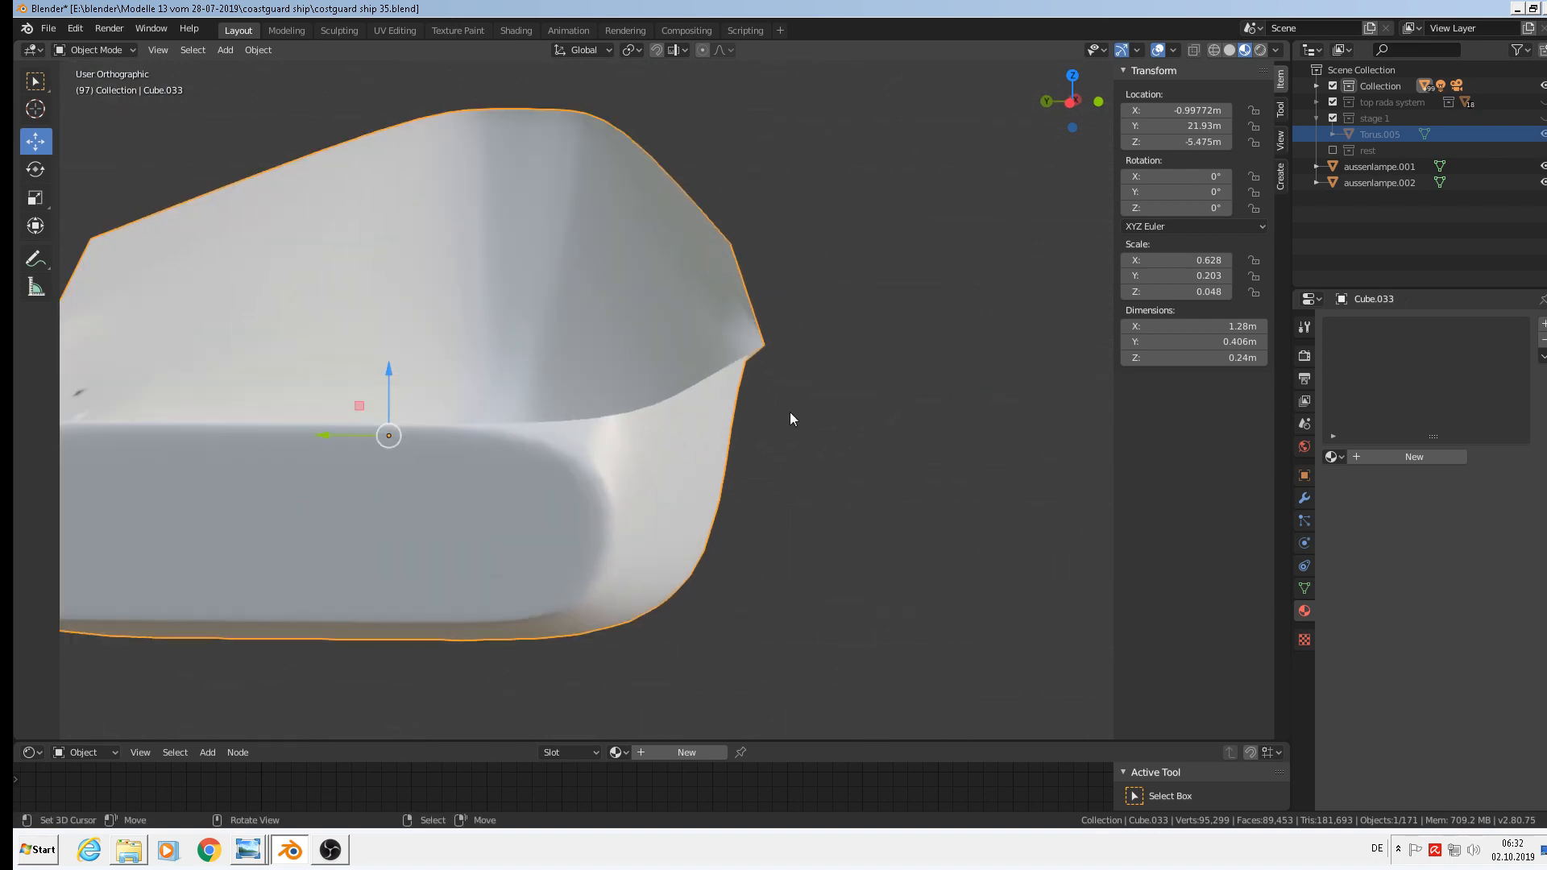
key("Tab")
left_click(758, 341)
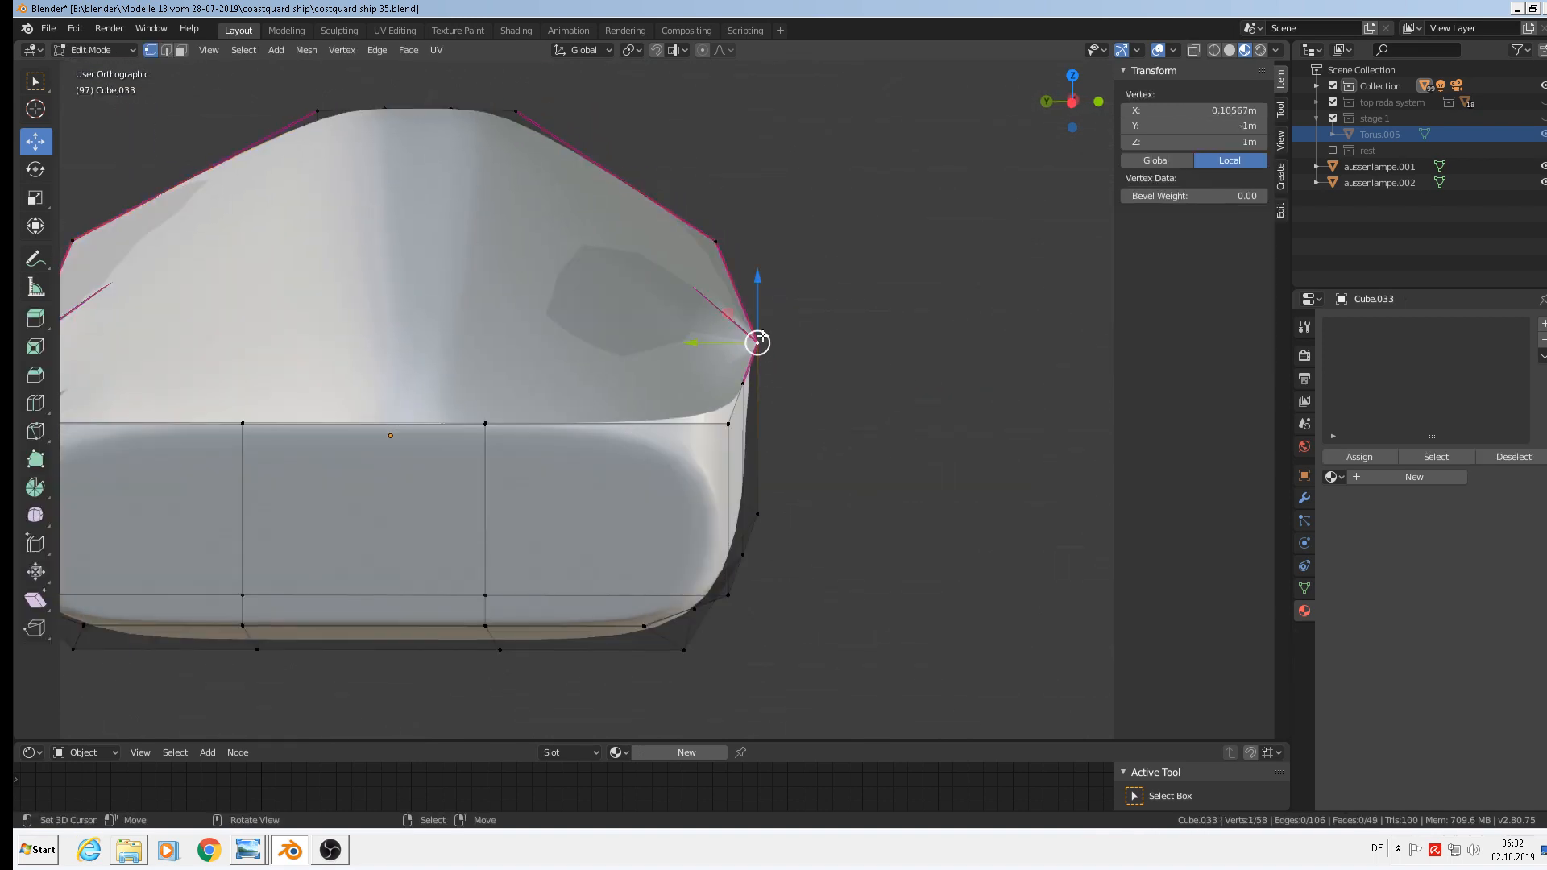
Add one horizontal loop cut around the hull sides and slide it up near the deck edge with a factor of -0.843.
scroll(775, 404, "down", 3)
middle_click_drag(770, 404, 588, 318)
scroll(574, 356, "down", 2)
middle_click_drag(551, 414, 627, 432, "shift")
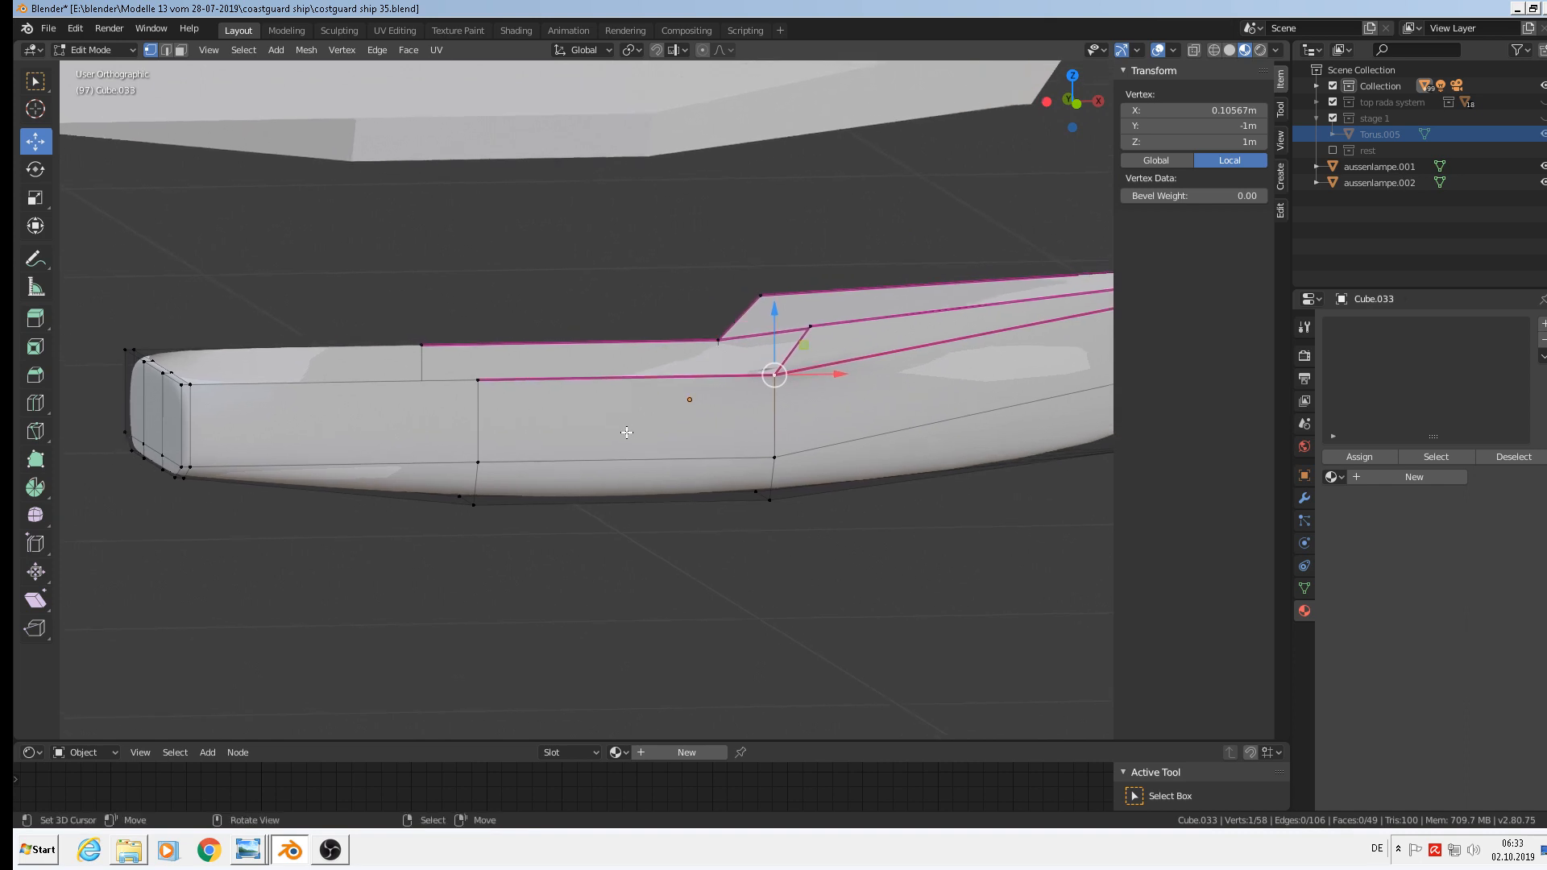
key("ctrl+r")
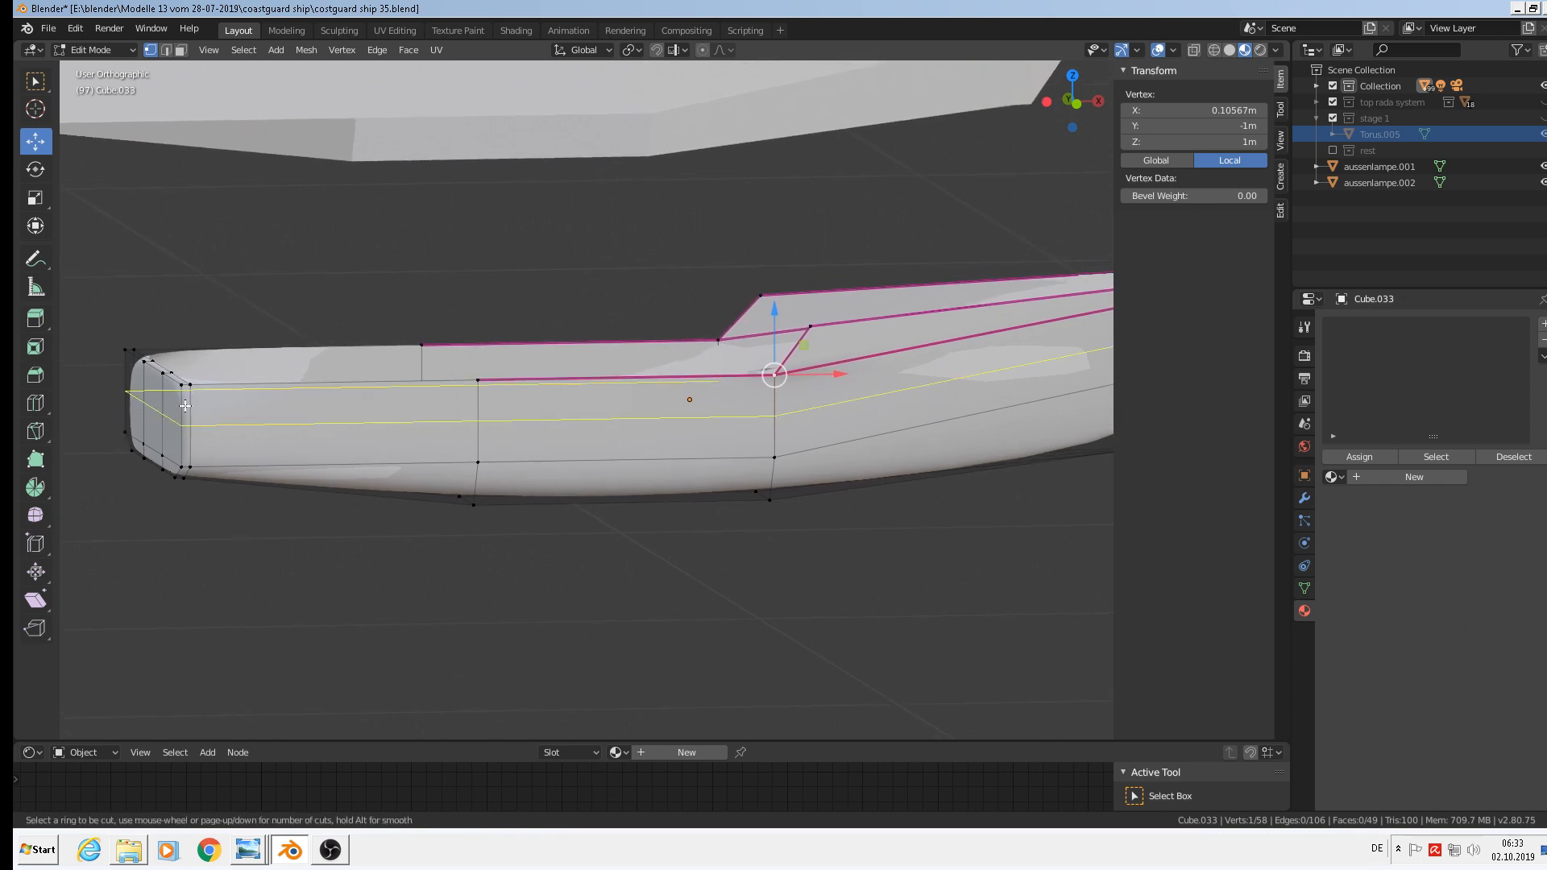
left_click(187, 406)
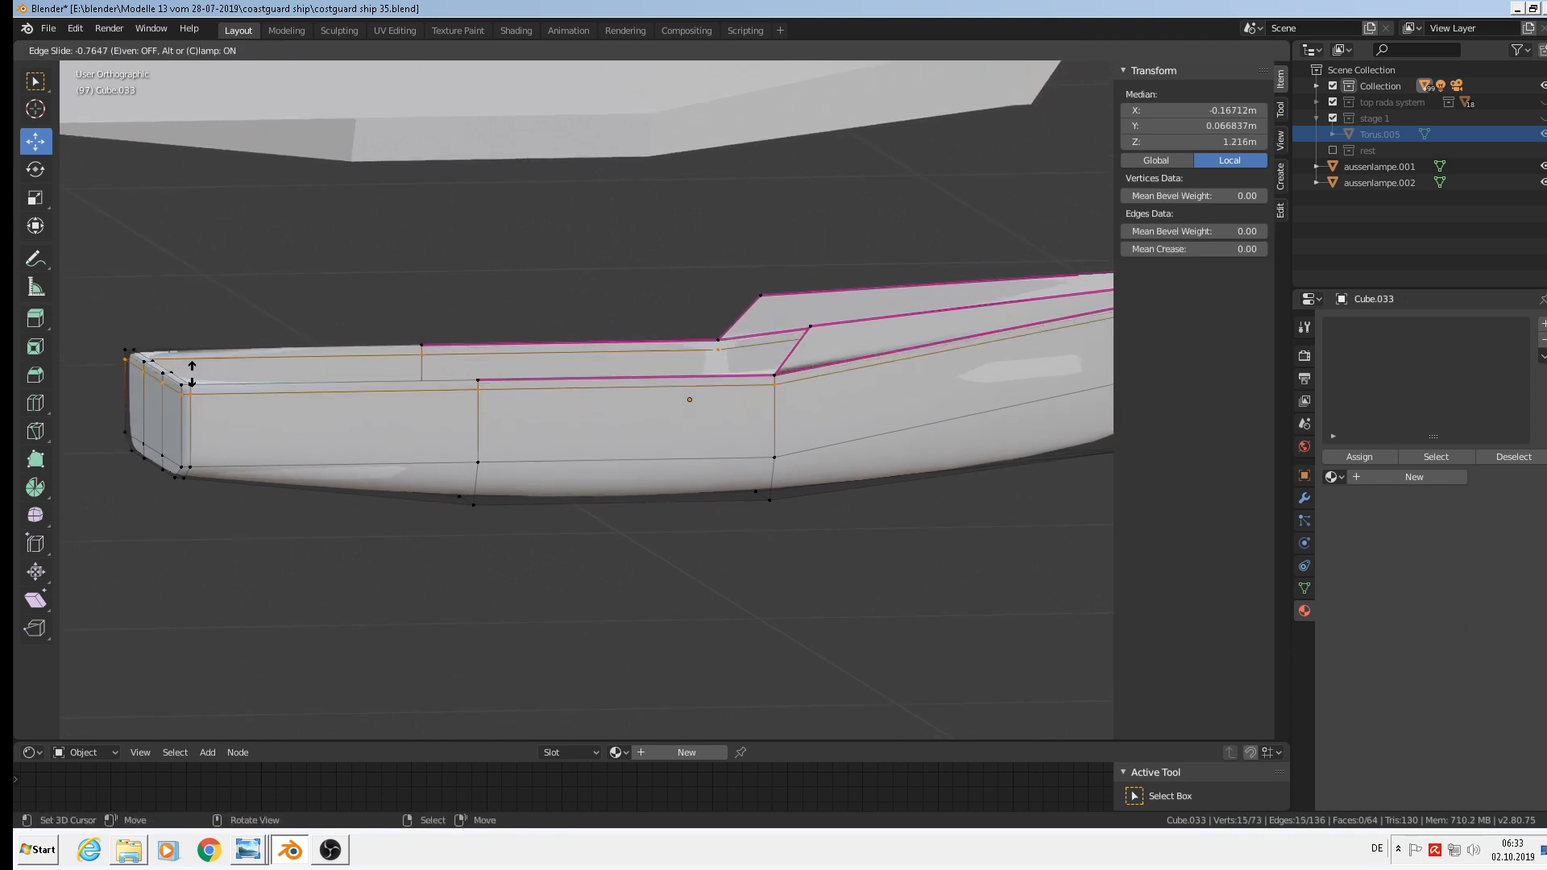
left_click(191, 372)
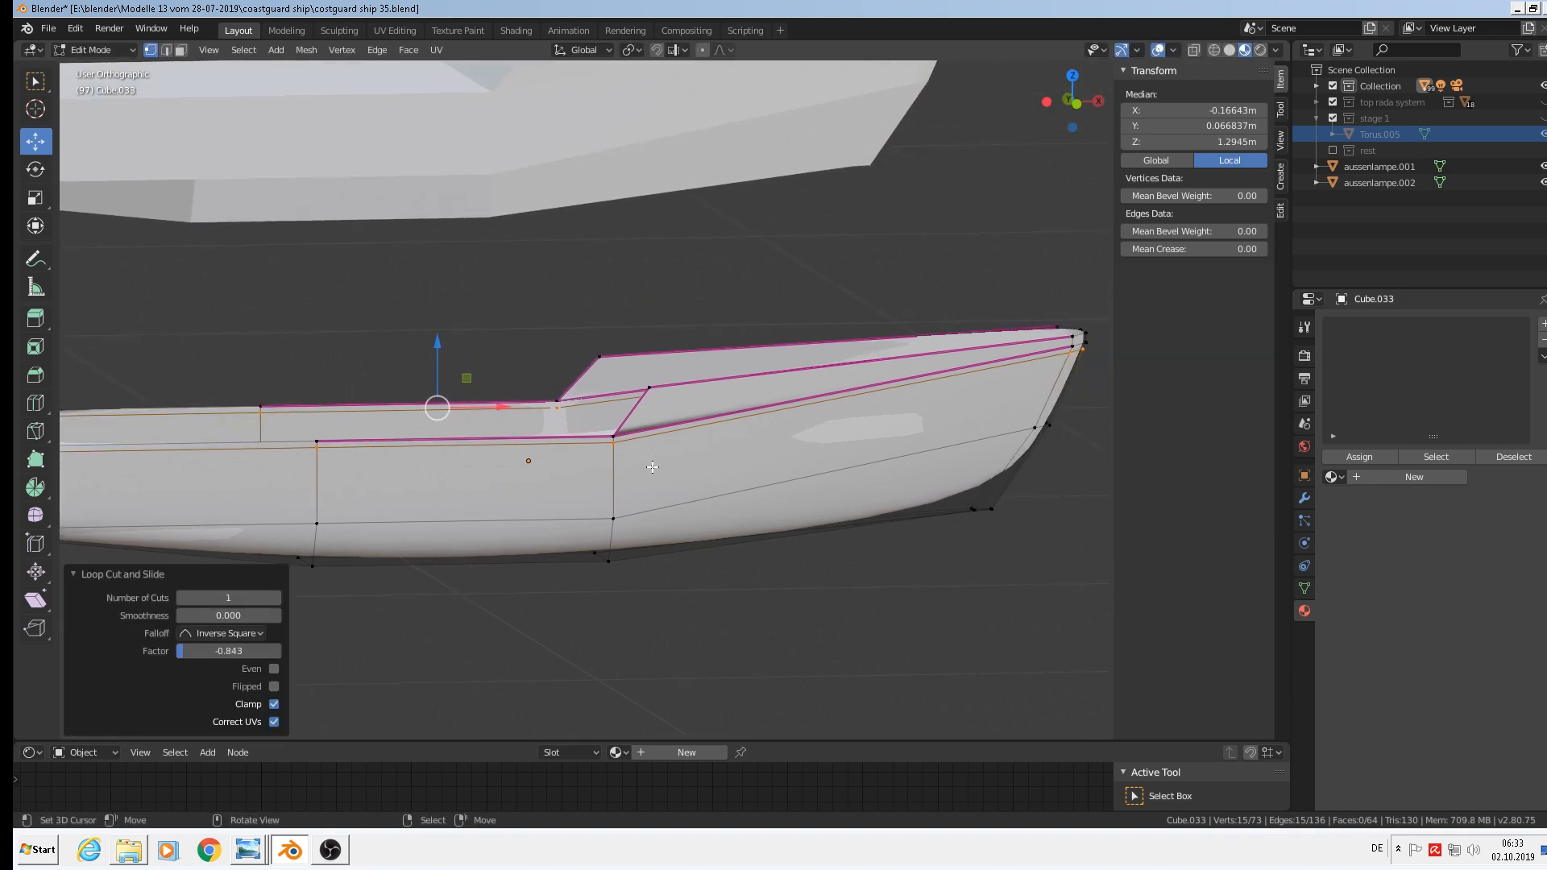
key("Tab")
key("Tab")
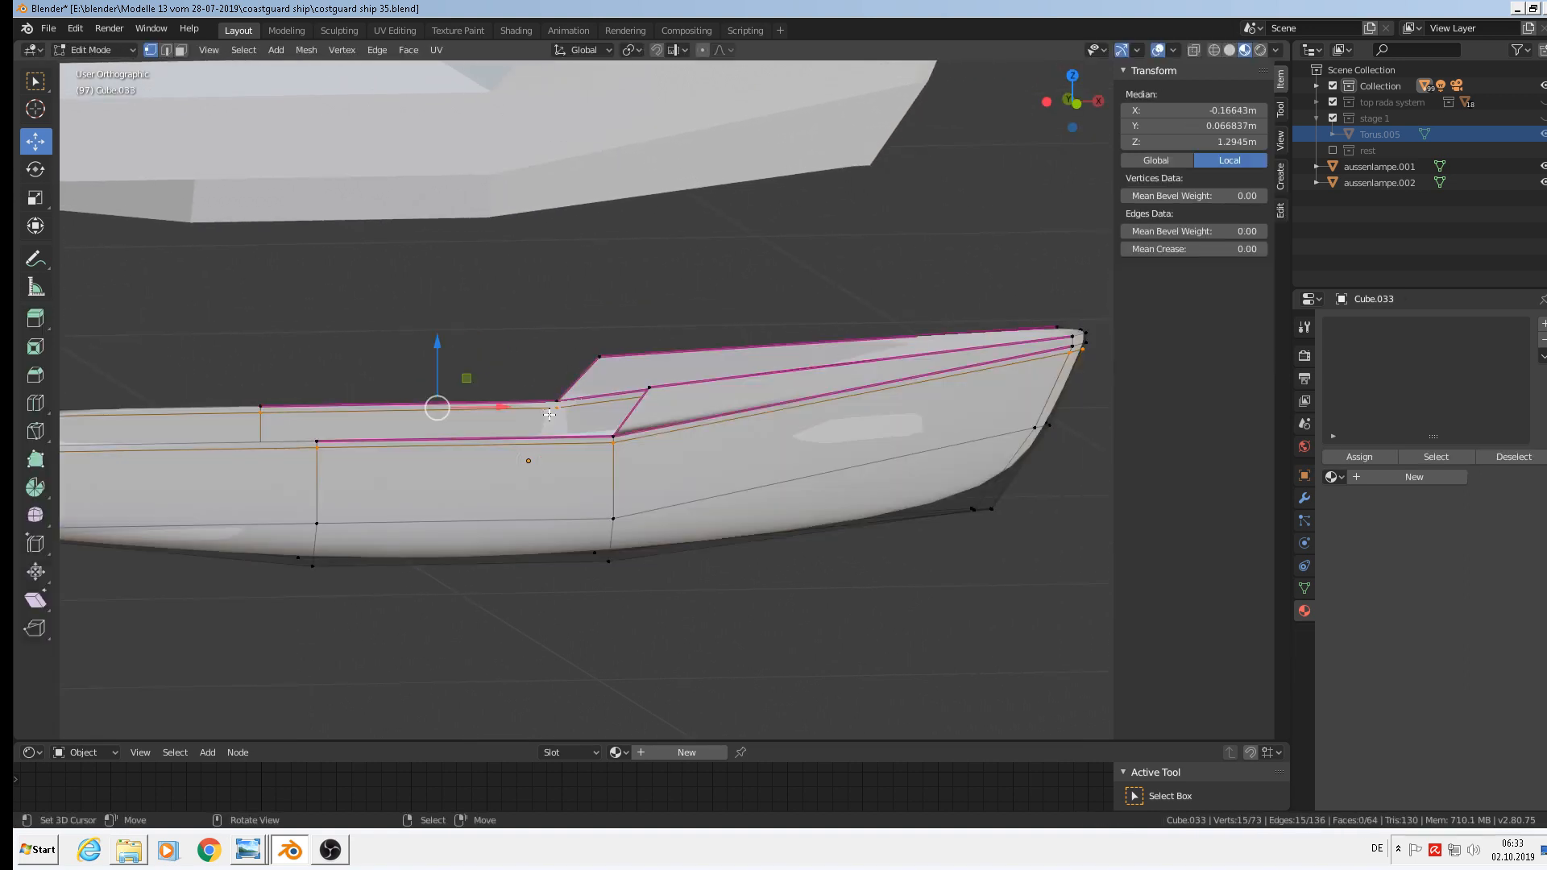
Set the mean crease to 0.98 for the near side's midship deck edge, bow-step slope and upper and lower bow edges.
scroll(660, 463, "up", 3)
scroll(660, 462, "up", 3)
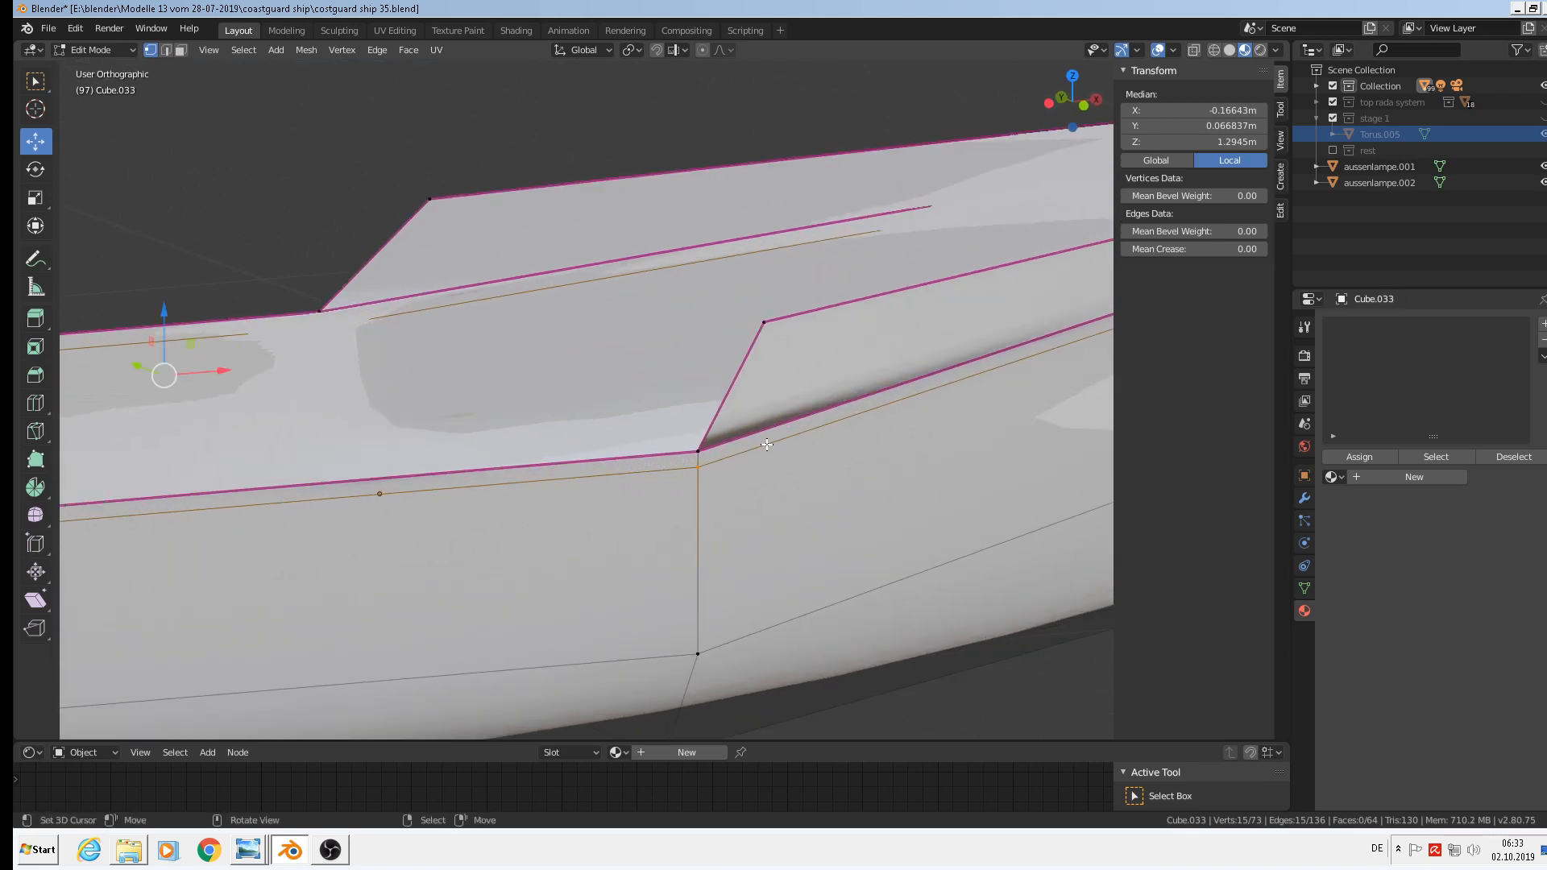
scroll(676, 483, "down", 2)
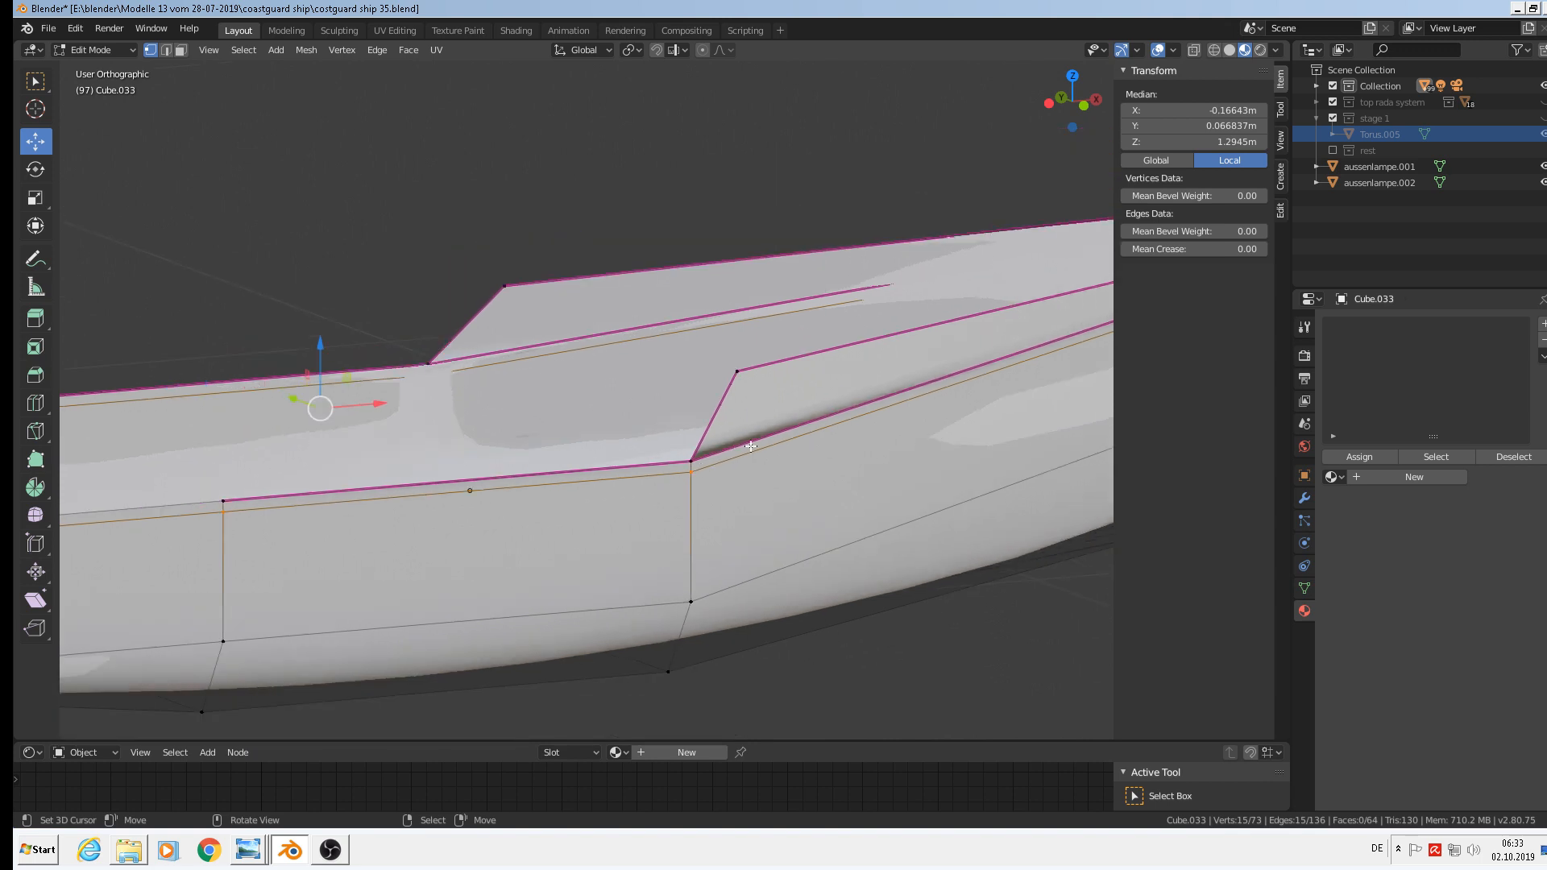
left_click(166, 50)
left_click(800, 428)
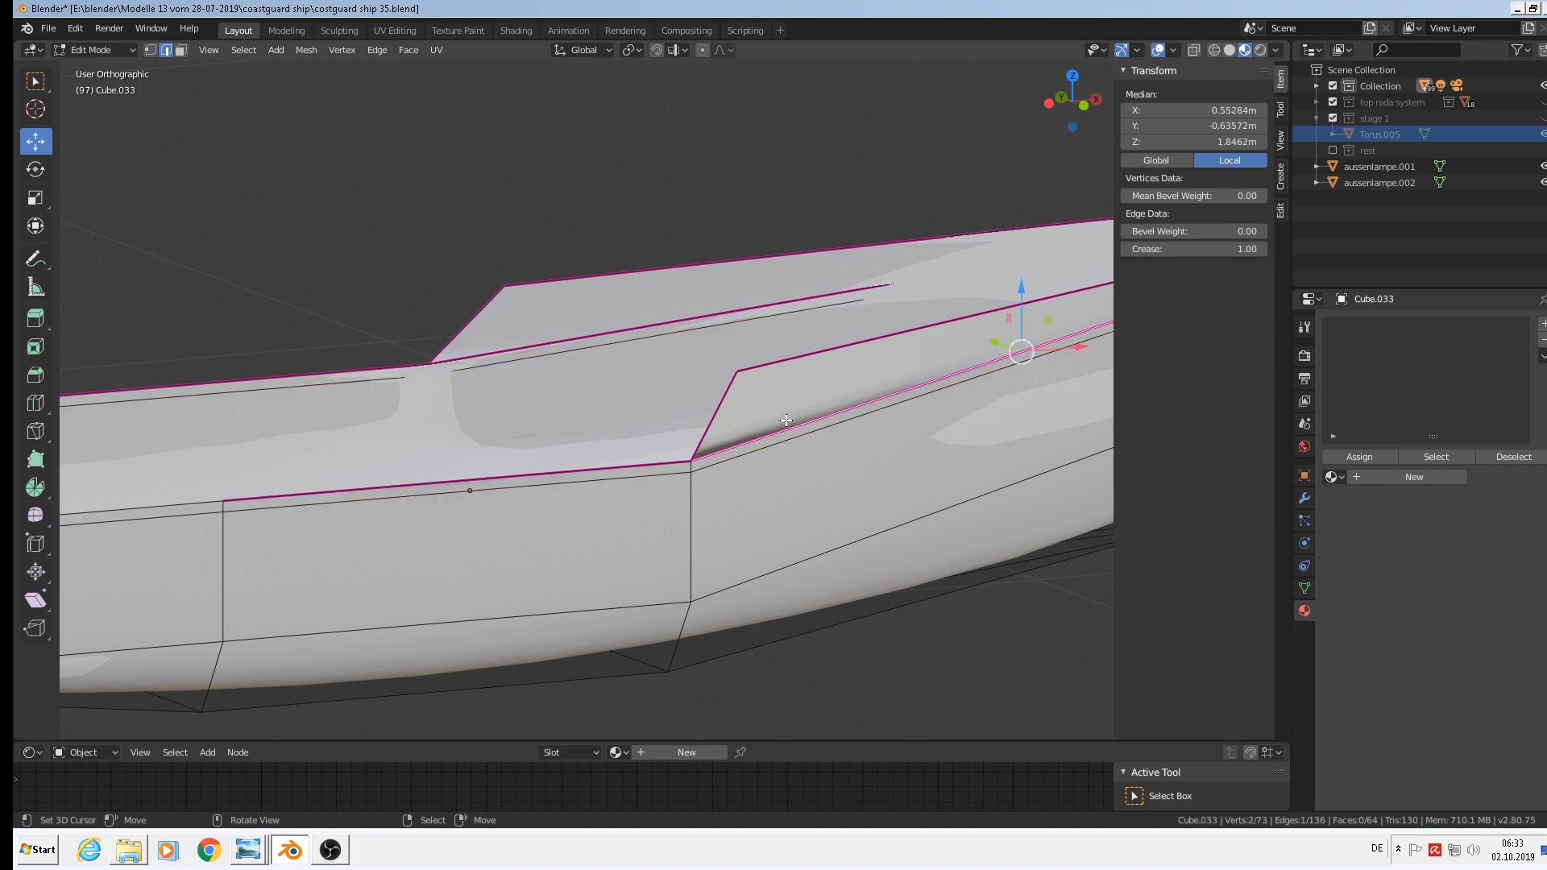
left_click(764, 366, "shift")
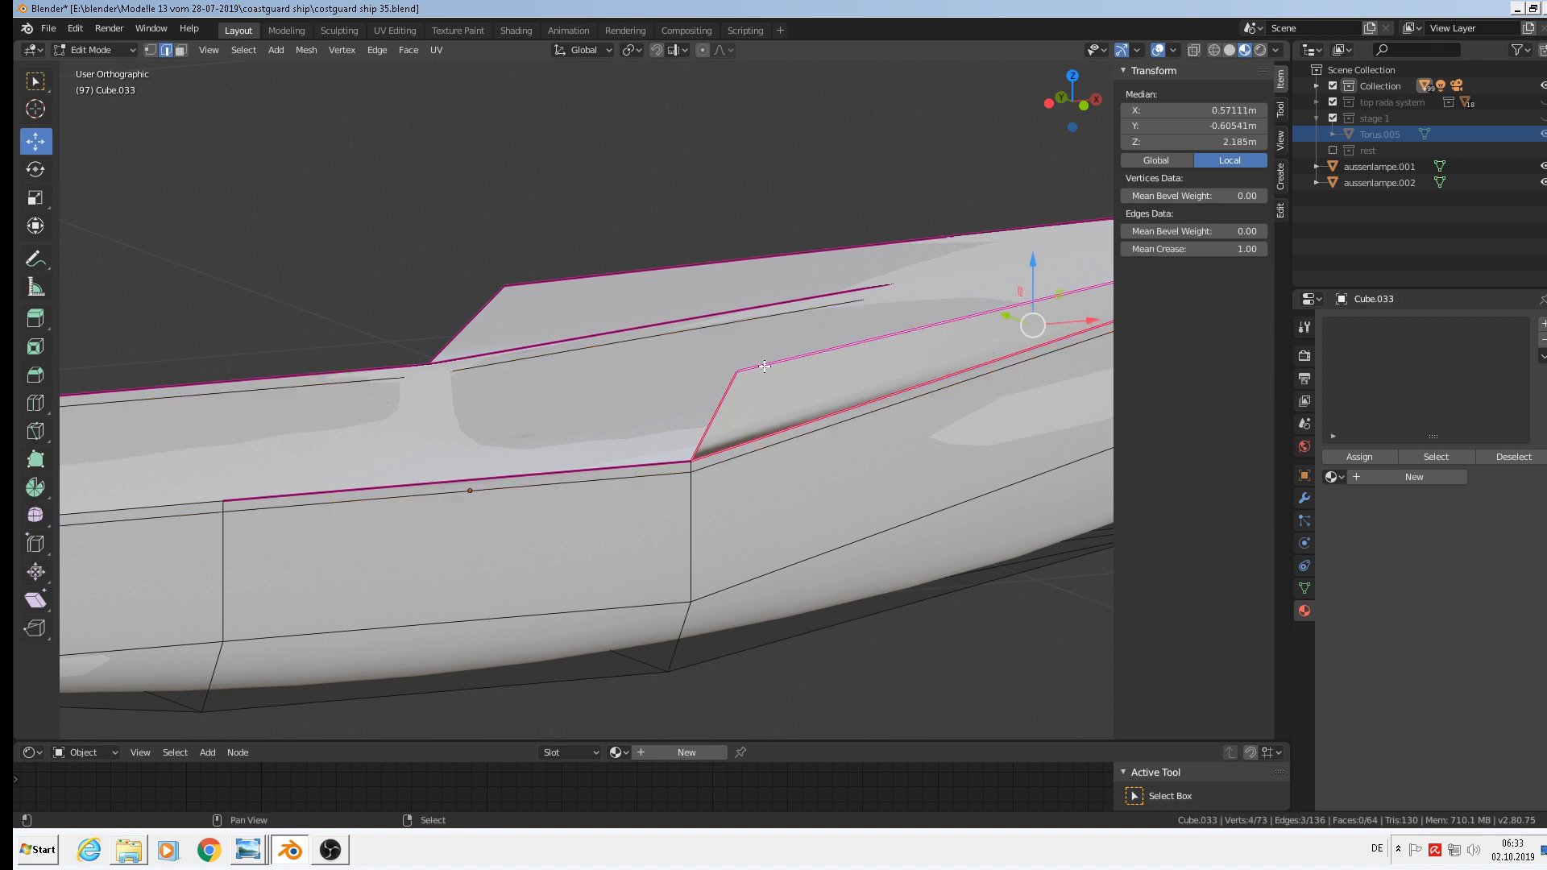
left_click(650, 466, "shift")
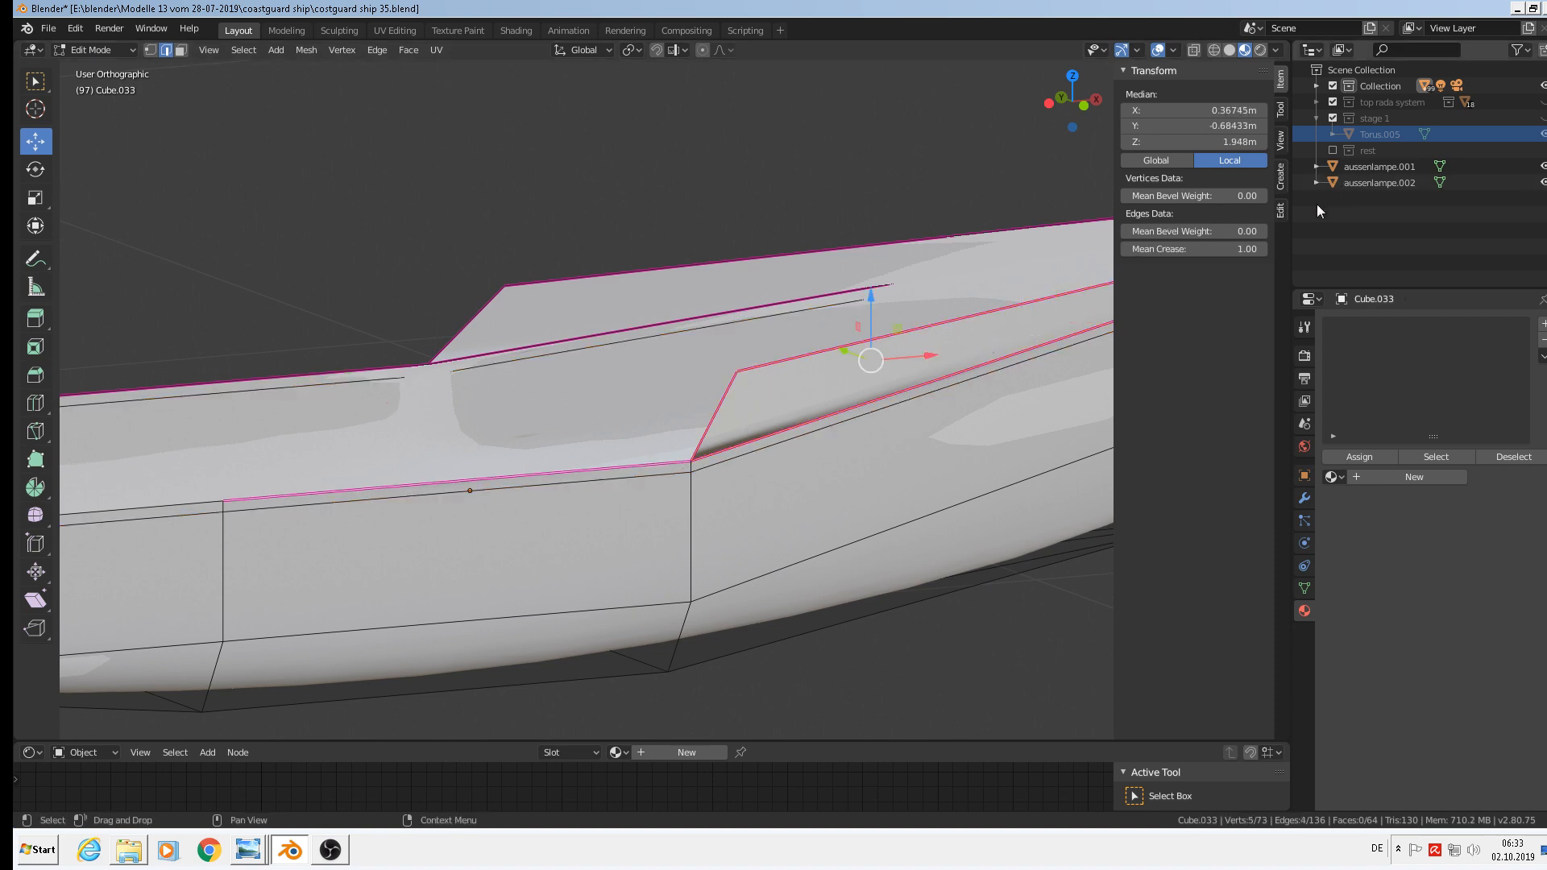
mouse_move(1249, 251)
left_mouse_down()
mouse_move(1218, 251)
mouse_move(1238, 251)
left_mouse_up()
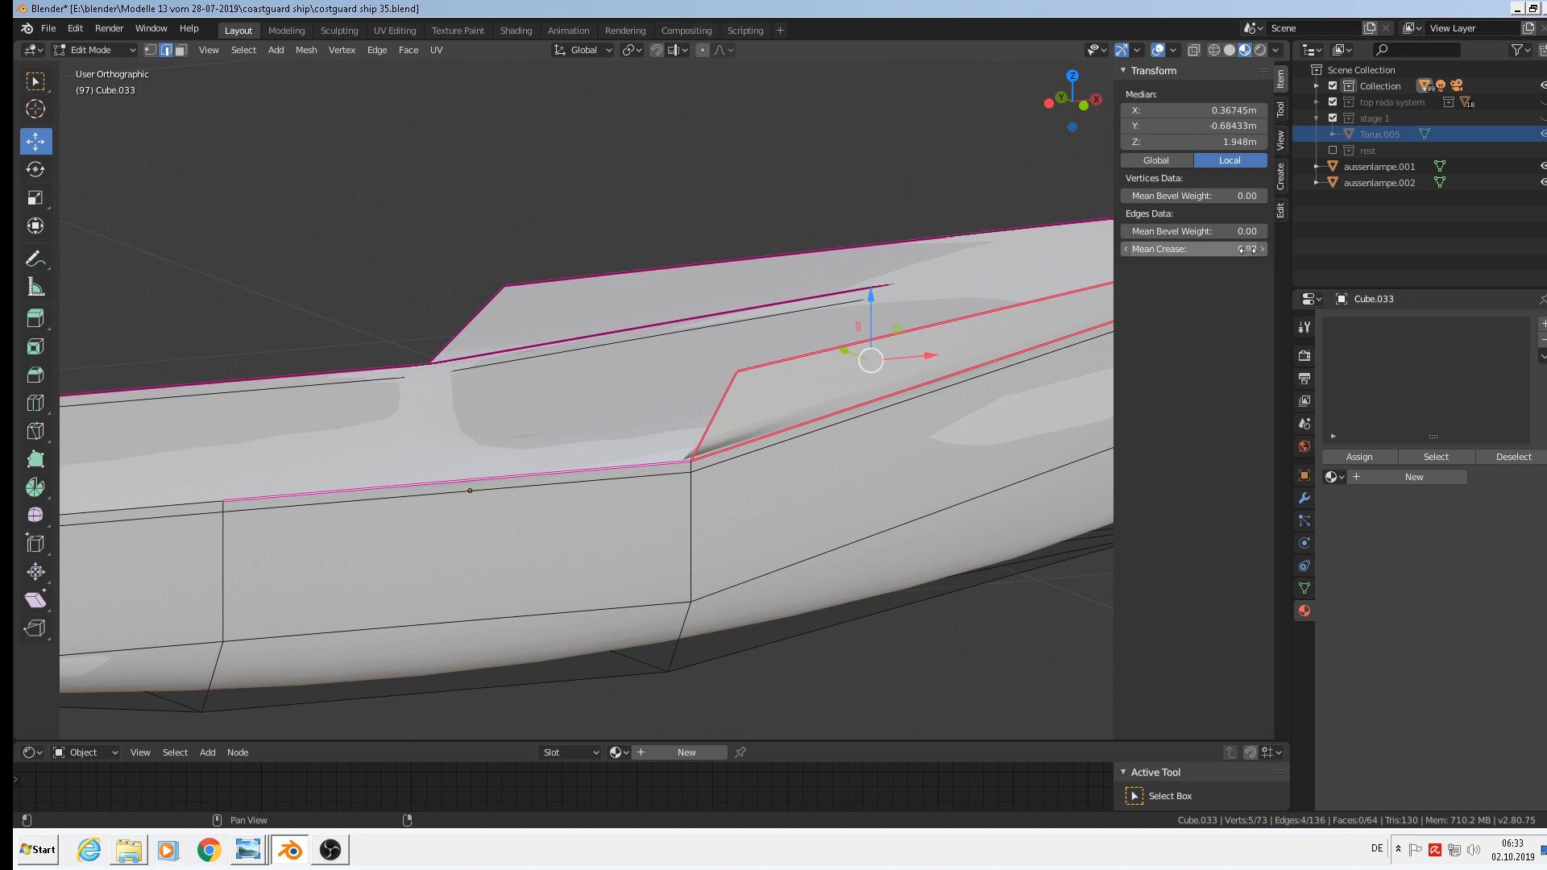
Apply the rotation and scale of the smoothed hull in Object Mode.
key("Tab")
scroll(694, 402, "down", 2)
left_click(258, 50)
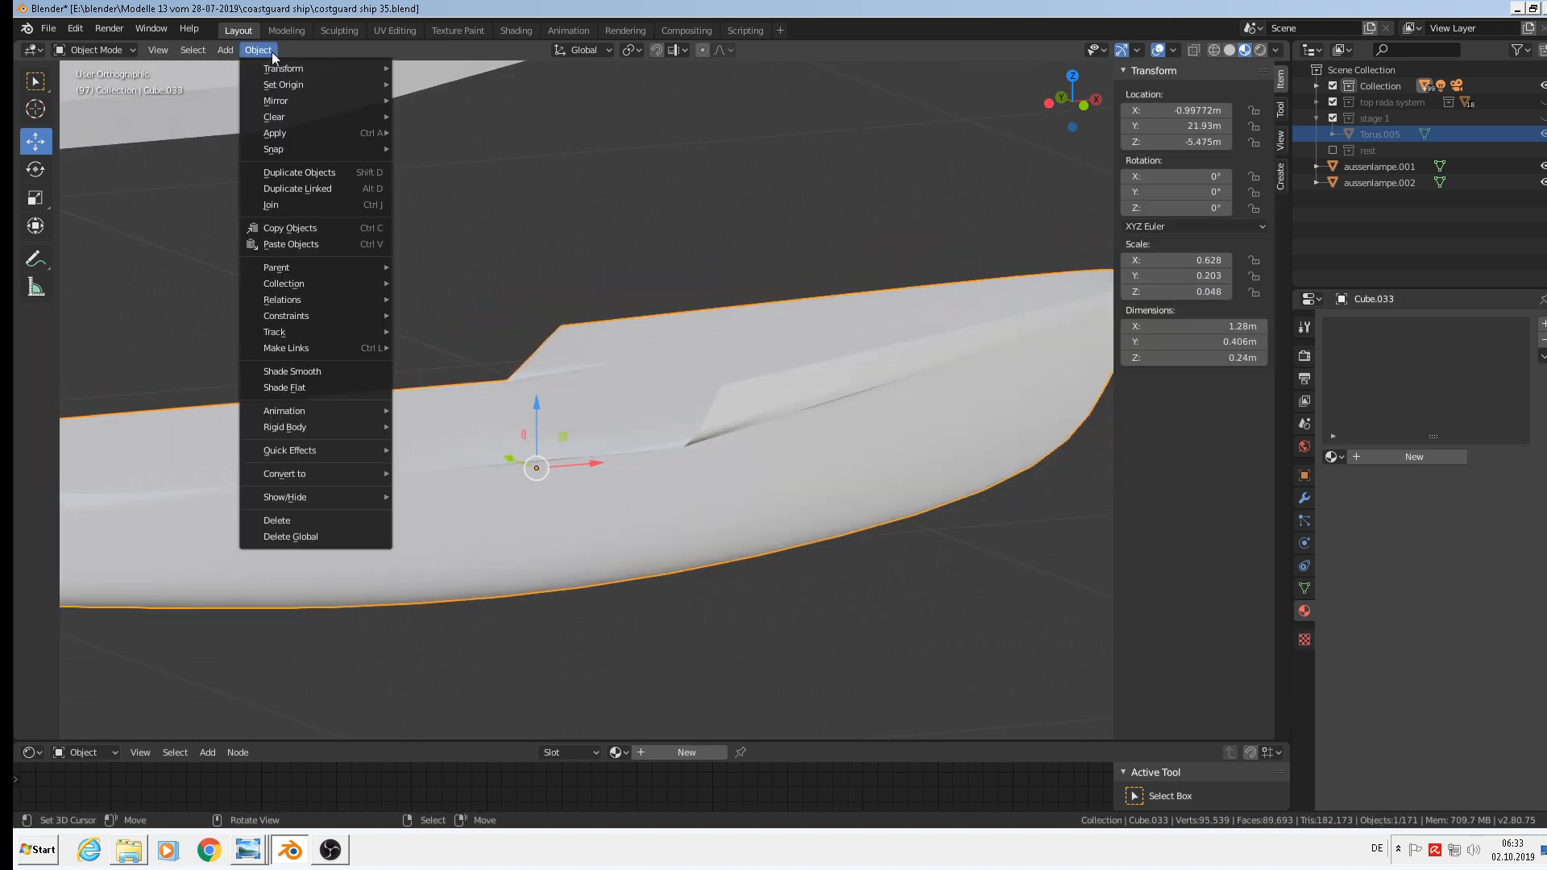
mouse_move(284, 134)
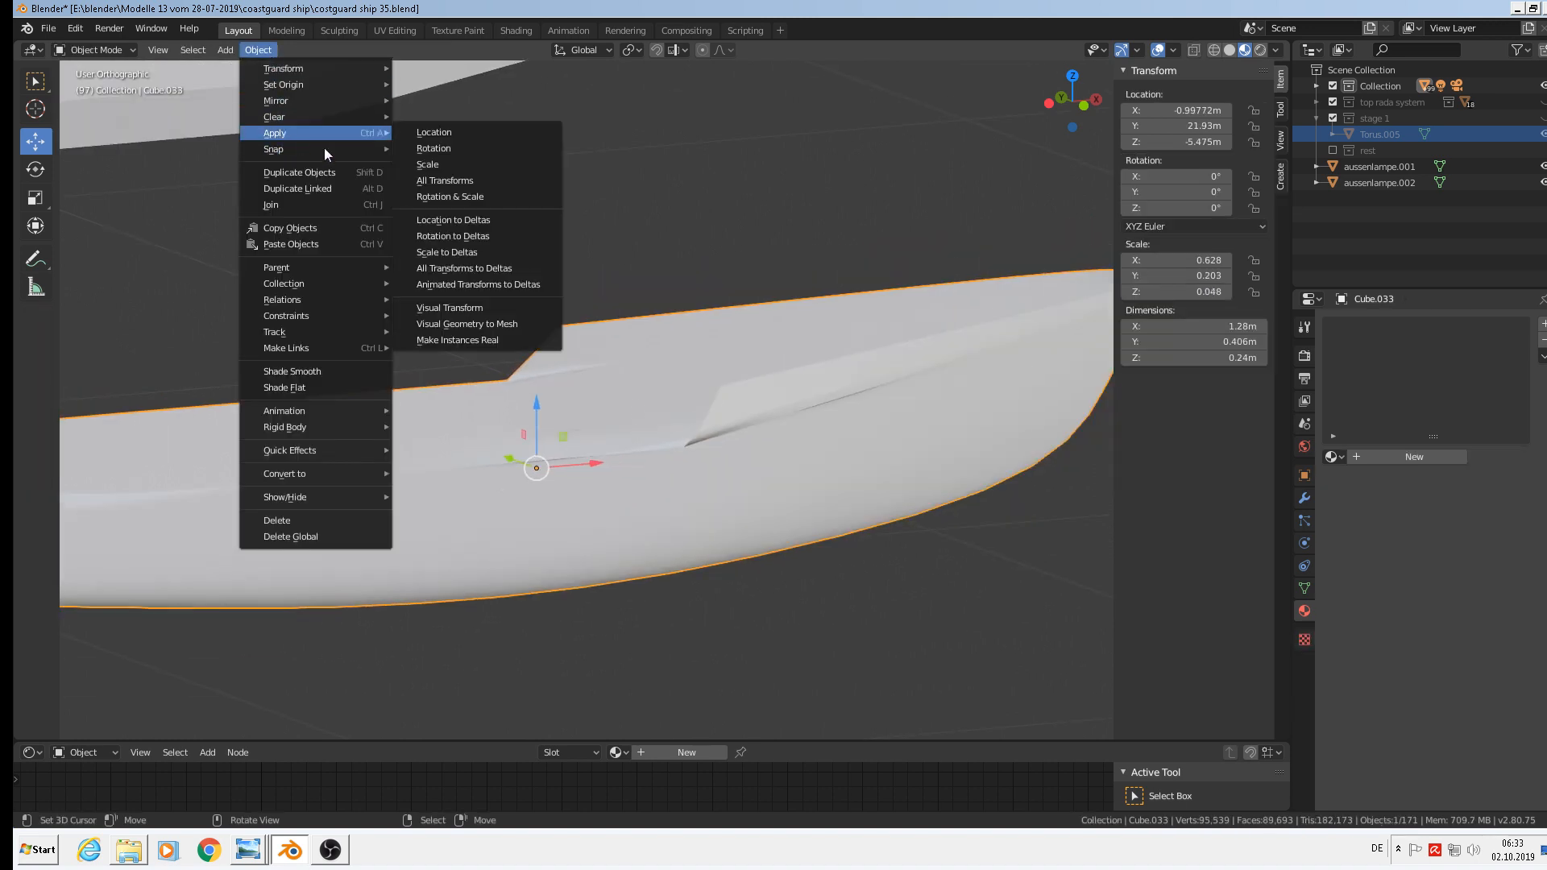
left_click(457, 202)
scroll(614, 392, "down", 3)
Recalculate the normals of the entire hull mesh to the outside and hide the transform sidebar.
key("Tab")
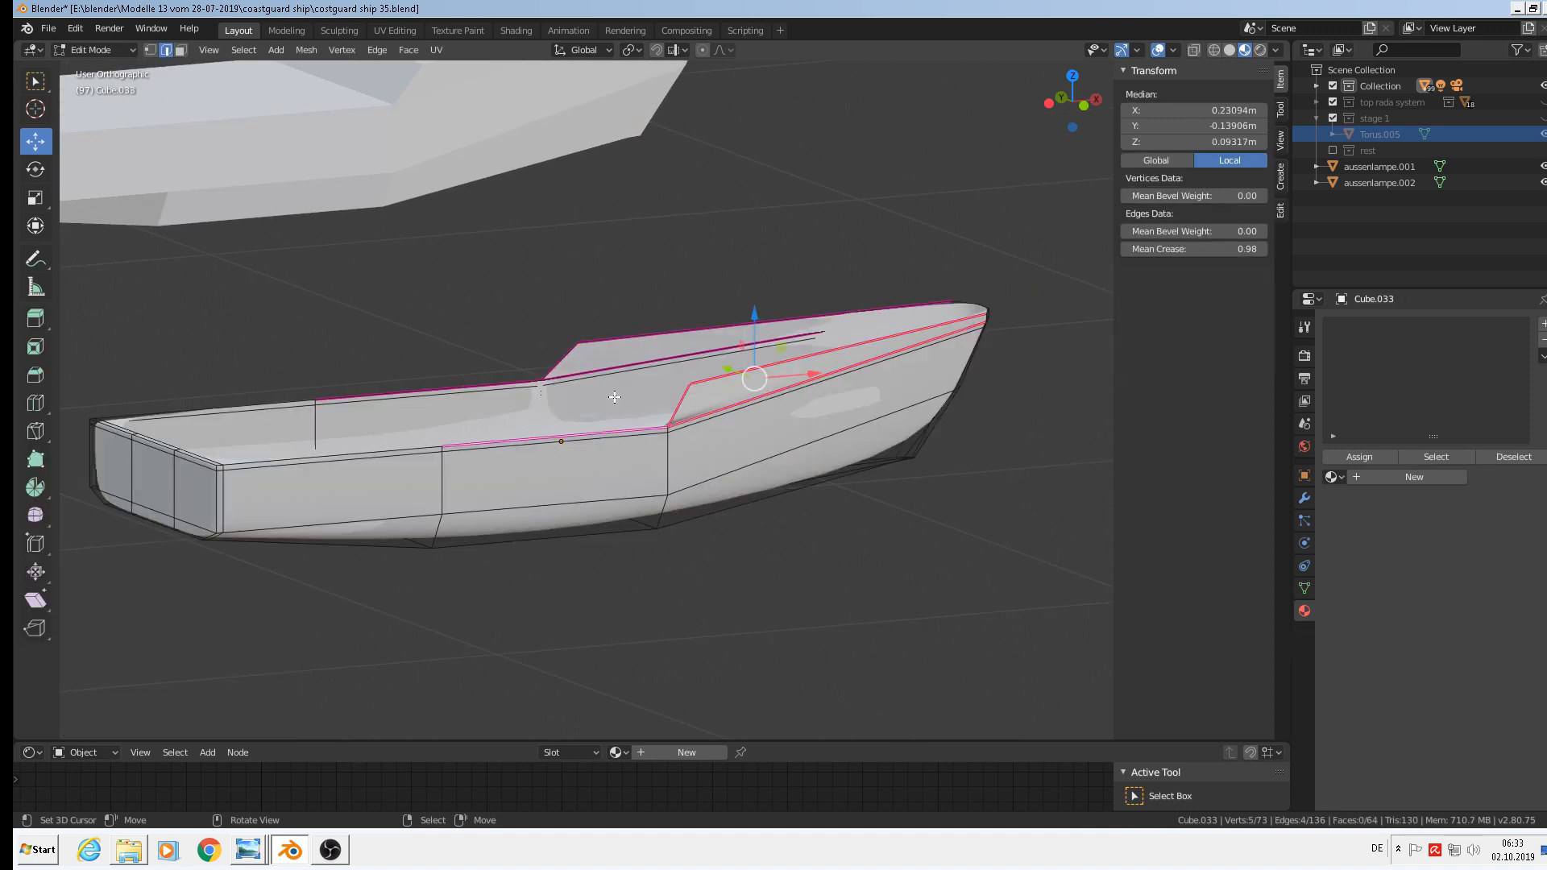
key("a")
left_click(306, 50)
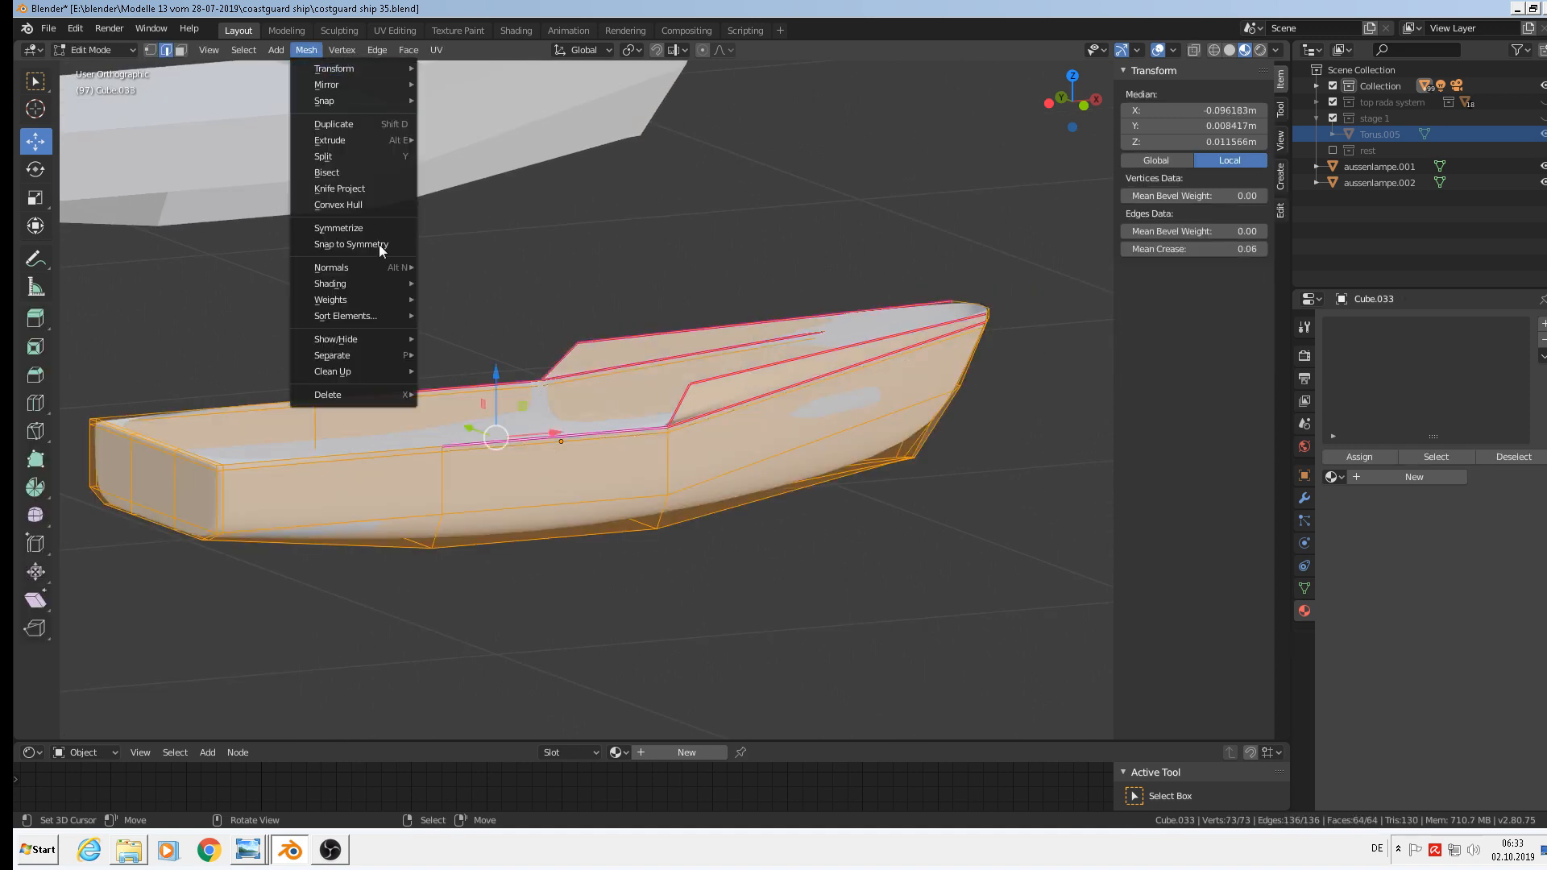
mouse_move(365, 322)
mouse_move(366, 269)
left_click(490, 283)
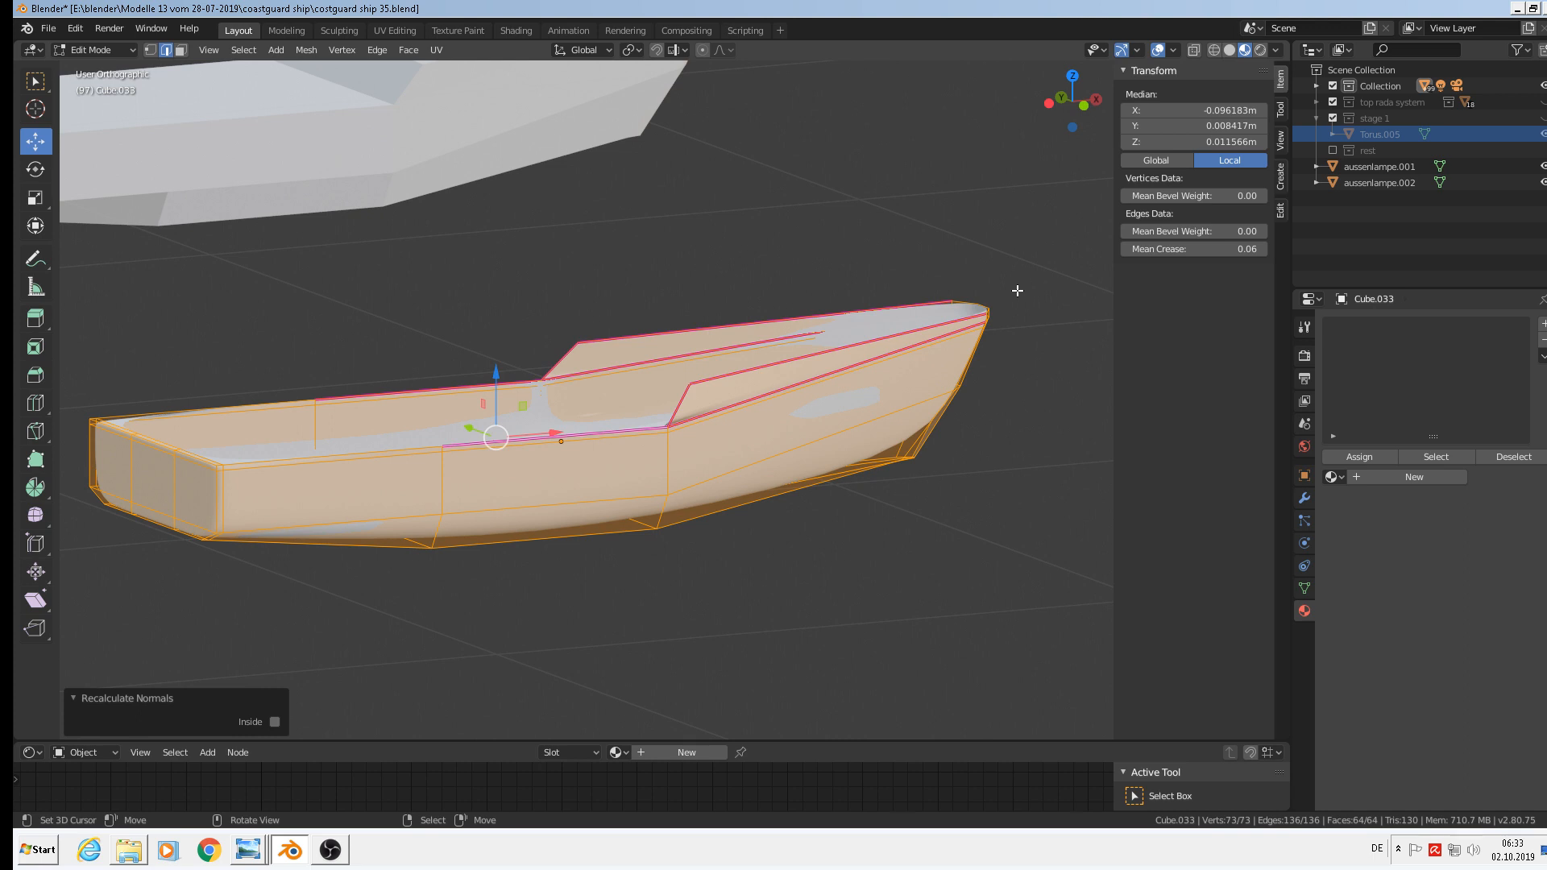
key("n")
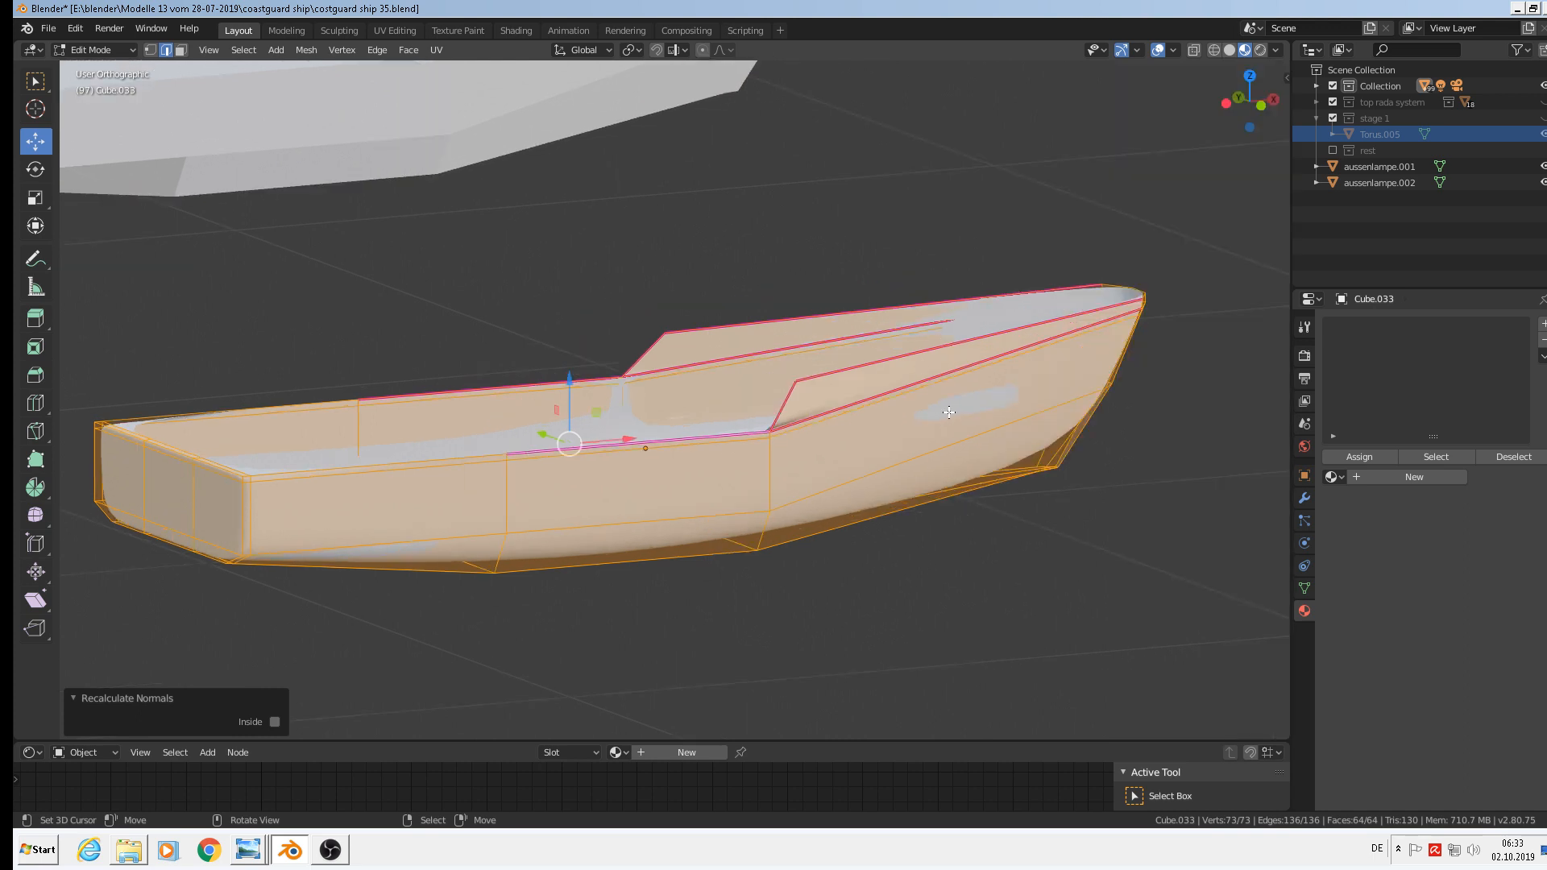
key("Tab")
key("Tab")
Try moving the near lengthwise edge loop through the stern and bottom -0.0037 m along Y, and undo it.
middle_click_drag(867, 411, 815, 432)
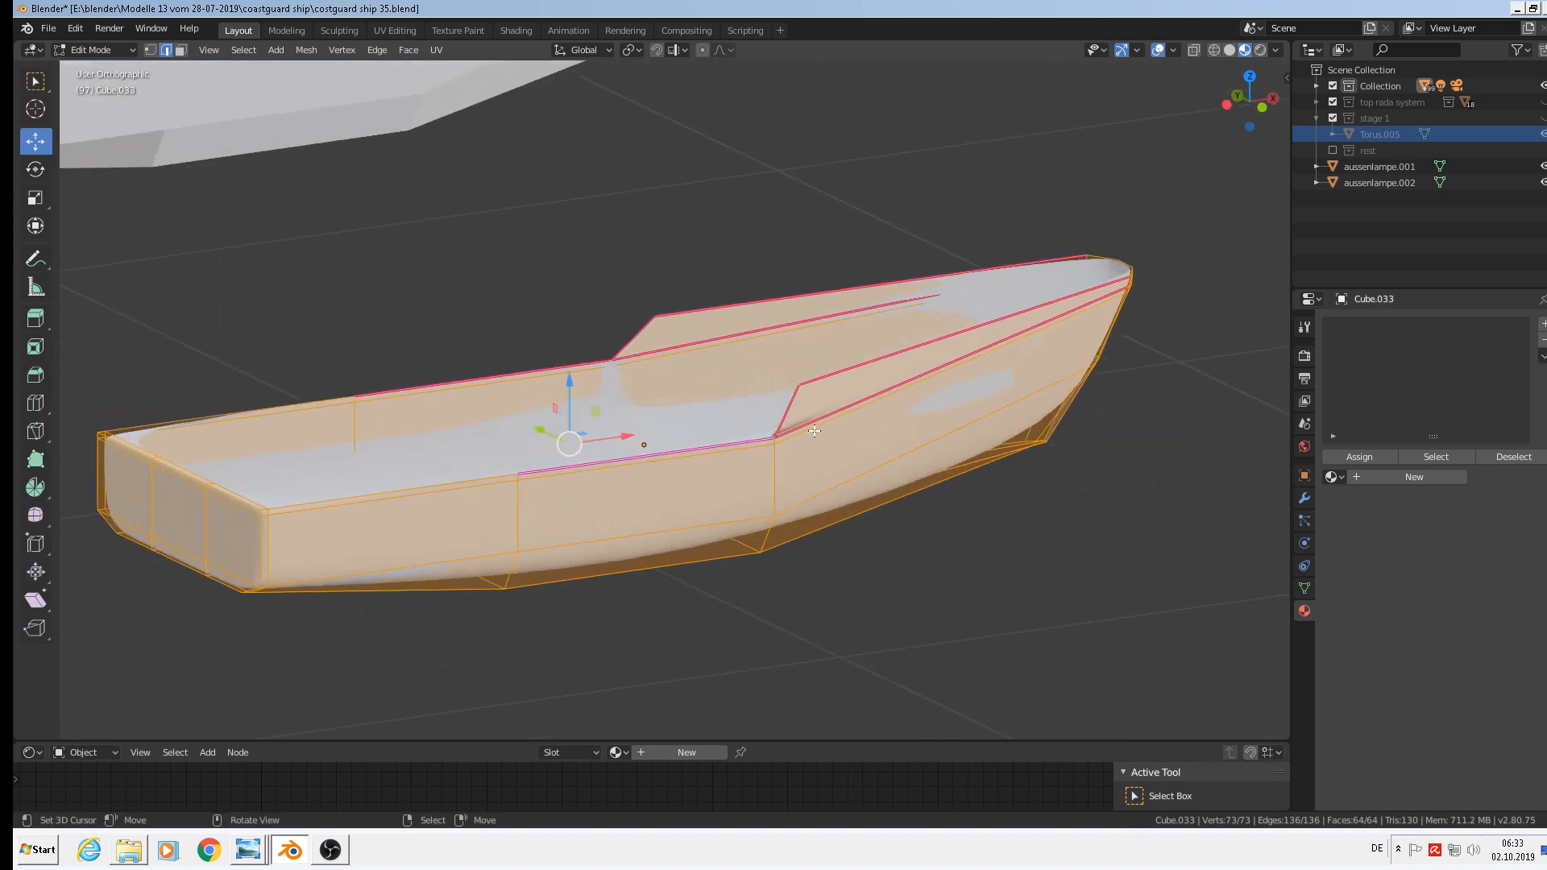
scroll(815, 432, "up", 7)
middle_click_drag(723, 455, 853, 419)
middle_click_drag(659, 349, 691, 340)
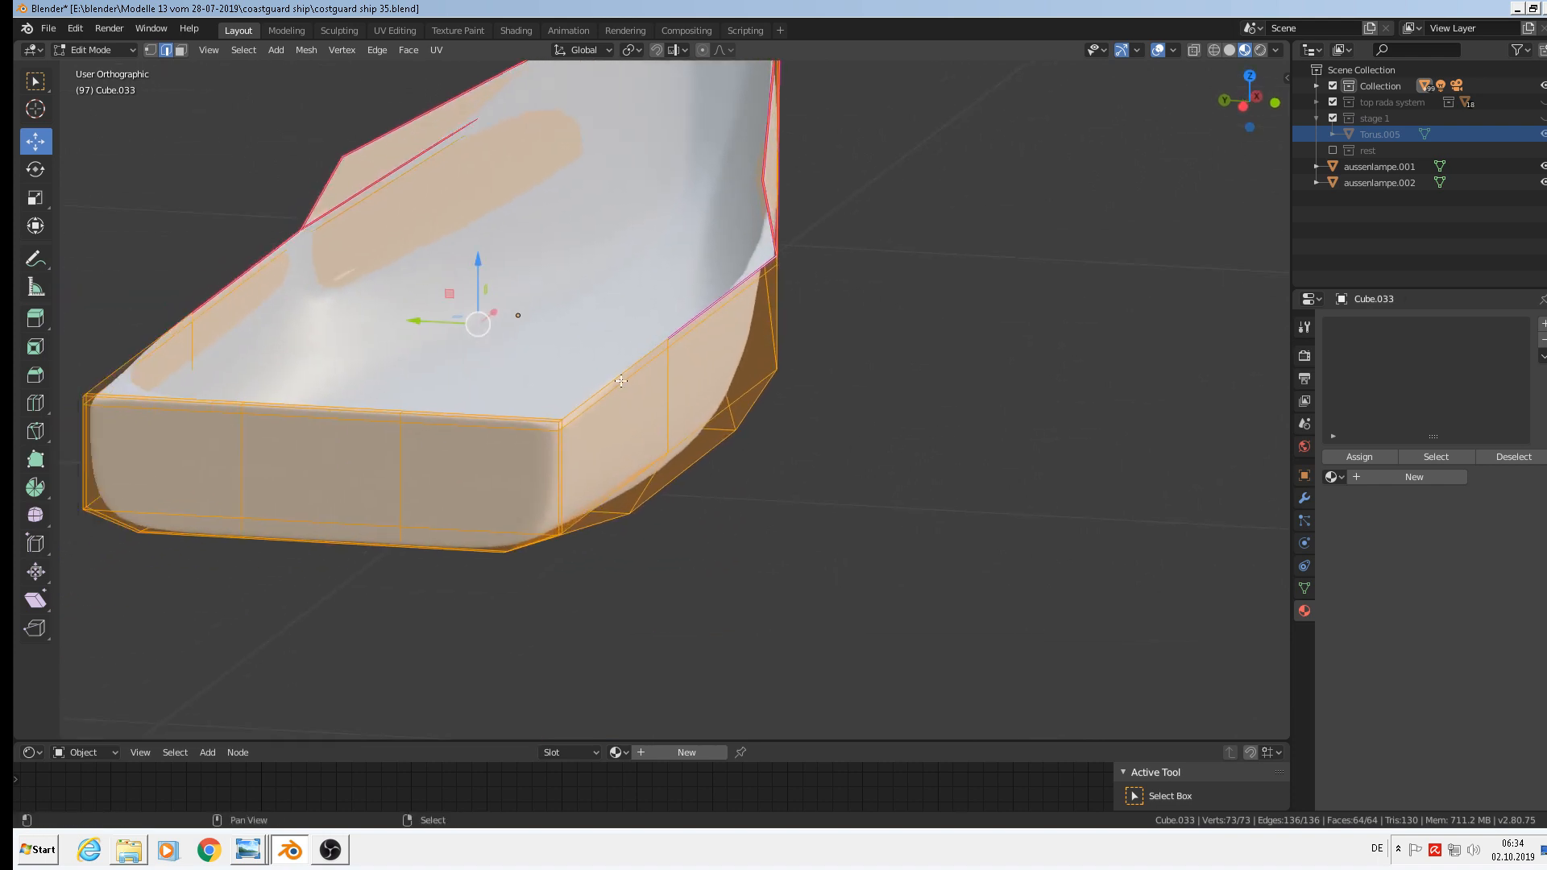
left_click(395, 478, "alt")
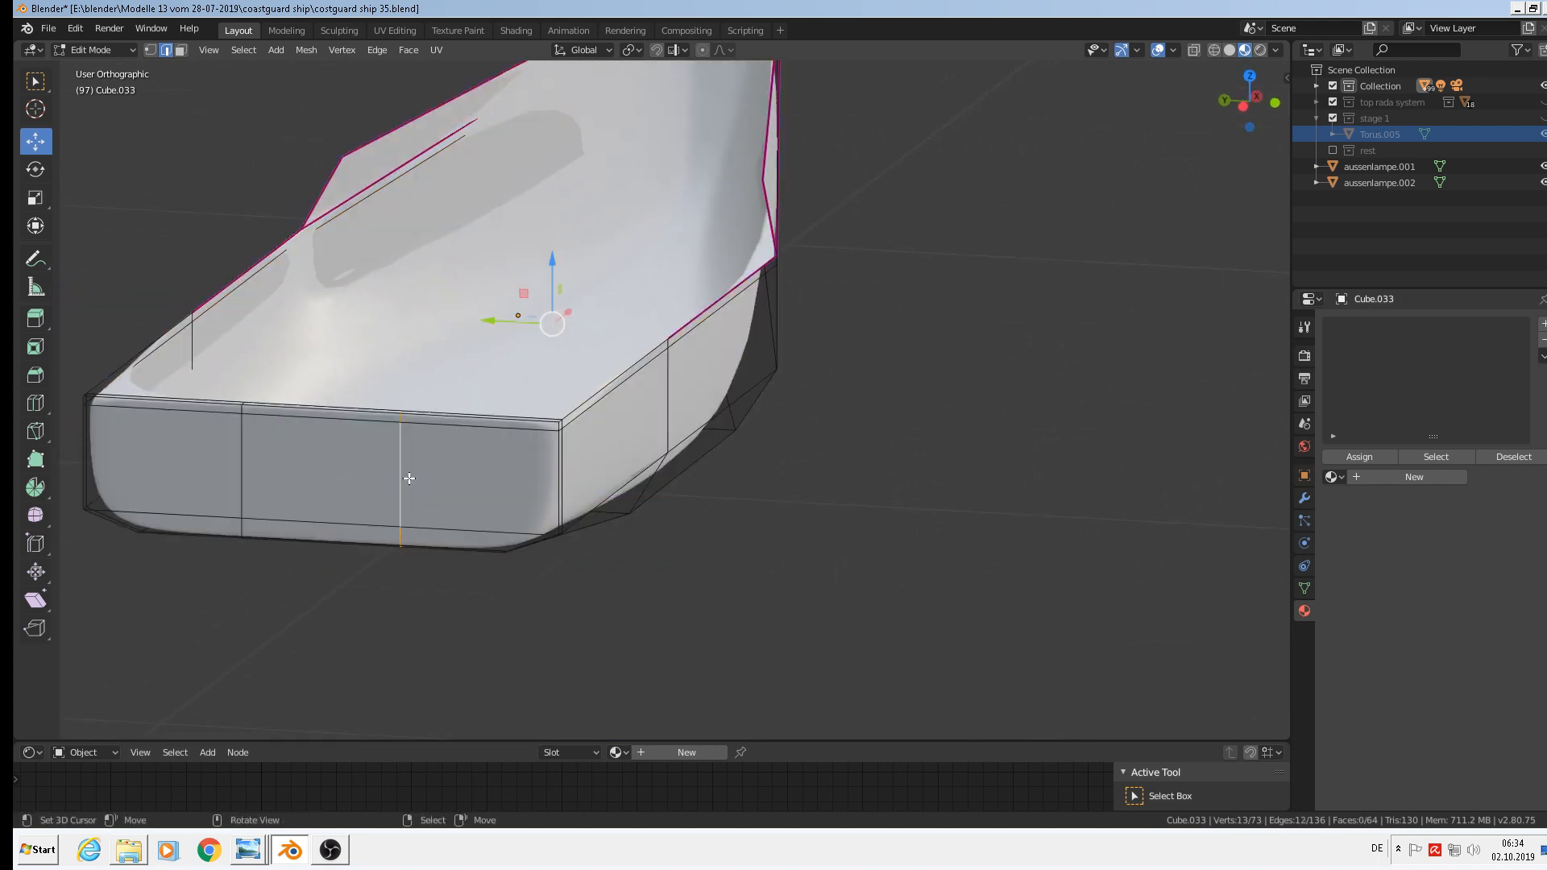
mouse_move(488, 320)
left_mouse_down()
mouse_move(587, 330)
mouse_move(495, 311)
mouse_move(508, 316)
left_mouse_up()
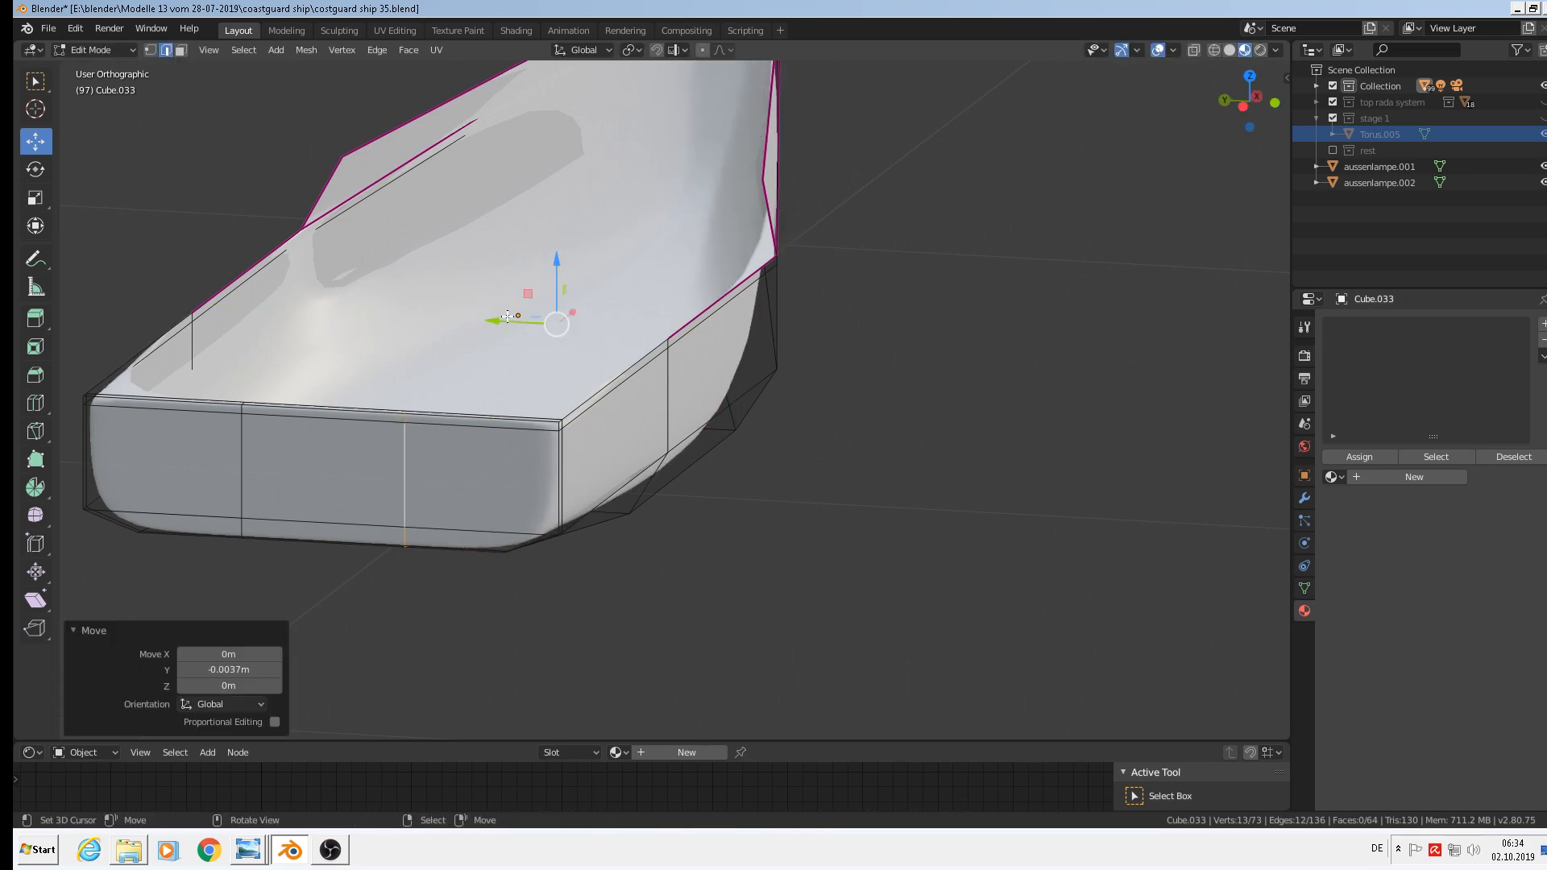
middle_click_drag(508, 317, 618, 436)
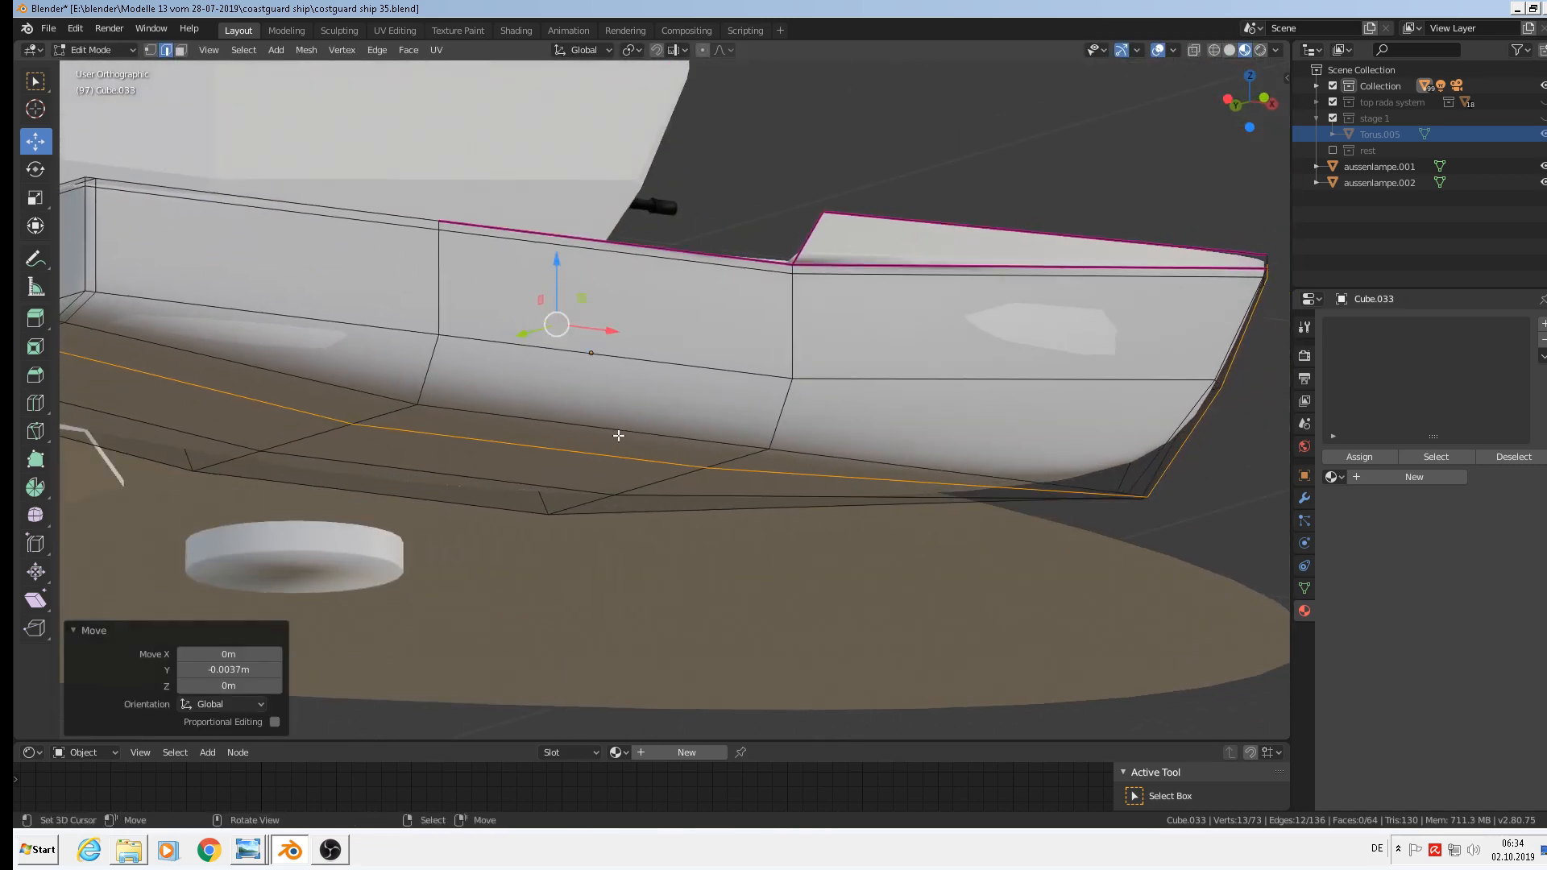
key("ctrl+z")
key("a")
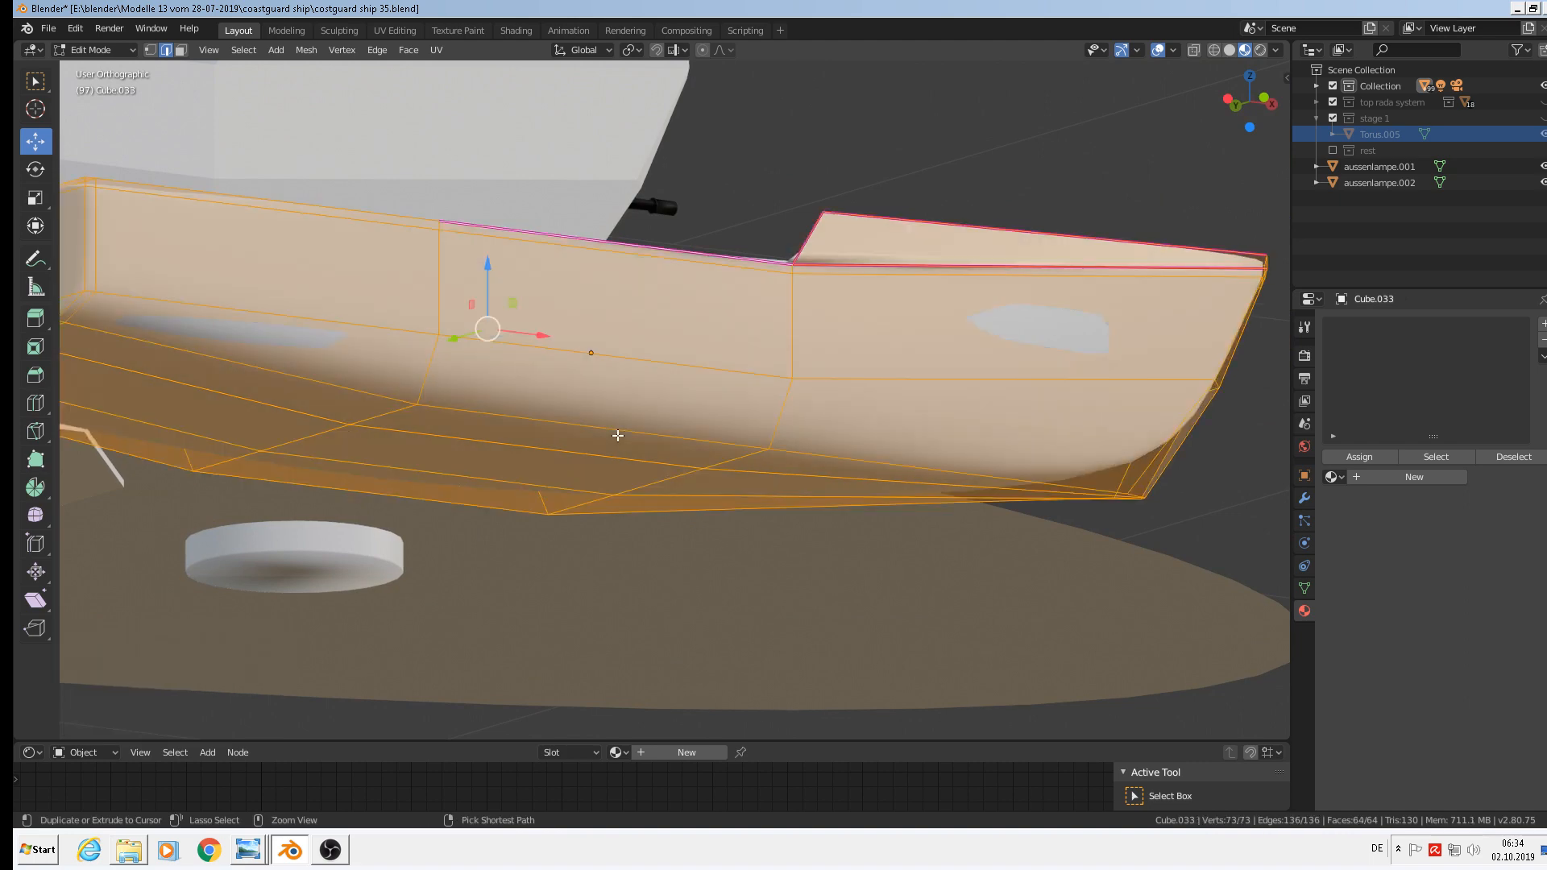
Add one lengthwise loop cut in the stern's near outer section and slide it close to the near corner with a factor of -0.906.
middle_click_drag(512, 327, 514, 352)
left_click(792, 360)
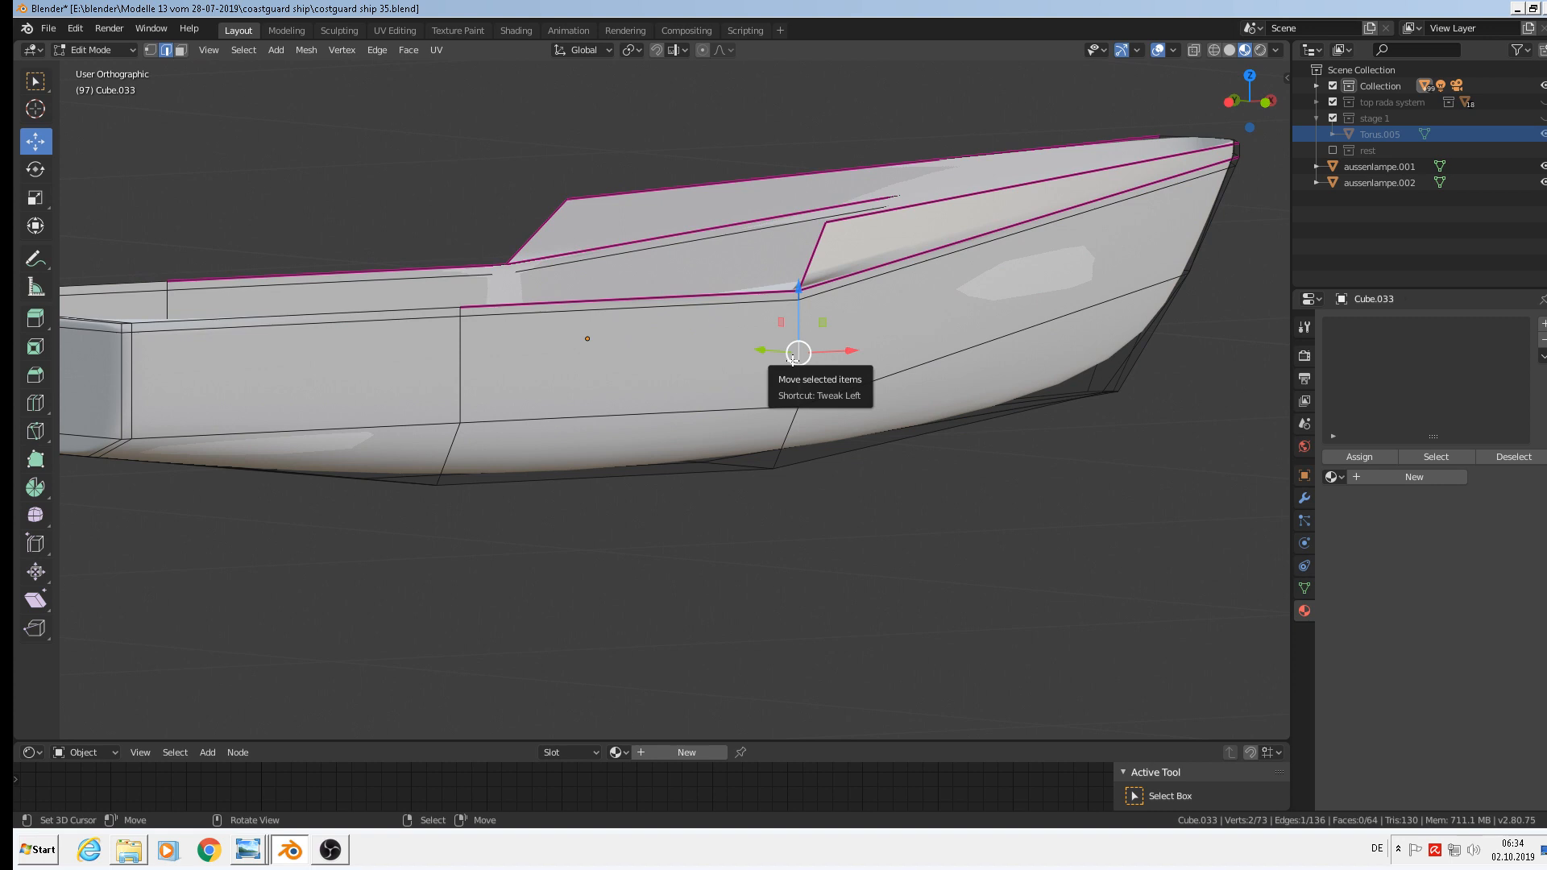
middle_click_drag(792, 360, 509, 446)
middle_click_drag(422, 467, 540, 433)
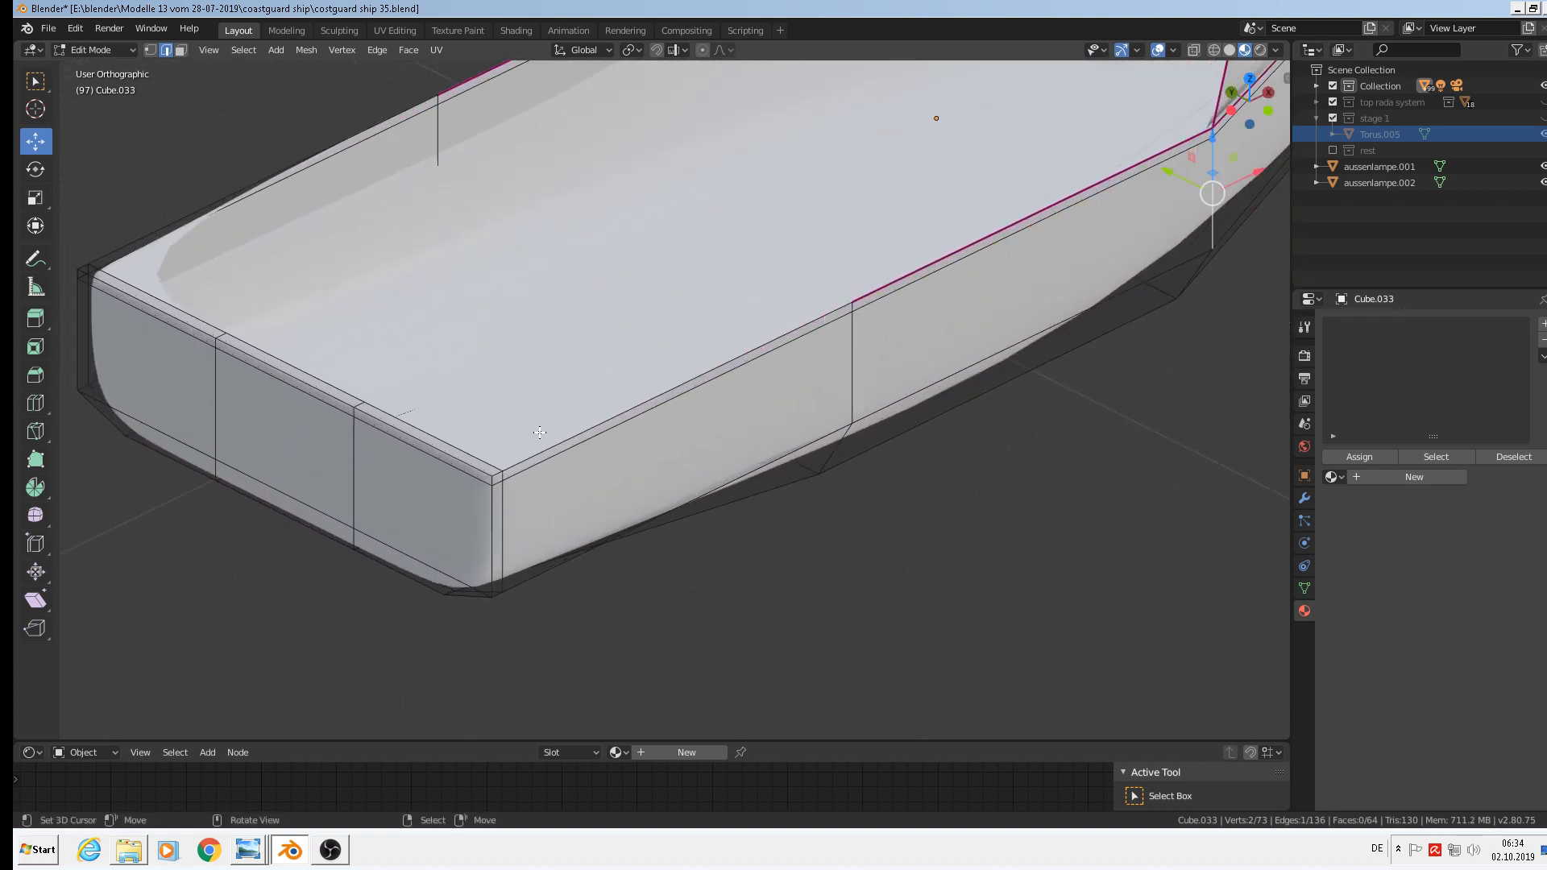
key("ctrl+r")
left_click(468, 468)
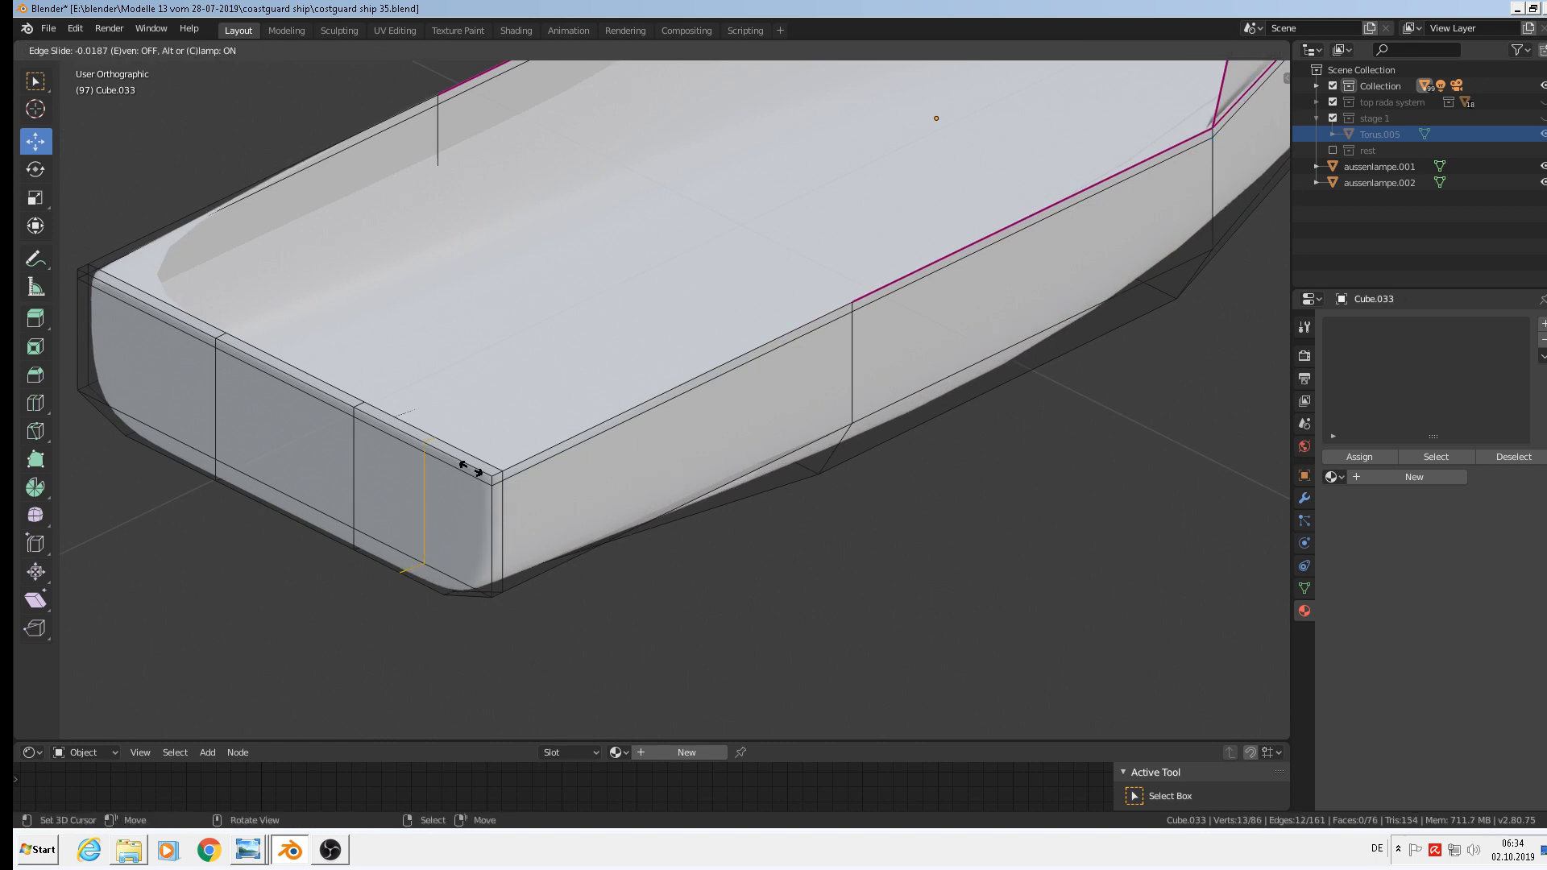
left_click(525, 491)
scroll(713, 404, "down", 4)
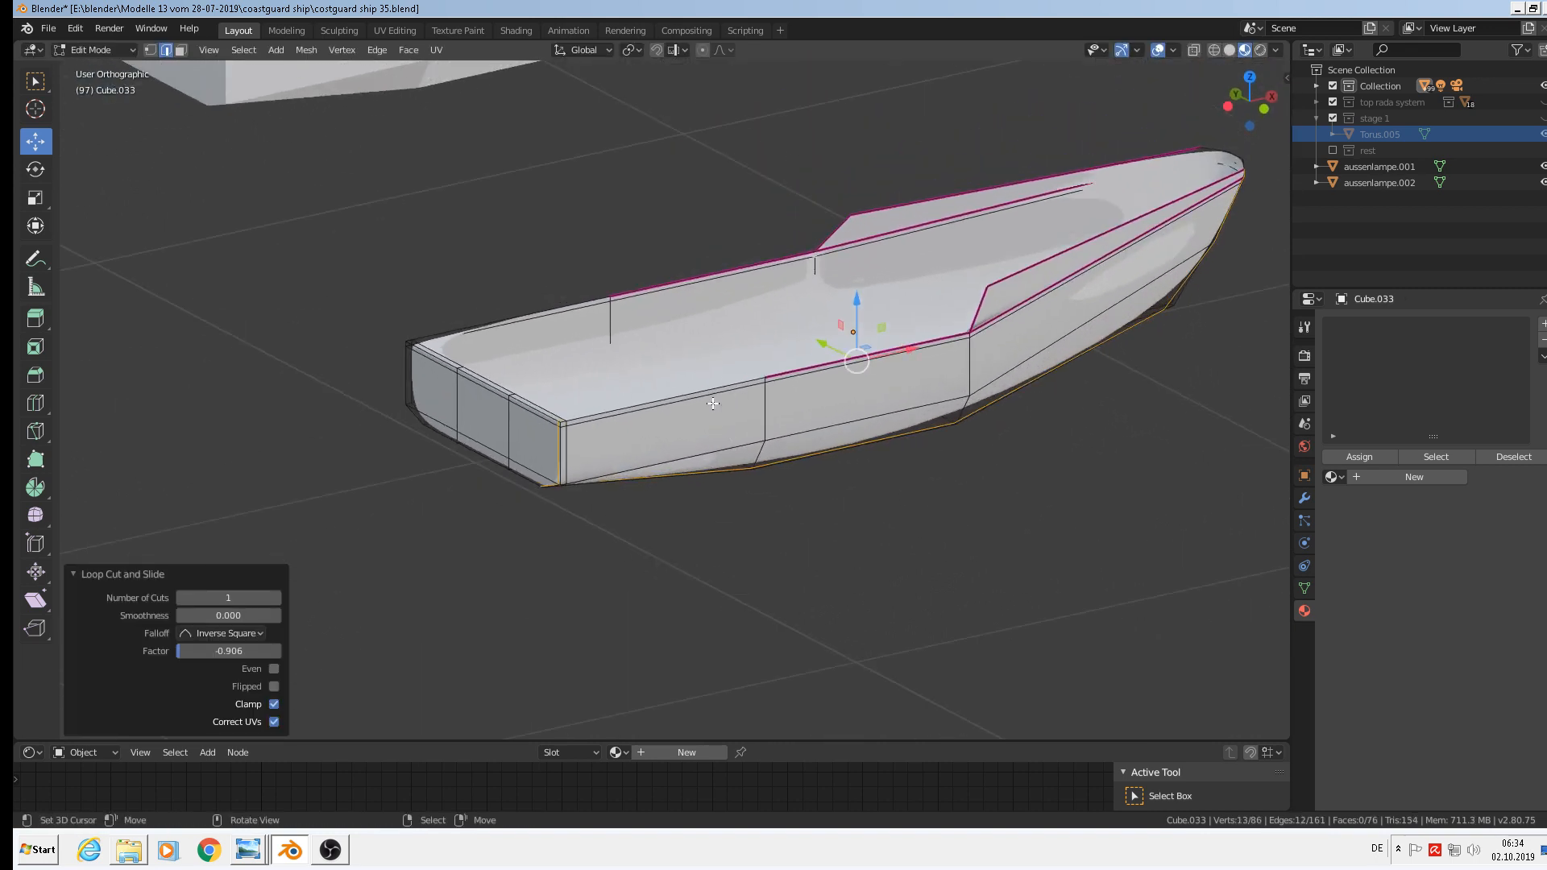
middle_click_drag(713, 404, 859, 413)
scroll(618, 357, "down", 3)
key("Tab")
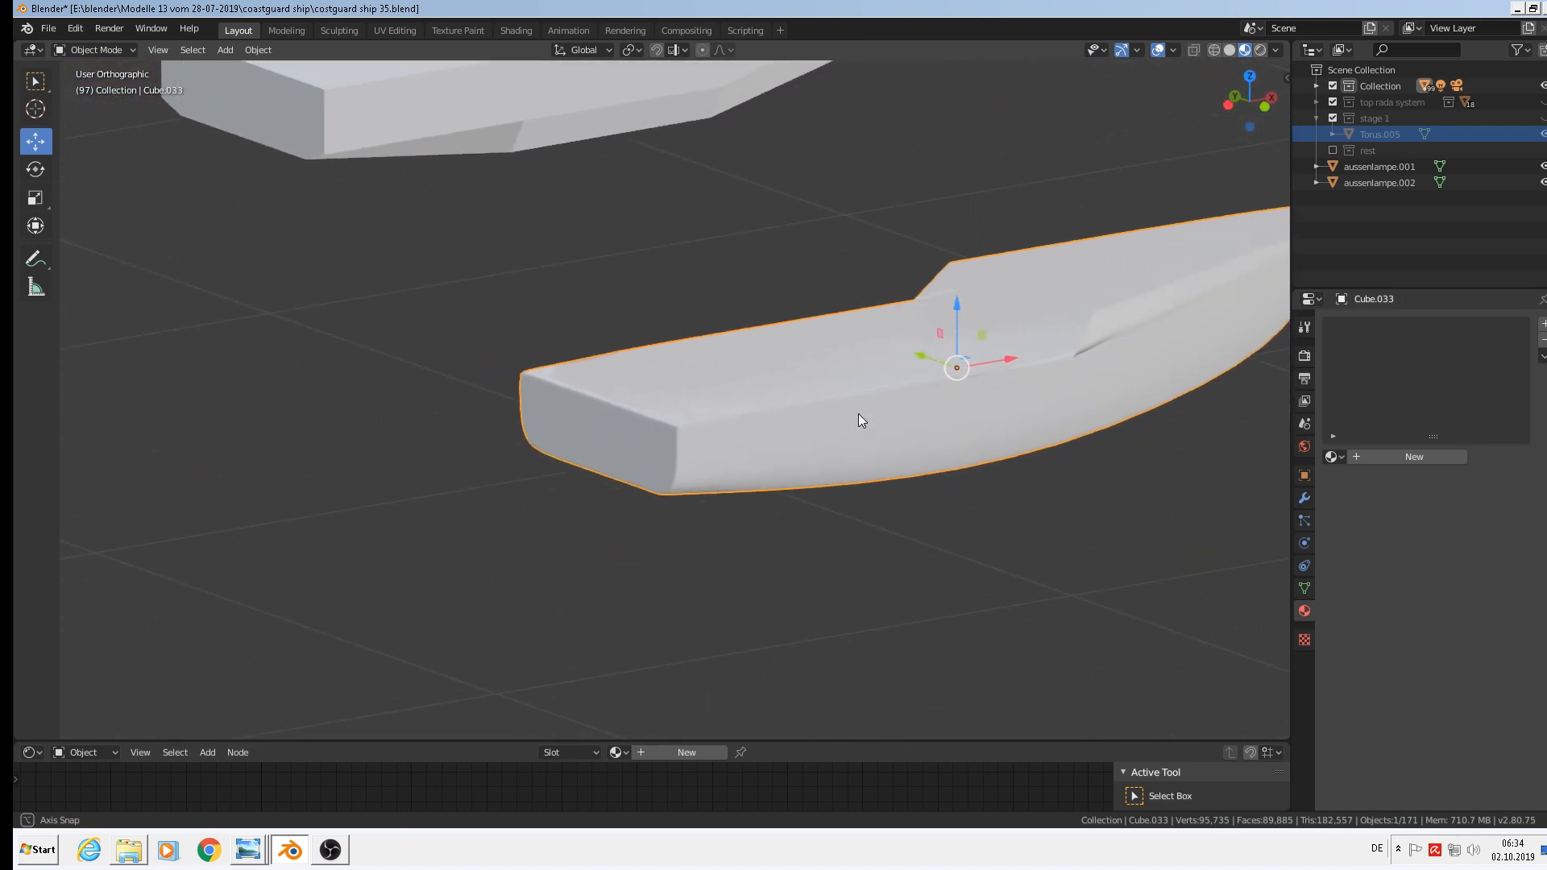
key("Tab")
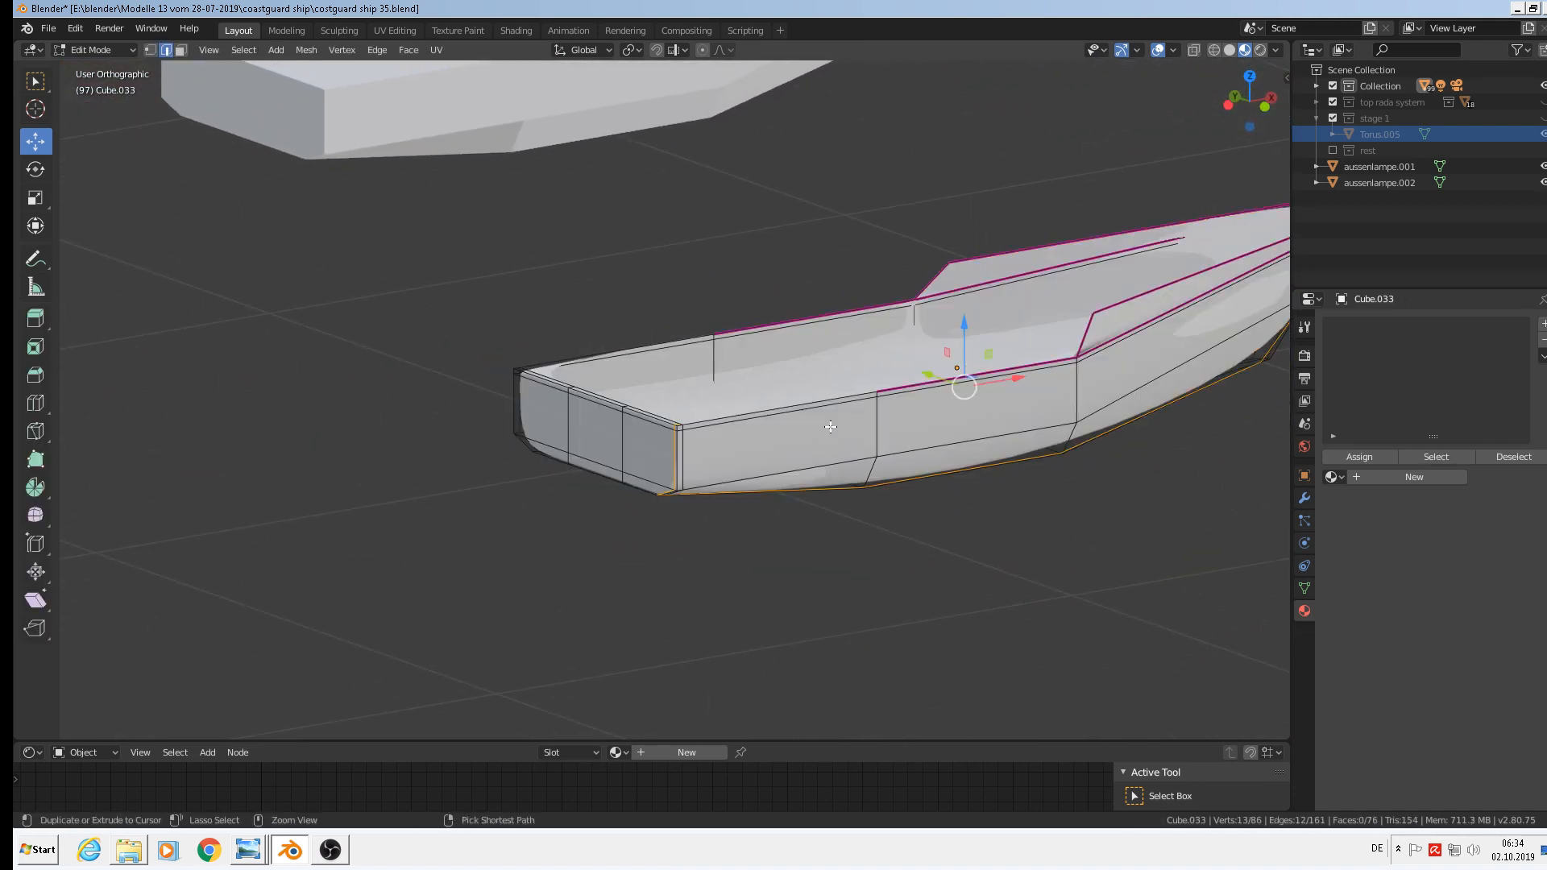
Check the smoothed stern in Object Mode and undo the near lengthwise loop cut in the hull mesh.
key("Tab")
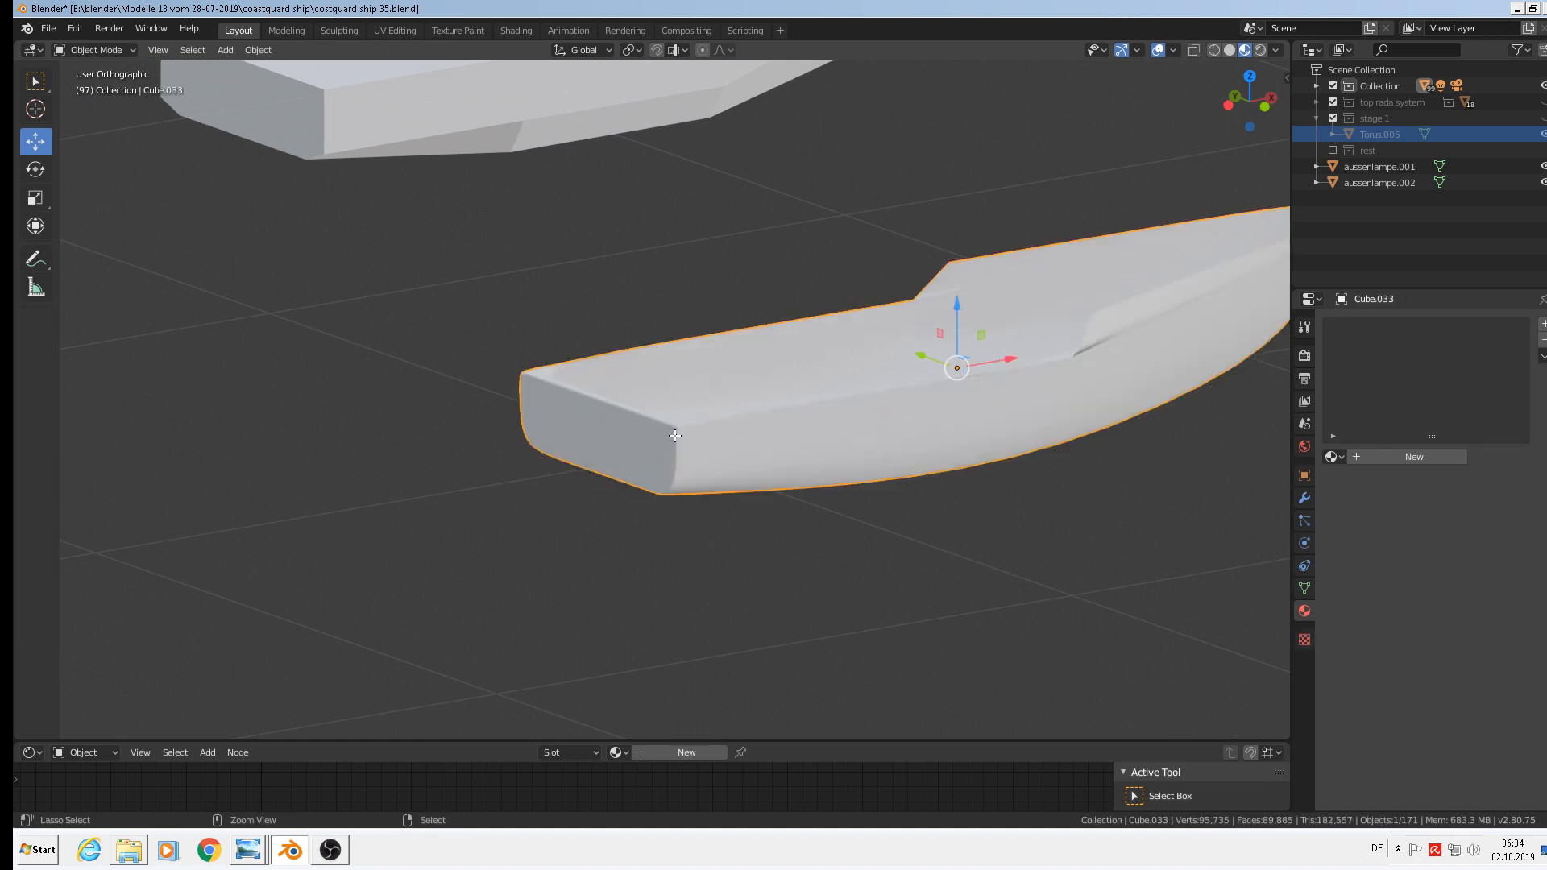
key("Tab")
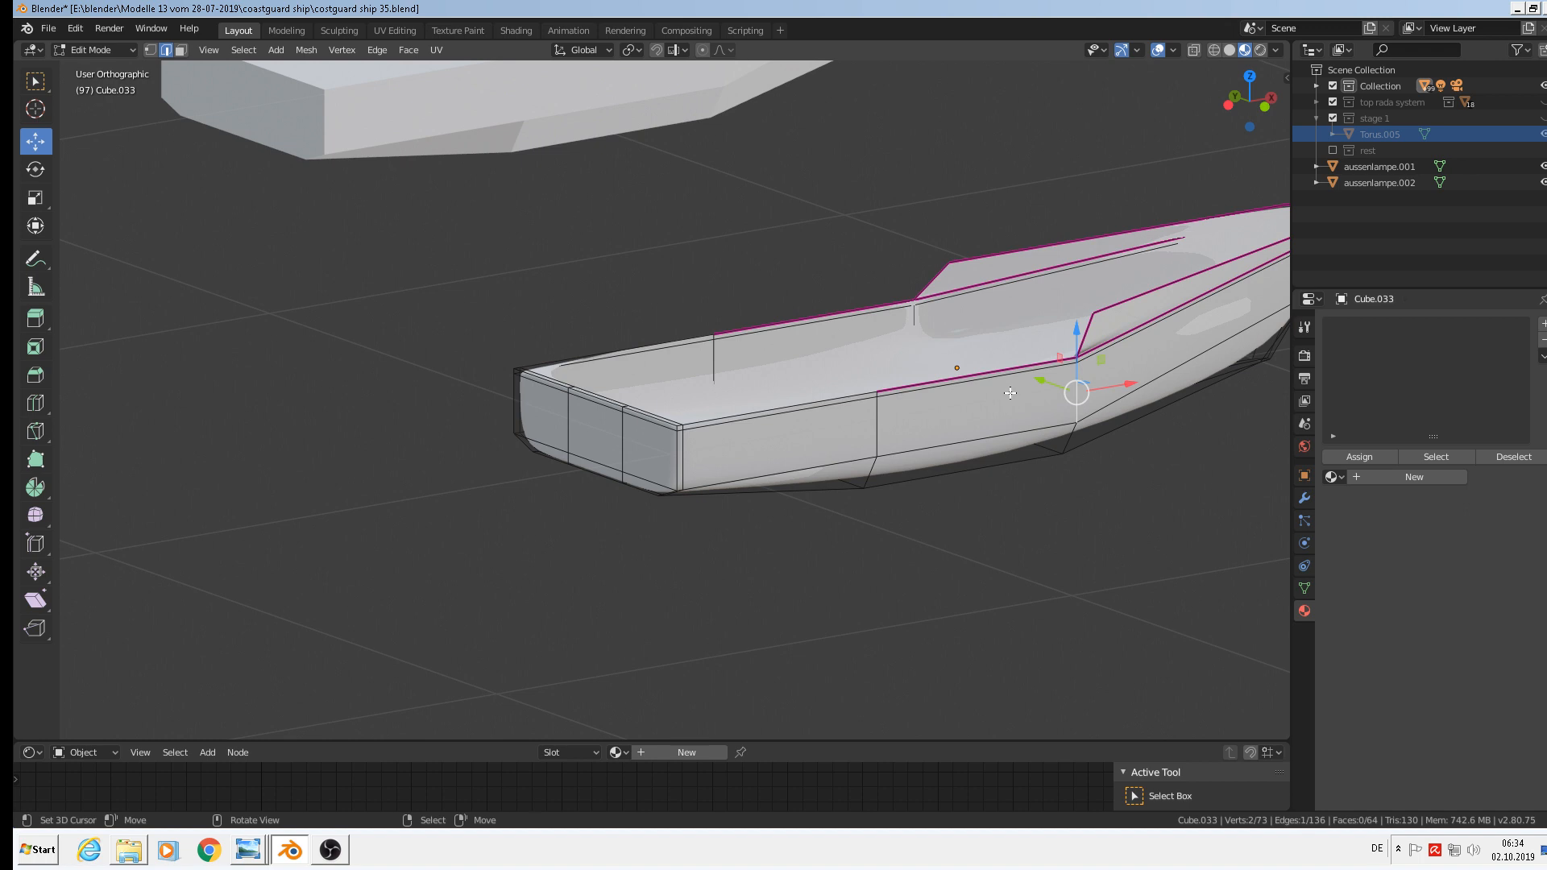
middle_click_drag(1011, 393, 1049, 421)
scroll(1132, 335, "down", 3)
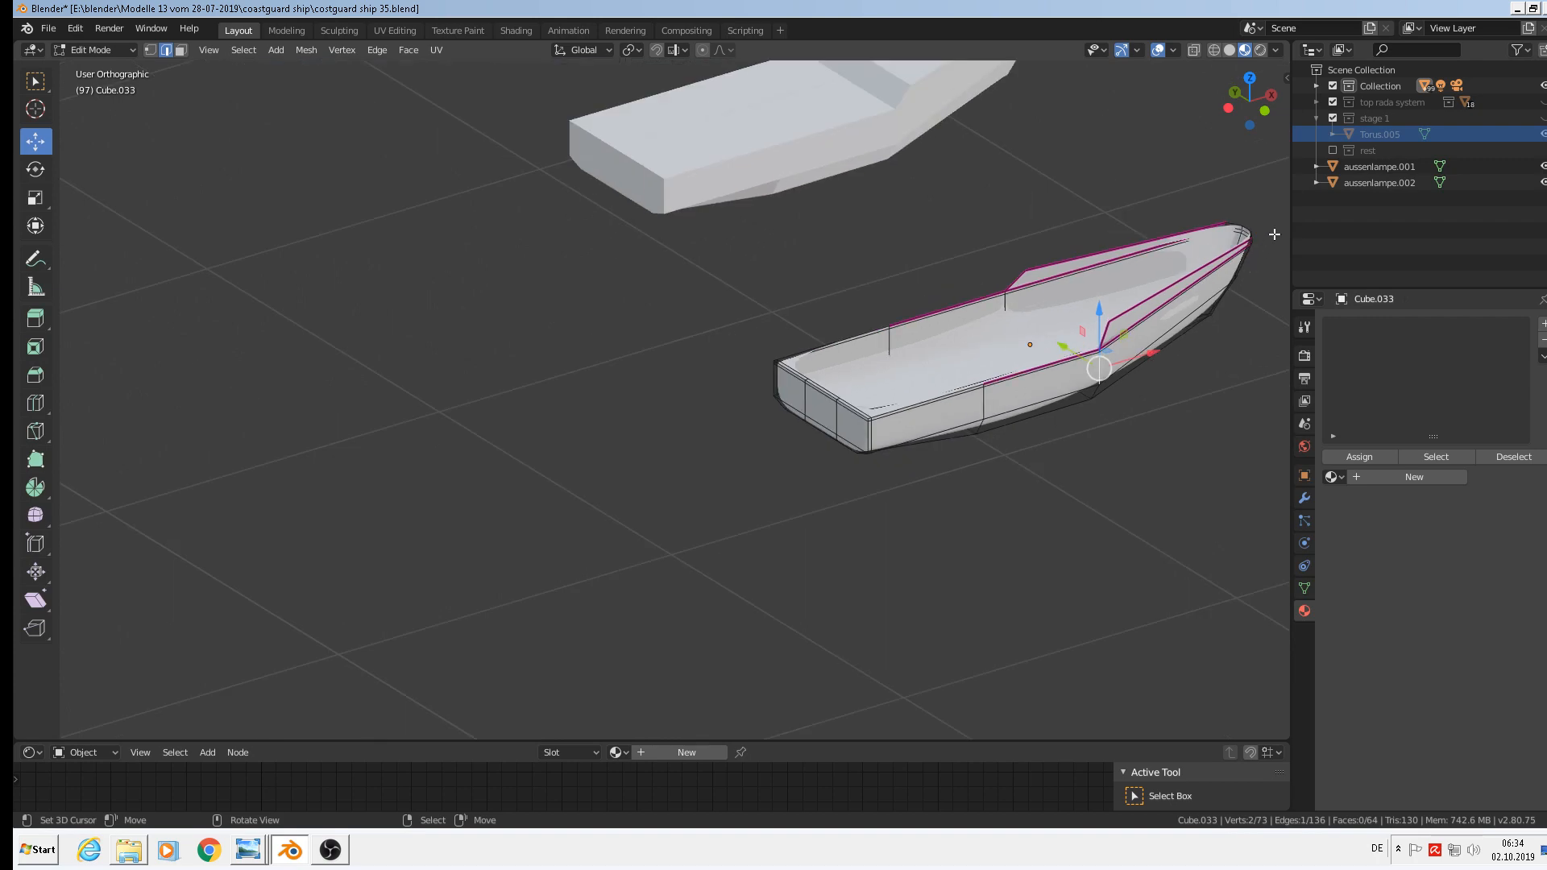
Add one crosswise loop cut through the middle of the bow section, leaving it centred without sliding.
scroll(1265, 234, "up", 4)
scroll(1197, 262, "up", 2)
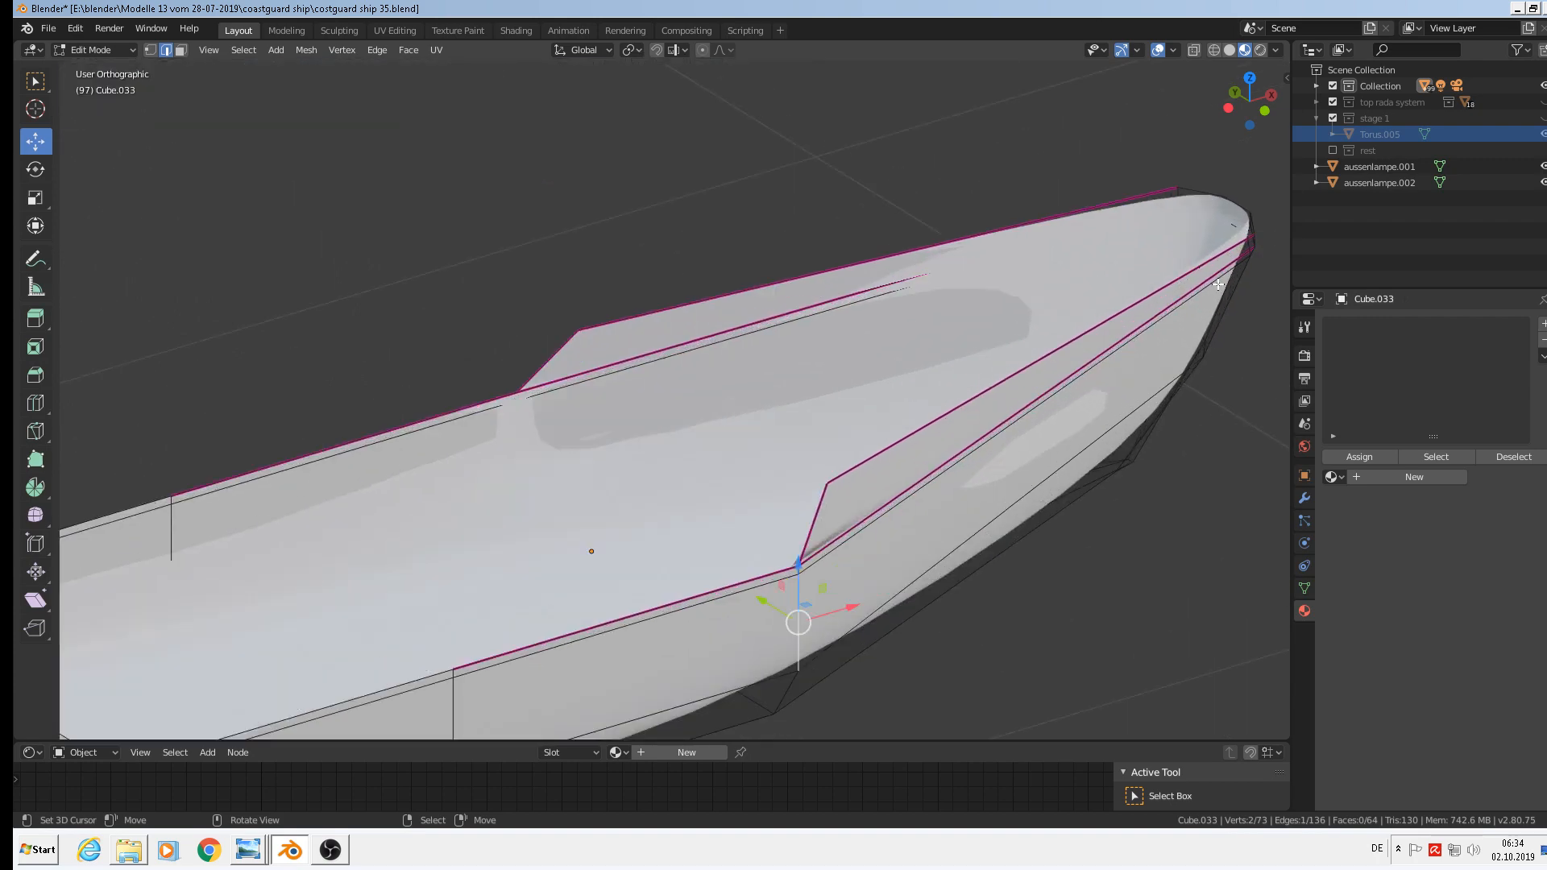
middle_click_drag(1218, 285, 1163, 323)
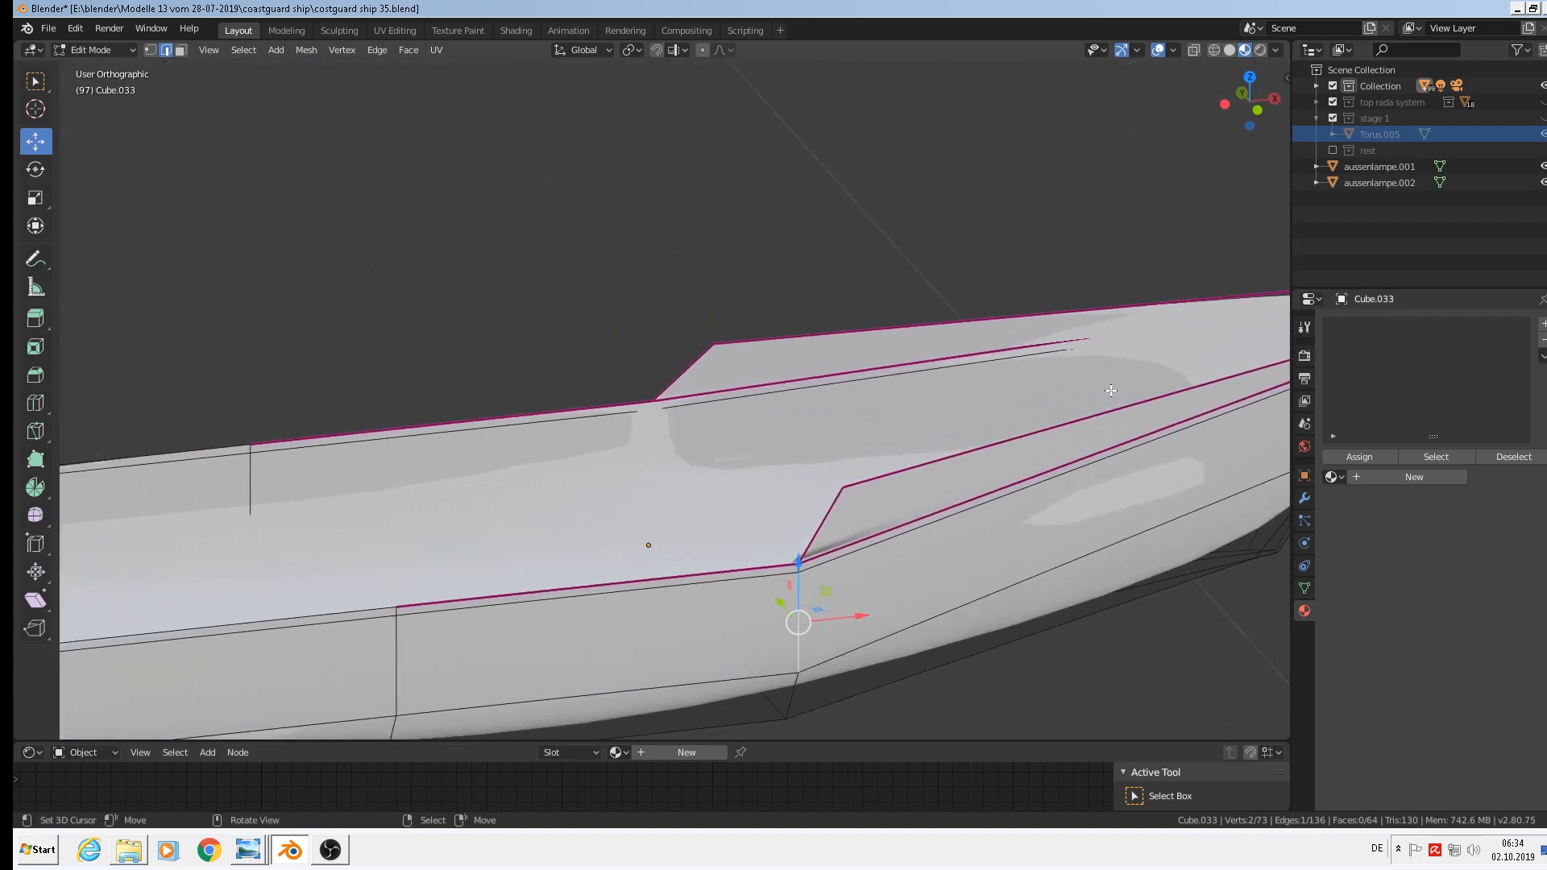
middle_click_drag(1188, 441, 764, 414)
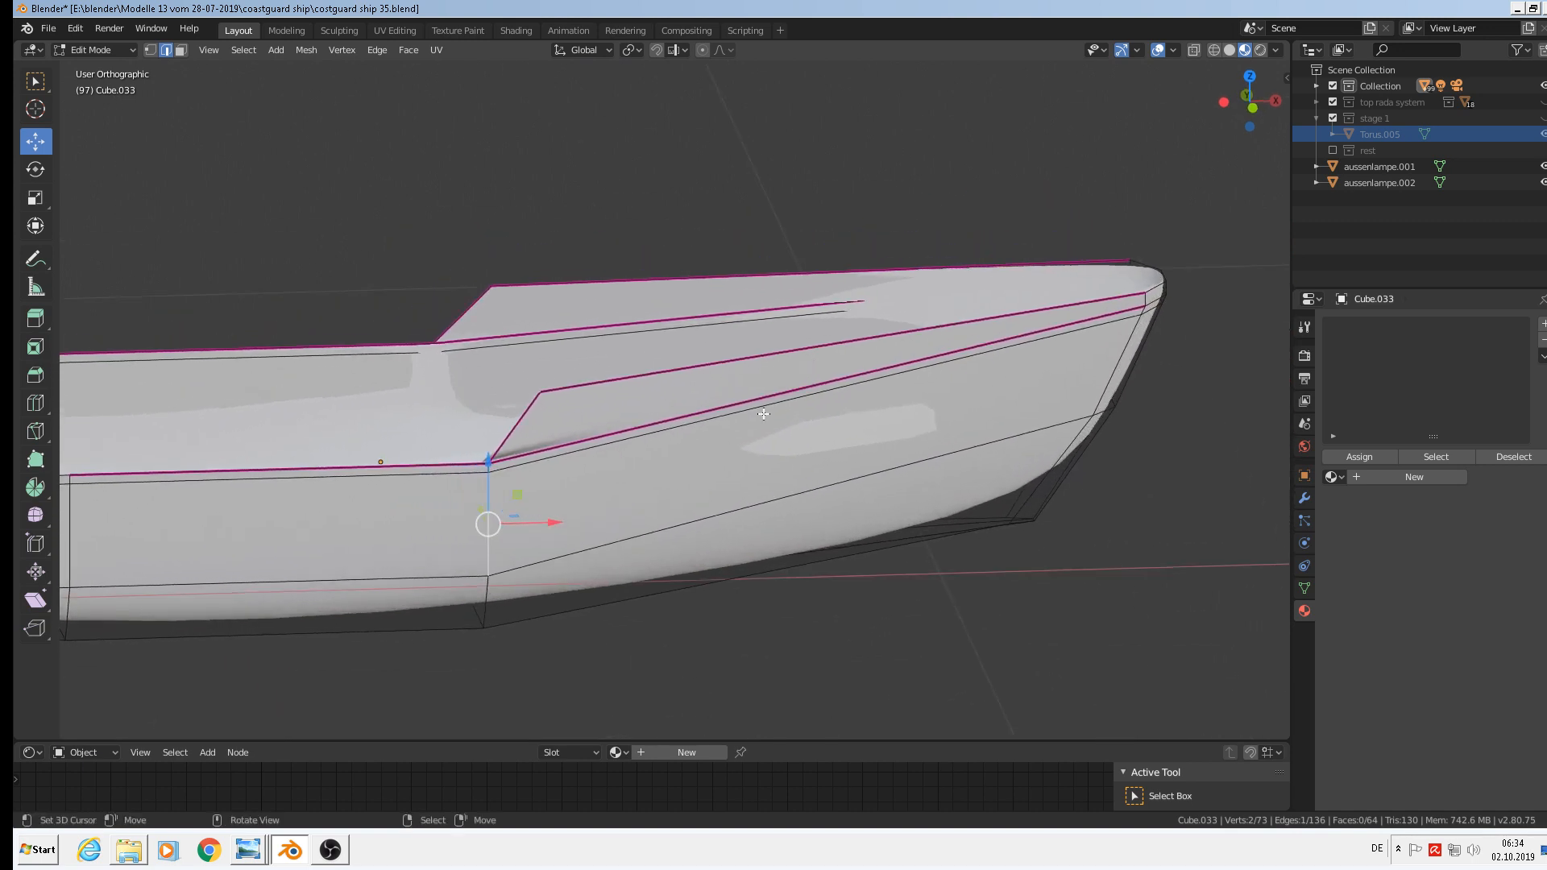
key("ctrl+r")
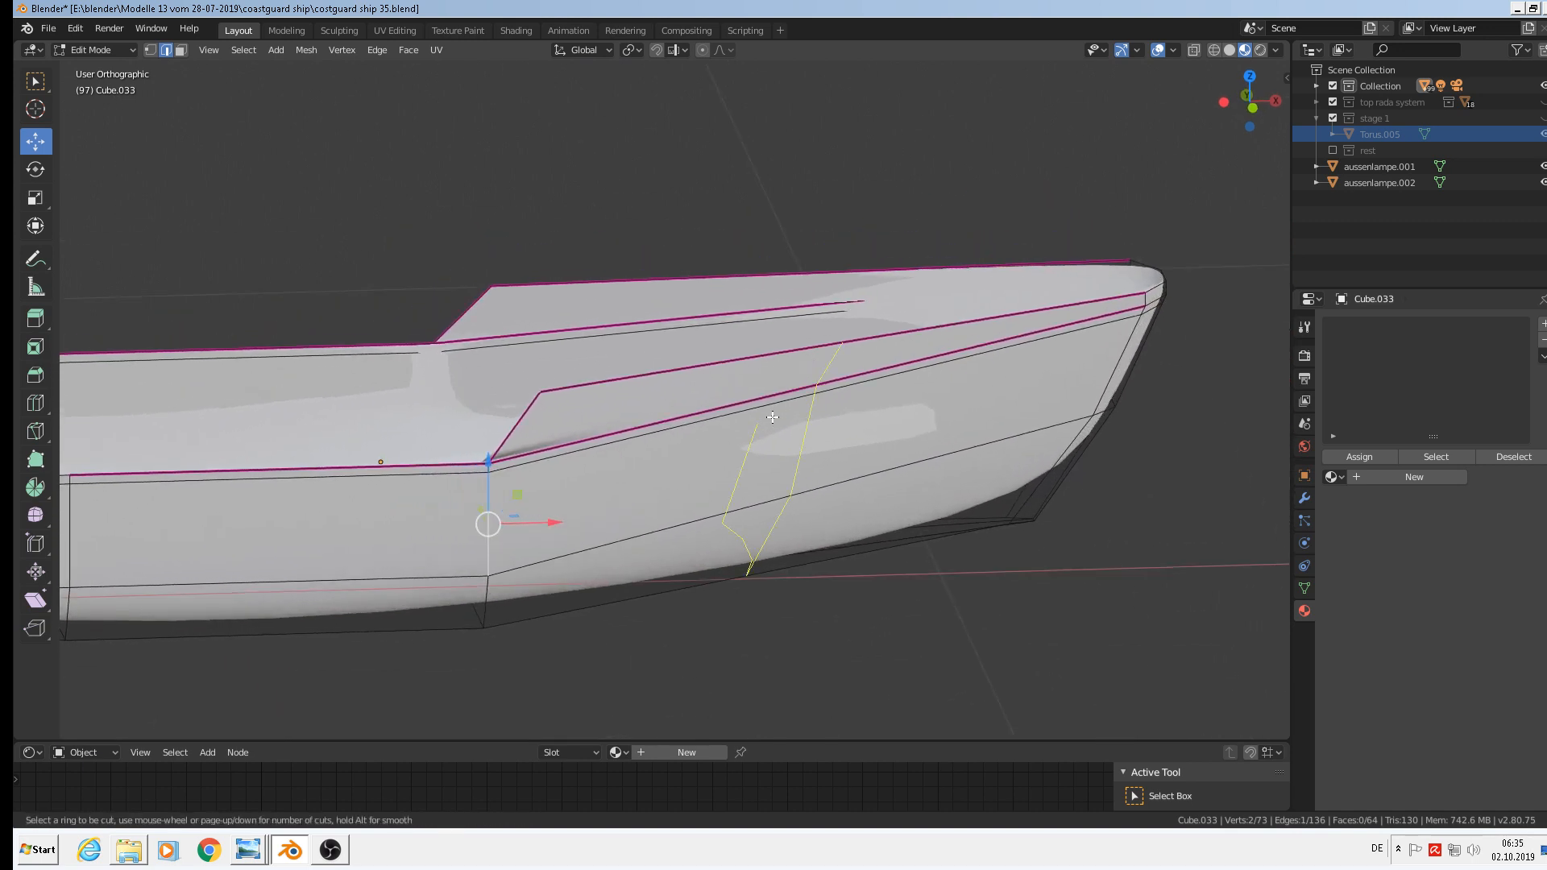
left_click(773, 416)
right_click(773, 417)
Scale the new bow loop along the Y axis by 1.240 to widen the hull there.
middle_click_drag(773, 417, 908, 484)
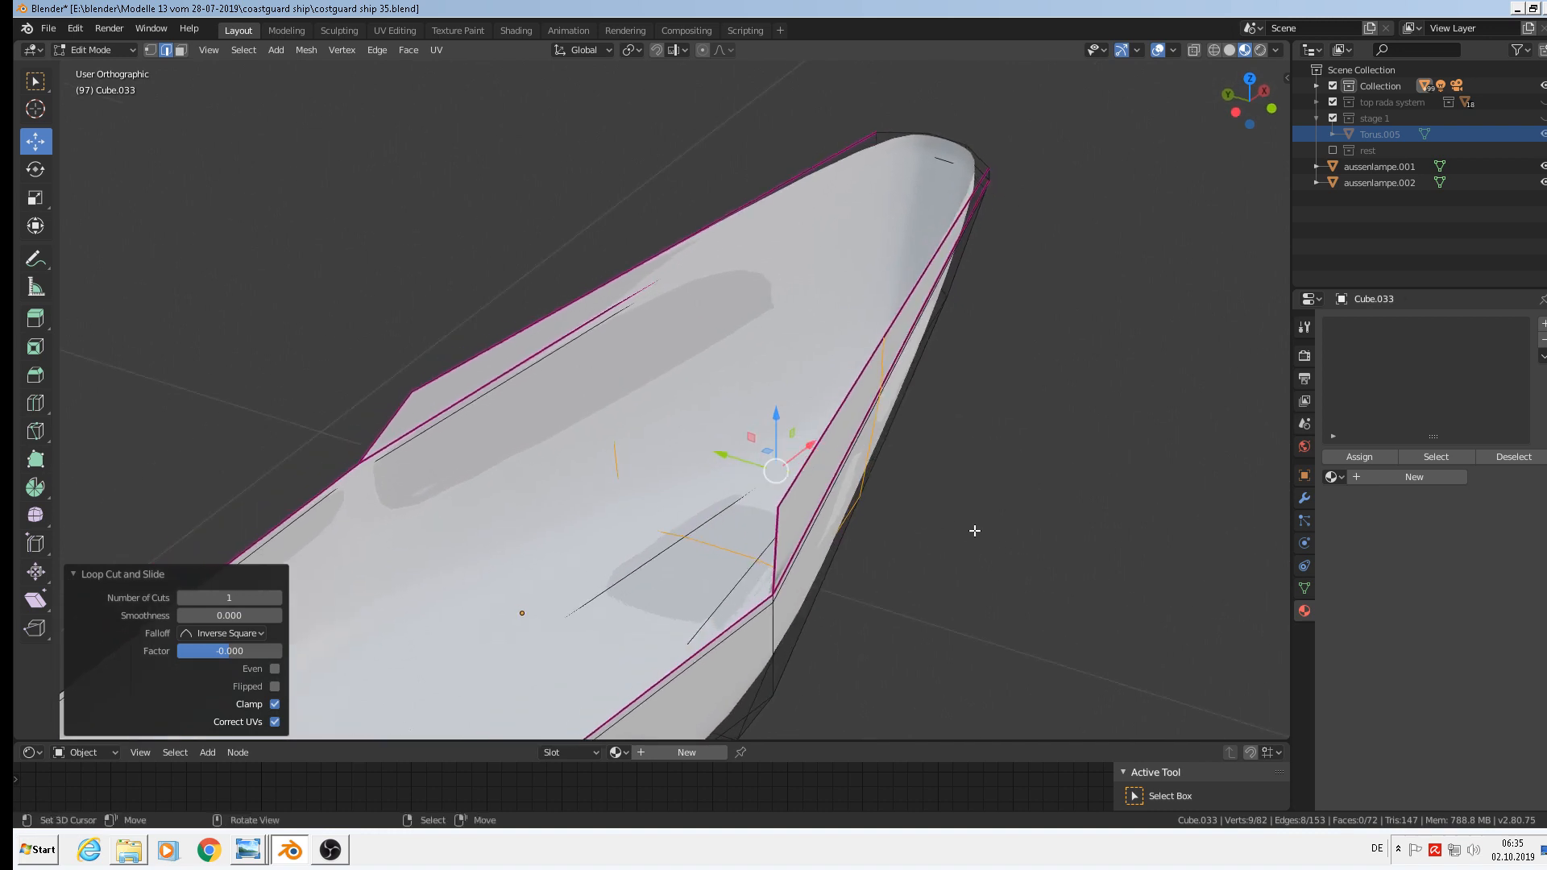
key("s")
key("y")
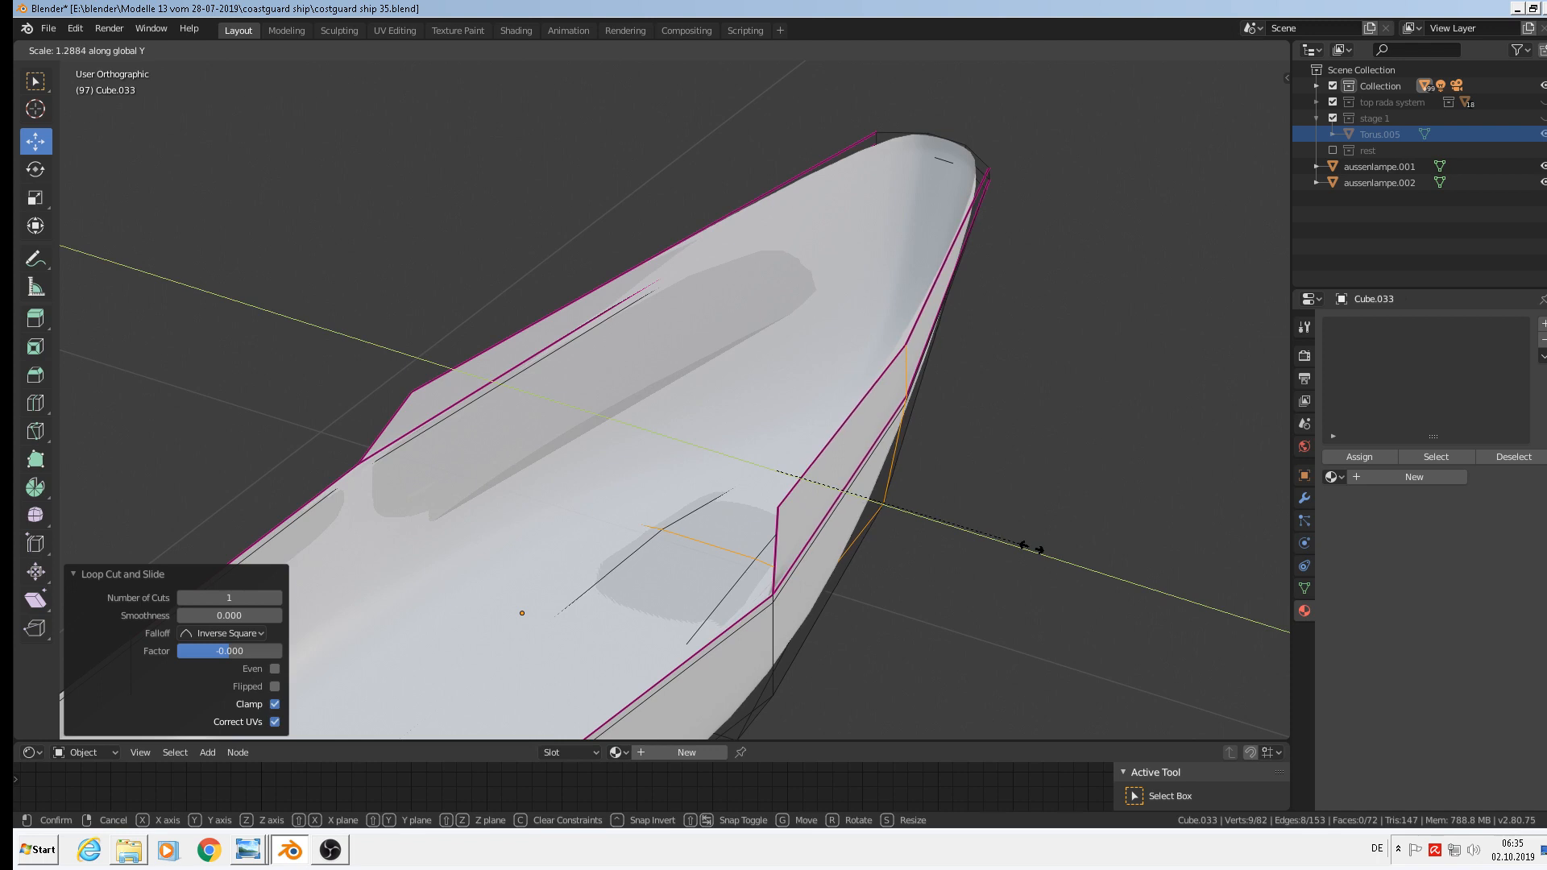
left_click(1021, 548)
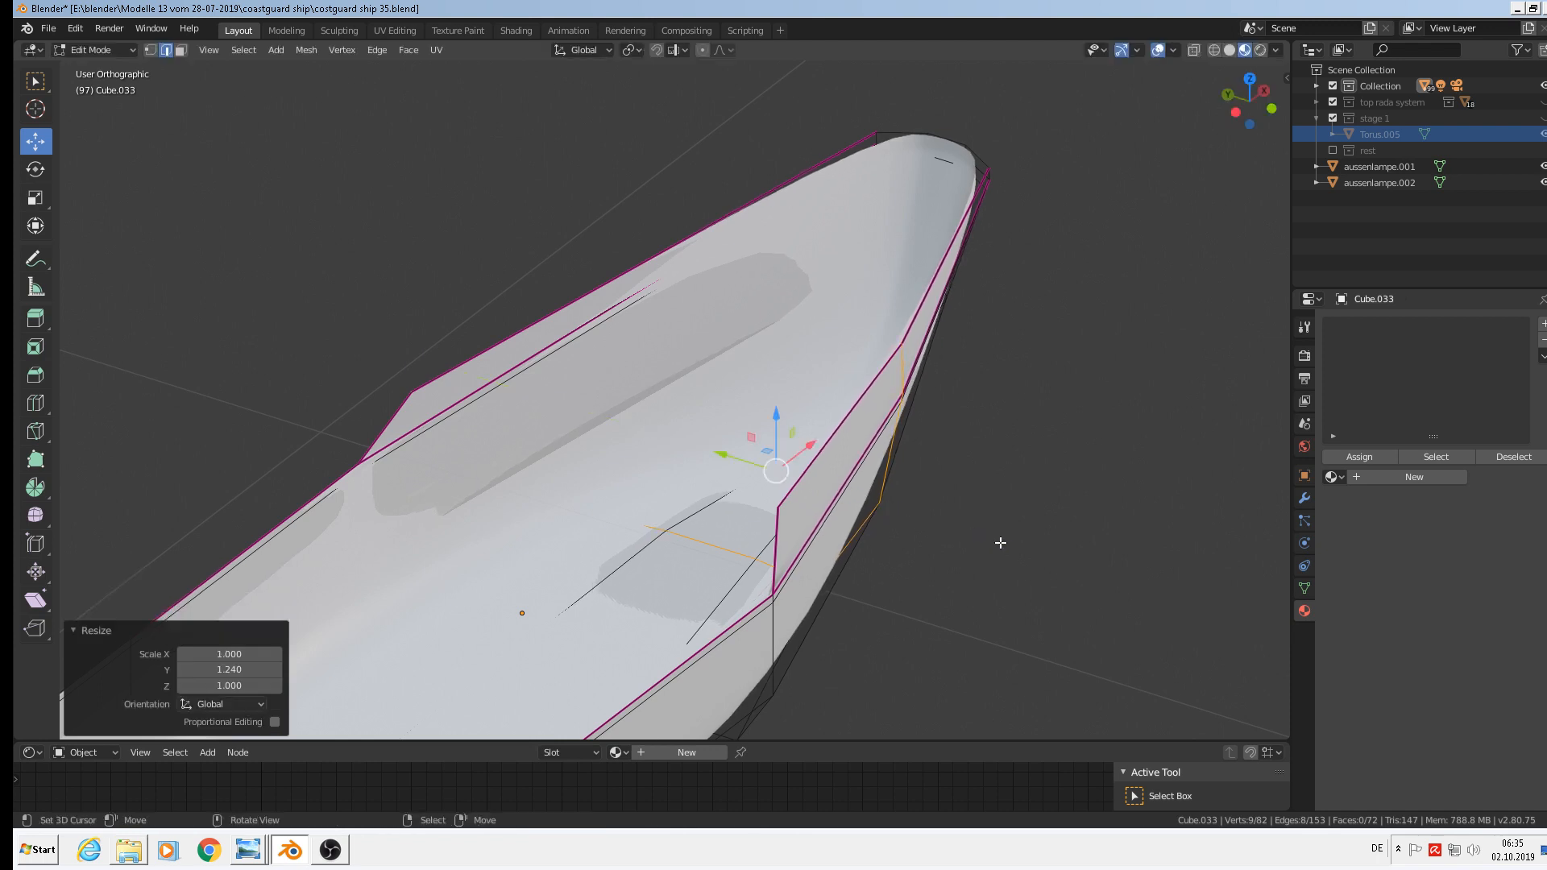
Scale the bow loop back down along Y until it nearly follows the straight side outline, and deselect it.
key("KP_7")
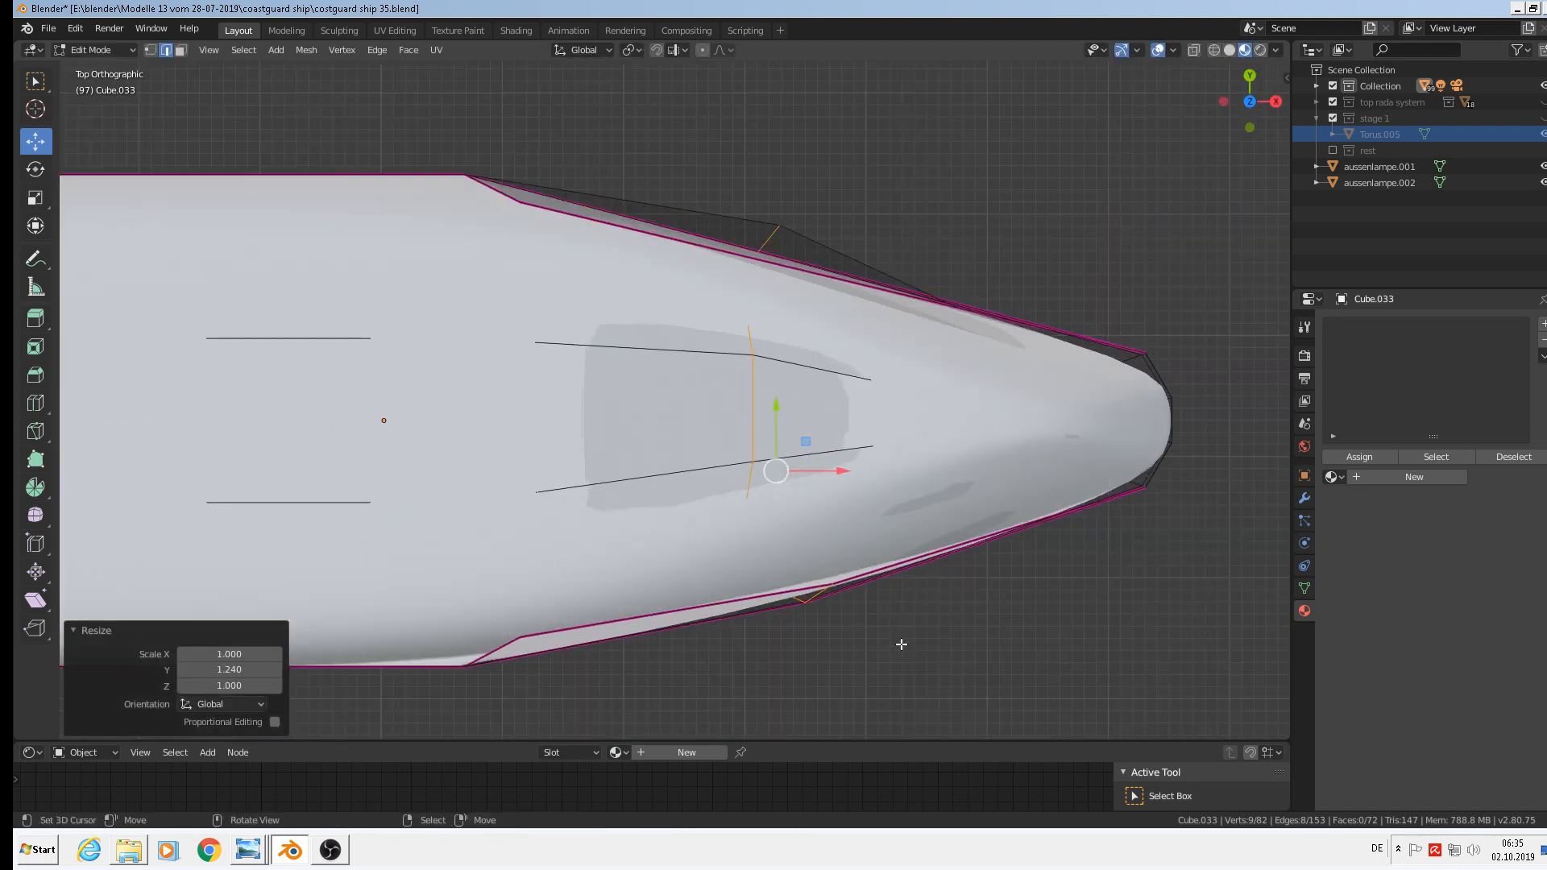
key("s")
key("y")
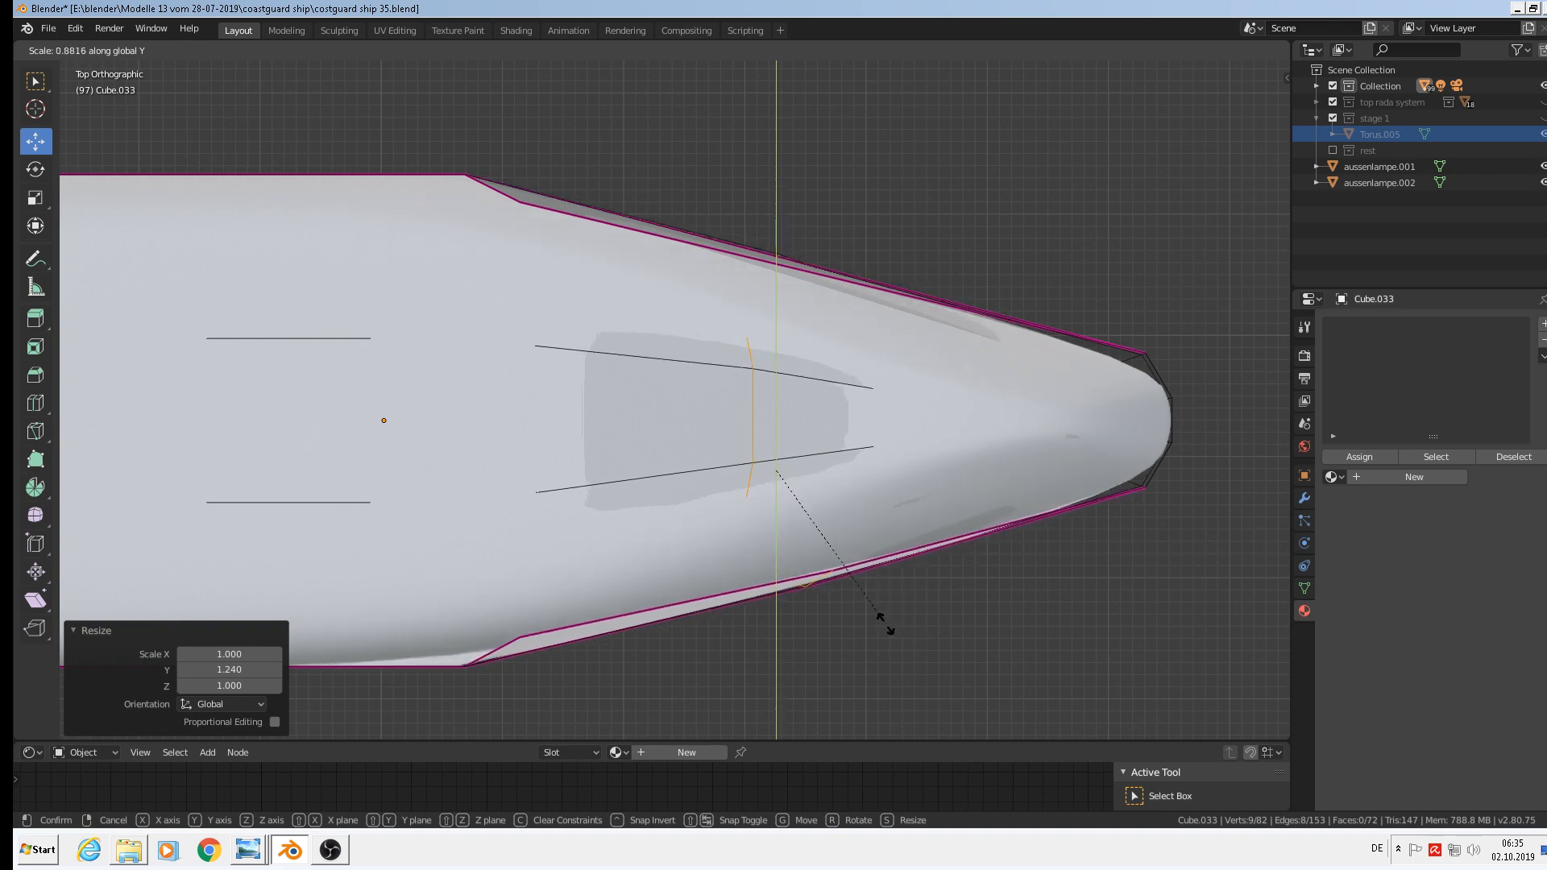
left_click(926, 640)
middle_click_drag(926, 639, 1050, 491)
left_click(970, 491)
Examine the smoothed hull's side, bow and stern corner in Object Mode and return to mesh editing.
scroll(1050, 515, "up", 4)
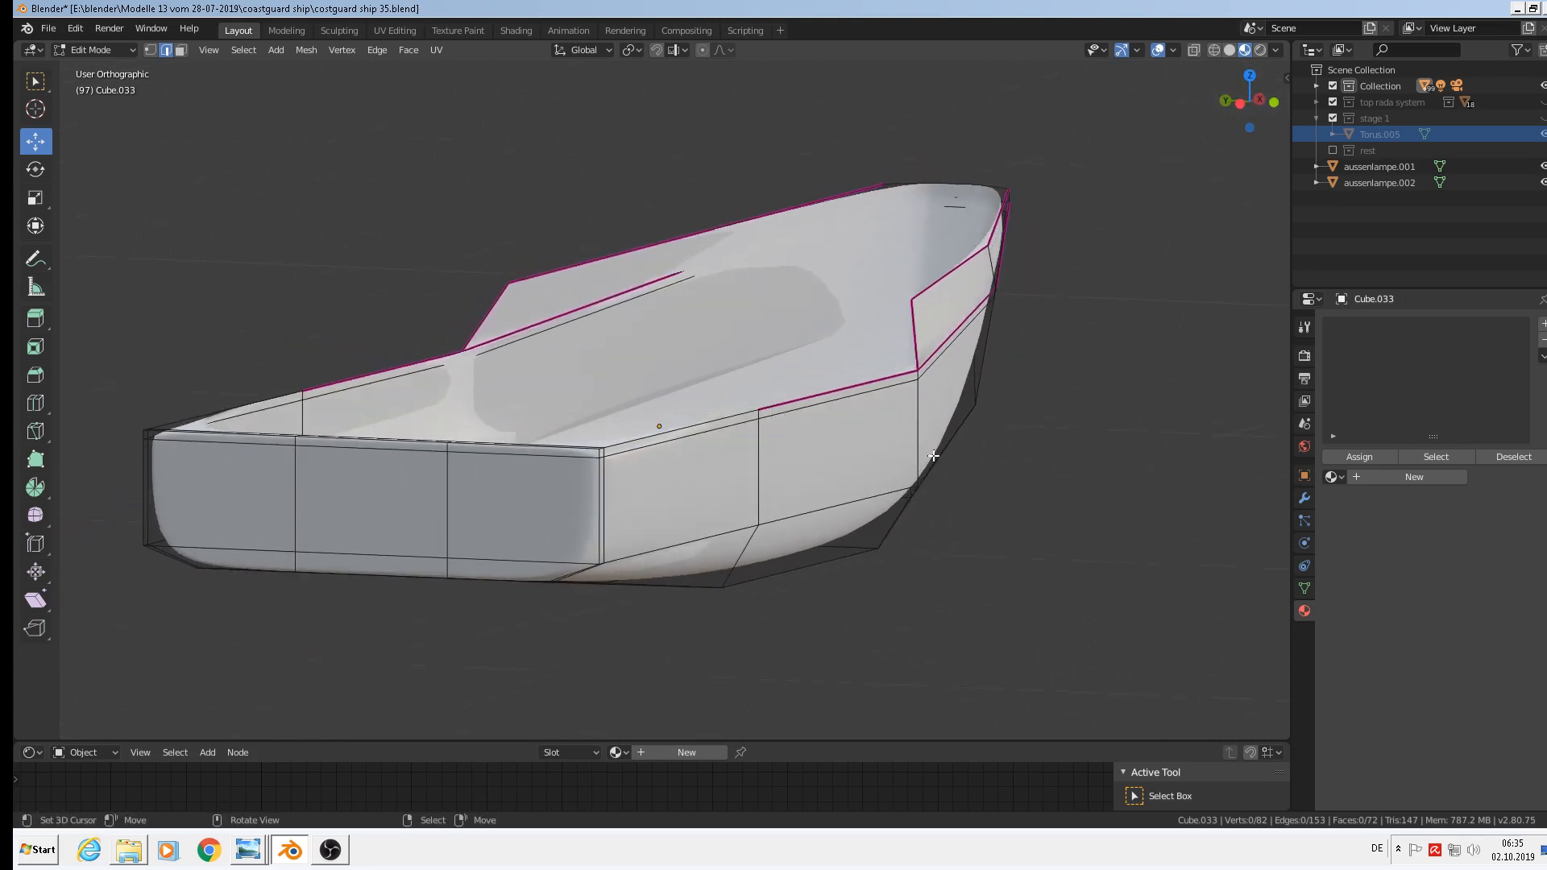
scroll(924, 377, "down", 2)
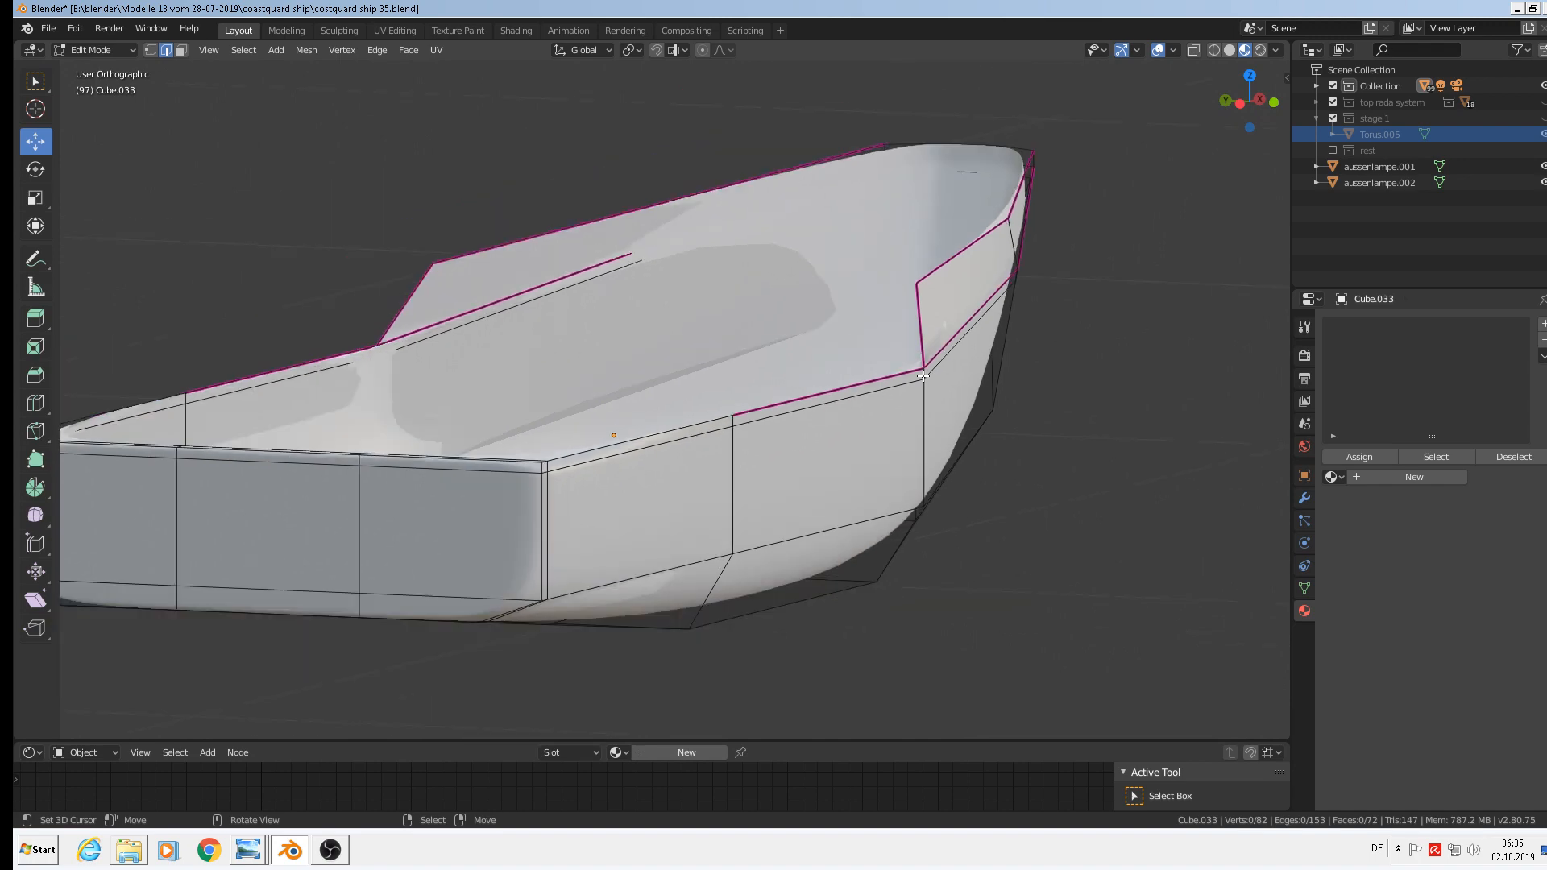
middle_click_drag(924, 376, 712, 411)
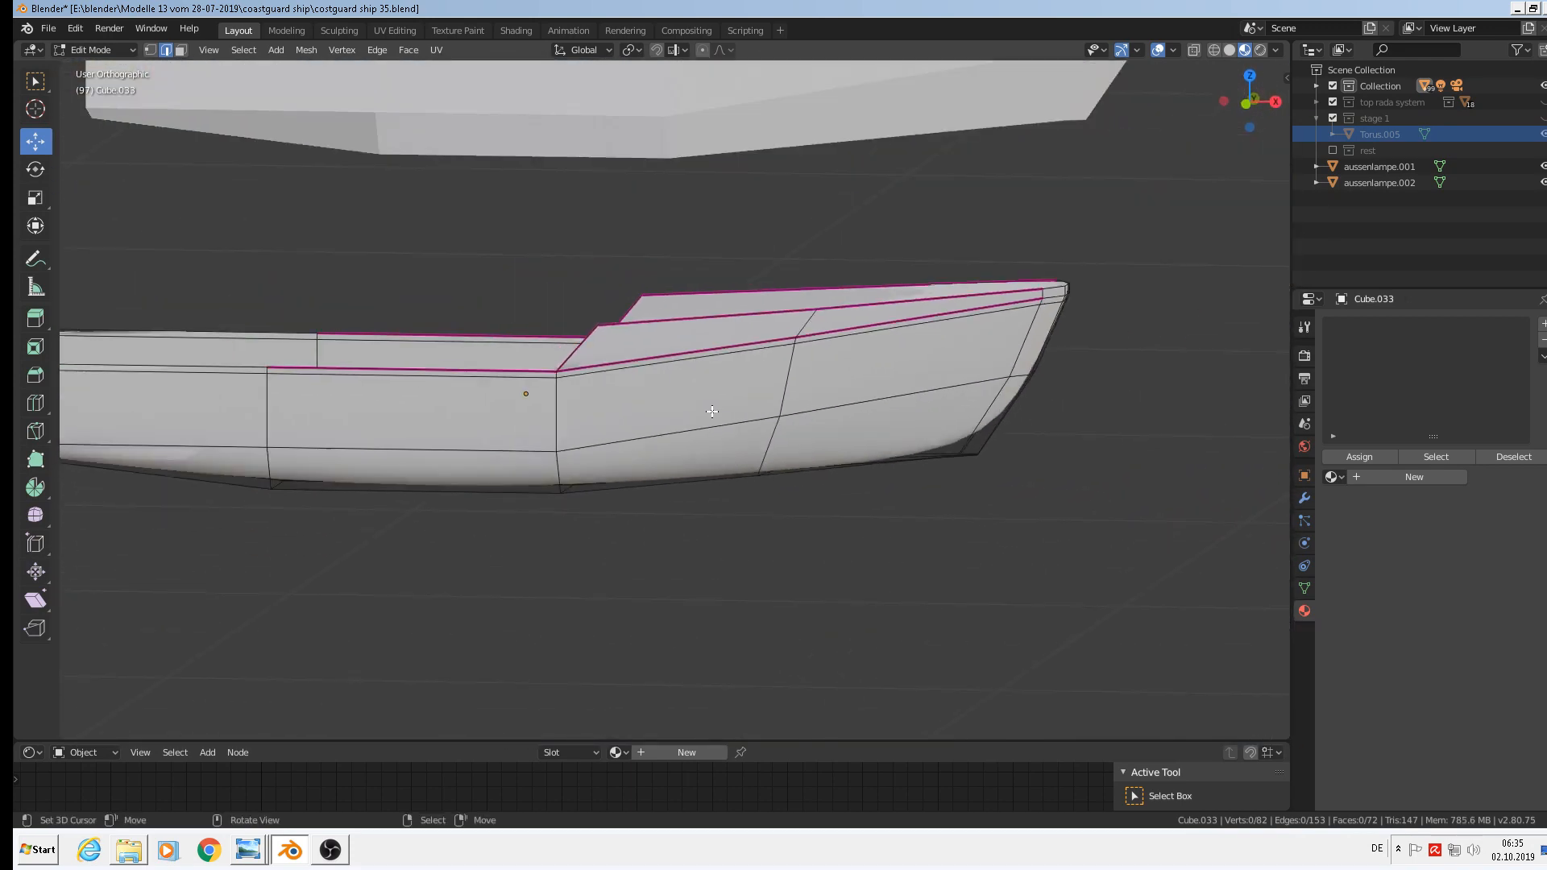
key("Tab")
middle_click_drag(601, 483, 959, 498)
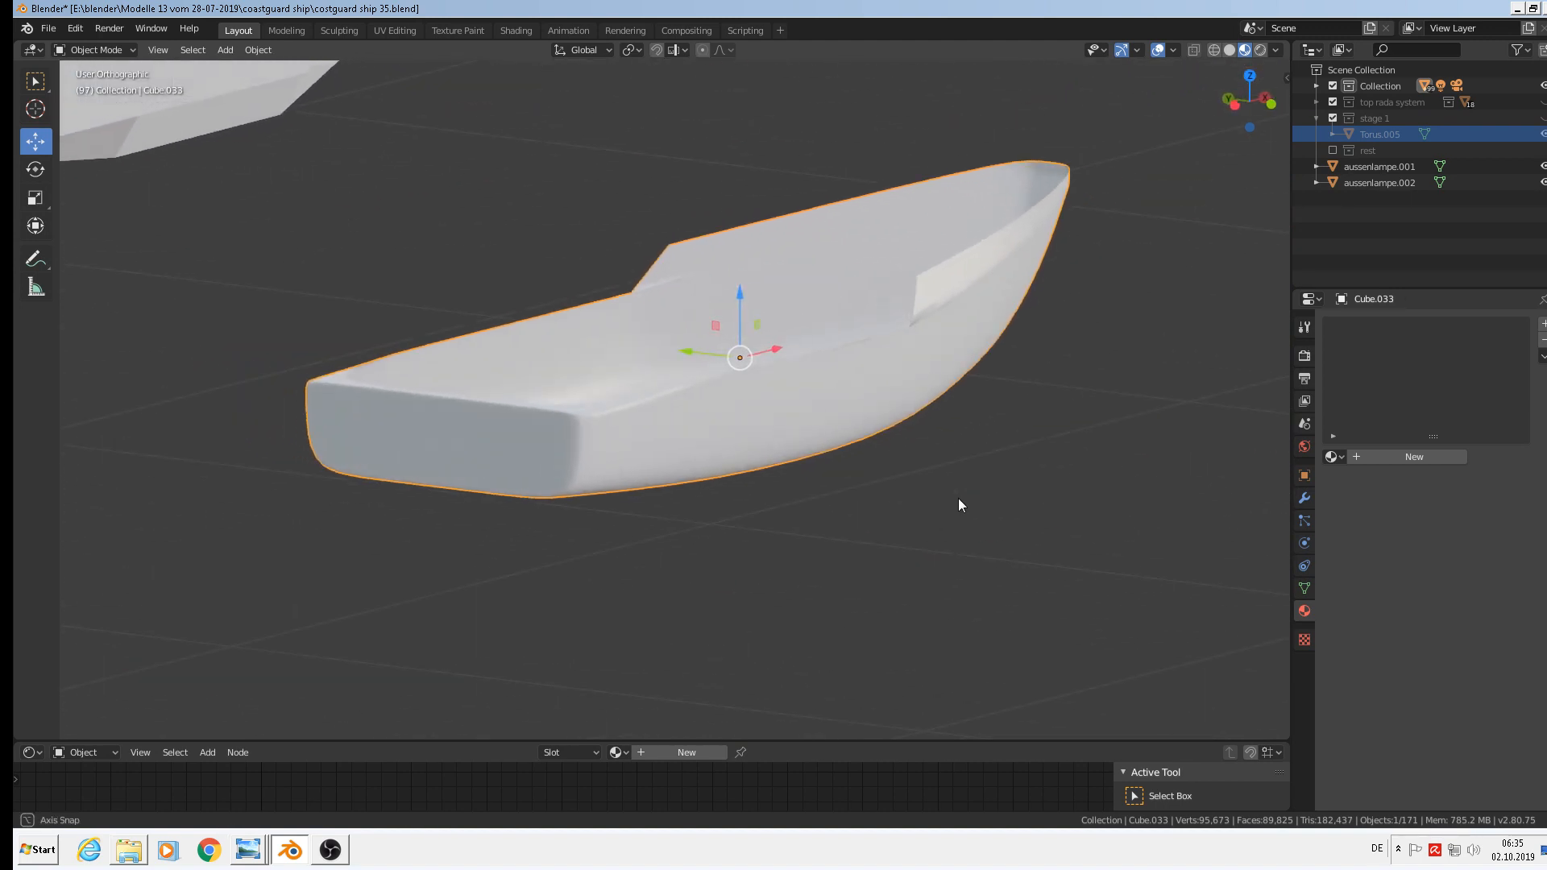
scroll(580, 414, "up", 6)
key("Tab")
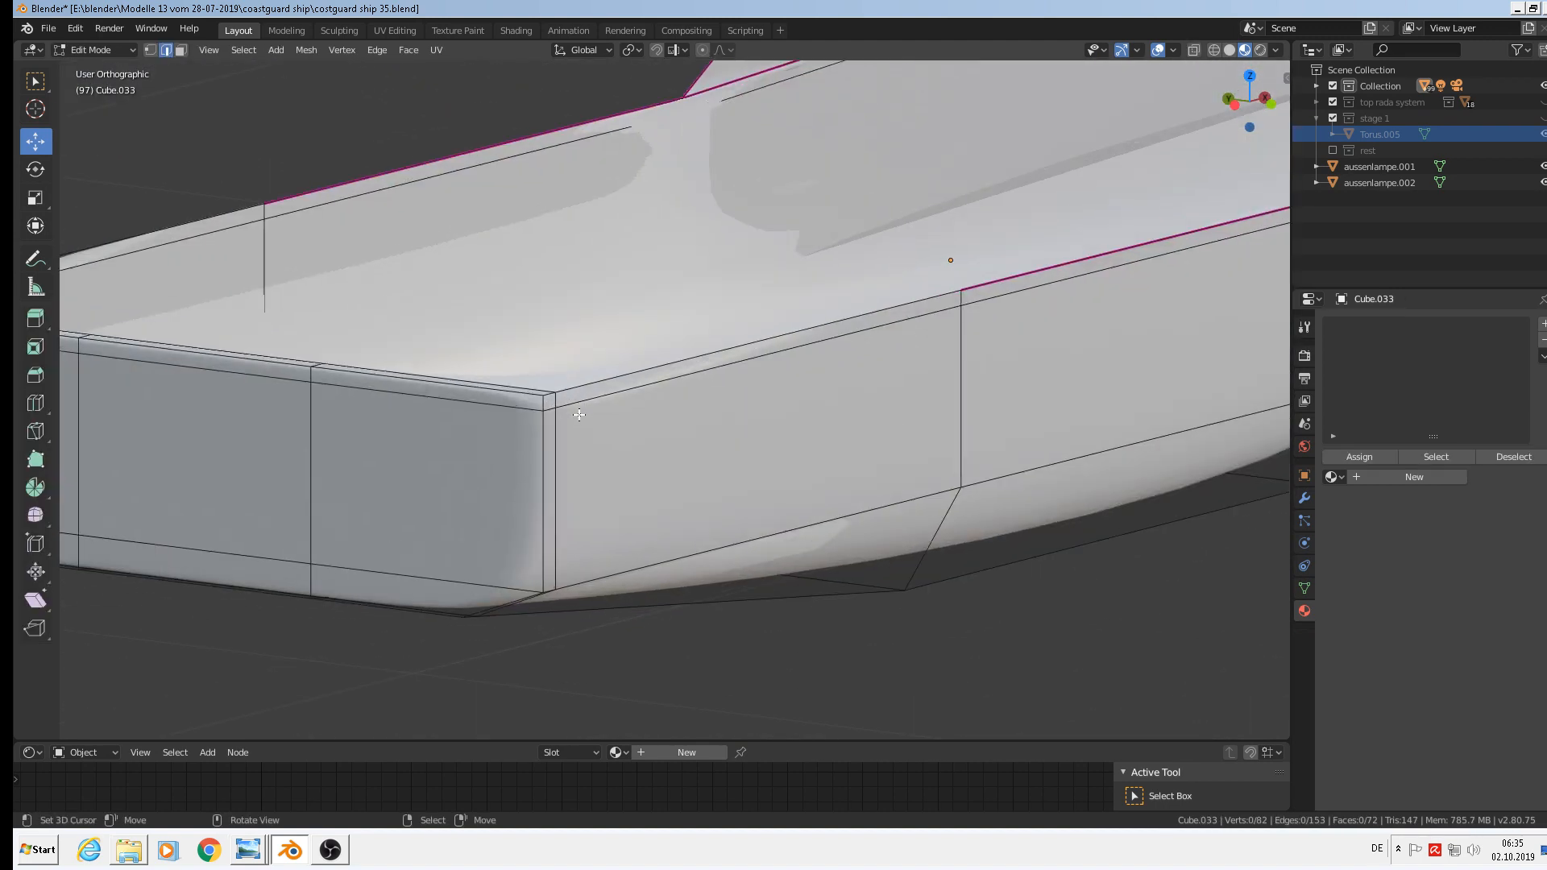
Add one crosswise loop cut in the rear side section and slide it tight against the stern with a factor of 0.992.
middle_click_drag(579, 414, 712, 461)
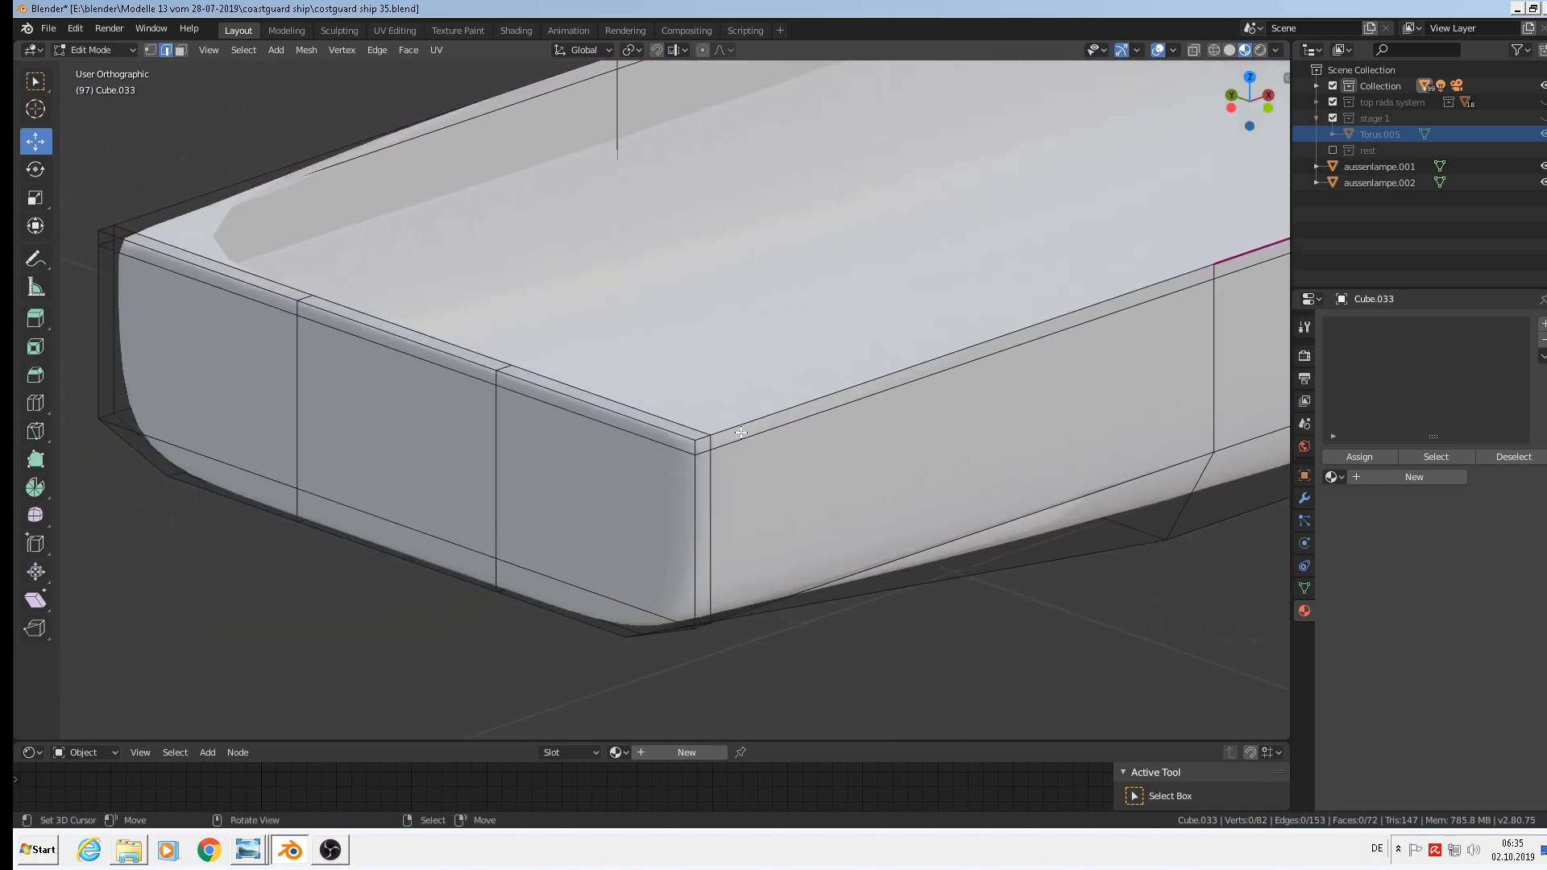
middle_click_drag(743, 462, 637, 413)
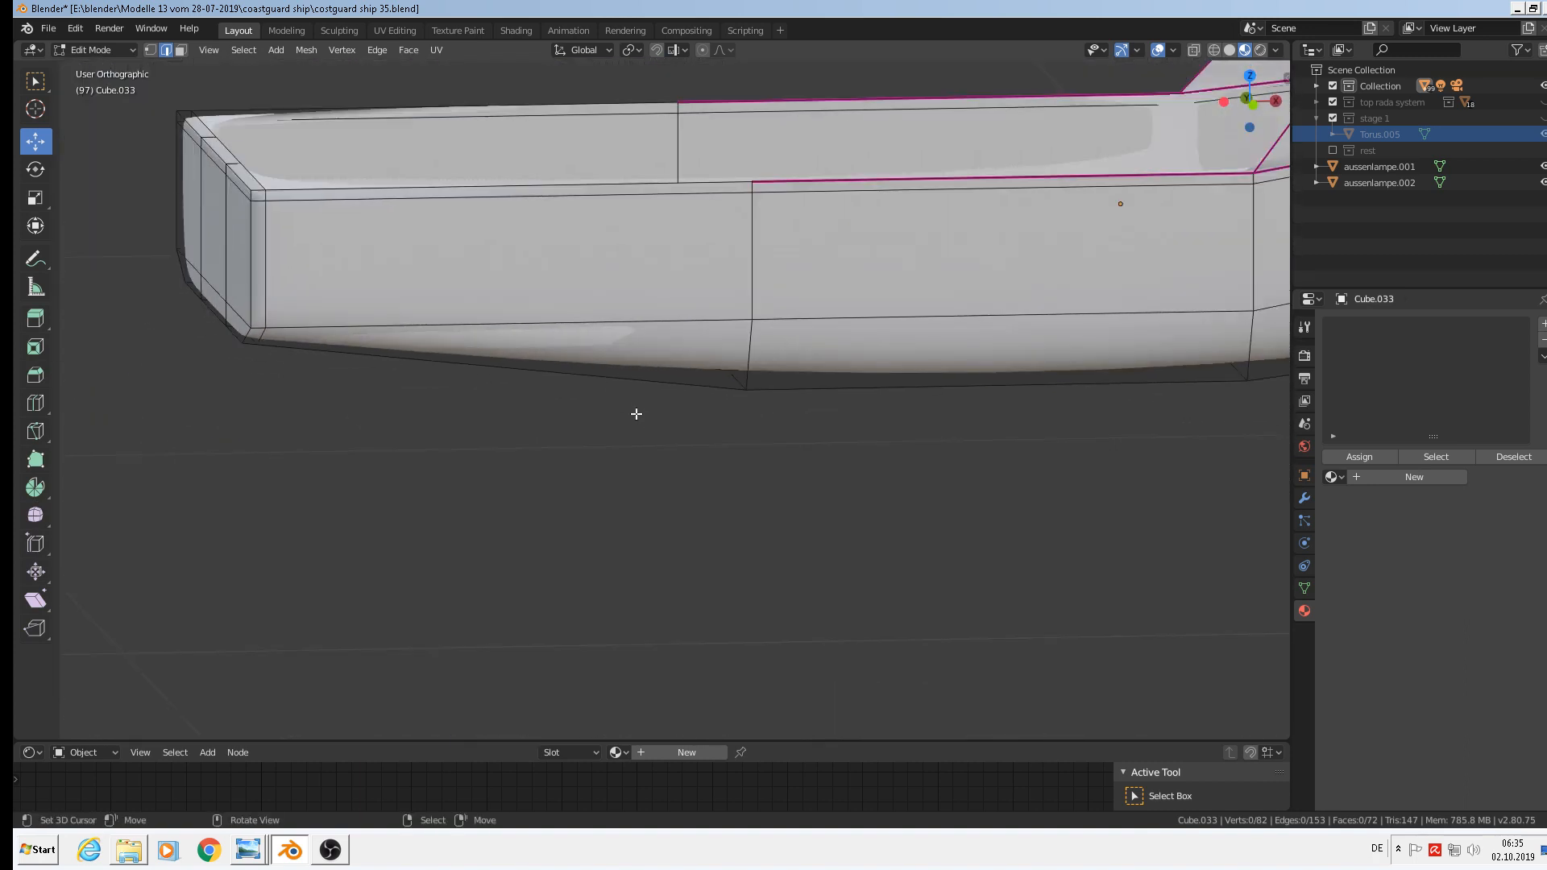
middle_click_drag(328, 230, 389, 316, "shift")
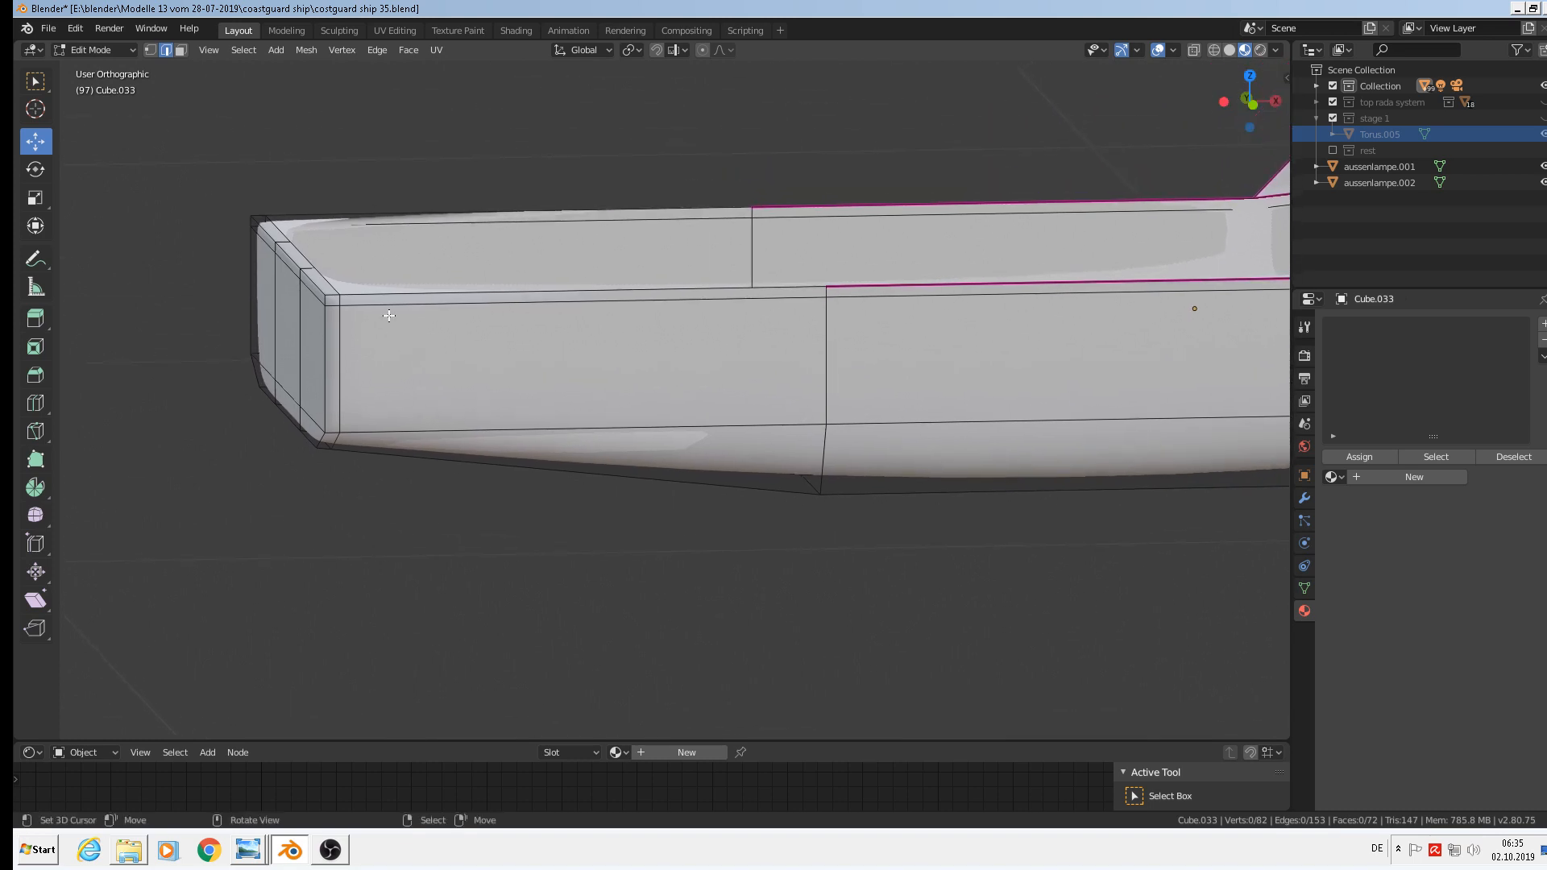
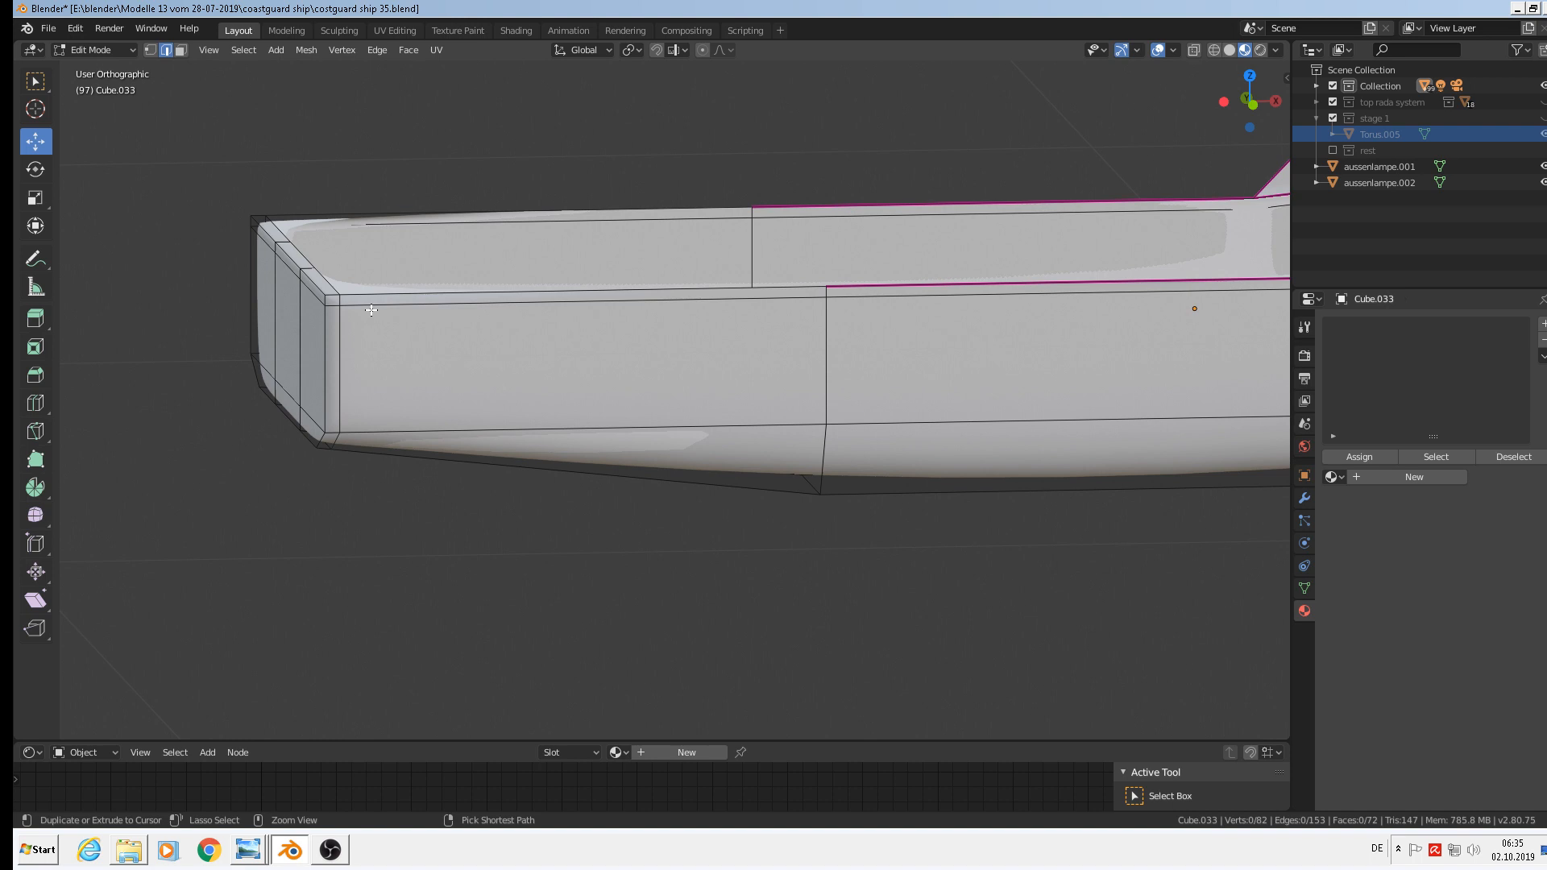
key("ctrl+r")
left_click(524, 310)
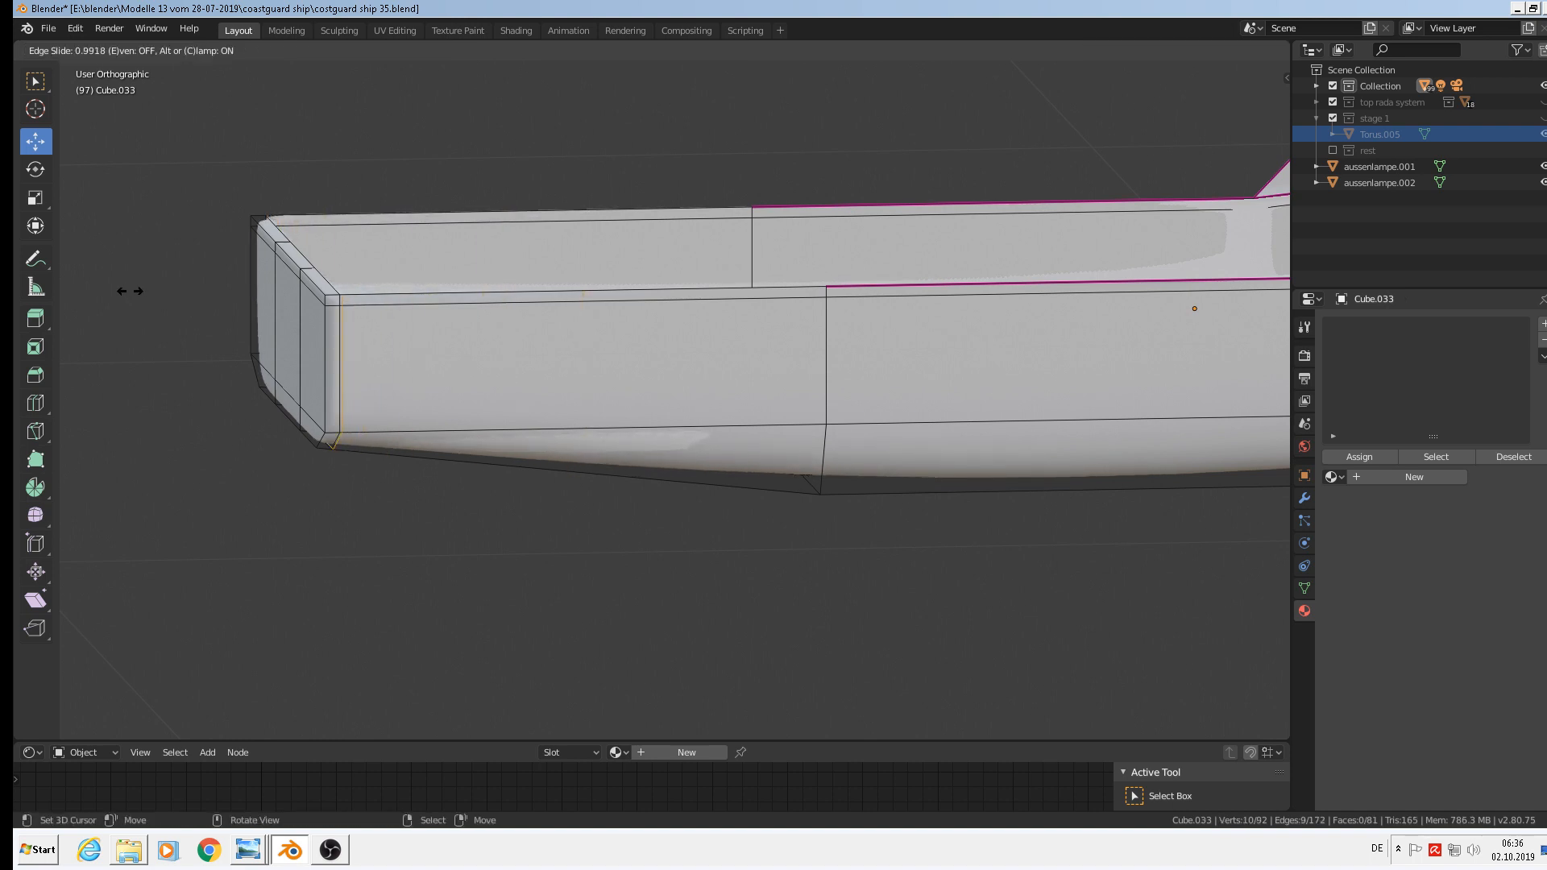
left_click(129, 290)
middle_click_drag(266, 307, 616, 465)
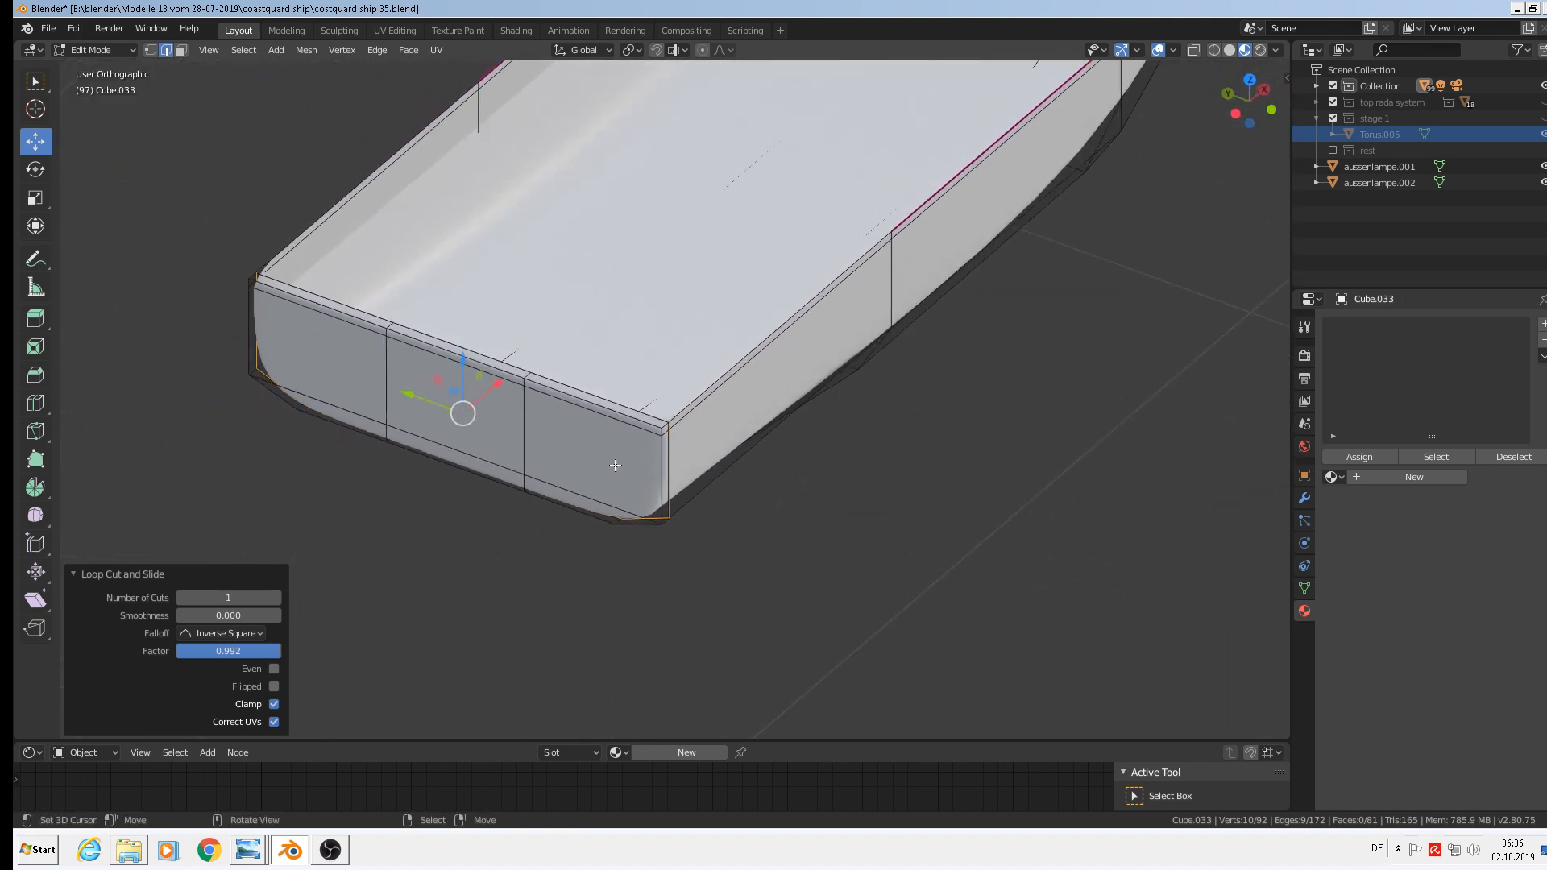
Examine the stern corners in the mesh and the smoothed side and deck step in Object Mode.
scroll(616, 466, "up", 2)
left_click(596, 373)
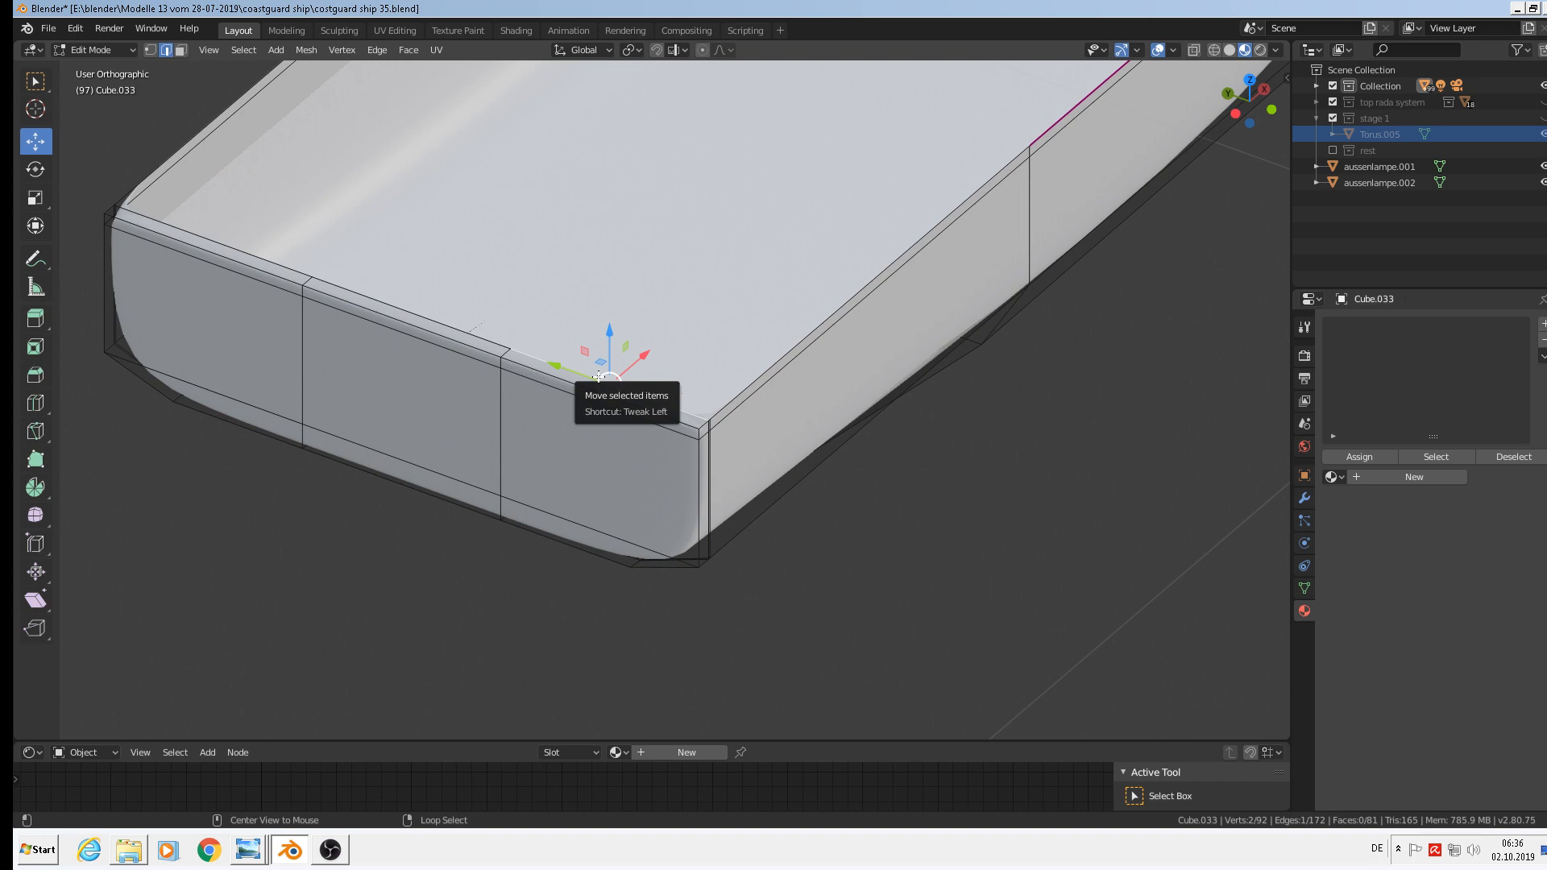
scroll(598, 376, "down", 3)
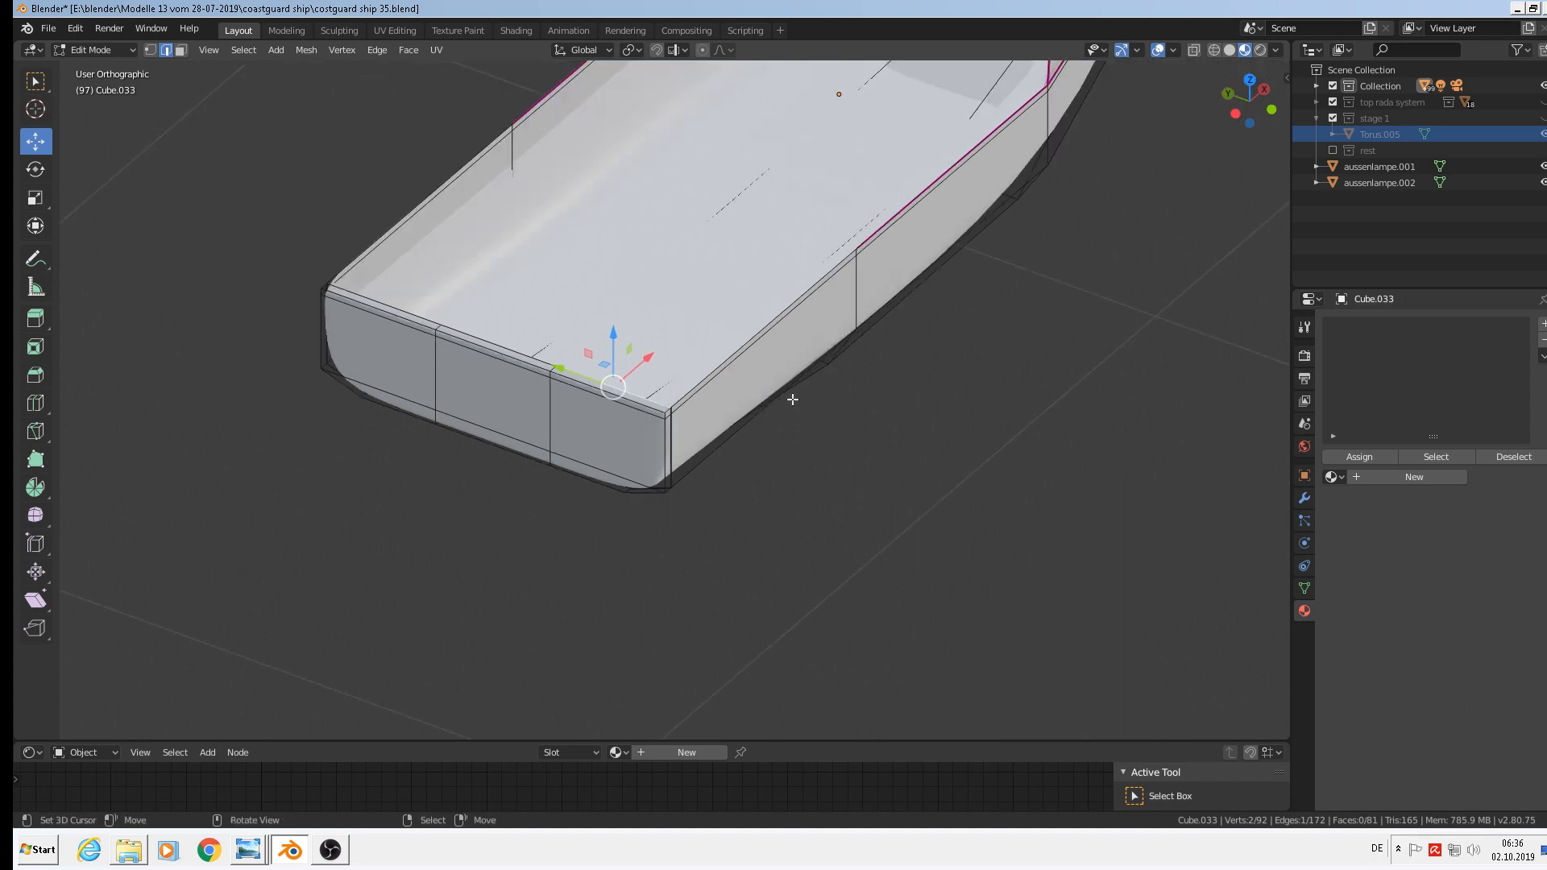
middle_click_drag(791, 397, 666, 564, "shift")
scroll(631, 675, "up", 3)
middle_click_drag(631, 675, 676, 473)
middle_click_drag(843, 563, 694, 304, "shift")
middle_click_drag(1059, 693, 775, 325, "shift")
key("Tab")
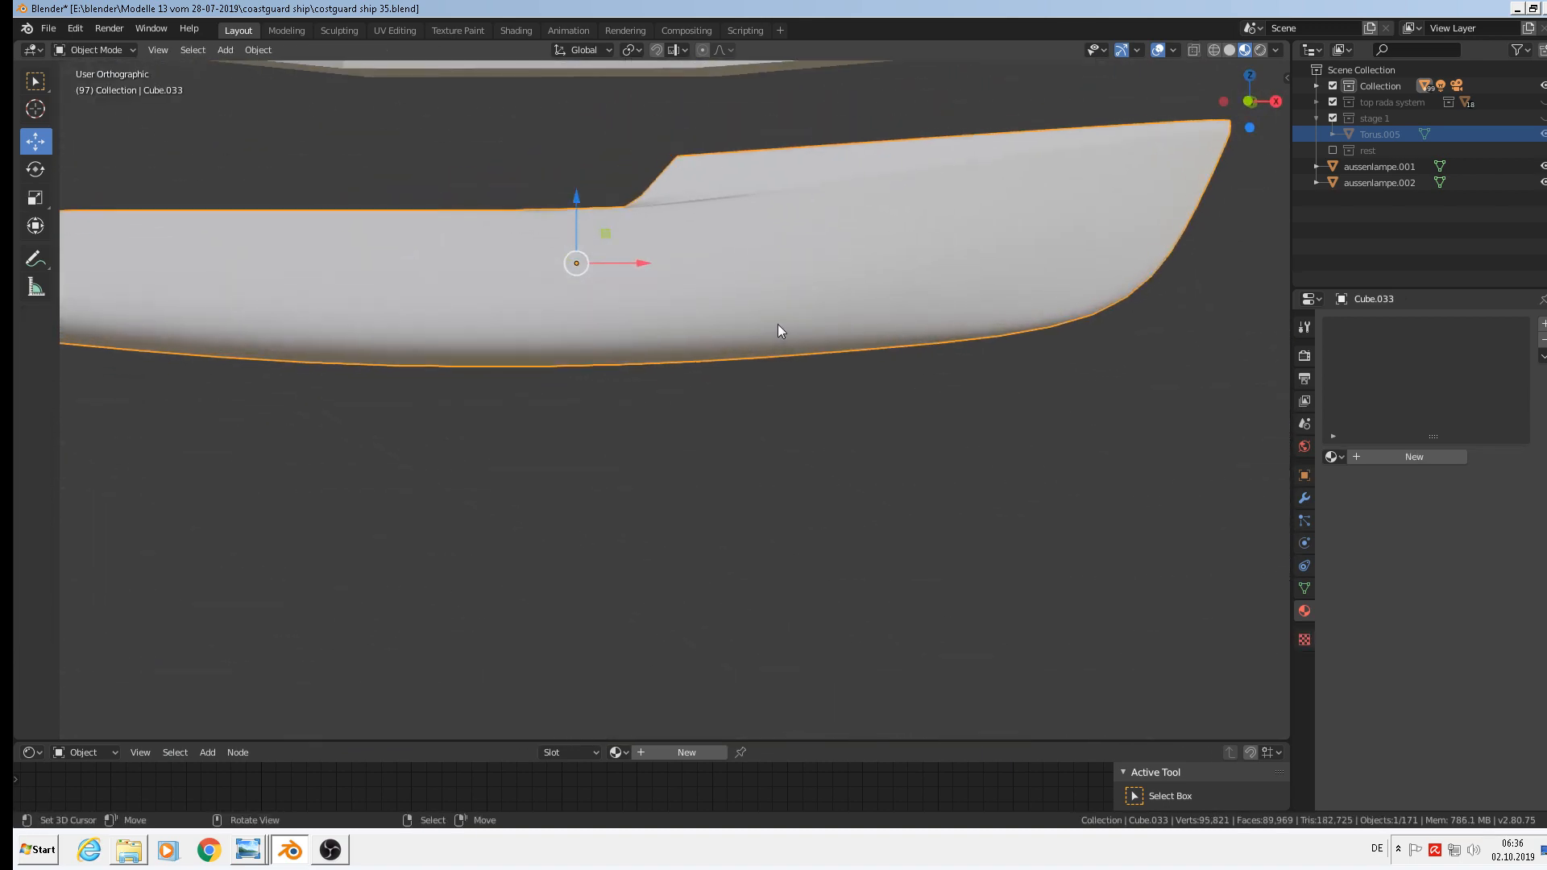
scroll(779, 322, "down", 2)
scroll(745, 243, "up", 1)
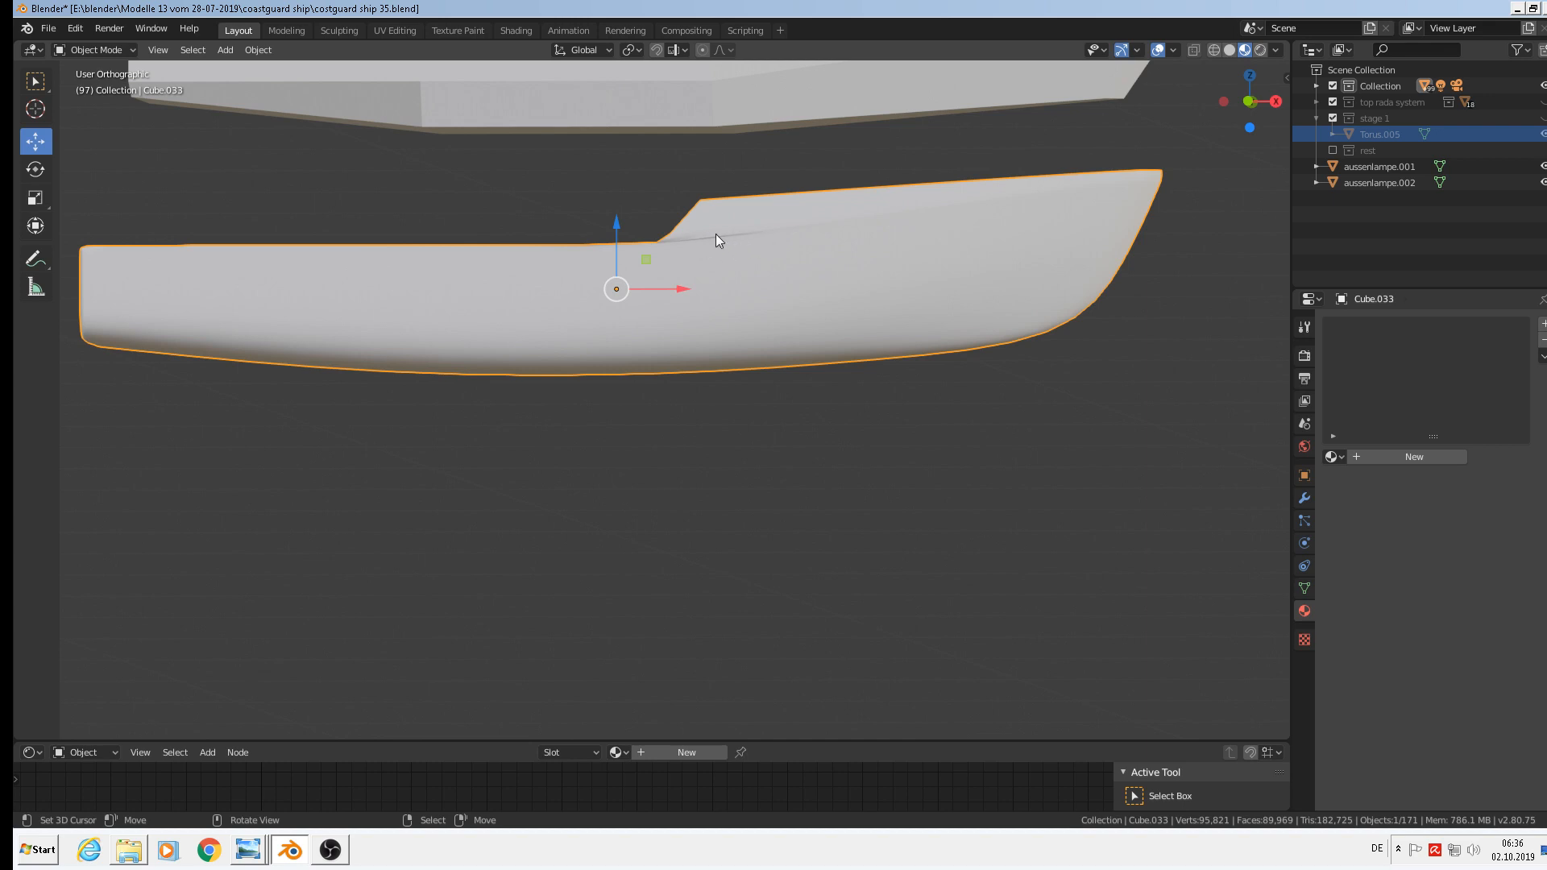
scroll(714, 233, "up", 3)
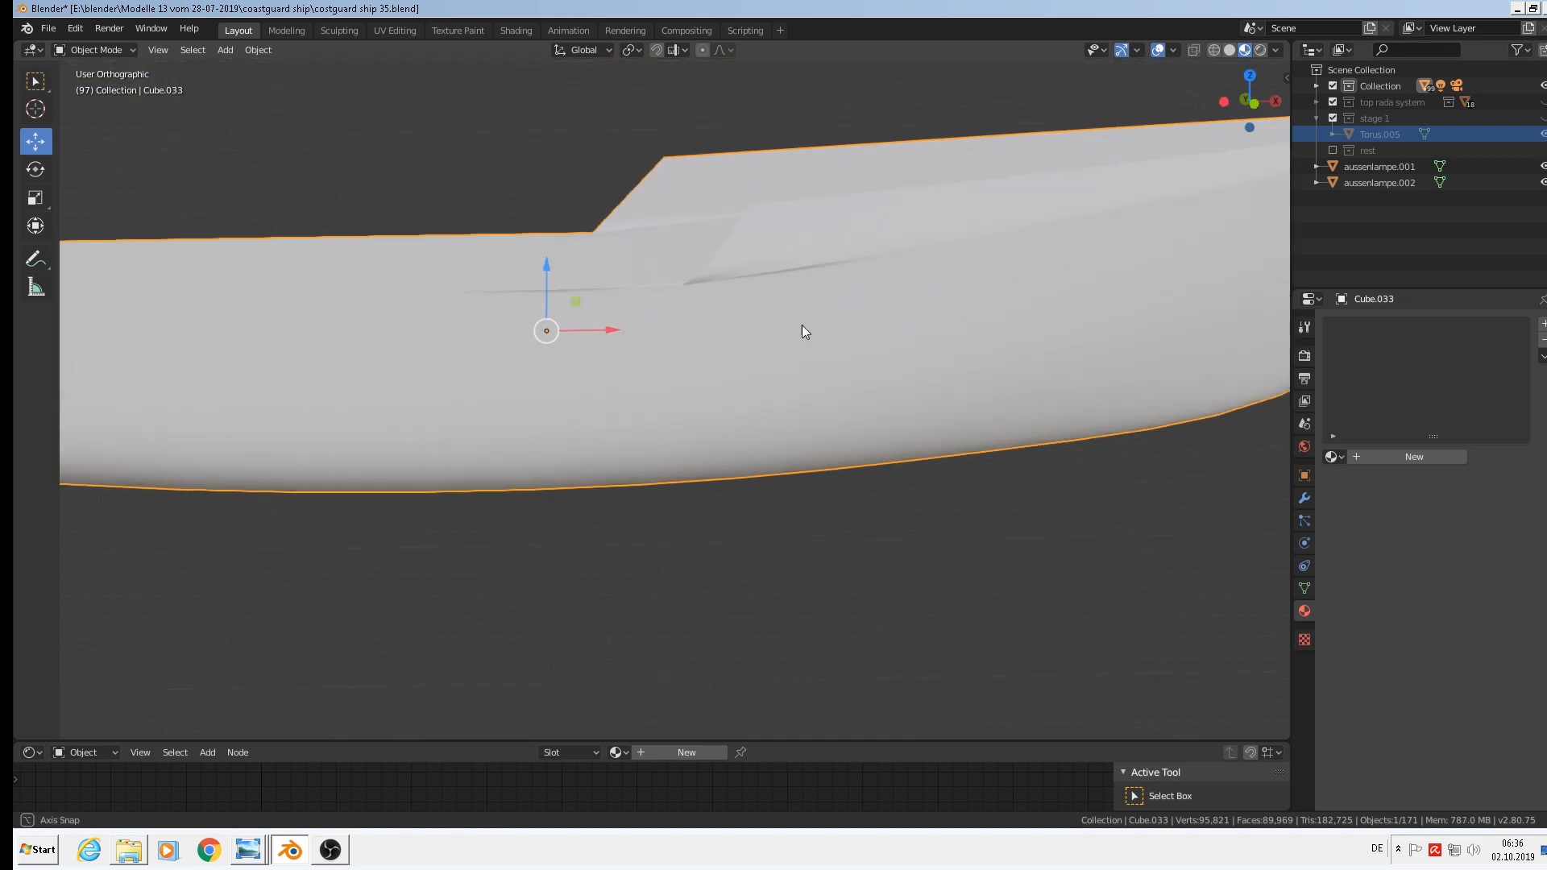
middle_click_drag(801, 325, 921, 320)
middle_click_drag(957, 296, 901, 286)
key("Tab")
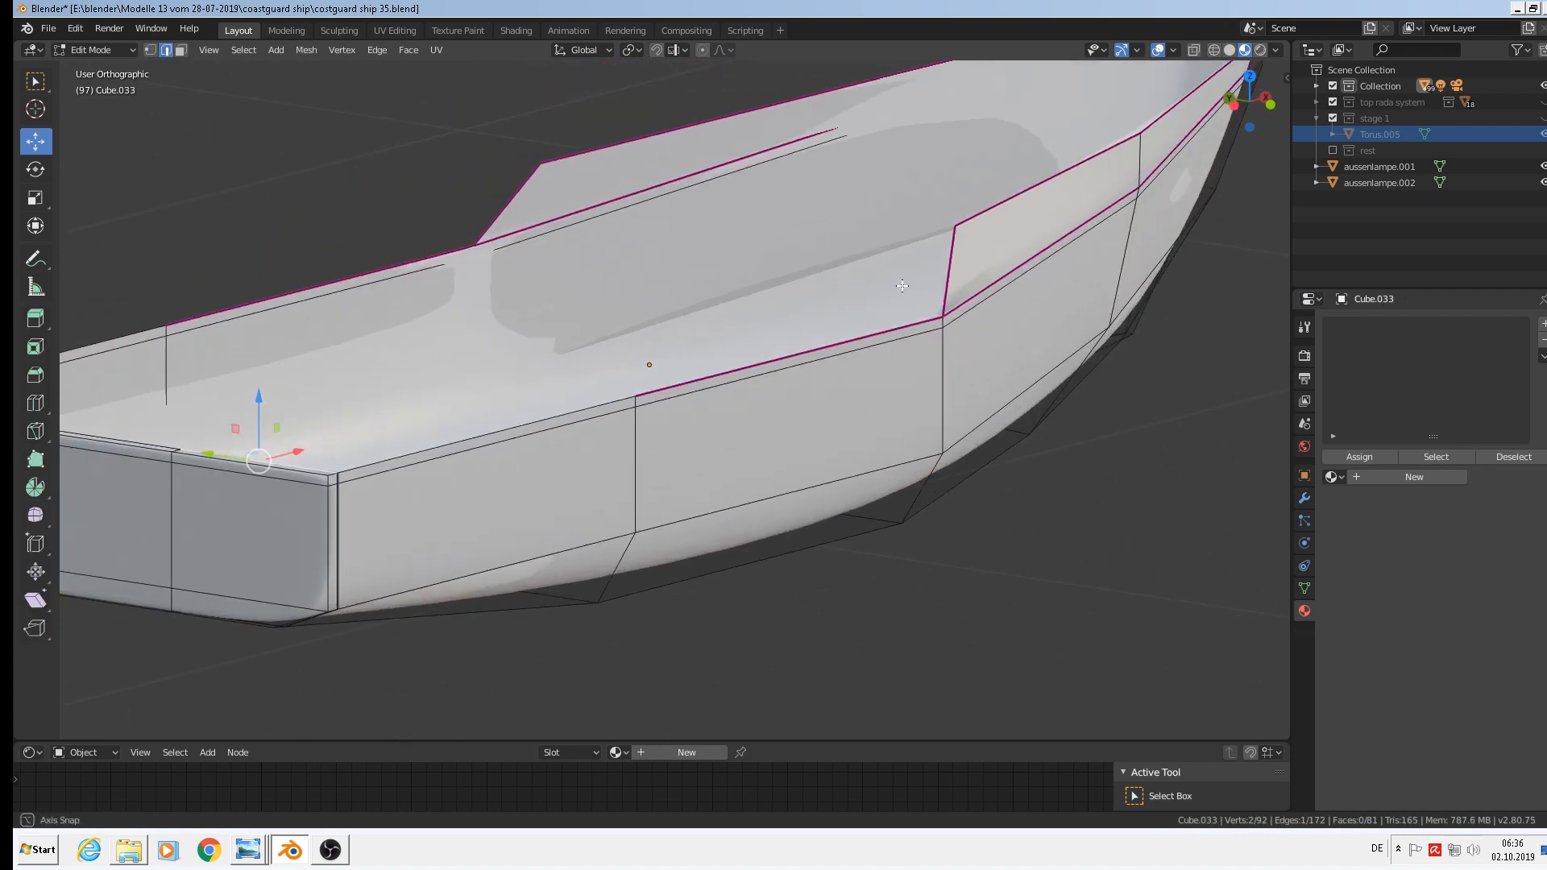
Dissolve the edge loop running just below the upper rim of the hull.
left_click(859, 357, "alt")
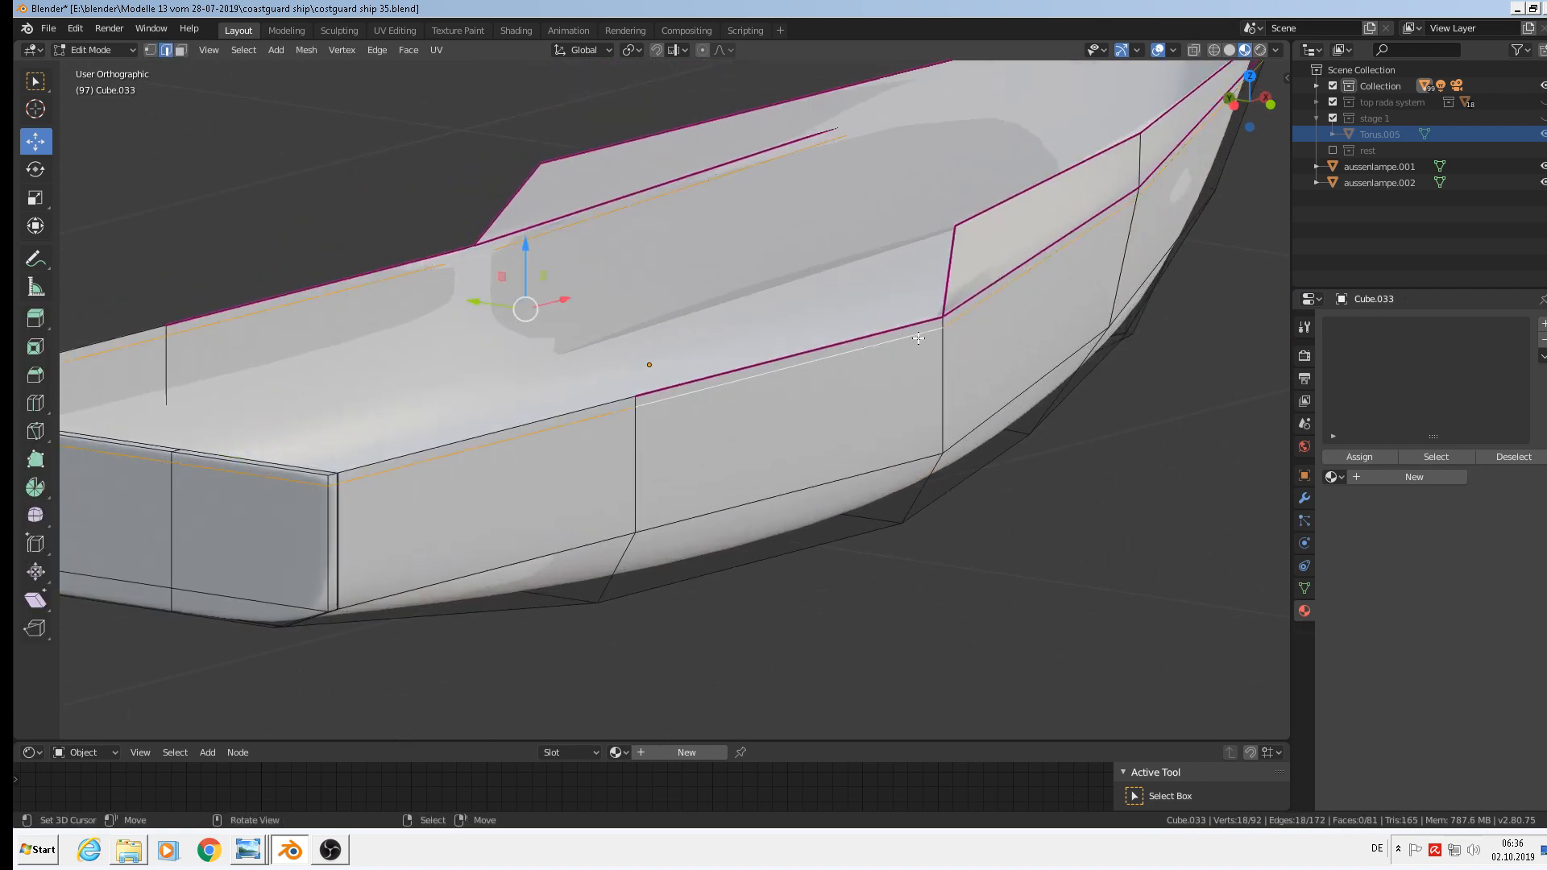
middle_click_drag(918, 338, 869, 324)
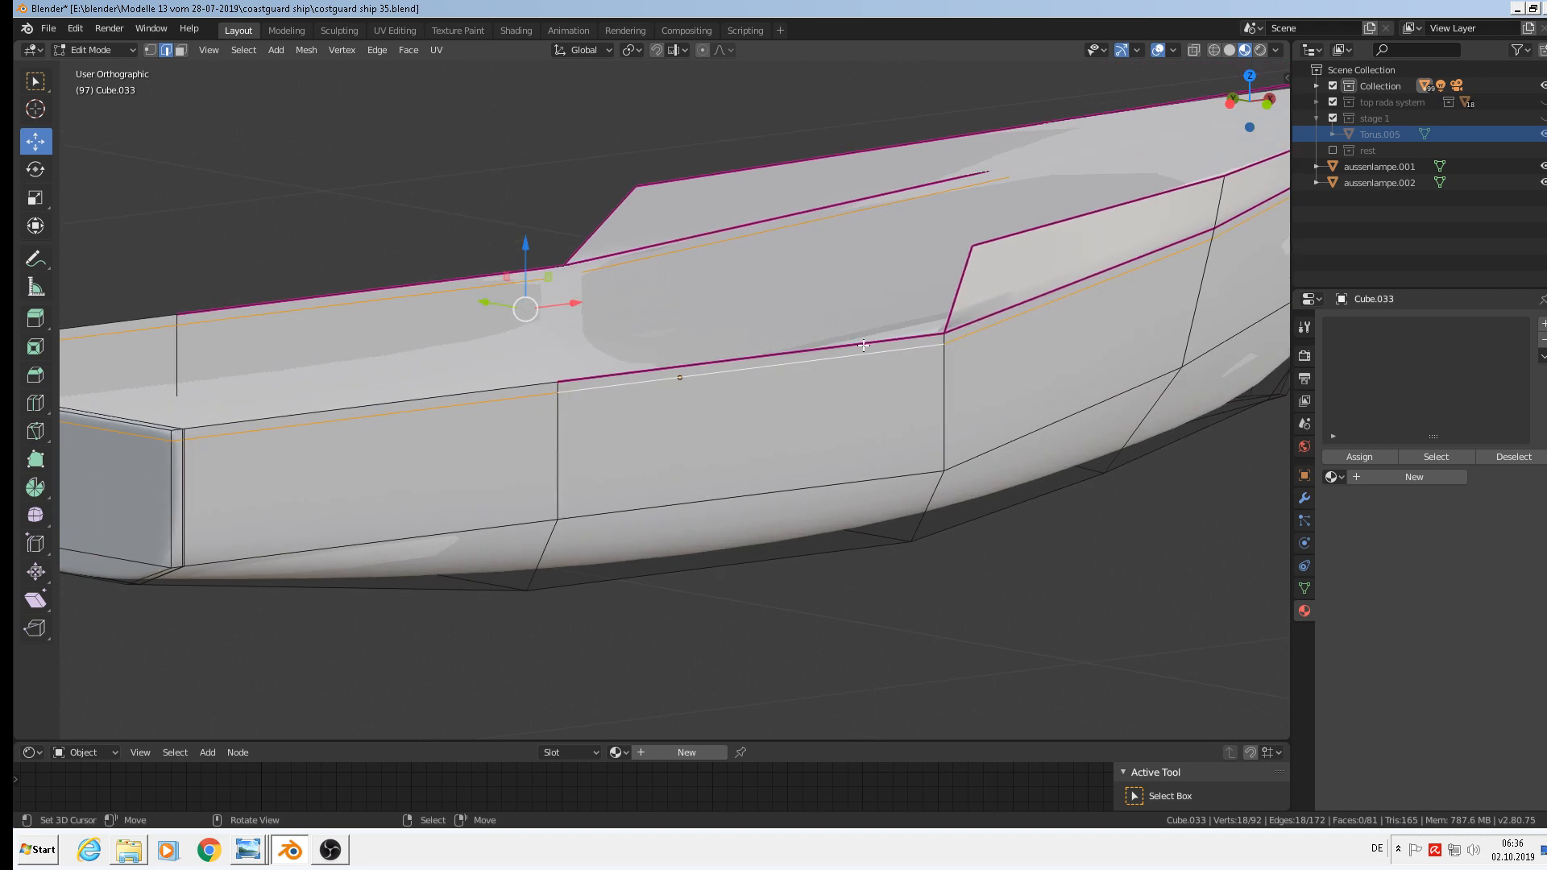
key("x")
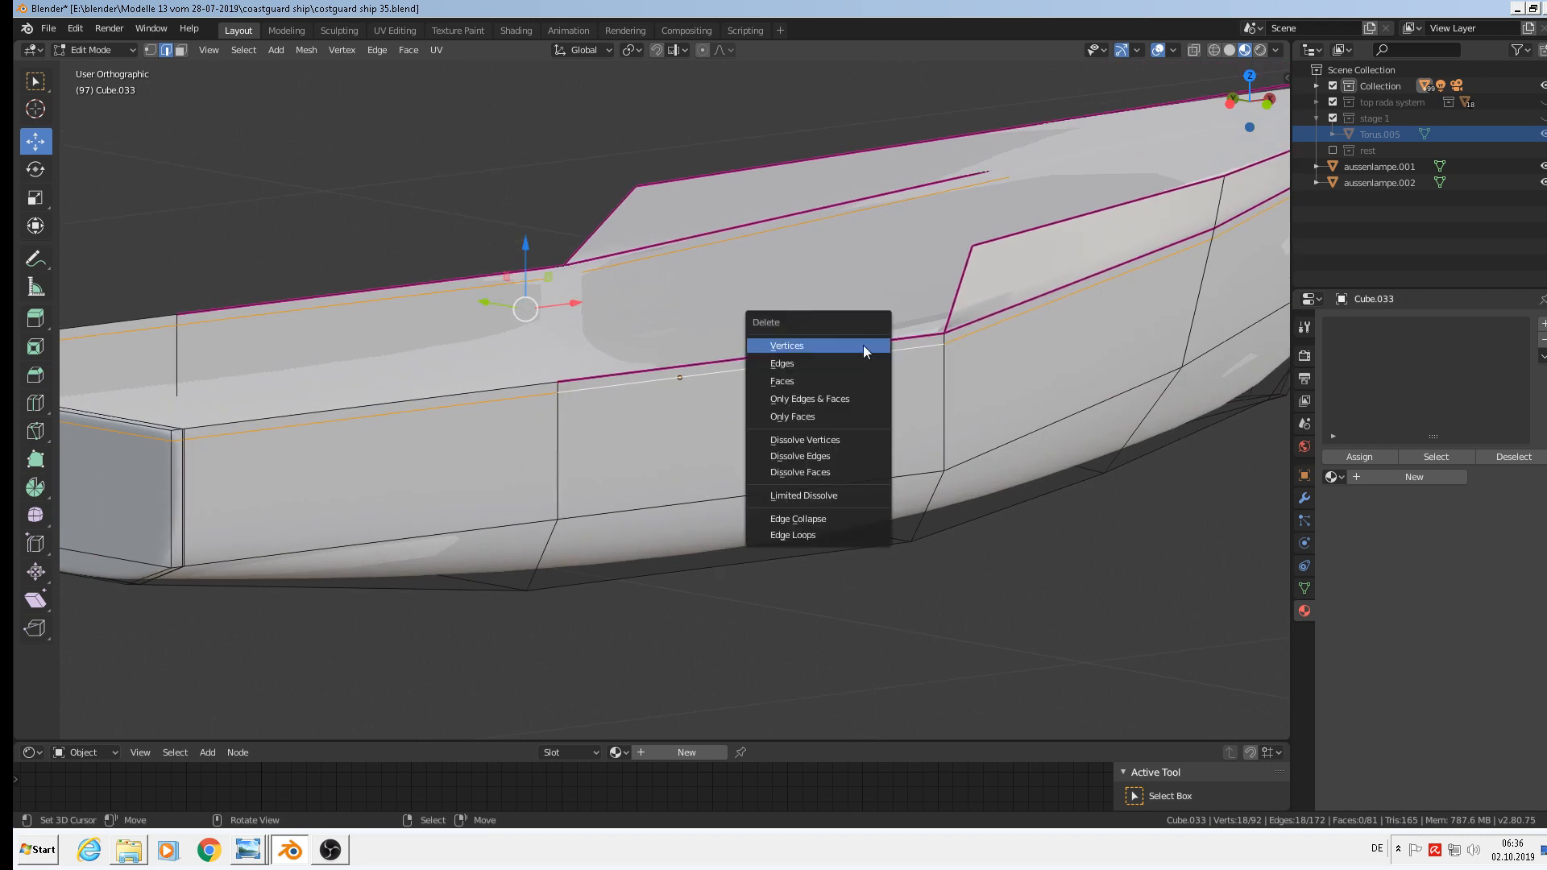
left_click(839, 456)
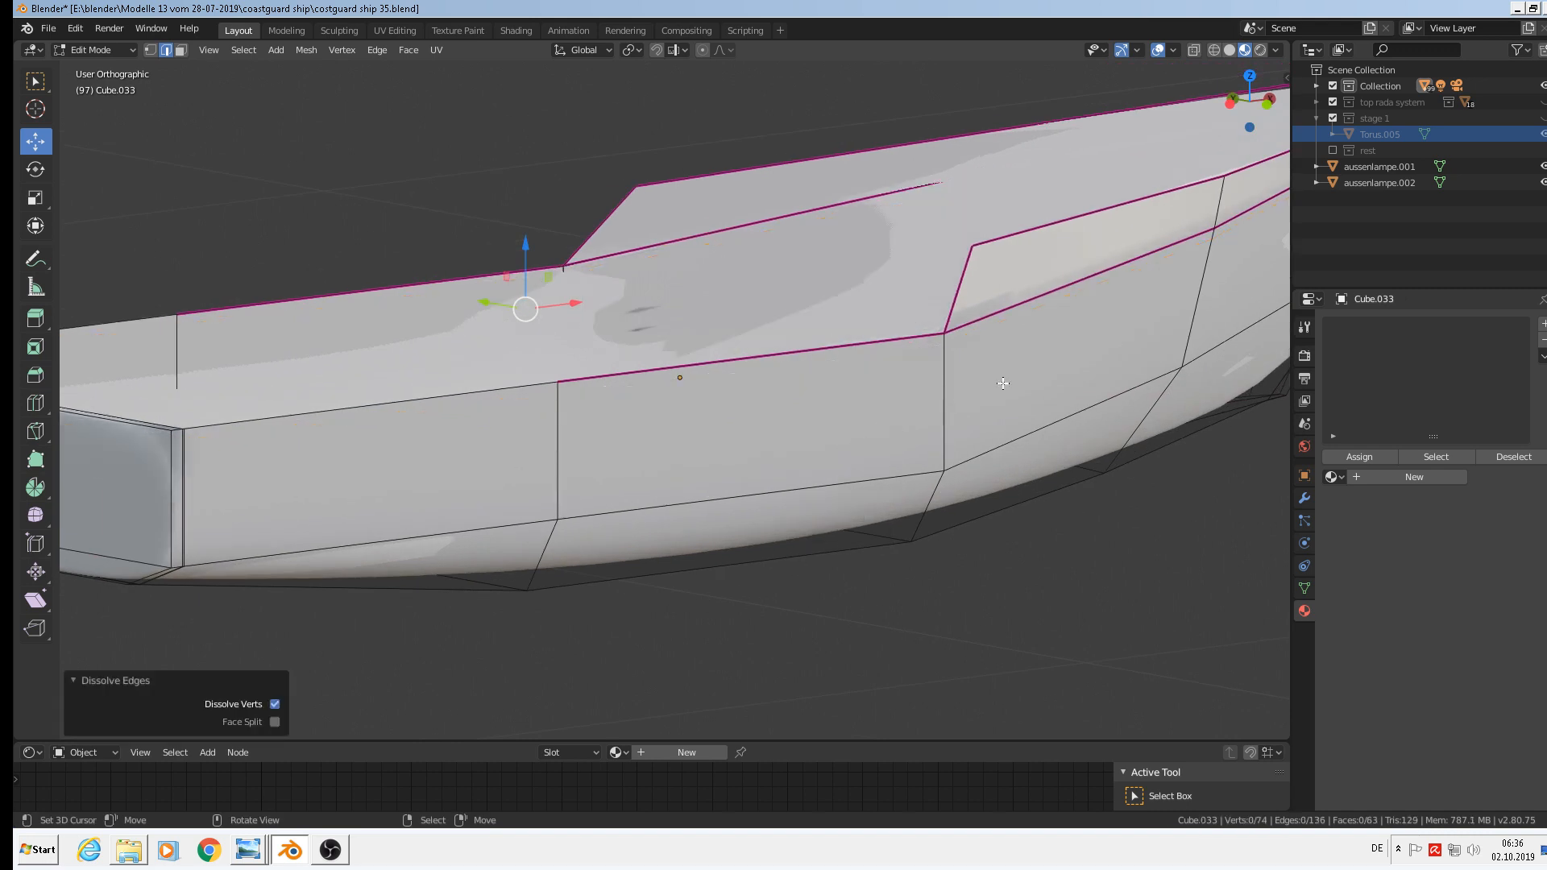
Compare the hull in Object Mode and Edit Mode, examining the stern's upper edge and near corner.
middle_click_drag(1002, 383, 518, 484)
key("Tab")
key("Tab")
scroll(951, 348, "down", 3)
key("Tab")
scroll(360, 482, "up", 2)
key("Tab")
scroll(325, 487, "up", 1)
middle_click_drag(373, 470, 636, 373, "shift")
middle_click_drag(477, 400, 483, 441)
middle_click_drag(627, 552, 750, 325, "shift")
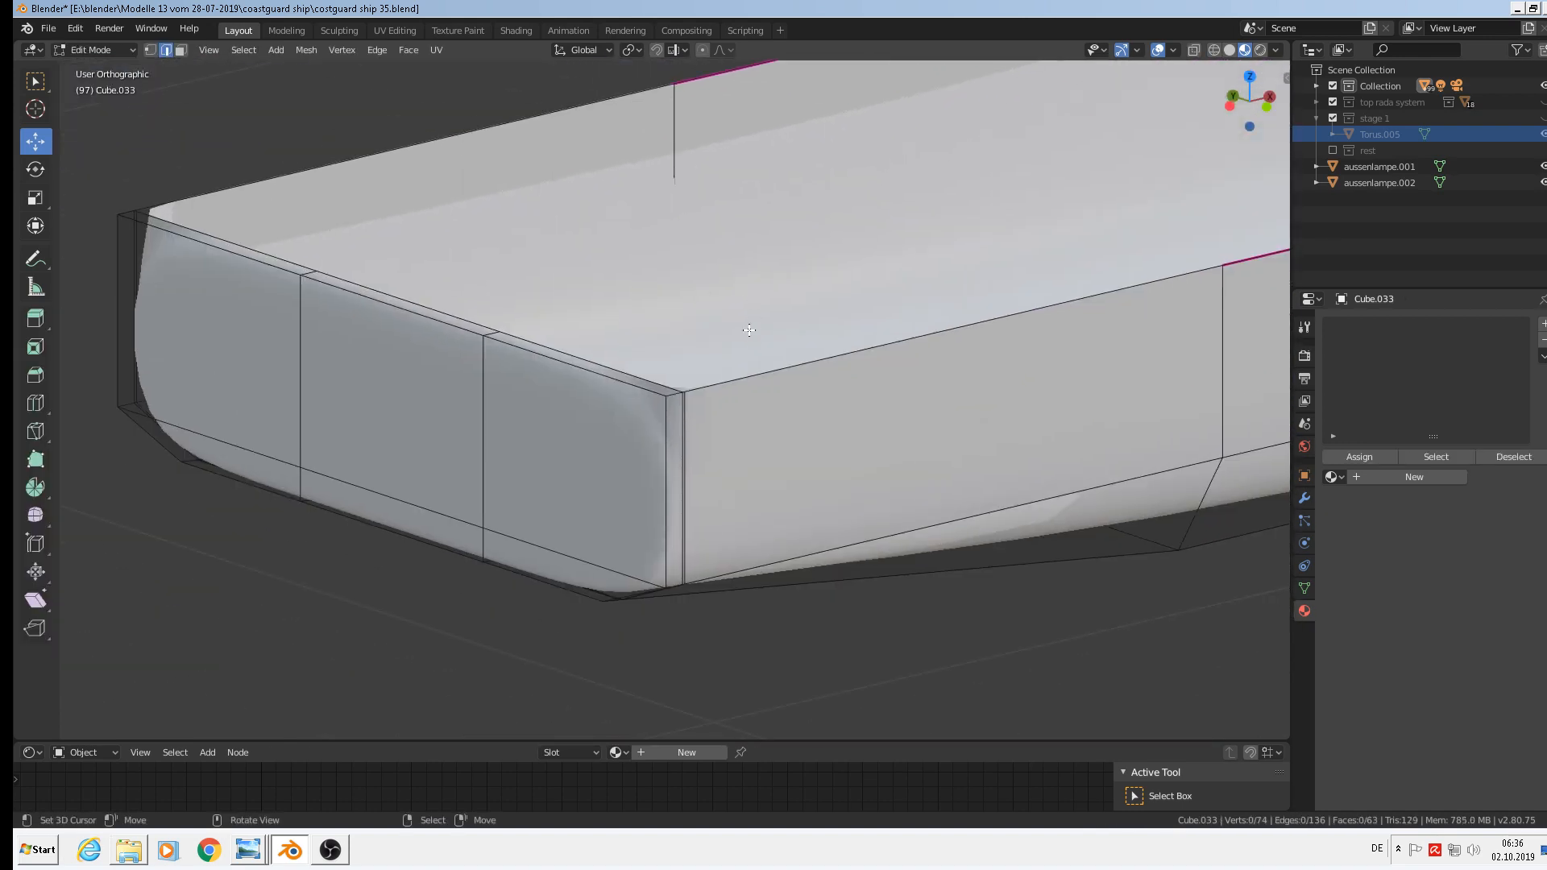
scroll(725, 329, "up", 1)
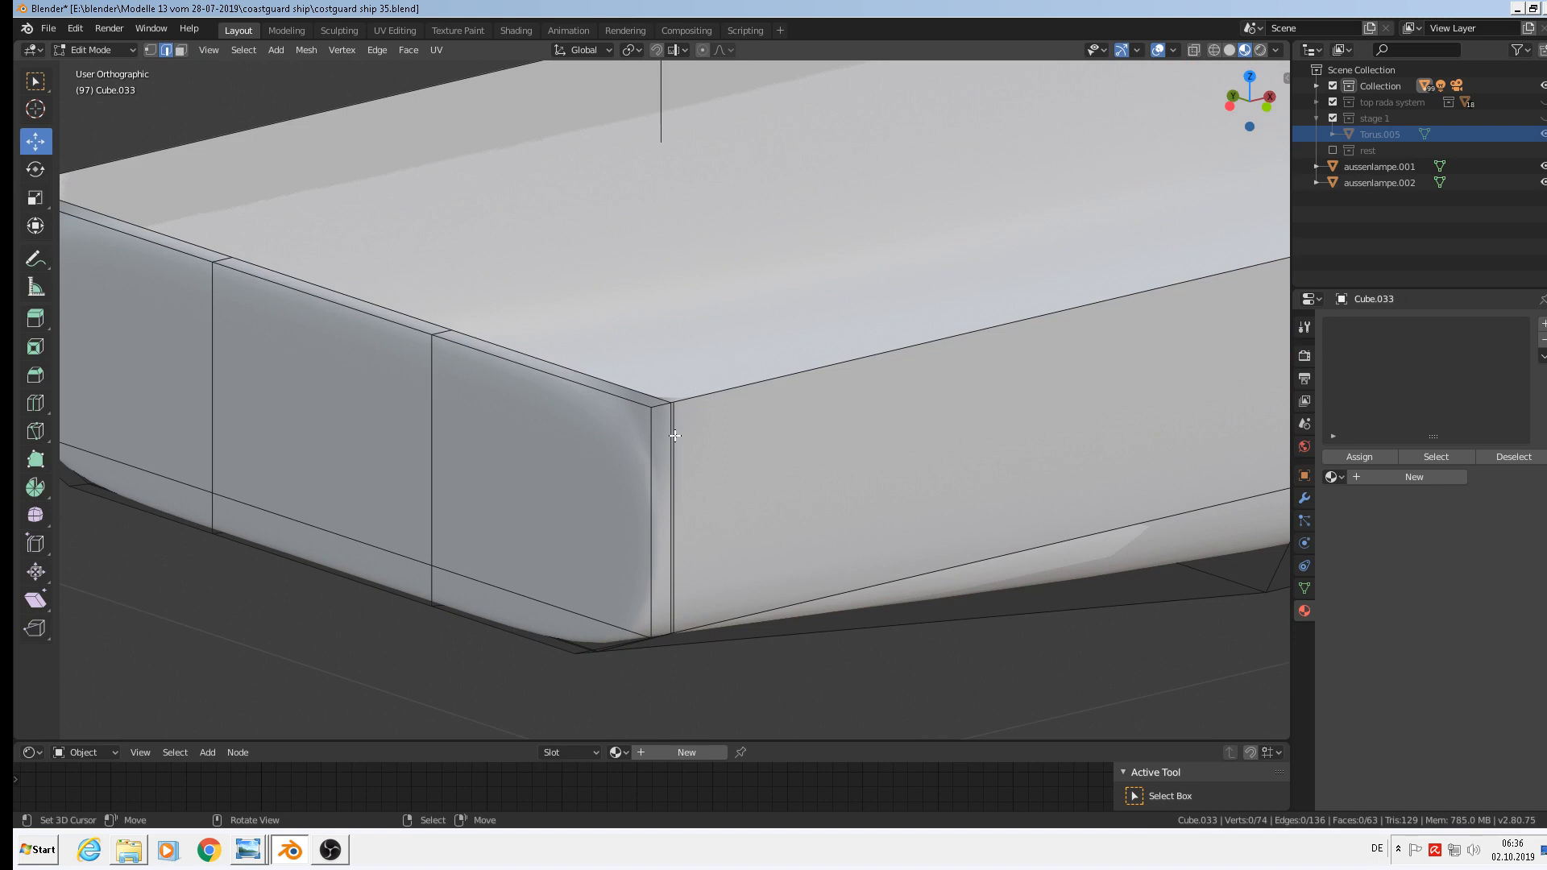
Dissolve the extra vertical edge beside the stern corner on both sides of the hull.
key("x")
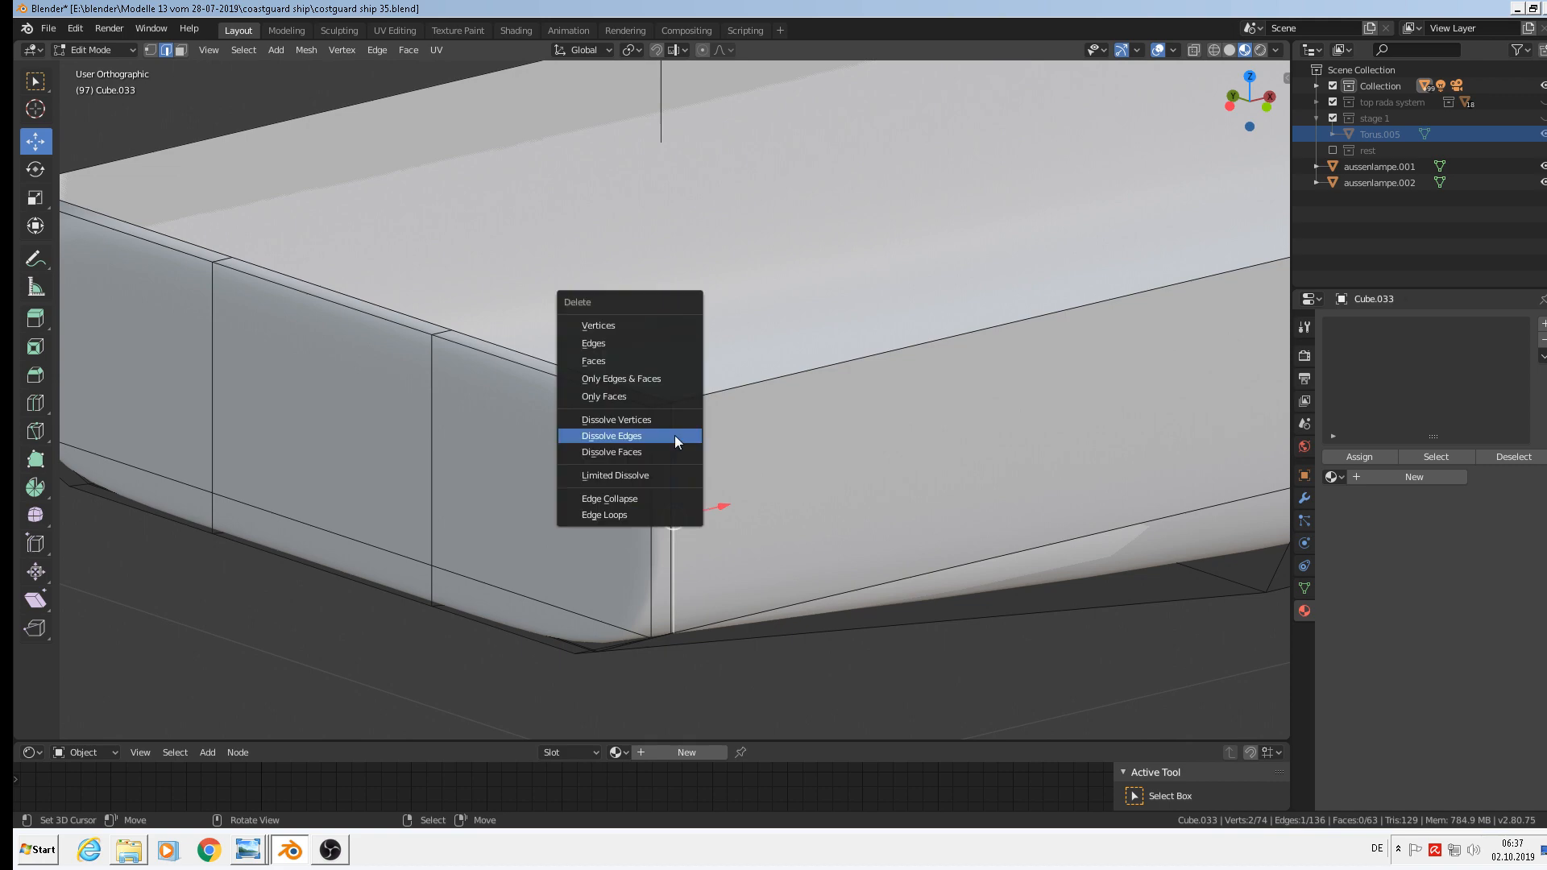
left_click(674, 435)
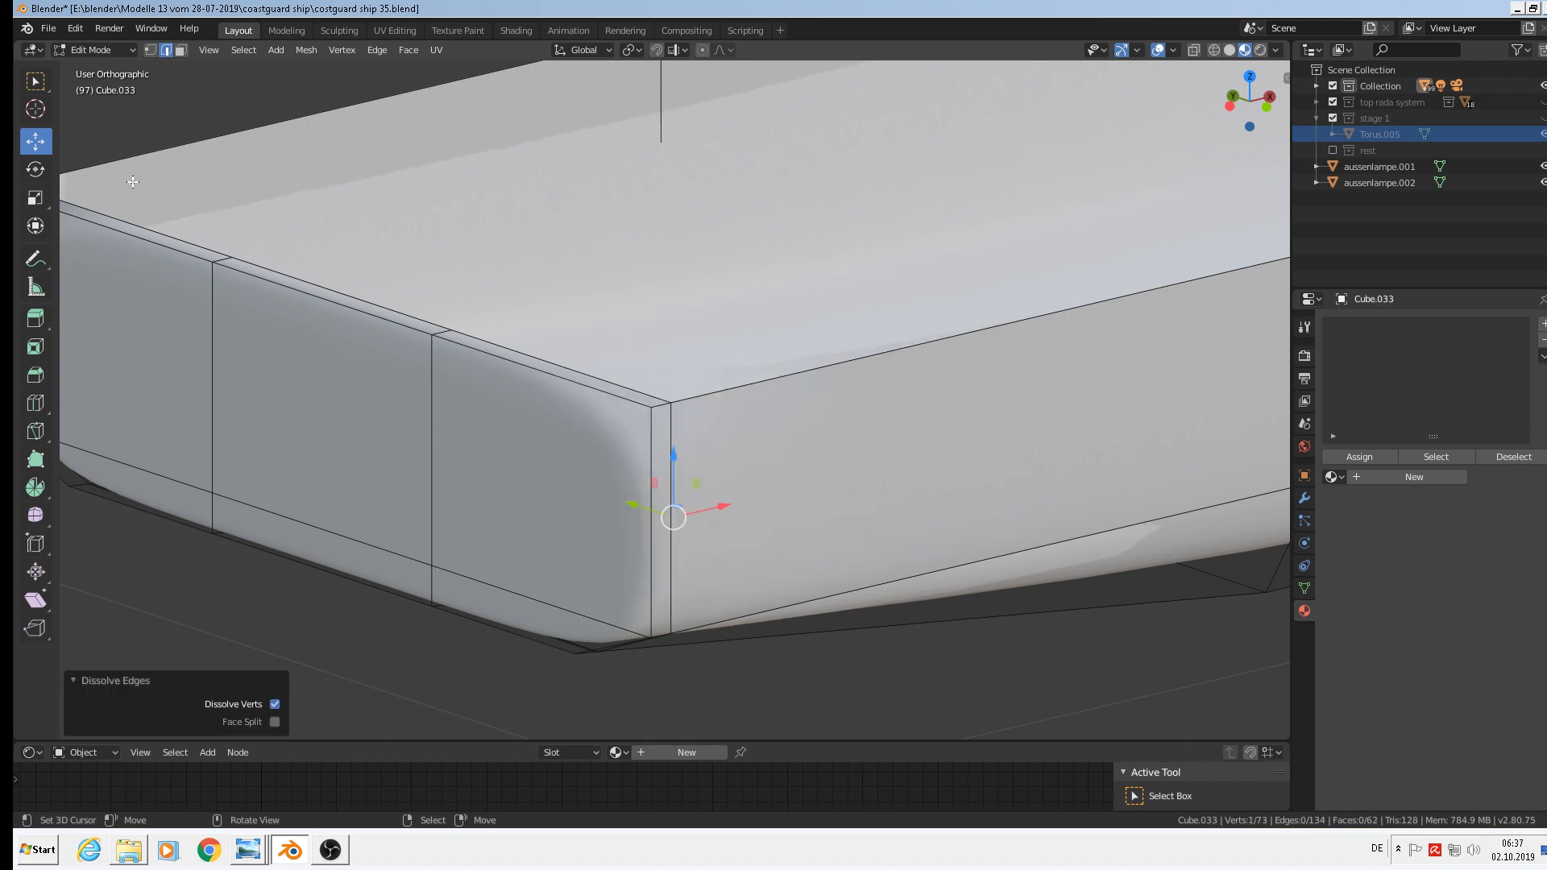
middle_click_drag(133, 182, 443, 184, "shift")
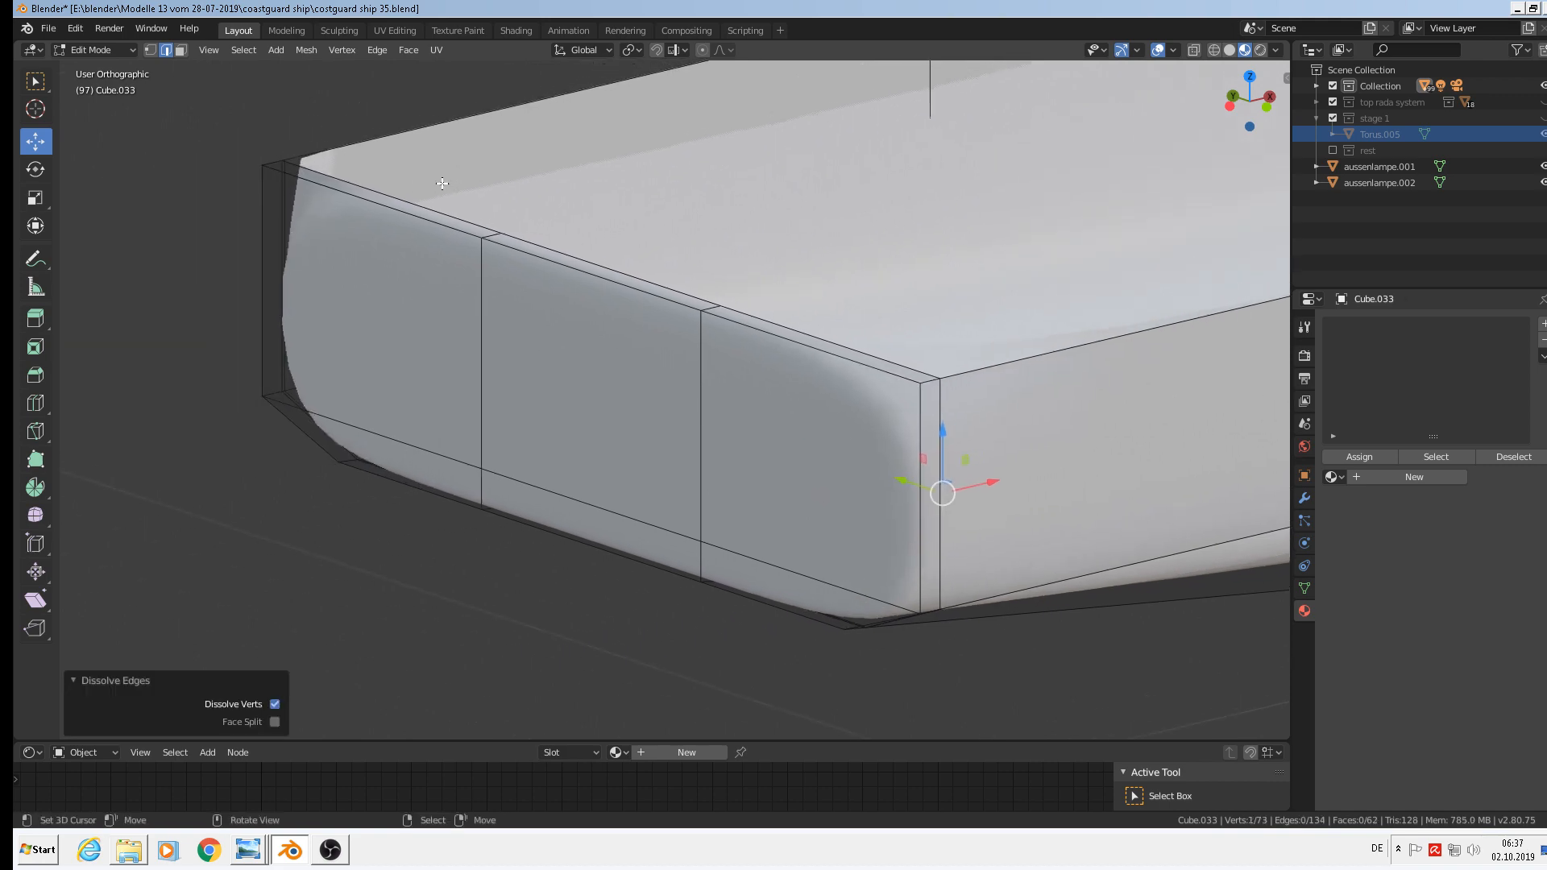
middle_click_drag(286, 198, 529, 196)
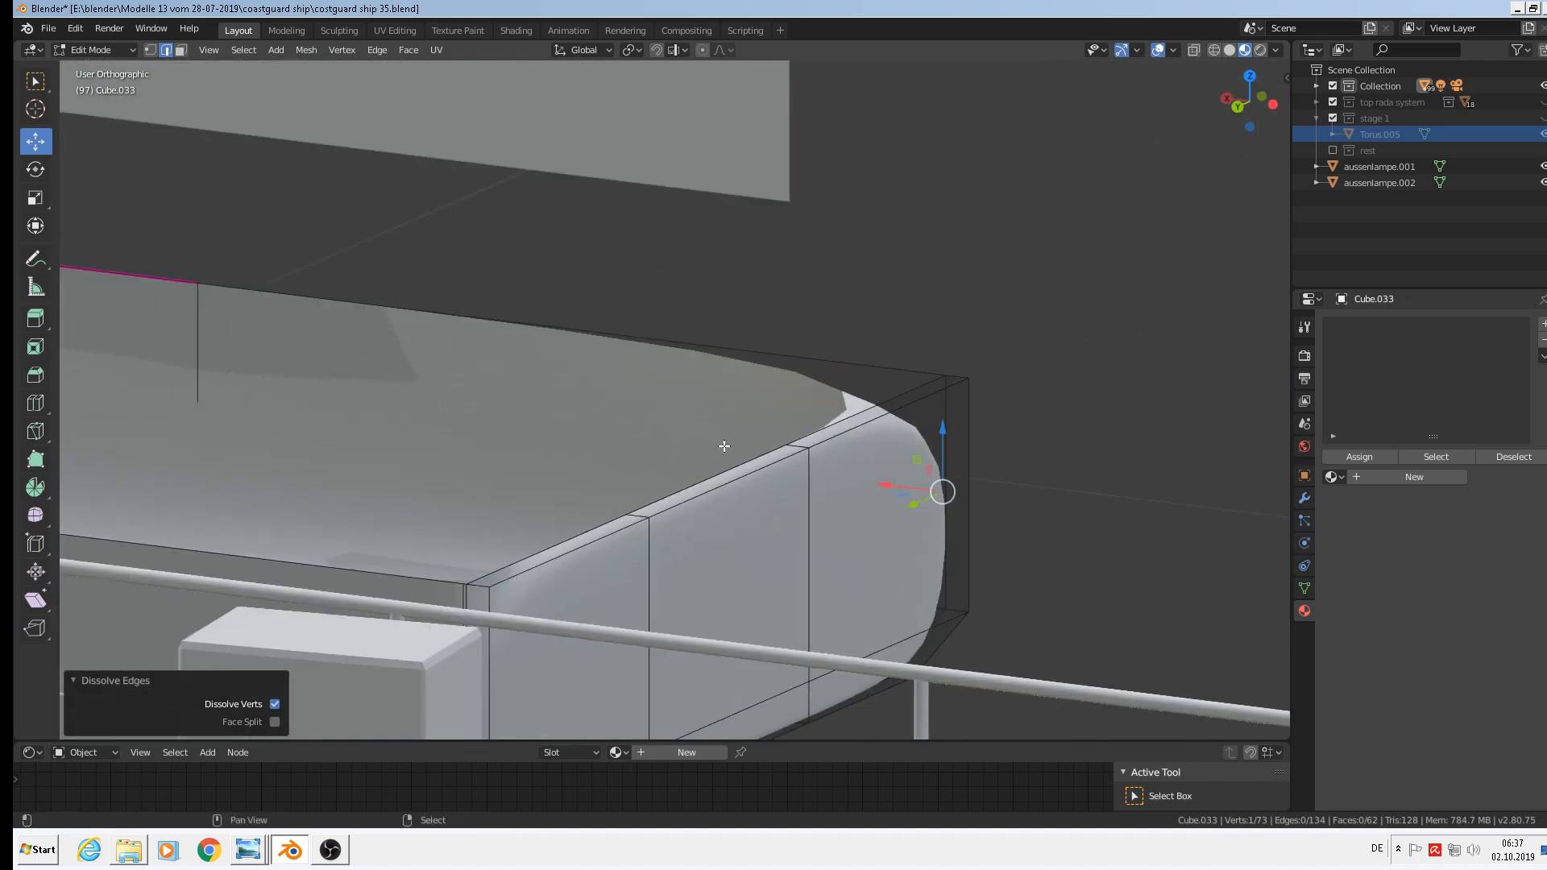
scroll(722, 446, "up", 4)
left_click(747, 378)
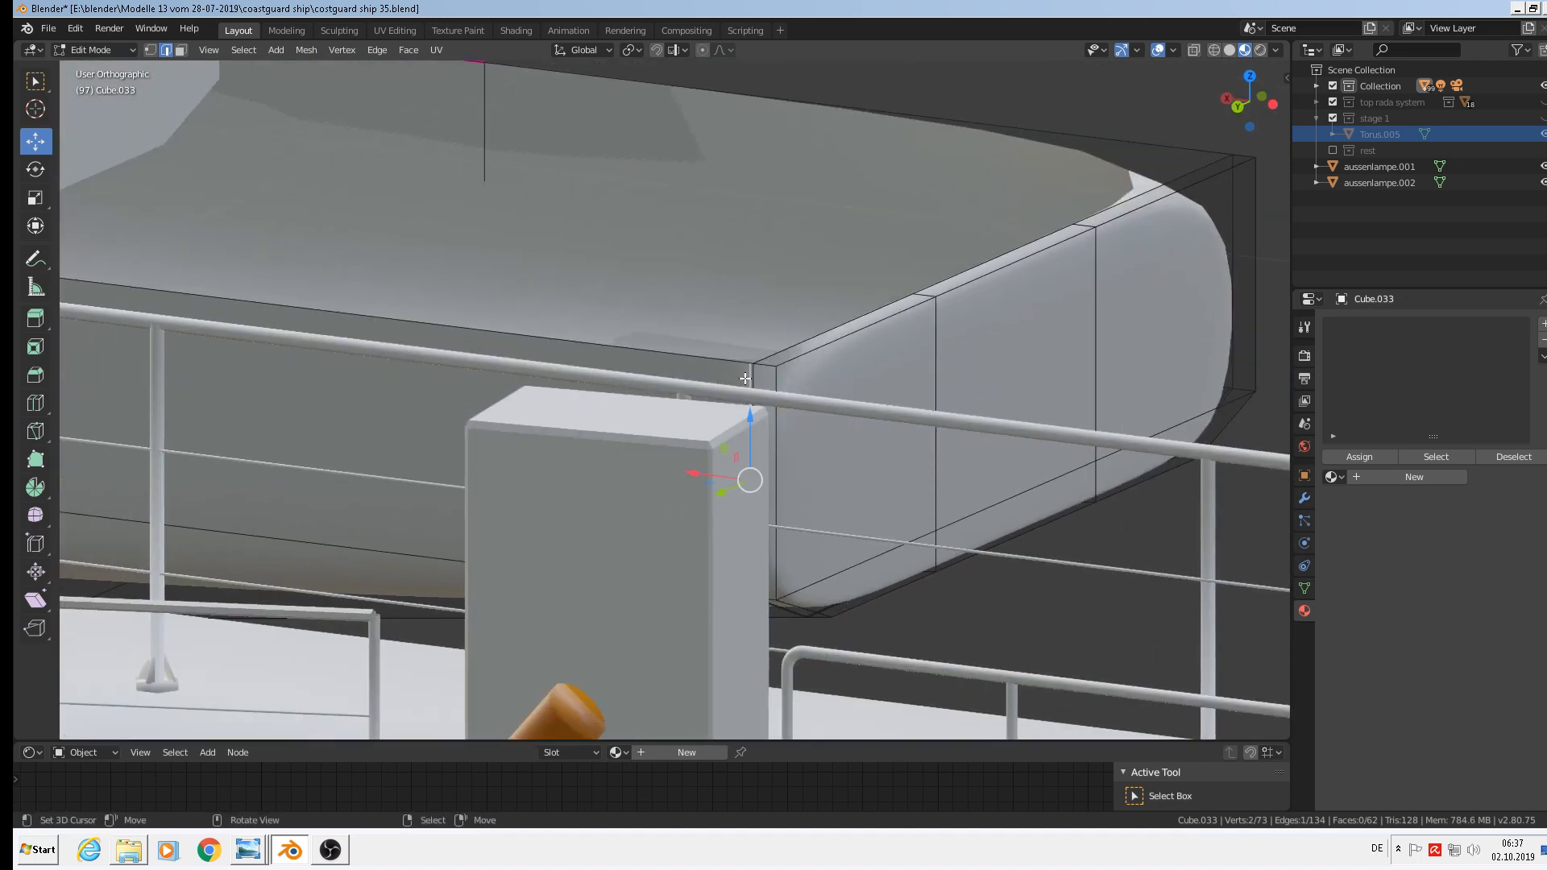
key("x")
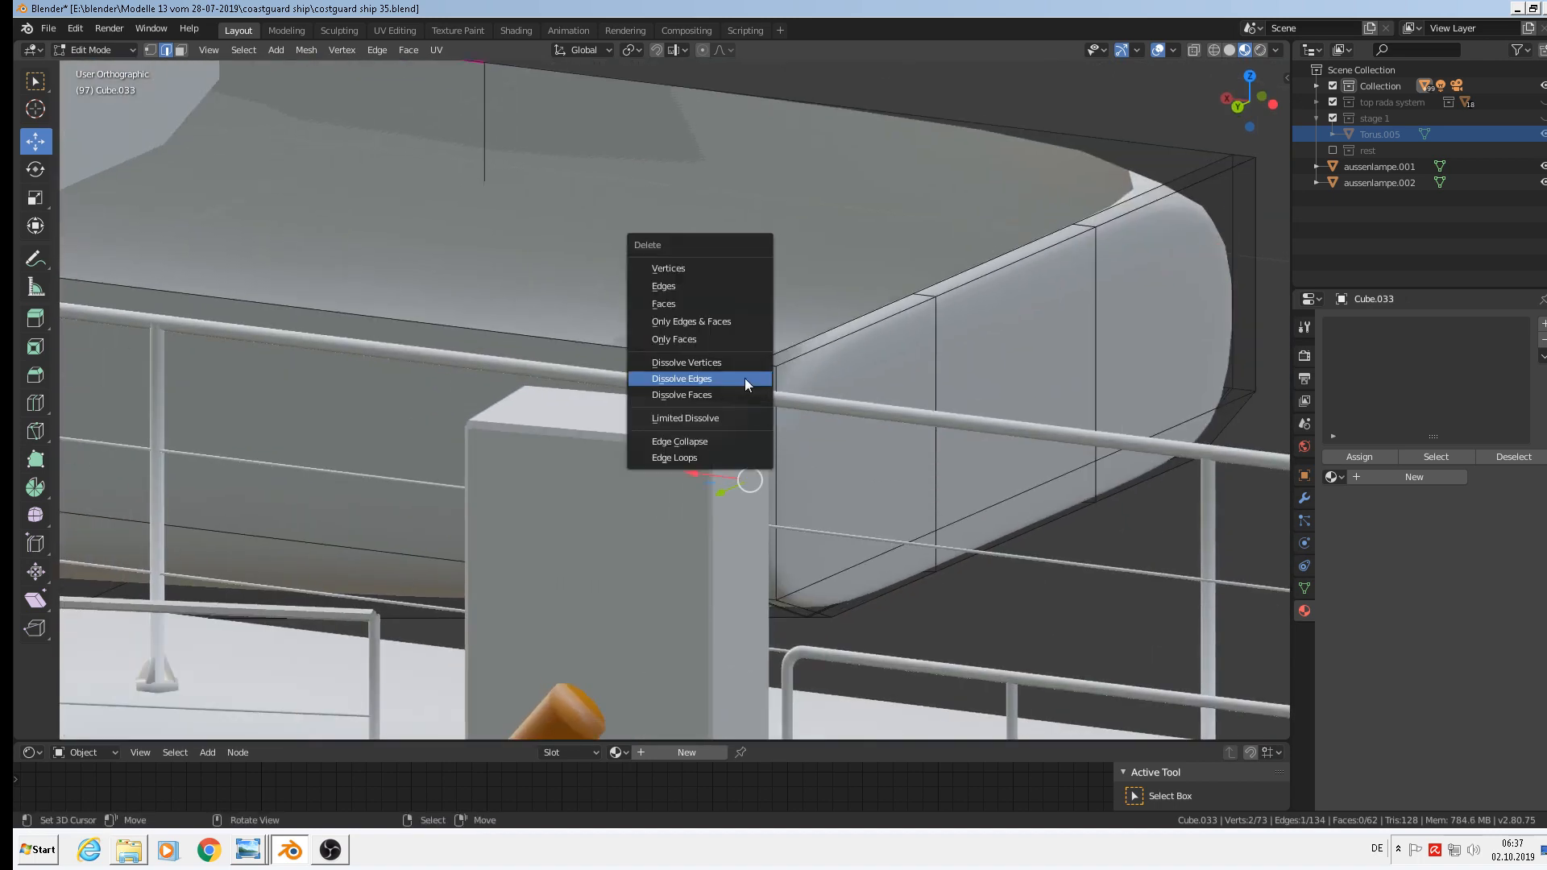
left_click(745, 379)
middle_click_drag(930, 360, 903, 390)
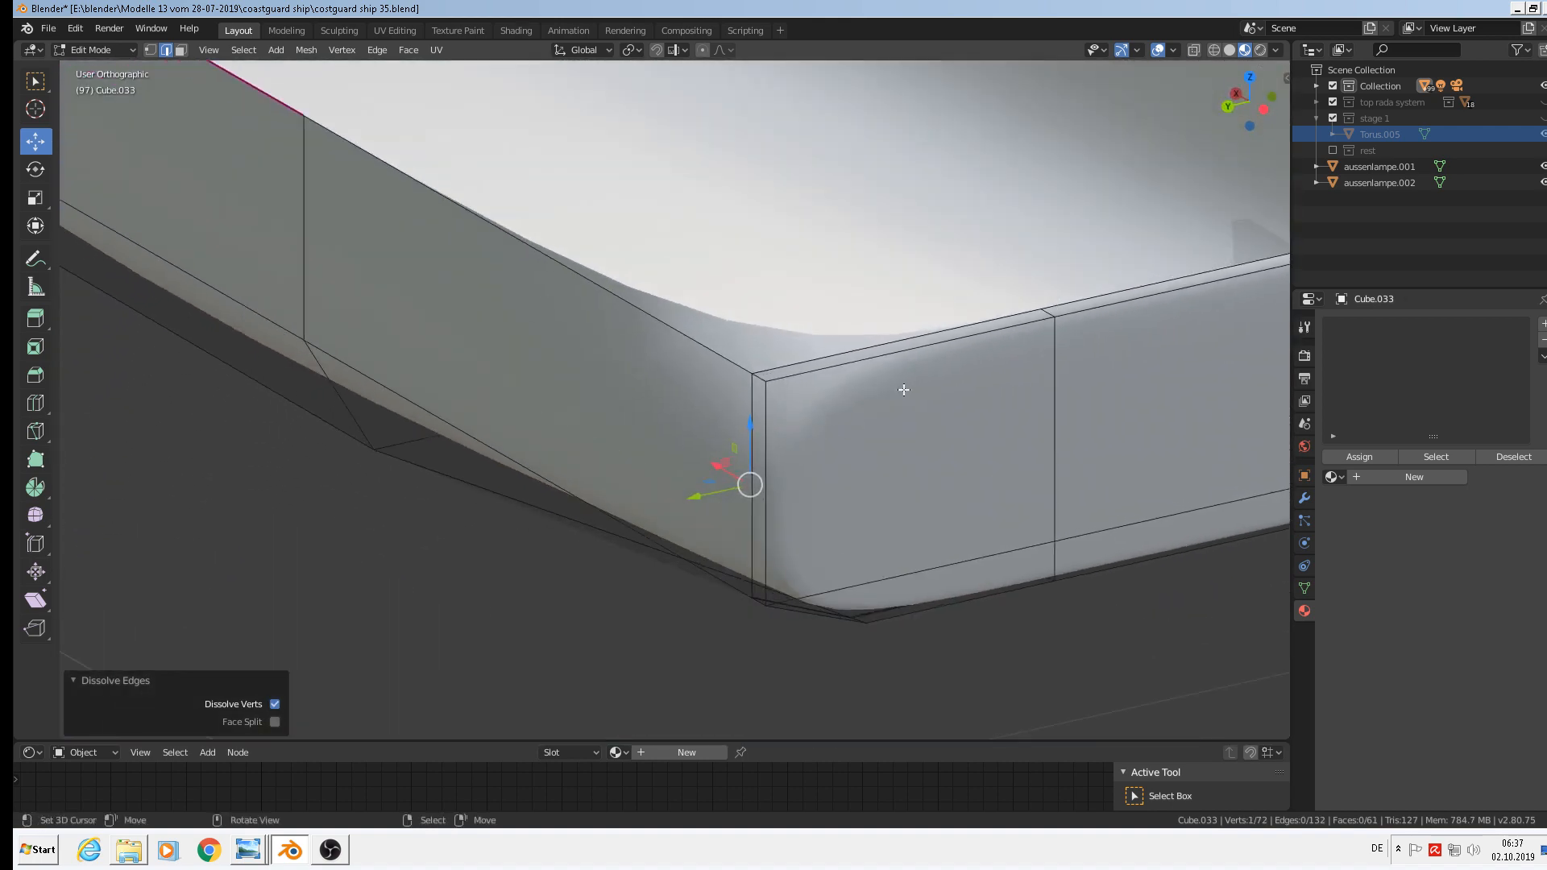
Set a mean crease of 1.00 on the rear side rim edges, the two outer stern rim edges and one vertical stern corner edge.
left_click(737, 360, "shift")
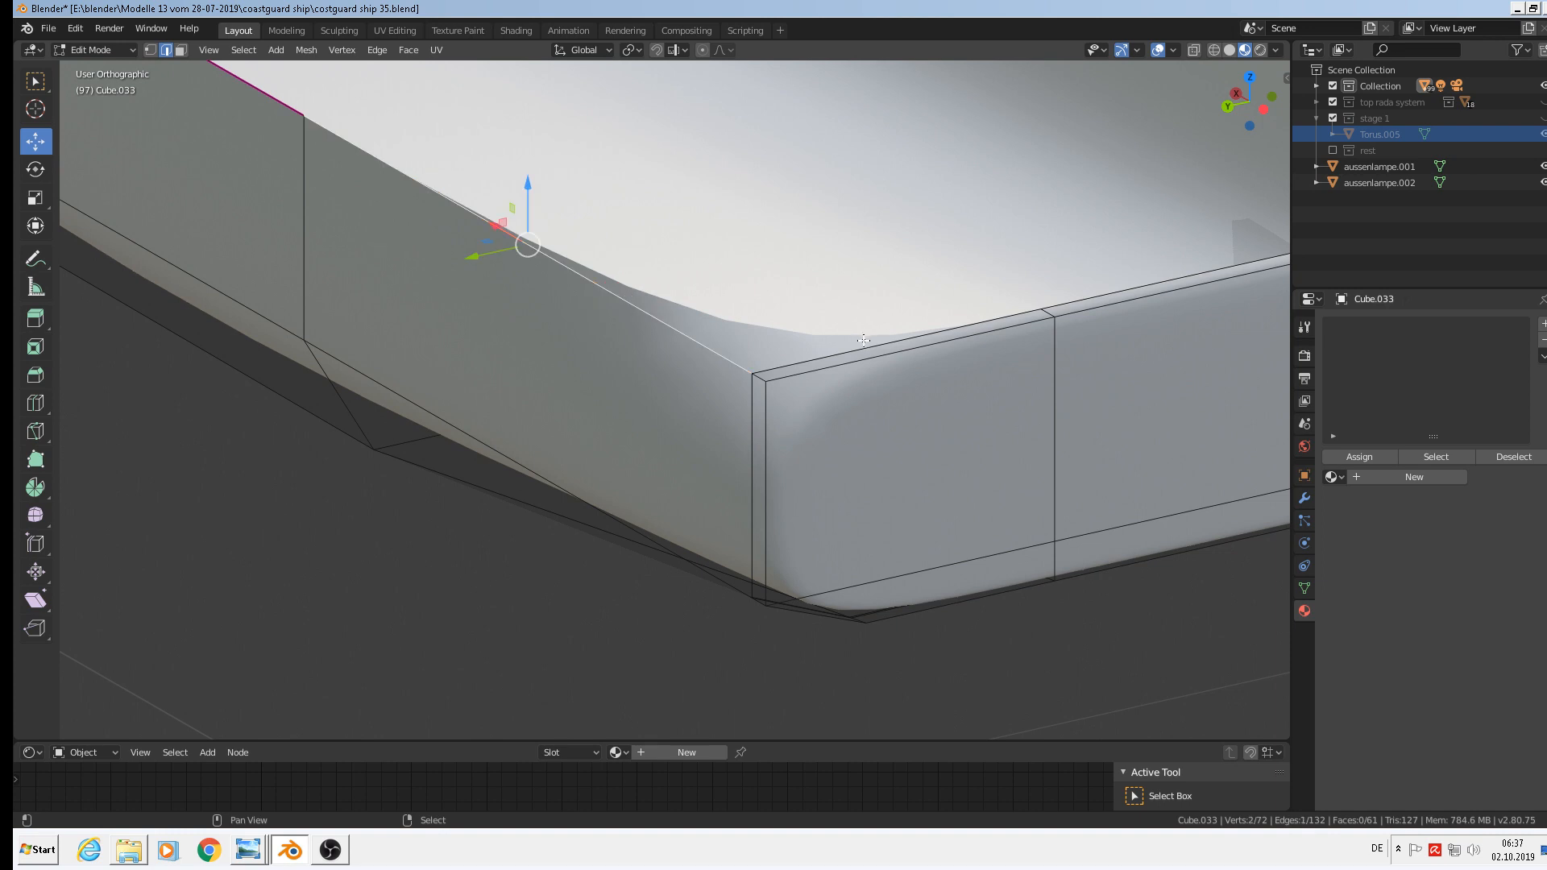
left_click(858, 346)
right_click(736, 343, "shift")
middle_click_drag(852, 390, 656, 483, "shift")
middle_click_drag(1122, 403, 855, 467, "shift")
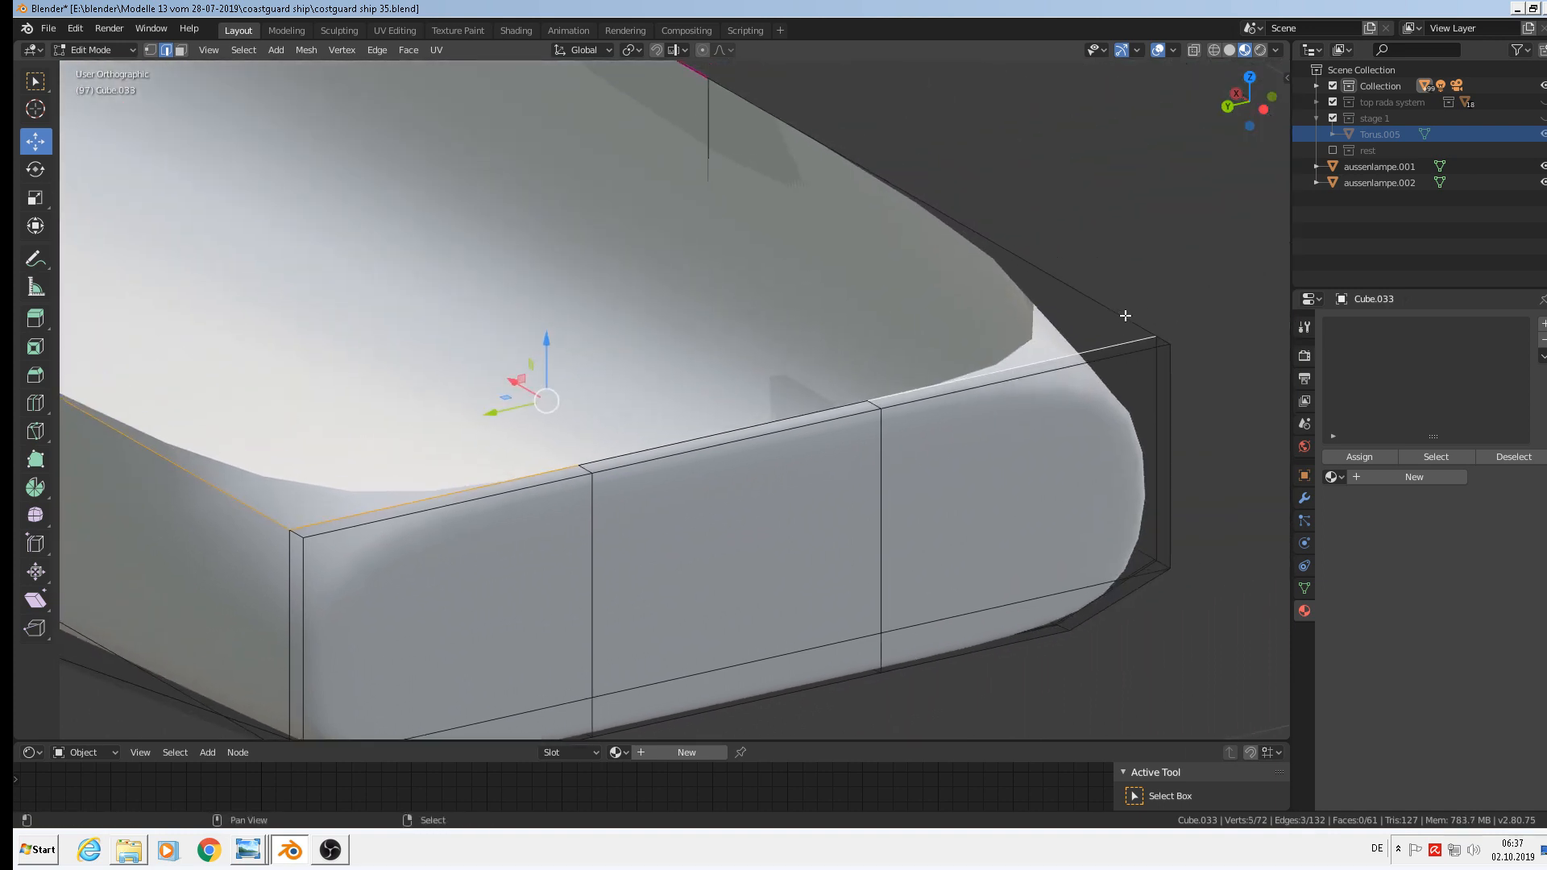
right_click(1127, 311, "shift")
key("n")
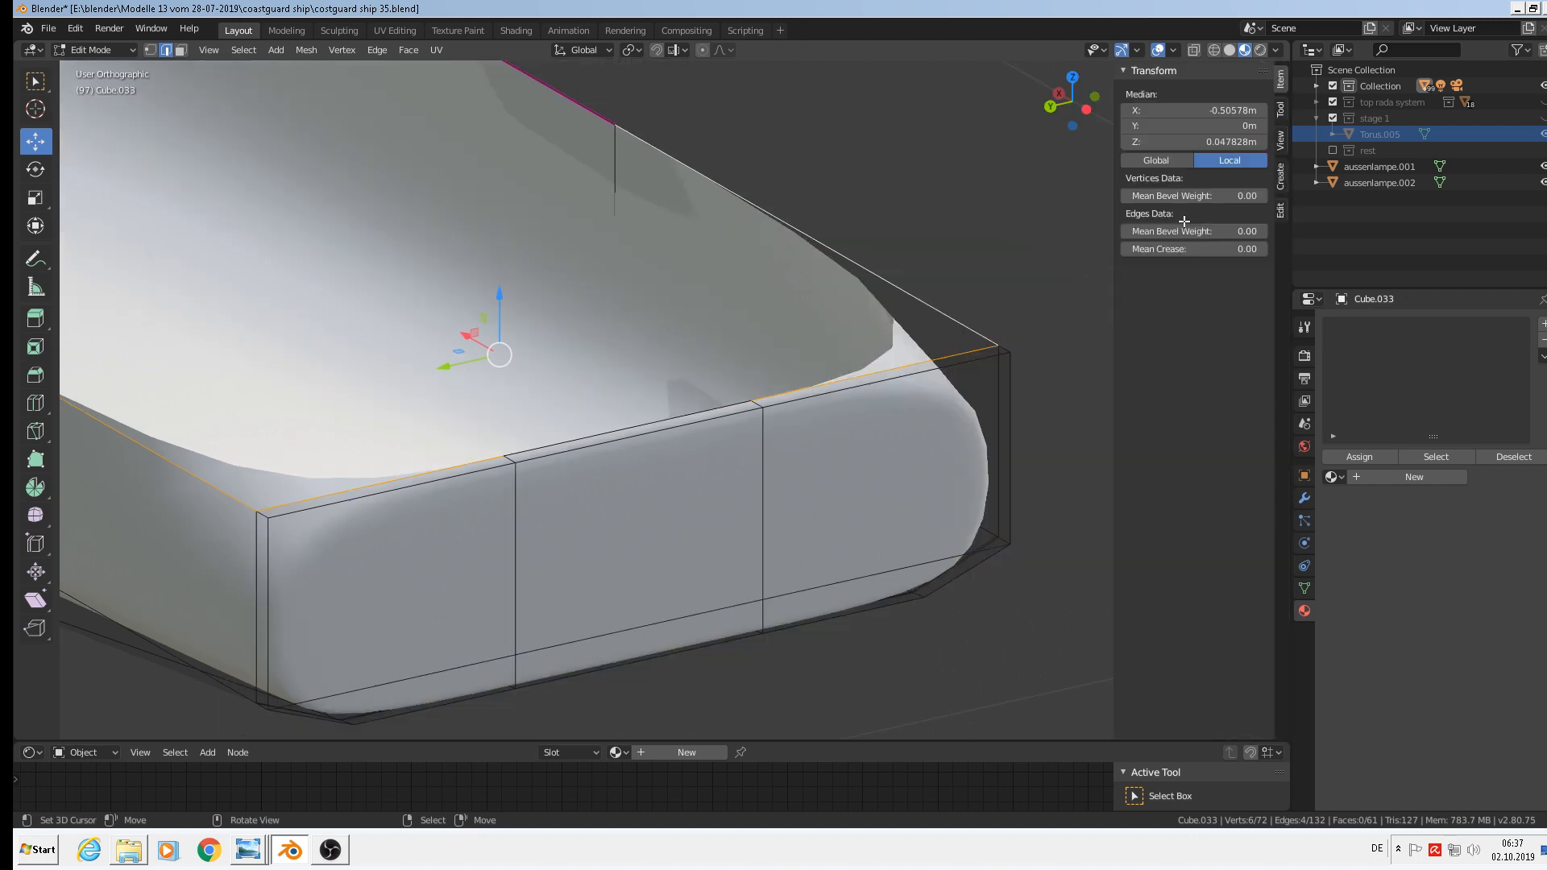
mouse_move(1193, 249)
left_mouse_down()
mouse_move(1386, 249)
mouse_move(1221, 249)
left_mouse_up()
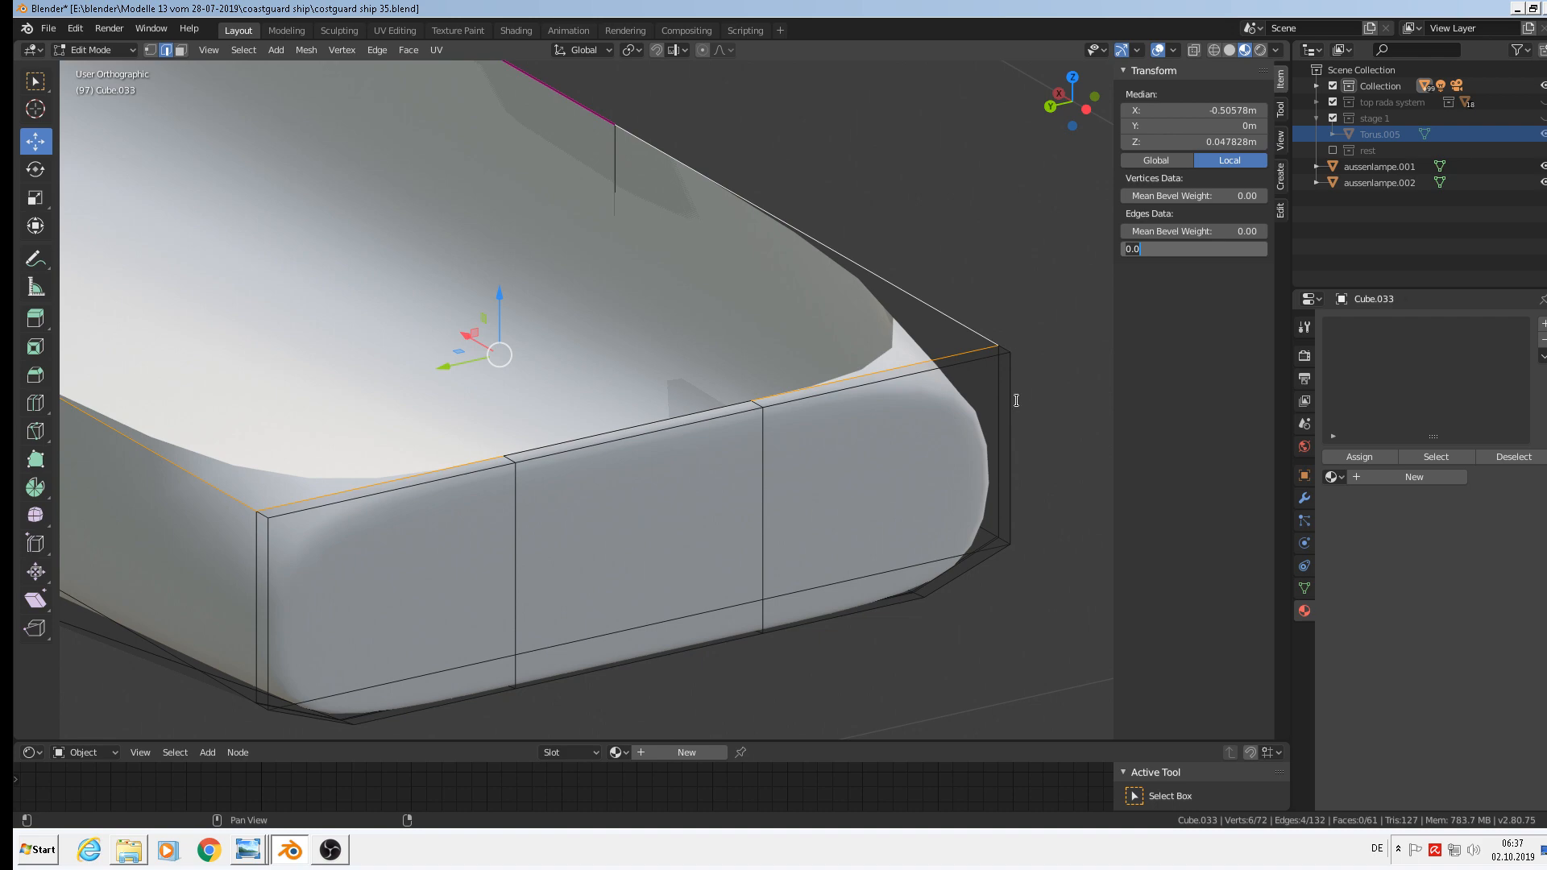
key("Return")
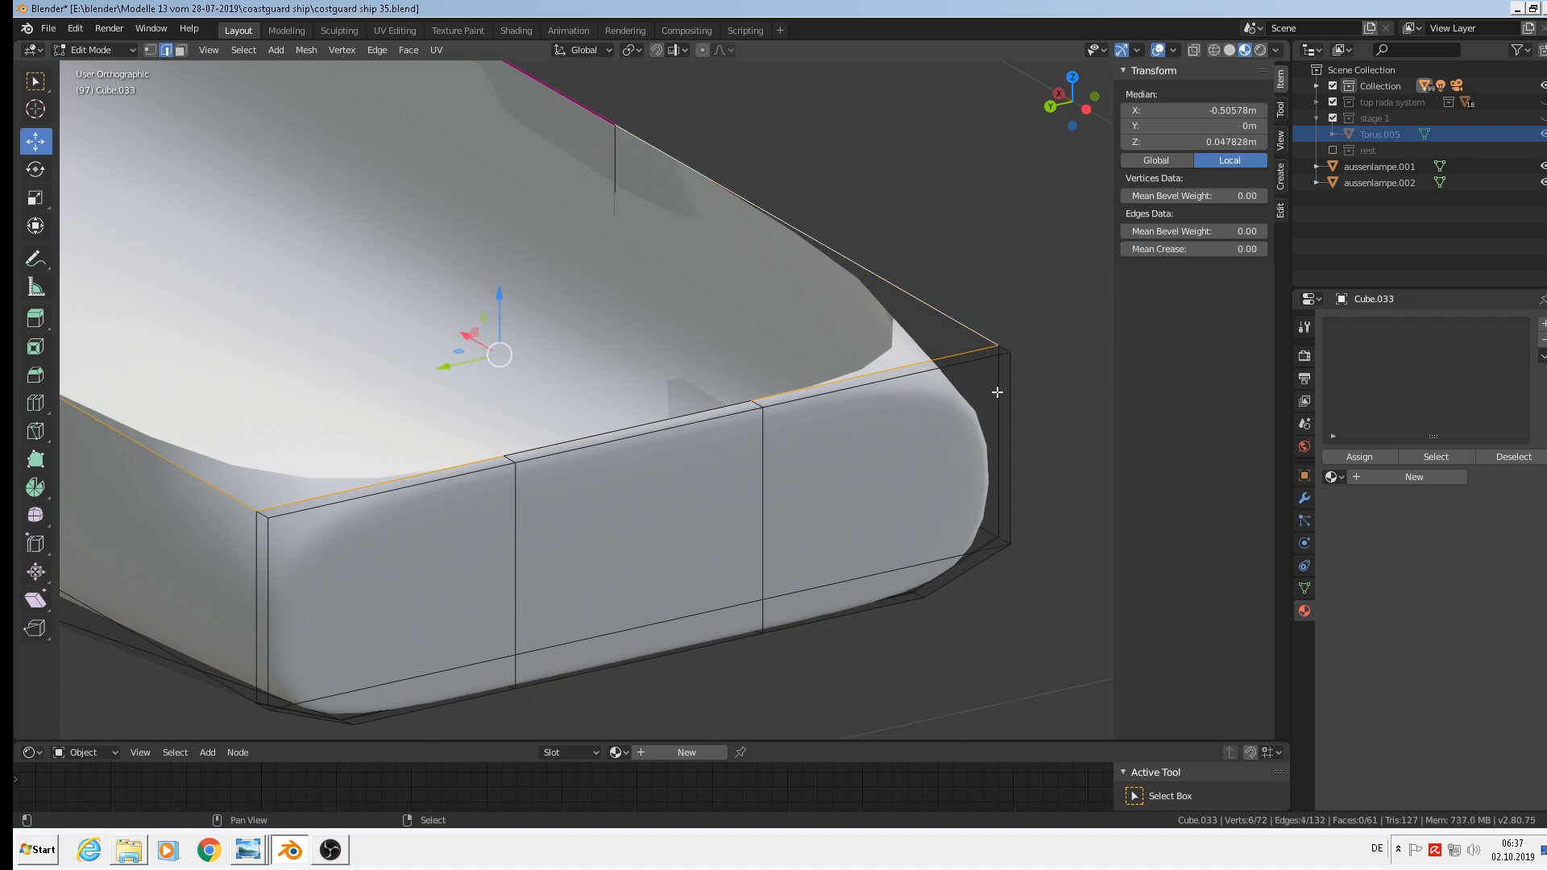
middle_click_drag(1008, 419, 772, 538)
left_click(729, 570, "shift")
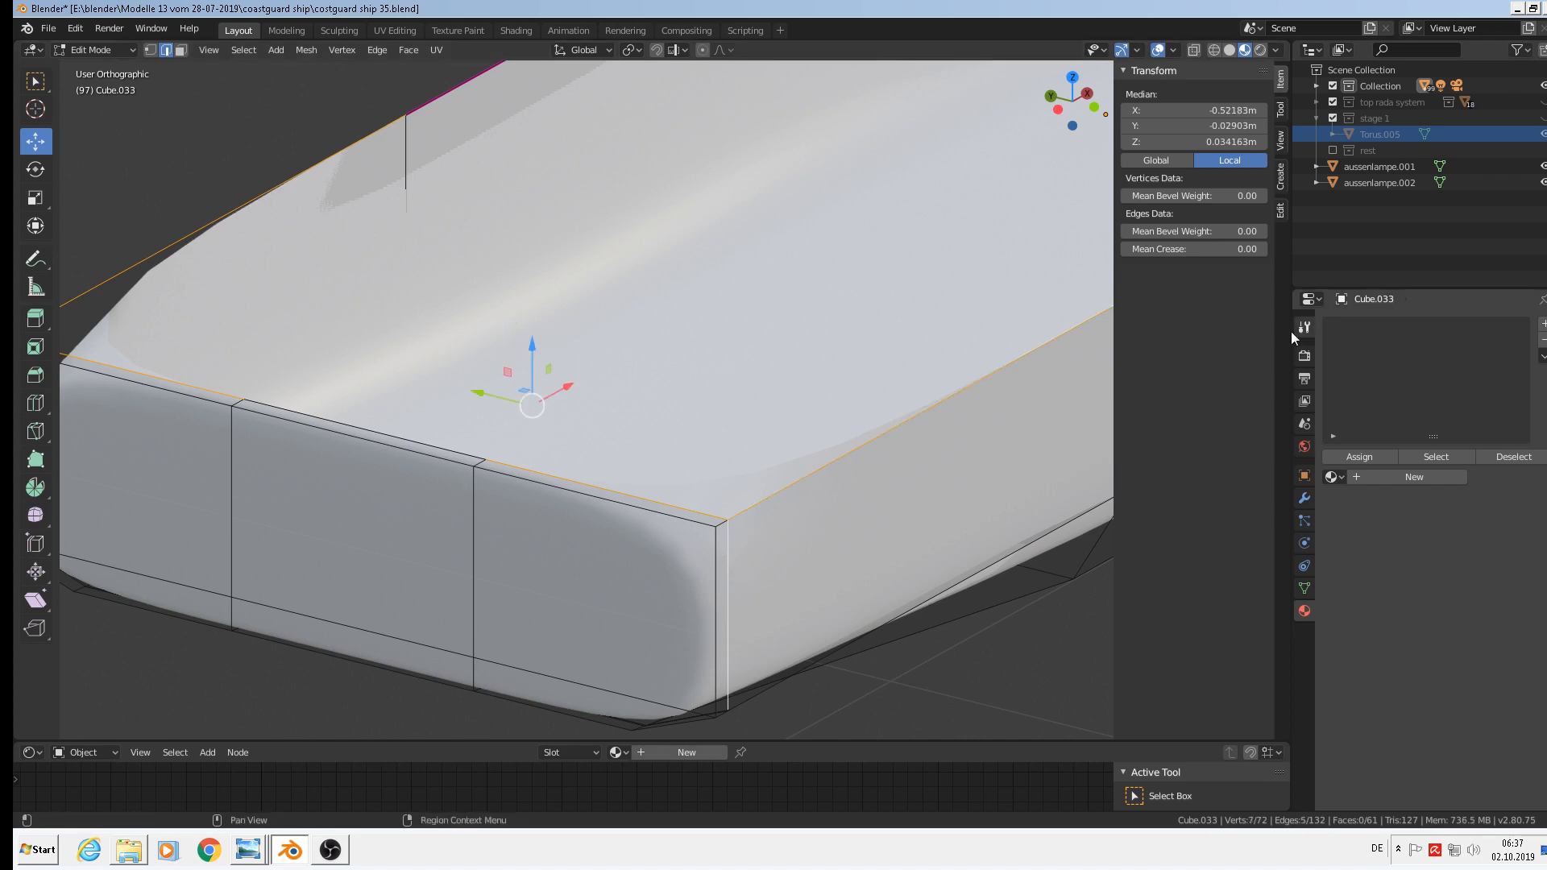
middle_click_drag(1048, 403, 1019, 448)
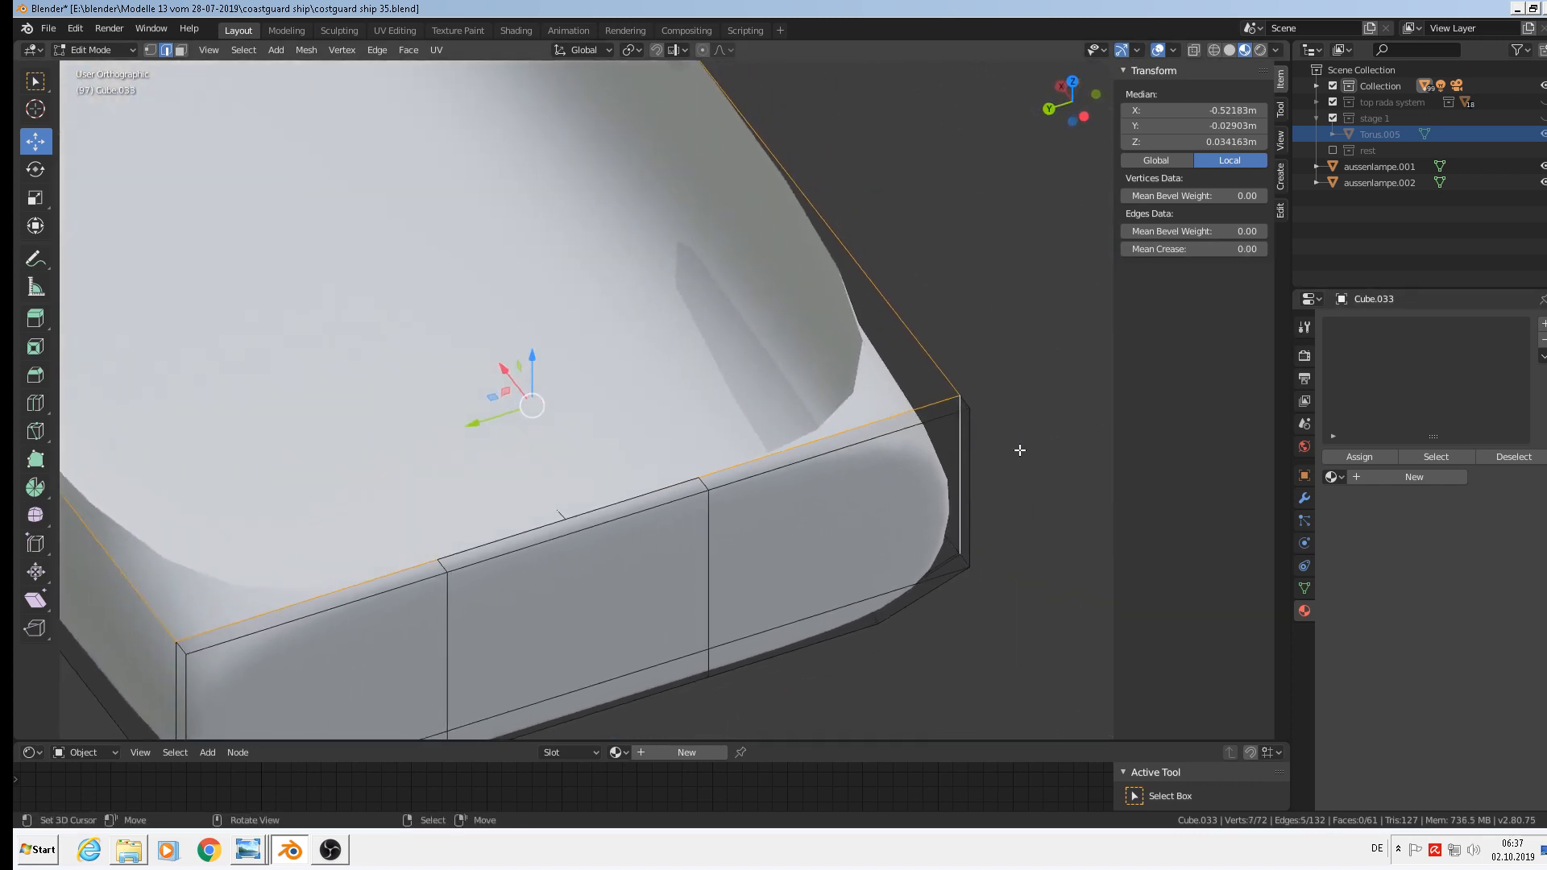
left_click_drag(1193, 249, 1269, 249)
Add the opposite vertical stern corner edge to the selection and raise the mean crease to 1.00.
middle_click_drag(839, 491, 943, 417, "shift")
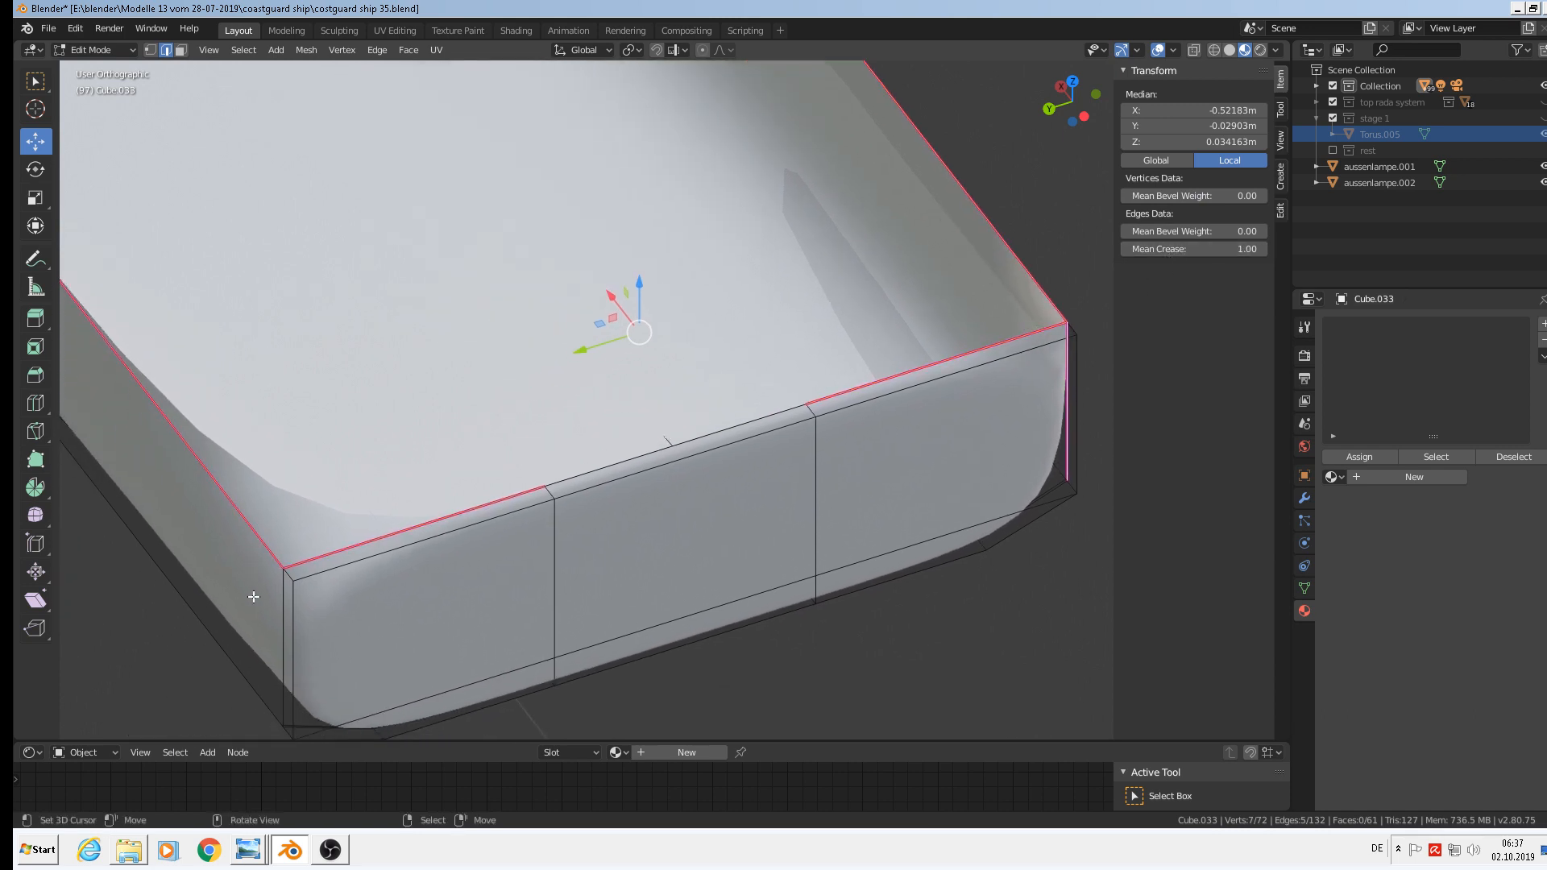
left_click(282, 615, "shift")
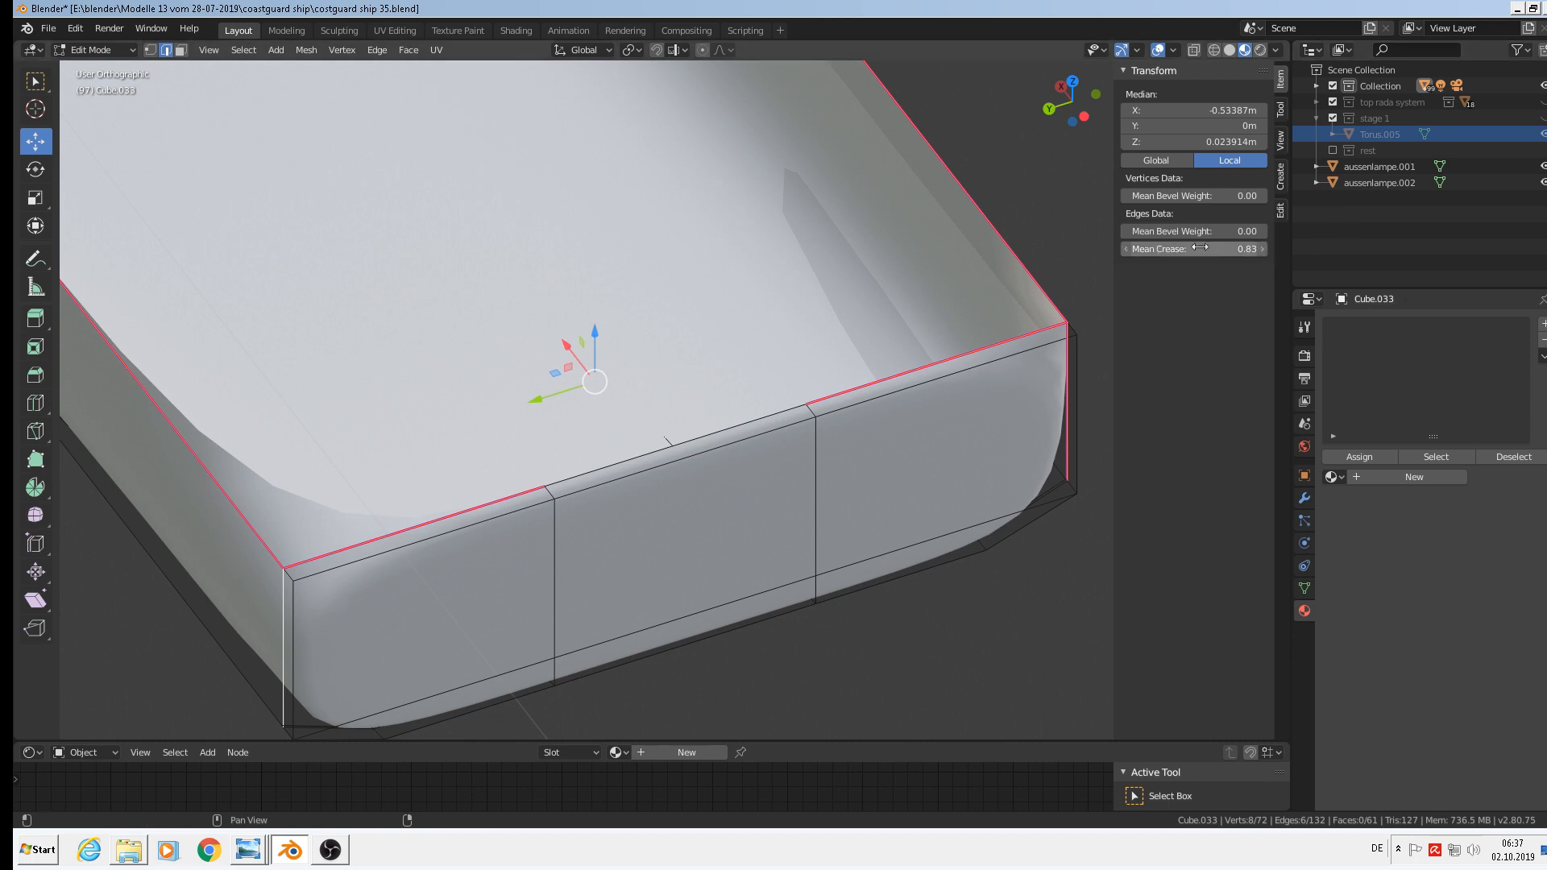
left_click_drag(1201, 249, 1265, 249)
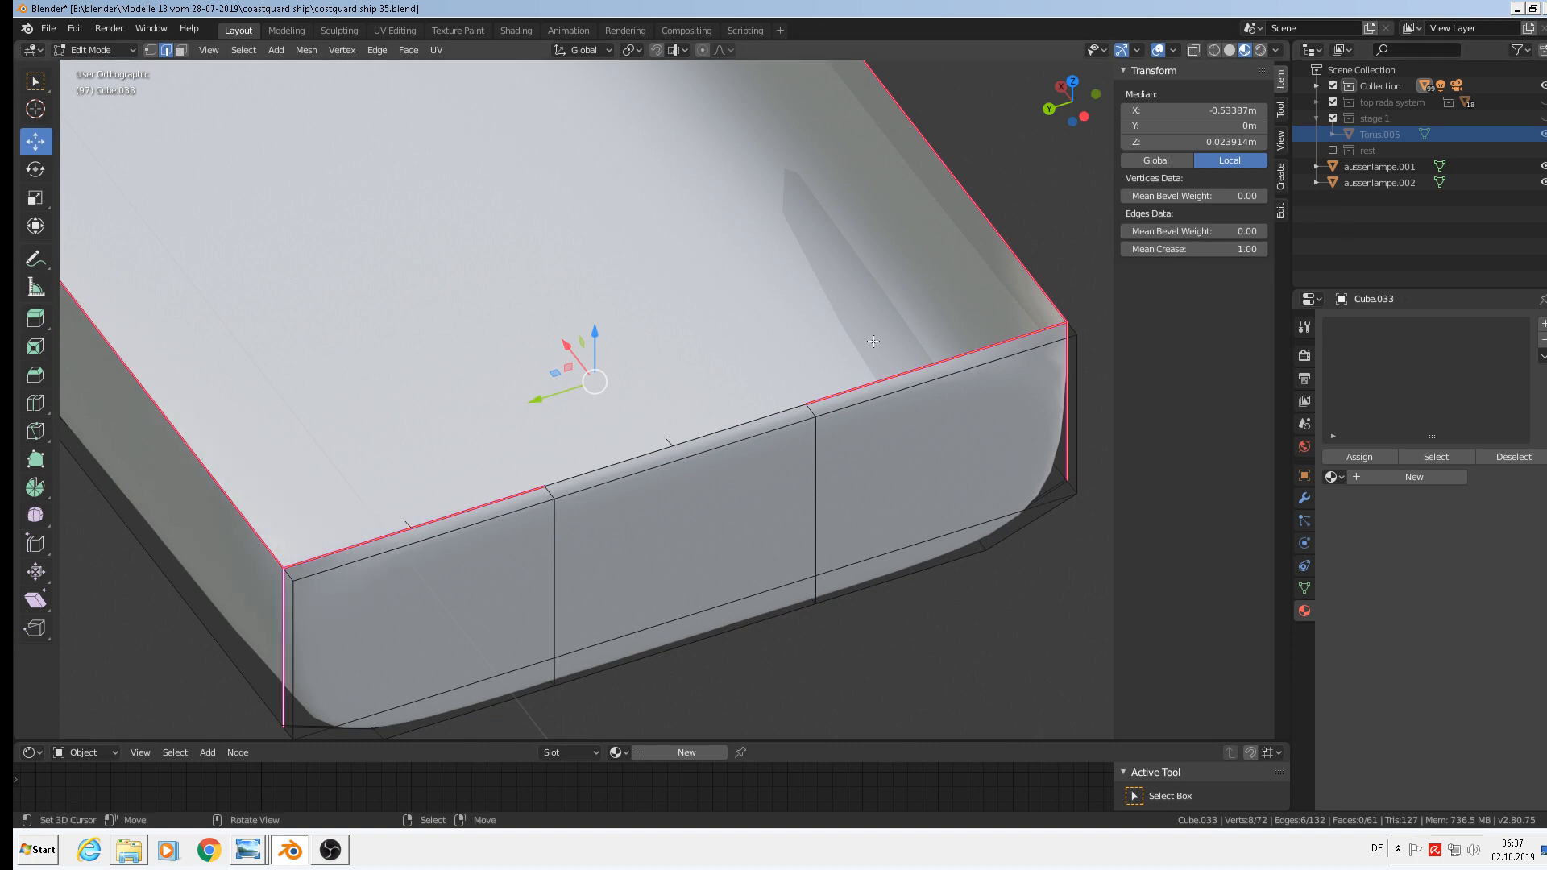
Return to Object Mode and move the two earlier hull versions to the rest collection.
scroll(894, 354, "down", 2)
key("Tab")
middle_click_drag(896, 379, 628, 312)
scroll(694, 370, "down", 1)
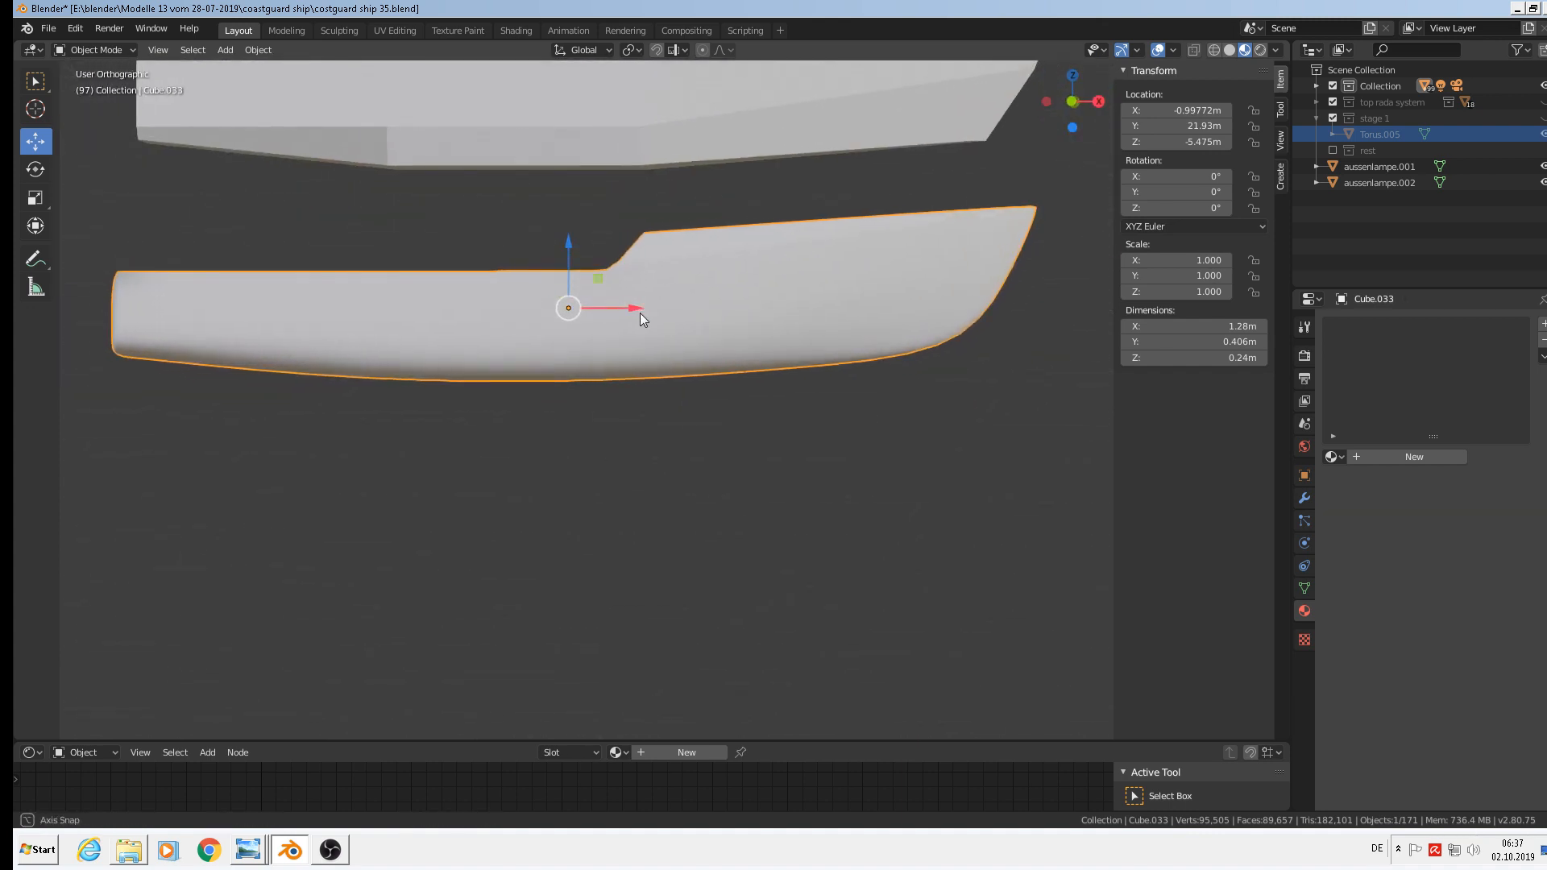
scroll(639, 313, "down", 6)
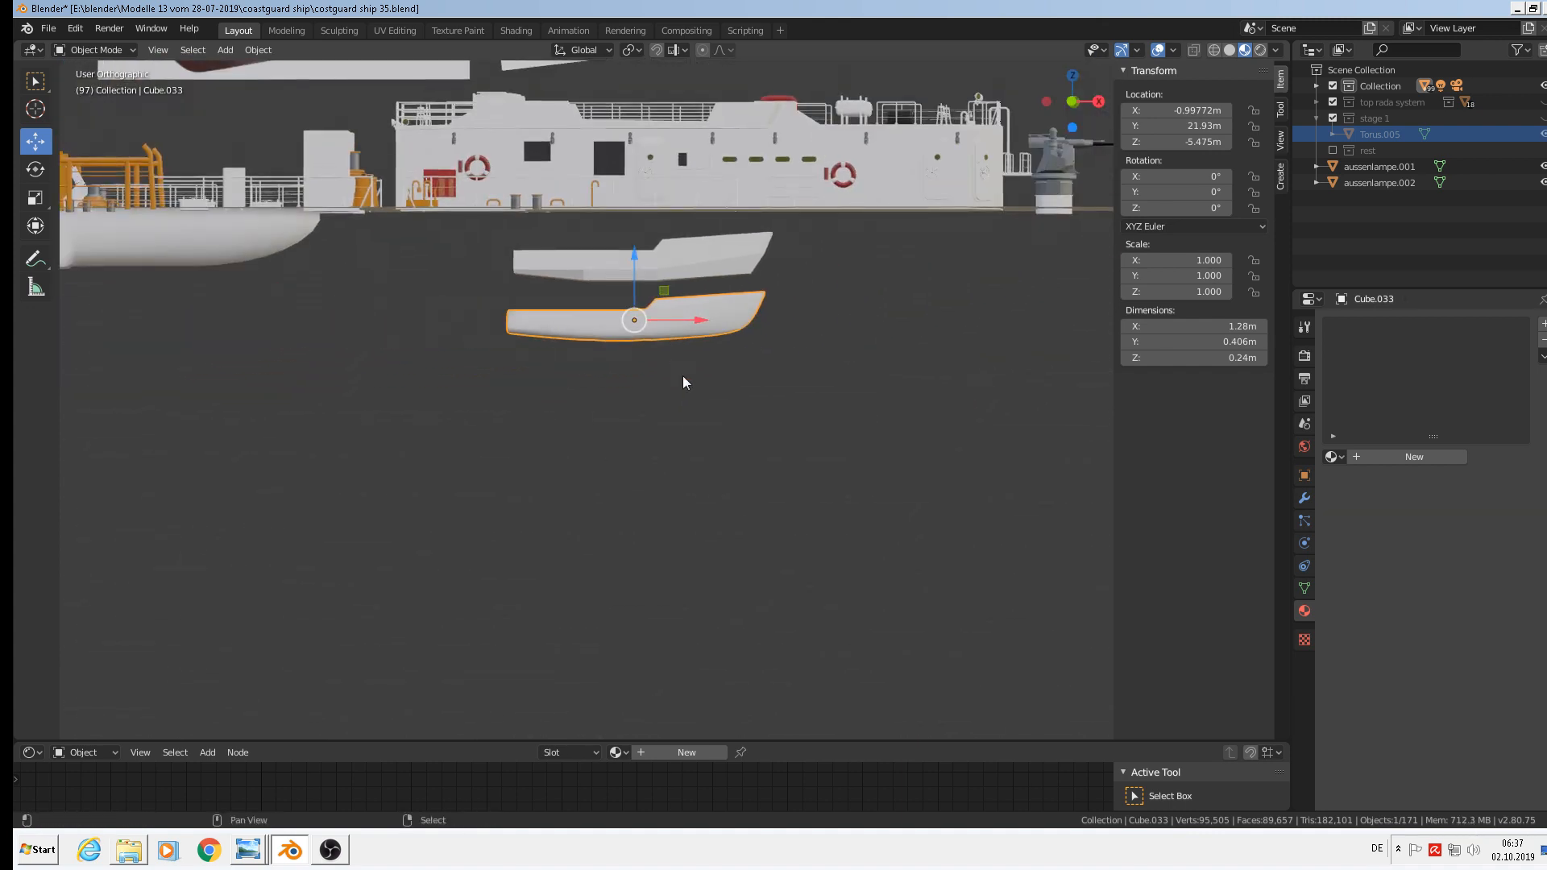
middle_click_drag(684, 375, 632, 559, "shift")
left_click(646, 234)
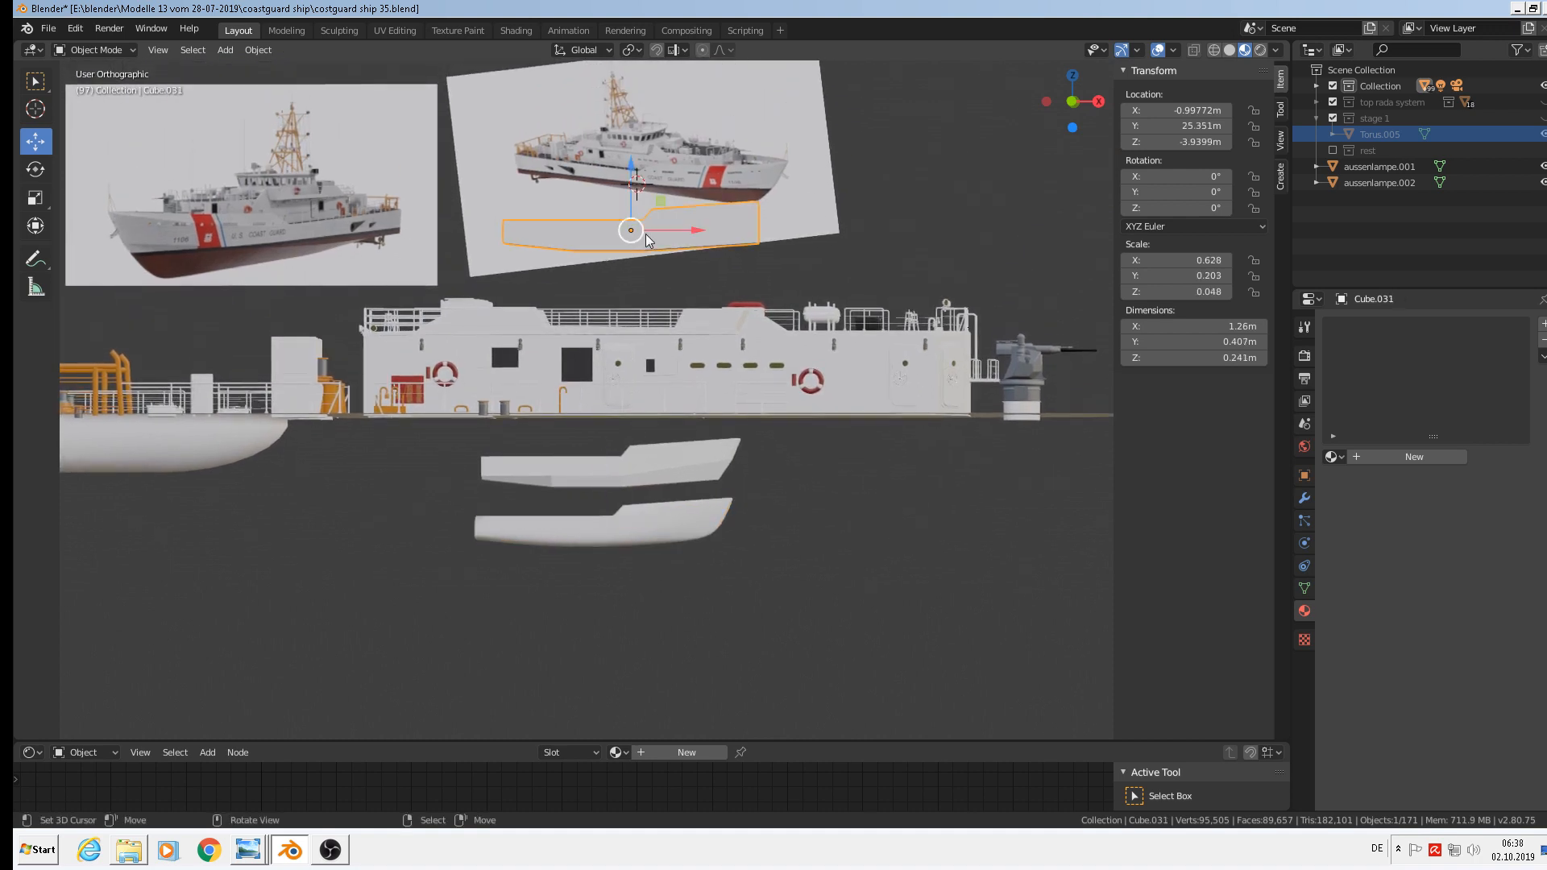
left_click(625, 444, "shift")
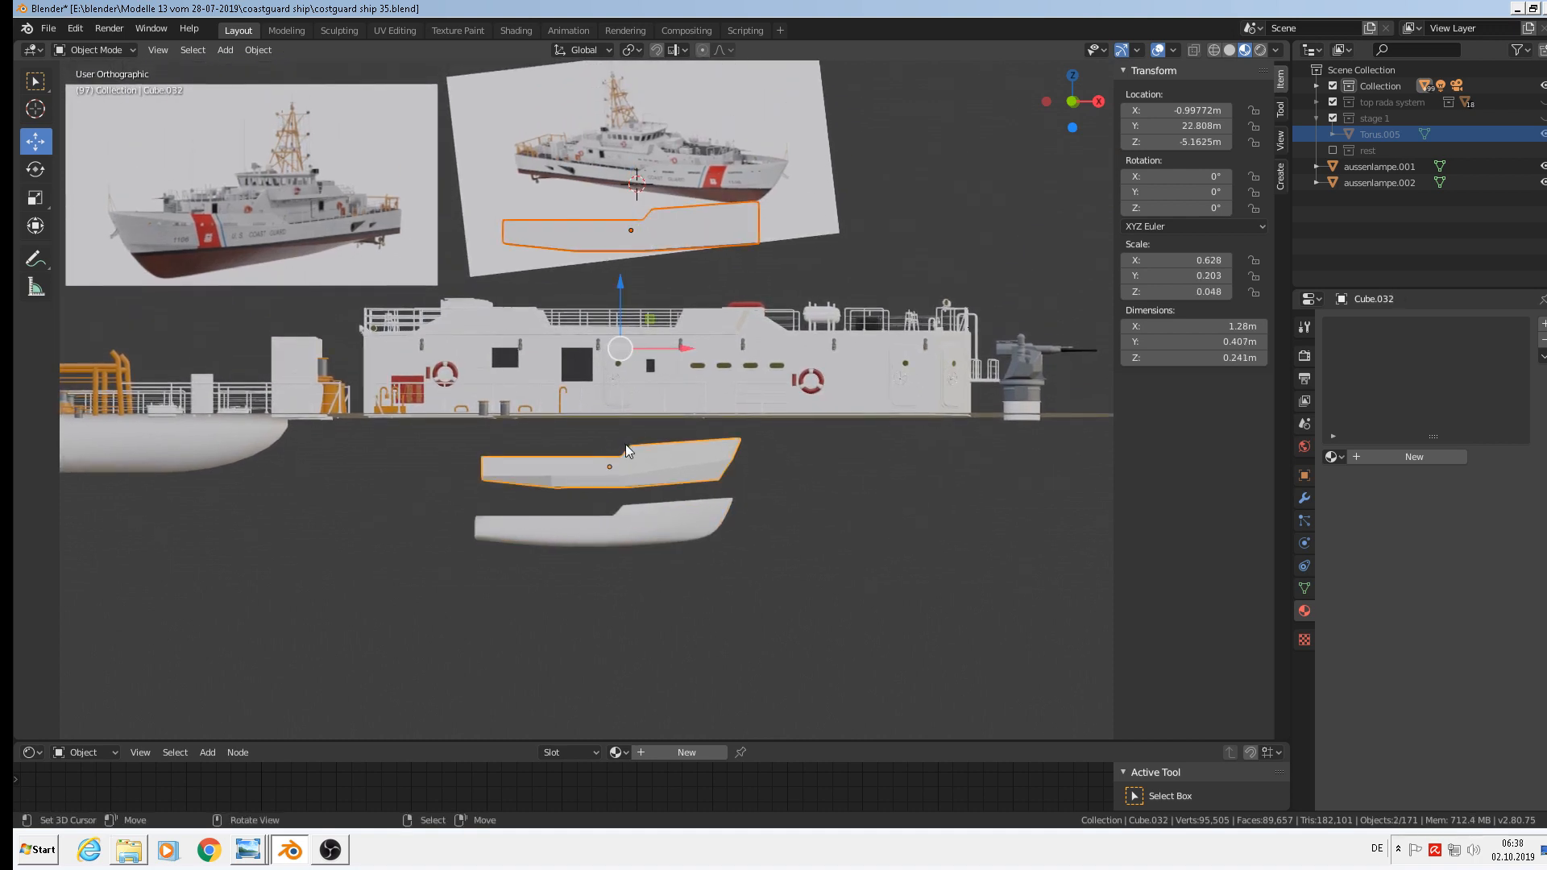
key("m")
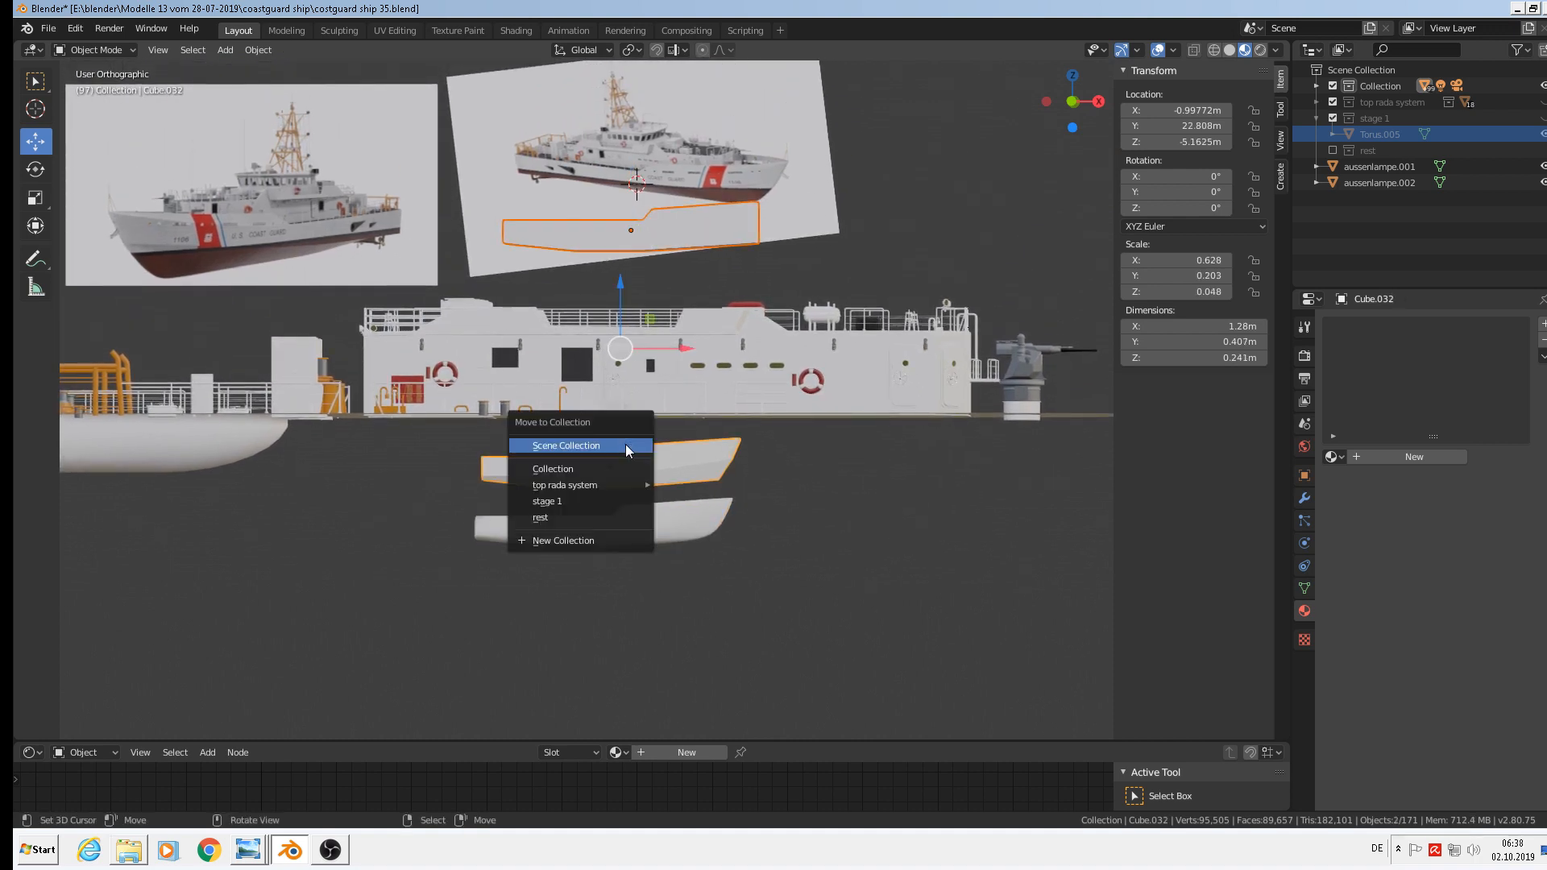
left_click(587, 519)
Scale the remaining smoothed hull uniformly by about 5.083 to approach the length of the ship's deck.
left_click(614, 530)
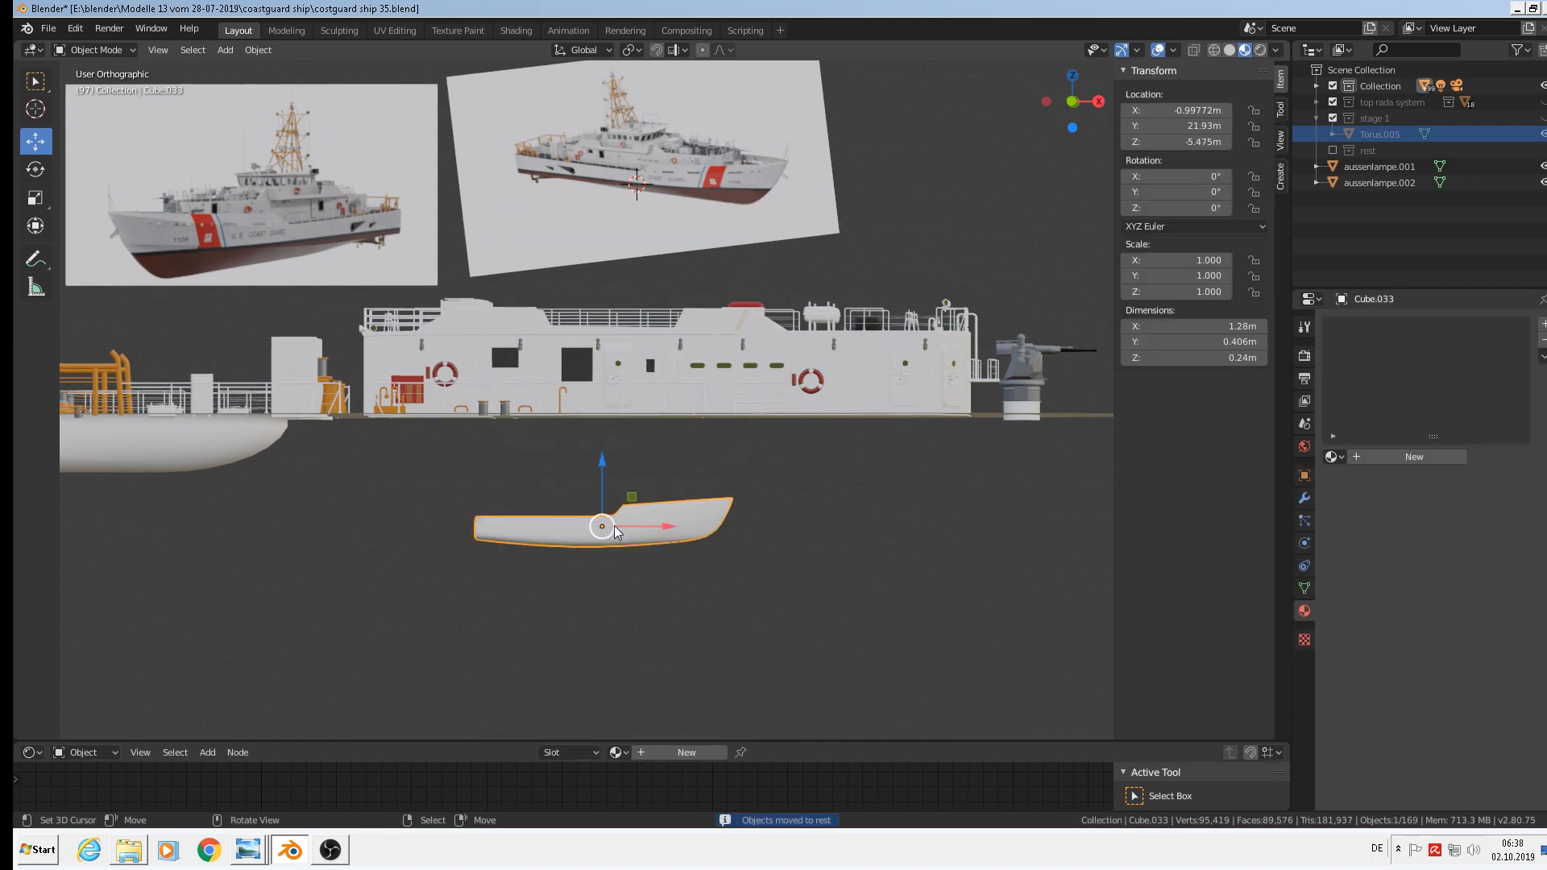
scroll(762, 544, "down", 3)
key("n")
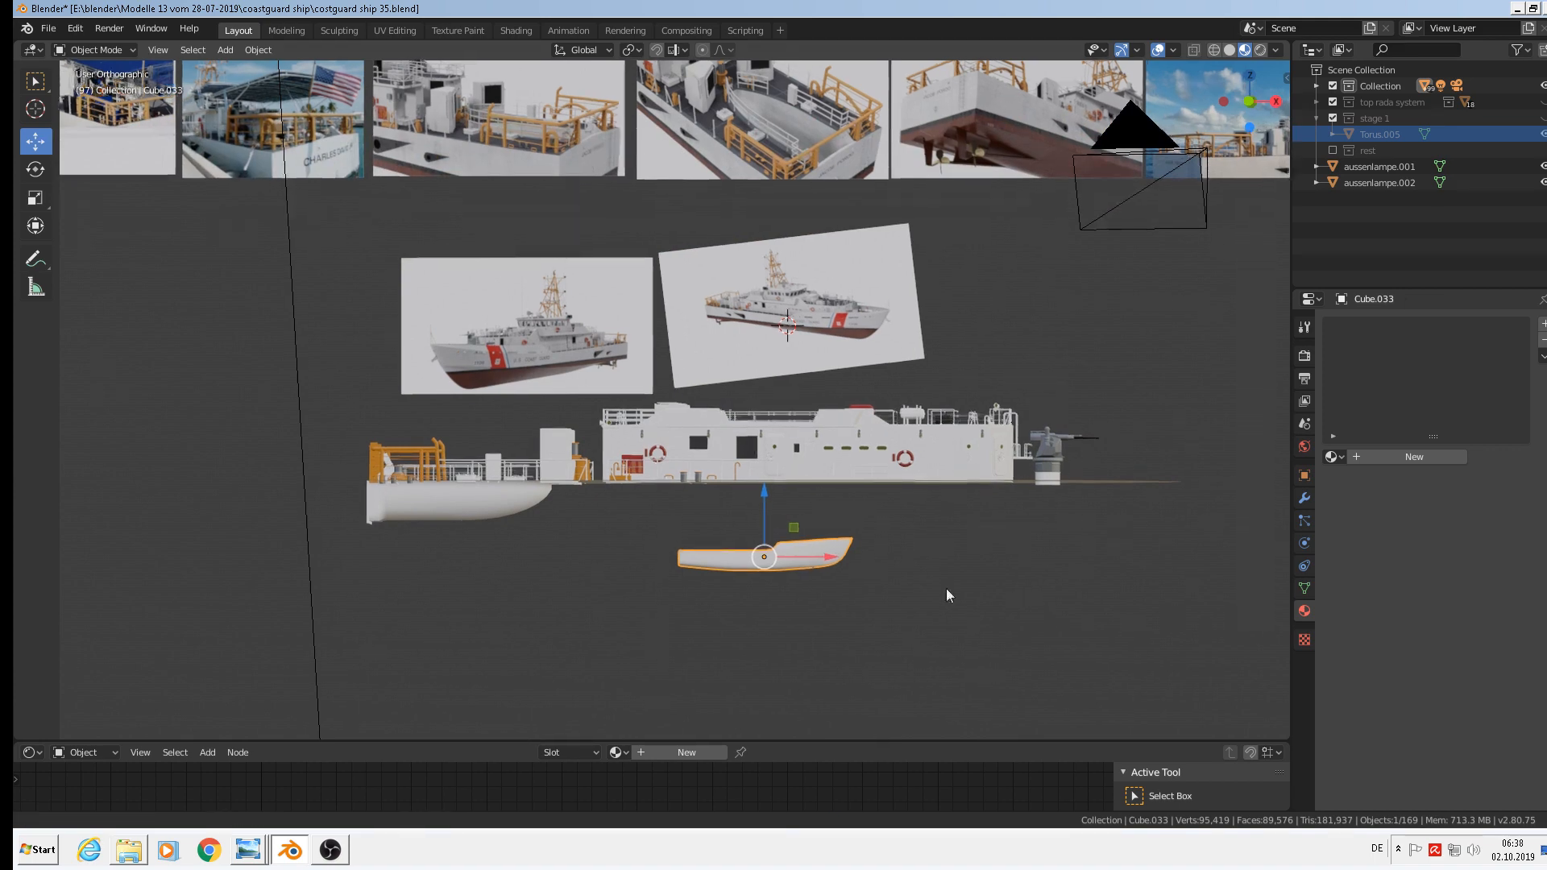
middle_click_drag(946, 594, 801, 543, "shift")
key("s")
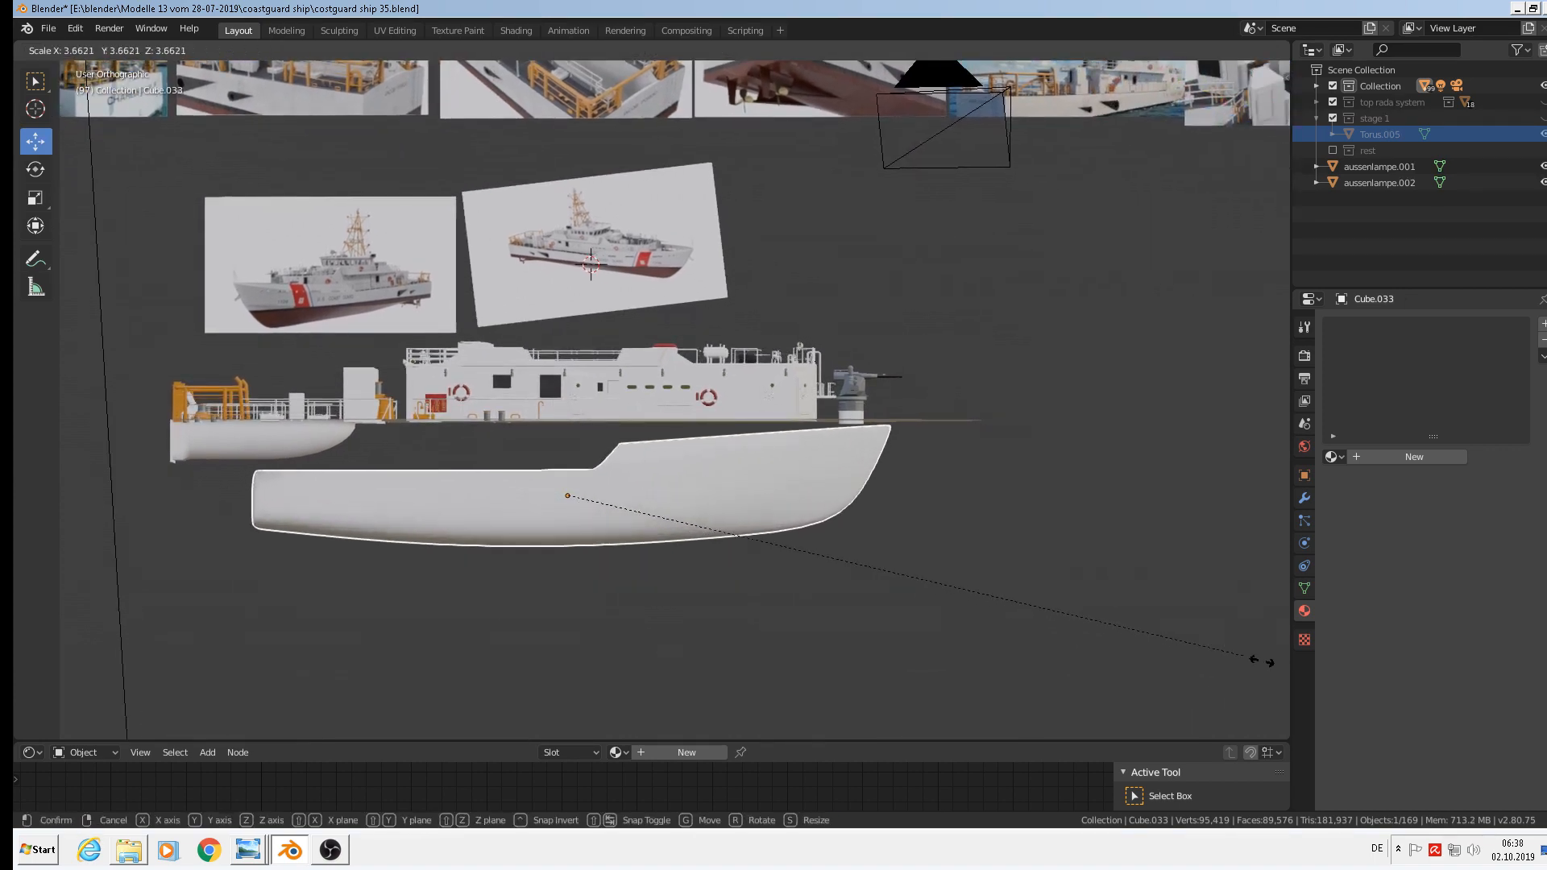
left_click(284, 713)
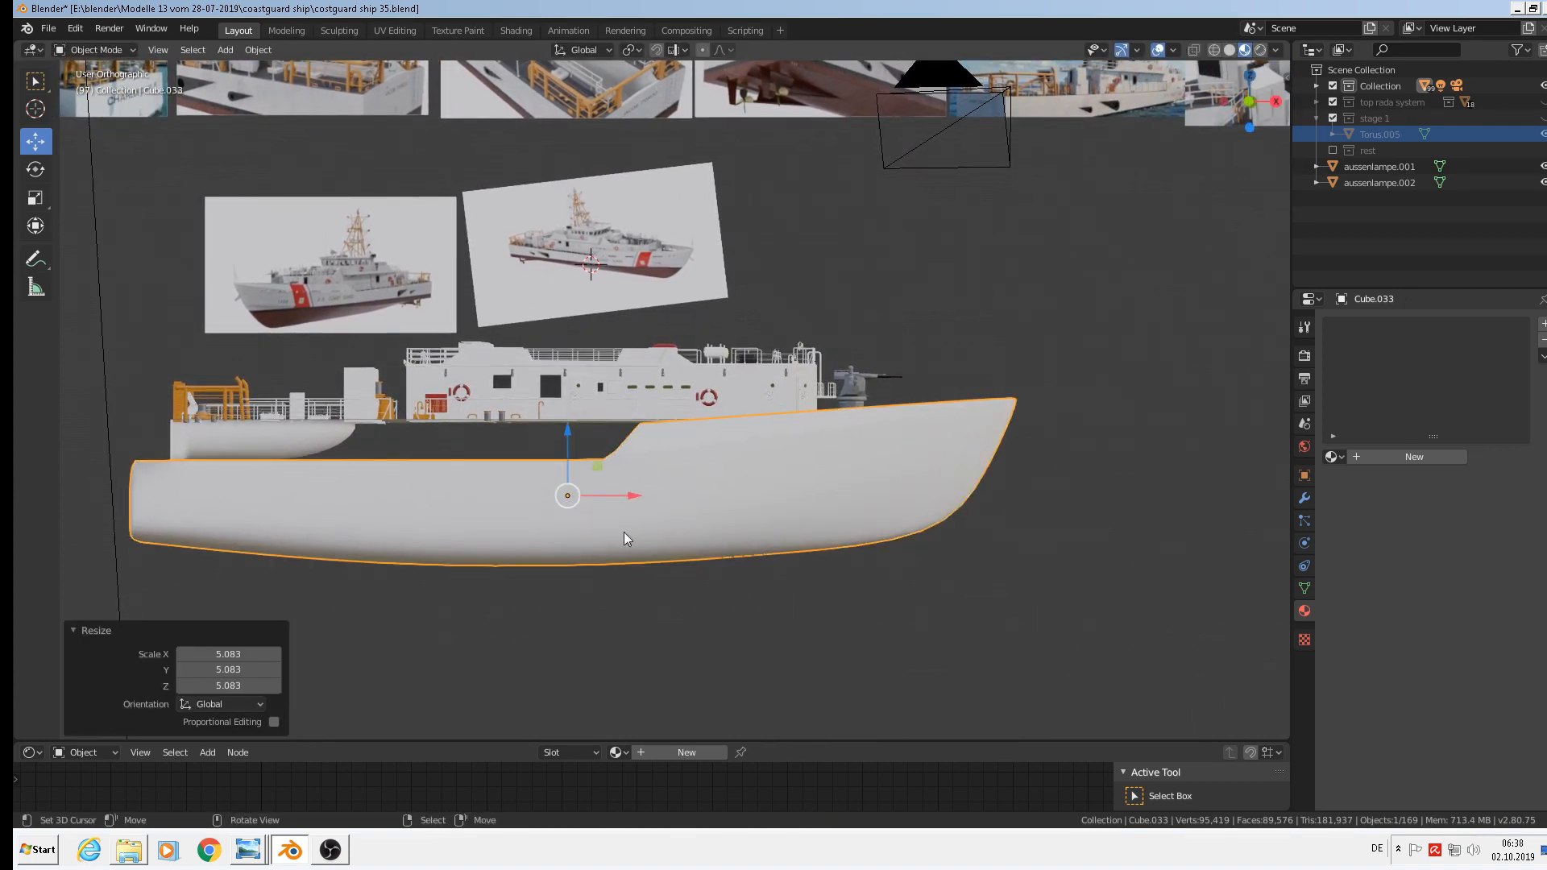
Move the hull about 0.19 m along X, 0.296 m along Z and 3.47 m along Y to align it with the ship.
left_click_drag(633, 503, 650, 500)
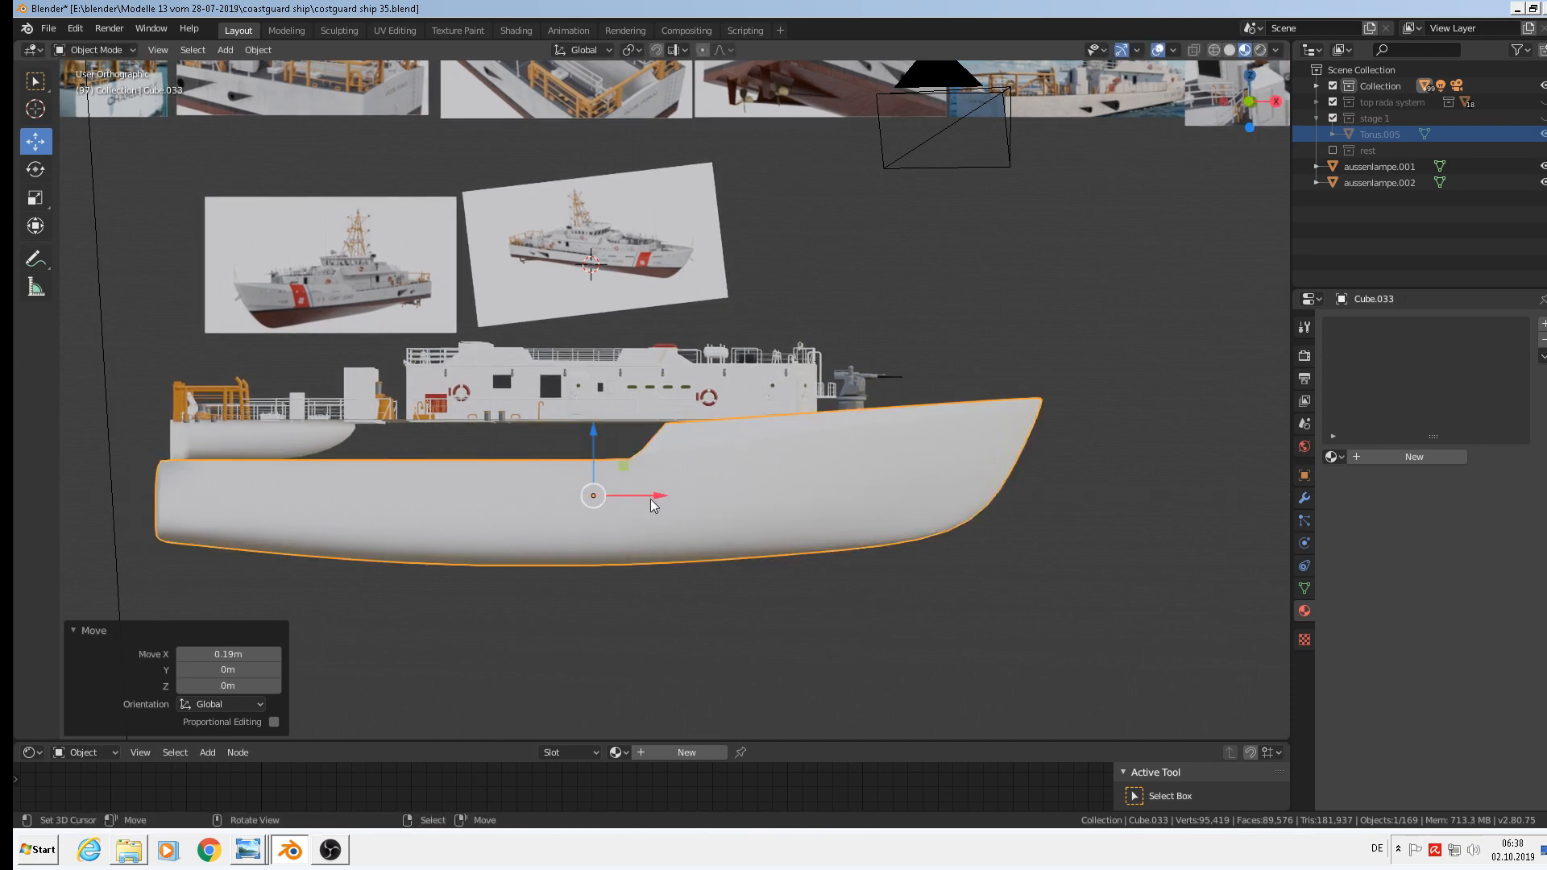
left_click_drag(602, 438, 601, 397)
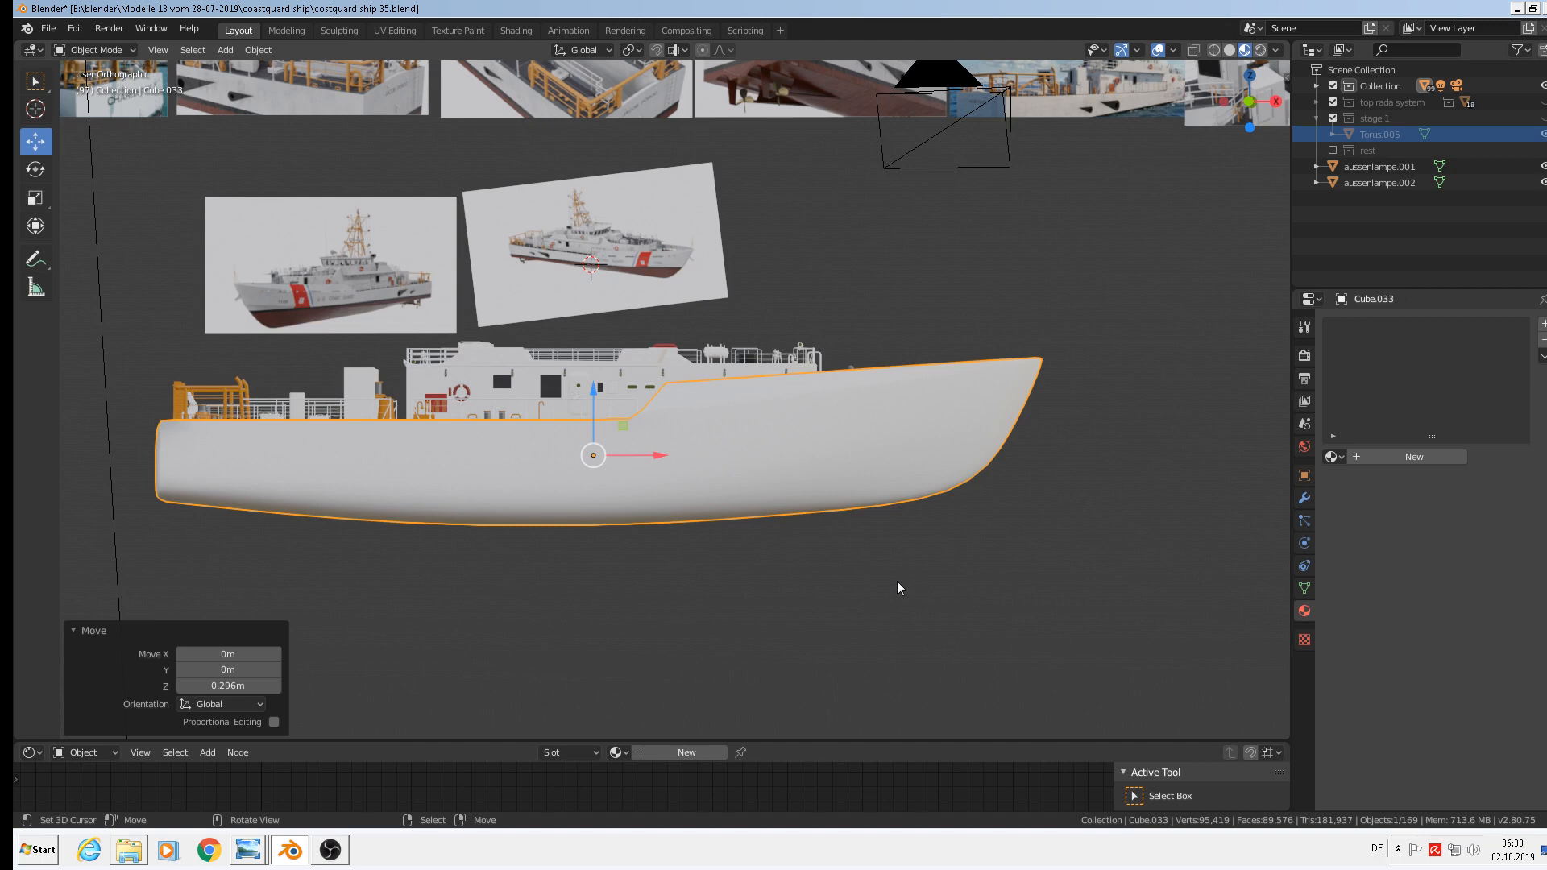
middle_click_drag(898, 587, 907, 640)
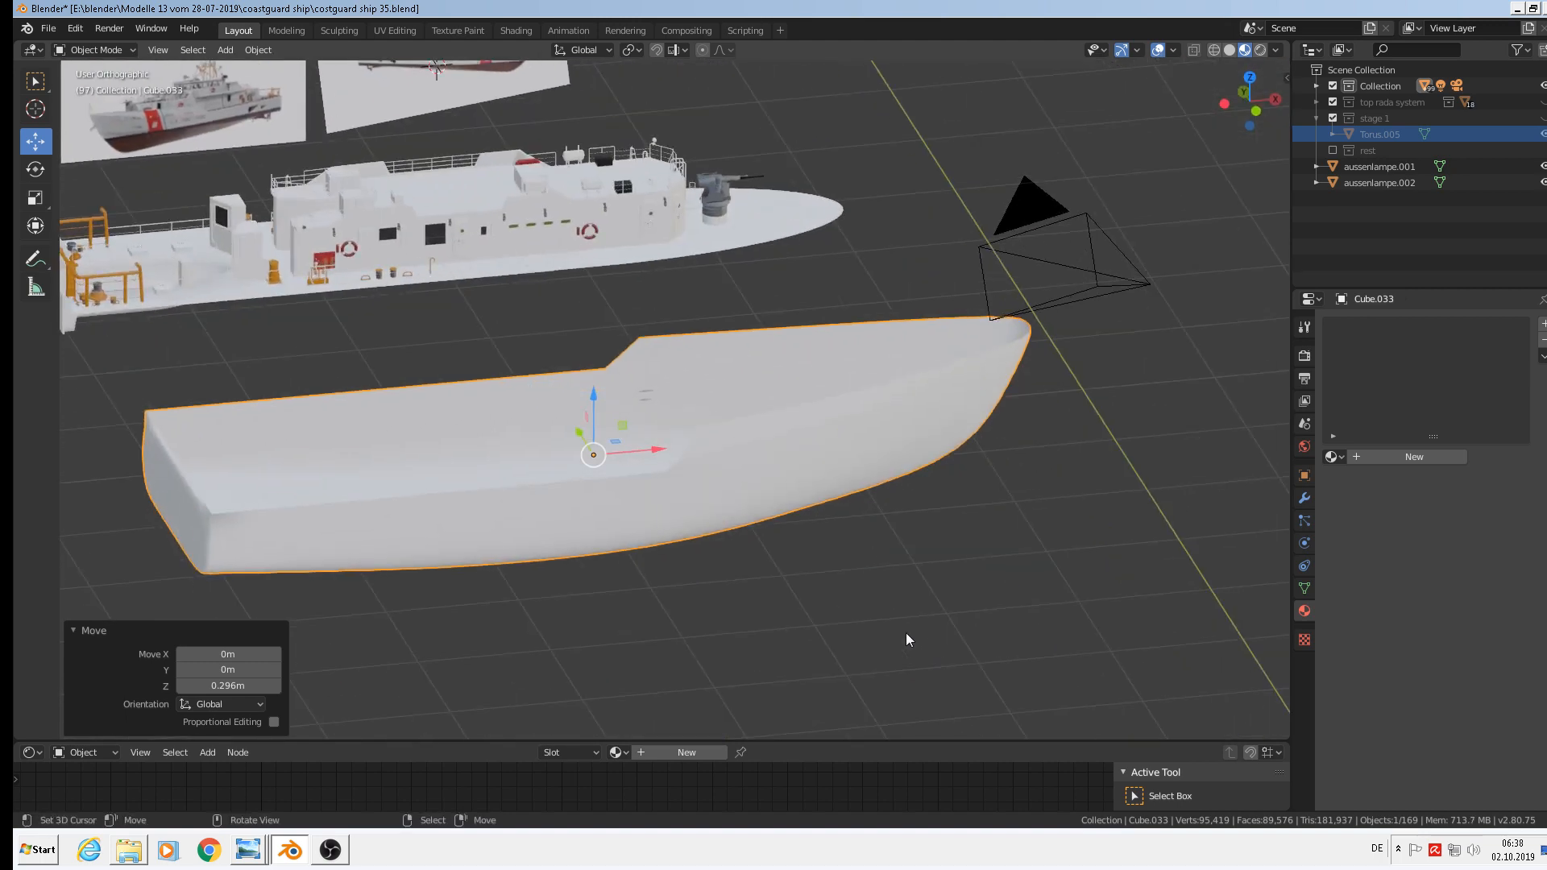
key("KP_7")
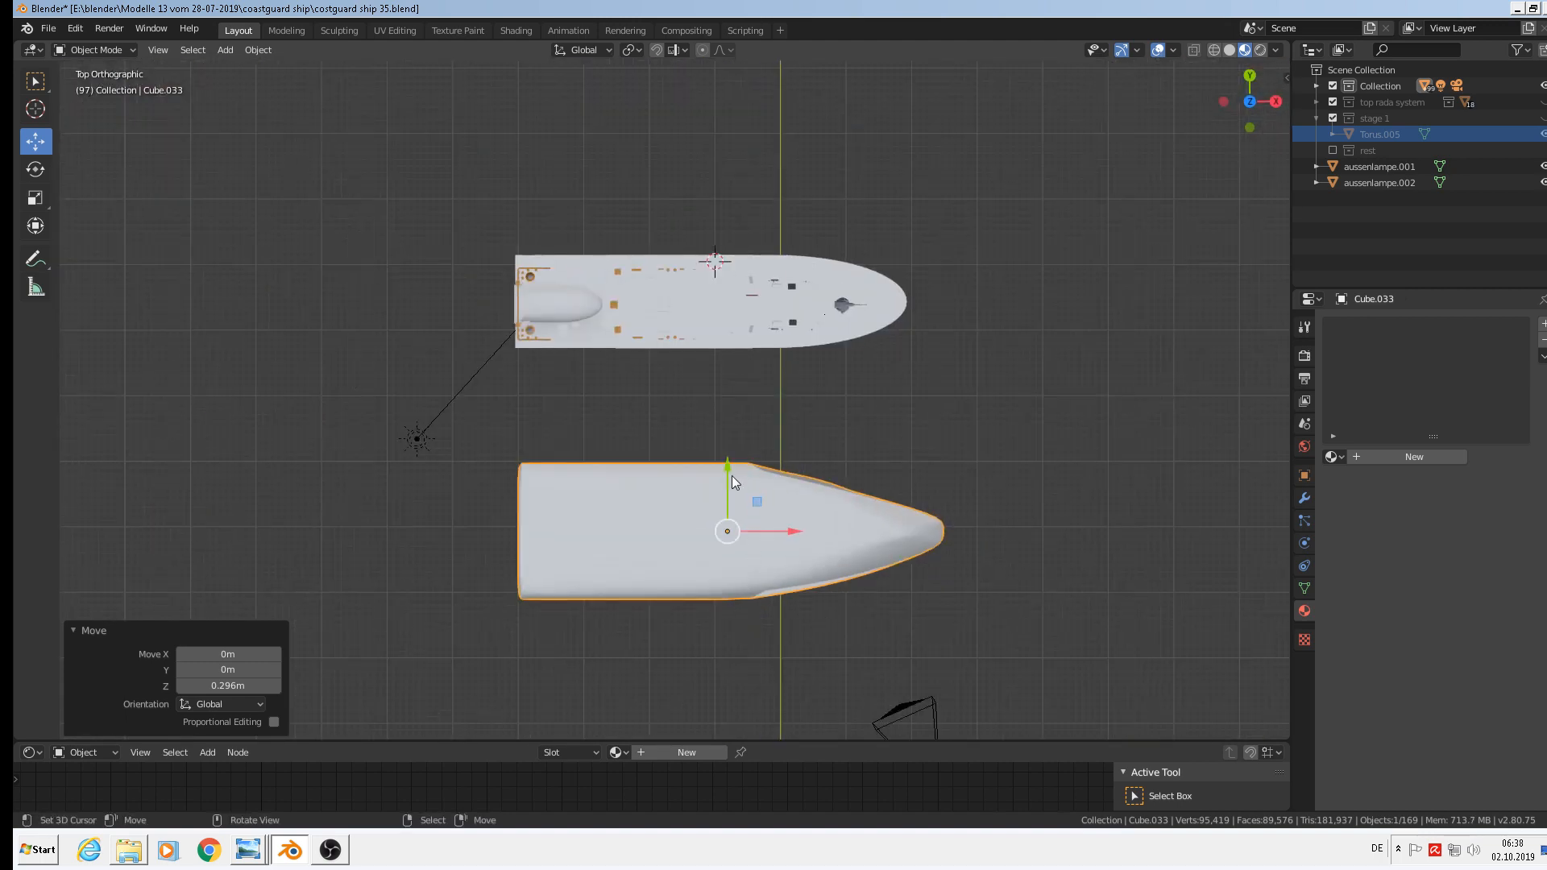
left_click_drag(732, 482, 726, 239)
Scale the hull along Y by about 0.555 to narrow it, and check its fit against the deck fittings at the stern.
scroll(787, 403, "up", 3)
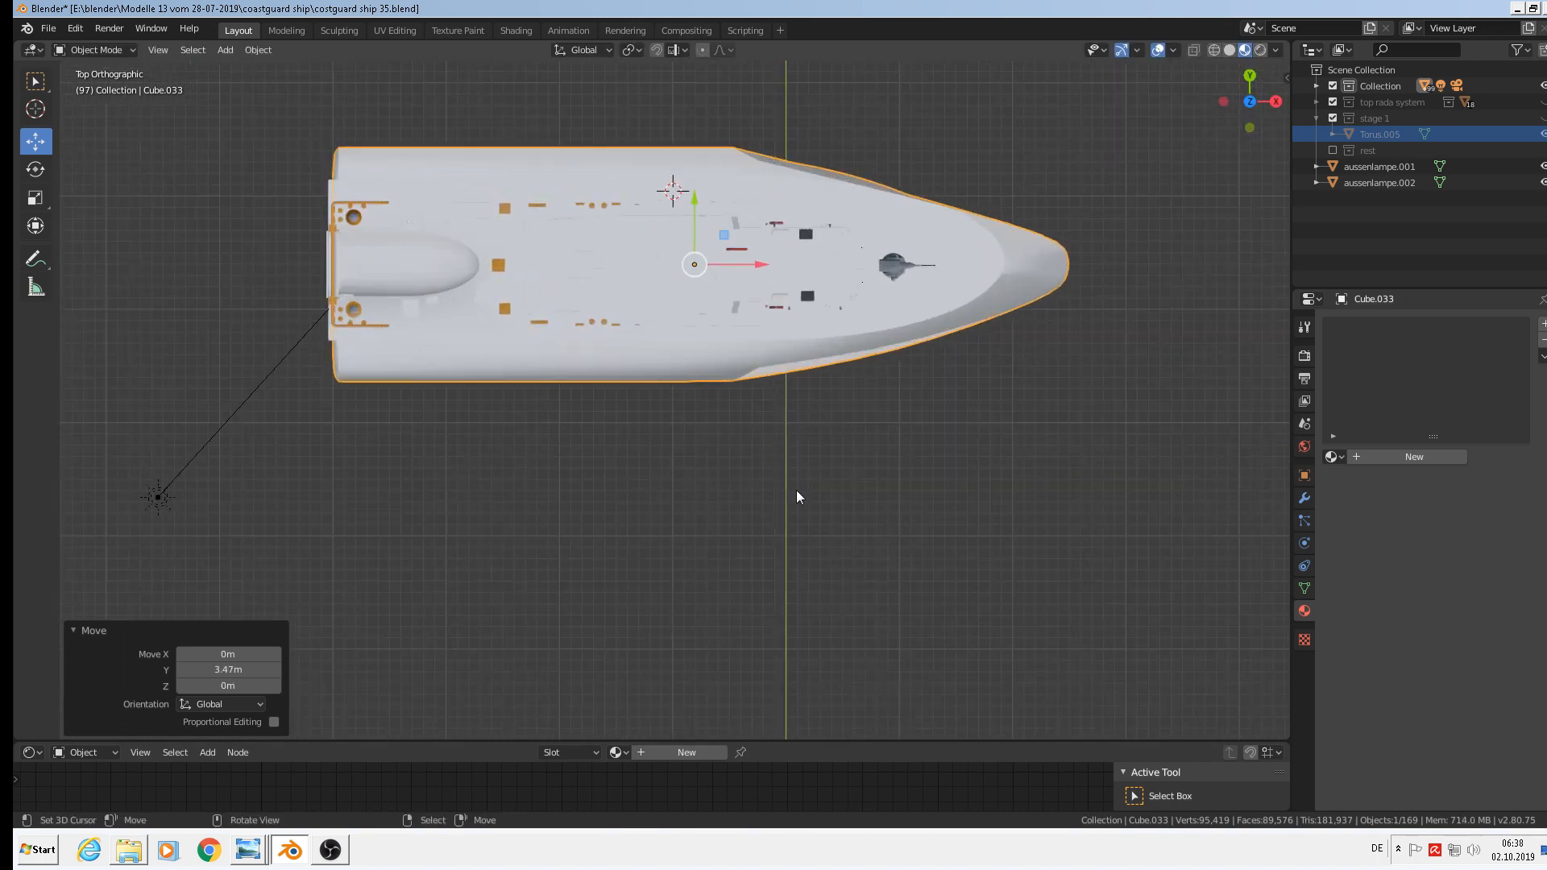
key("s")
key("y")
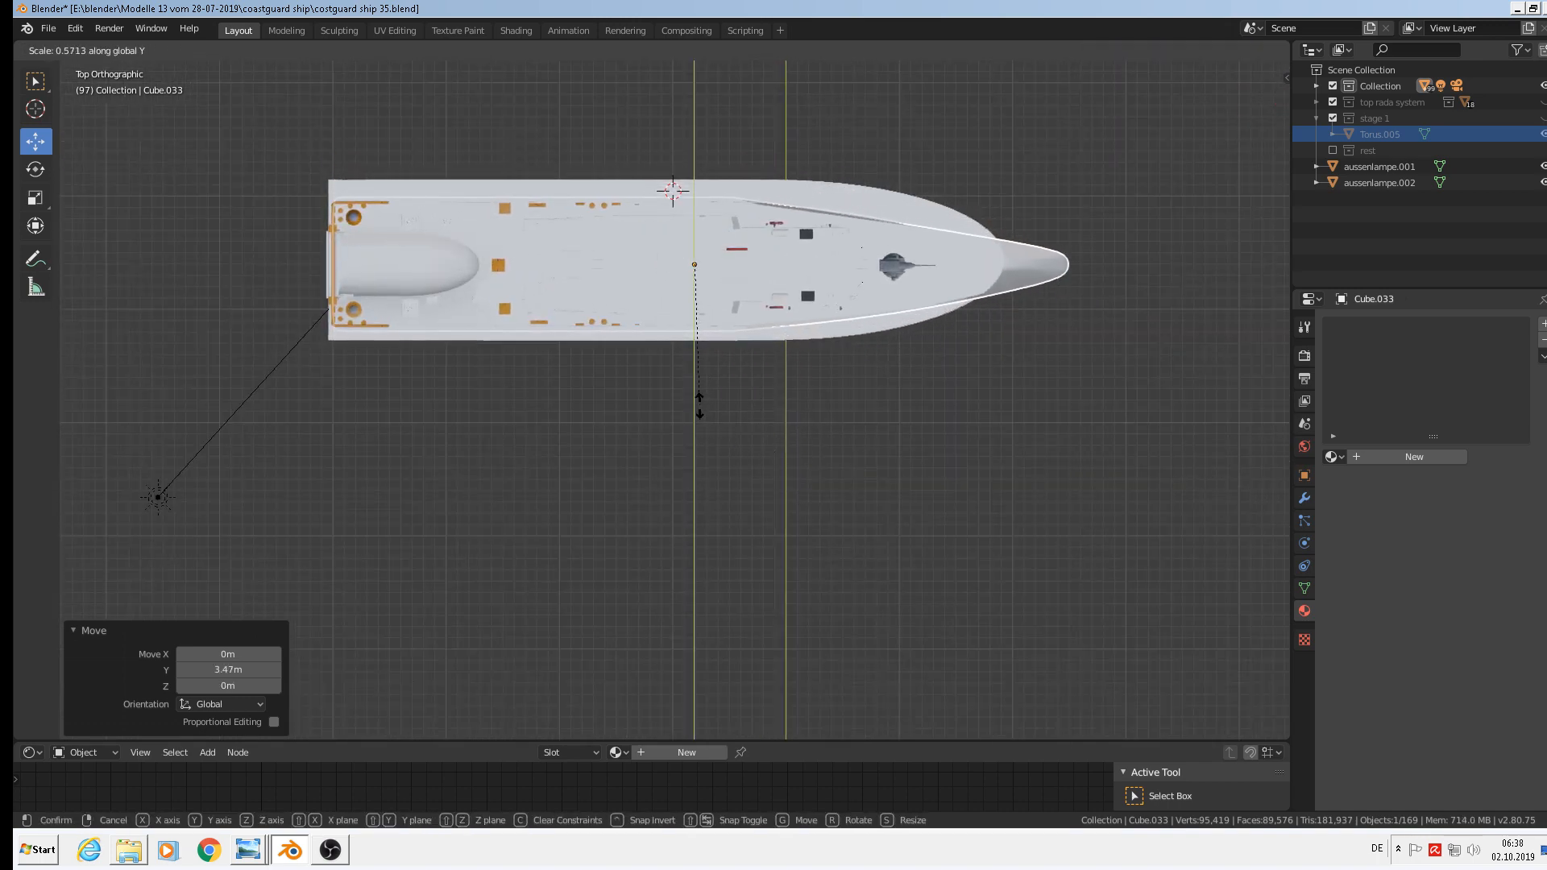
left_click(694, 407)
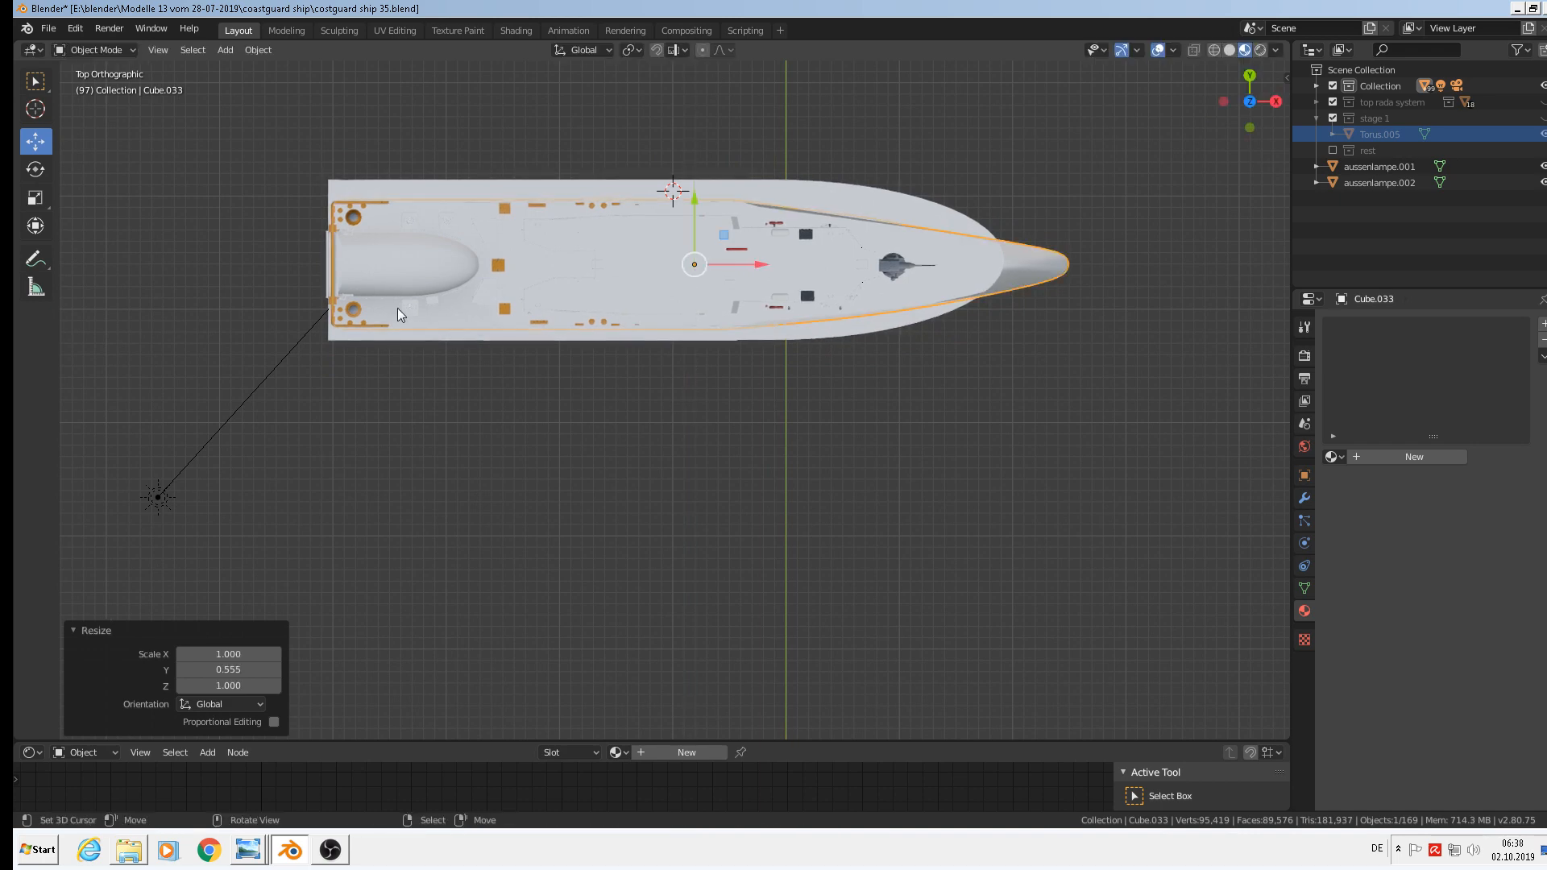
scroll(365, 185, "up", 3)
scroll(364, 185, "up", 2)
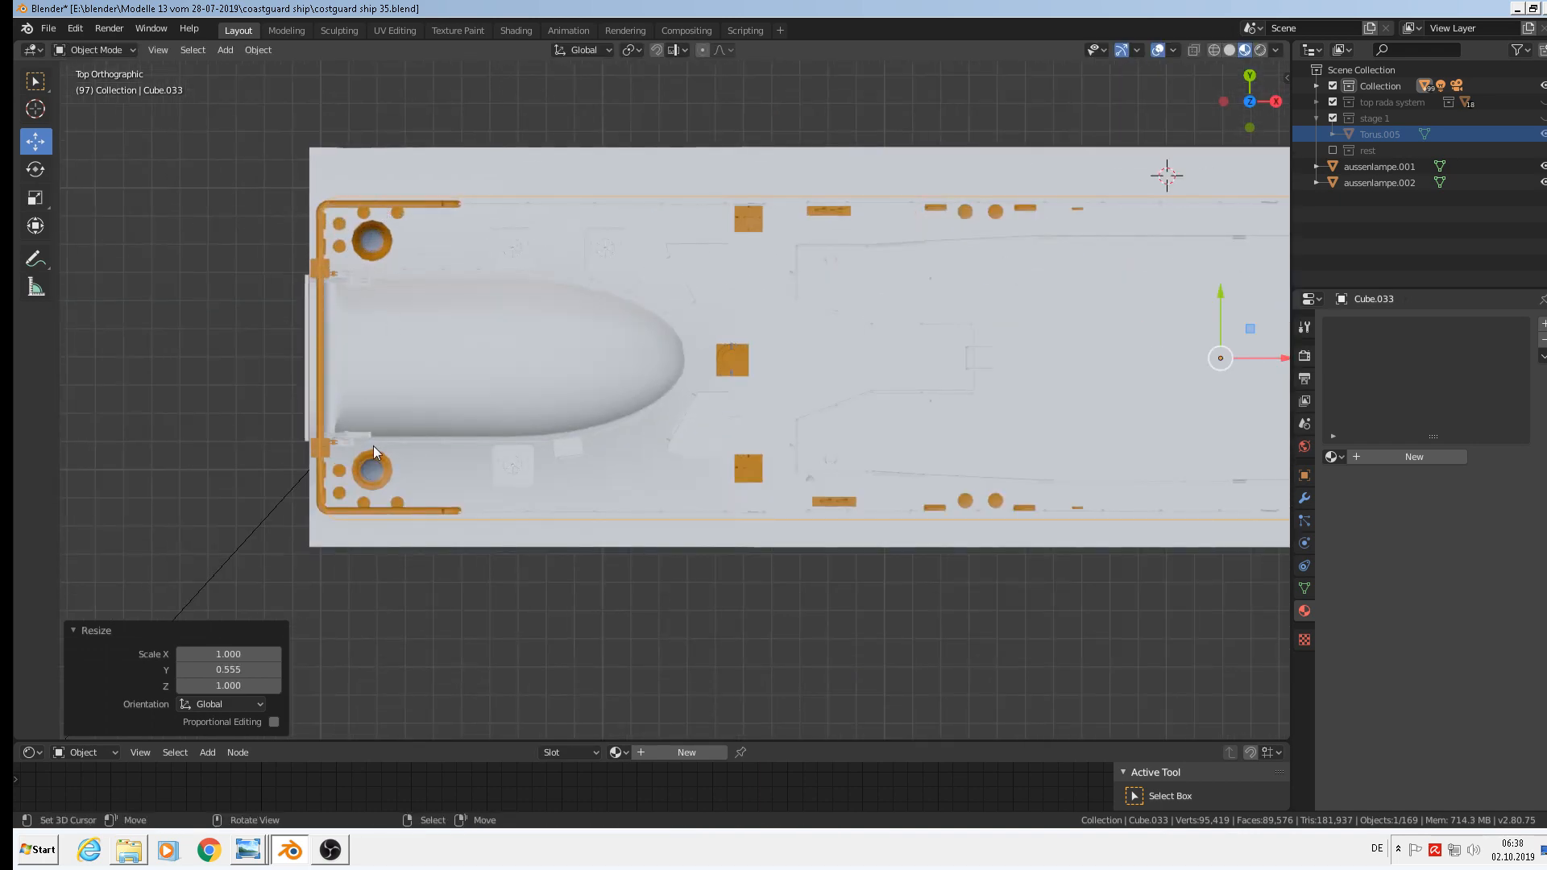
scroll(509, 636, "down", 3)
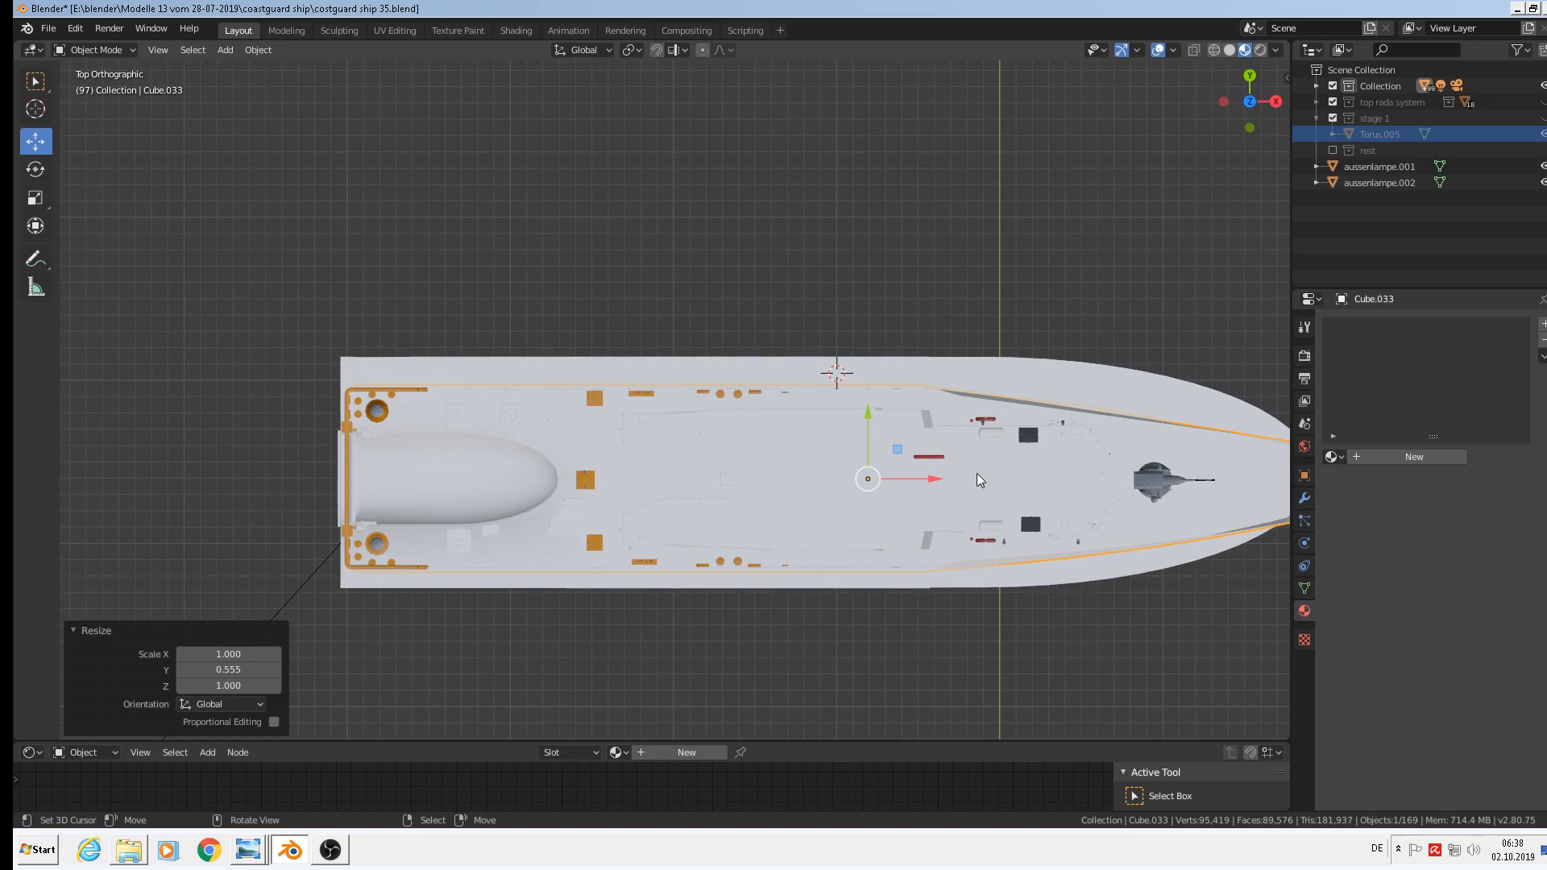
Move the hull about -0.045 m along X and 0.074 m along Z to align it with the deck.
left_click_drag(935, 479, 926, 479)
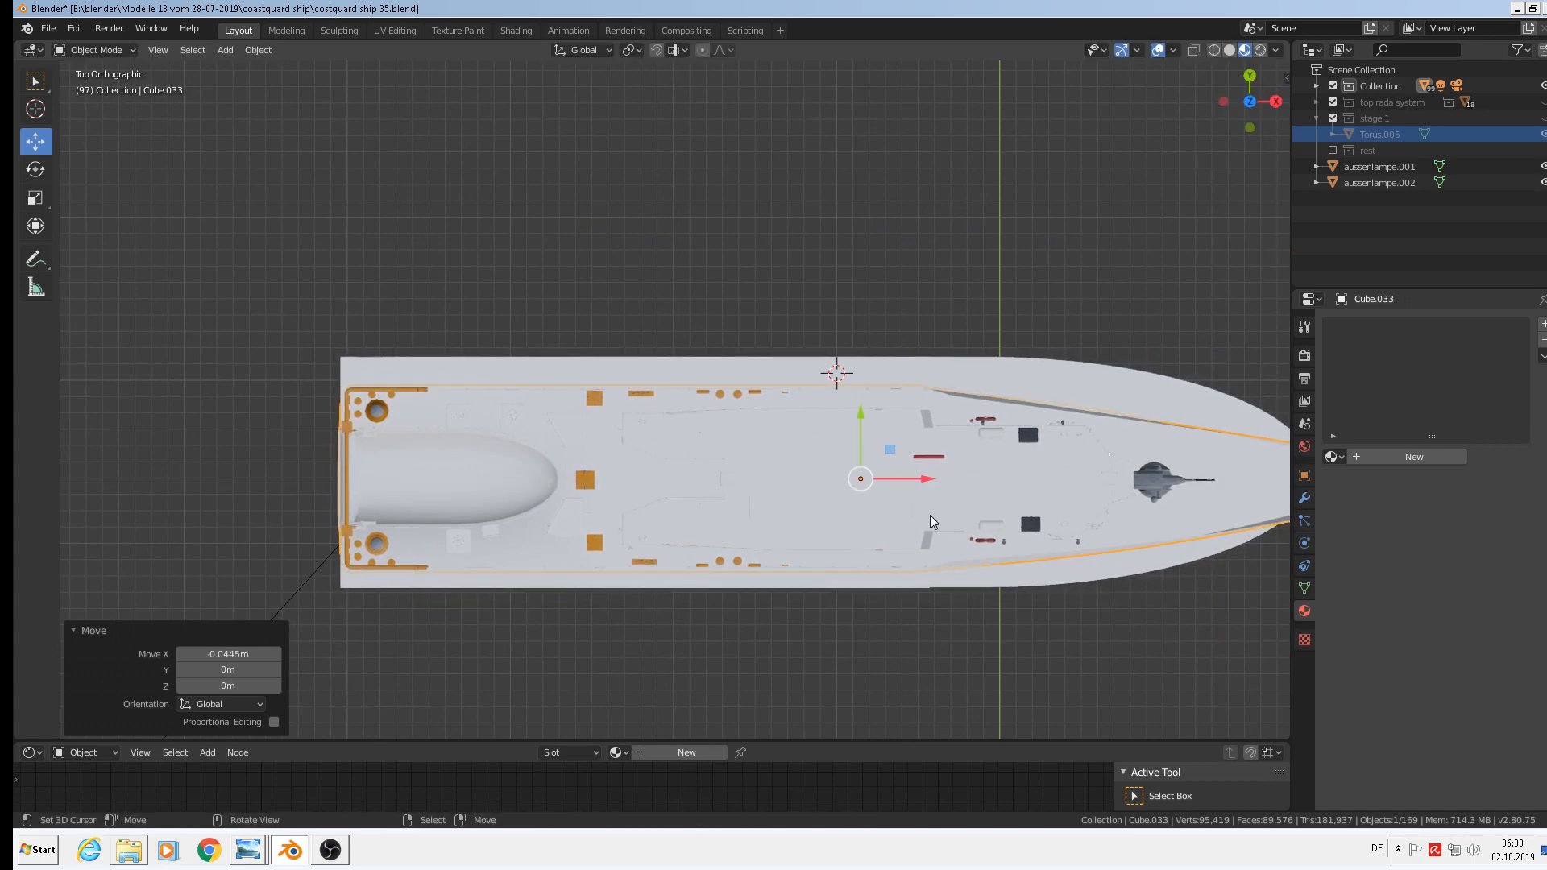
scroll(932, 520, "down", 2)
middle_click_drag(918, 622, 675, 330, "shift")
scroll(671, 424, "up", 1)
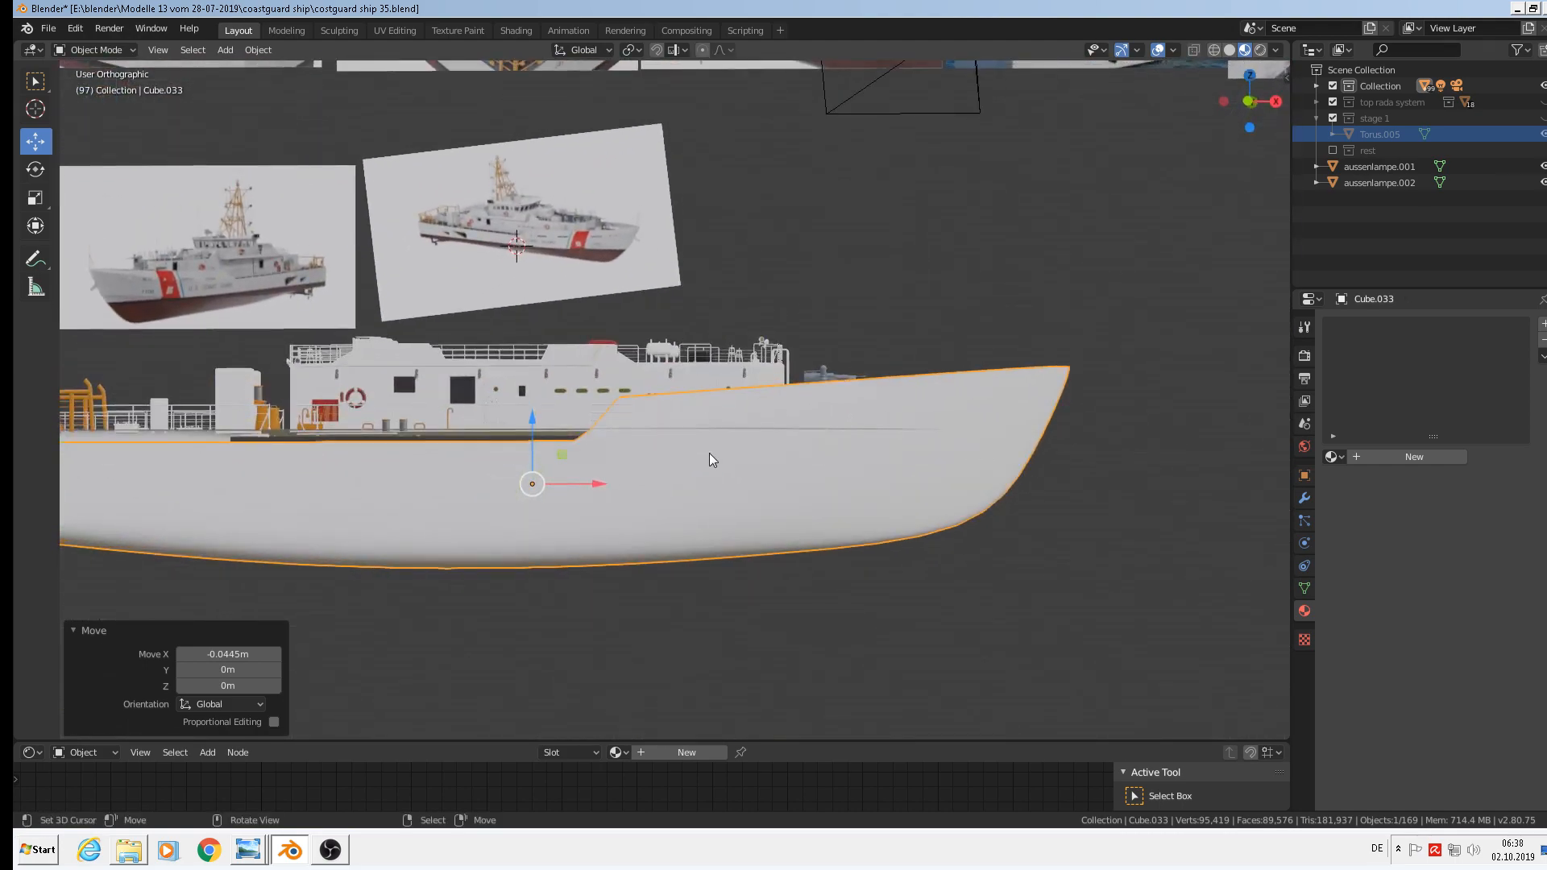
left_click_drag(533, 416, 533, 400)
middle_click_drag(843, 437, 969, 432, "shift")
middle_click_drag(1006, 482, 843, 548, "shift")
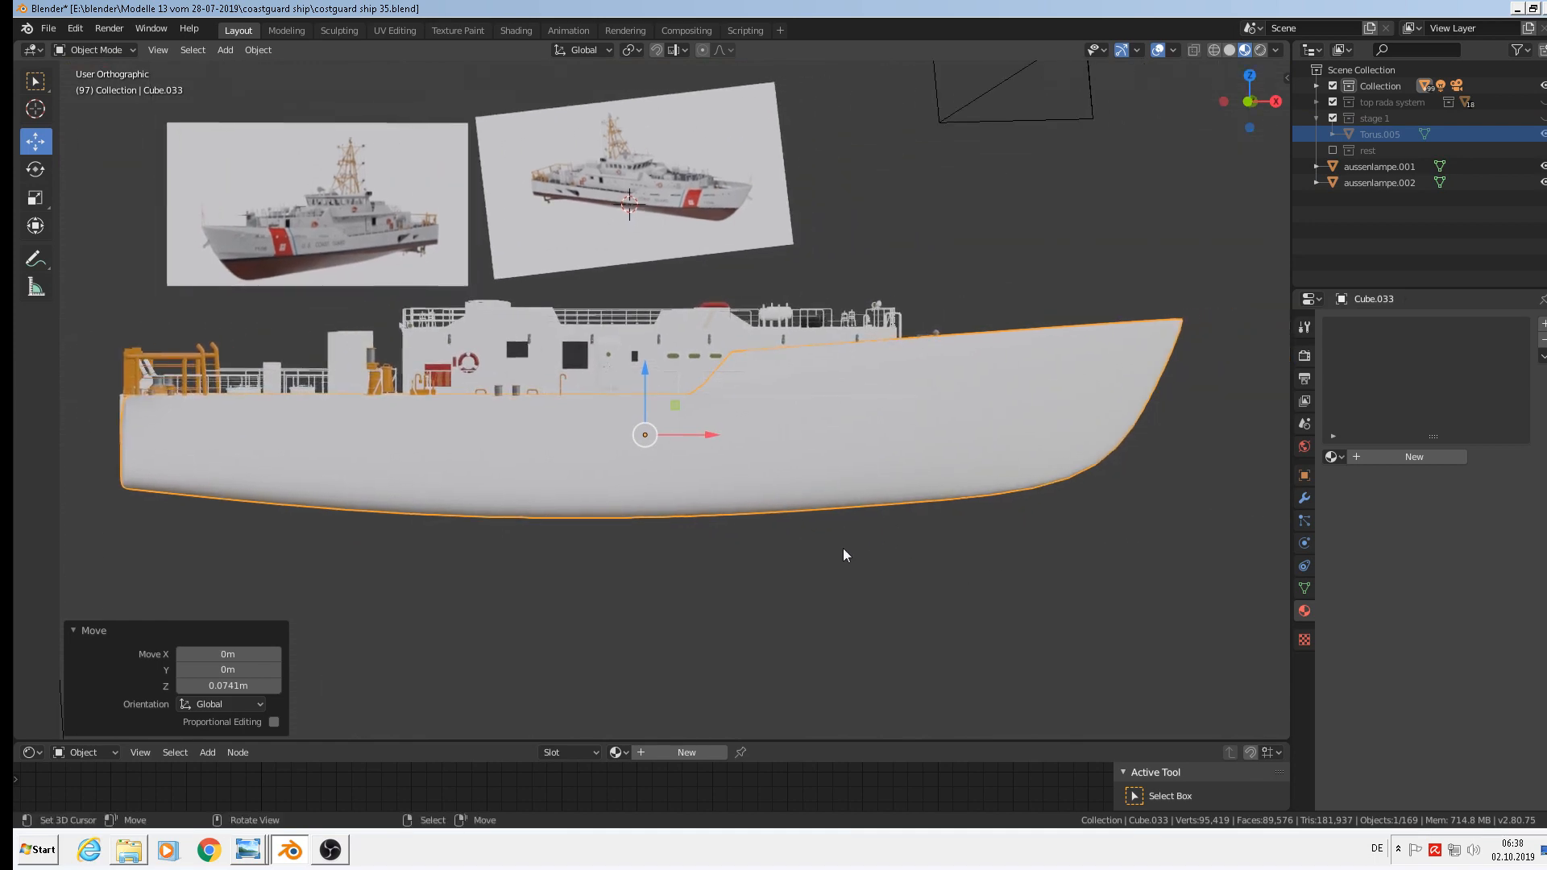
Scale the hull along Z by about 0.722 and raise it about 0.064 m to meet the deck.
key("s")
key("z")
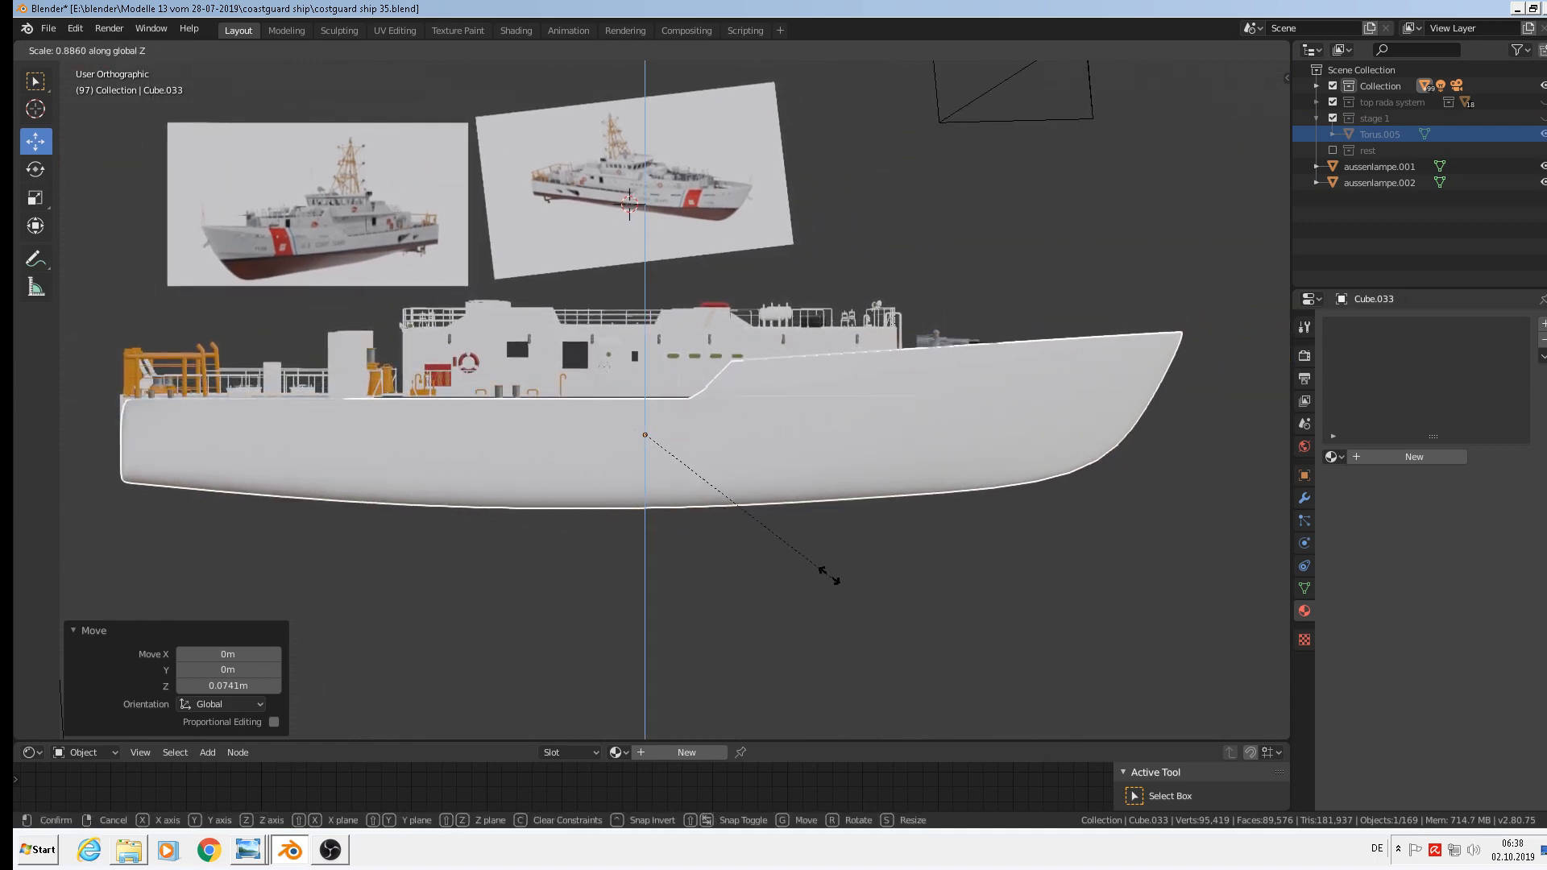
left_click(796, 545)
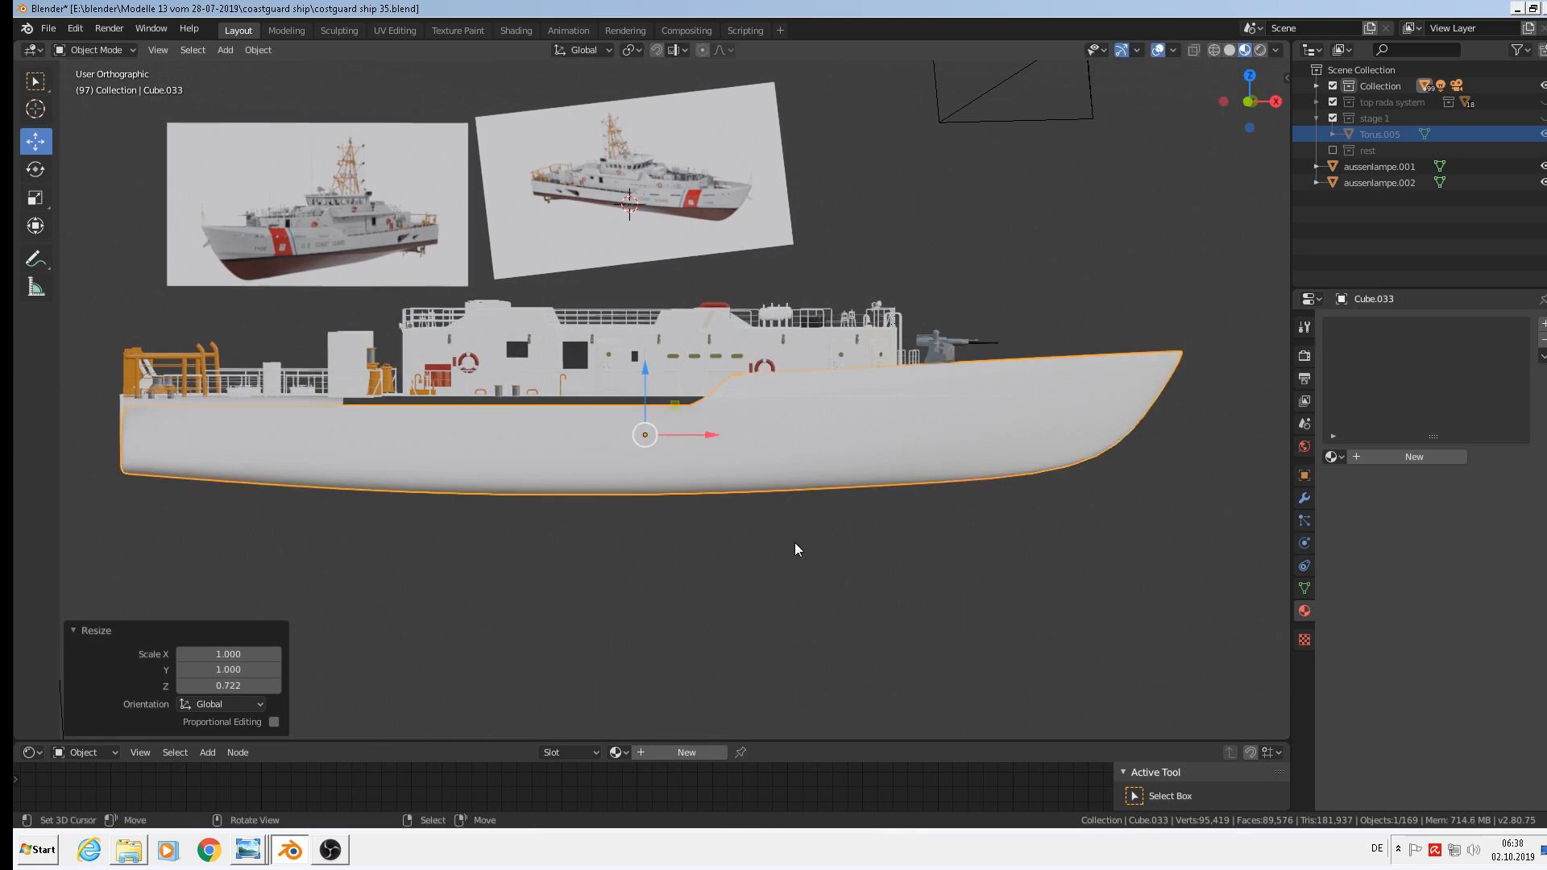
left_click_drag(647, 375, 647, 365)
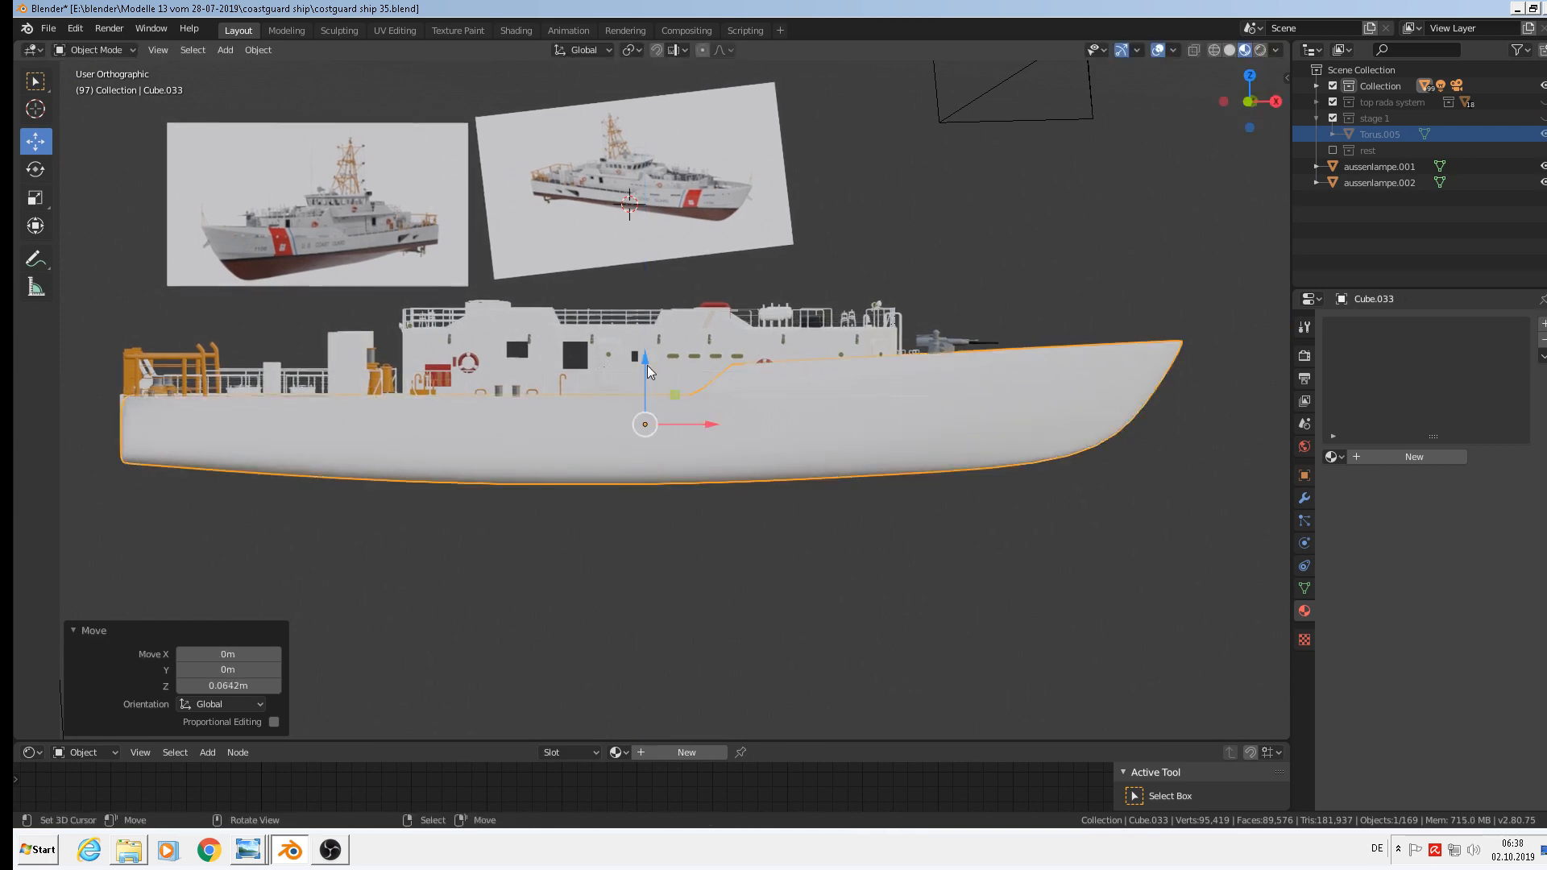
Lift the separate foredeck plate about 1.77 m along Z, clear of the hull.
middle_click_drag(878, 449, 964, 544)
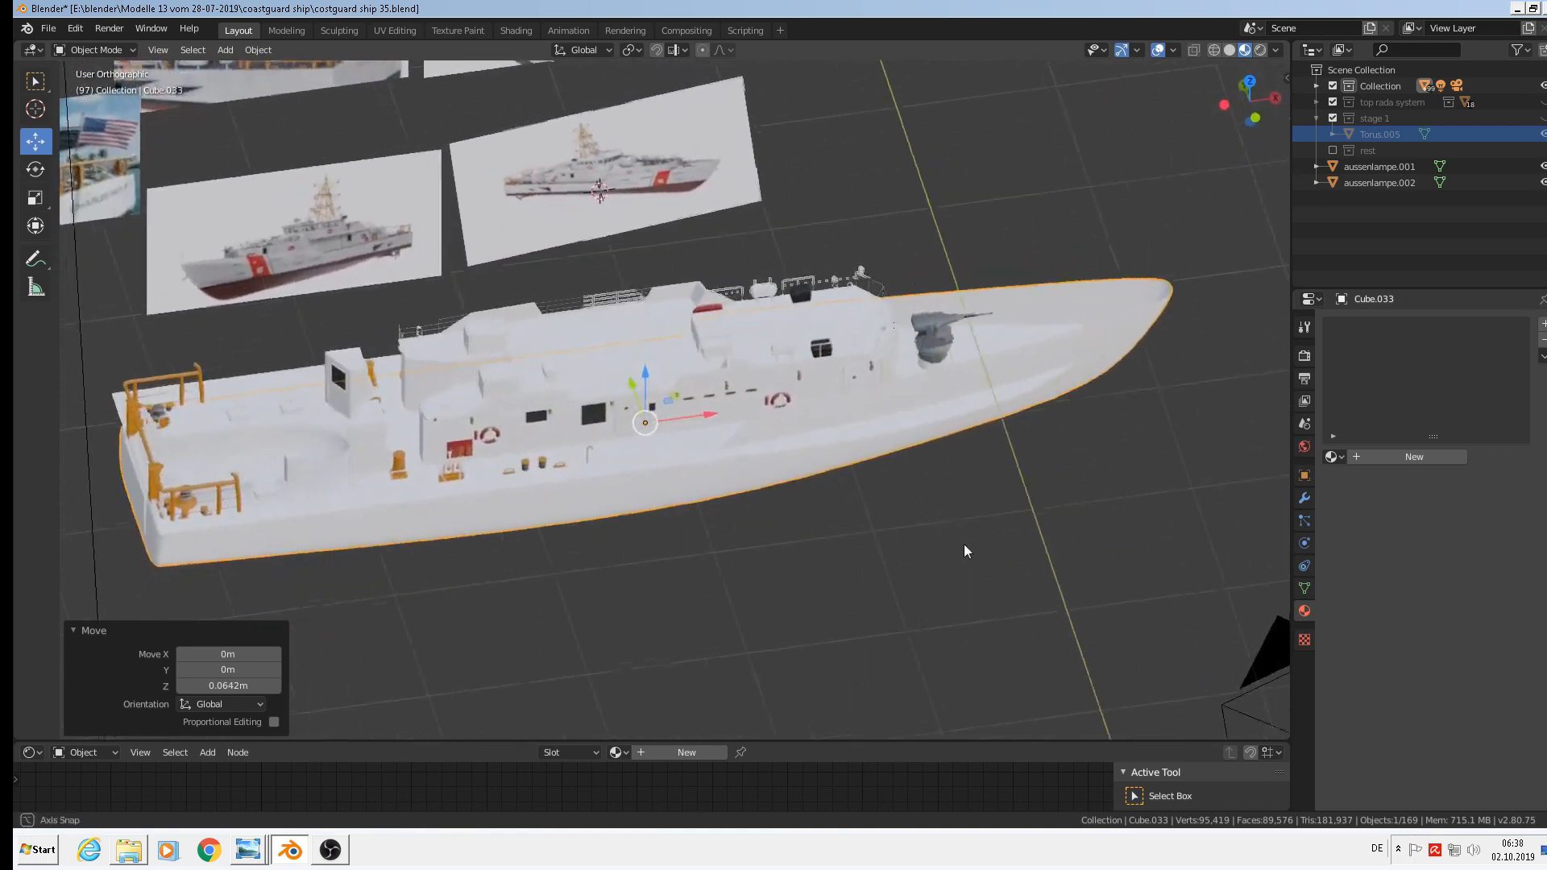
scroll(987, 449, "up", 3)
scroll(967, 442, "up", 4)
left_click(752, 410)
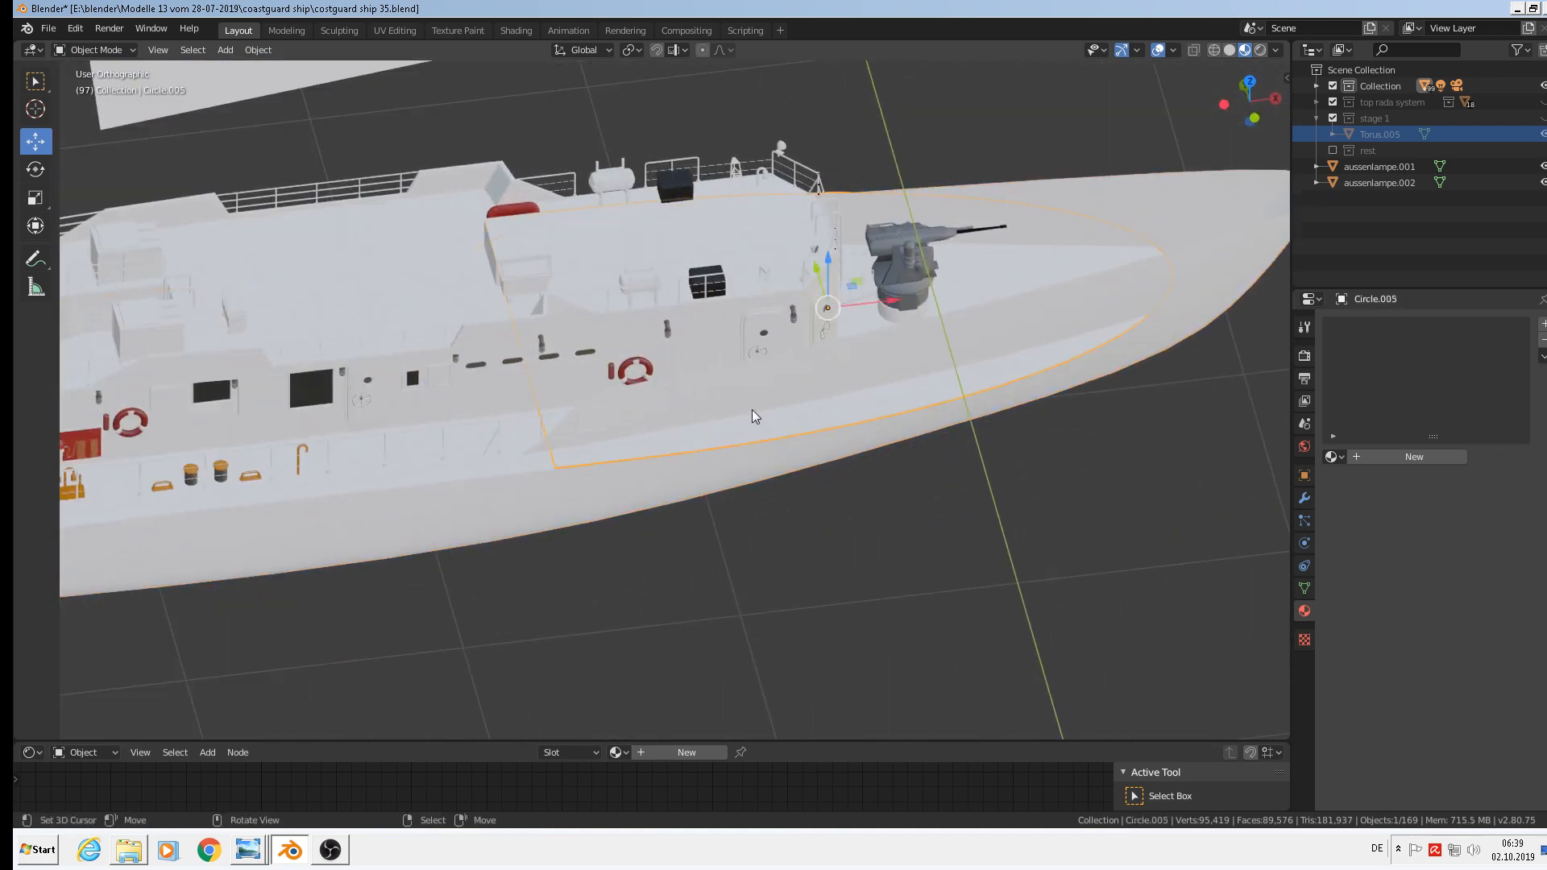
scroll(764, 428, "down", 5)
scroll(795, 385, "up", 4)
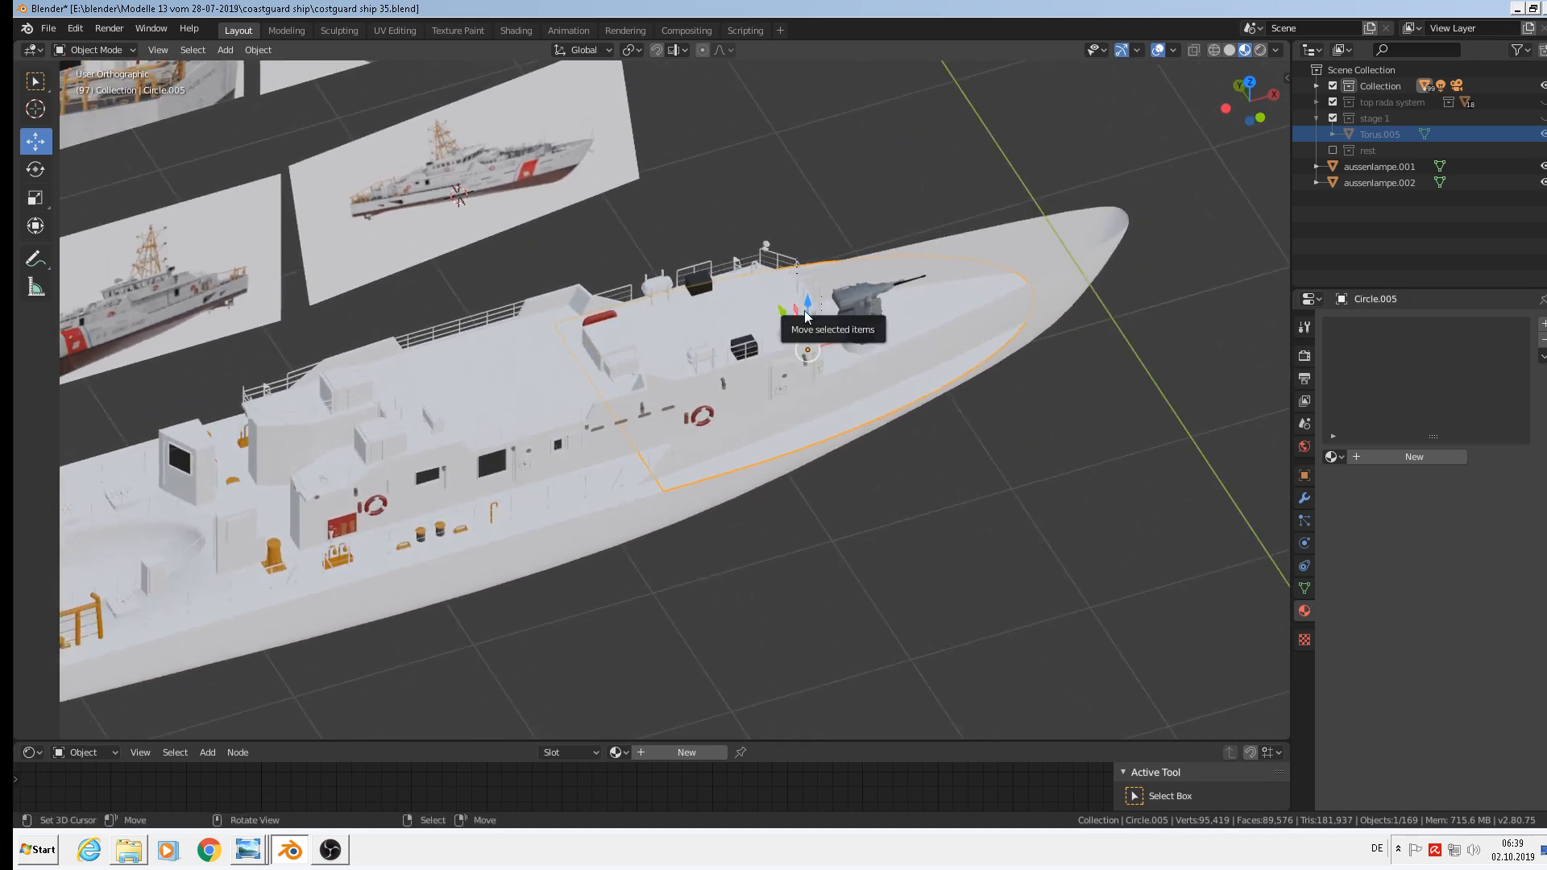
left_click_drag(808, 310, 808, 129)
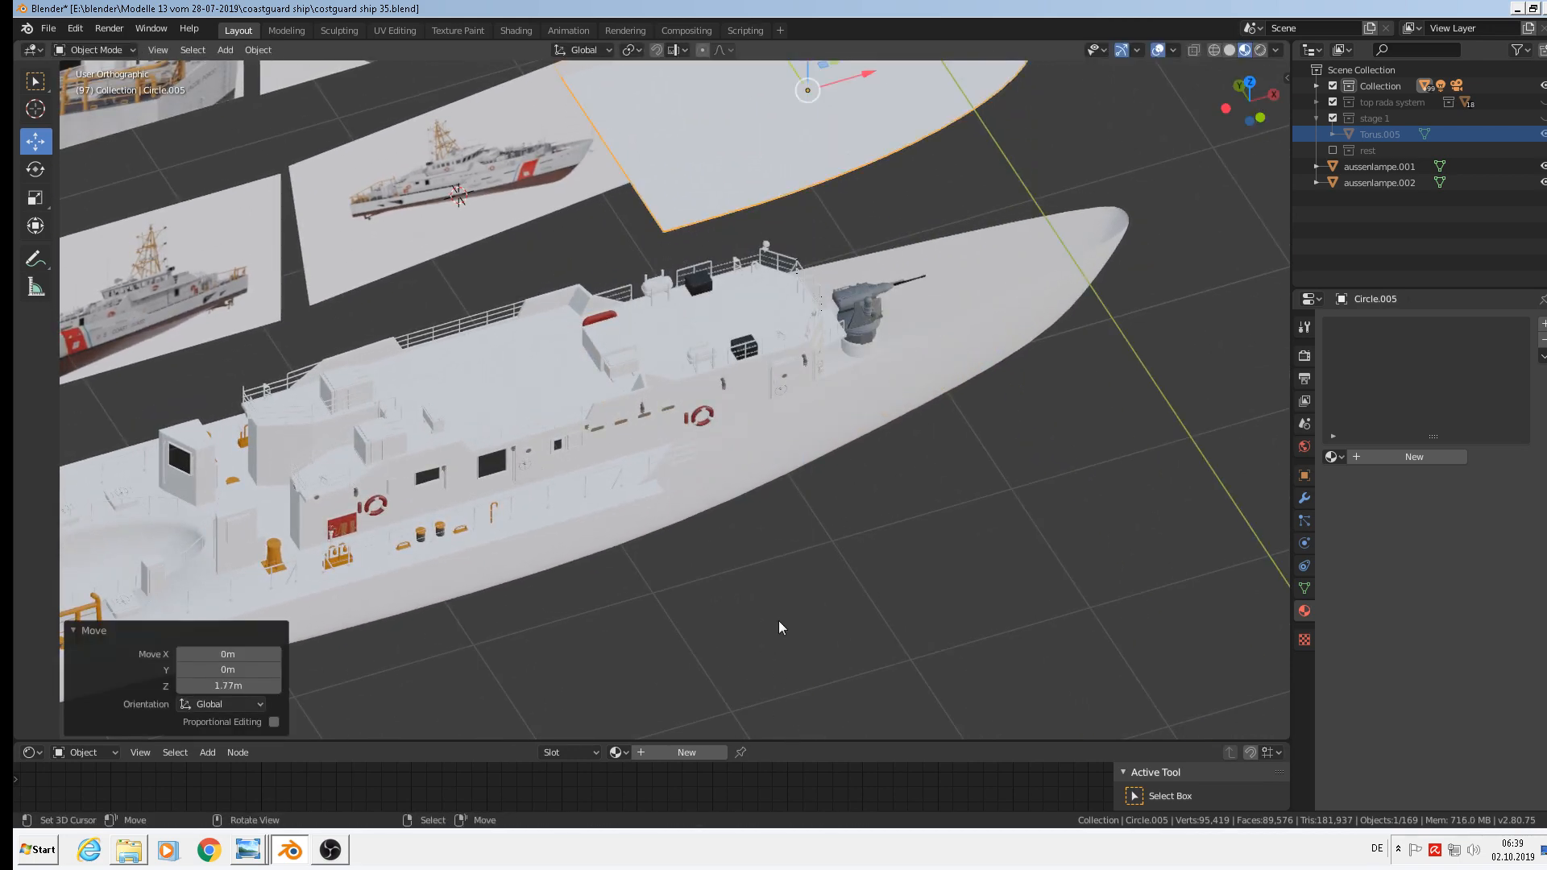
In Edit Mode on the aft deck, move its near side edge about 0.095 m inward along Y.
scroll(667, 612, "down", 3)
middle_click_drag(668, 612, 1120, 552, "shift")
scroll(861, 553, "up", 4)
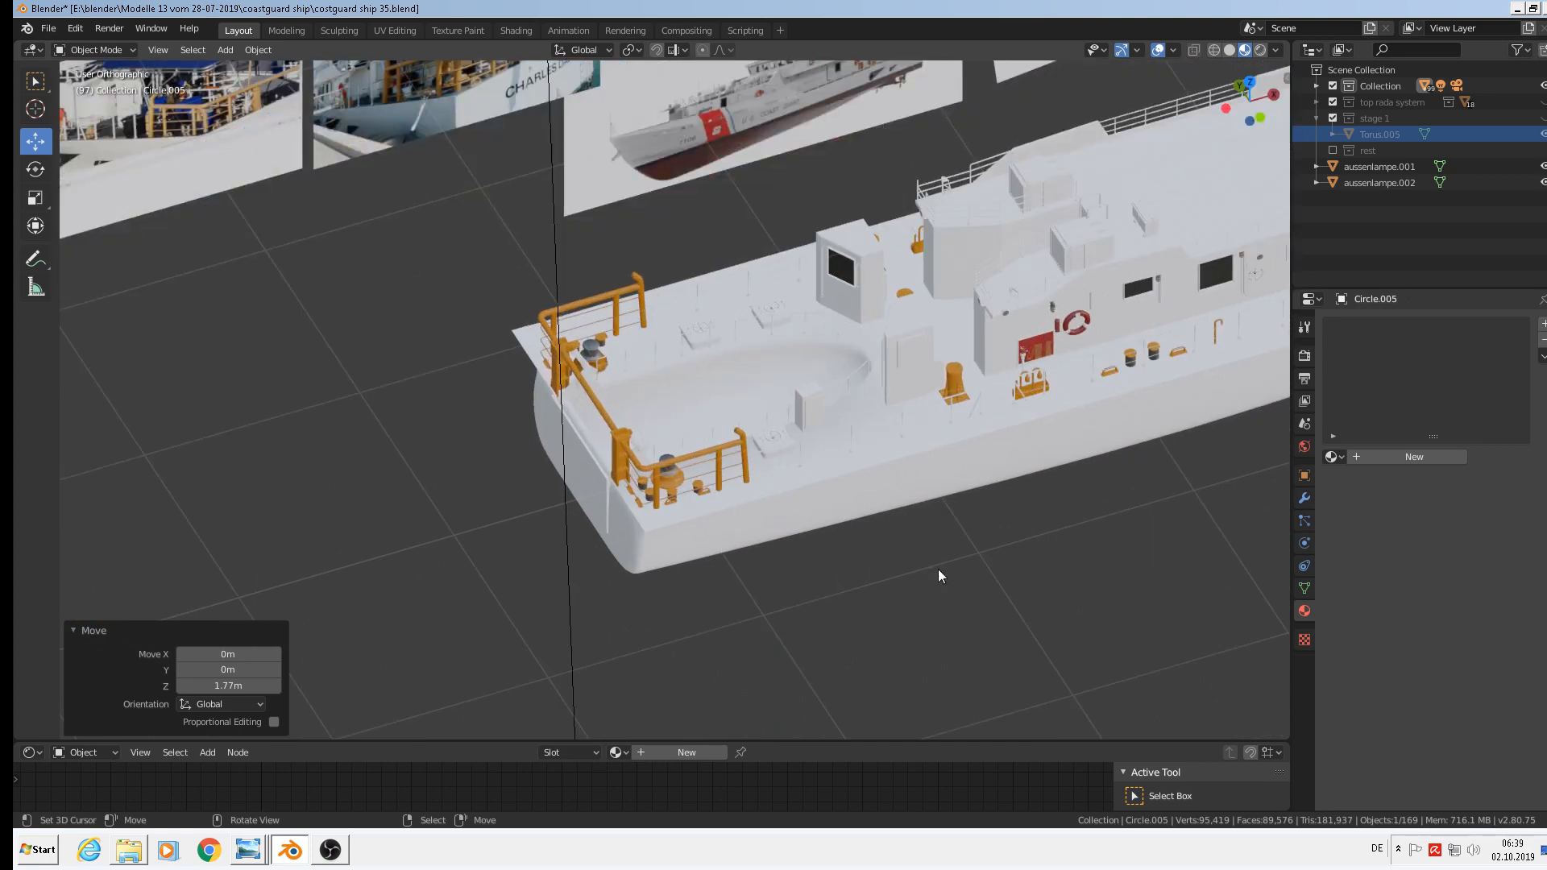
middle_click_drag(980, 582, 790, 573, "shift")
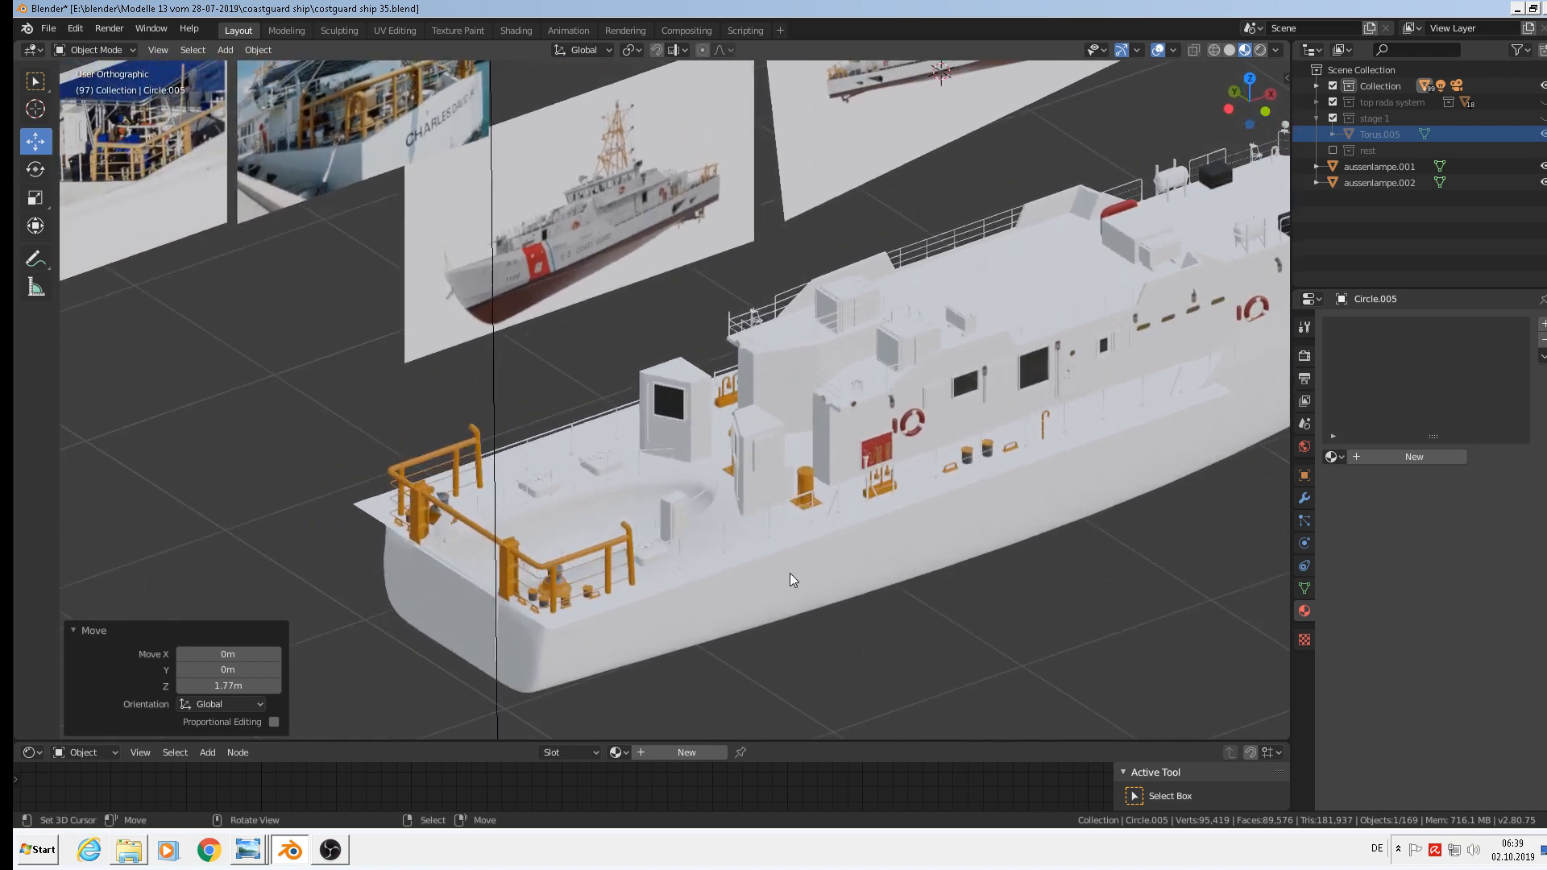
left_click(804, 535)
key("Tab")
middle_click_drag(922, 626, 766, 484, "shift")
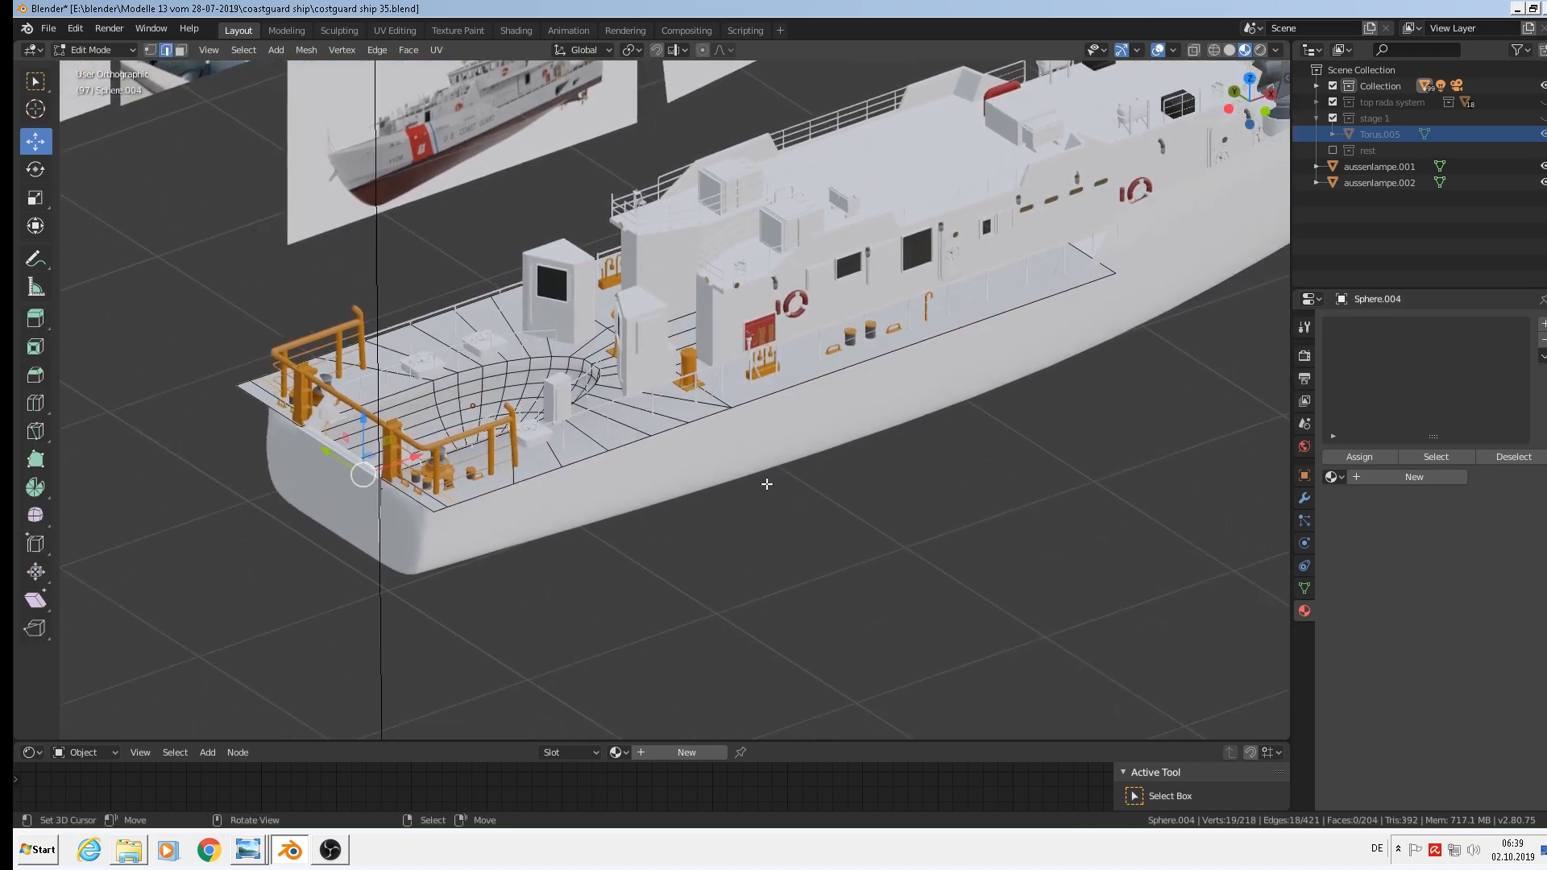
left_click(871, 353, "alt")
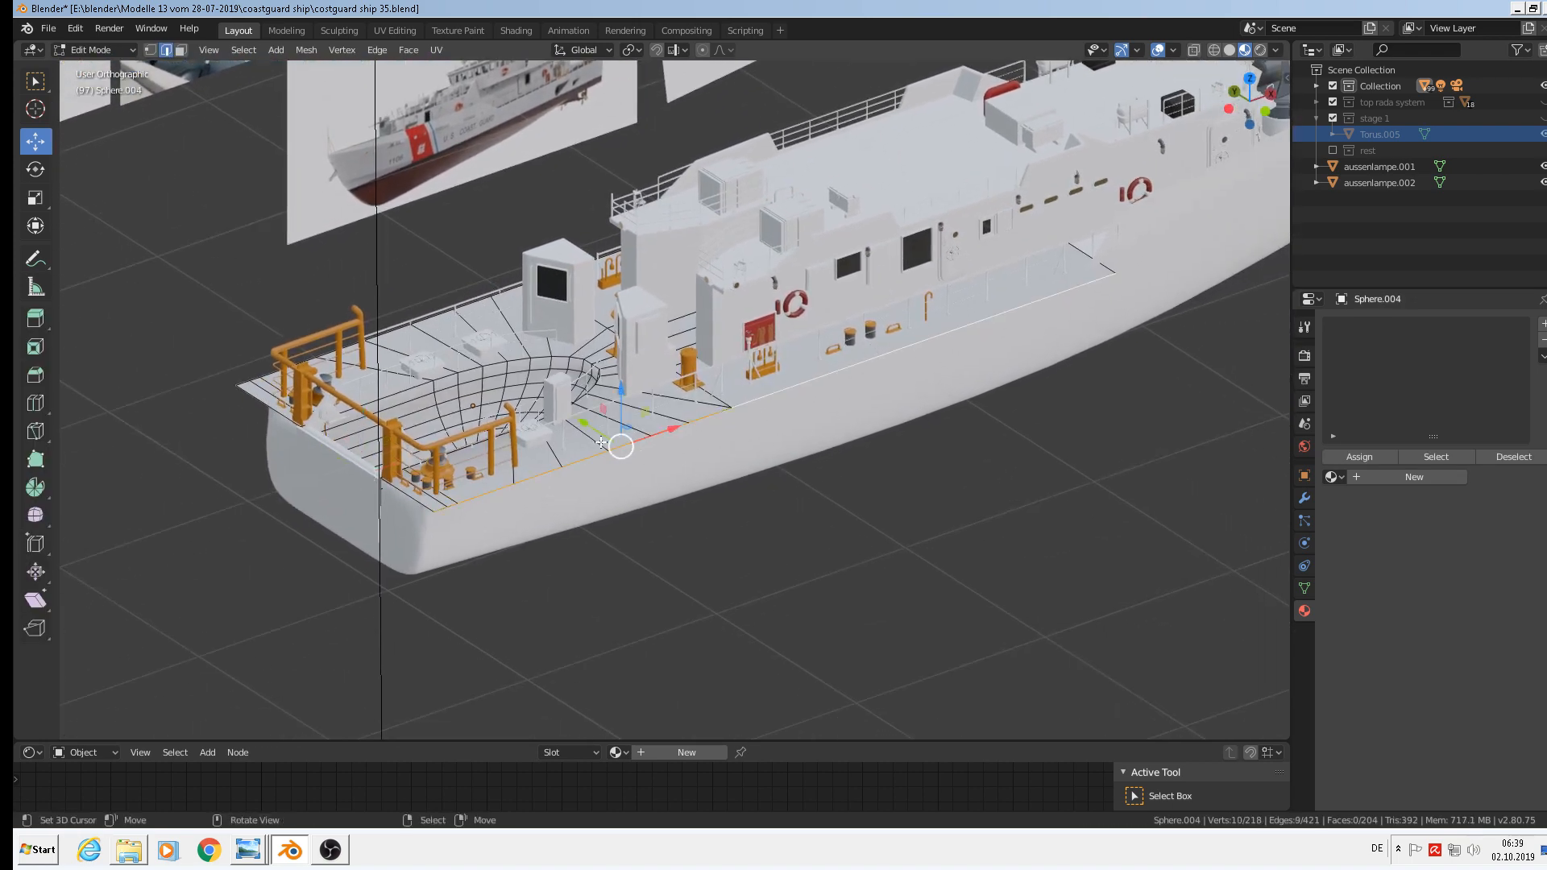
left_click_drag(583, 425, 570, 414)
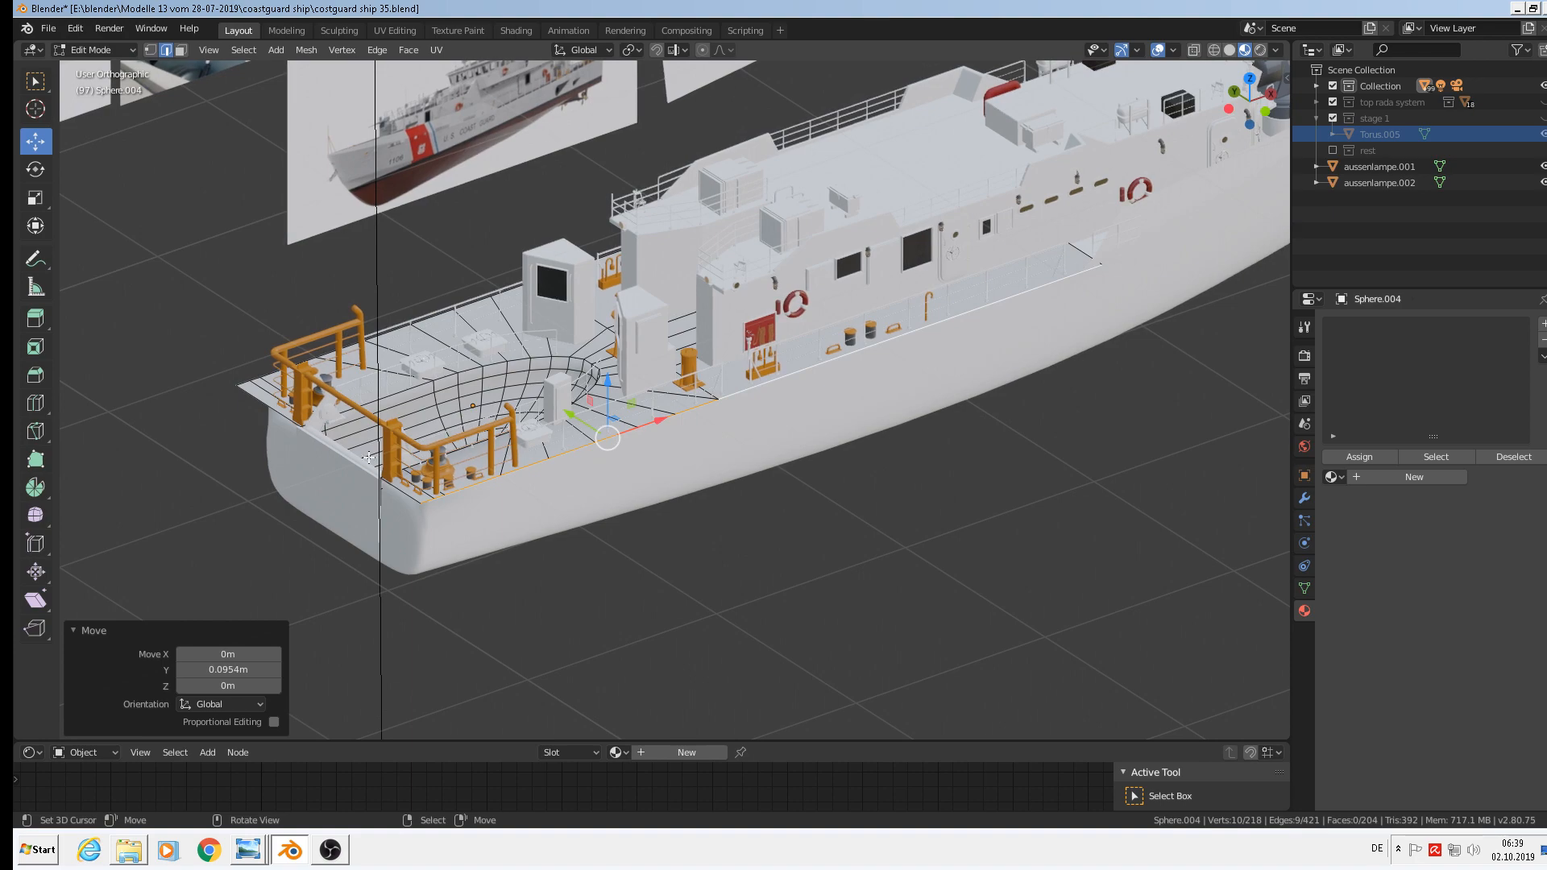
Move the aft deck's opposite side edge about -0.172 m along Y to fit inside the hull, and return to Object Mode.
middle_click_drag(385, 304, 443, 387)
left_click_drag(382, 322, 403, 322)
key("ctrl+z")
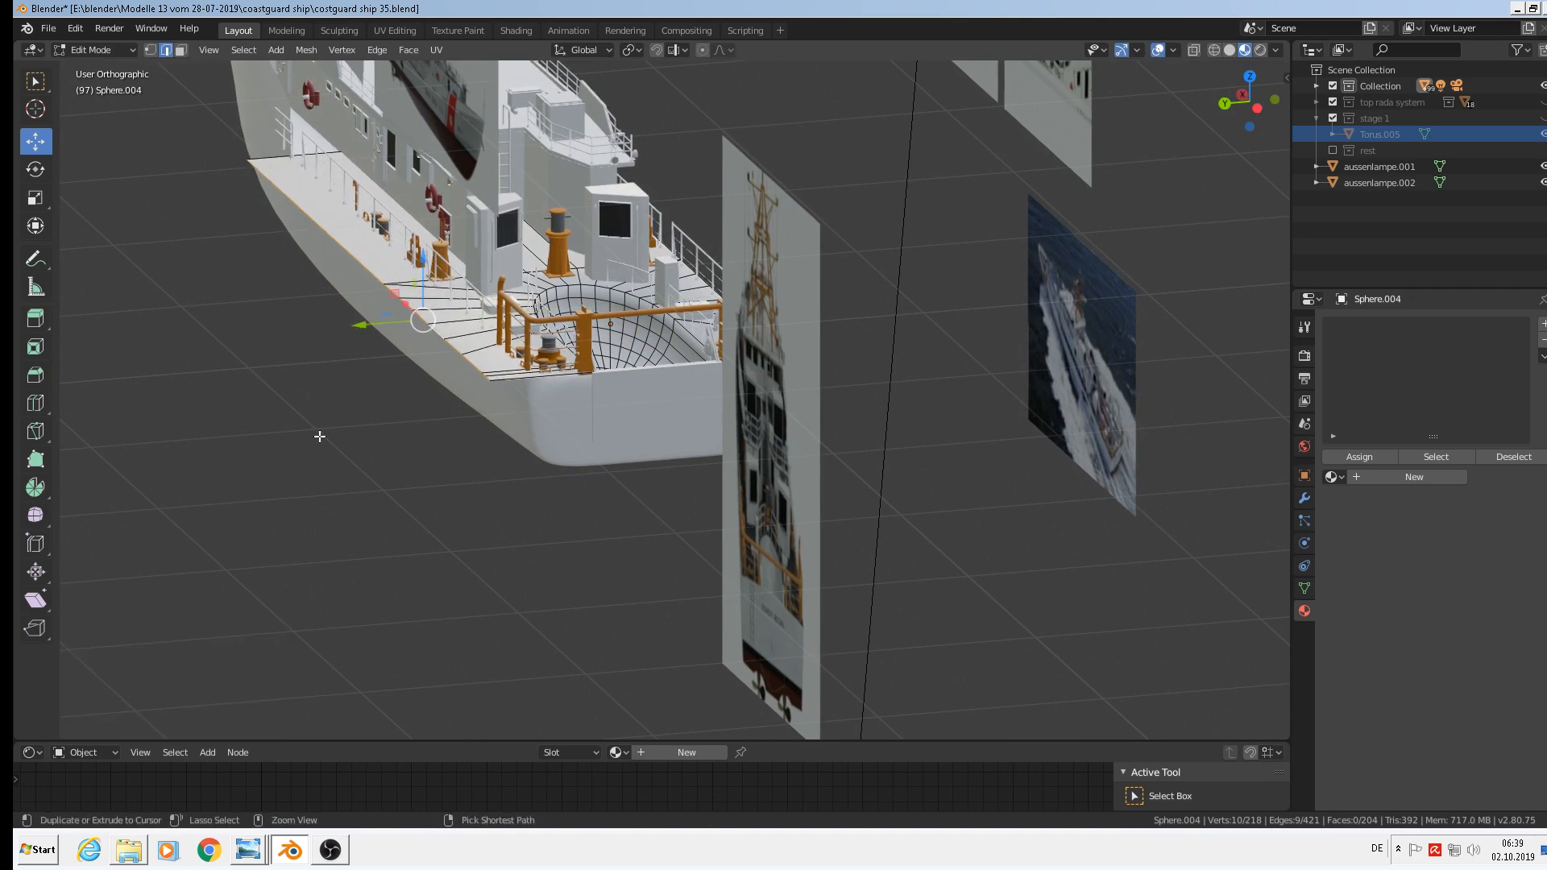
key("g")
key("y")
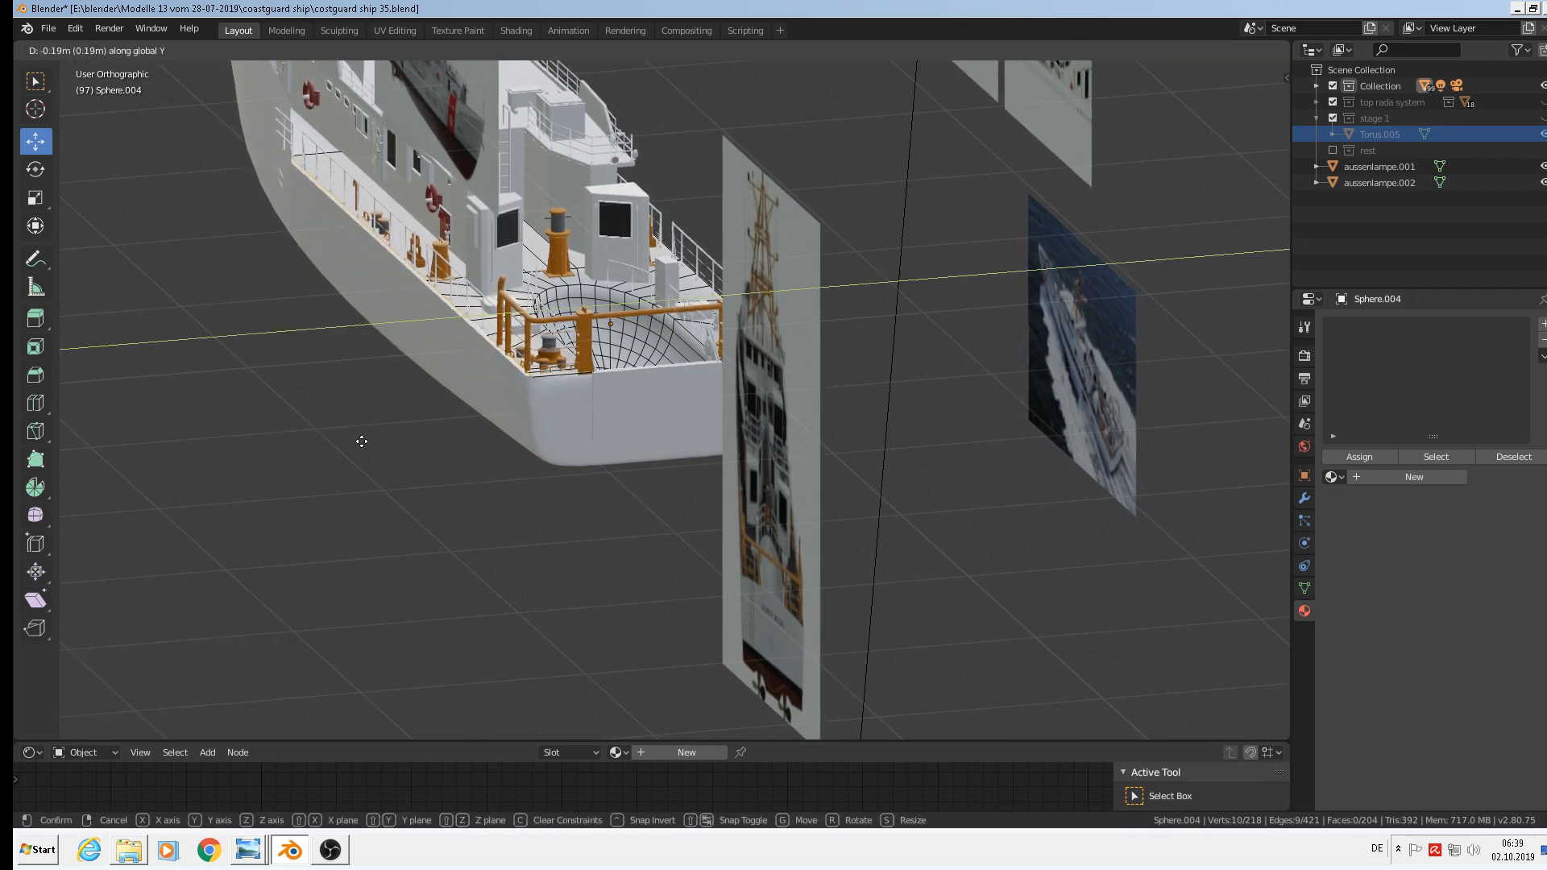
left_click(358, 442)
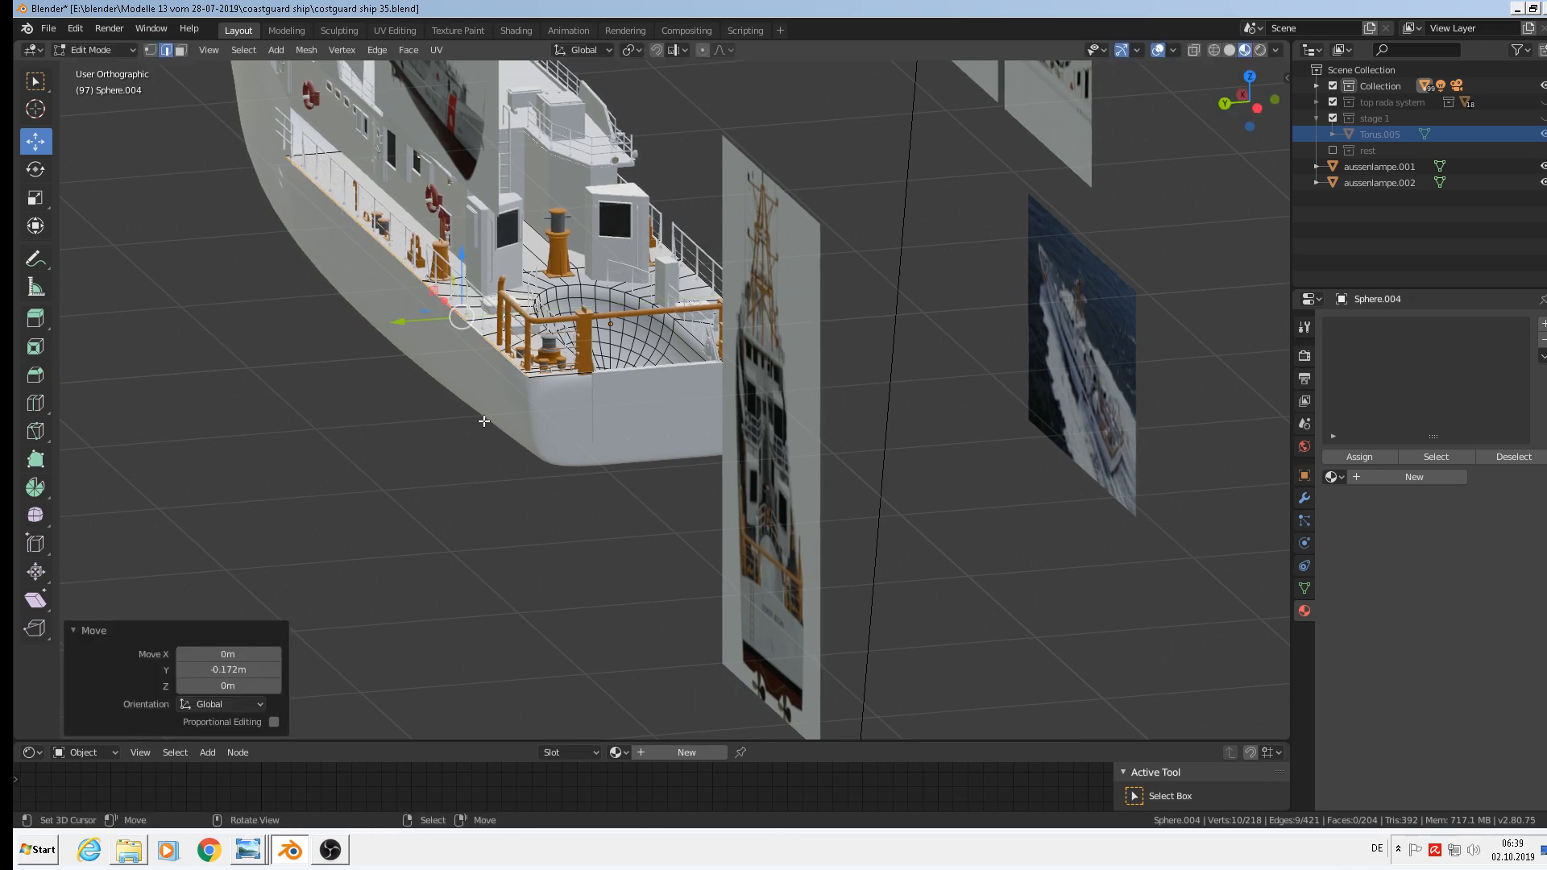
middle_click_drag(483, 419, 656, 471)
key("Tab")
Open the hull mesh in Edit Mode and select the lower creased edges along both sides of the bow.
middle_click_drag(810, 515, 651, 459)
left_click(746, 532)
left_click(651, 456)
key("Tab")
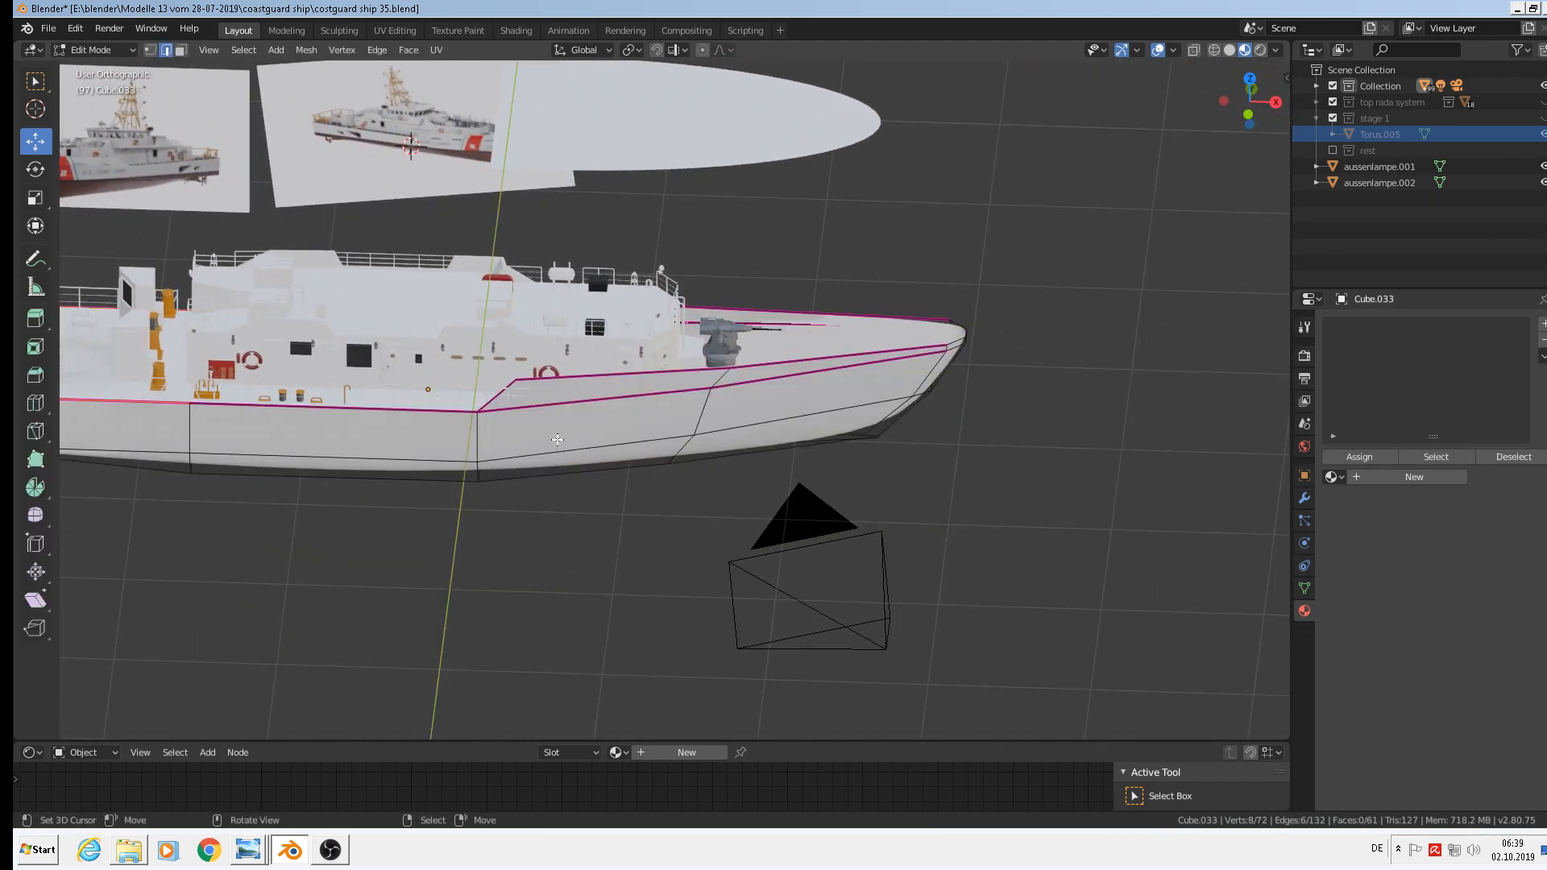
middle_click_drag(557, 439, 806, 481)
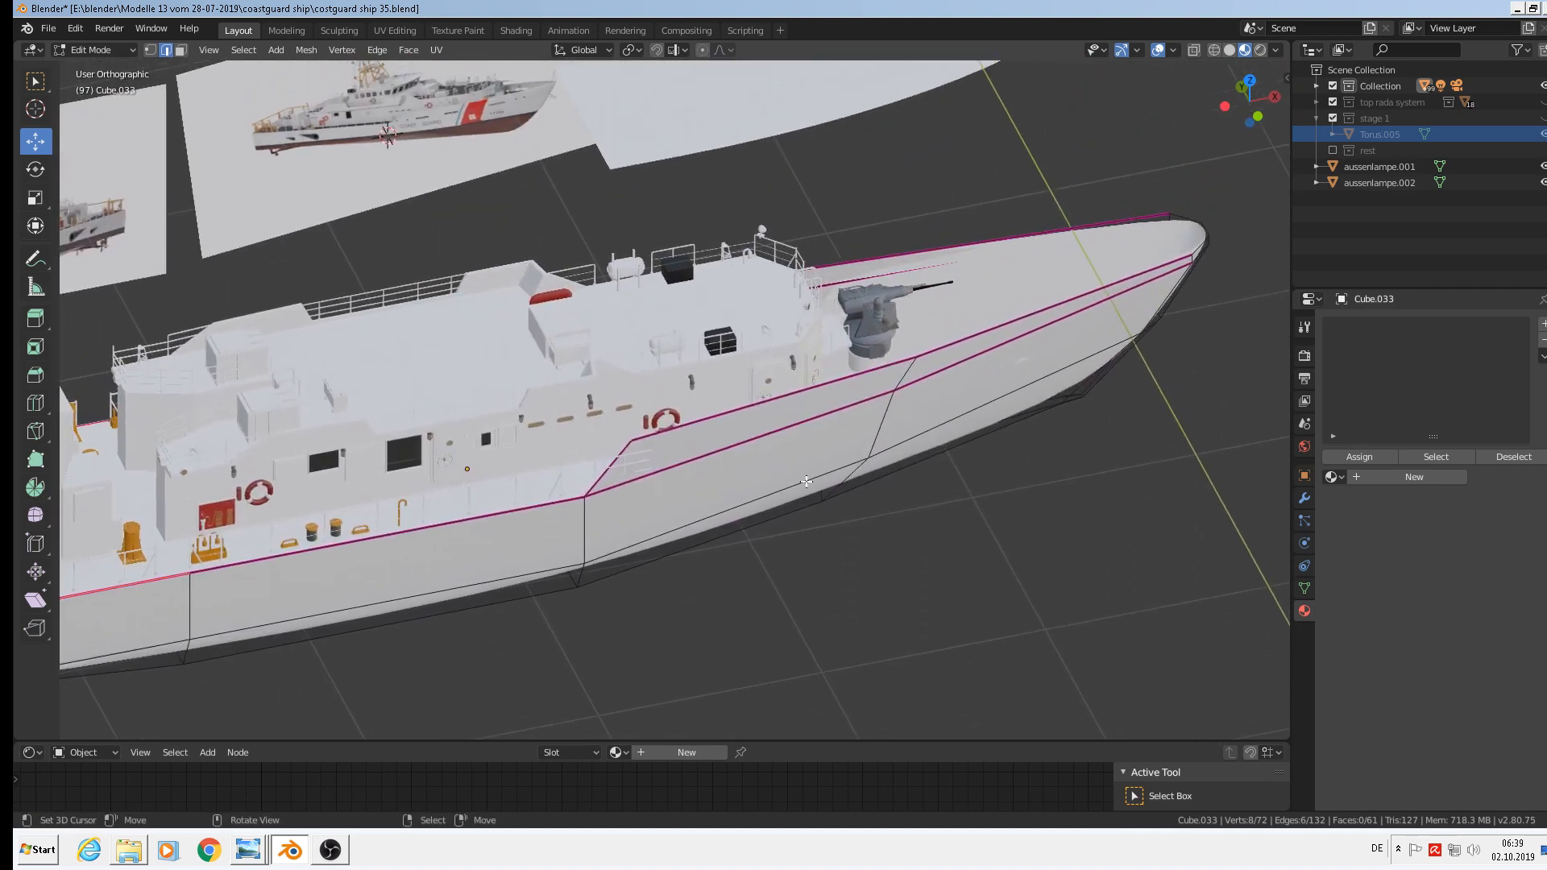
right_click(848, 403)
right_click(945, 373, "shift")
right_click(897, 279, "shift")
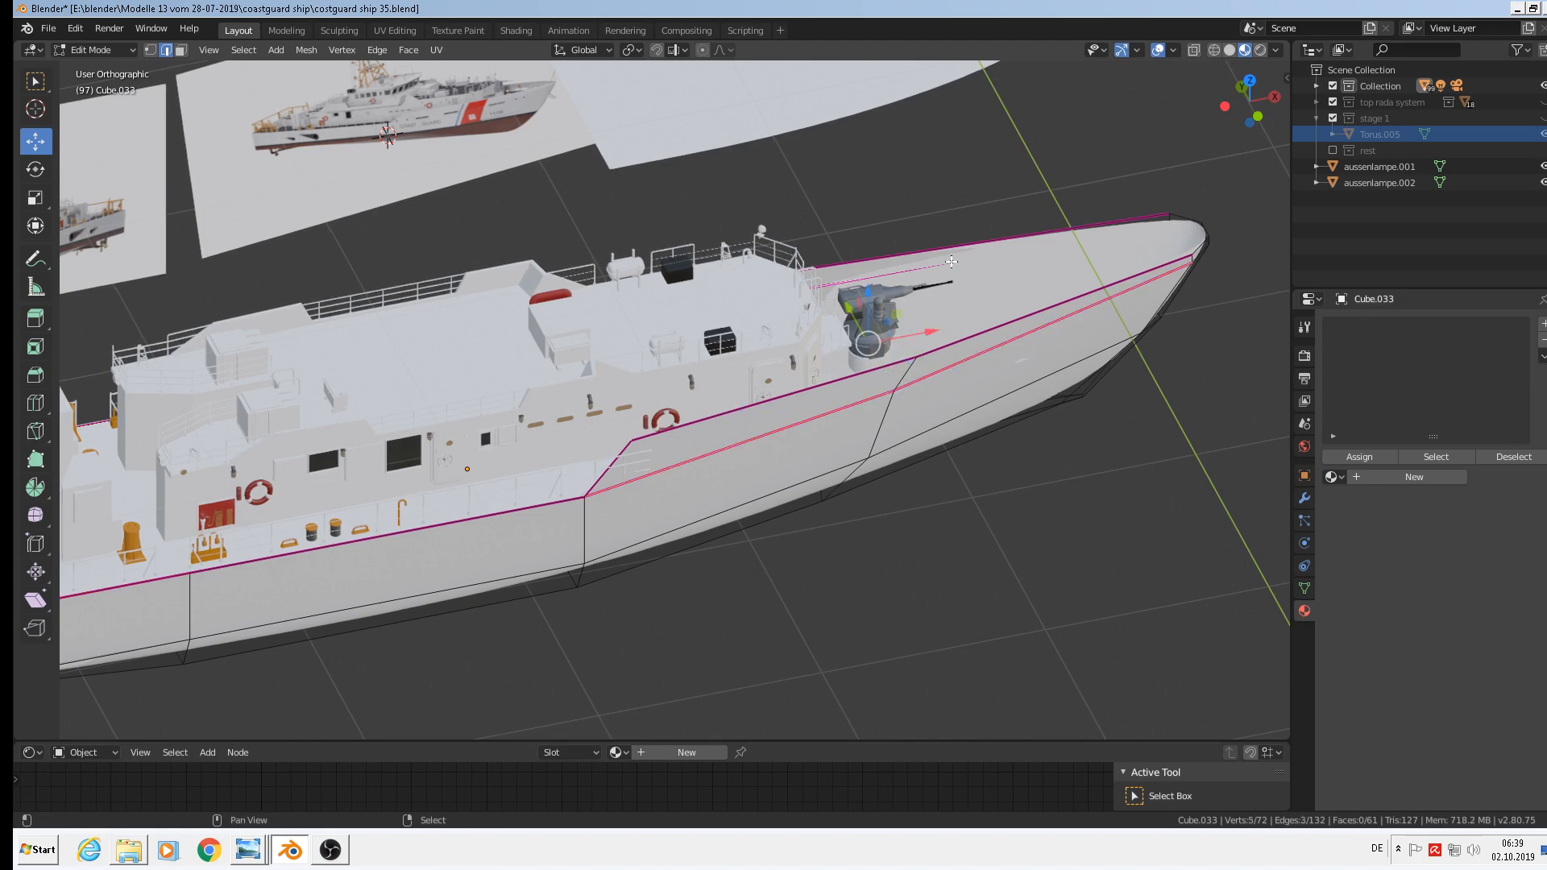
Knife a cut up the bow's side from the mid-height vertex through the lower creased edge to the top rail.
middle_click_drag(897, 279, 589, 403)
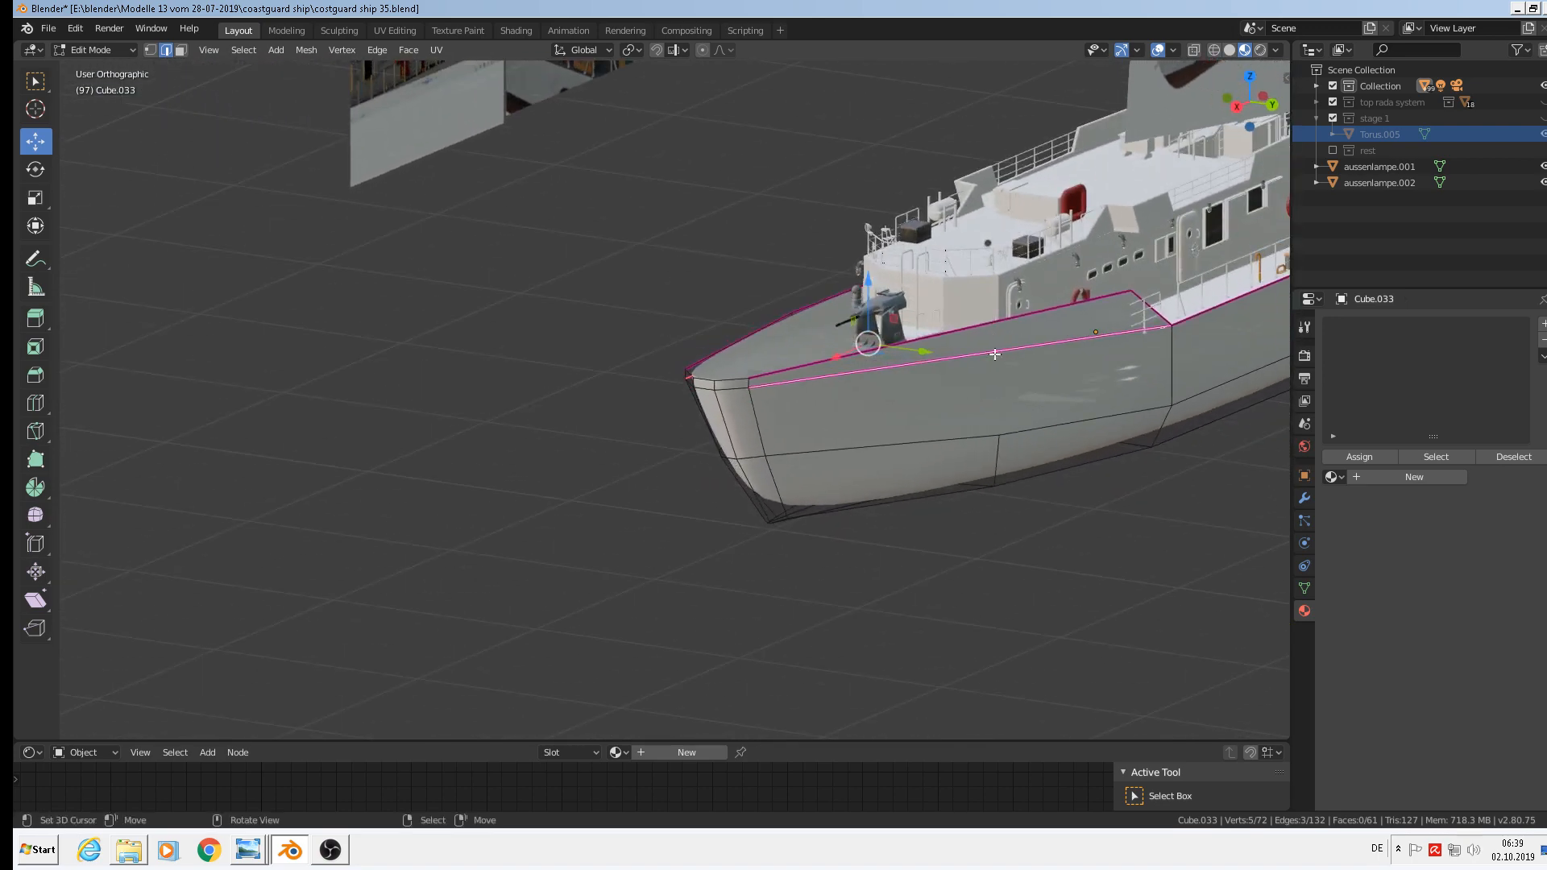
middle_click_drag(1027, 469, 853, 468)
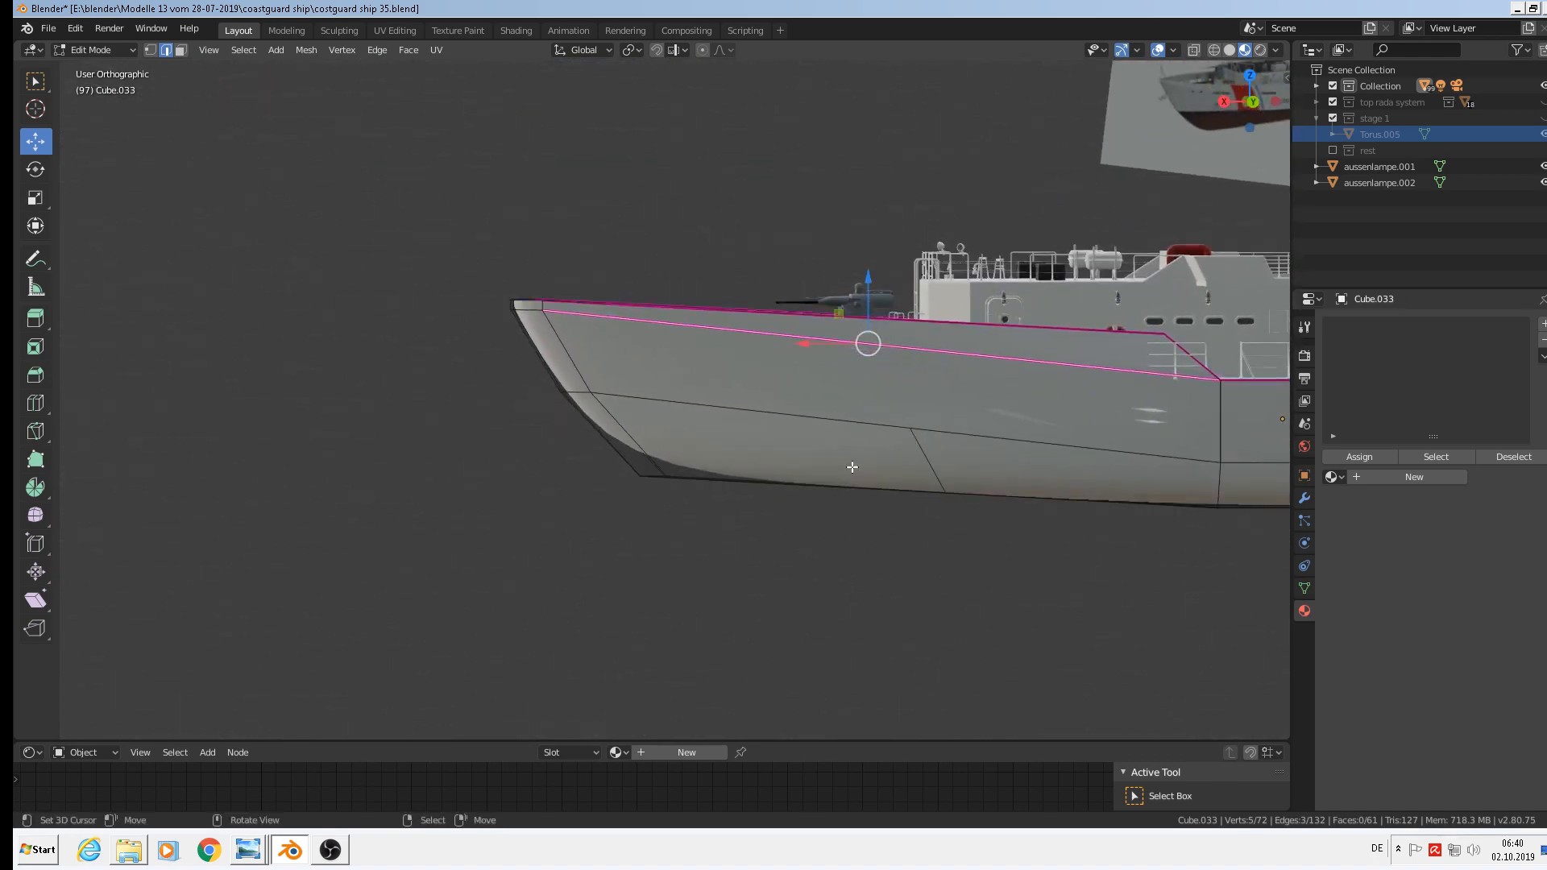
left_click(35, 431)
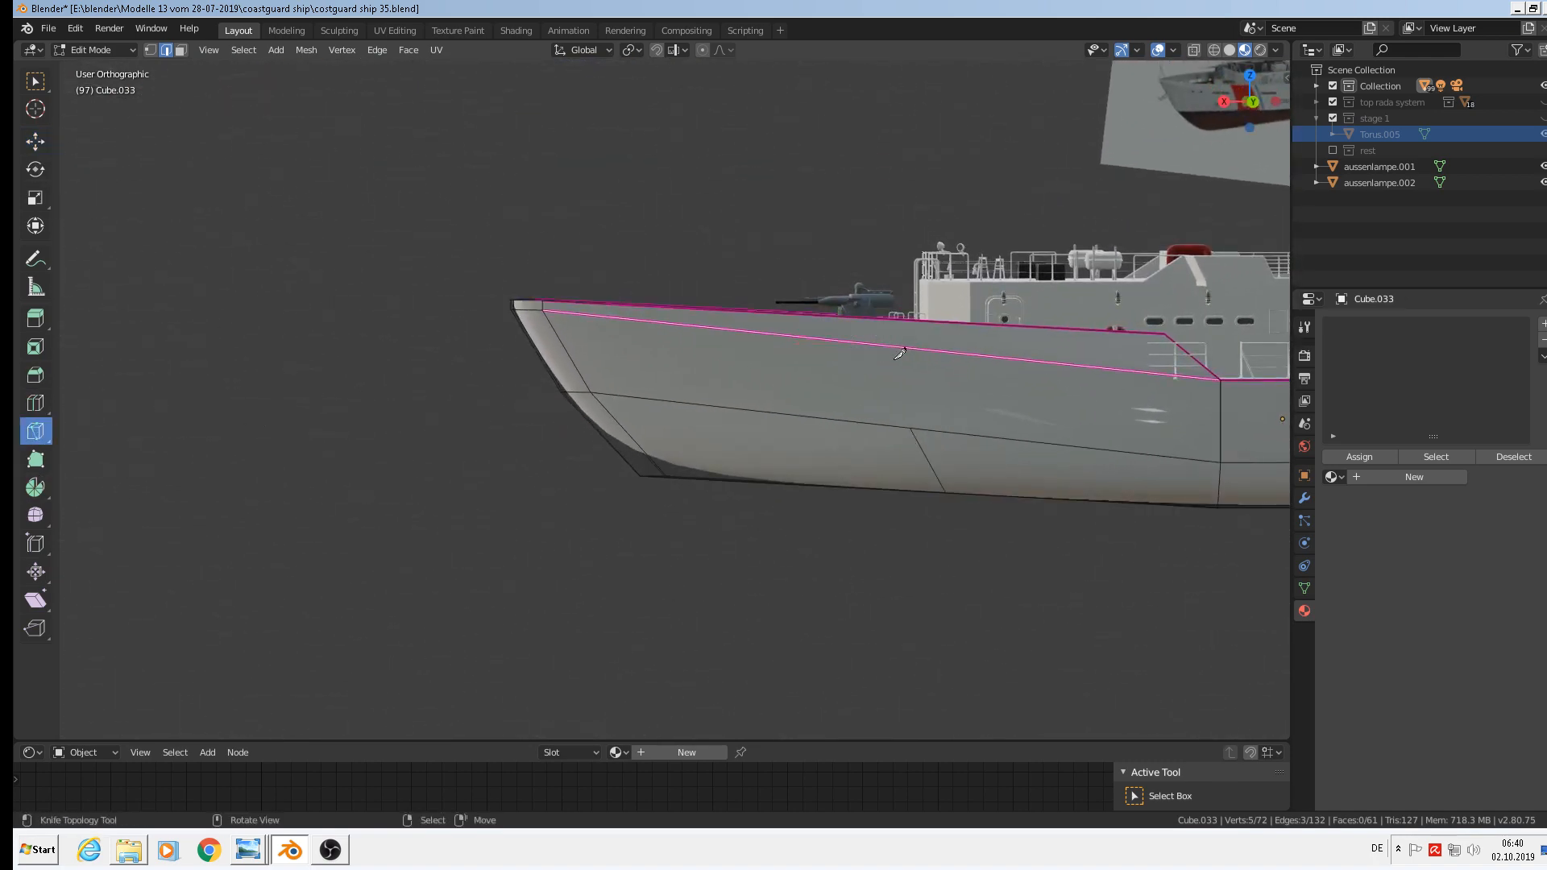
left_click(911, 428)
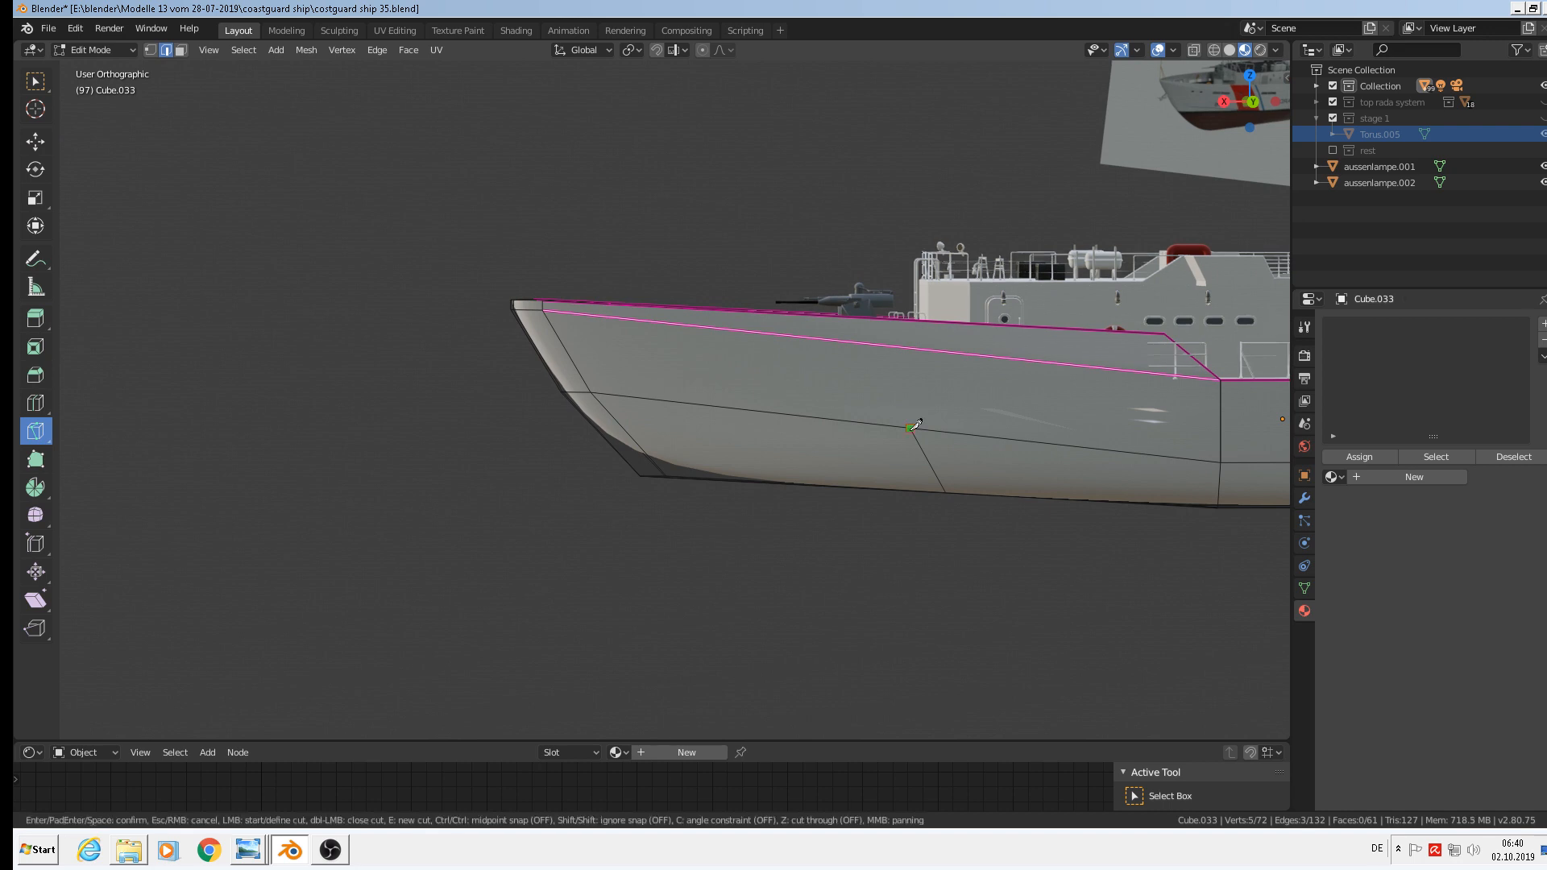
left_click(896, 346)
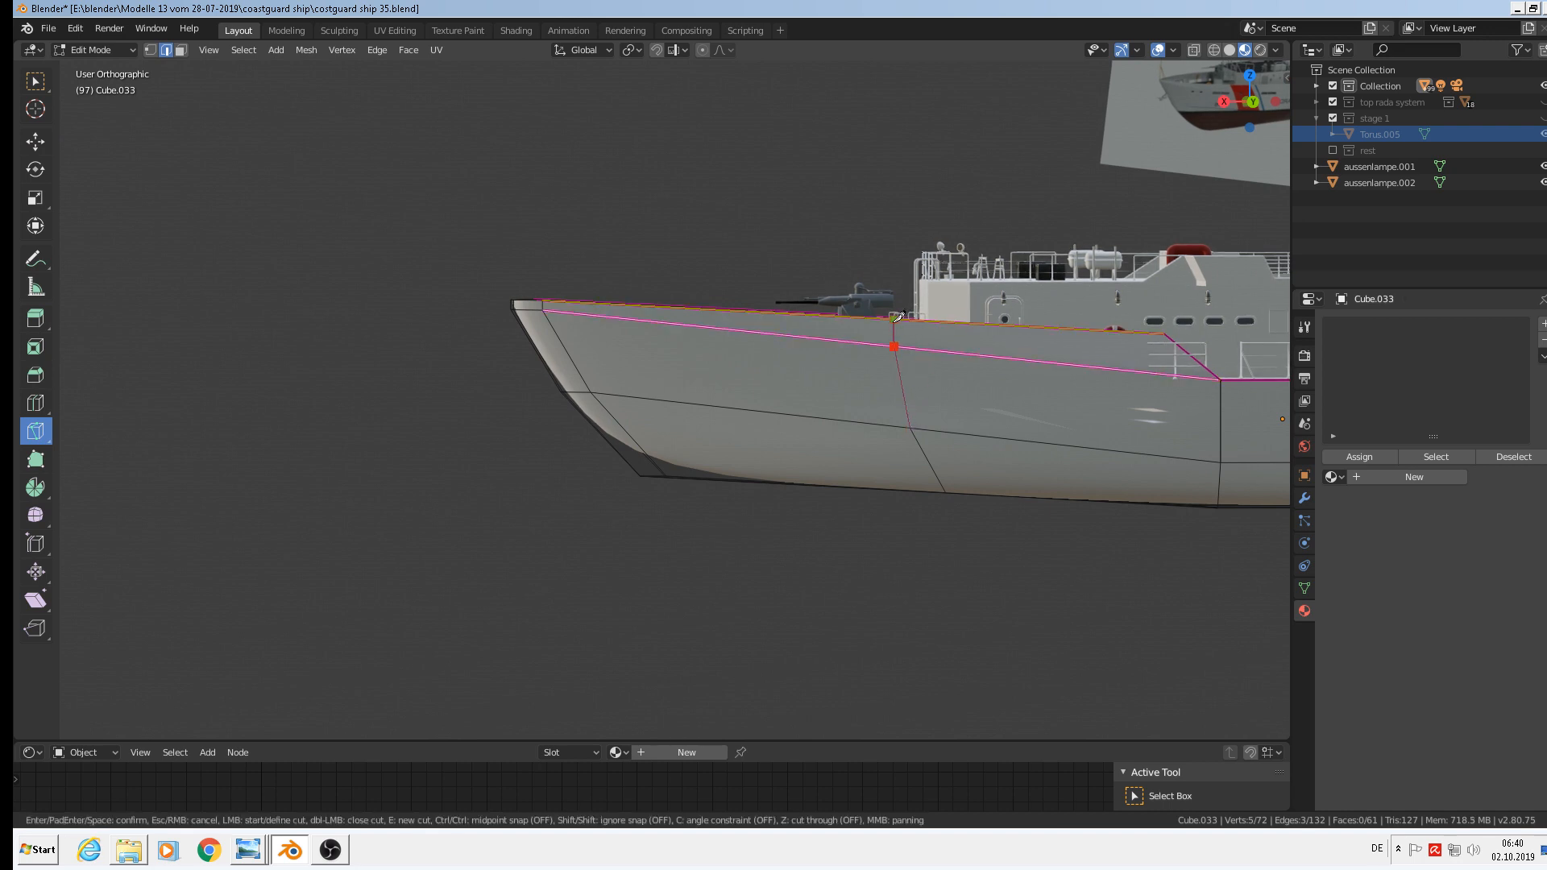
left_click(897, 318)
key("Return")
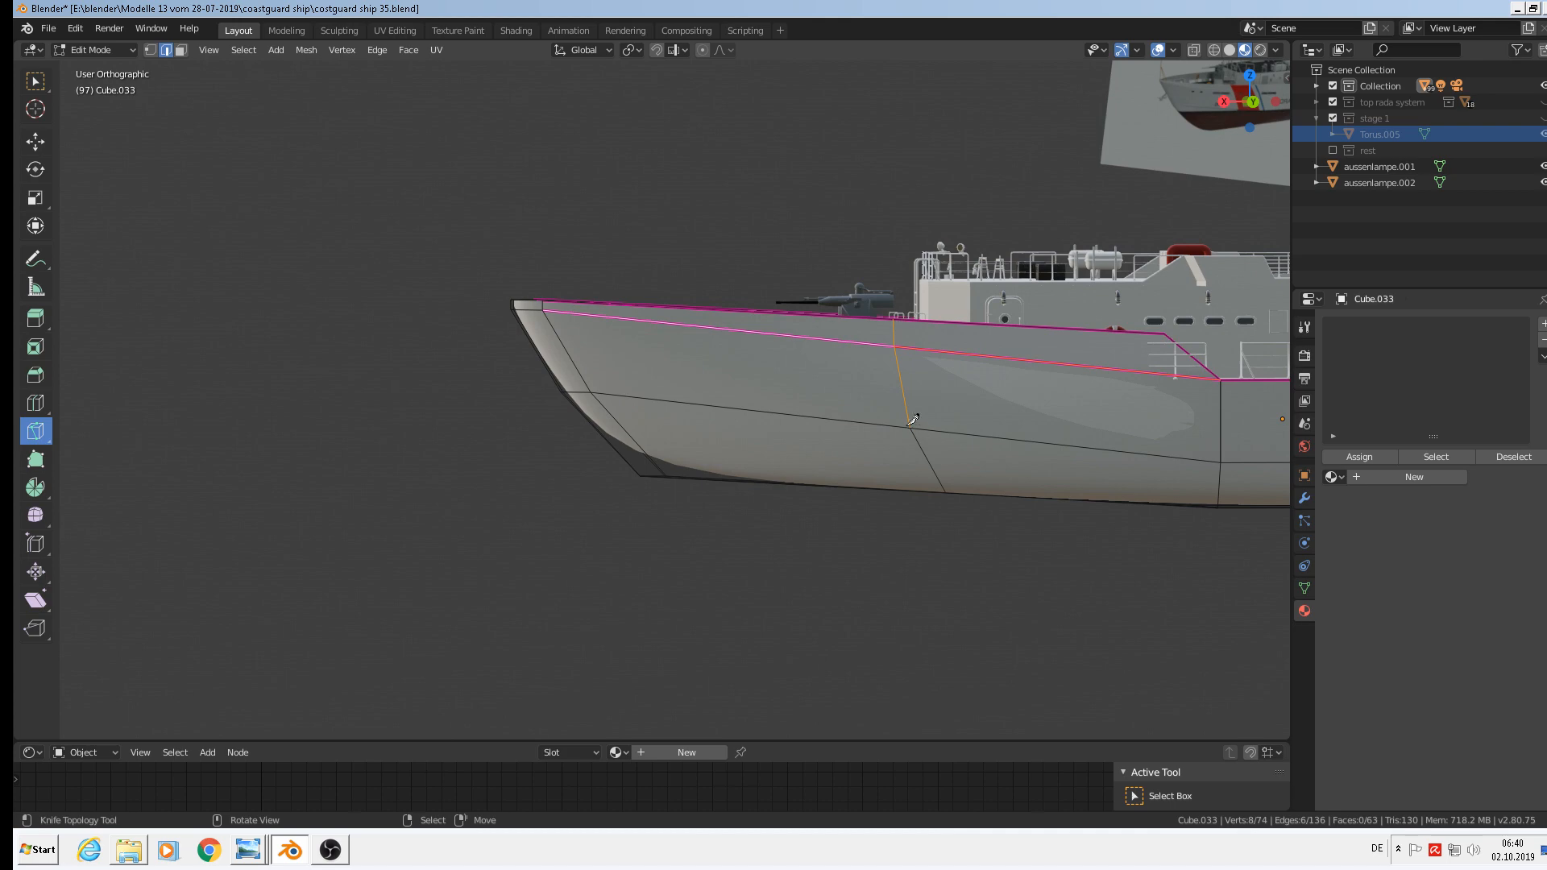
Move the new bow vertex on the lower crease about 0.034 m outward along Y, and shift the vertex below it along Y.
left_click(36, 141)
middle_click_drag(974, 414, 1139, 424)
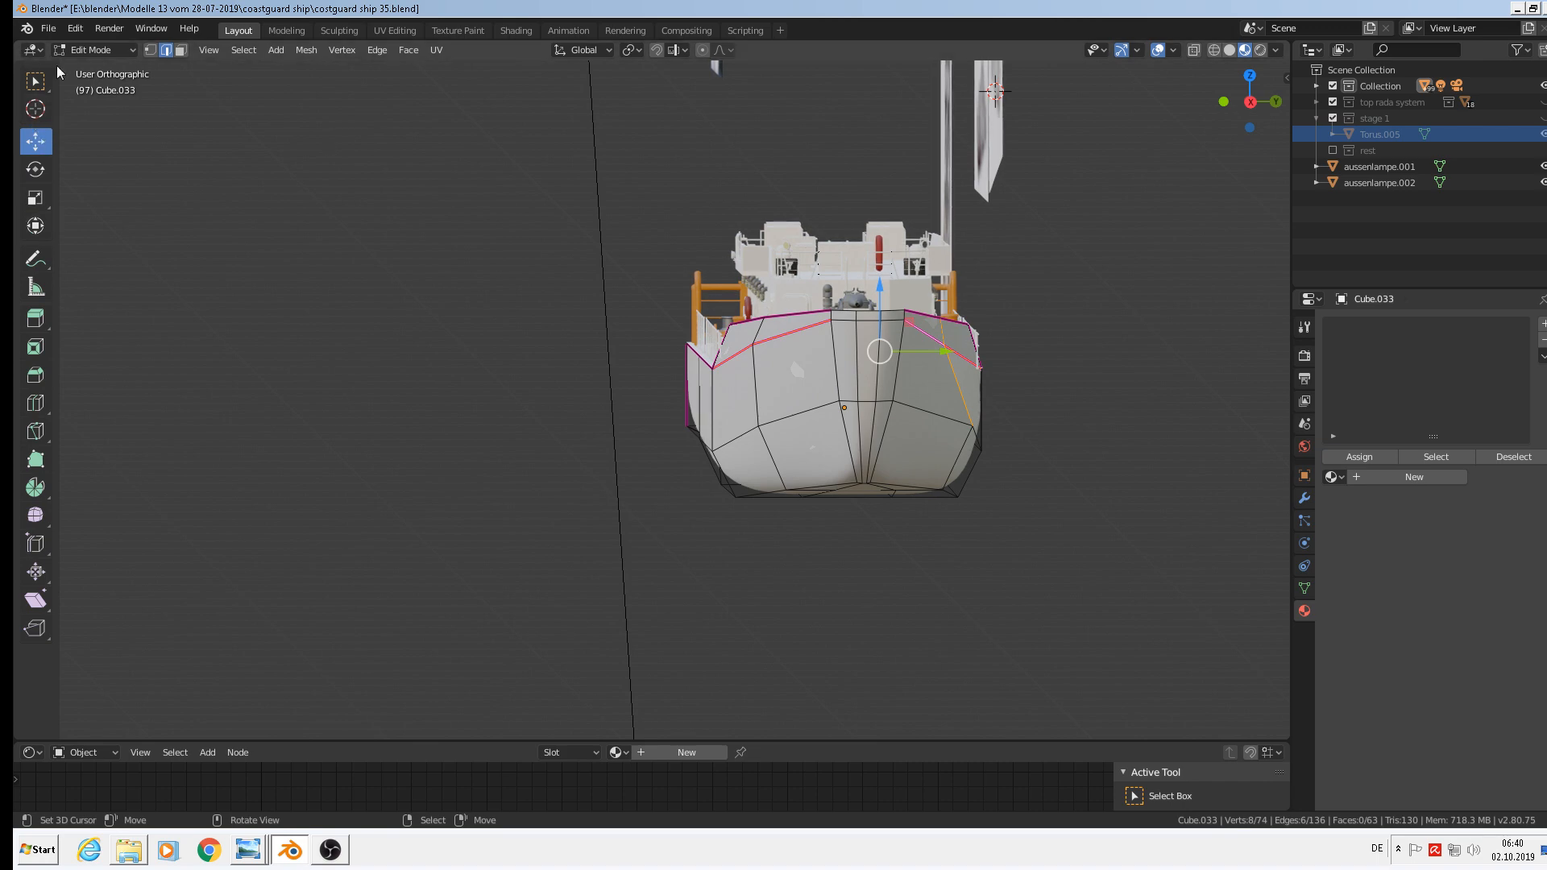
left_click(150, 50)
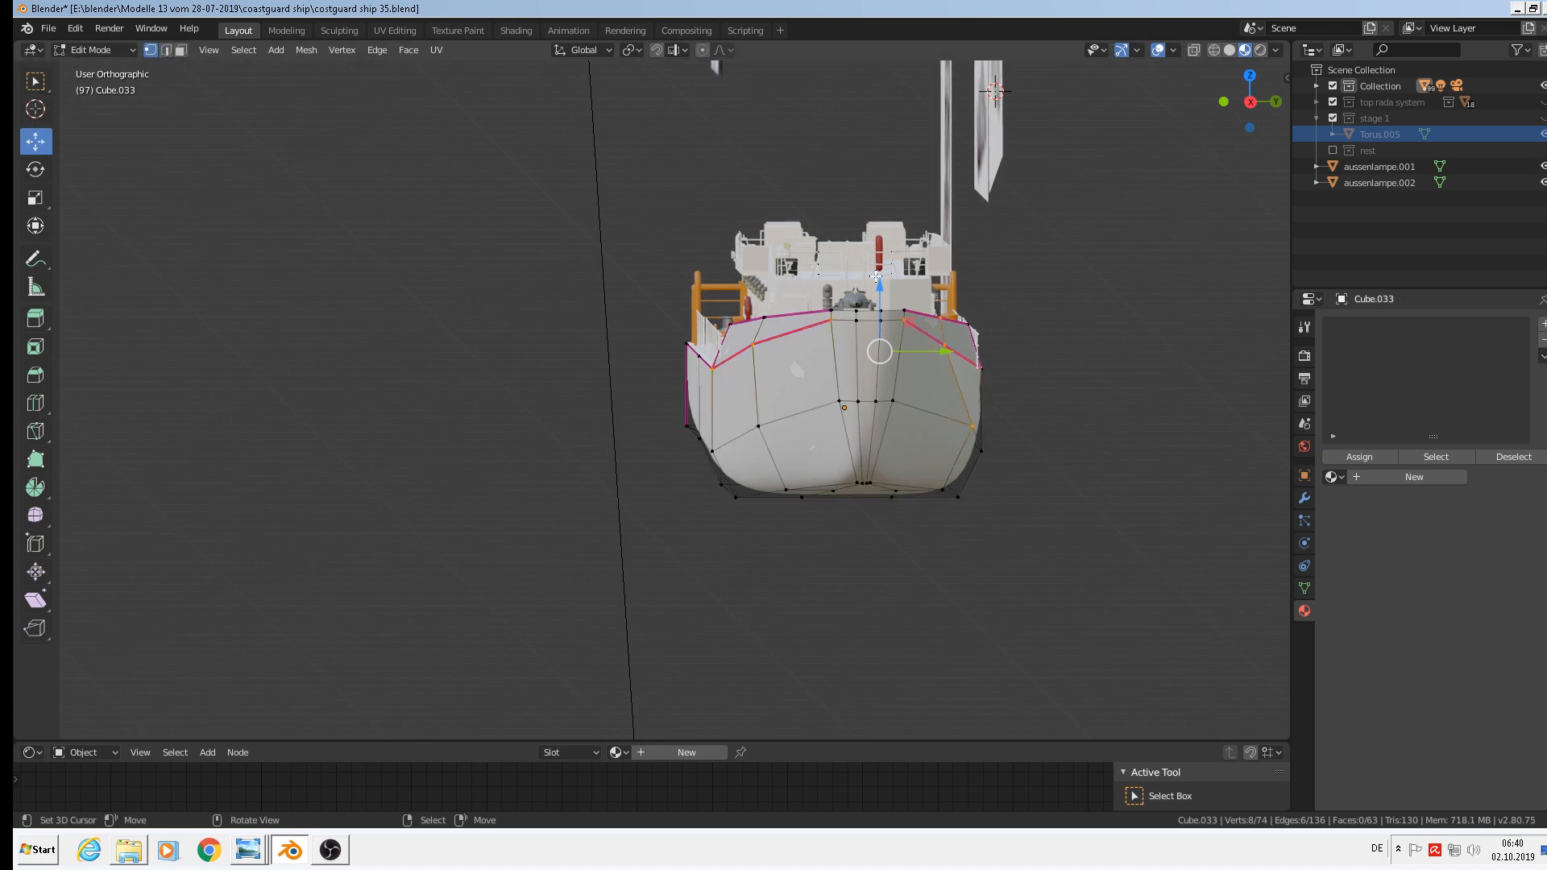
left_click(945, 345)
left_click_drag(987, 345, 997, 352)
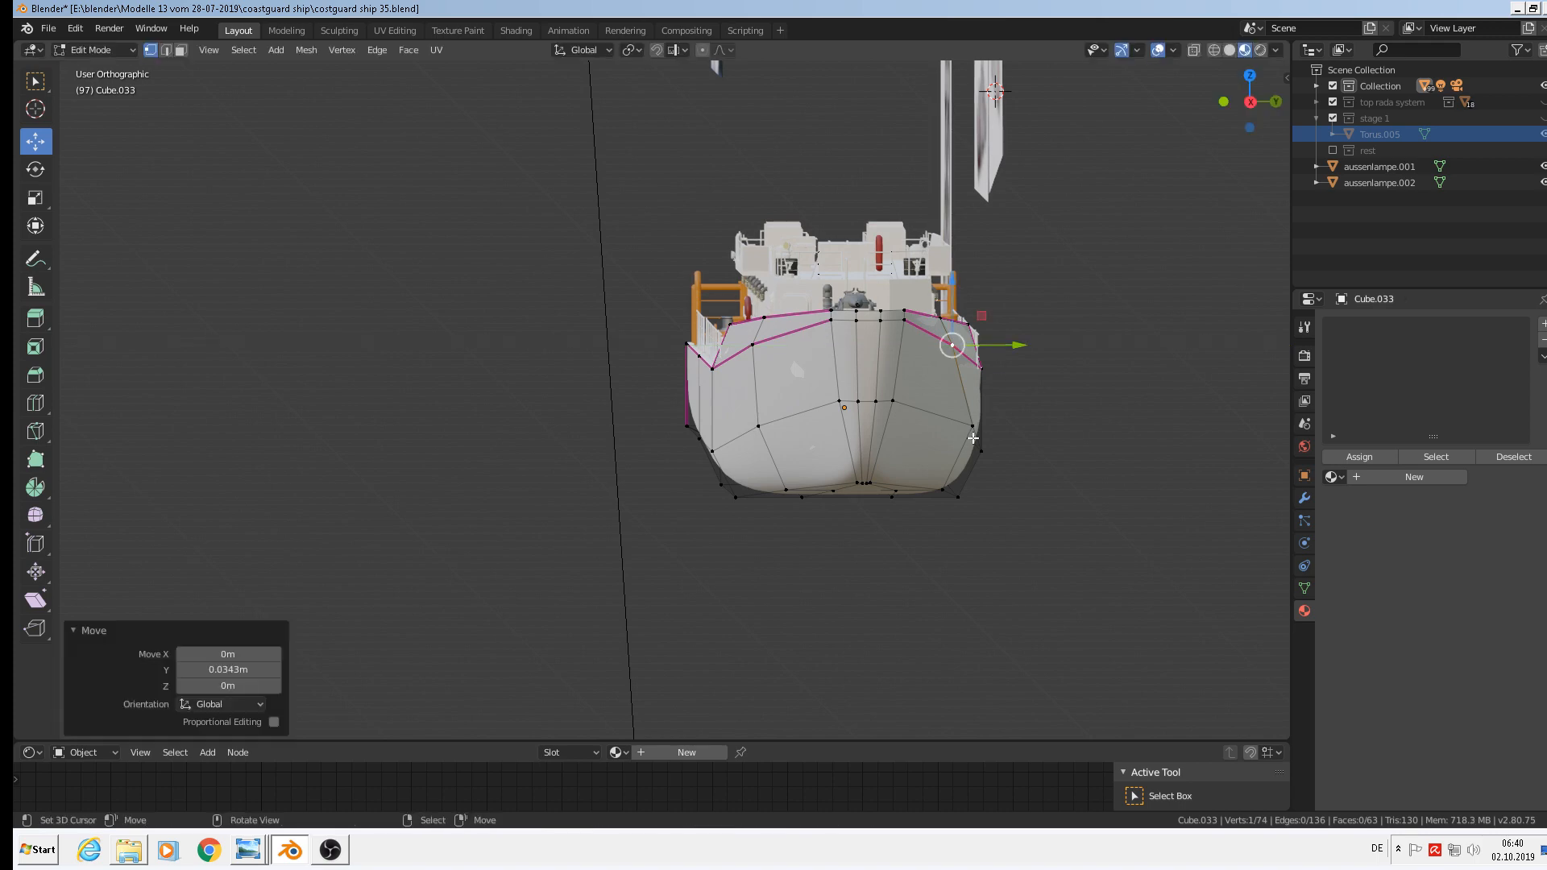
left_click(964, 426)
left_click_drag(1014, 426, 1002, 422)
Return to Object Mode and save the ship file.
middle_click_drag(1002, 423, 912, 569)
key("Tab")
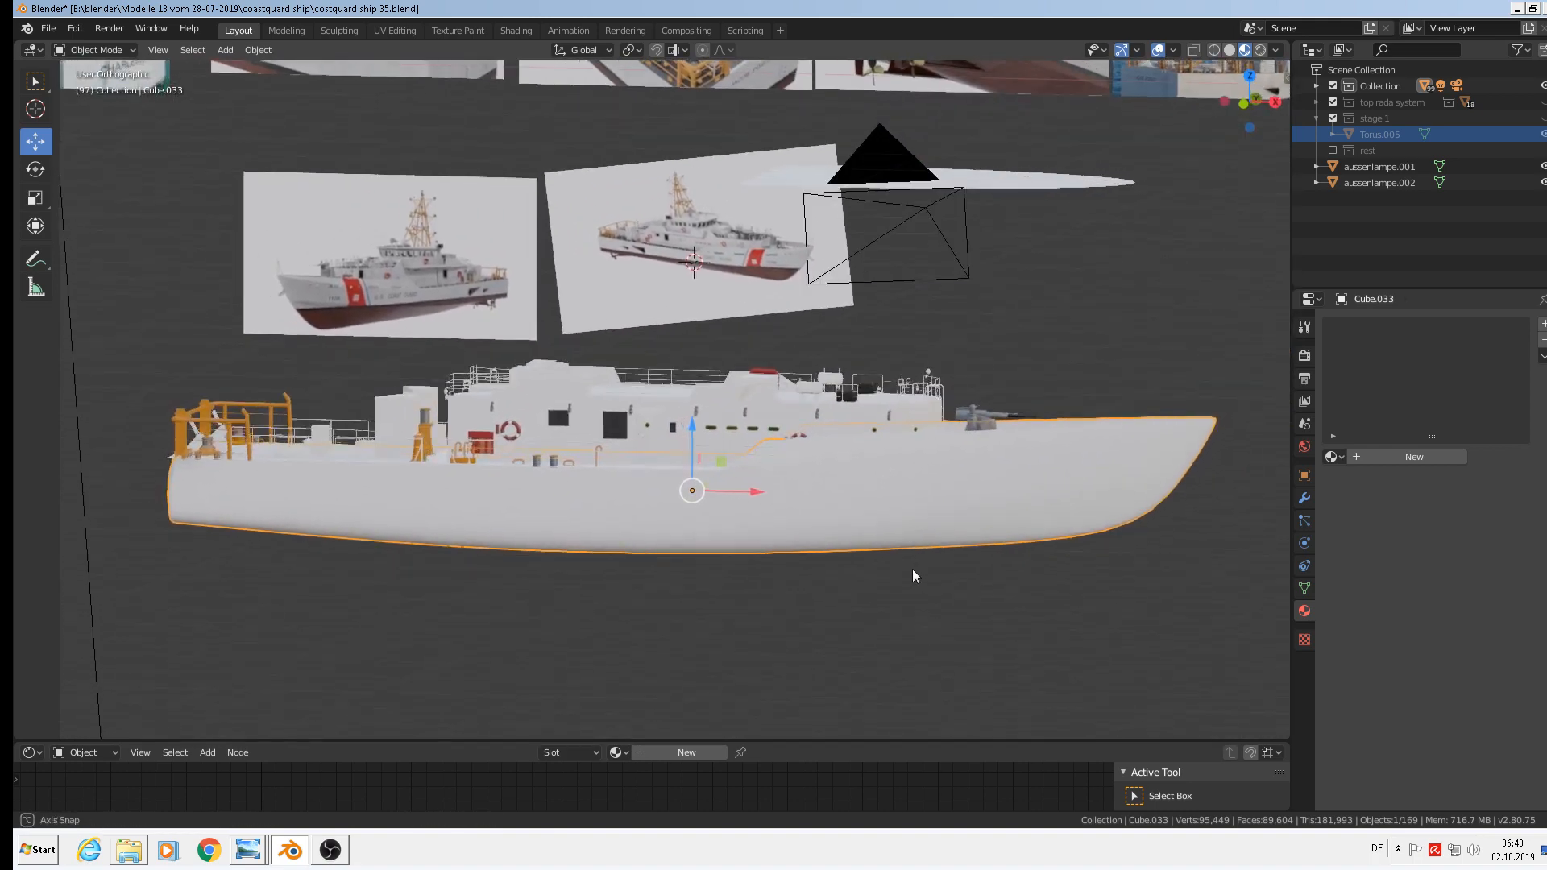
left_click(49, 28)
left_click(81, 135)
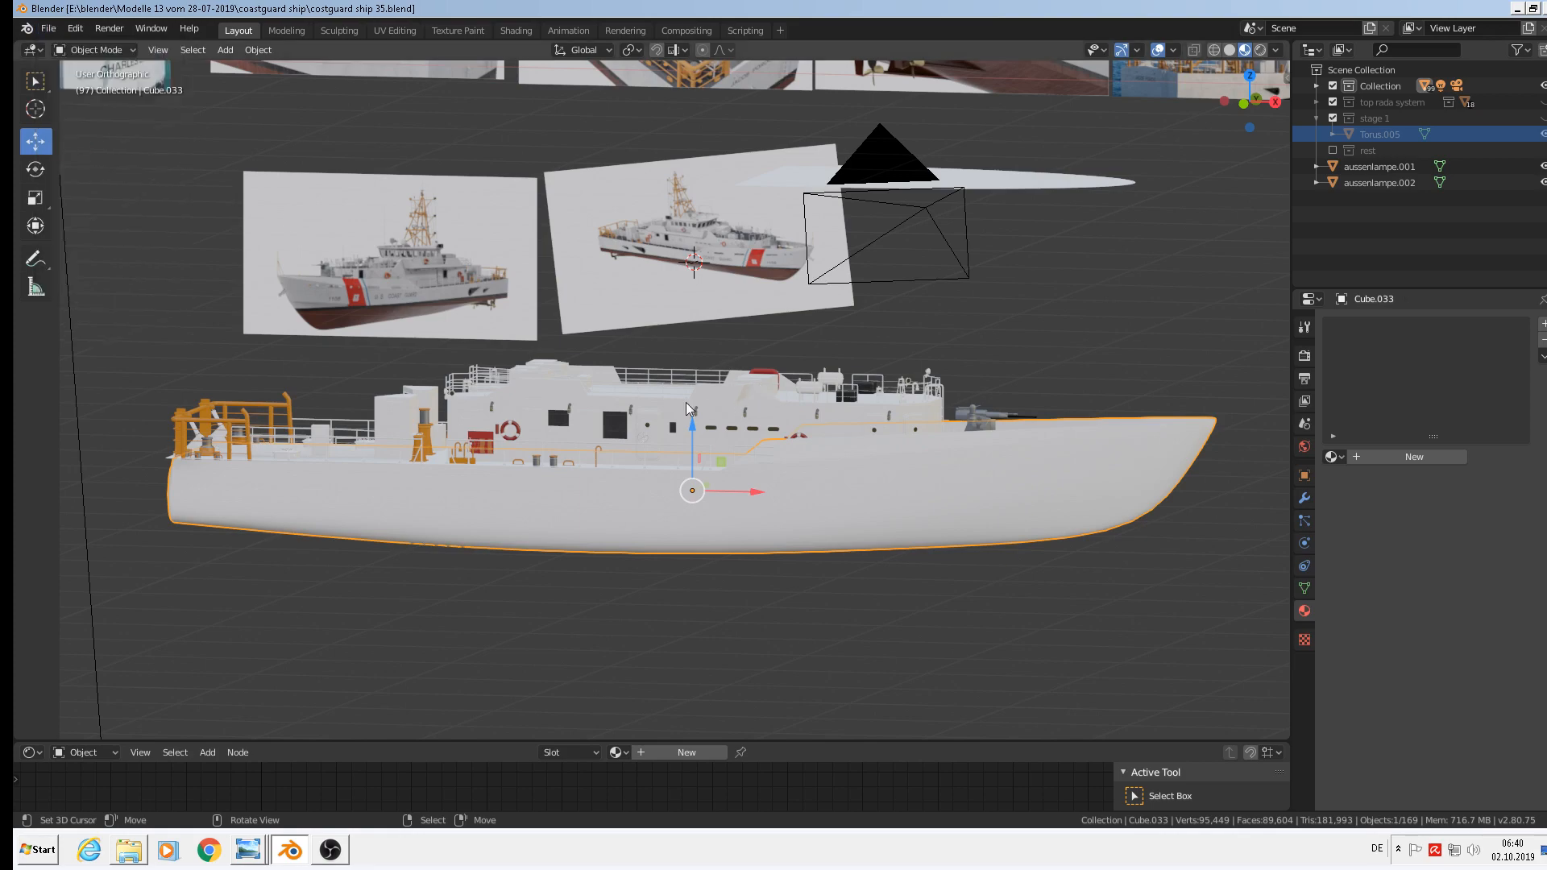
Open the hull mesh in Edit Mode with the side of the bow in close view.
scroll(609, 461, "up", 1)
middle_click_drag(611, 464, 629, 532)
scroll(629, 532, "down", 1)
scroll(1052, 532, "up", 1)
middle_click_drag(1053, 532, 1105, 534)
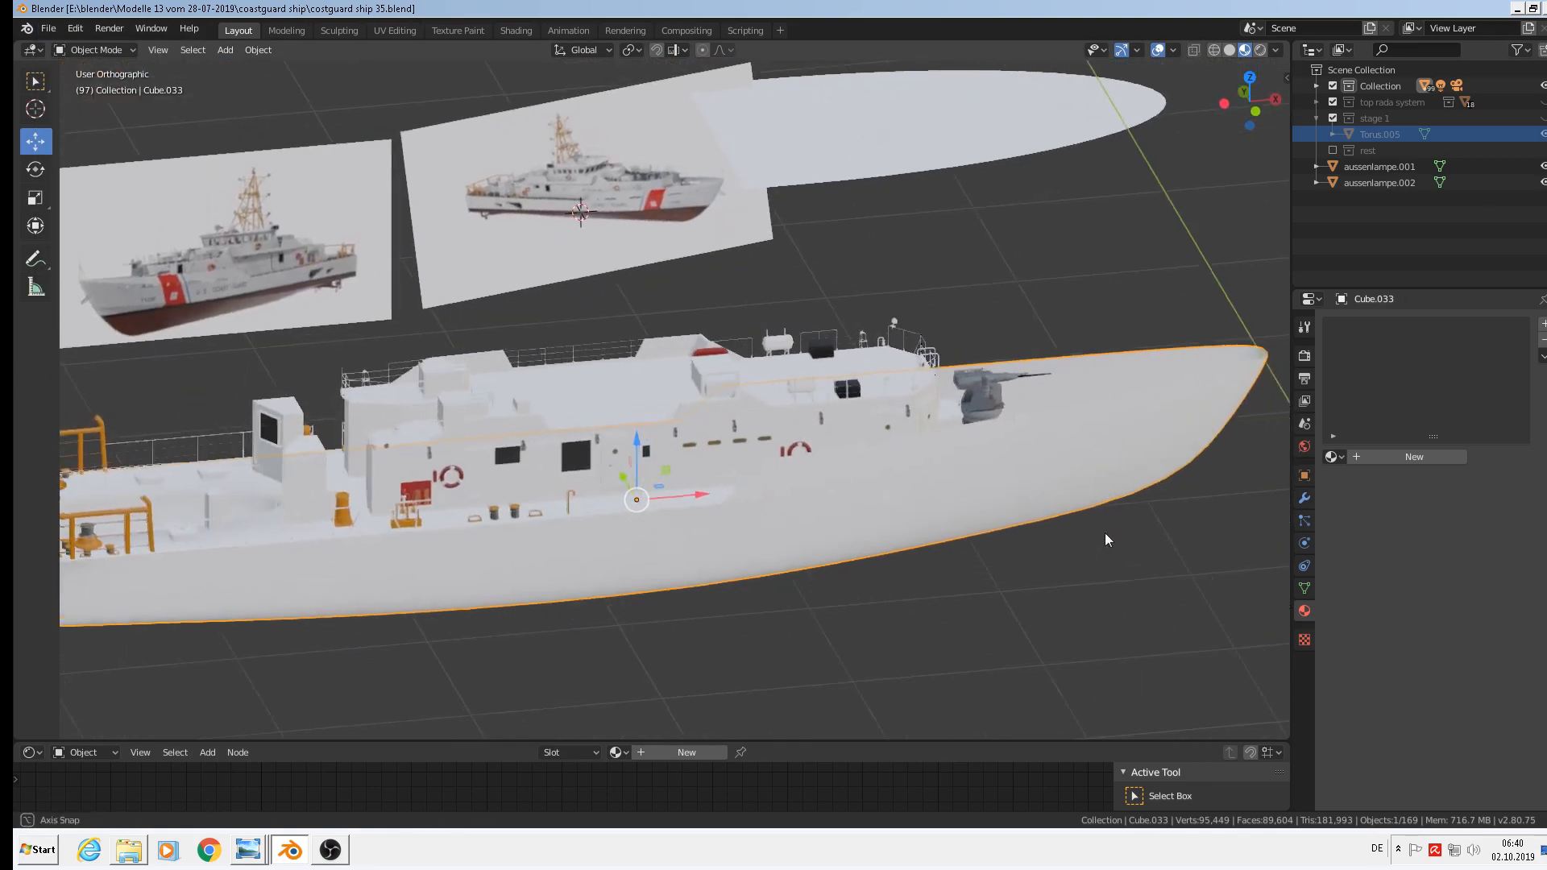
scroll(1056, 488, "up", 1)
scroll(999, 467, "up", 2)
key("Tab")
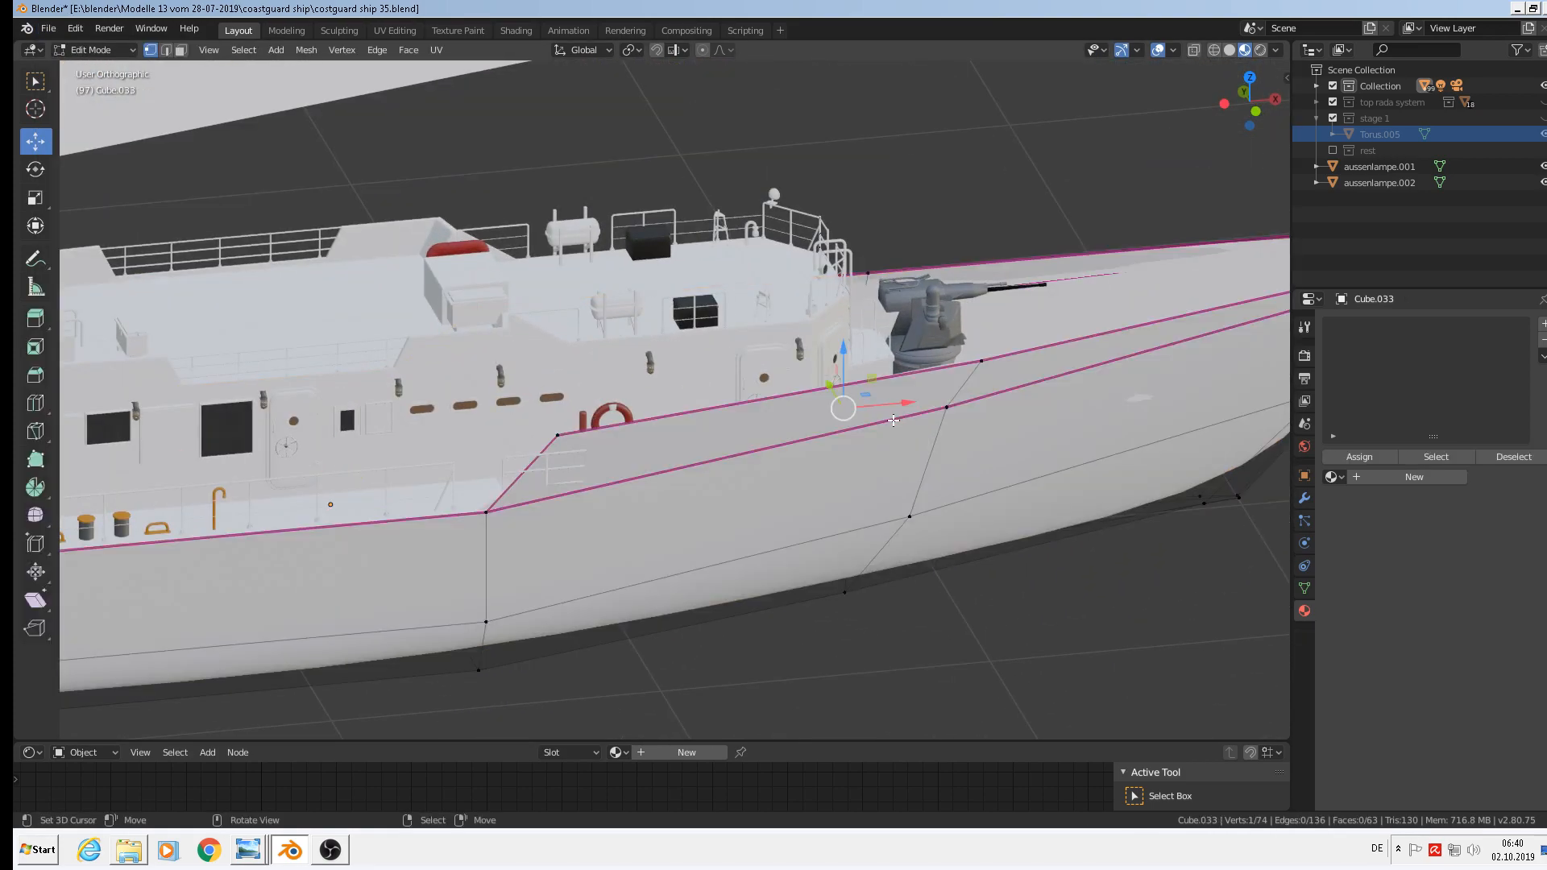
Select the lower creased edges around both sides of the bow and fill the loop with a deck face.
key("alt+a")
left_click(171, 51)
right_click(814, 468)
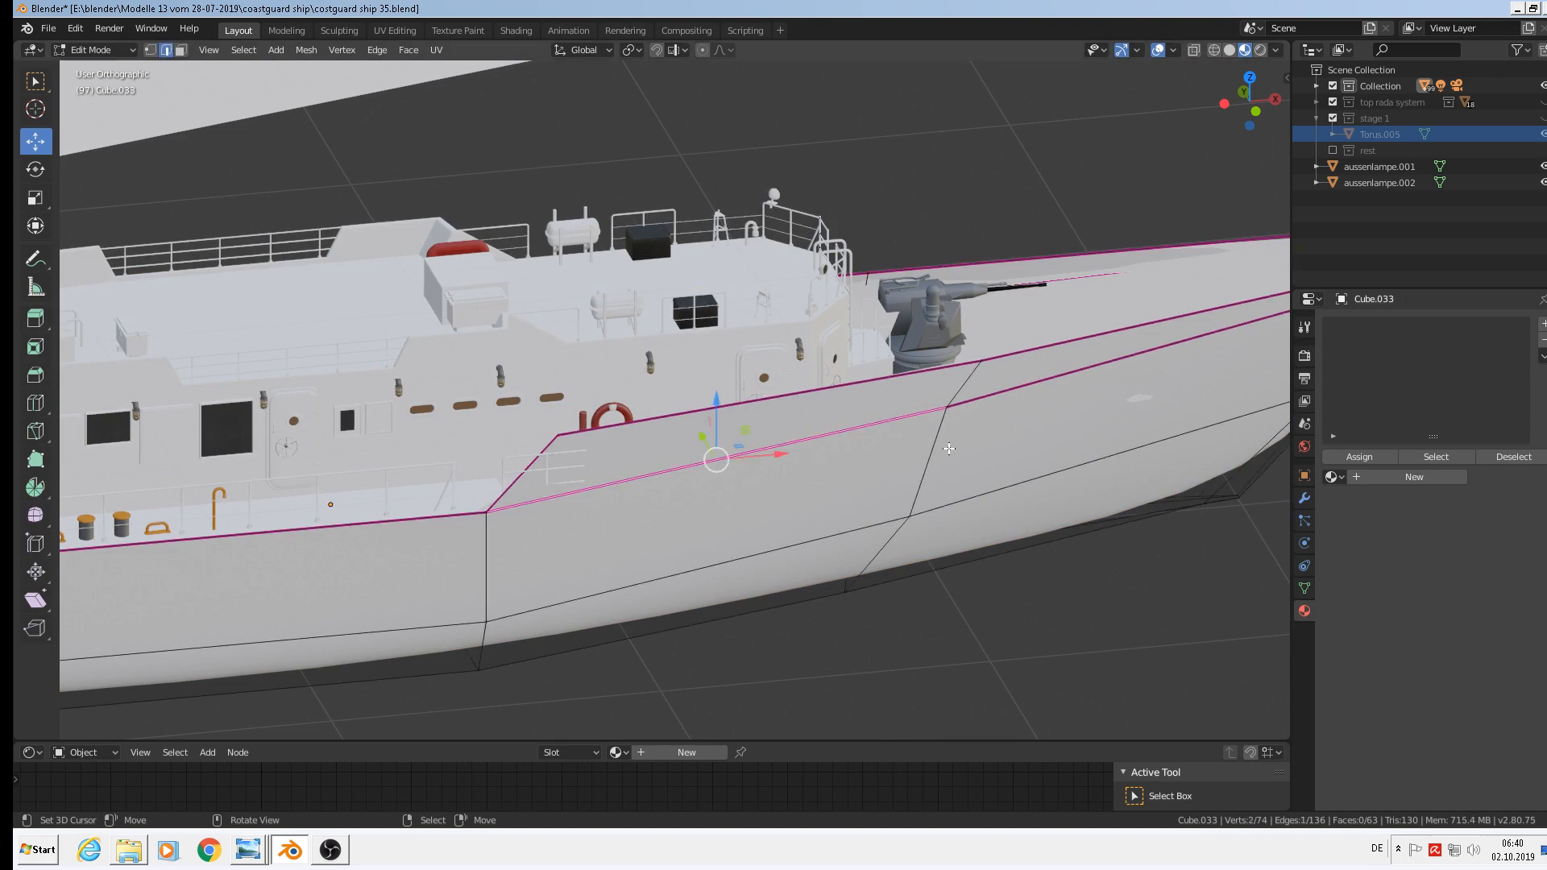
right_click(1074, 376, "shift")
middle_click_drag(1080, 501, 896, 620)
right_click(739, 477, "alt")
key("f")
key("Tab")
key("Tab")
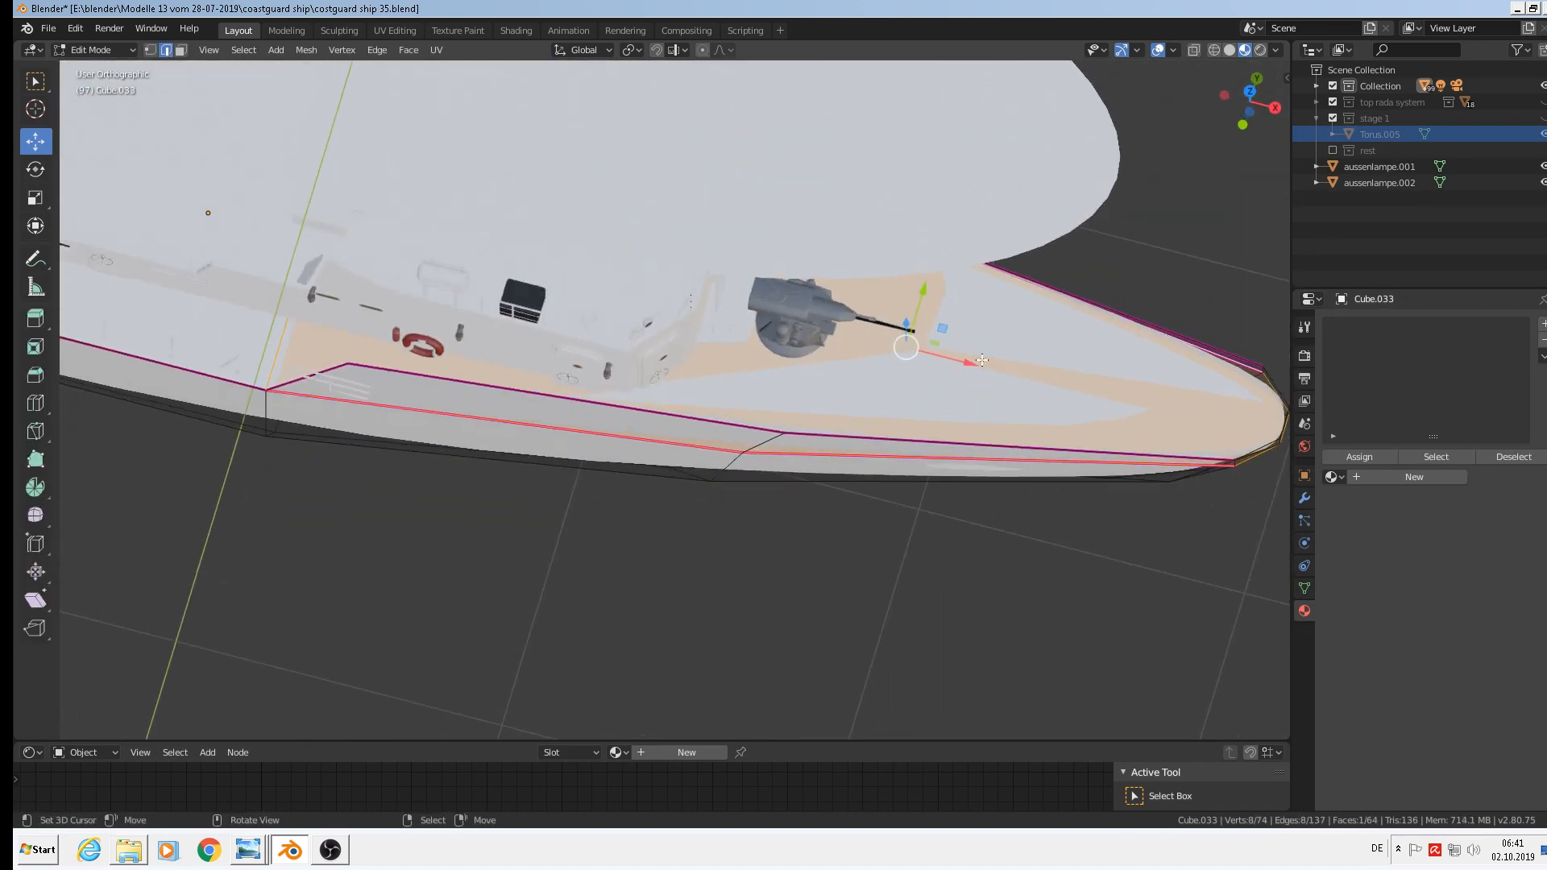
Shade the new bow deck face flat and return to Object Mode.
left_click(182, 50)
right_click(1057, 354)
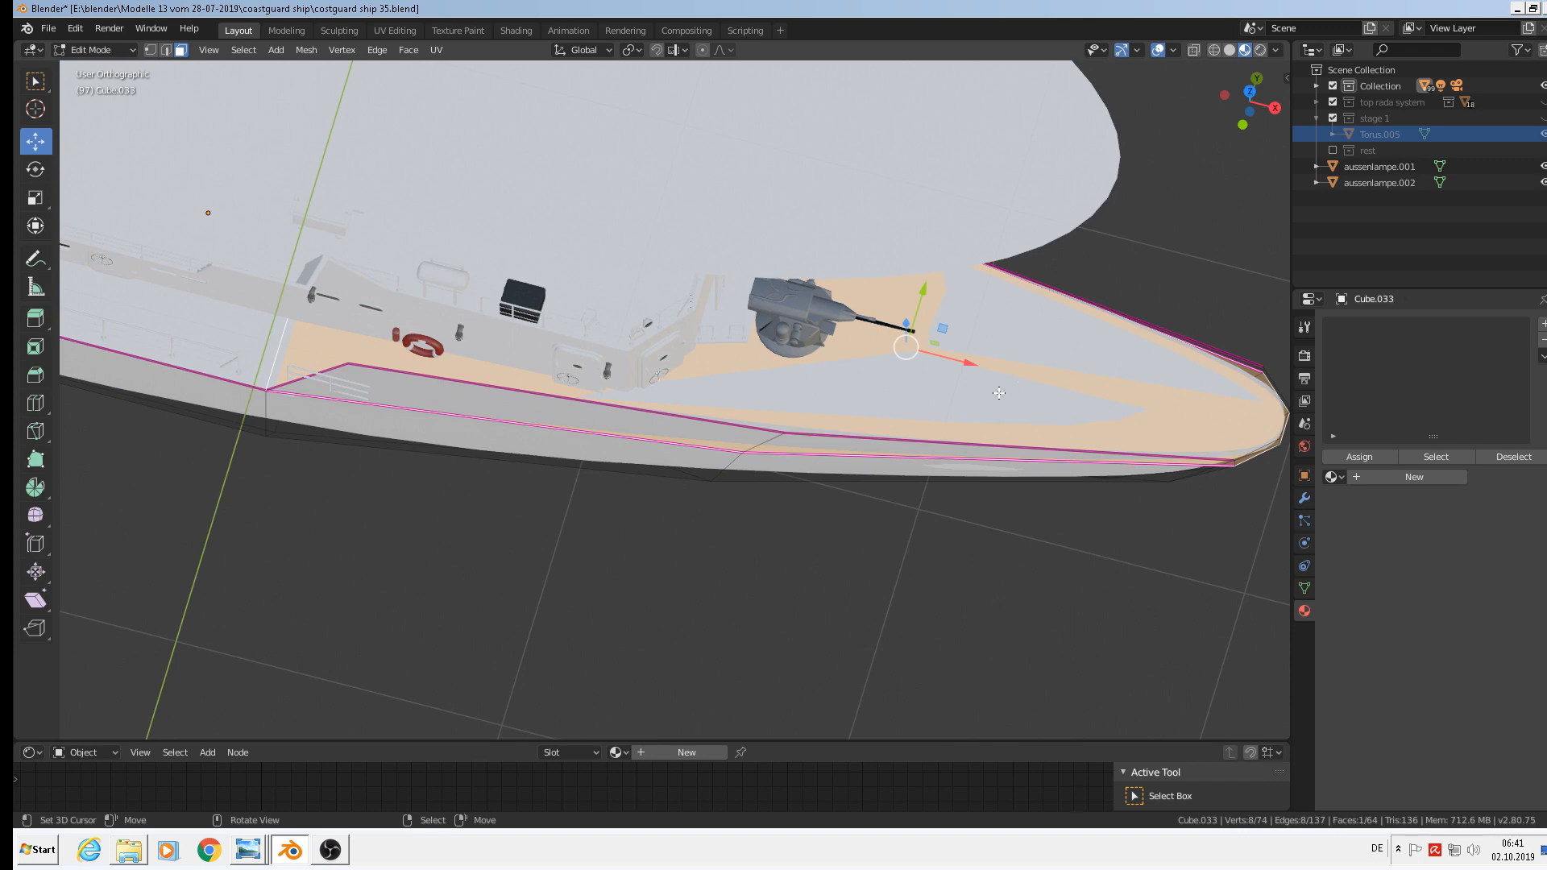
middle_click_drag(999, 392, 985, 394)
key("KP_7")
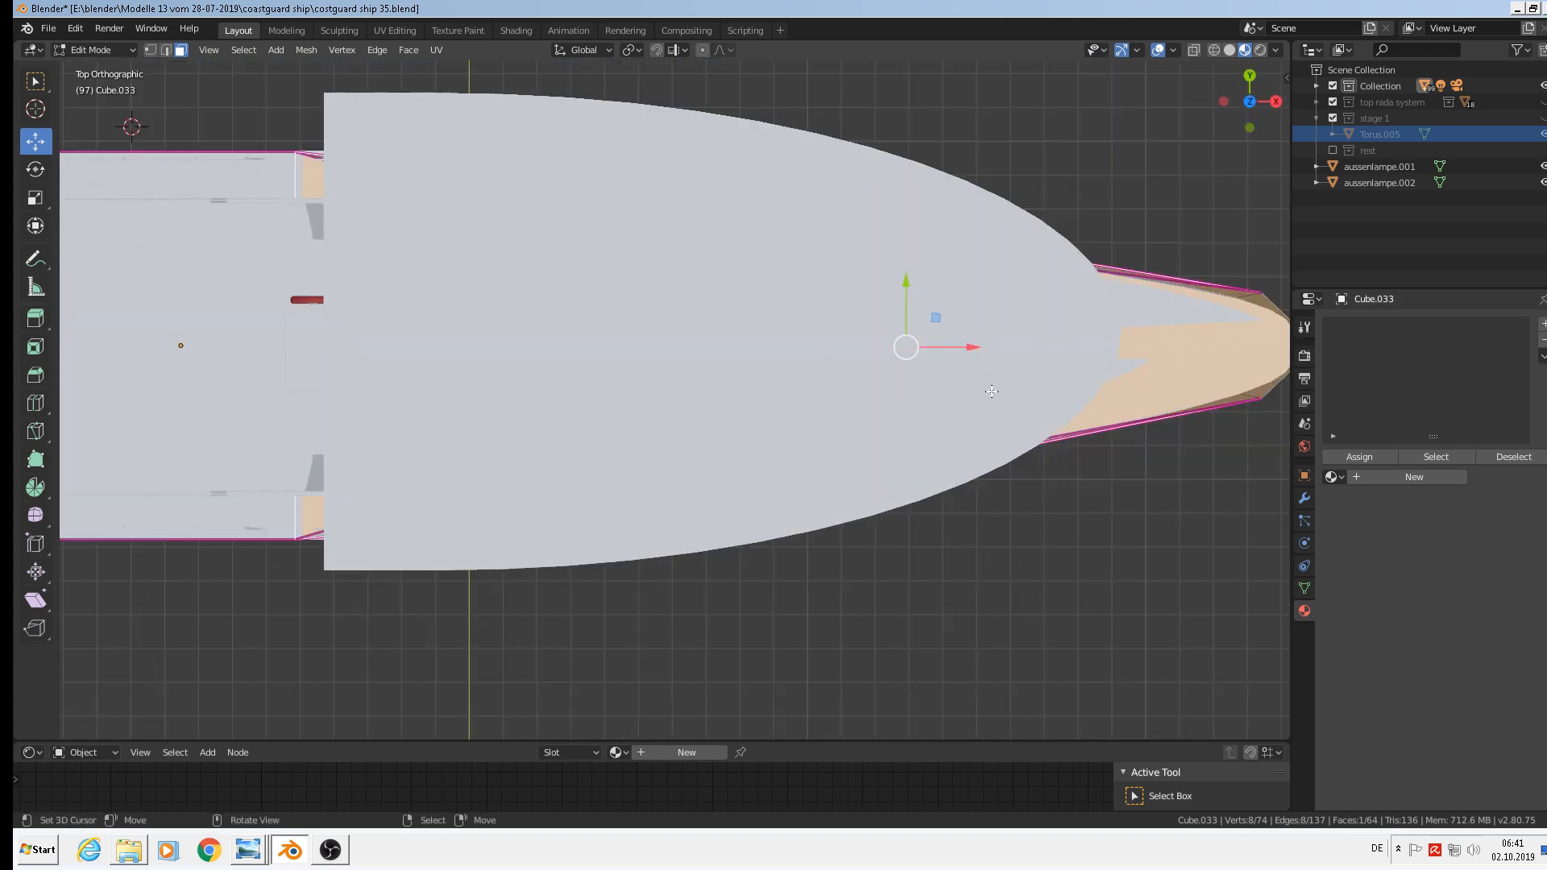
left_click(410, 50)
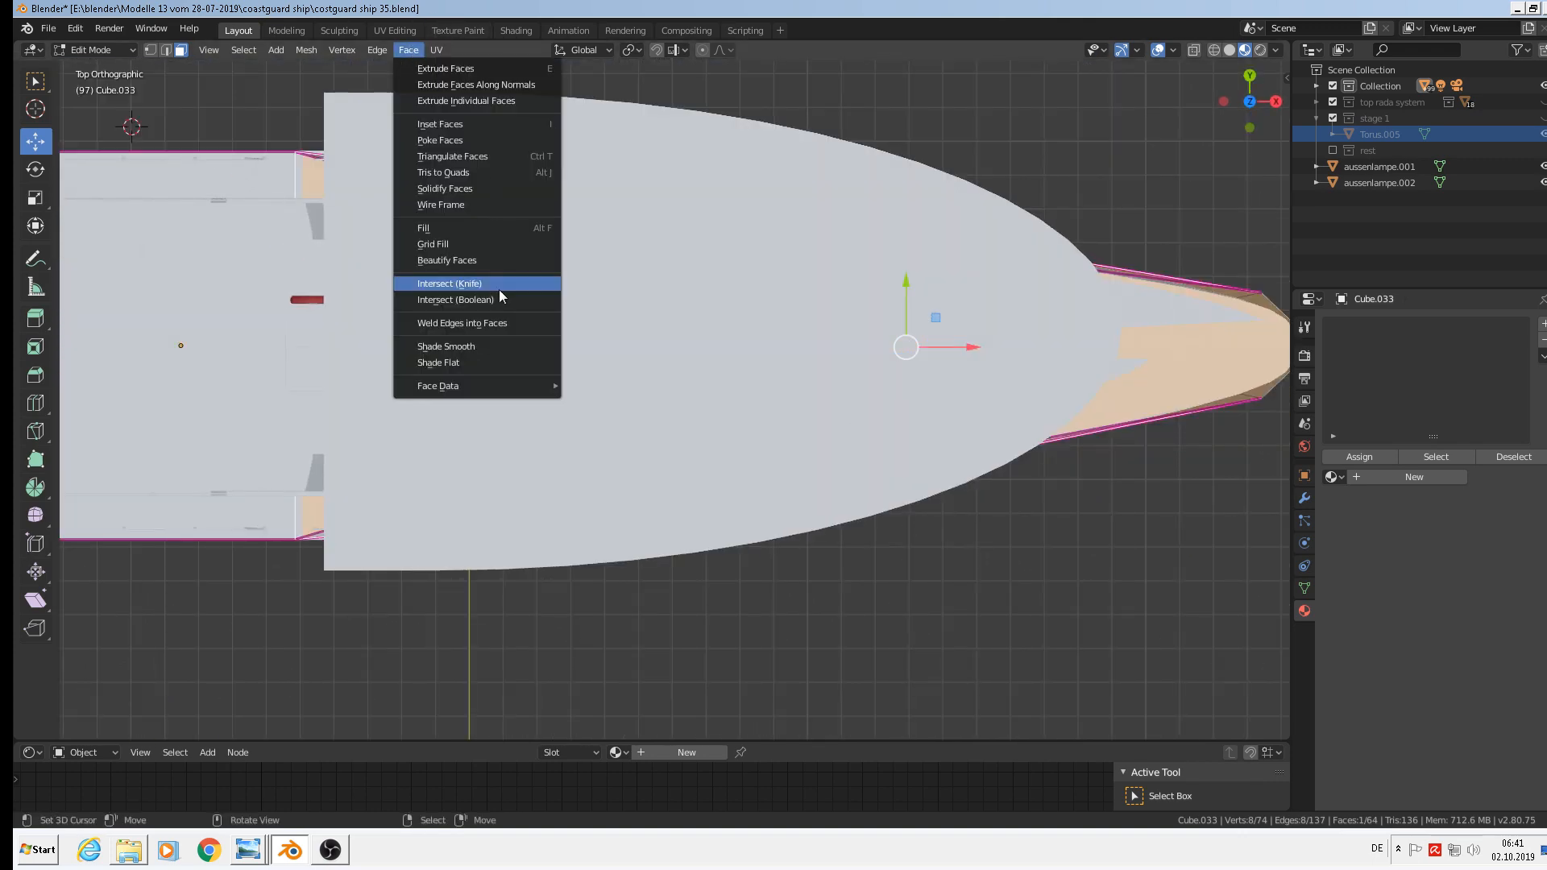
left_click(457, 362)
middle_click_drag(806, 524, 988, 440)
key("Tab")
scroll(987, 435, "down", 6)
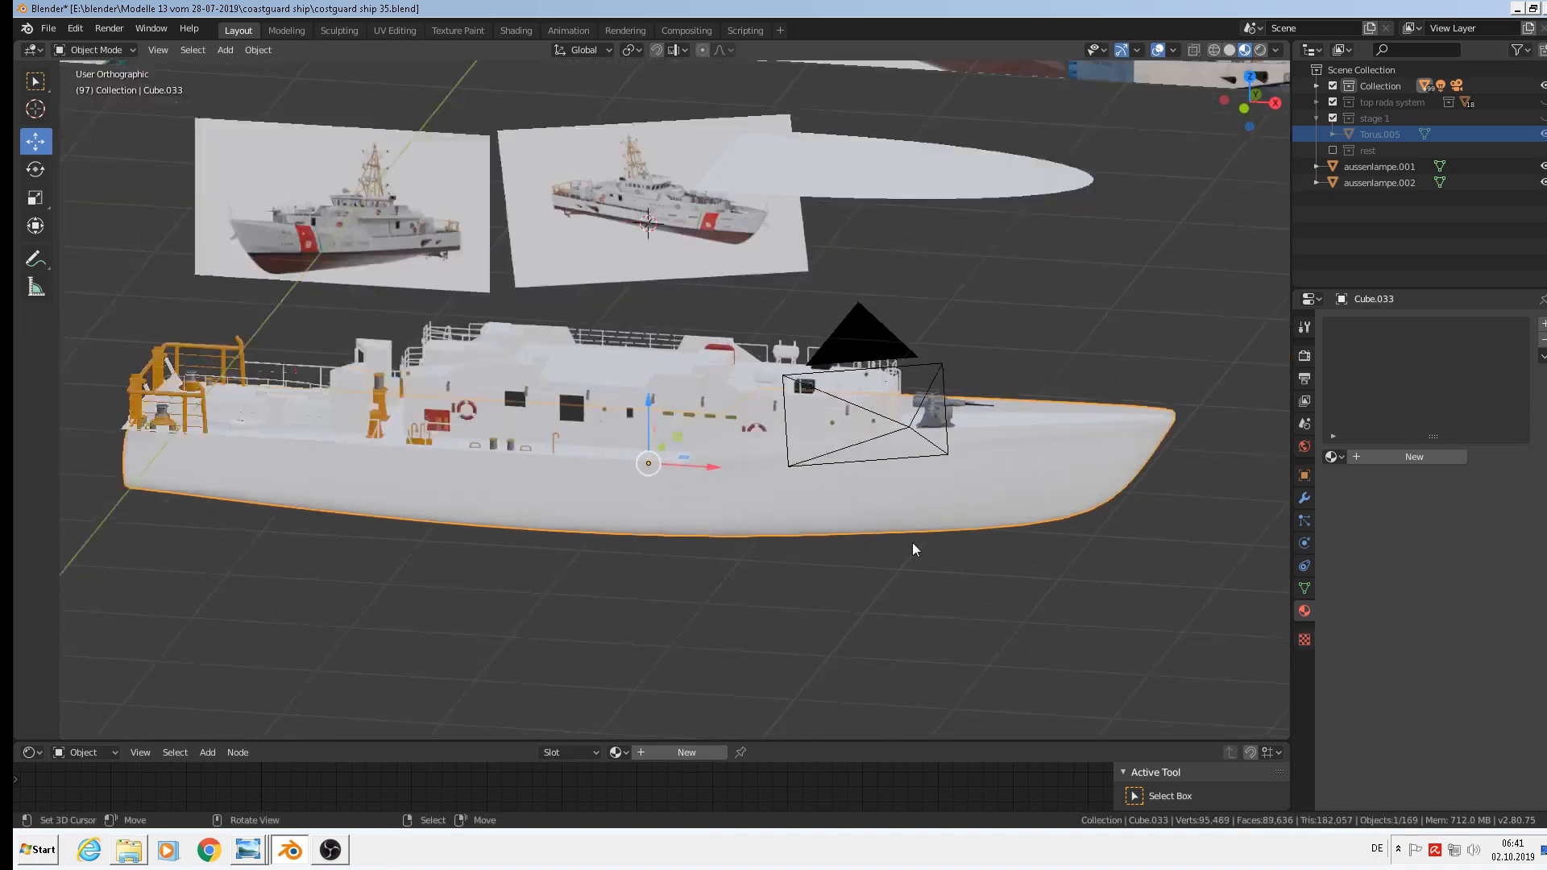
Move the flat deck-shaped circle 4.84 m along X, and select the two tilted ship reference pictures above the hull.
left_click(948, 225)
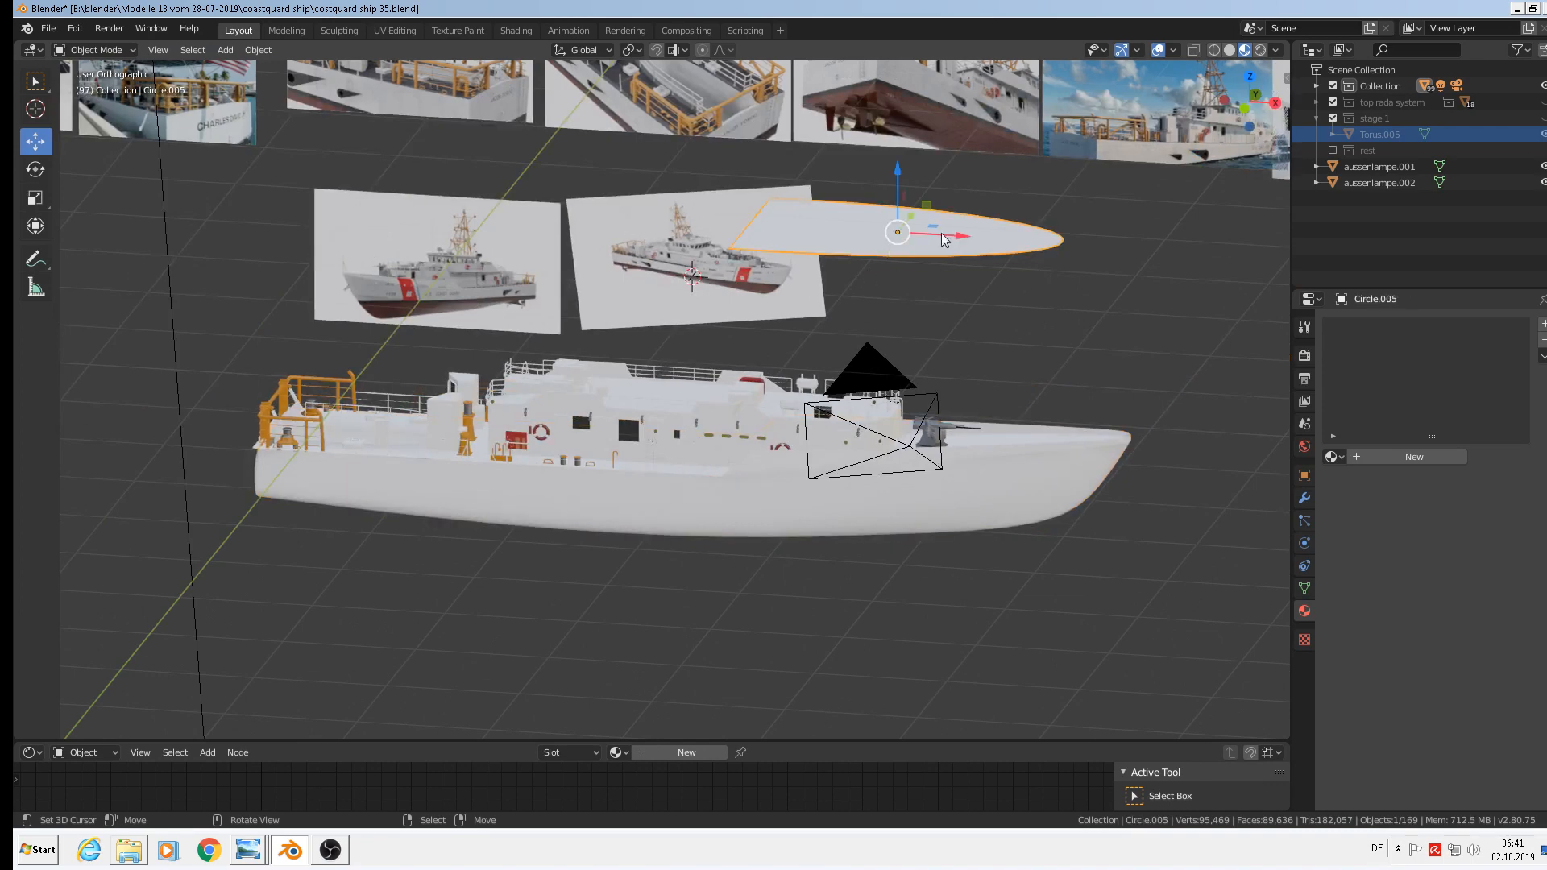
left_click_drag(964, 236, 1531, 271)
middle_click_drag(461, 437, 510, 568, "shift")
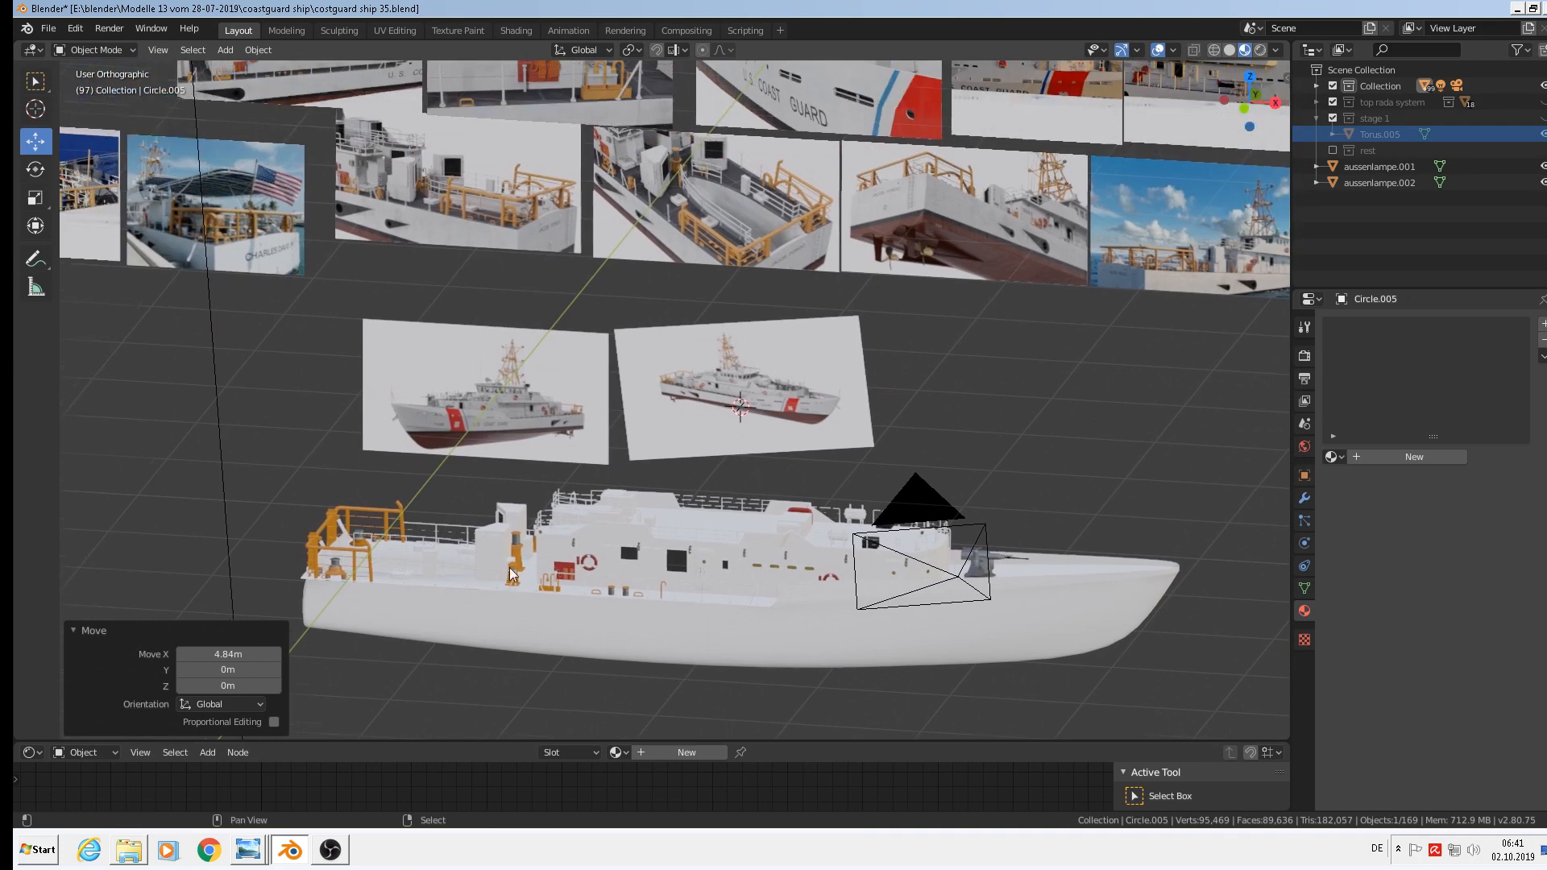
left_click(574, 389)
left_click(722, 407, "shift")
scroll(698, 470, "up", 3)
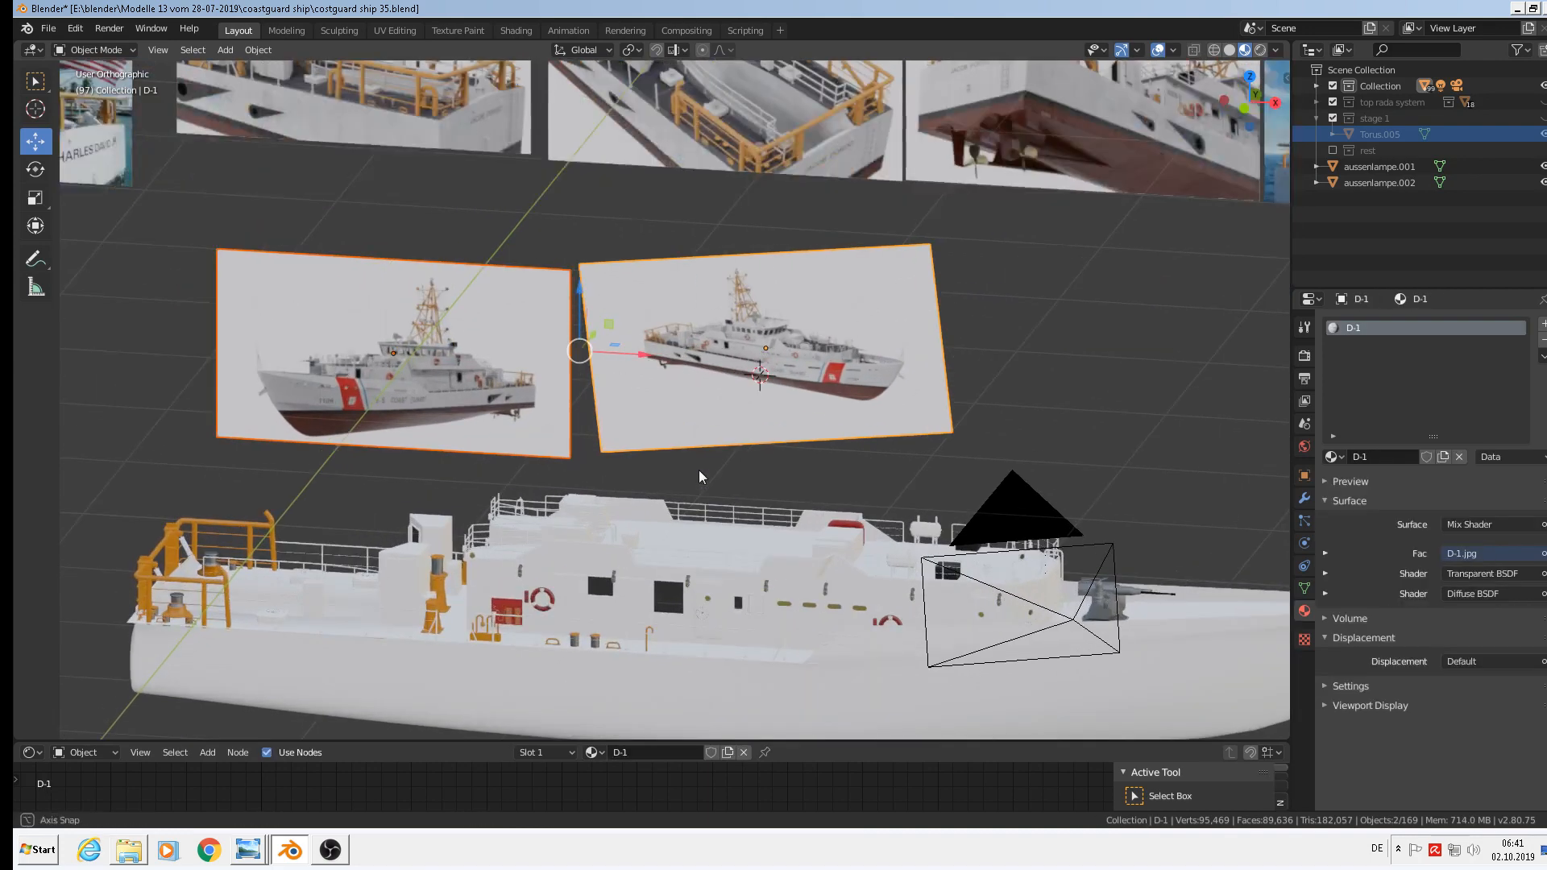
middle_click_drag(859, 391, 707, 287, "shift")
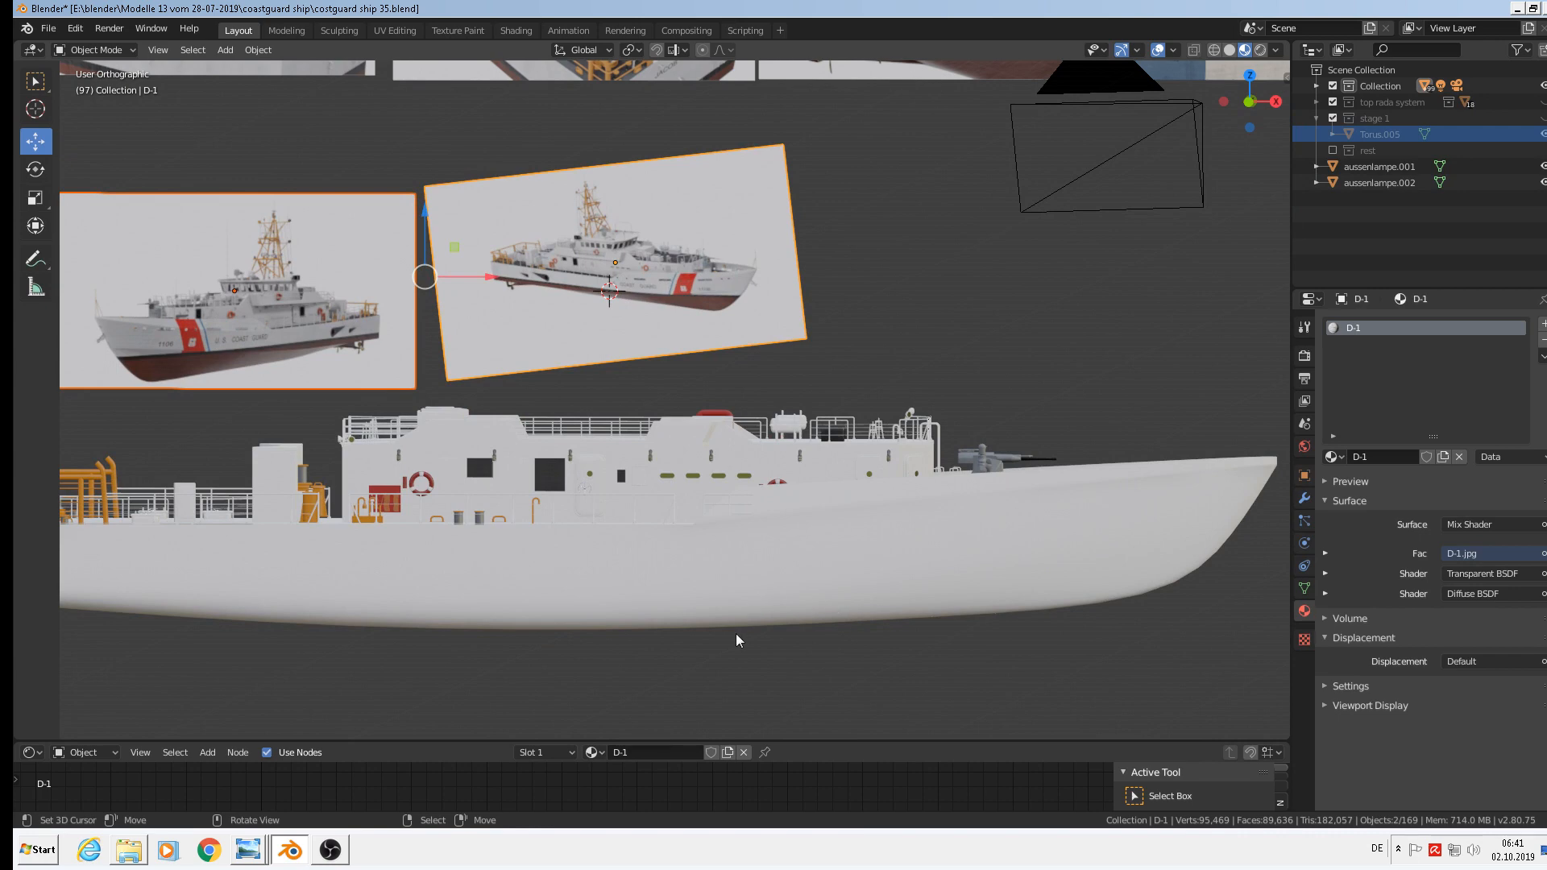
Assign the existing "white metal" material to the hull.
left_click(881, 582)
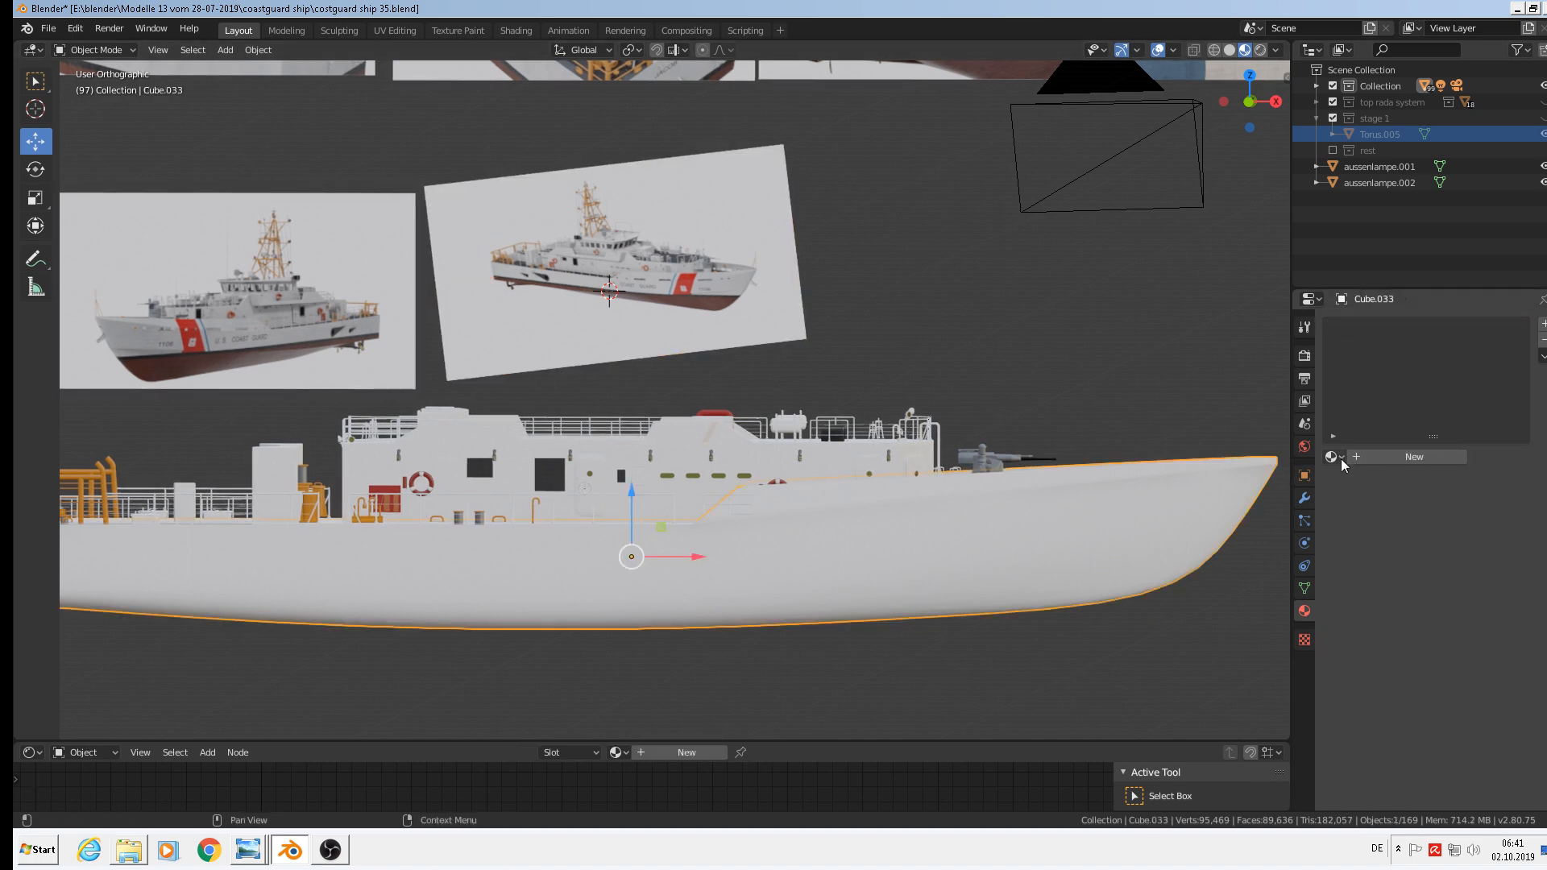
left_click(1338, 457)
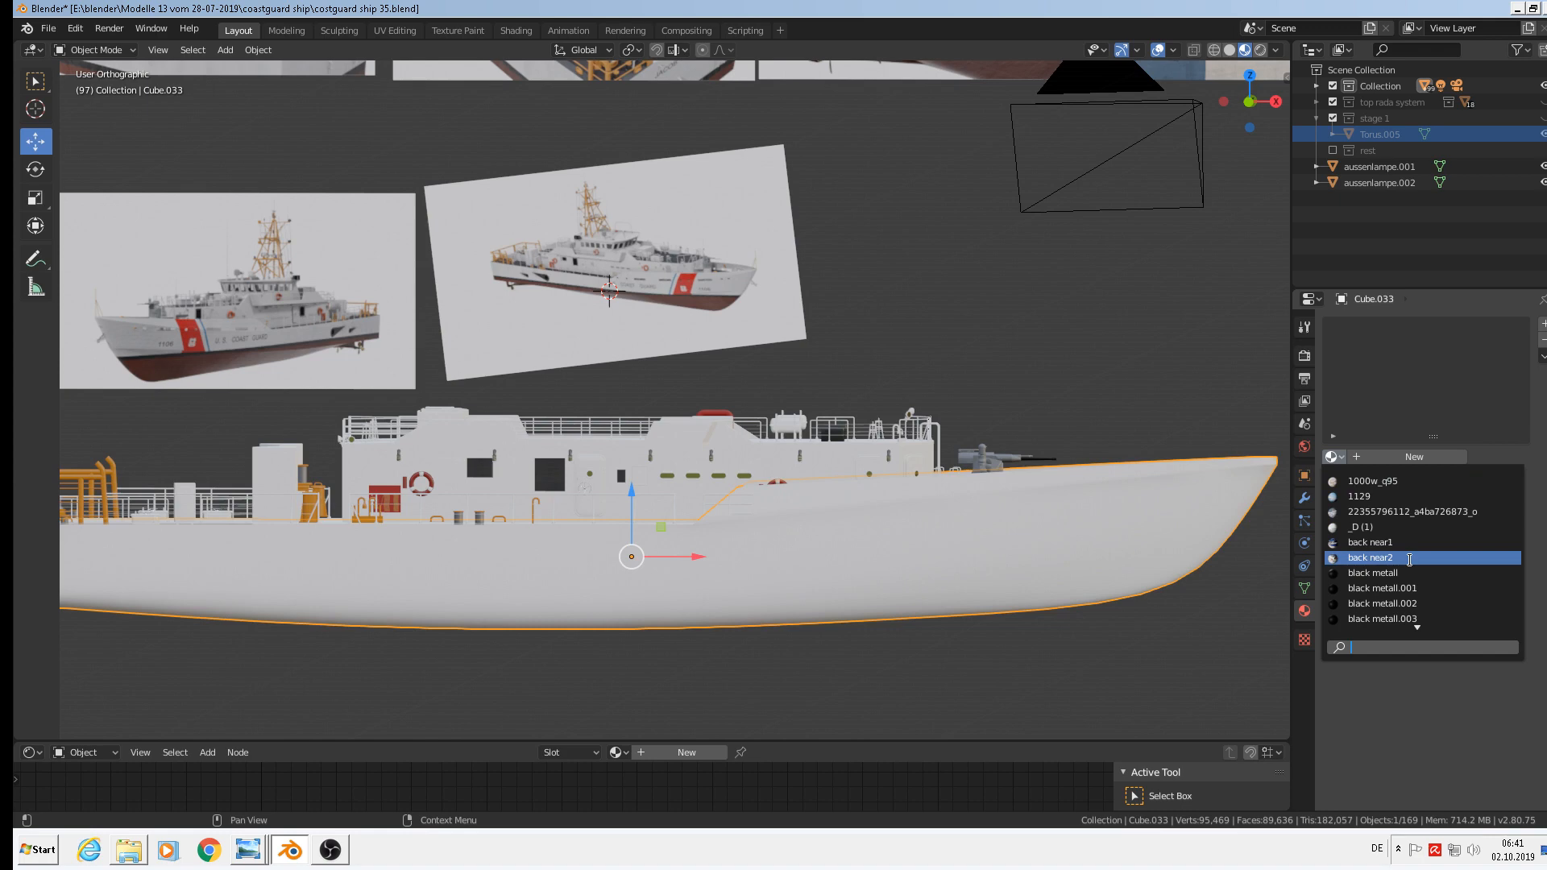
type("wh")
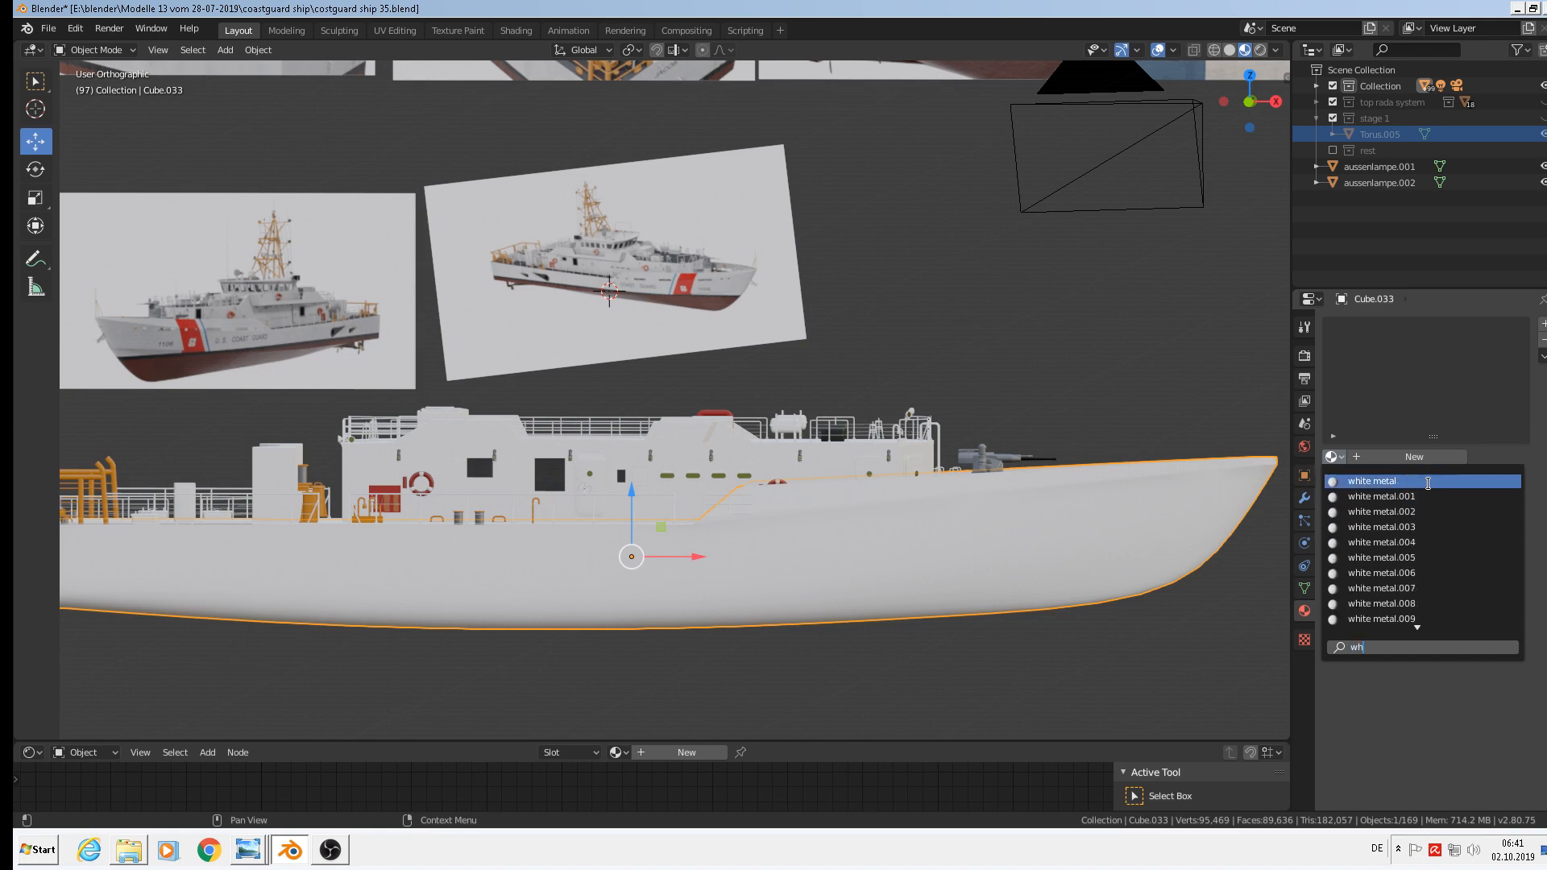
left_click(1430, 482)
Add a second material slot to the hull with a new material named "red down".
left_click(1542, 323)
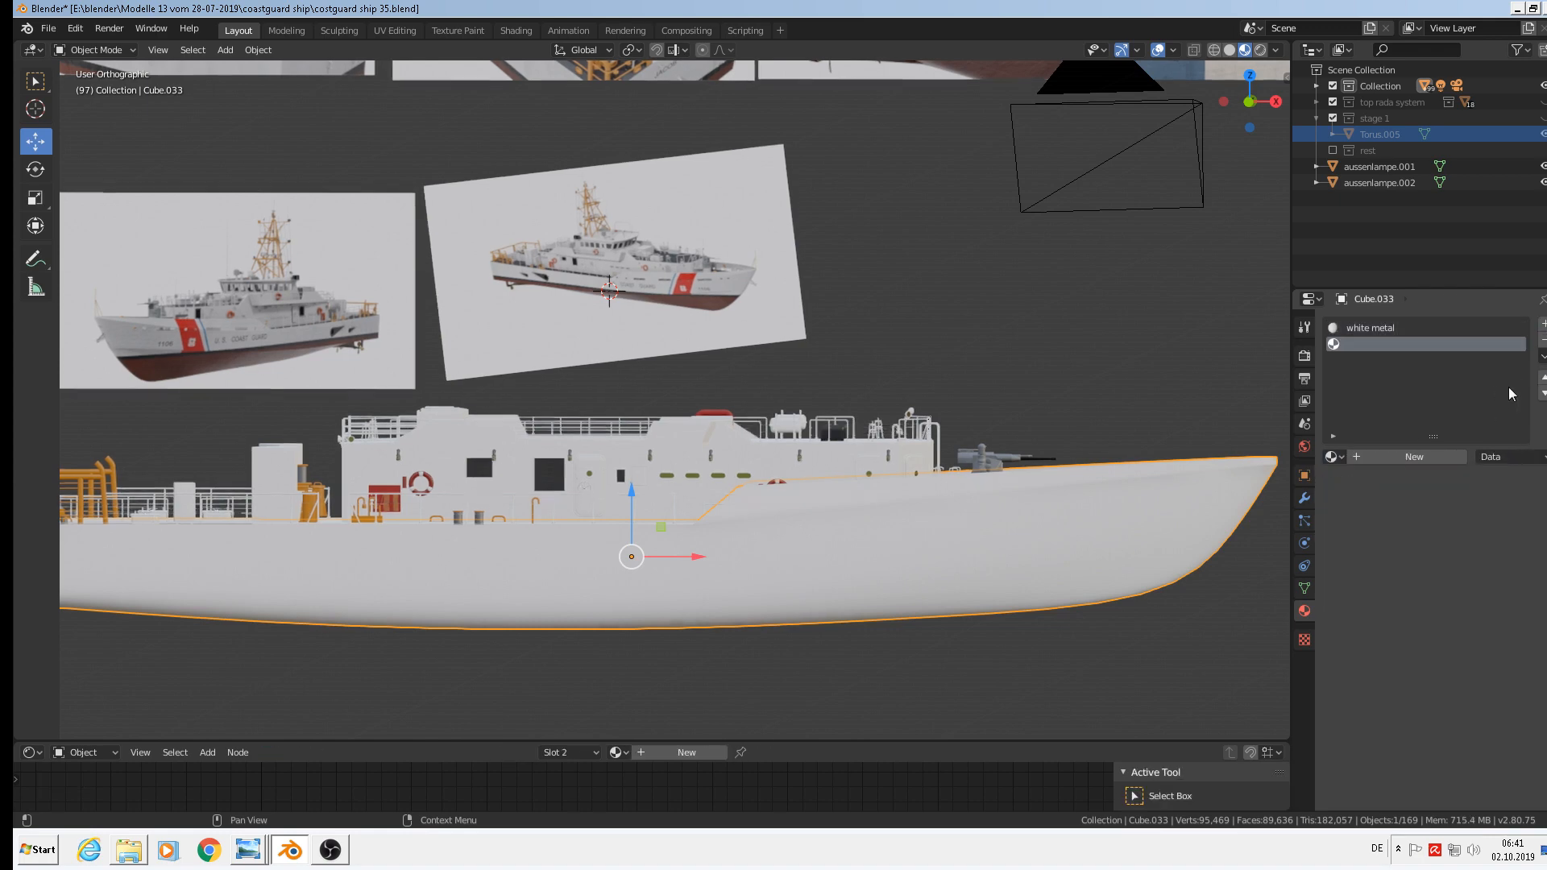
left_click(1382, 456)
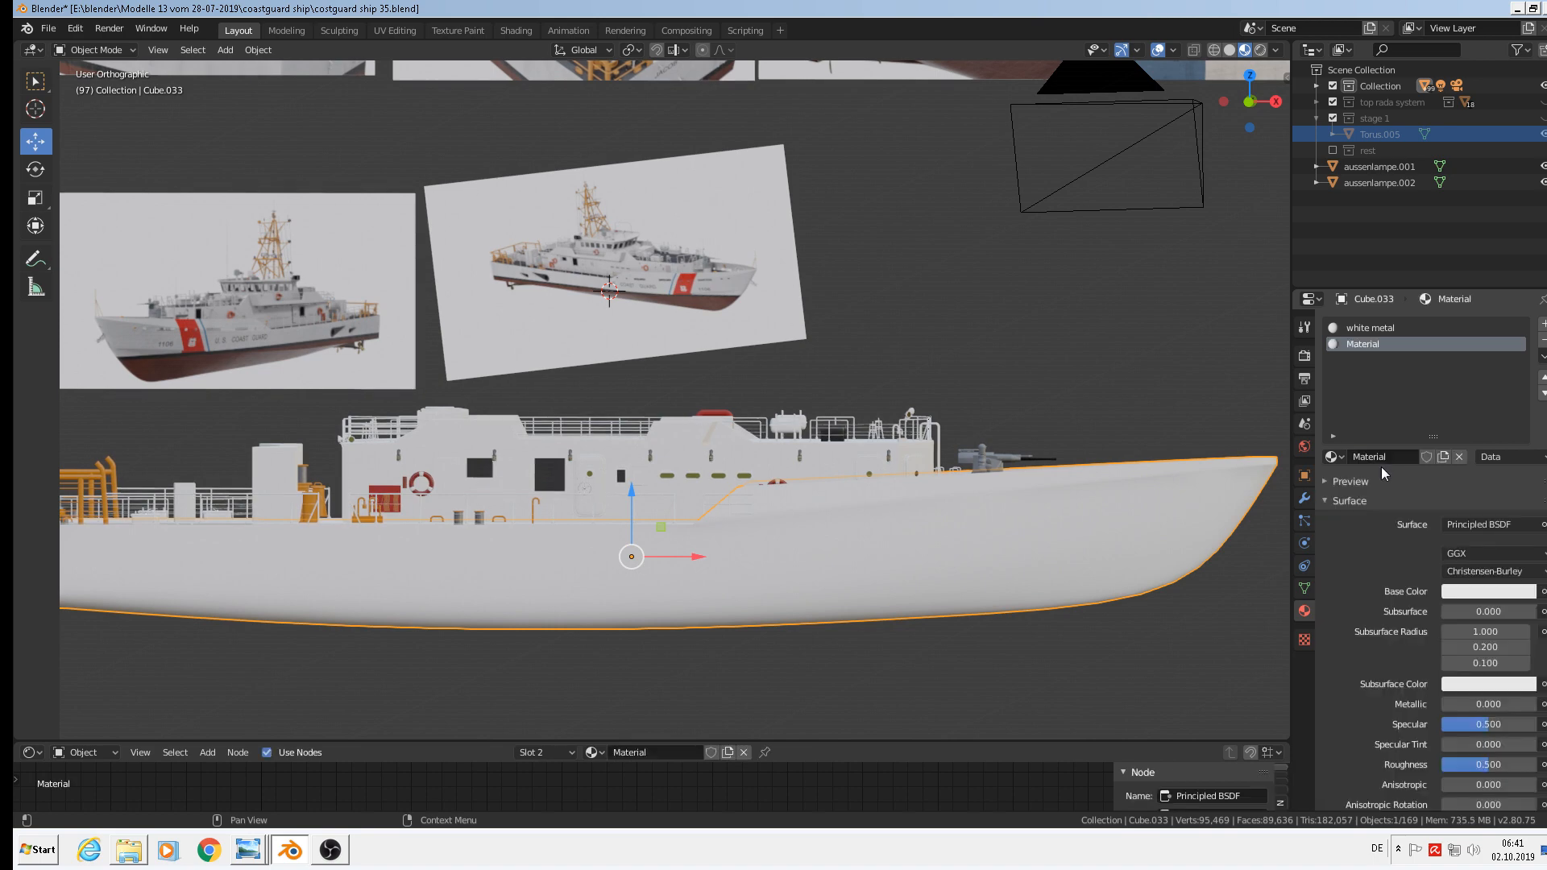
type("red down")
key("Return")
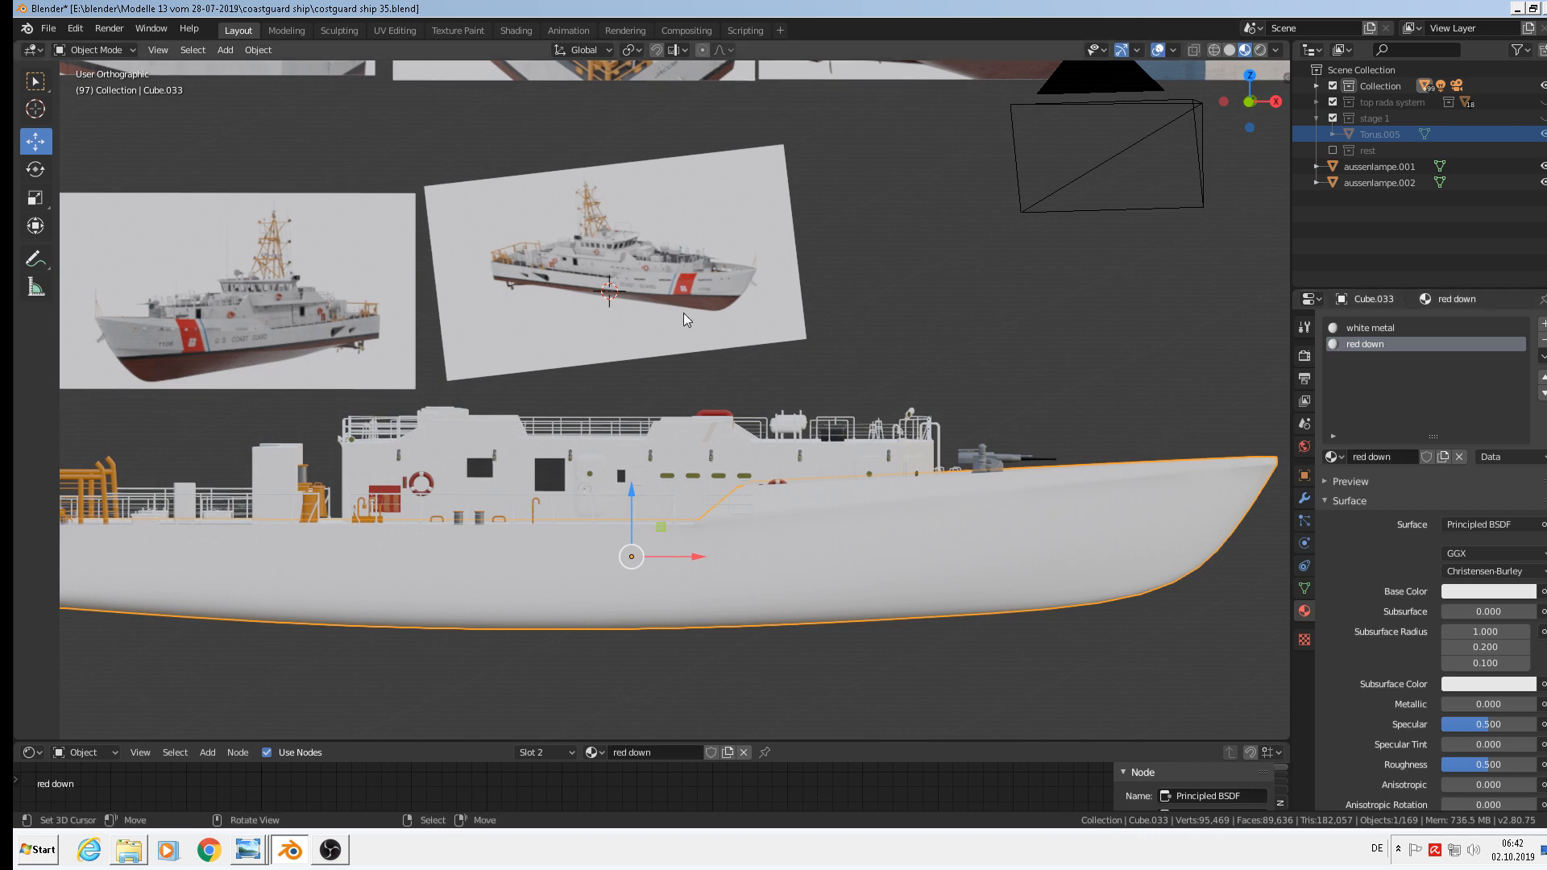
Open the base color of the "red down" material for editing, with the reference picture's red underside in view.
scroll(684, 313, "up", 4)
scroll(693, 310, "up", 2)
left_click(1491, 592)
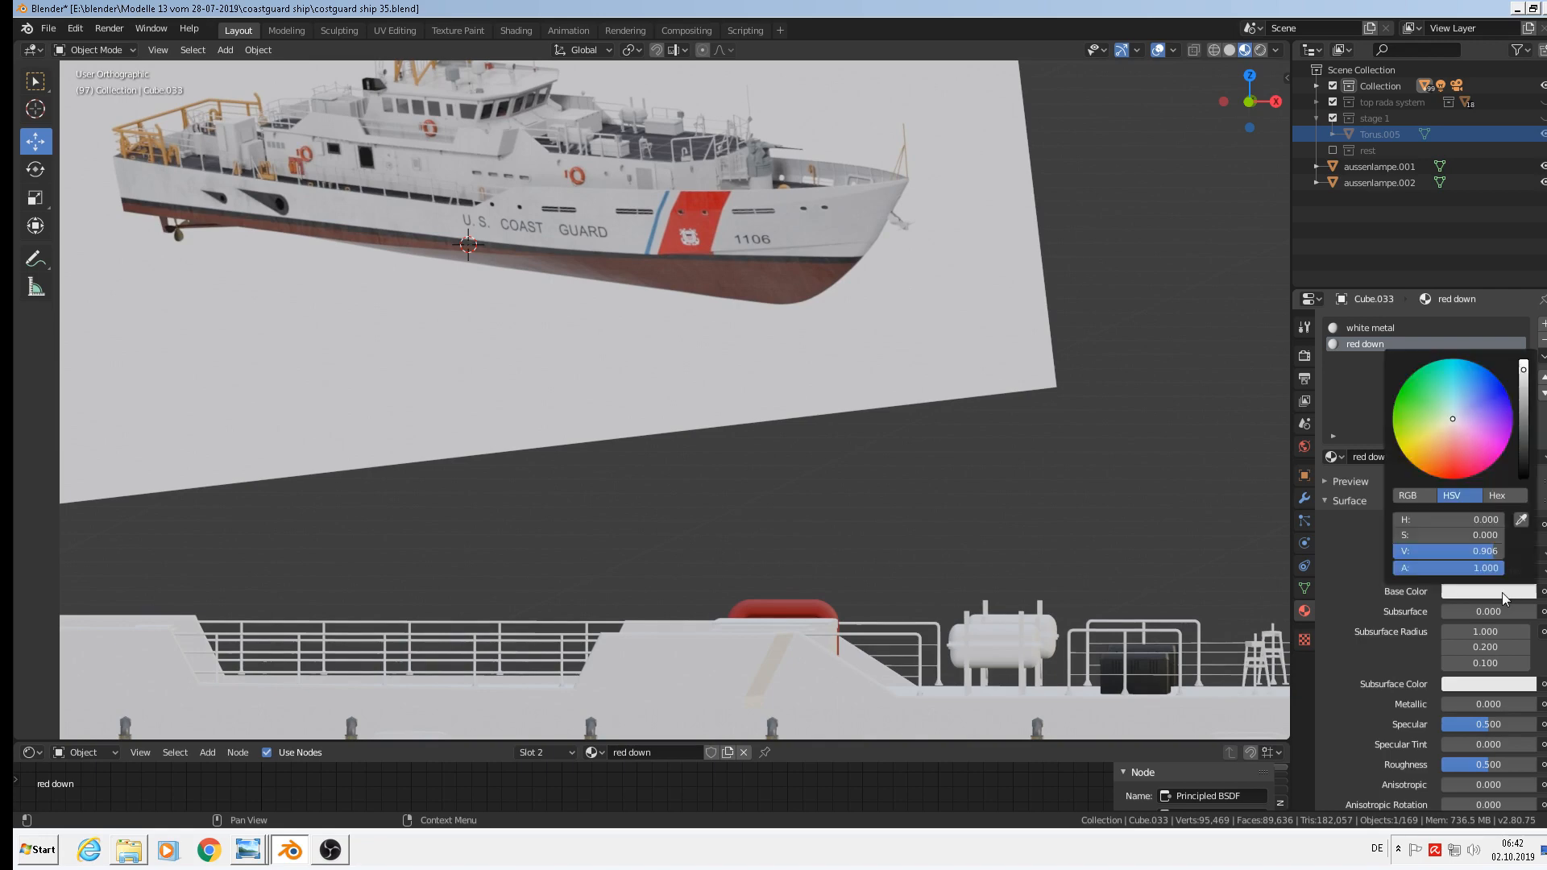
Sample the red down base color from the reference ship's lower hull and assign the material to the model's lower hull side faces.
left_click(1522, 520)
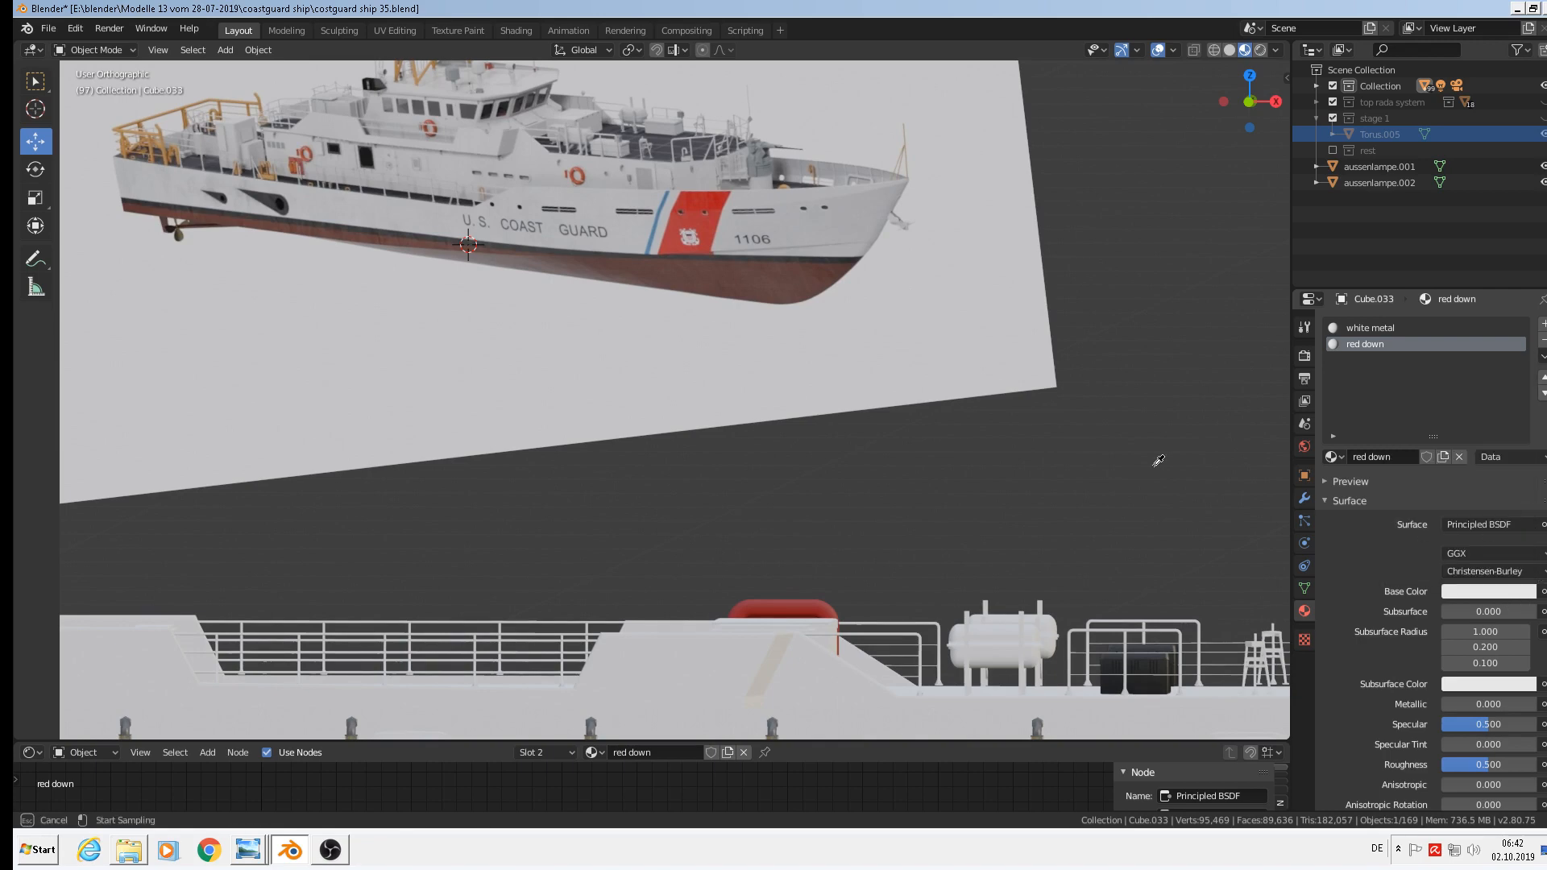
left_click(679, 273)
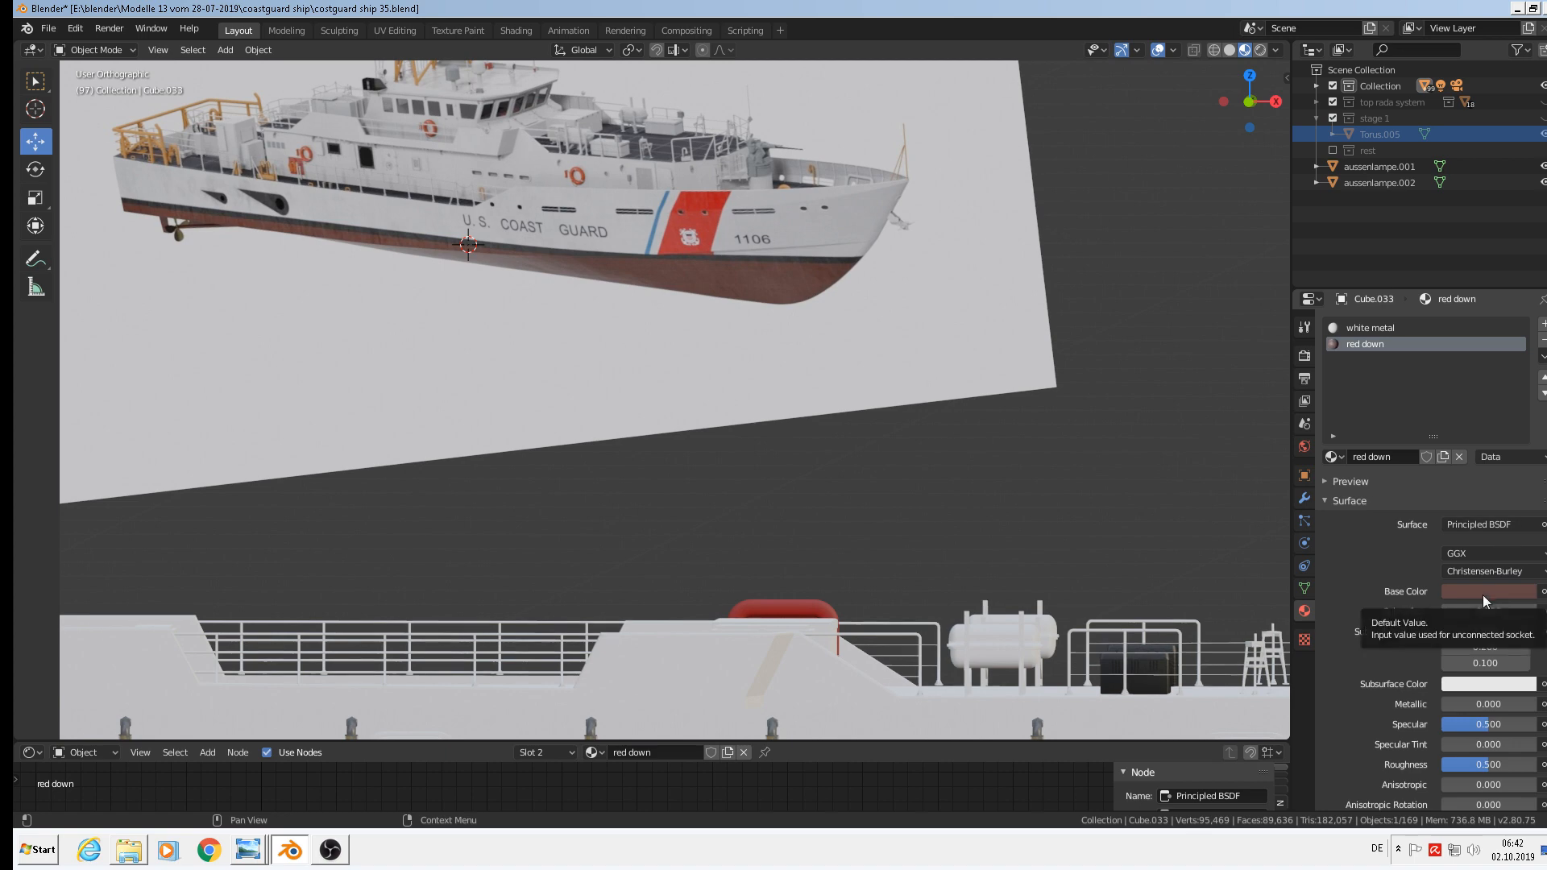
scroll(773, 556, "down", 7)
middle_click_drag(732, 530, 765, 487, "shift")
scroll(765, 487, "up", 2)
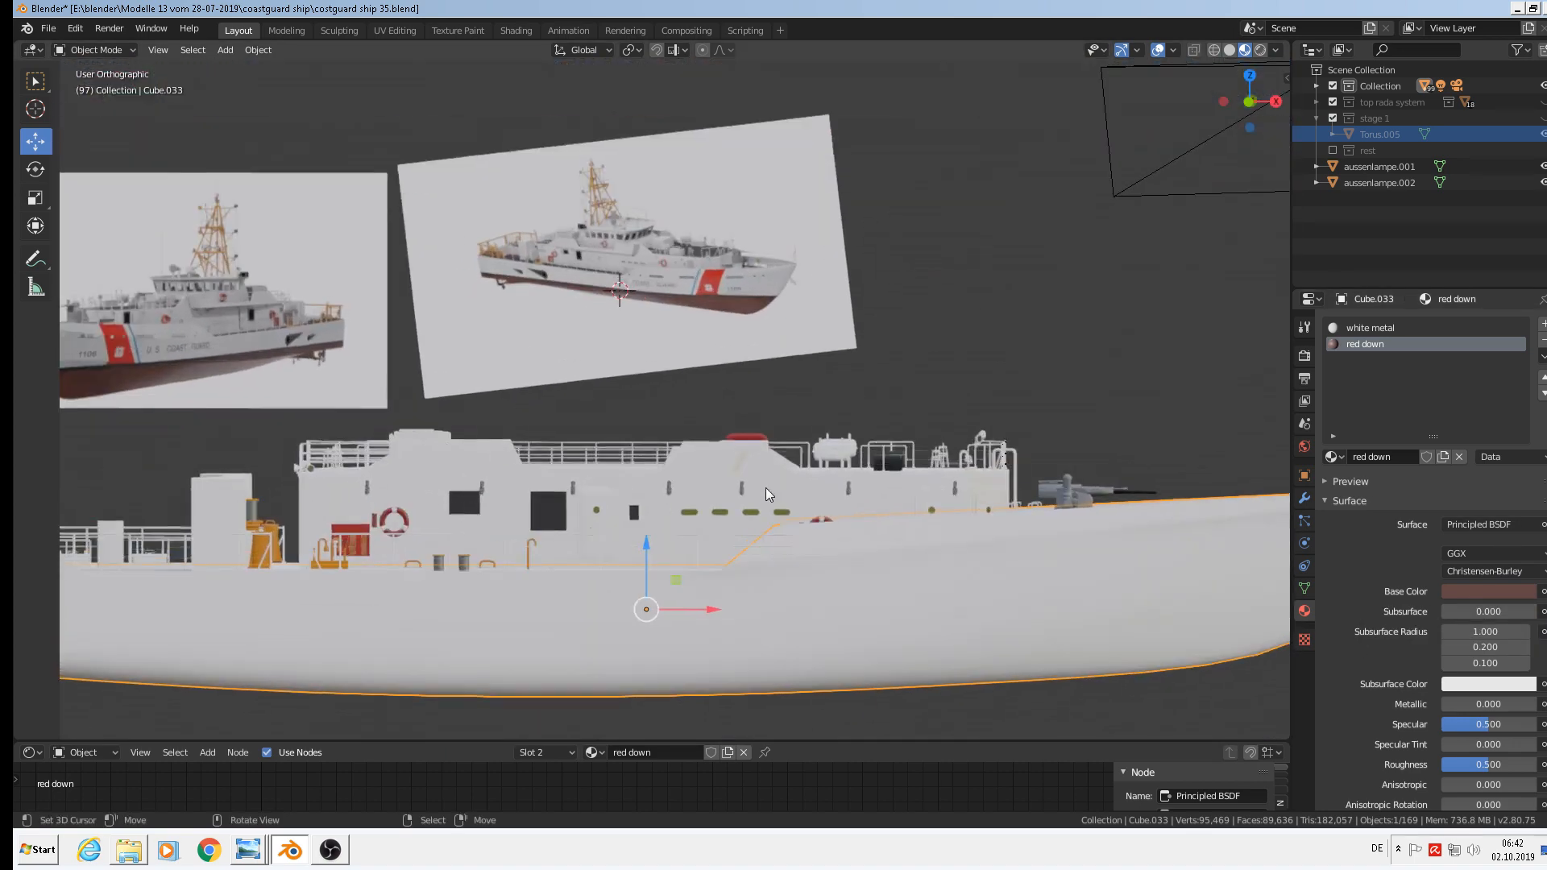
key("Tab")
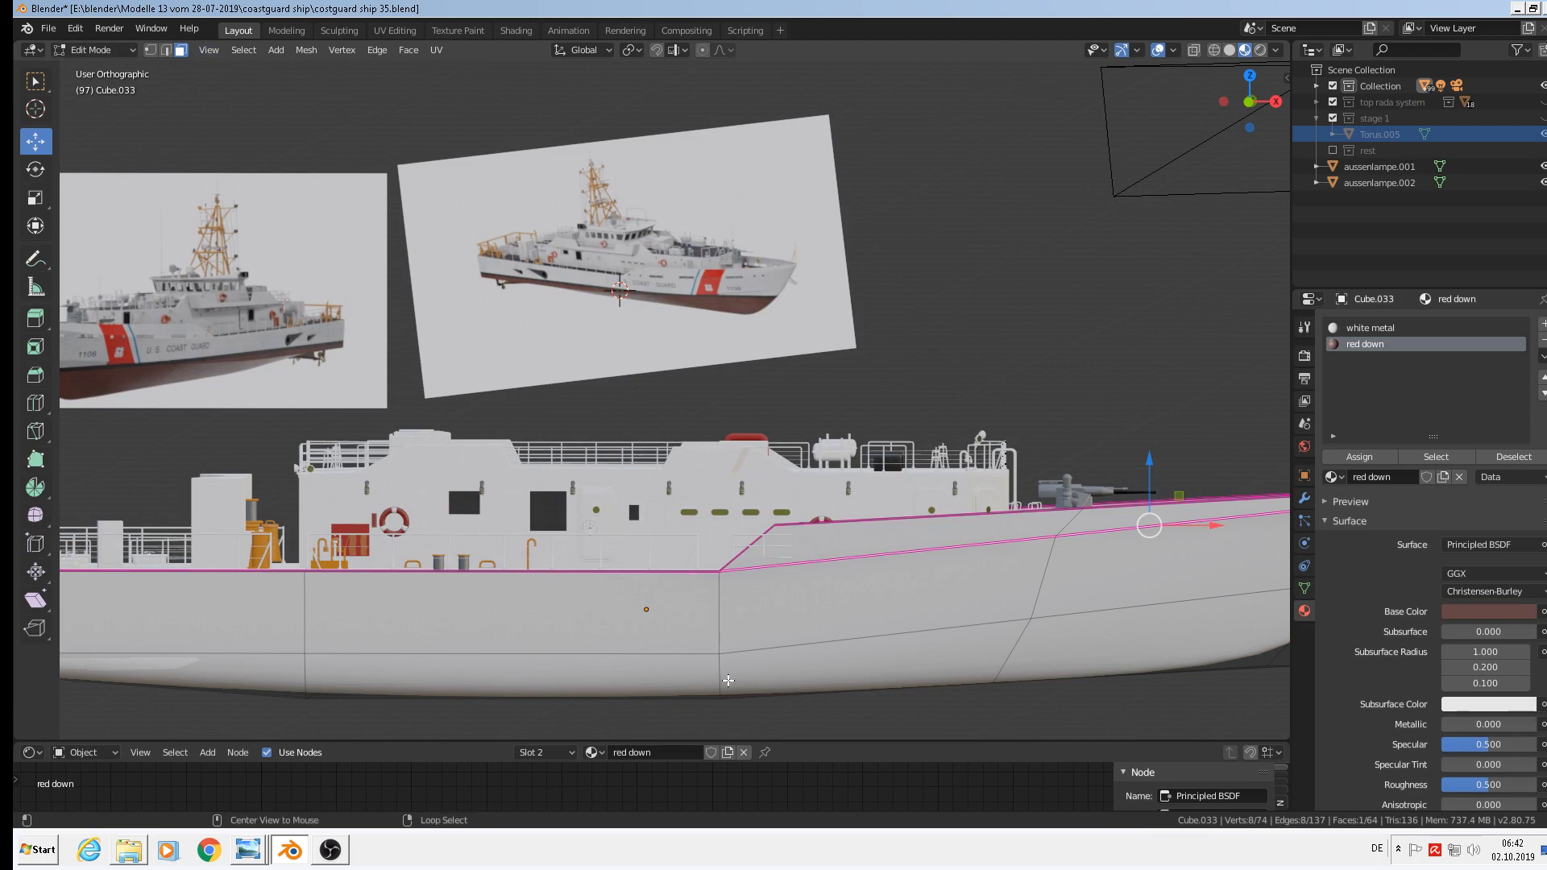
left_click(728, 681, "alt")
scroll(749, 681, "down", 3)
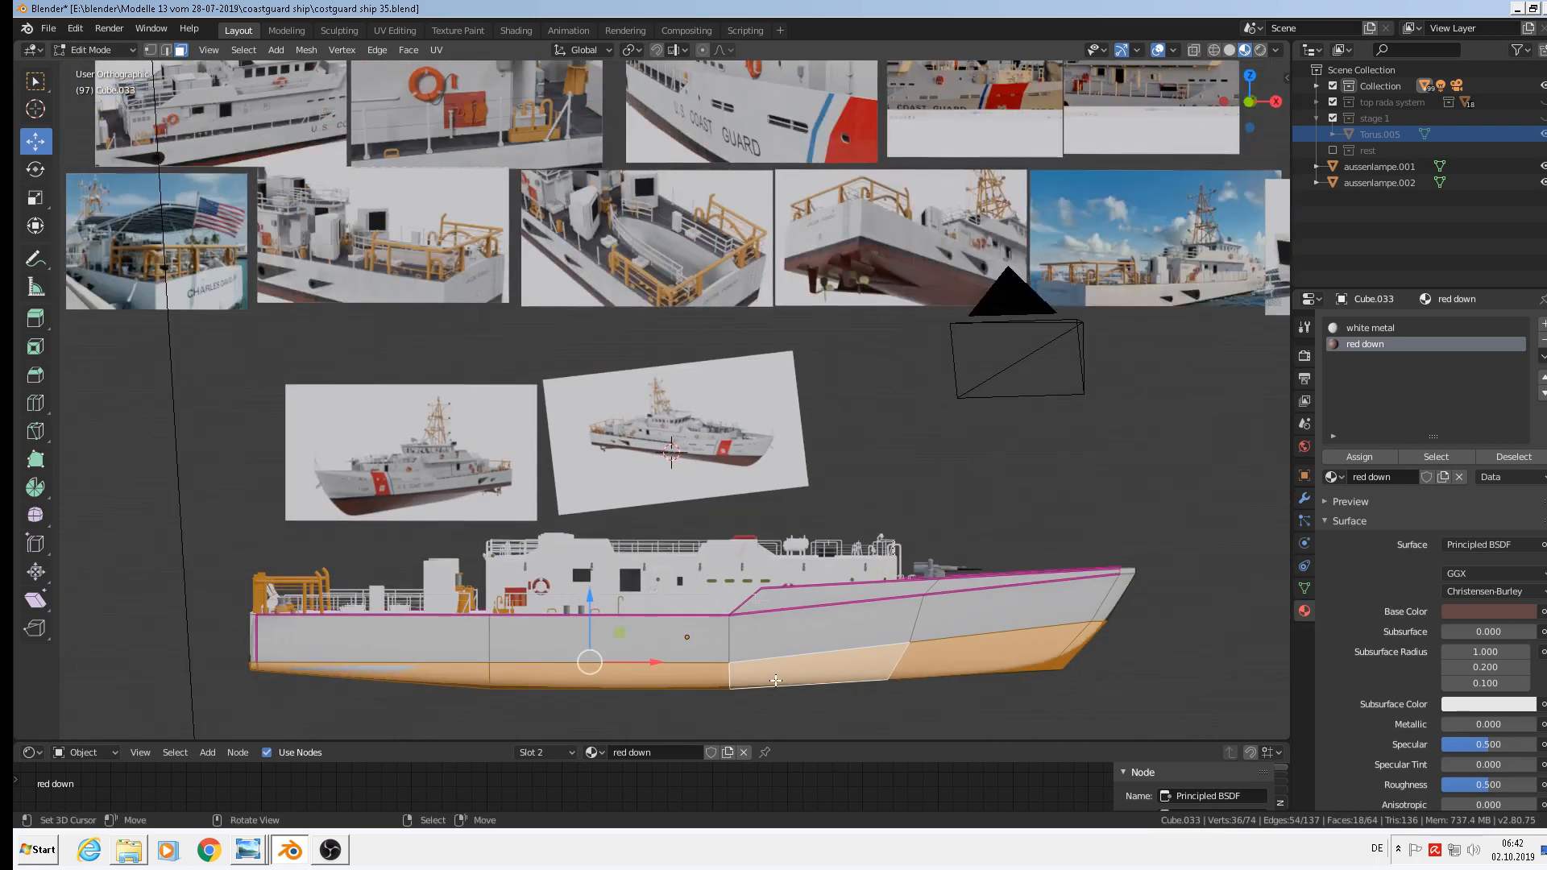
left_click(1359, 458)
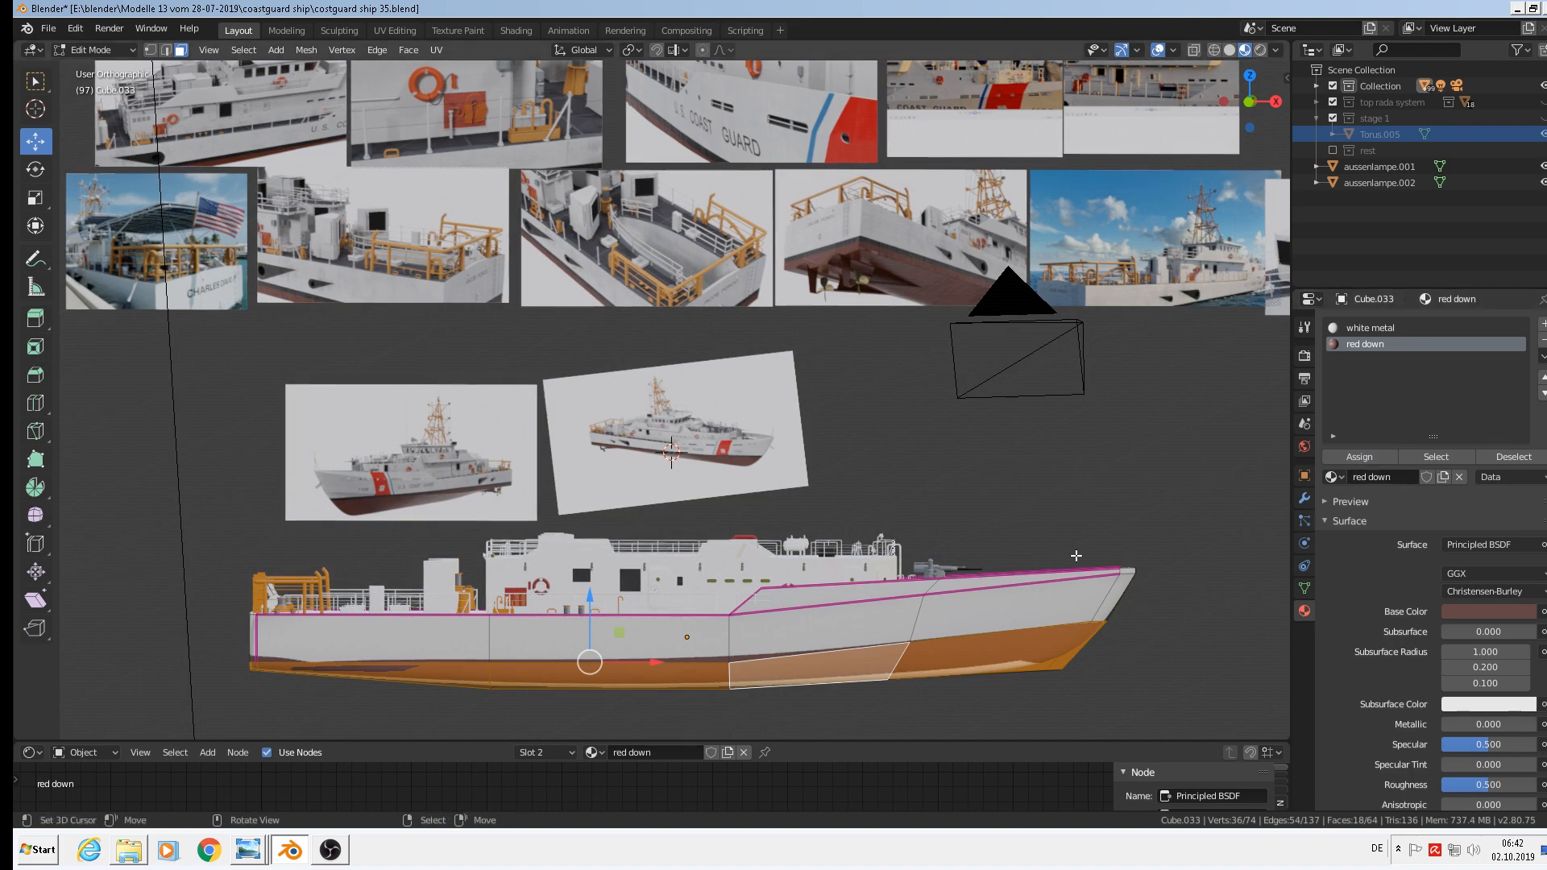
Select the face loops covering the hull's underside and lower sides, and try assigning the red down material to them.
key("Tab")
scroll(1007, 674, "up", 2)
middle_click_drag(996, 674, 917, 558)
key("Tab")
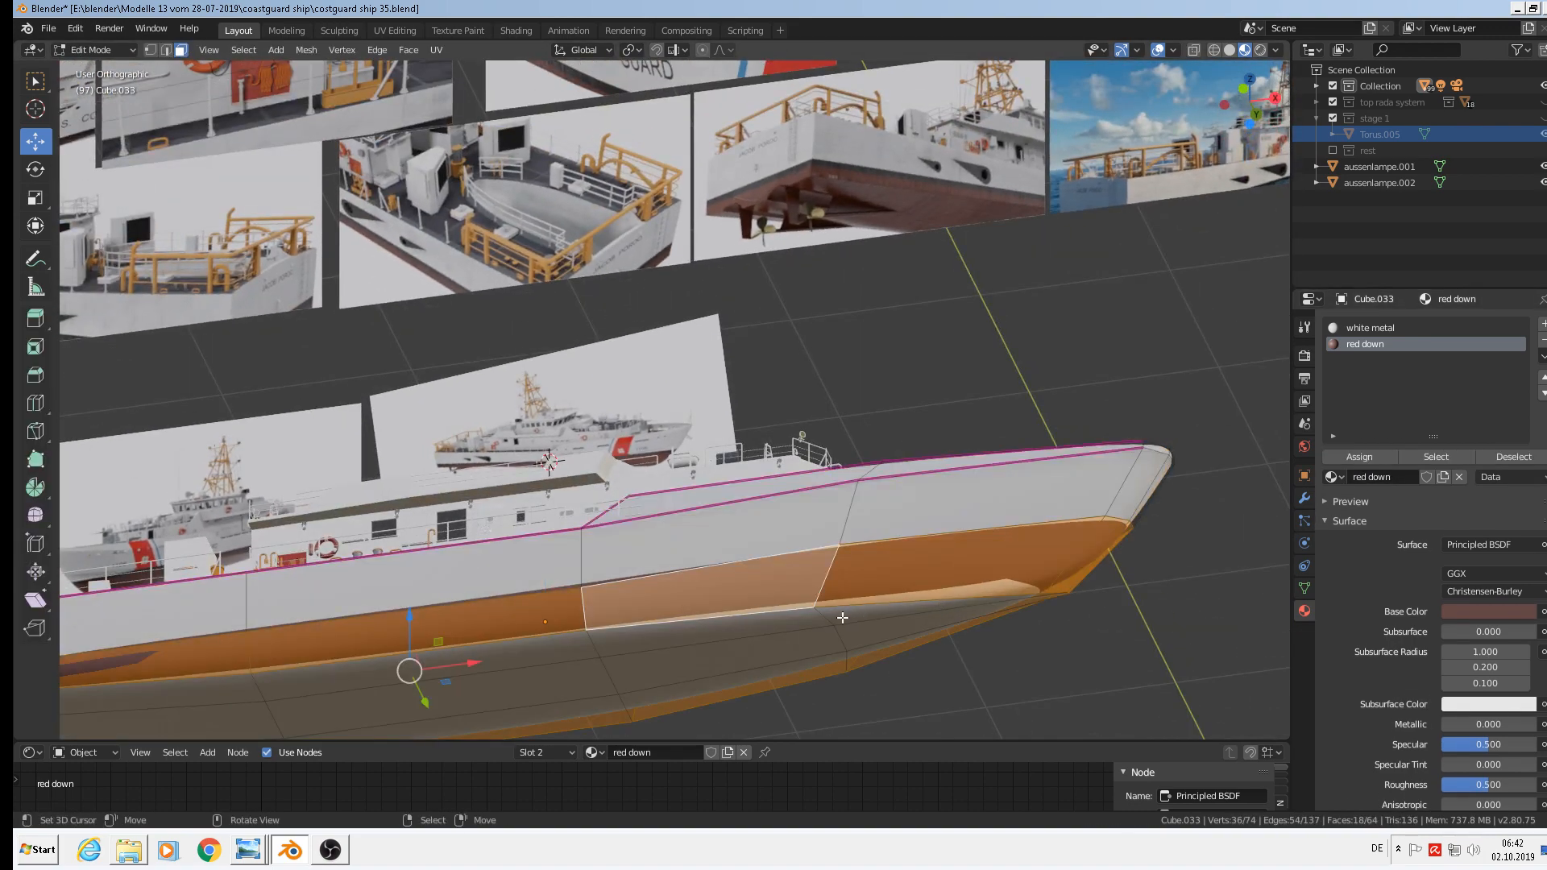
left_click(843, 617, "alt")
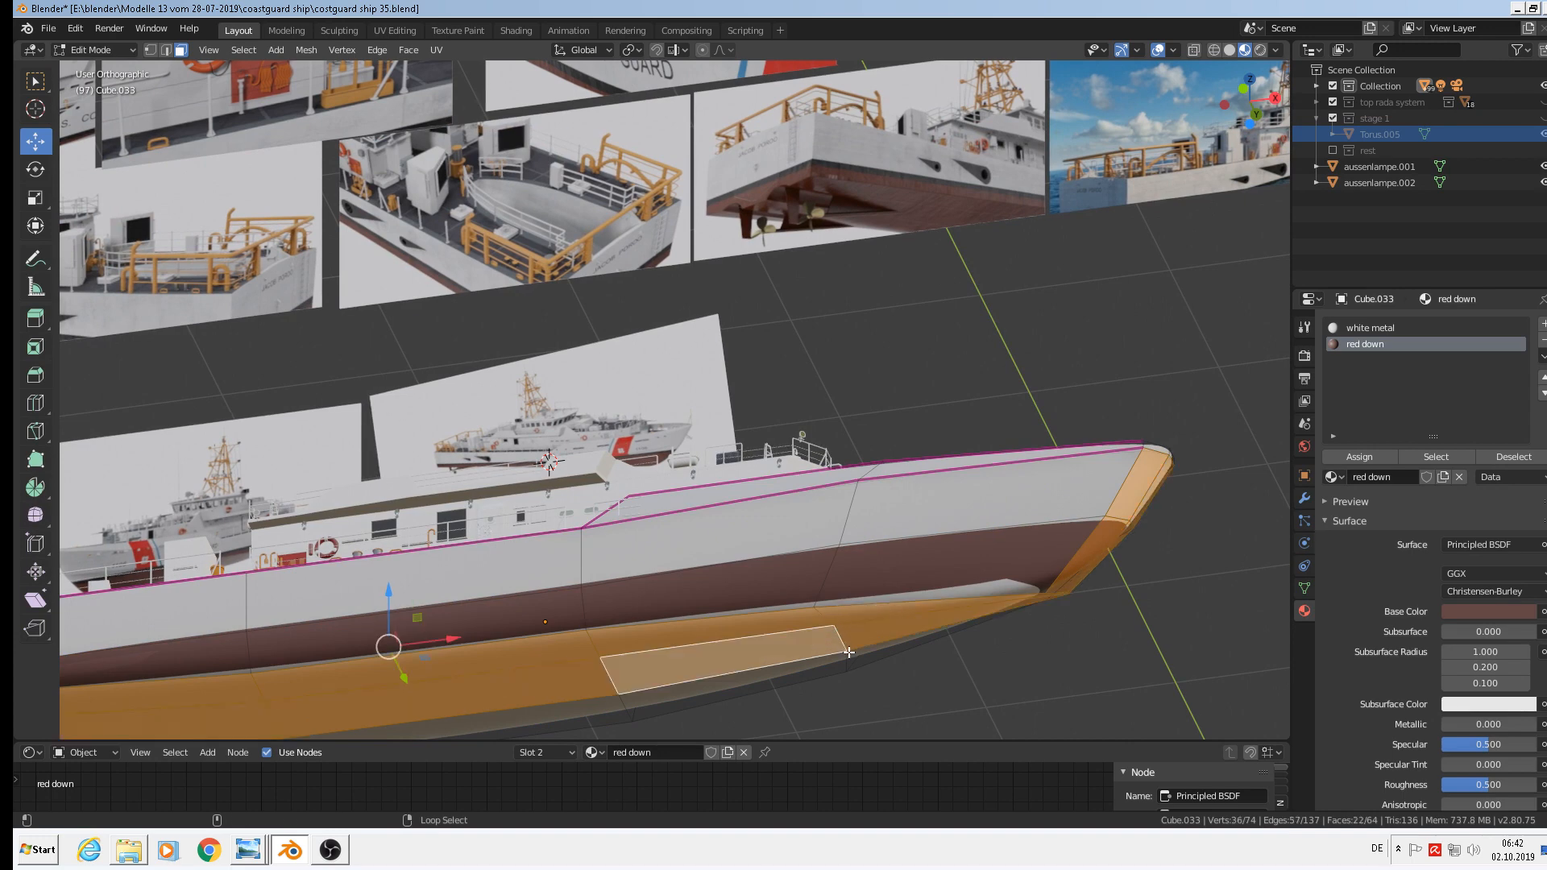
left_click(847, 652, "alt+shift")
left_click(816, 604, "alt+shift")
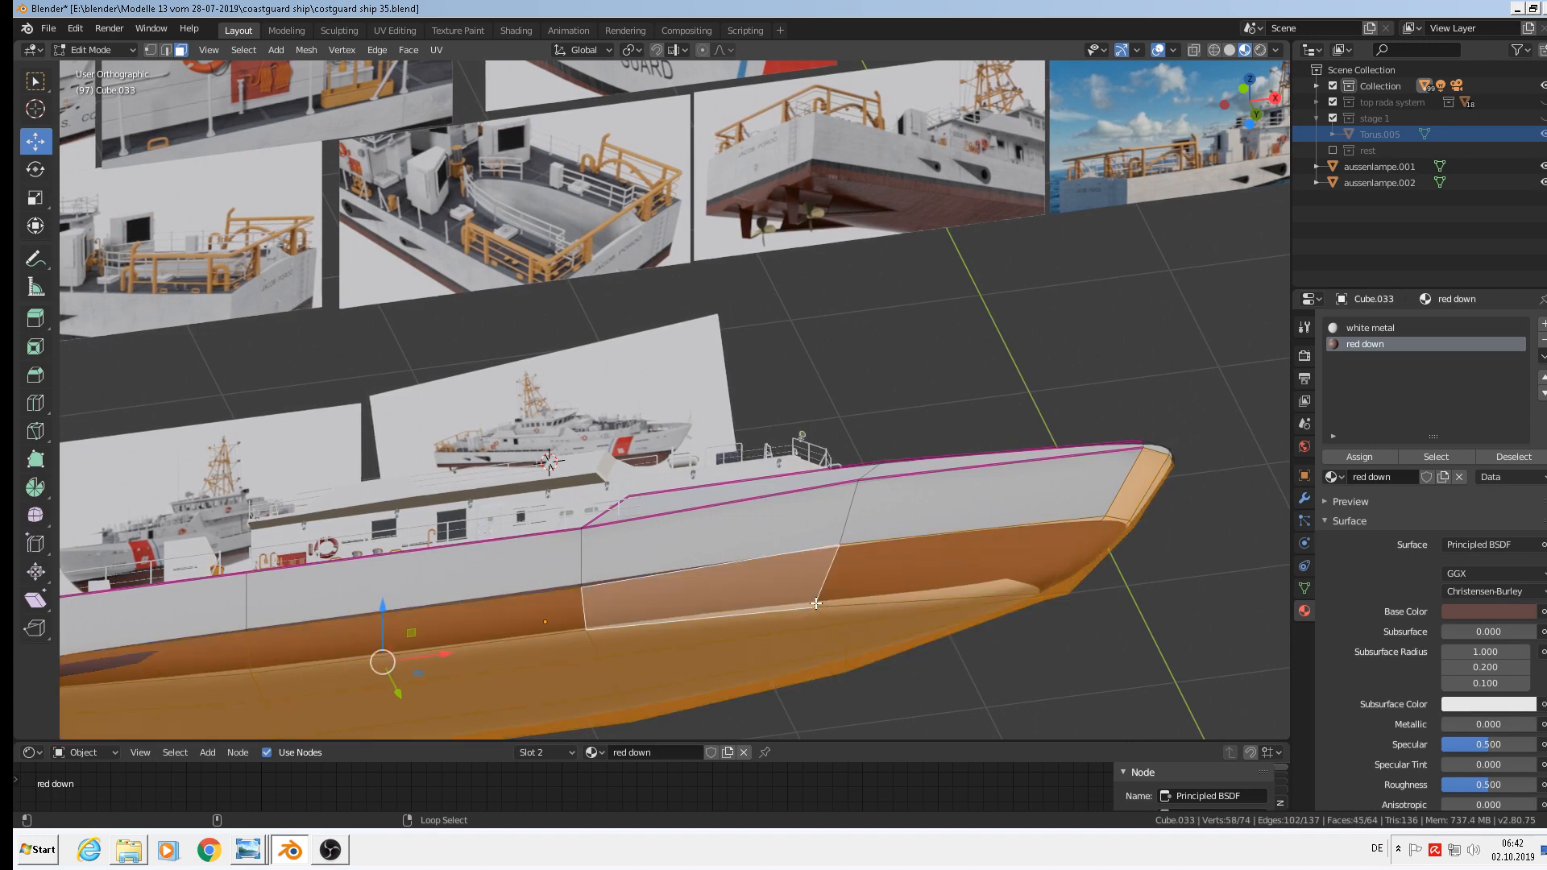
left_click(1359, 457)
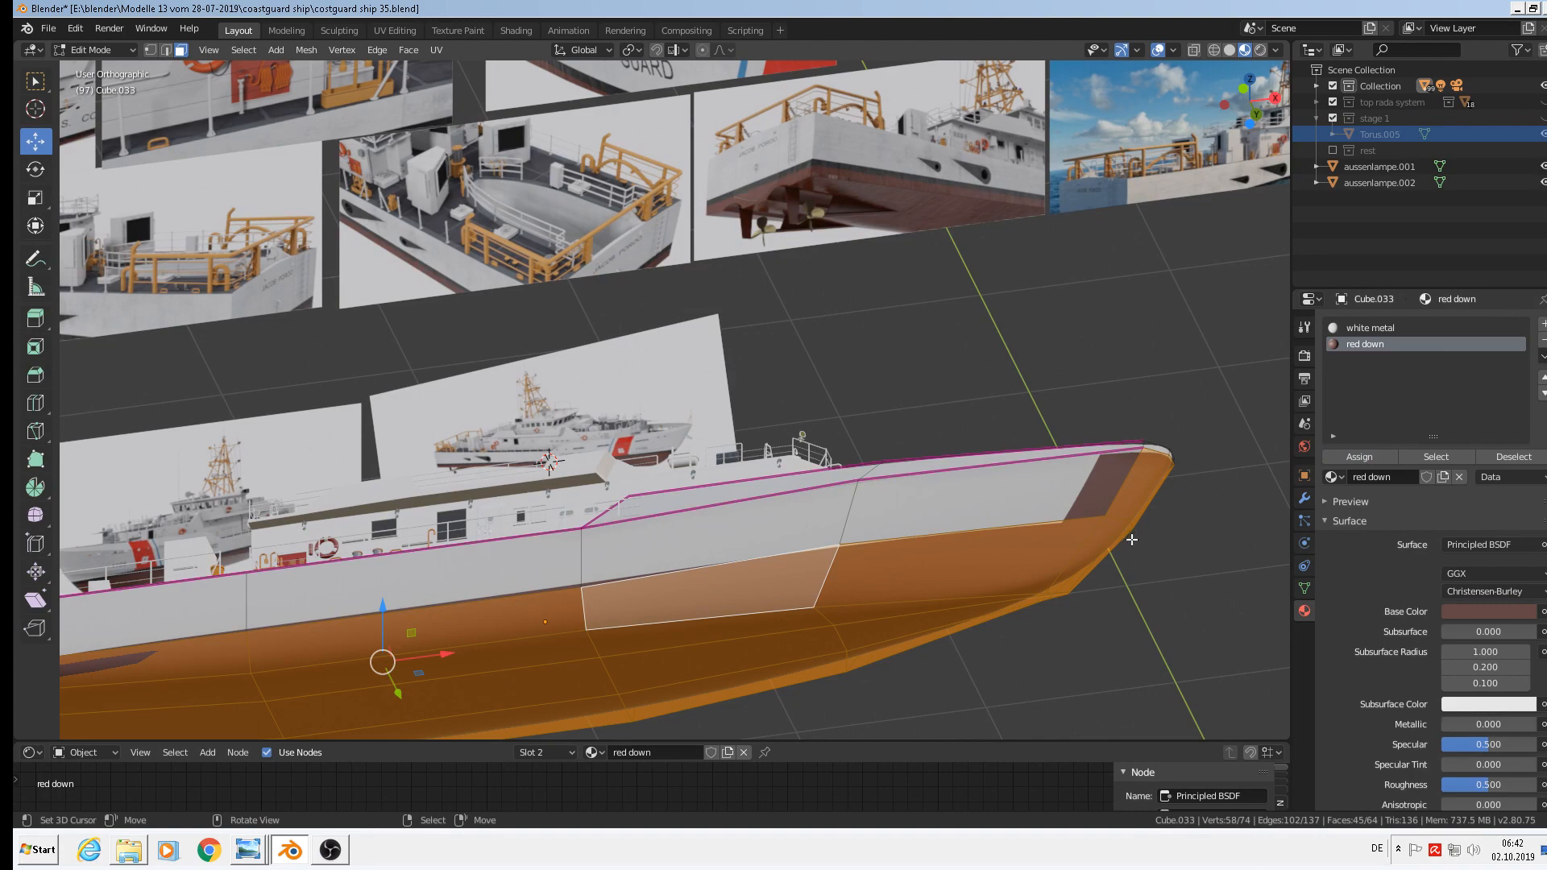
key("ctrl")
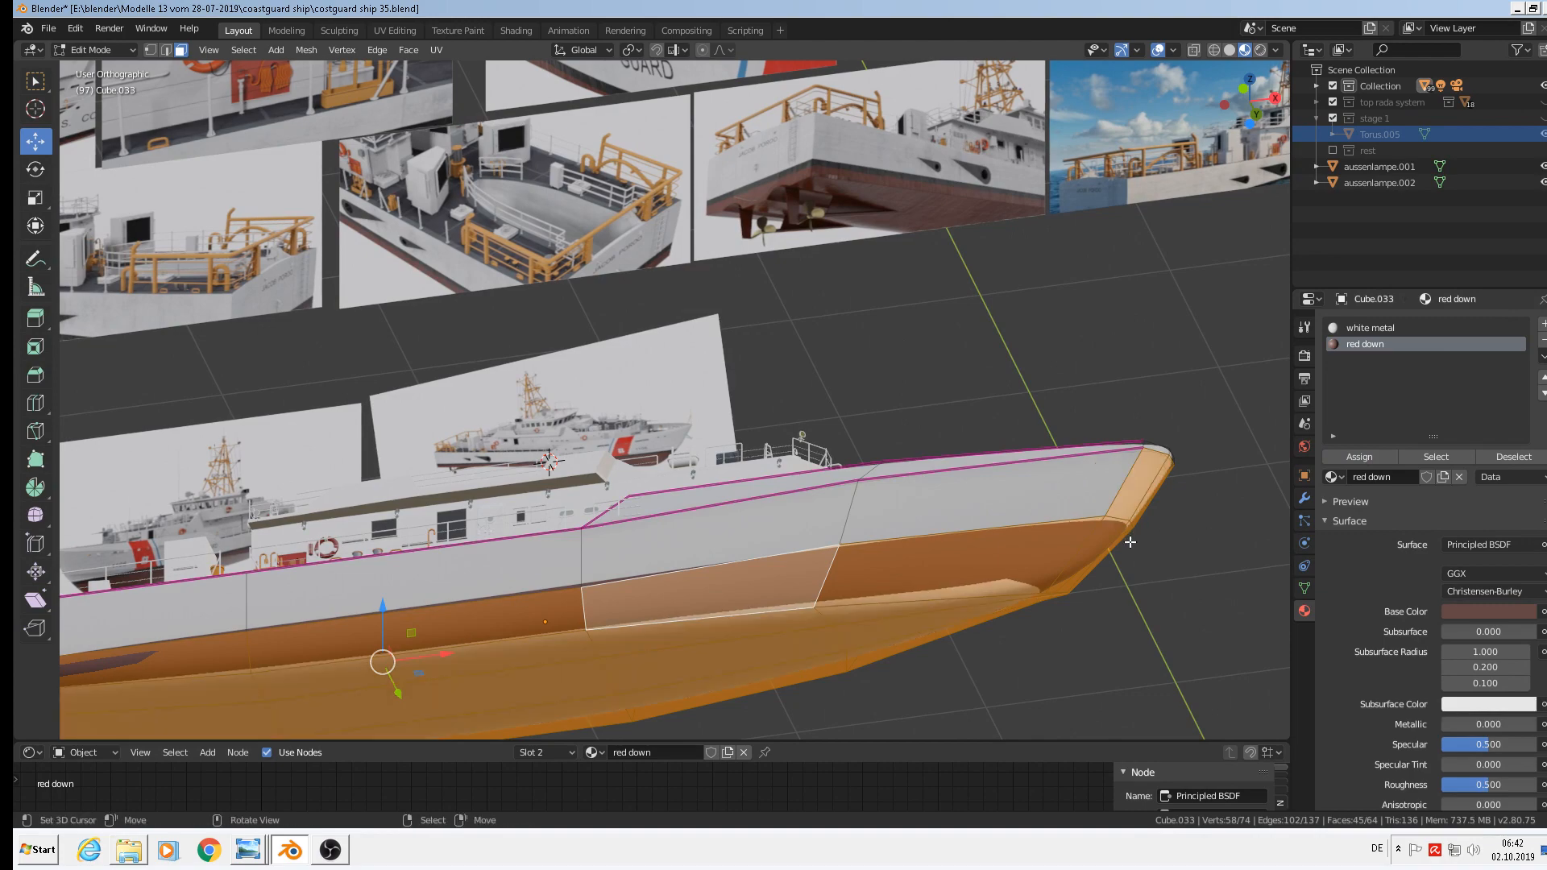
Deselect the bow faces above the waterline and assign red down to the remaining selected lower hull faces.
middle_click_drag(1132, 541, 967, 553)
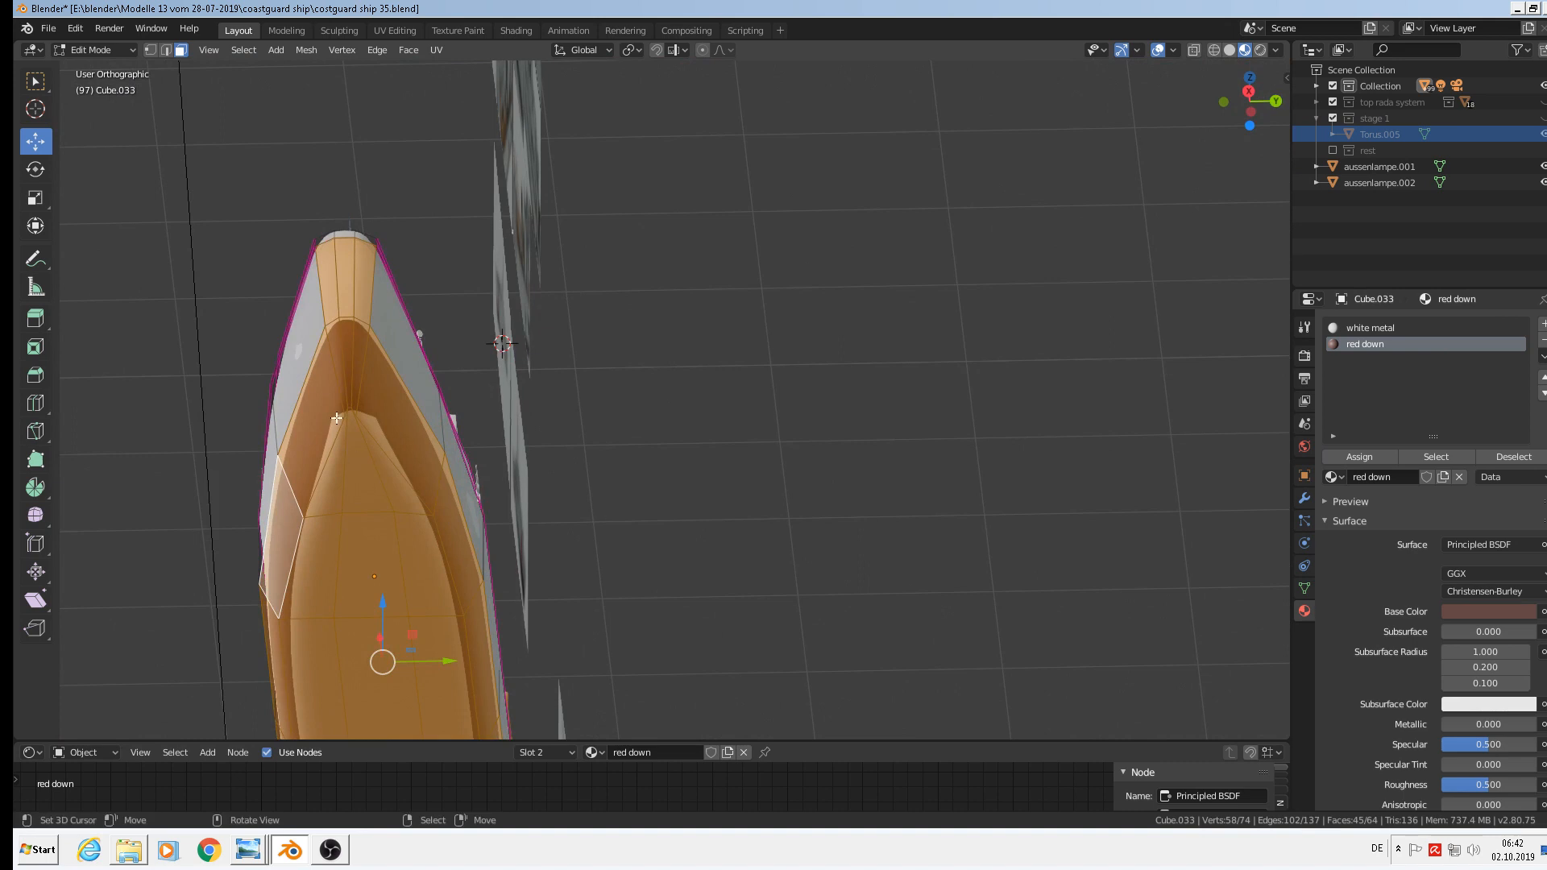
left_click(339, 297, "shift")
left_click(340, 297, "shift")
left_click(337, 297, "shift")
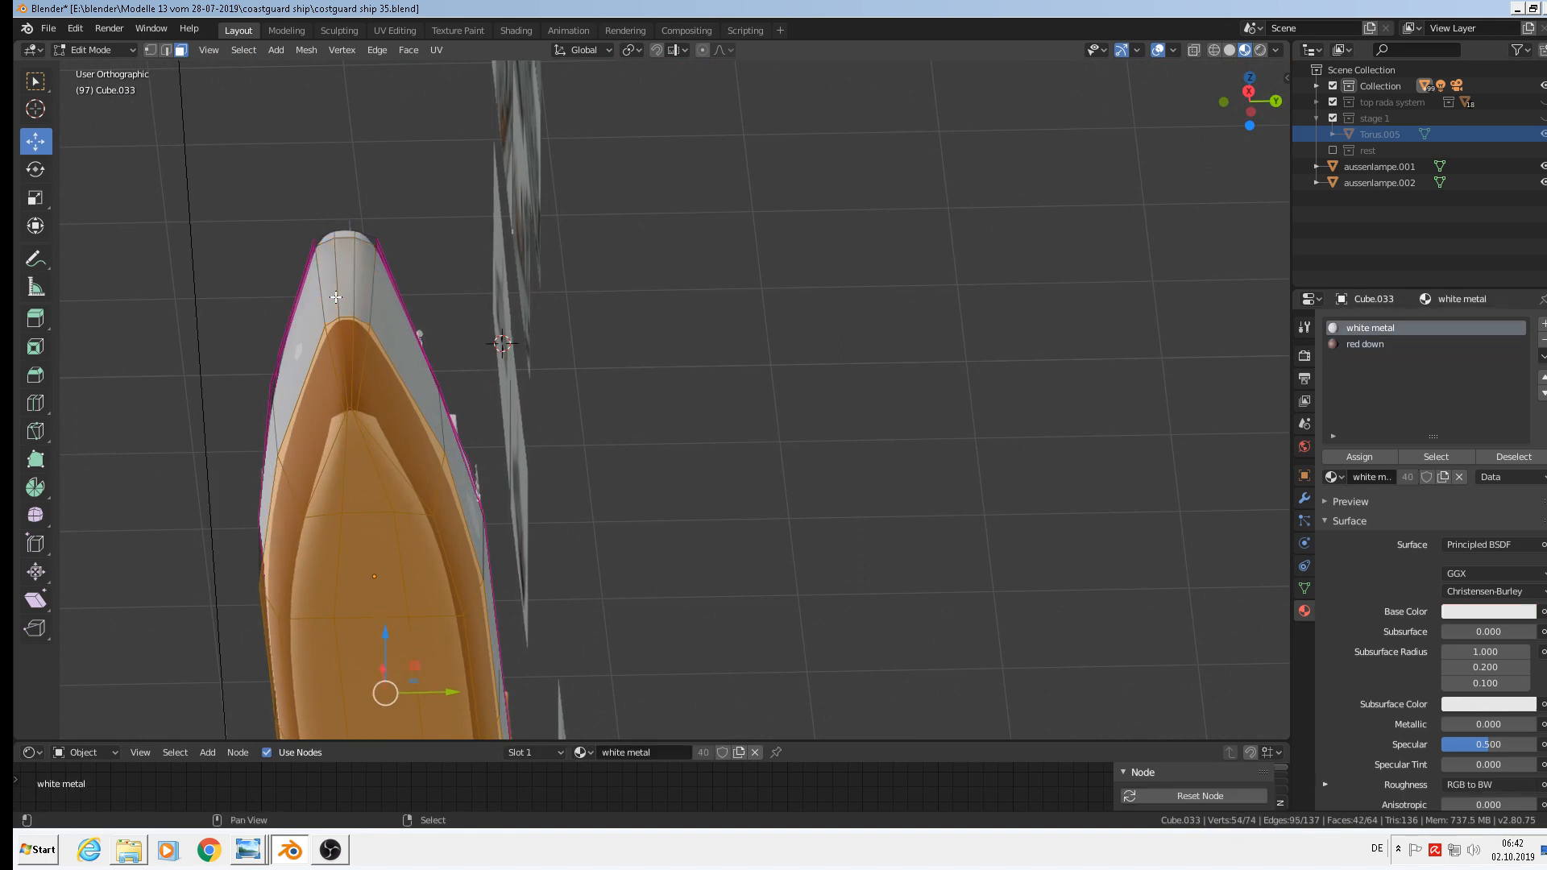
left_click(1363, 342)
left_click(1359, 457)
middle_click_drag(538, 480, 983, 300)
key("Tab")
middle_click_drag(858, 384, 984, 433)
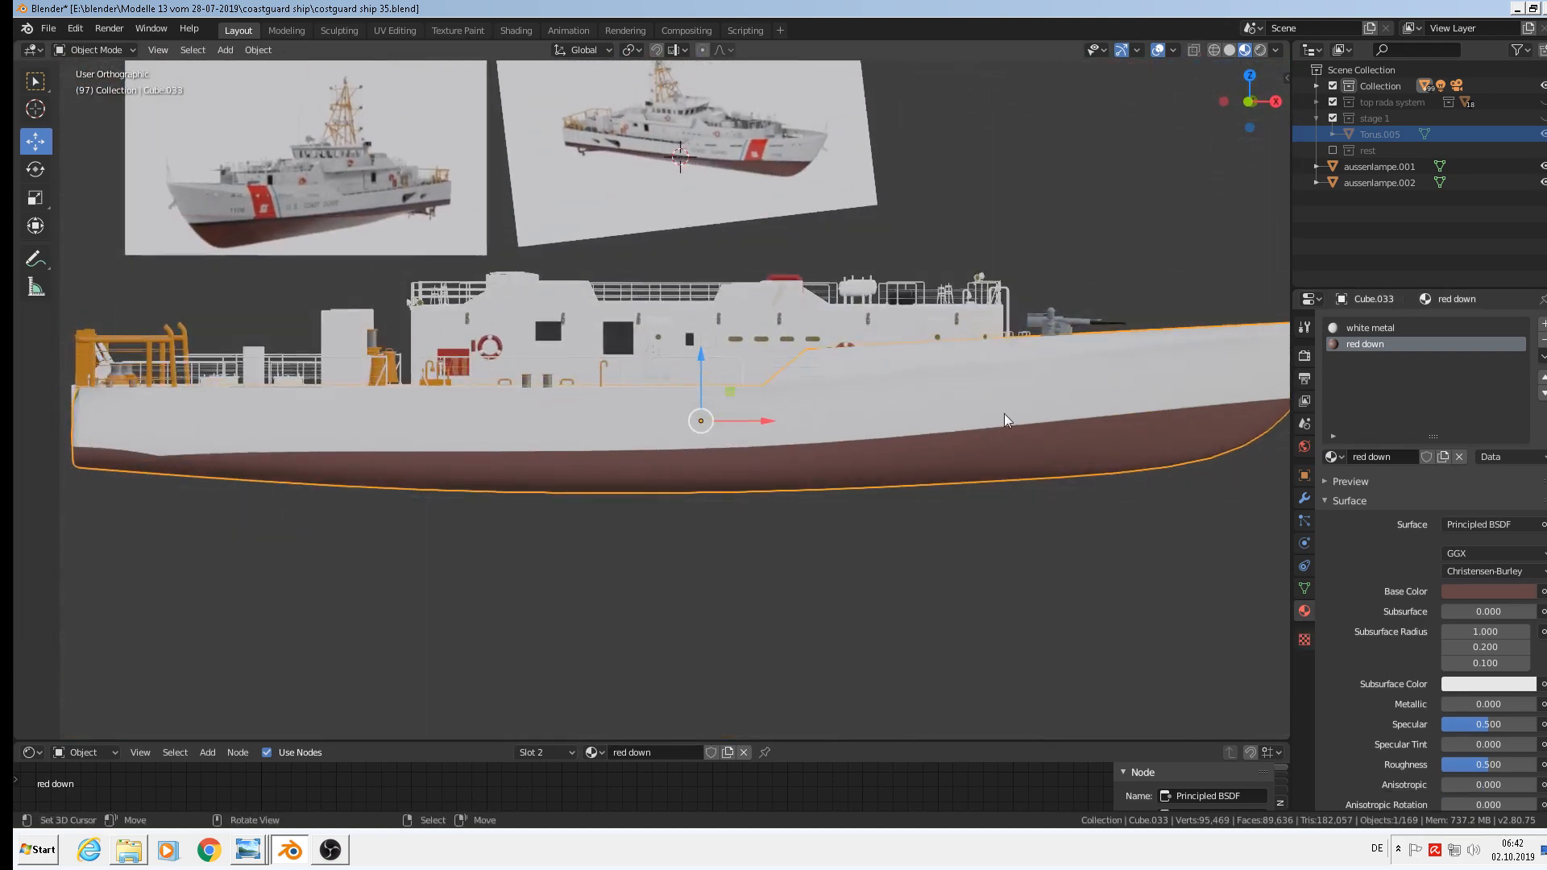
Change the red down base color to a deep dark red with hue 0.003 and saturation 0.747.
scroll(975, 522, "up", 4)
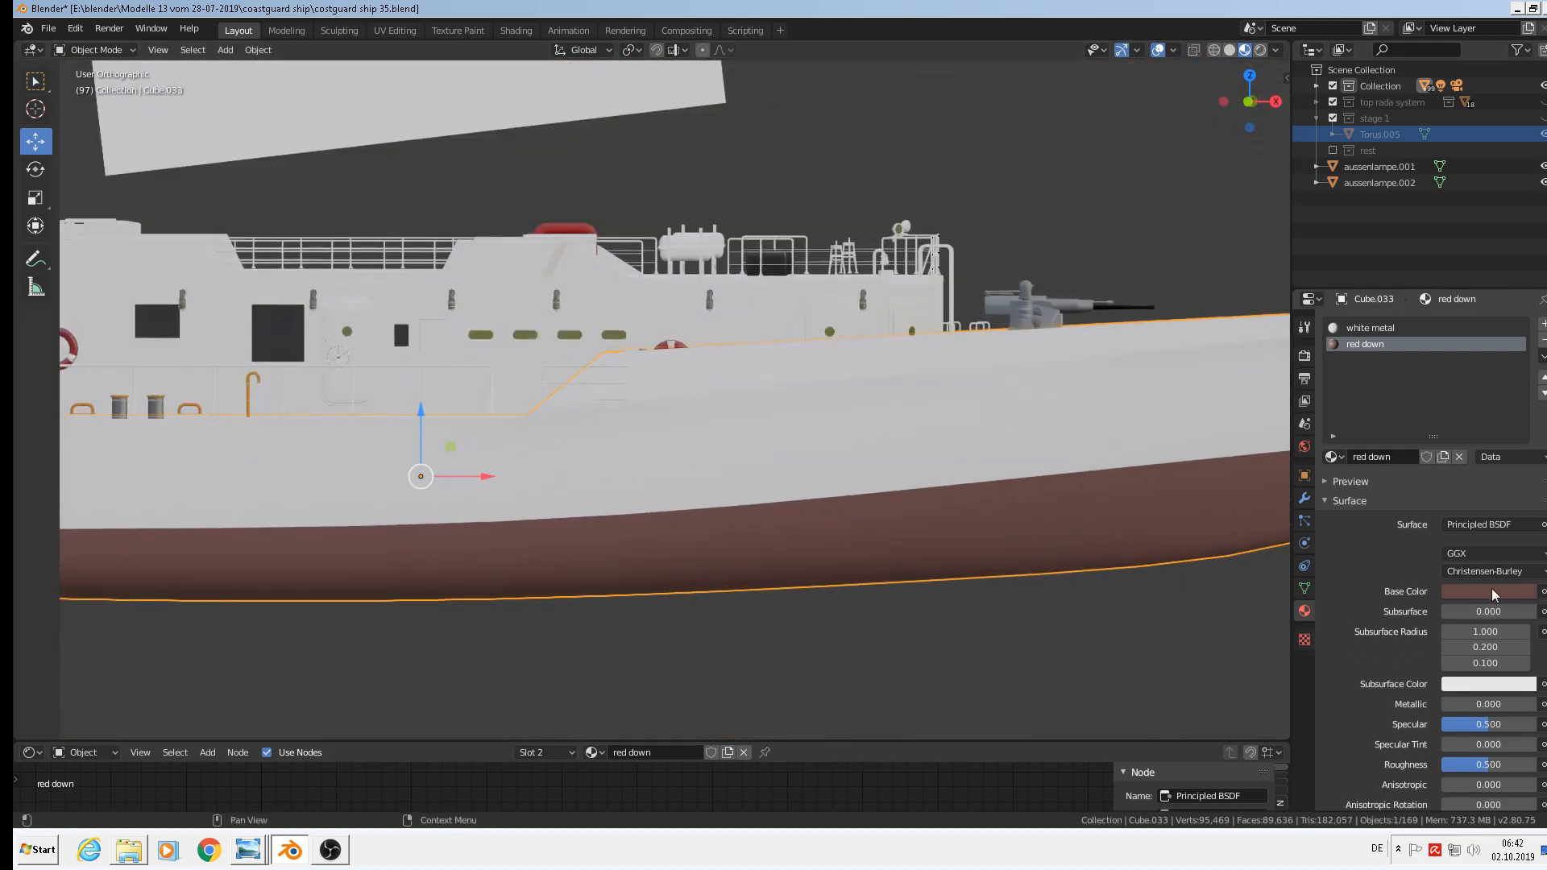
left_click(1490, 593)
left_click(1491, 594)
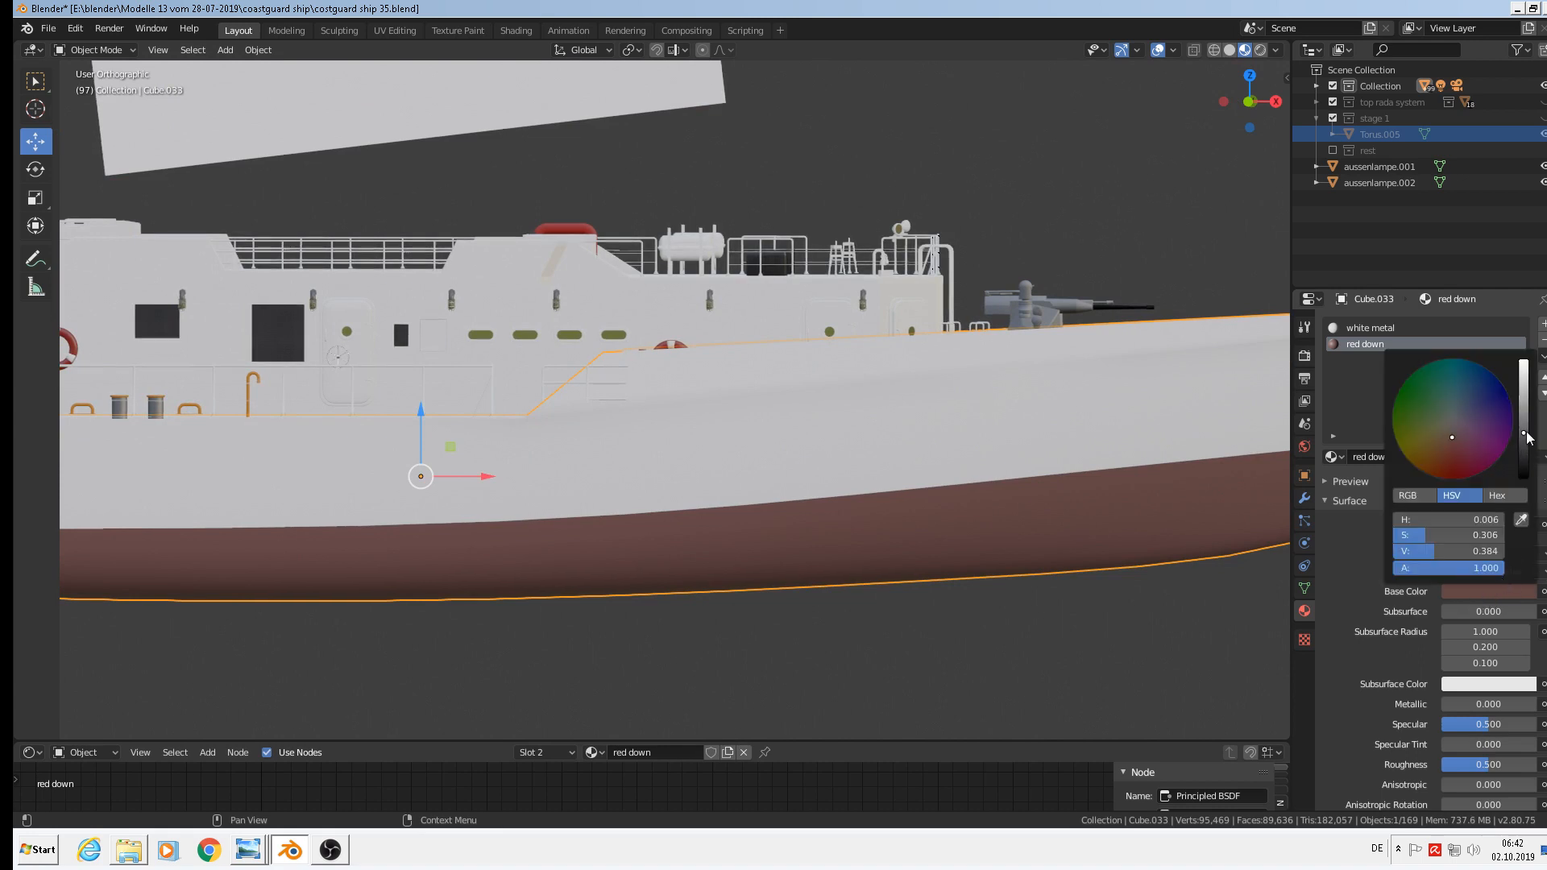
left_click_drag(1525, 436, 1523, 433)
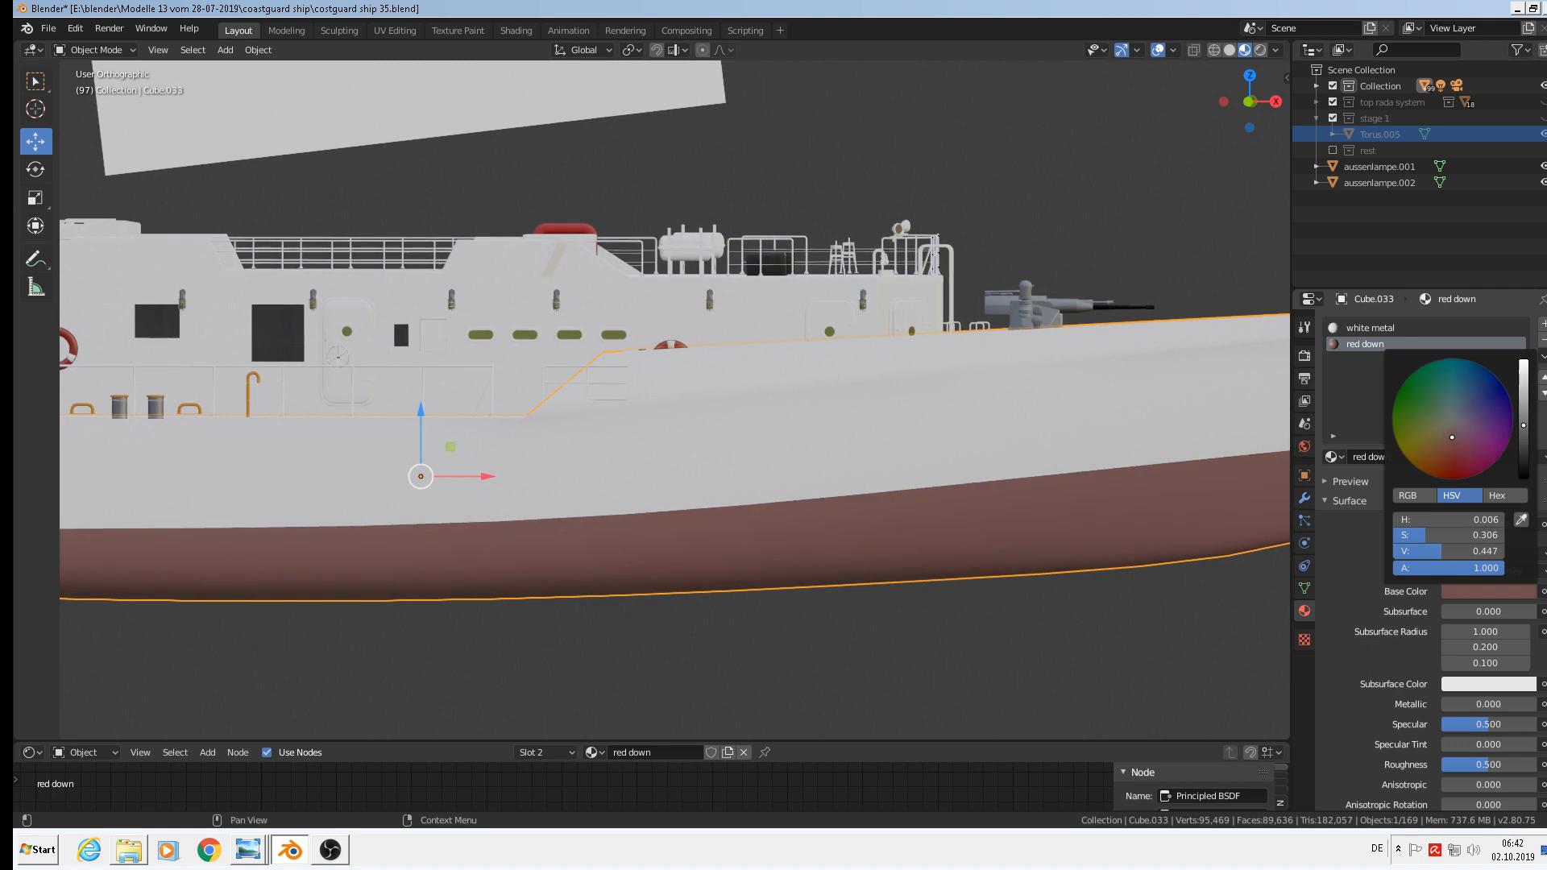
left_click(1454, 462)
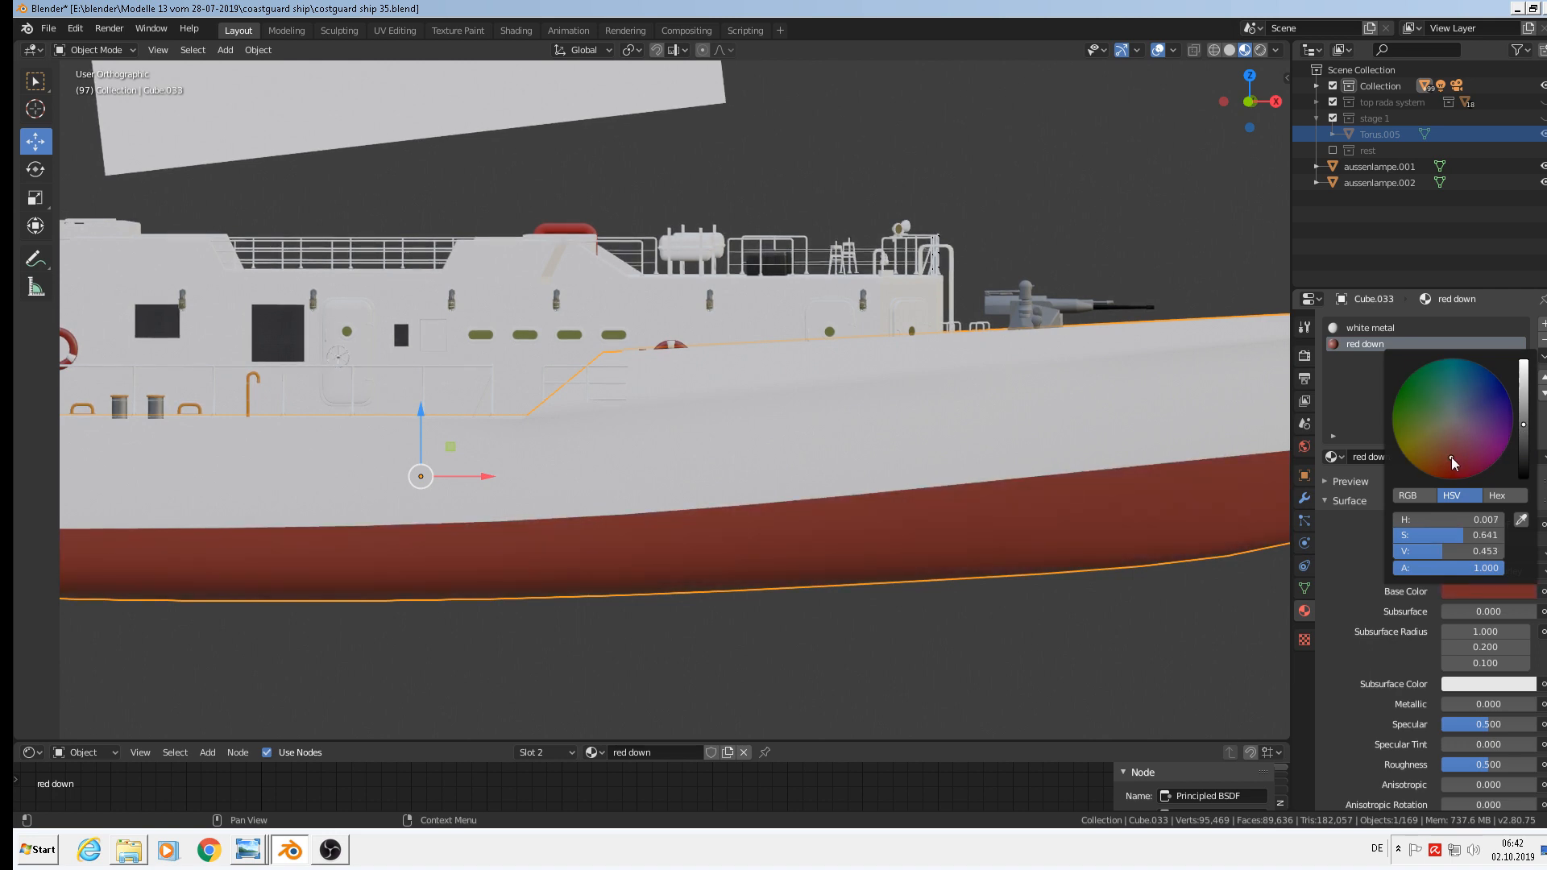
left_click(1454, 468)
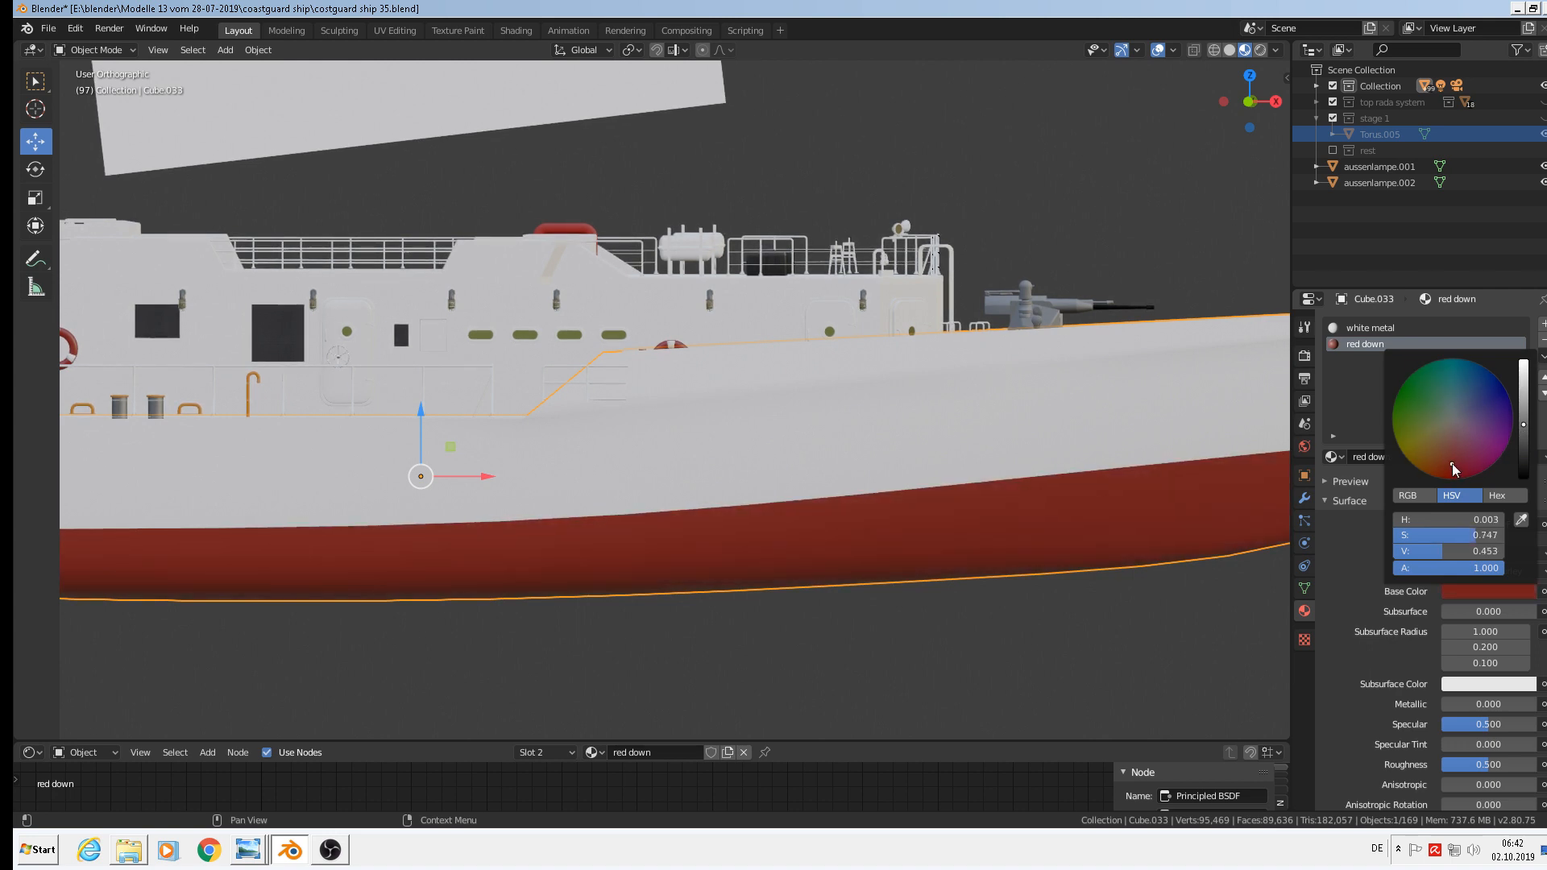
left_click(1524, 442)
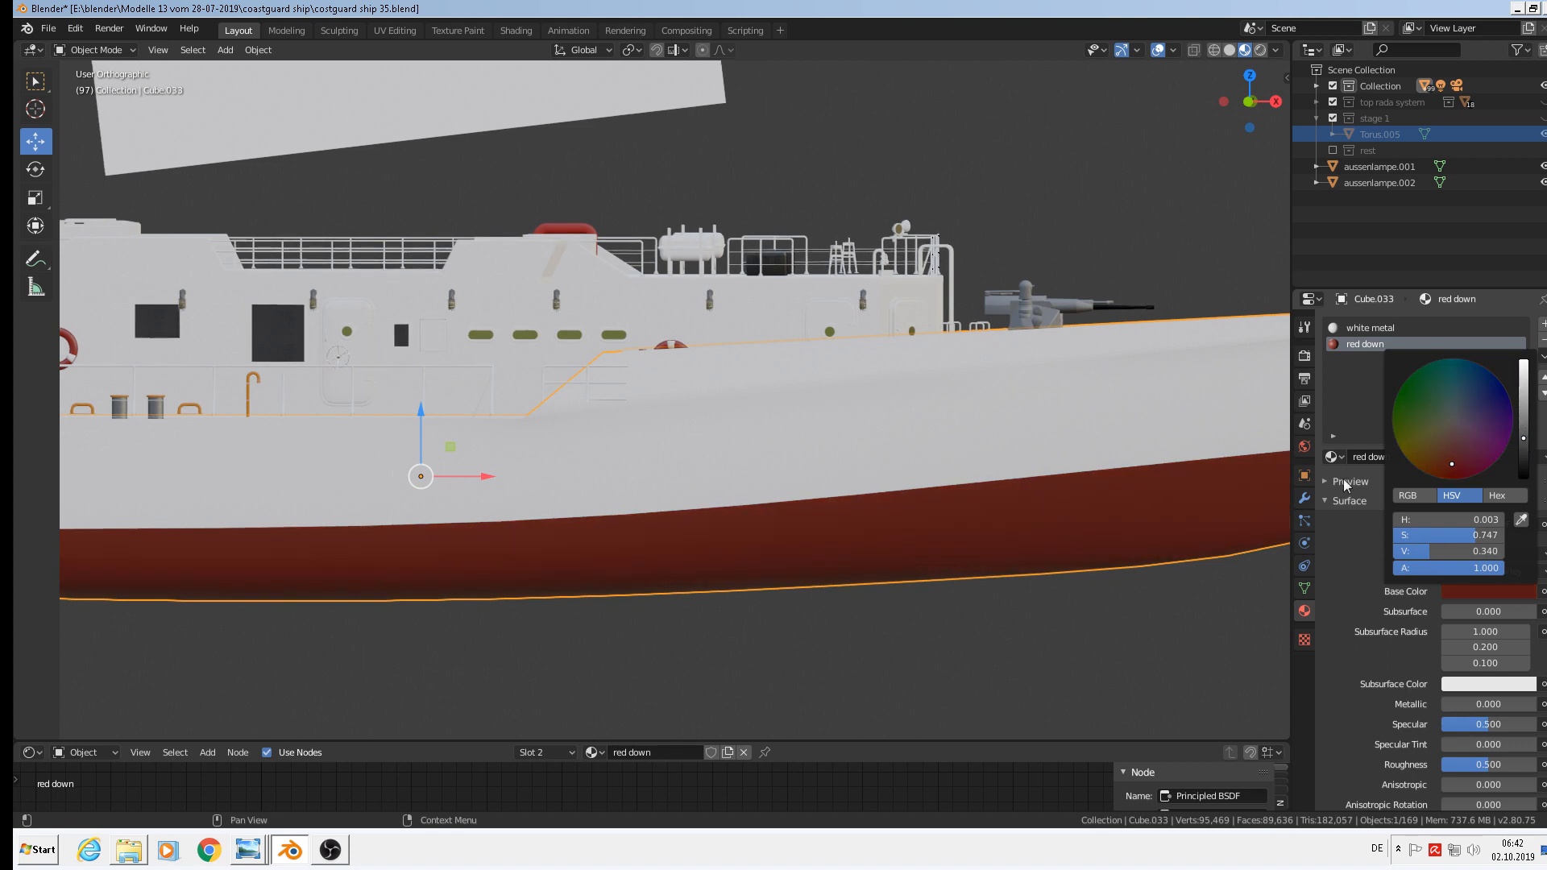
scroll(930, 548, "down", 3)
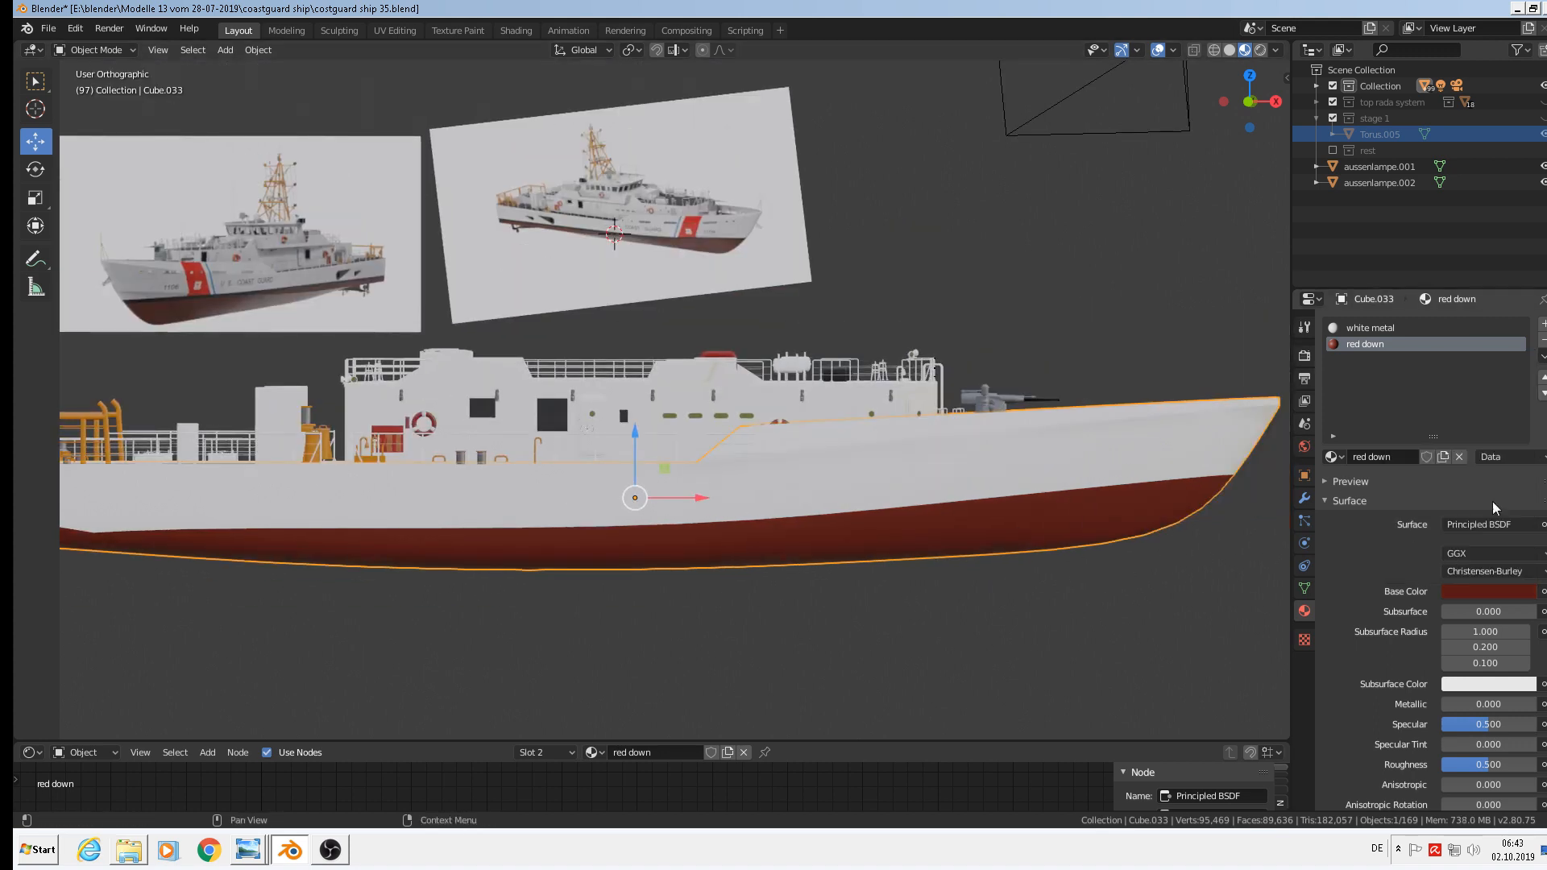
left_click(1514, 599)
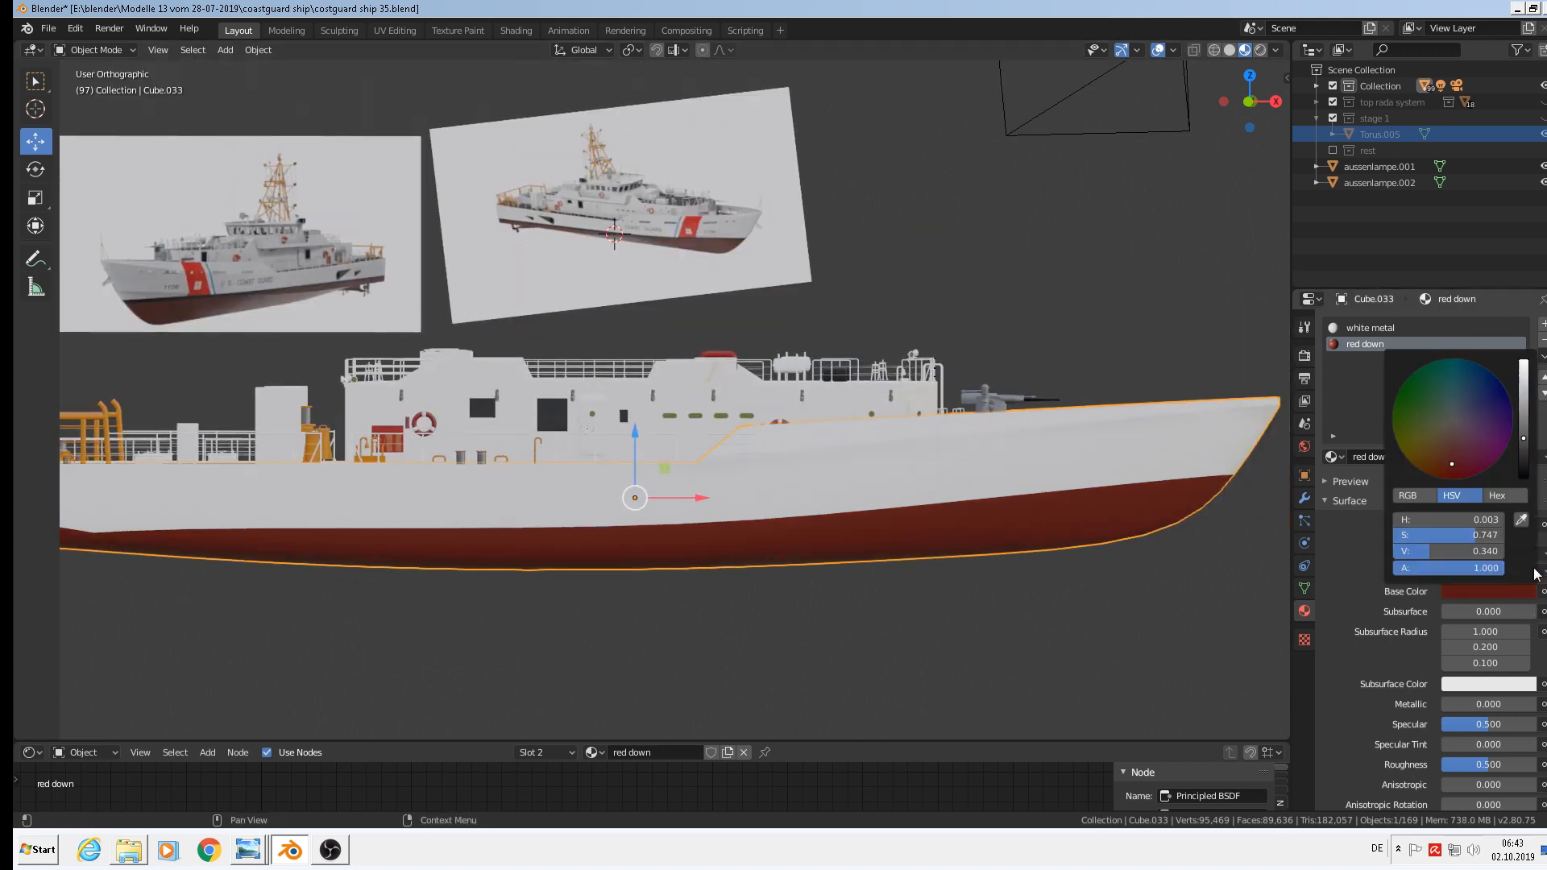
left_click(1525, 449)
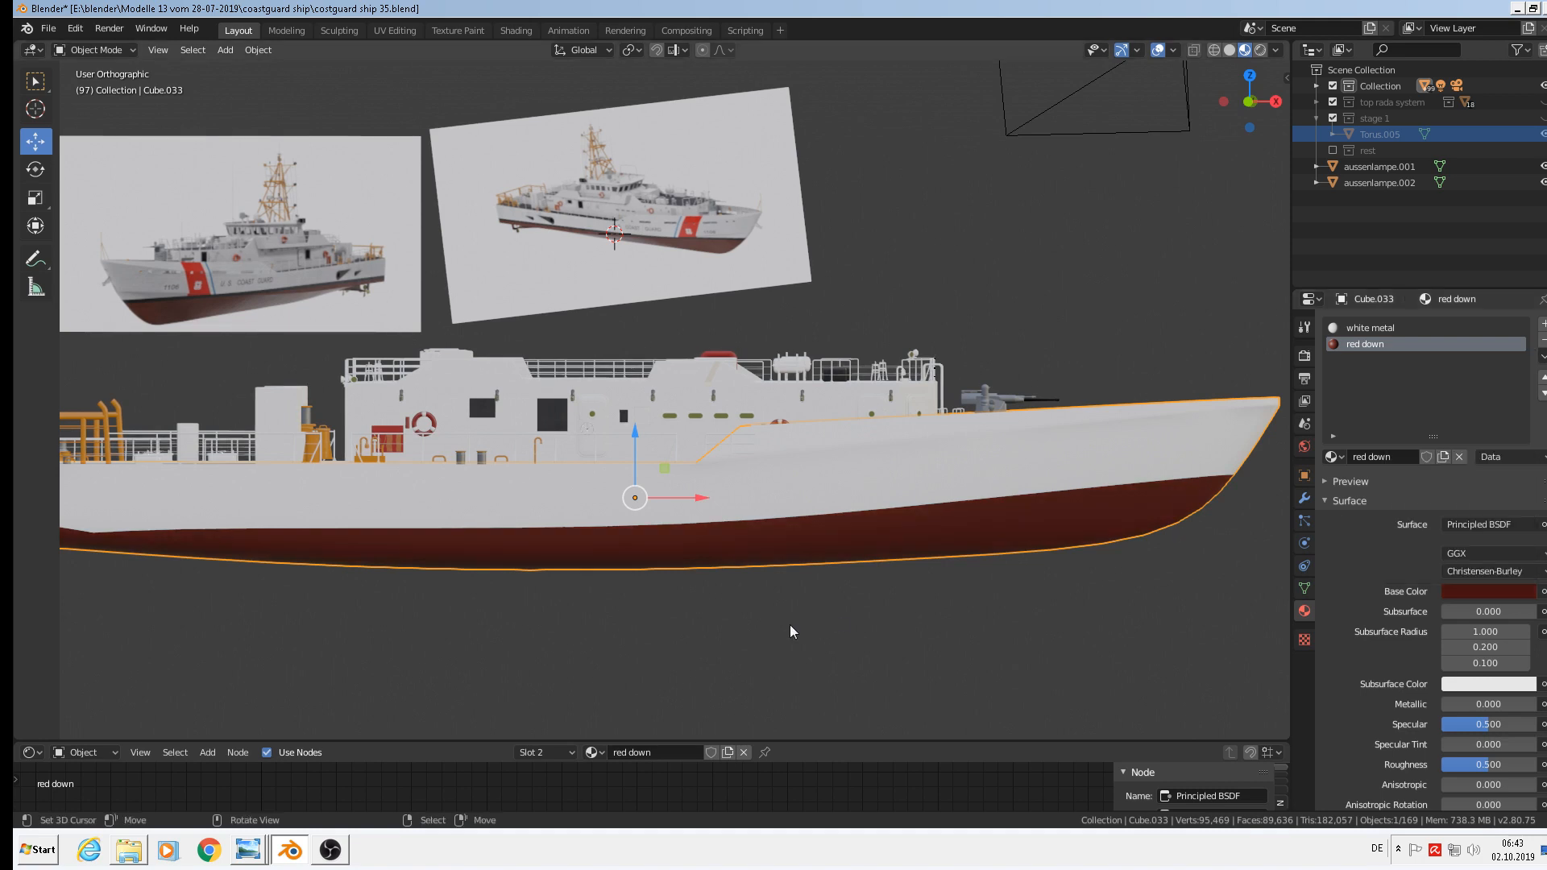
Clear the face selection on the hull mesh.
middle_click_drag(790, 625, 839, 636, "shift")
key("Tab")
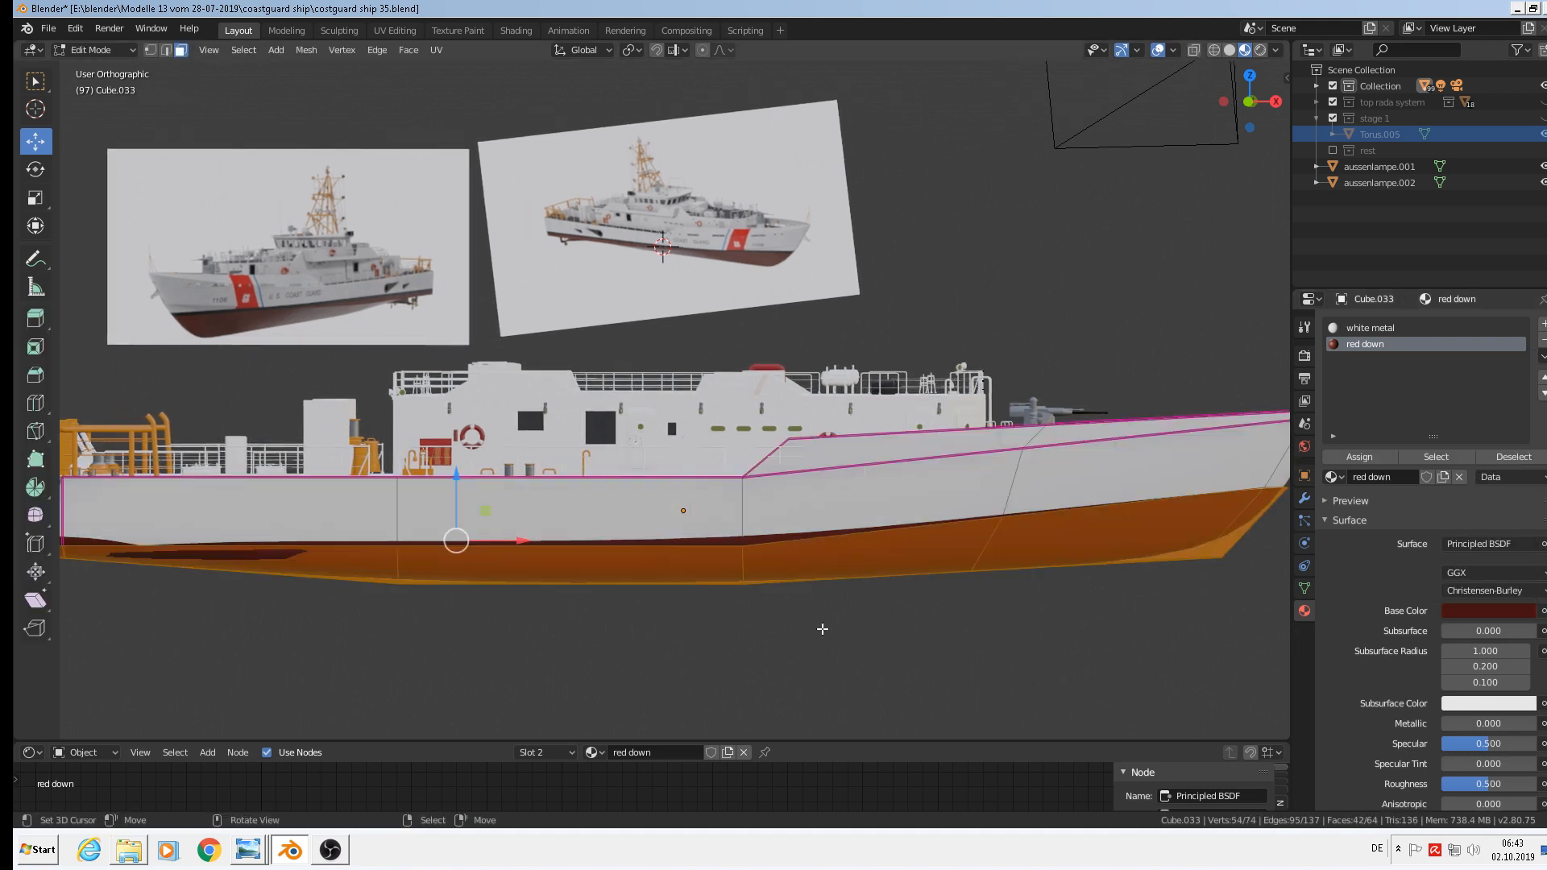
key("alt+a")
key("Tab")
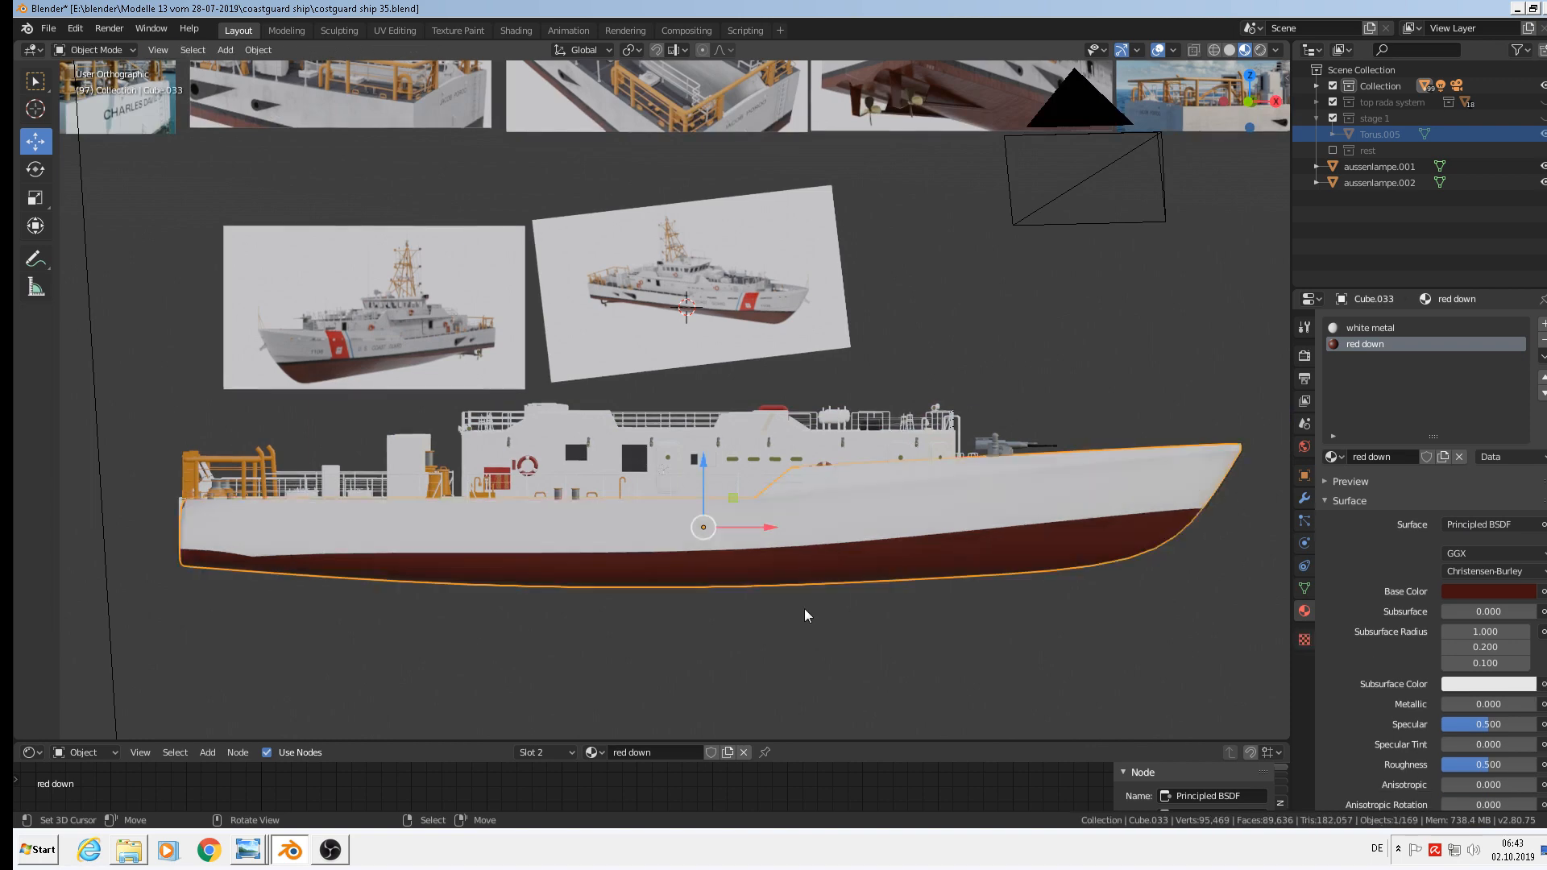
Assign the white metal material to the three upper transom faces at the hull's stern.
middle_click_drag(804, 609, 651, 617)
scroll(506, 604, "up", 4)
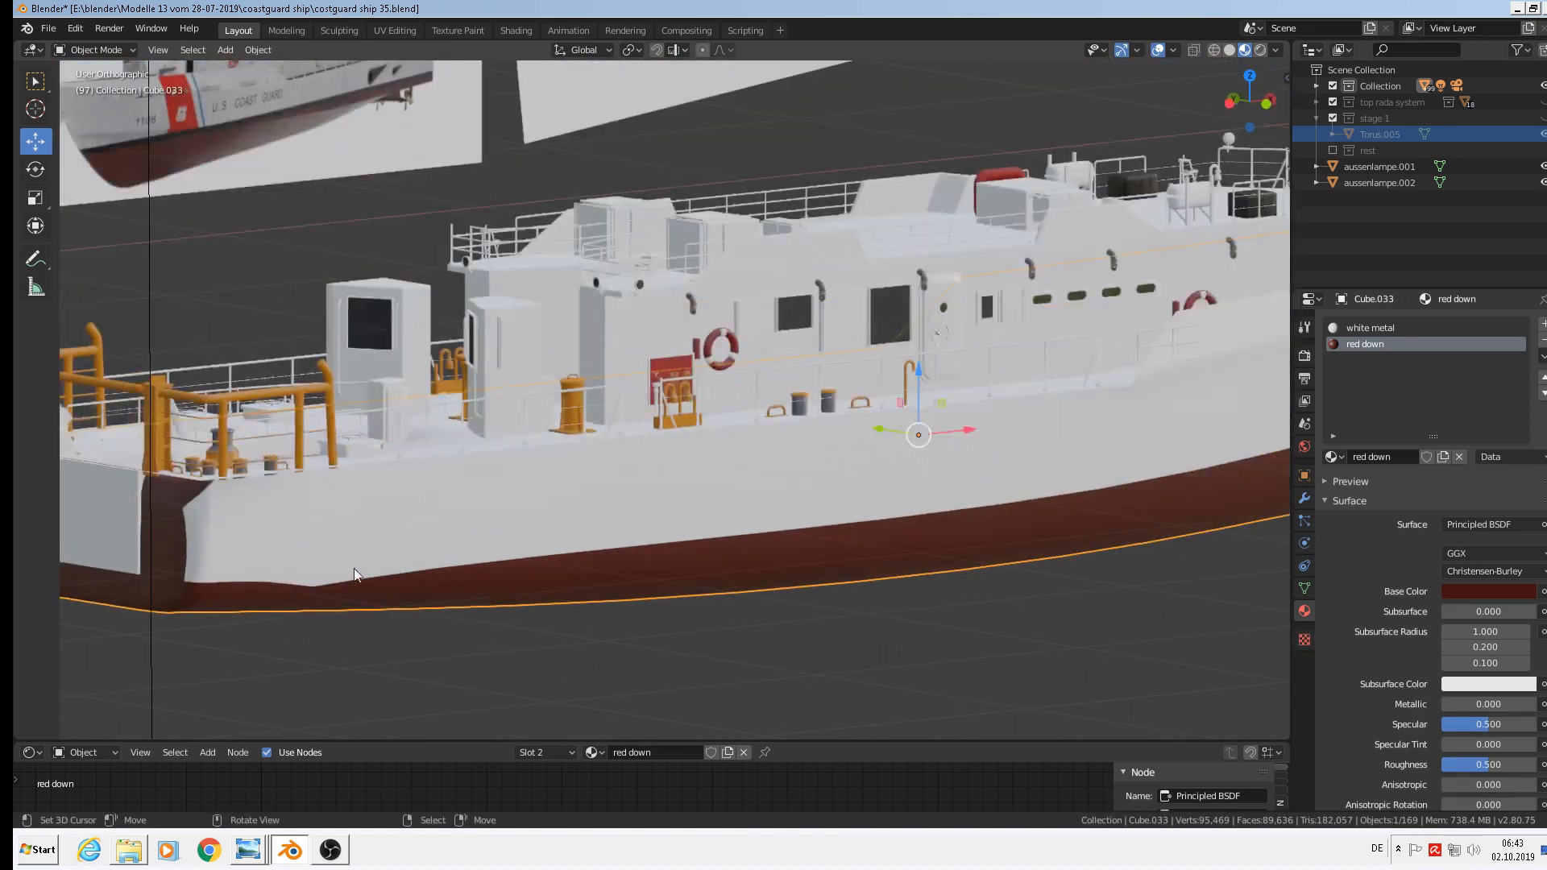
middle_click_drag(216, 553, 585, 569, "shift")
scroll(586, 569, "up", 3)
key("Tab")
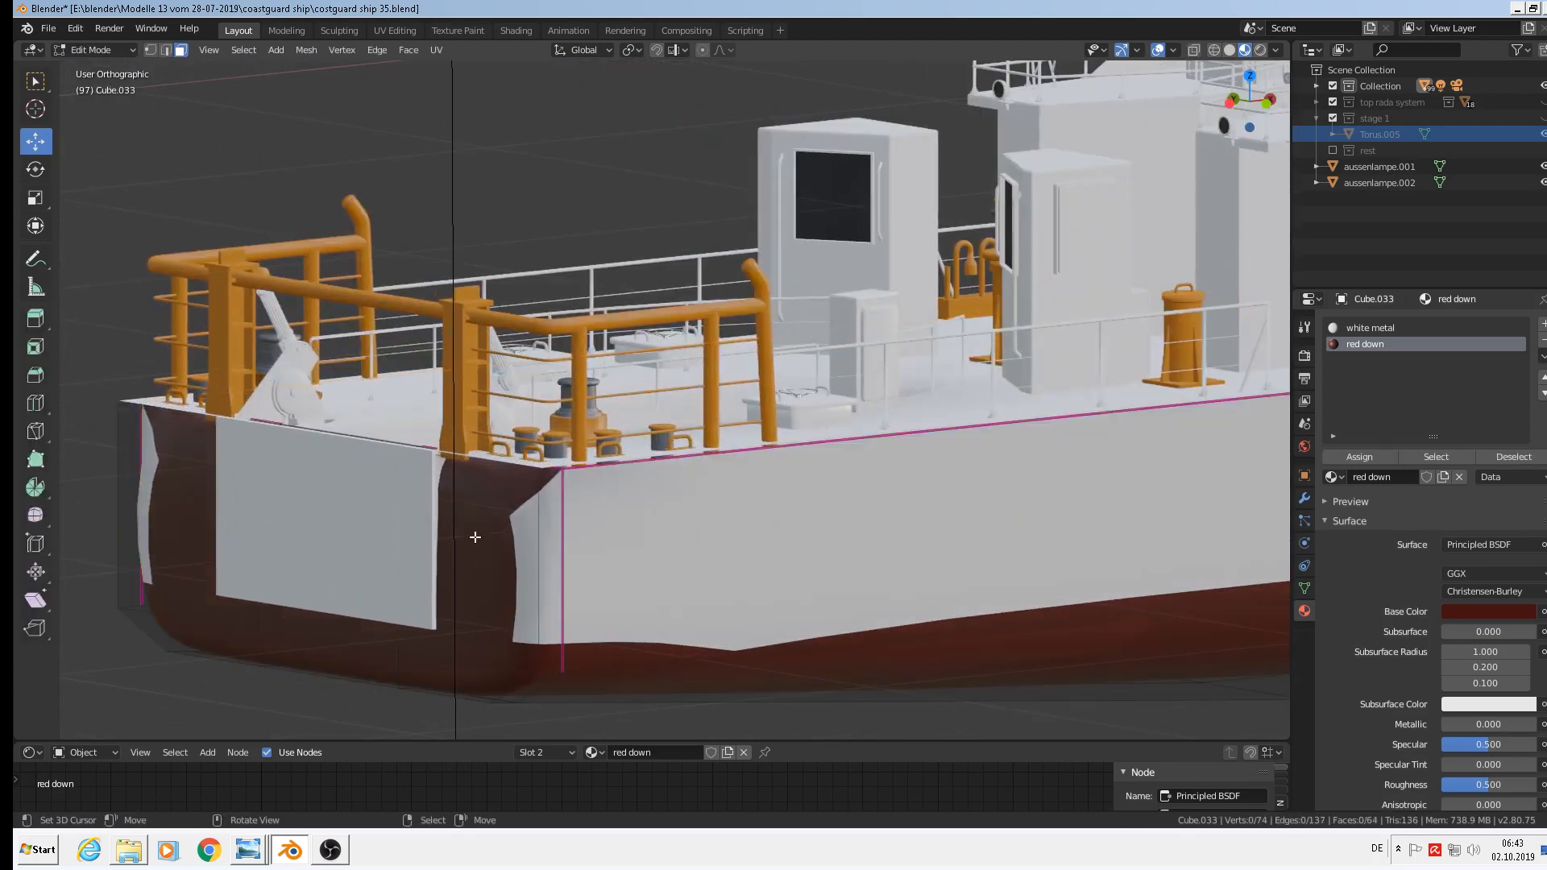
left_click(466, 531)
left_click(186, 476, "shift")
left_click(307, 520, "shift")
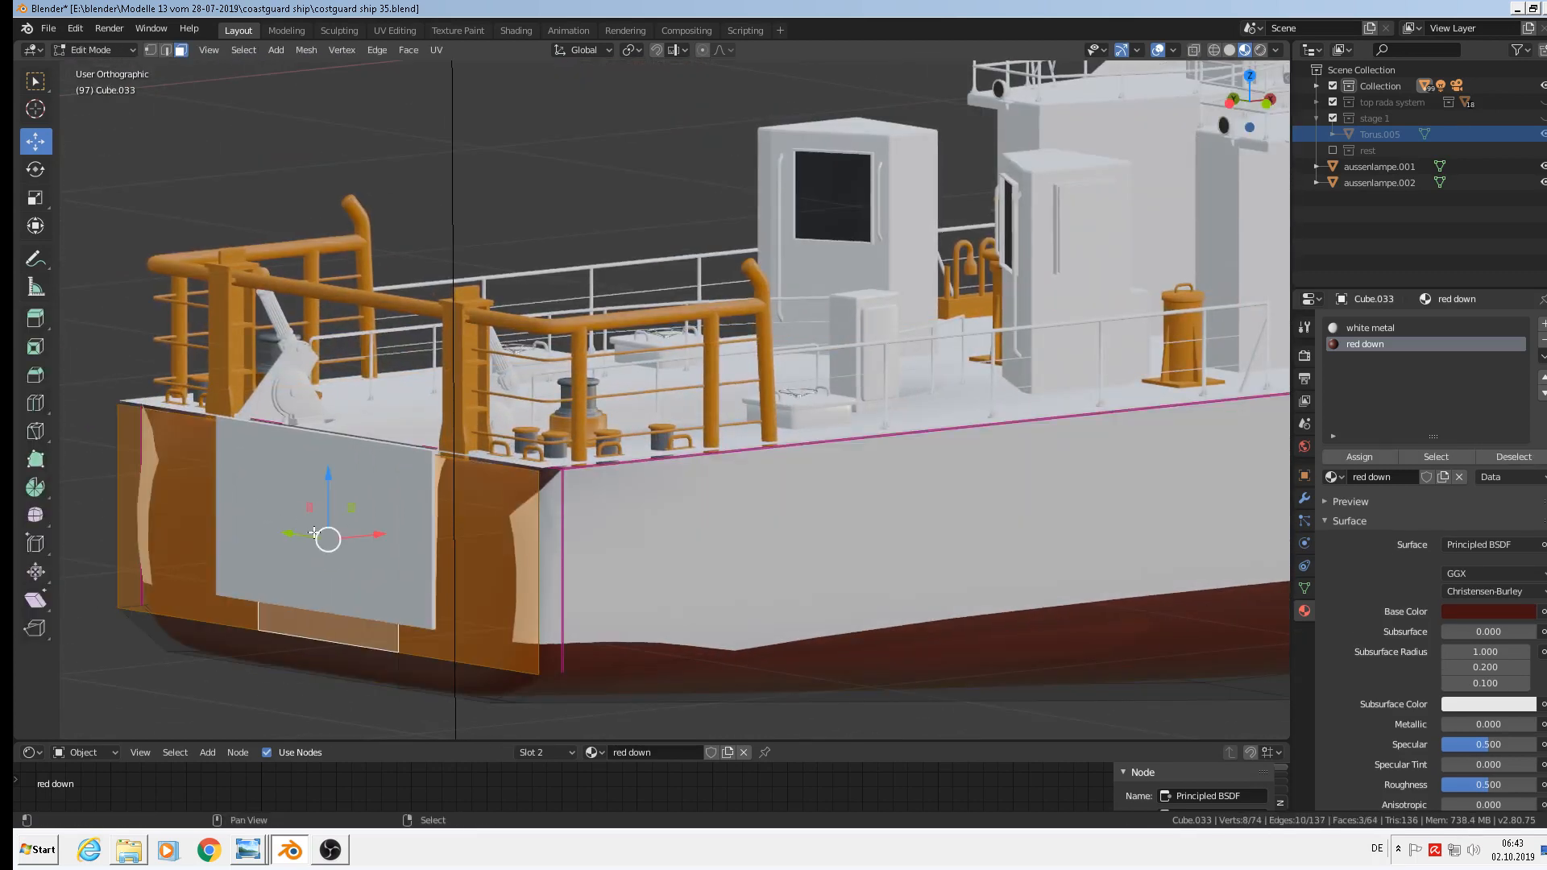
left_click(1372, 327)
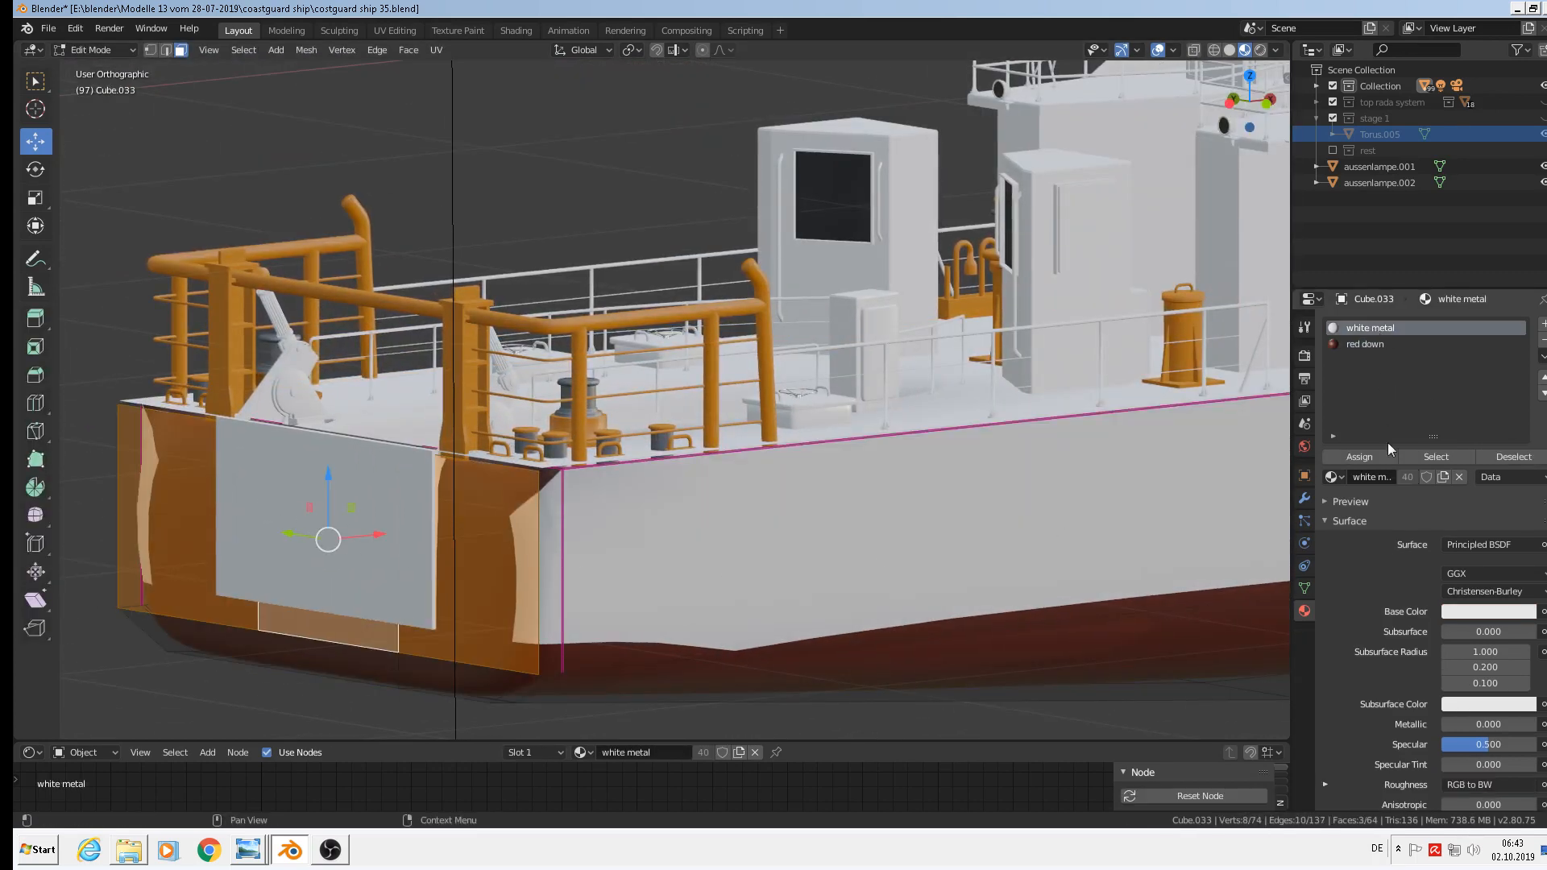
left_click(1362, 457)
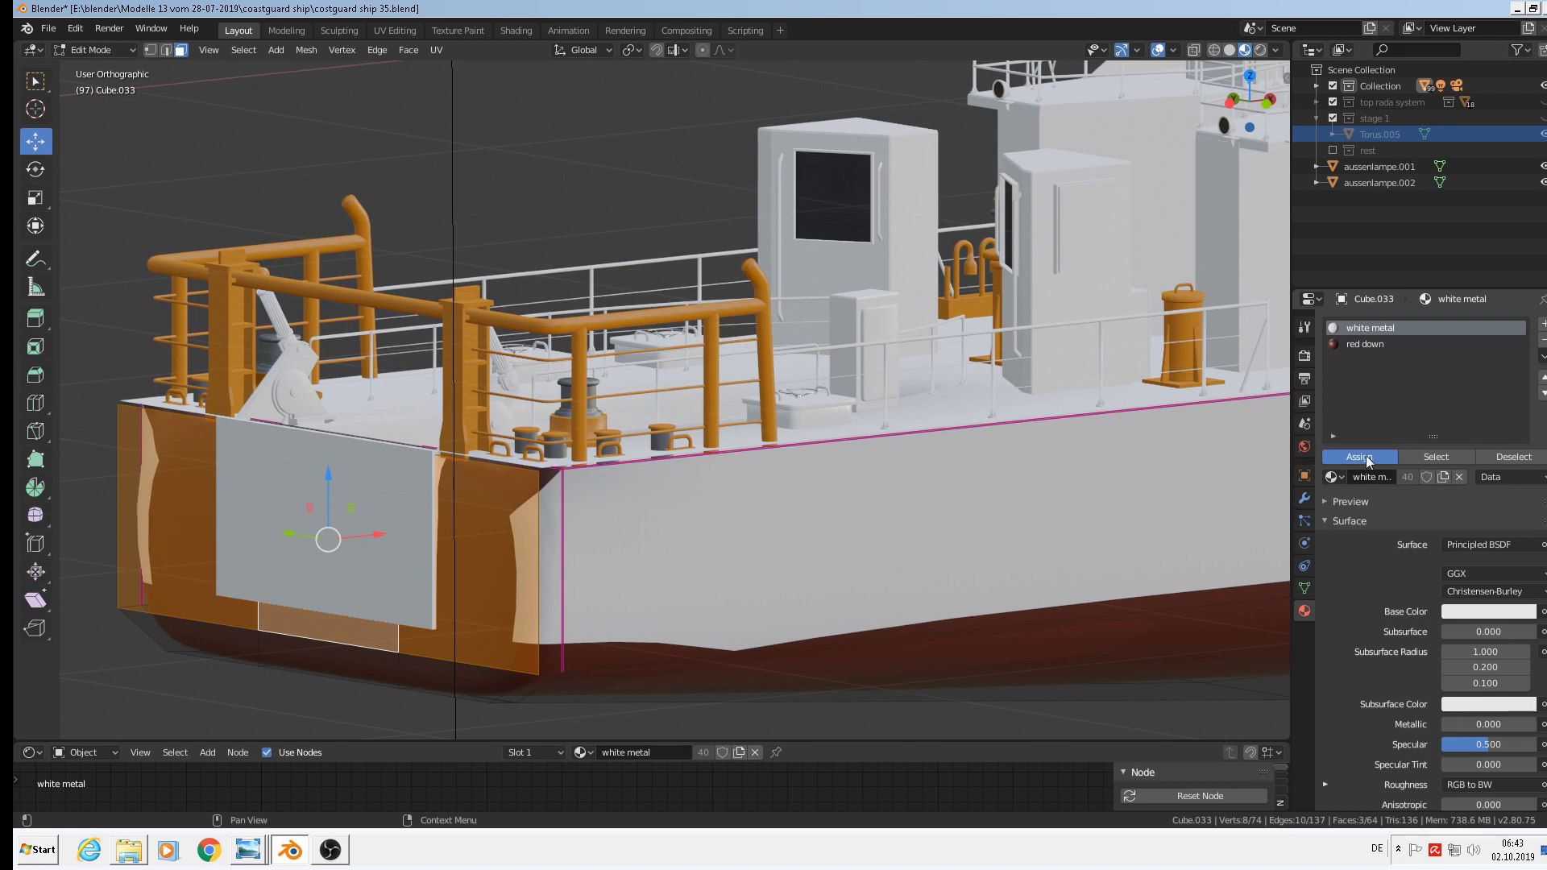
Assign white metal to the two narrow faces along the stern's deck edge and clear the selection.
left_click(547, 501)
scroll(513, 479, "up", 3)
left_click(509, 456)
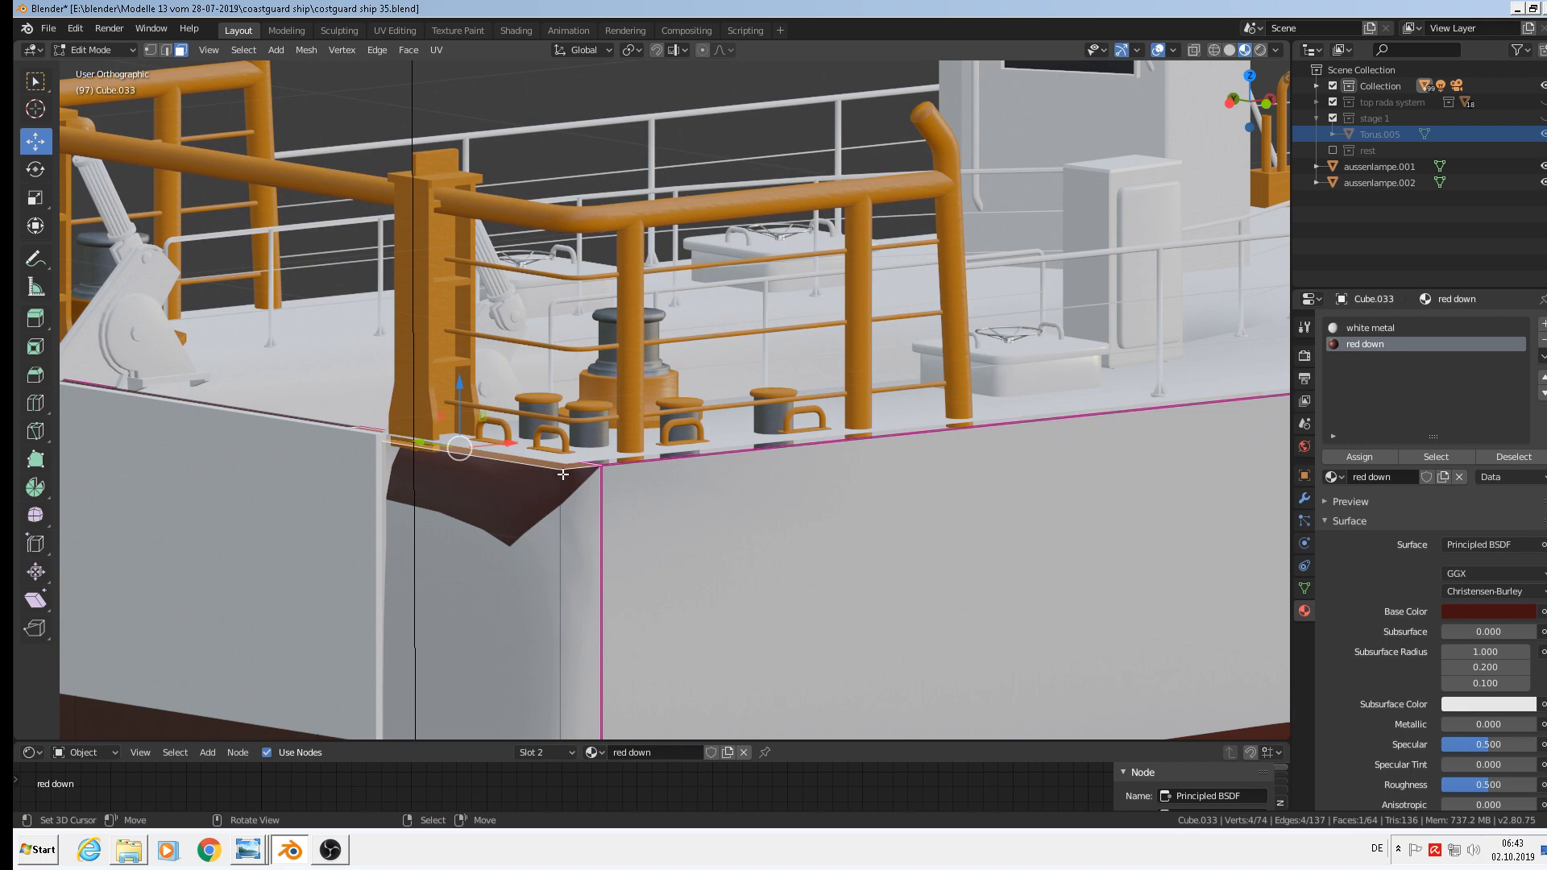
middle_click_drag(564, 477, 1025, 520)
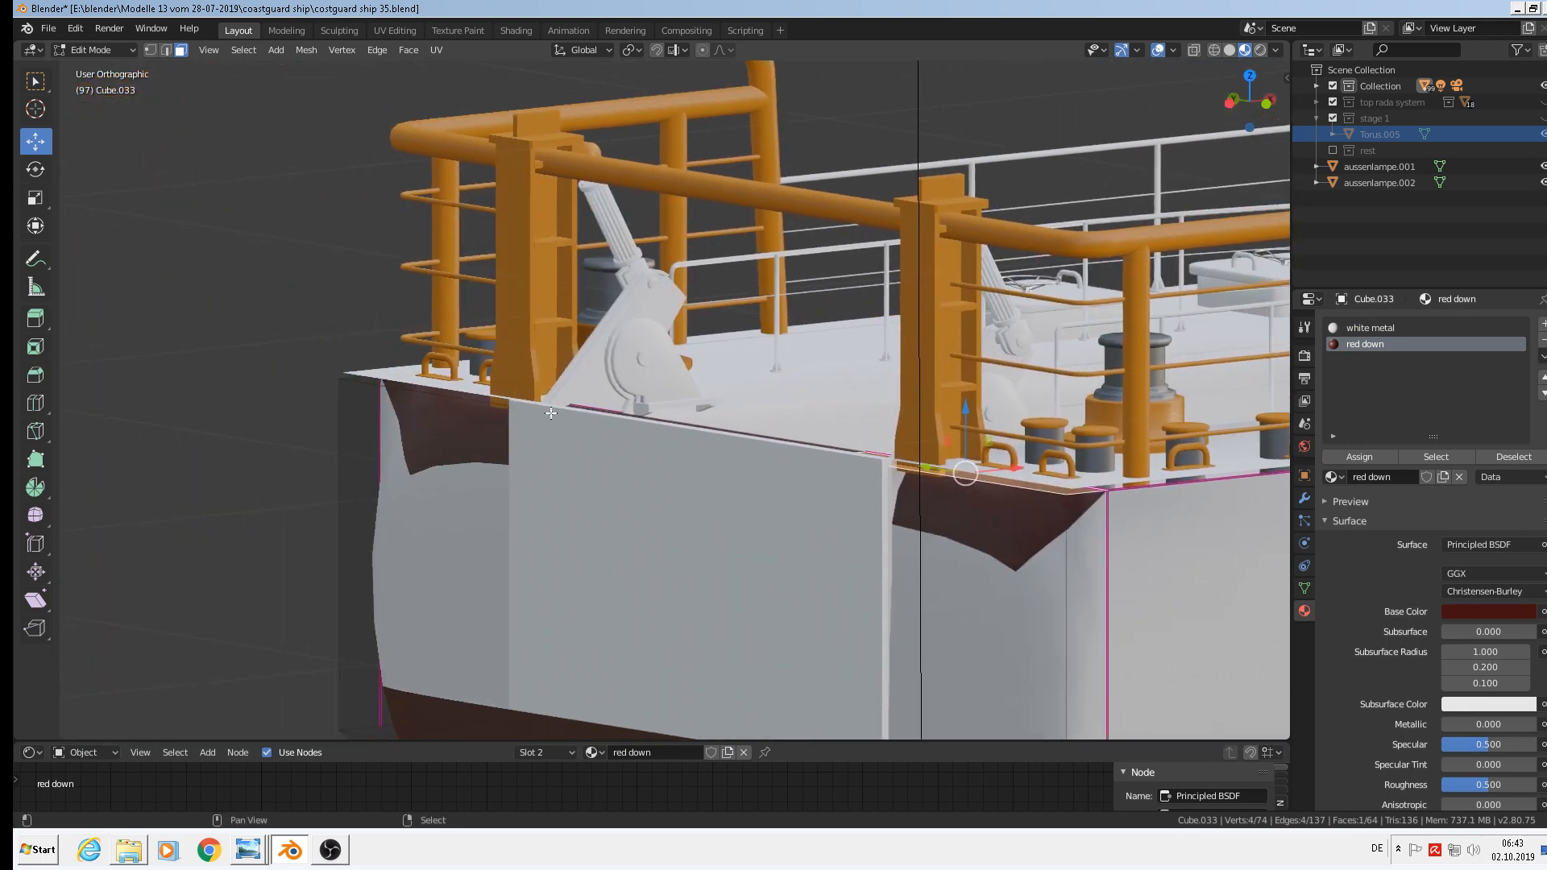
left_click(462, 398, "shift")
left_click(1370, 328)
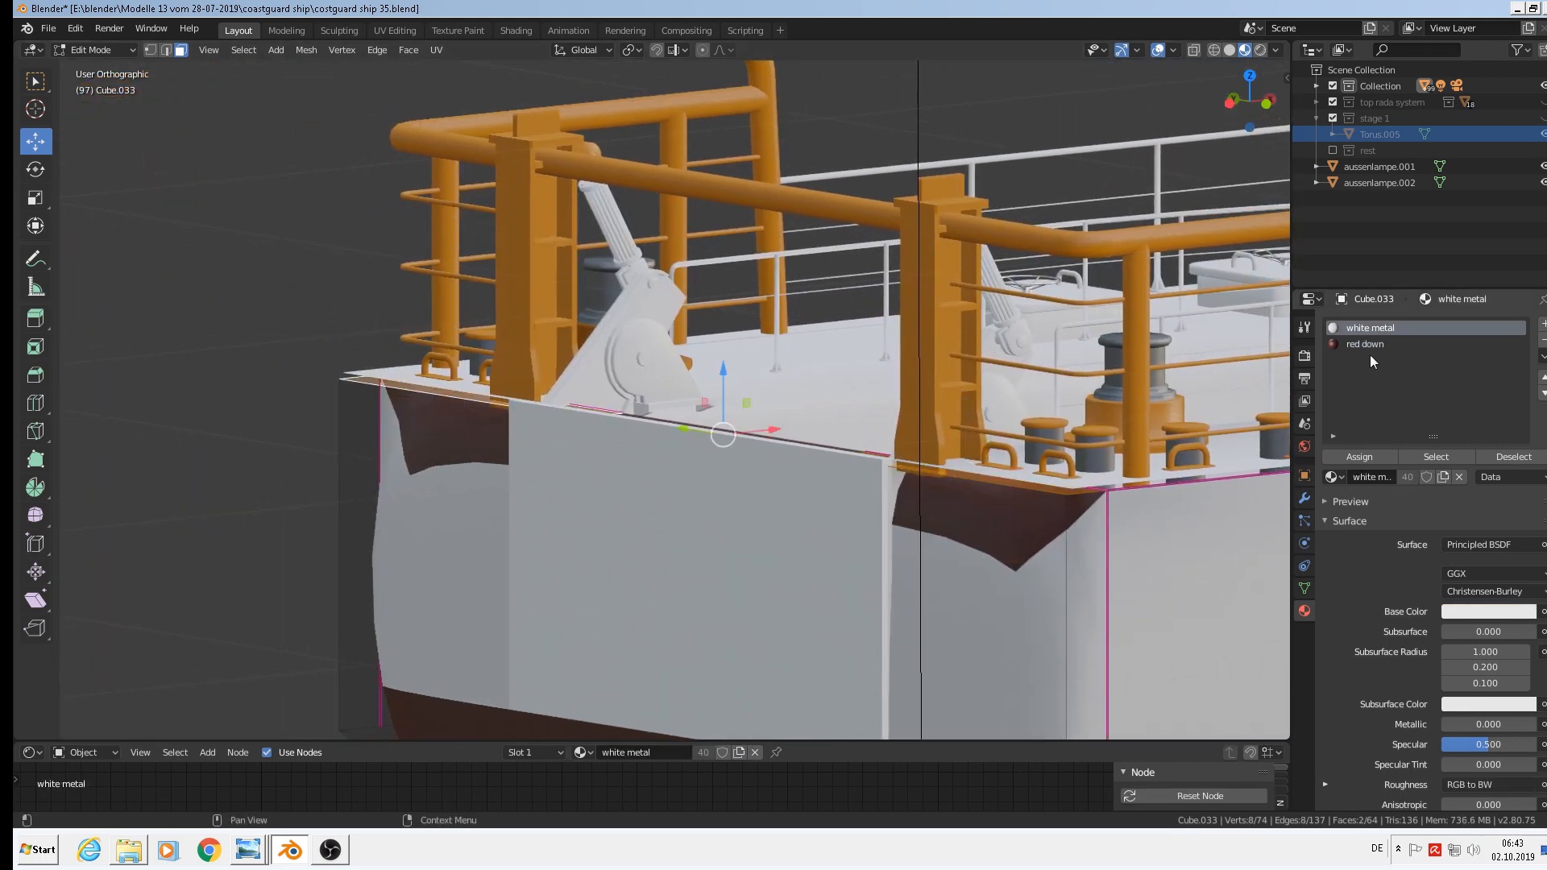
left_click(1359, 457)
scroll(1092, 553, "down", 3)
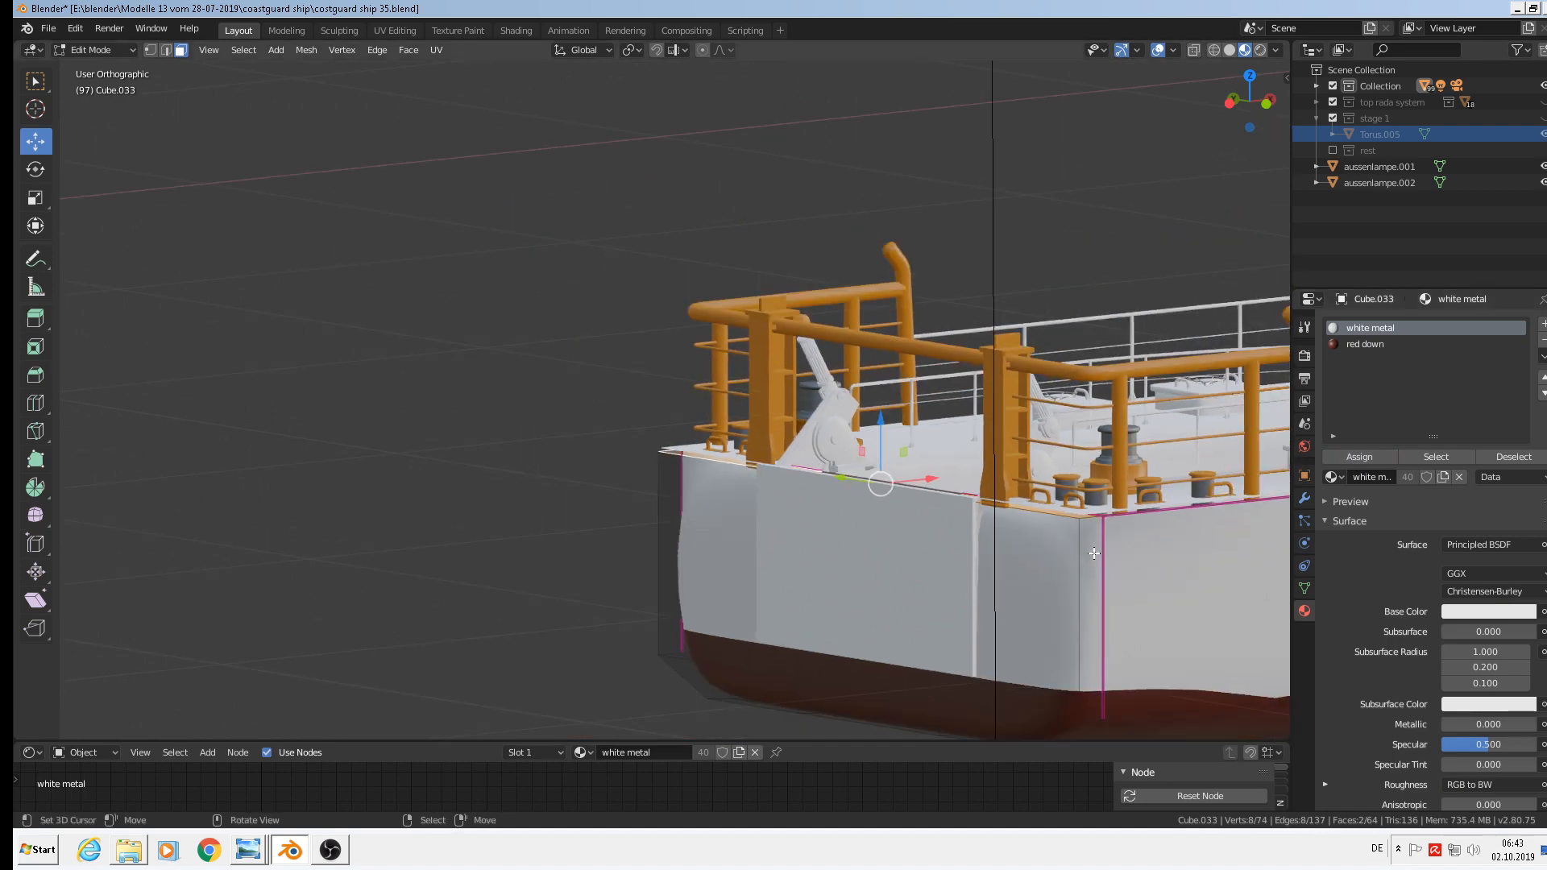
key("alt+a")
middle_click_drag(1093, 553, 808, 552)
scroll(997, 555, "down", 2)
scroll(808, 552, "up", 4)
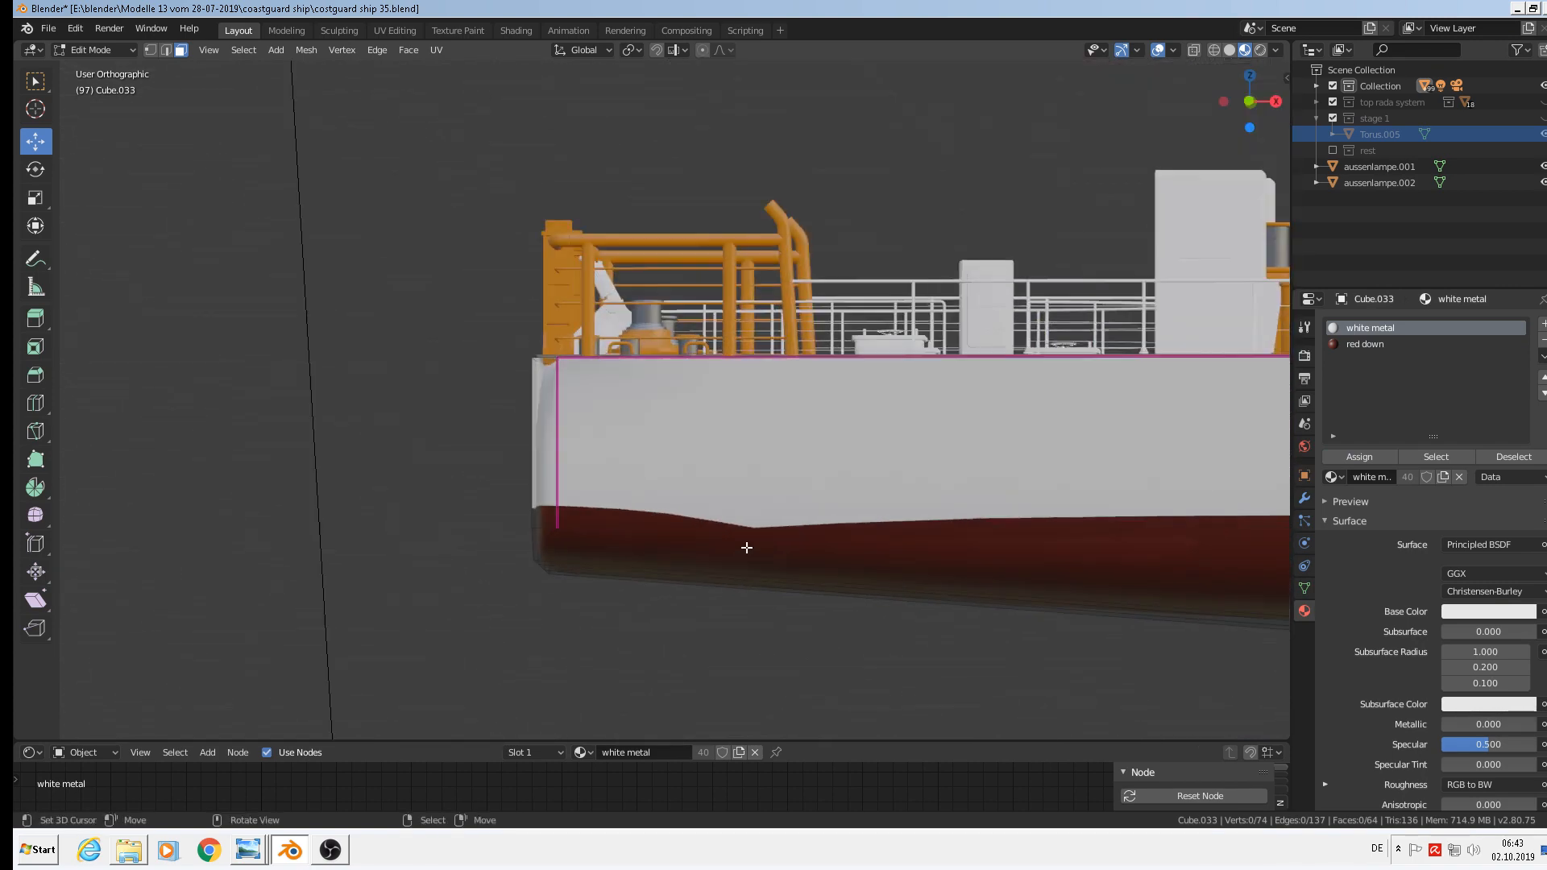
Add one centred horizontal loop cut across the upper hull faces around the stern corner.
key("Tab")
key("Tab")
middle_click_drag(753, 536, 869, 560)
scroll(1012, 545, "up", 3)
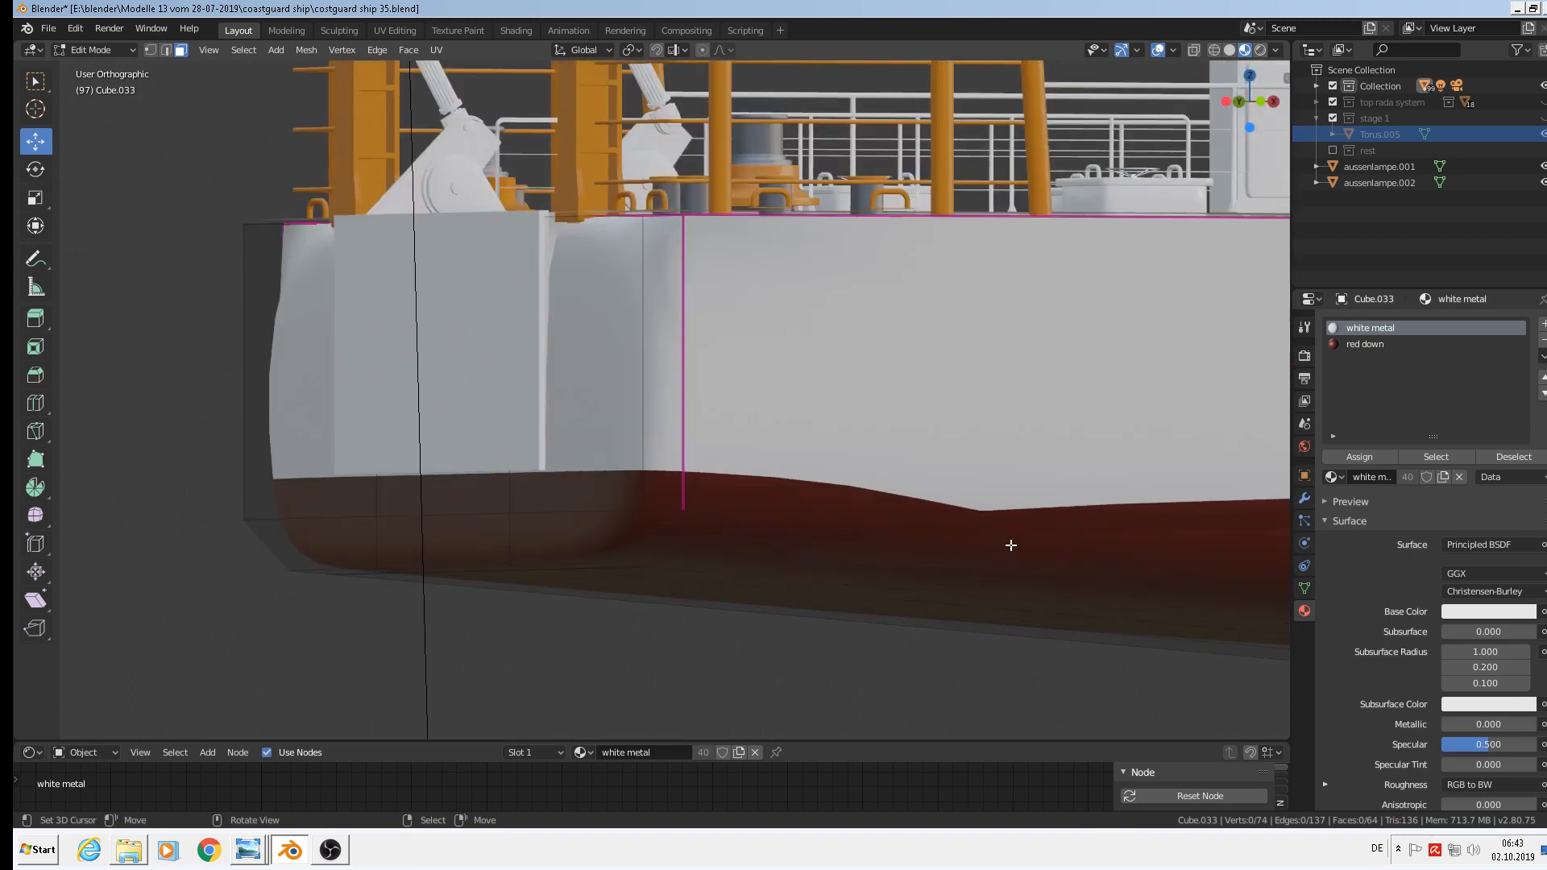
scroll(972, 544, "down", 2)
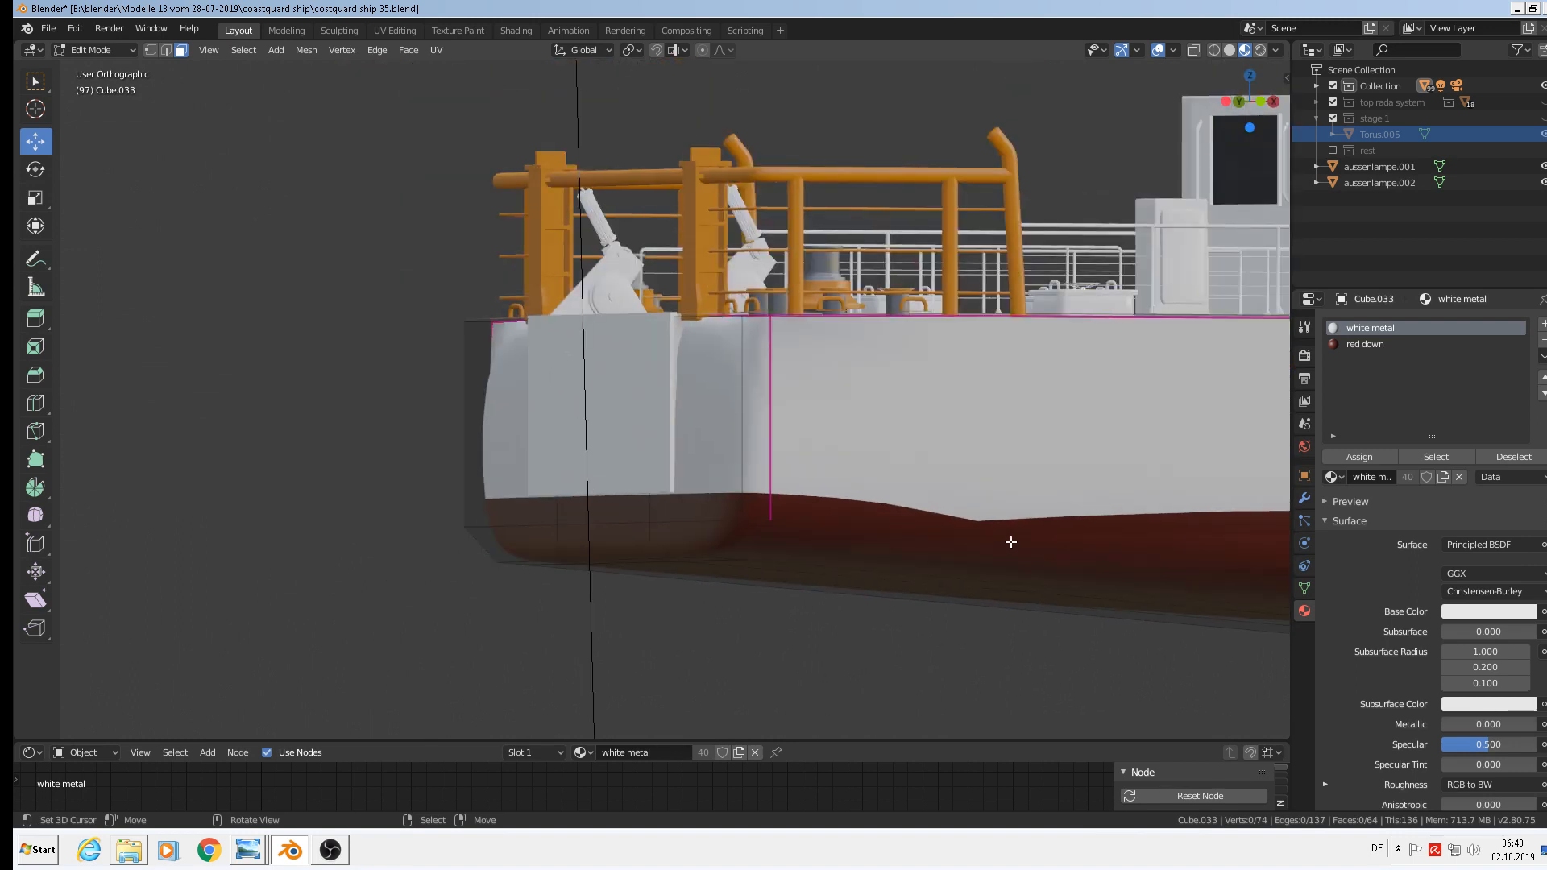
middle_click_drag(906, 535, 453, 474, "shift")
scroll(453, 474, "down", 3)
scroll(926, 521, "down", 3)
middle_click_drag(1005, 525, 951, 453, "shift")
scroll(640, 405, "up", 6)
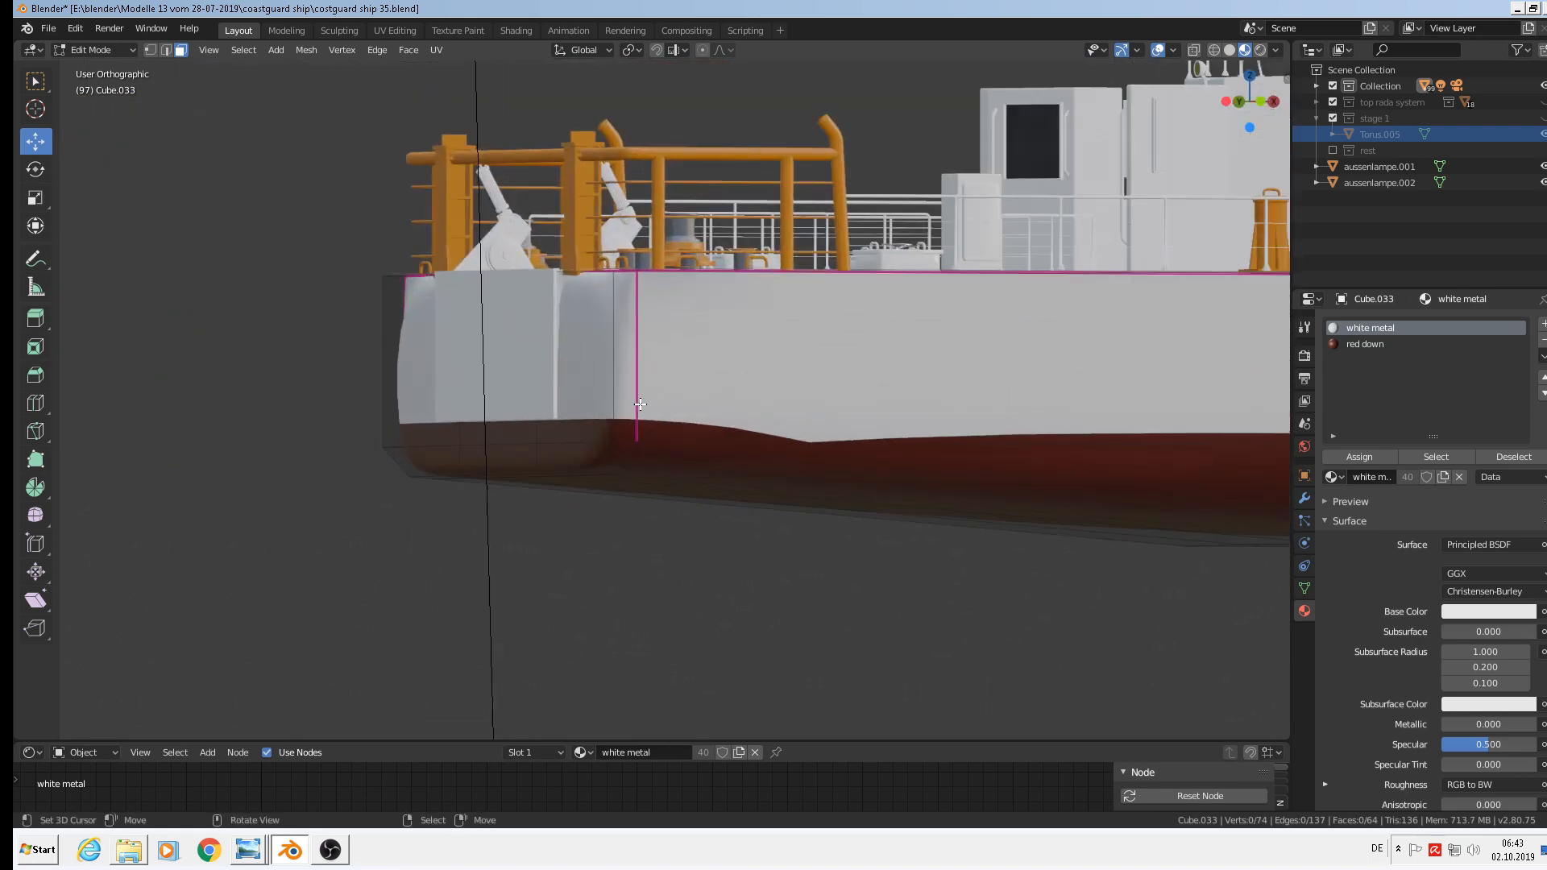
key("ctrl+r")
left_click(641, 407)
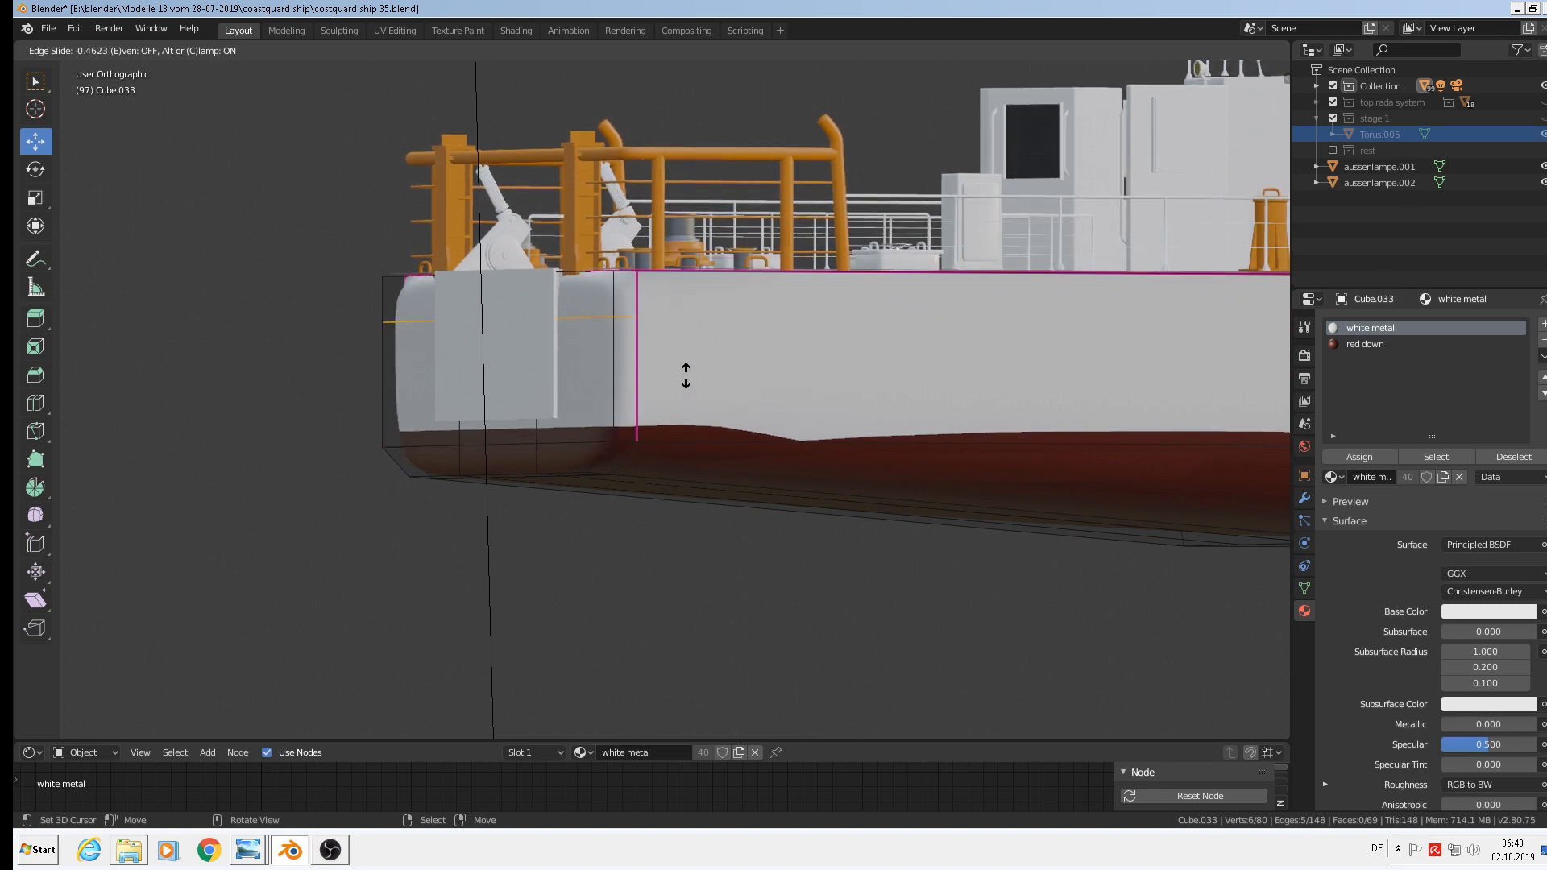
right_click(682, 420)
middle_click_drag(730, 436, 689, 431)
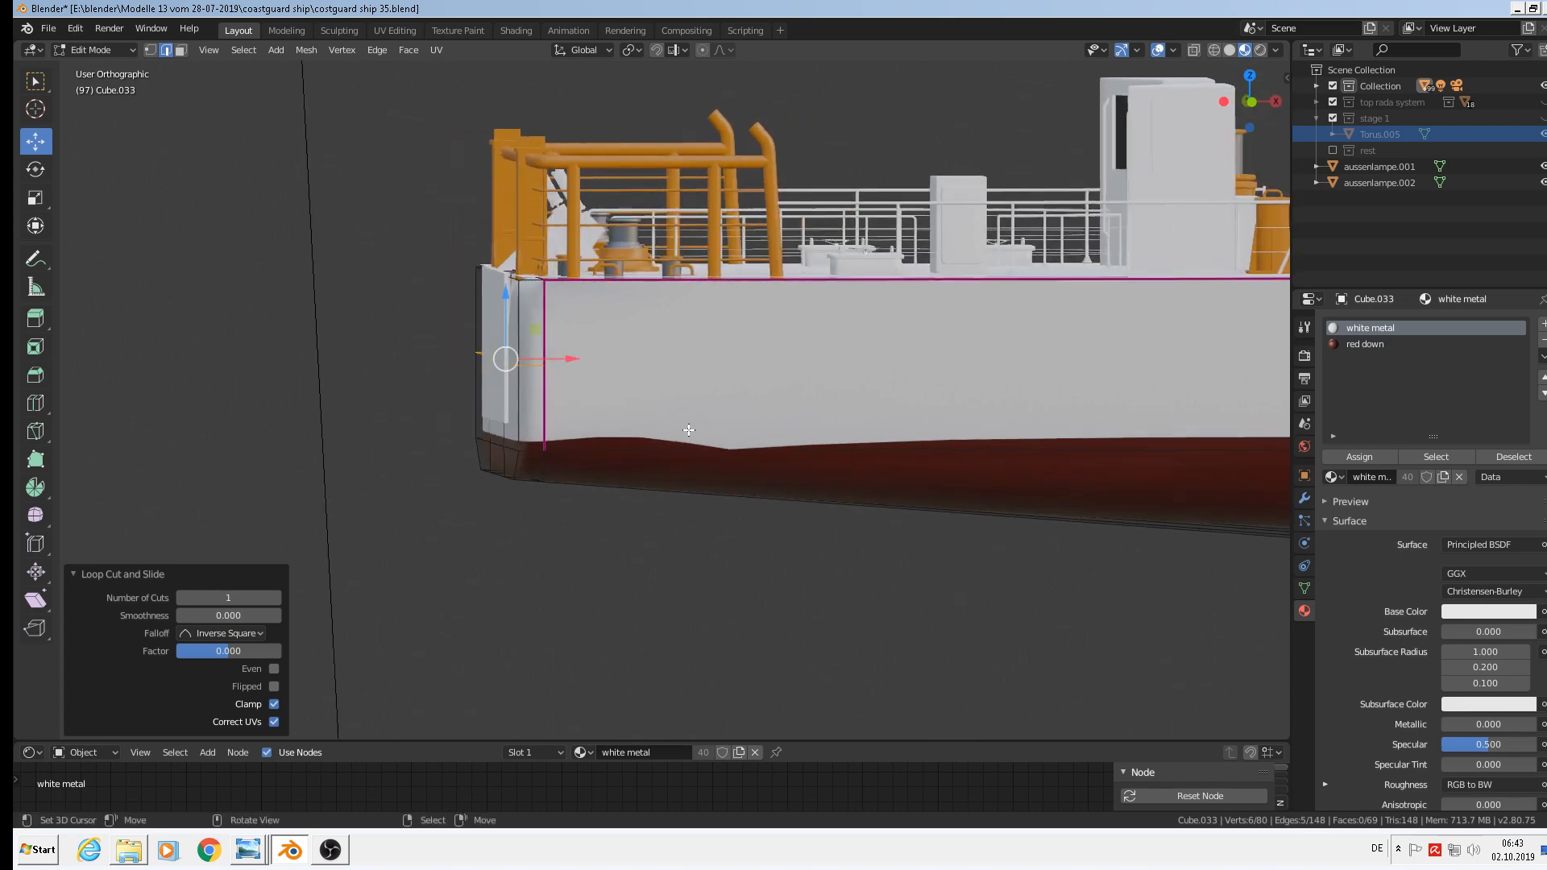
key("ctrl+r")
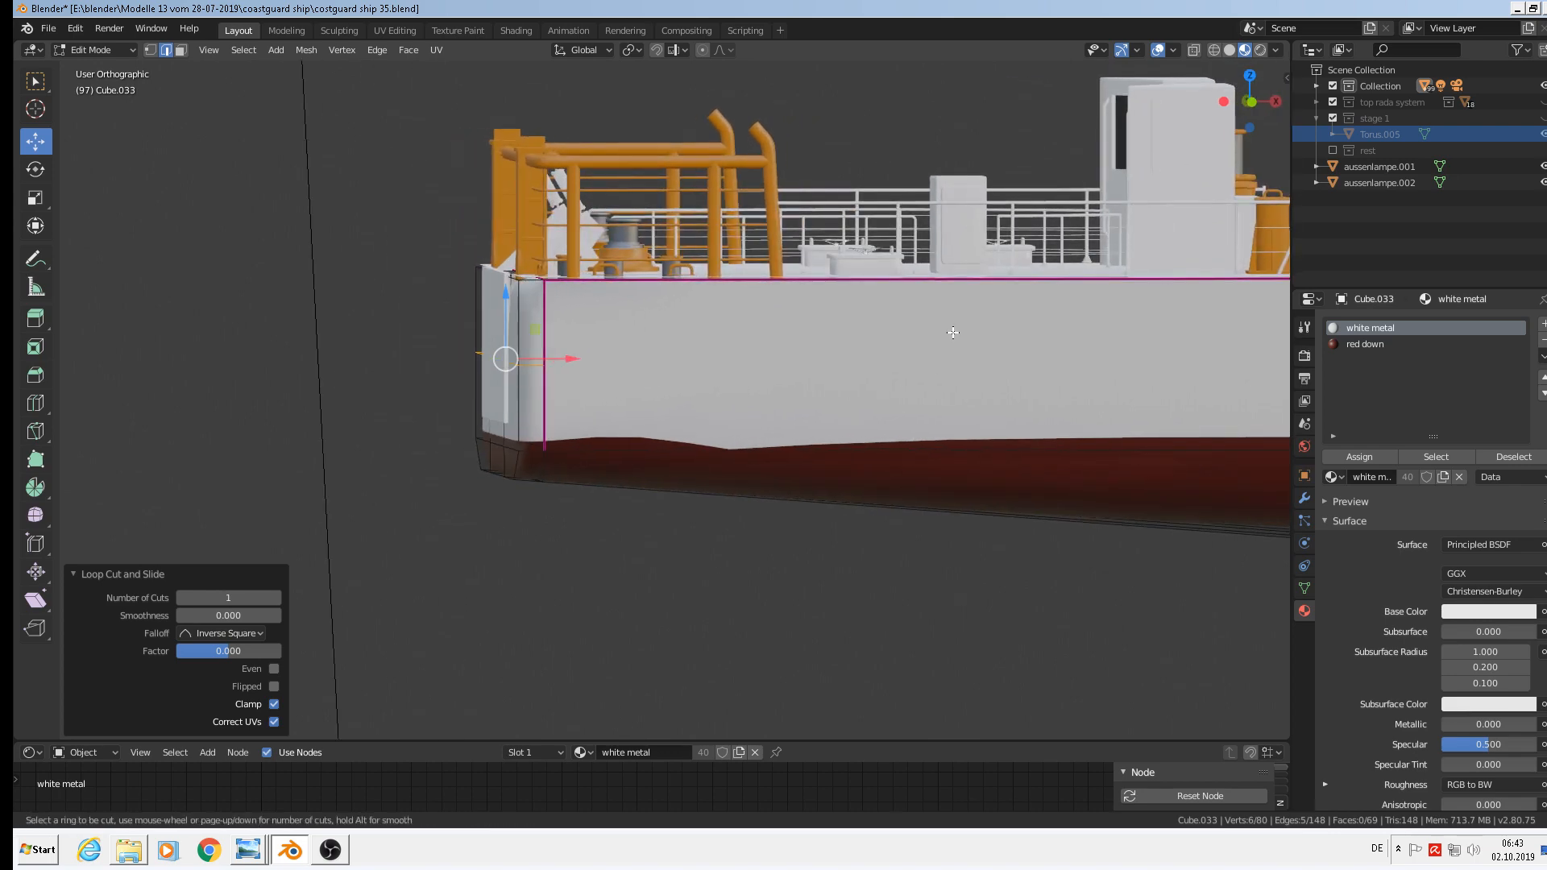
right_click(1009, 375)
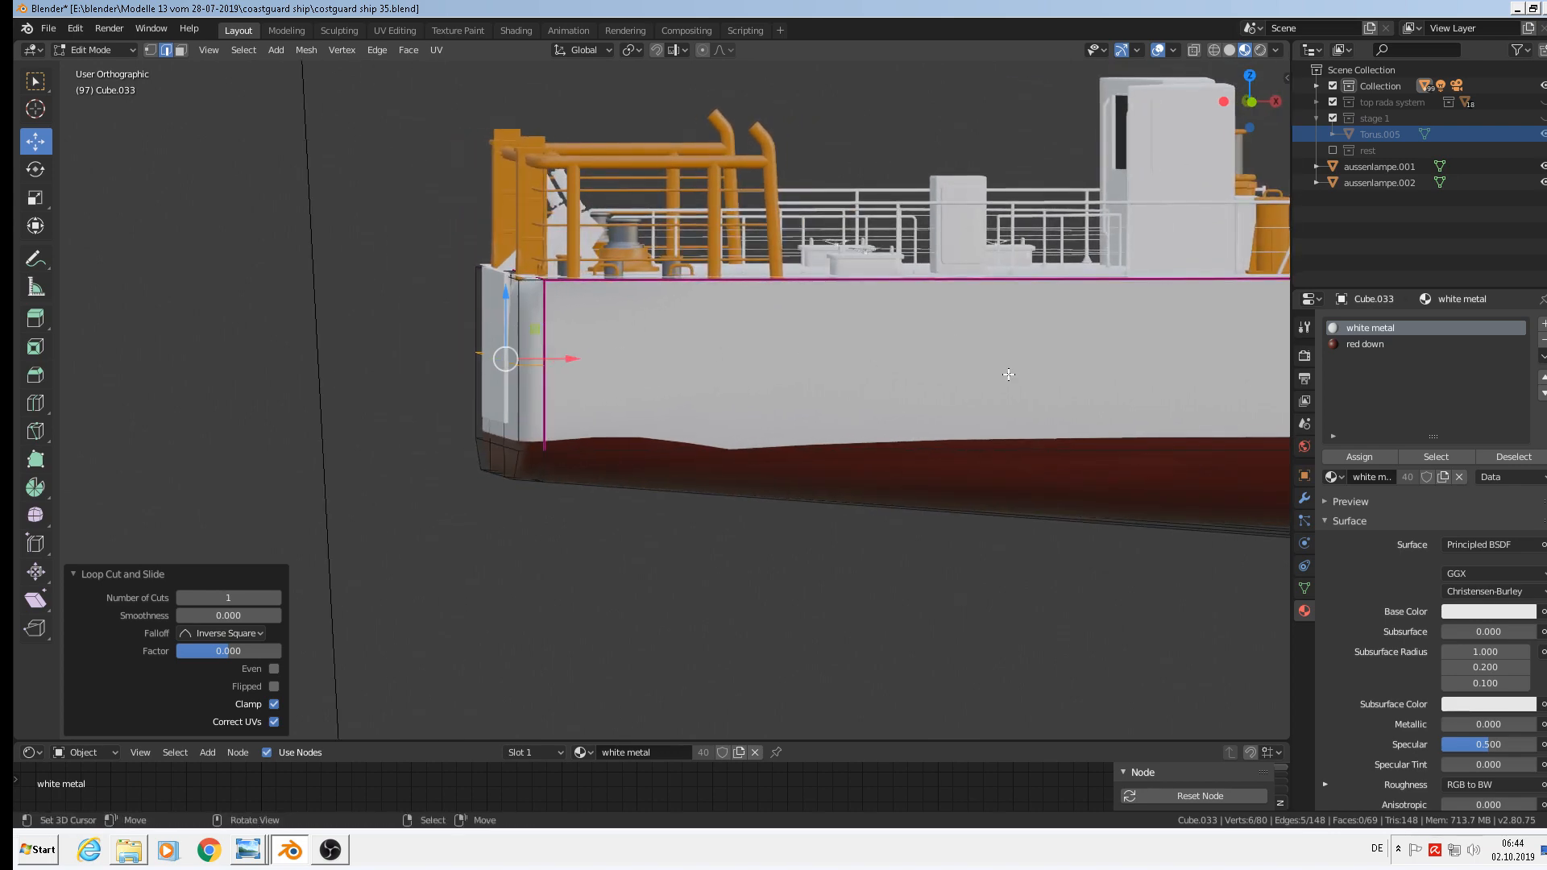
Dissolve the edge loop running down from the stern side seam and under the hull, and leave mesh editing.
scroll(564, 479, "up", 5)
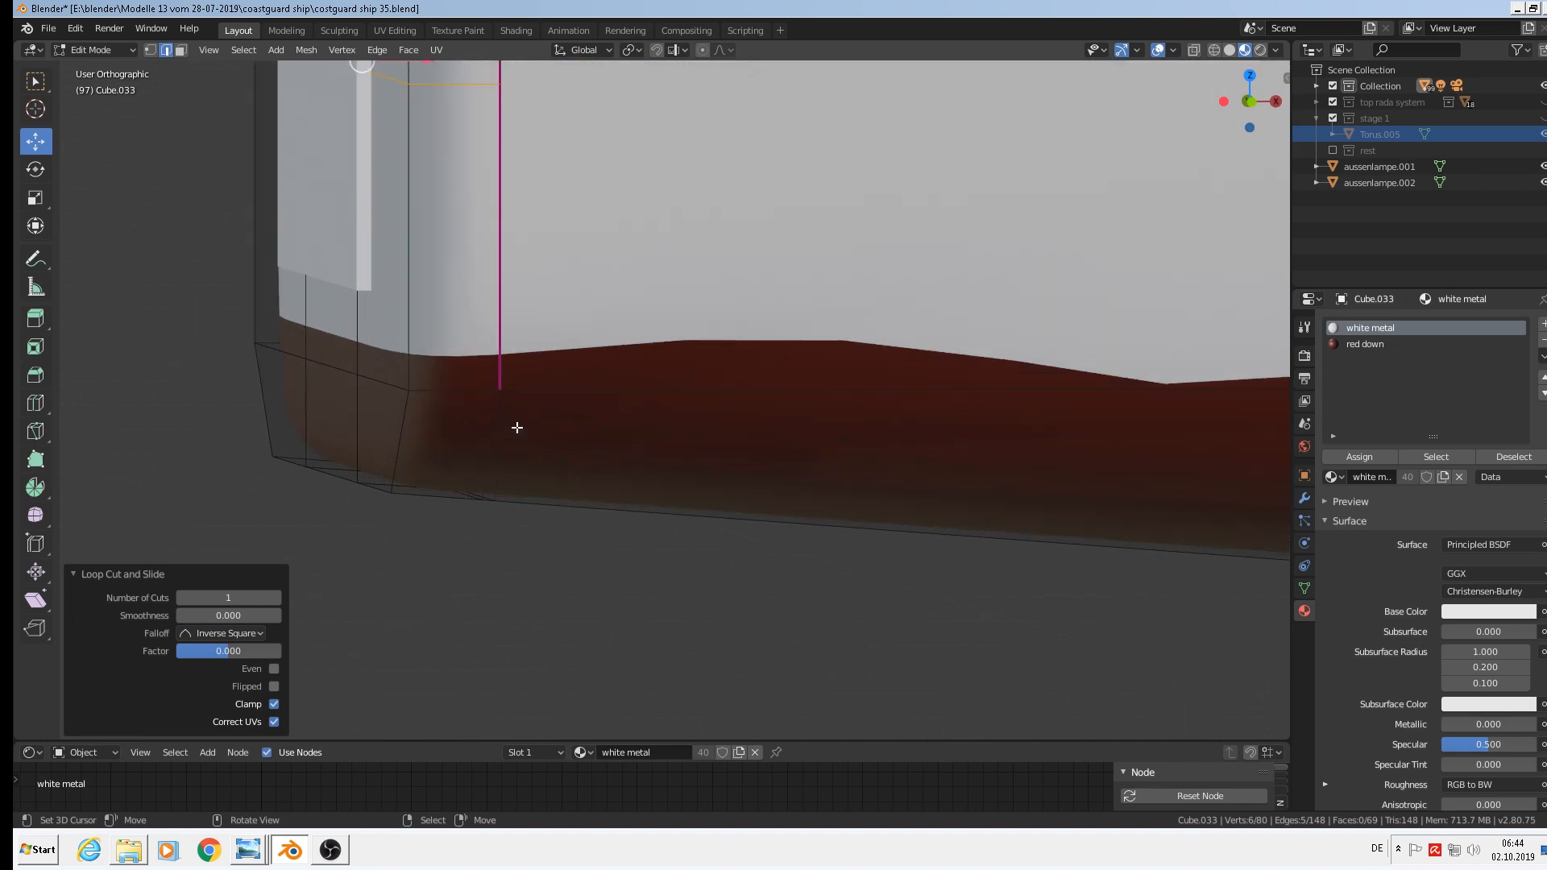
left_click(515, 422)
left_click(515, 421, "alt")
mouse_move(511, 427)
middle_mouse_down()
mouse_move(511, 390)
mouse_move(520, 420)
middle_mouse_up()
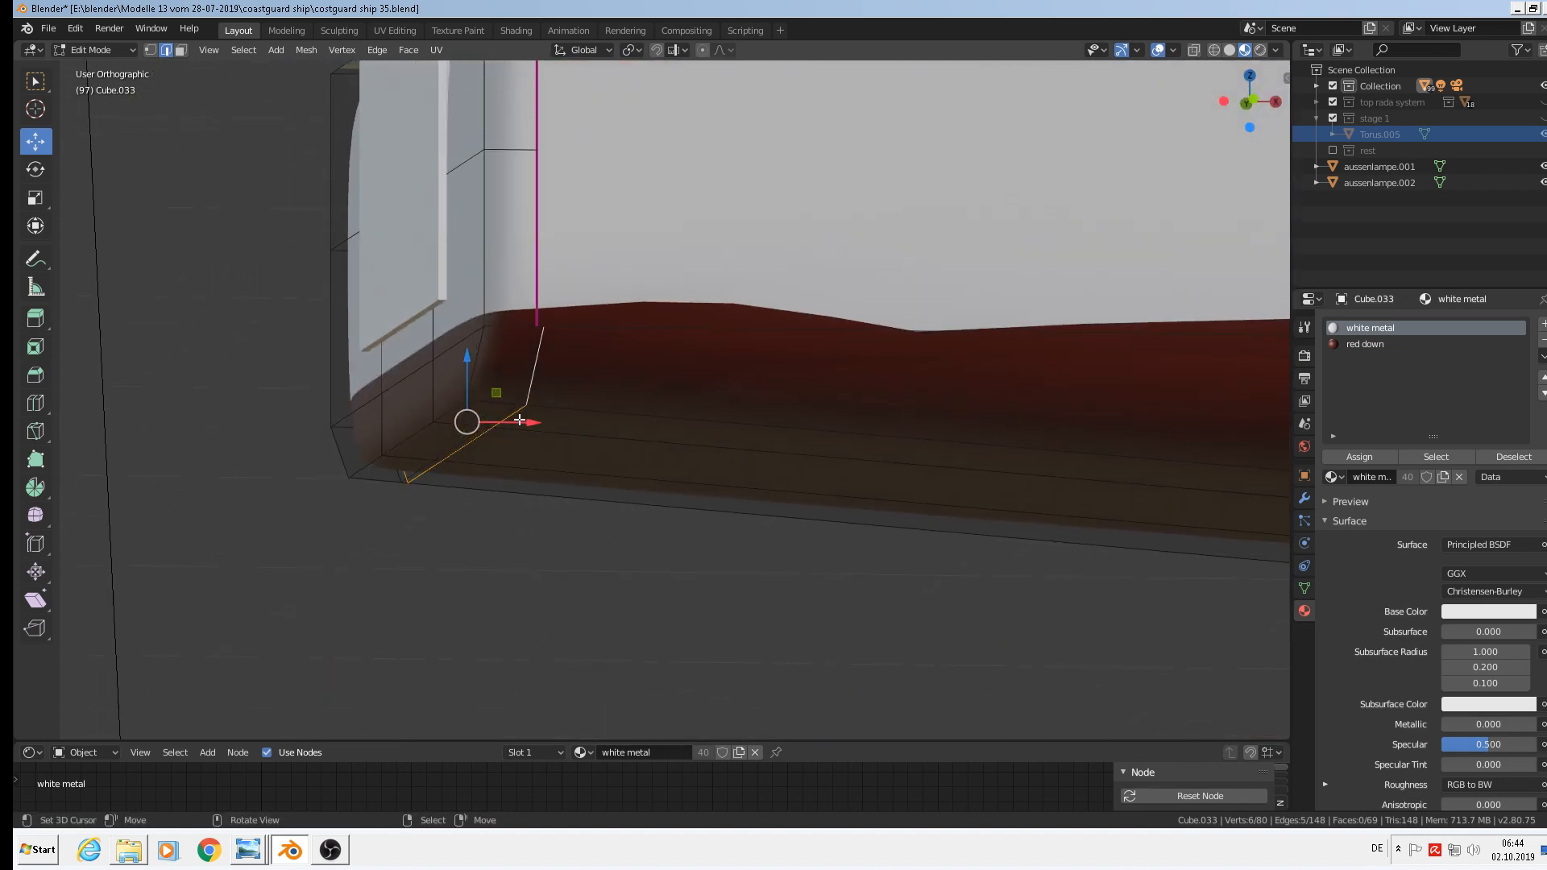
key("x")
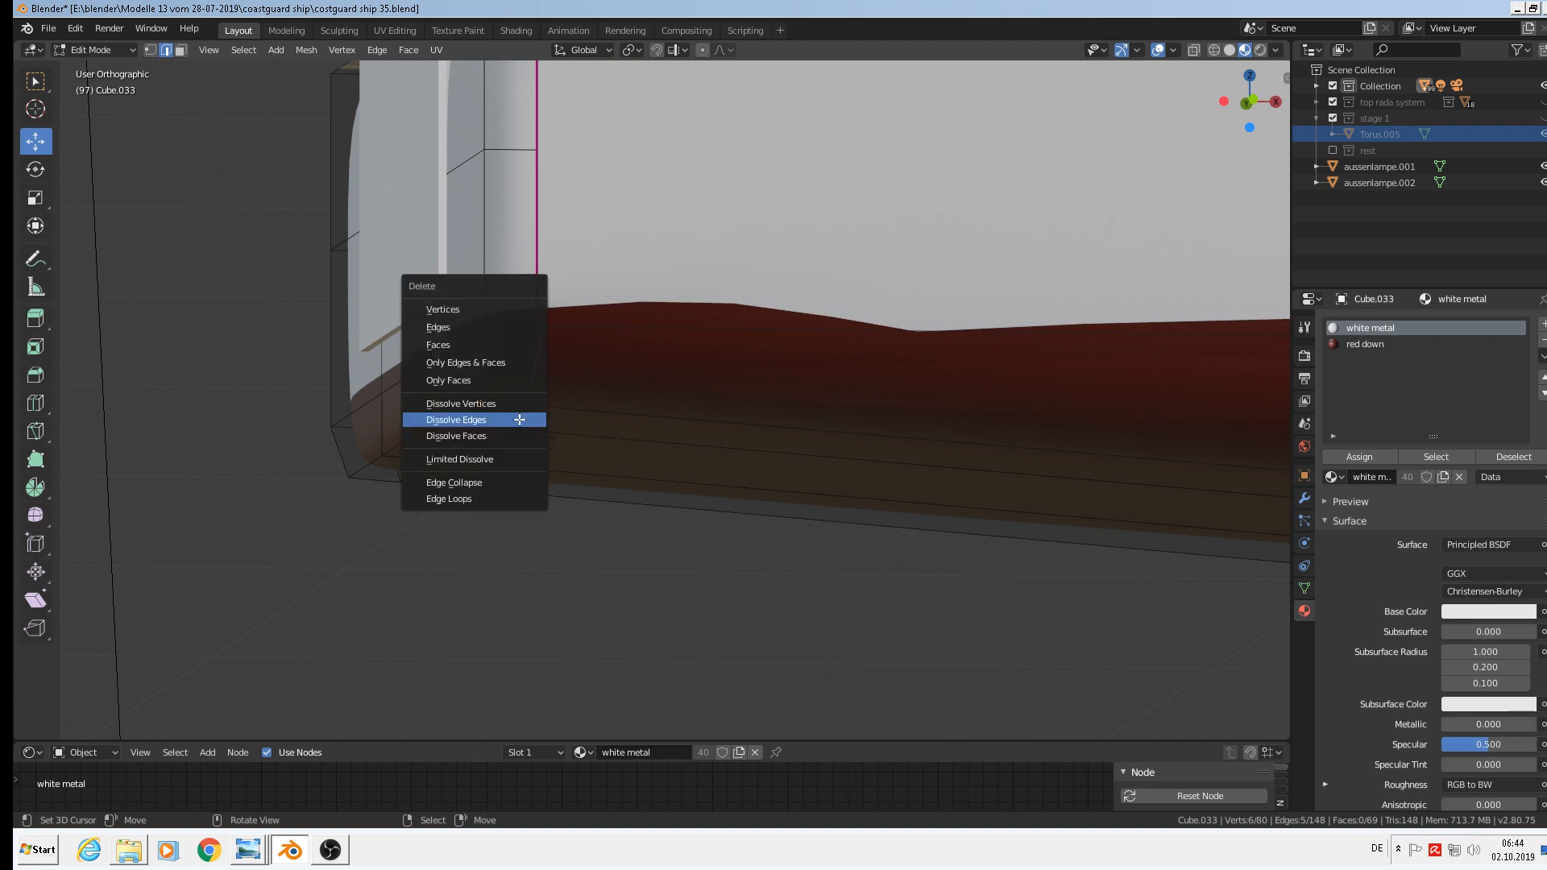
left_click(535, 417)
scroll(544, 408, "down", 5)
key("Tab")
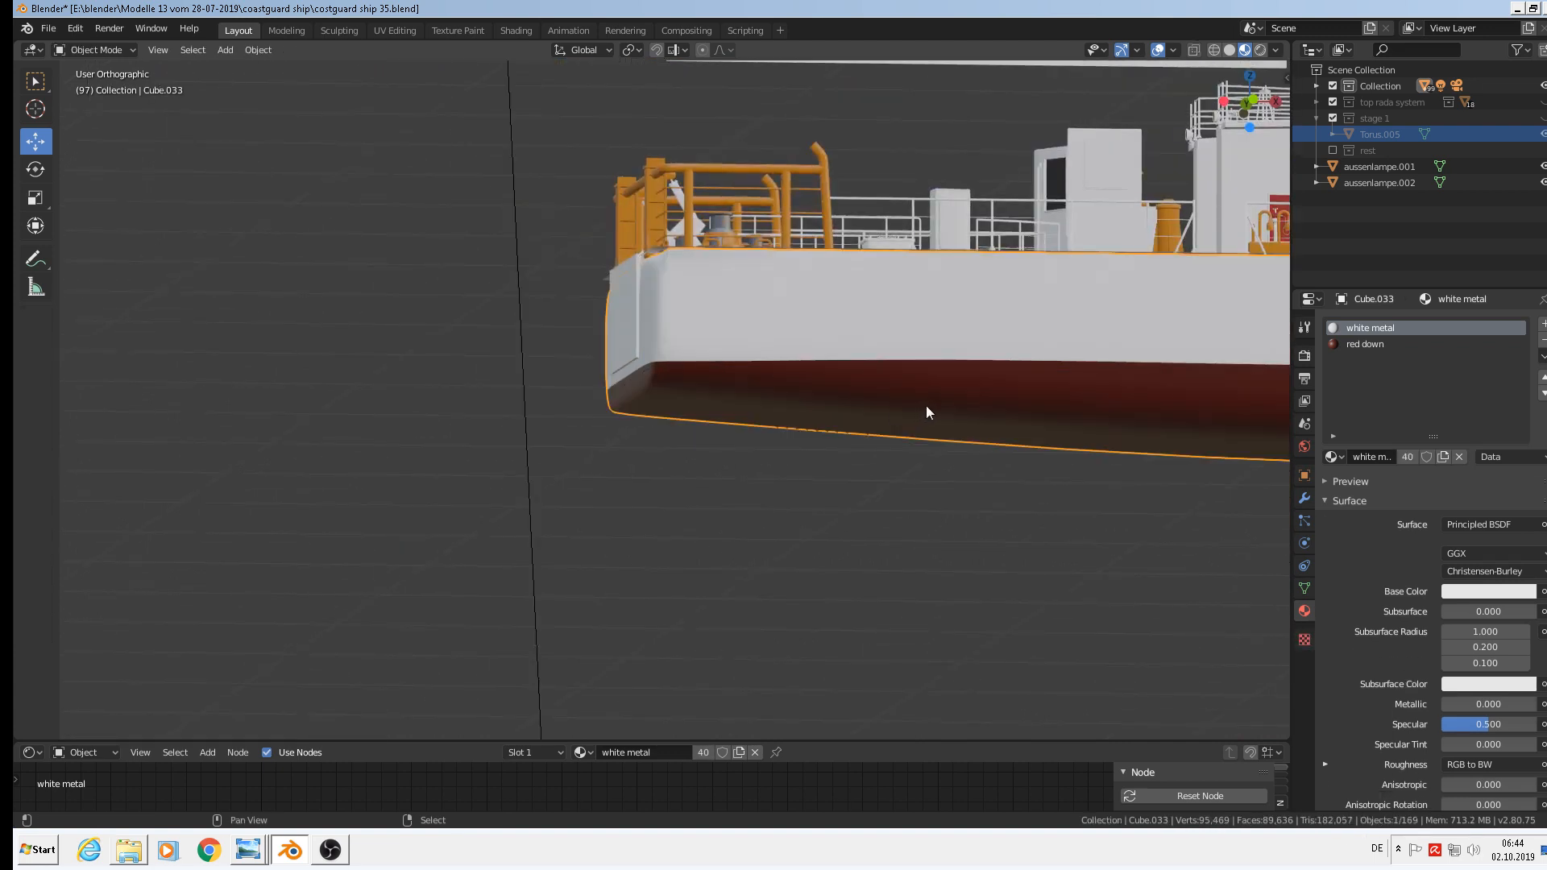
Deselect the hull and save the file.
scroll(645, 438, "up", 2)
scroll(646, 430, "down", 1)
middle_click_drag(646, 431, 592, 433)
middle_click_drag(1104, 427, 636, 474, "shift")
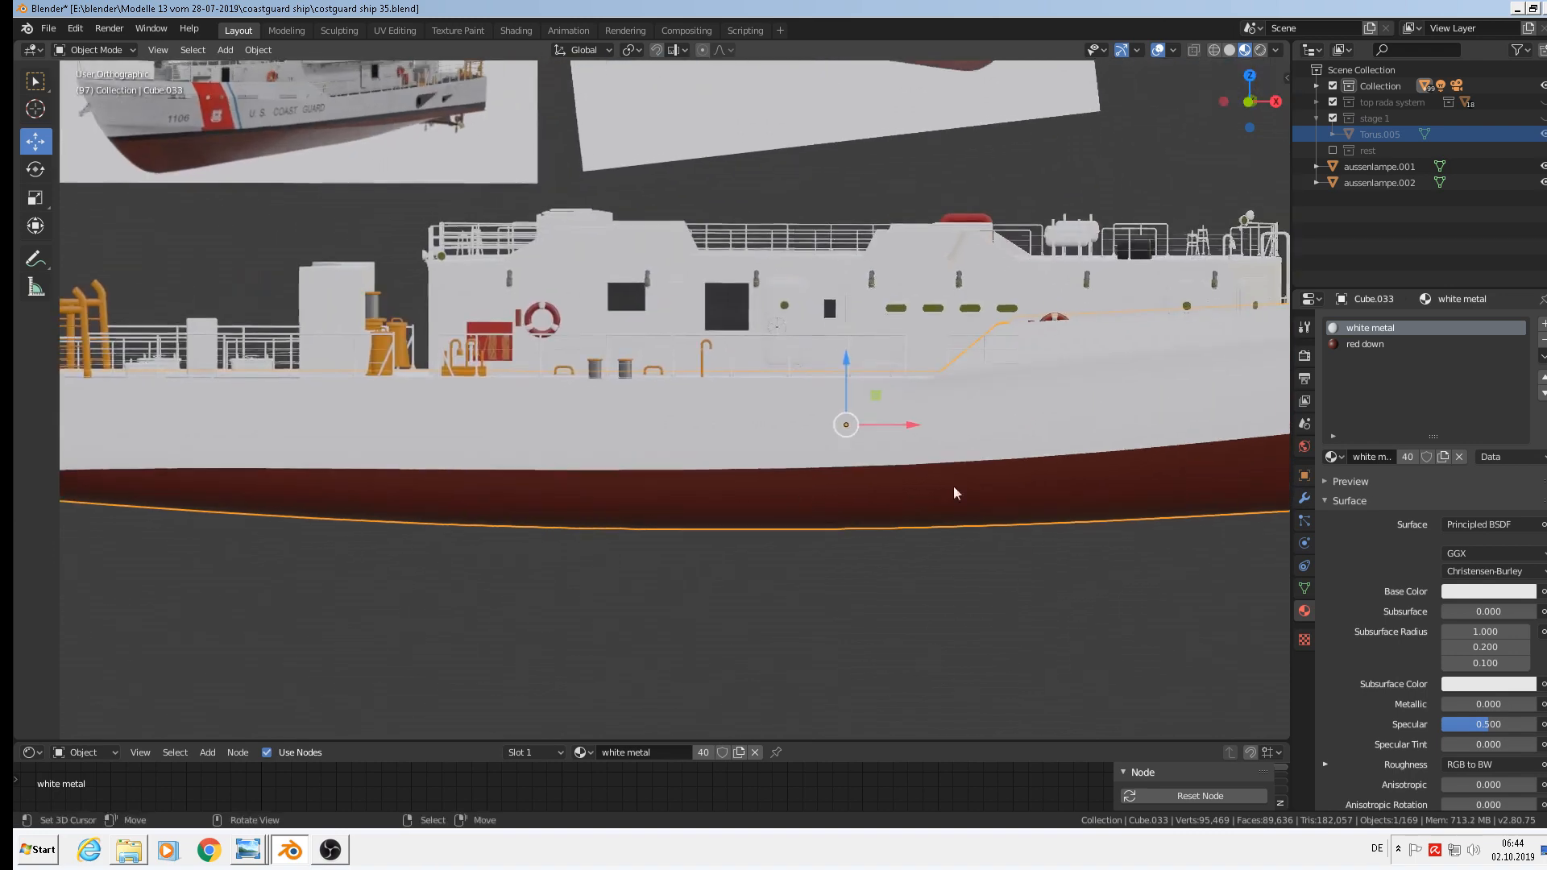
scroll(954, 486, "down", 3)
middle_click_drag(919, 503, 679, 491, "shift")
key("alt+a")
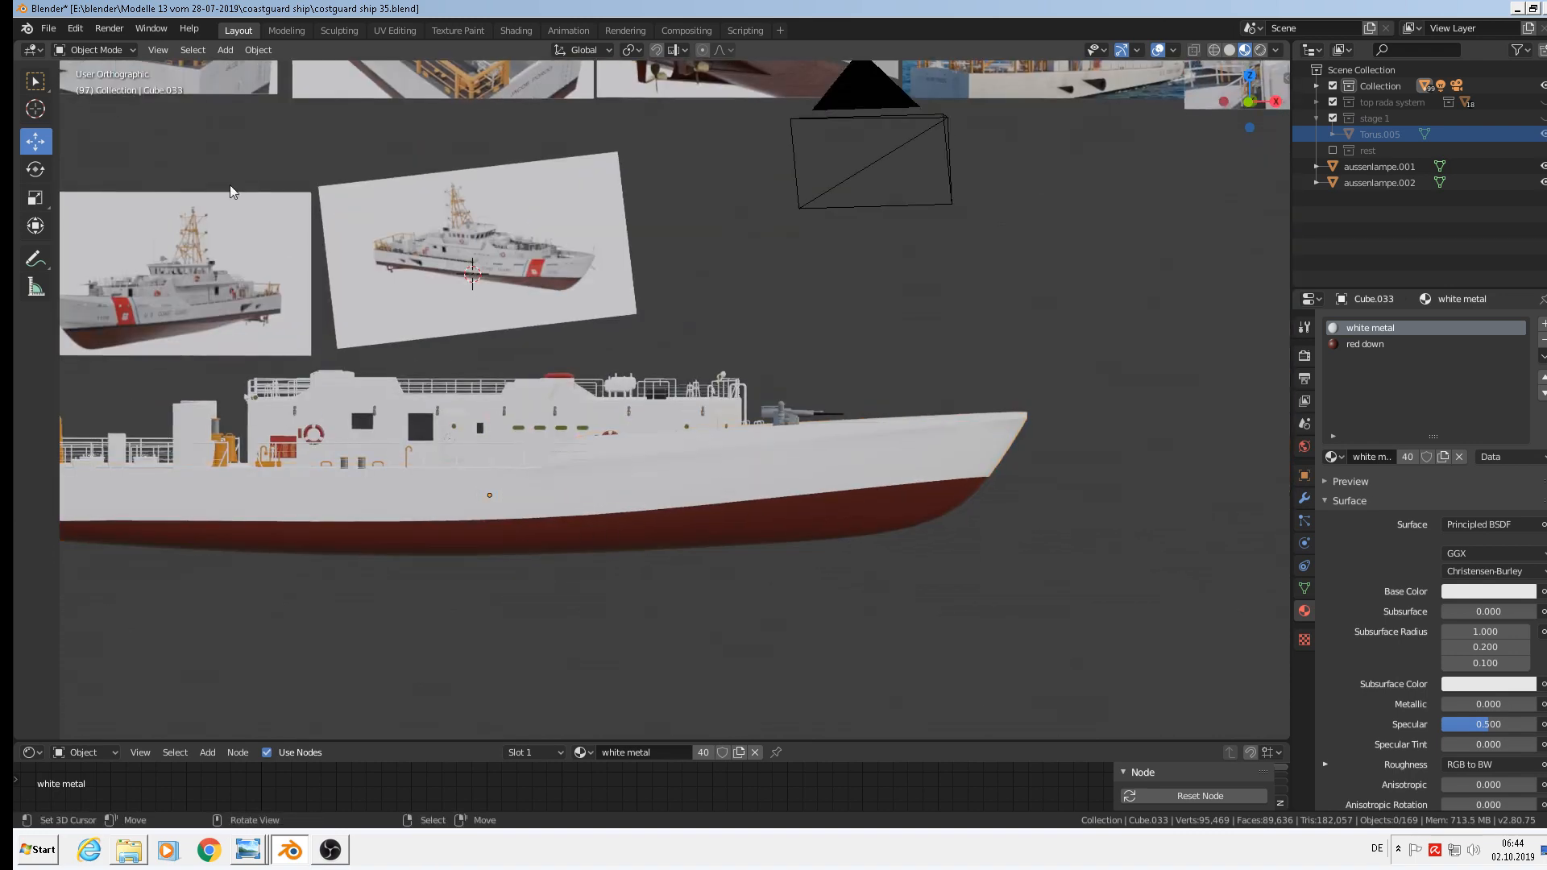
left_click(48, 28)
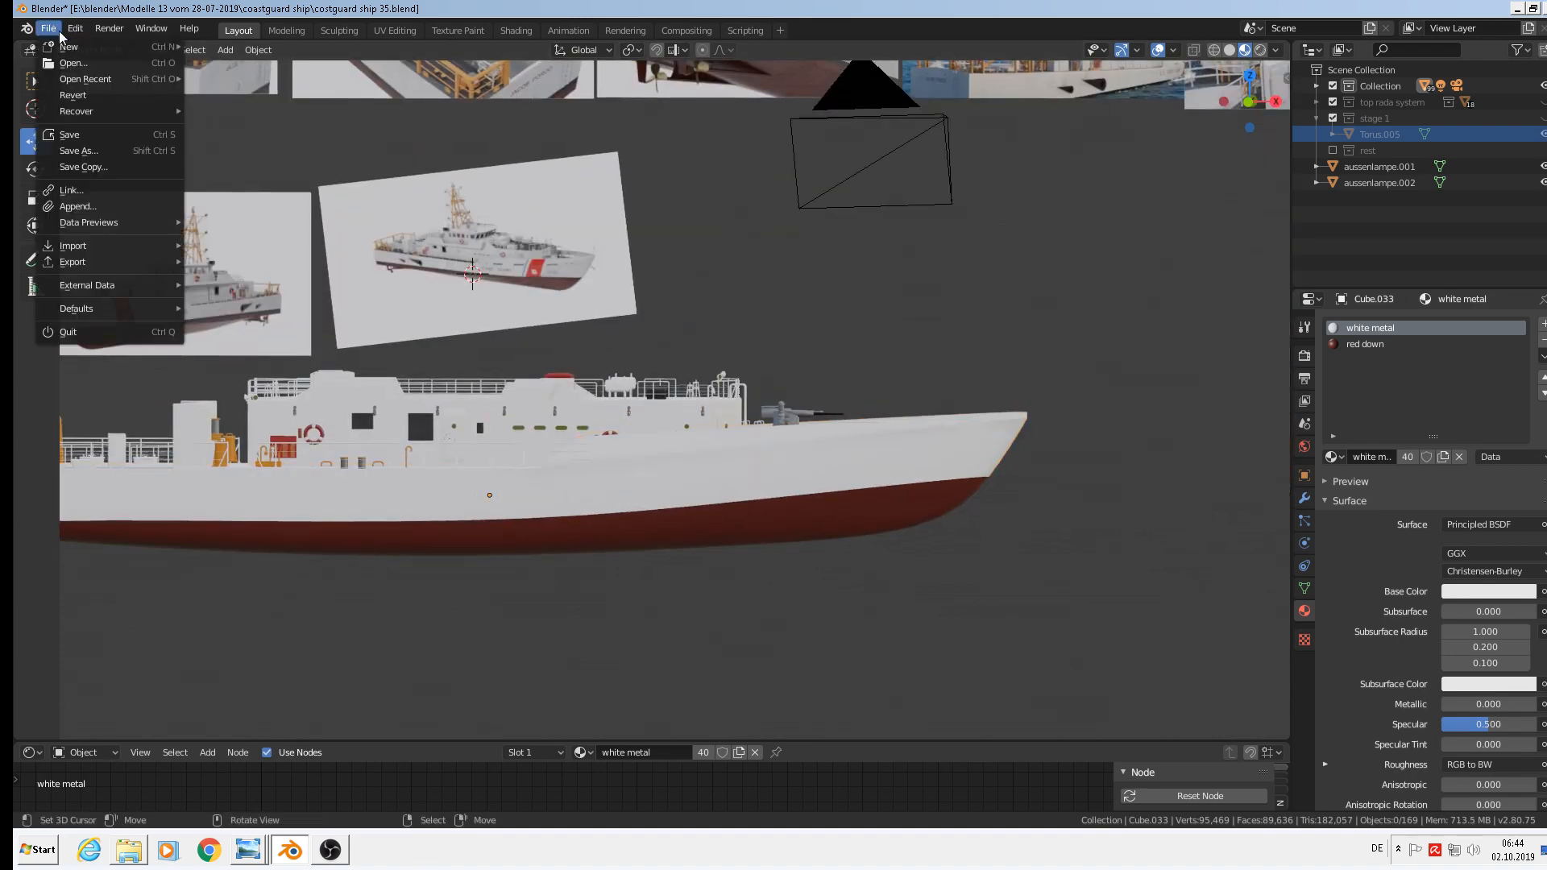
left_click(71, 138)
Examine the reference photos of the stern and hull markings above the ship model.
scroll(557, 258, "down", 2)
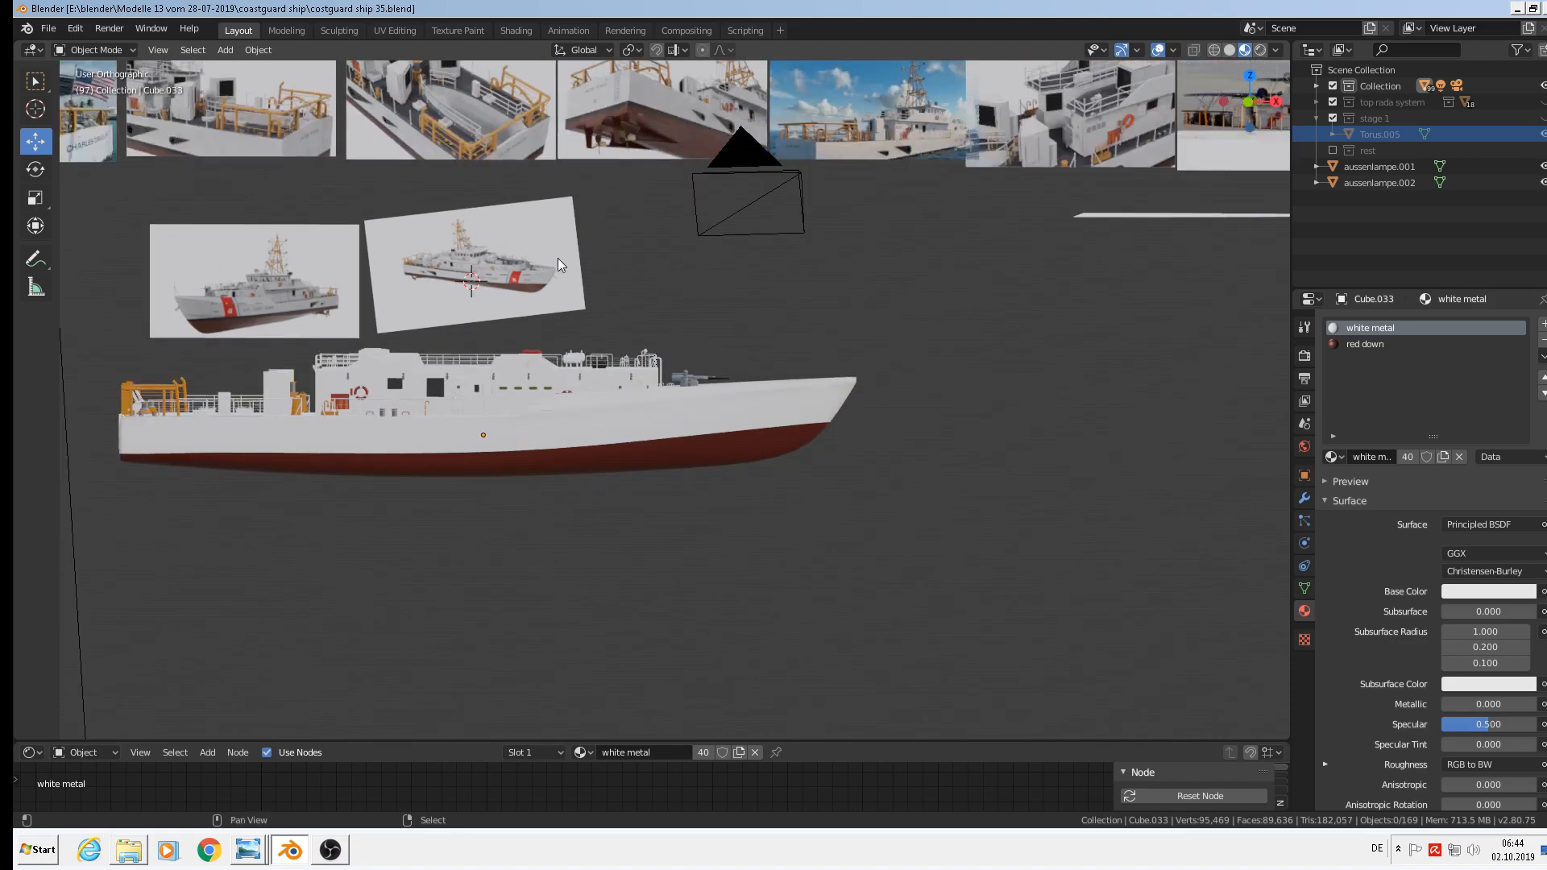
middle_click_drag(558, 258, 719, 559, "shift")
scroll(643, 326, "up", 6)
scroll(683, 356, "up", 1)
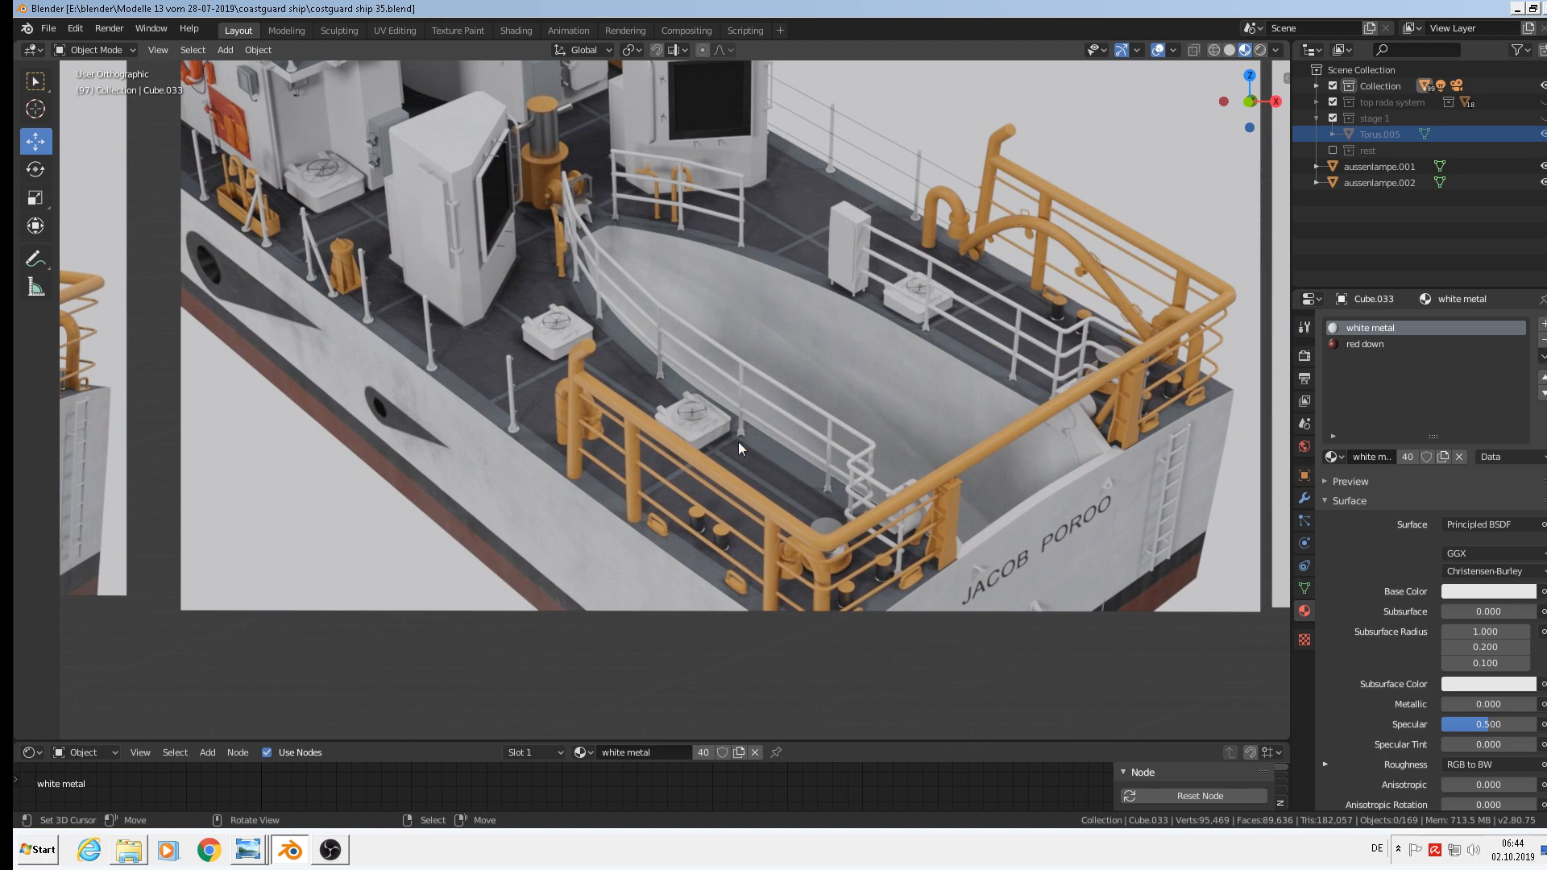
scroll(573, 462, "down", 7)
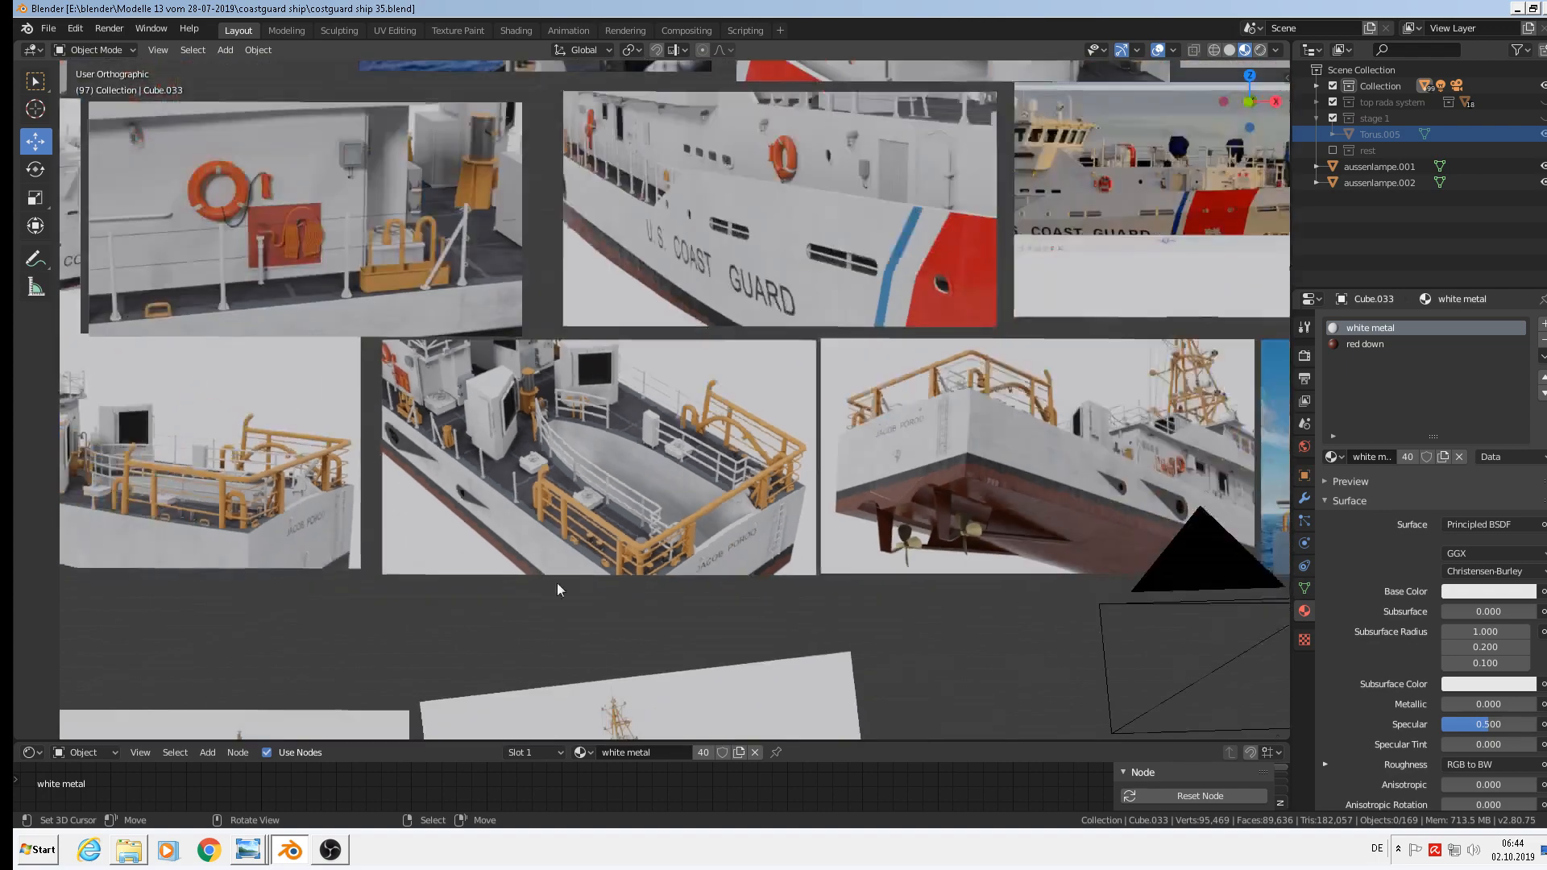
scroll(712, 621, "down", 3)
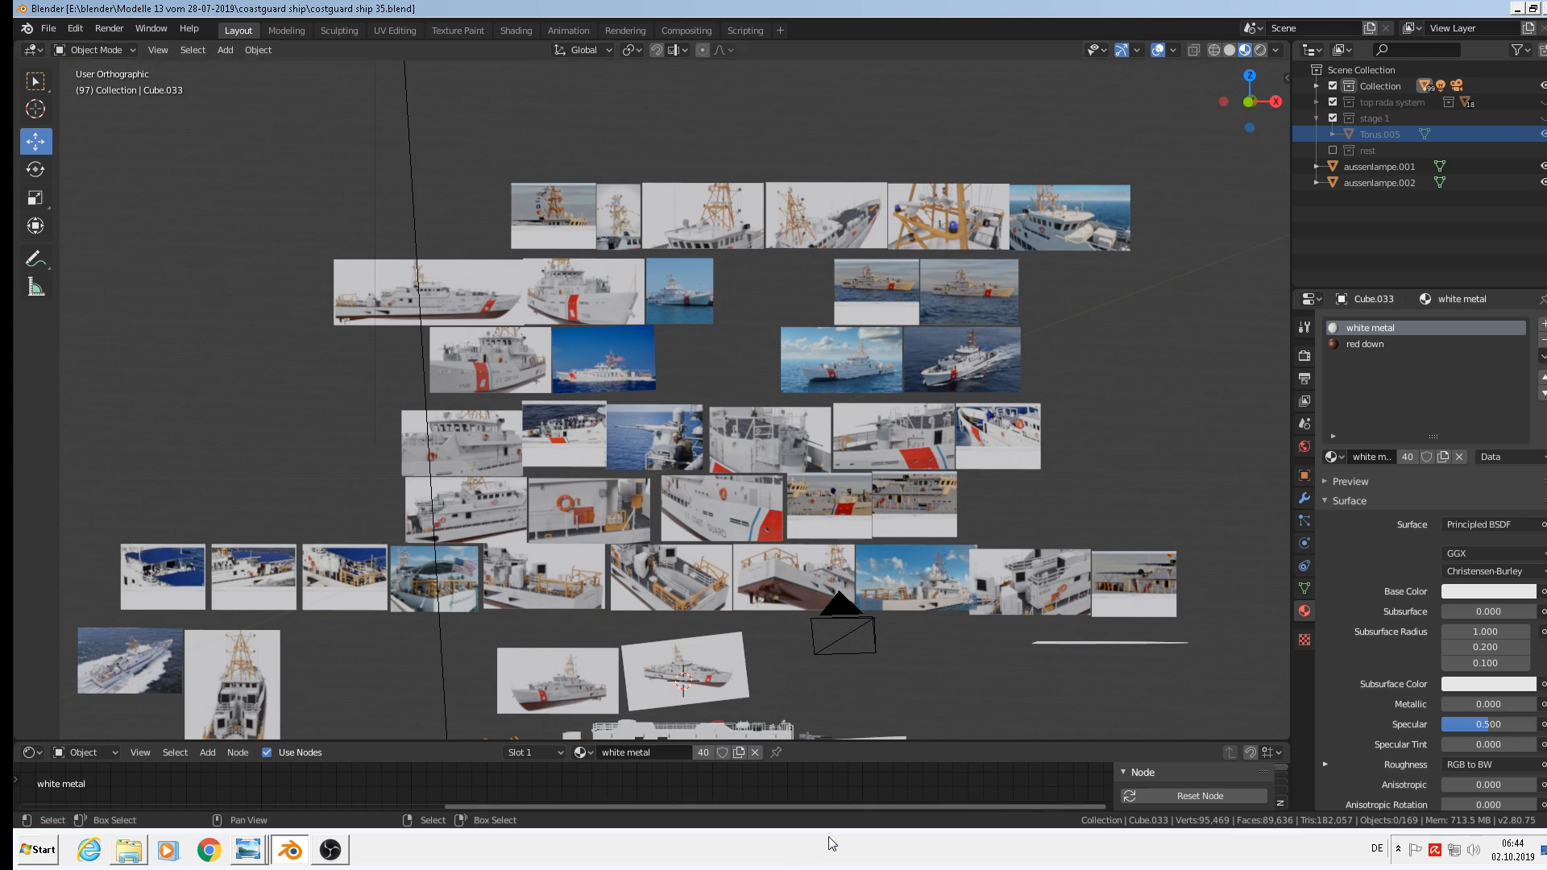
middle_click_drag(873, 727, 661, 447, "shift")
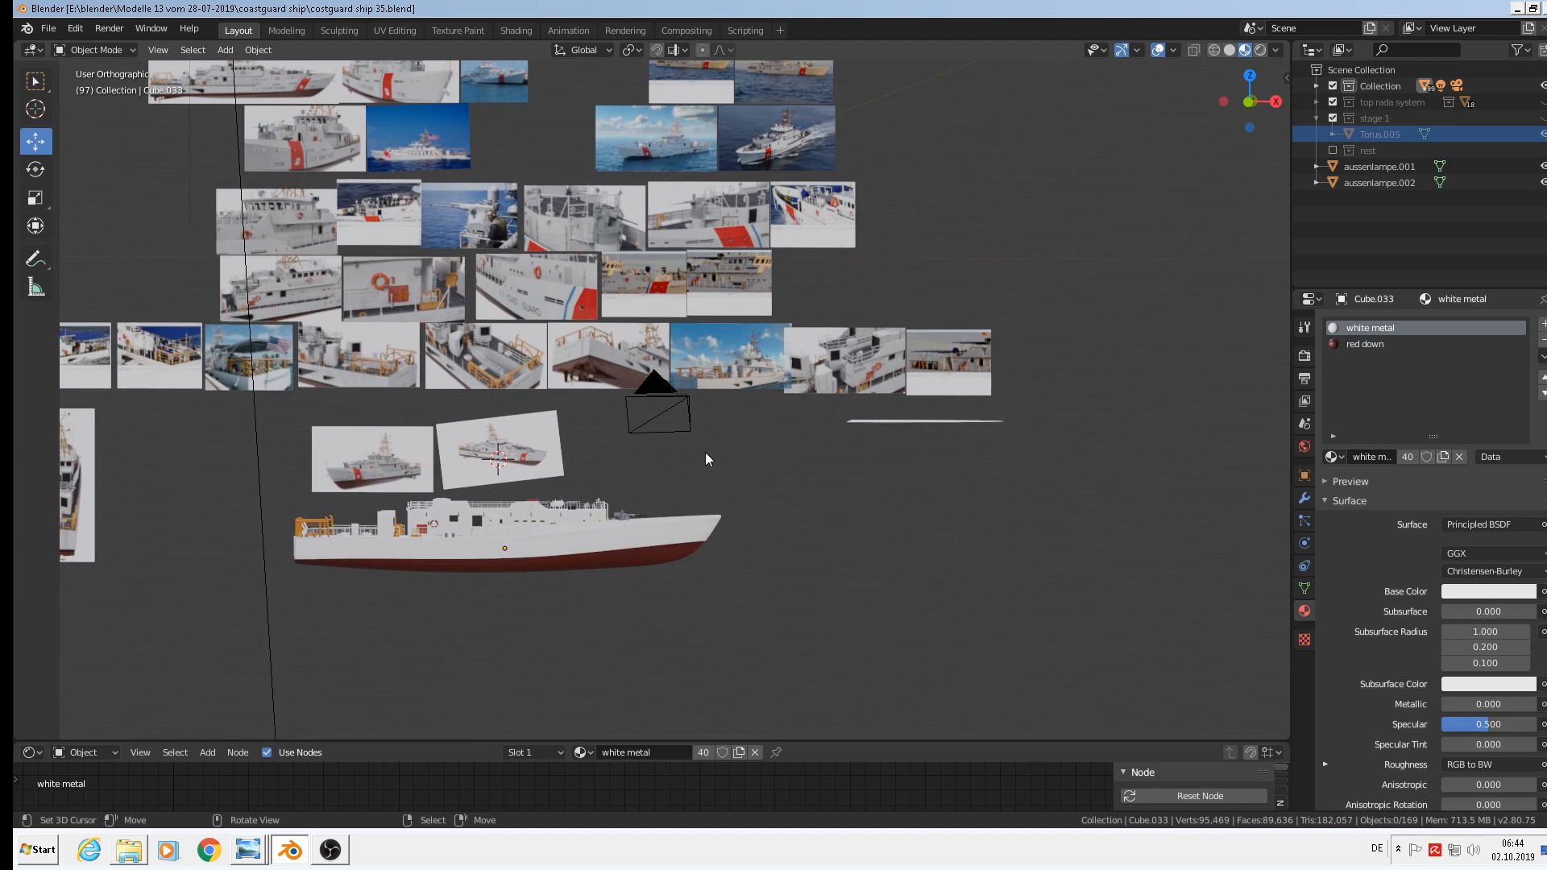
Change the scene camera's lens type to Orthographic.
left_click(677, 401)
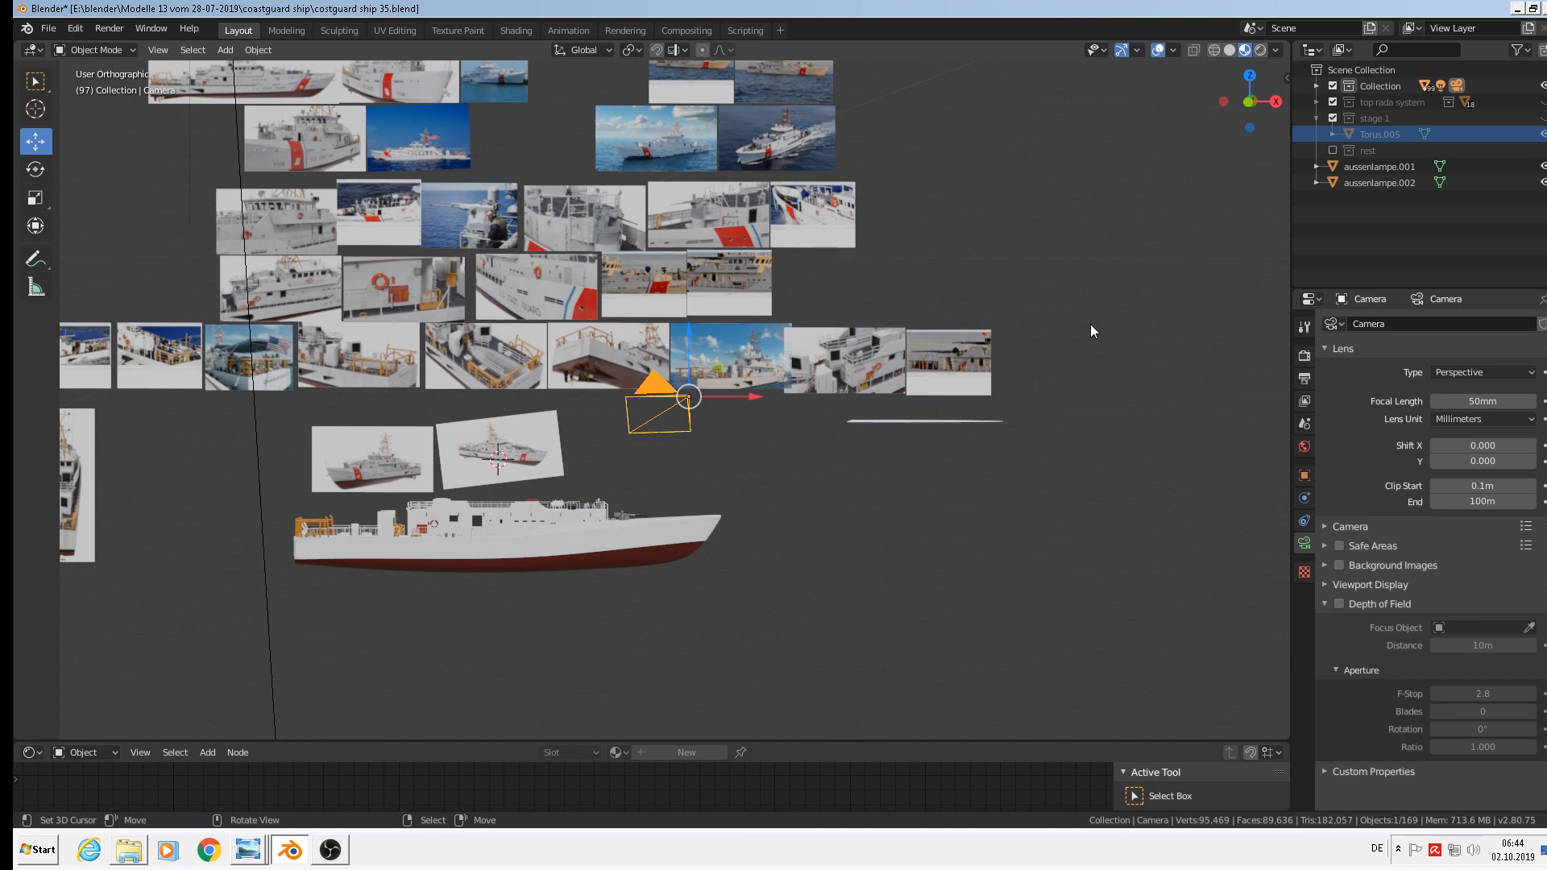
left_click(1500, 374)
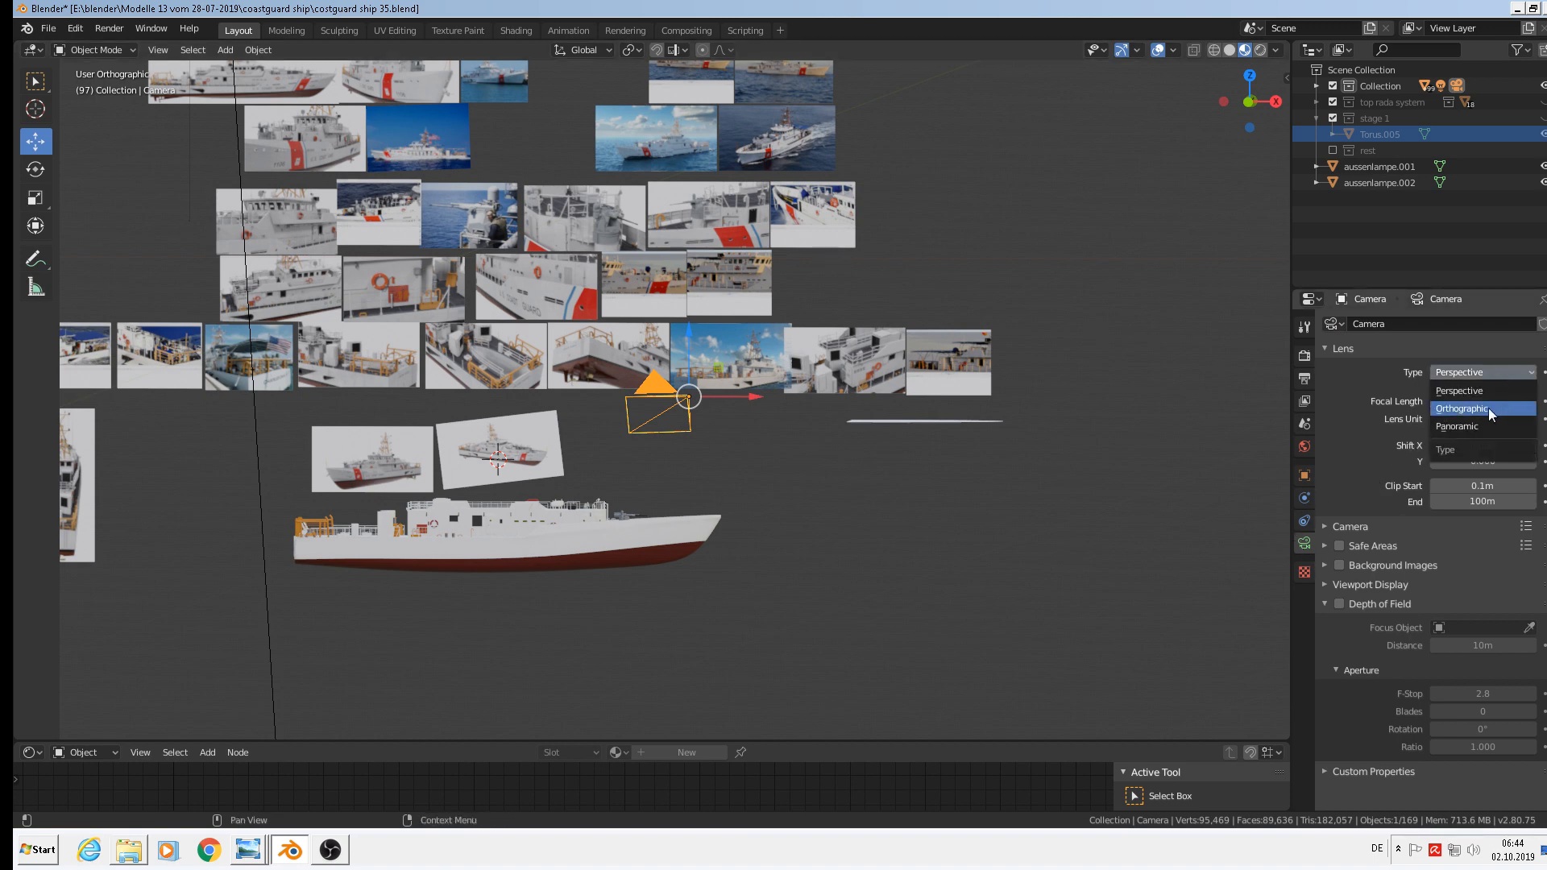
left_click(1488, 408)
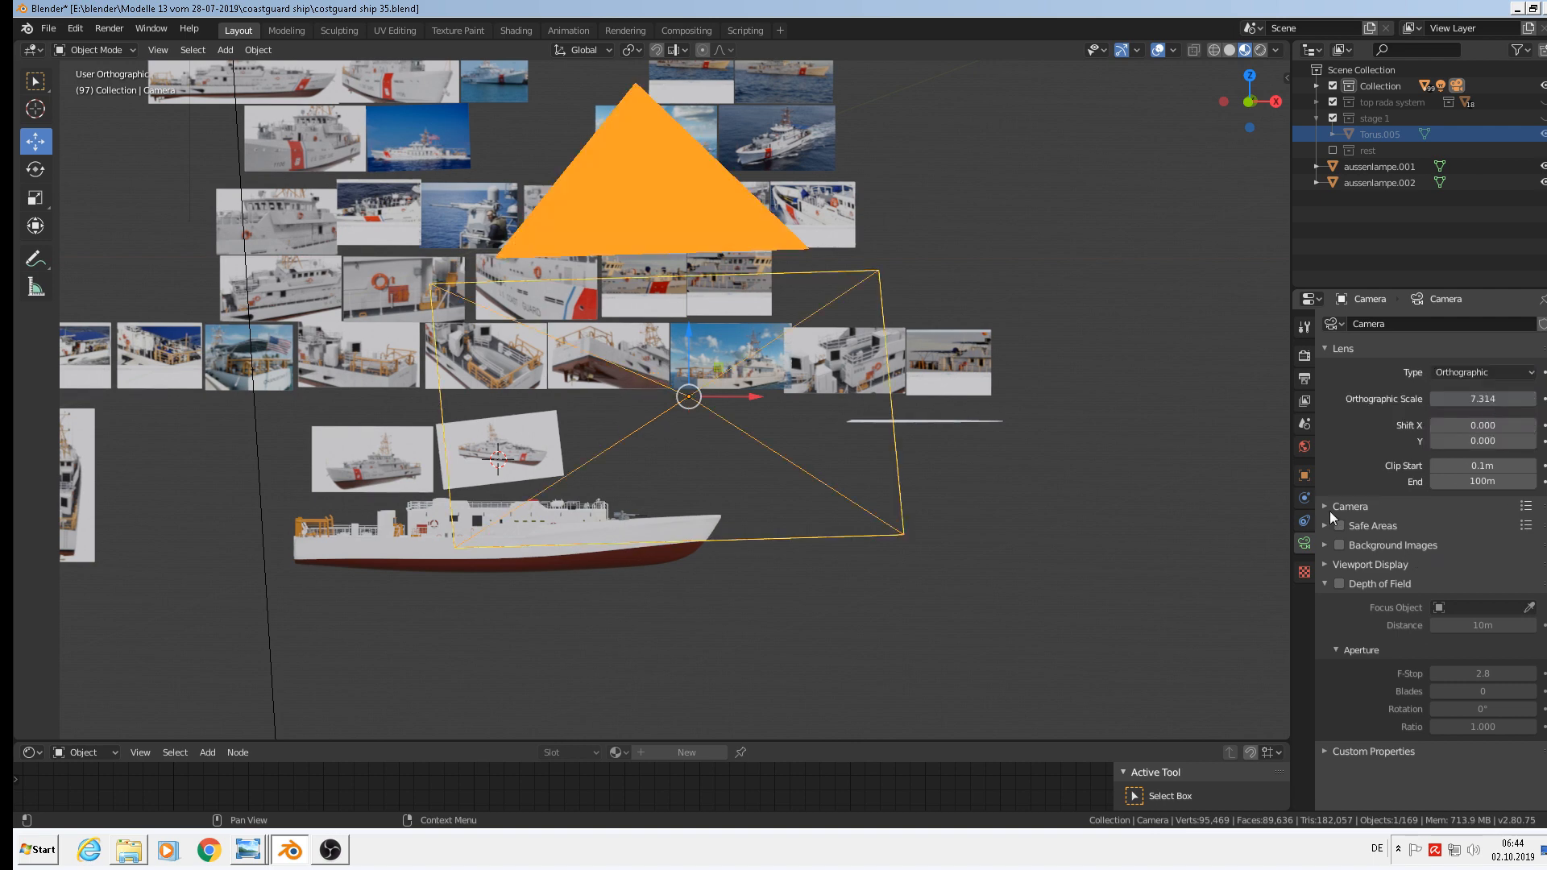
Set the camera's rotation to 90° on X, 0° on Y and 0° on Z.
key("n")
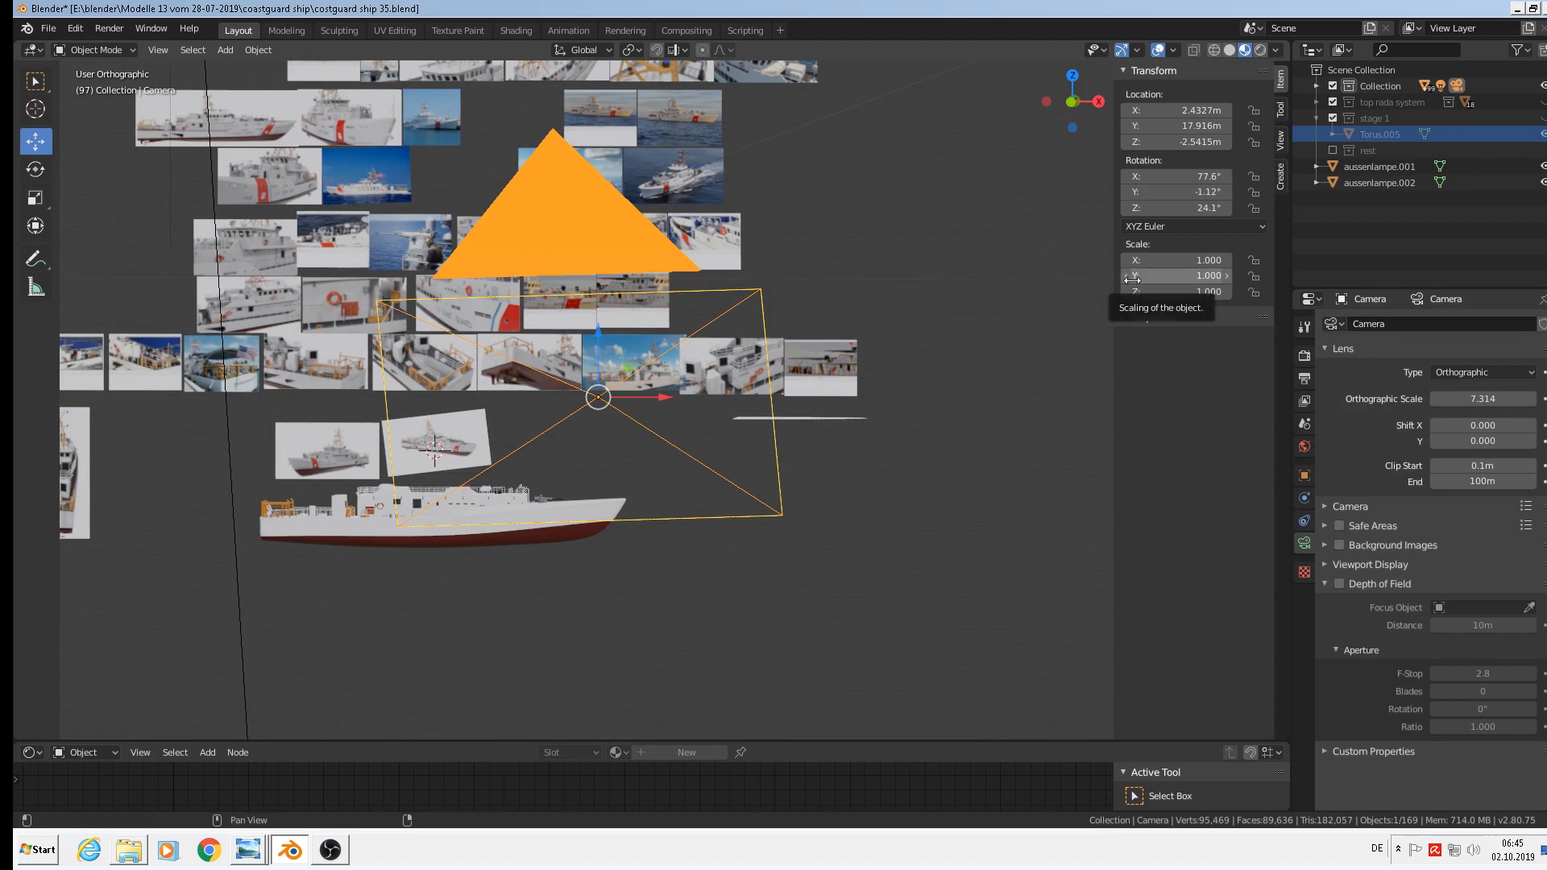
left_click(1160, 176)
type("0")
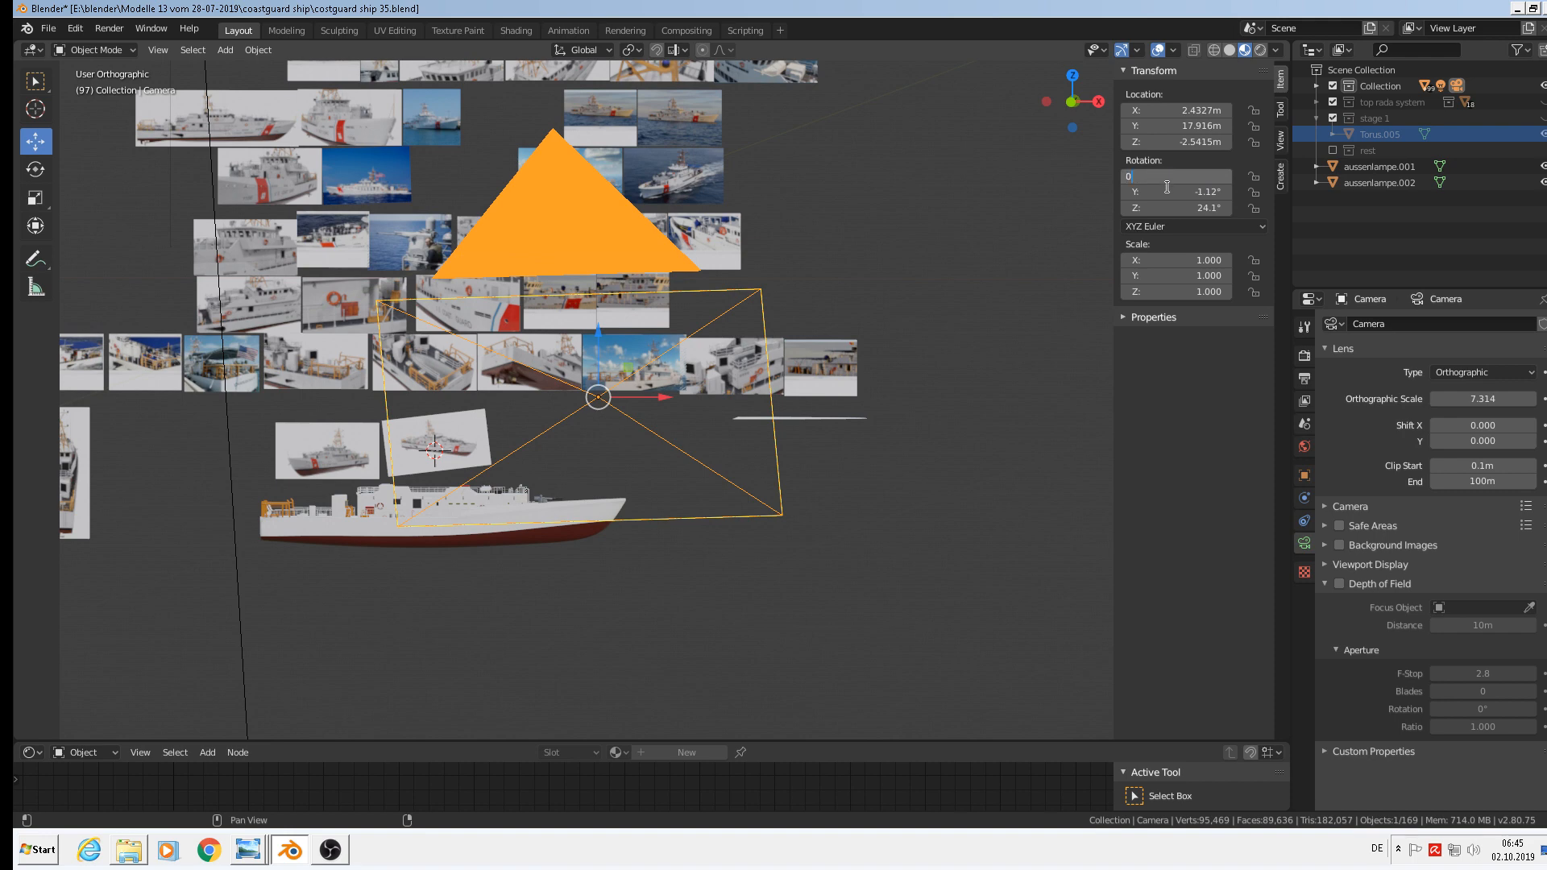
key("Return")
left_click(1162, 194)
type("0")
key("Return")
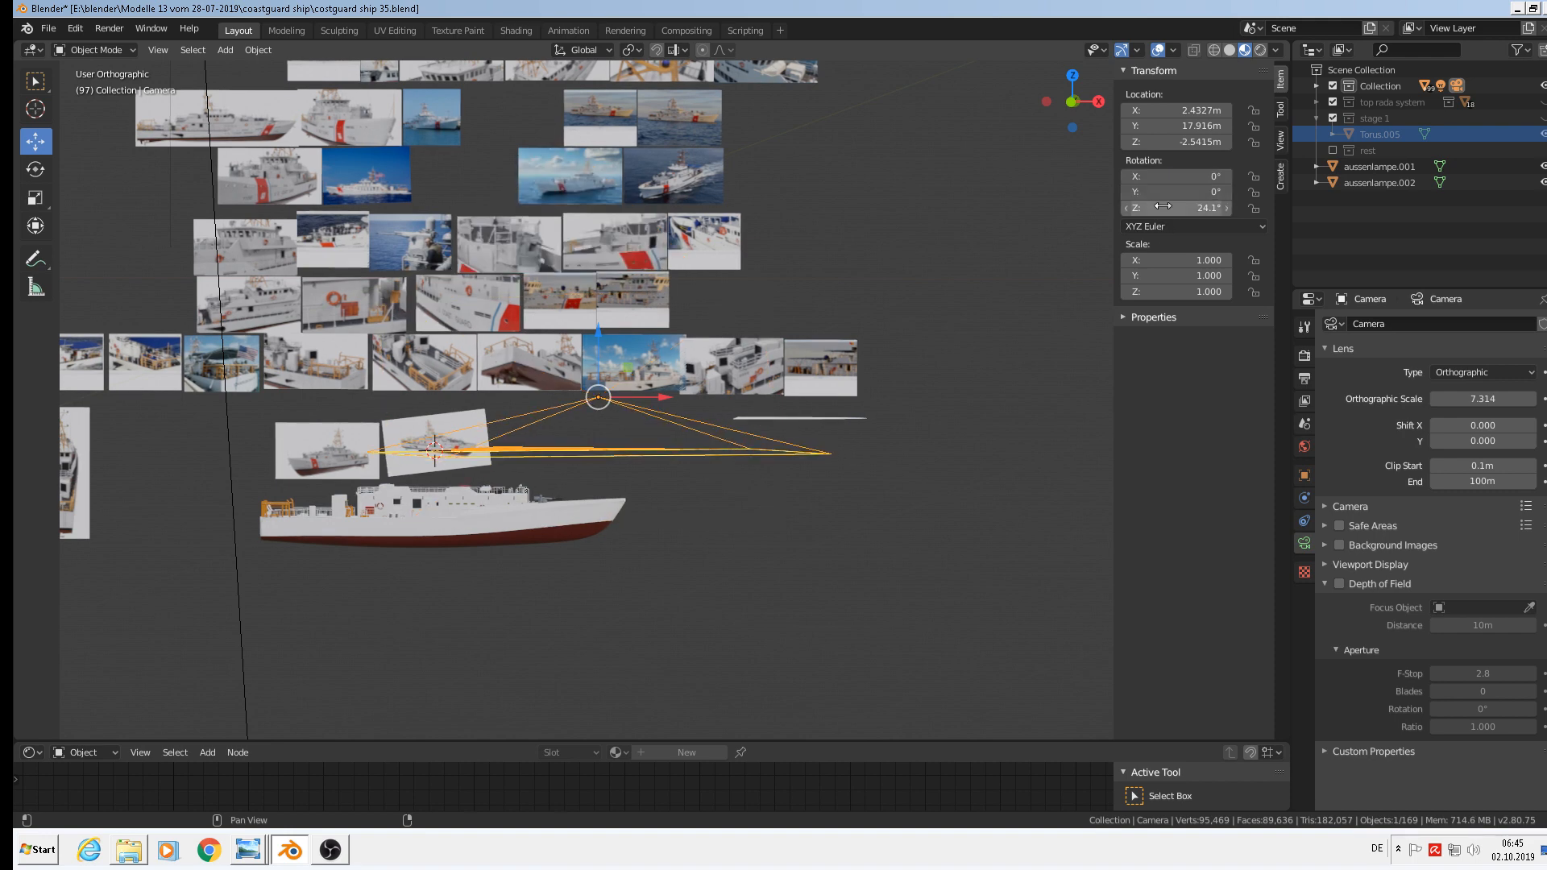
left_click(1162, 208)
type("0")
key("Return")
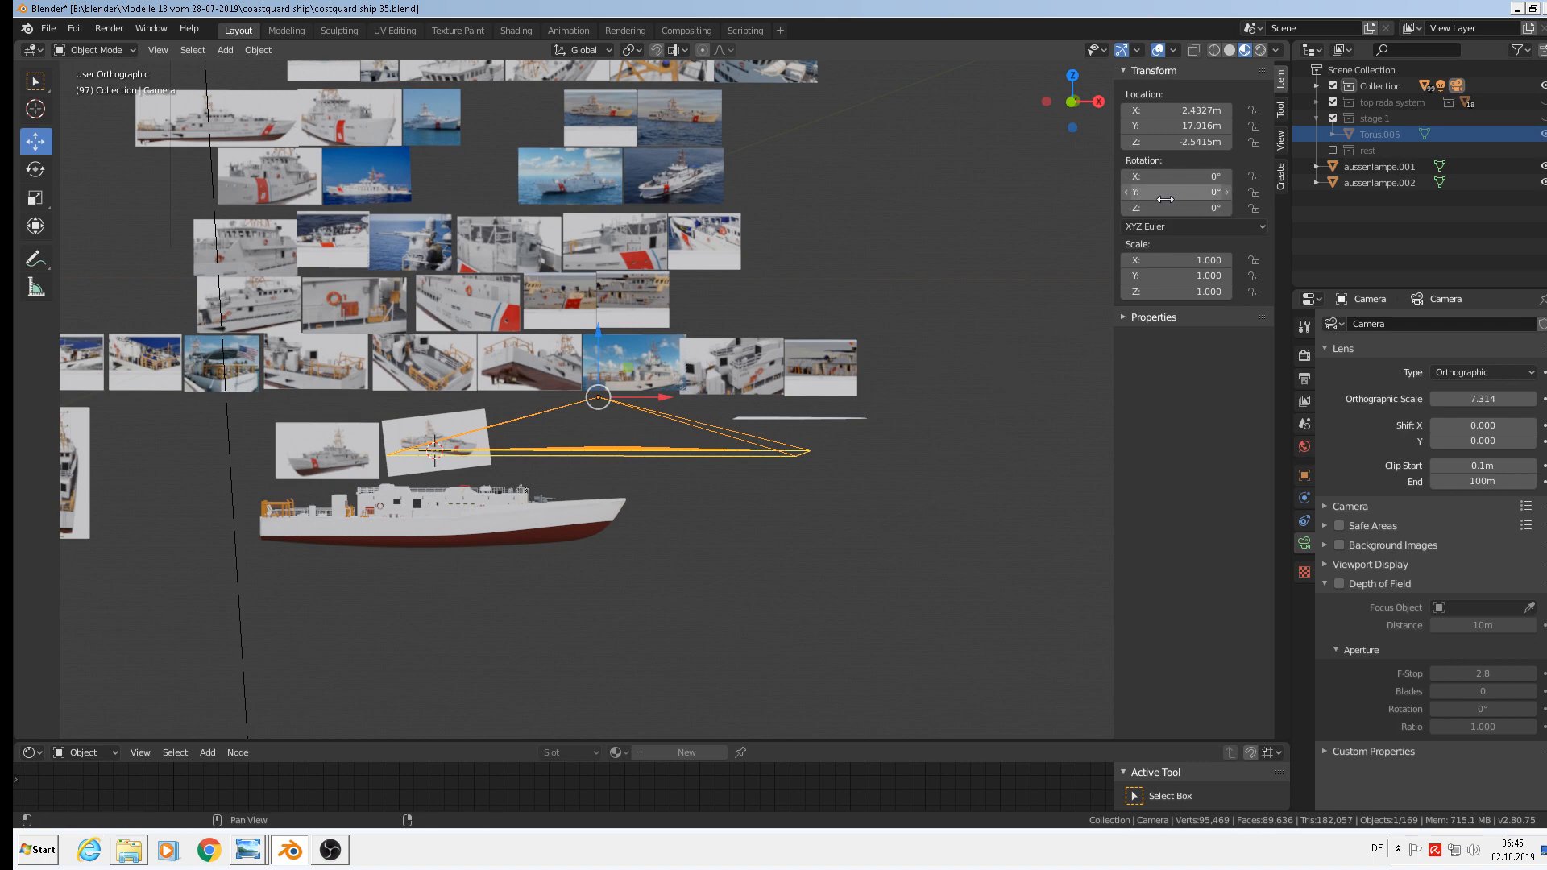
left_click(1191, 178)
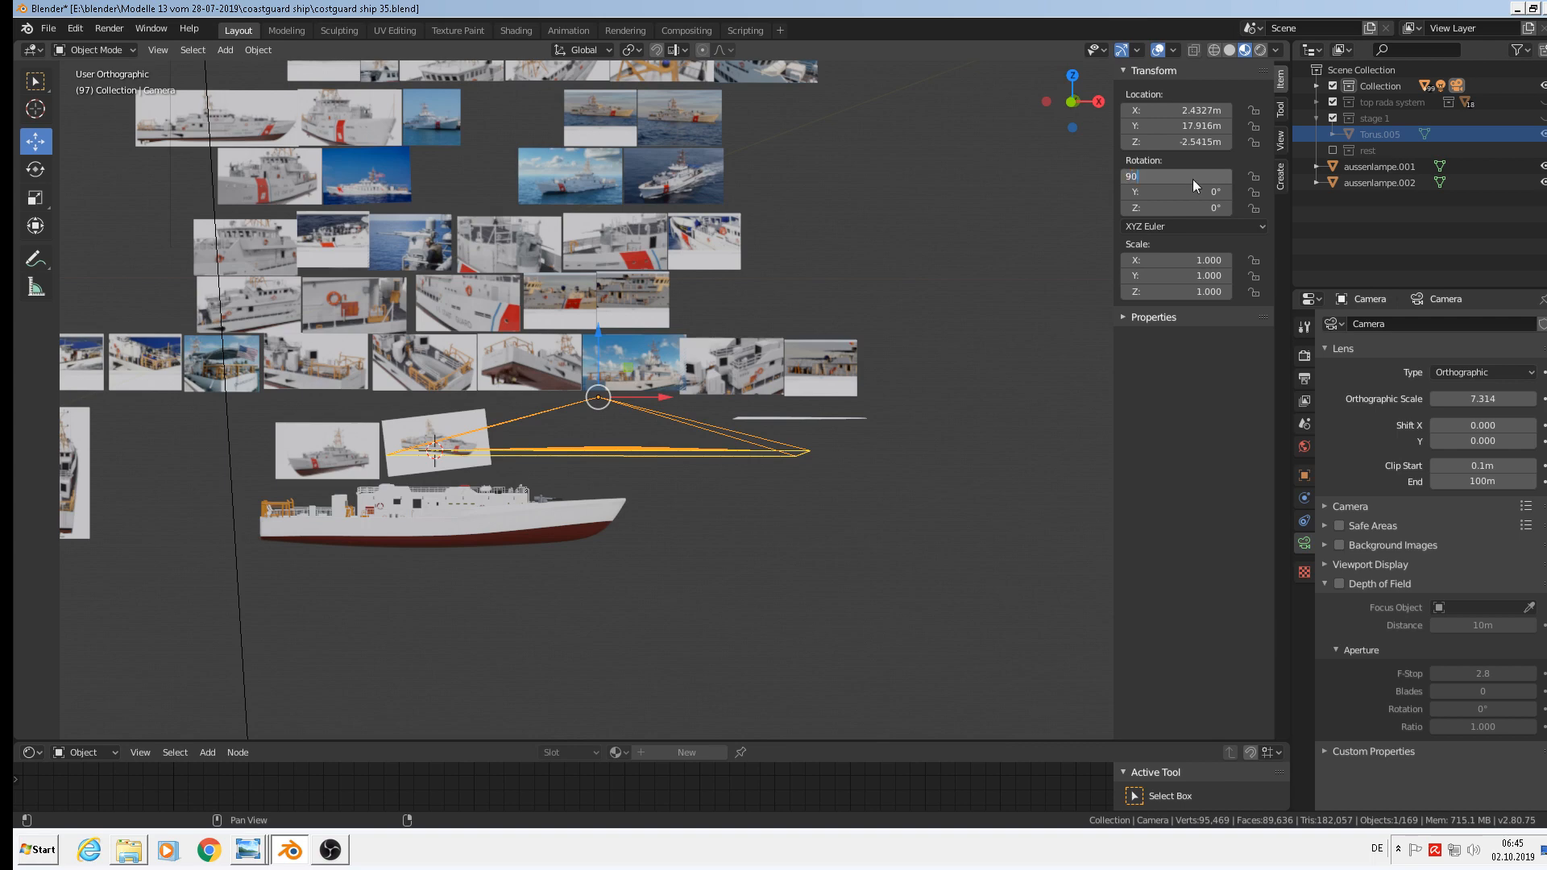
type("90")
key("Return")
Move the camera about -4.77 m along the Y axis.
middle_click_drag(909, 385, 657, 390)
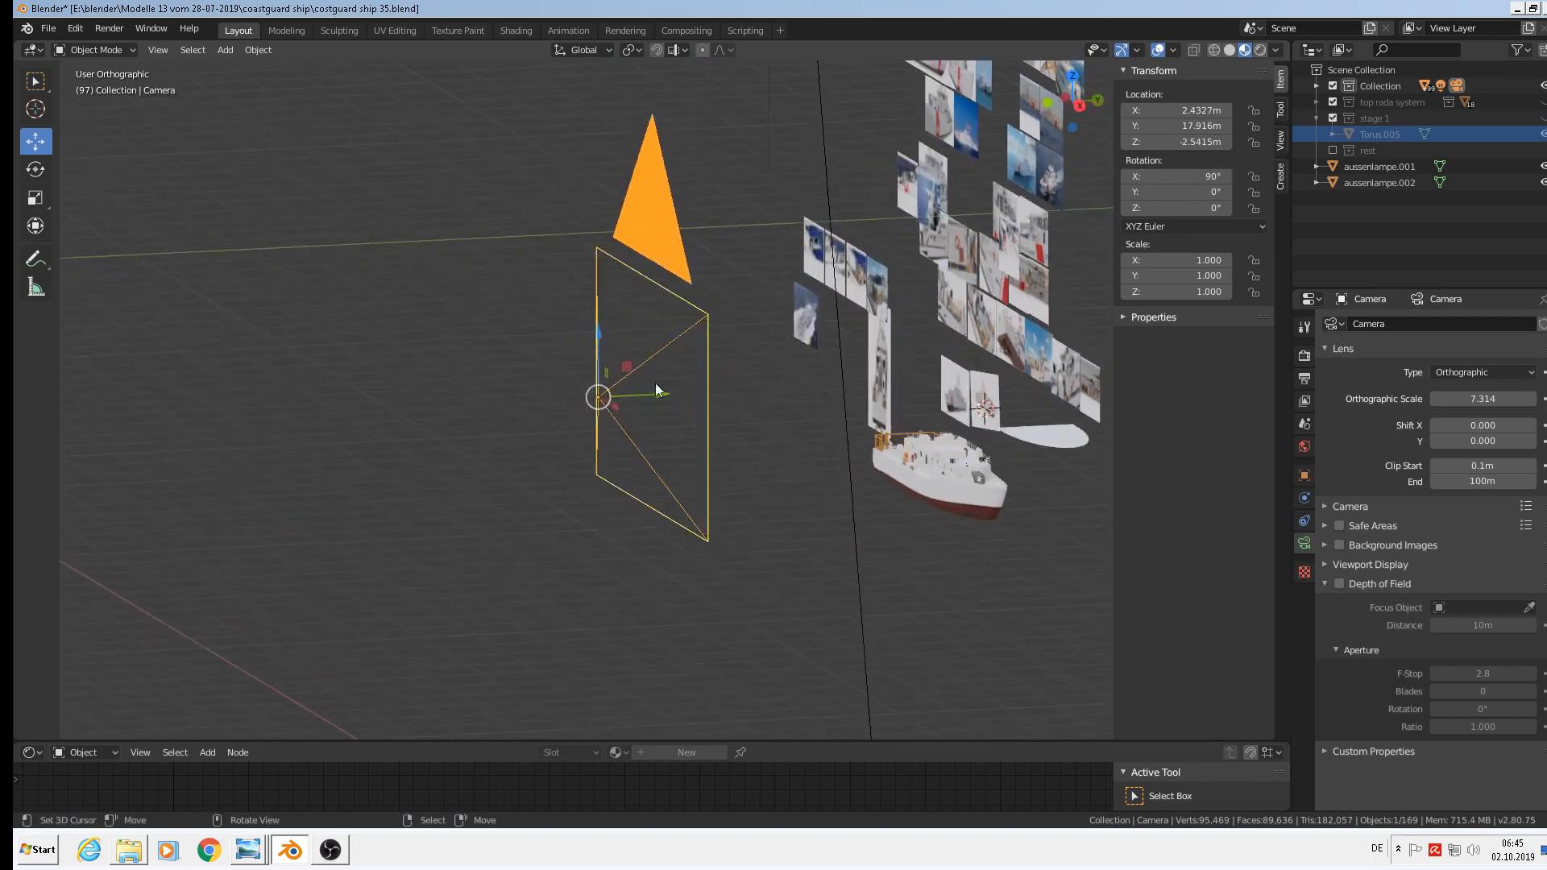
left_click_drag(657, 391, 397, 402)
middle_click_drag(612, 506, 719, 485)
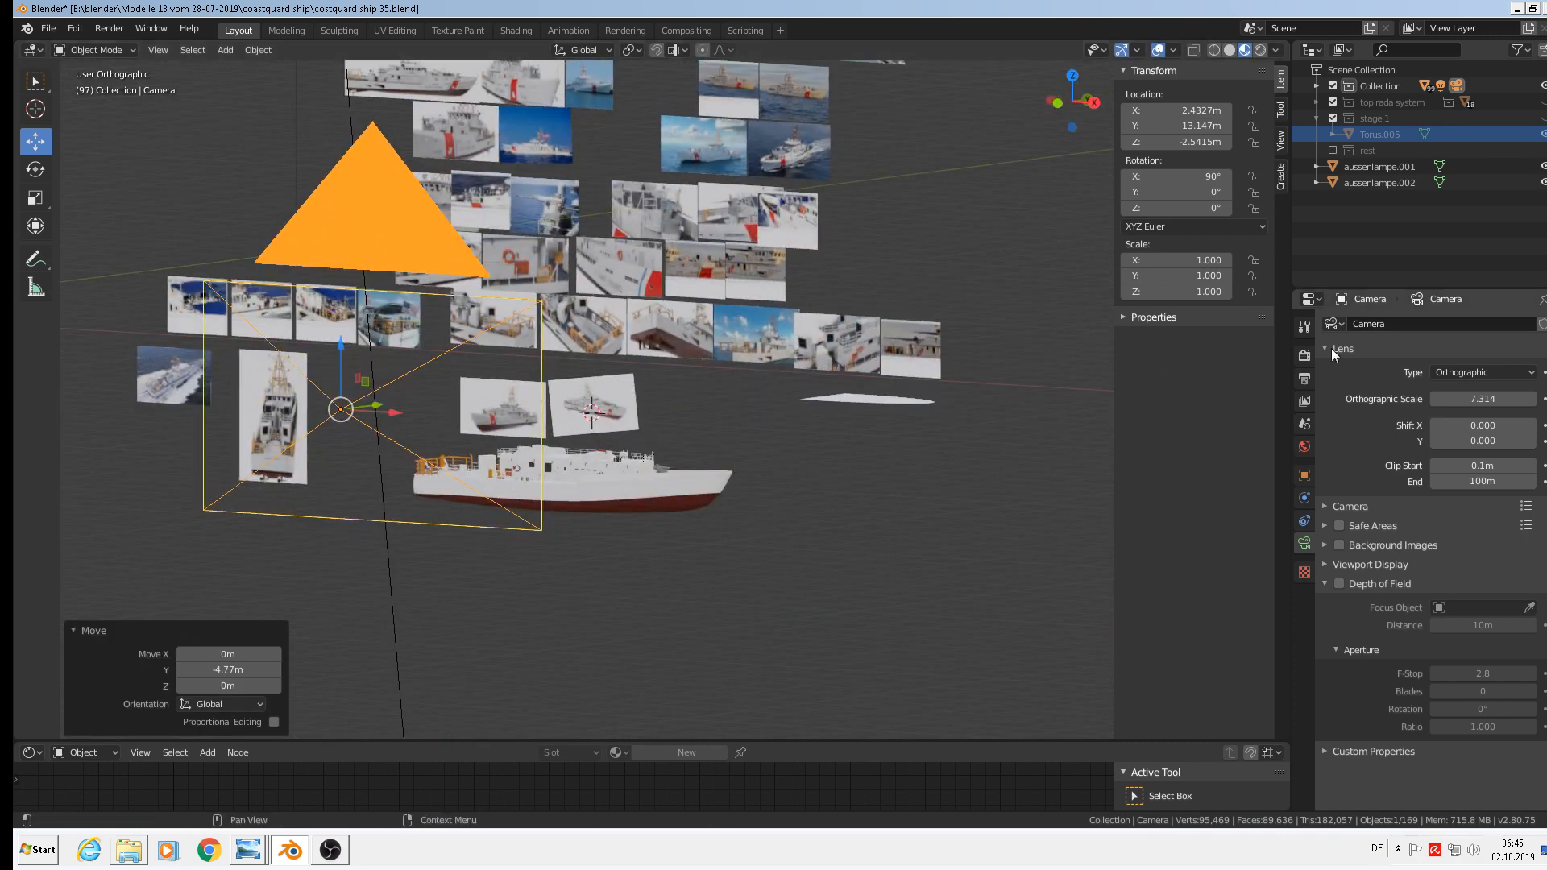
Set the render output resolution to 1024 by 1024 px.
left_click(1305, 355)
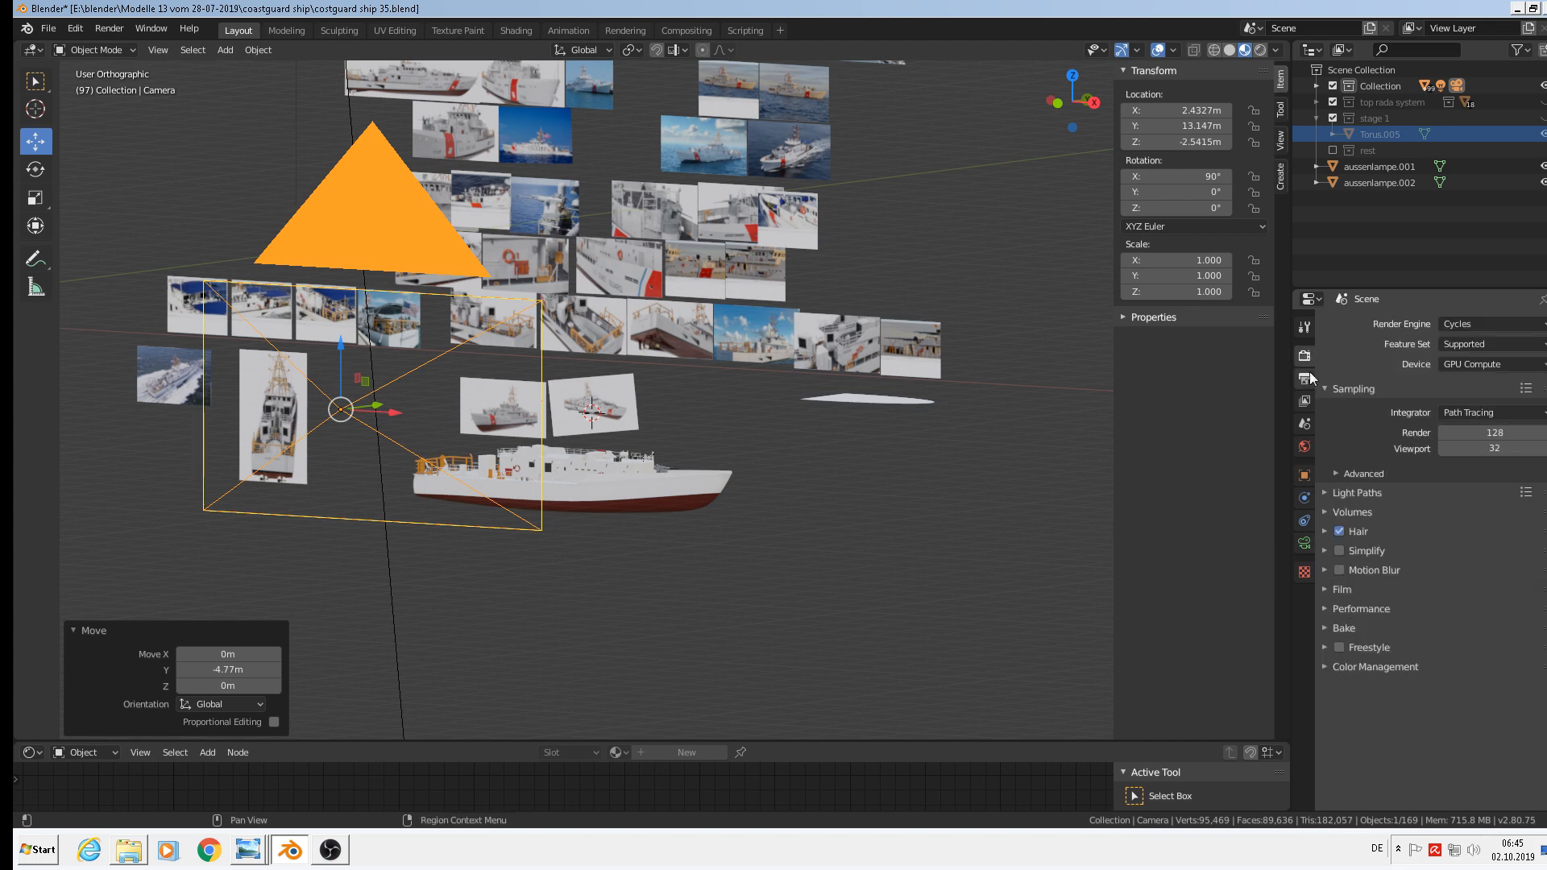
left_click(1306, 378)
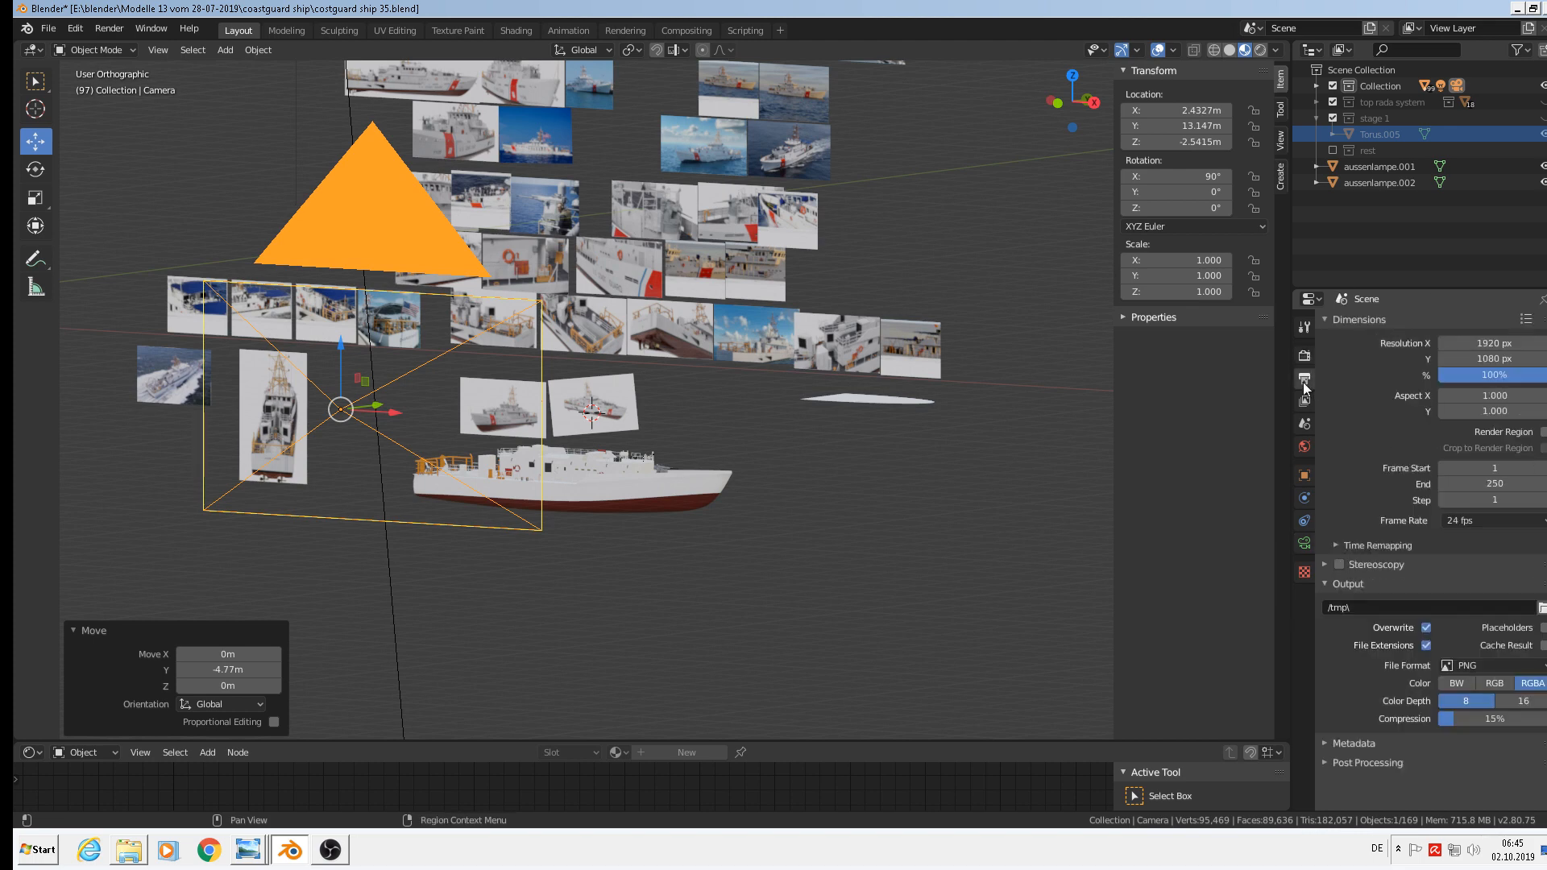
left_click(1501, 343)
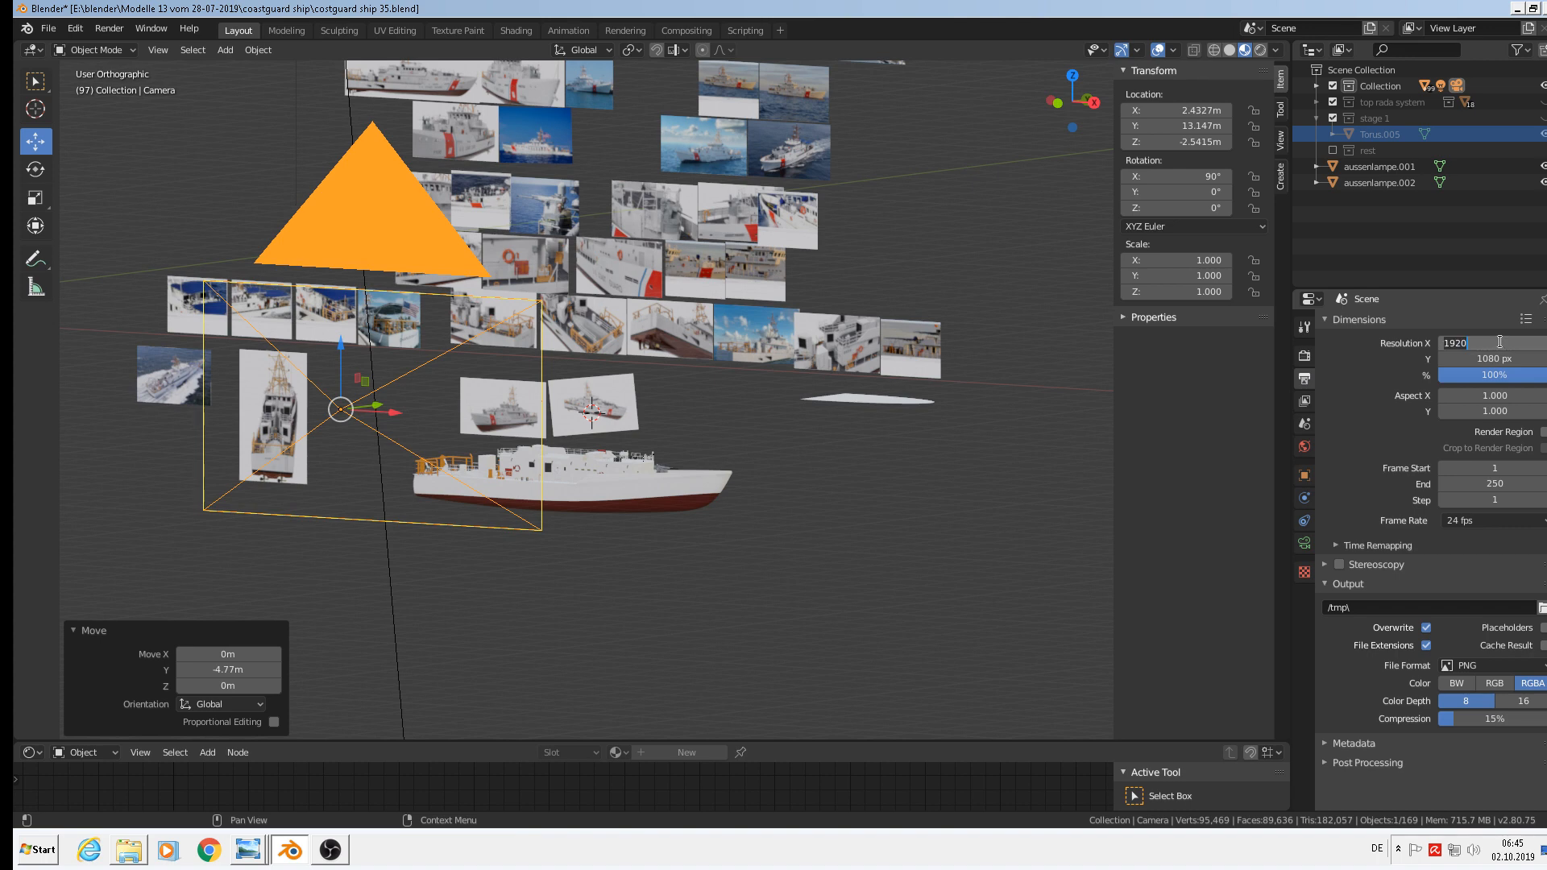
type("1024")
key("Tab")
type("1")
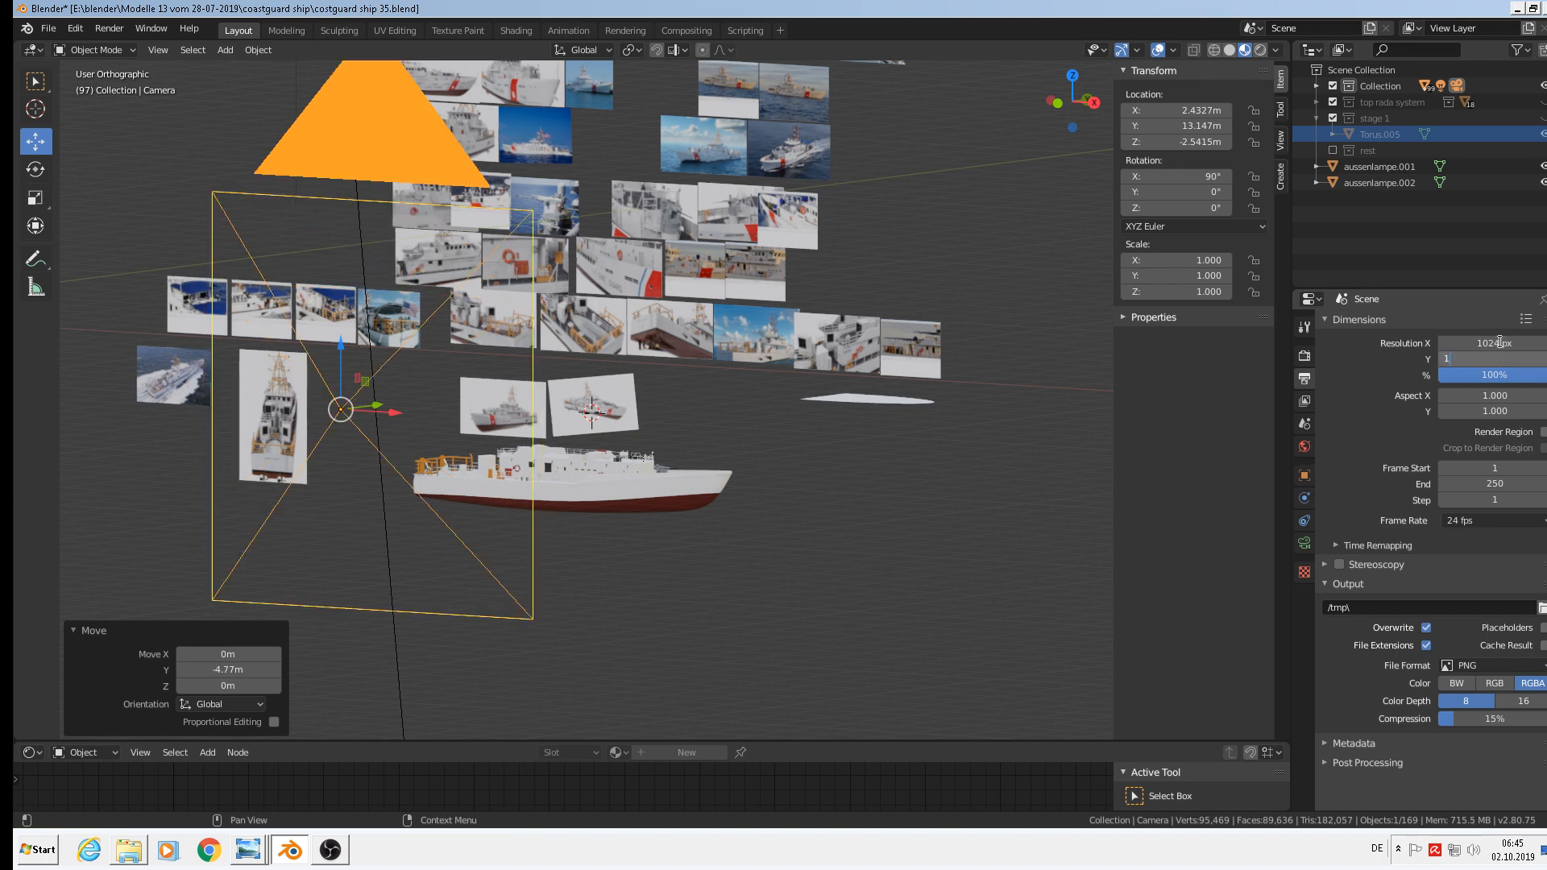
key("Return")
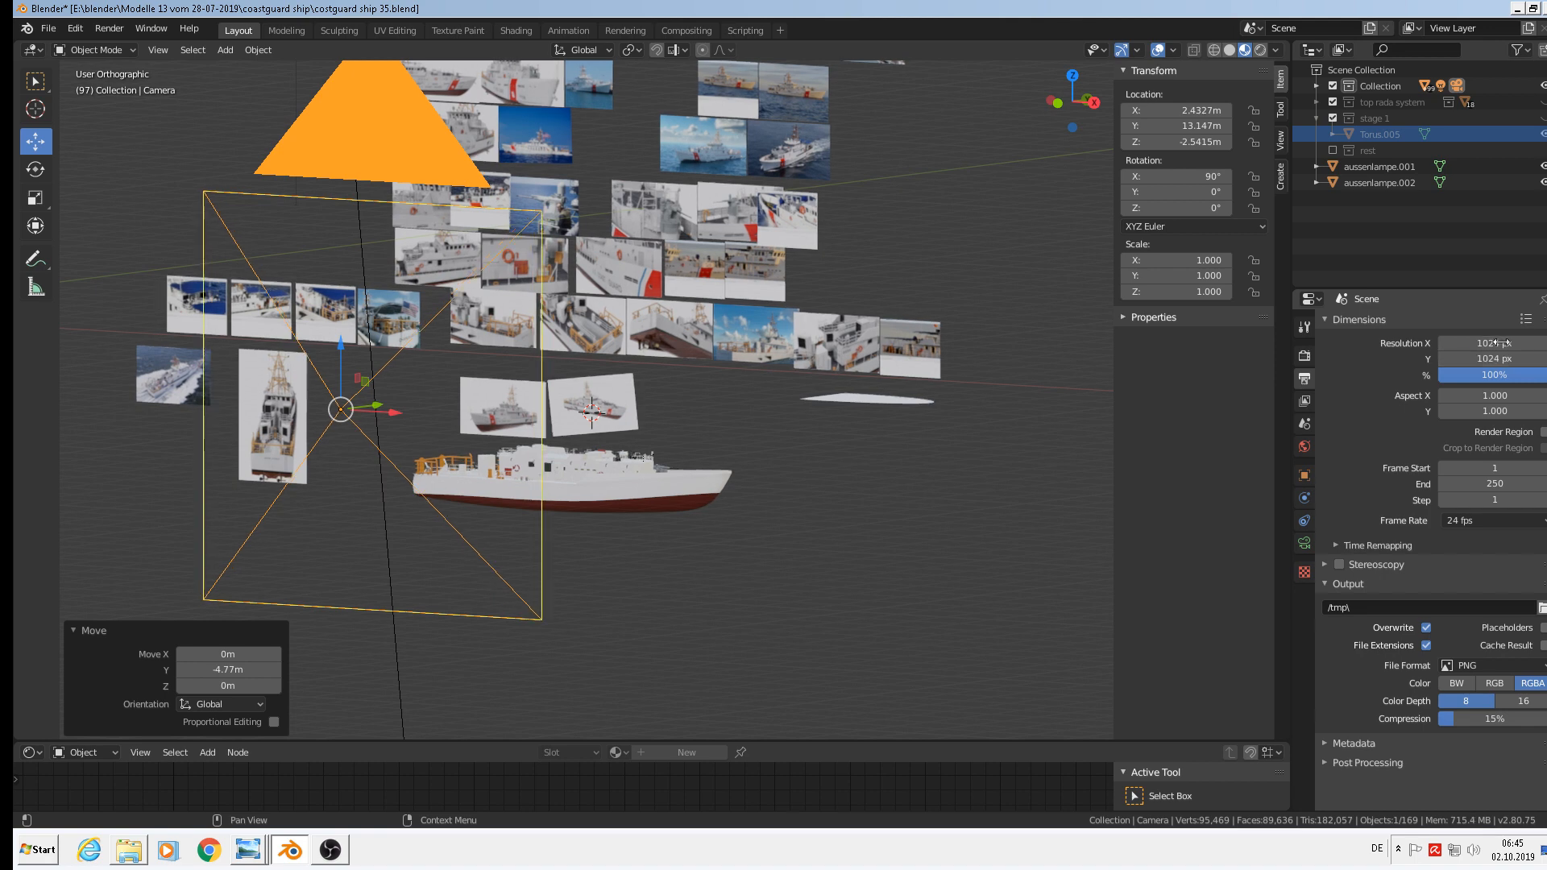
scroll(572, 539, "down", 2)
middle_click_drag(572, 538, 655, 528)
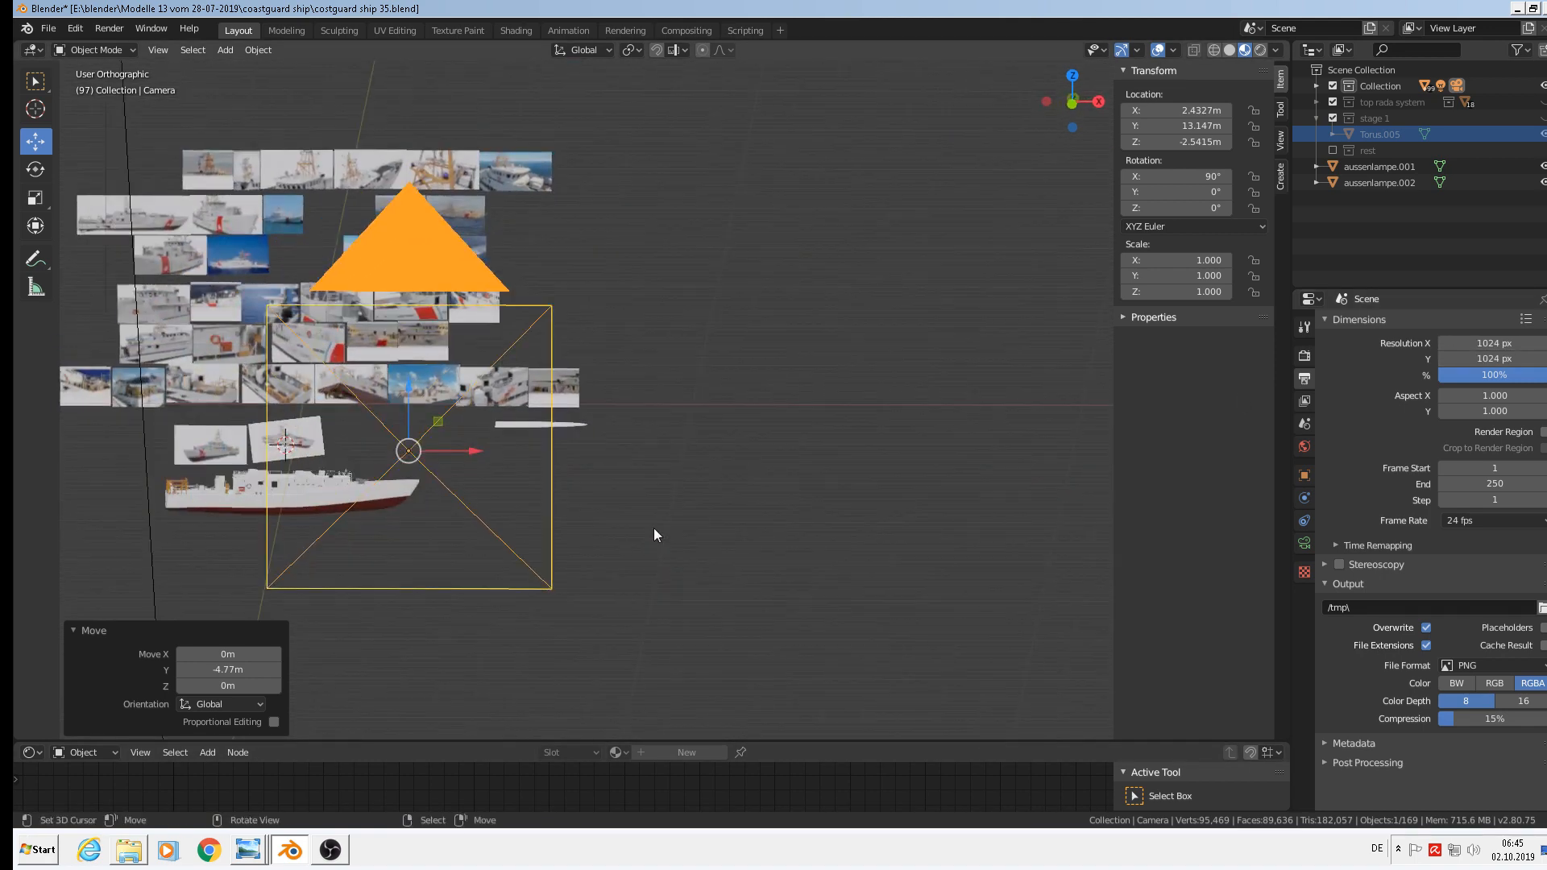
Move the camera about 10.1 m along the X axis, clear of the reference images, and view it from the front.
key("g")
key("x")
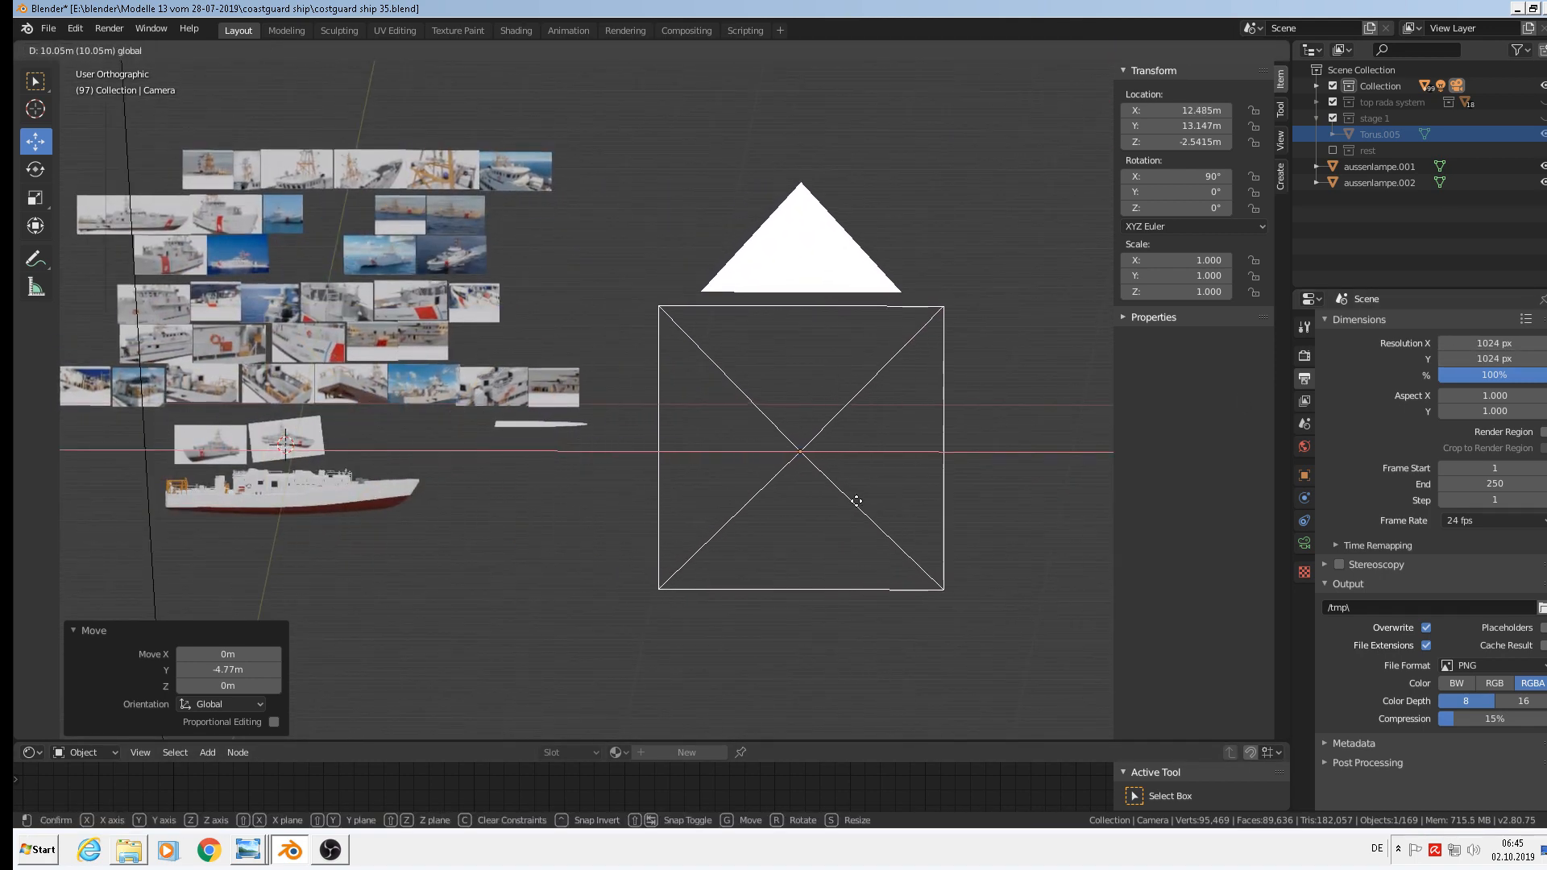
left_click(844, 511)
key("KP_1")
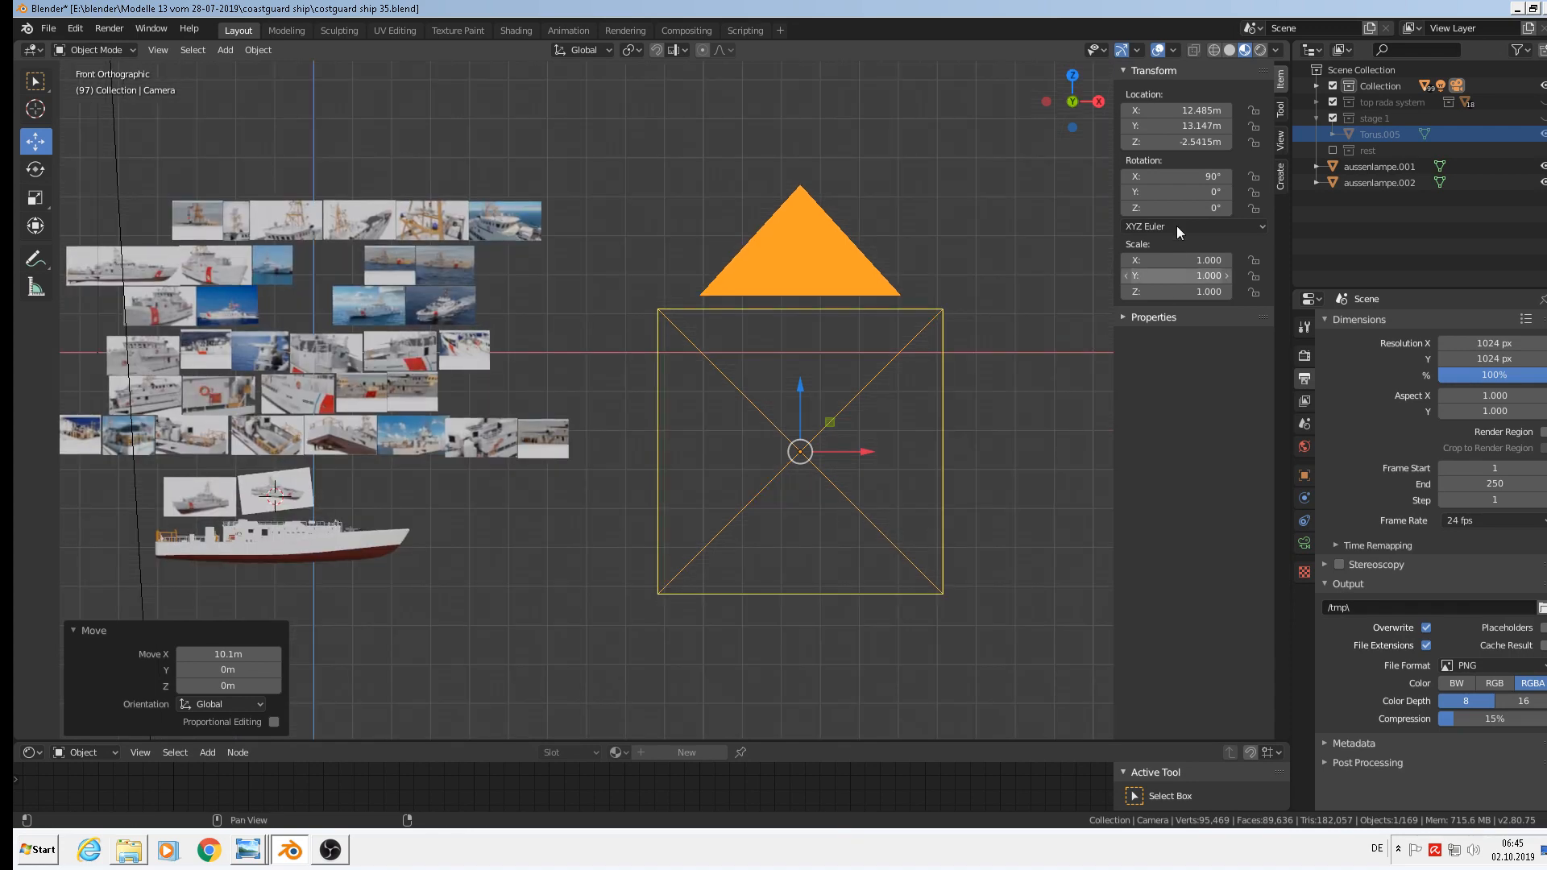
key("n")
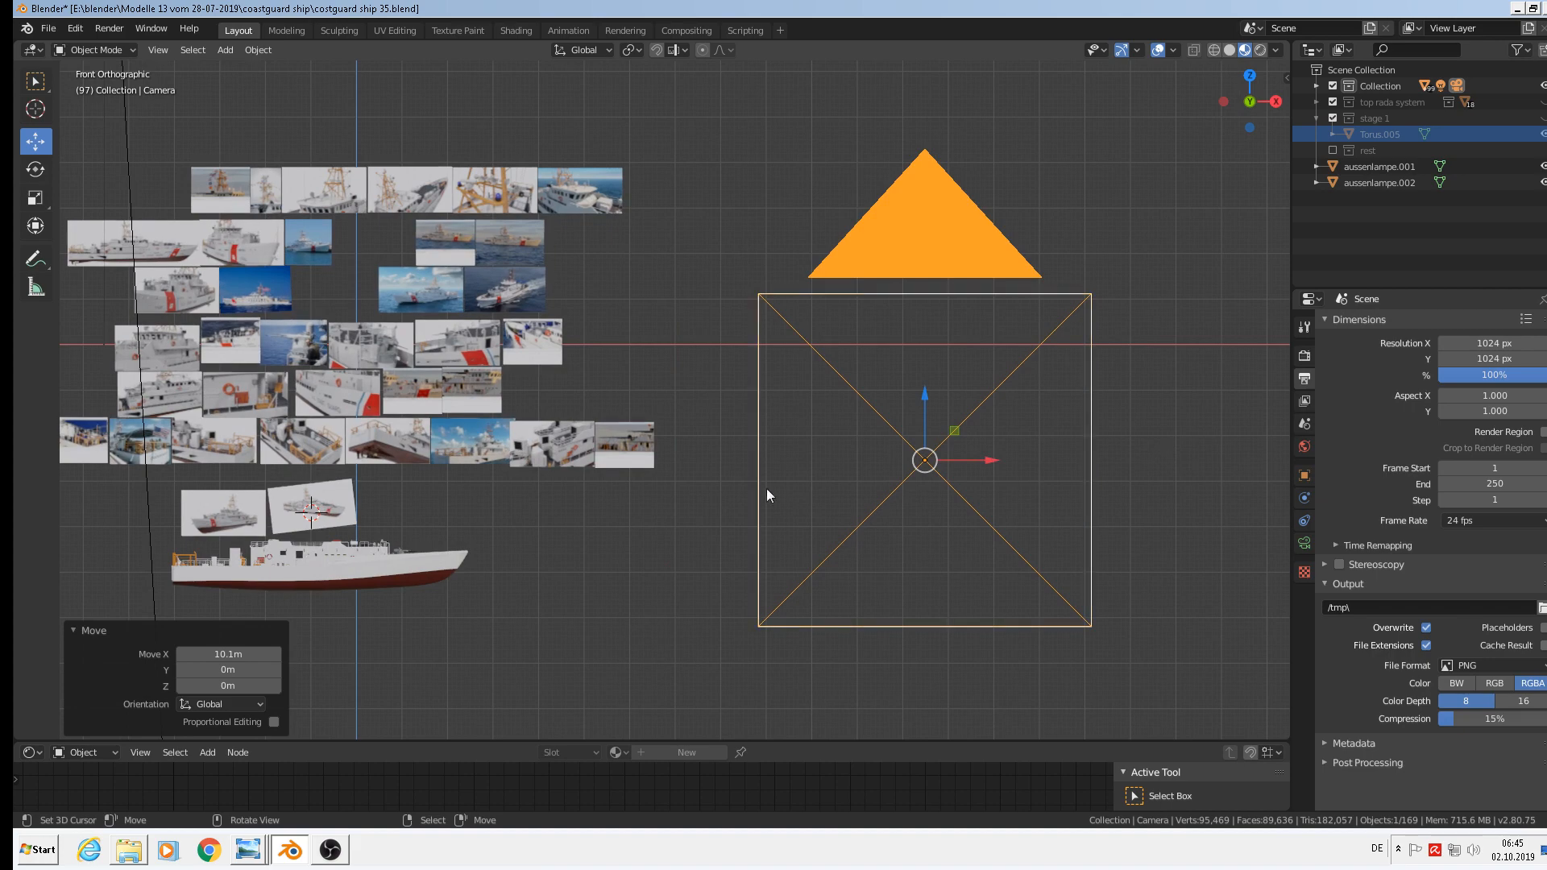
scroll(516, 398, "up", 2)
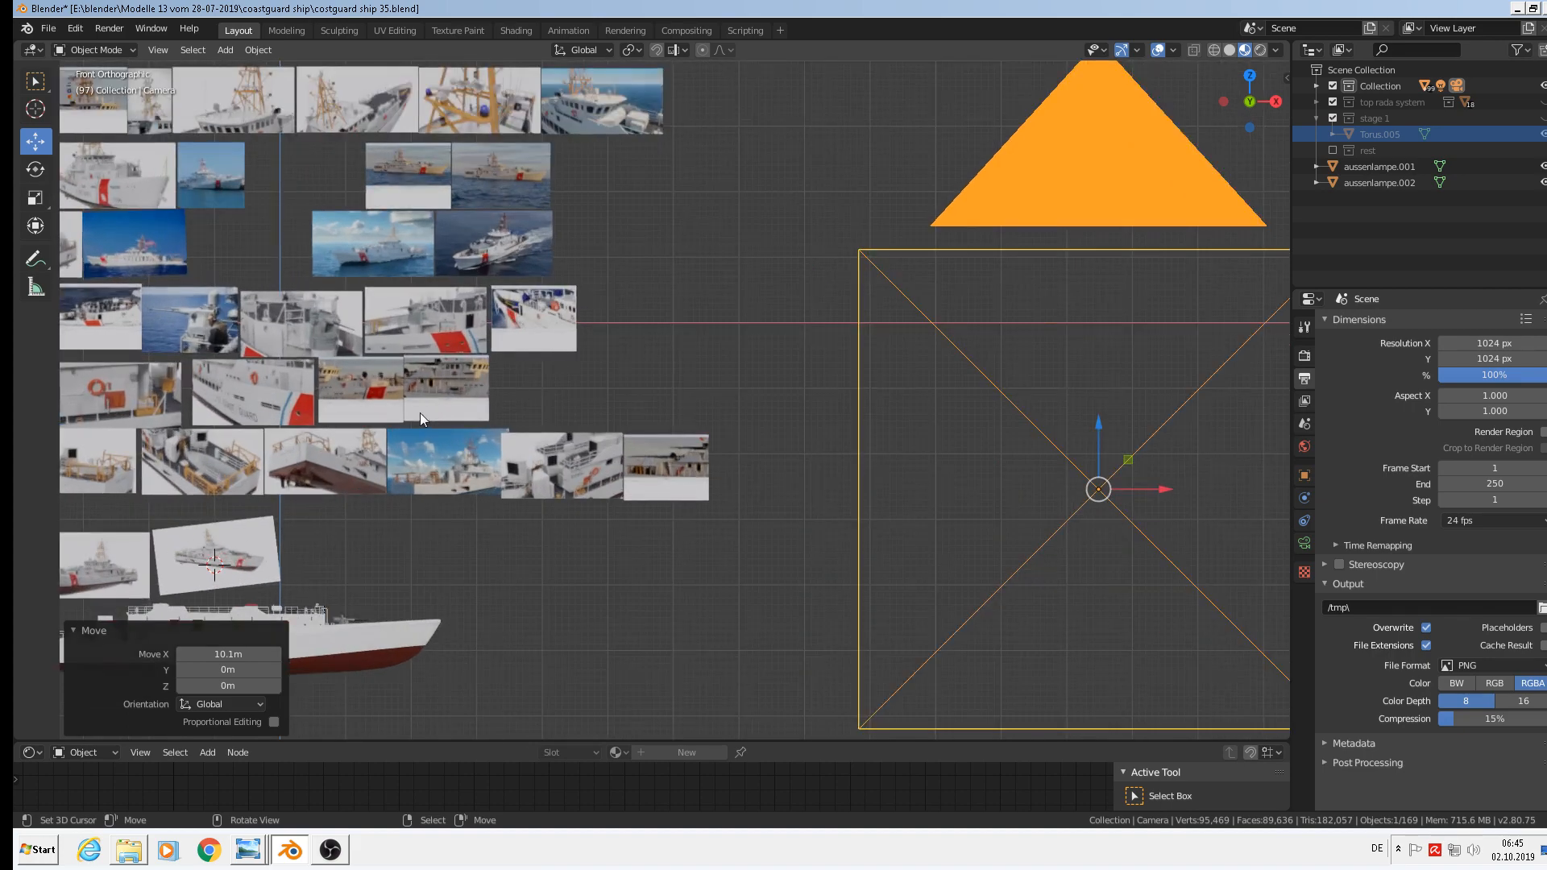
scroll(415, 414, "up", 5)
scroll(294, 279, "up", 5)
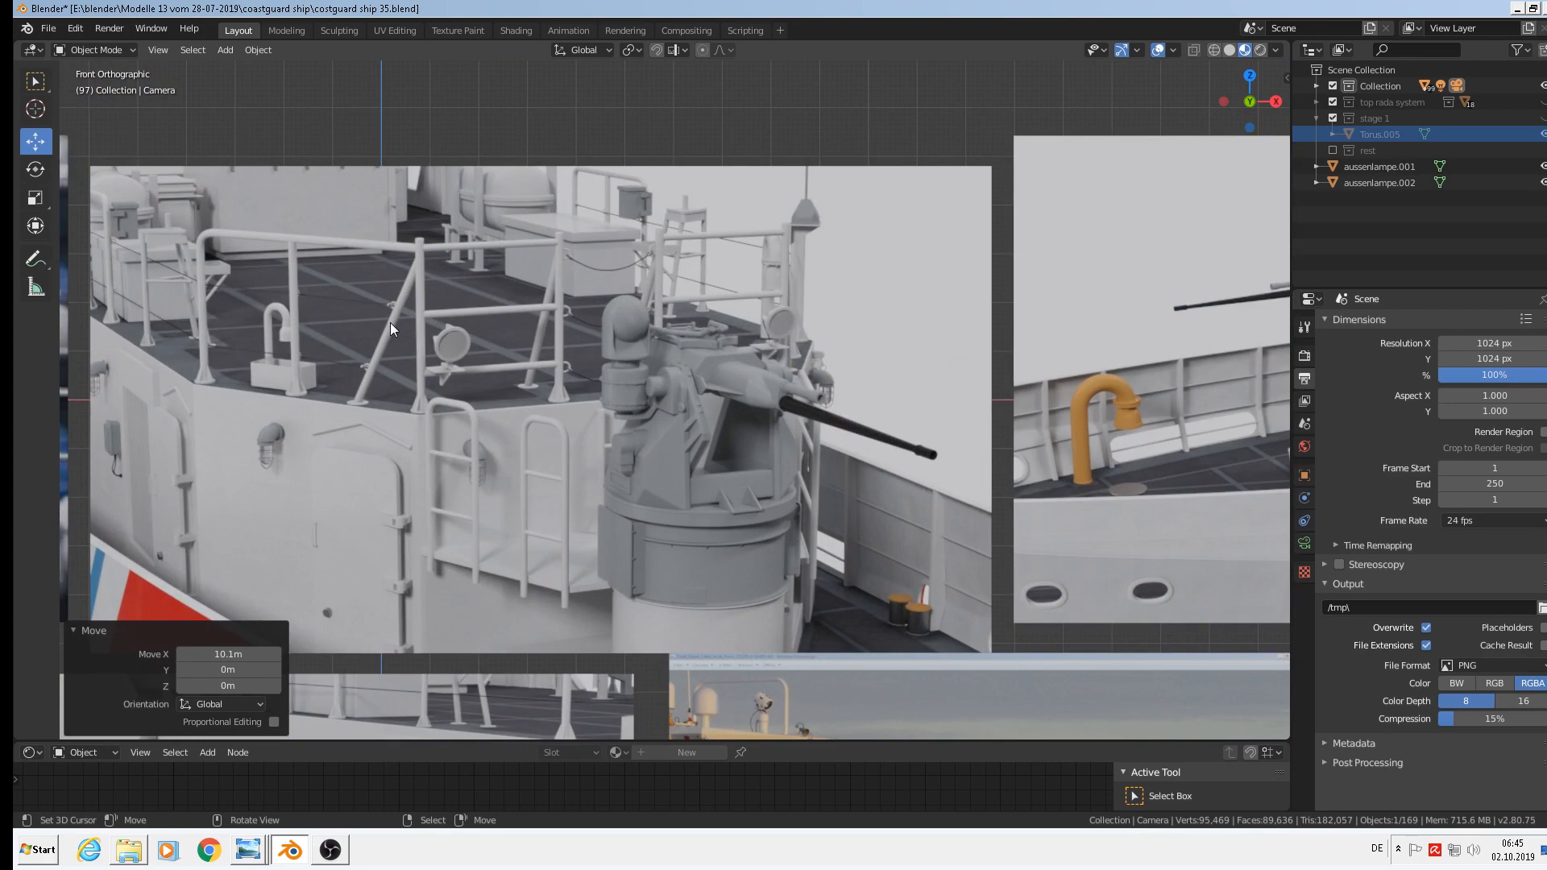
scroll(390, 323, "down", 10)
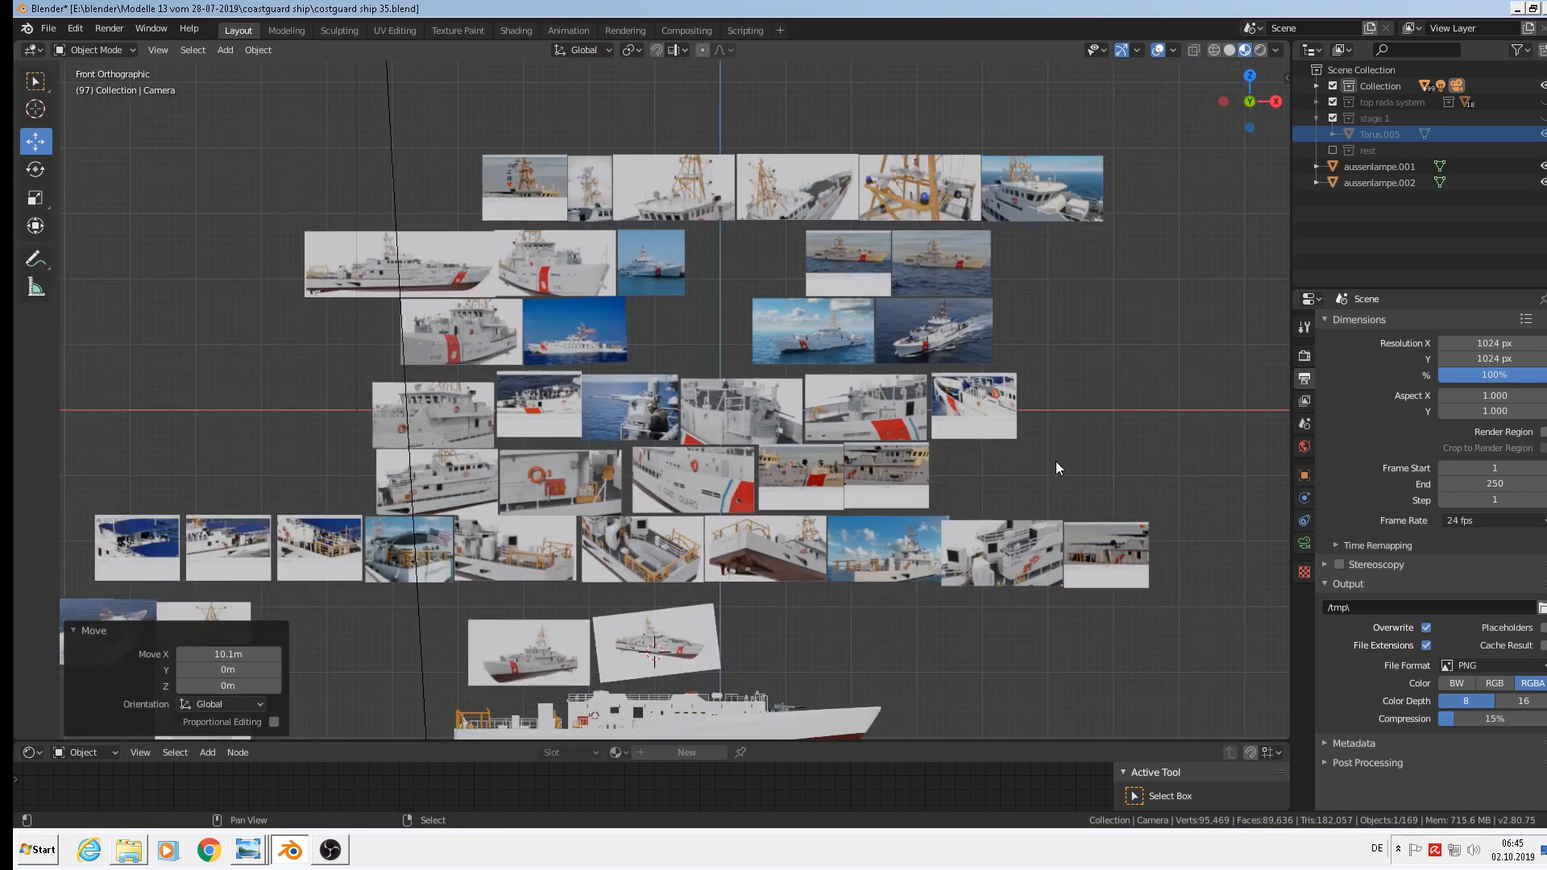
Add a plane mesh inside the camera frame and rotate it 90° about the X axis to face the camera.
key("KP_Decimal")
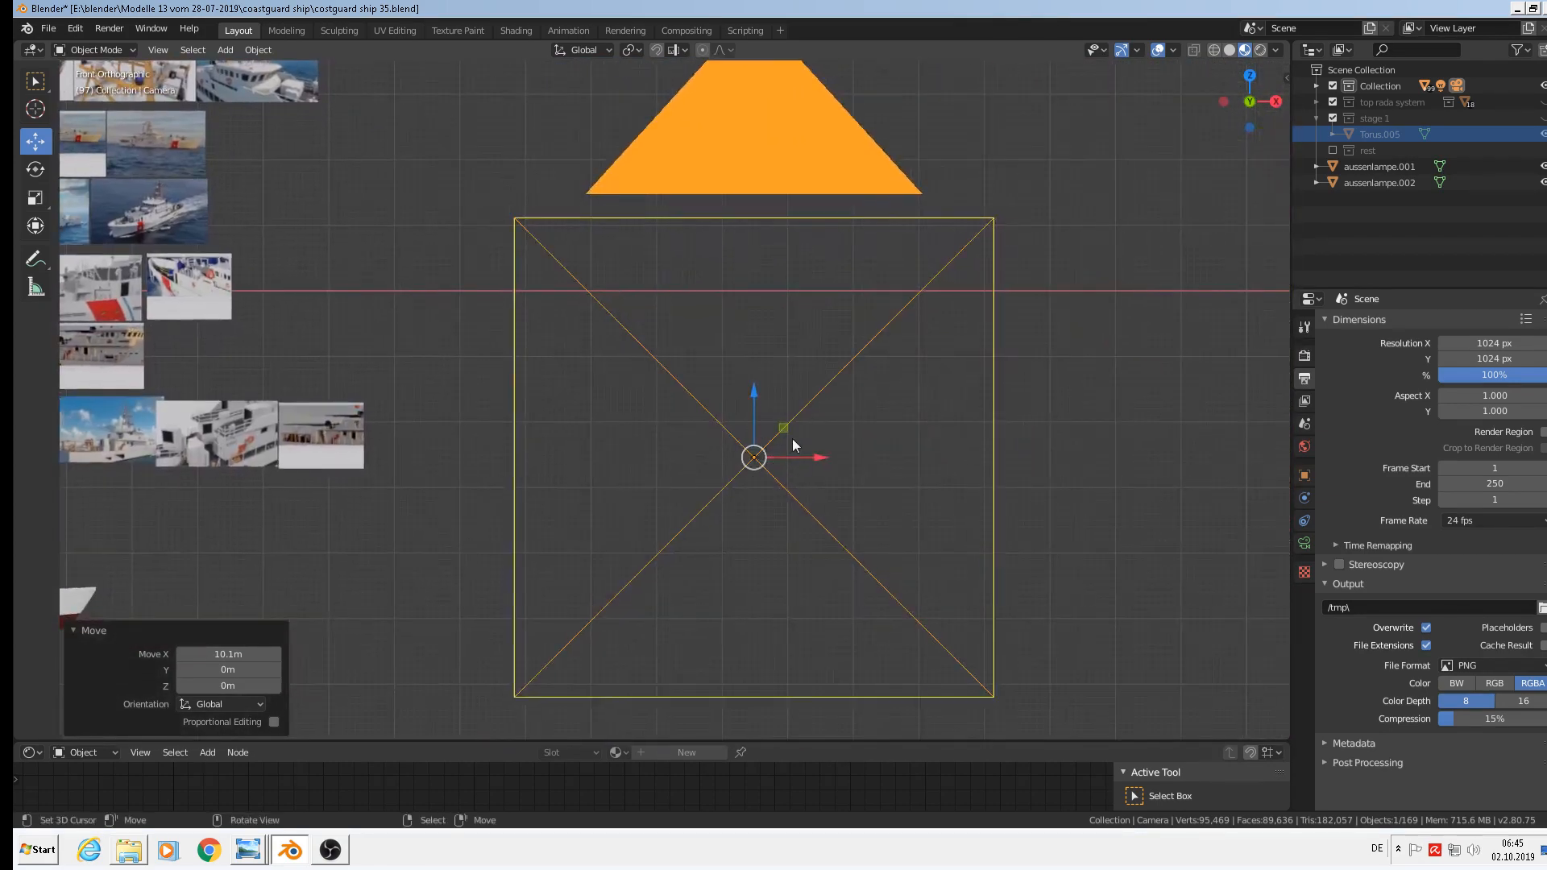
left_click(750, 370)
left_click(225, 50)
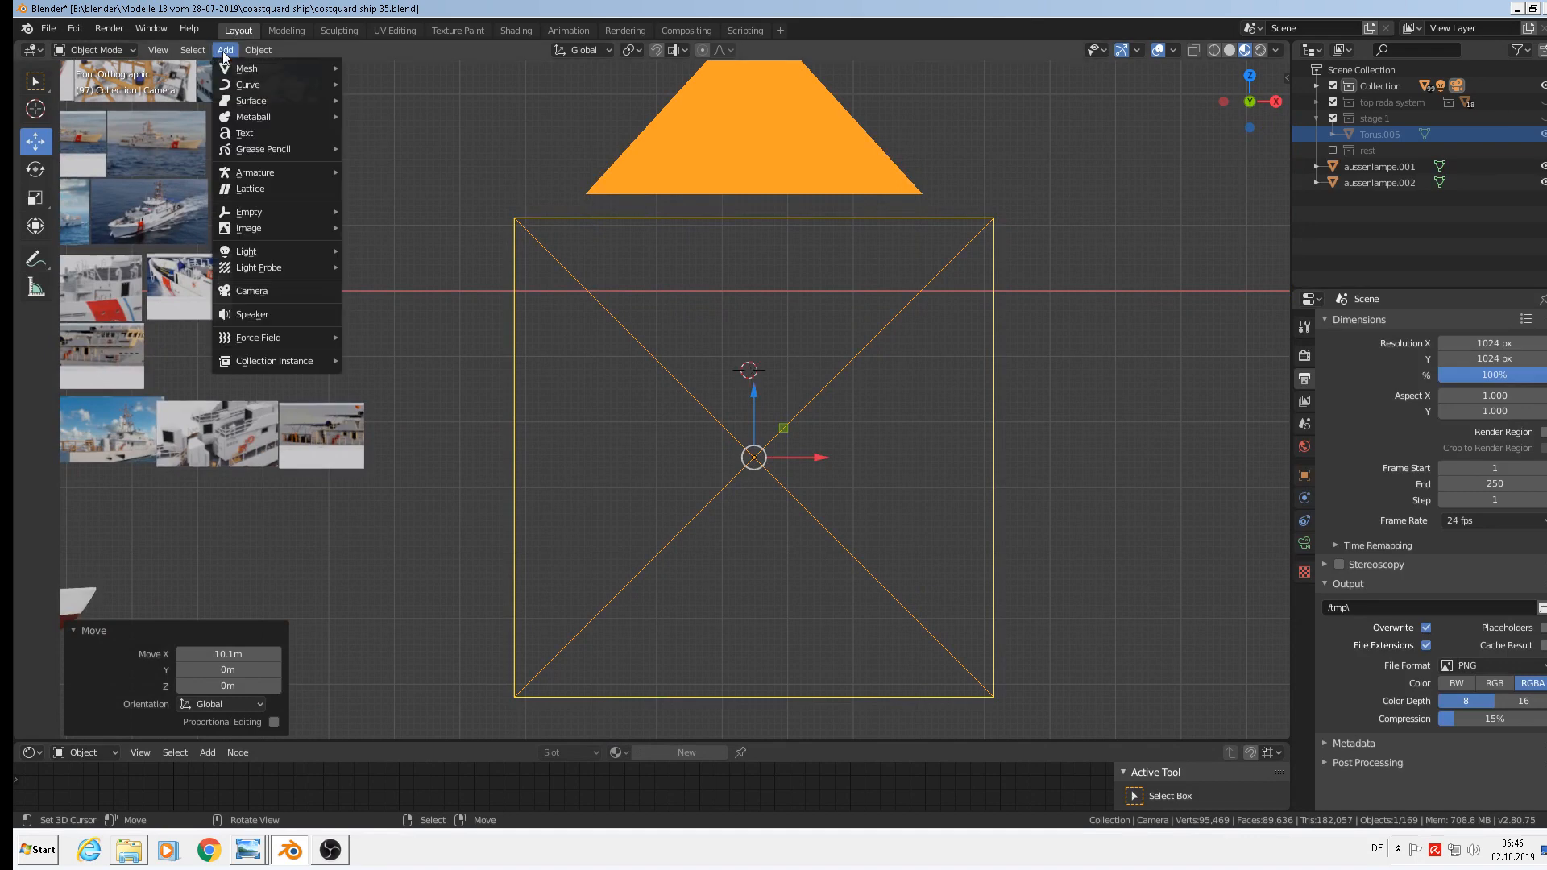
mouse_move(233, 66)
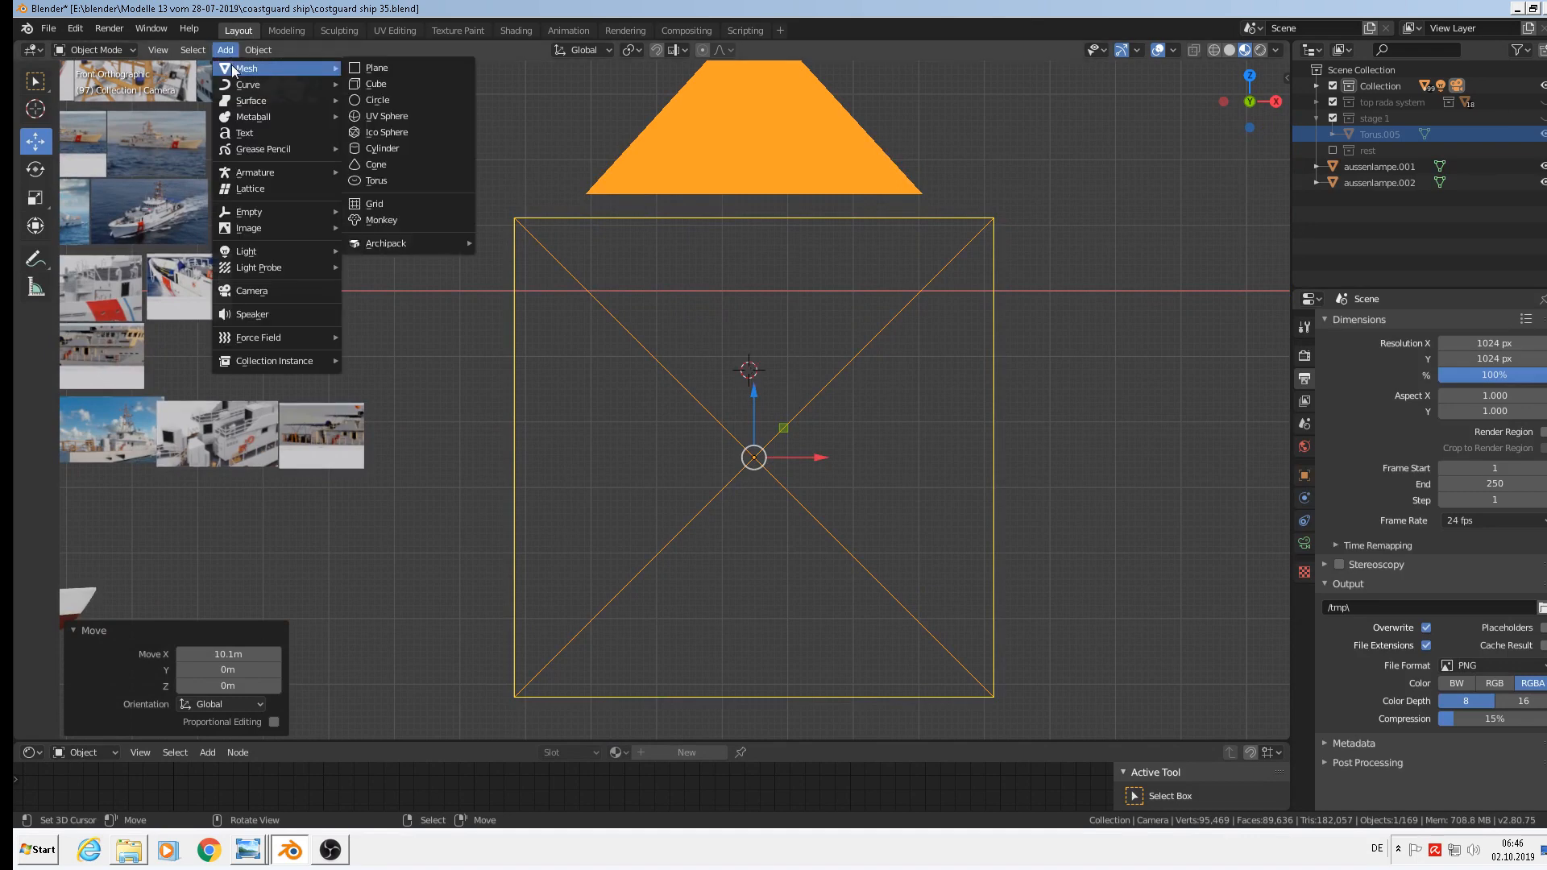
left_click(393, 70)
type("r")
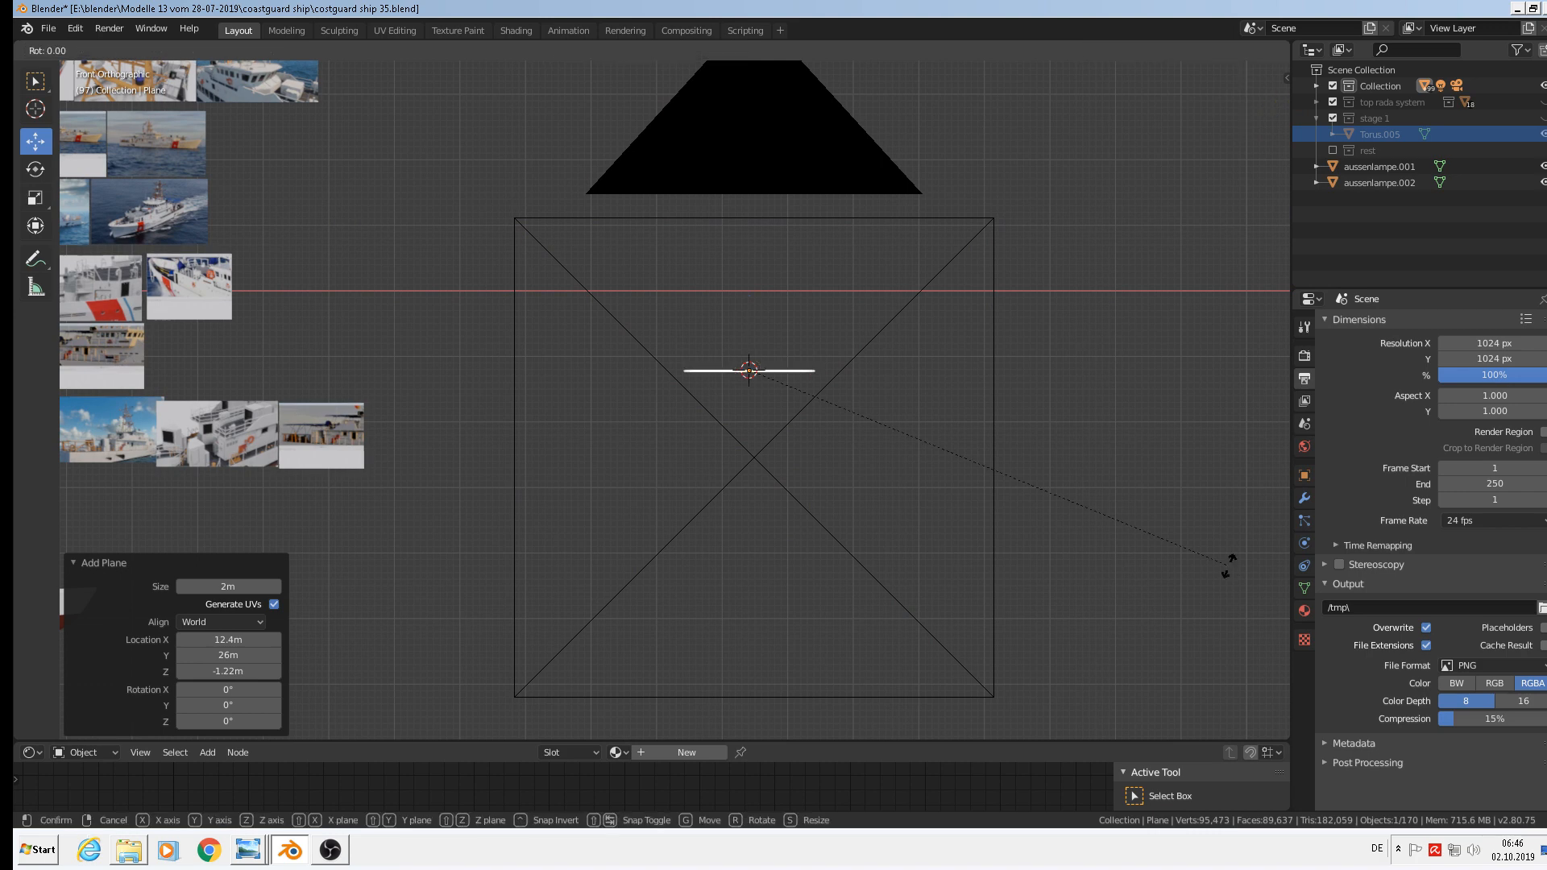
type("x90")
key("Return")
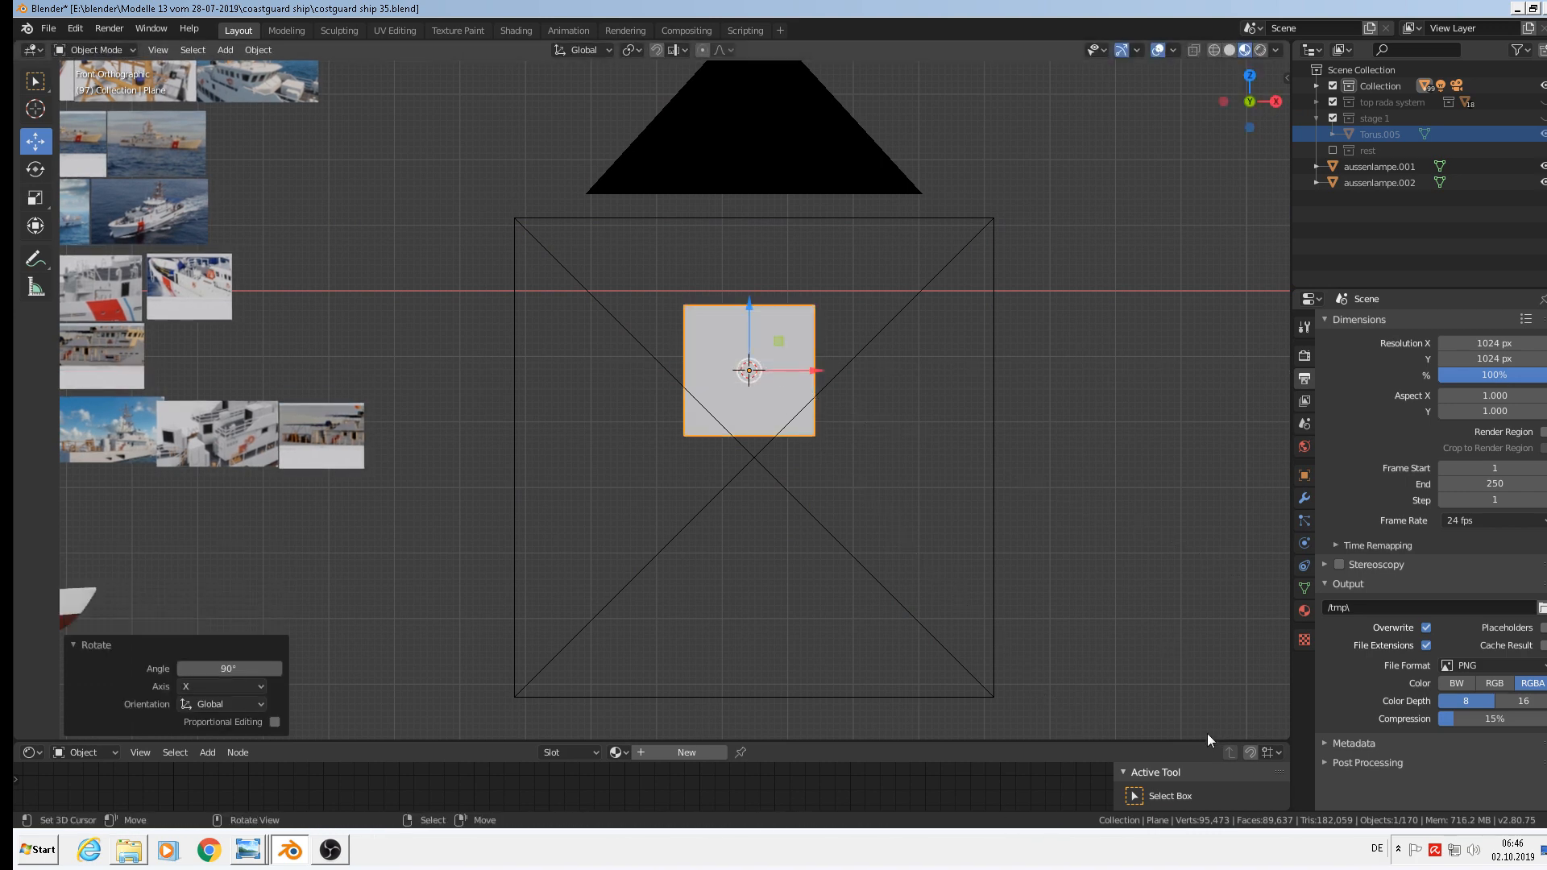
Centre the plane on the camera frame and scale it by about 3.634 so it fills the frame.
key("g")
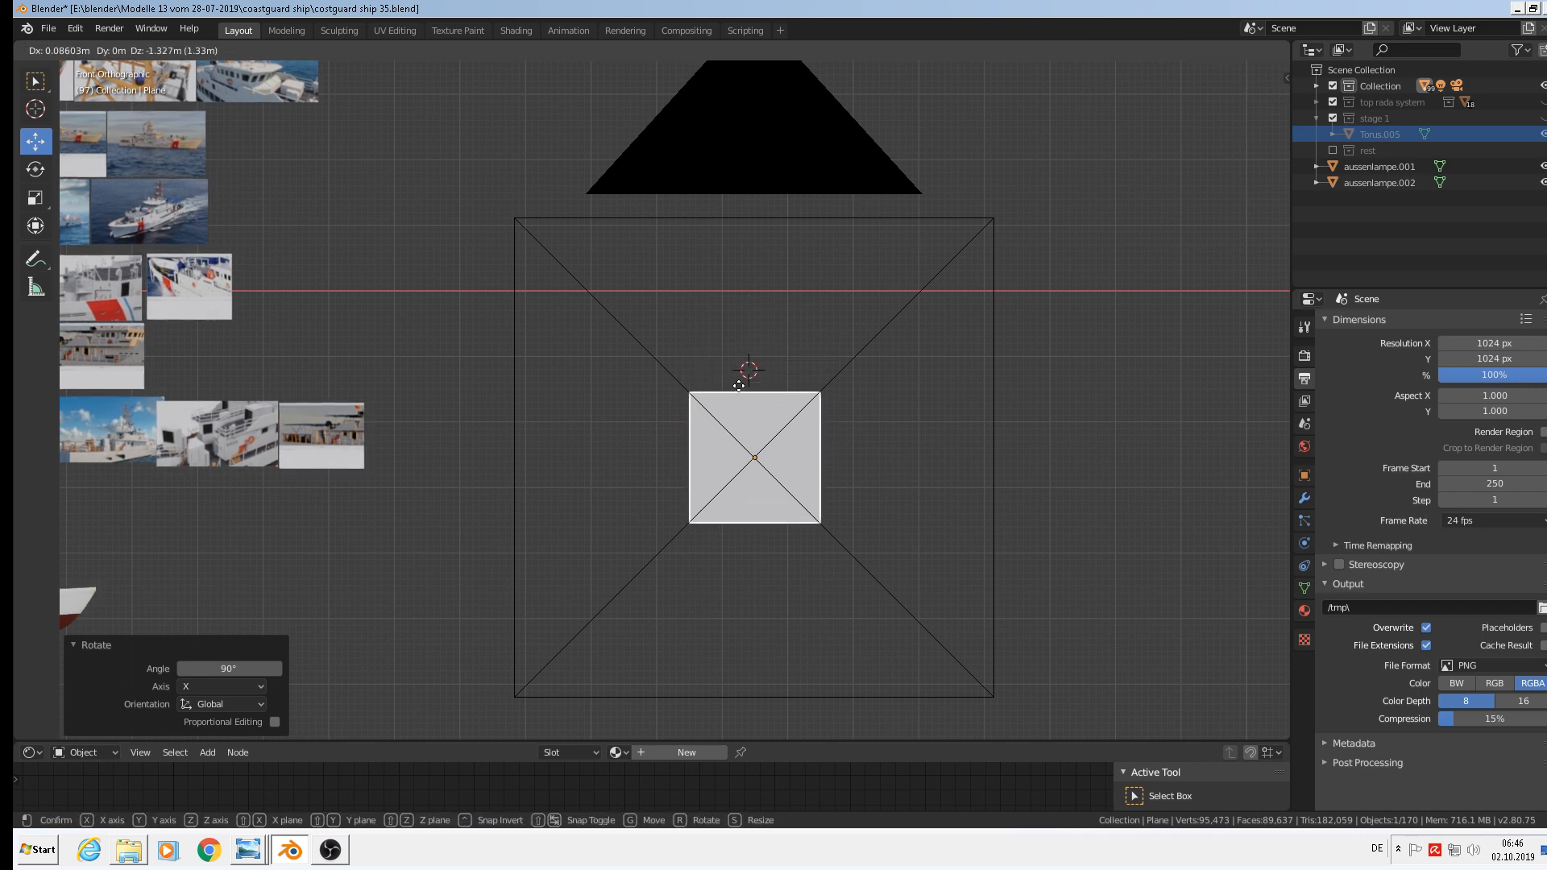
left_click(739, 386)
key("s")
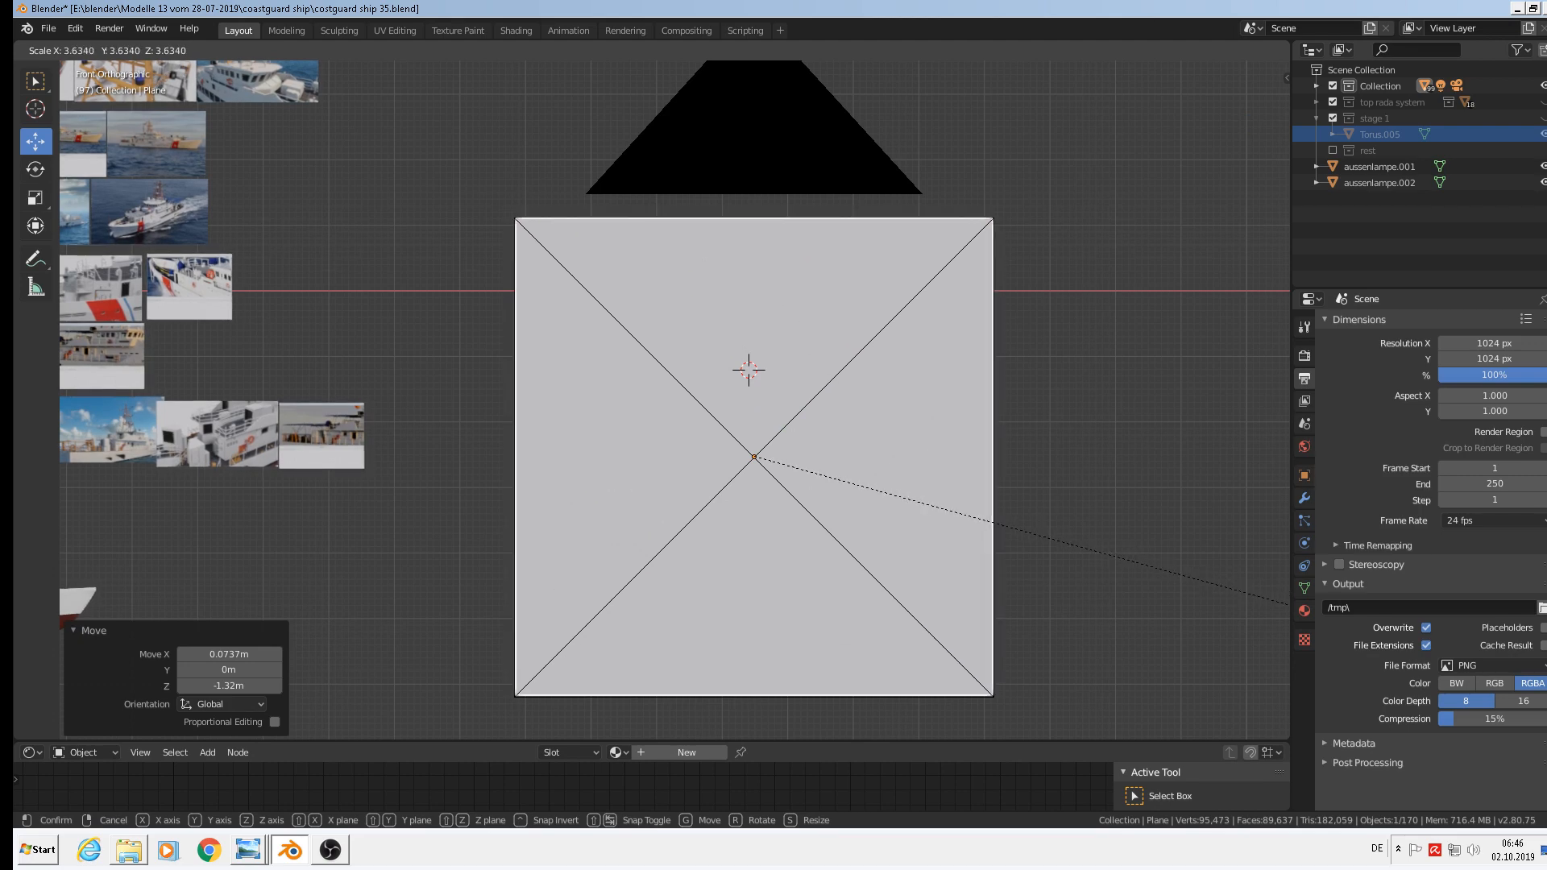
left_click(659, 56)
scroll(730, 65, "down", 1)
scroll(761, 329, "up", 2)
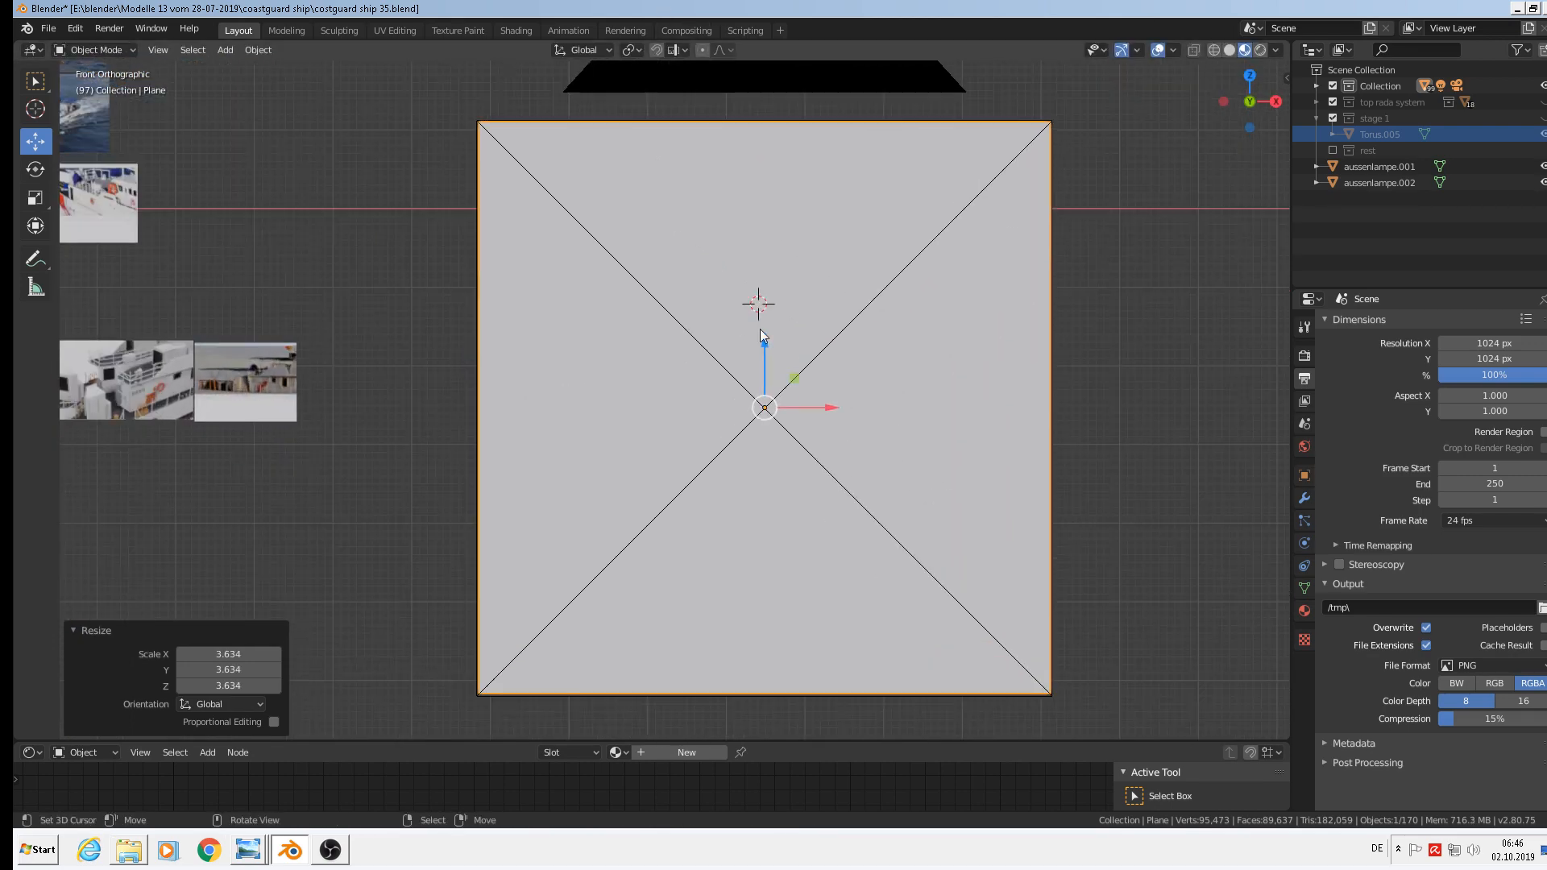
Divide the plane into a grid with two evenly spaced vertical loop cuts and four evenly spaced horizontal ones.
key("Tab")
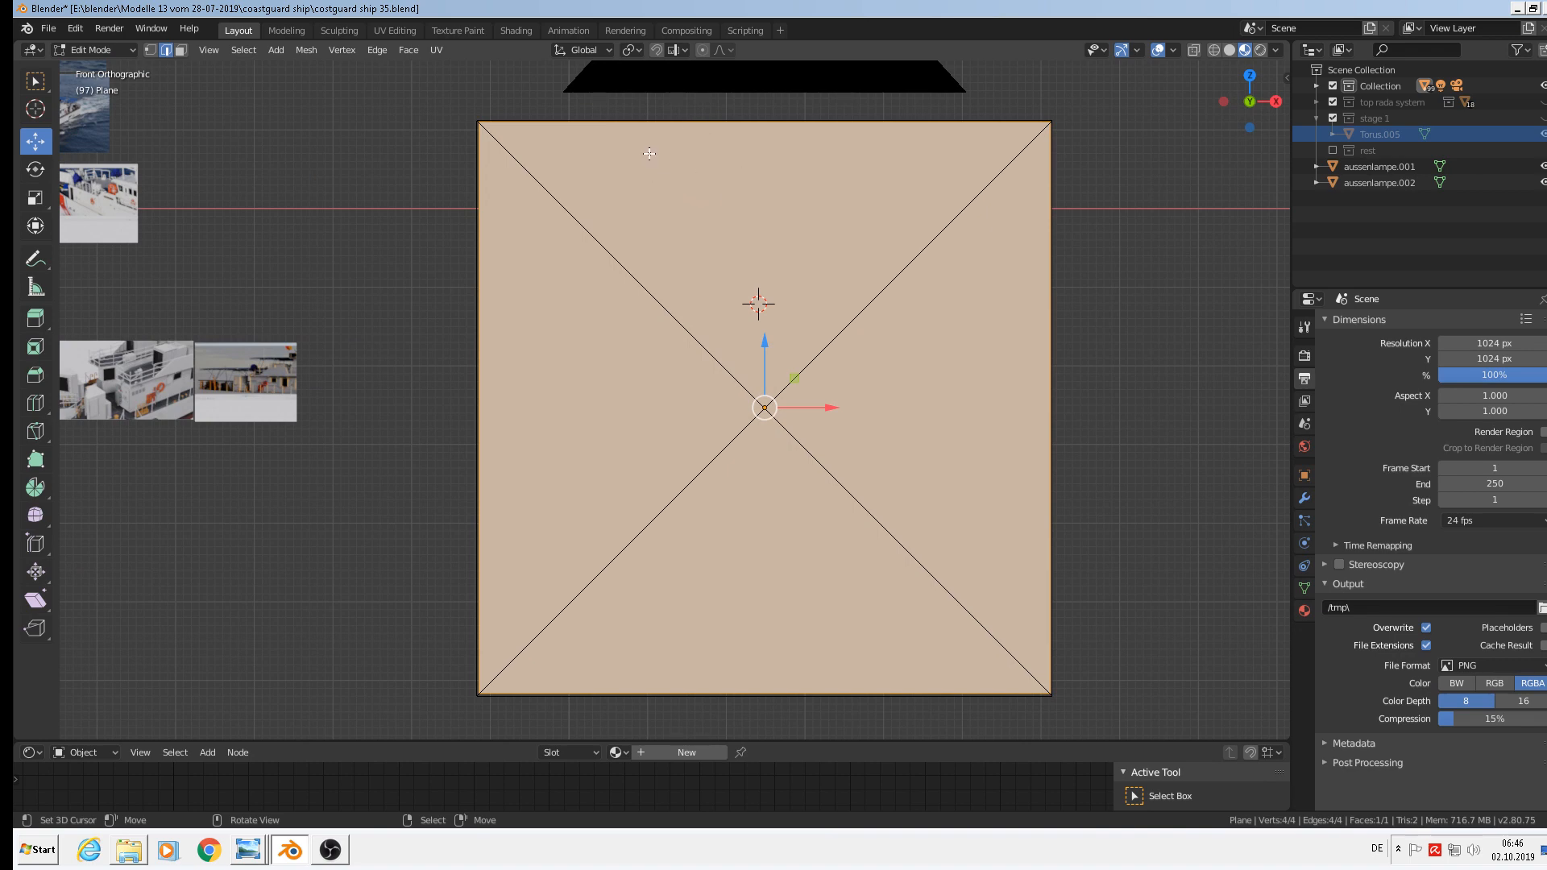
key("ctrl+r")
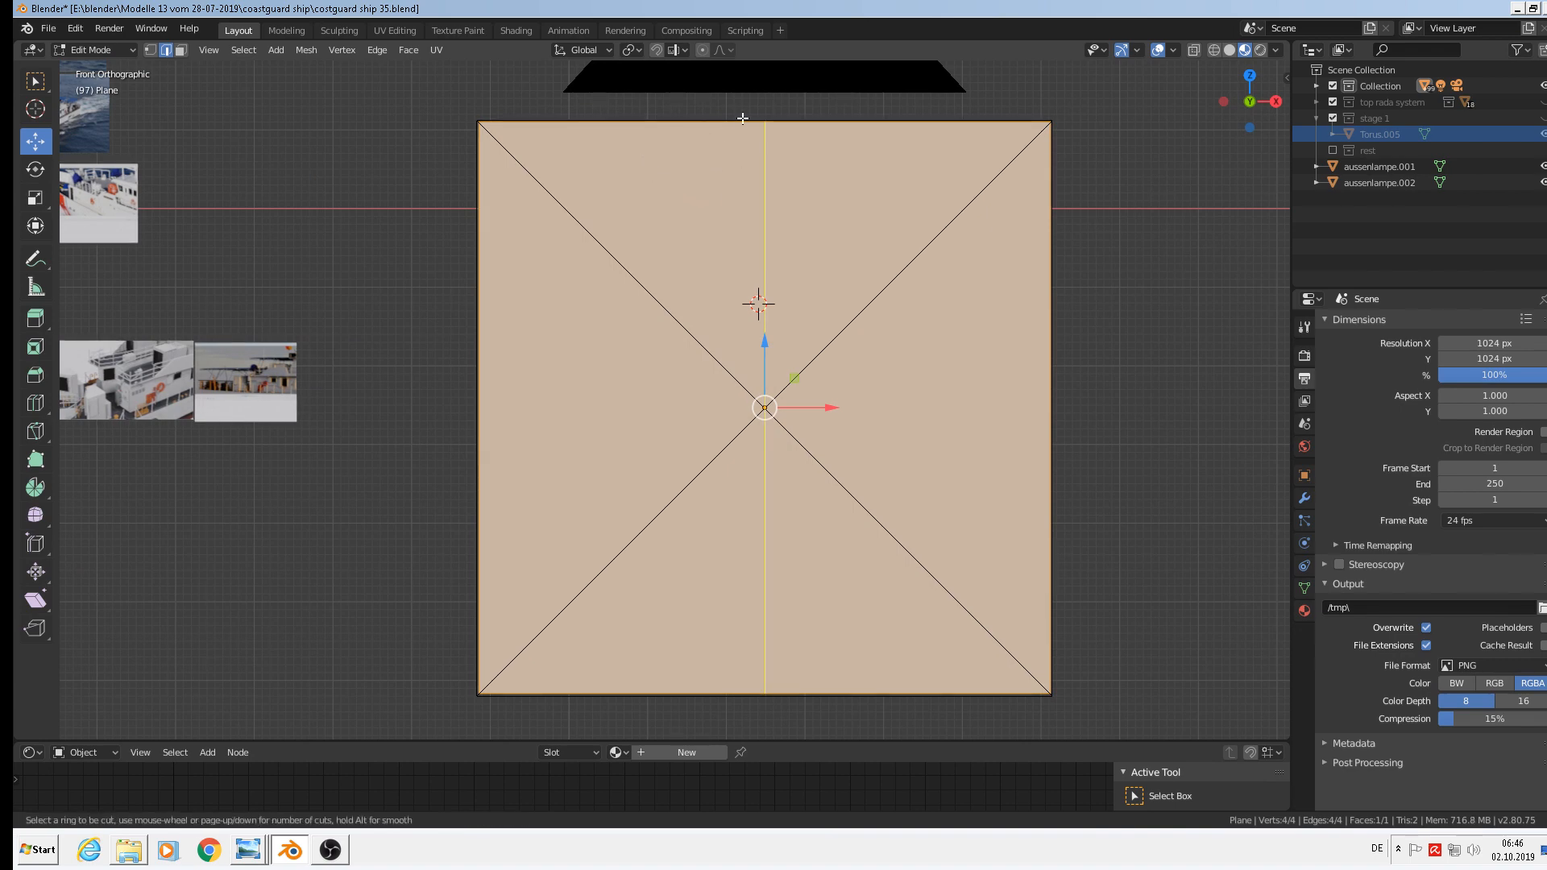
scroll(742, 118, "up", 1)
left_click(742, 118)
right_click(742, 117)
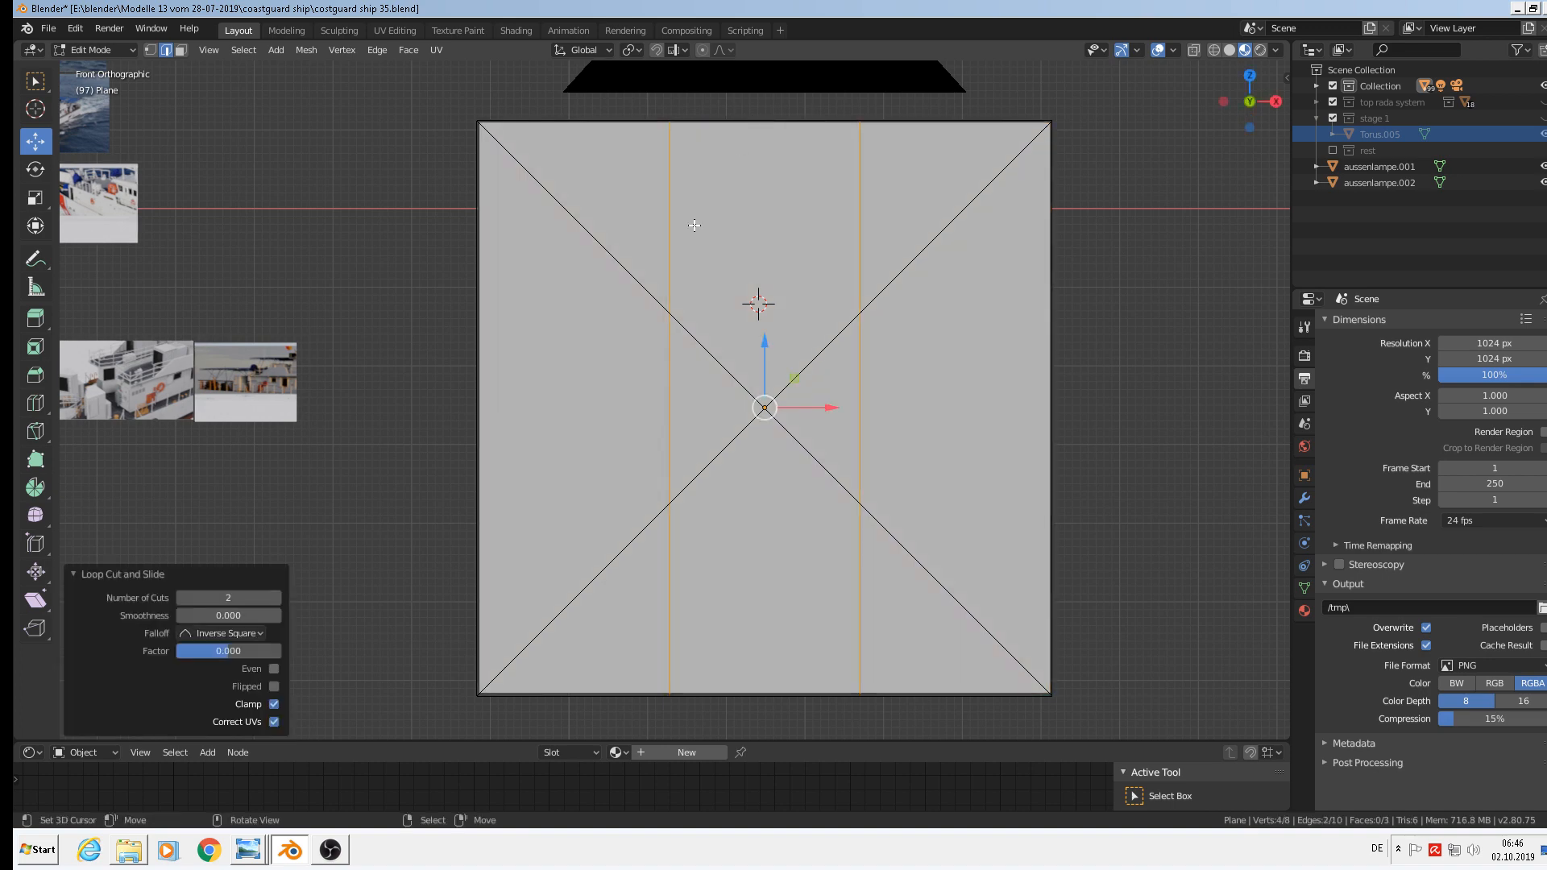
key("ctrl+r")
scroll(494, 348, "up", 2)
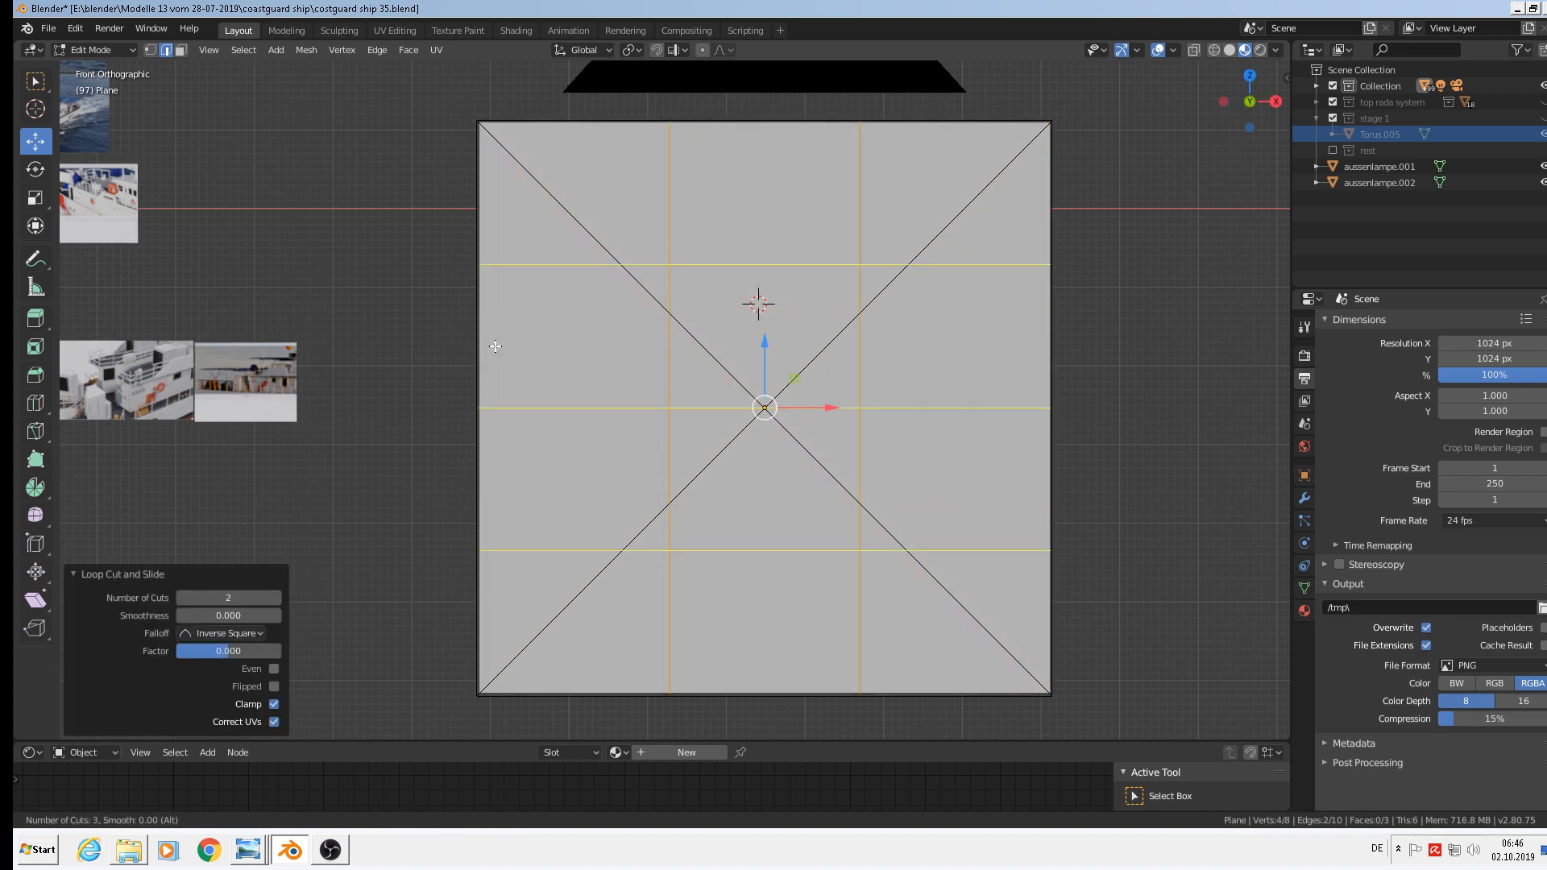
scroll(496, 347, "up", 1)
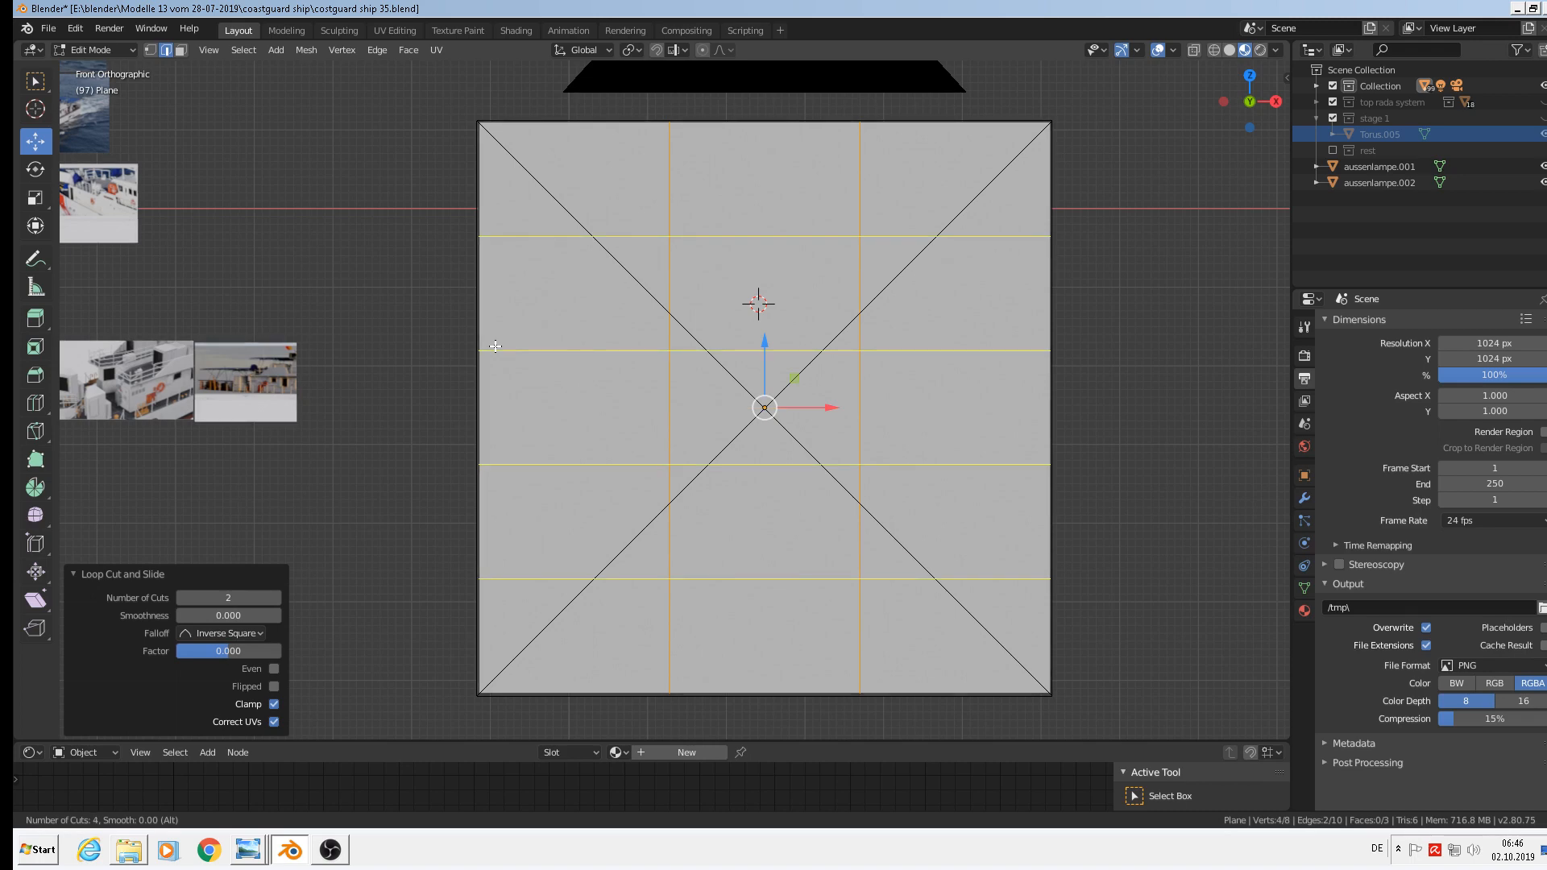
left_click(496, 347)
right_click(495, 346)
Add single vertical loop cuts just inside both sides of the middle column and the plane's right edge, slid by about 0.9.
key("ctrl+r")
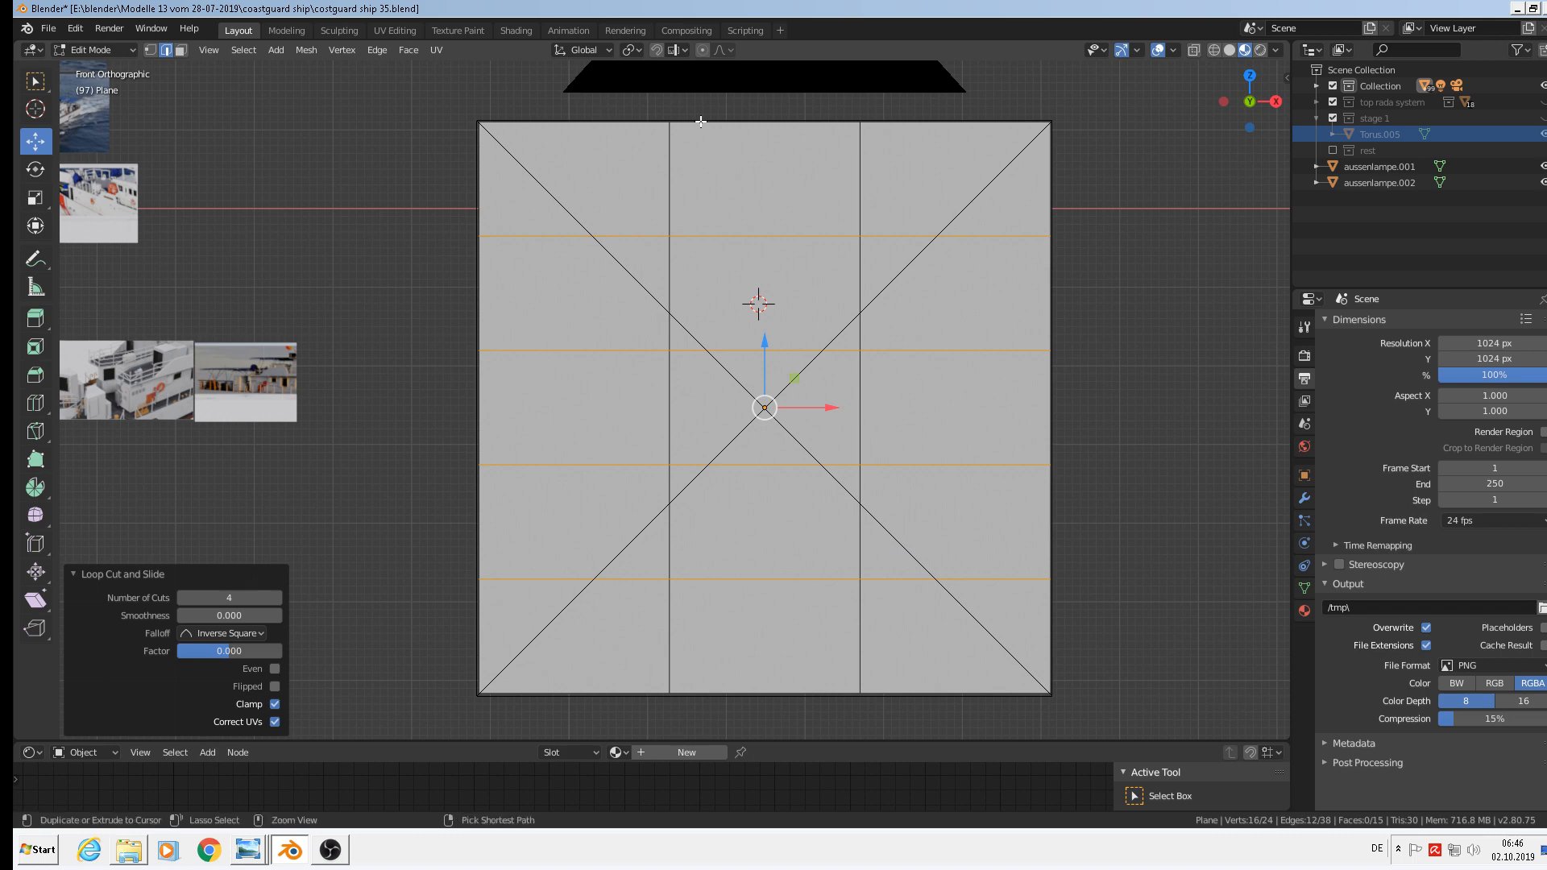
left_click(704, 123)
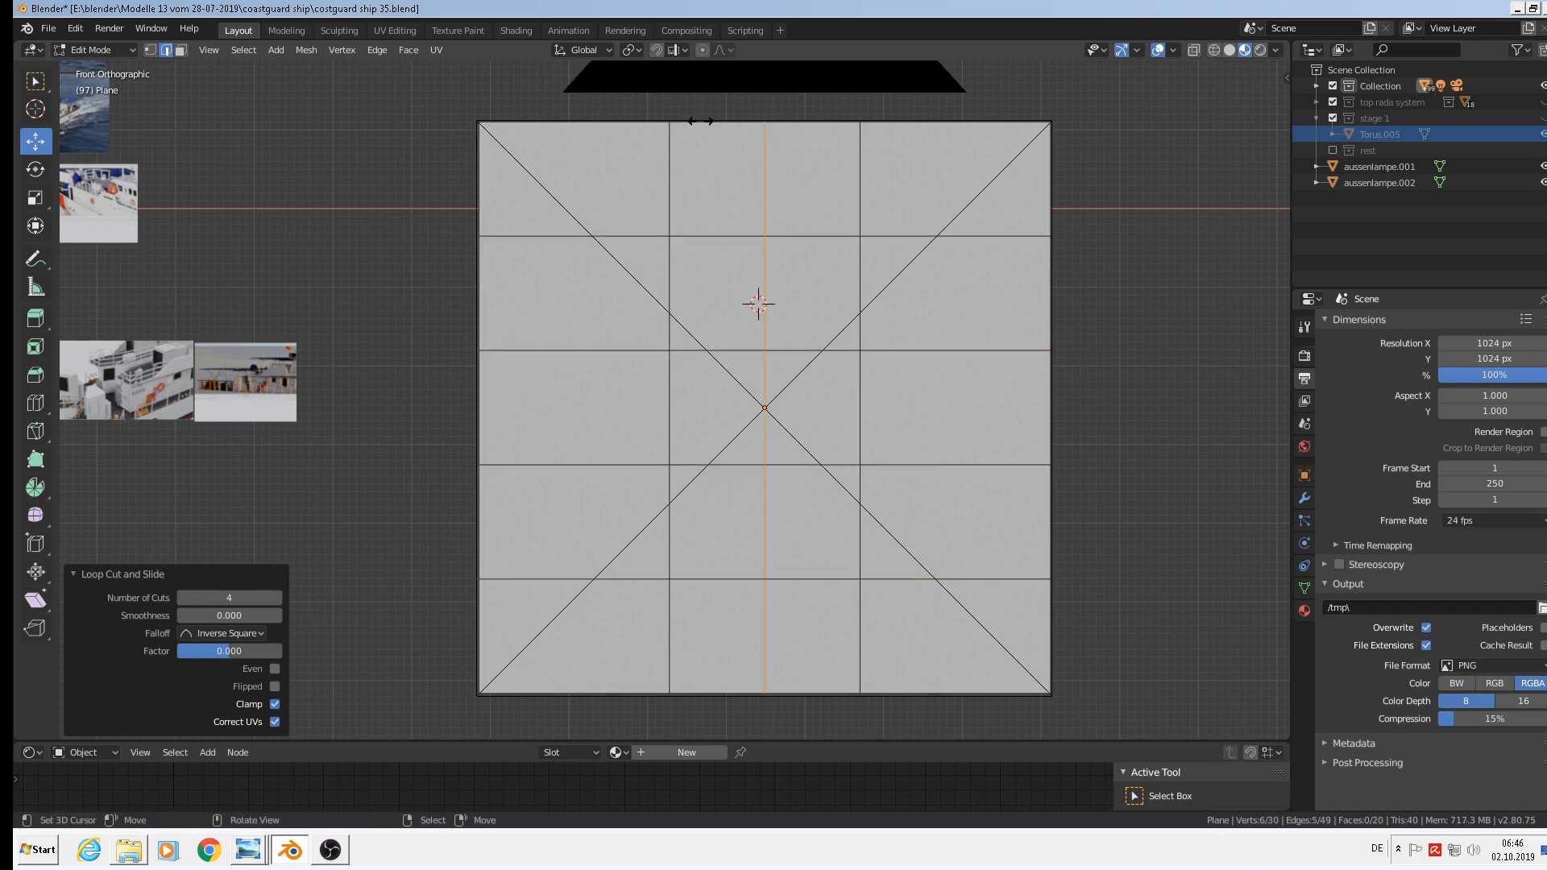
left_click(614, 113)
key("ctrl+r")
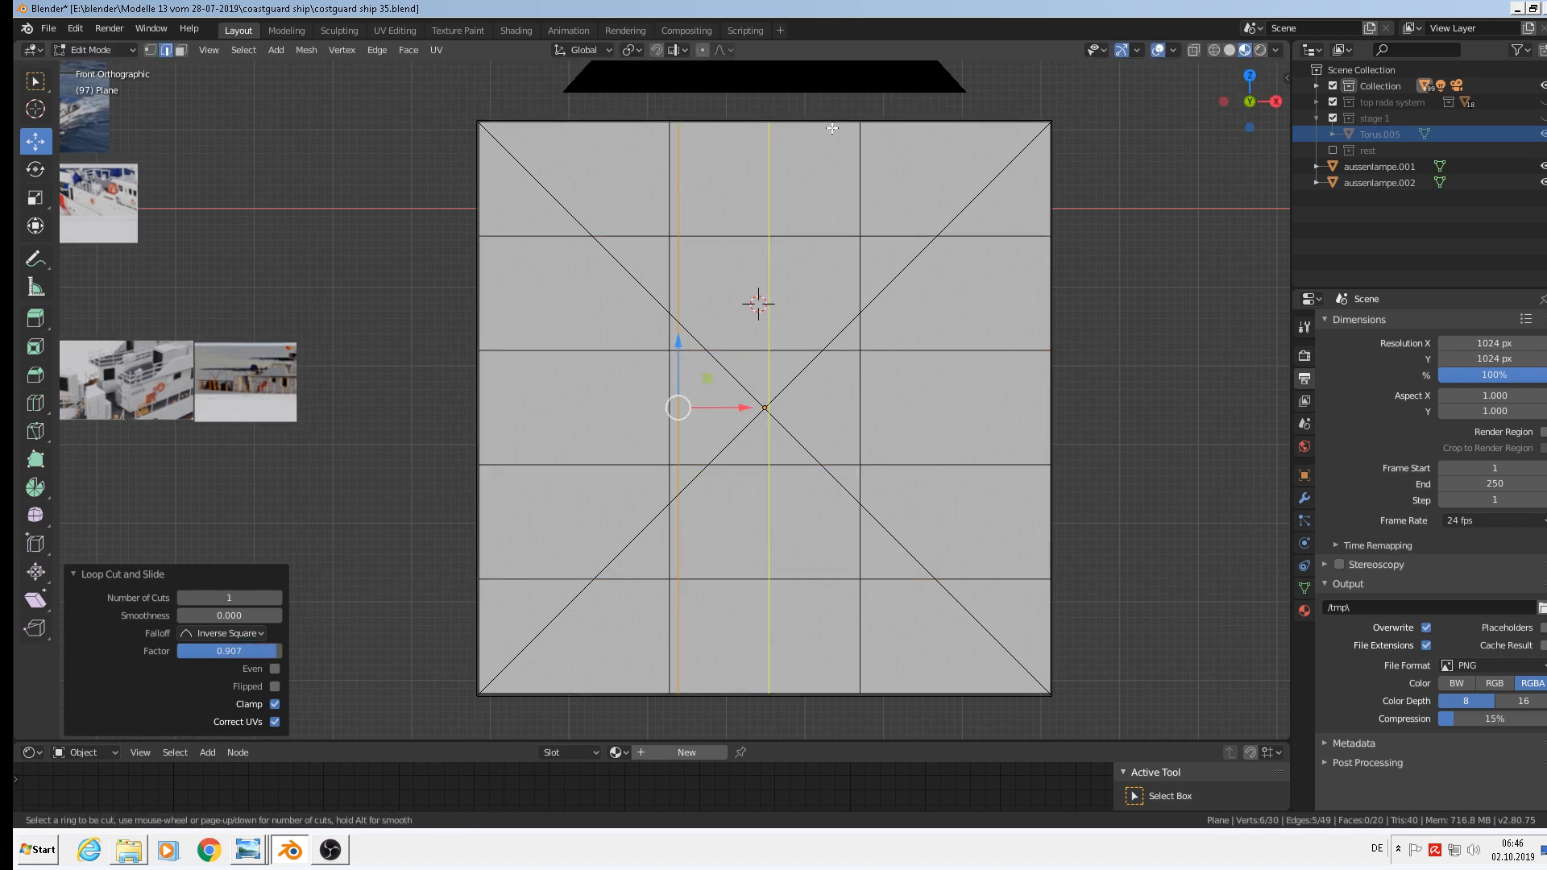
left_click(832, 127)
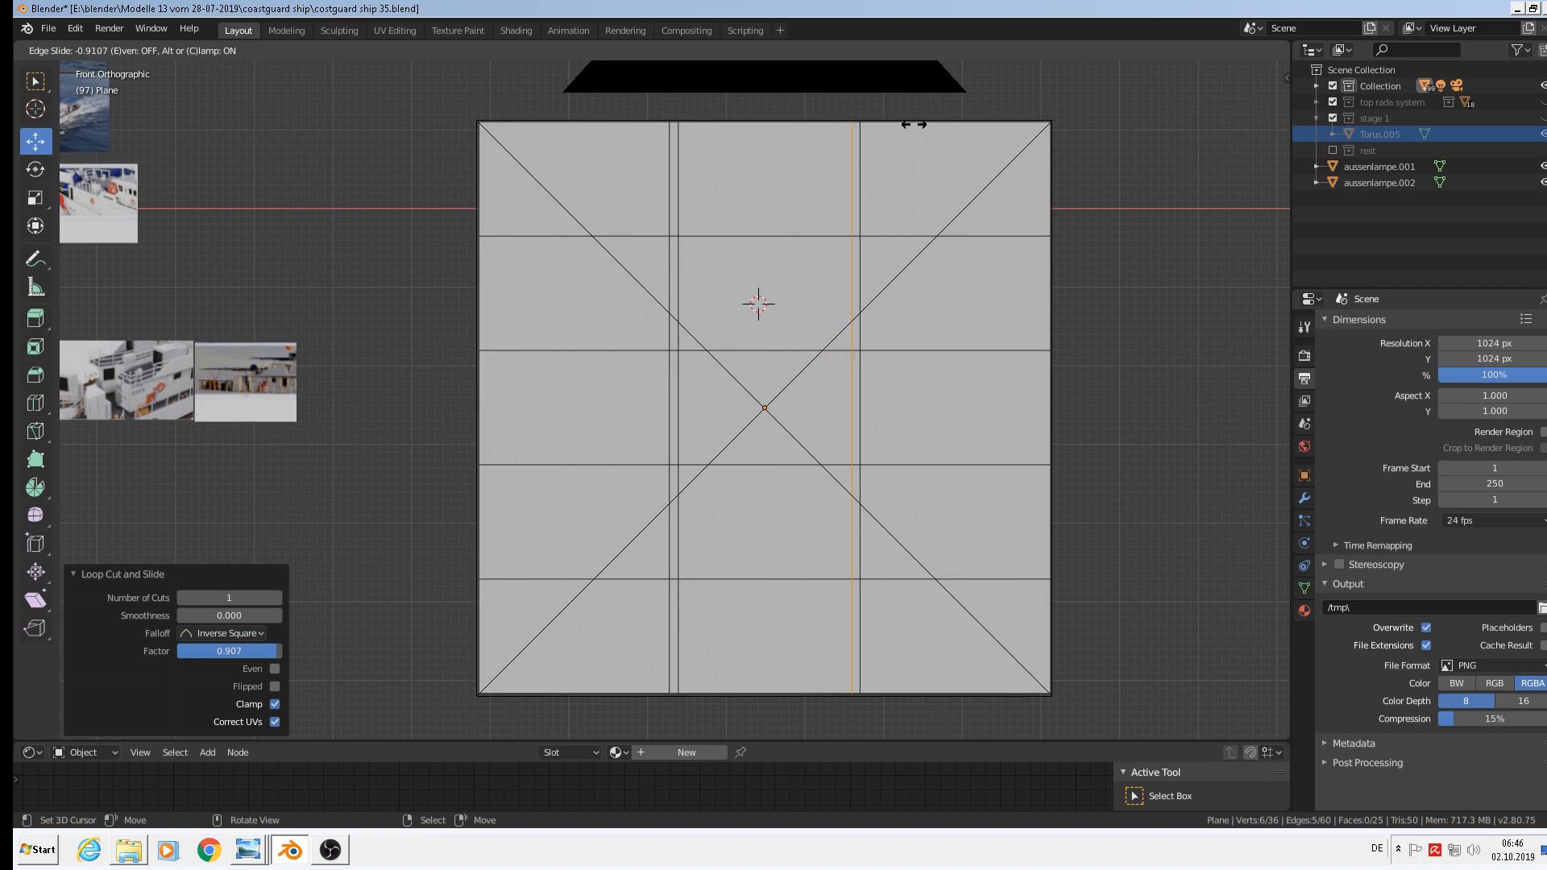
left_click(911, 125)
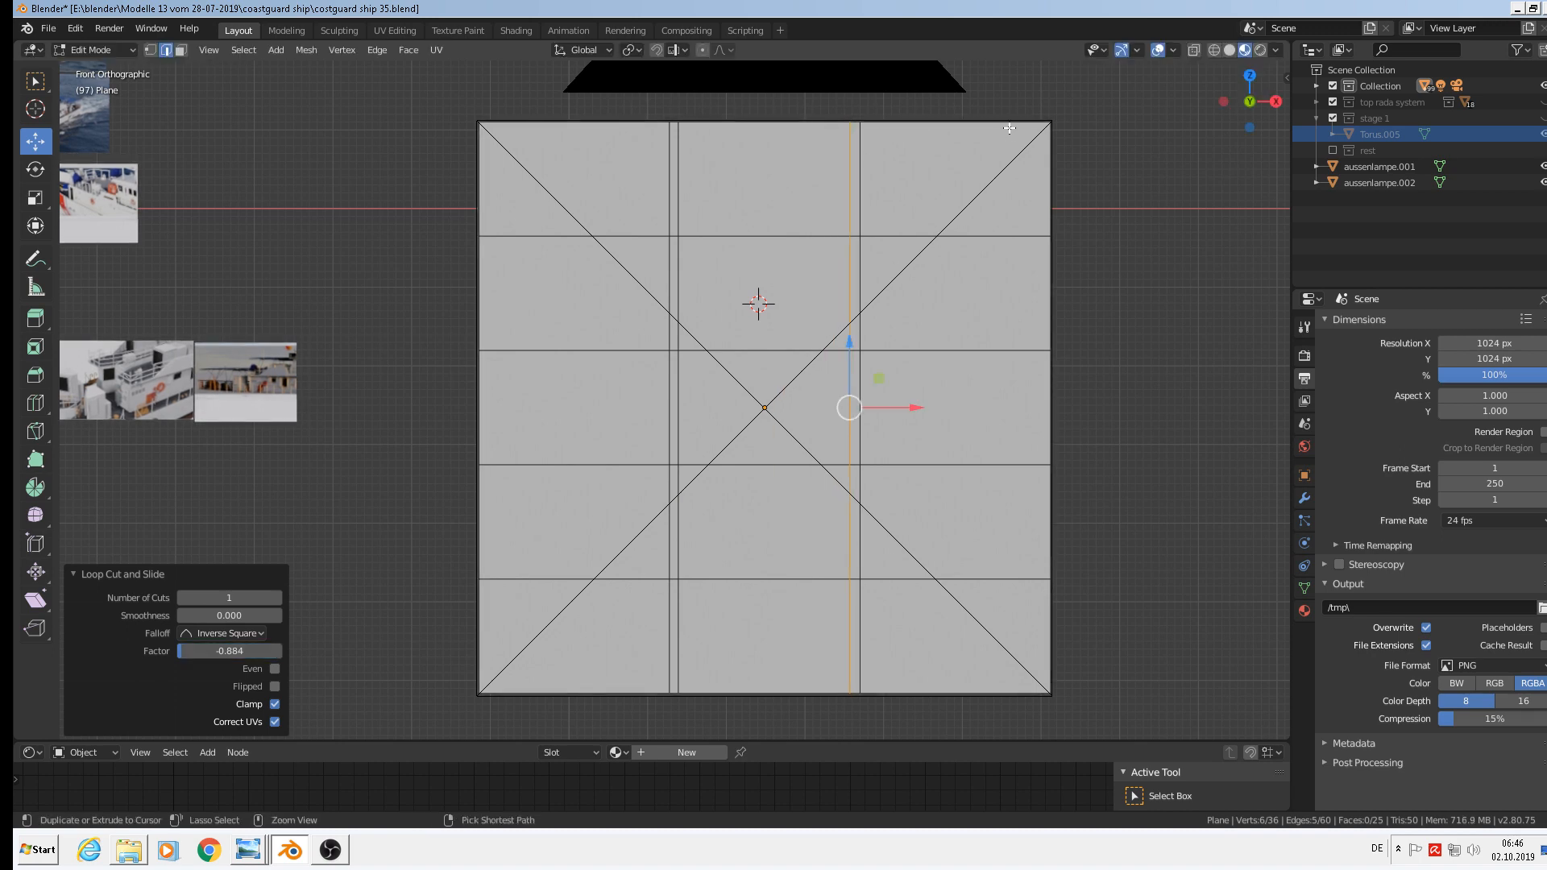
key("ctrl+r")
left_click(1000, 125)
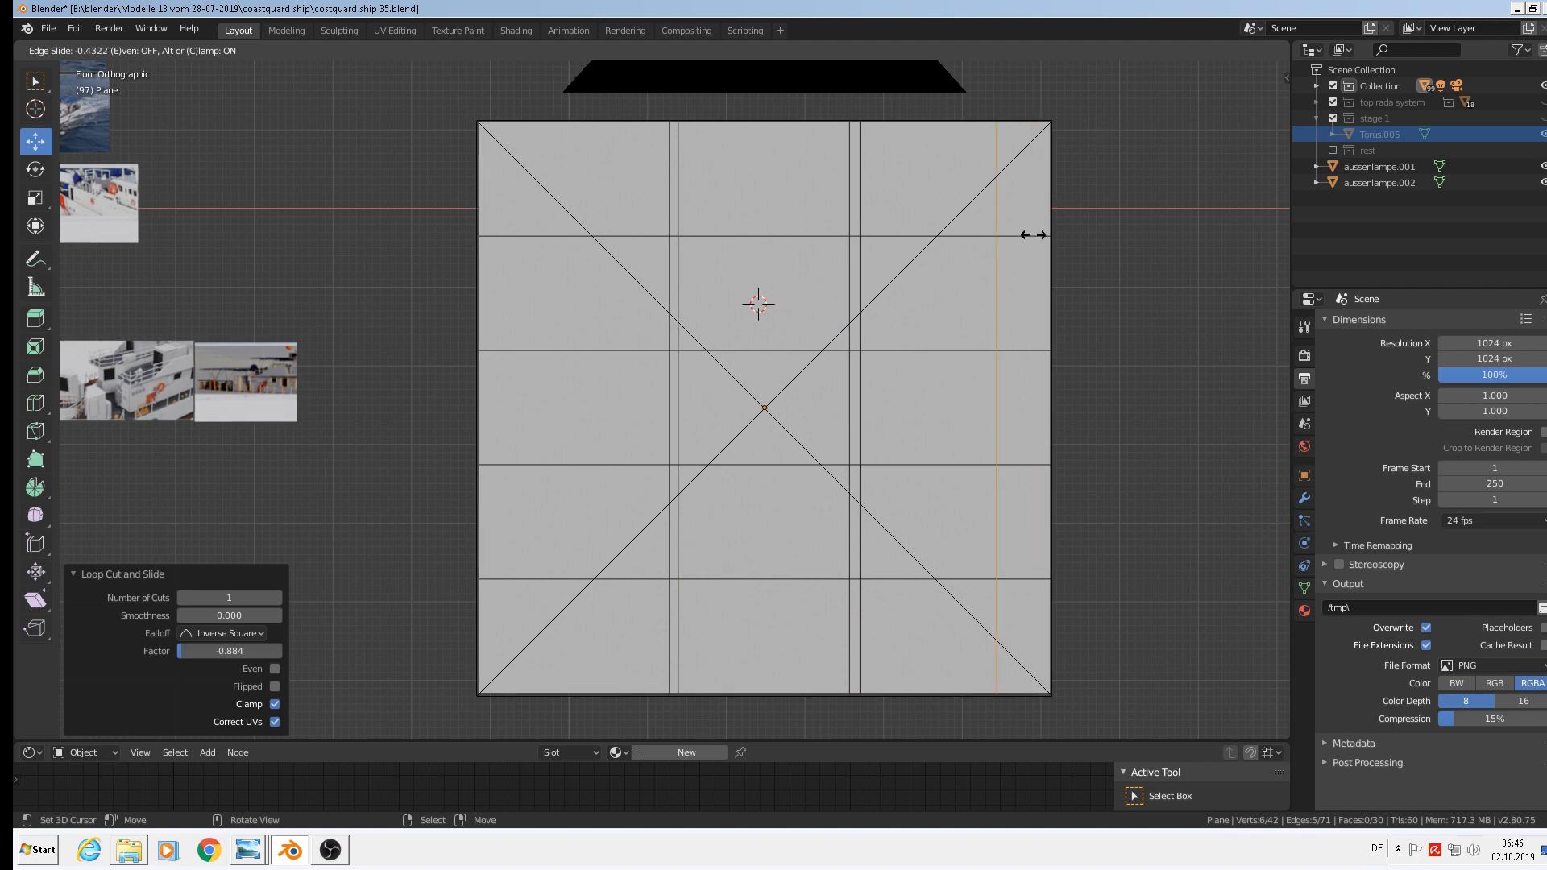
left_click(1094, 237)
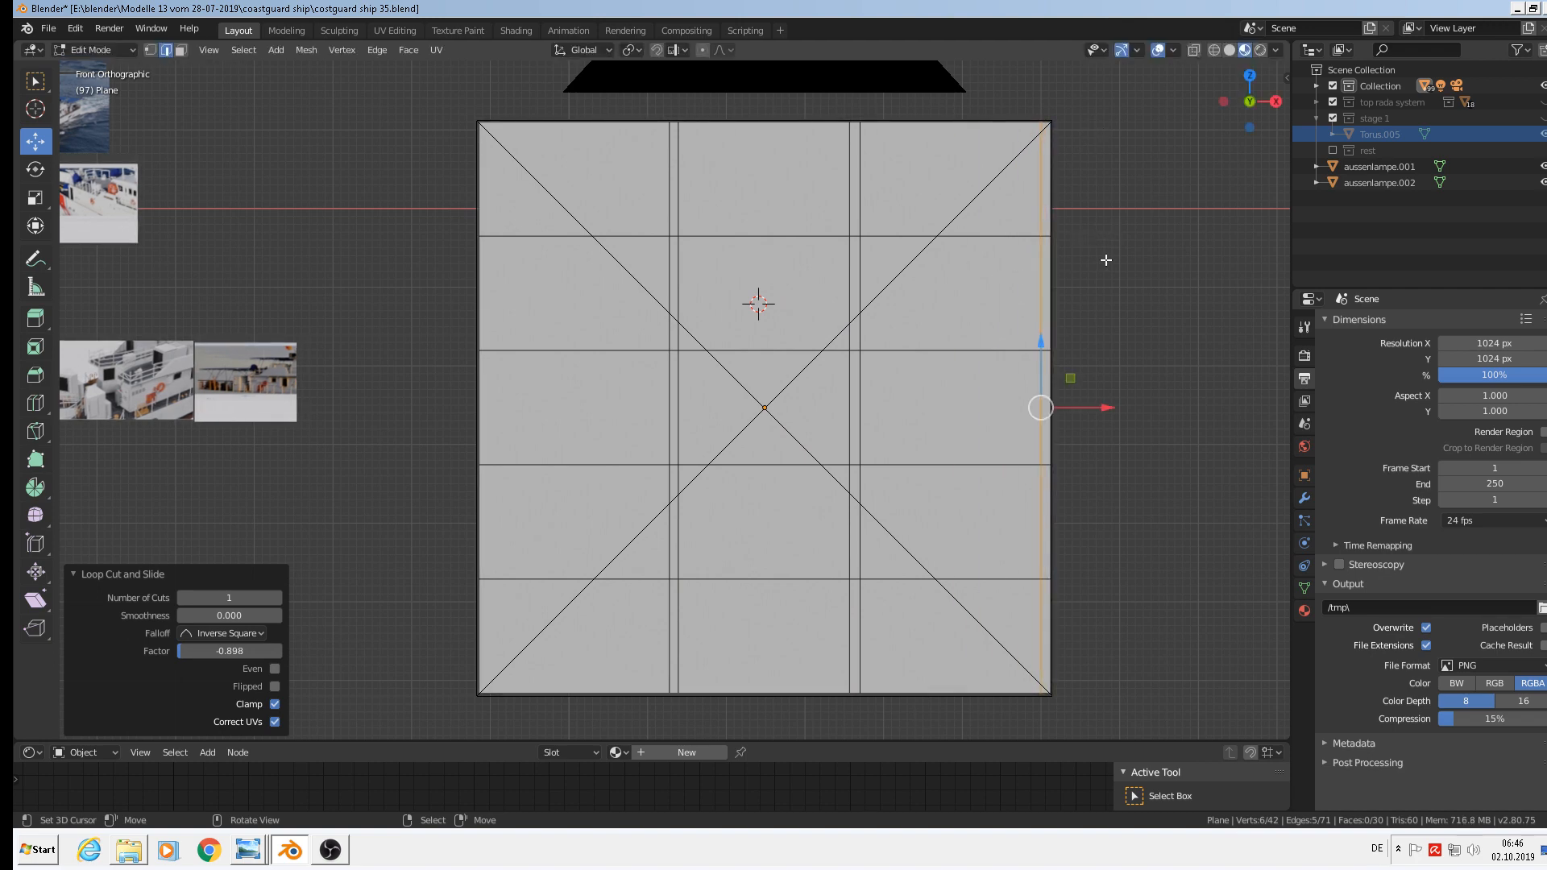
Add a single horizontal loop cut just below each of the four horizontal grid lines, slid by a factor of about -0.8.
key("ctrl+r")
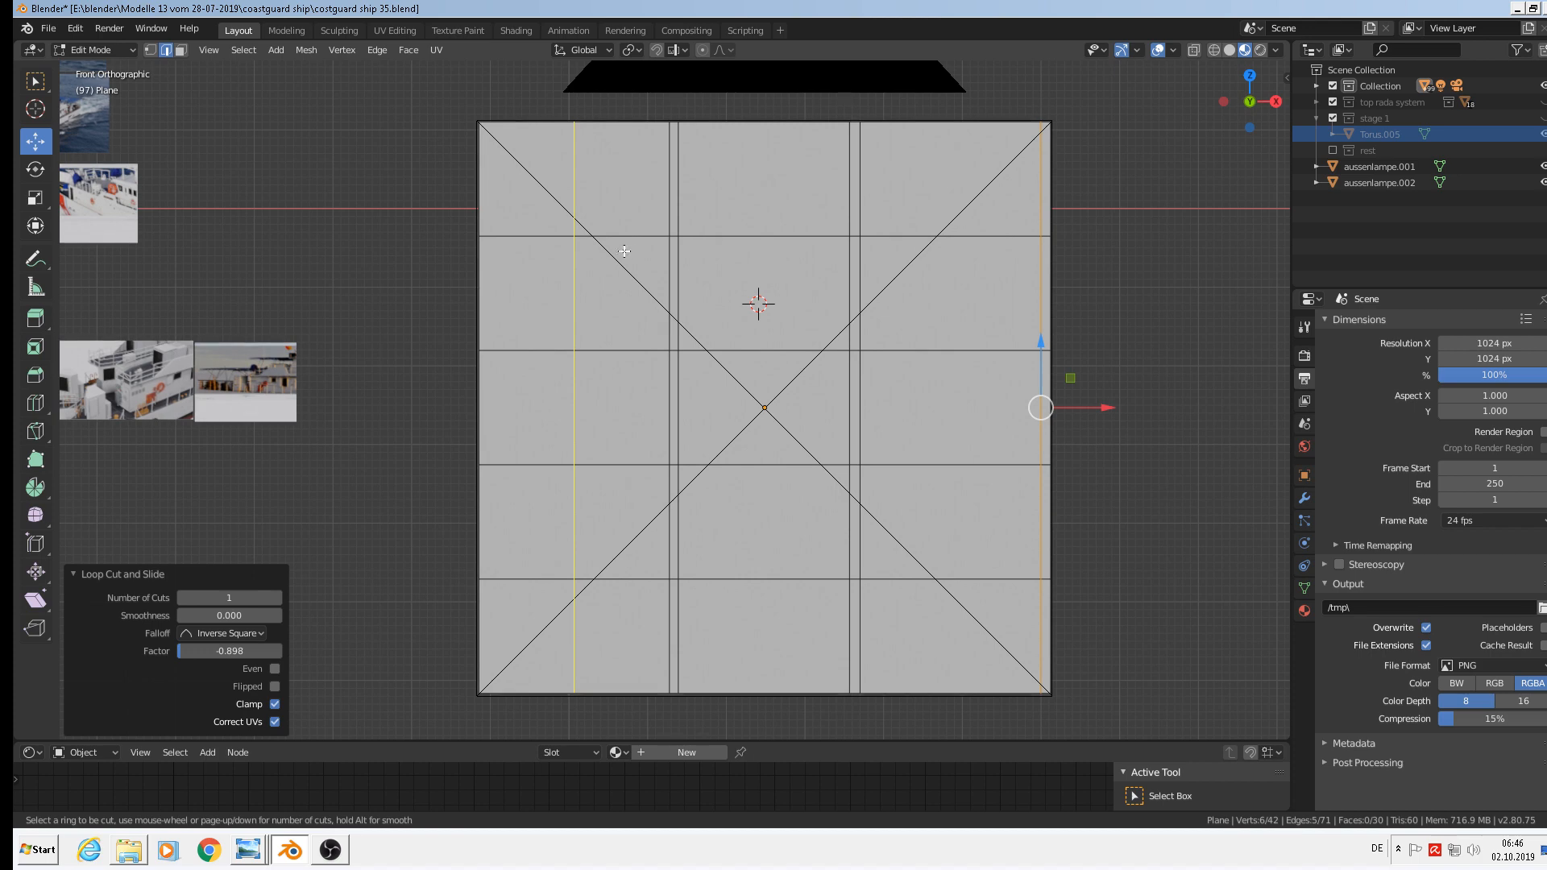
left_click(675, 266)
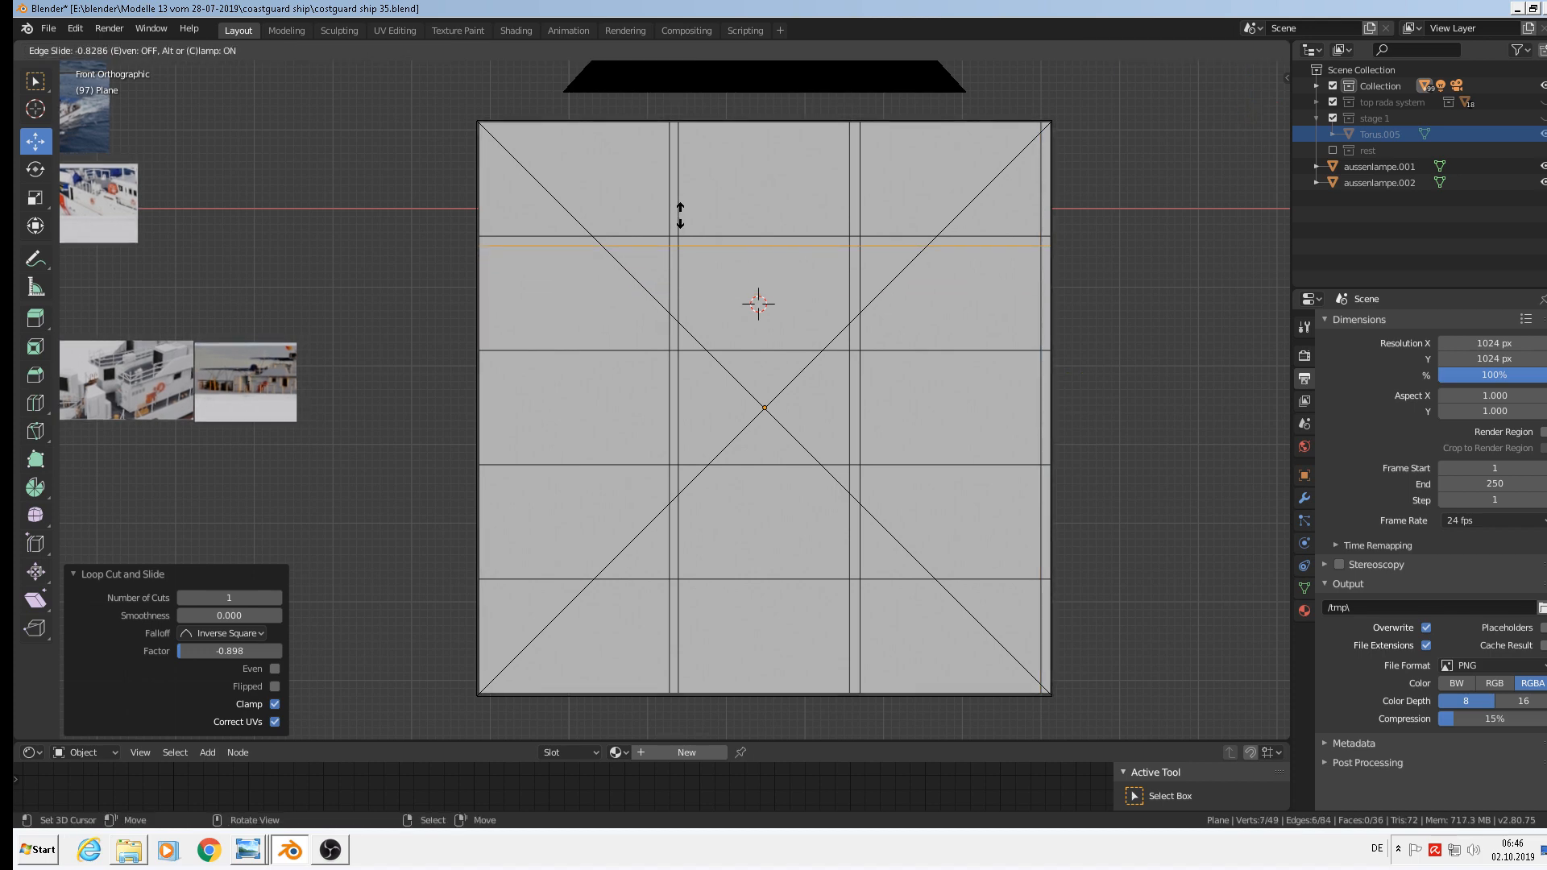
left_click(679, 218)
key("ctrl+r")
left_click(687, 380)
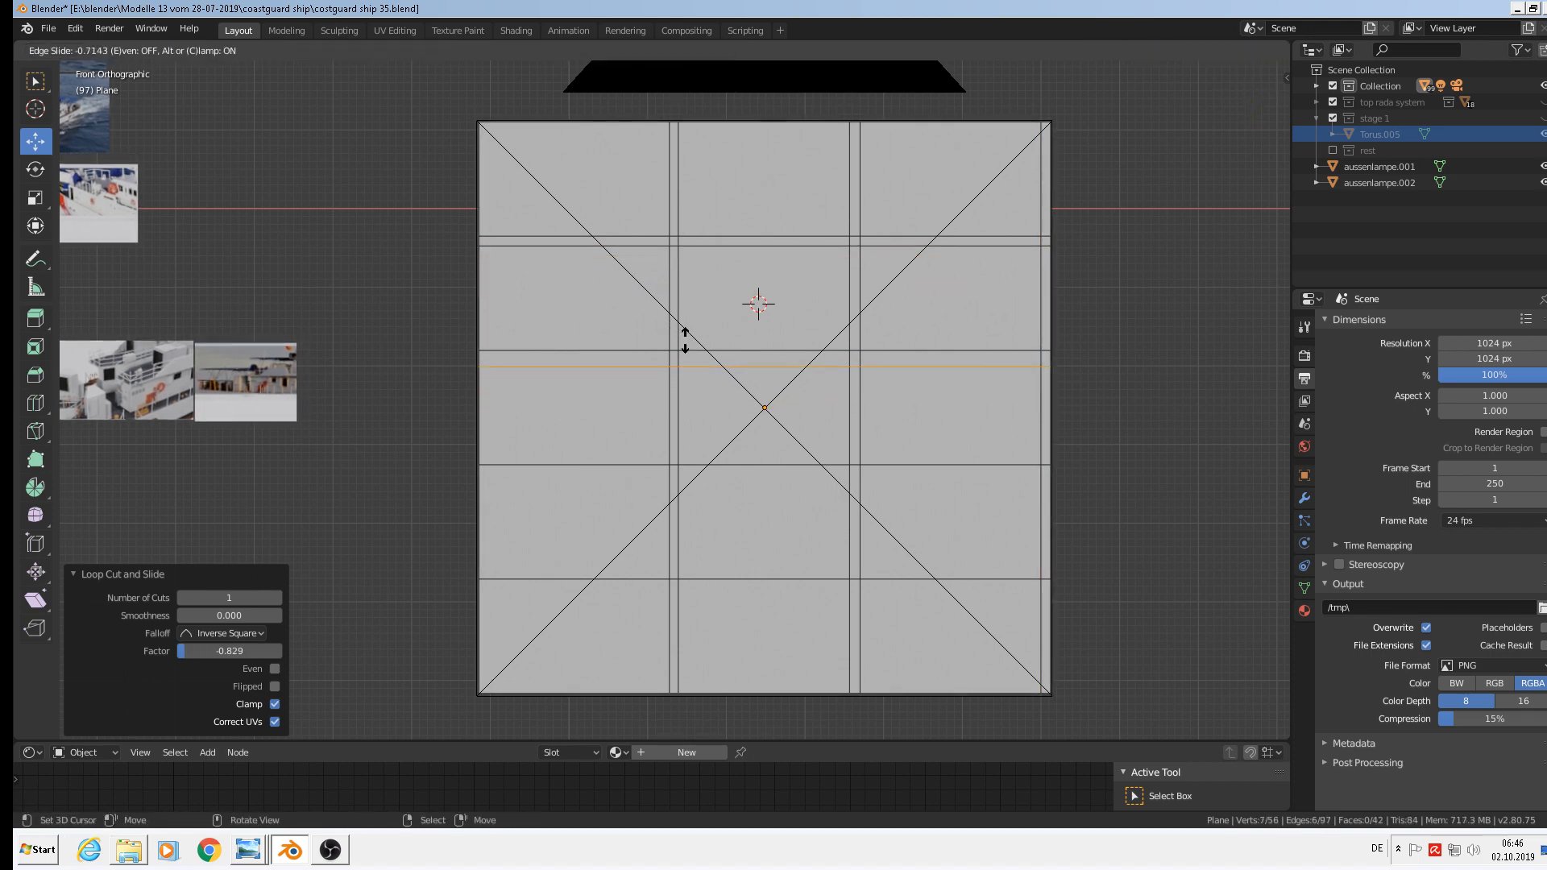
left_click(681, 332)
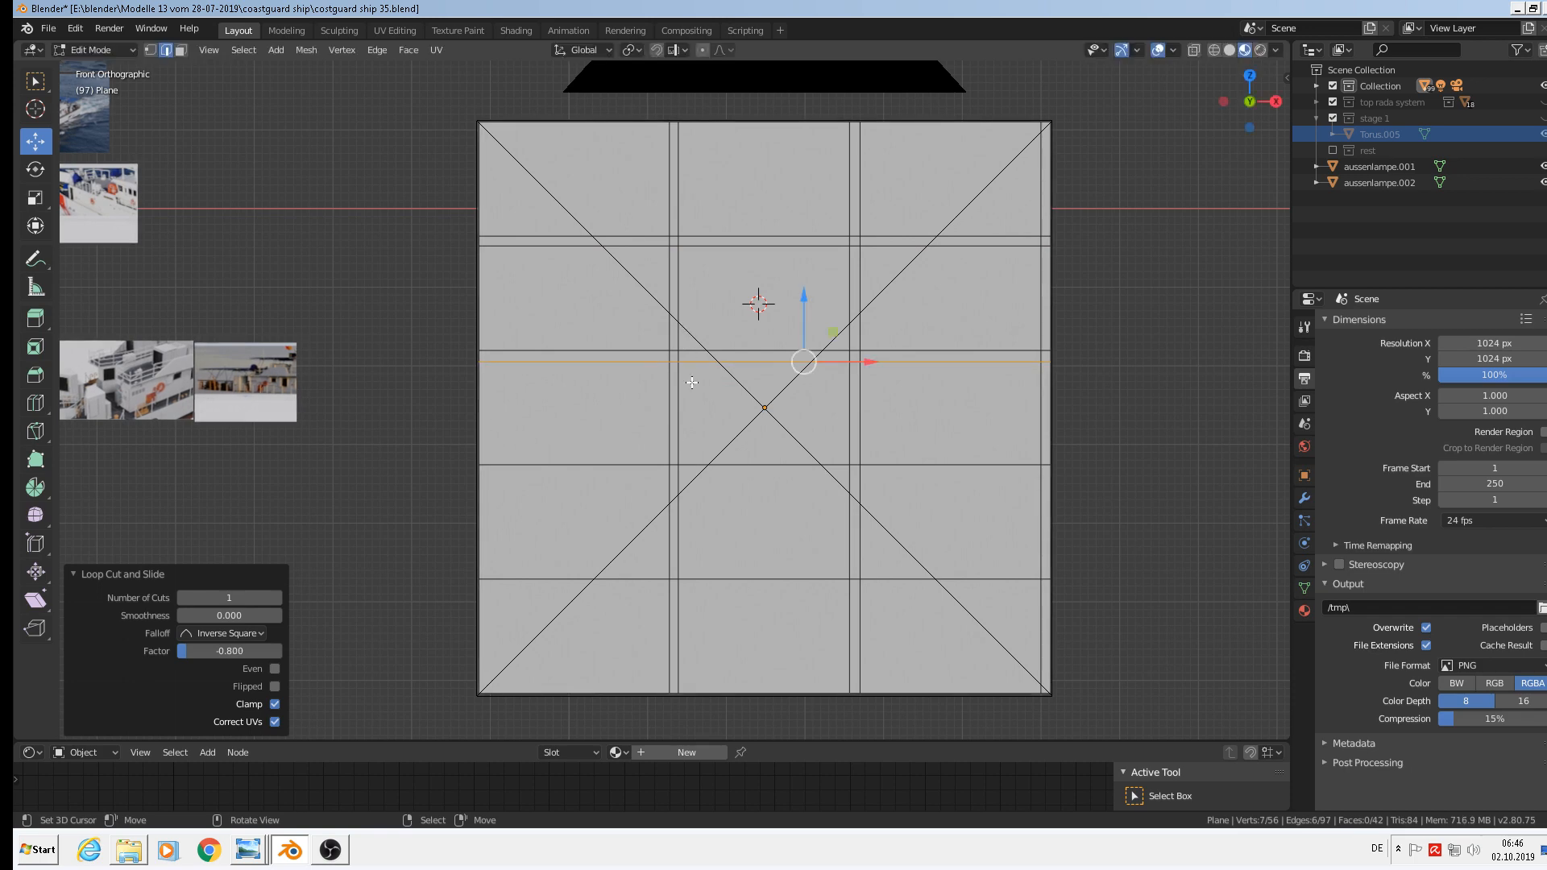
key("ctrl+r")
left_click(669, 509)
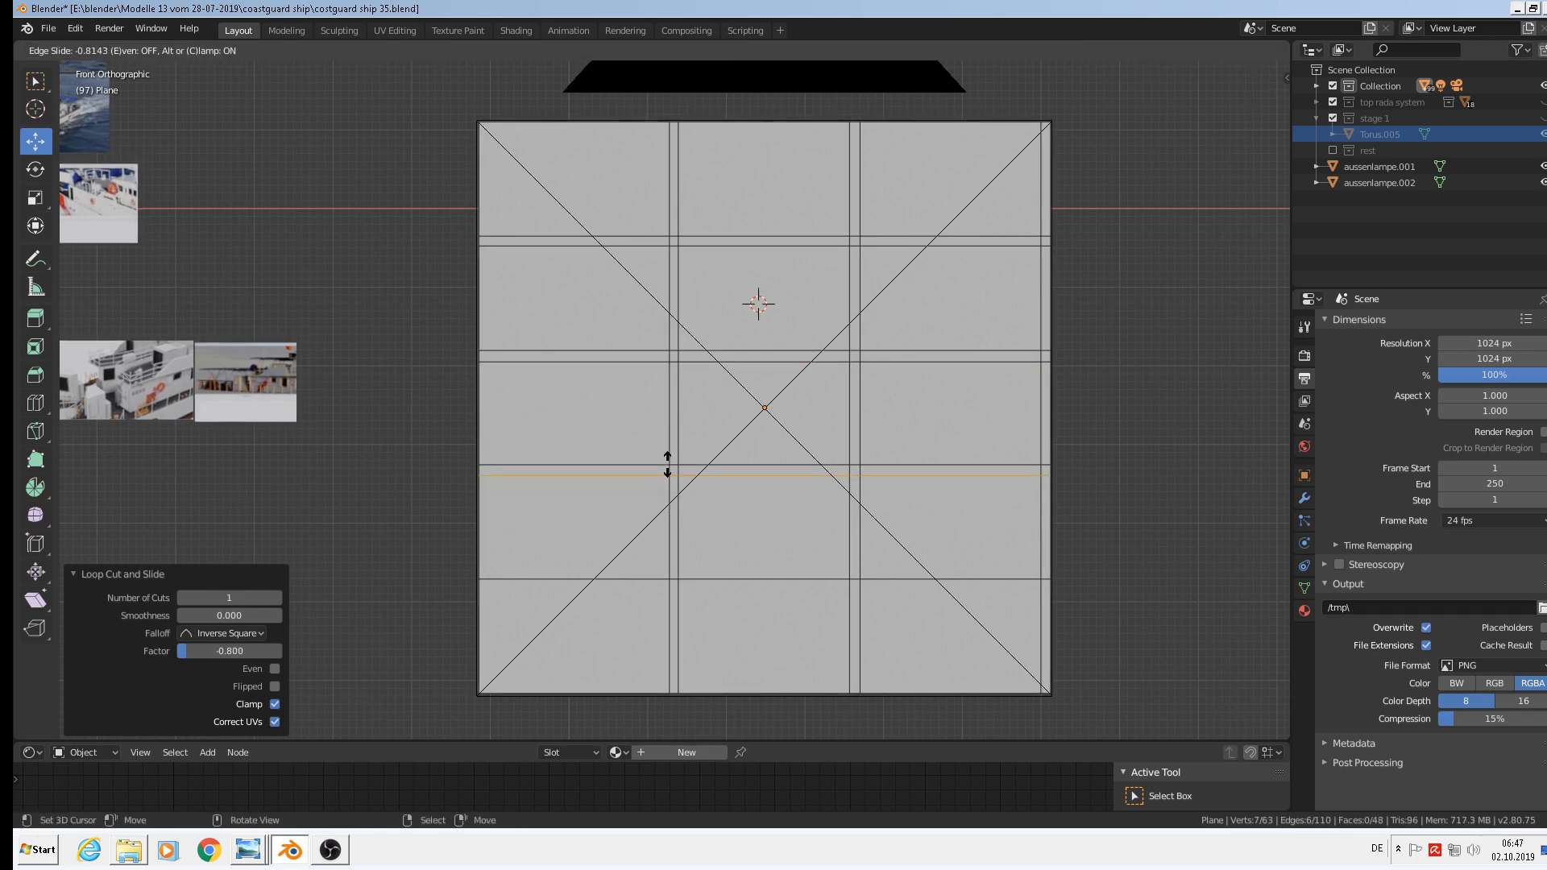
left_click(668, 460)
key("ctrl+r")
left_click(691, 616)
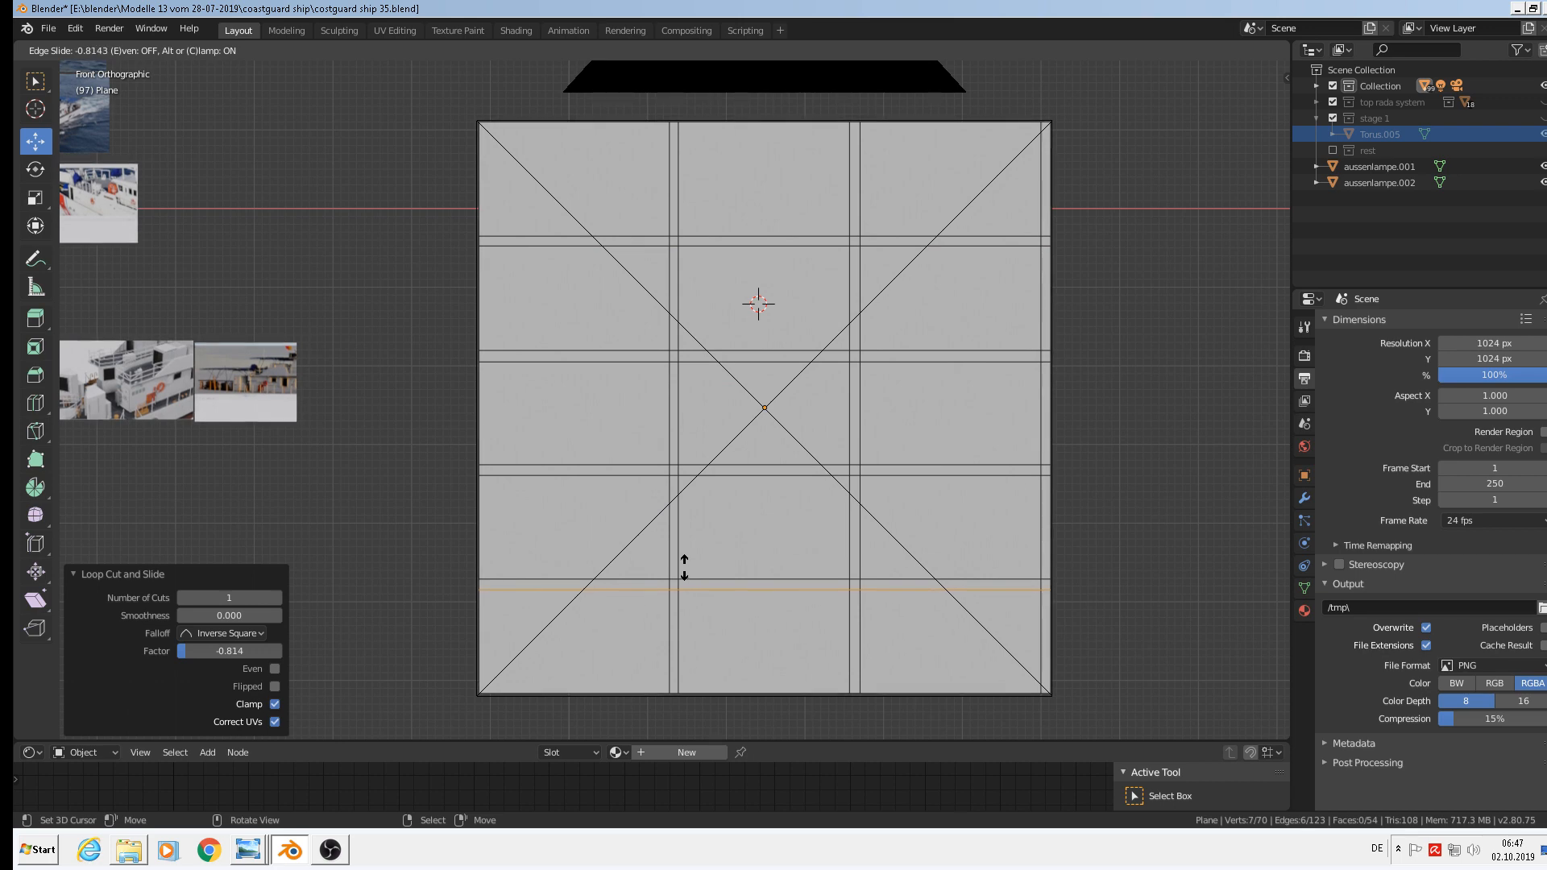
left_click(684, 567)
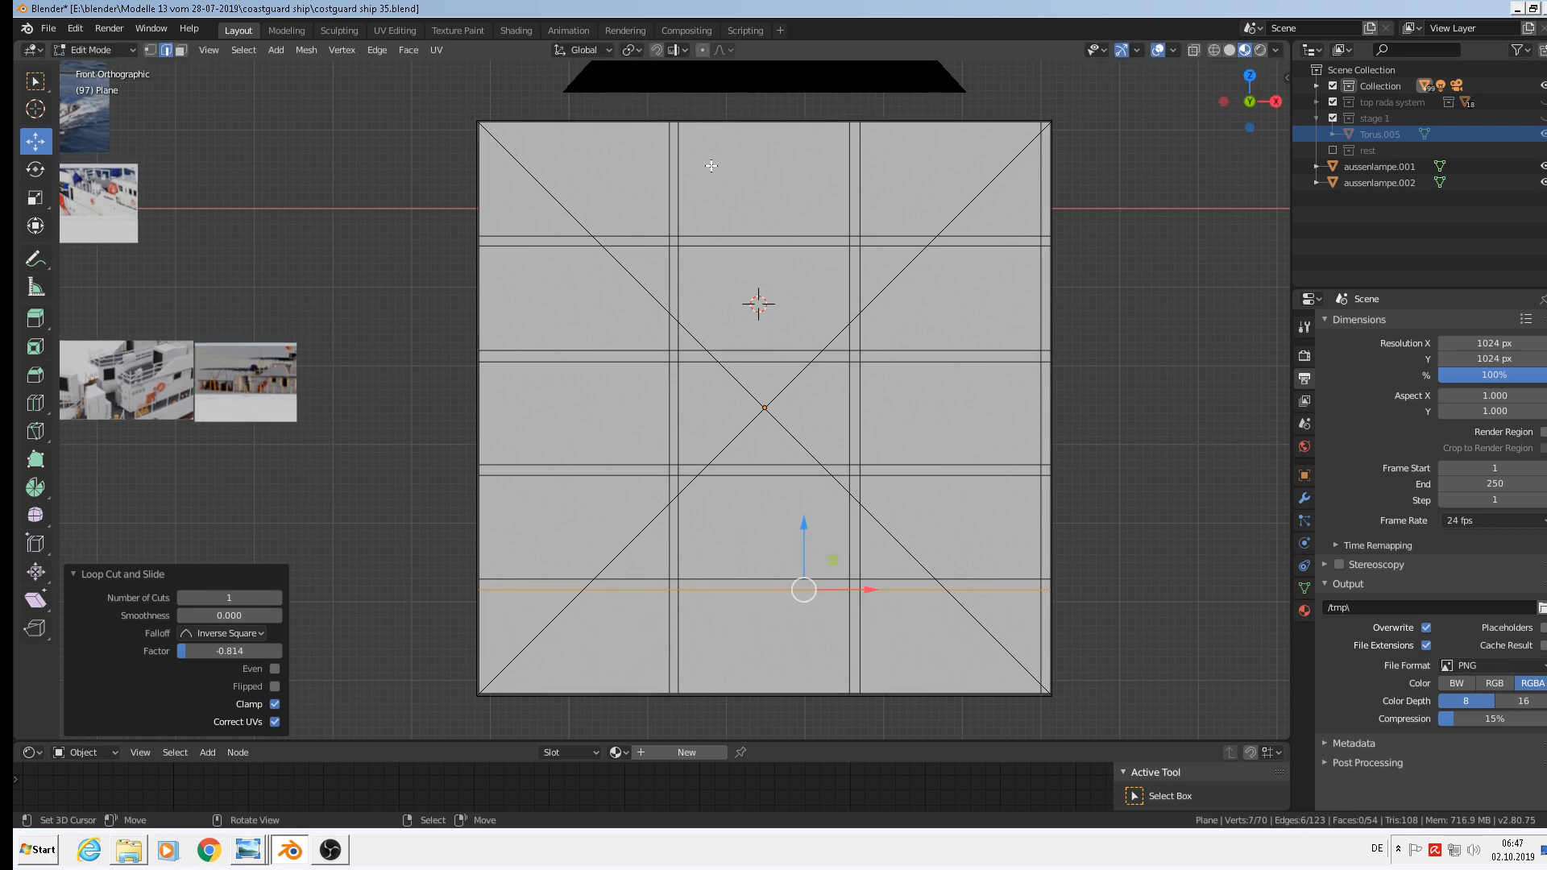
Add a horizontal loop cut just below the plane's top edge, slid by a factor of about -0.77.
key("ctrl+r")
left_click(647, 148)
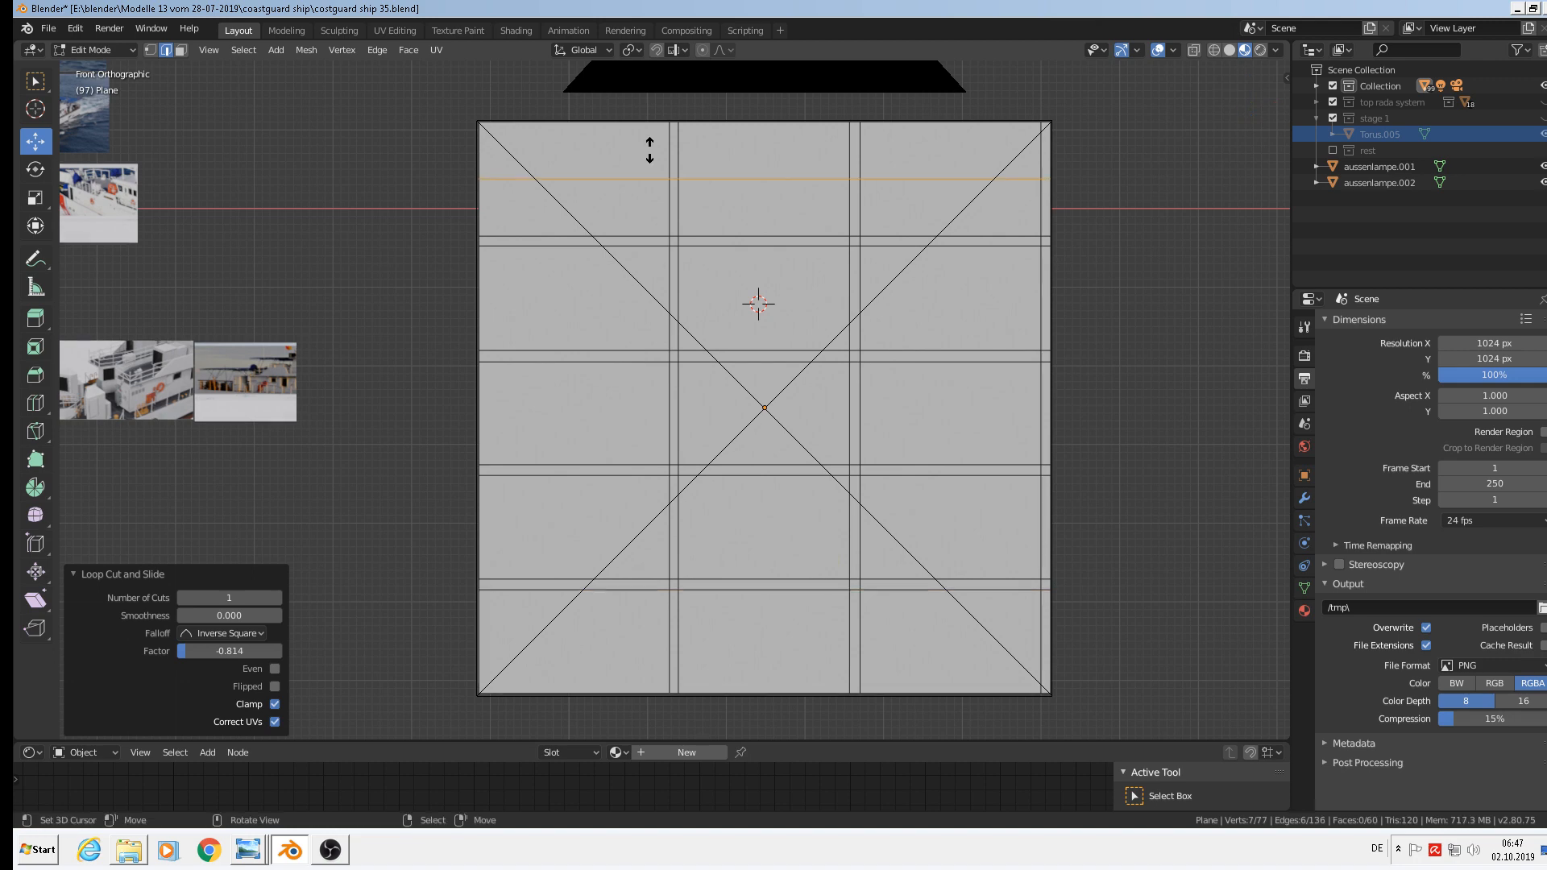
left_click(645, 104)
scroll(829, 290, "down", 3)
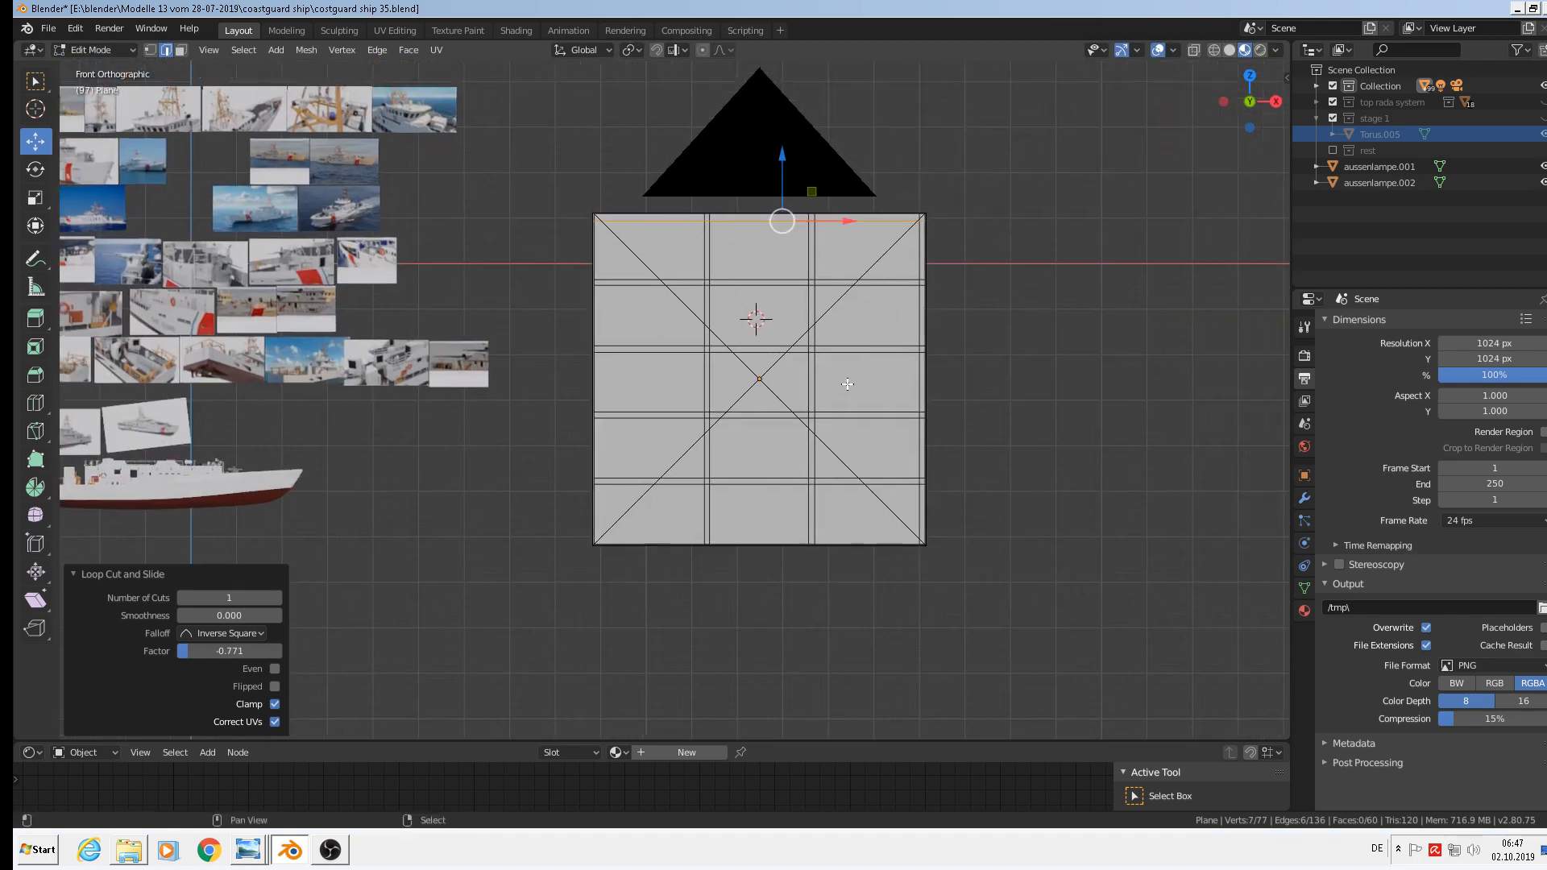
Look over the coast guard ship reference photos, zooming in on the ones showing the dark deck surface.
middle_click_drag(848, 383, 804, 390, "shift")
middle_click_drag(315, 335, 602, 366, "shift")
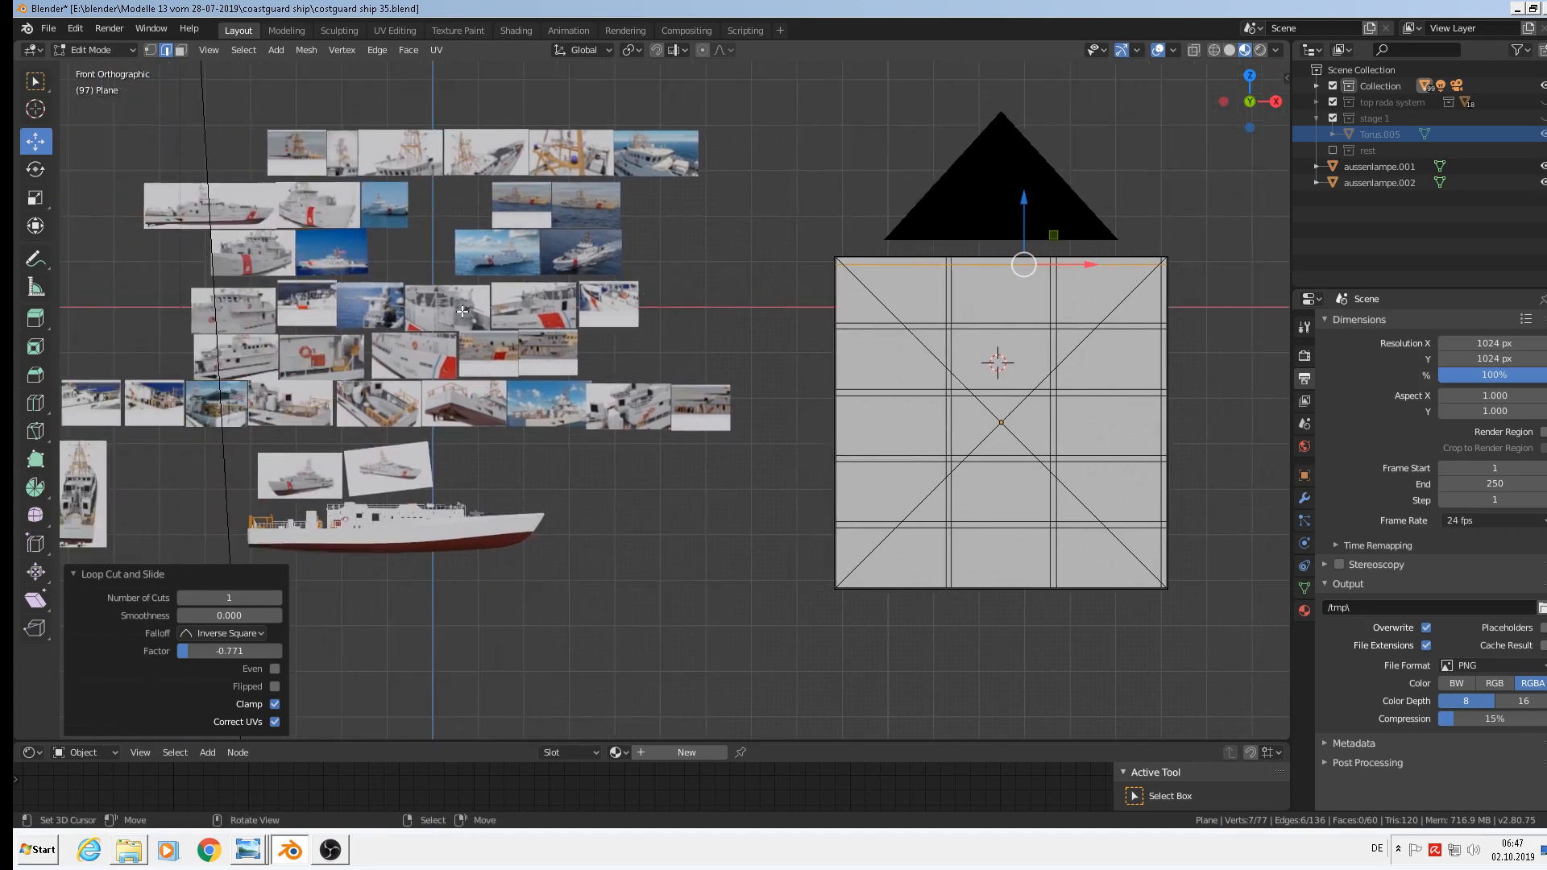
scroll(637, 304, "up", 6)
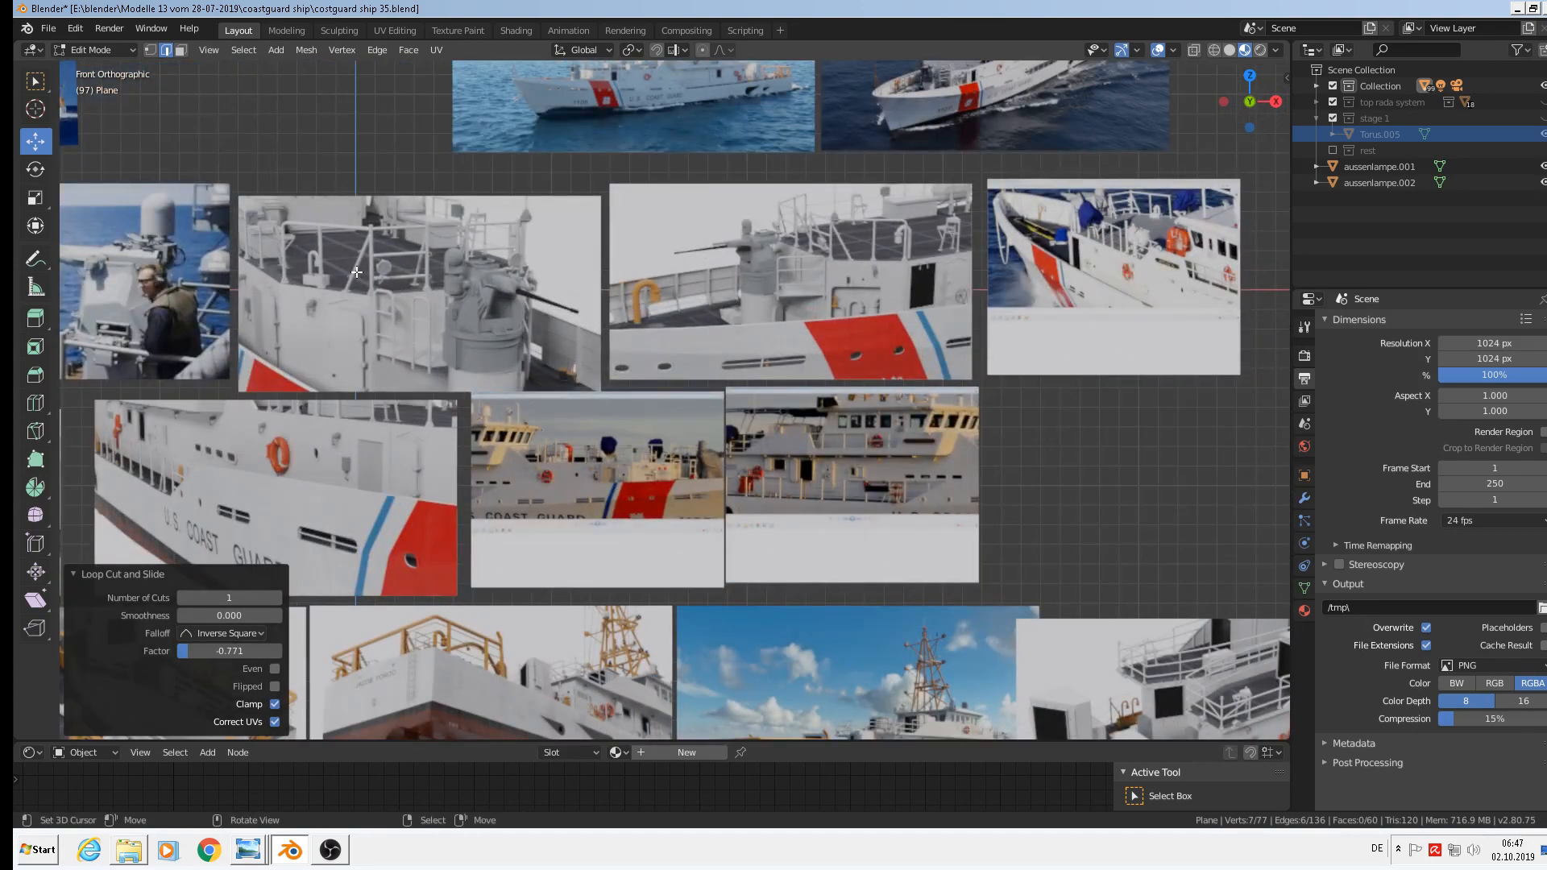
scroll(557, 301, "down", 4)
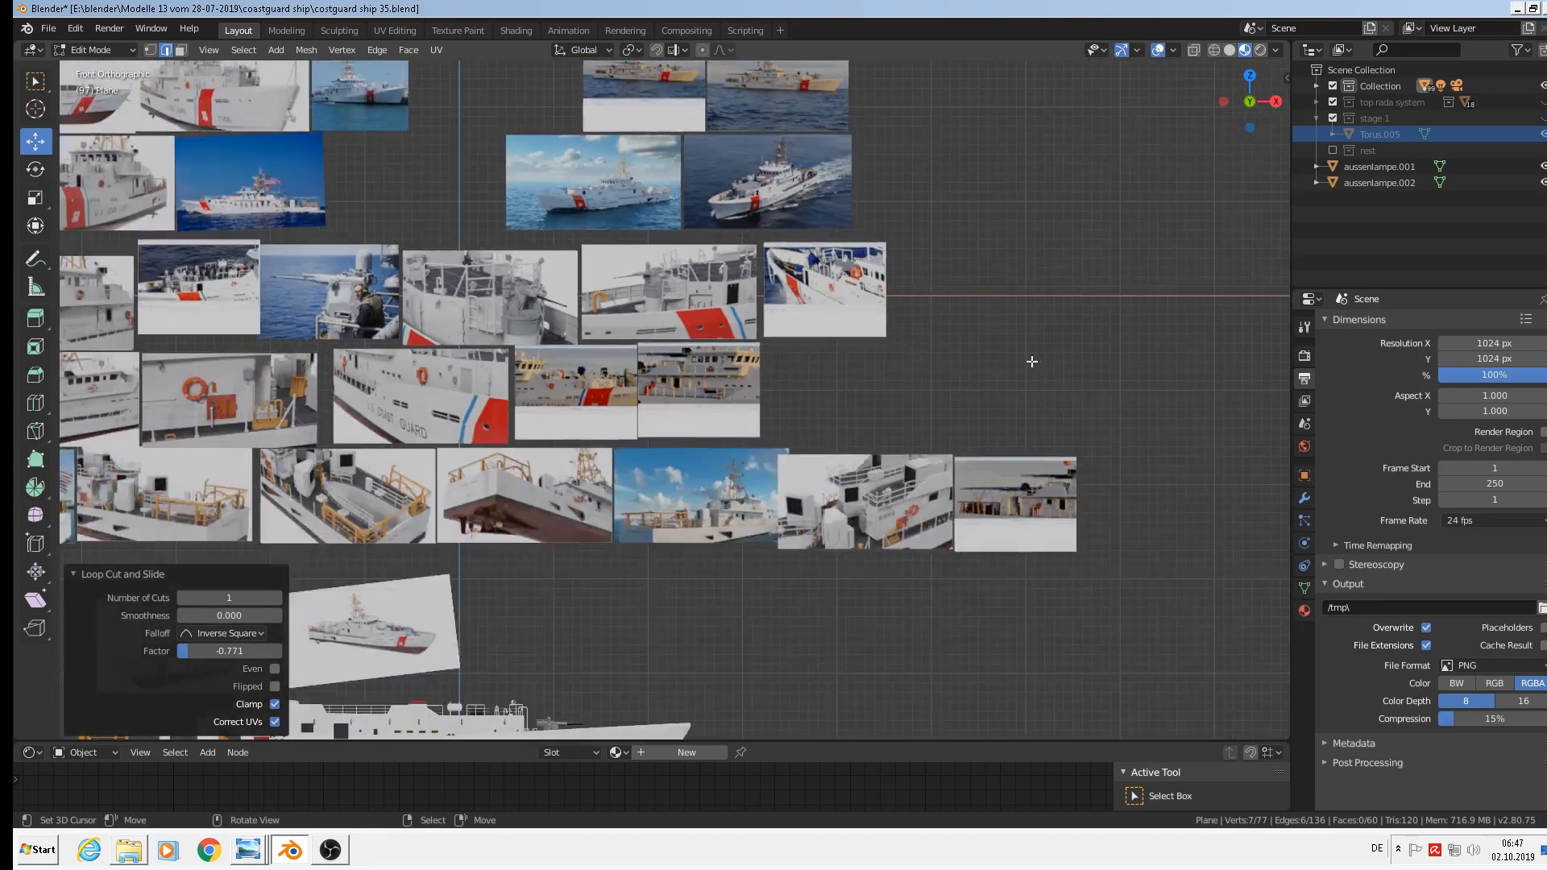
scroll(1052, 362, "down", 3)
middle_click_drag(1104, 376, 566, 362, "shift")
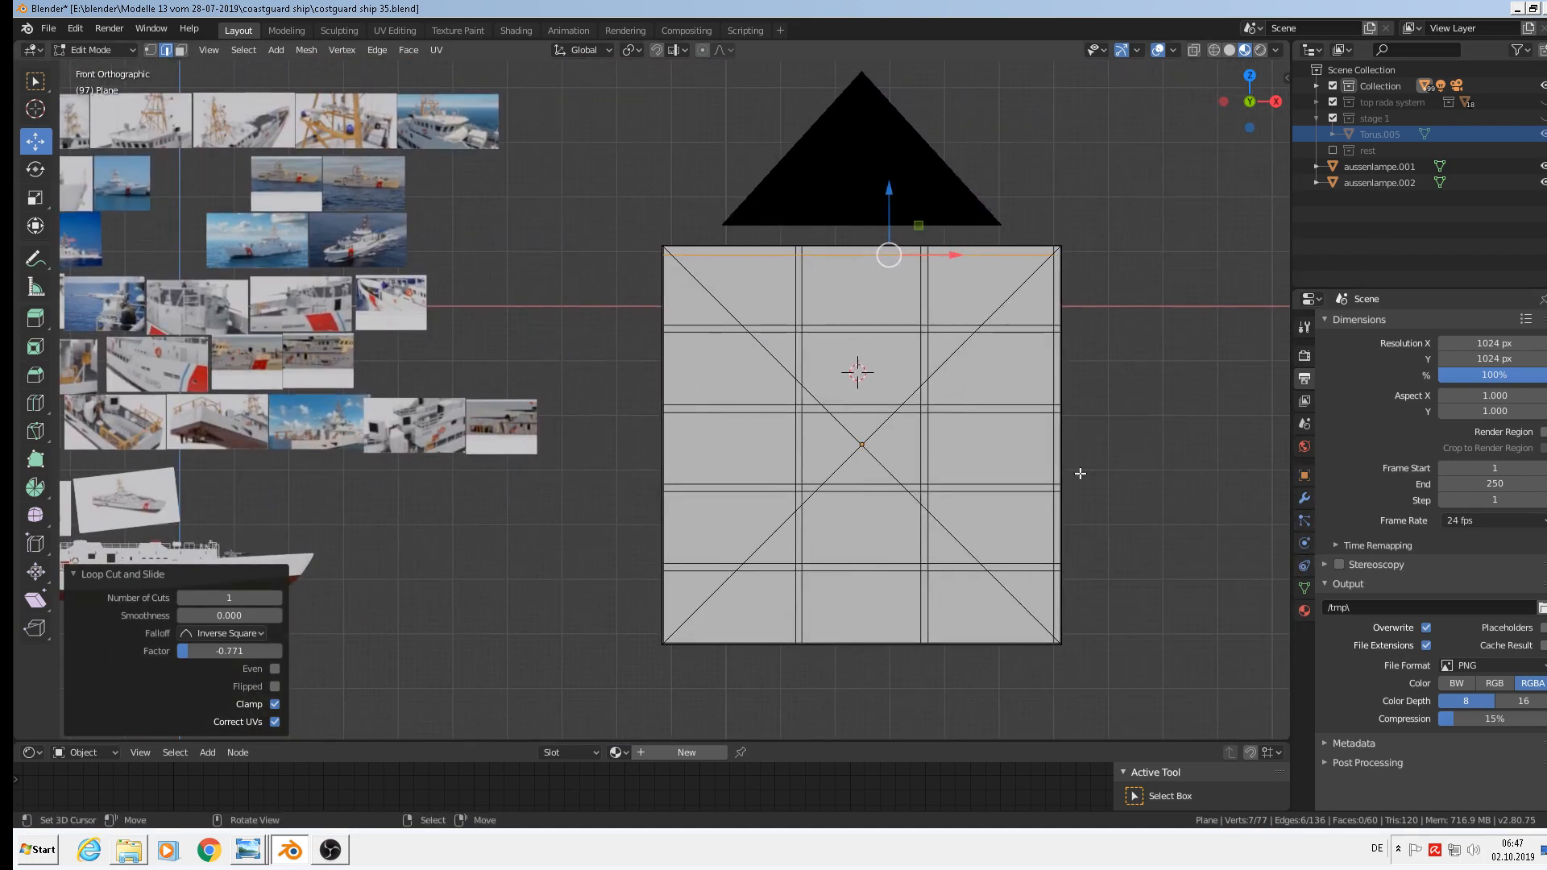
Leave Edit Mode and give the plane a new material named "drak grey".
key("Tab")
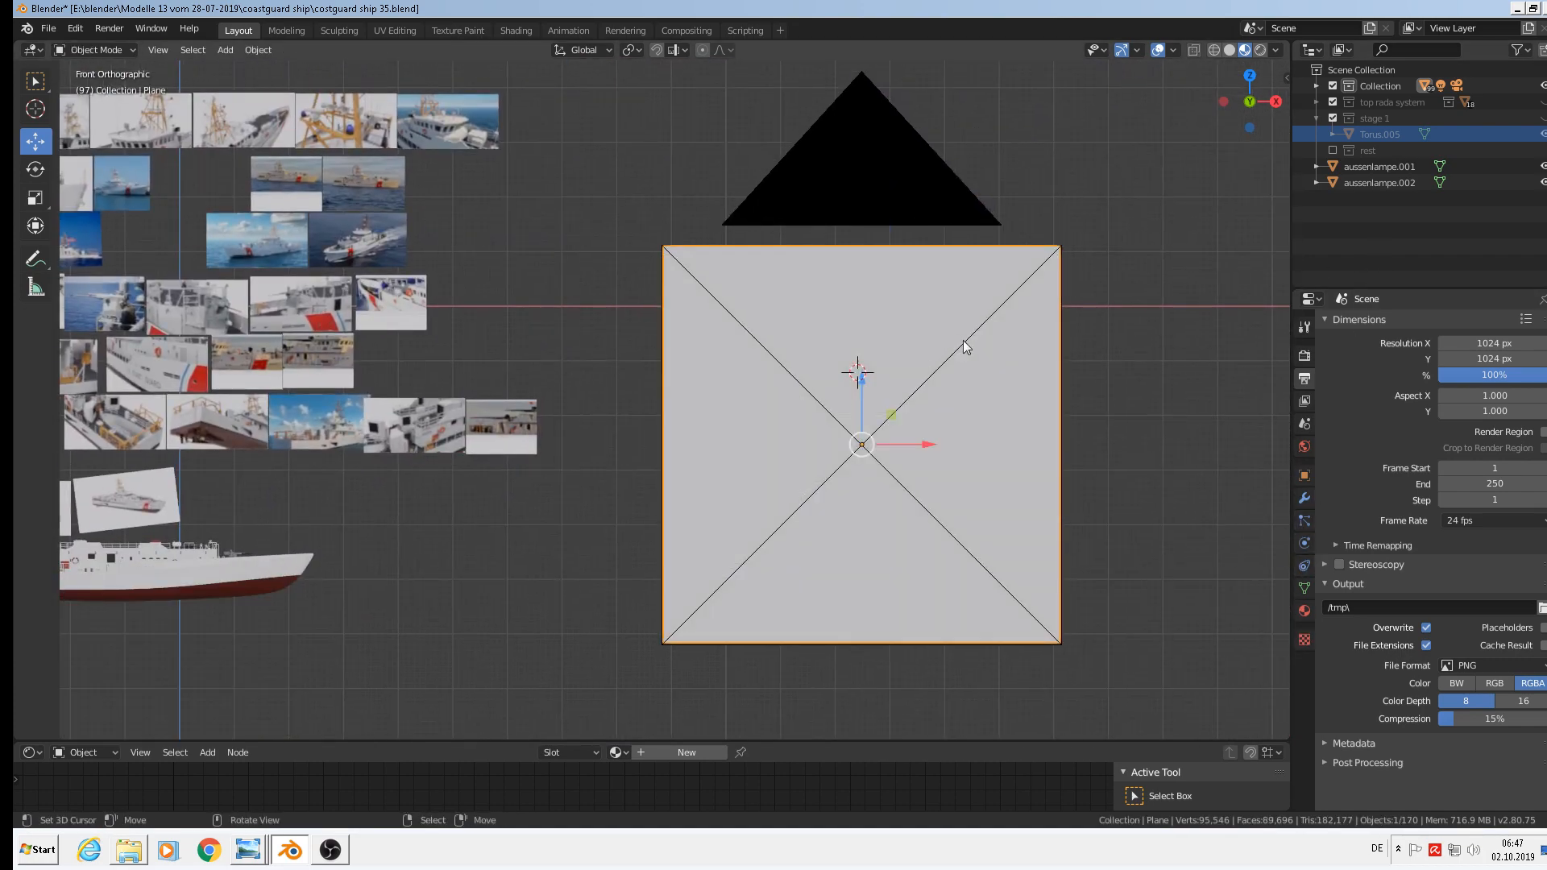
left_click(1305, 613)
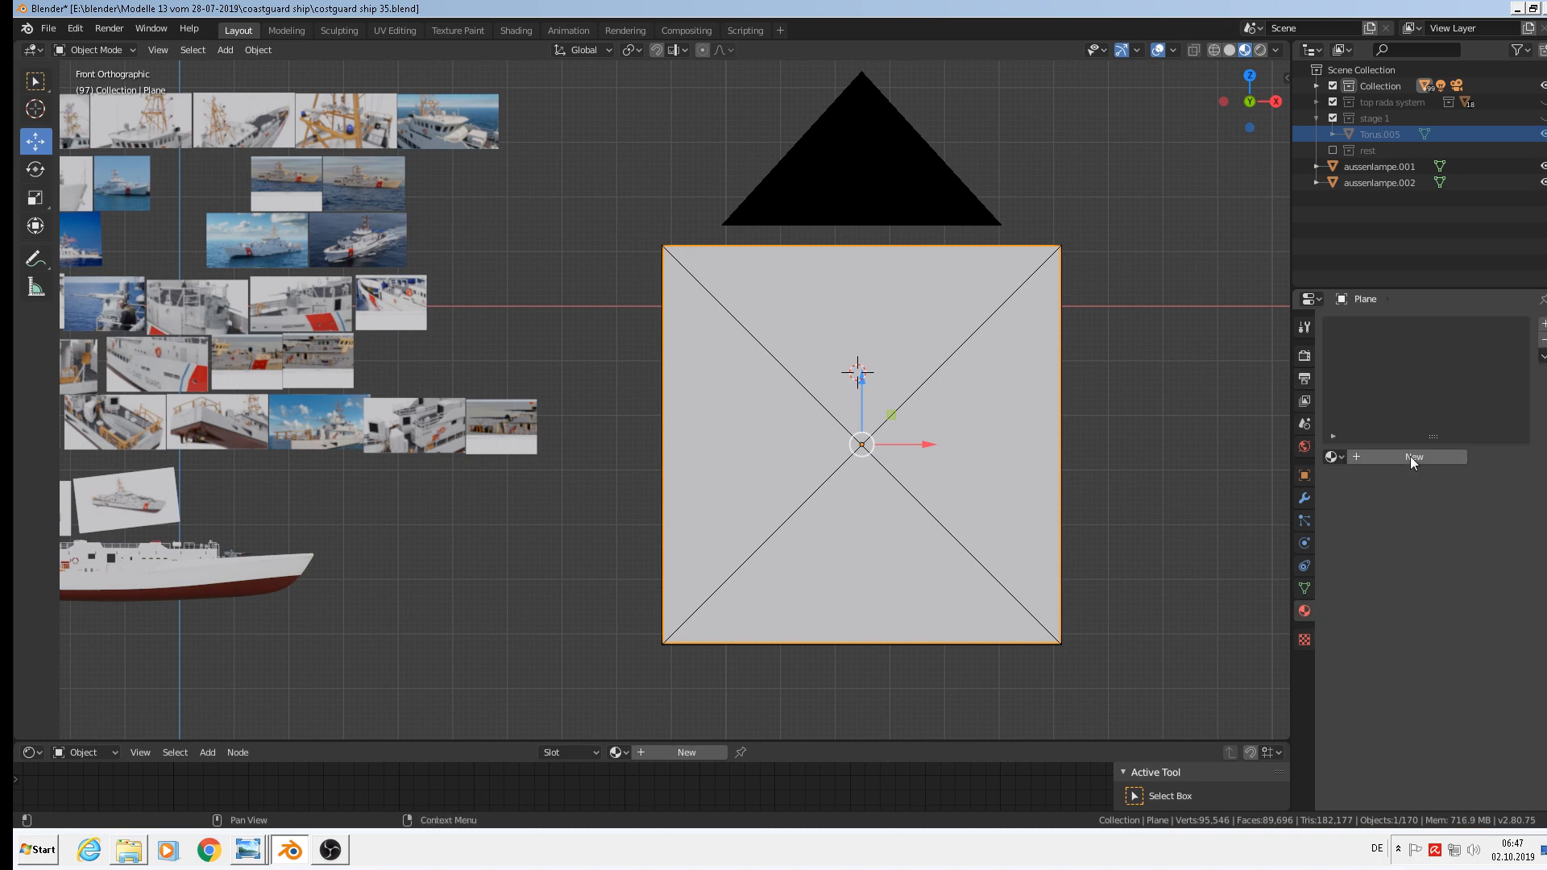
left_click(1415, 456)
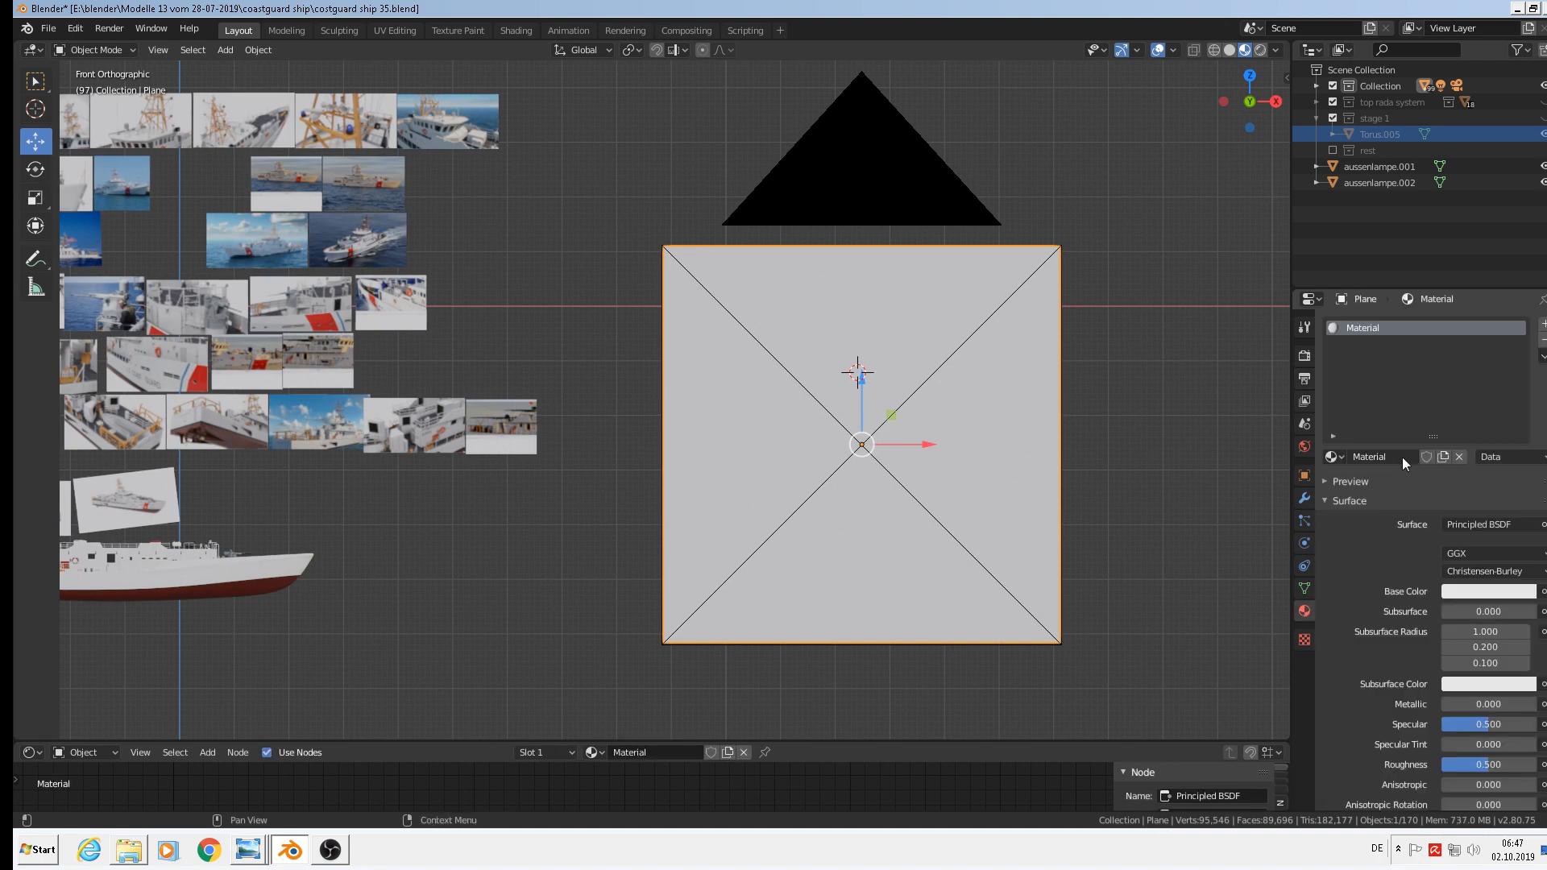
type("drak grey")
key("Return")
Add a second material slot to the plane with a new material named "lighten grey".
left_click(1542, 322)
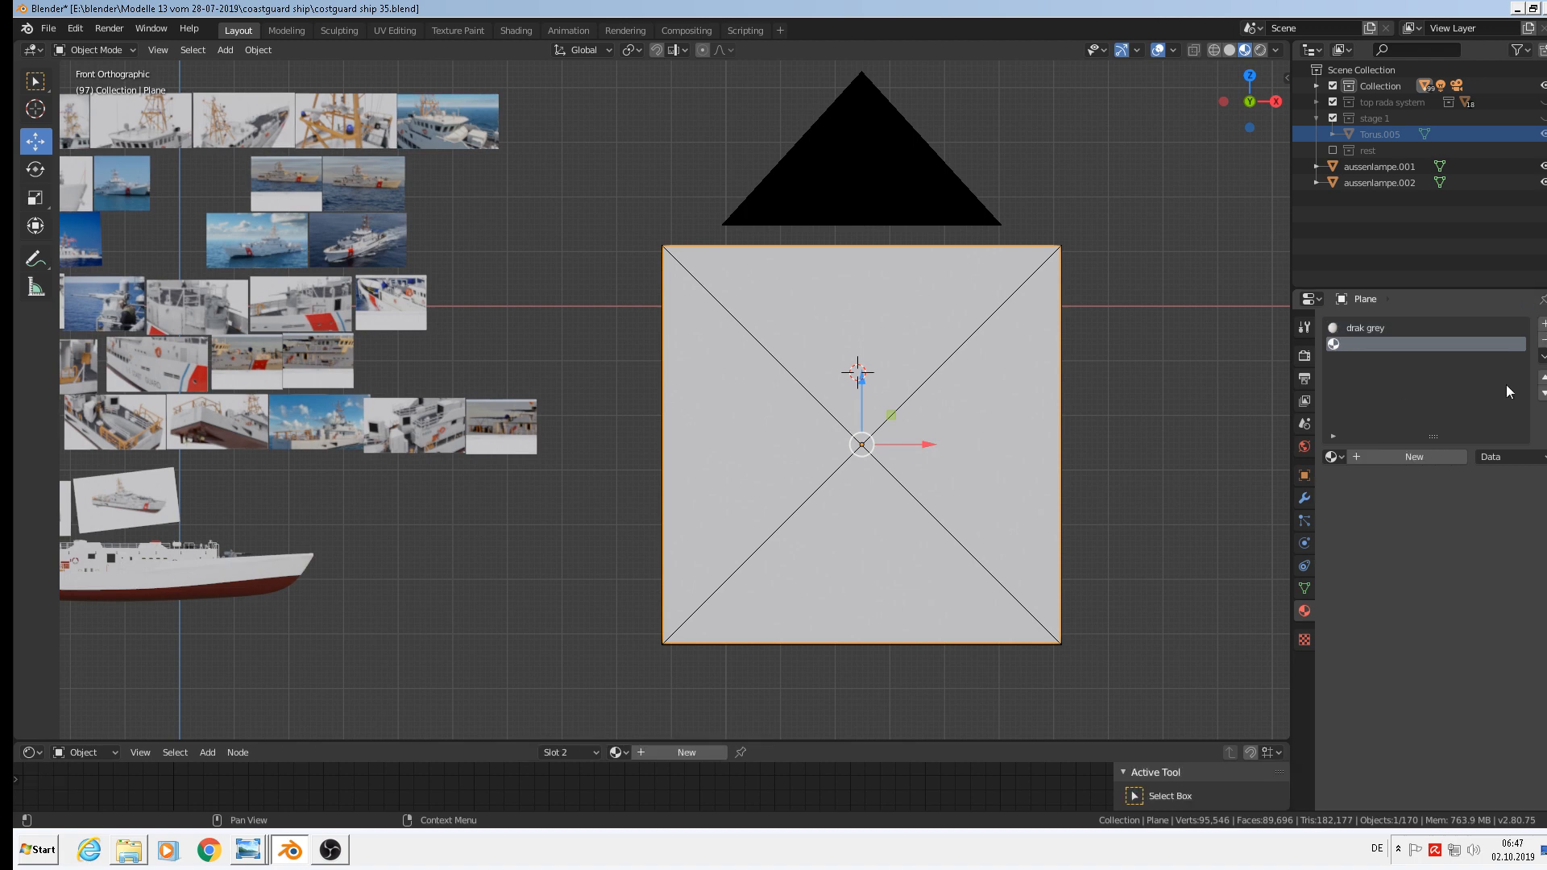
left_click(1418, 453)
left_click(1381, 456)
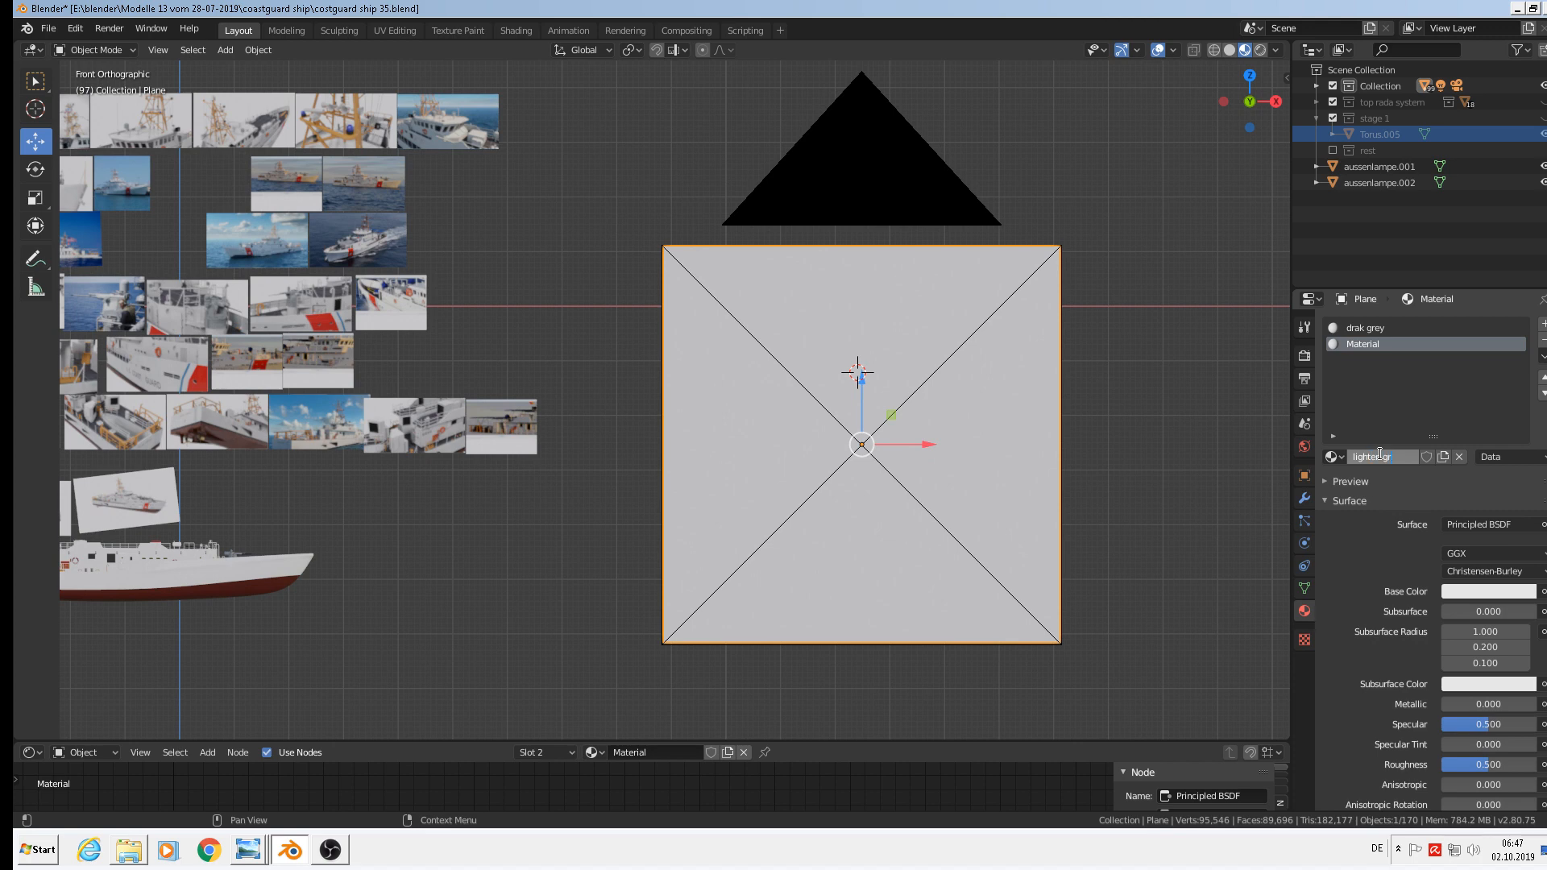
type("lighten grey")
key("Return")
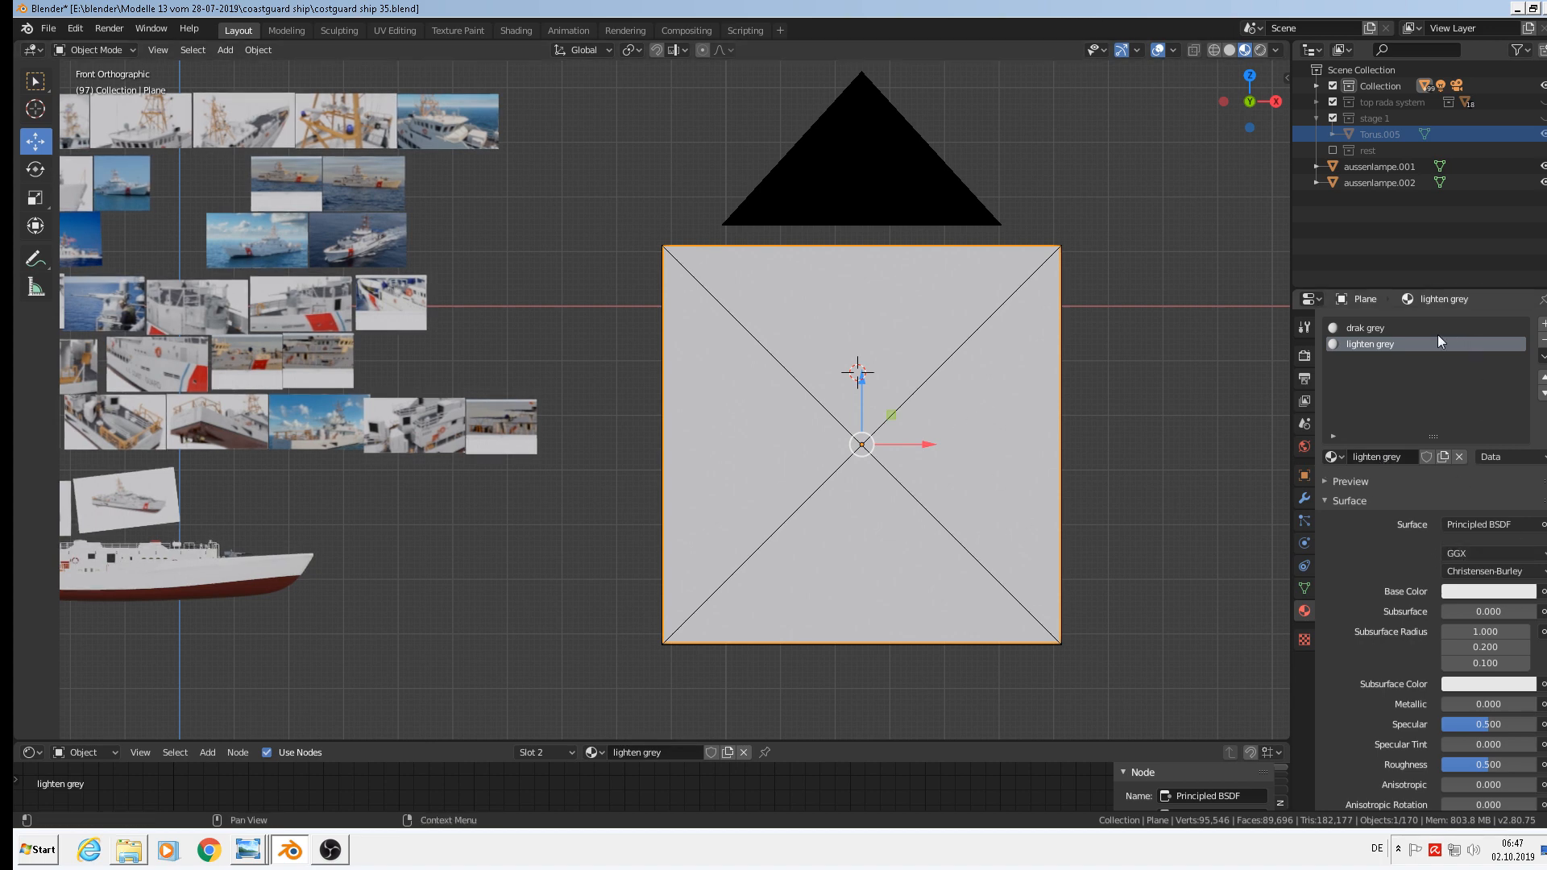
Darken the "drak grey" material's base color to a value (V) of about 0.107.
left_click(1385, 327)
left_click(1469, 592)
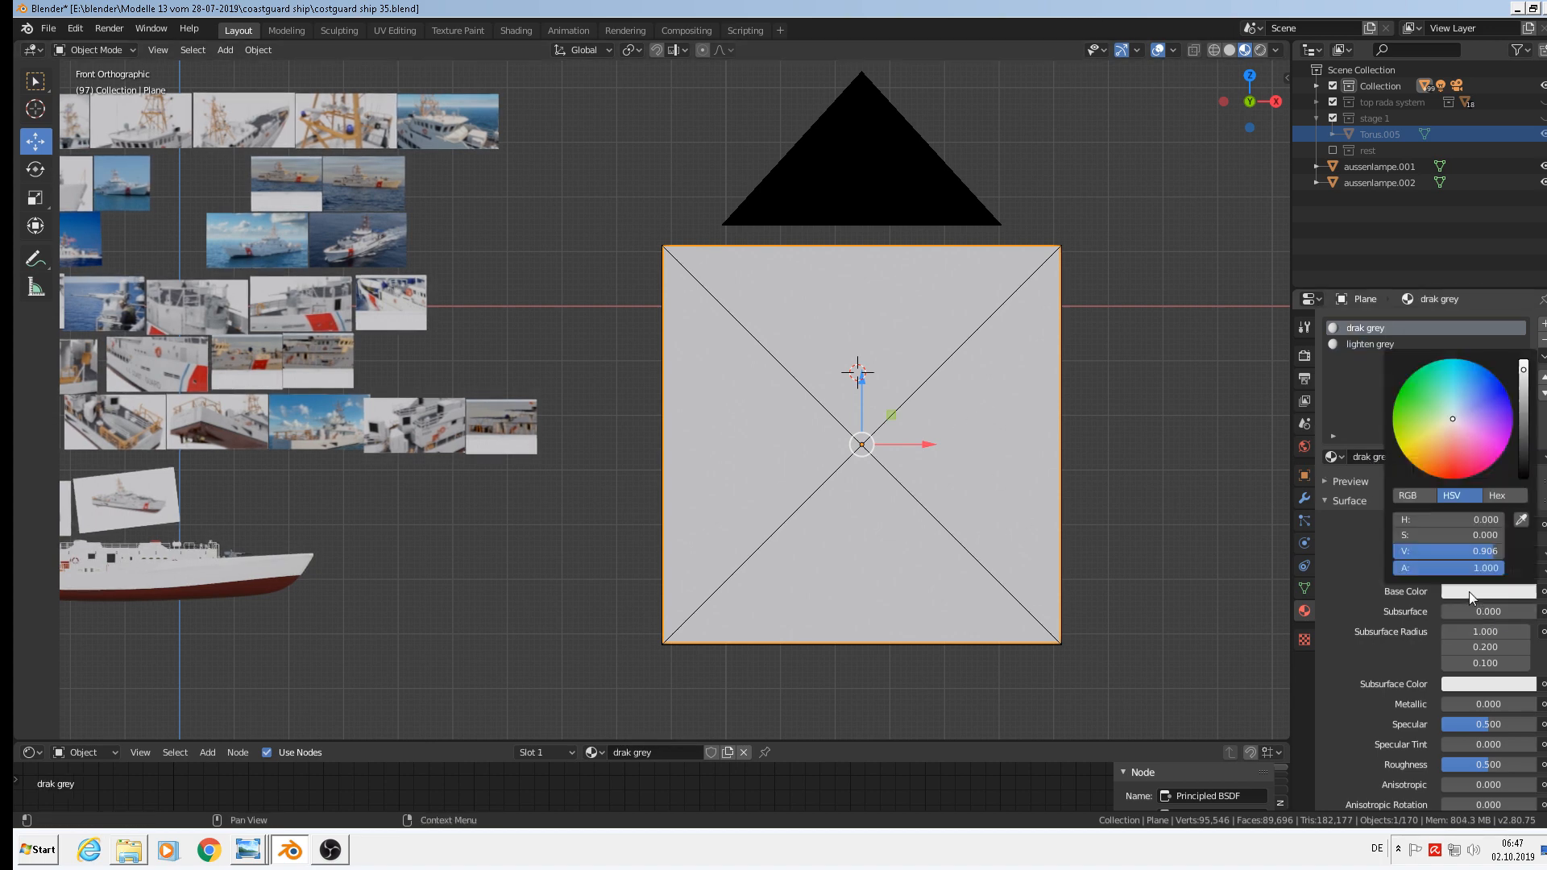
left_click(1526, 439)
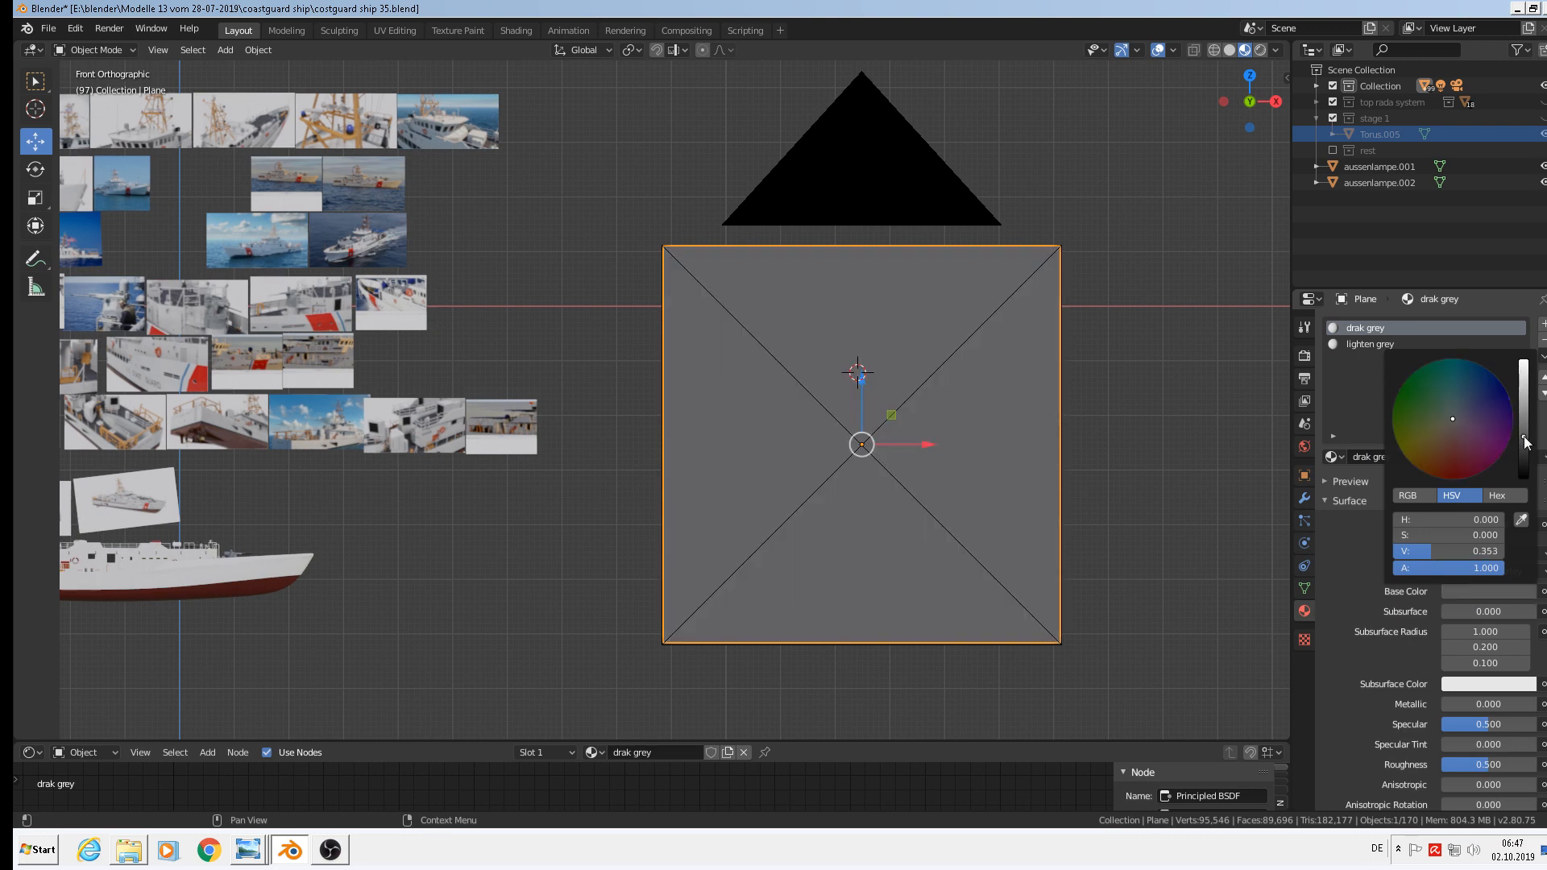
left_click_drag(1529, 445, 1529, 452)
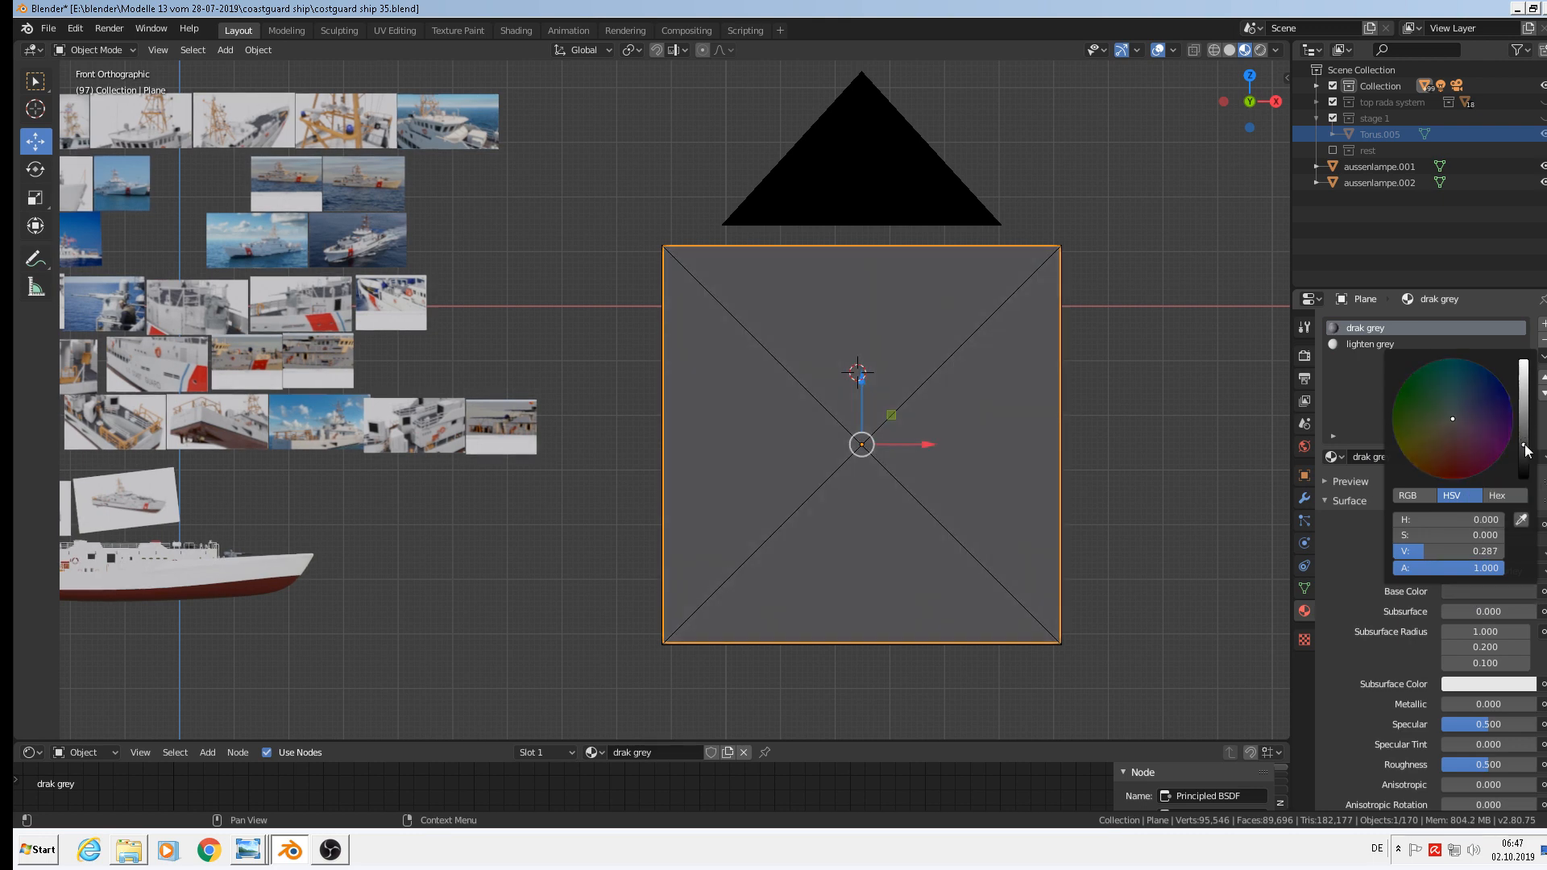
scroll(266, 290, "up", 3)
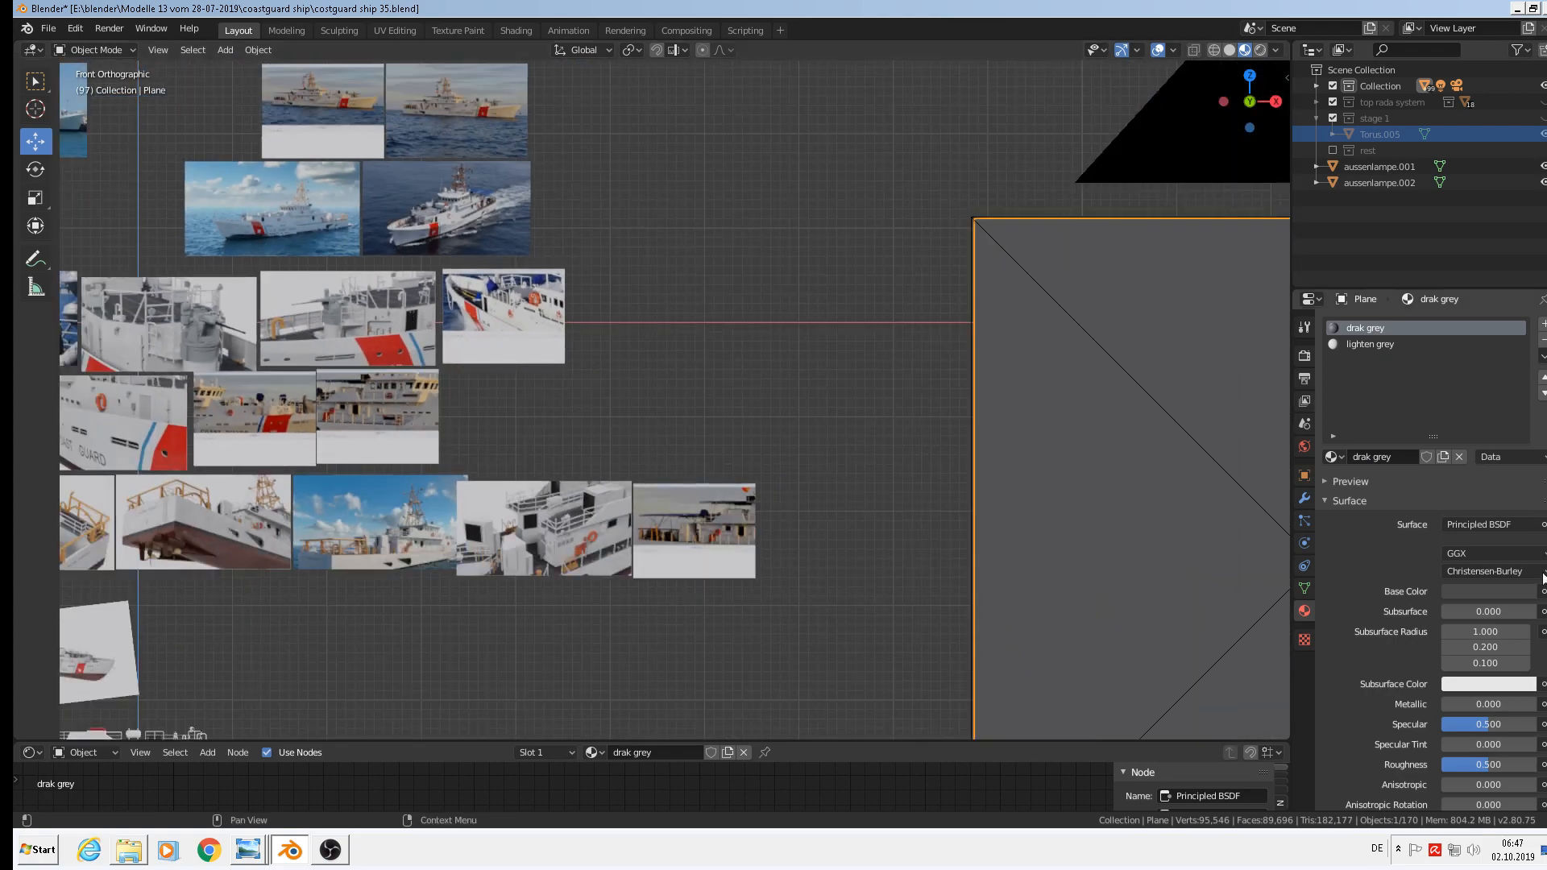
left_click(1524, 592)
left_click_drag(1532, 444, 1526, 474)
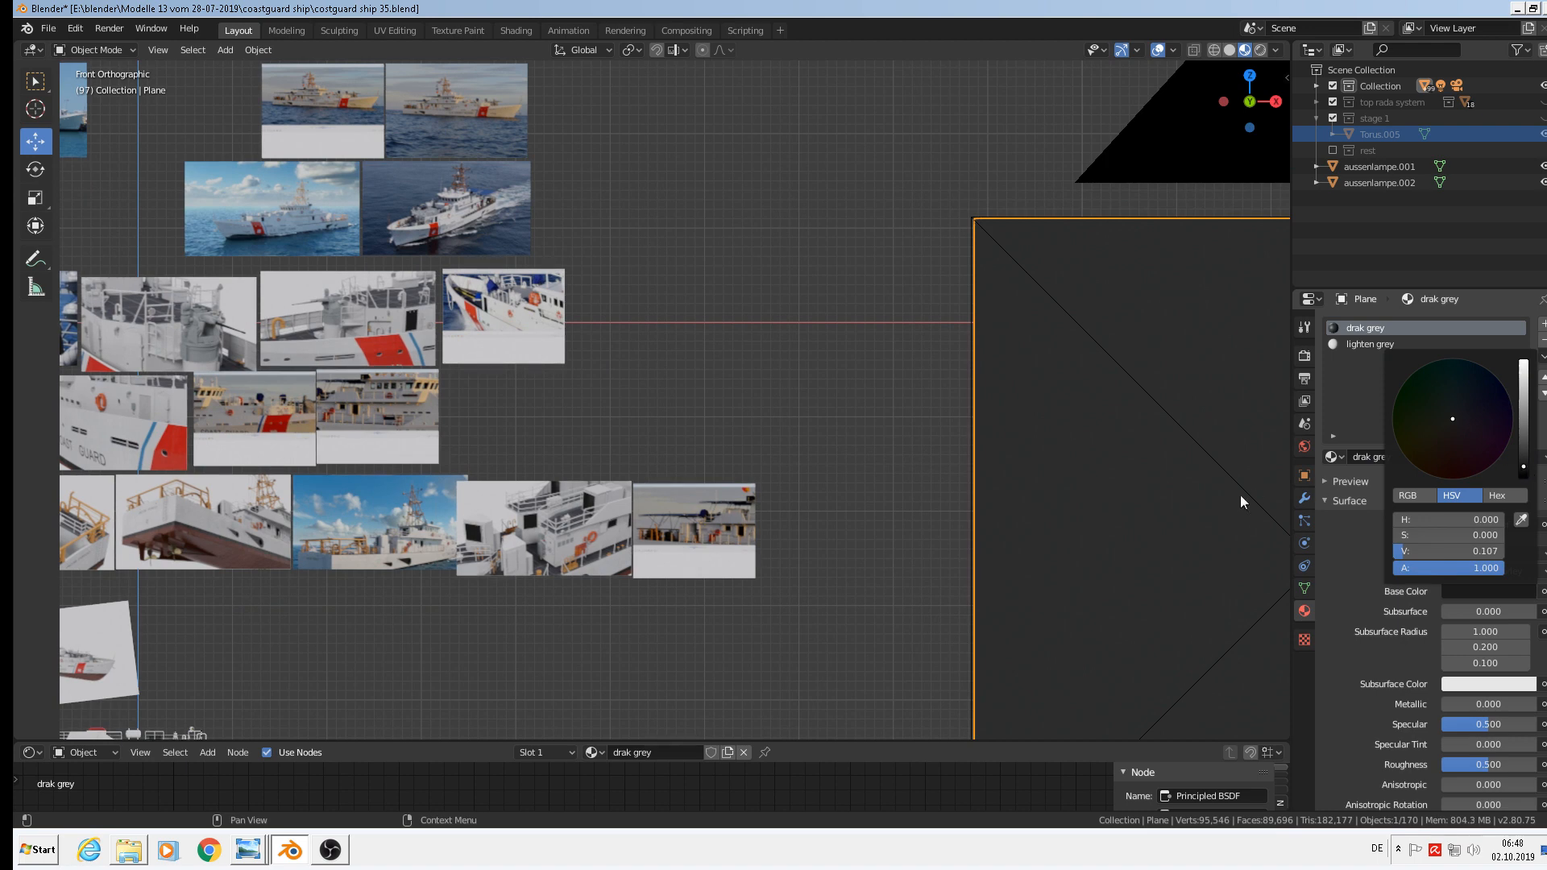
Darken the "lighten grey" material's base color to a medium grey and show the material preview.
scroll(1127, 476, "down", 3)
left_click(1347, 345)
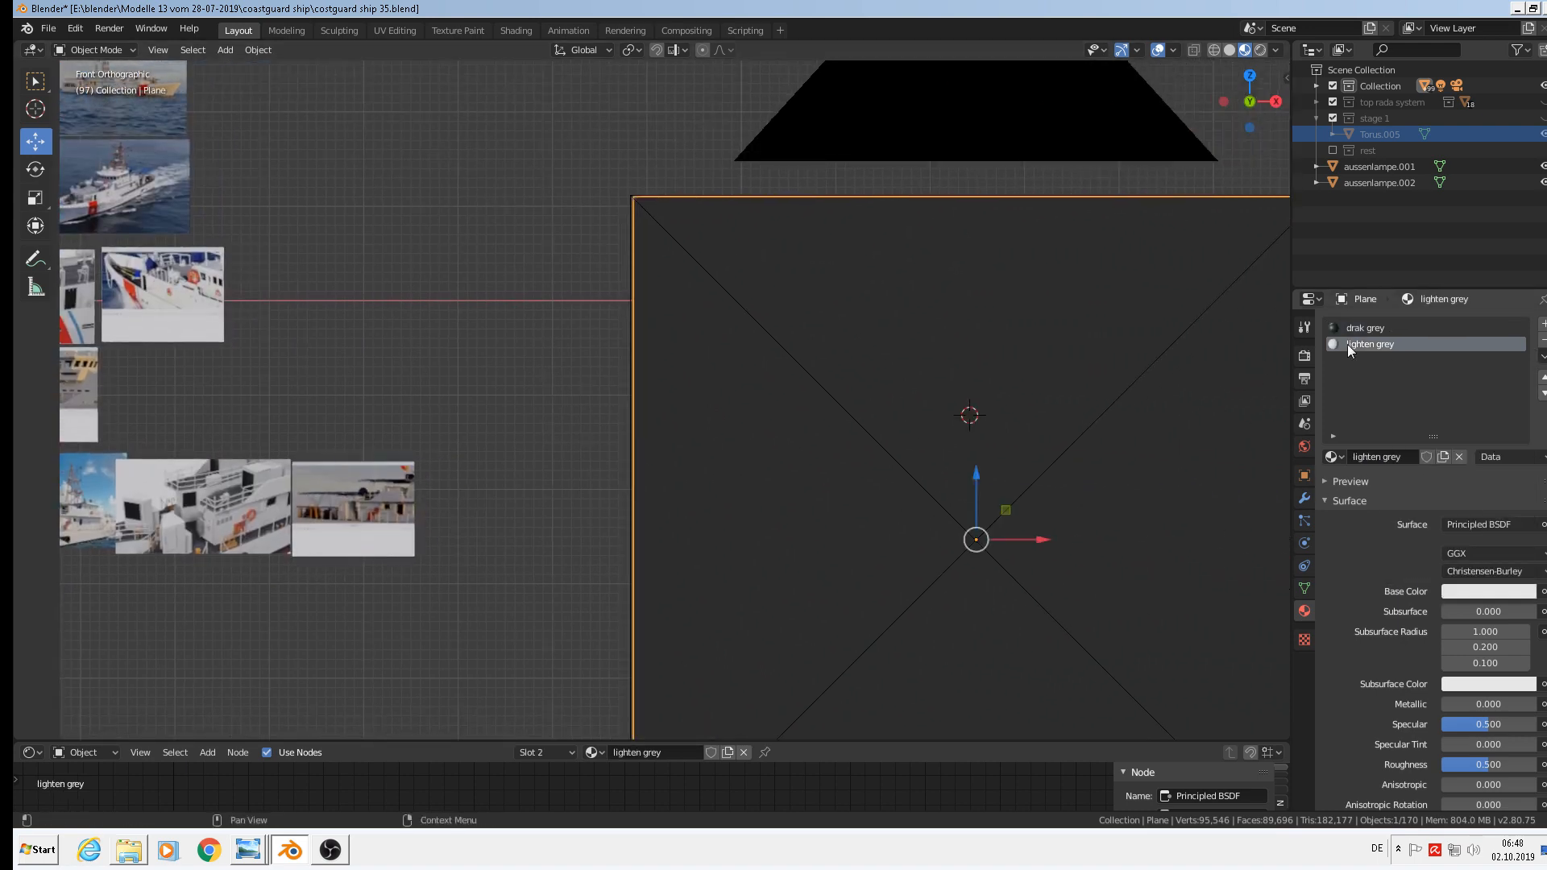
left_click(1529, 591)
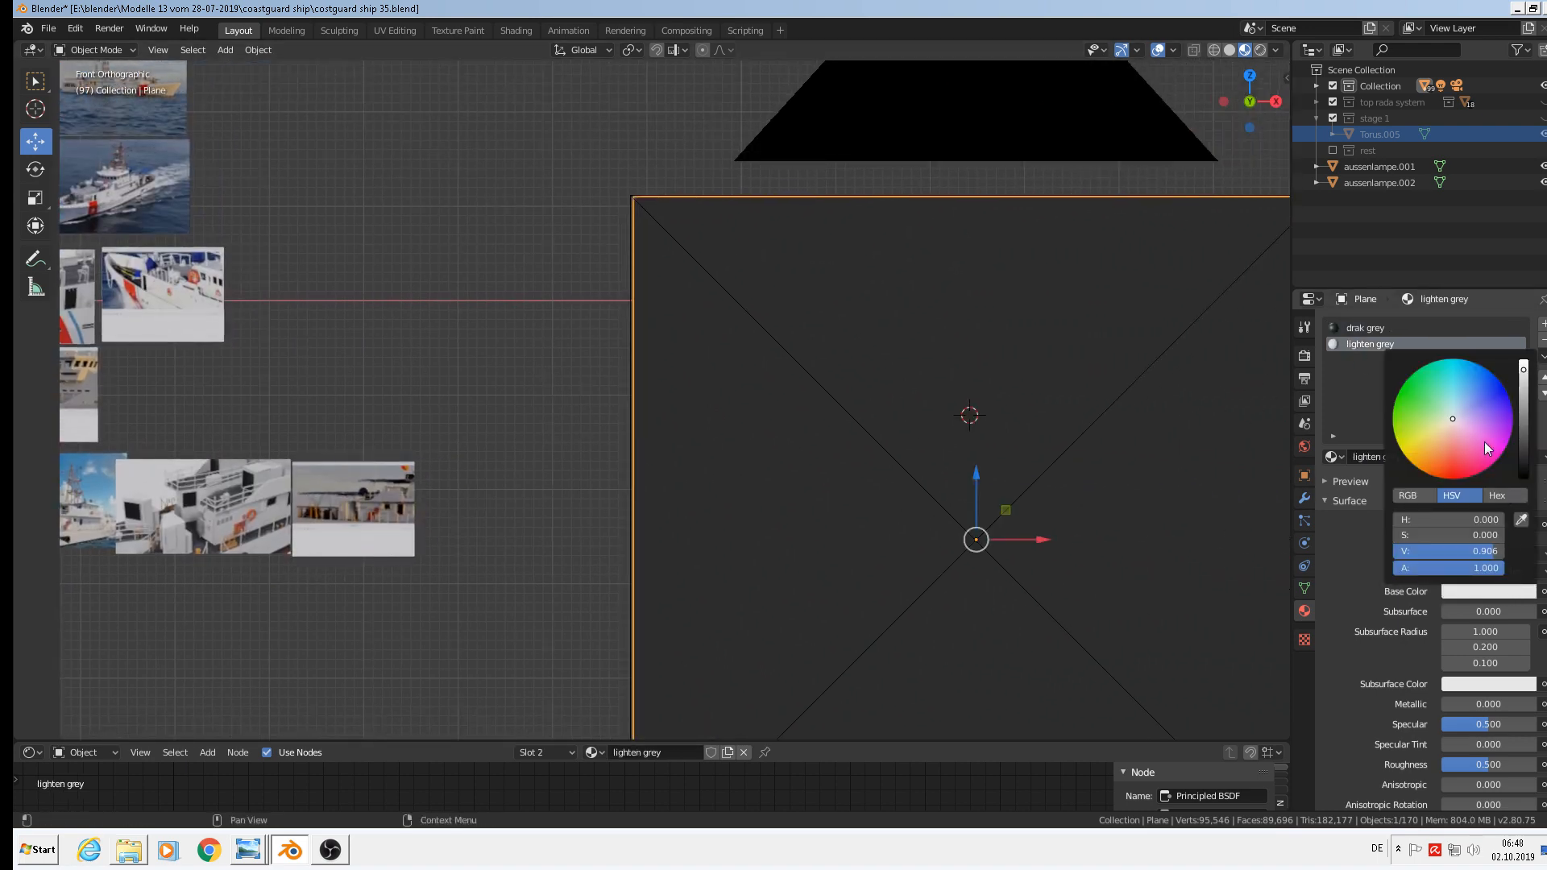
left_click(1524, 432)
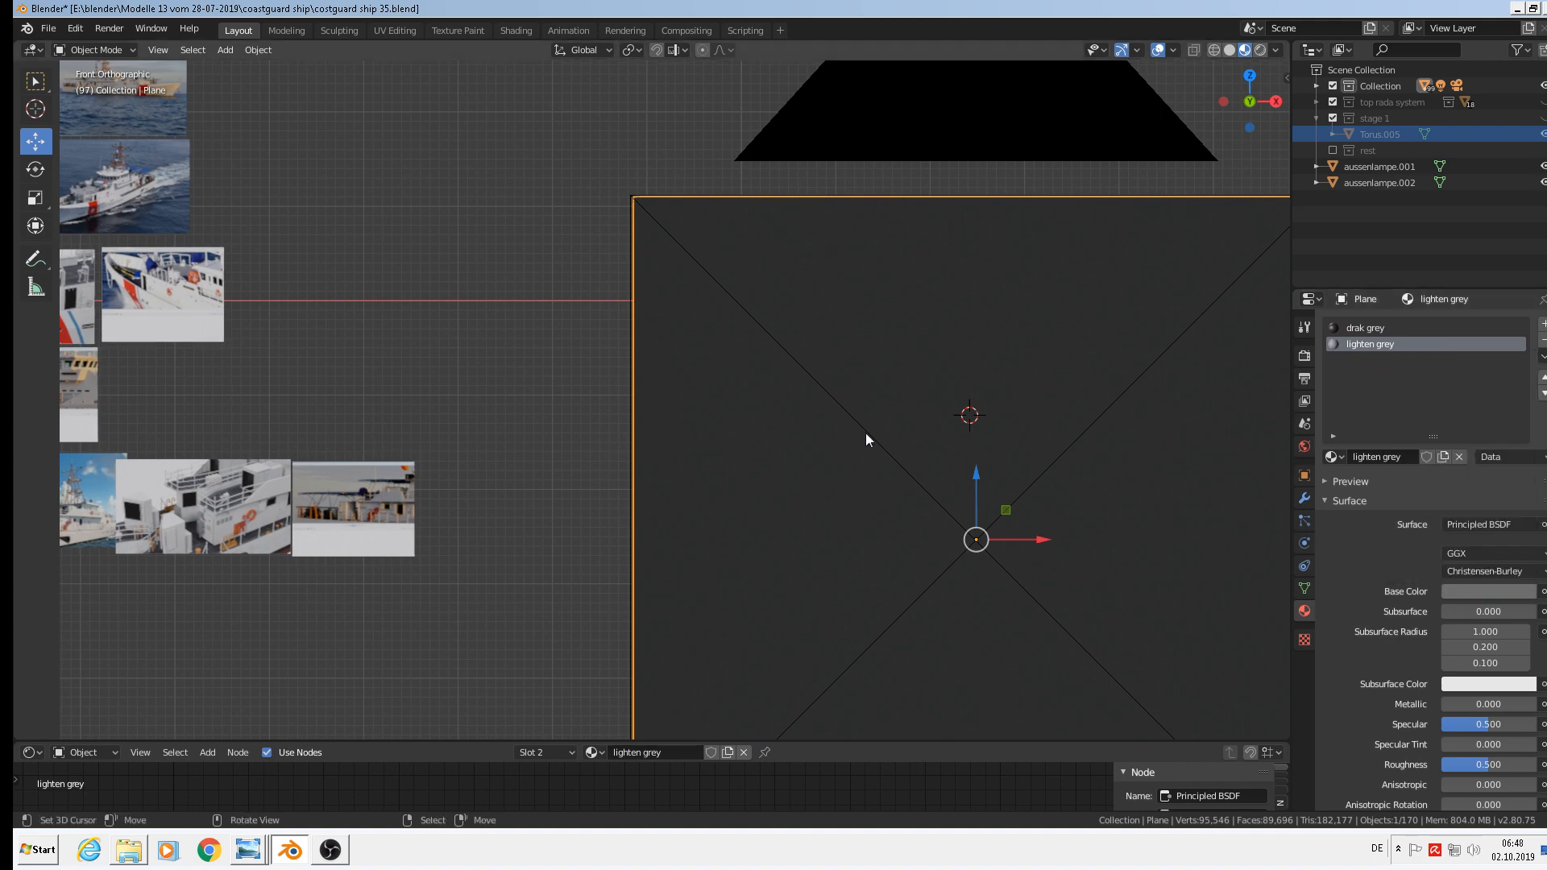
scroll(886, 467, "down", 3)
left_click(1328, 481)
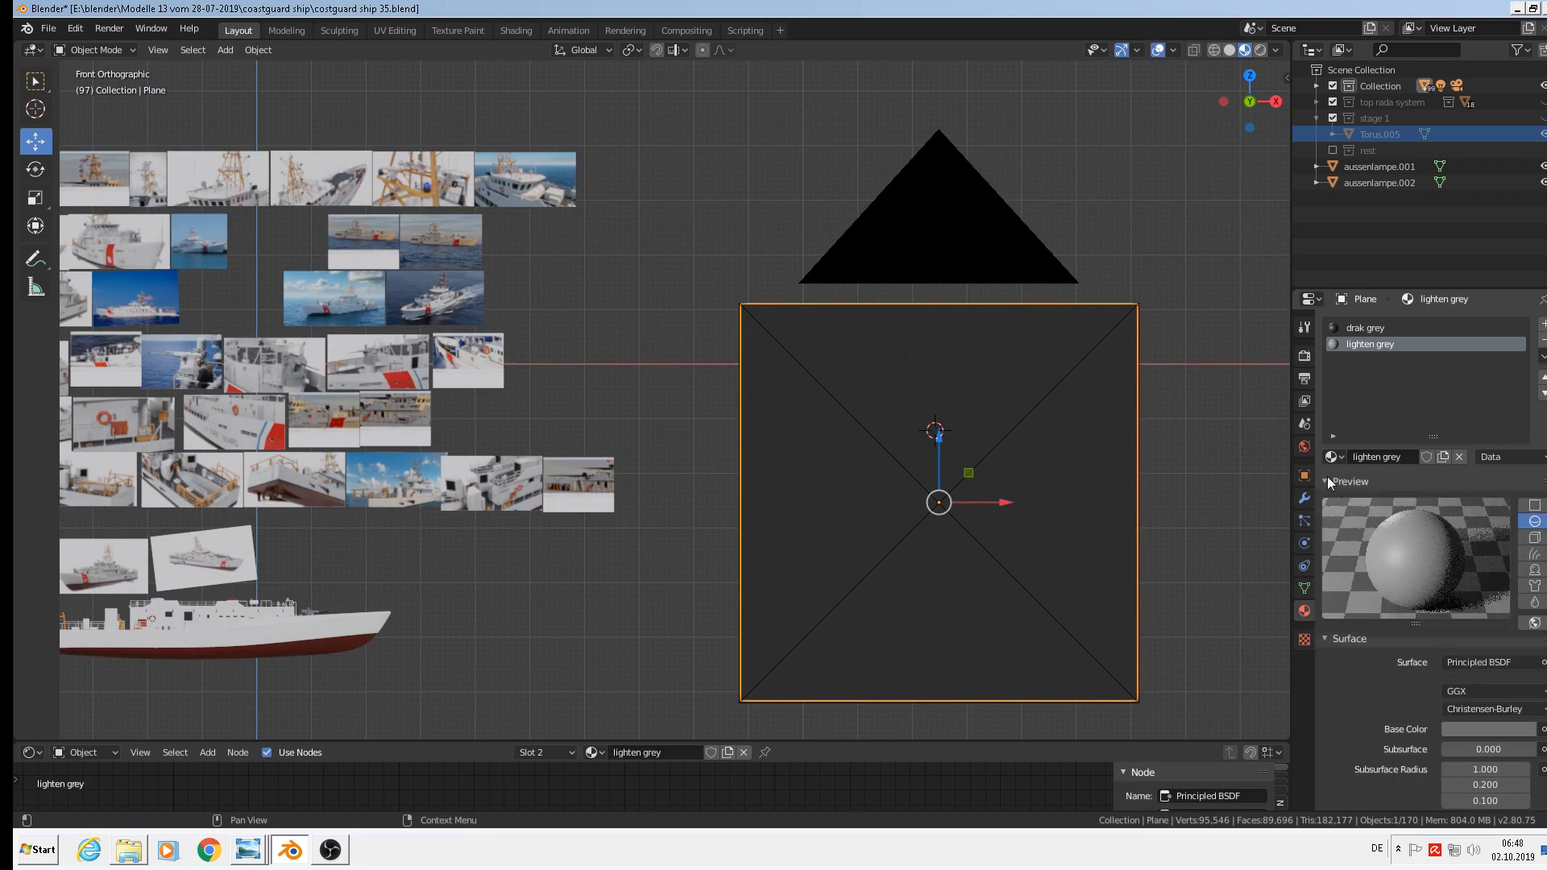
In Edit Mode with face selection, select the plane's top strip, both inner vertical strips and the uppermost inner horizontal strip.
scroll(935, 415, "up", 3)
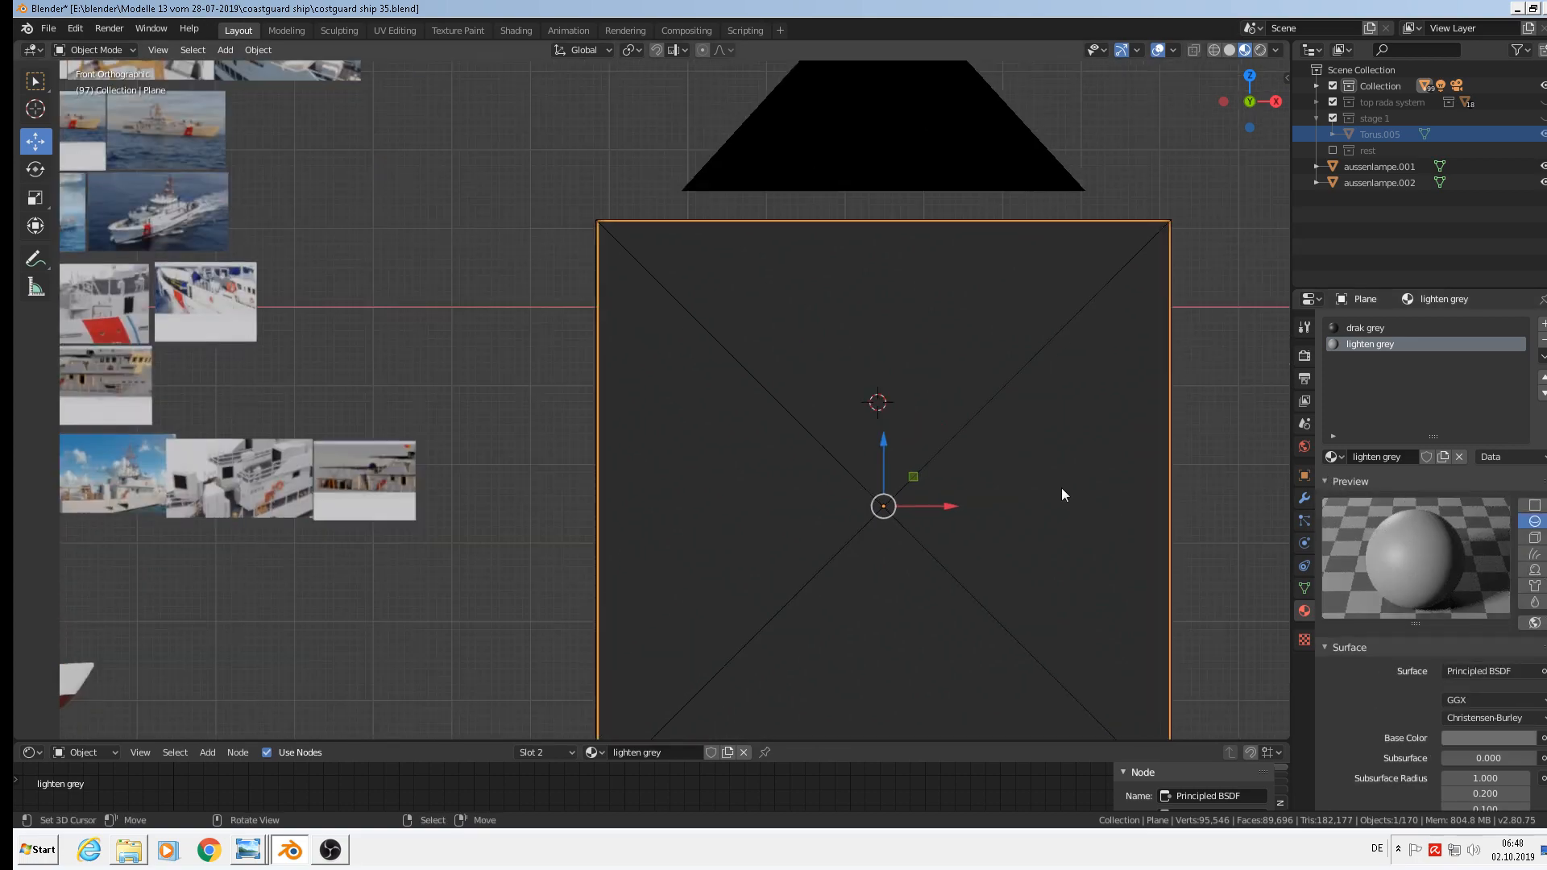
key("Tab")
scroll(841, 382, "down", 3)
scroll(777, 298, "up", 2)
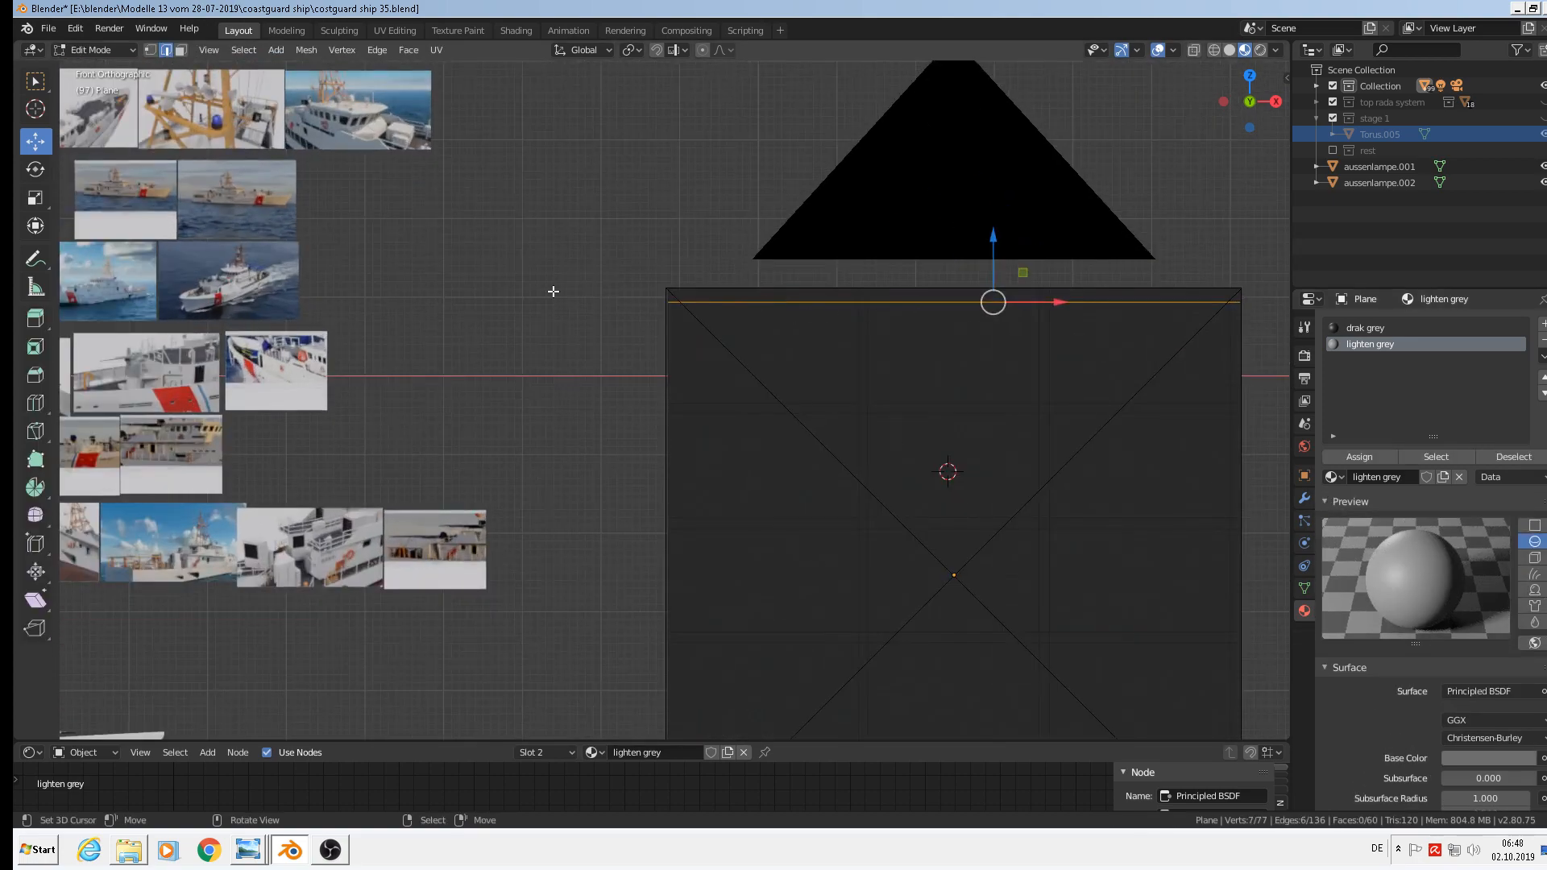
left_click(180, 53)
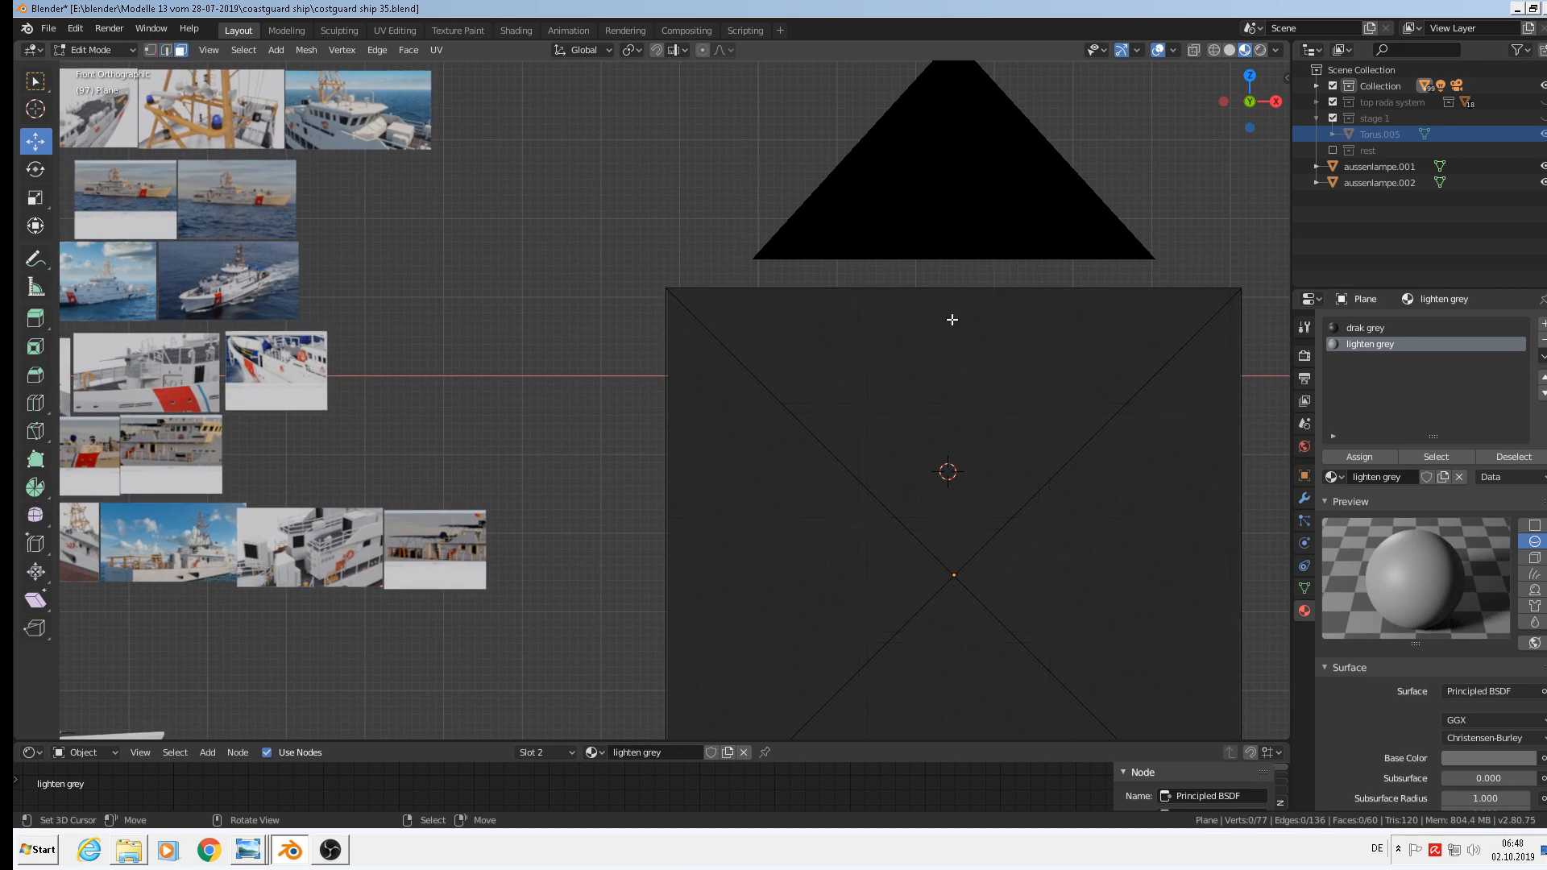
left_click(859, 299, "alt")
left_click(859, 409, "alt+shift")
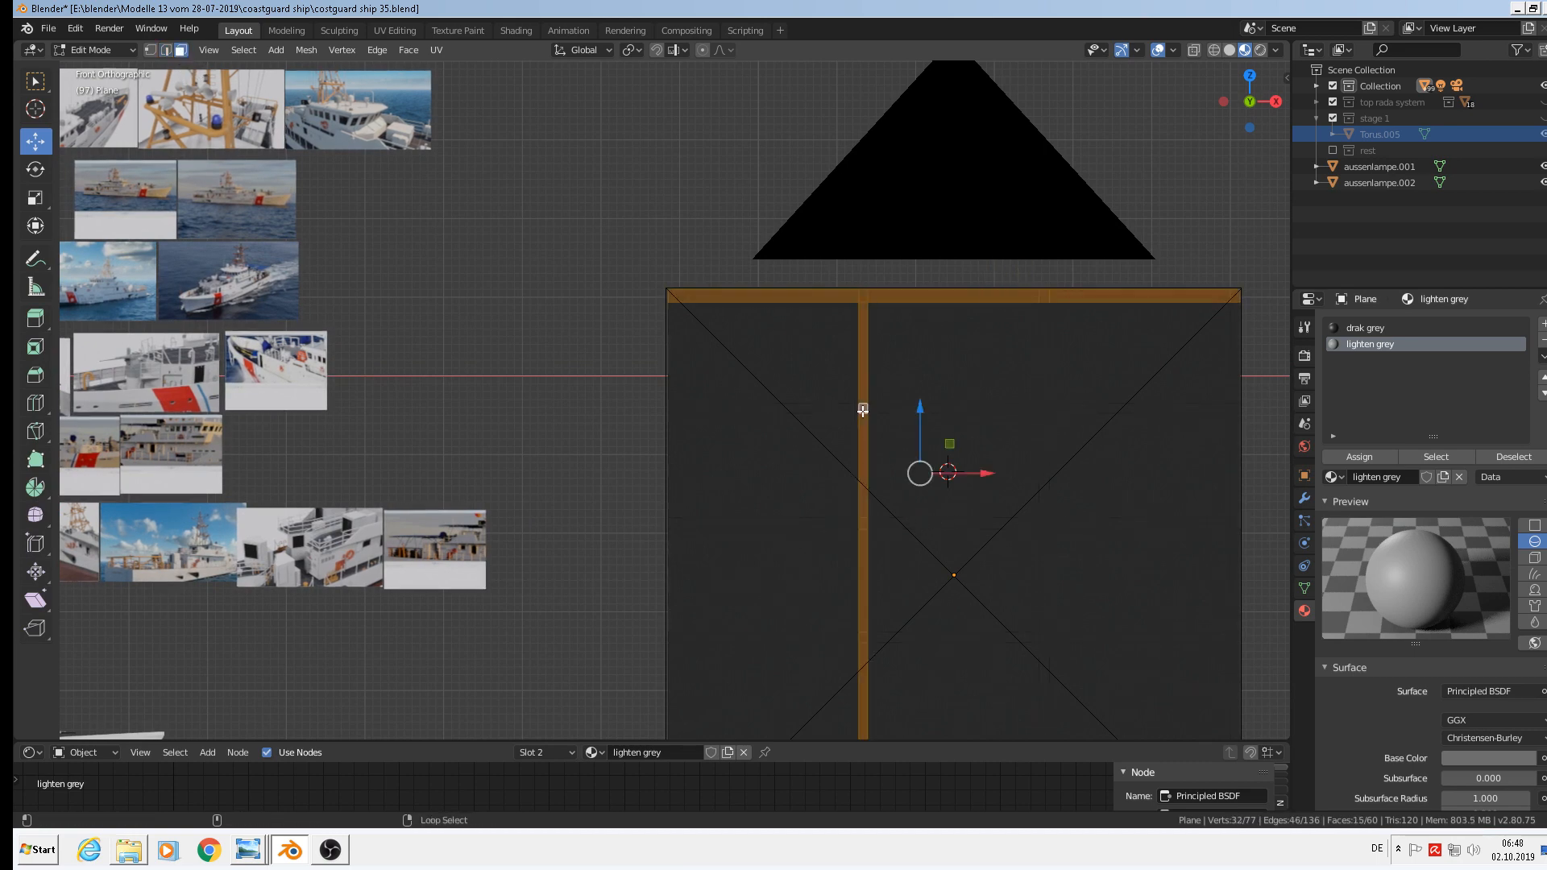
left_click(857, 410, "alt+shift")
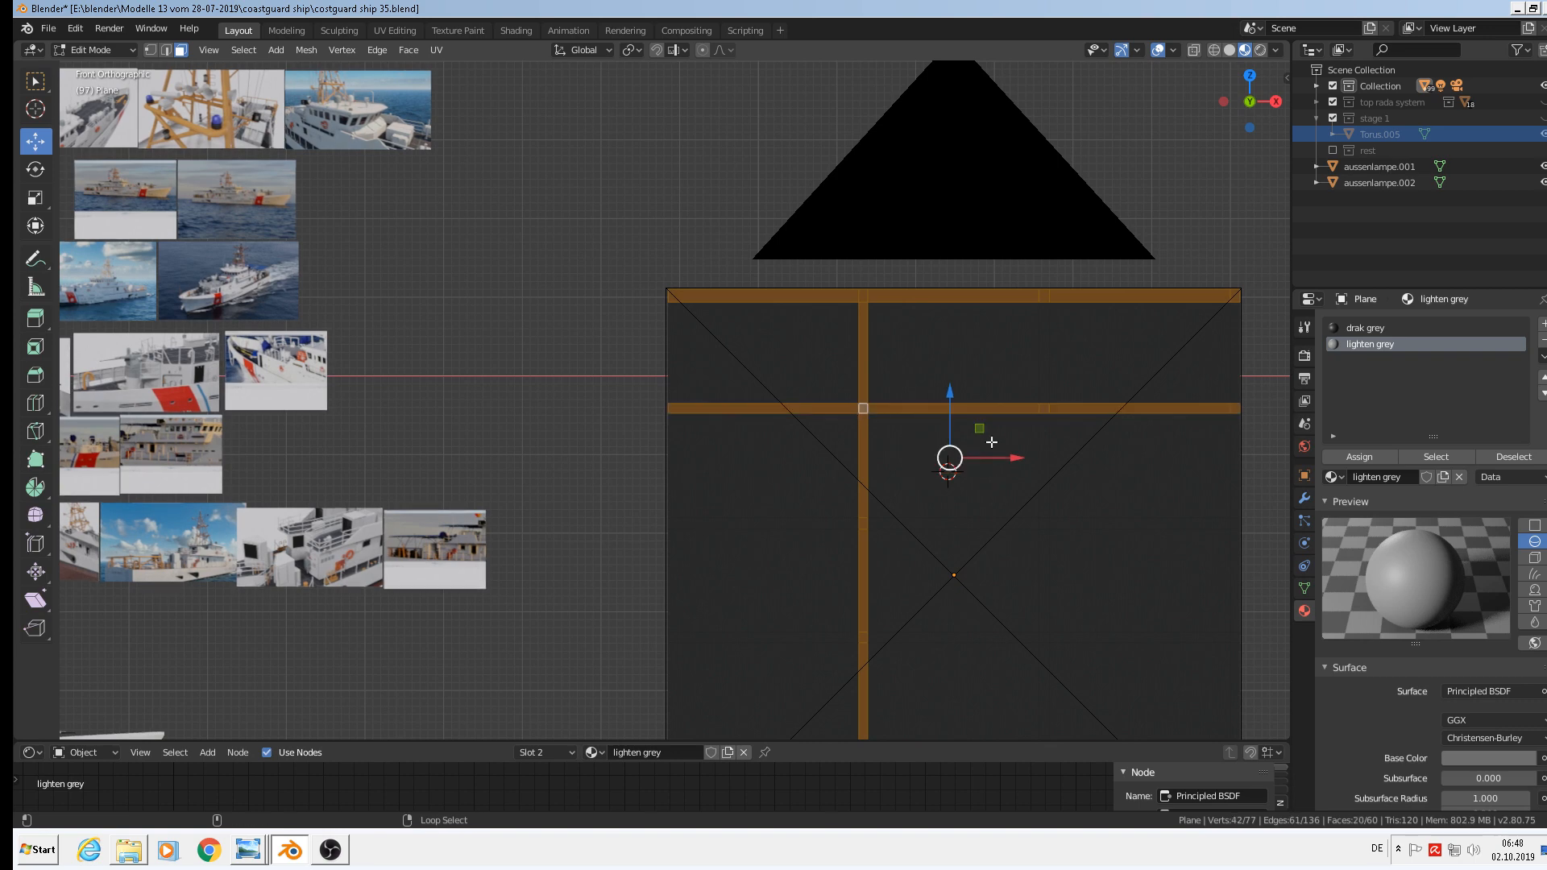
middle_click_drag(1015, 406, 940, 403, "shift")
left_click(971, 399, "alt+shift")
left_click(971, 399, "alt+shift")
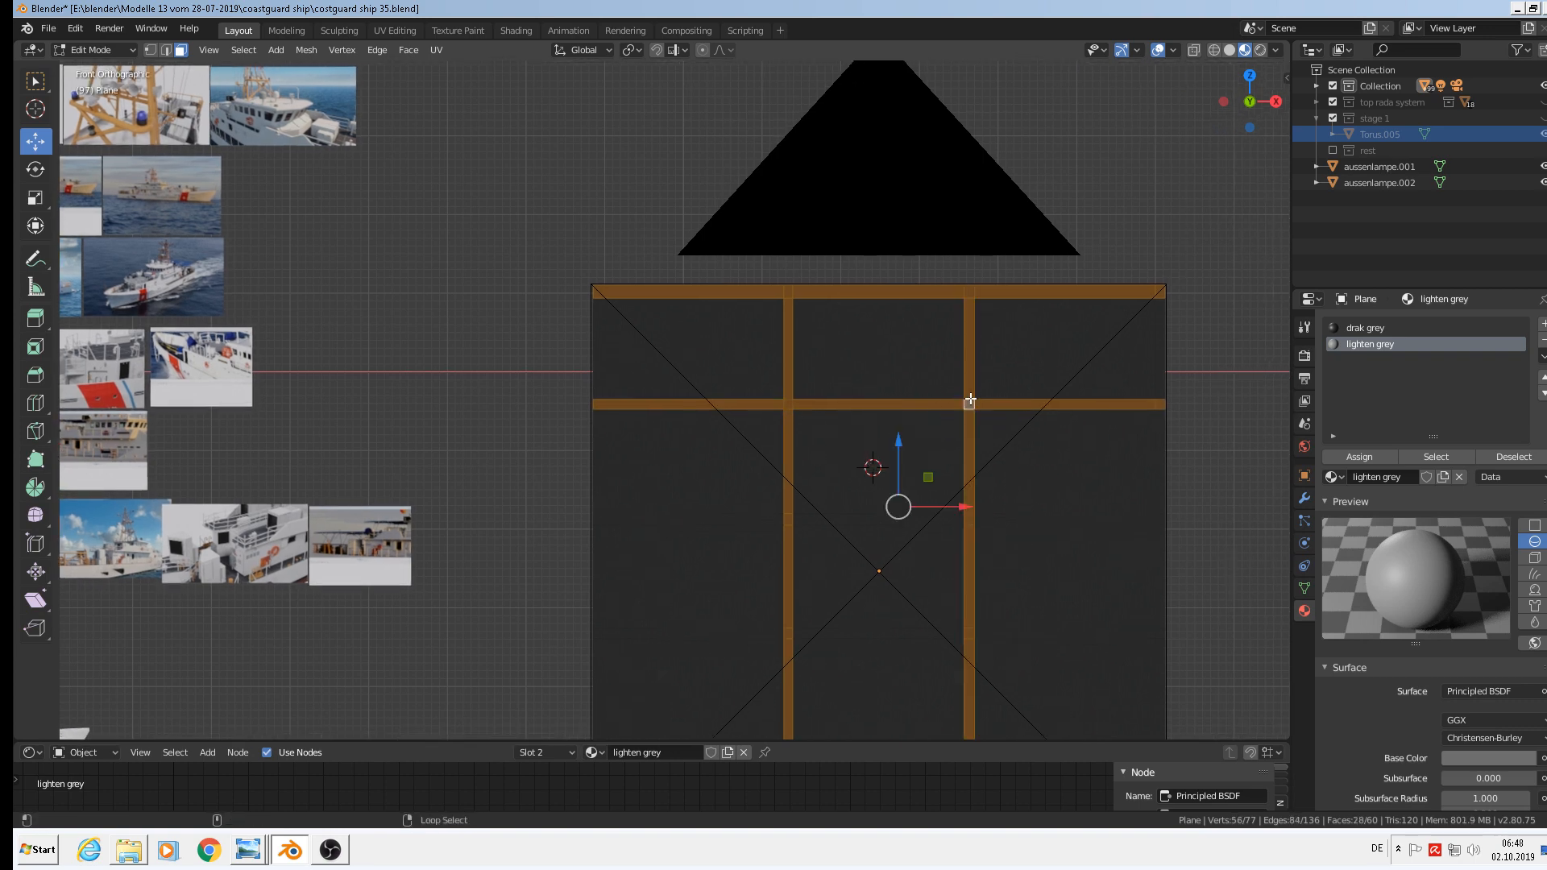
Add the thin vertical strip at the plane's right edge and the second inner horizontal strip to the face selection.
scroll(1177, 398, "up", 3)
scroll(1171, 392, "up", 2)
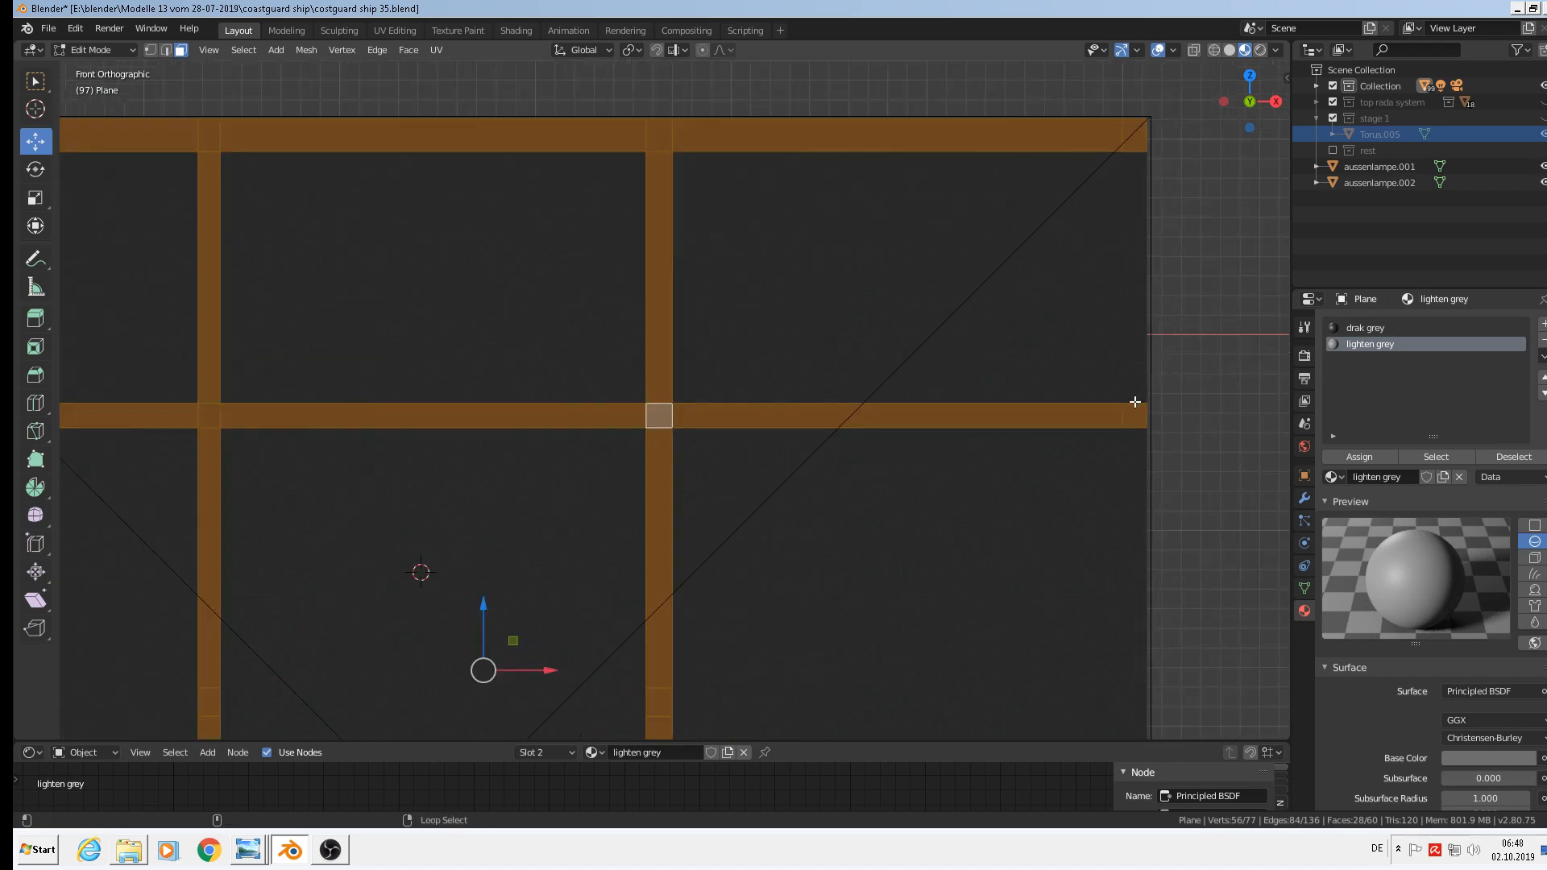
left_click(1137, 404, "alt+shift")
left_click(1136, 404, "alt+shift")
scroll(1058, 564, "down", 2)
middle_click_drag(1010, 505, 1054, 412, "shift")
scroll(601, 539, "up", 4)
left_click(838, 435, "alt+shift")
left_click(838, 434, "alt+shift")
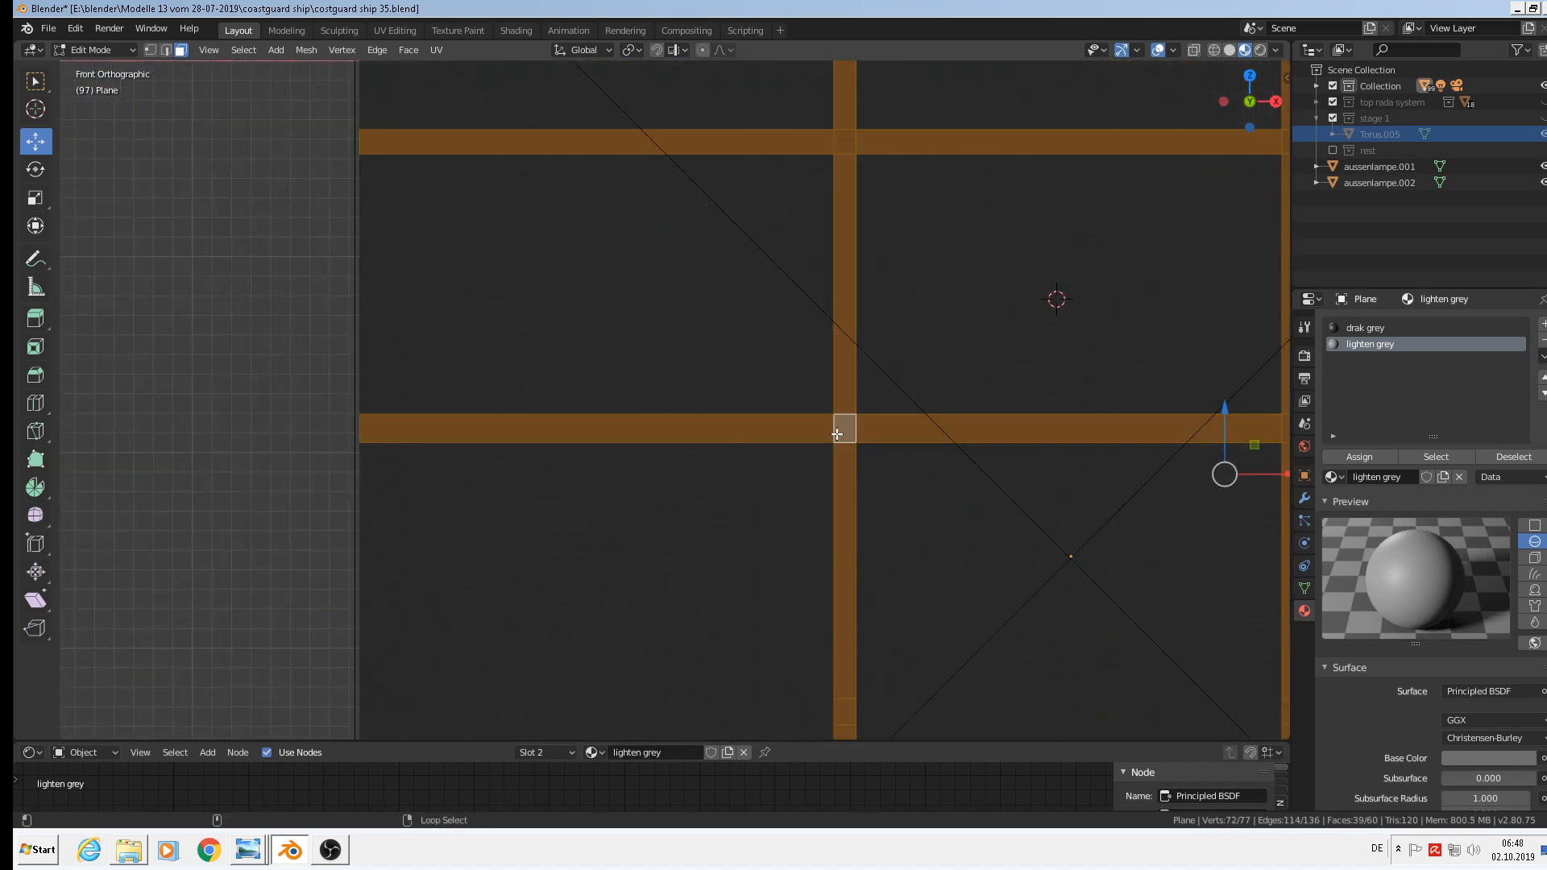
Extend the face selection with the third and fourth inner horizontal strips, keeping the vertical strips selected.
scroll(843, 489, "down", 1)
middle_click_drag(929, 598, 838, 340, "shift")
left_click(745, 415, "alt+shift")
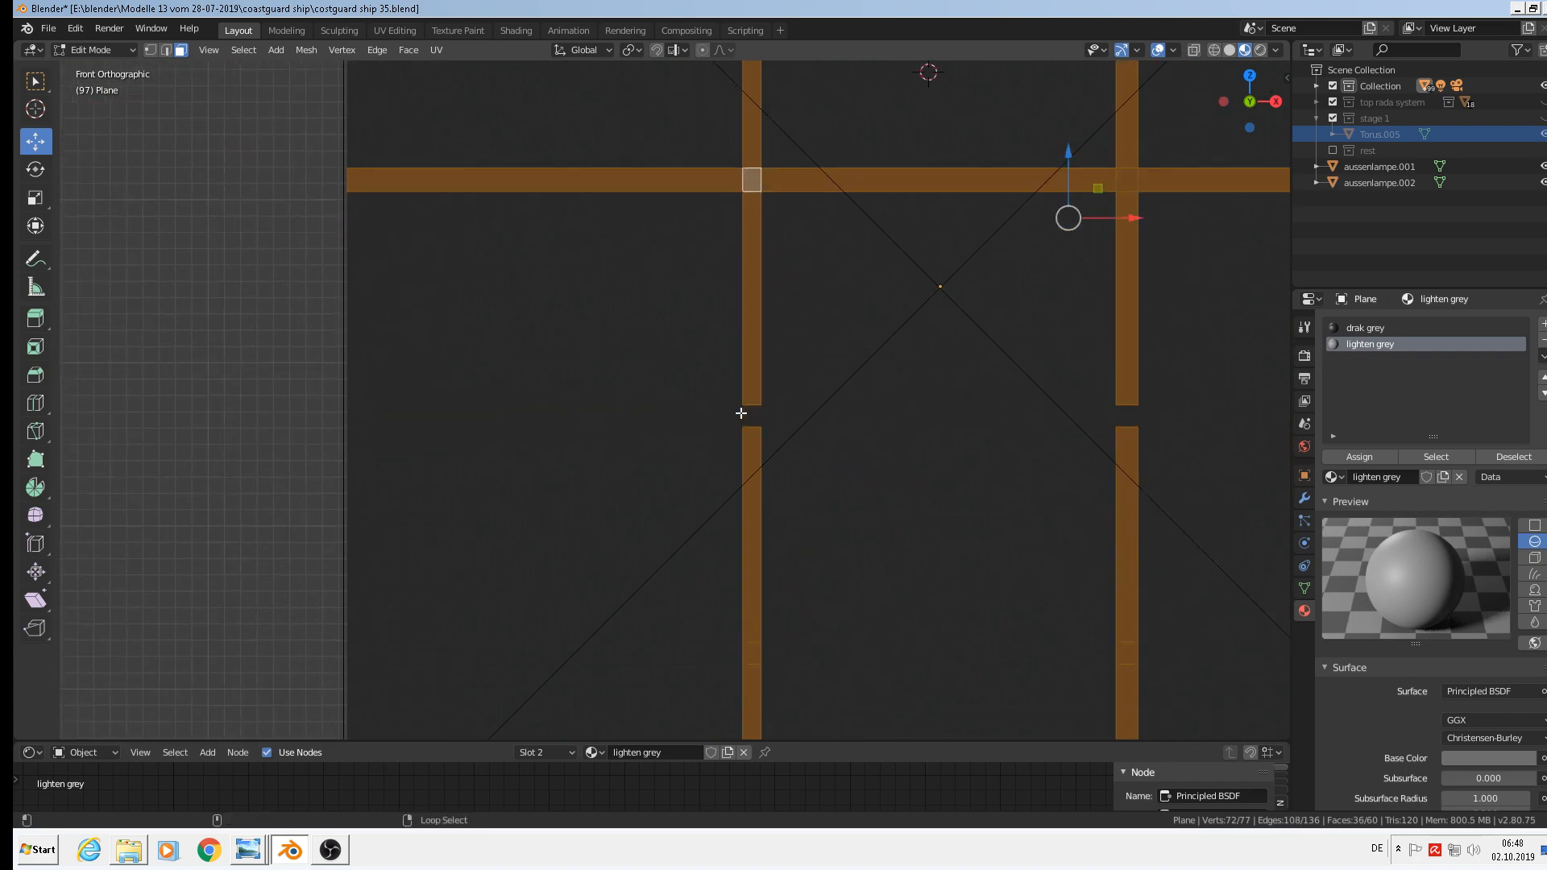
left_click(743, 414, "alt+shift")
scroll(742, 414, "down", 3)
middle_click_drag(915, 577, 822, 454, "shift")
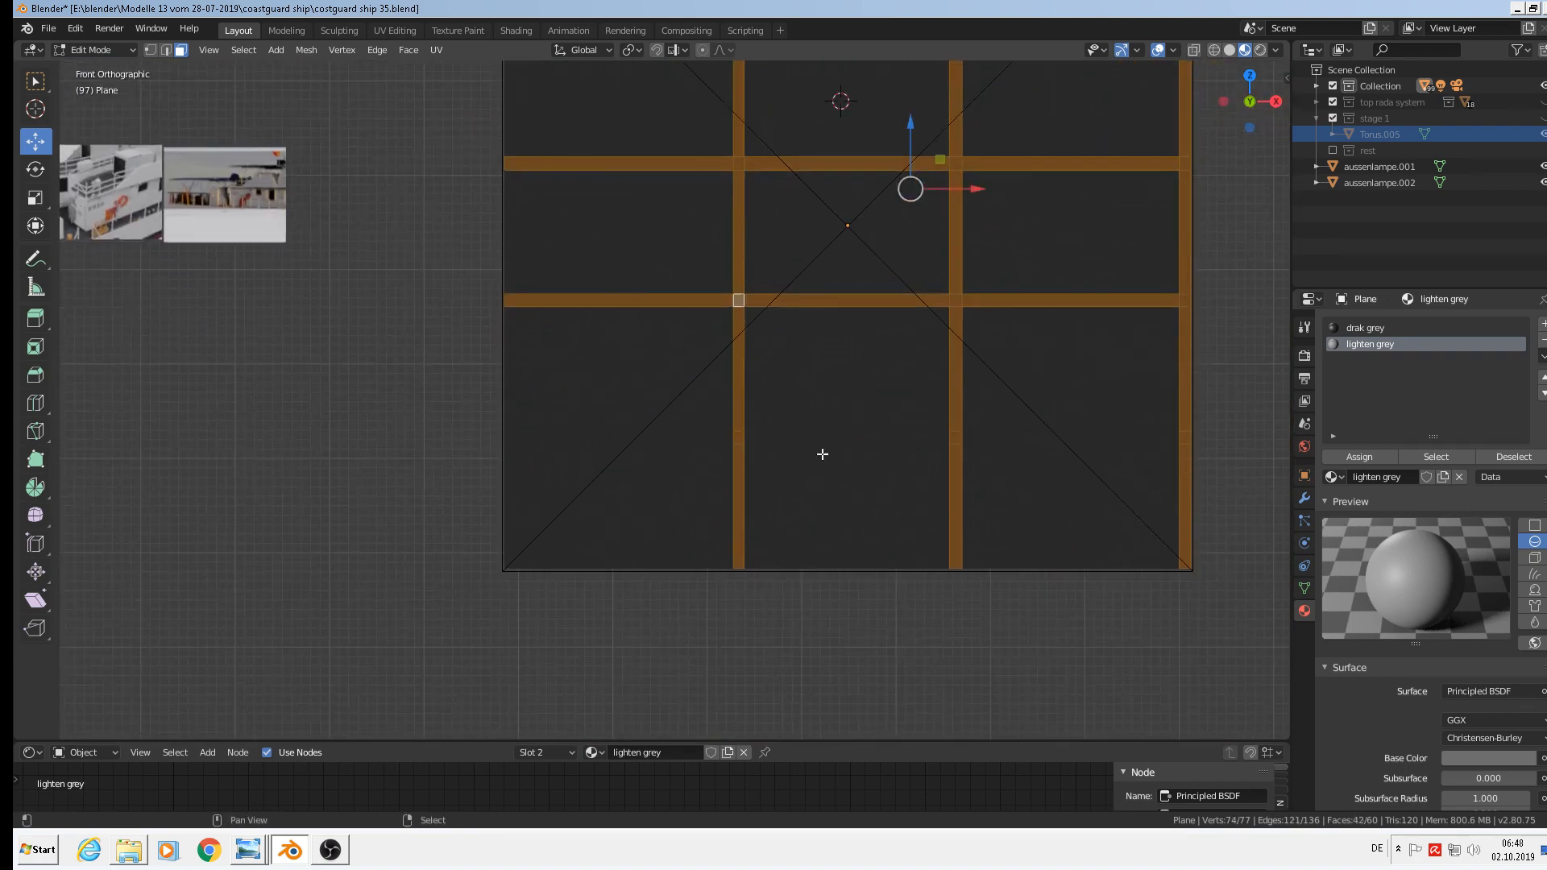
left_click(735, 437, "alt+shift")
scroll(843, 456, "down", 2)
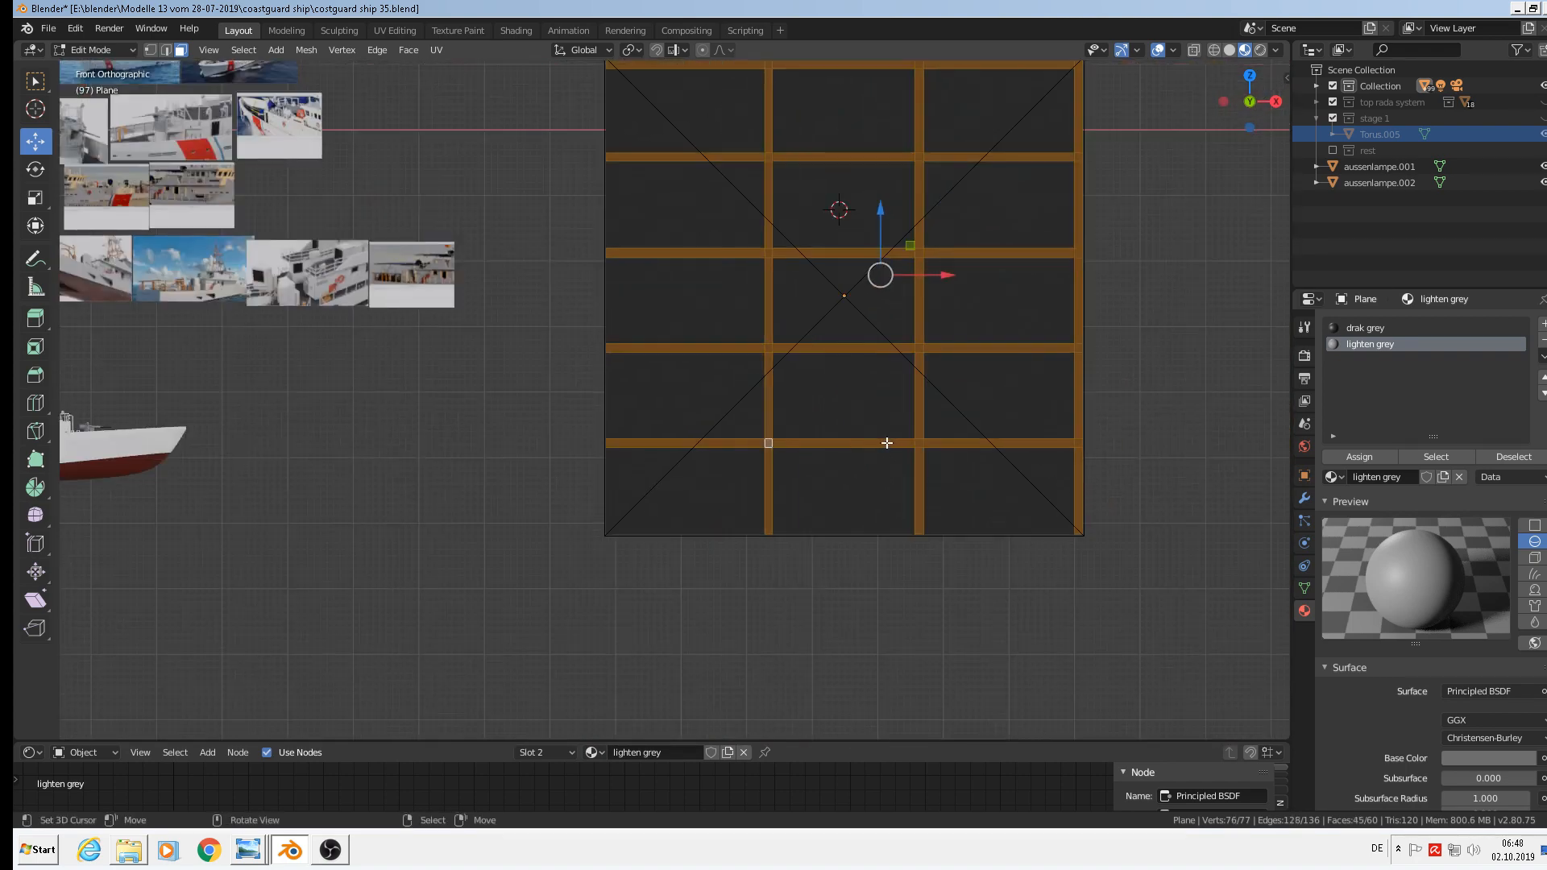
Assign the "lighten grey" material to the selected grid strips and return to Object Mode.
middle_click_drag(922, 473, 950, 550, "shift")
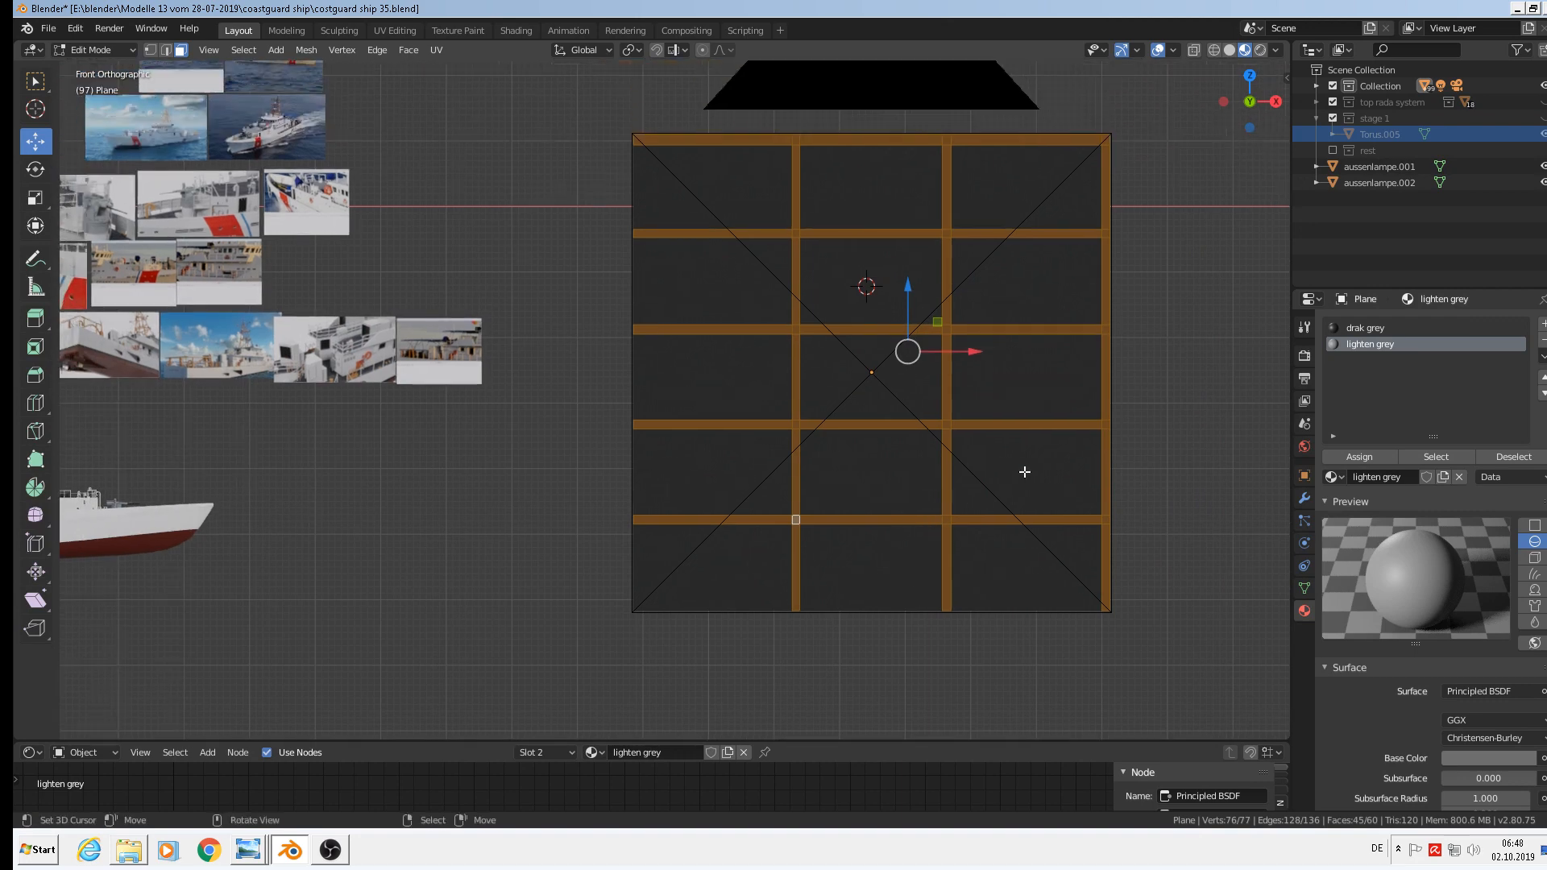
left_click(1377, 457)
key("Tab")
Render the gridded plane through the camera and fit the whole image in the render window.
scroll(1123, 440, "down", 2)
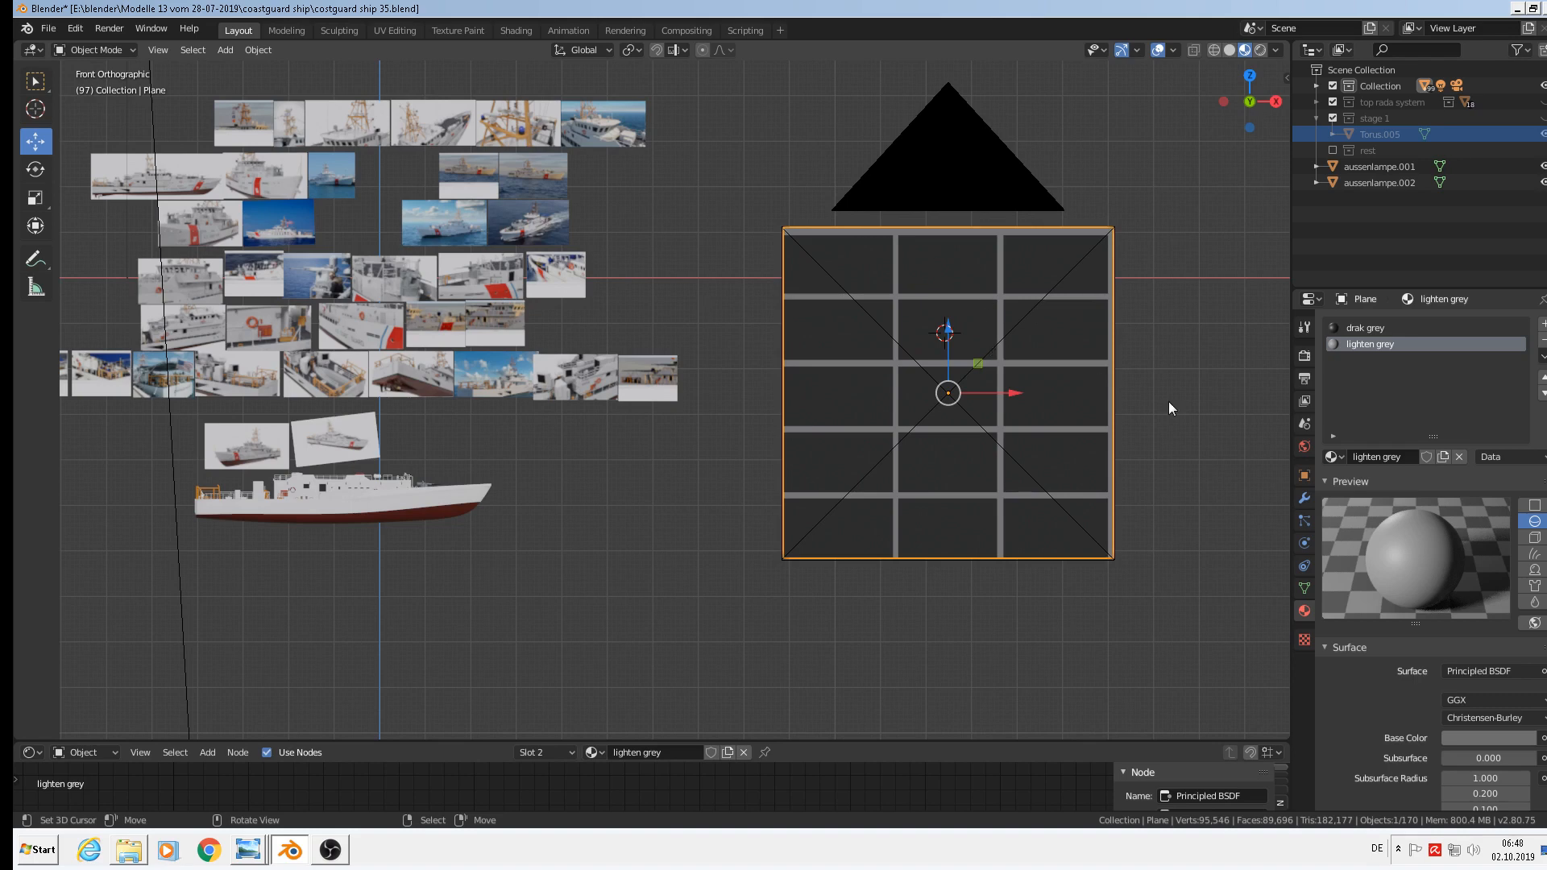
key("F12")
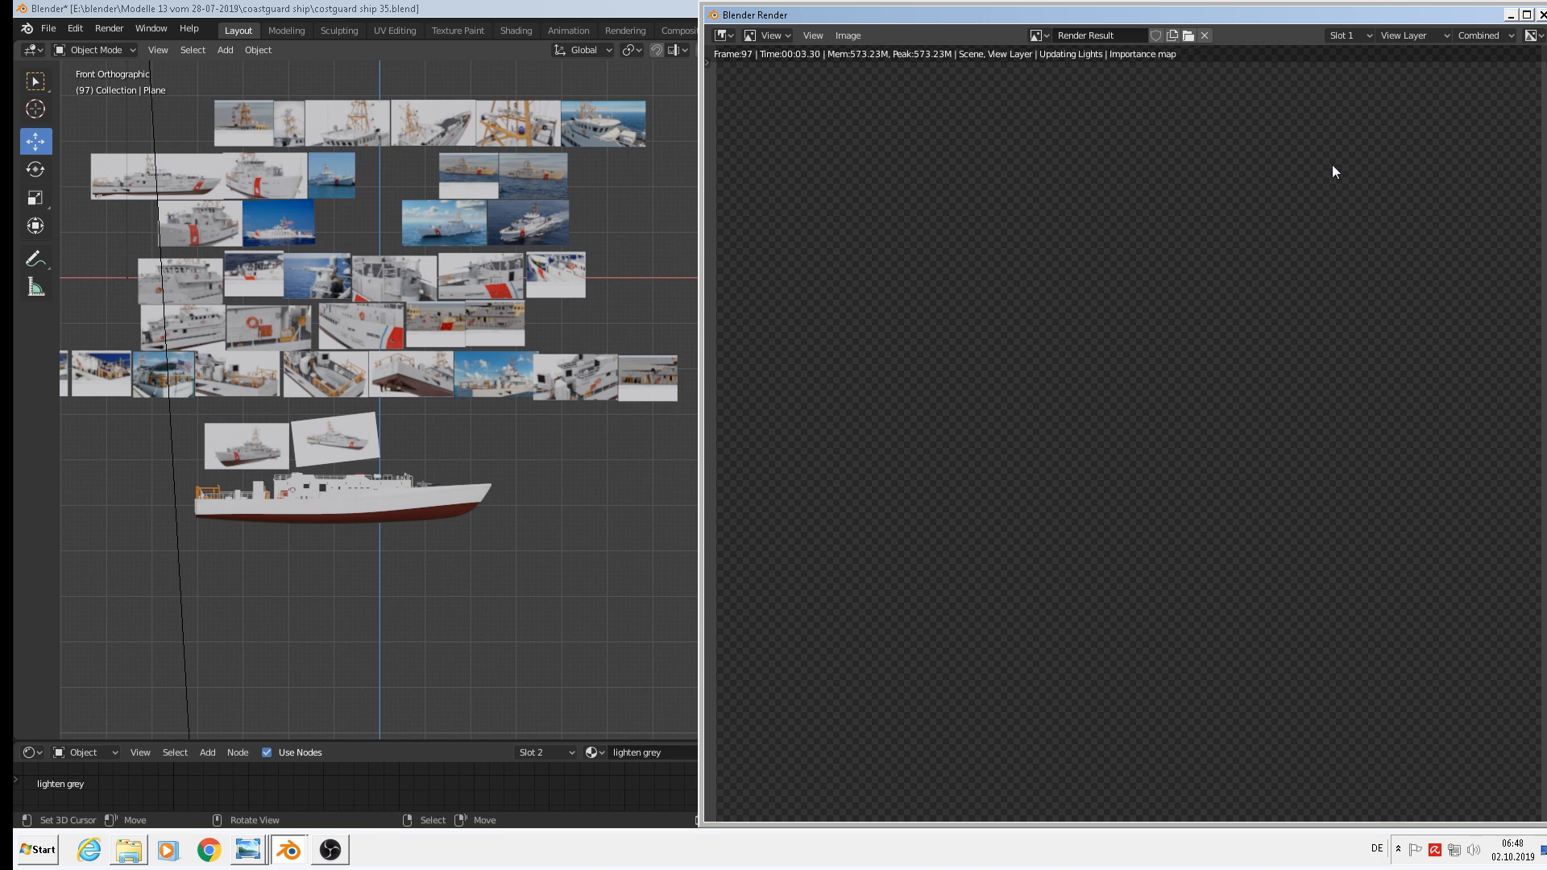
scroll(1207, 403, "down", 4)
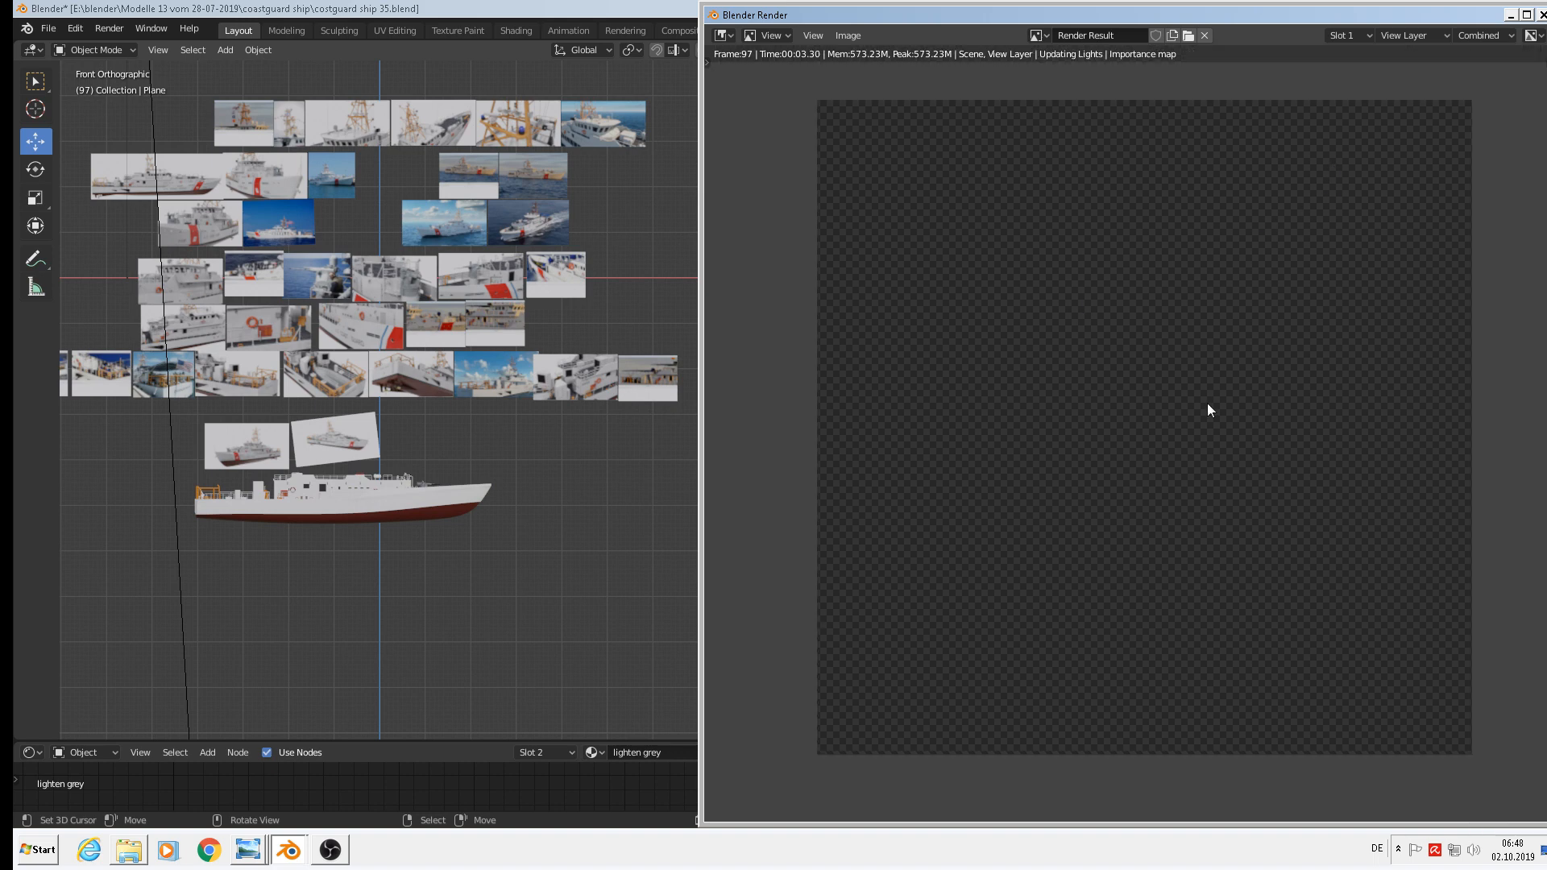
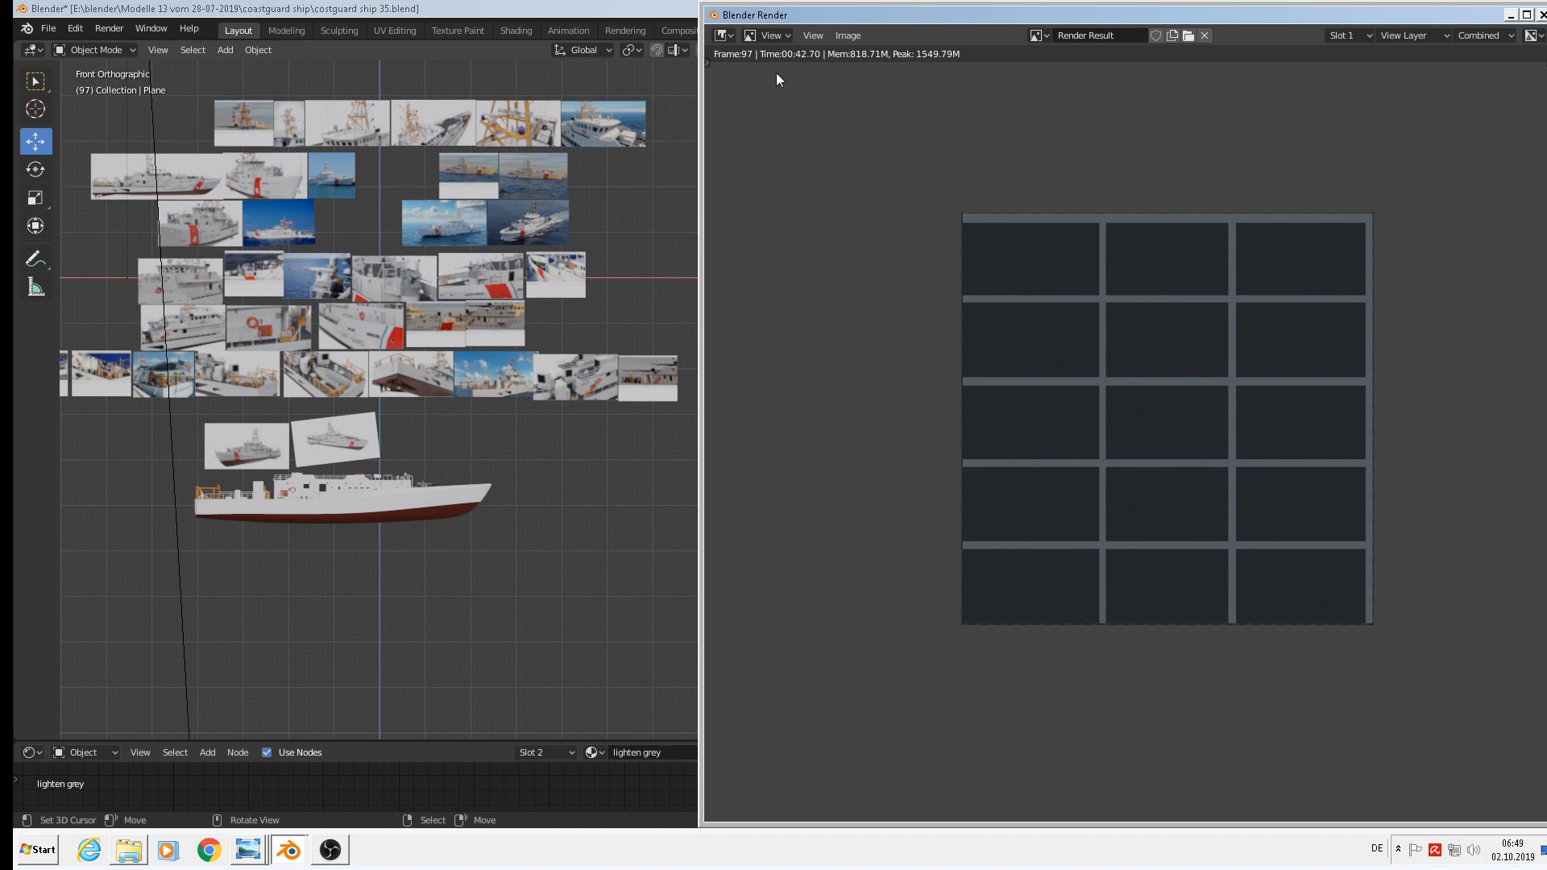
Start saving the rendered image in the coastguard ship project's textures folder under the name "rectangle".
left_click(850, 36)
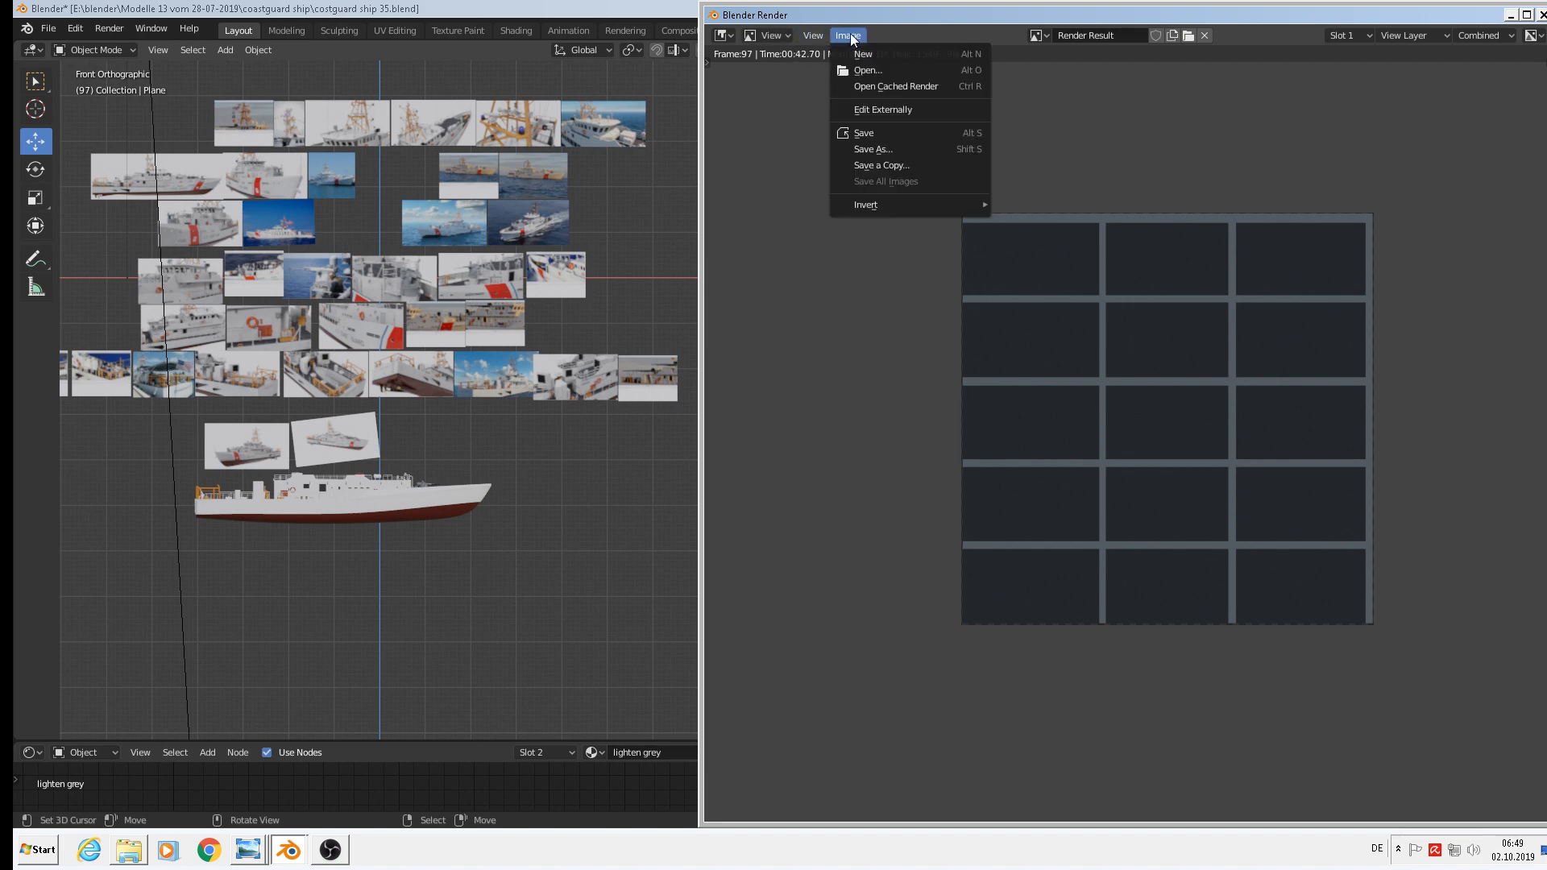
left_click(879, 148)
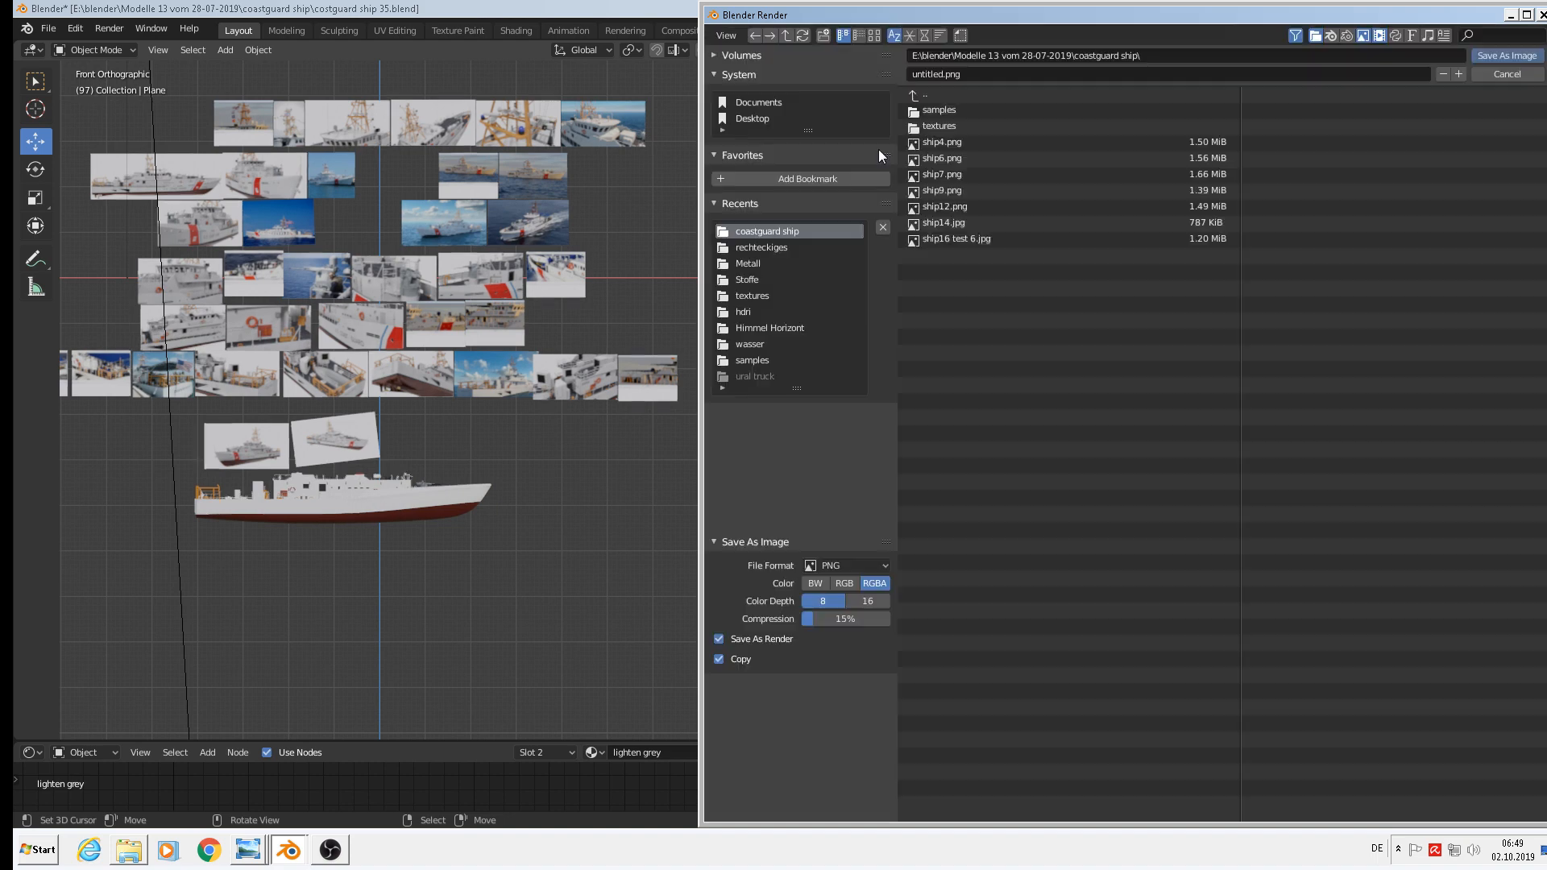
left_click(947, 123)
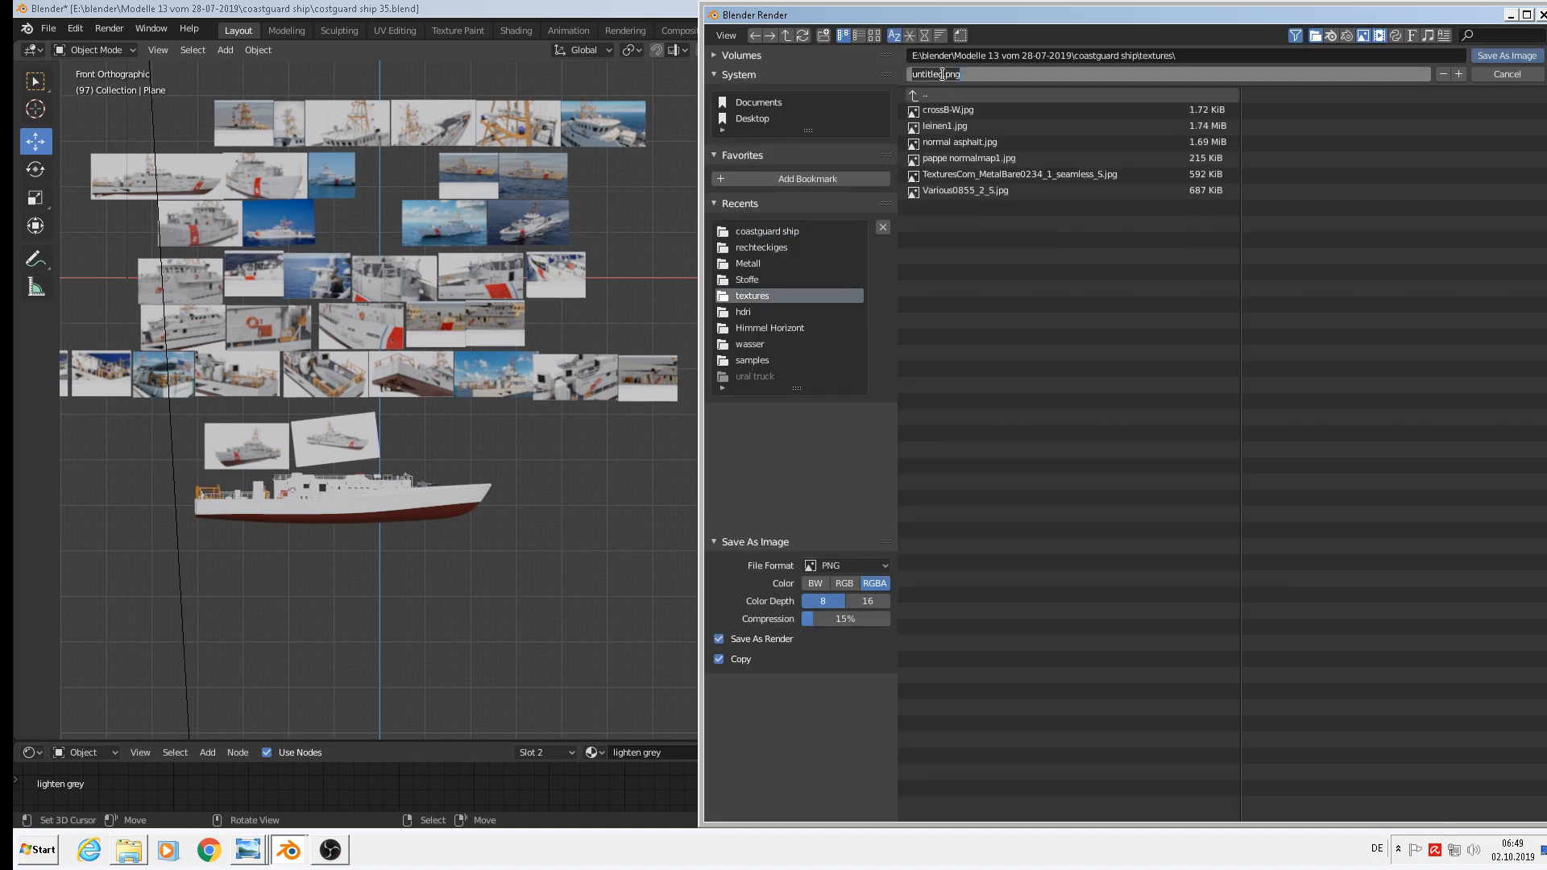
left_click(920, 74)
type("rectang")
Set the image output to JPEG in black and white (BW) and save it as rectangle.jpg.
left_click(859, 568)
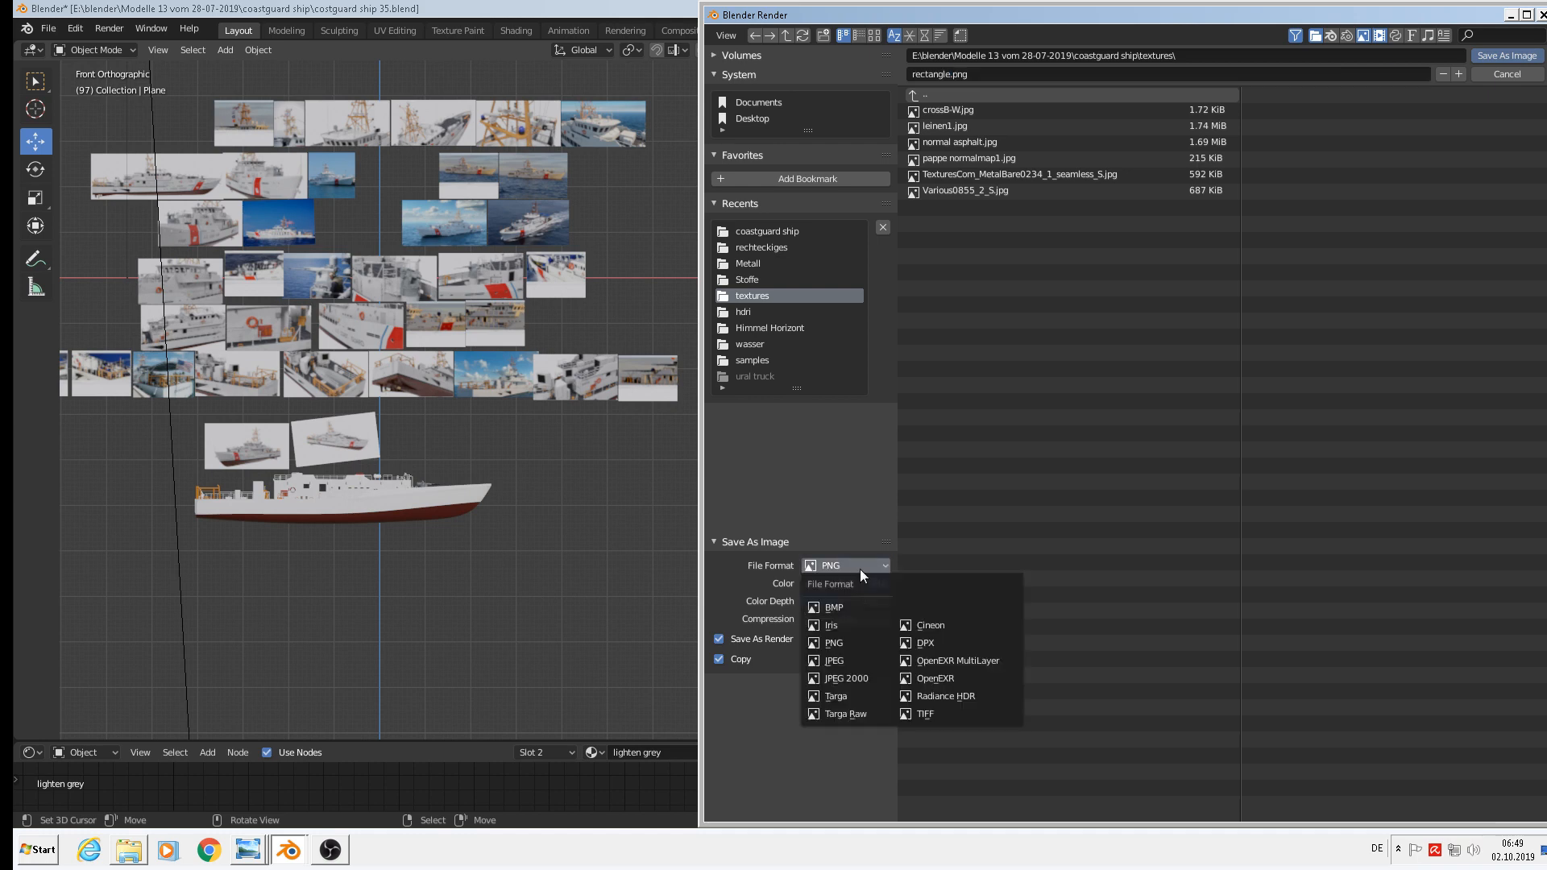
left_click(852, 660)
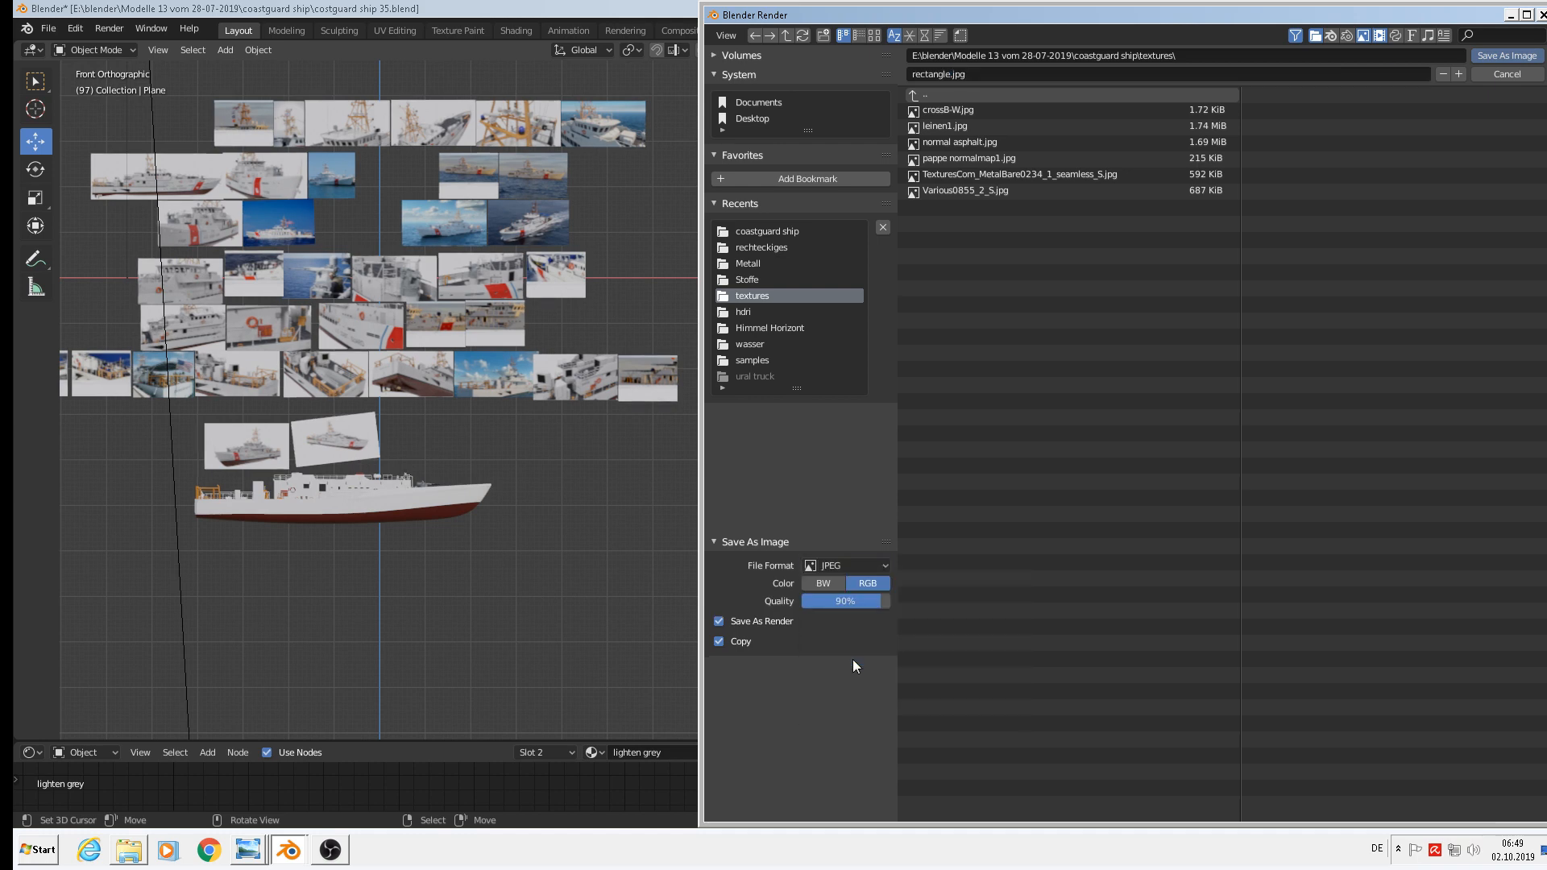
left_click(839, 583)
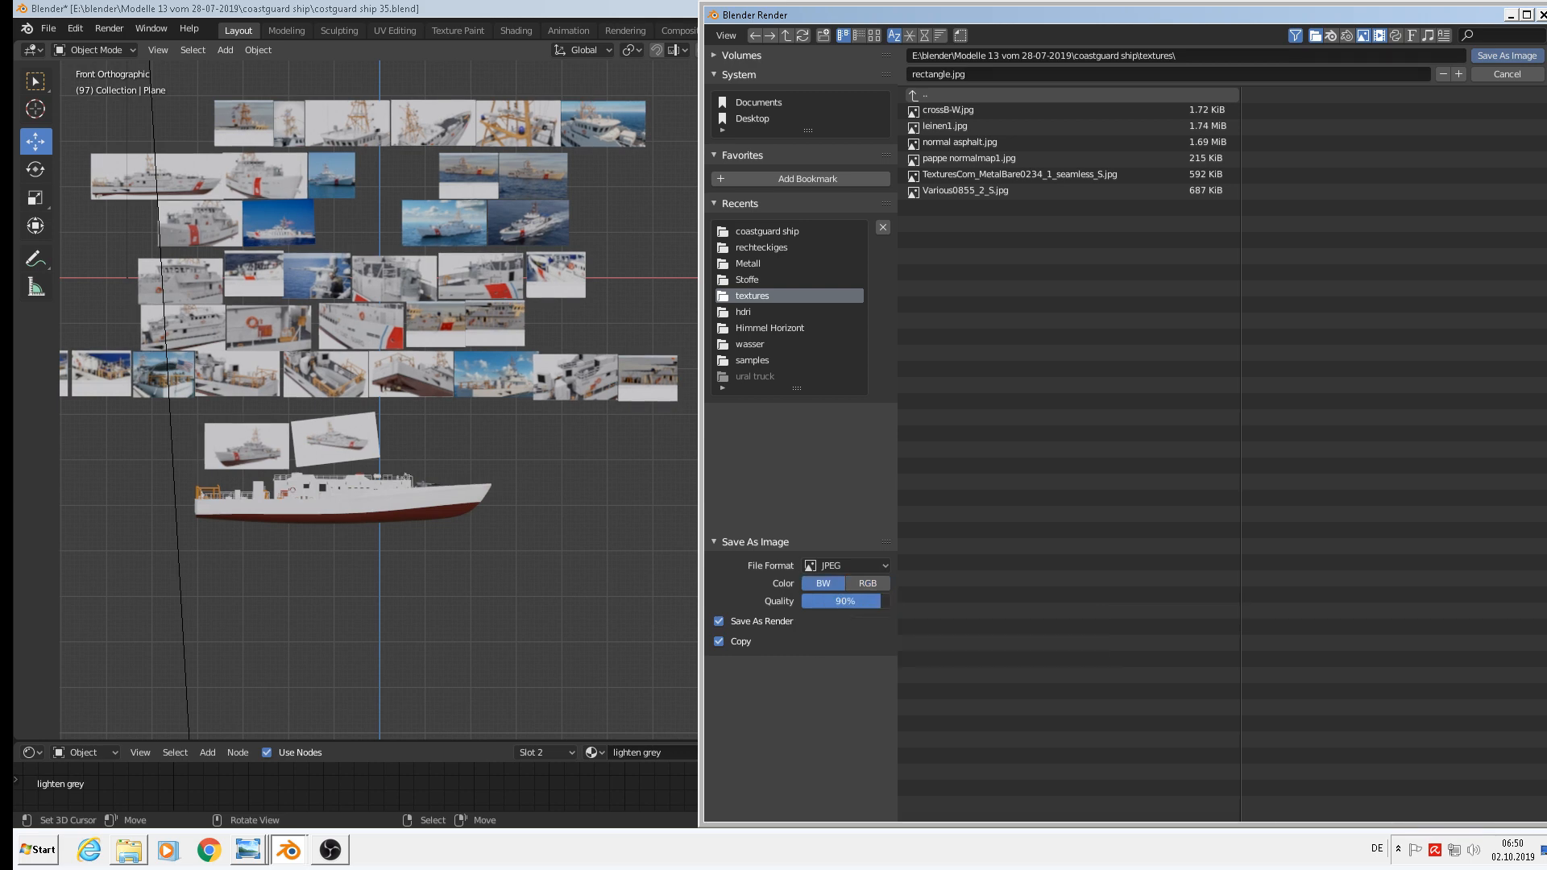
left_click(844, 601)
left_click(1496, 51)
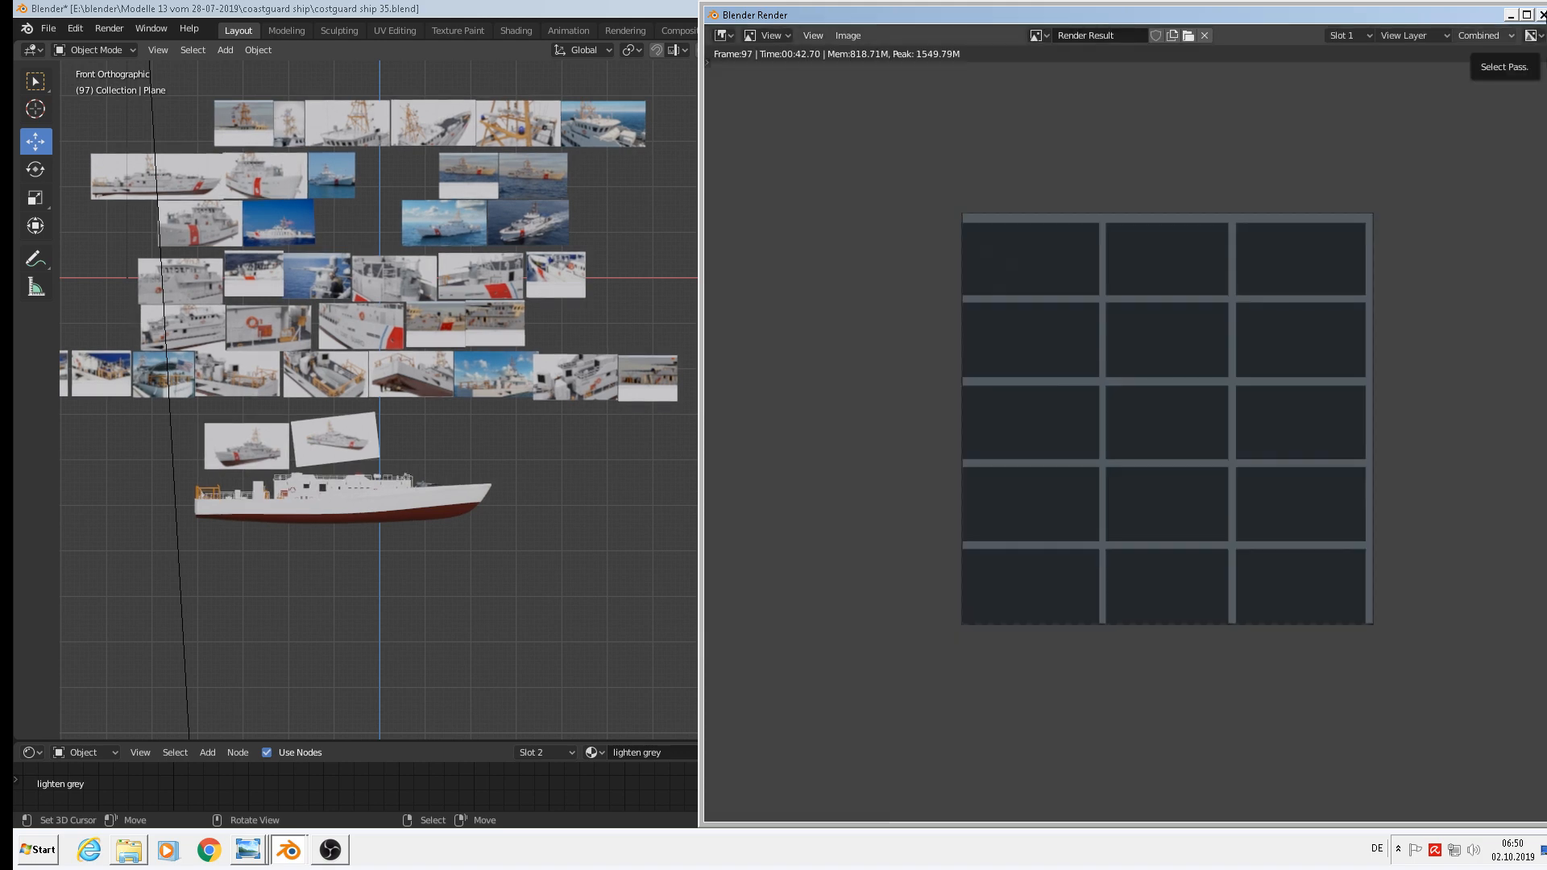
Close the render window and switch from Blender to GIMP.
scroll(1362, 338, "up", 4)
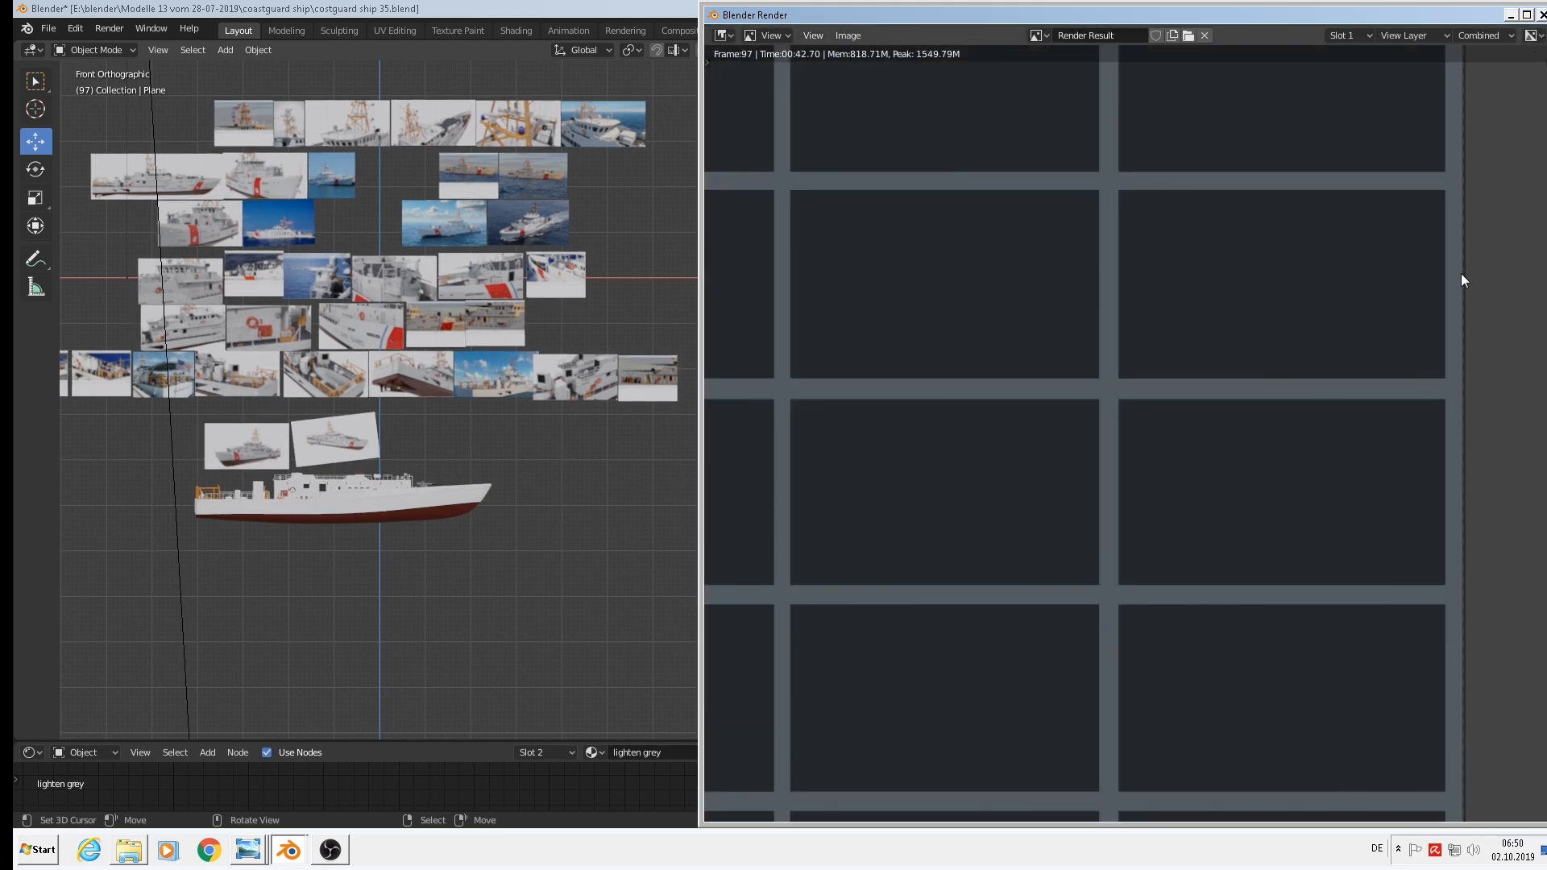
scroll(1459, 161, "down", 4)
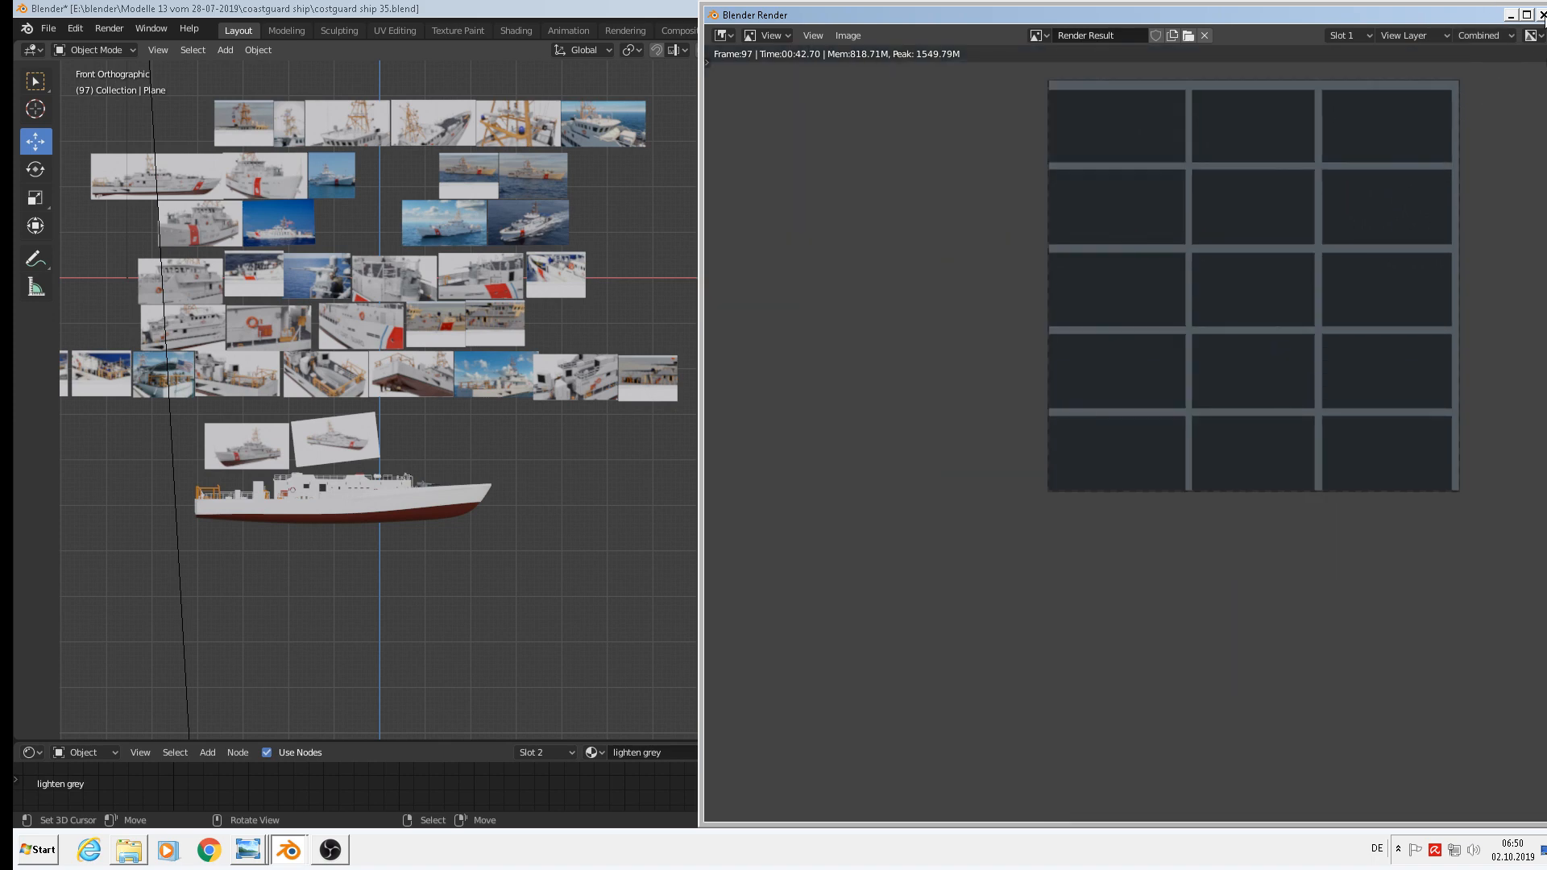
left_click(1542, 15)
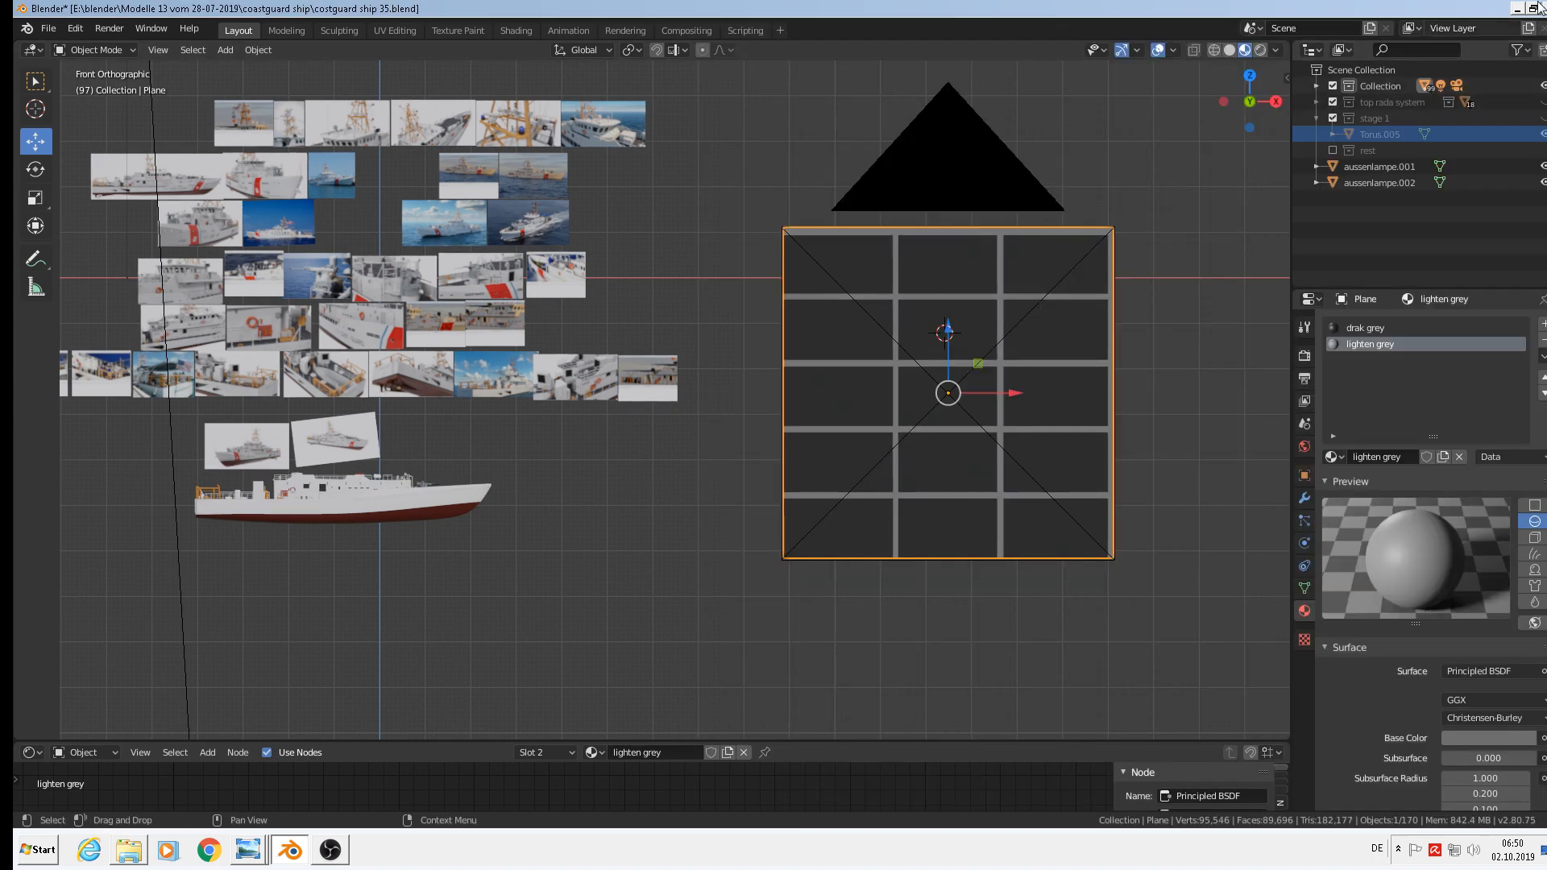
left_click(1516, 9)
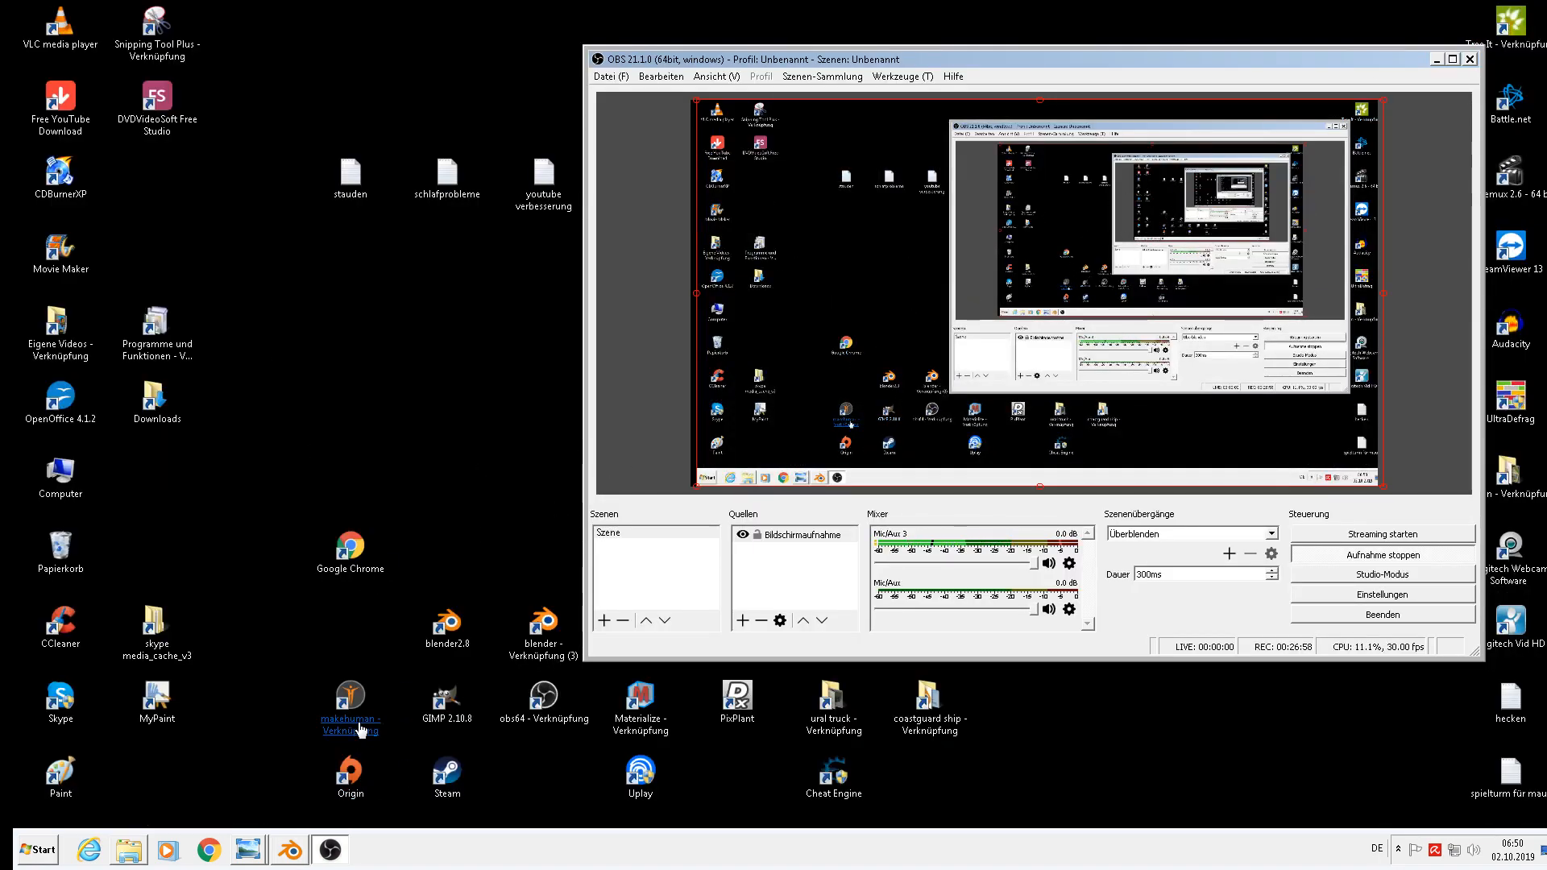
left_click(447, 699)
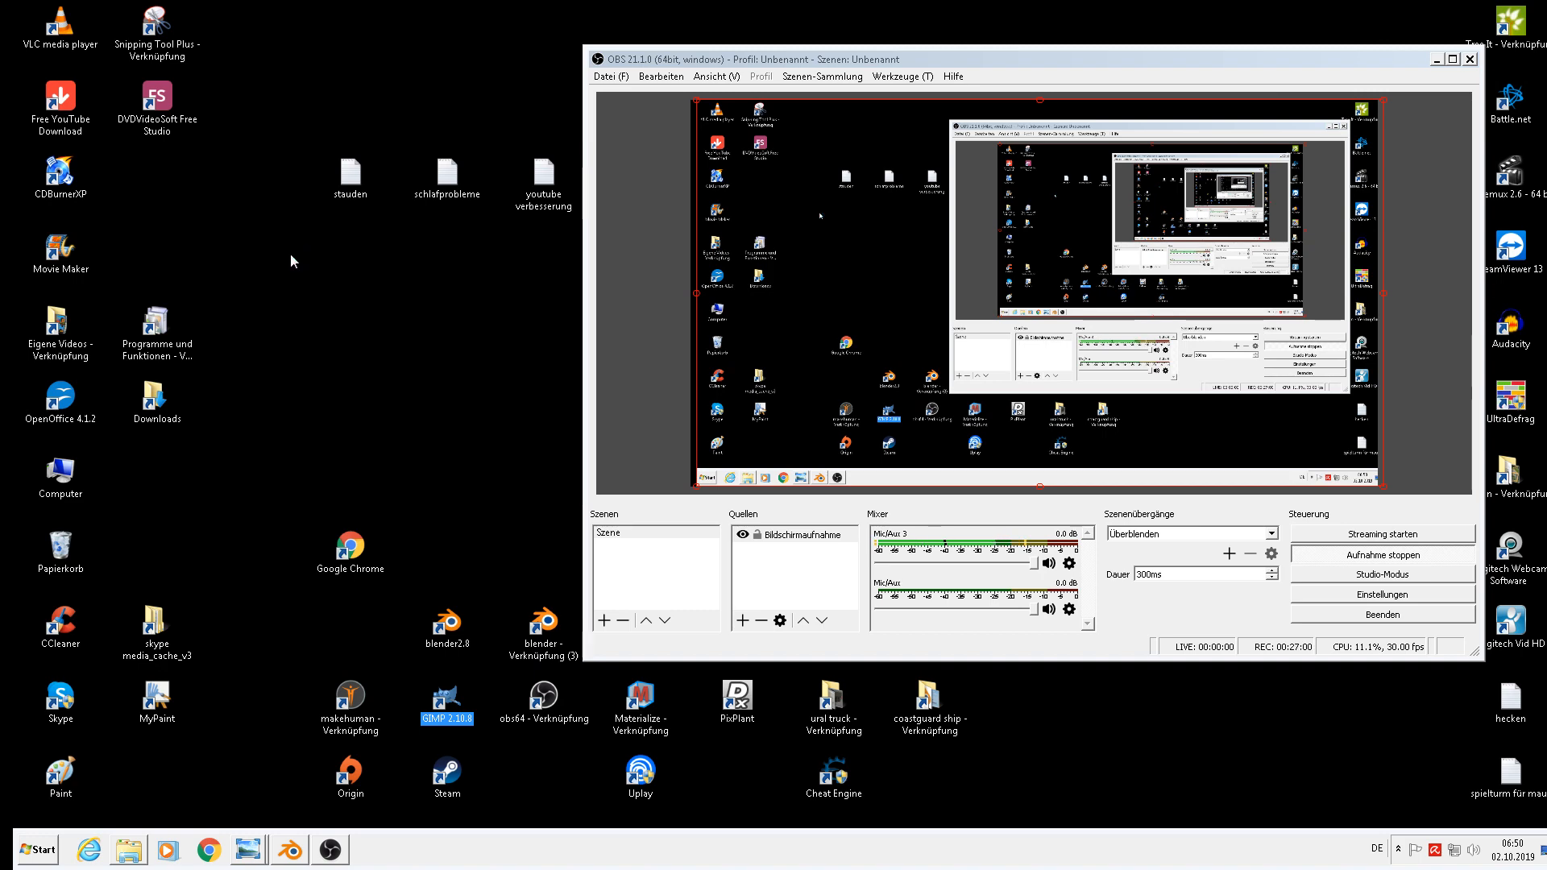
double_click(447, 700)
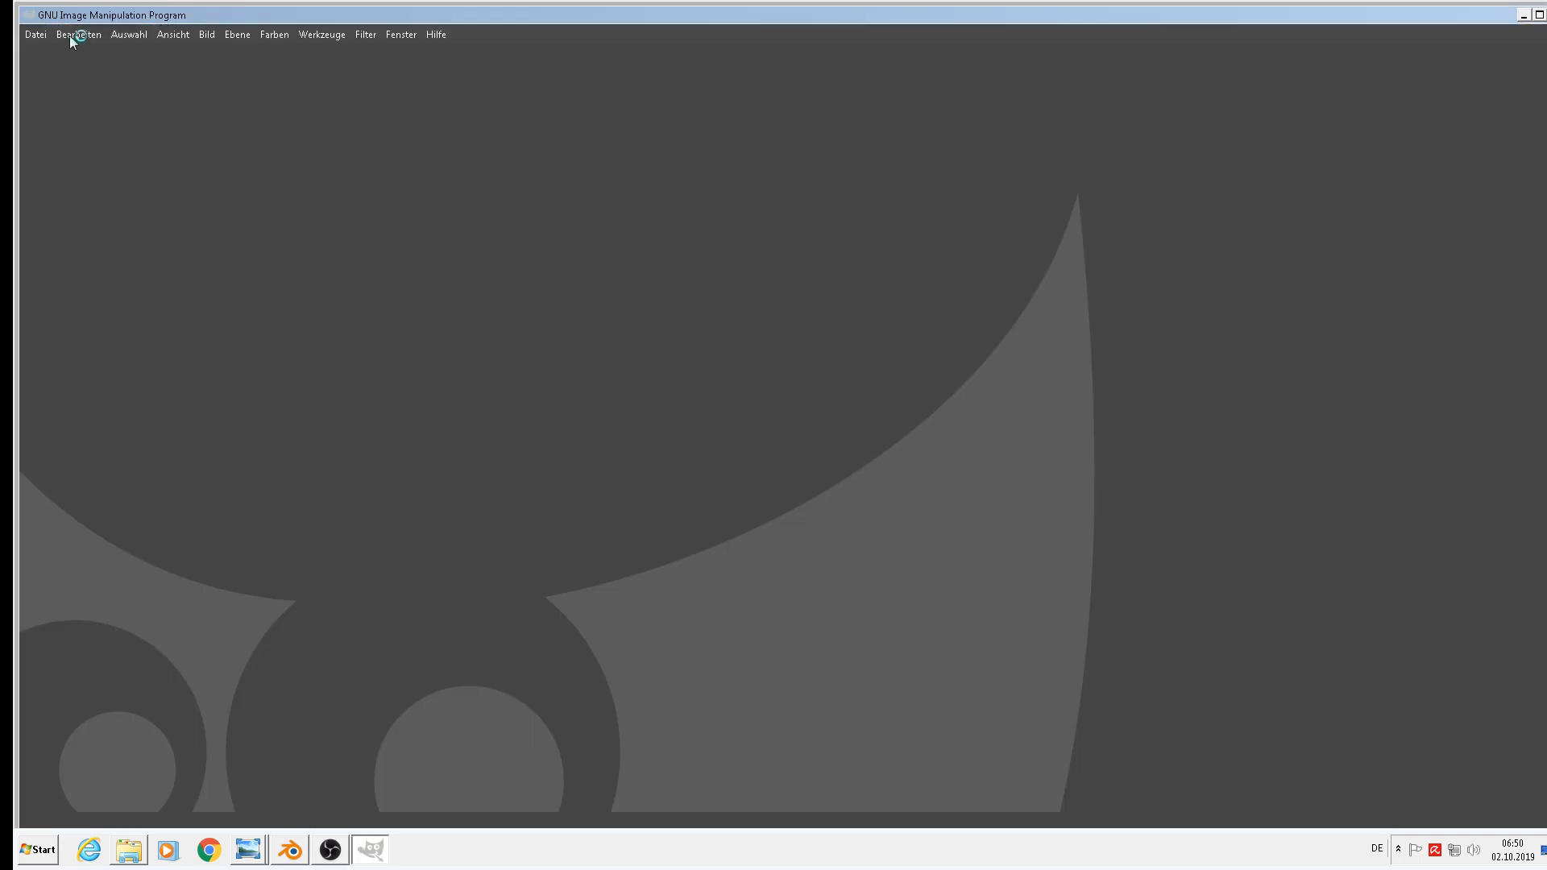
Start opening an image and browse to blender, Modelle 13 vom 28-07-2019, coastguard ship, textures.
left_click(32, 32)
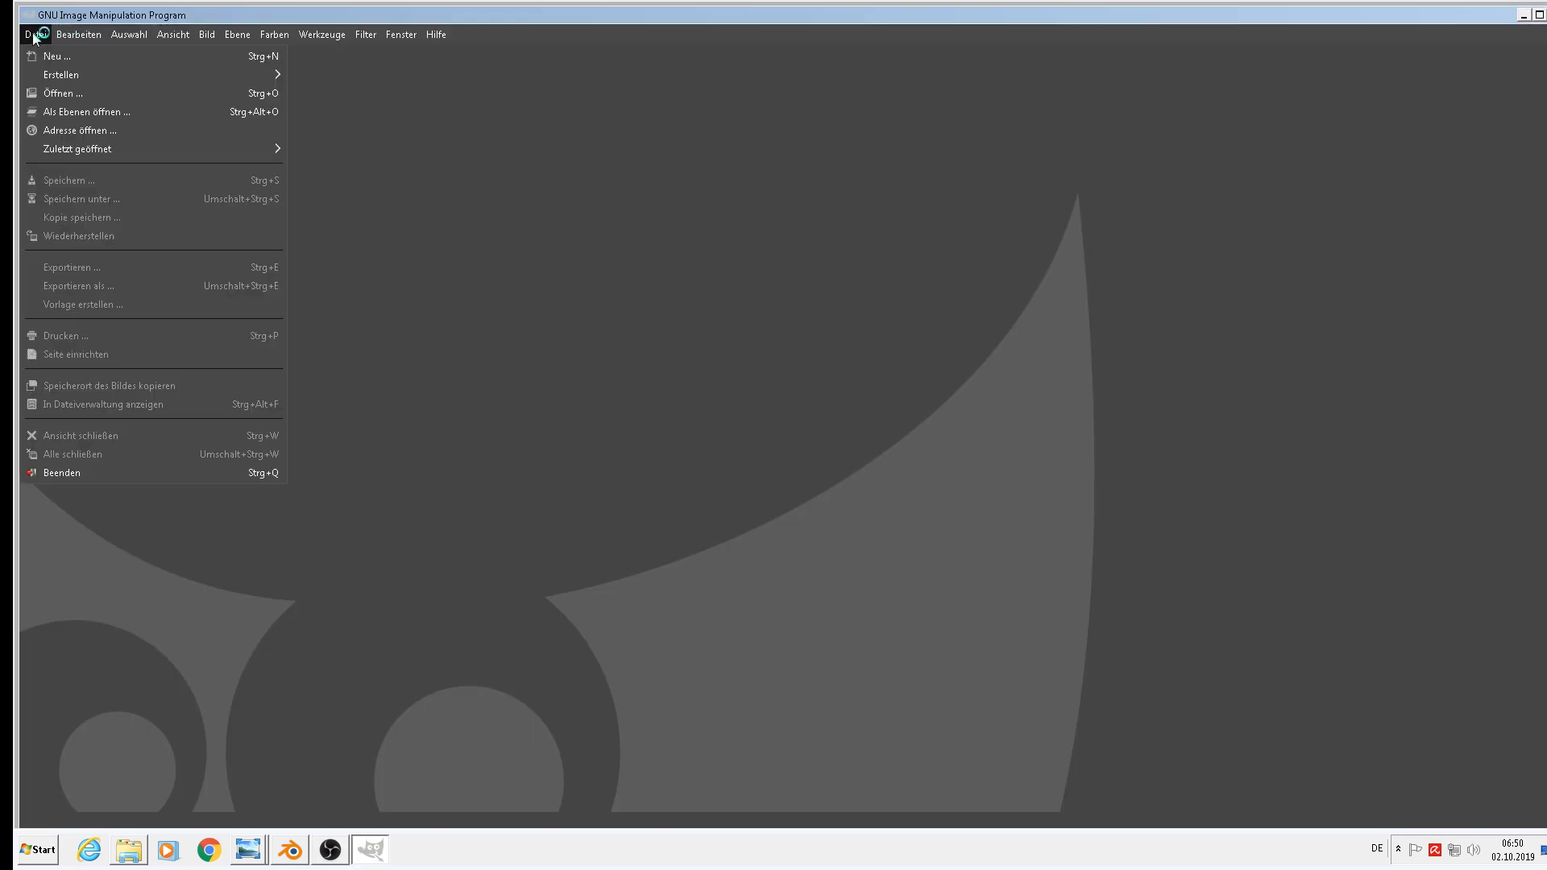
left_click(55, 93)
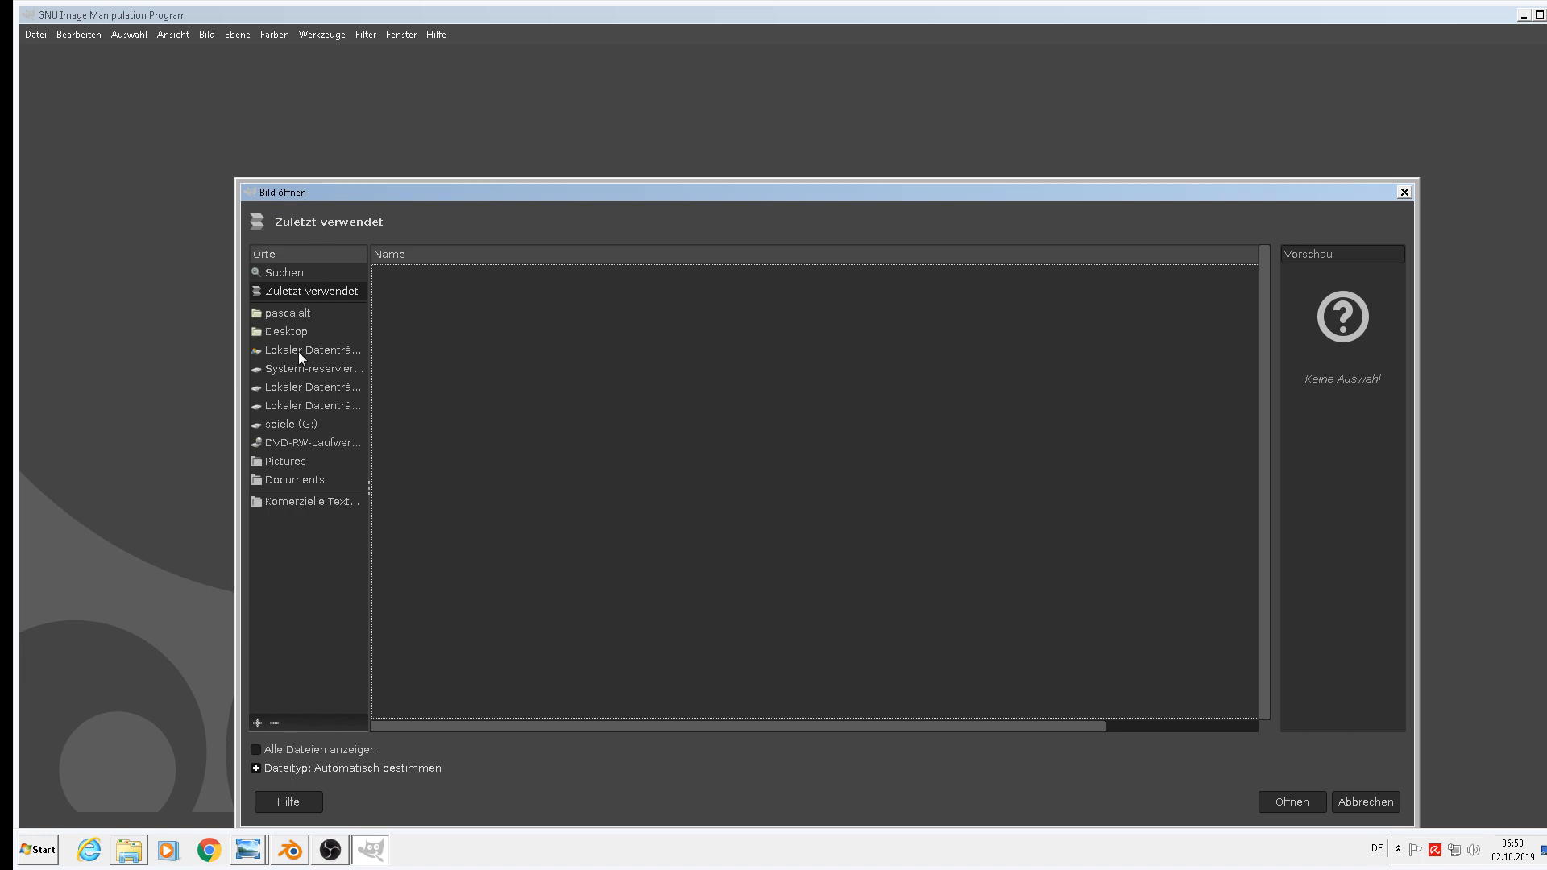
left_click(330, 390)
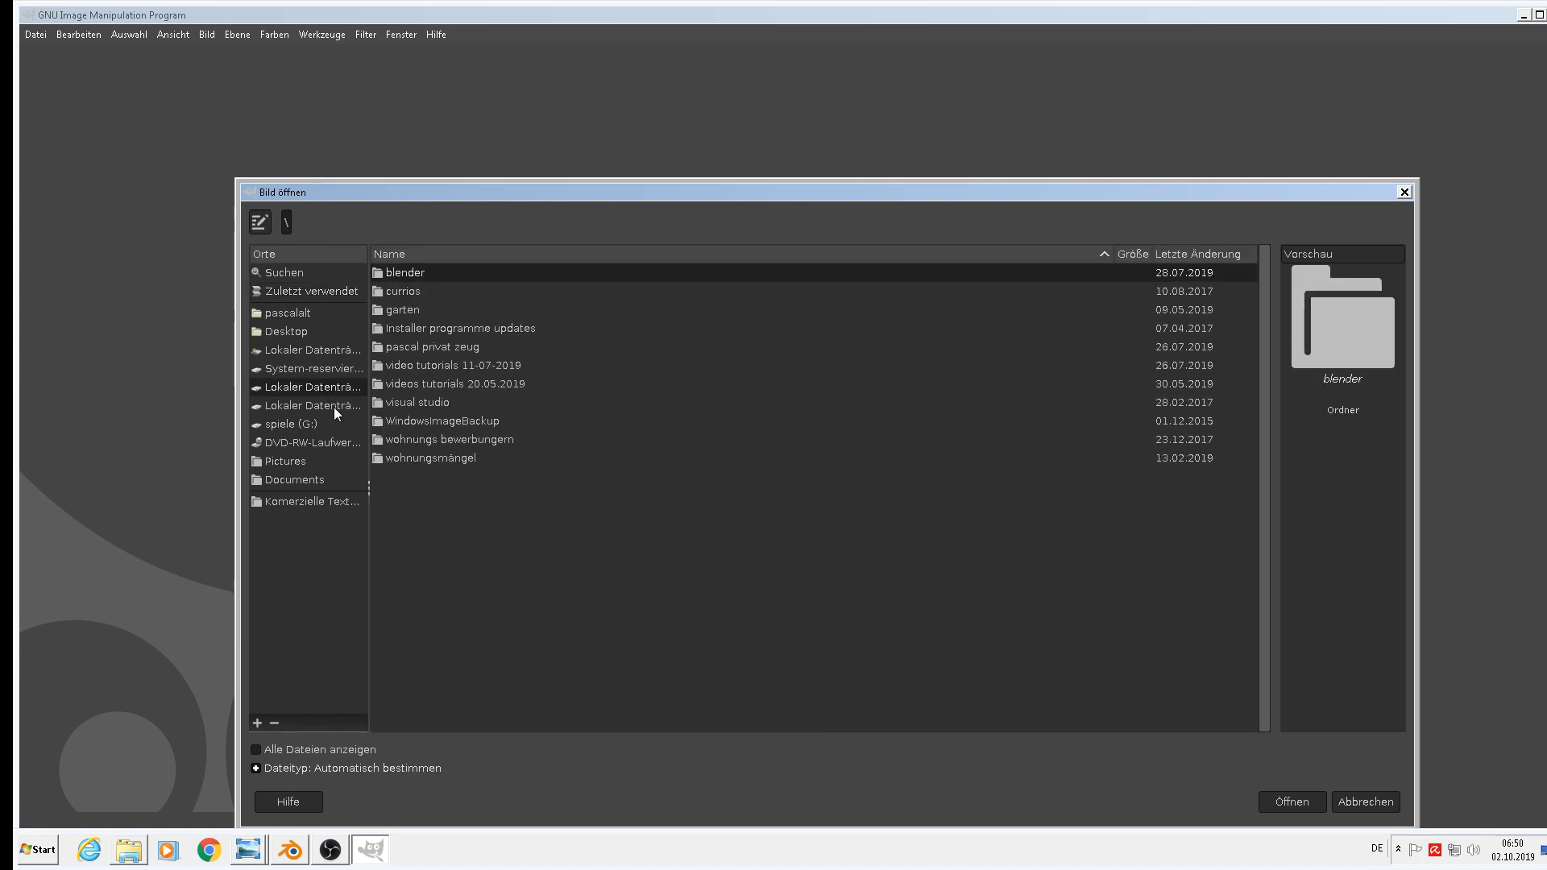
double_click(413, 277)
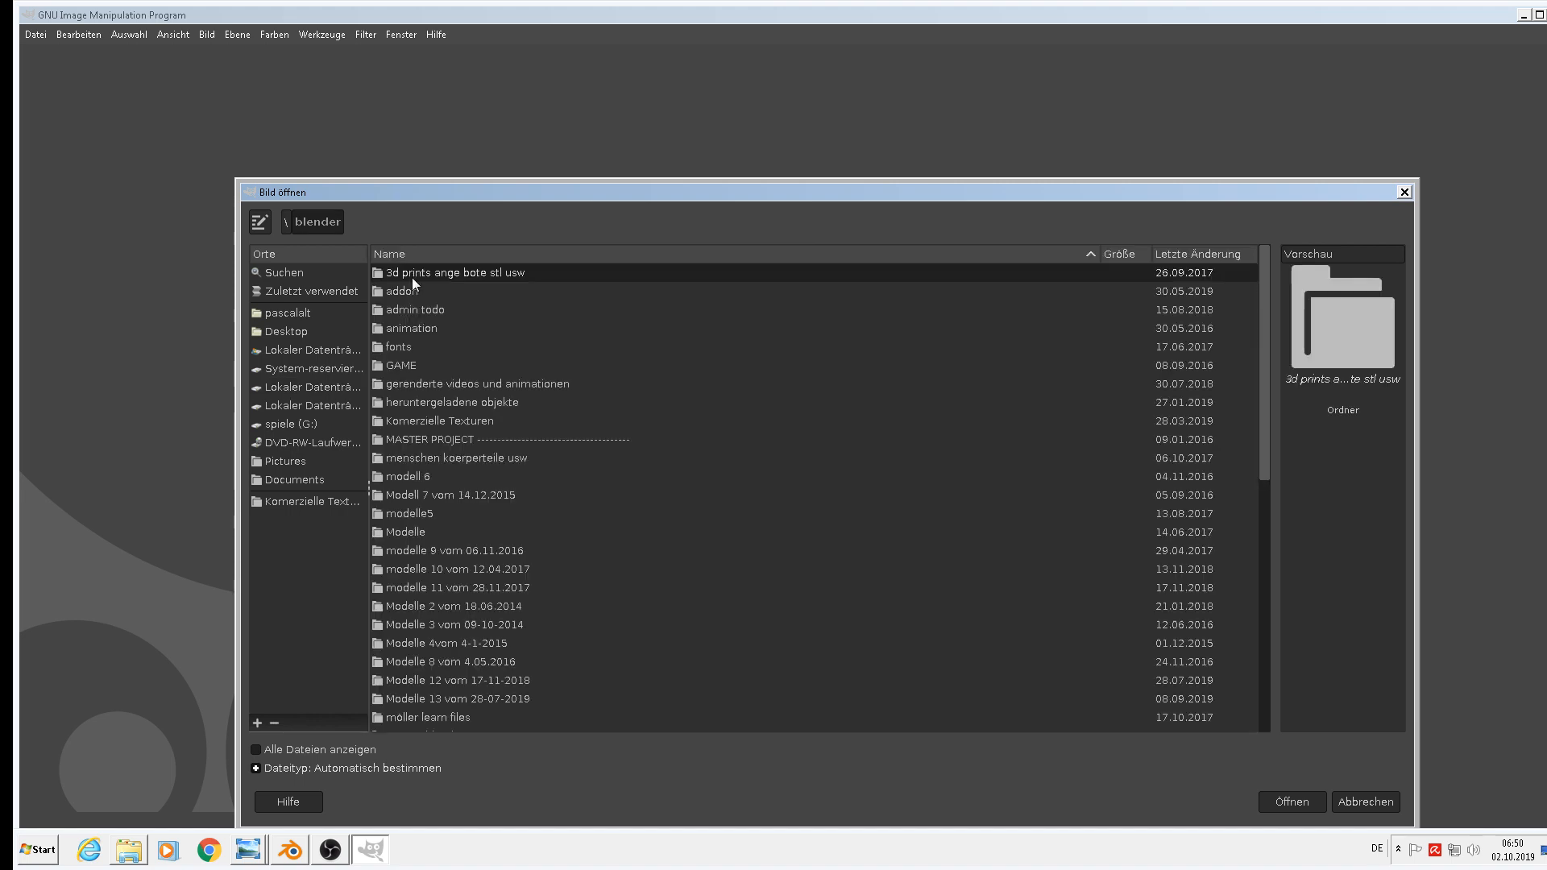
scroll(485, 577, "down", 5)
double_click(484, 476)
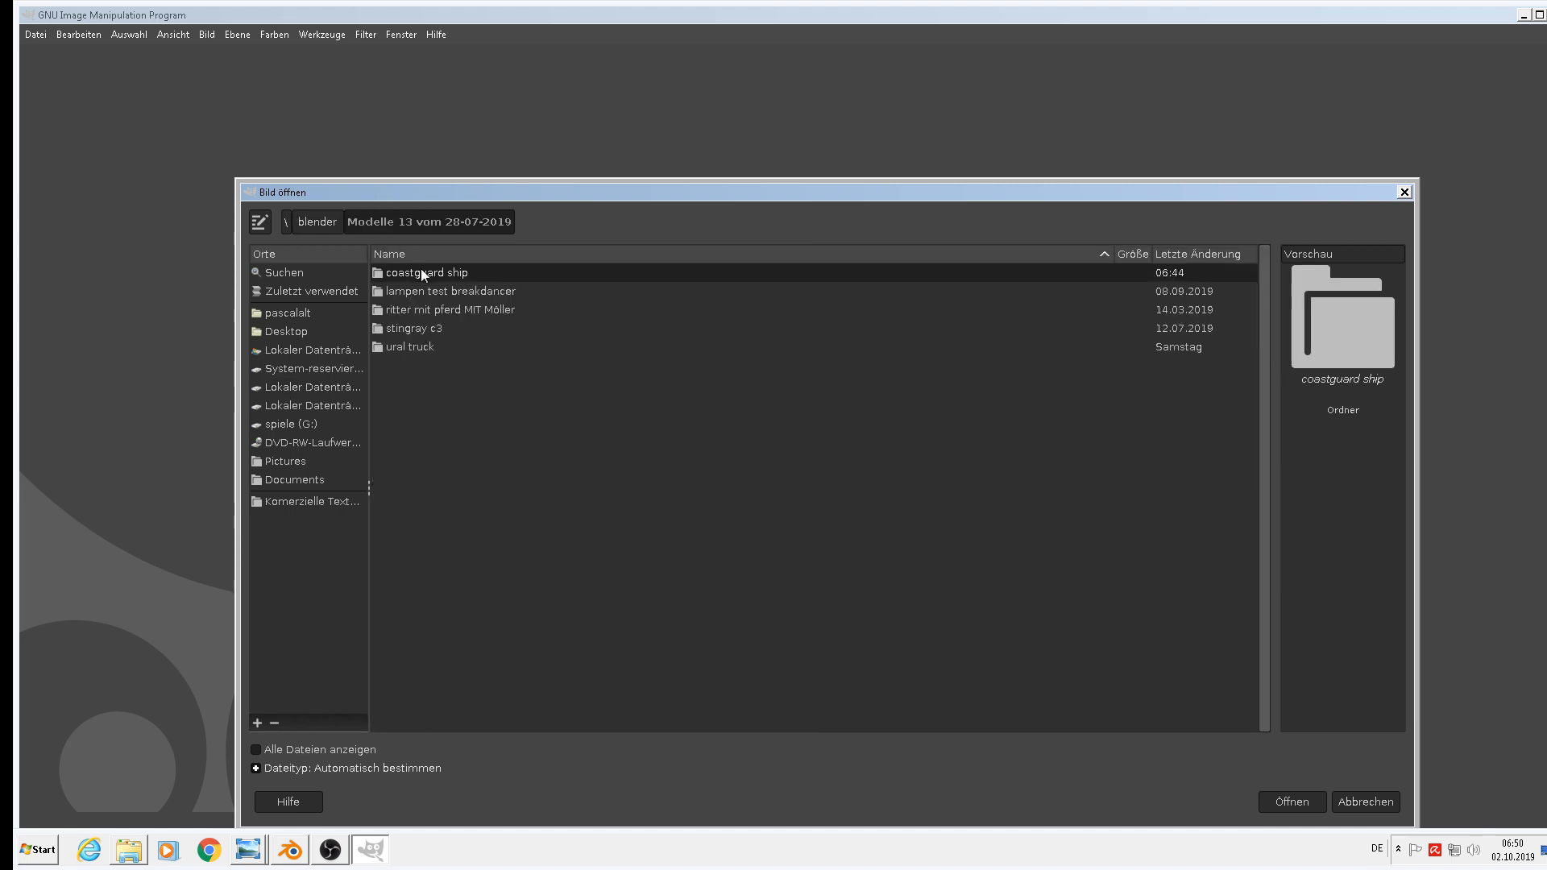
double_click(421, 270)
double_click(419, 288)
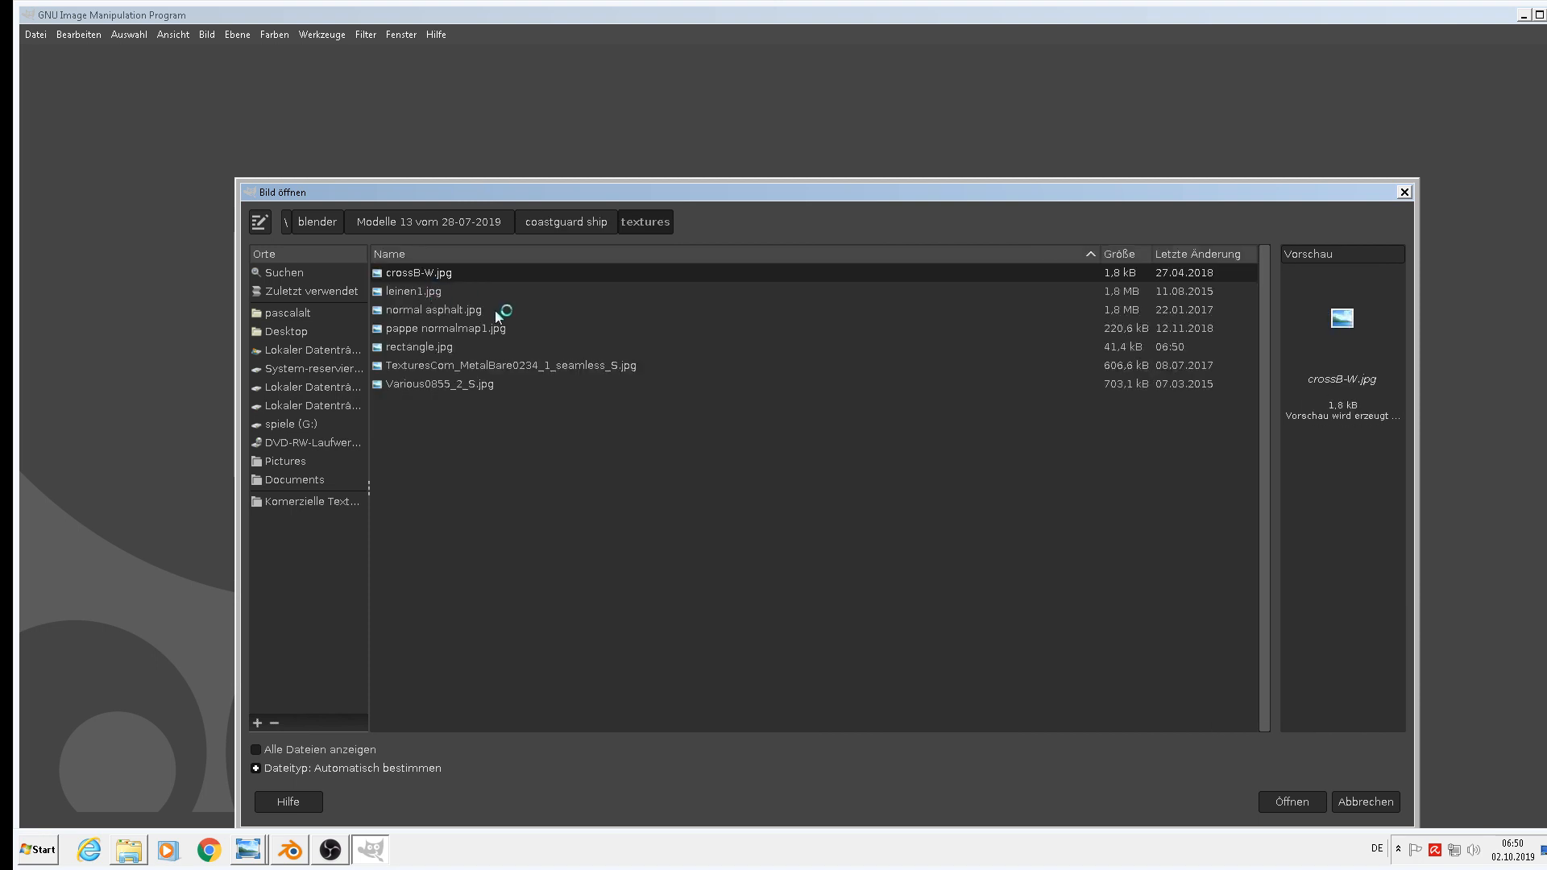
Open the saved grid texture rectangle.jpg from the textures folder.
left_click(447, 290)
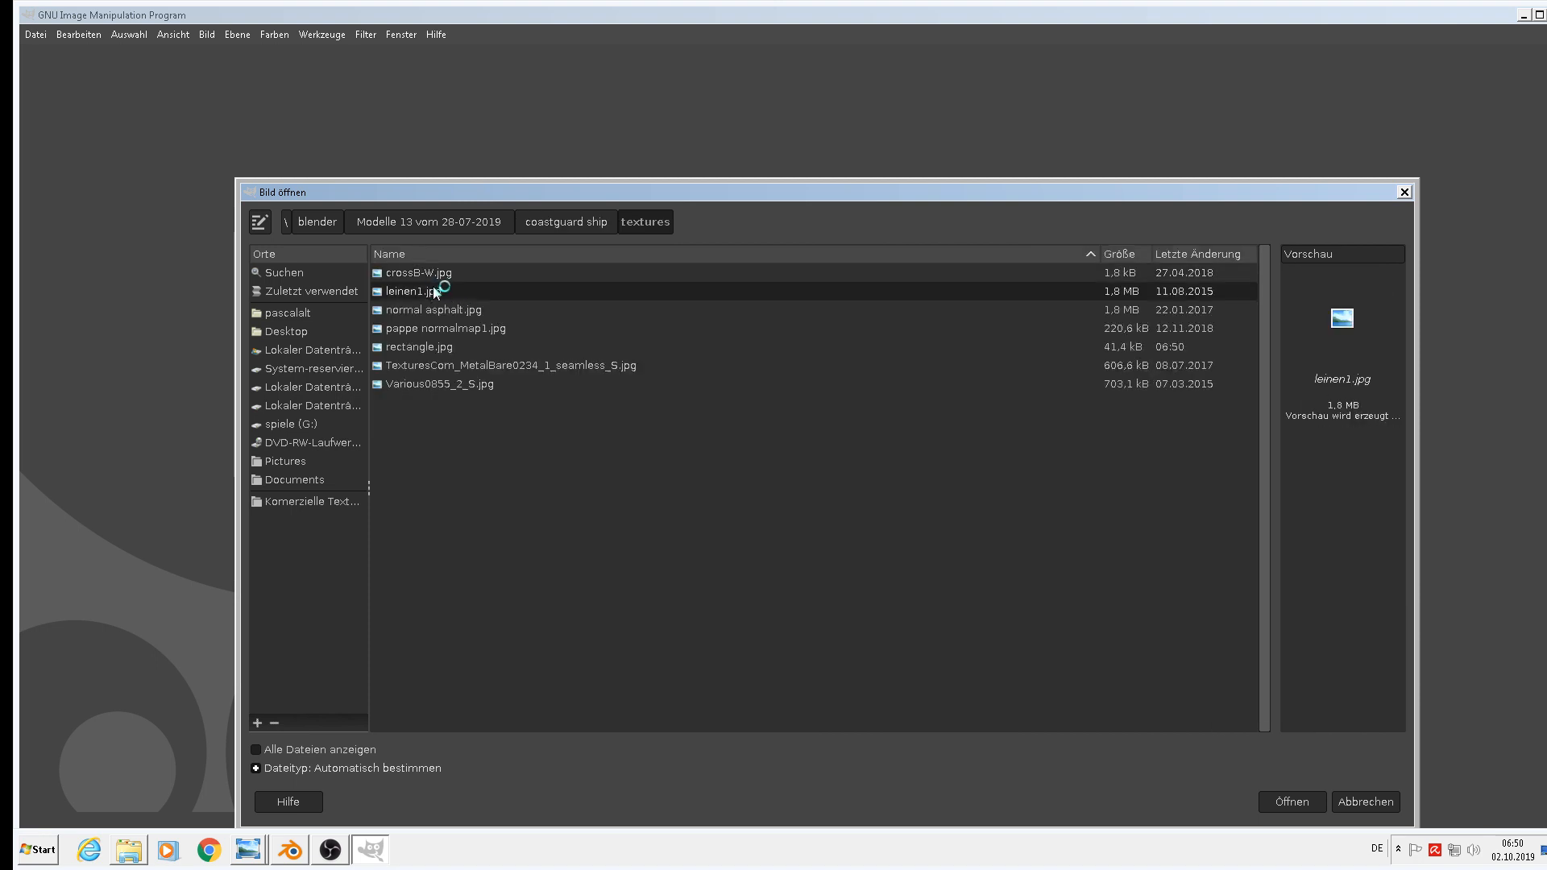
left_click(442, 309)
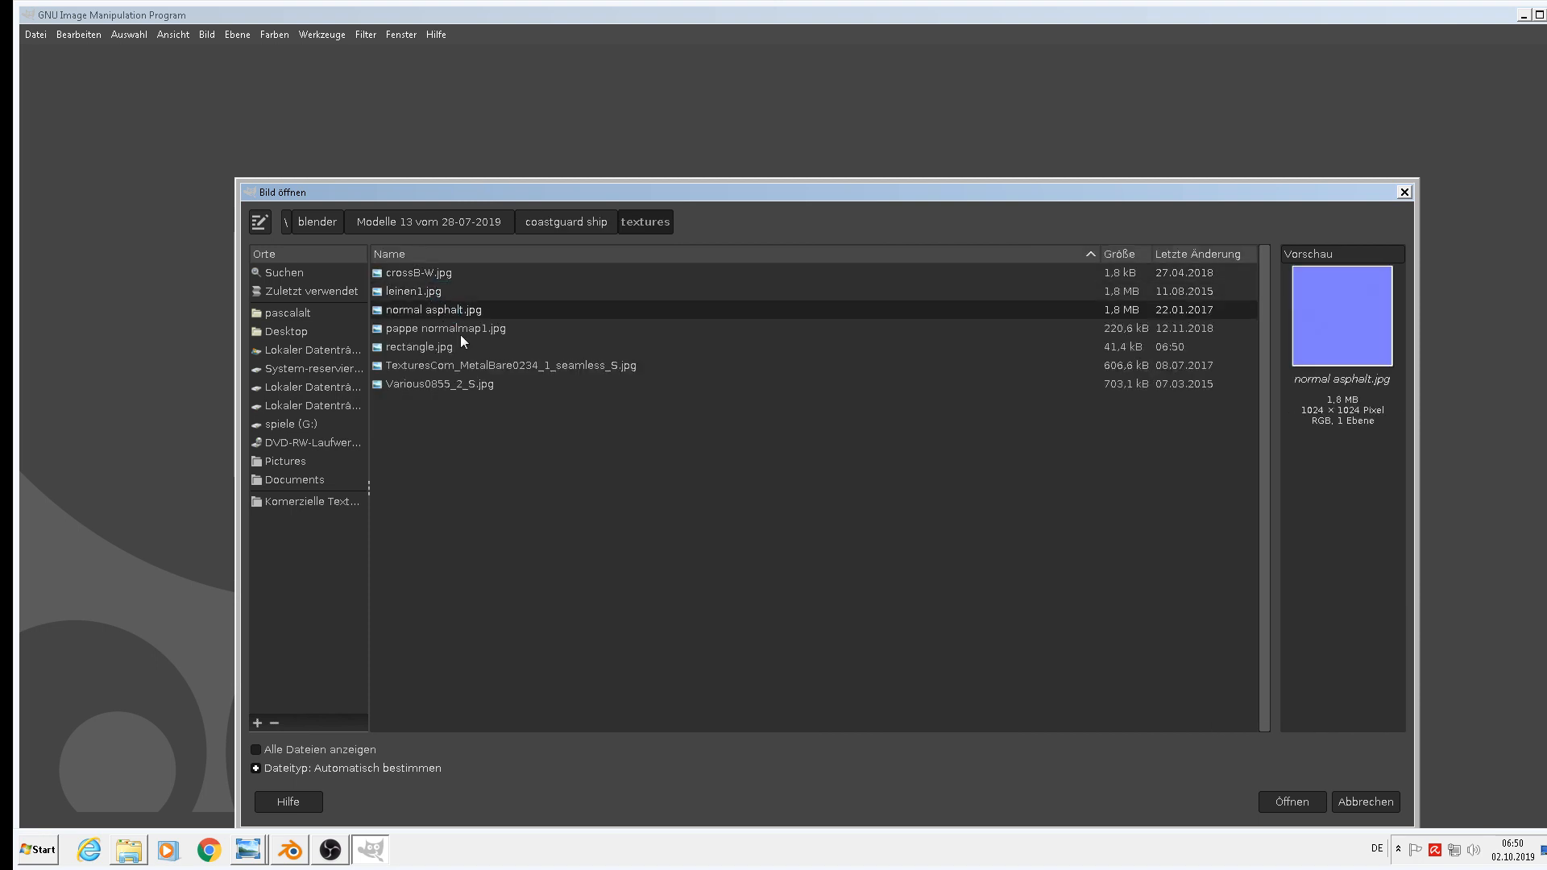
left_click(429, 346)
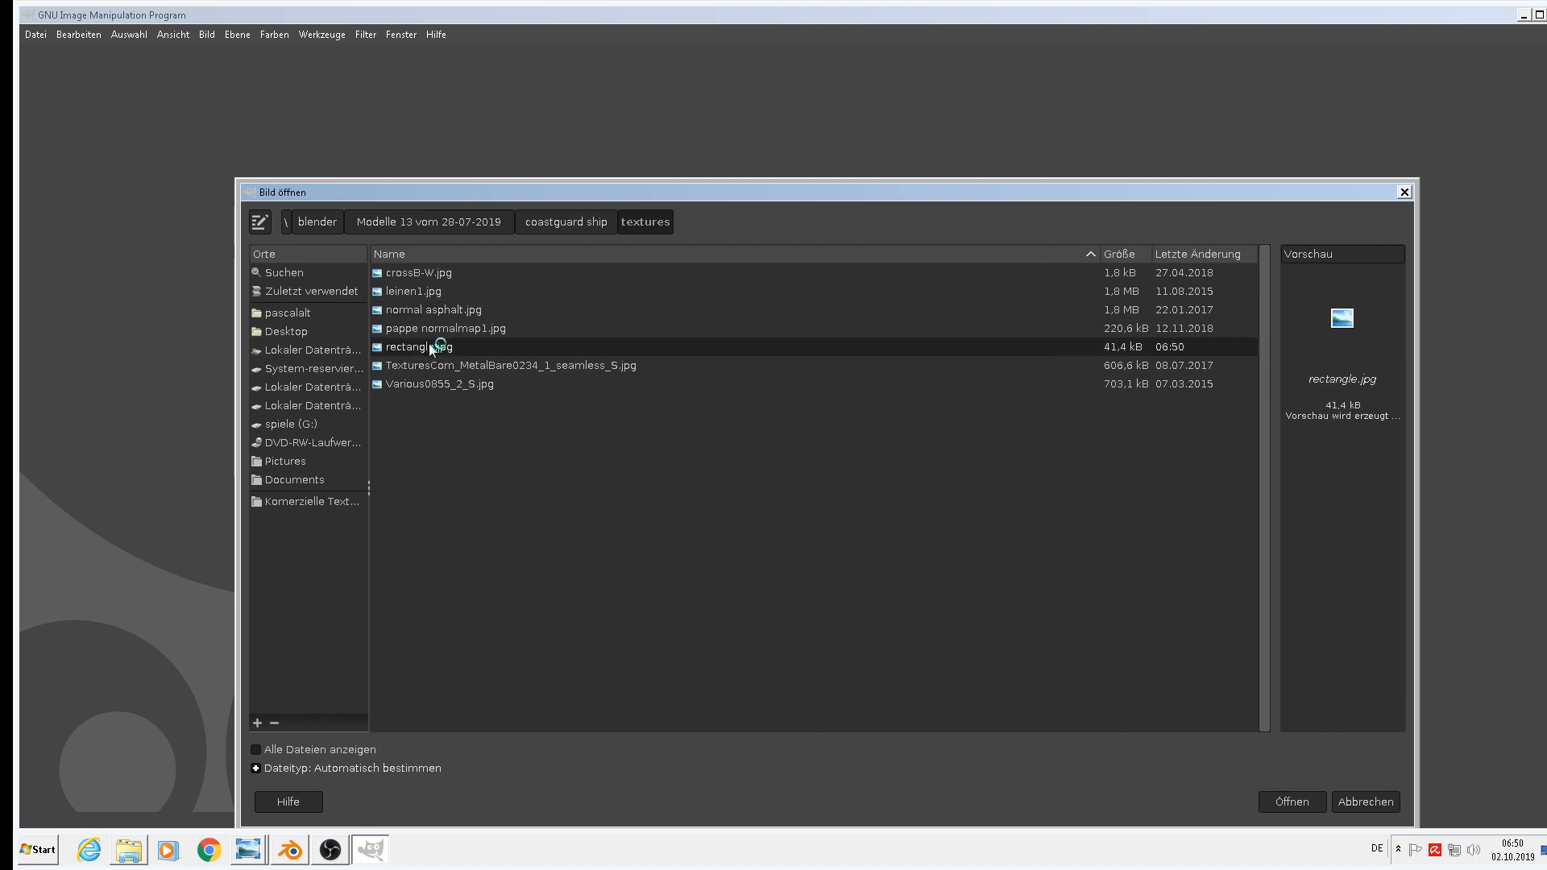
left_click(1289, 802)
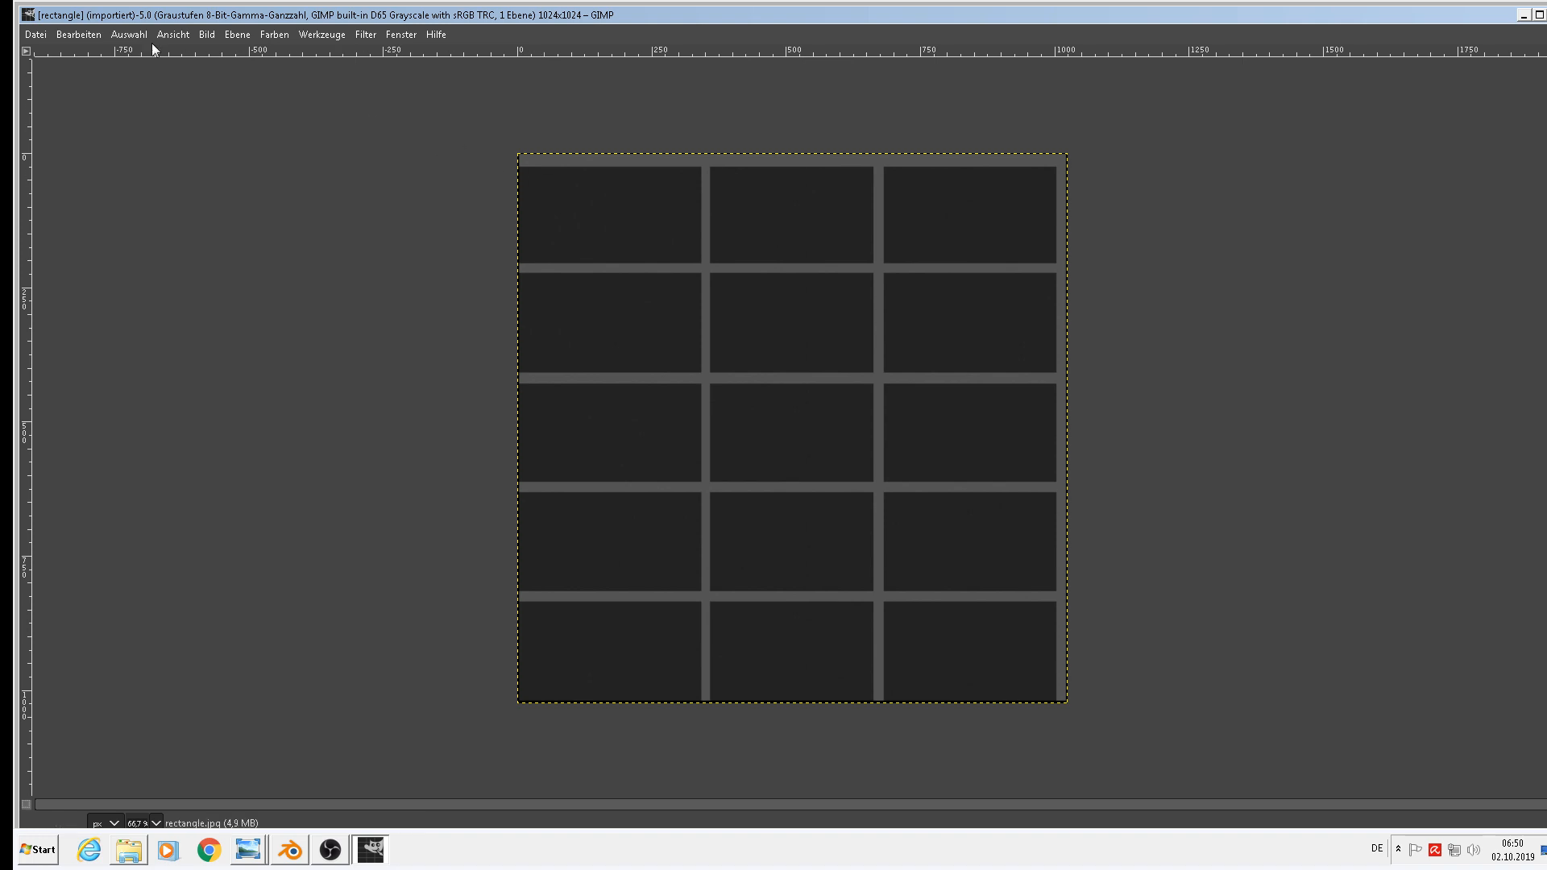
Show the tool options dialog (Werkzeugeinstellungen) and the toolbox (Werkzeugkasten).
left_click(403, 34)
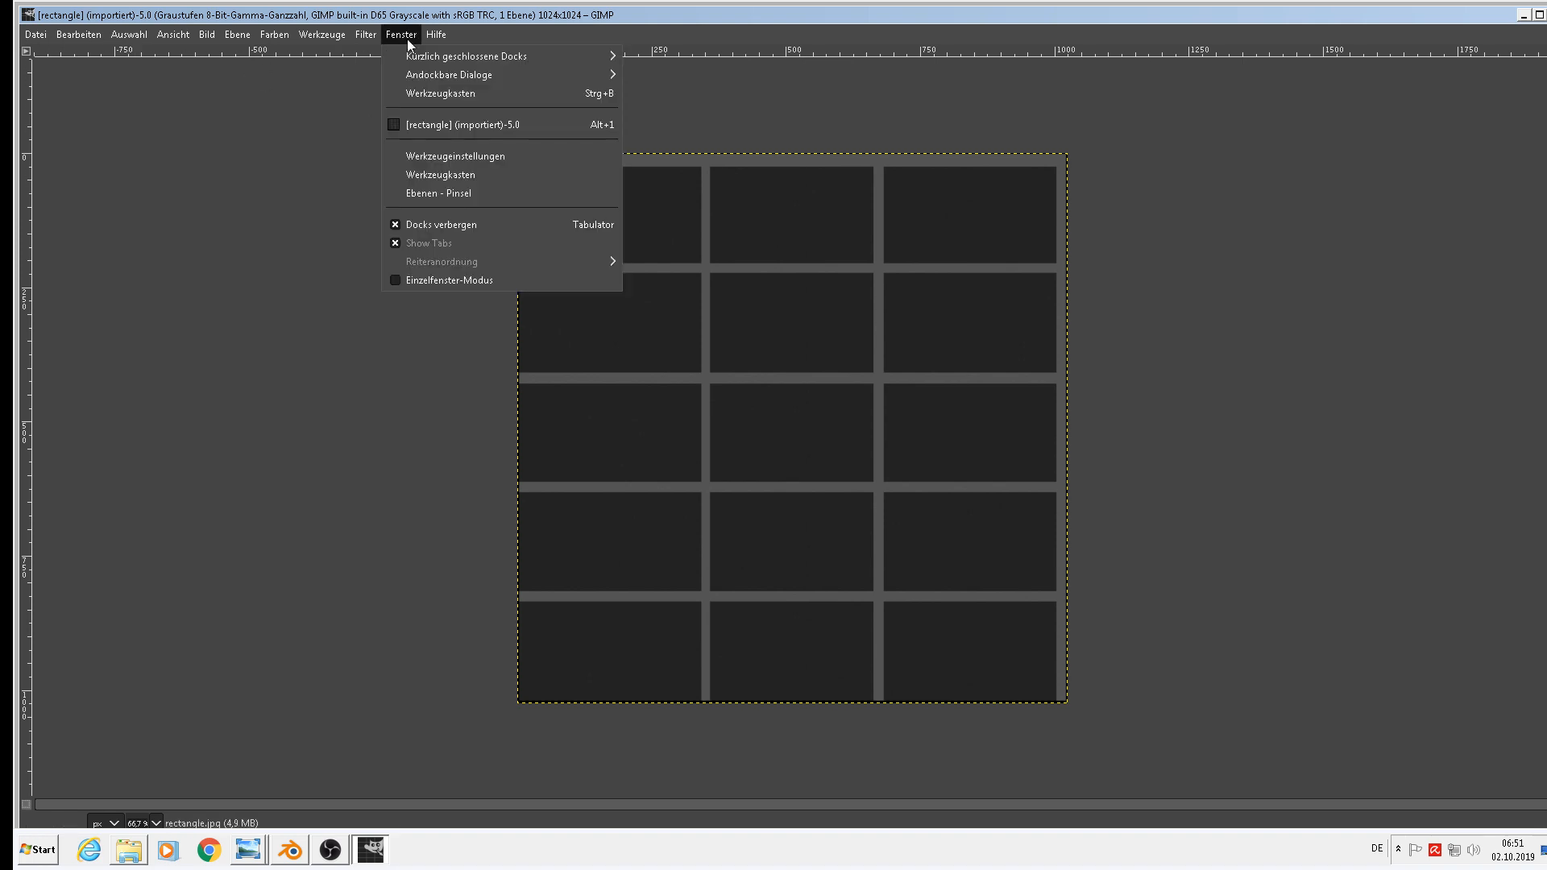
mouse_move(426, 59)
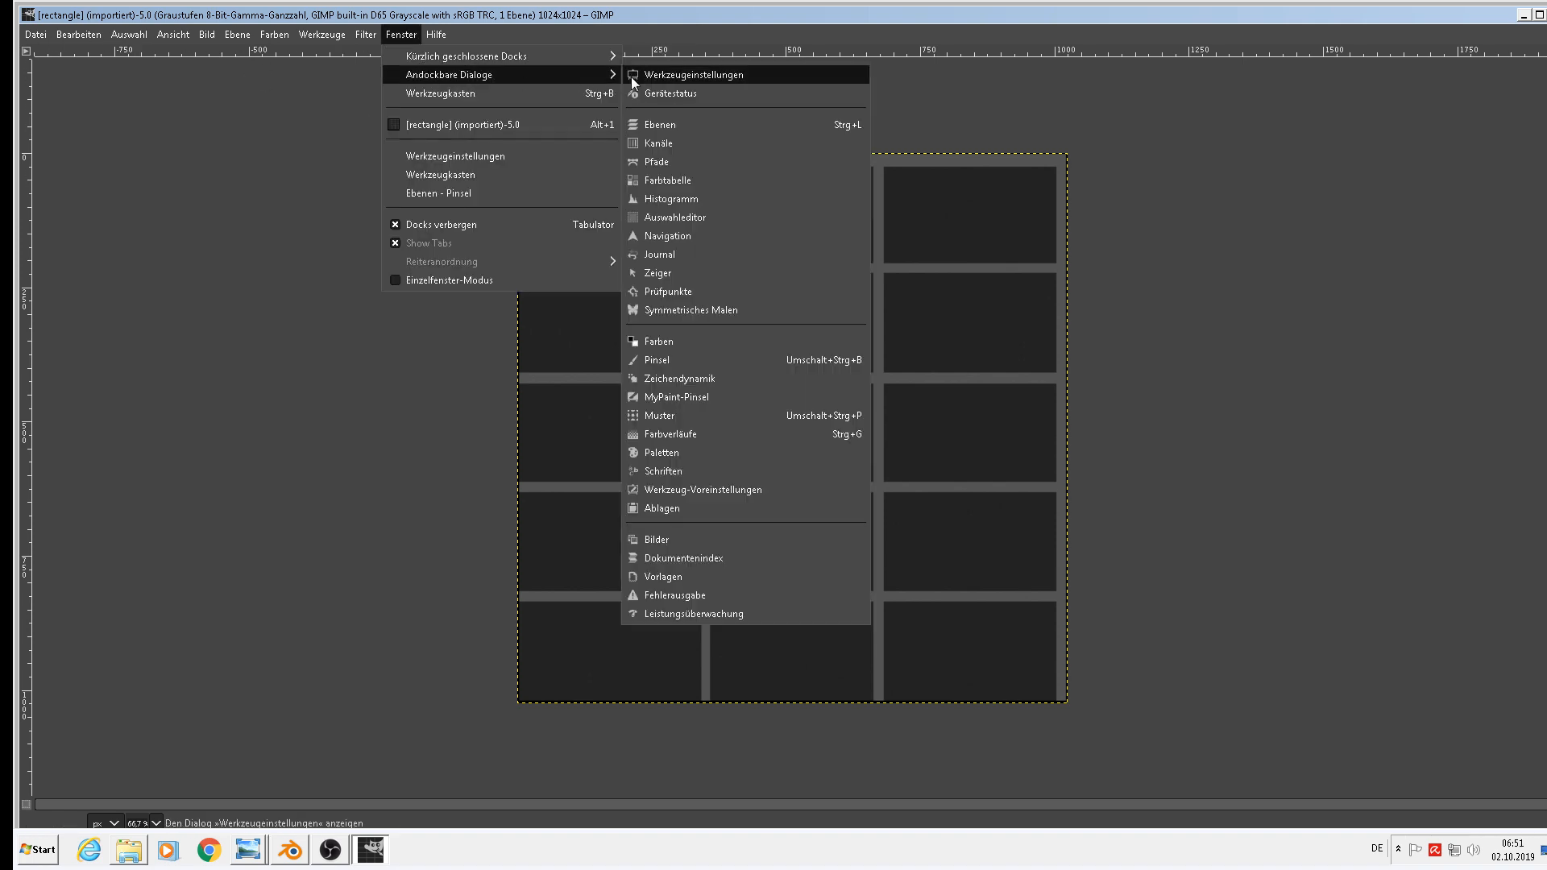
left_click(668, 74)
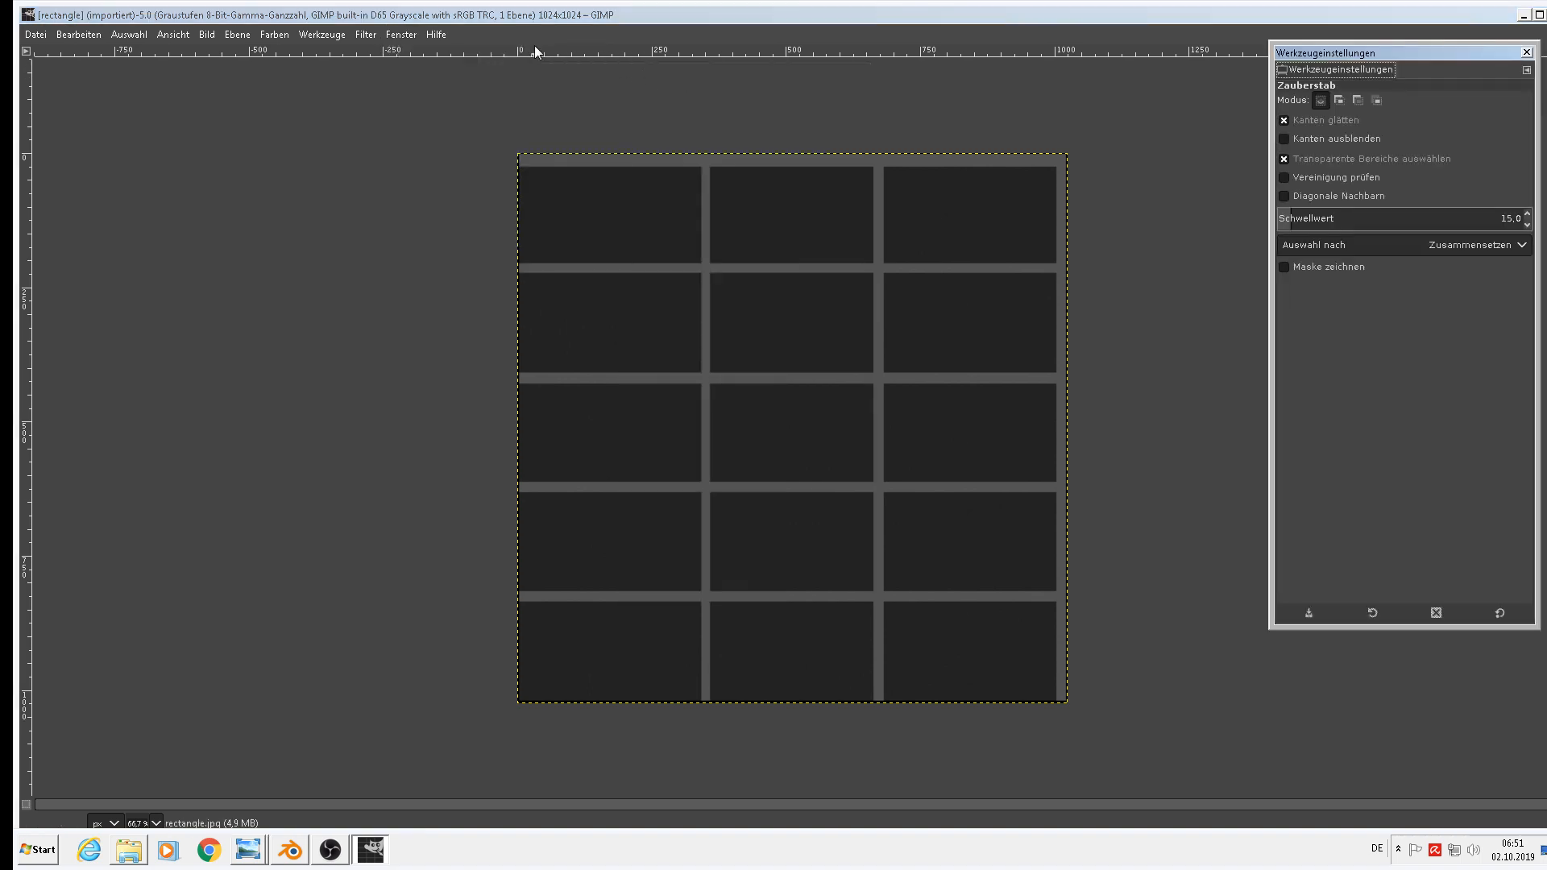
left_click(395, 34)
mouse_move(436, 61)
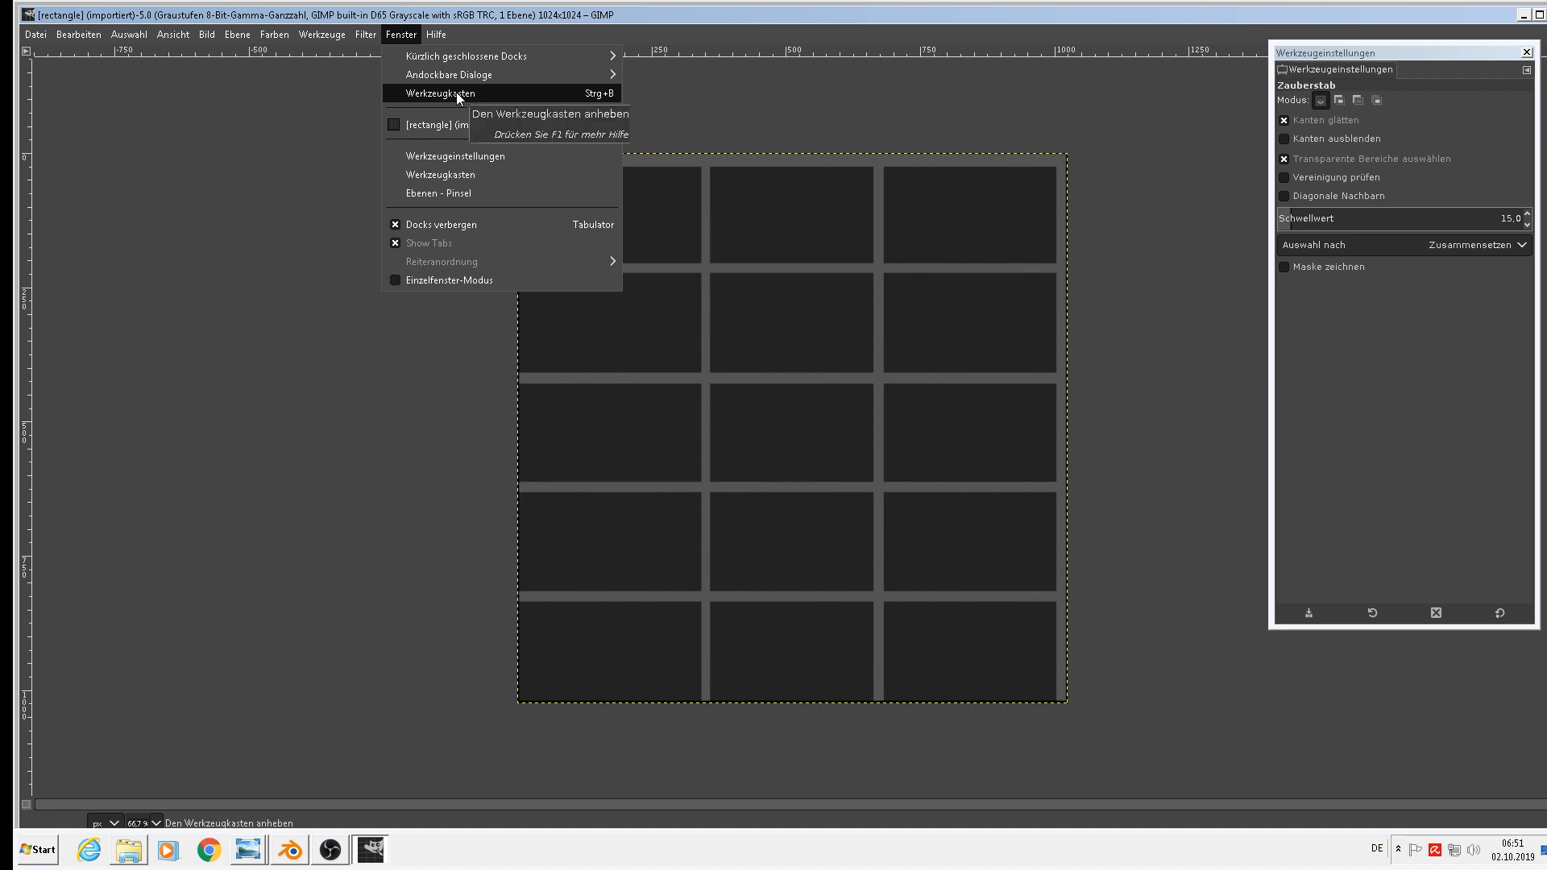
left_click(460, 94)
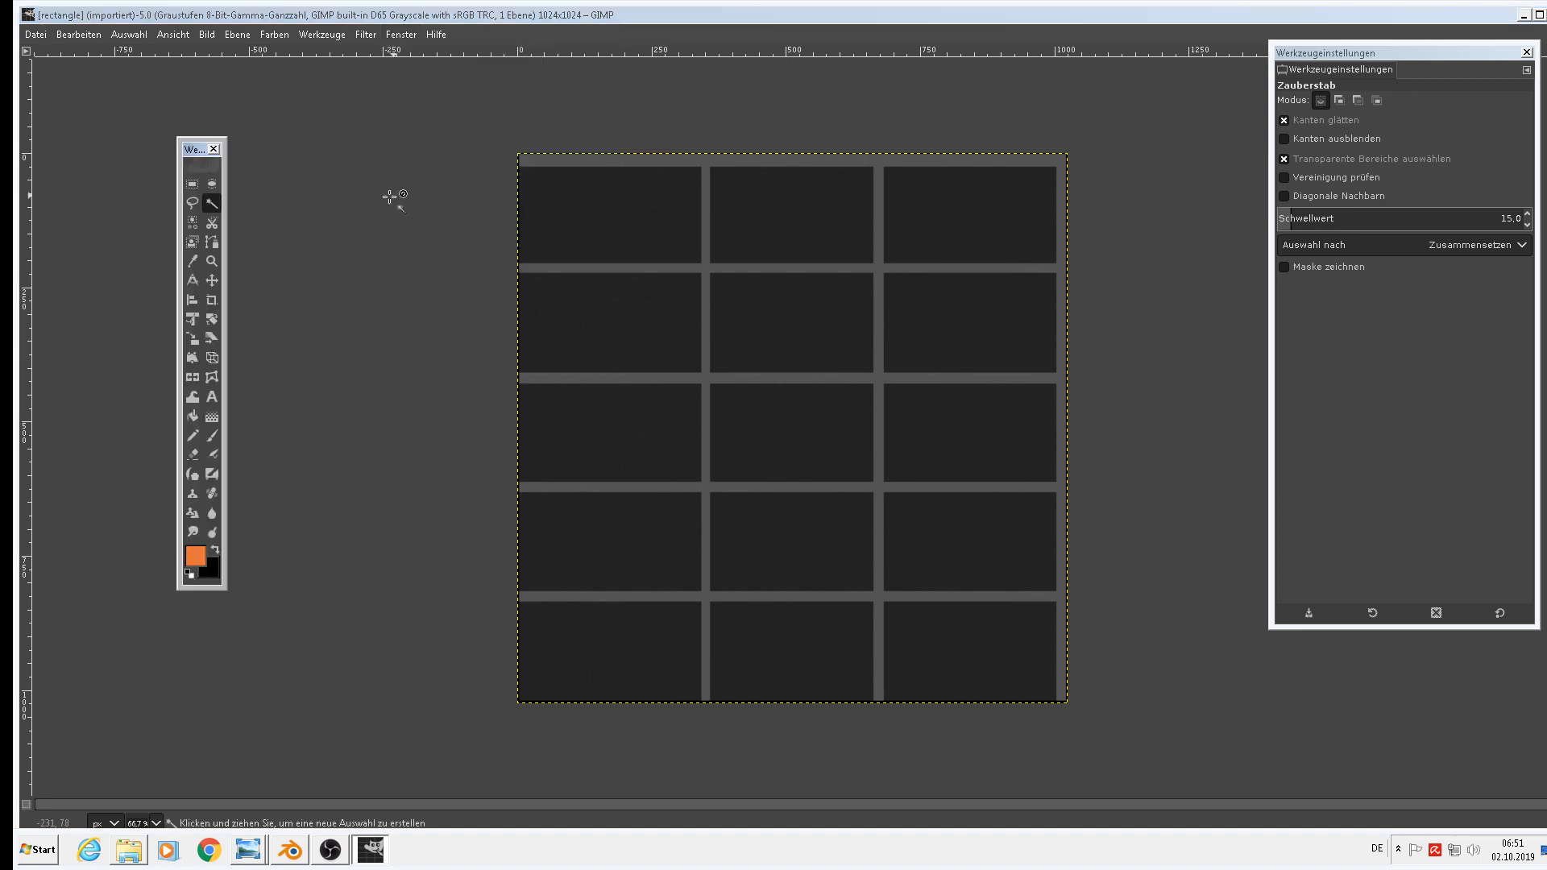
Make a rectangular selection of about 1018 x 1014 px just inside the image borders, starting at about 3, 3 px.
left_click(192, 184)
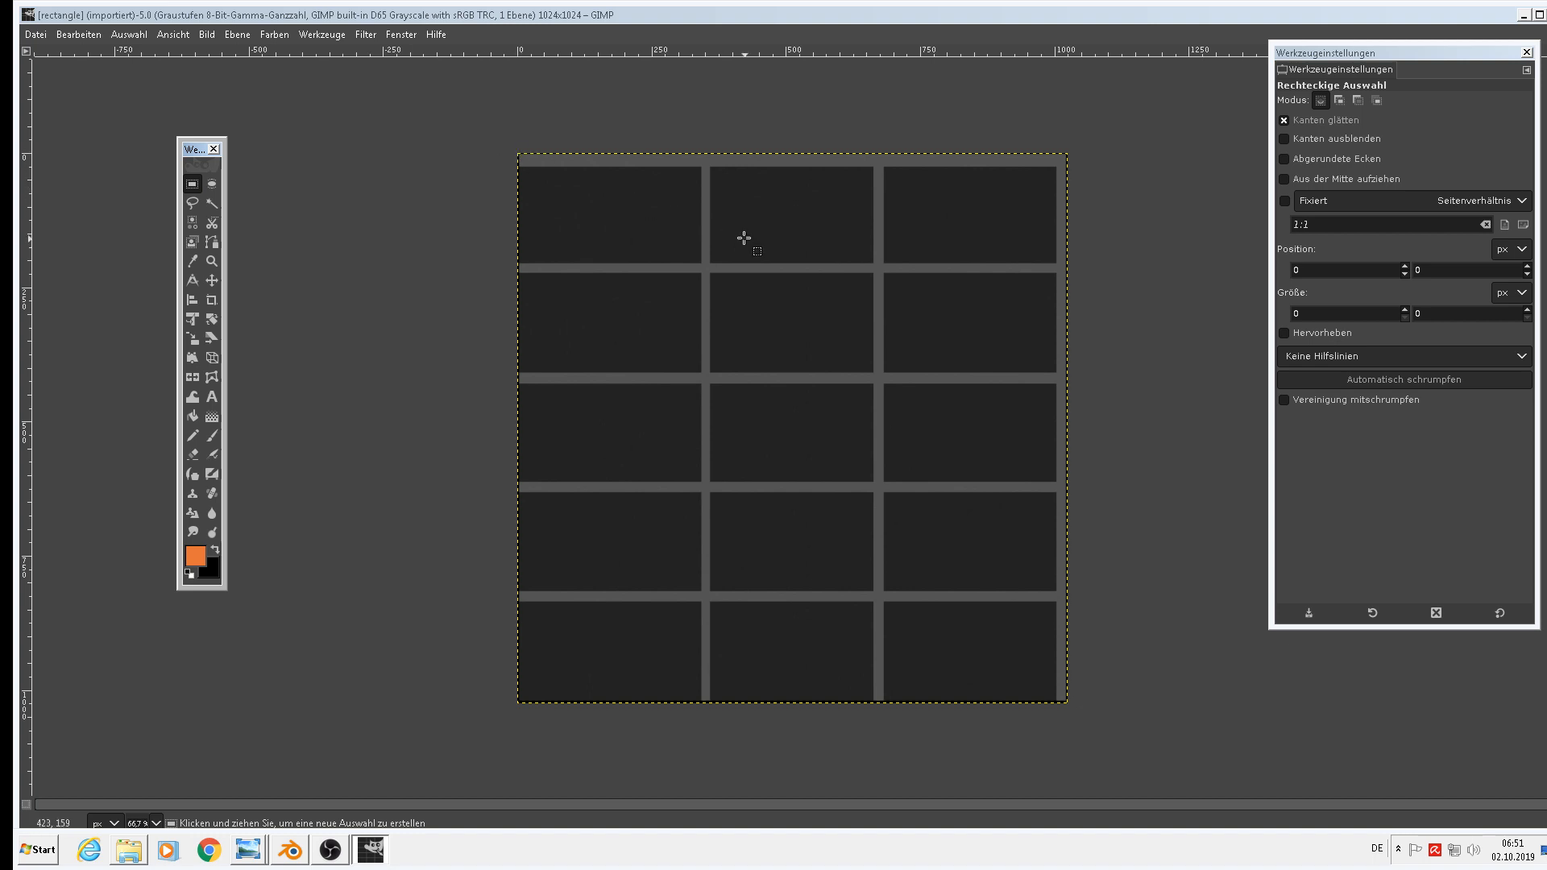
scroll(758, 254, "up", 1, "ctrl")
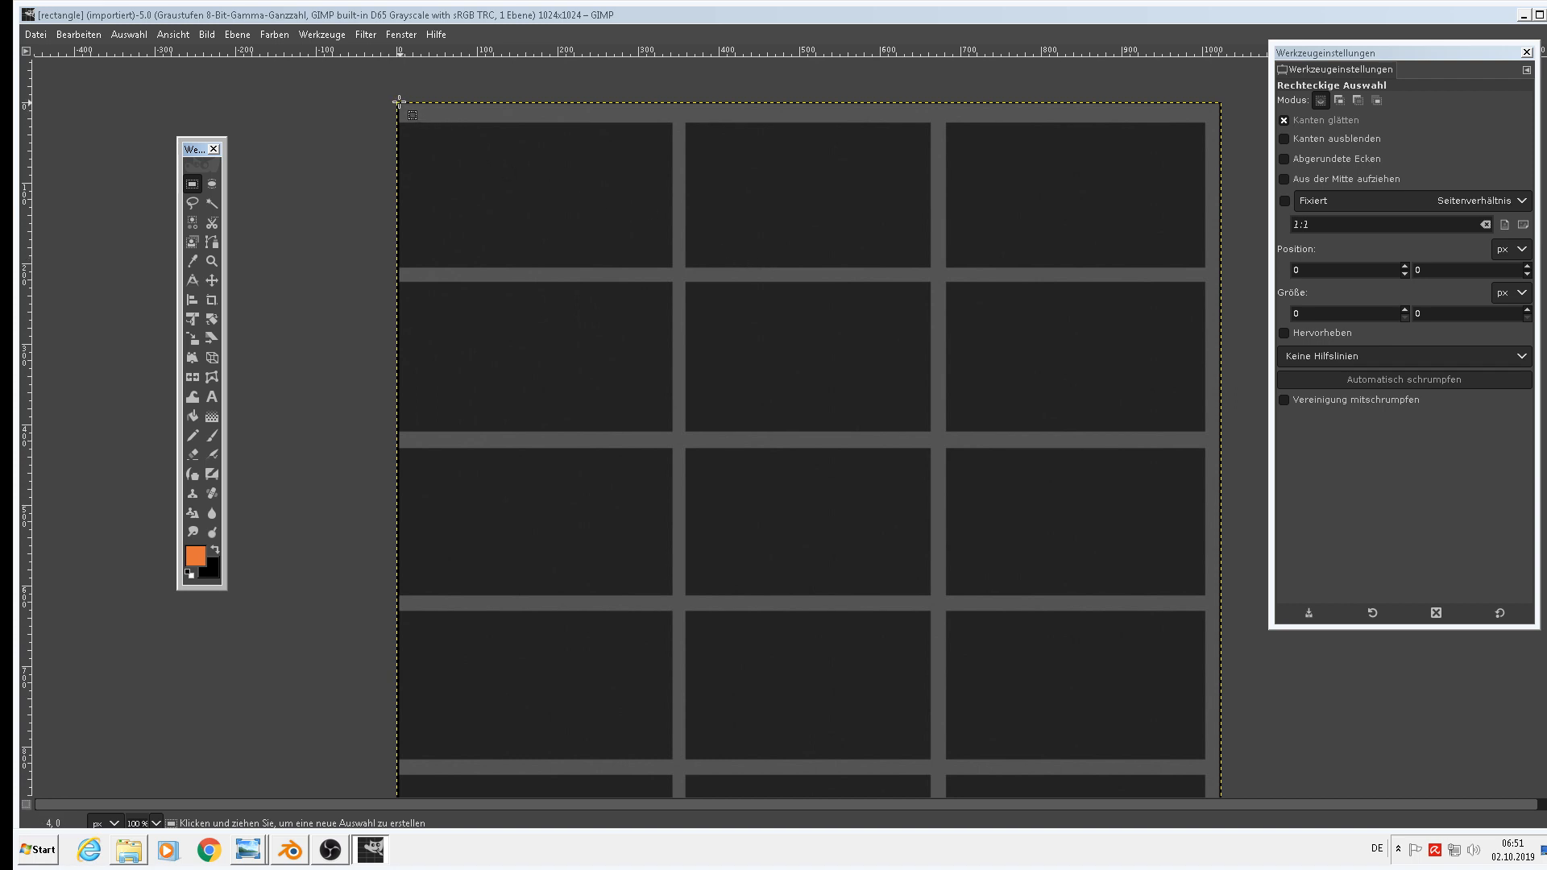
left_click_drag(400, 105, 1219, 793)
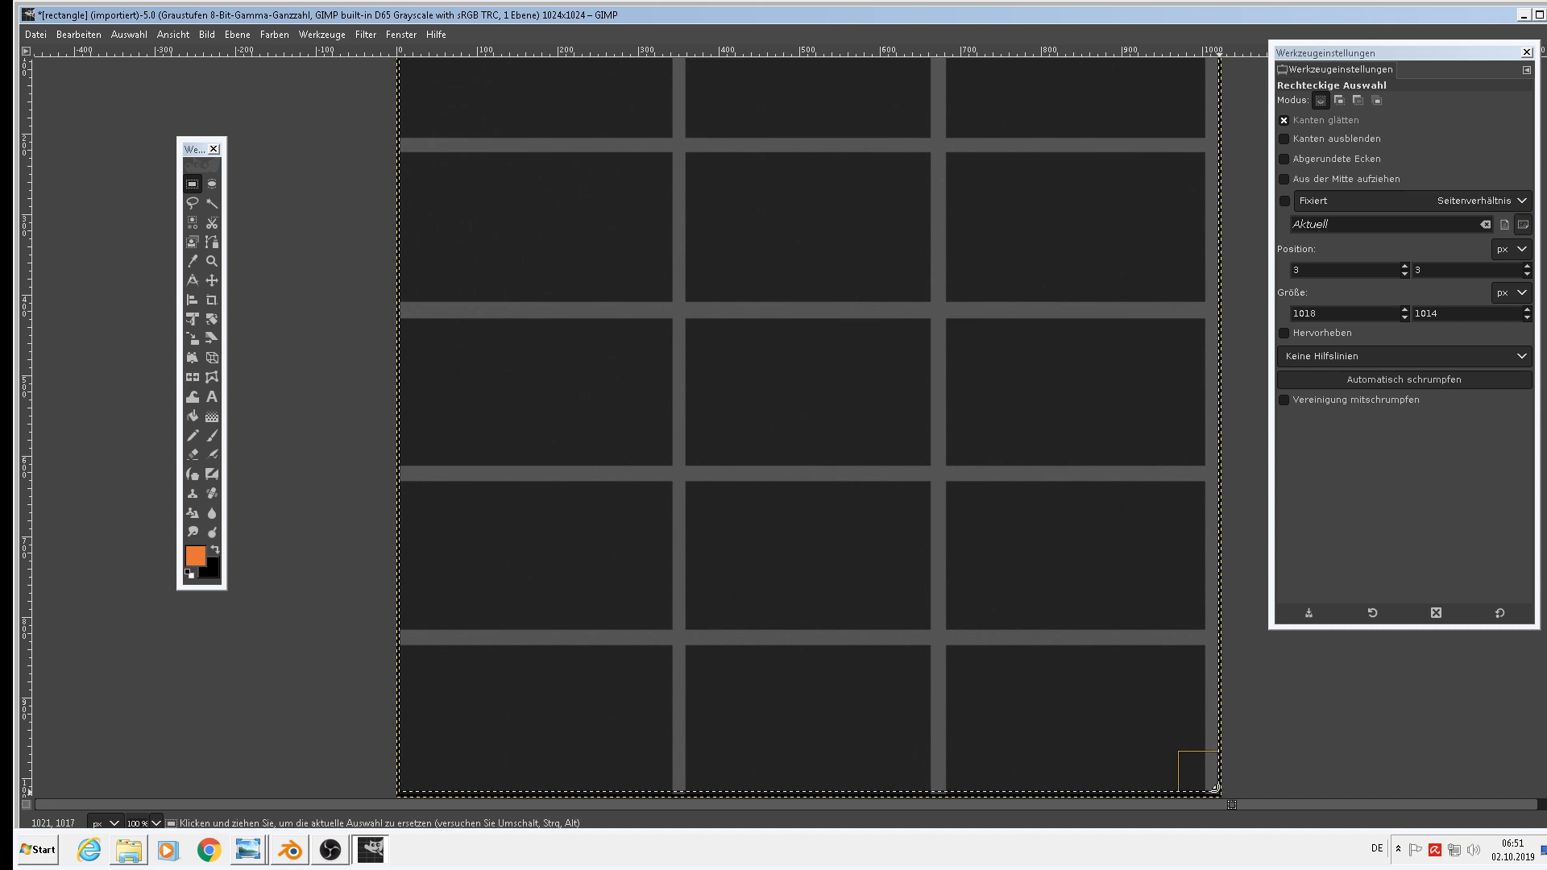
Cut the selected grid area out of the image and paste it as a new image.
left_click(80, 35)
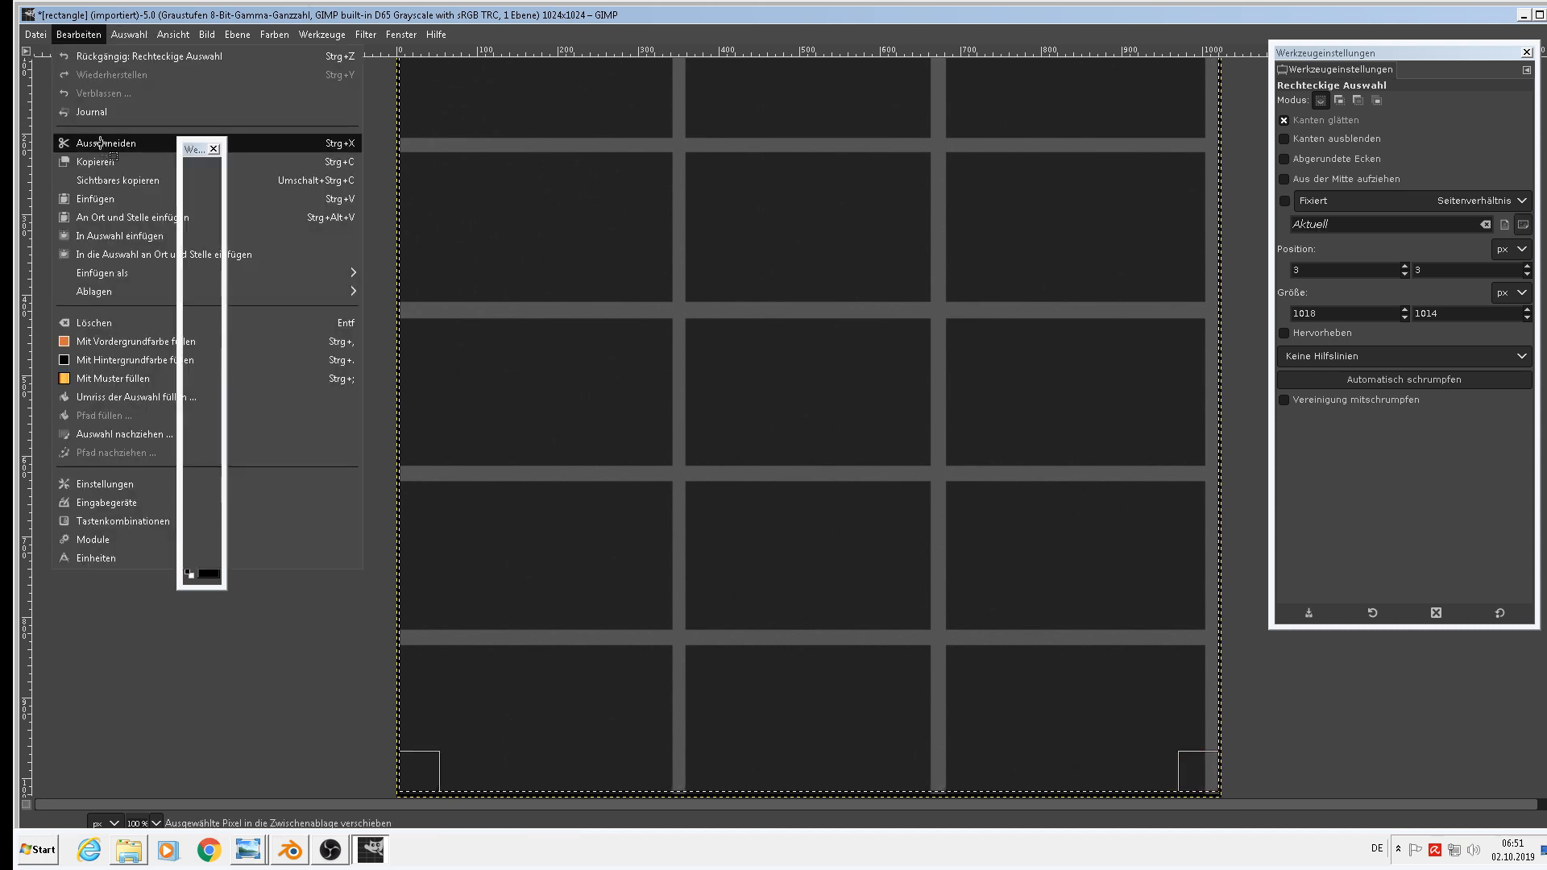
left_click(100, 144)
left_click(82, 36)
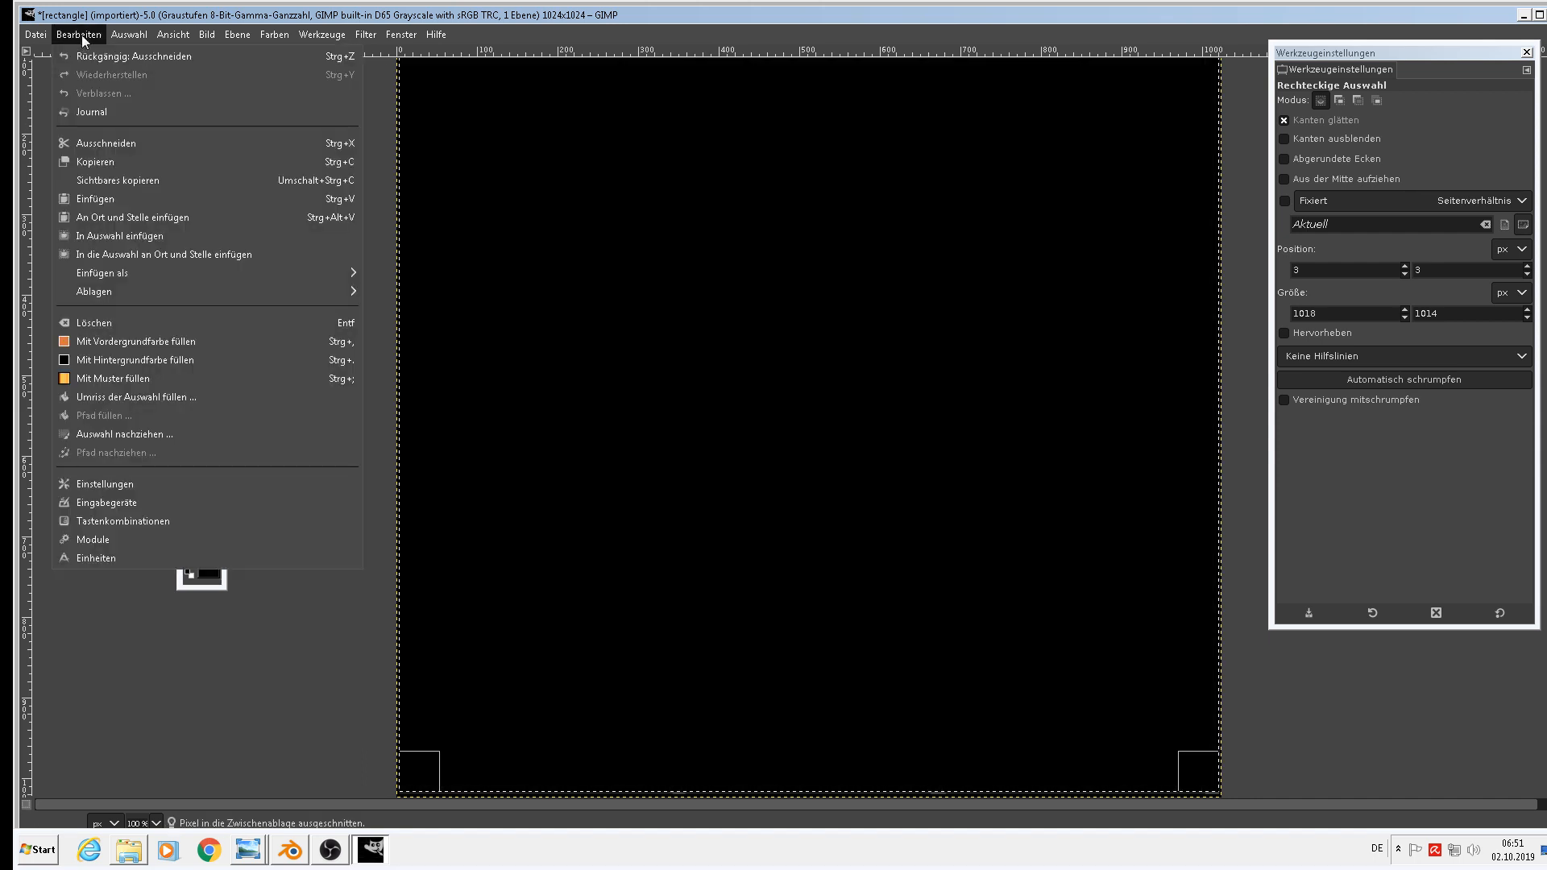
mouse_move(190, 276)
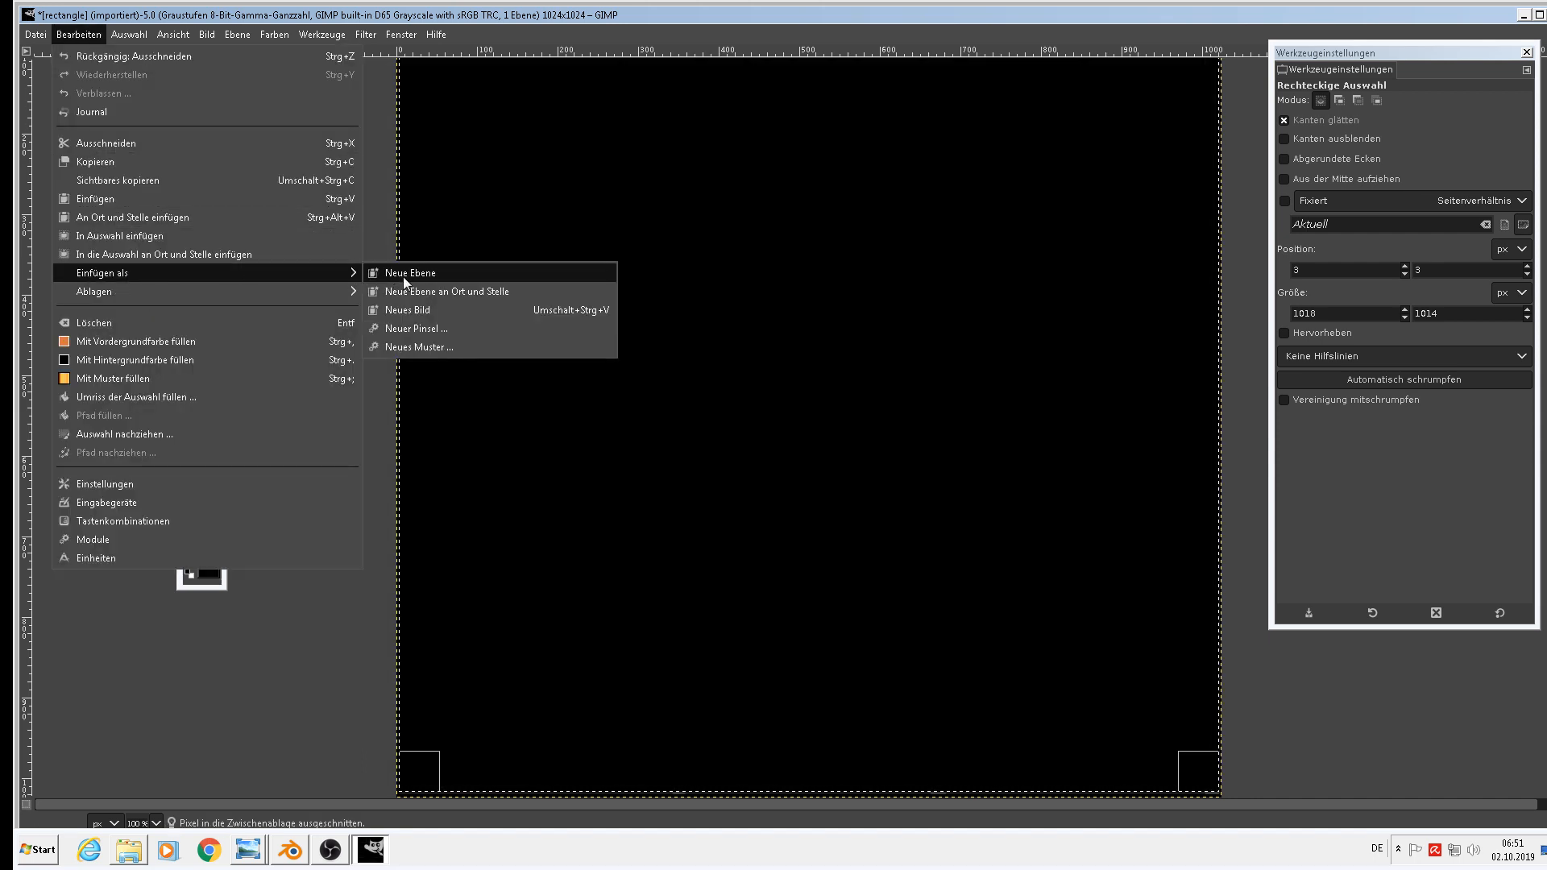
left_click(444, 310)
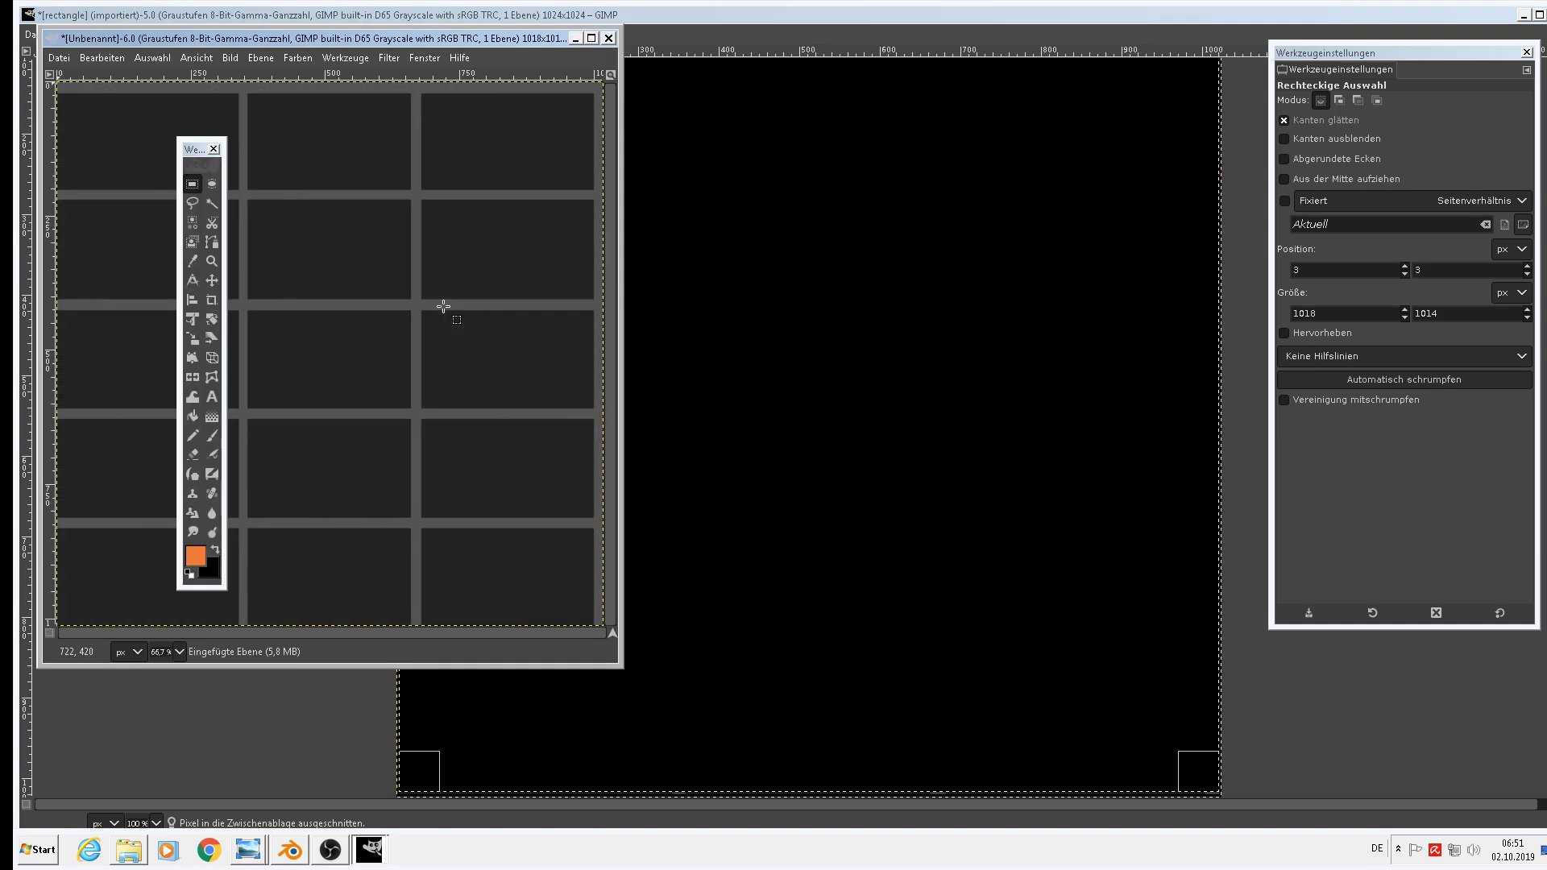
left_click(53, 58)
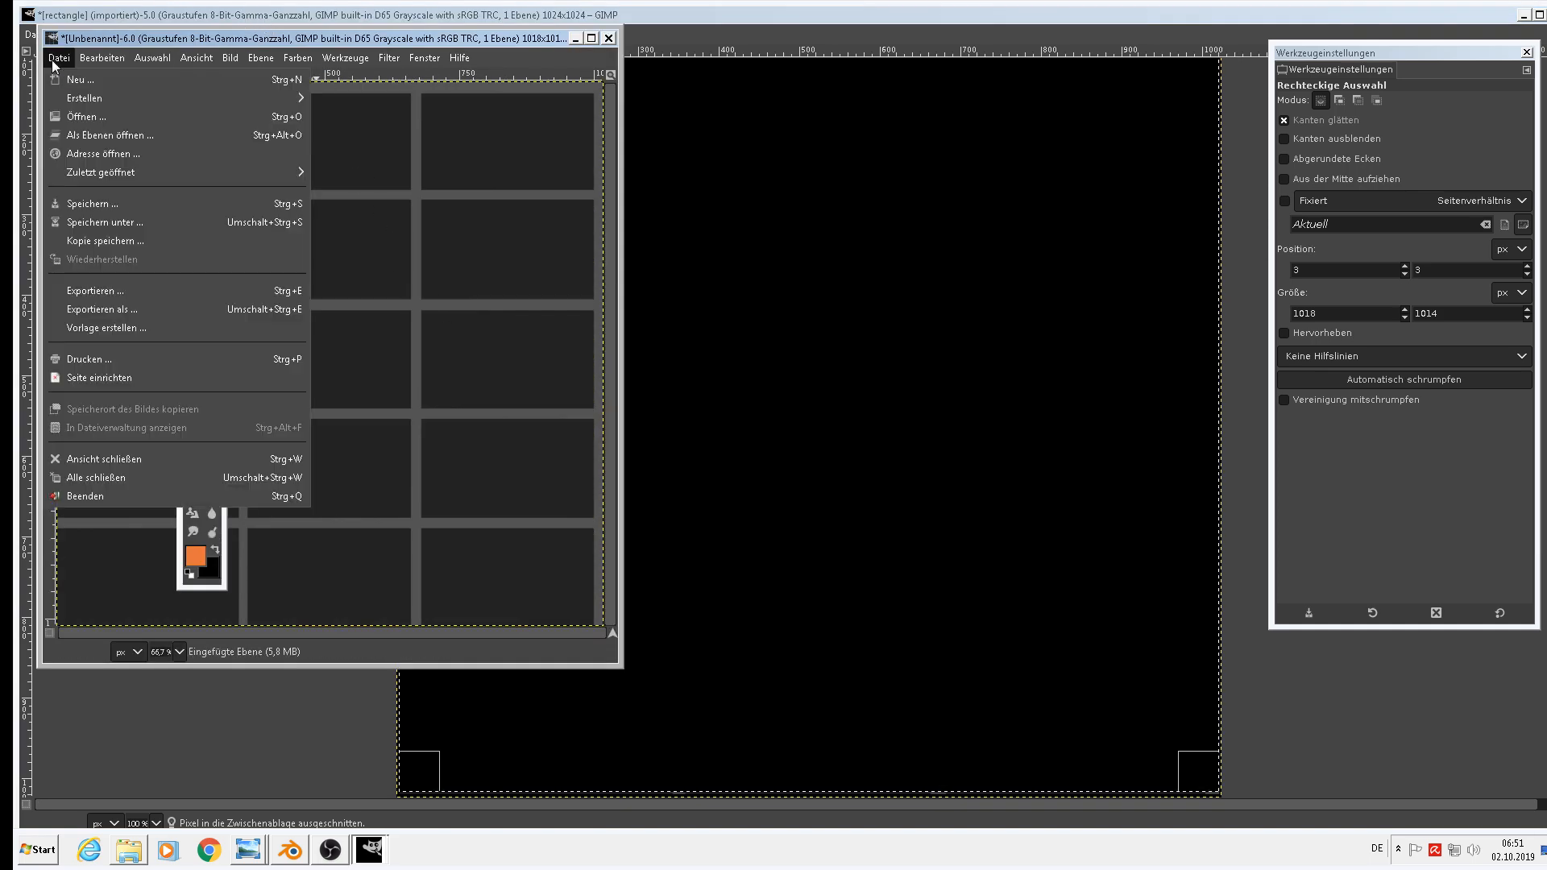
left_click(114, 206)
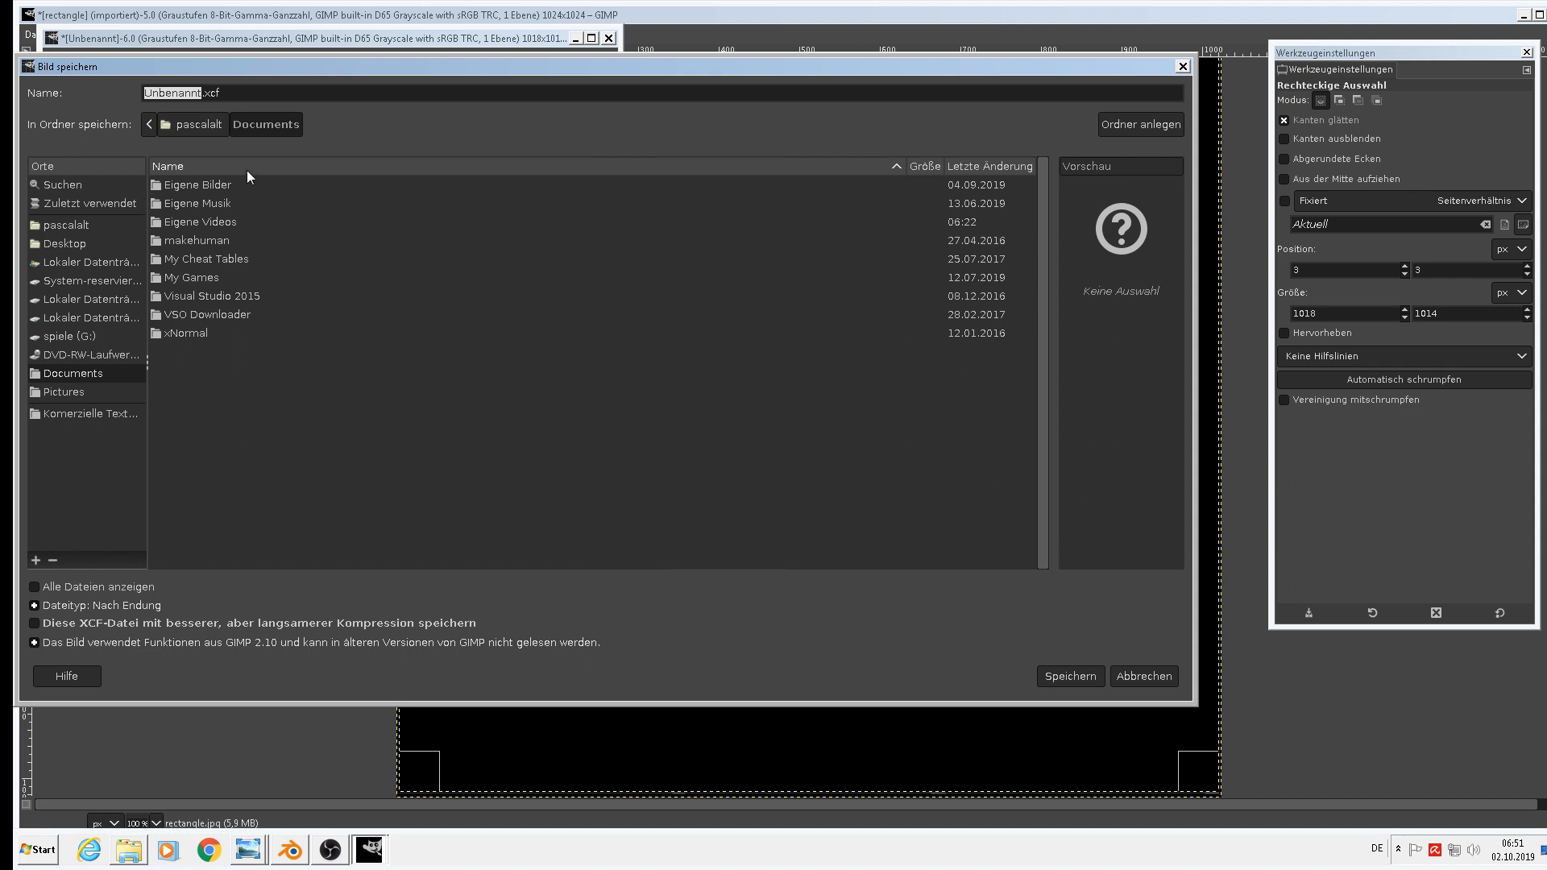
left_click(1142, 678)
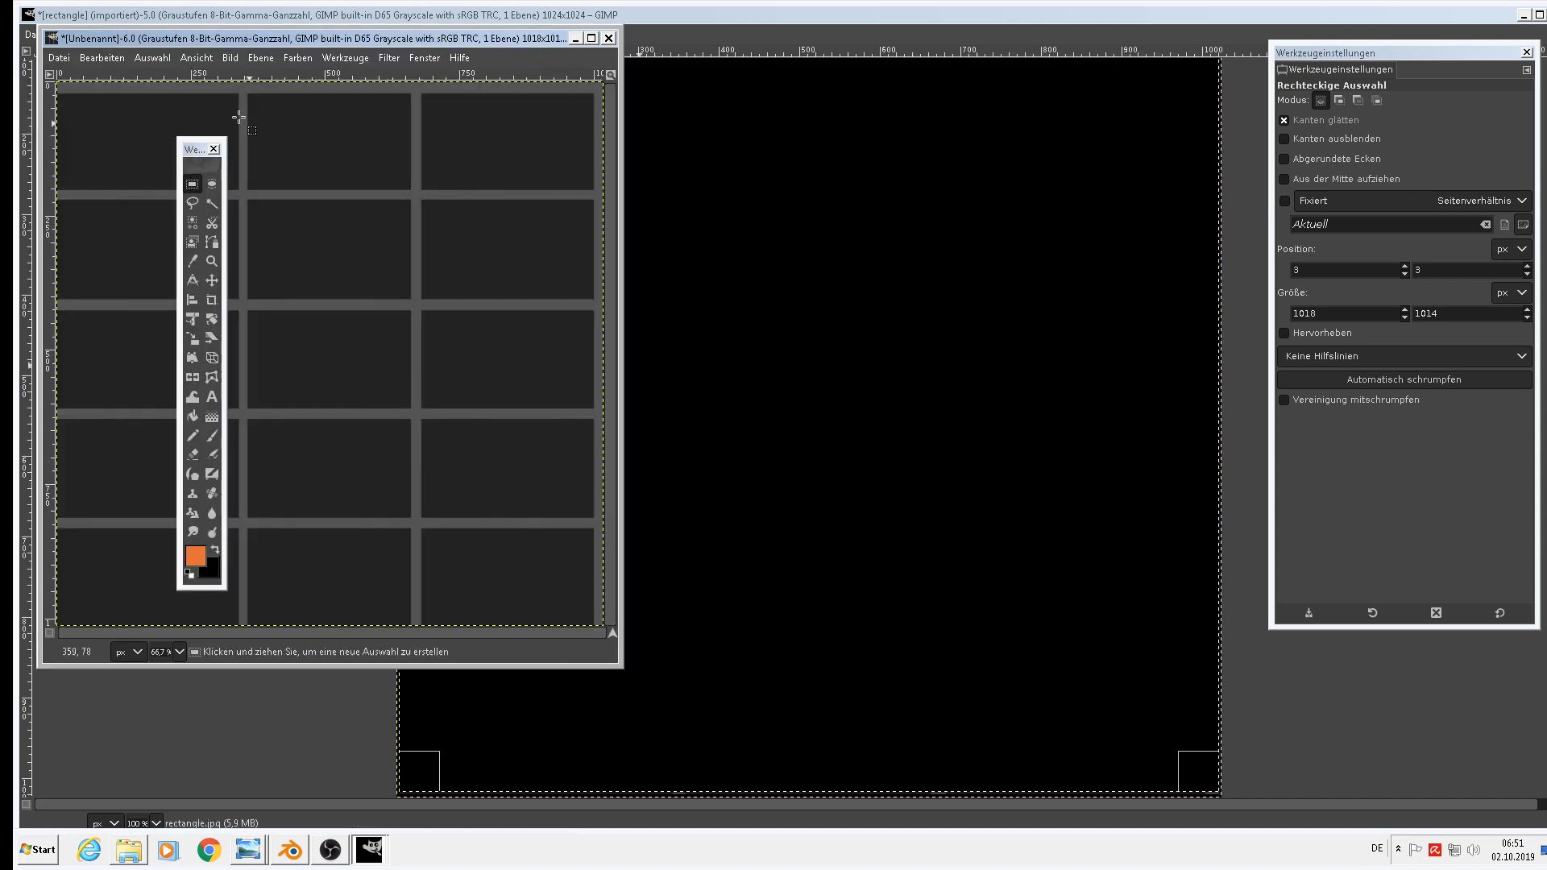
Start exporting the trimmed grid image and browse to blender > Modelle 13 vom 28-07-2019 > coastguard ship > textures.
left_click(50, 60)
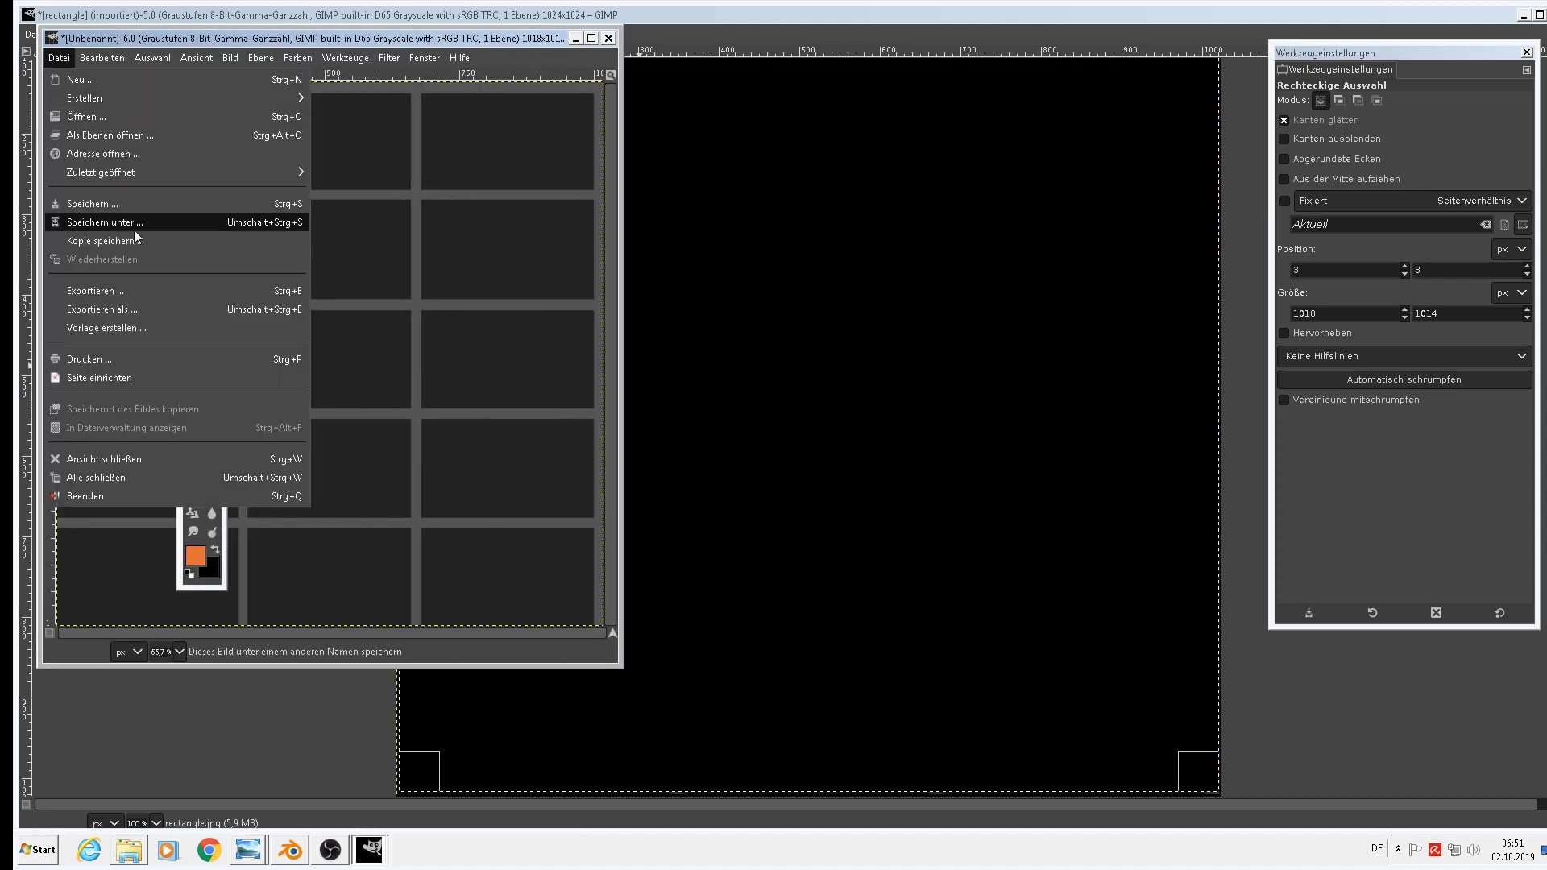
left_click(115, 306)
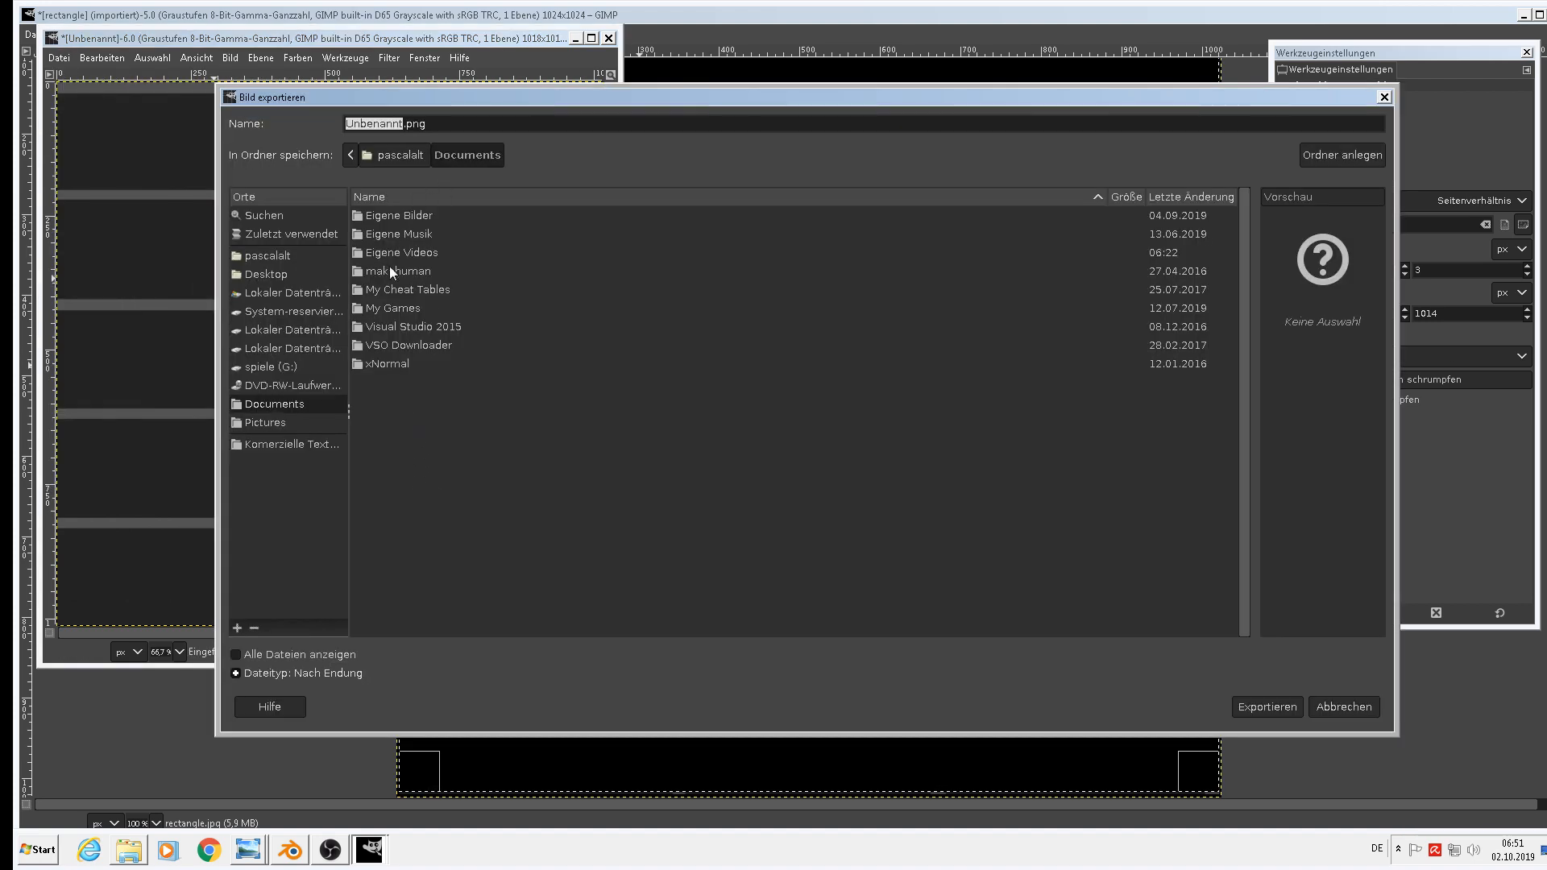
left_click(295, 330)
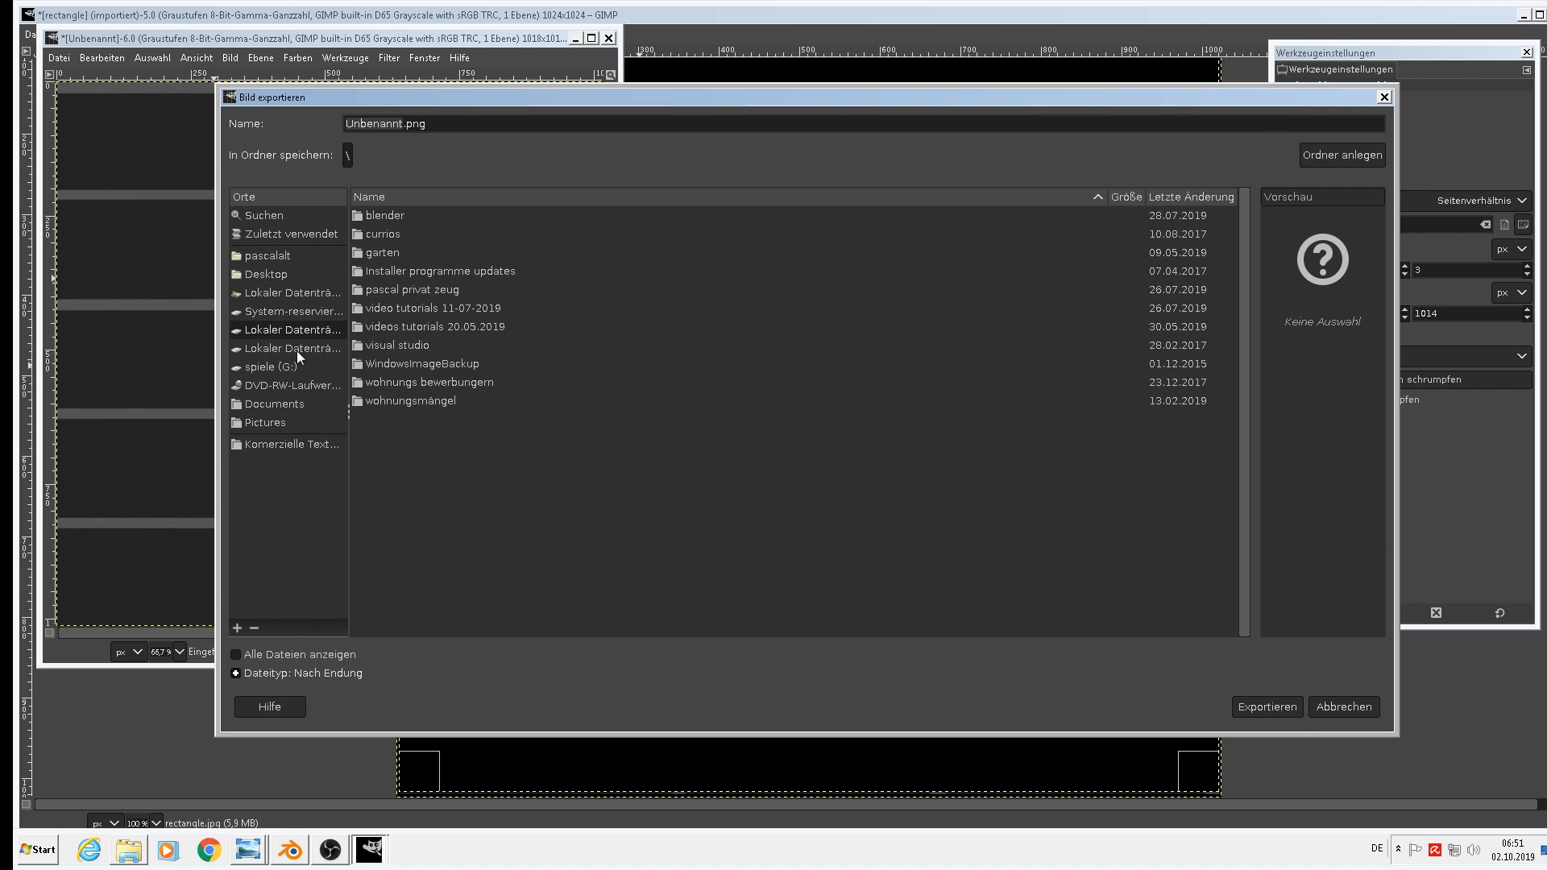
double_click(399, 216)
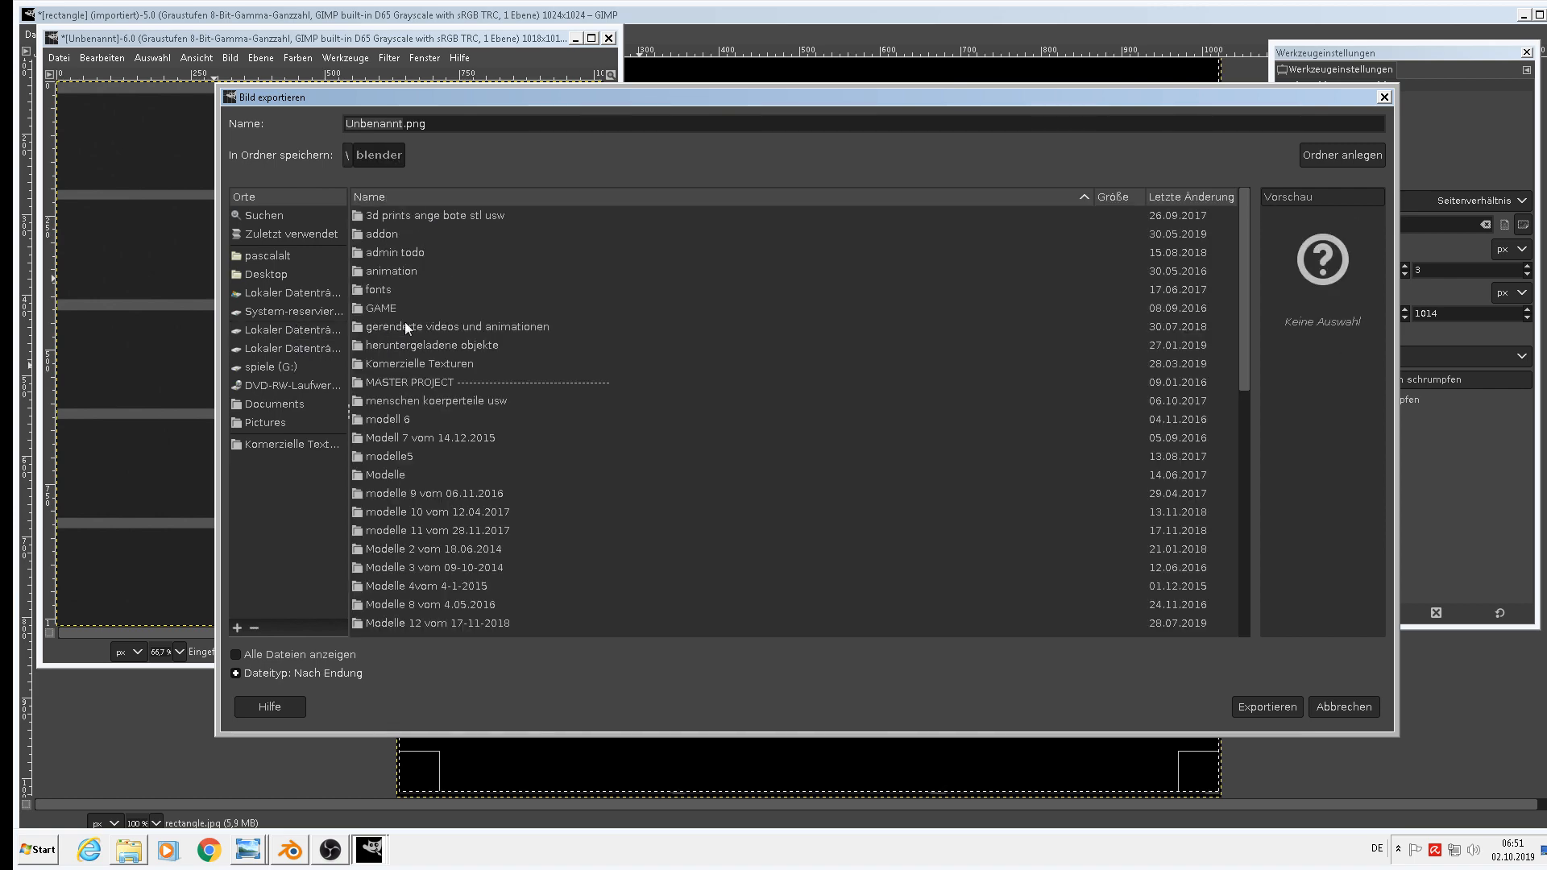
scroll(449, 503, "down", 5)
double_click(468, 435)
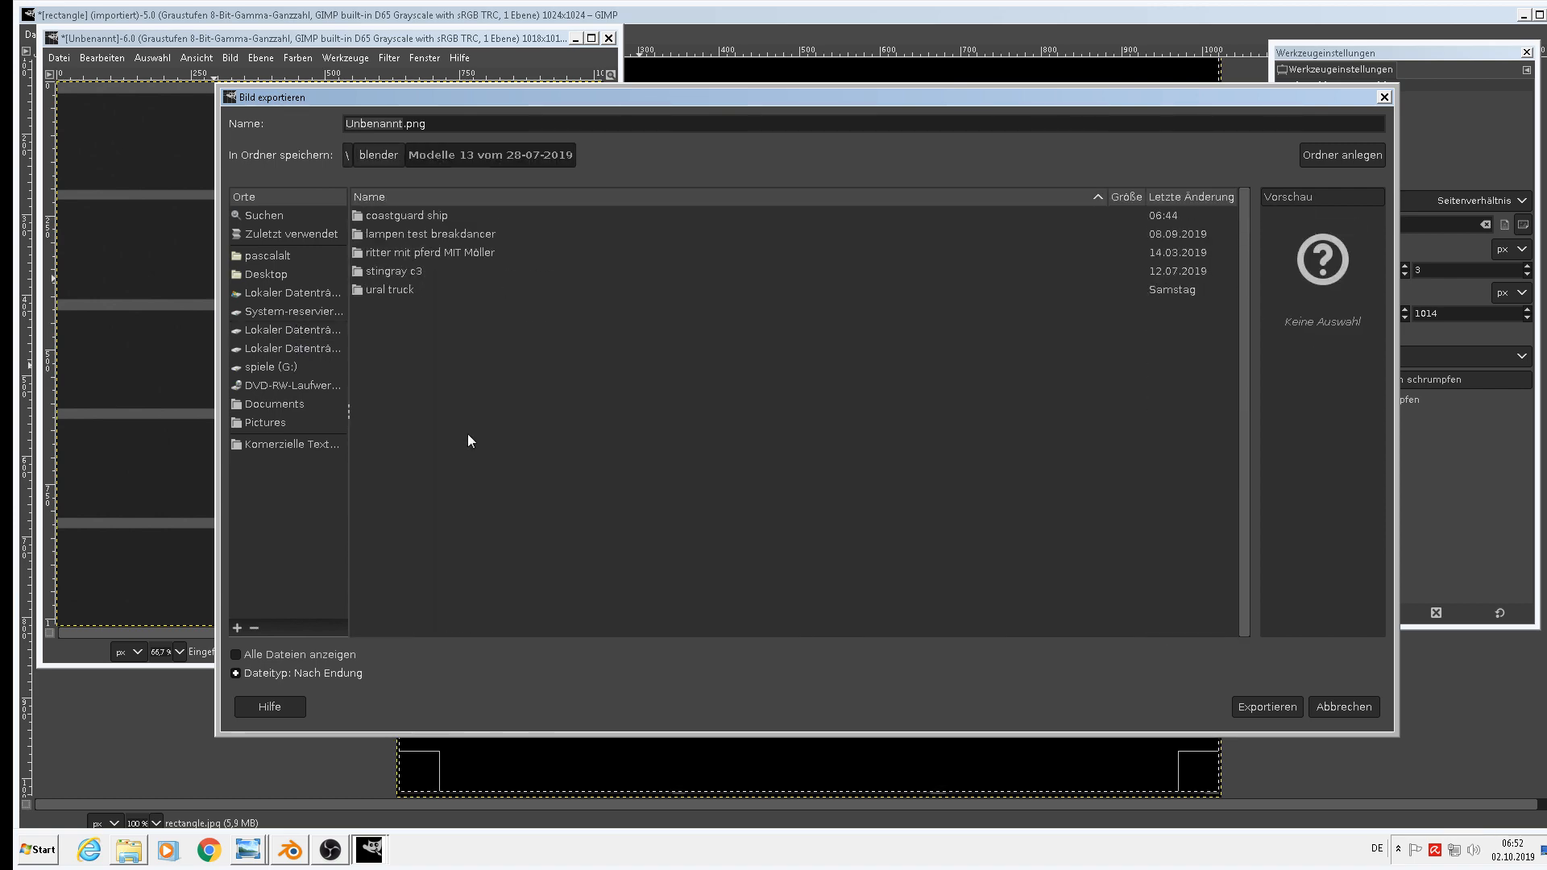
double_click(400, 209)
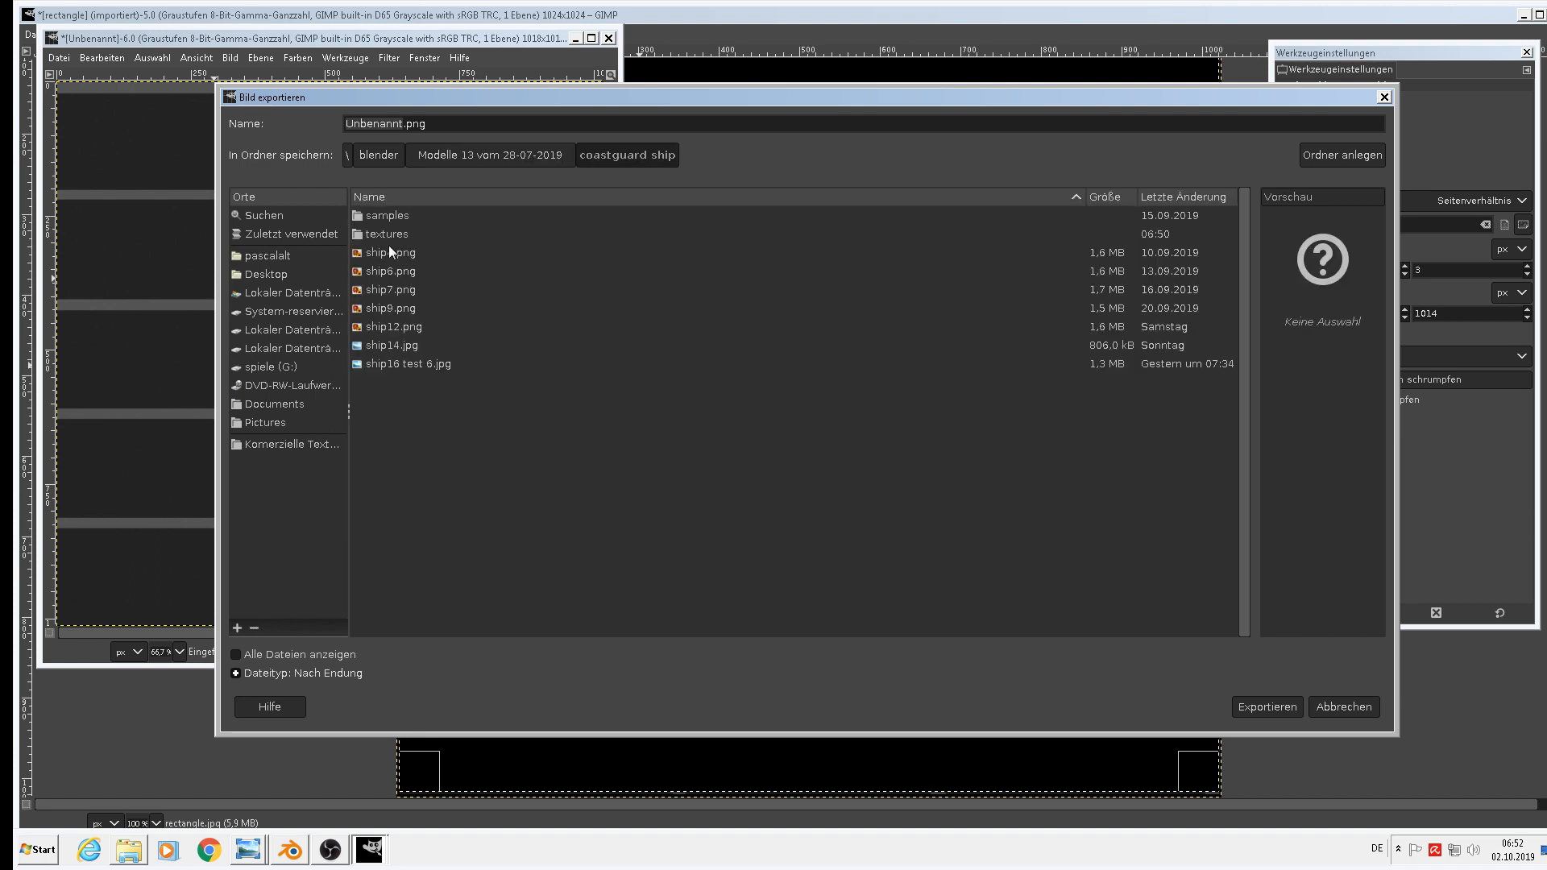
double_click(394, 233)
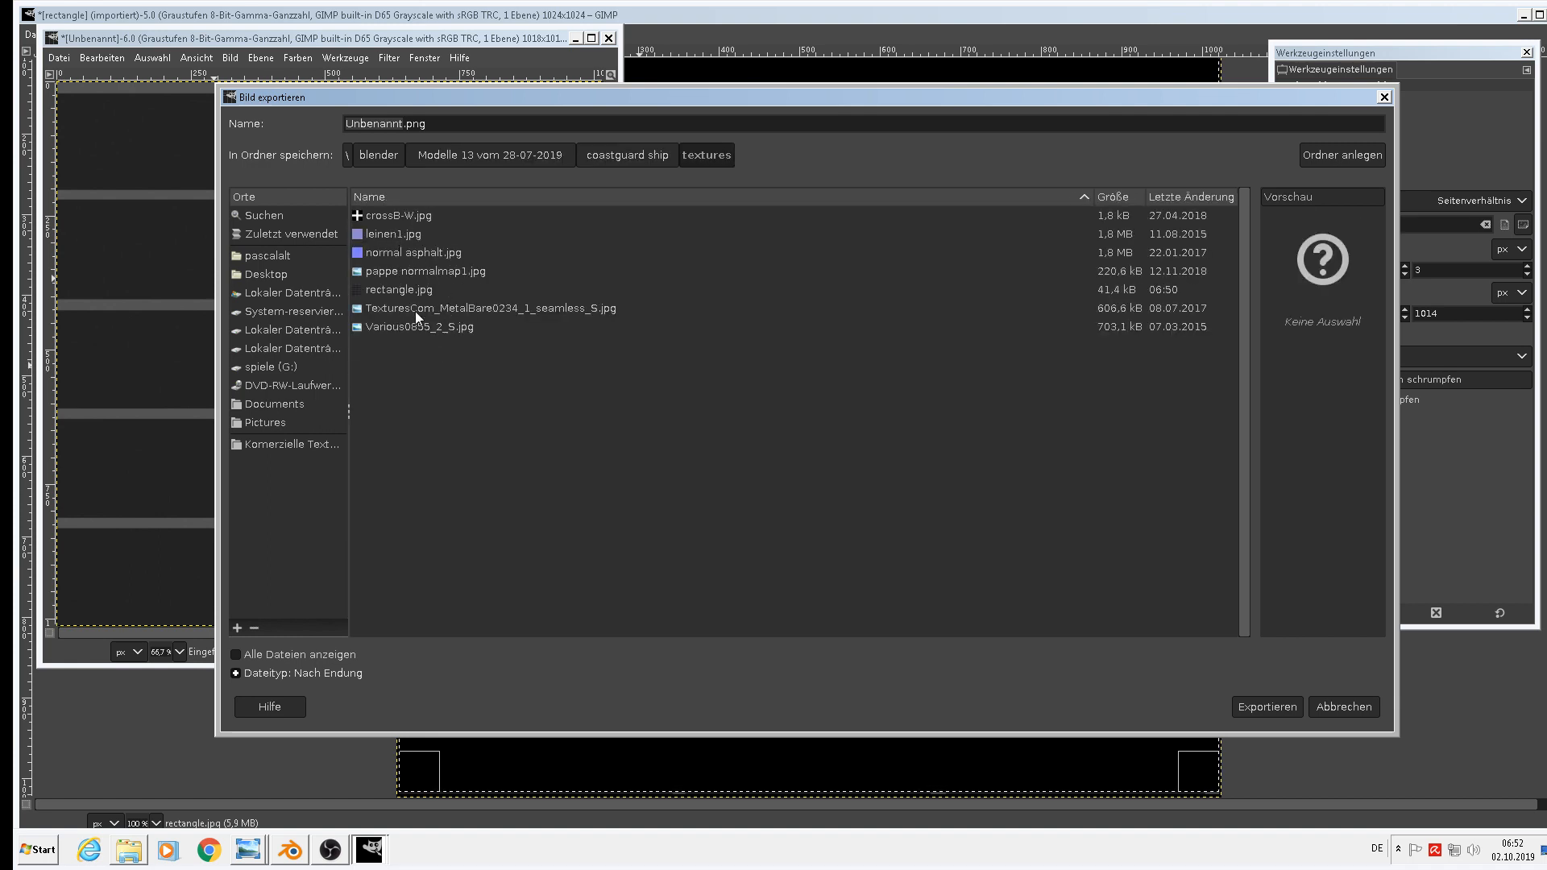
Export the trimmed grid over the existing rectangle.jpg as a JPEG with quality 90.
left_click(403, 291)
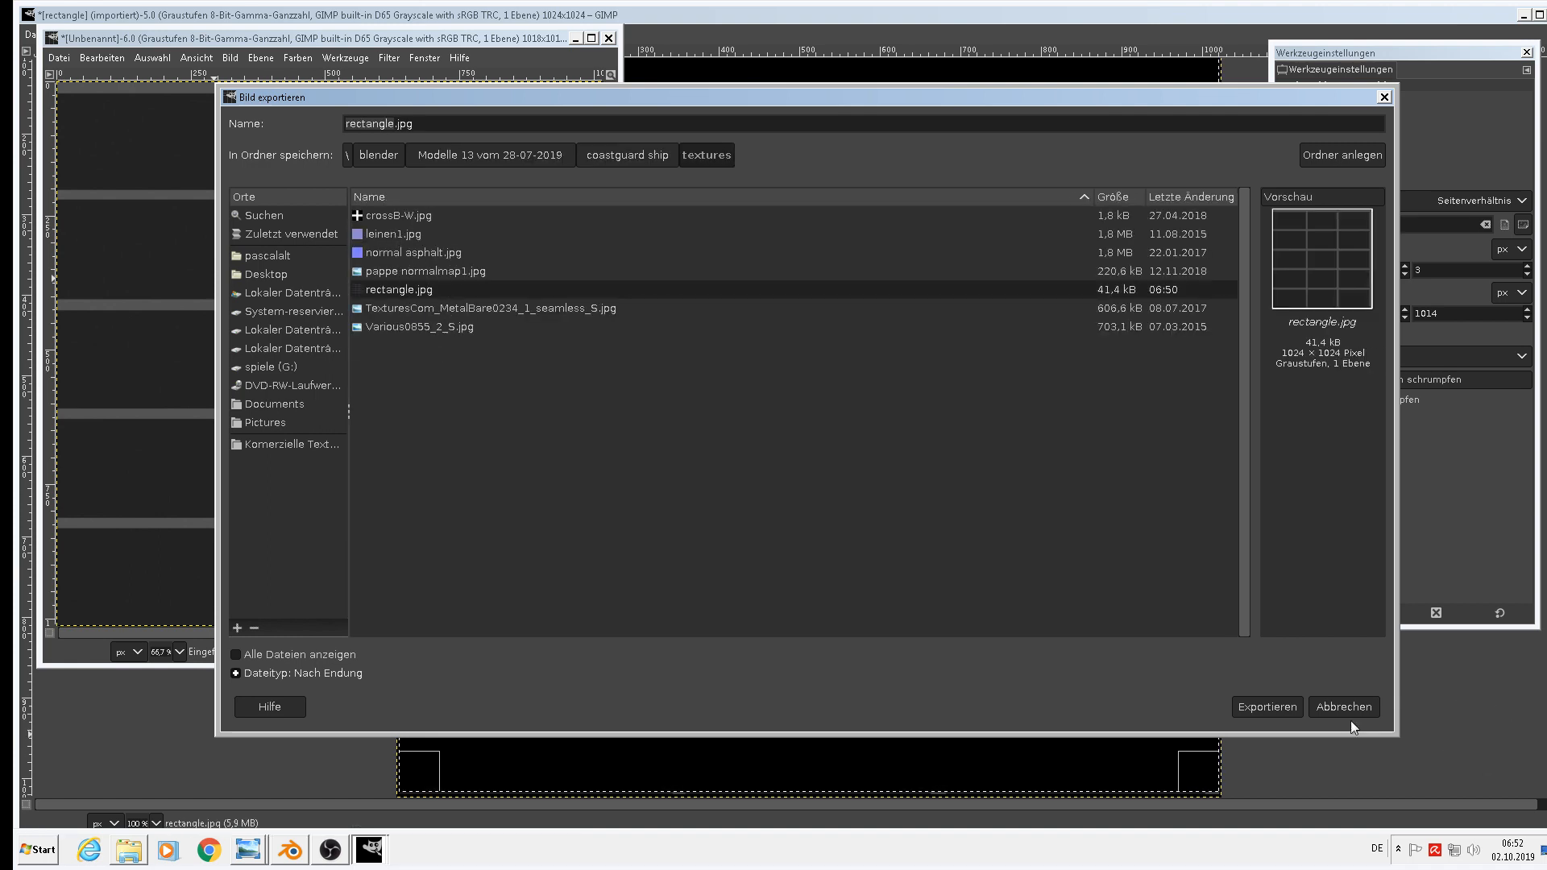
left_click(1265, 707)
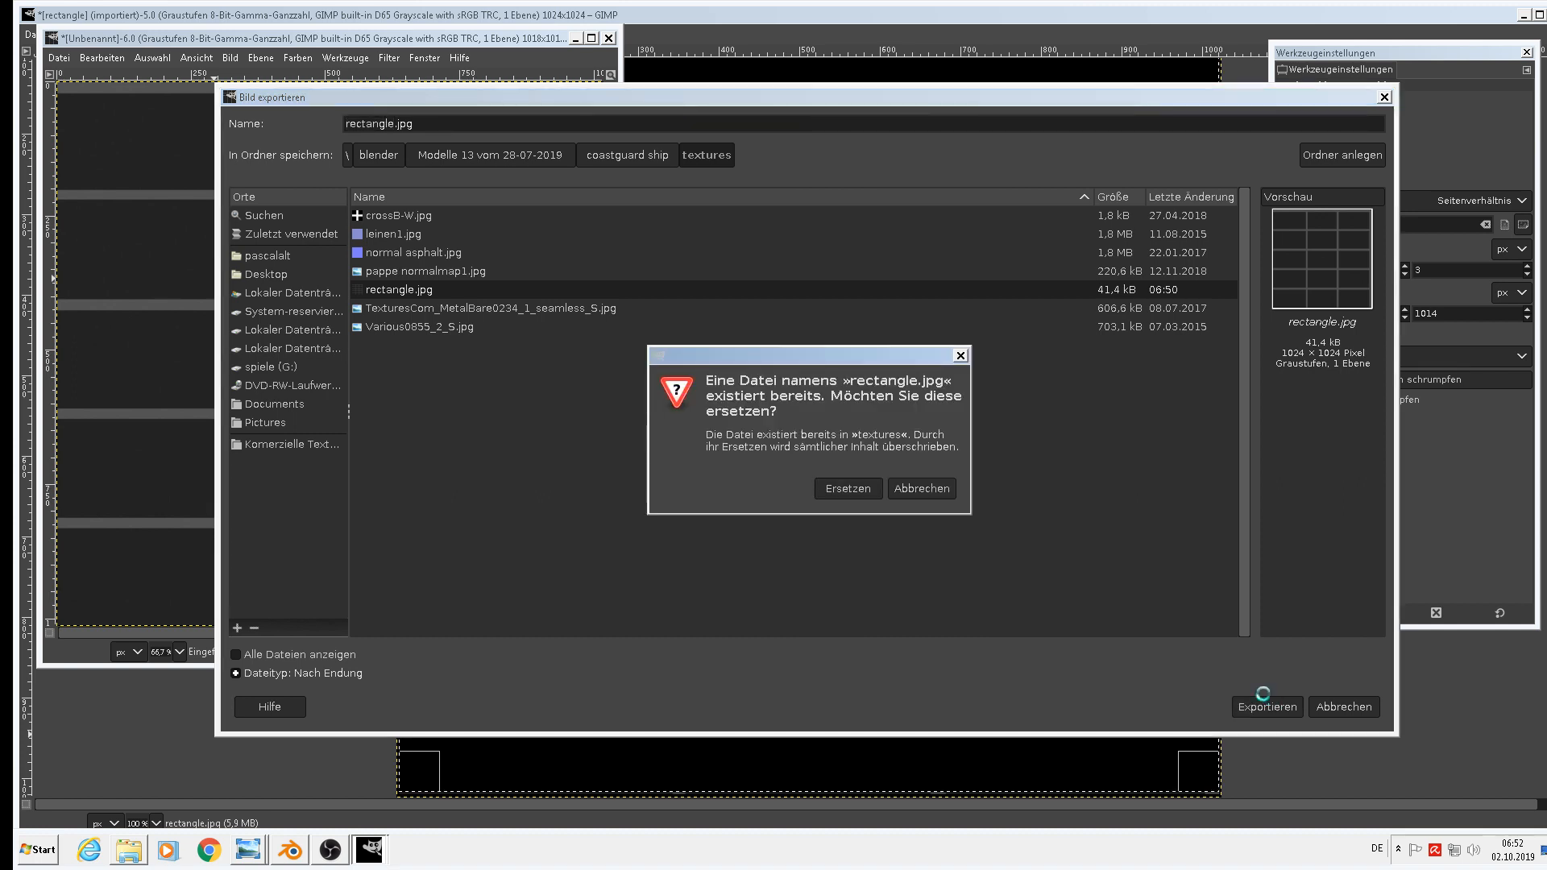
left_click(848, 488)
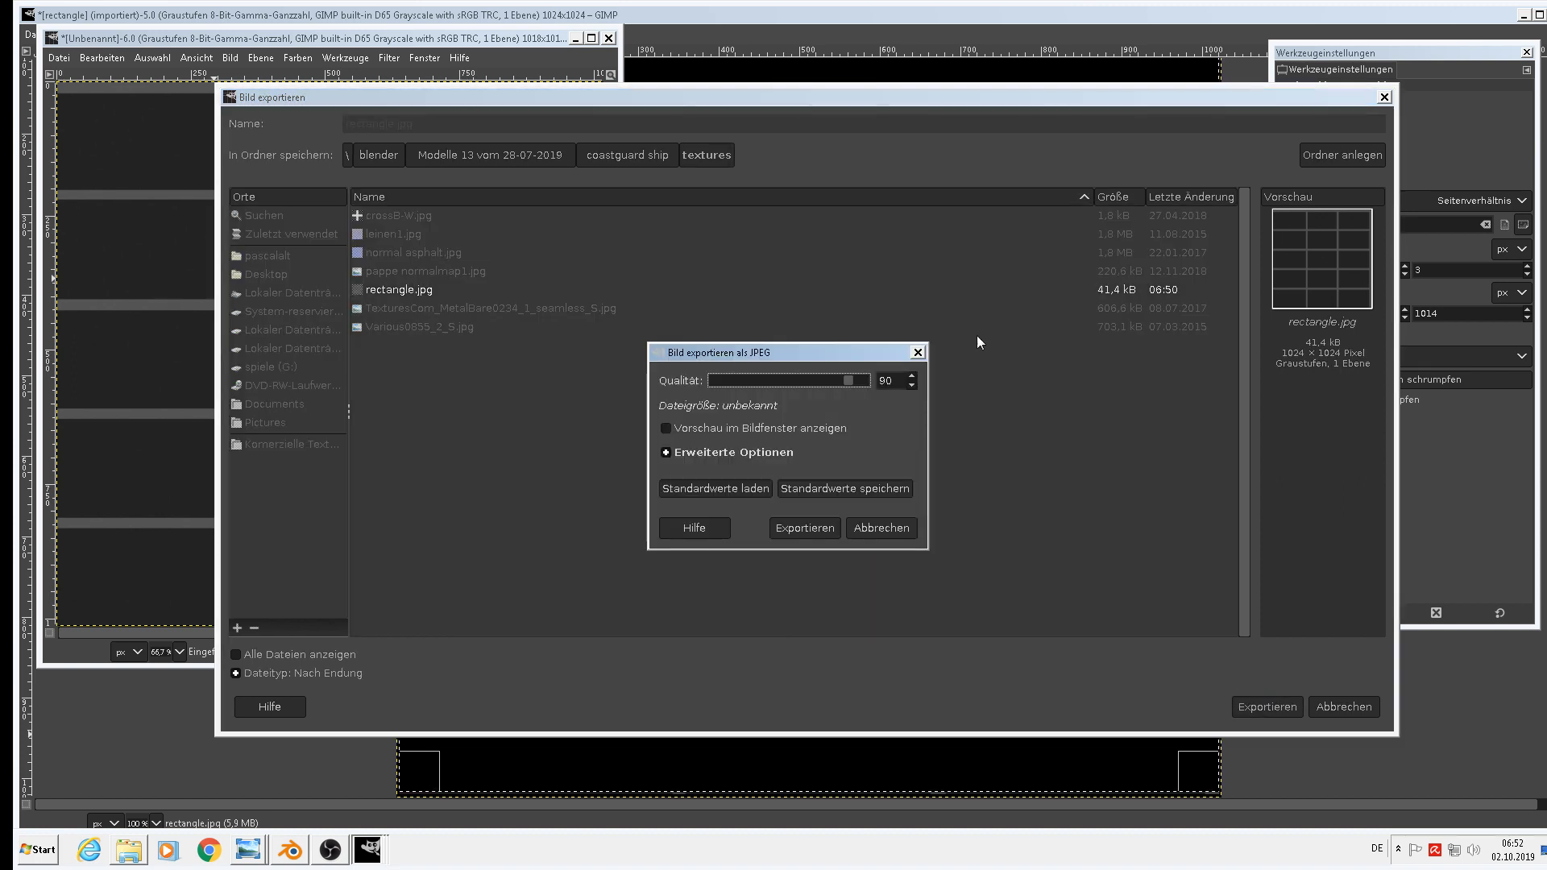
left_click(822, 529)
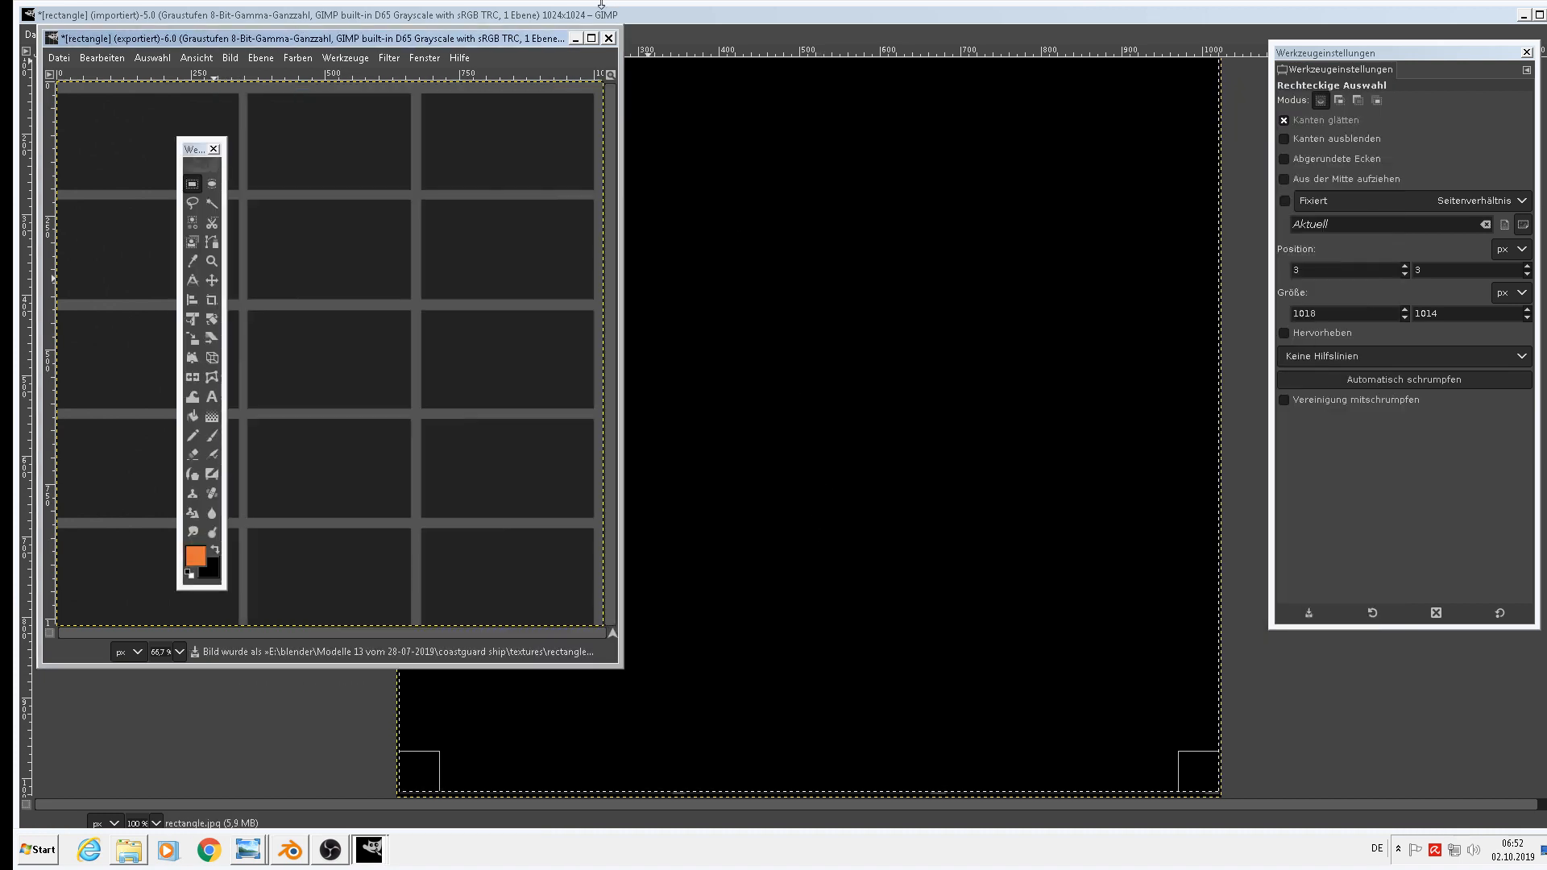
Close both open grid images without saving their changes and quit GIMP.
left_click(609, 38)
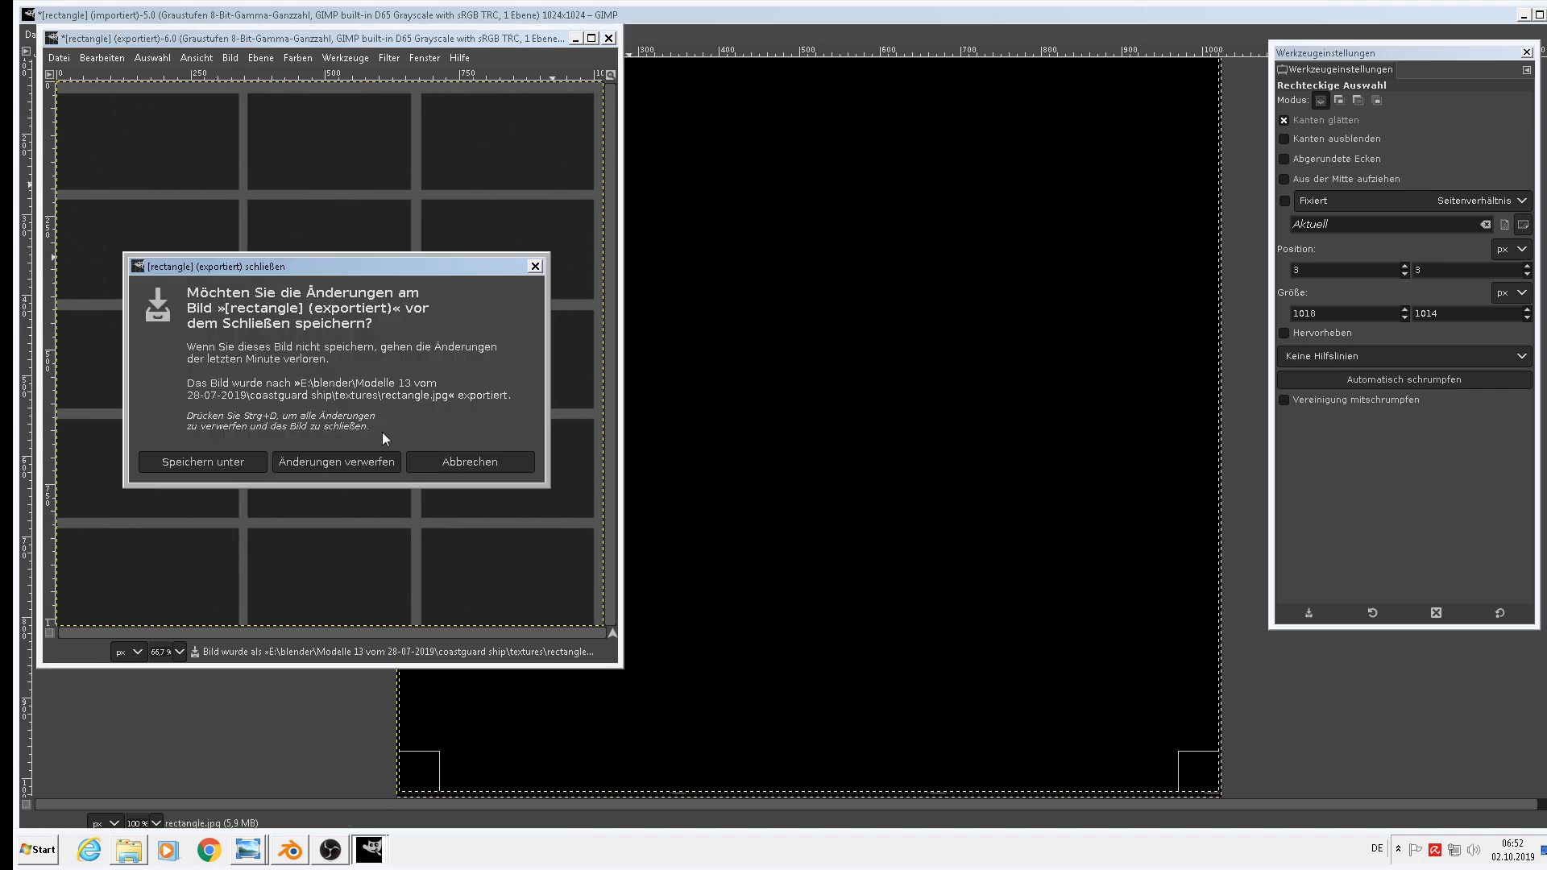
left_click(363, 462)
key("ctrl+w")
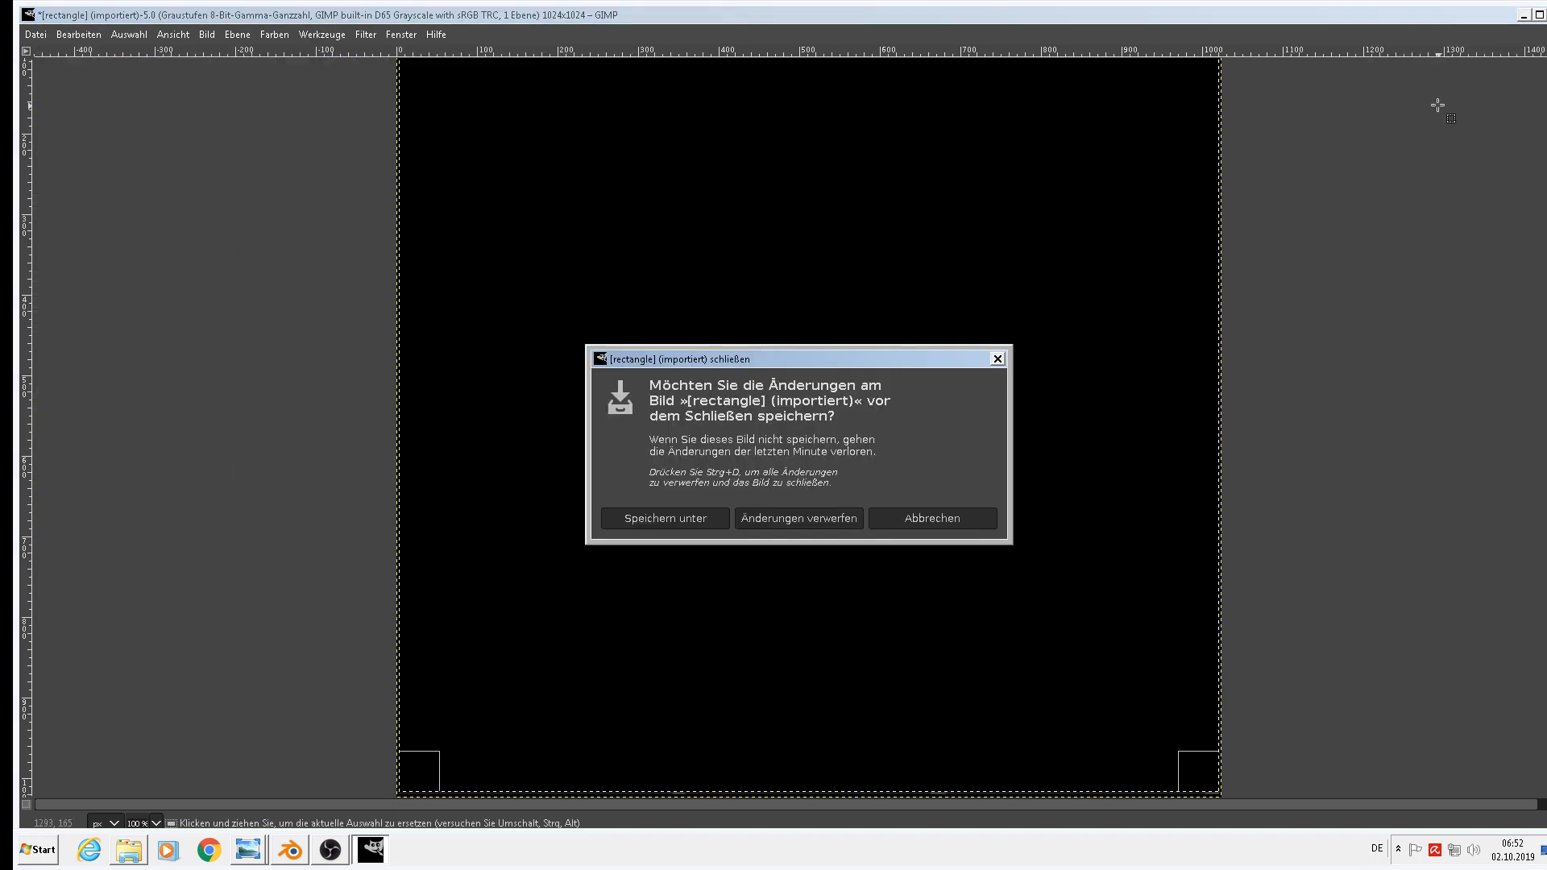
left_click(805, 511)
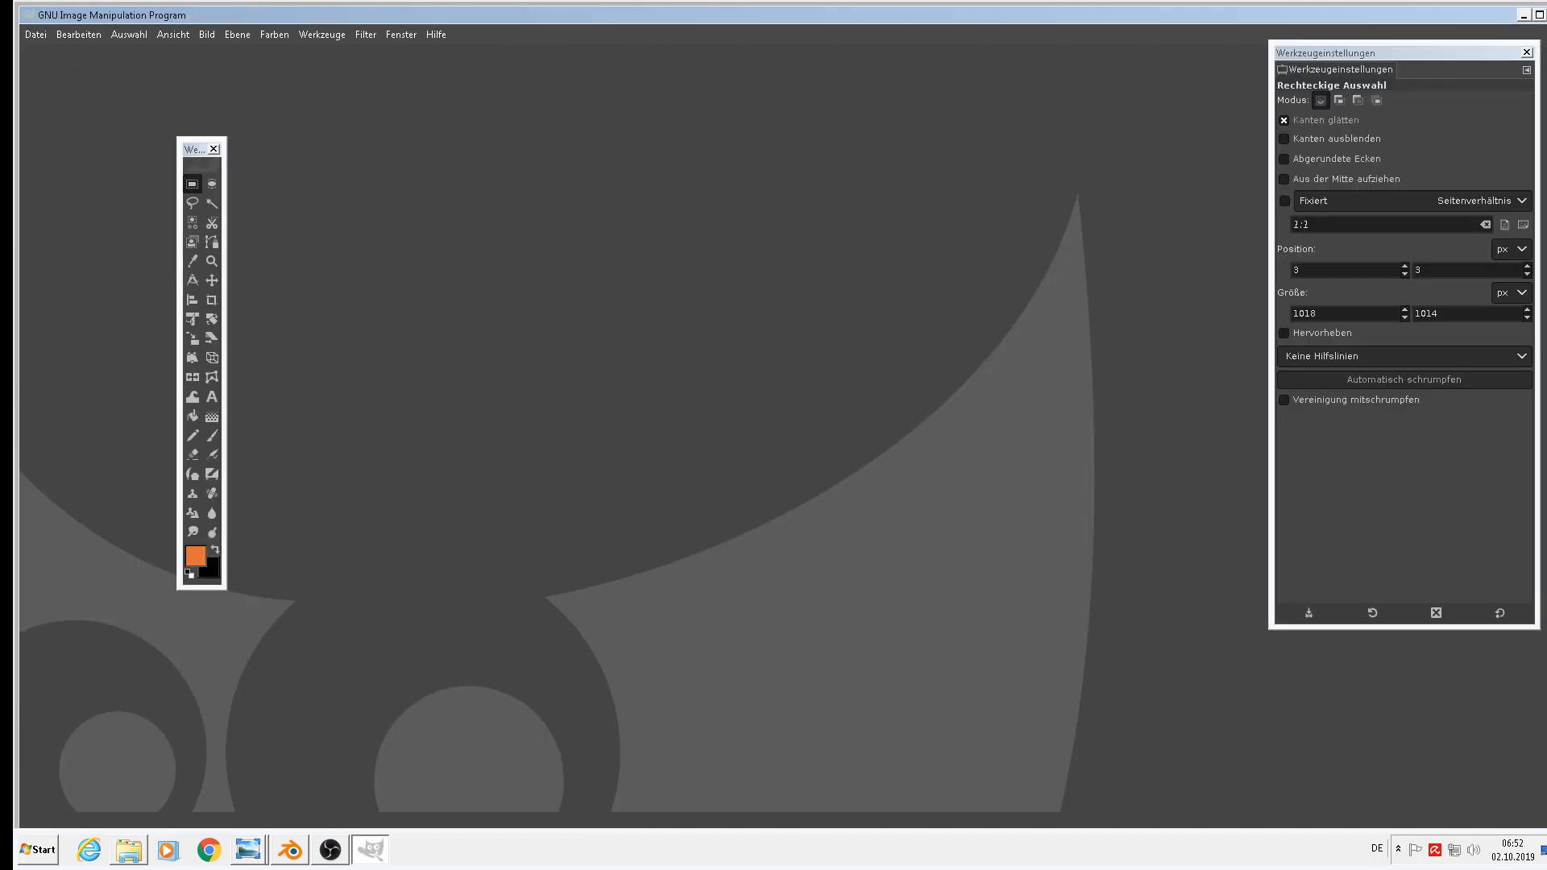
left_click(1546, 15)
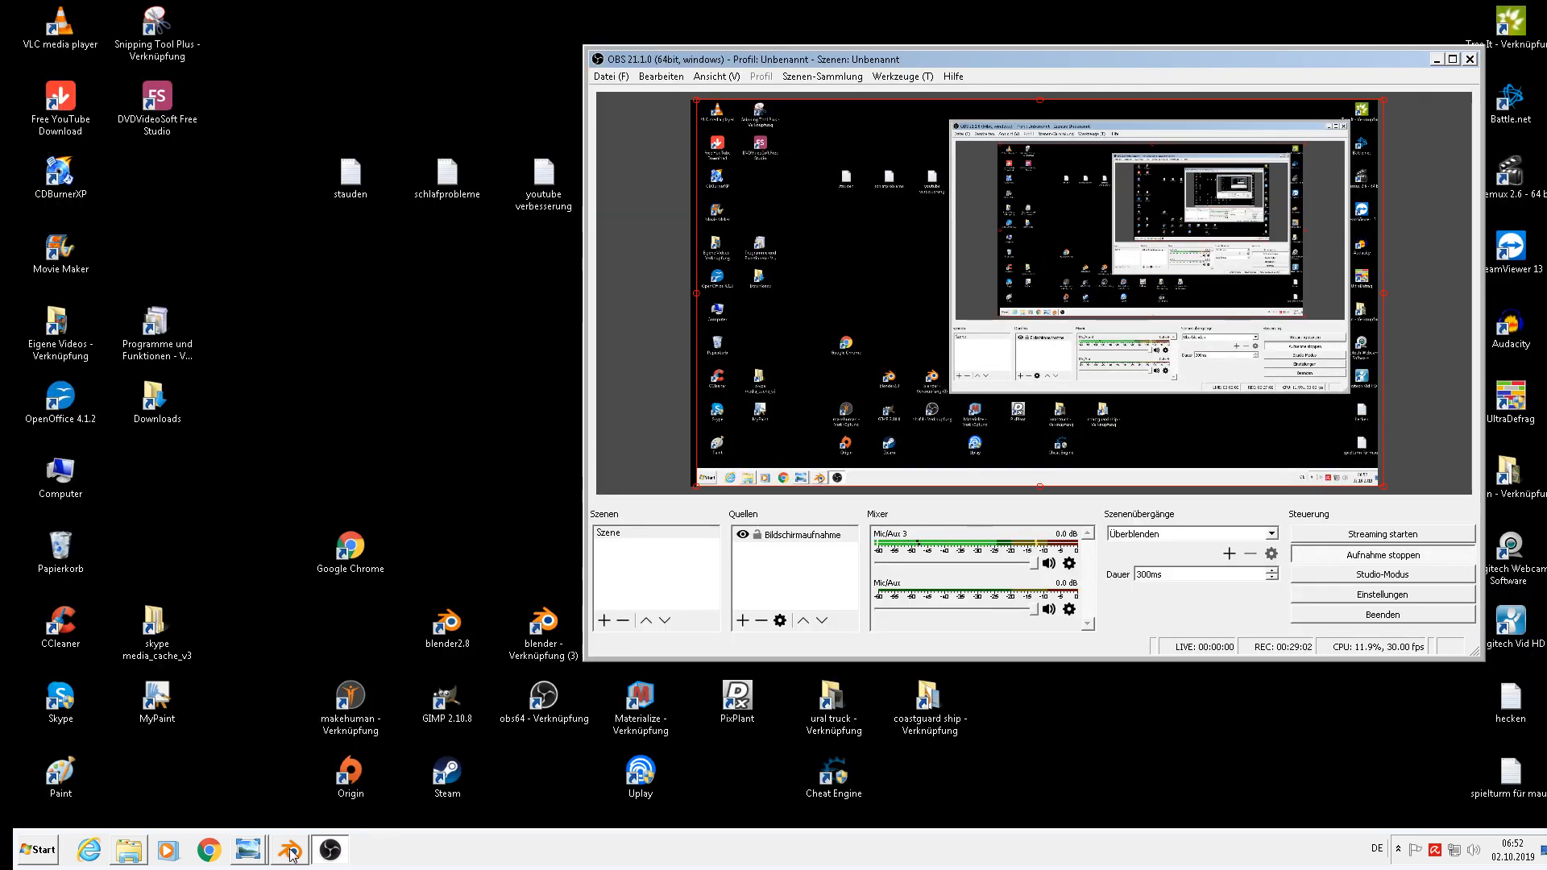
Switch to Blender and delete the selected tile grid plane that served for rendering the texture.
left_click(290, 850)
scroll(726, 182, "up", 1)
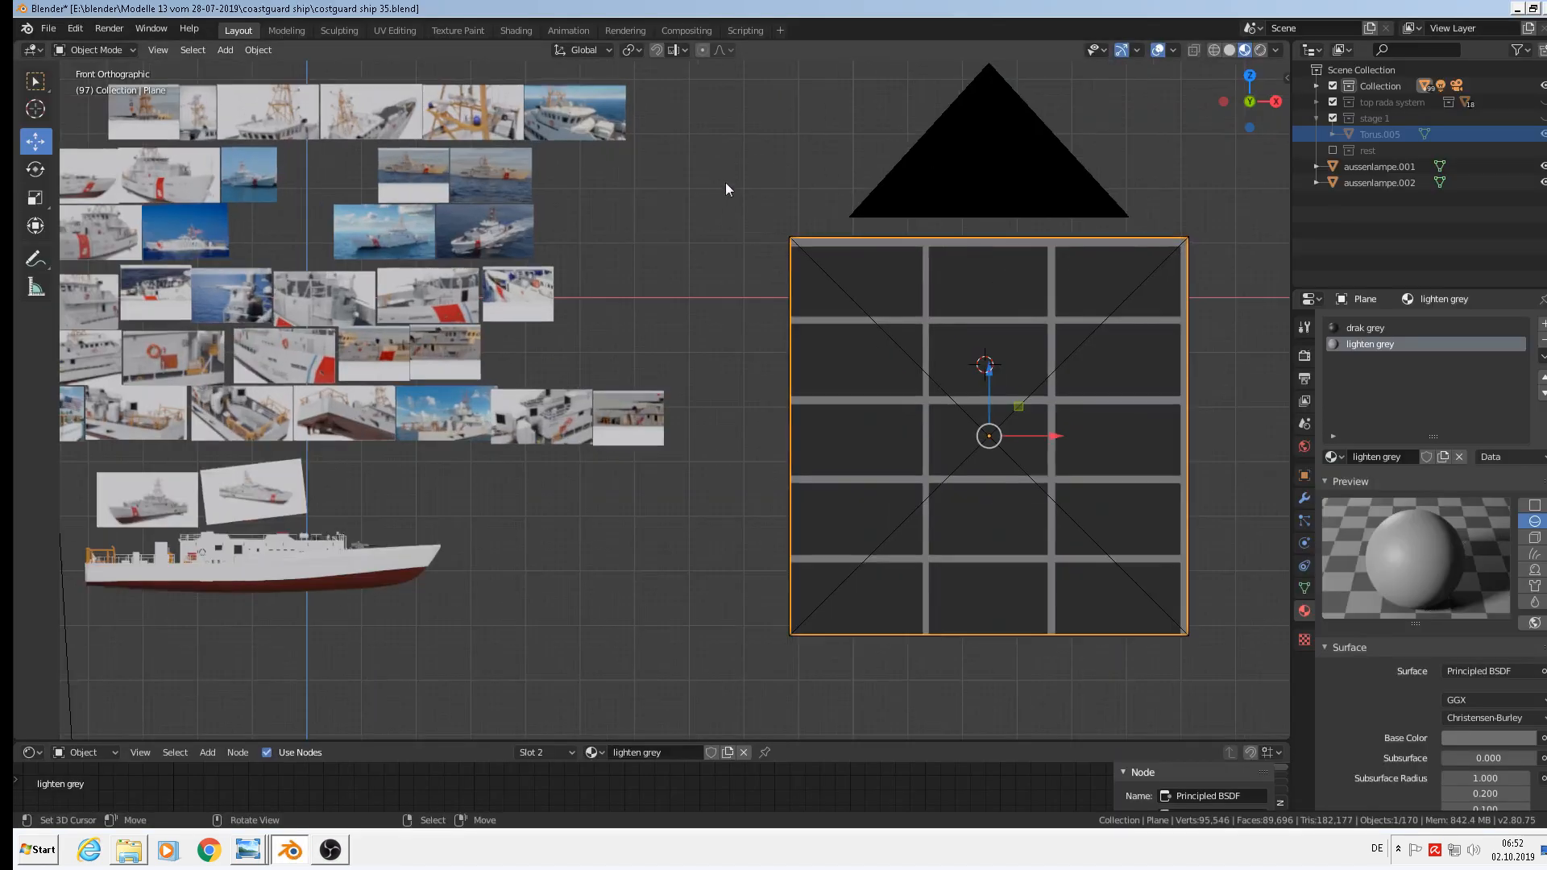
key("x")
left_click(872, 452)
Show the ship's stern in top view and open the hull object for mesh editing.
middle_click_drag(691, 441, 562, 336)
key("KP_7")
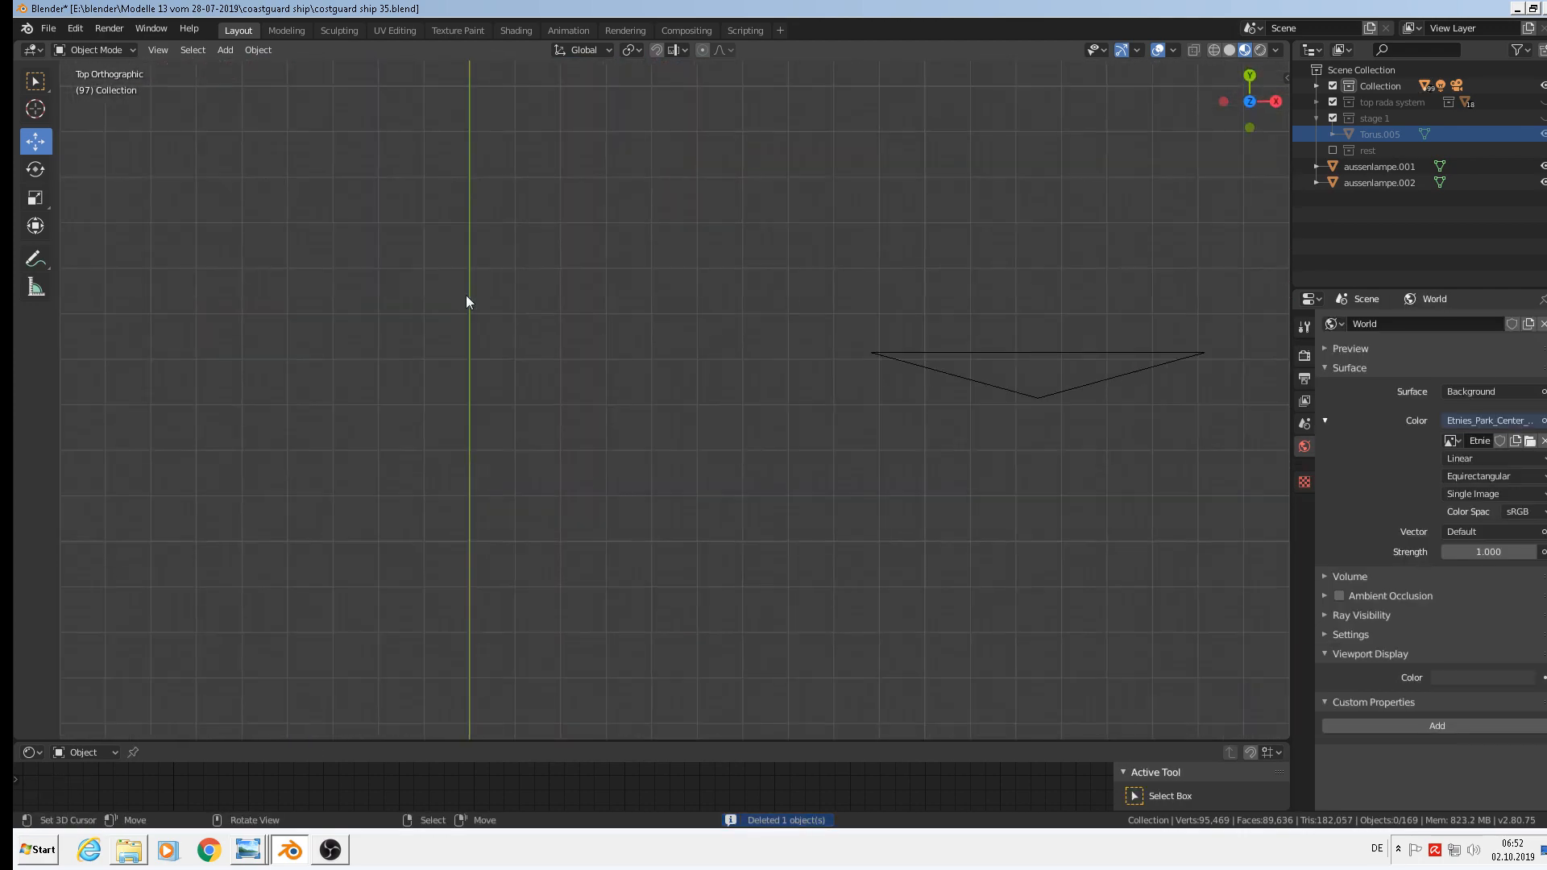
scroll(468, 190, "down", 4)
middle_click_drag(474, 182, 680, 500, "shift")
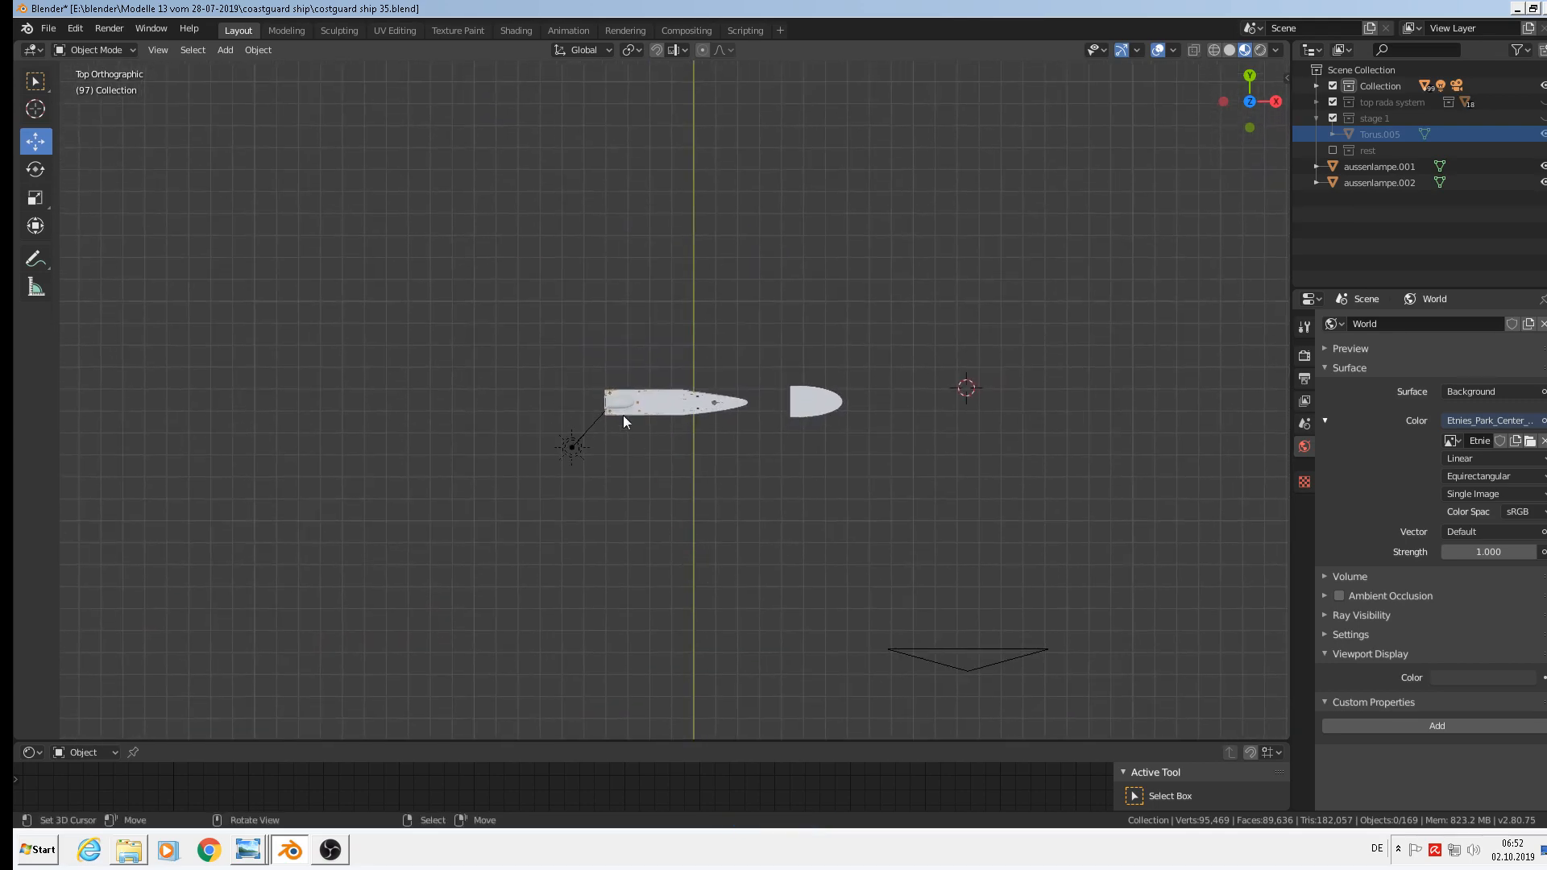
scroll(632, 395, "up", 10)
scroll(526, 271, "up", 2)
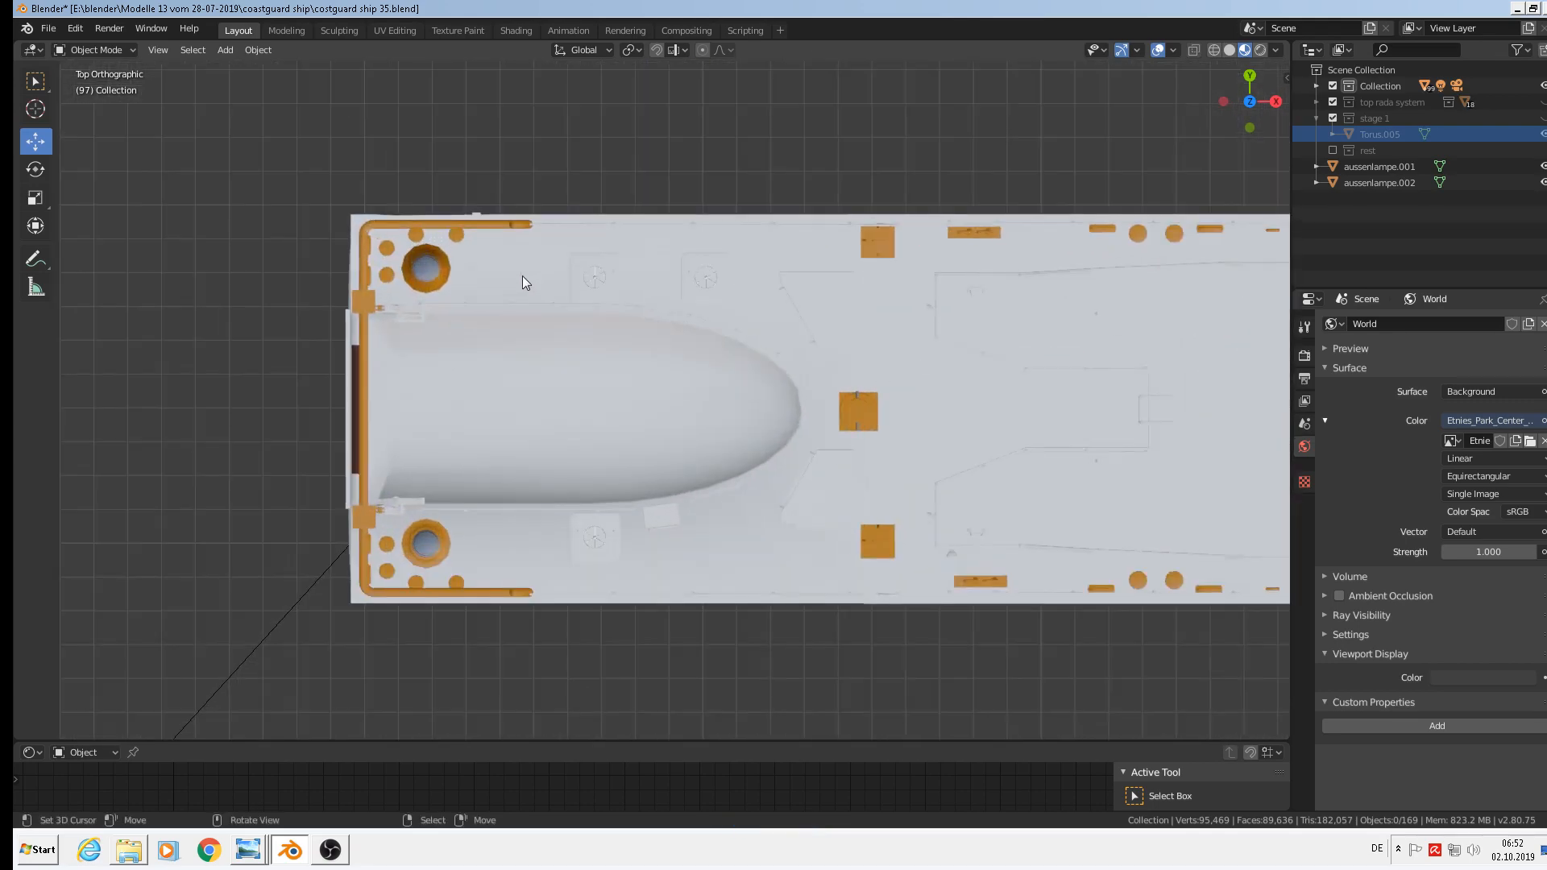
left_click(520, 273)
key("Tab")
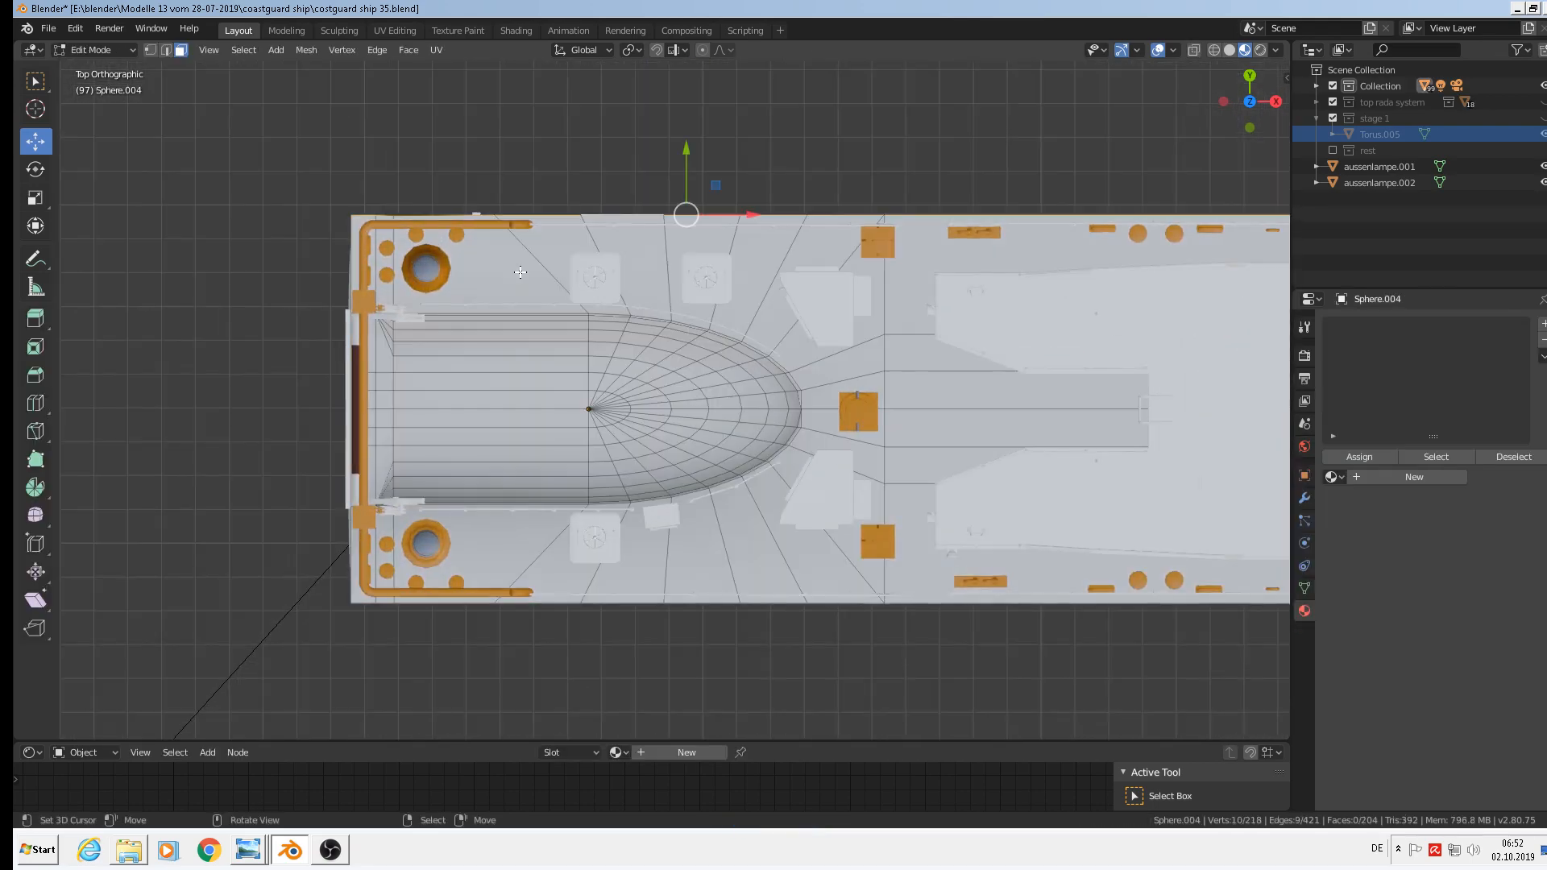
Select the flat deck faces around the stern boat ramp and further forward, and UV-map them with Project From View.
scroll(520, 272, "up", 1)
key("ctrl+l")
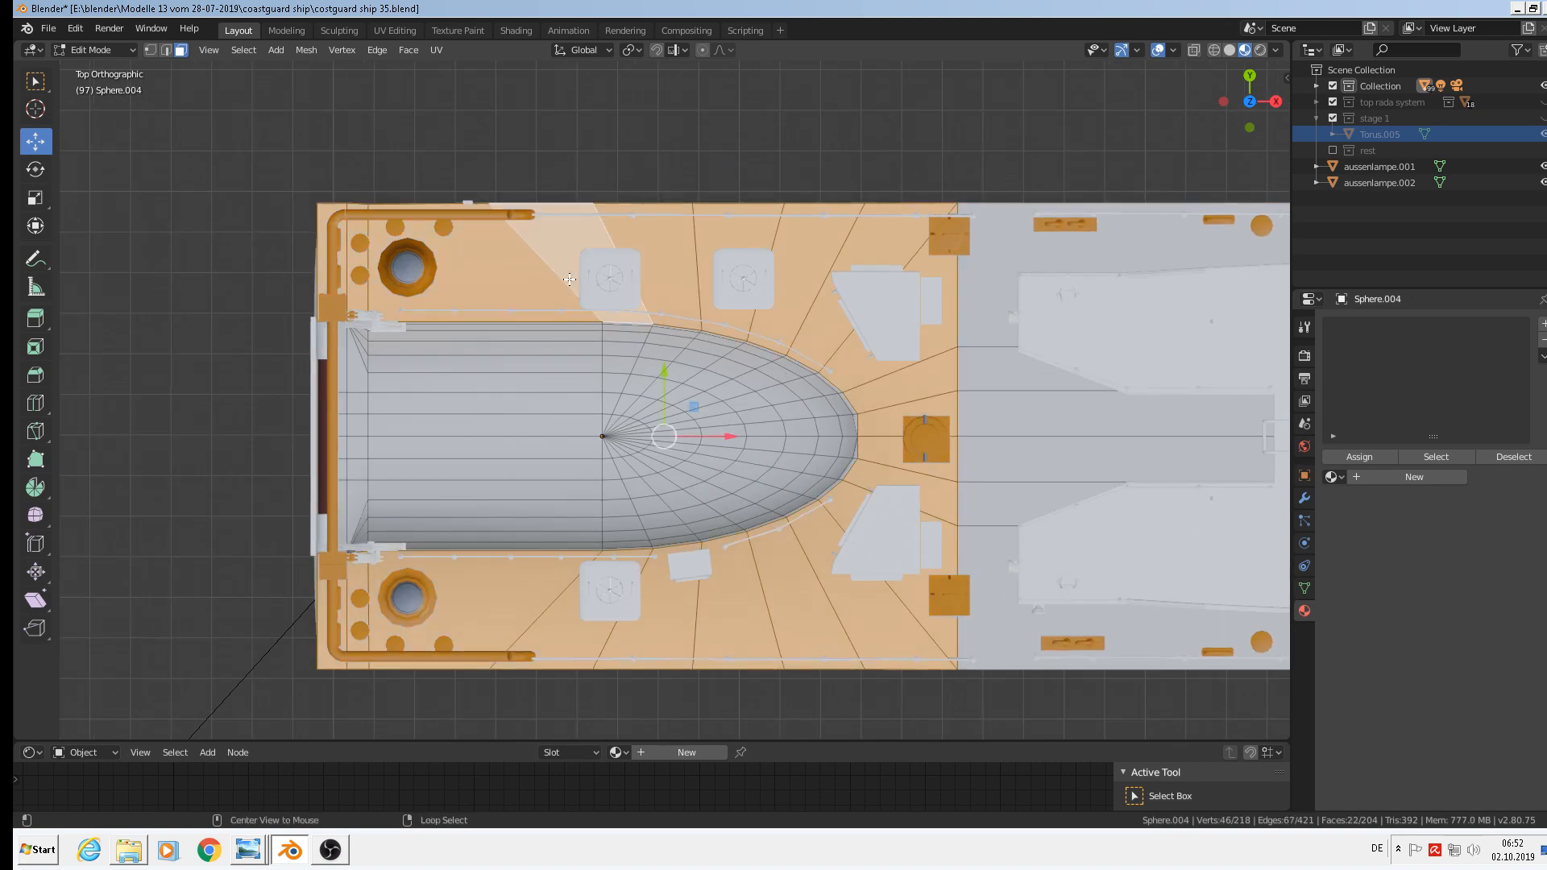
middle_click_drag(867, 523, 589, 412, "shift")
scroll(589, 411, "down", 2)
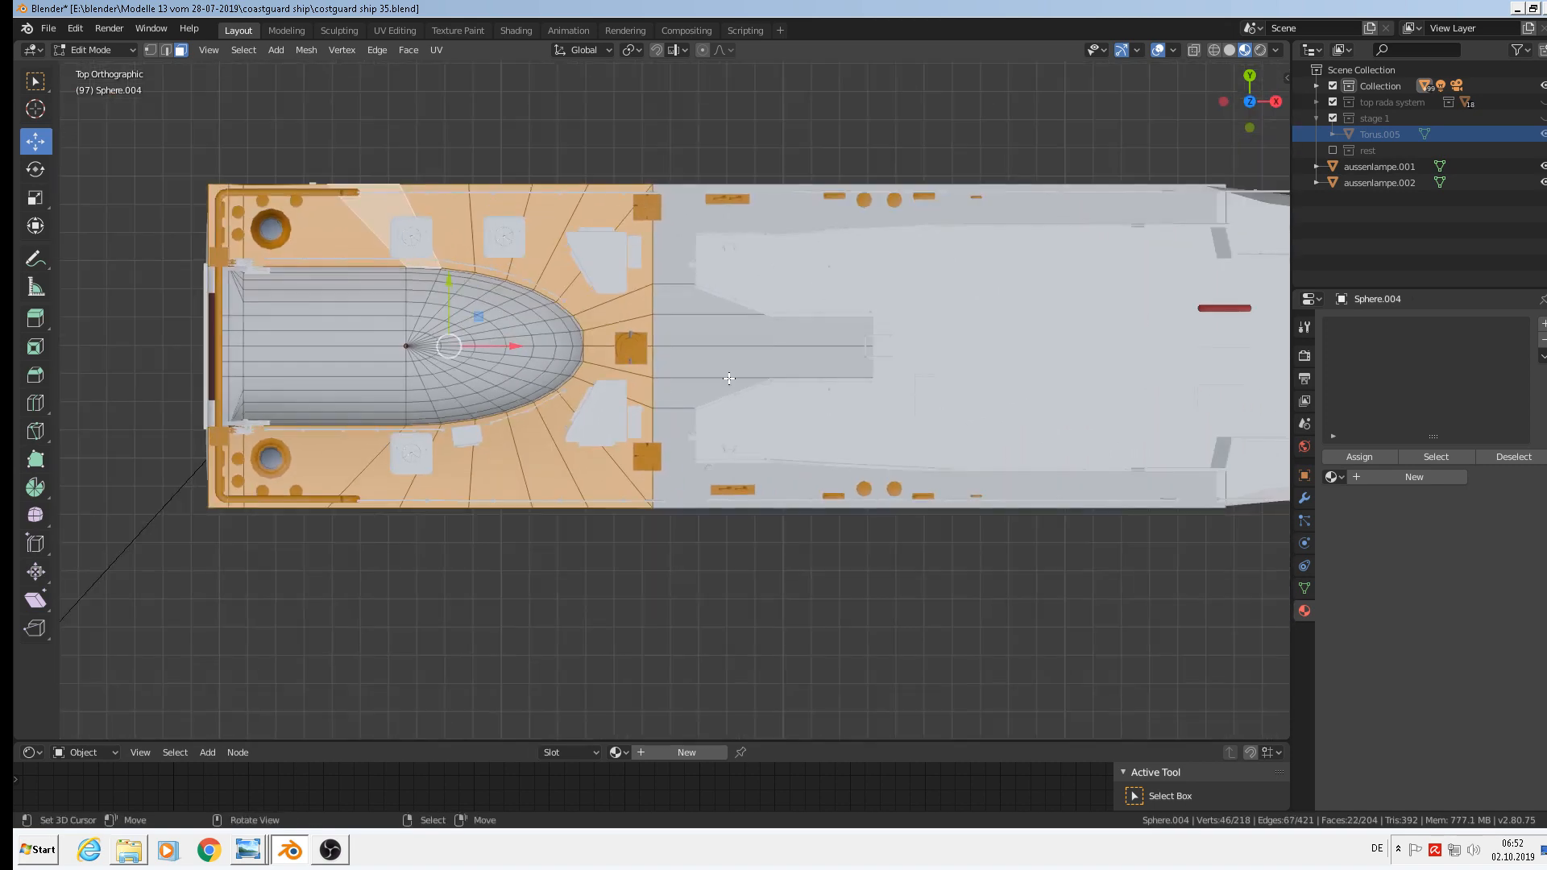
right_click(821, 349, "alt+shift")
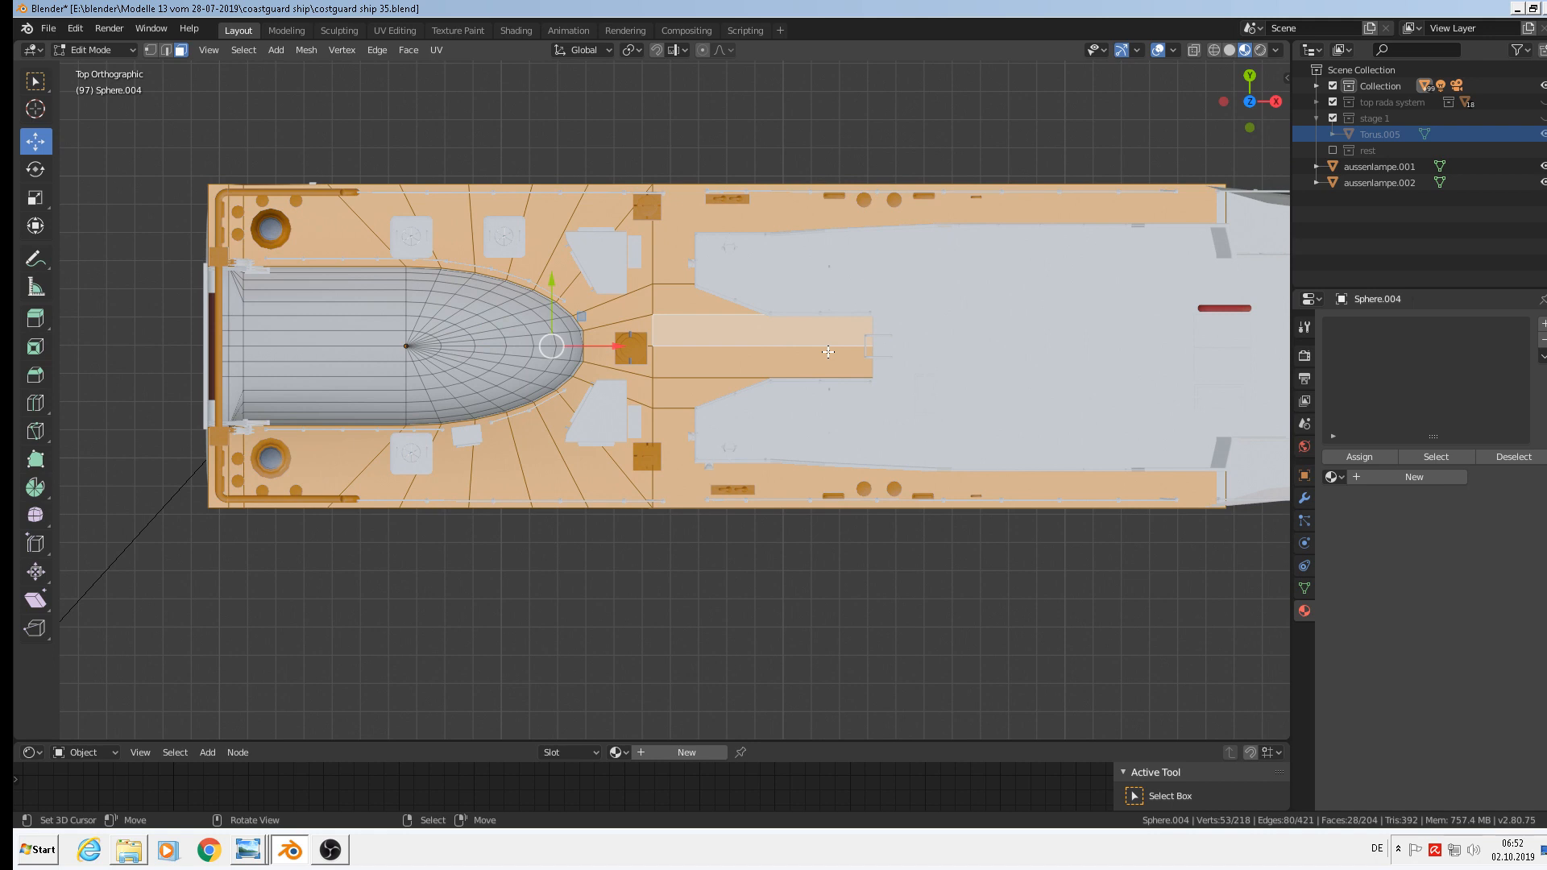
key("u")
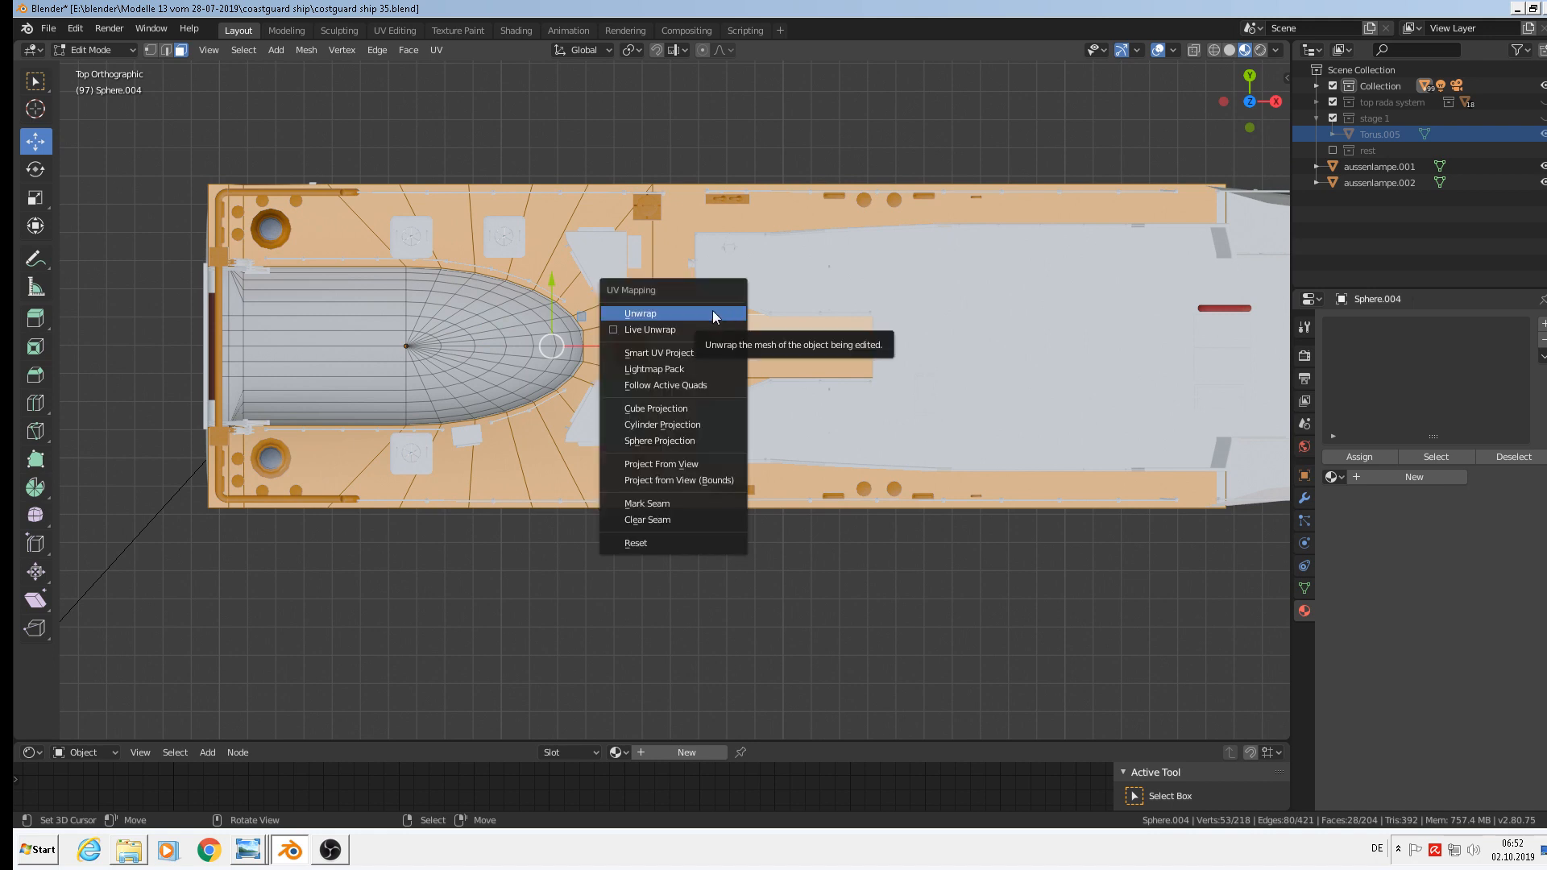
left_click(695, 465)
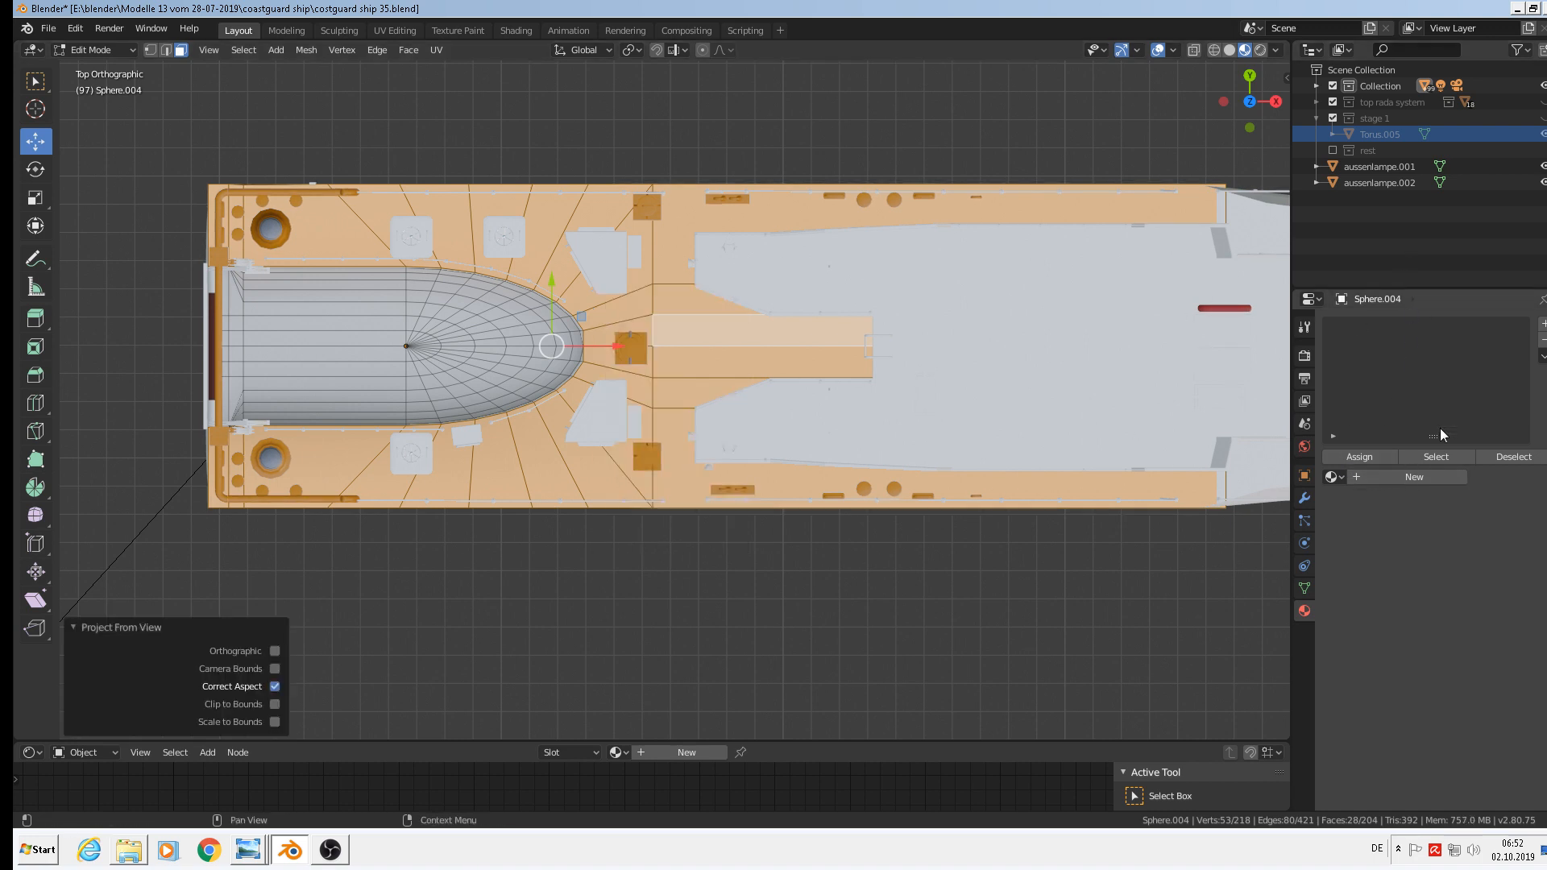
Add a new material named deck1 to the hull object.
left_click(1415, 480)
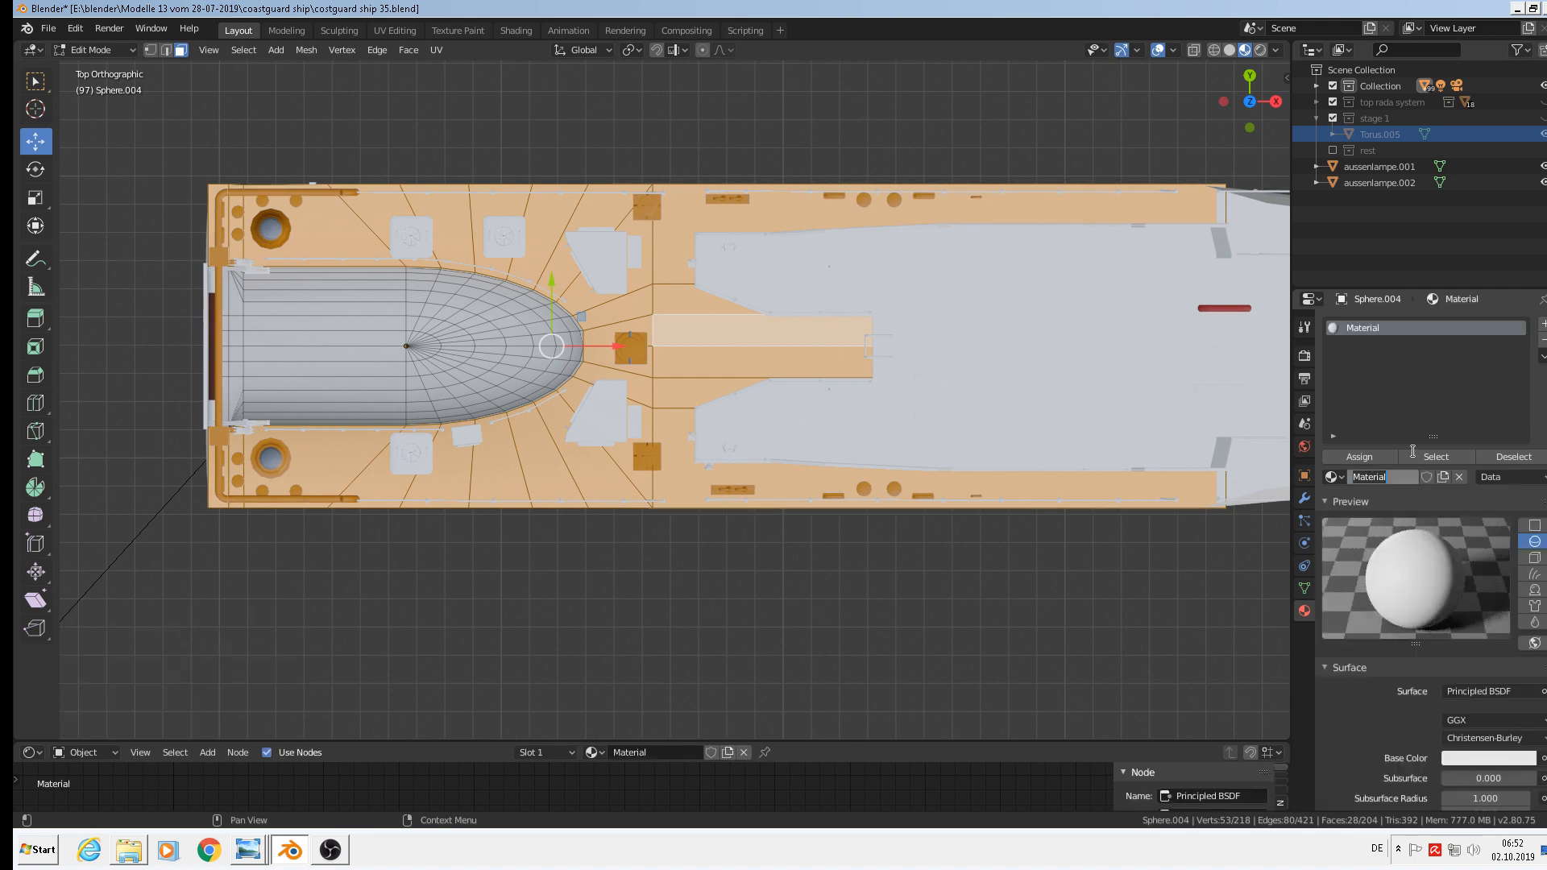
type("deck1")
key("Return")
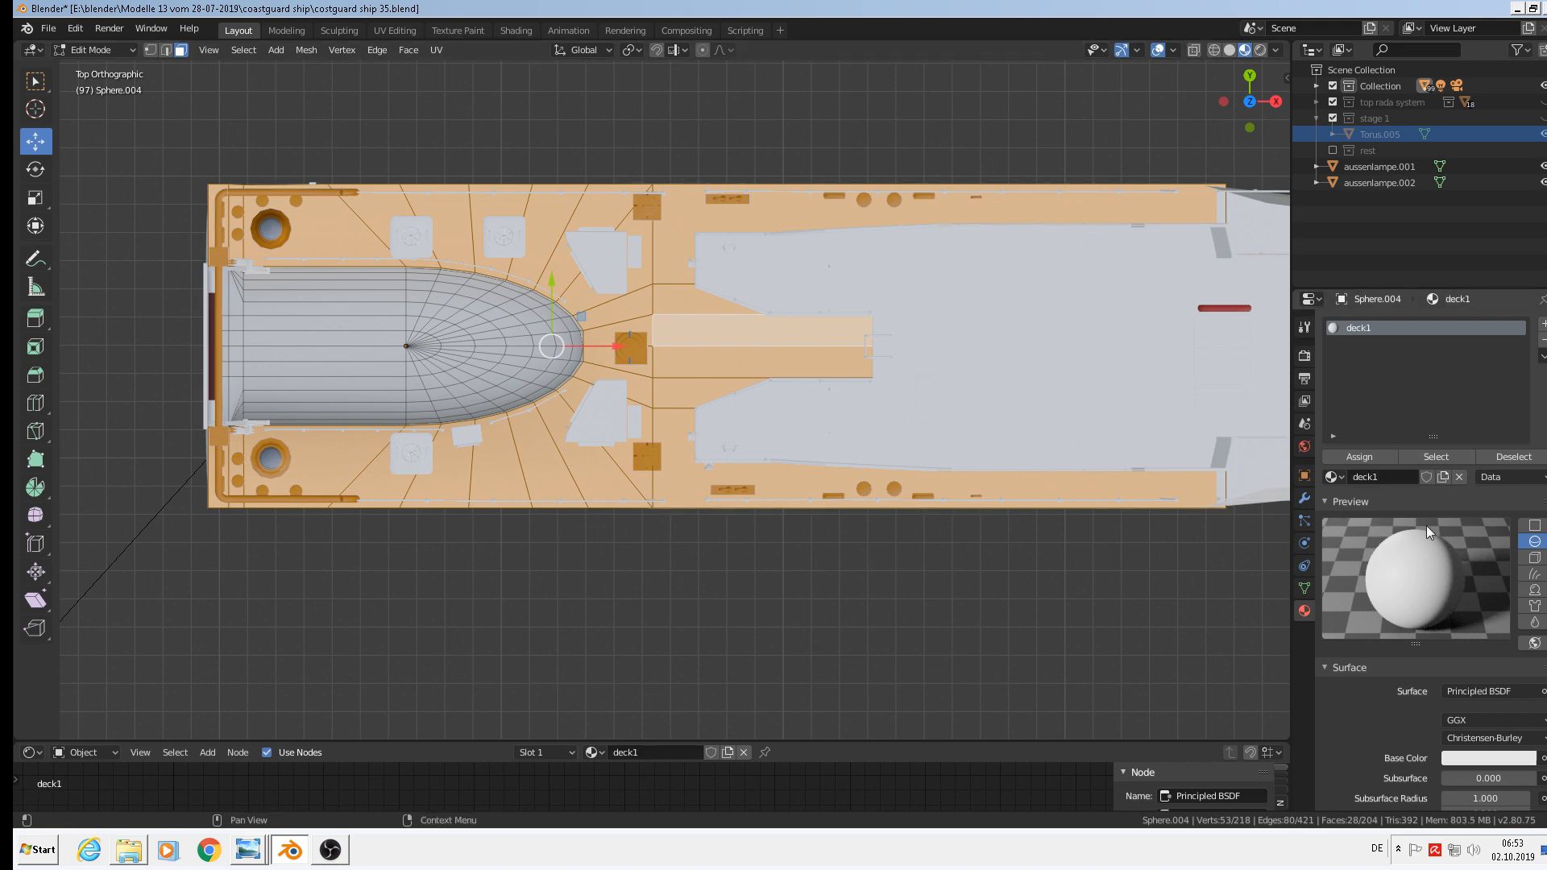
scroll(1430, 540, "down", 3)
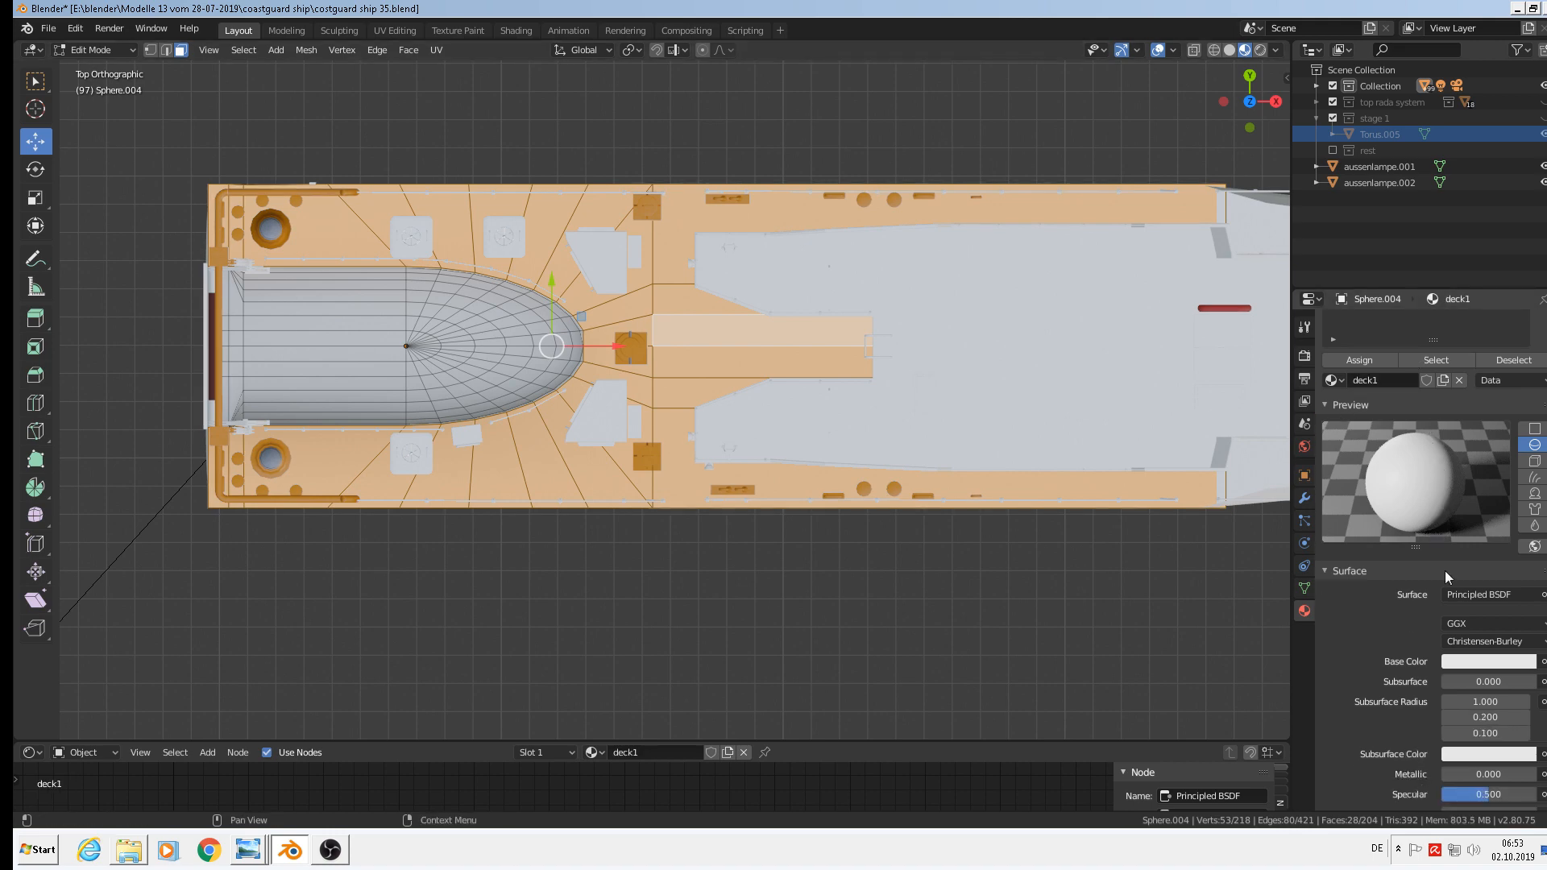
Open the Shading workspace with the ship in top view and the deck1 shader nodes in view.
left_click(514, 30)
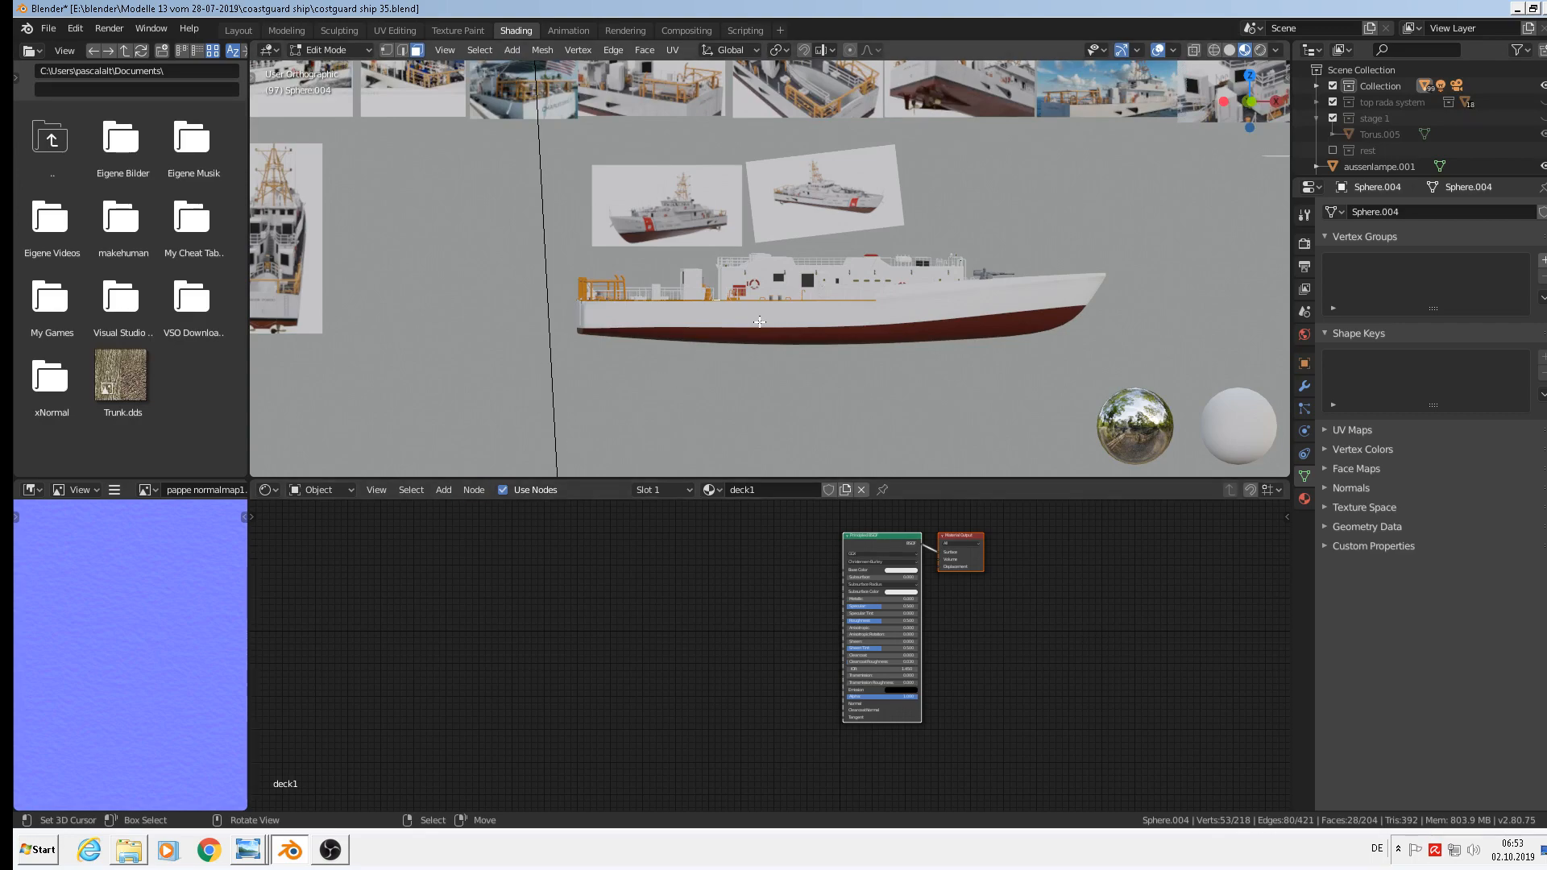
key("KP_7")
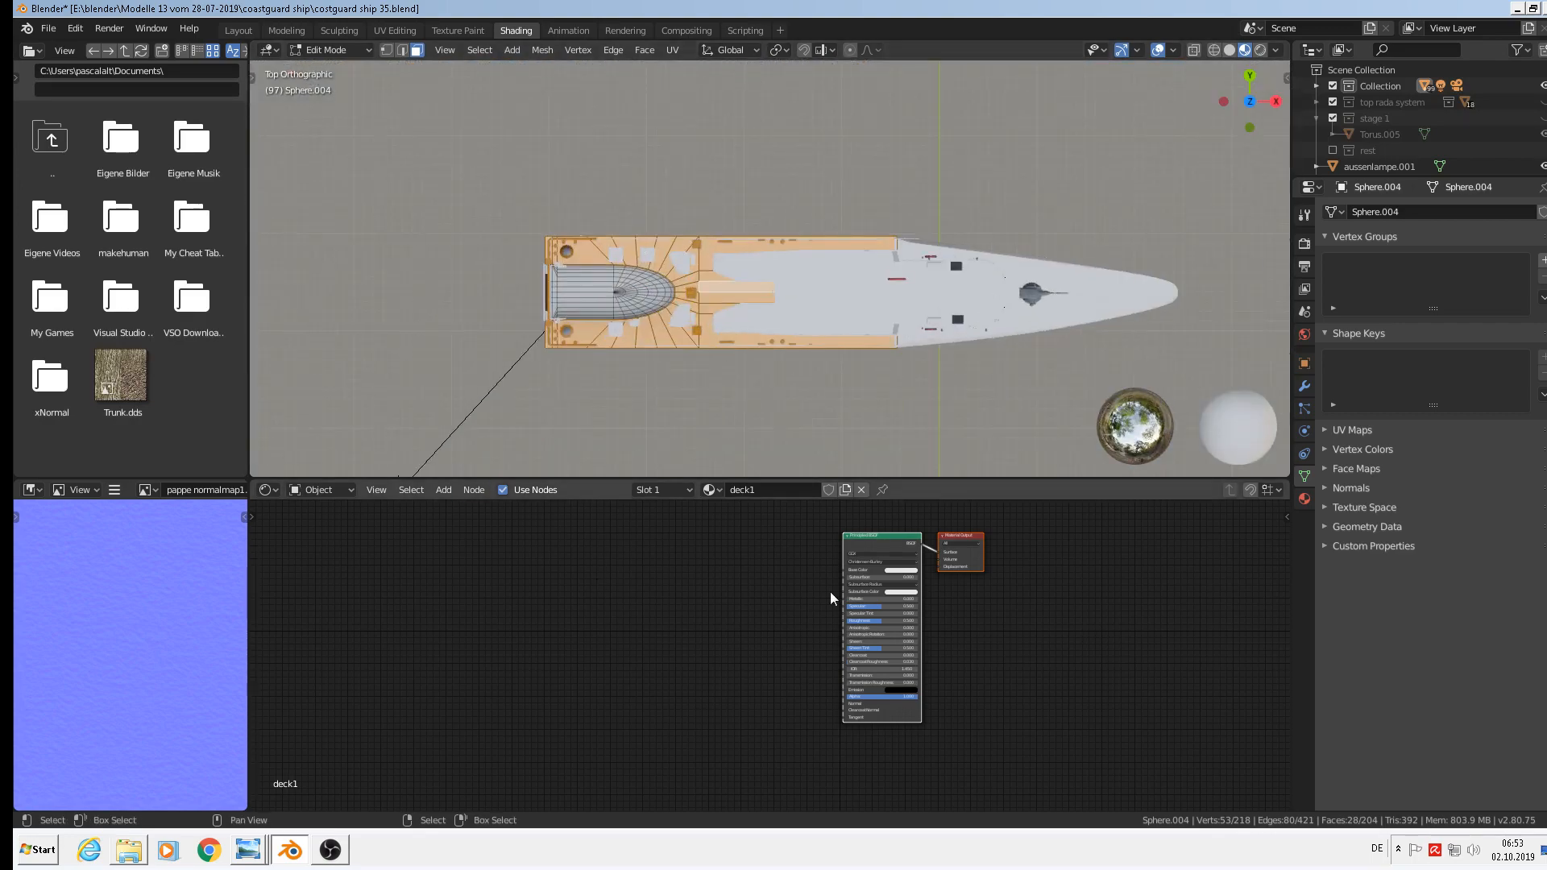
middle_click_drag(760, 573, 792, 584)
scroll(763, 594, "up", 3)
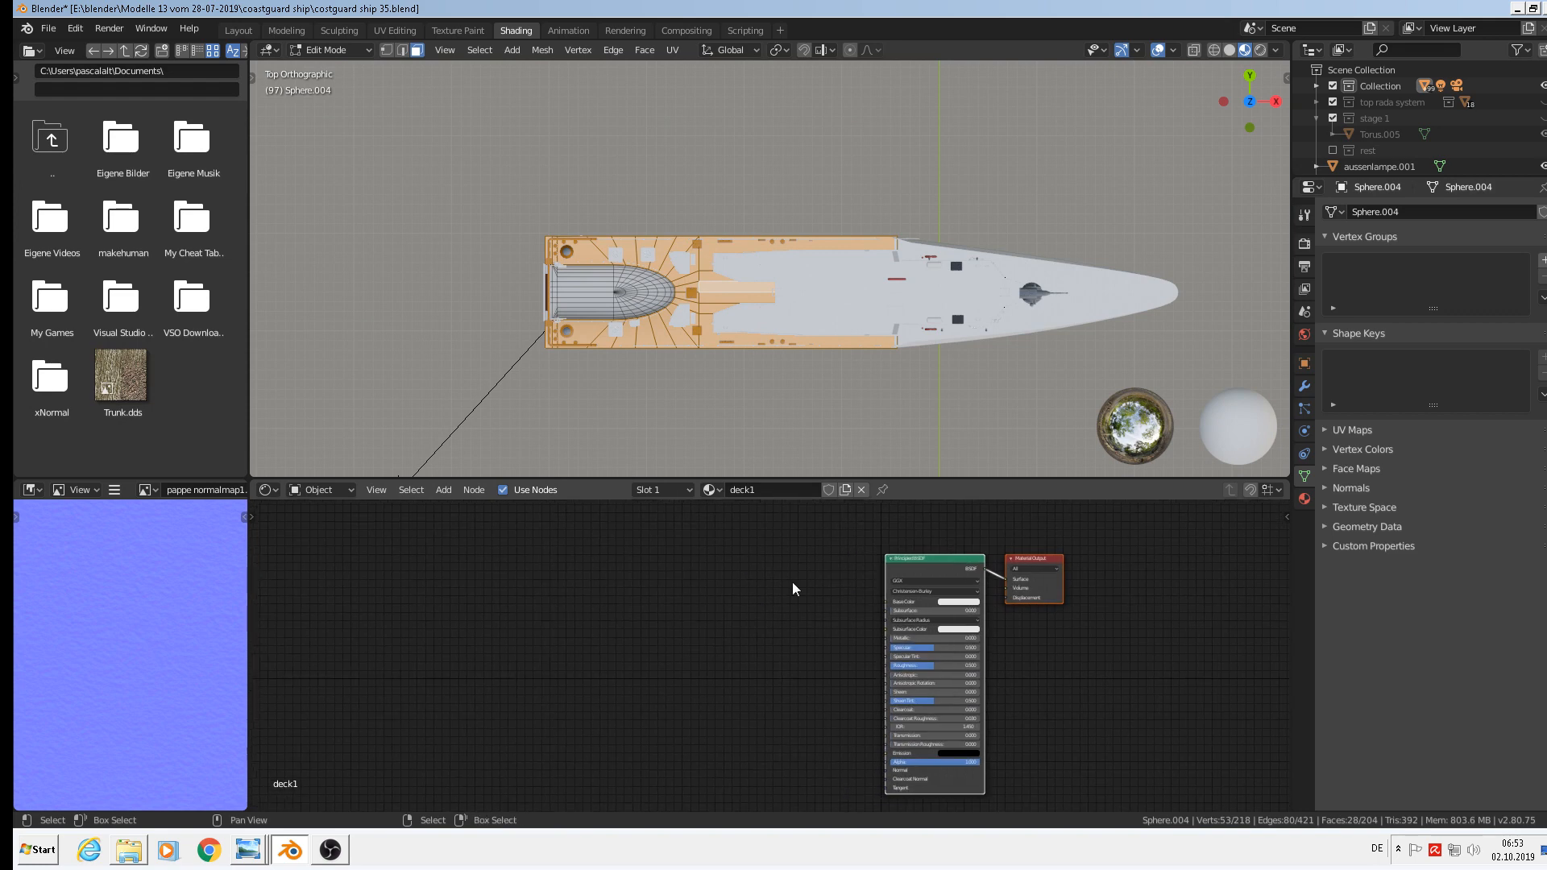
Add a Texture Coordinate node and an Image Texture node to the deck1 material, left of the Principled BSDF.
left_click(443, 490)
mouse_move(486, 597)
mouse_move(466, 532)
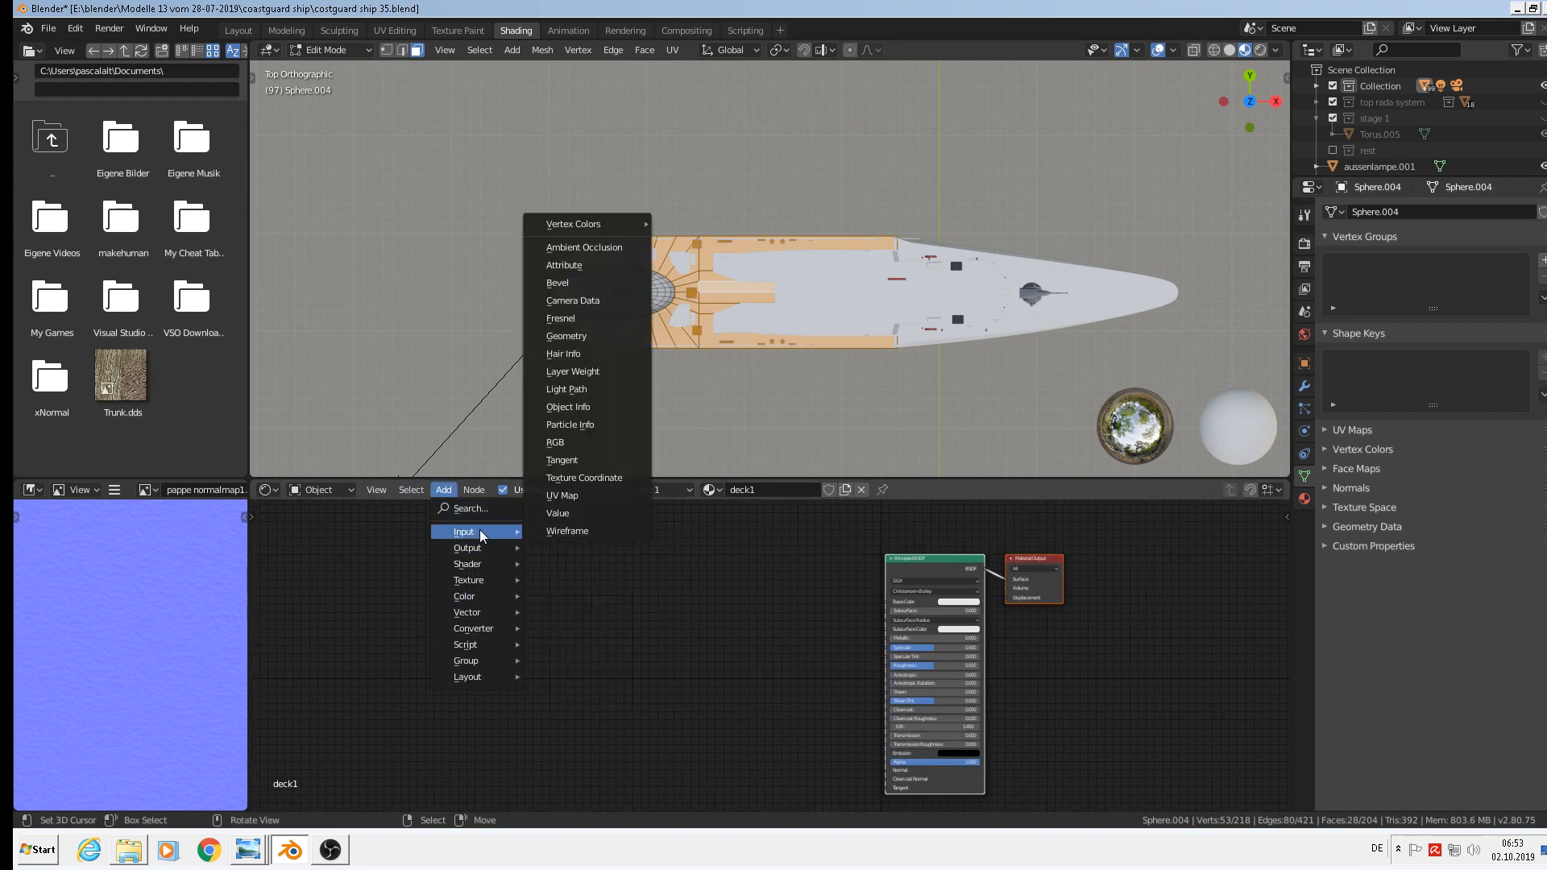
left_click(592, 481)
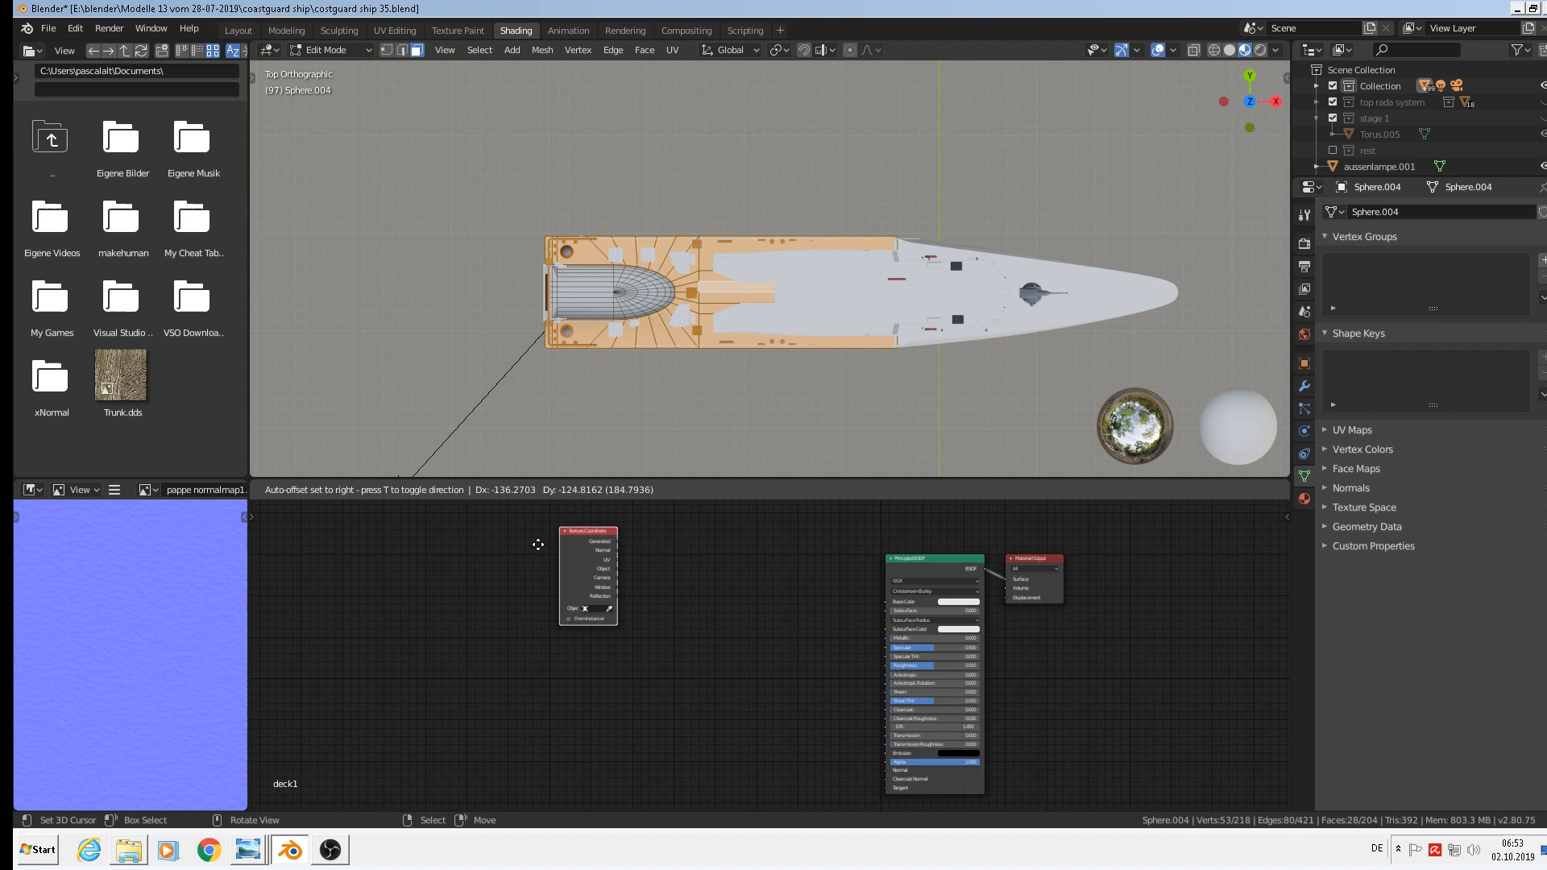
left_click(267, 648)
left_click(443, 491)
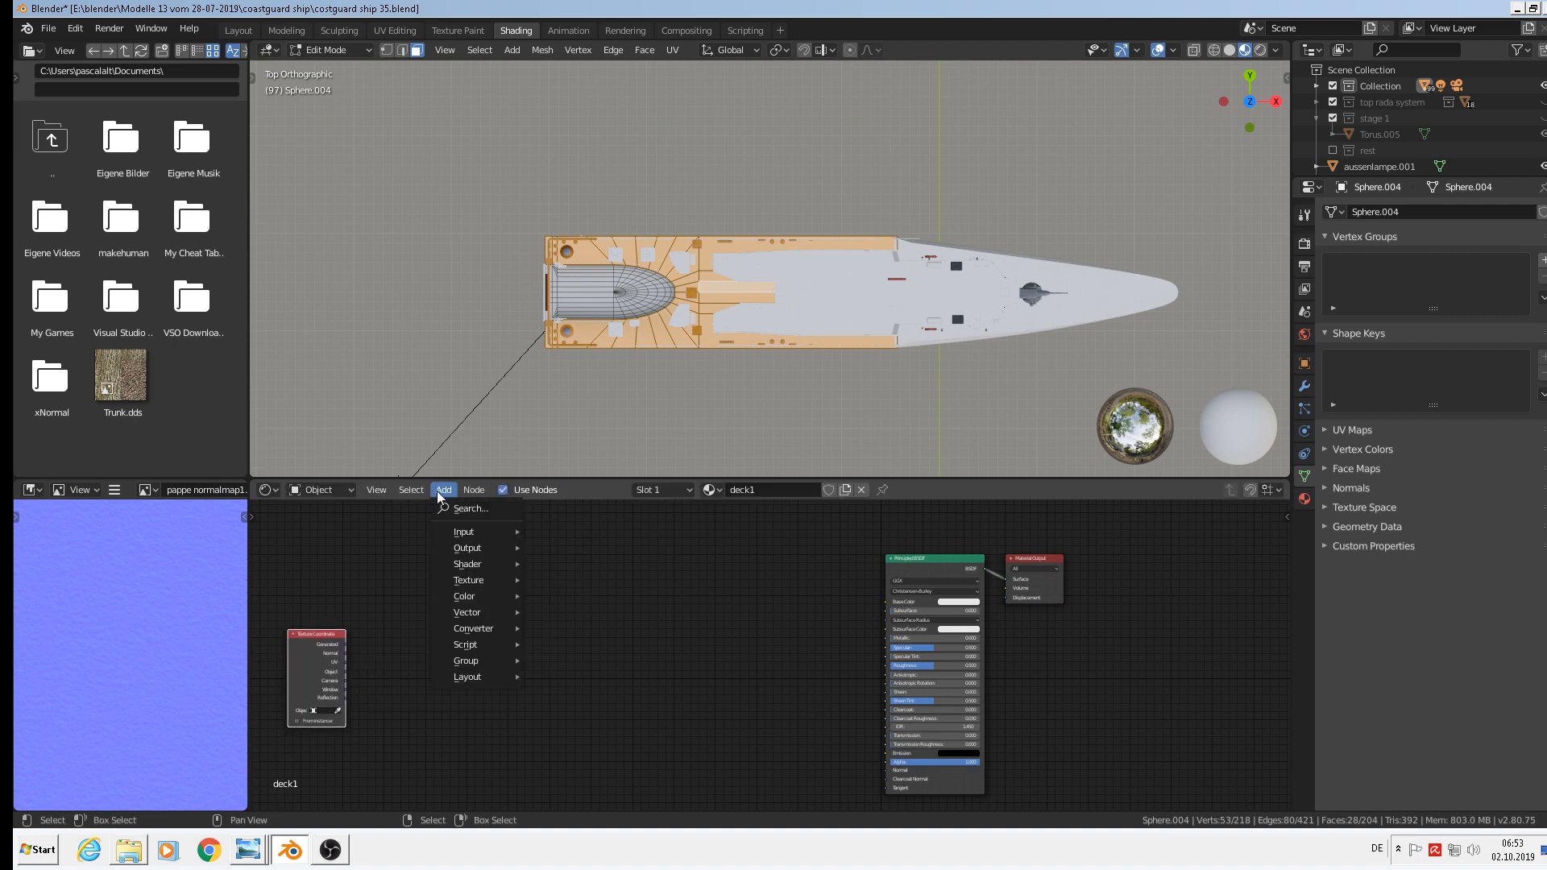
mouse_move(473, 573)
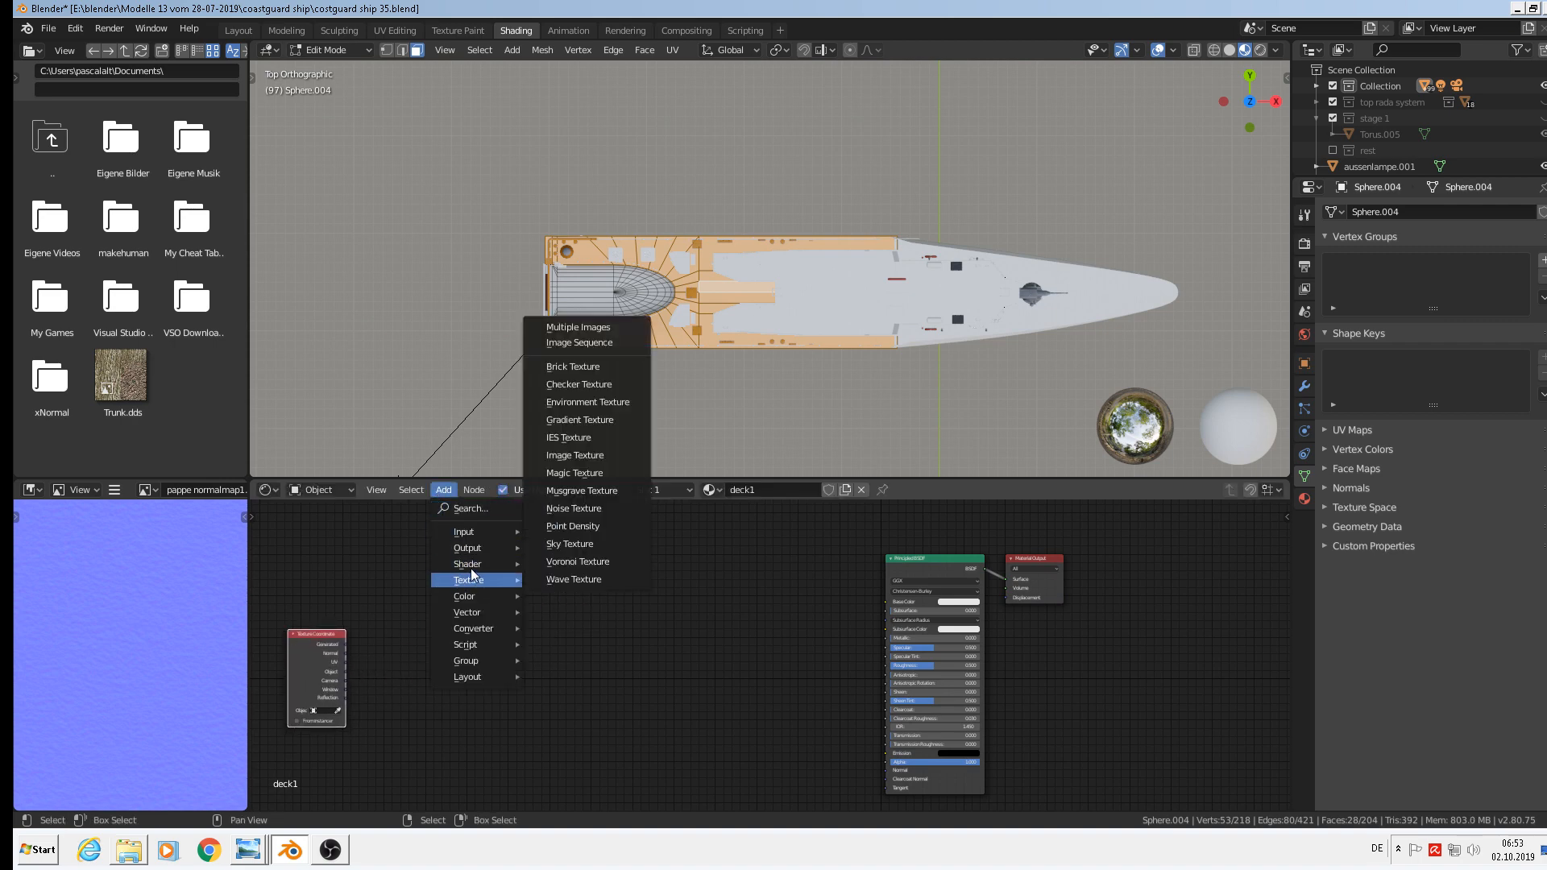
left_click(578, 456)
left_click(636, 649)
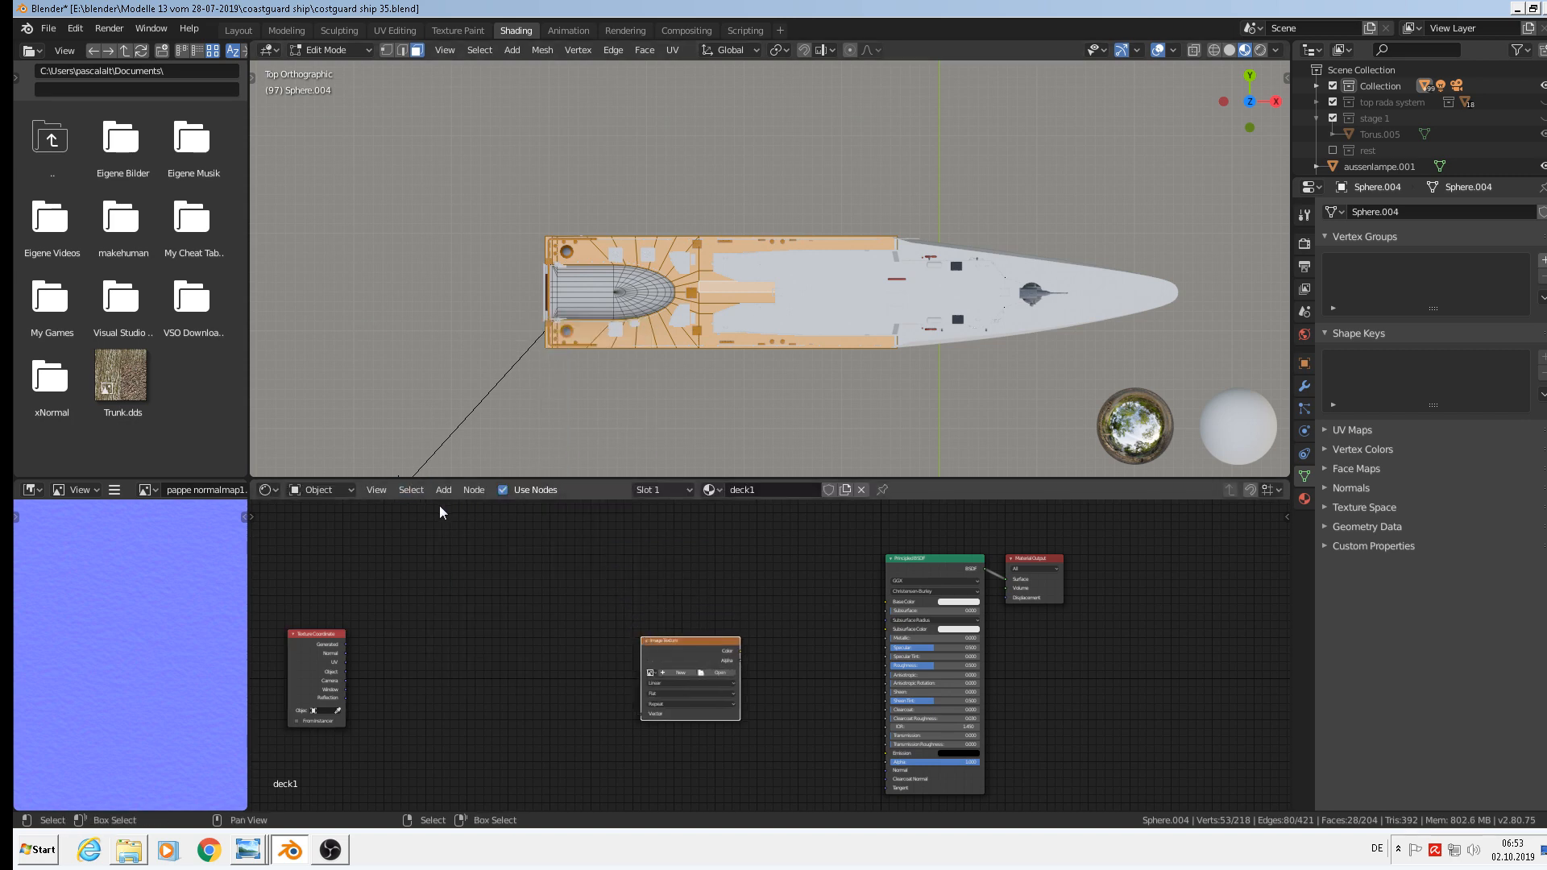
Add a Mapping node beside the Texture Coordinate node and connect the UV output to its Vector input.
scroll(453, 516, "up", 3)
middle_click_drag(493, 541, 591, 495)
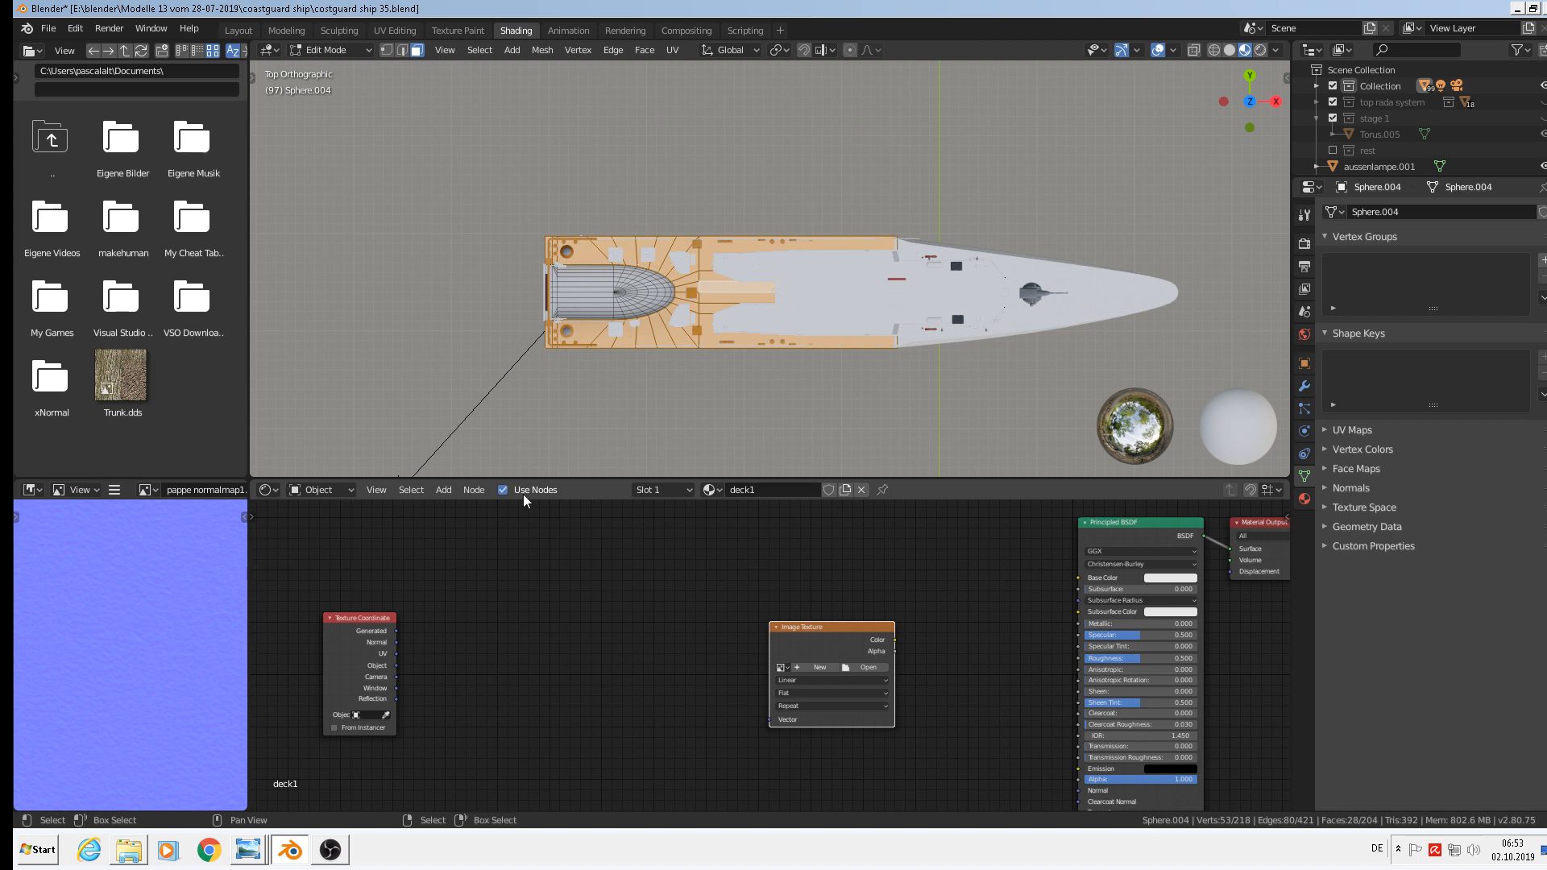
left_click(444, 490)
mouse_move(476, 635)
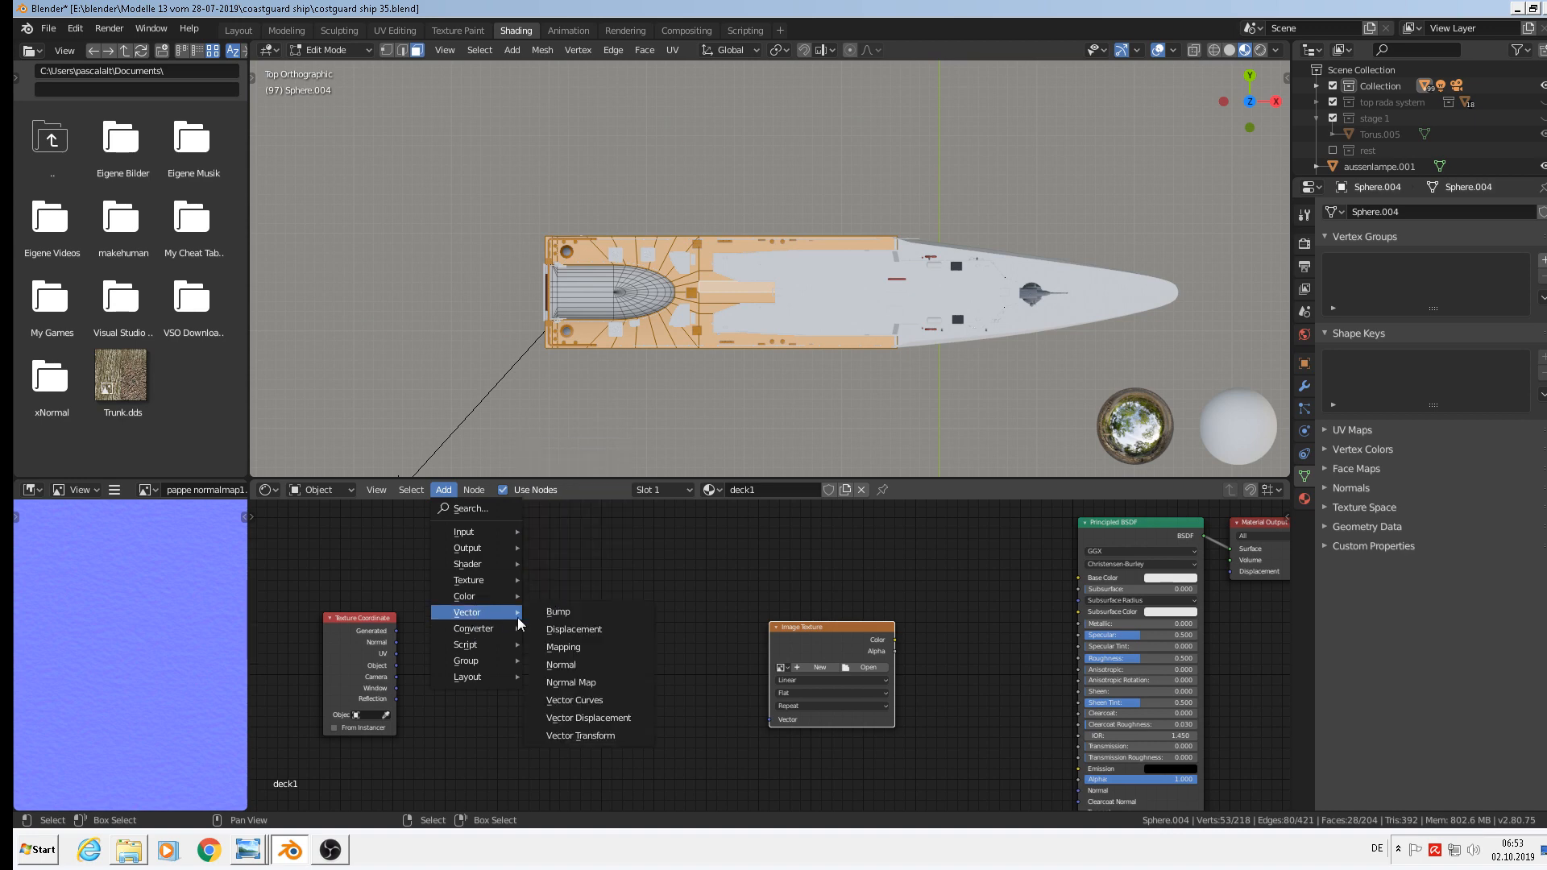
left_click(578, 647)
left_click(422, 596)
scroll(451, 649, "up", 2)
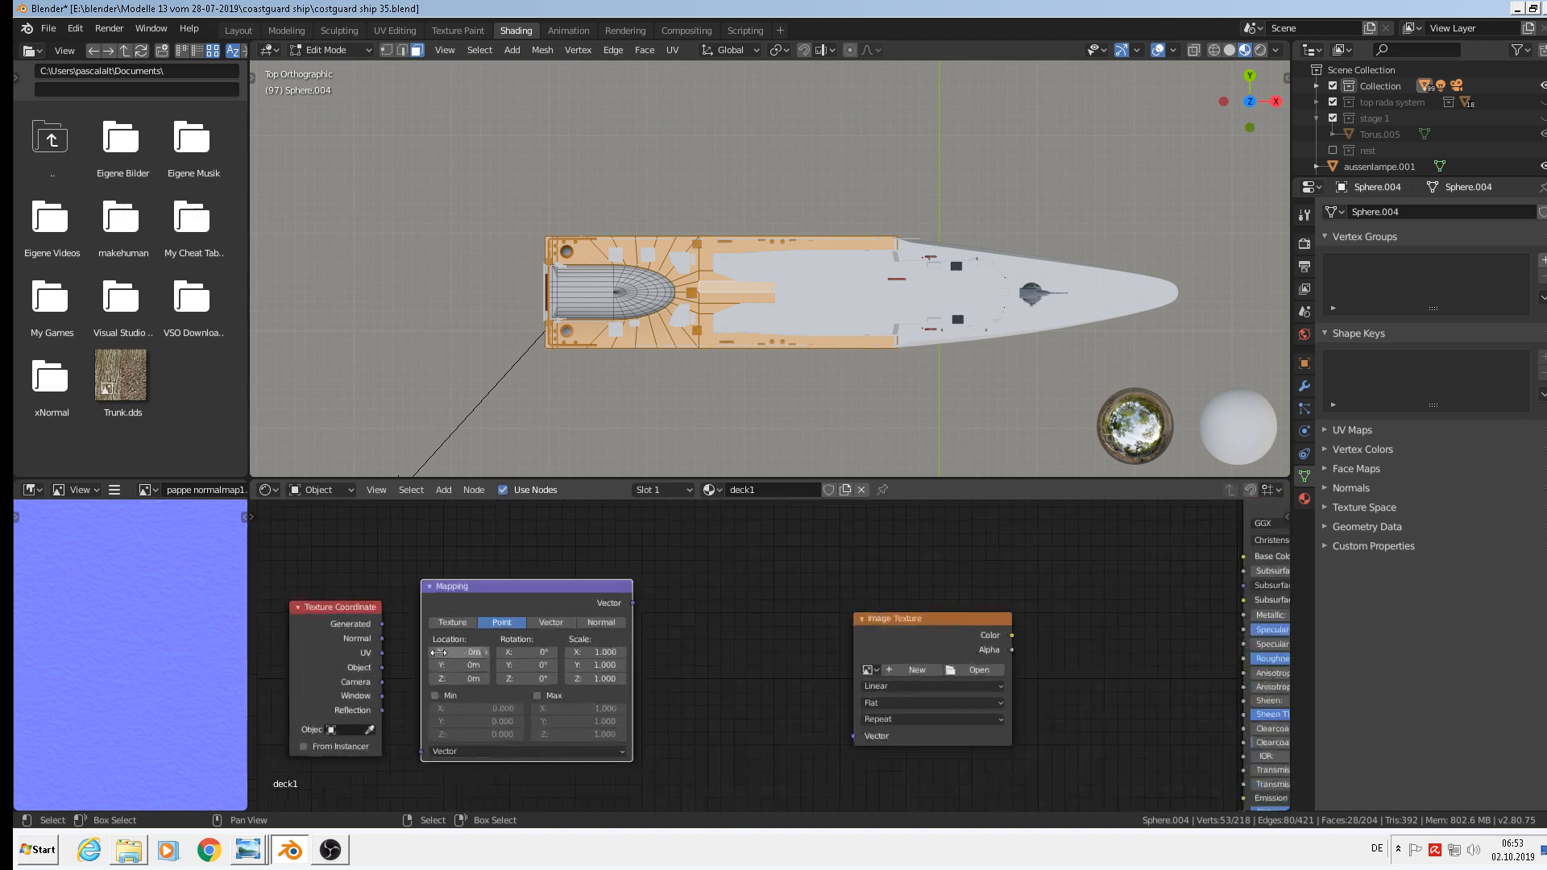
left_click_drag(383, 655, 419, 756)
Connect the Mapping node's Vector to the Image Texture's Vector, and the image's Color to the shader's Base Color.
middle_click_drag(757, 657, 615, 626)
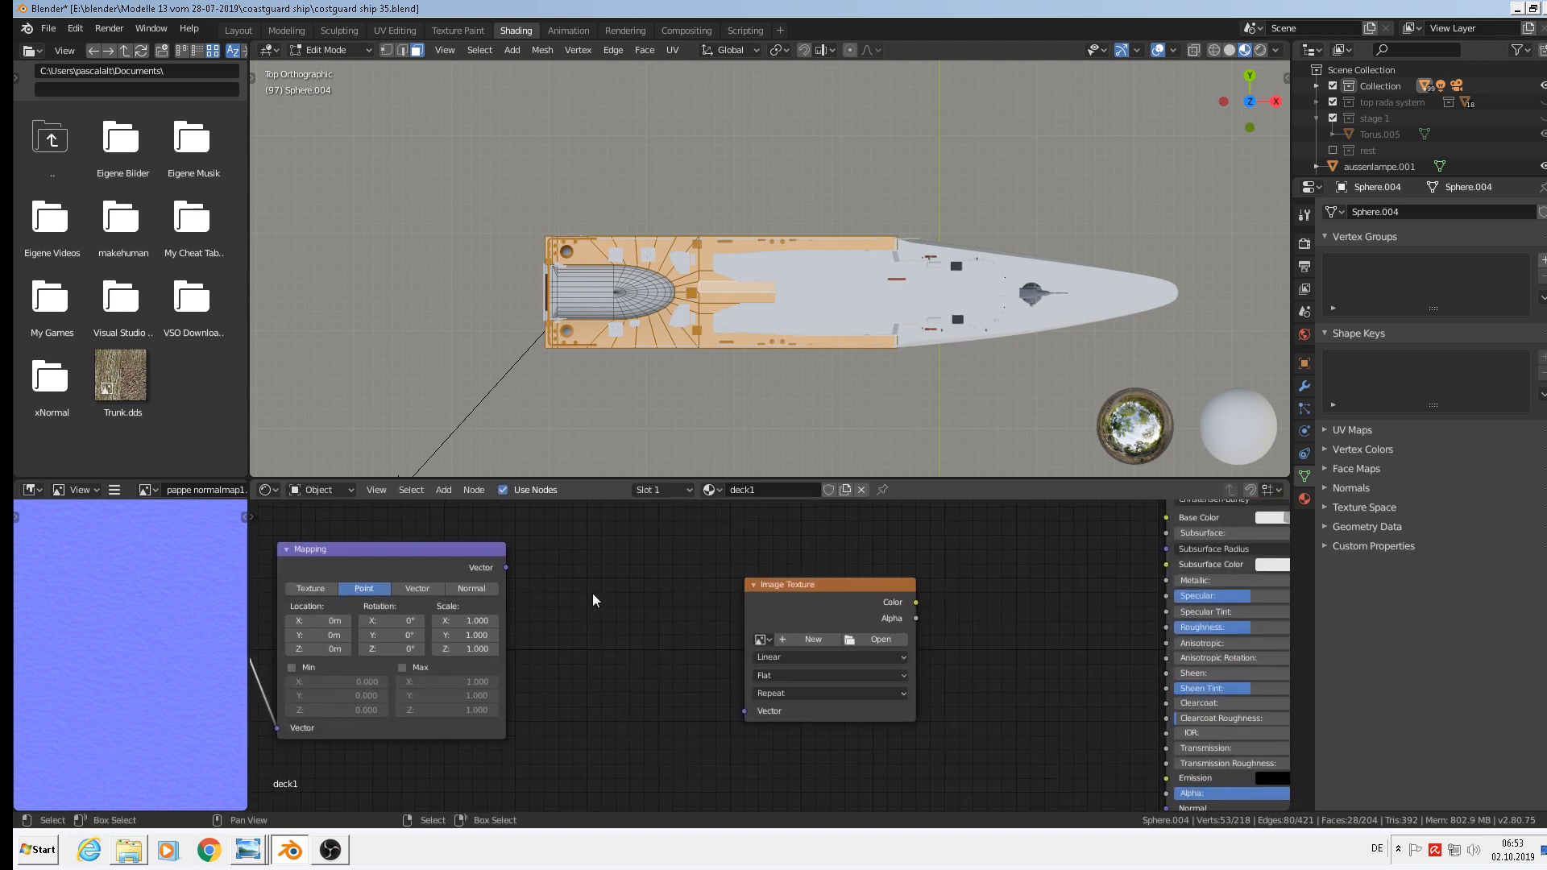
scroll(594, 596, "down", 2)
left_click_drag(514, 571, 725, 693)
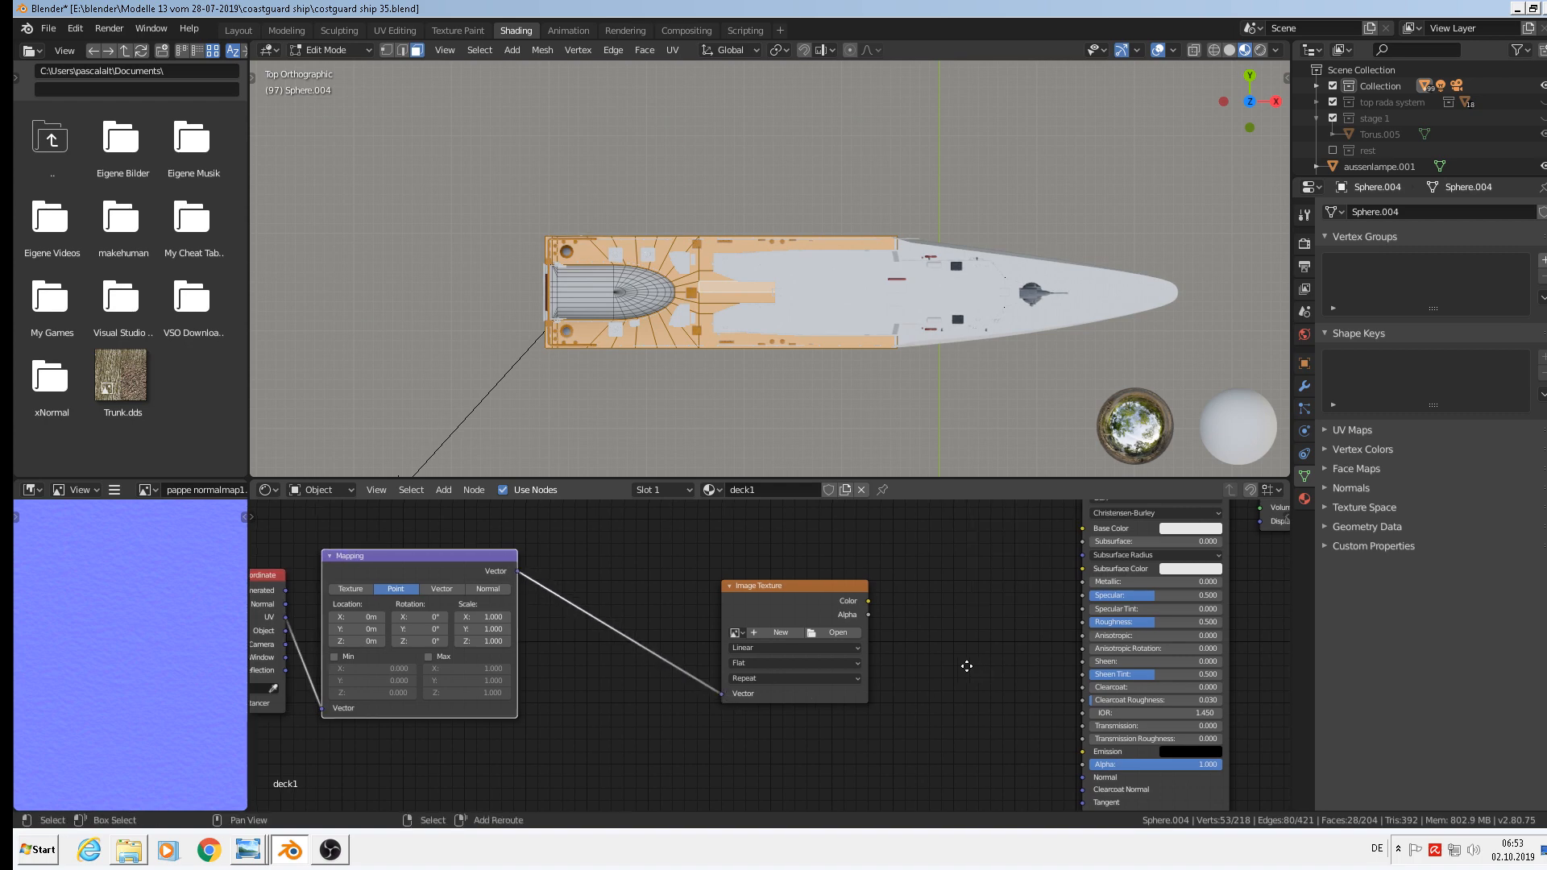
middle_click_drag(956, 650, 699, 685)
scroll(611, 641, "up", 1)
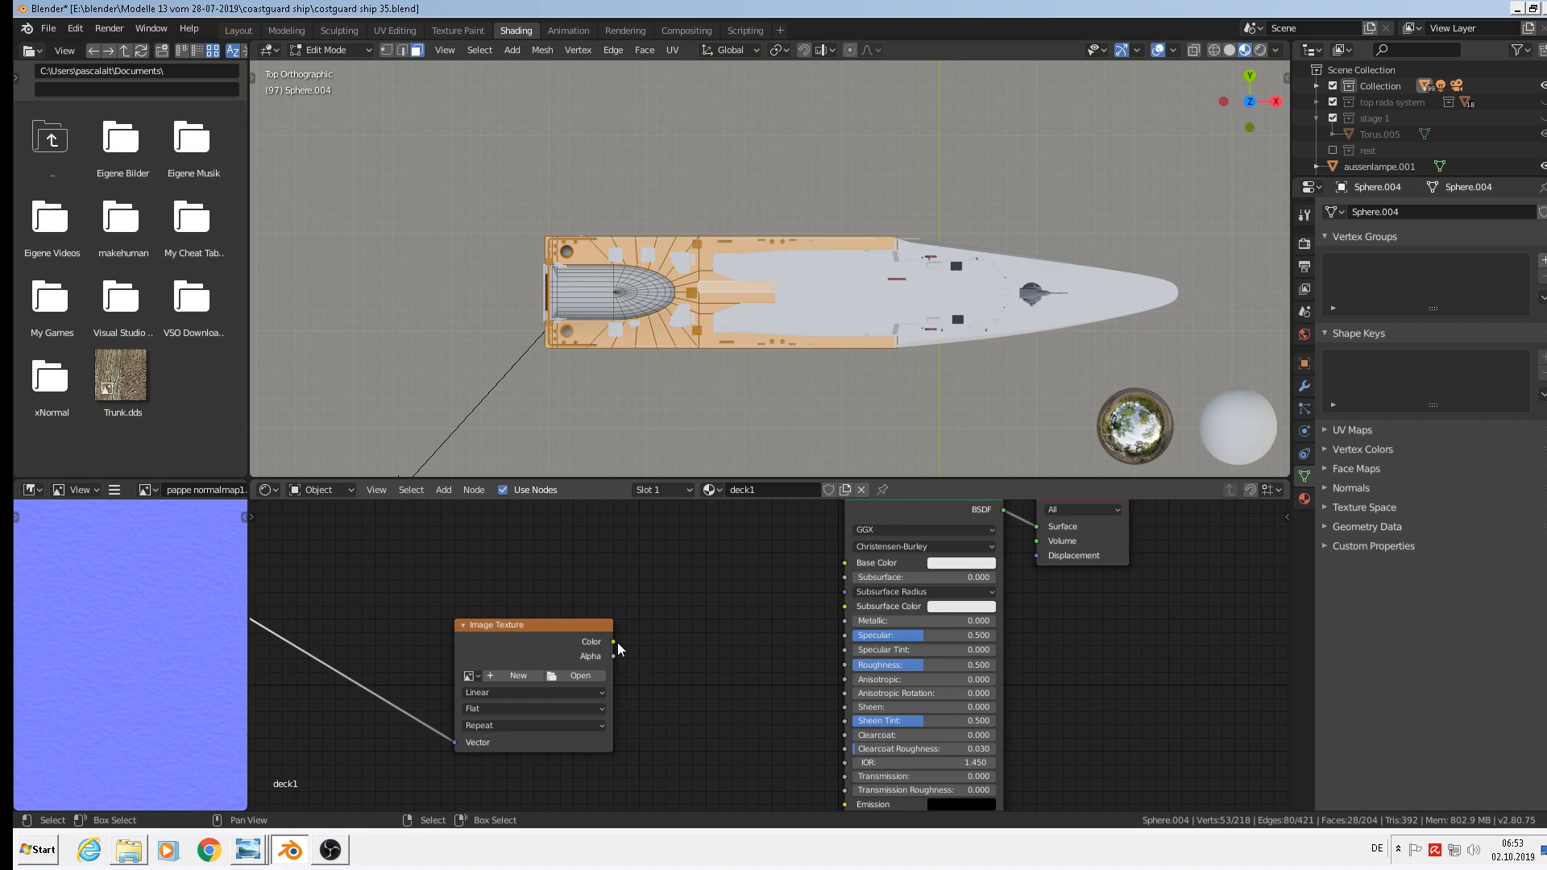
left_click_drag(615, 641, 843, 562)
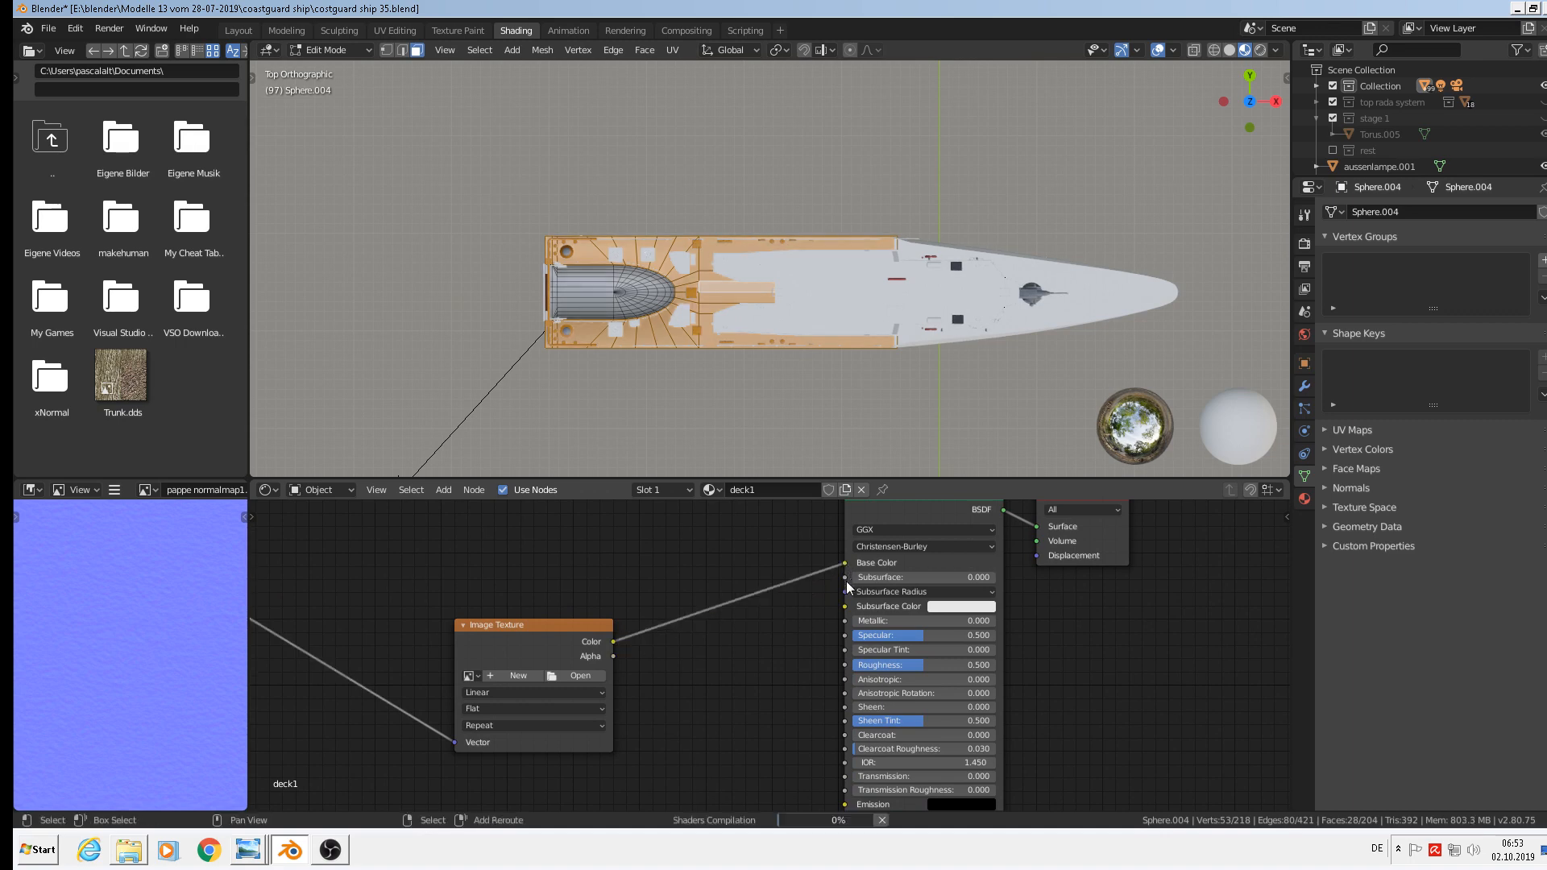
middle_click_drag(847, 582, 865, 552)
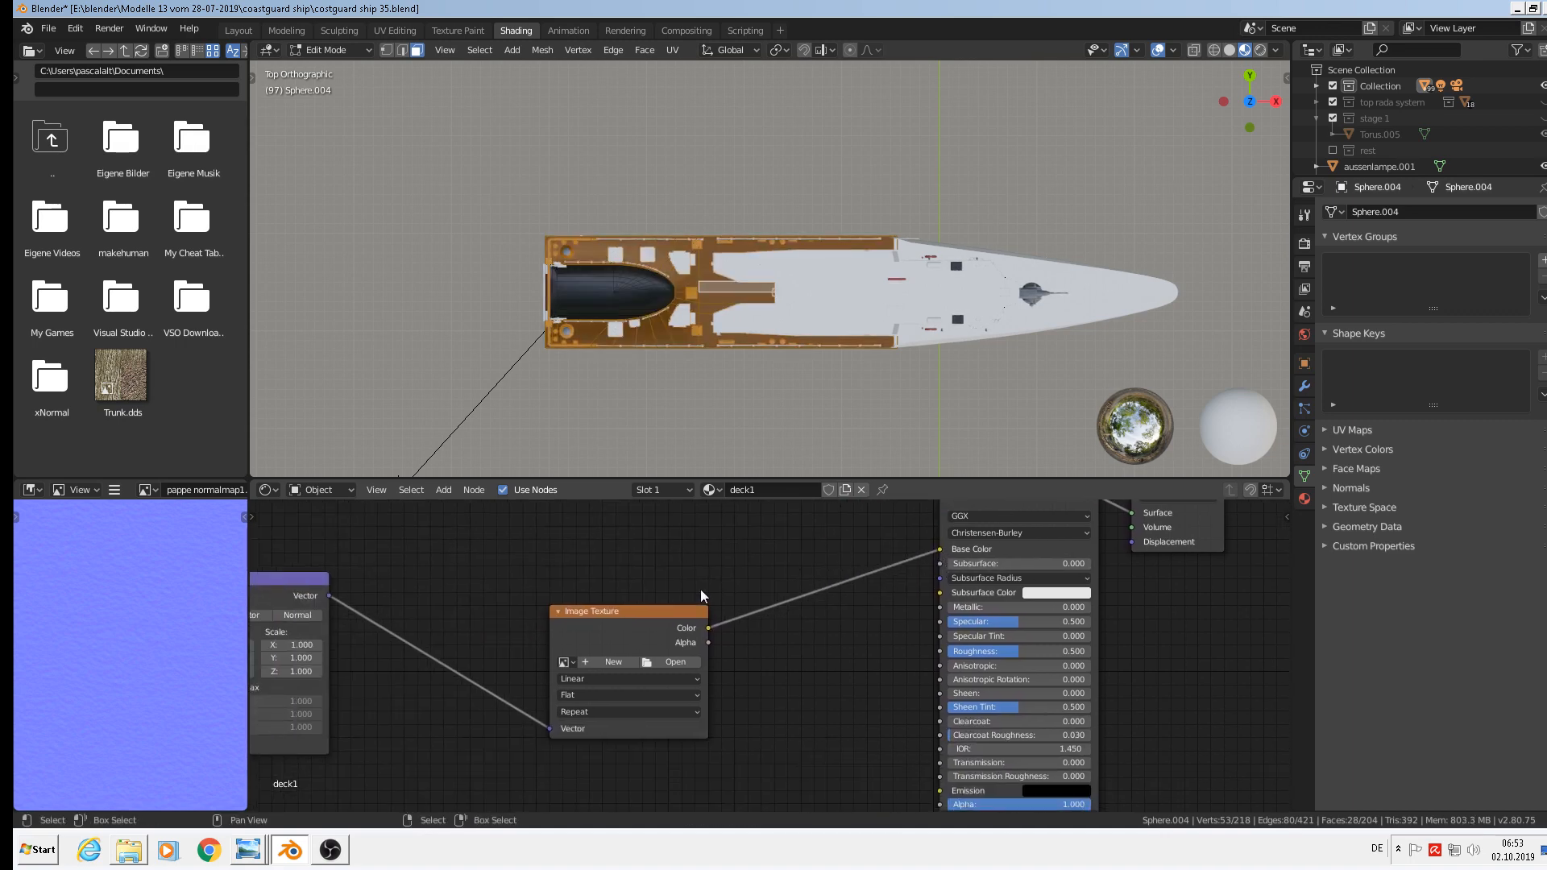
Load rectangle.jpg from the ship's textures folder into the Image Texture node and check the deck.
scroll(699, 590, "up", 1)
left_click(664, 680)
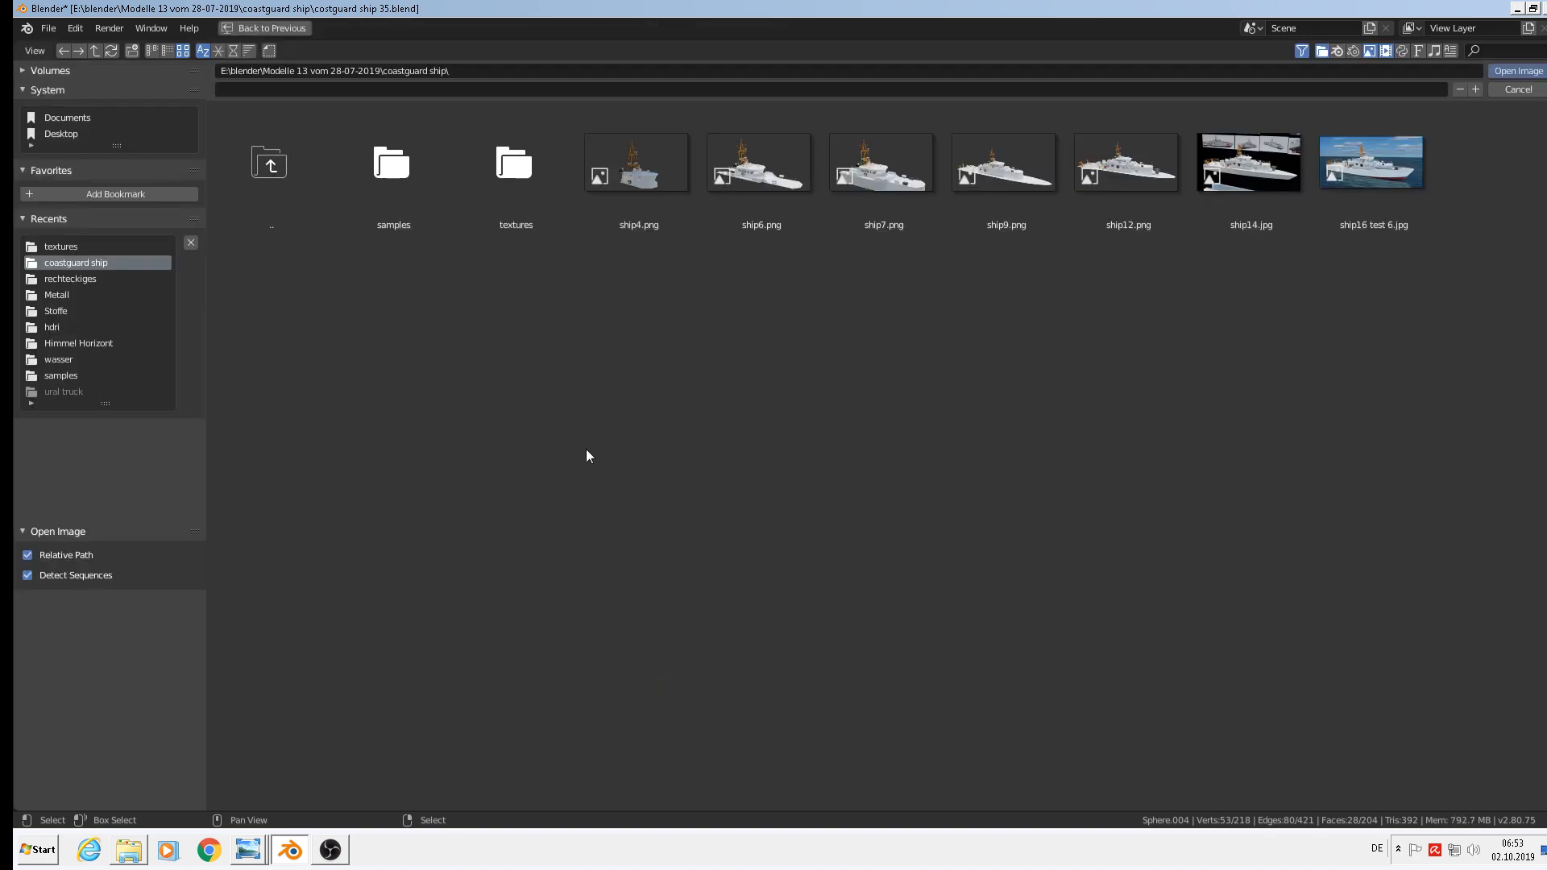
left_click(519, 155)
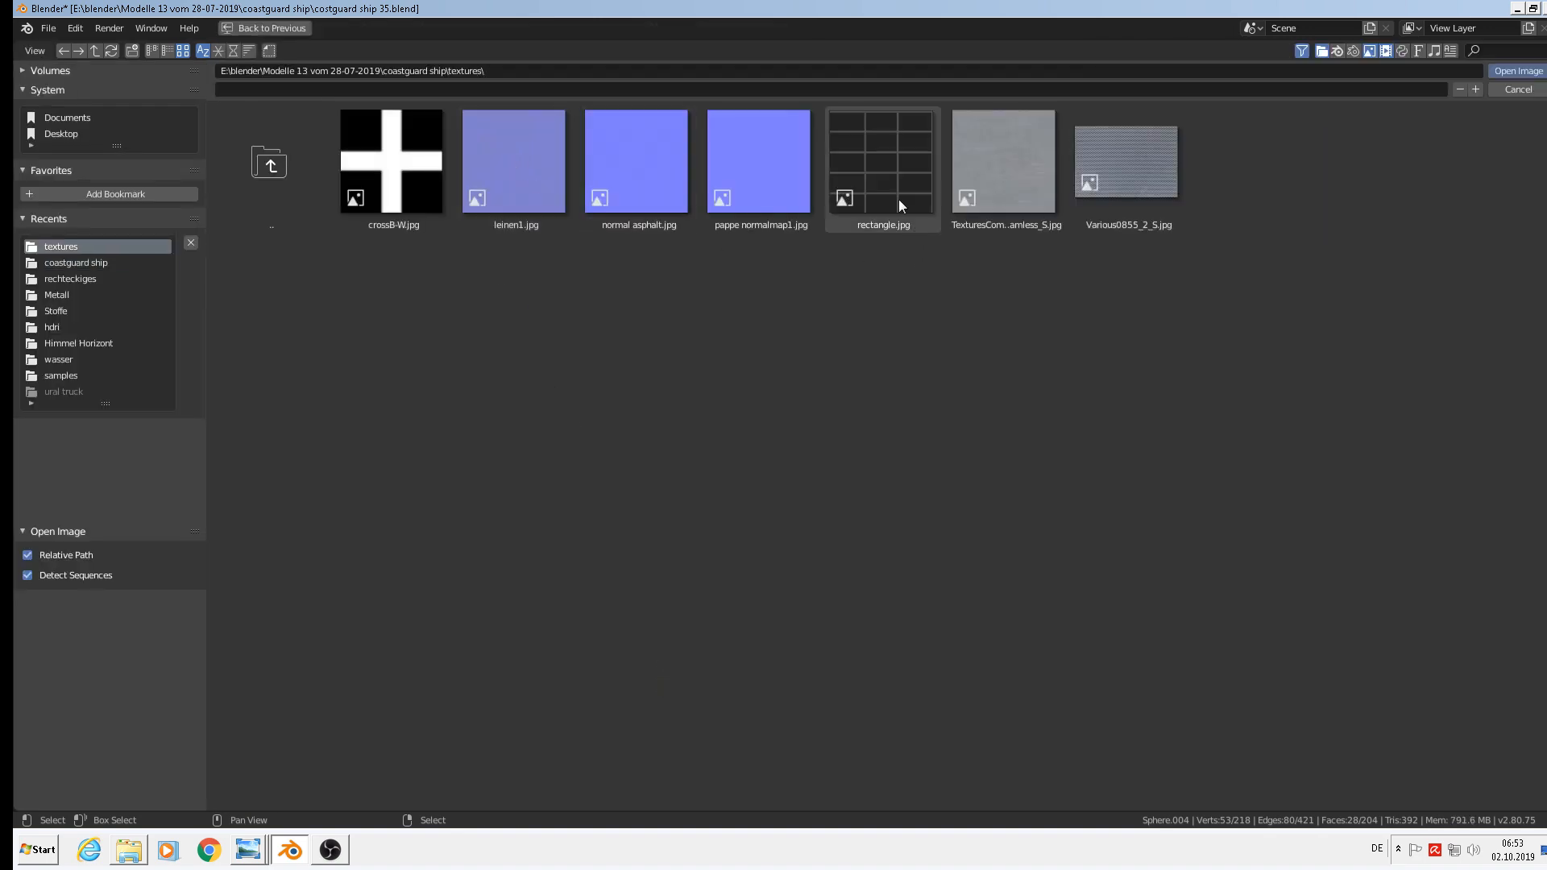
double_click(881, 168)
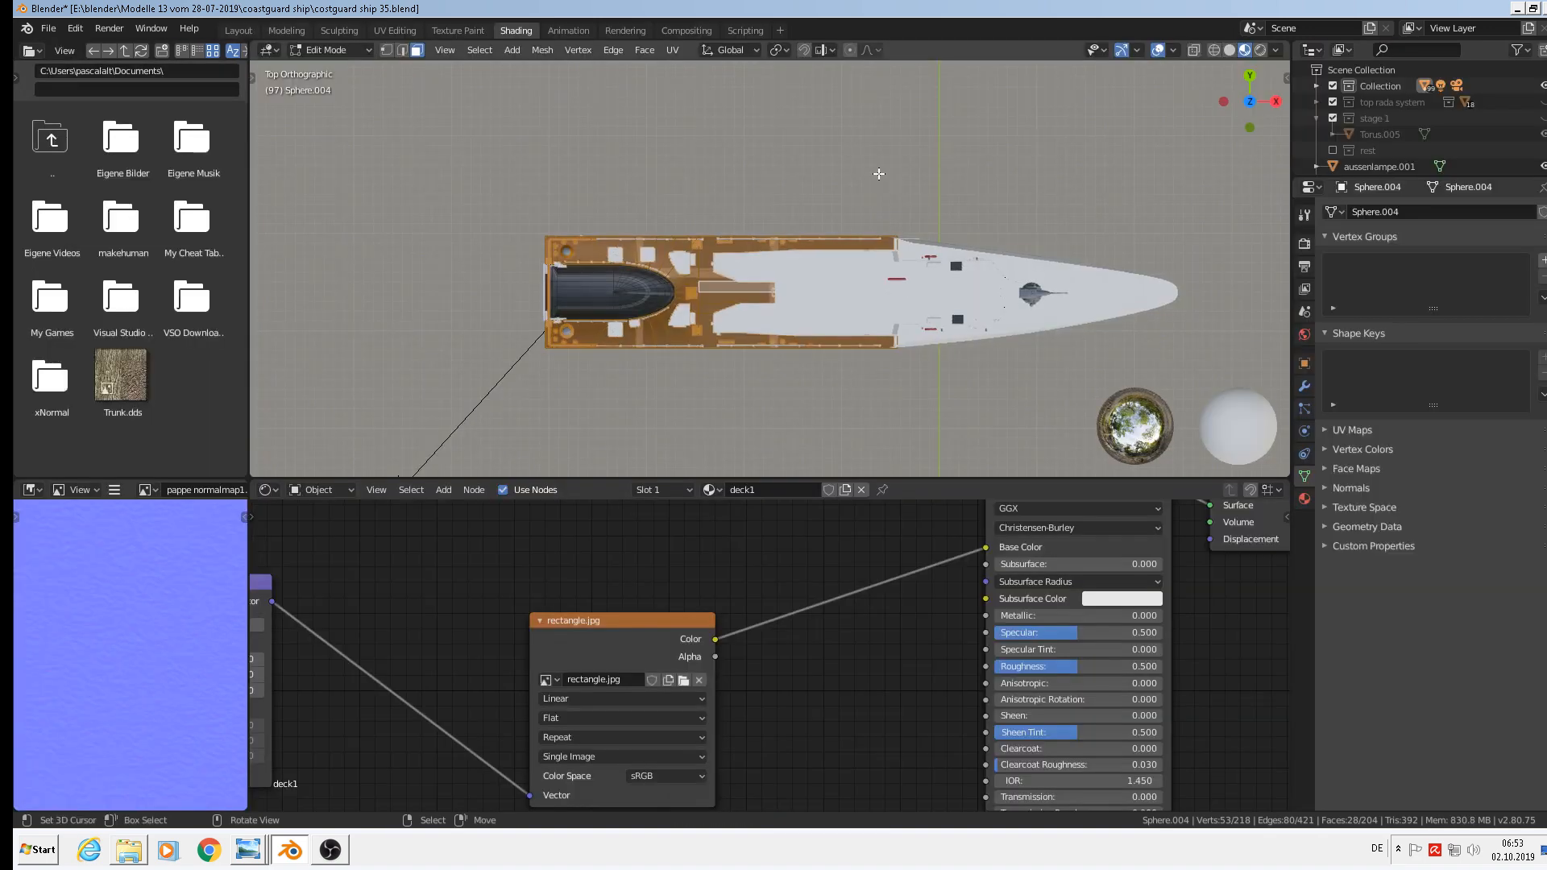
scroll(714, 255, "up", 8)
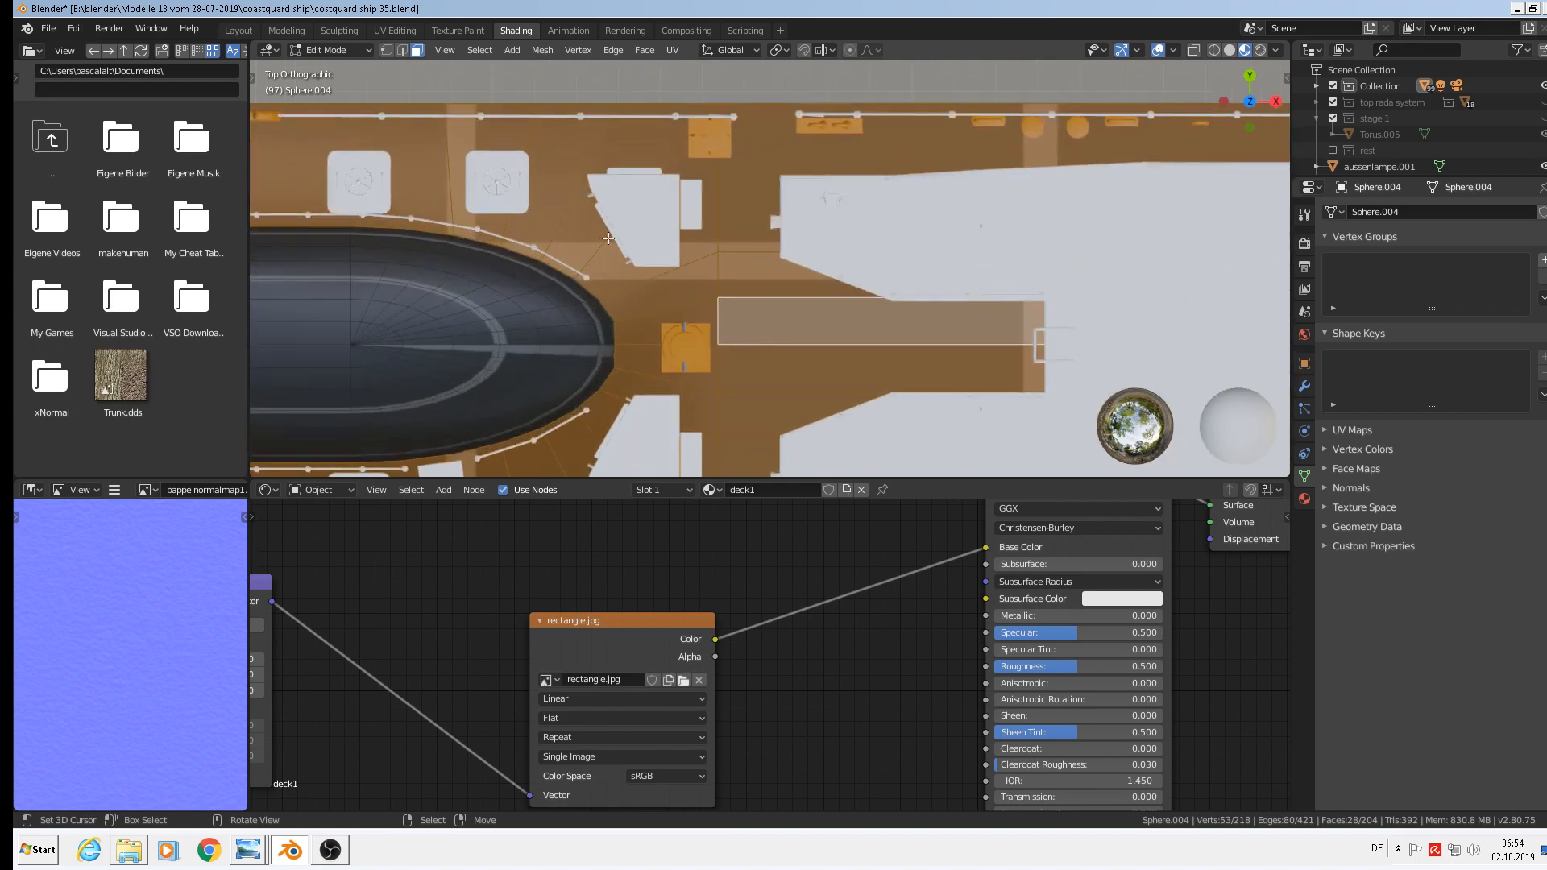
scroll(634, 282, "down", 3)
scroll(795, 426, "down", 2)
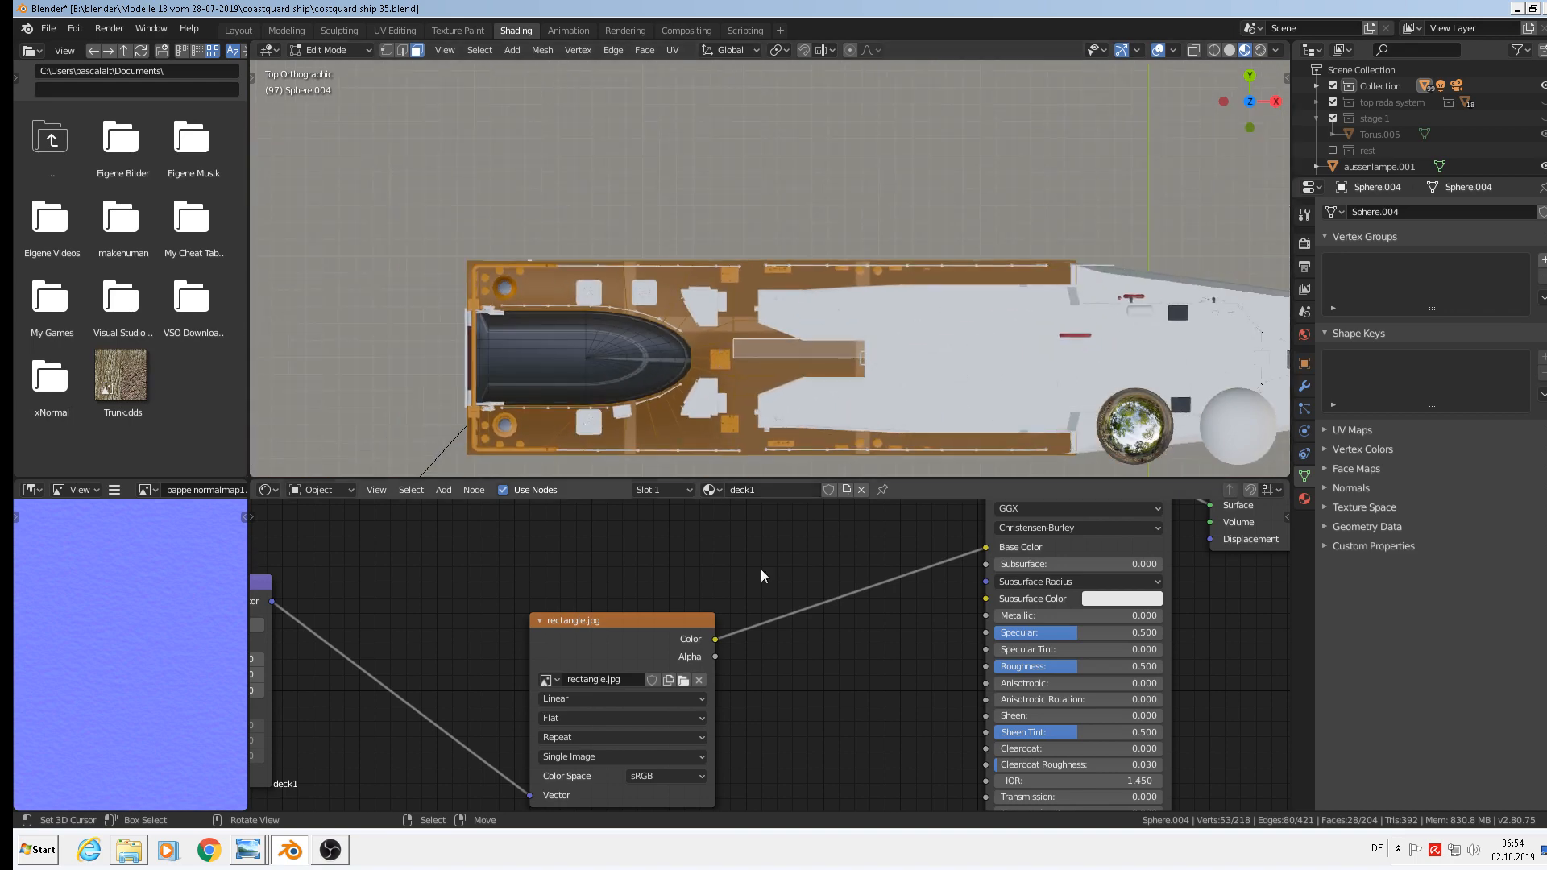
Set the Mapping node's X and Y scale to 2.
middle_click_drag(826, 593, 1102, 590)
middle_click_drag(535, 642, 684, 619)
scroll(673, 619, "up", 6)
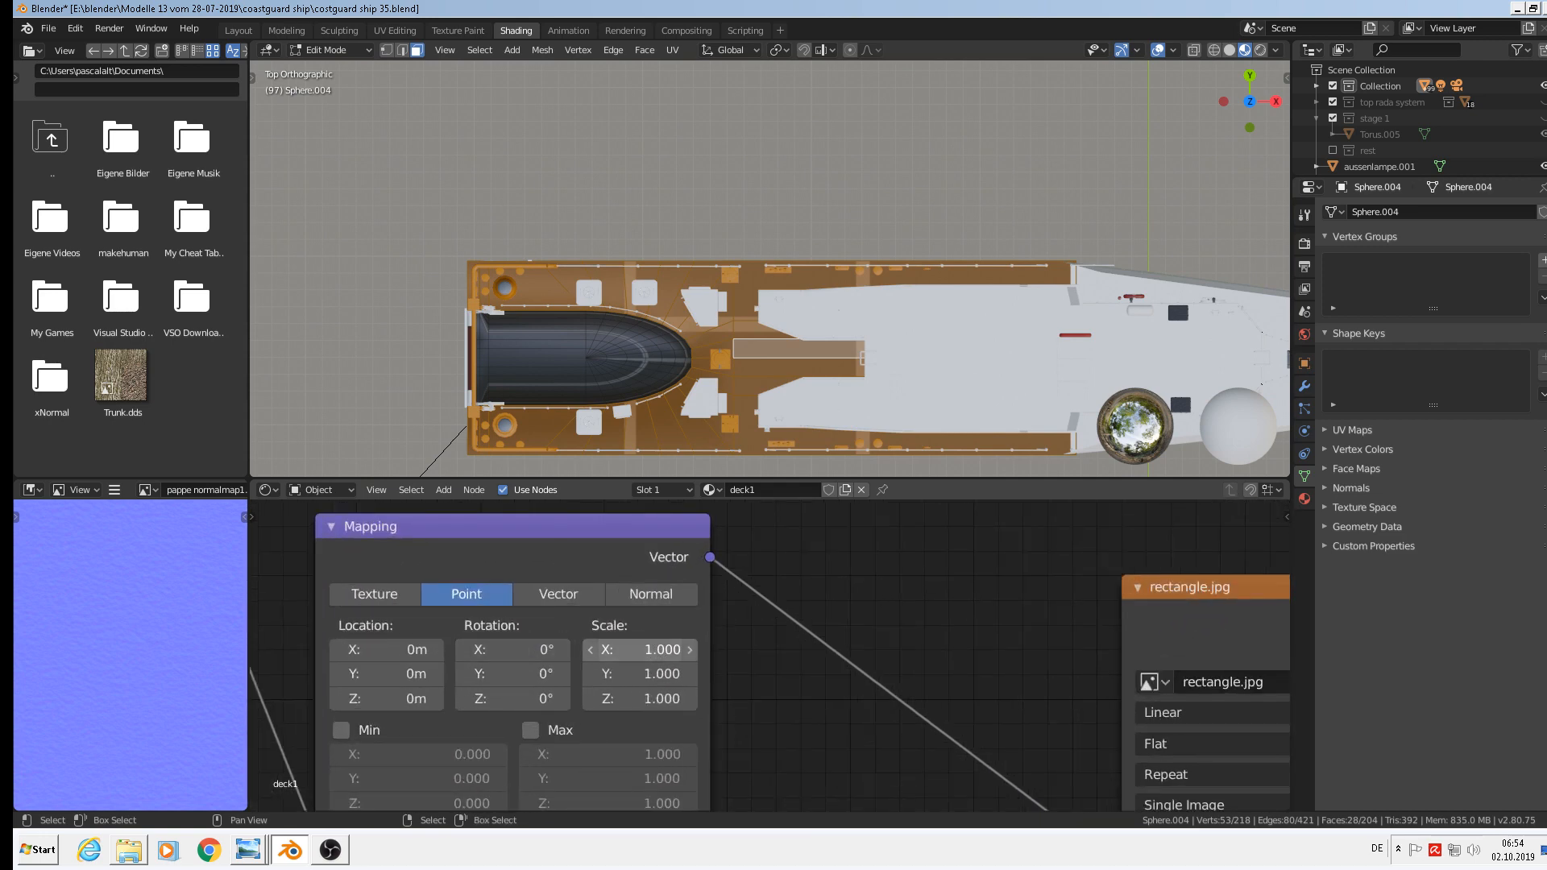
left_click(637, 649)
type("2")
key("Tab")
type("2")
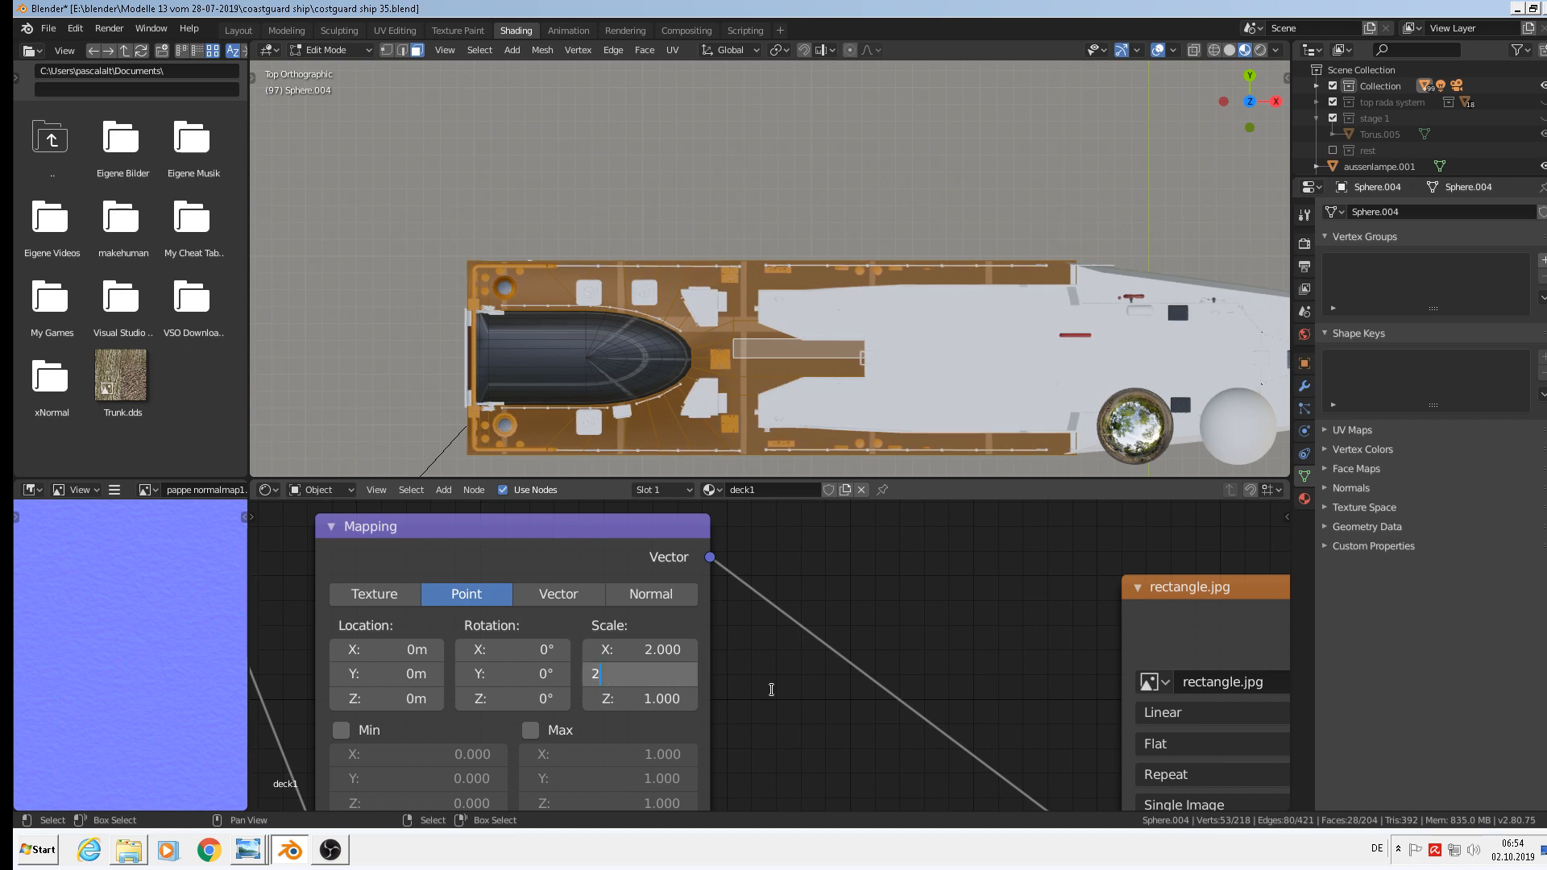
key("Return")
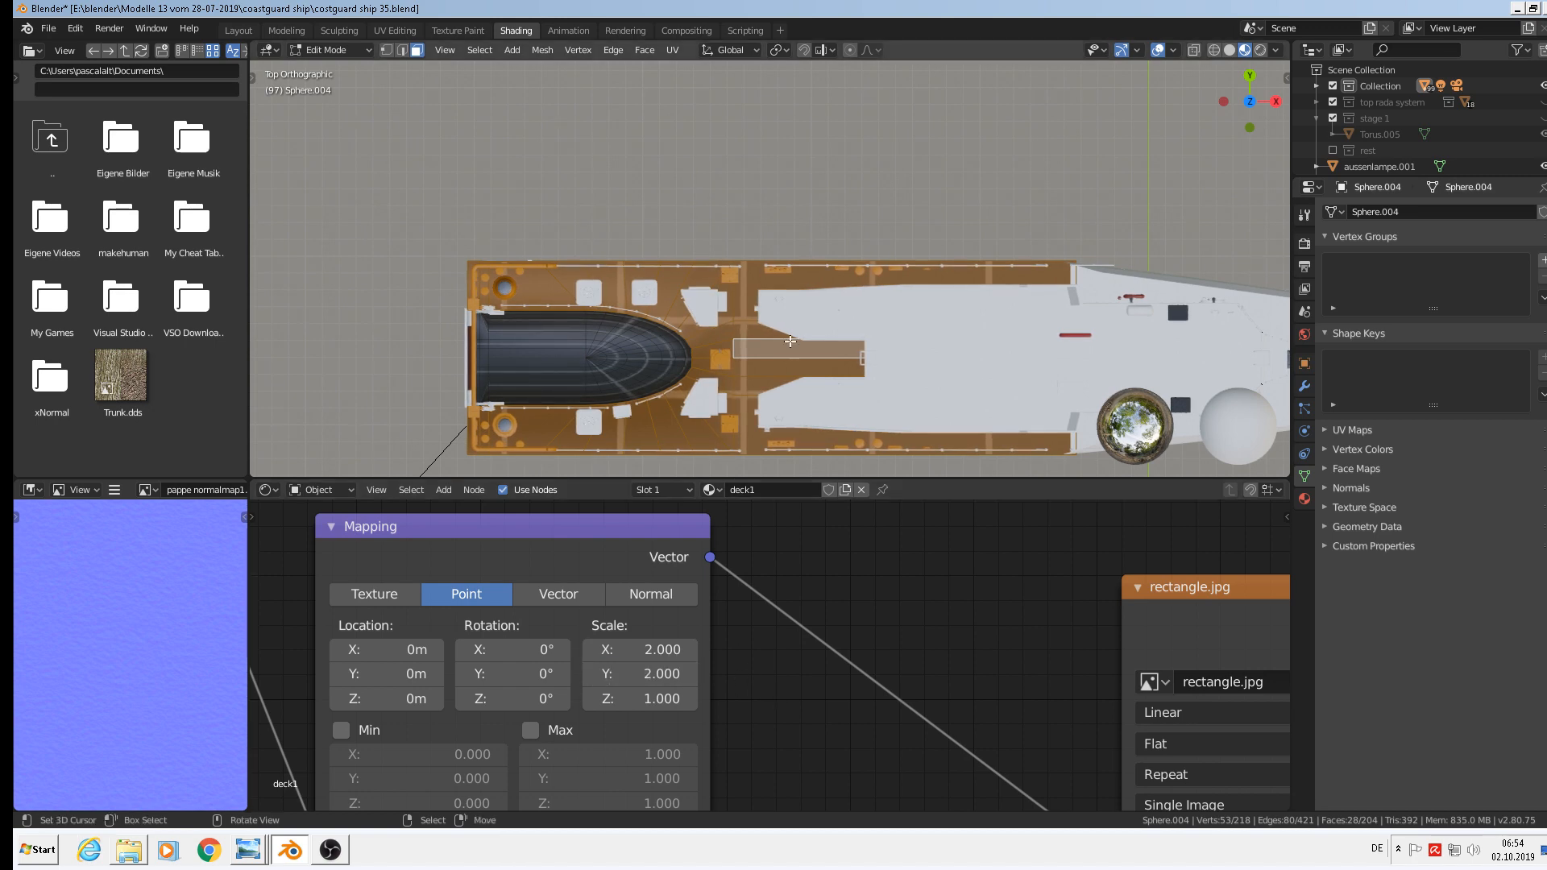
Set the Mapping node's X and Y scale to 8.
left_click(643, 654)
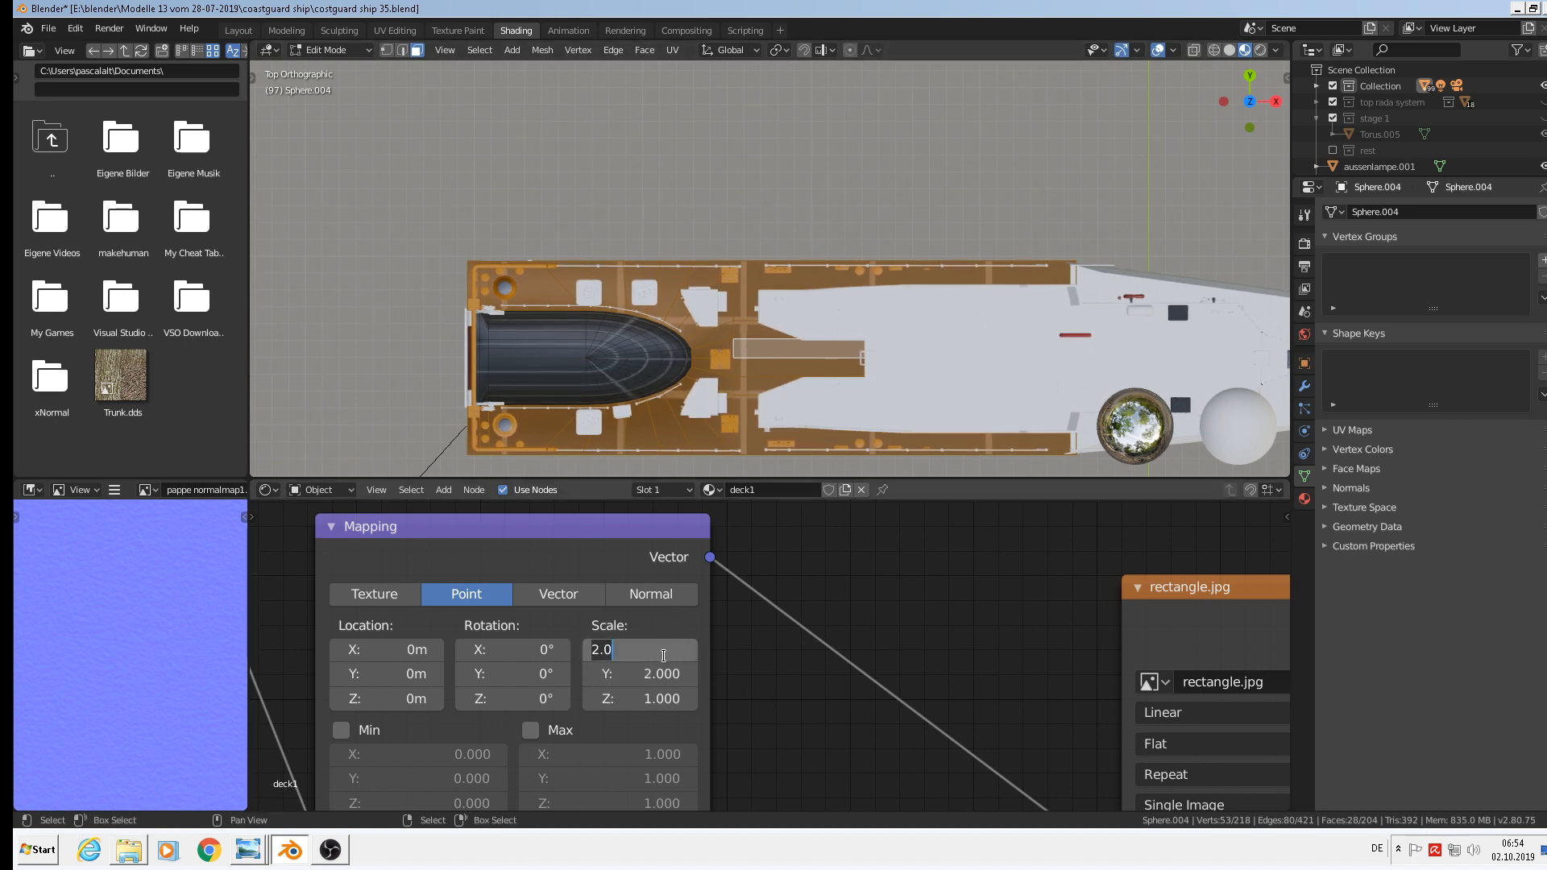
type("8")
key("Return")
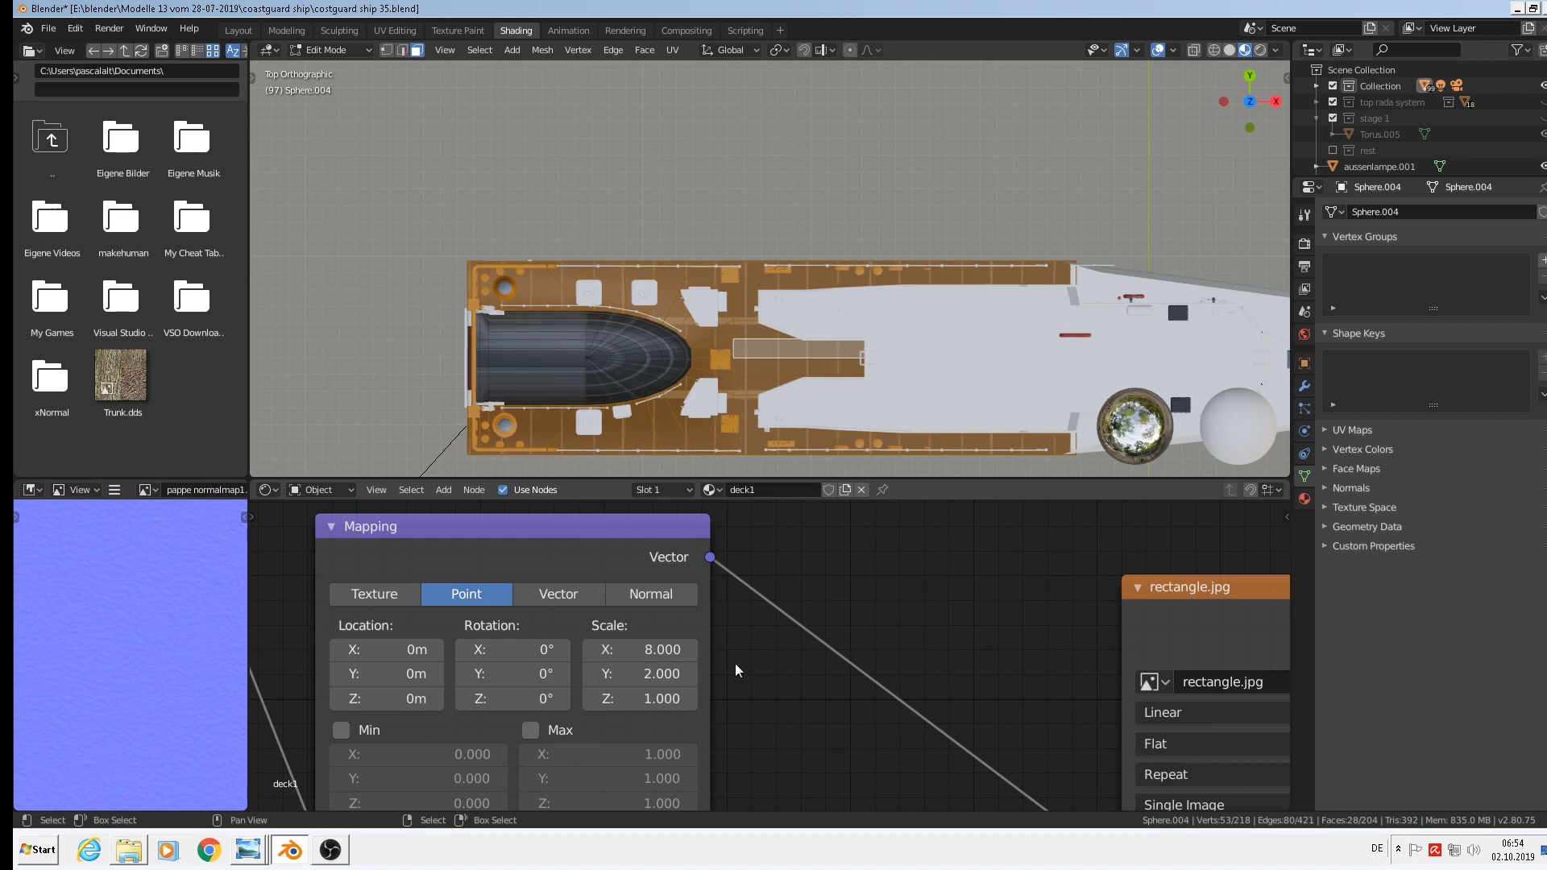
left_click(644, 670)
type("8")
key("Return")
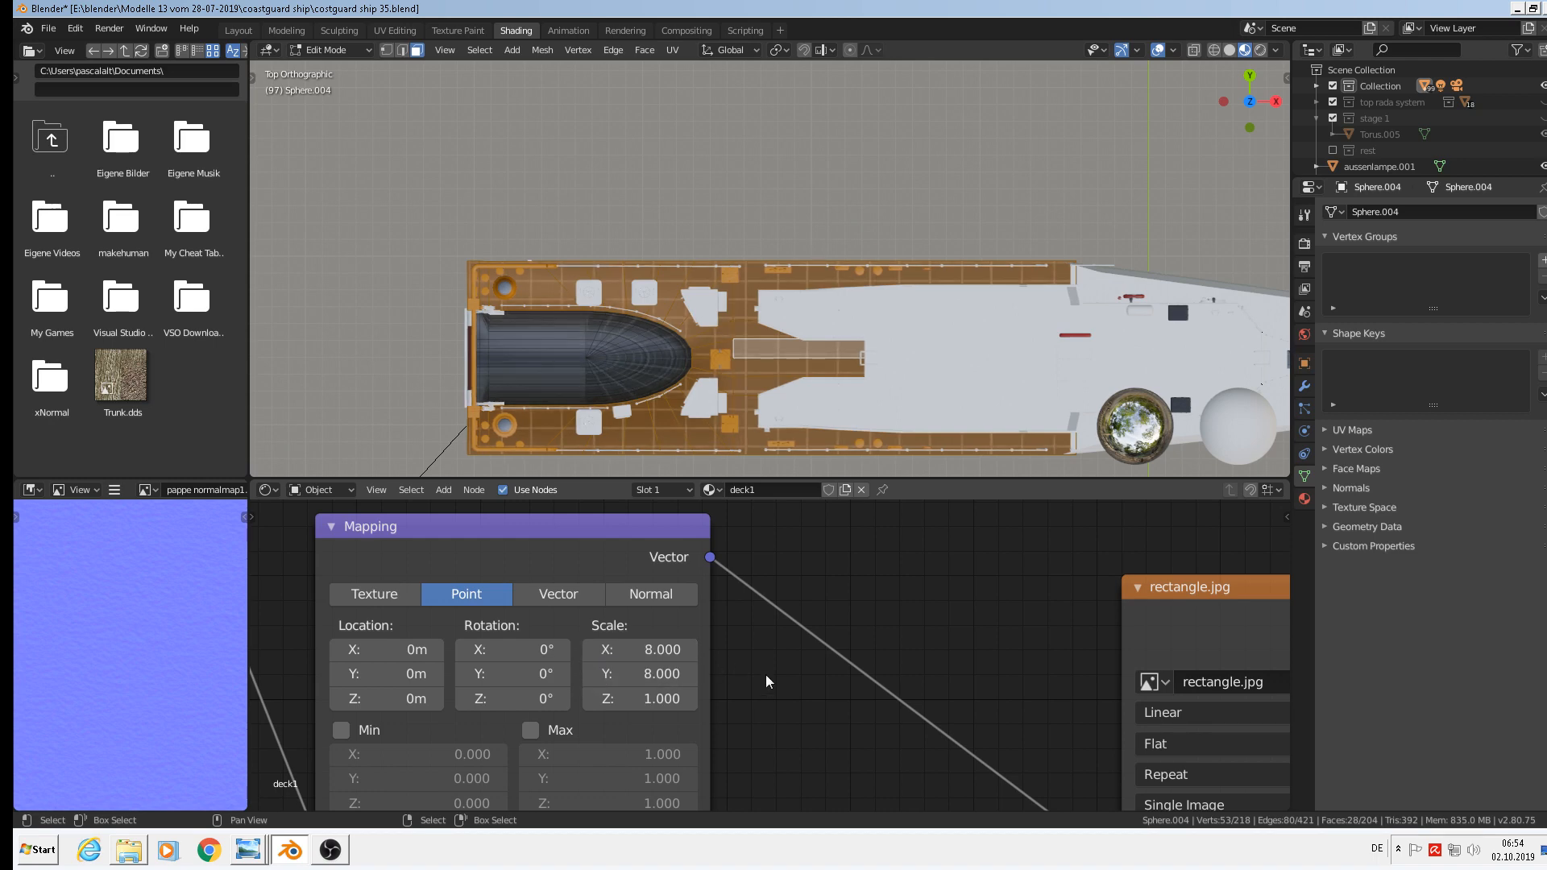
Leave mesh editing to view the deck tiles at an angle, and set the Mapping node's X and Y scale to 6.
key("Tab")
middle_click_drag(814, 386, 788, 232)
scroll(749, 306, "up", 3)
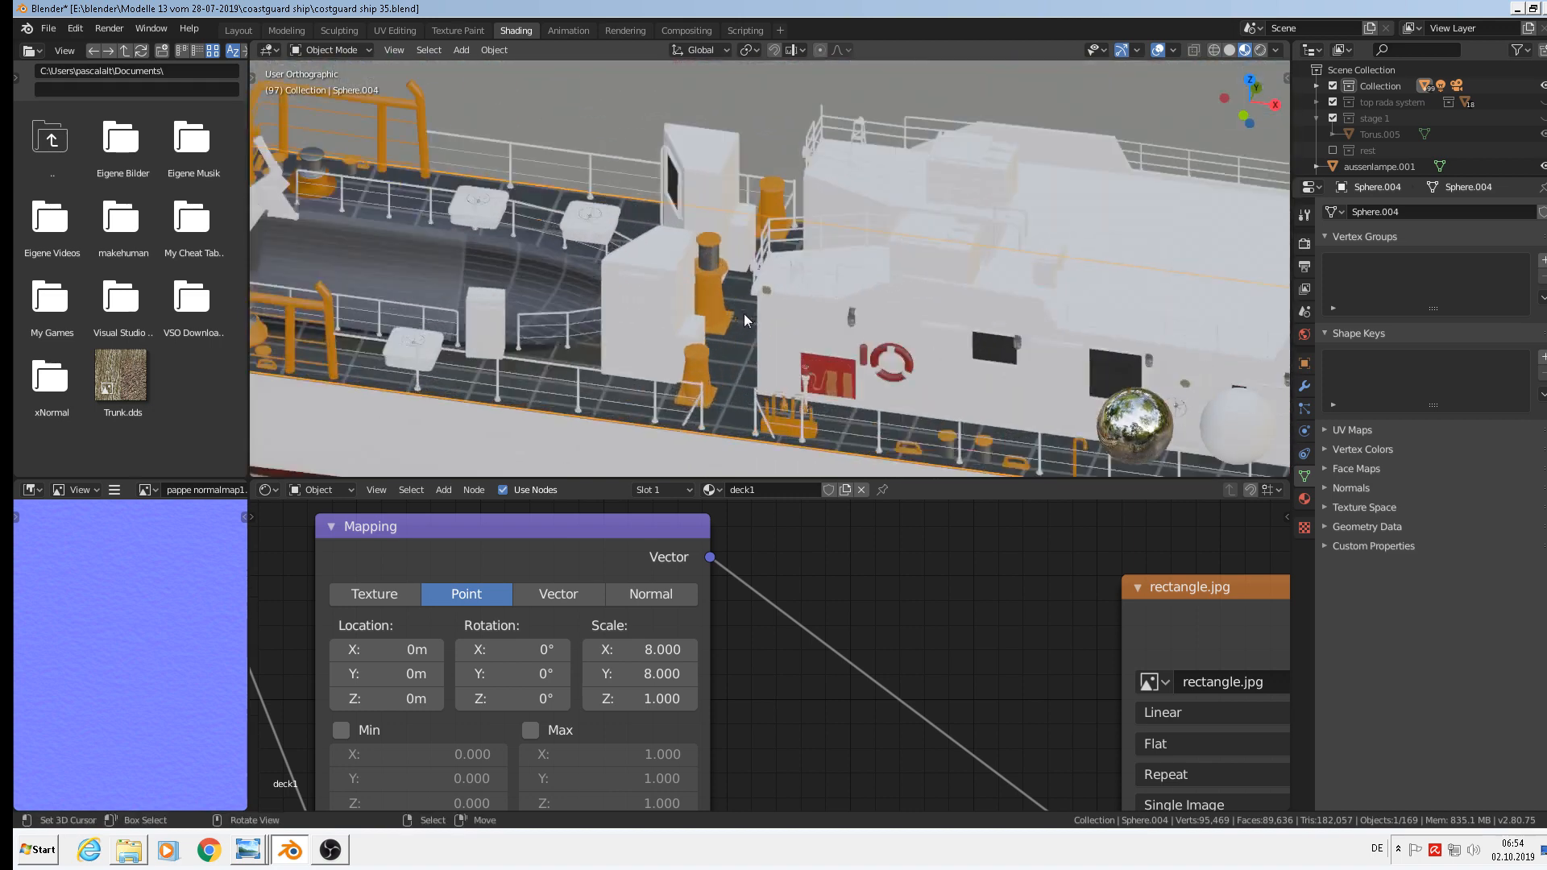
middle_click_drag(771, 425, 814, 436)
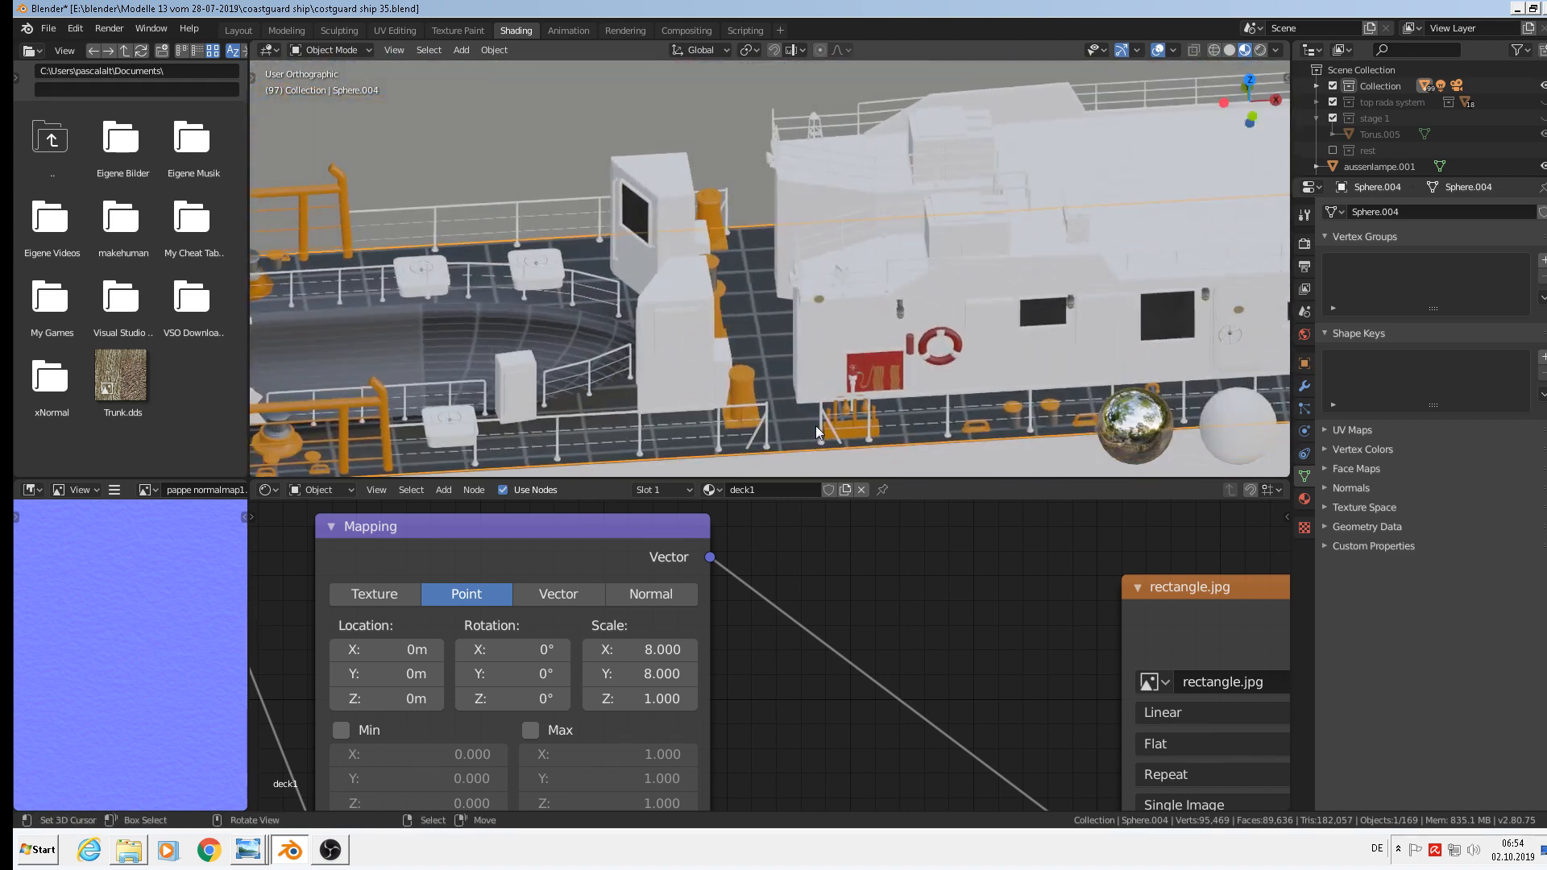
left_click(654, 649)
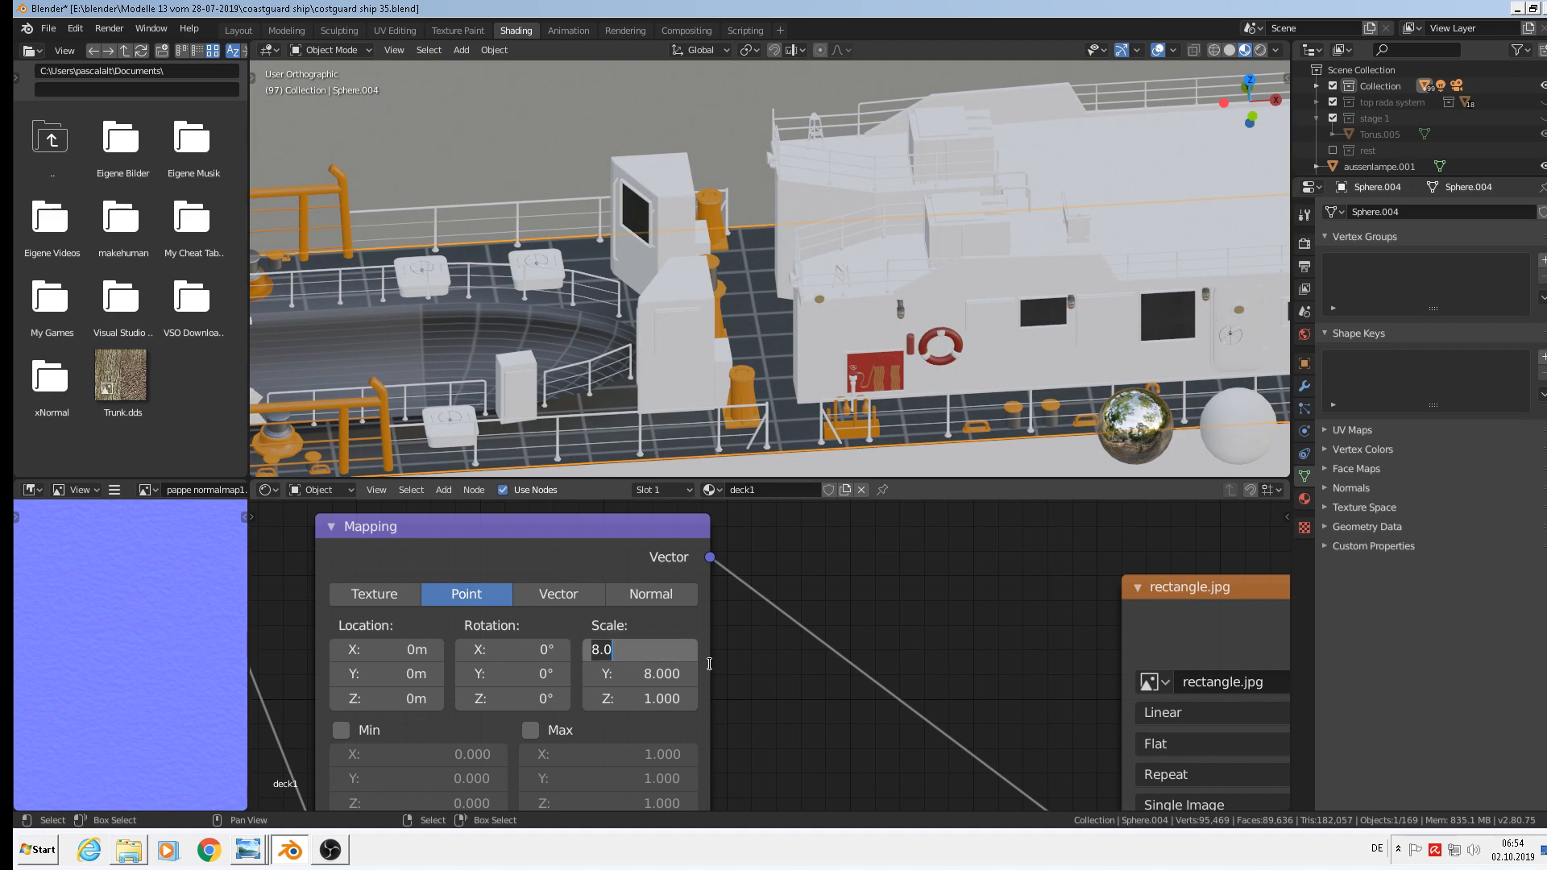
type("6")
key("Tab")
type("6")
key("Return")
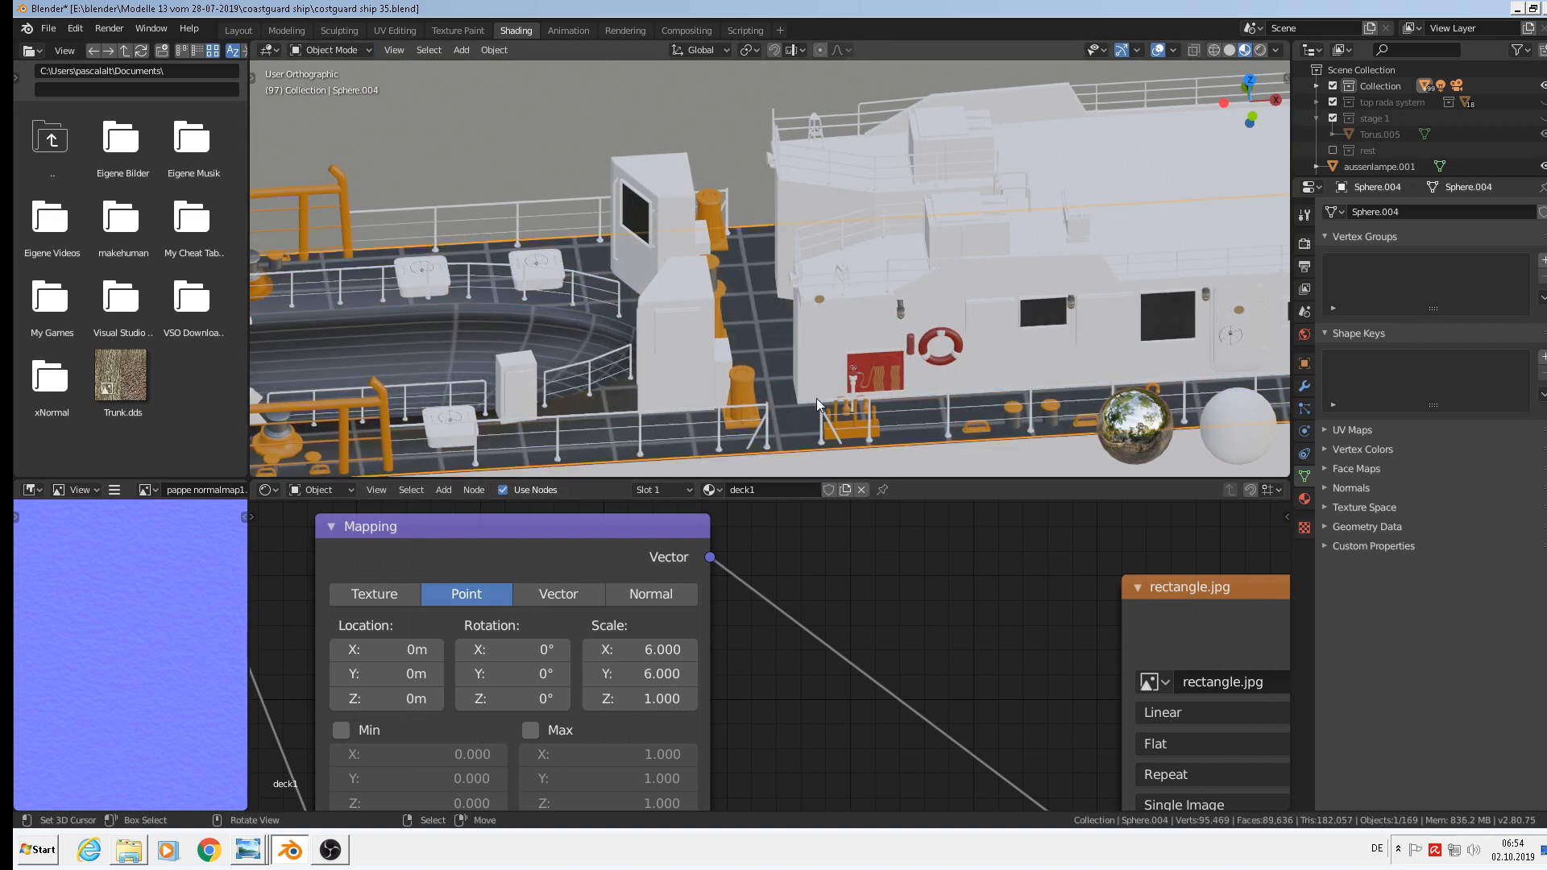
Open the forward hull object for mesh editing and select the large foredeck face around the gun.
key("alt+a")
middle_click_drag(820, 395, 470, 191)
key("Tab")
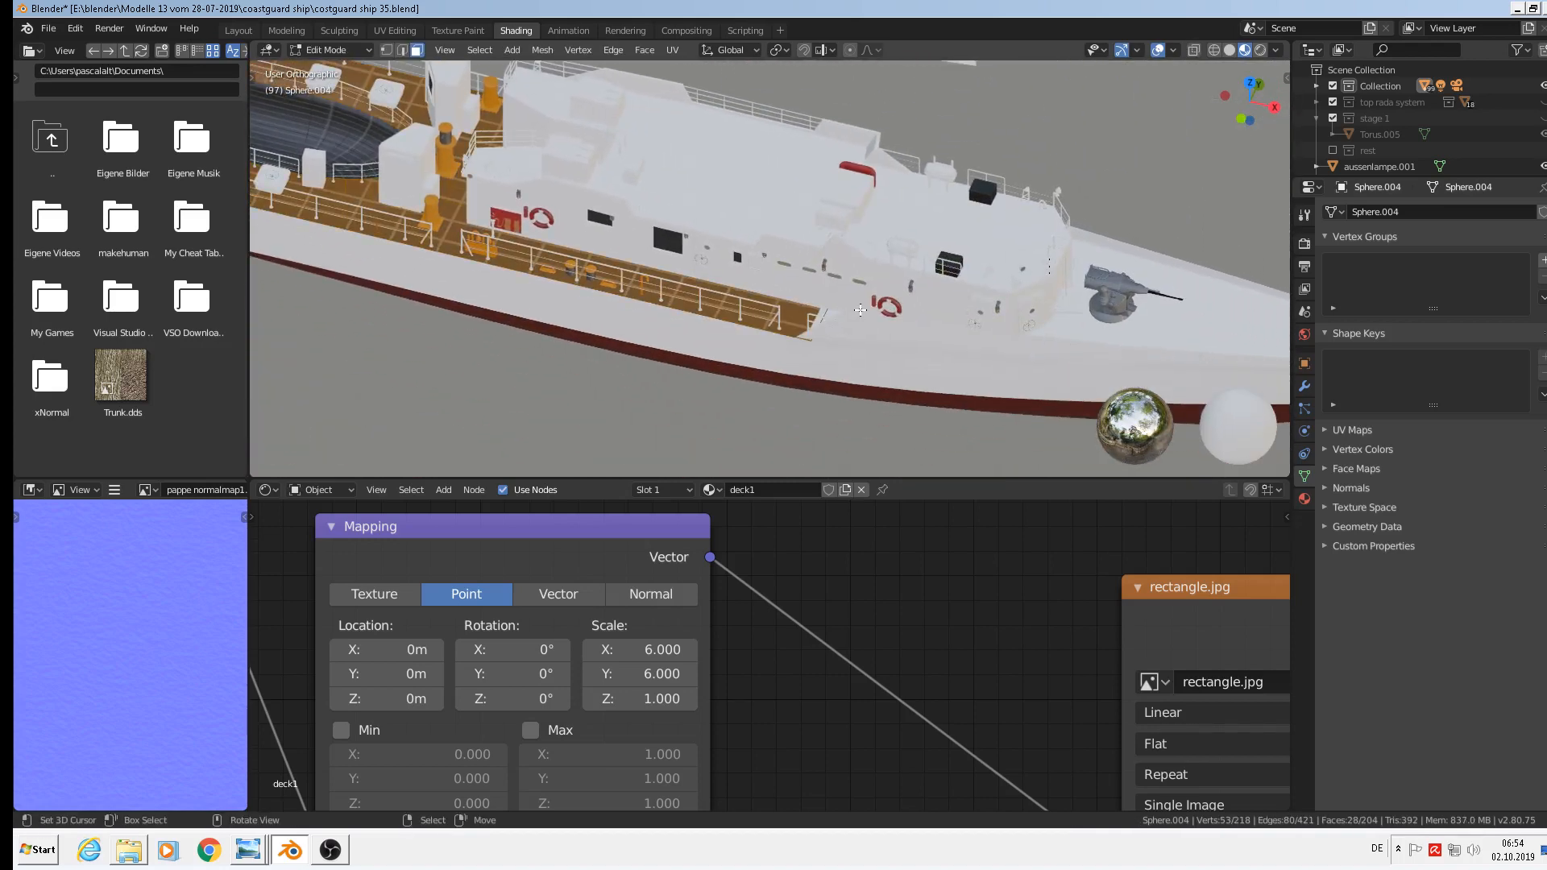
middle_click_drag(861, 310, 880, 323)
middle_click_drag(1140, 305, 987, 399, "shift")
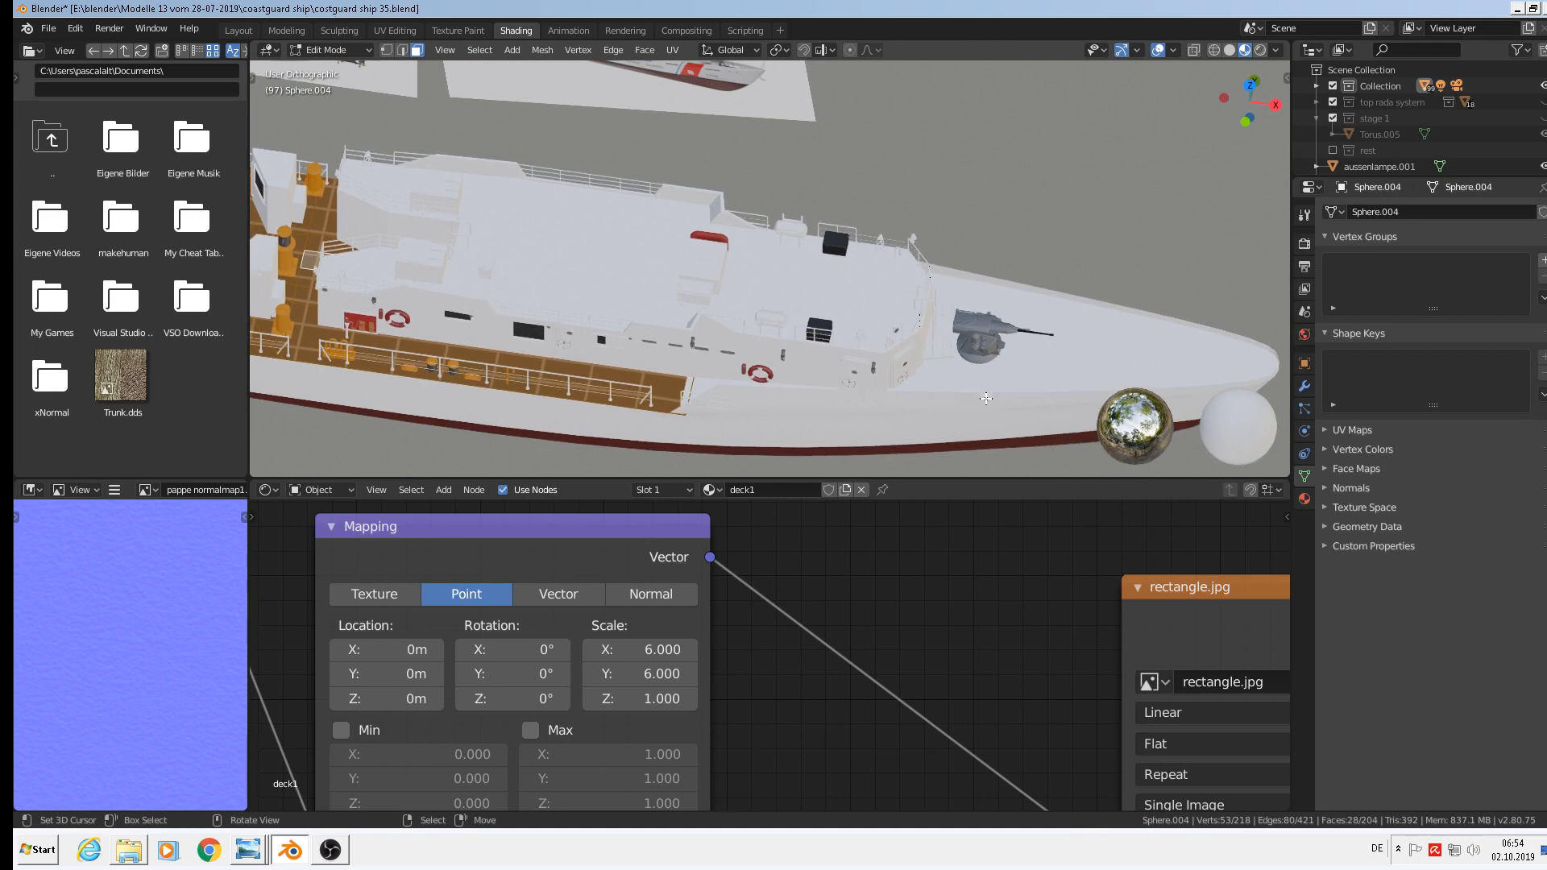
key("Tab")
left_click(1017, 365)
key("Tab")
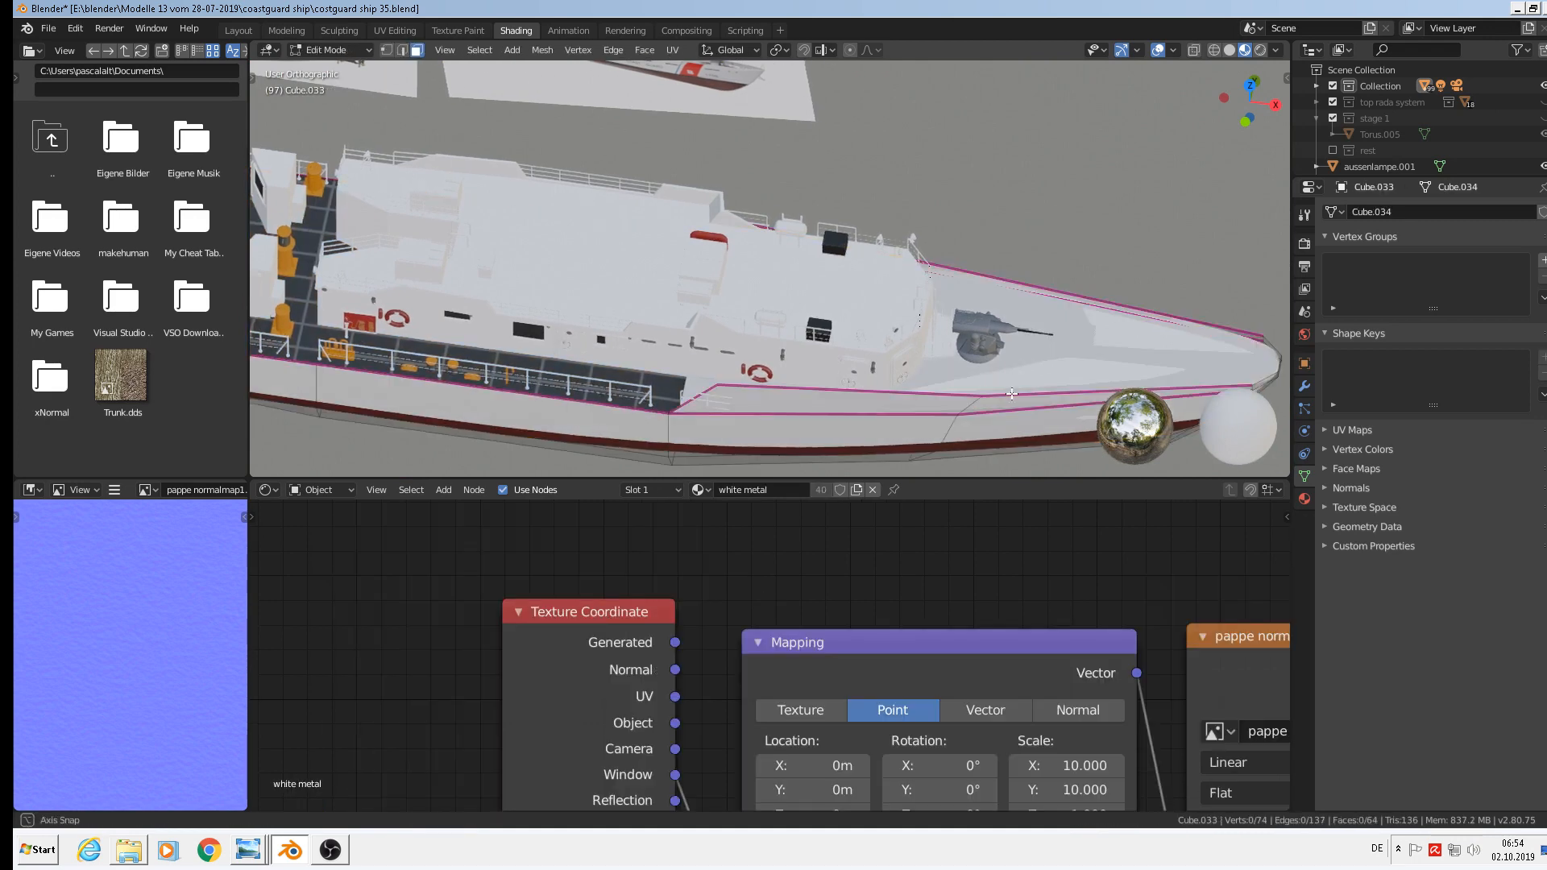
middle_click_drag(1012, 394, 1033, 324)
left_click(1033, 325)
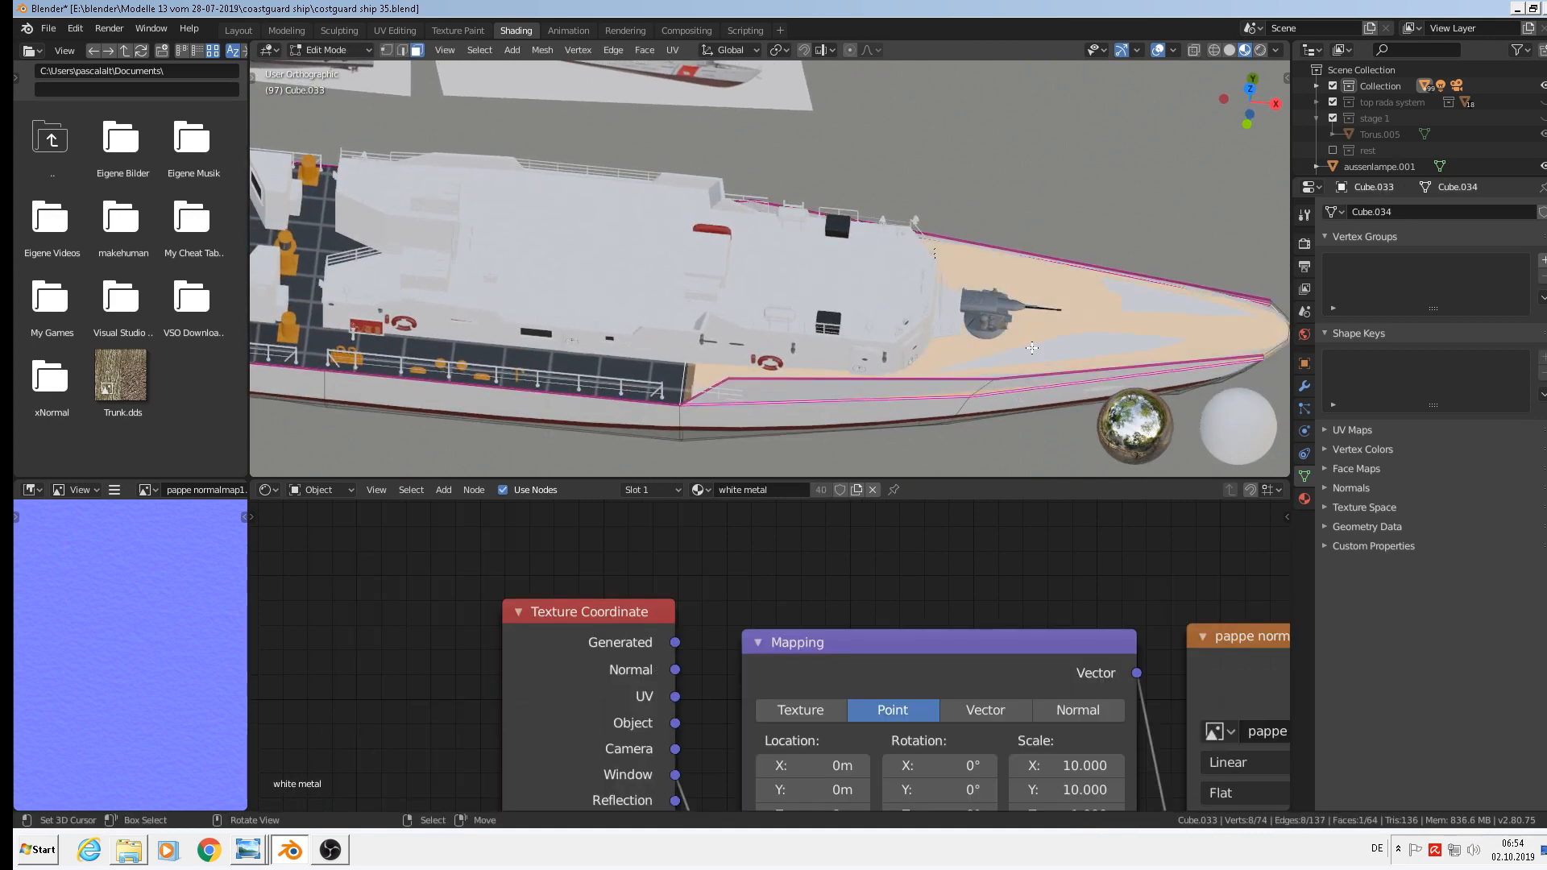
UV-map the selected foredeck face with Project From View in top view and return to Object Mode.
key("KP_7")
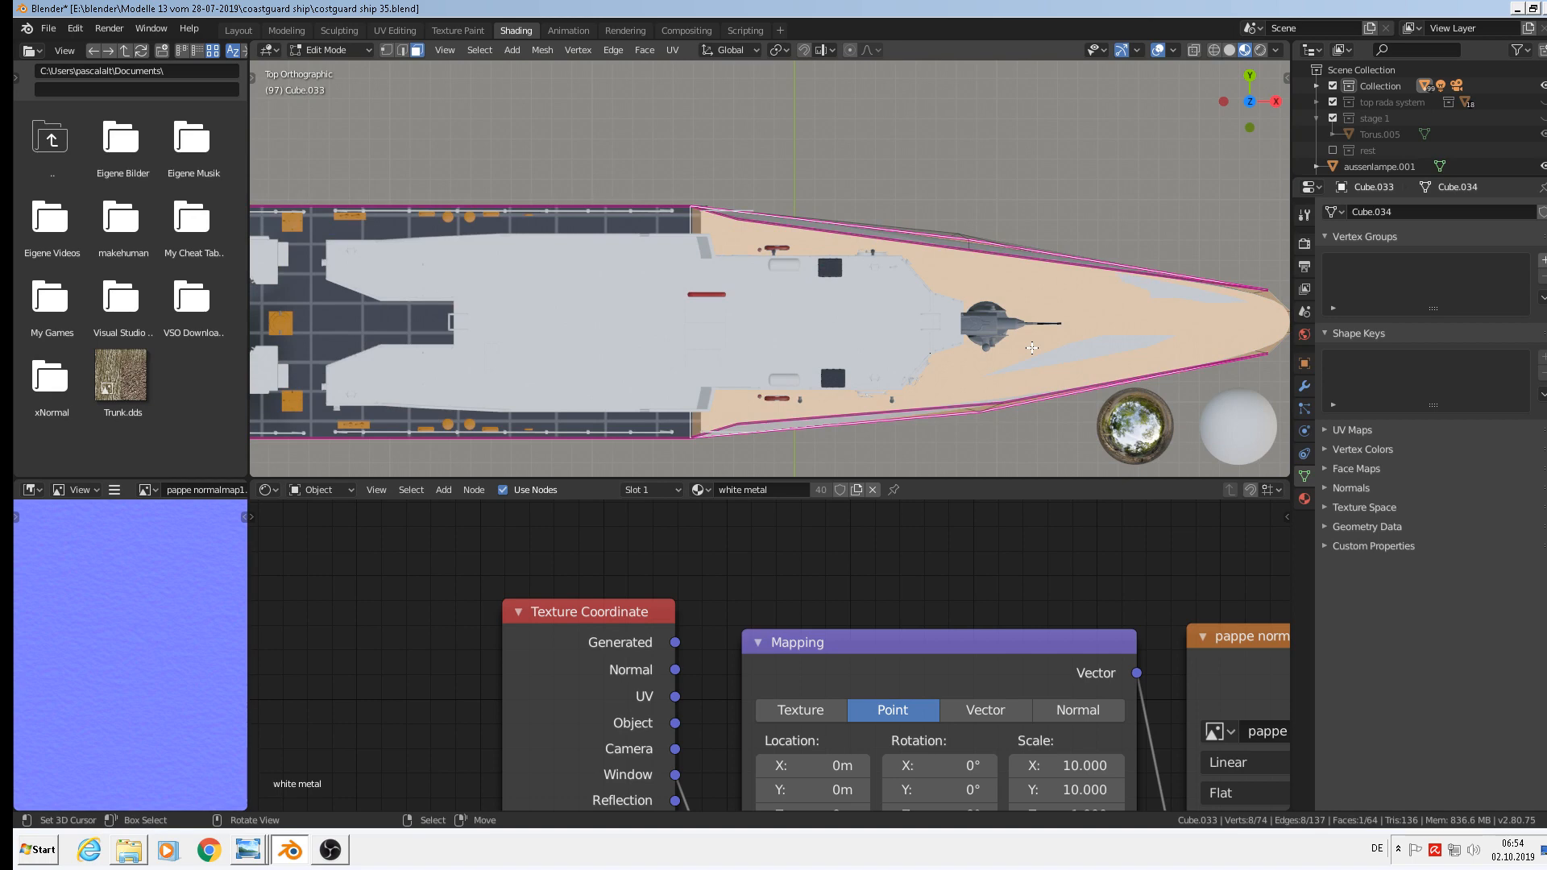
key("u")
left_click(1034, 353)
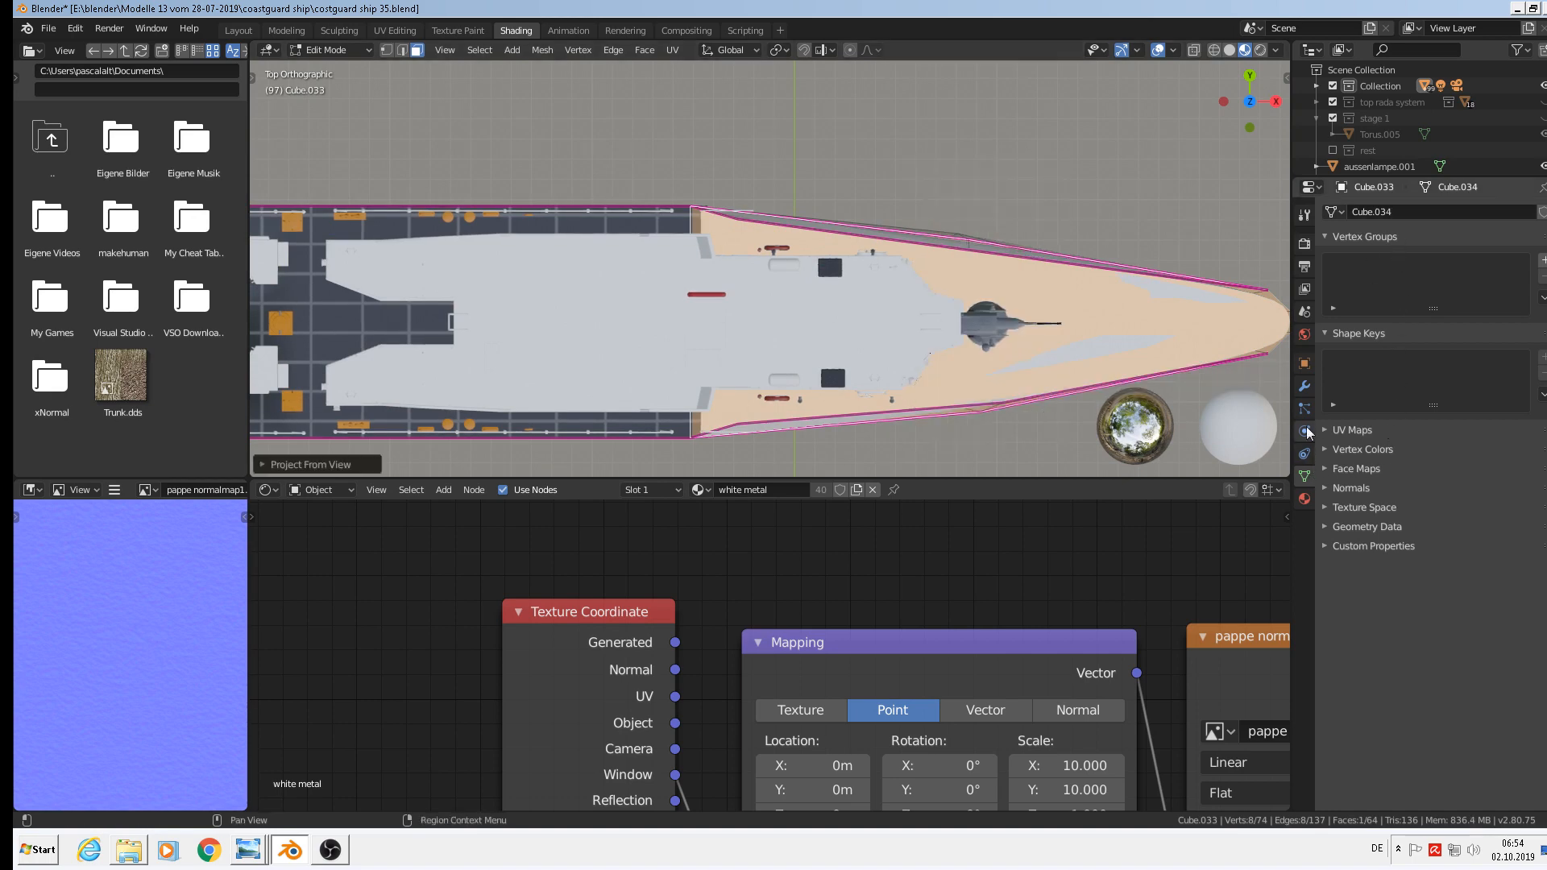
key("Tab")
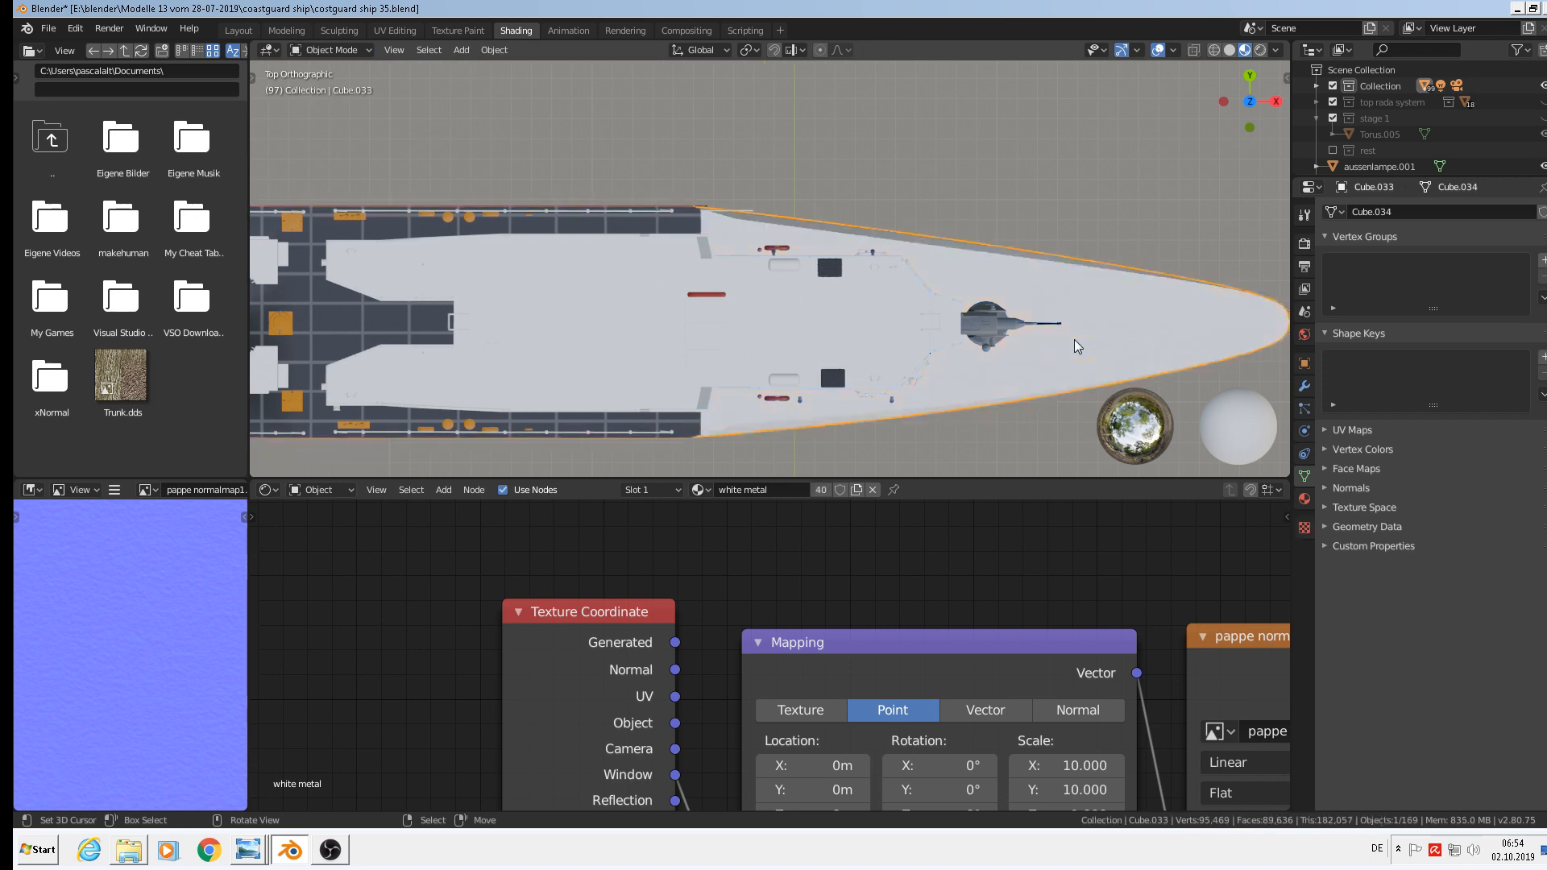
Add deck1 in a new material slot on the forward hull, assign it to the selected foredeck face, and return to Object Mode.
left_click(1308, 500)
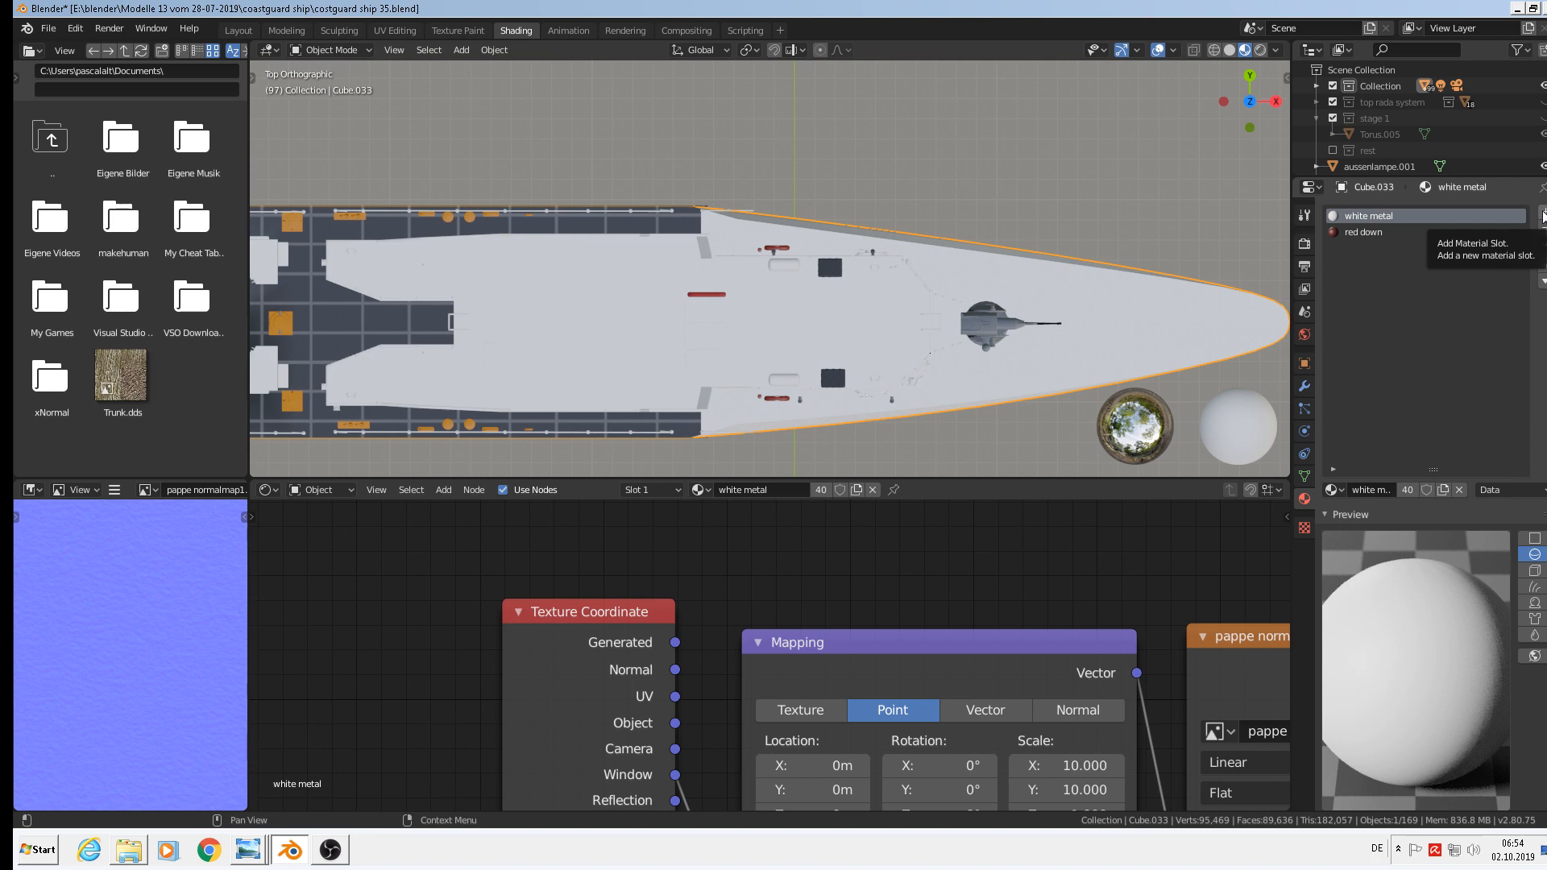
left_click(1544, 216)
left_click(1333, 490)
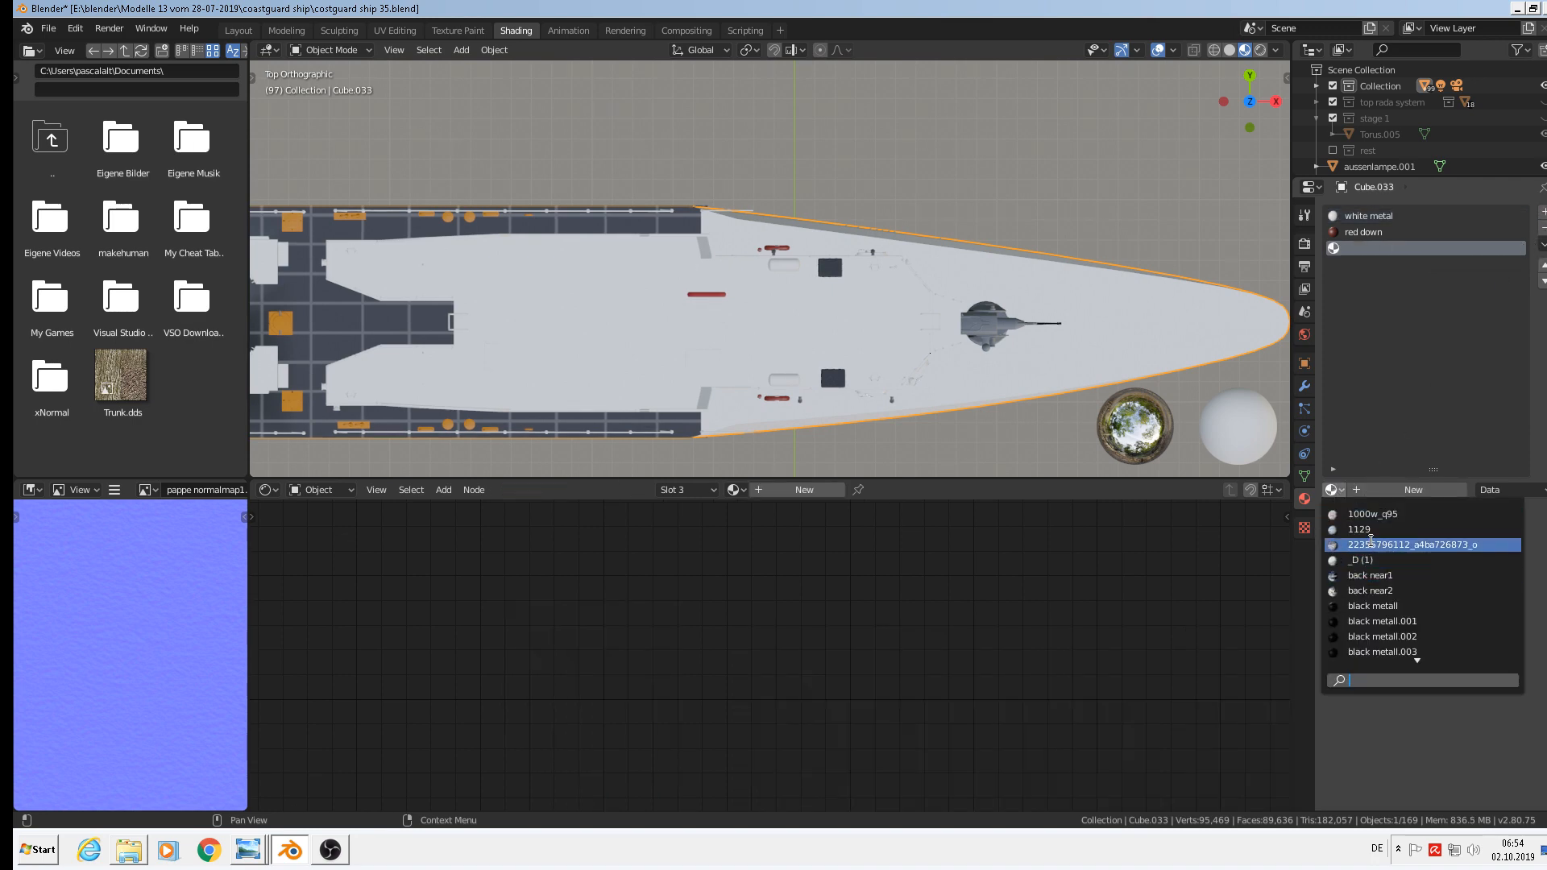
type("de")
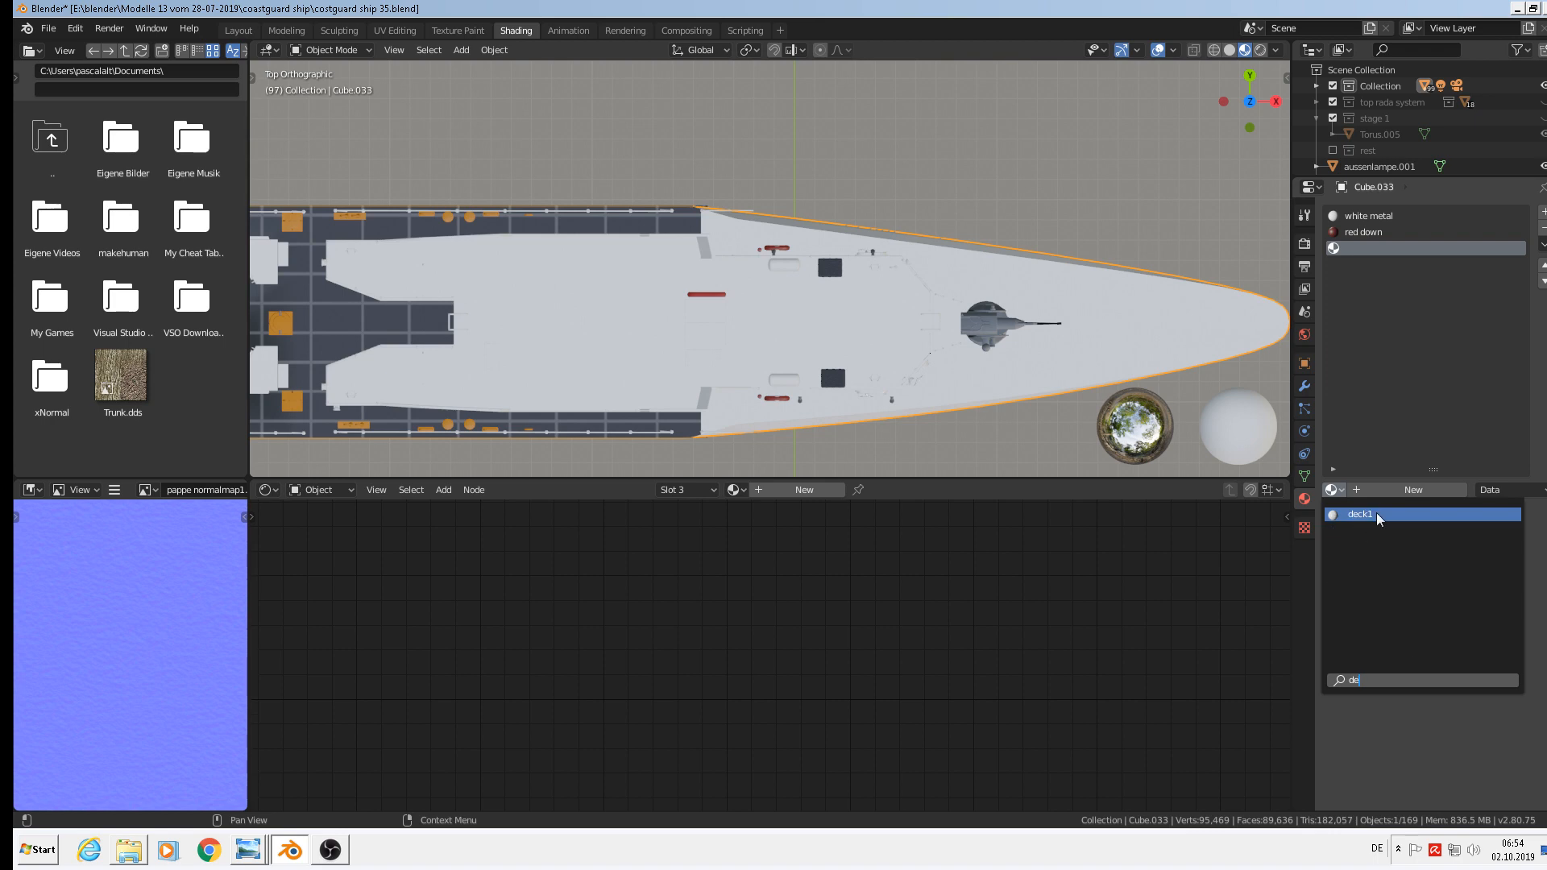
left_click(1380, 518)
key("Tab")
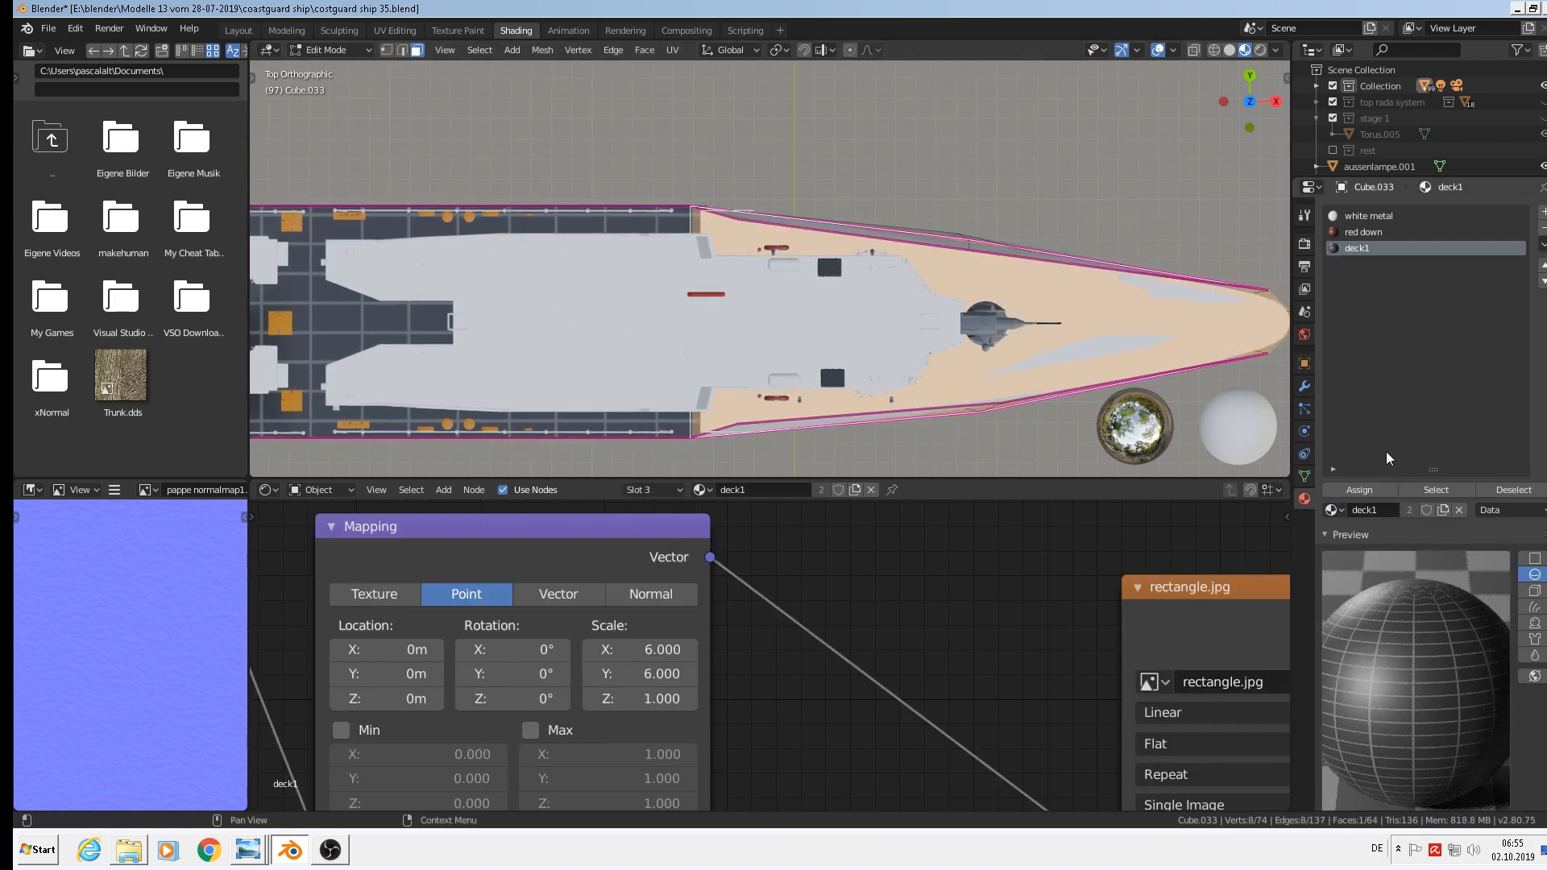
left_click(1360, 490)
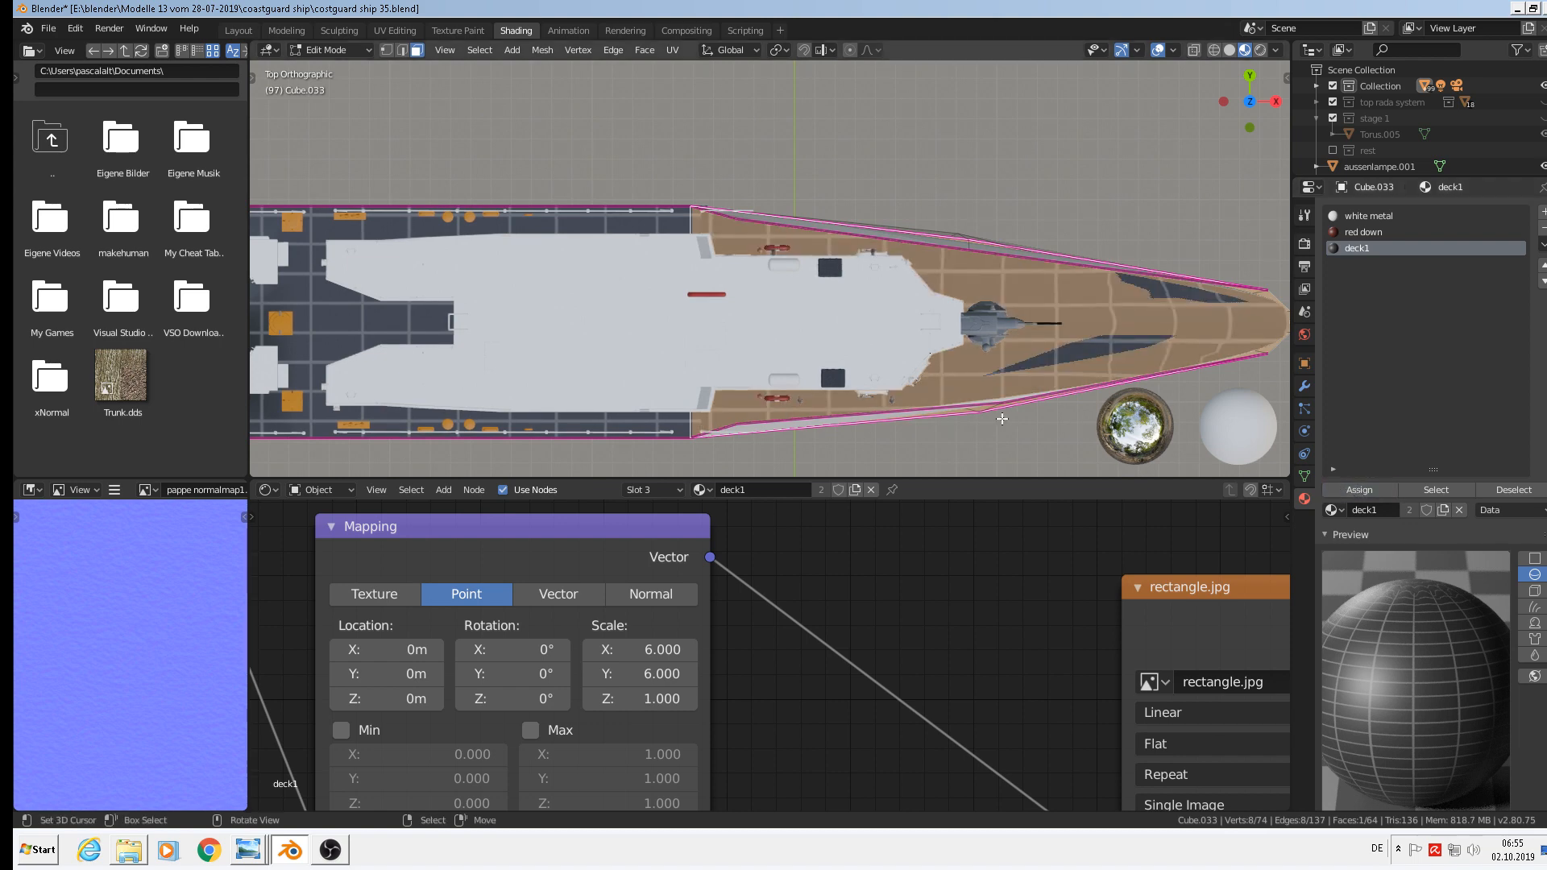
key("Tab")
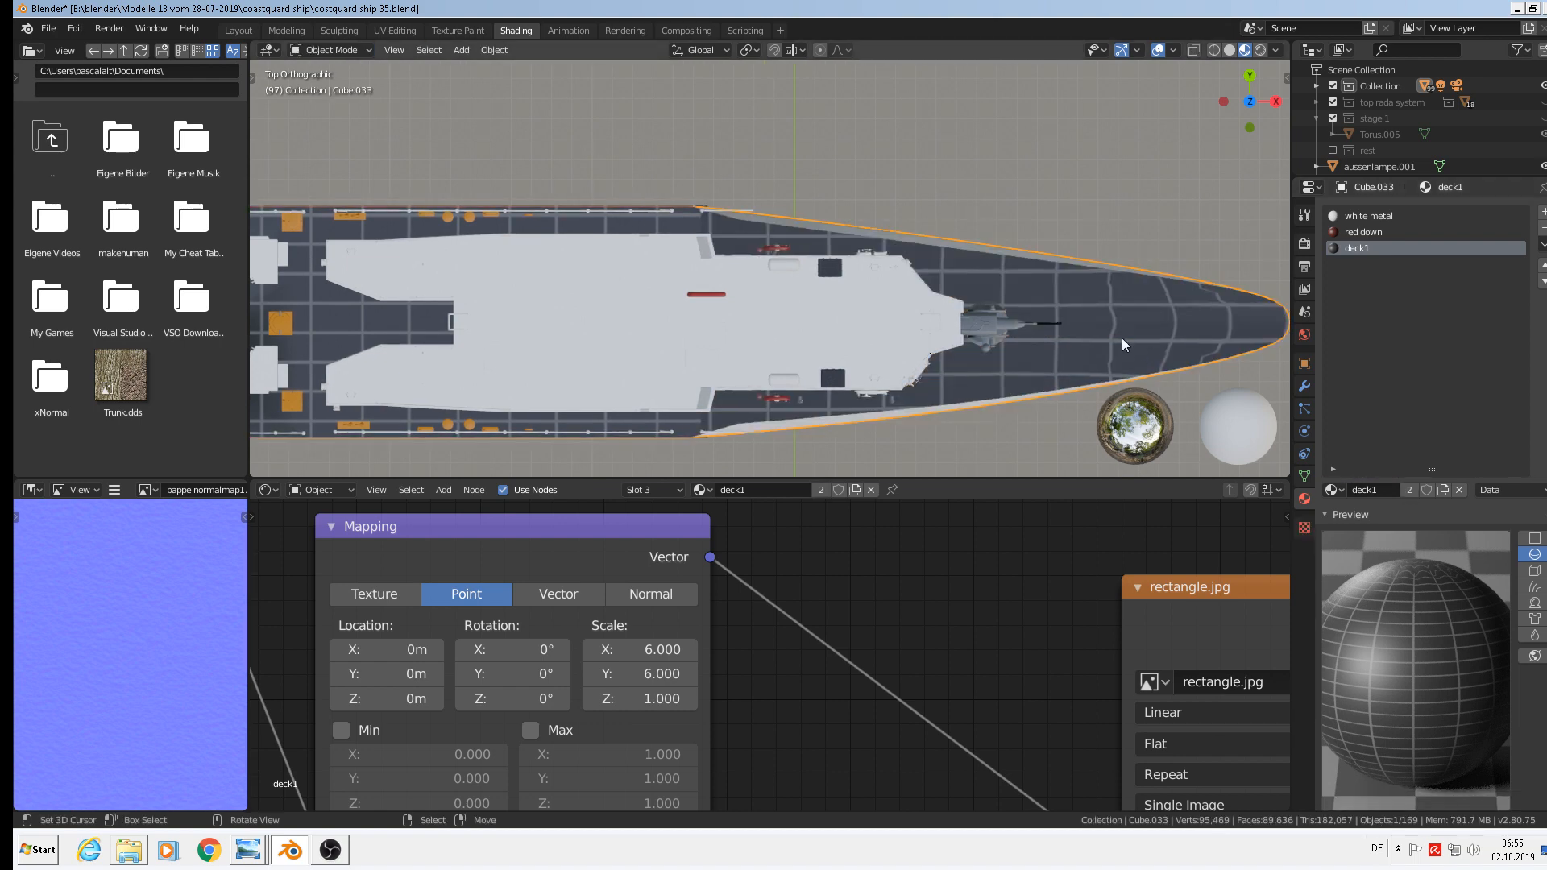
Select the superstructure's upper deck object and add the deck1 material to it in a second slot.
middle_click_drag(1122, 337, 1148, 208)
scroll(1145, 278, "up", 5)
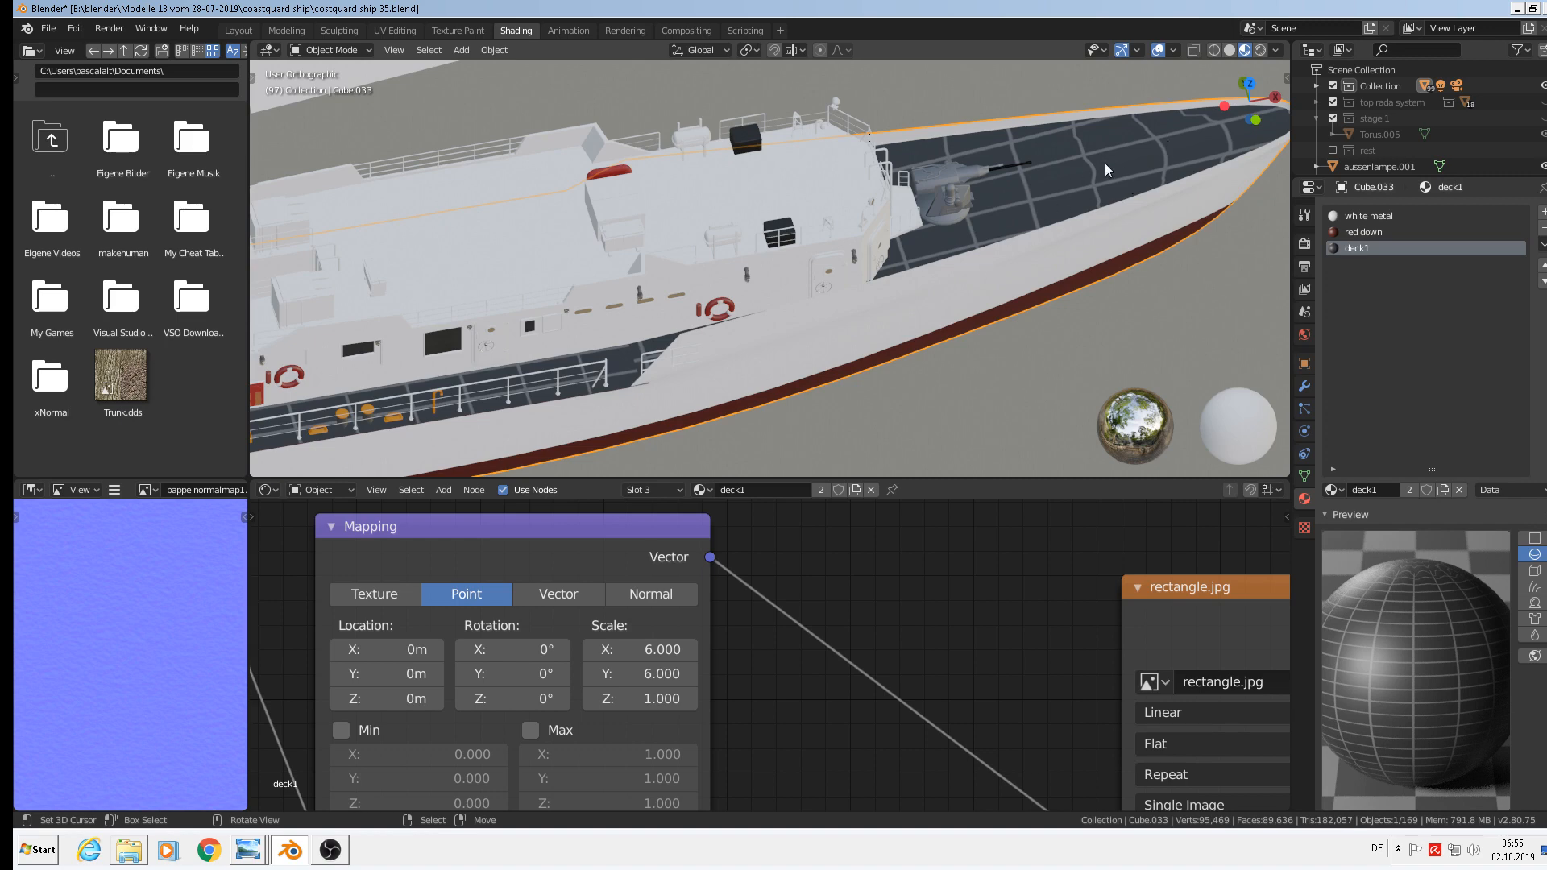
scroll(1105, 163, "down", 2)
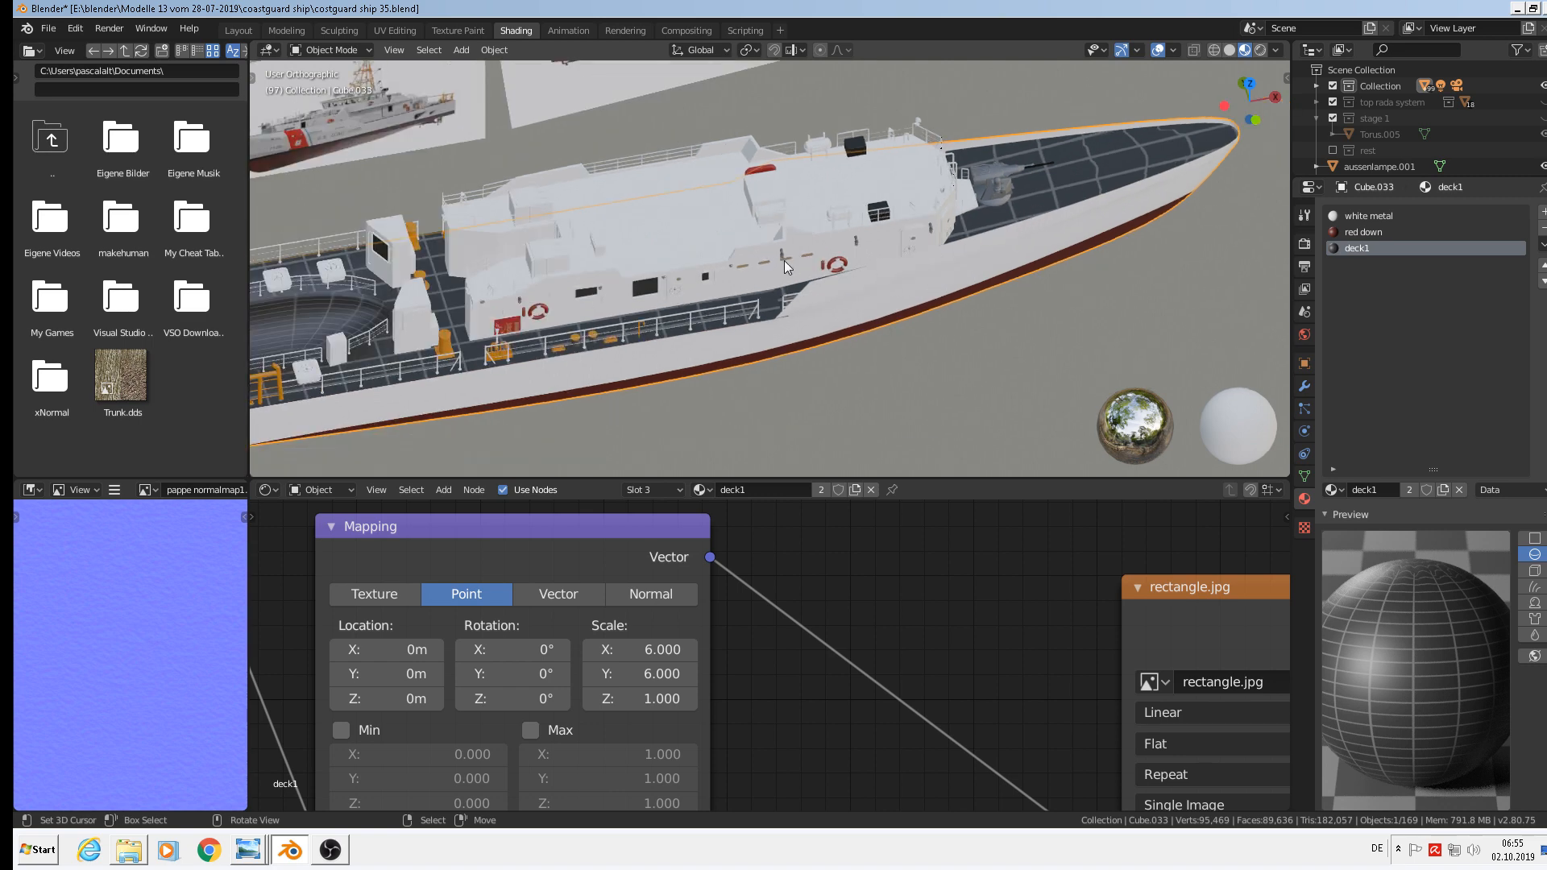
middle_click_drag(785, 259, 855, 314)
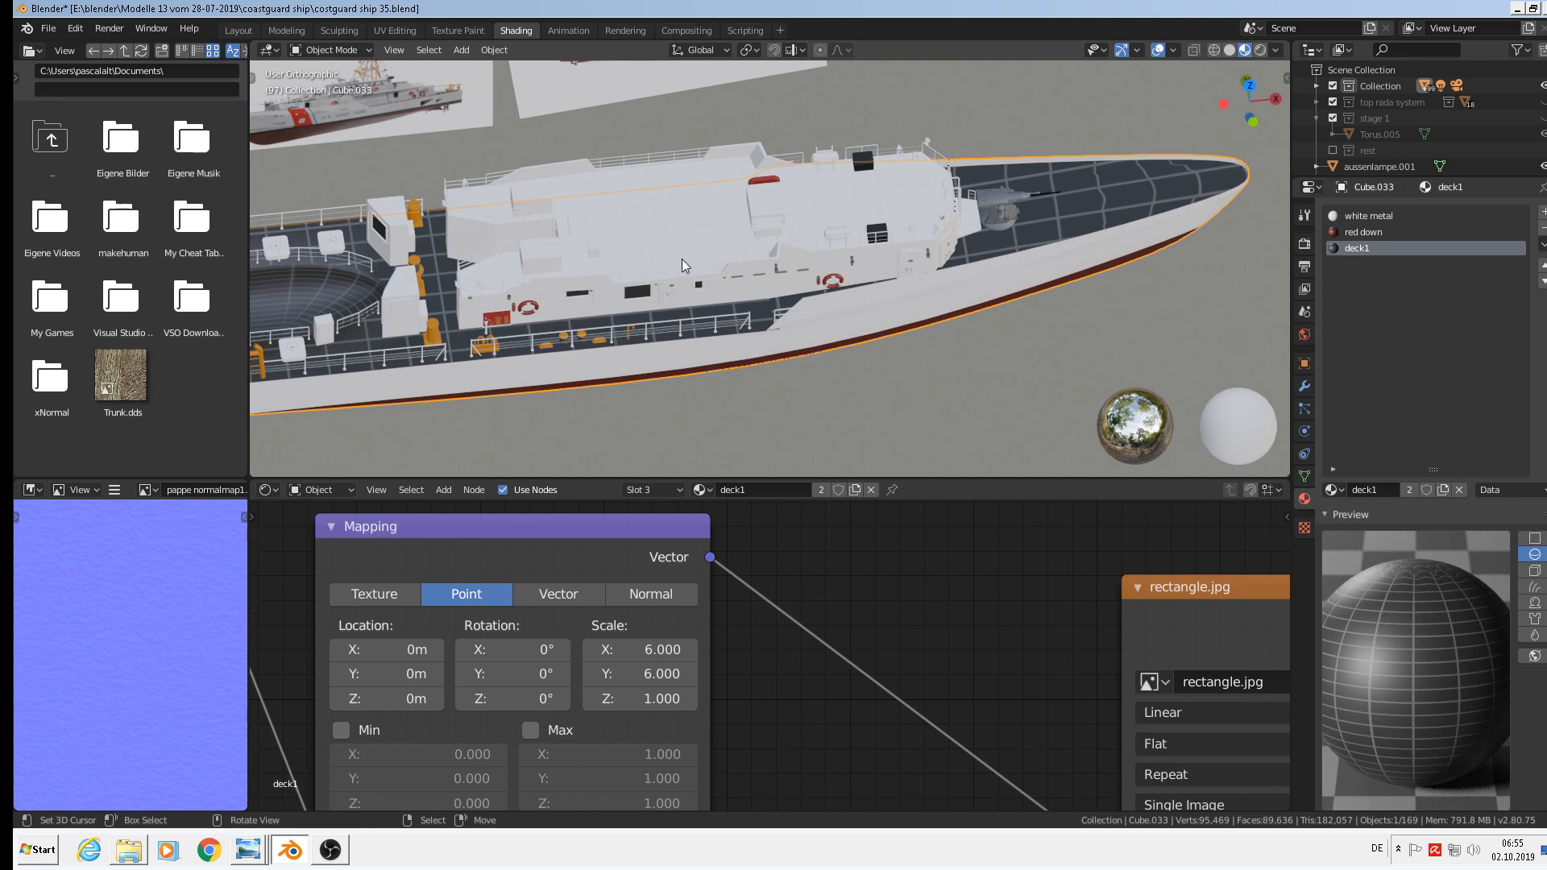
middle_click_drag(682, 259, 772, 219)
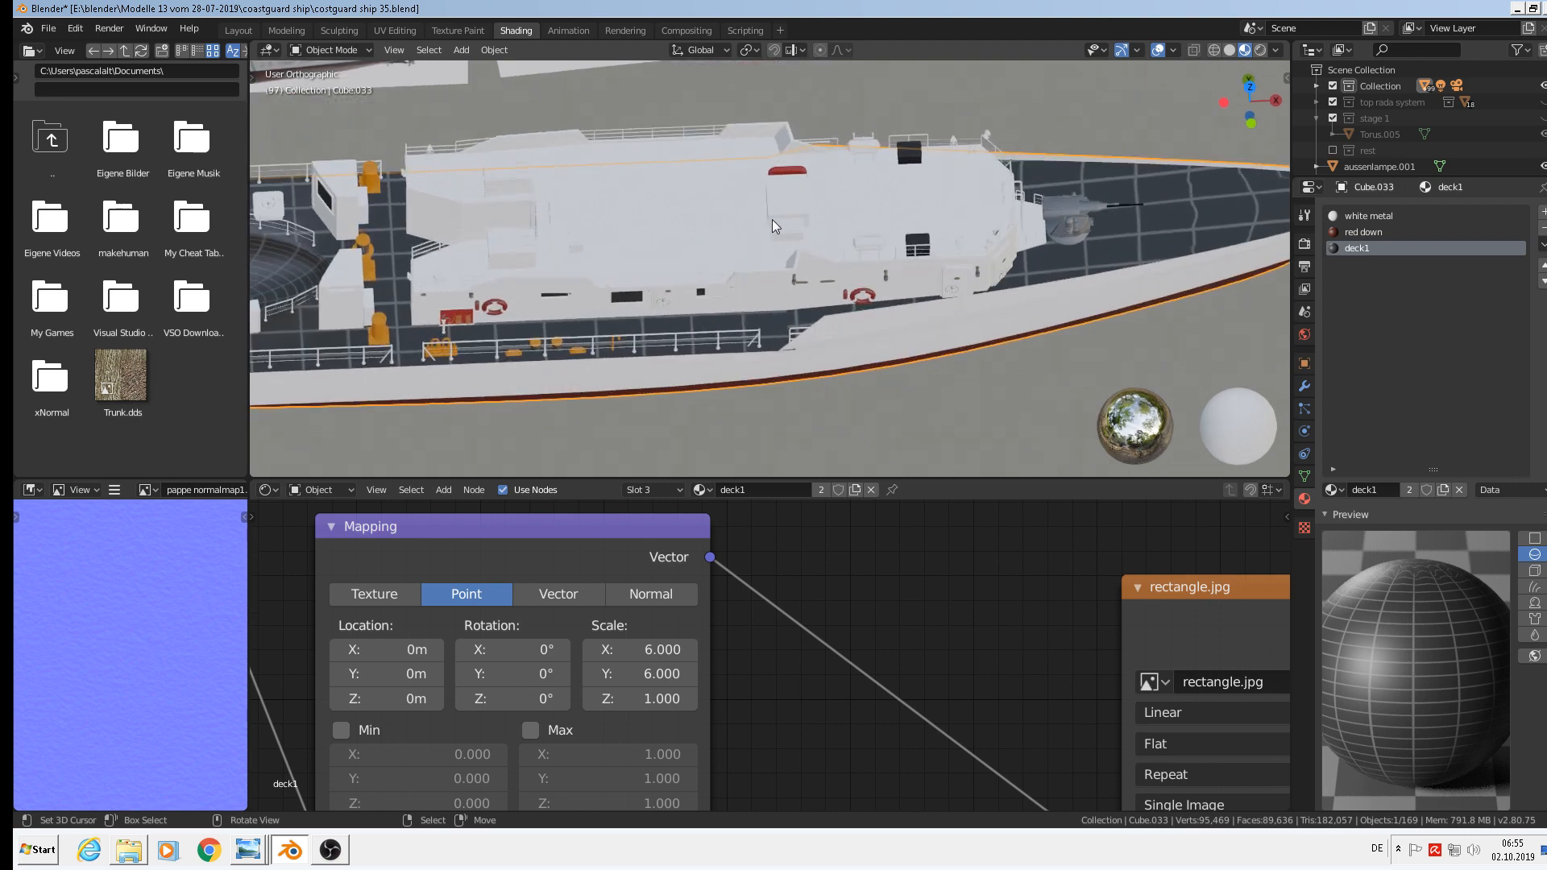
left_click(639, 206)
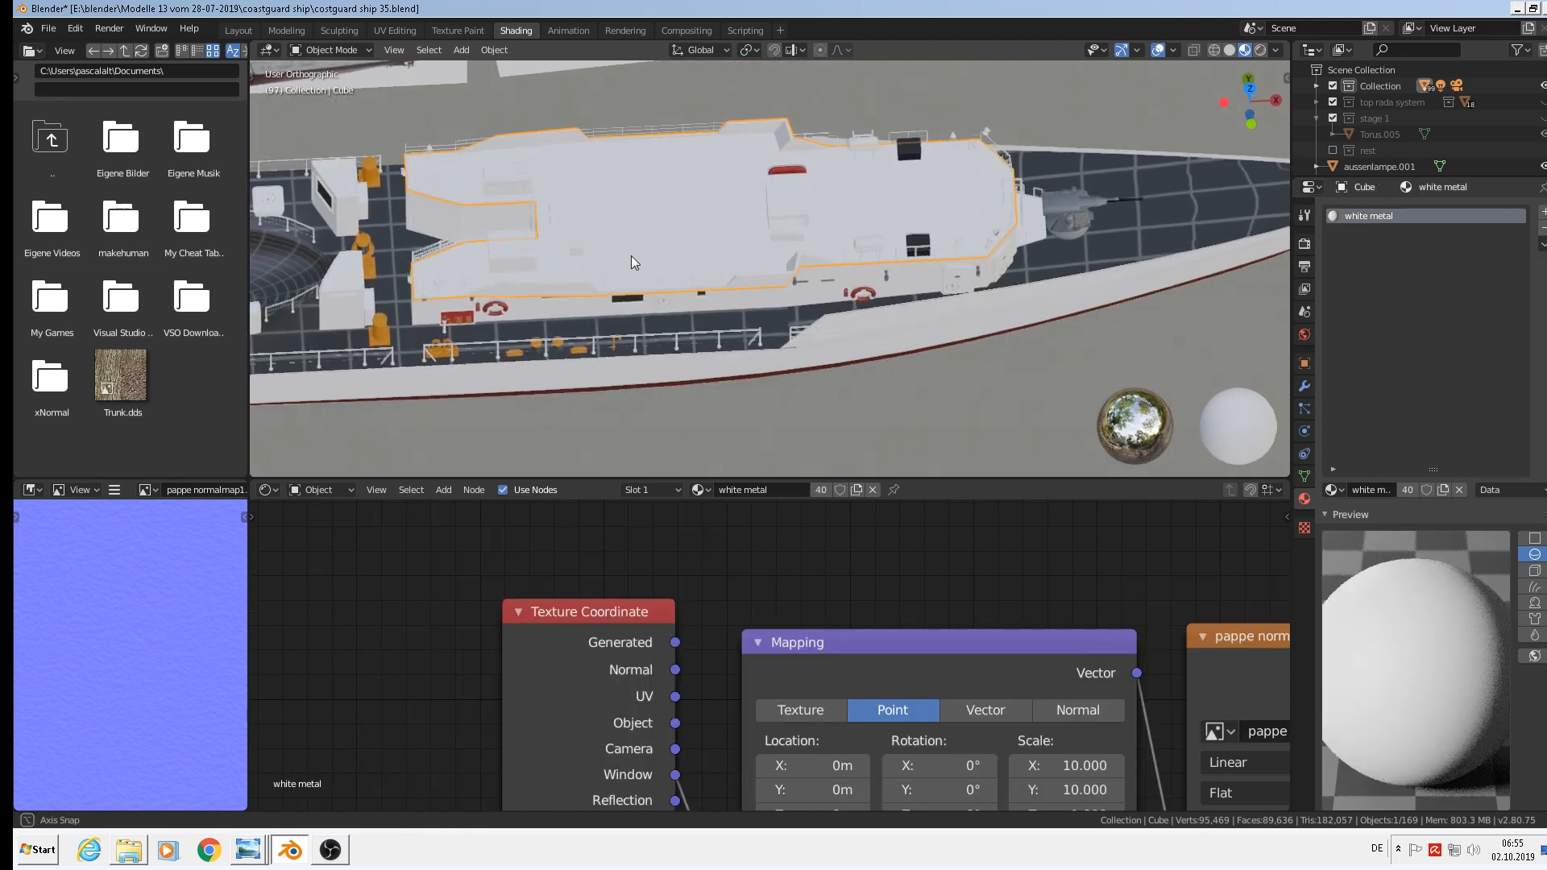
mouse_move(631, 255)
middle_mouse_down()
mouse_move(611, 292)
mouse_move(627, 275)
middle_mouse_up()
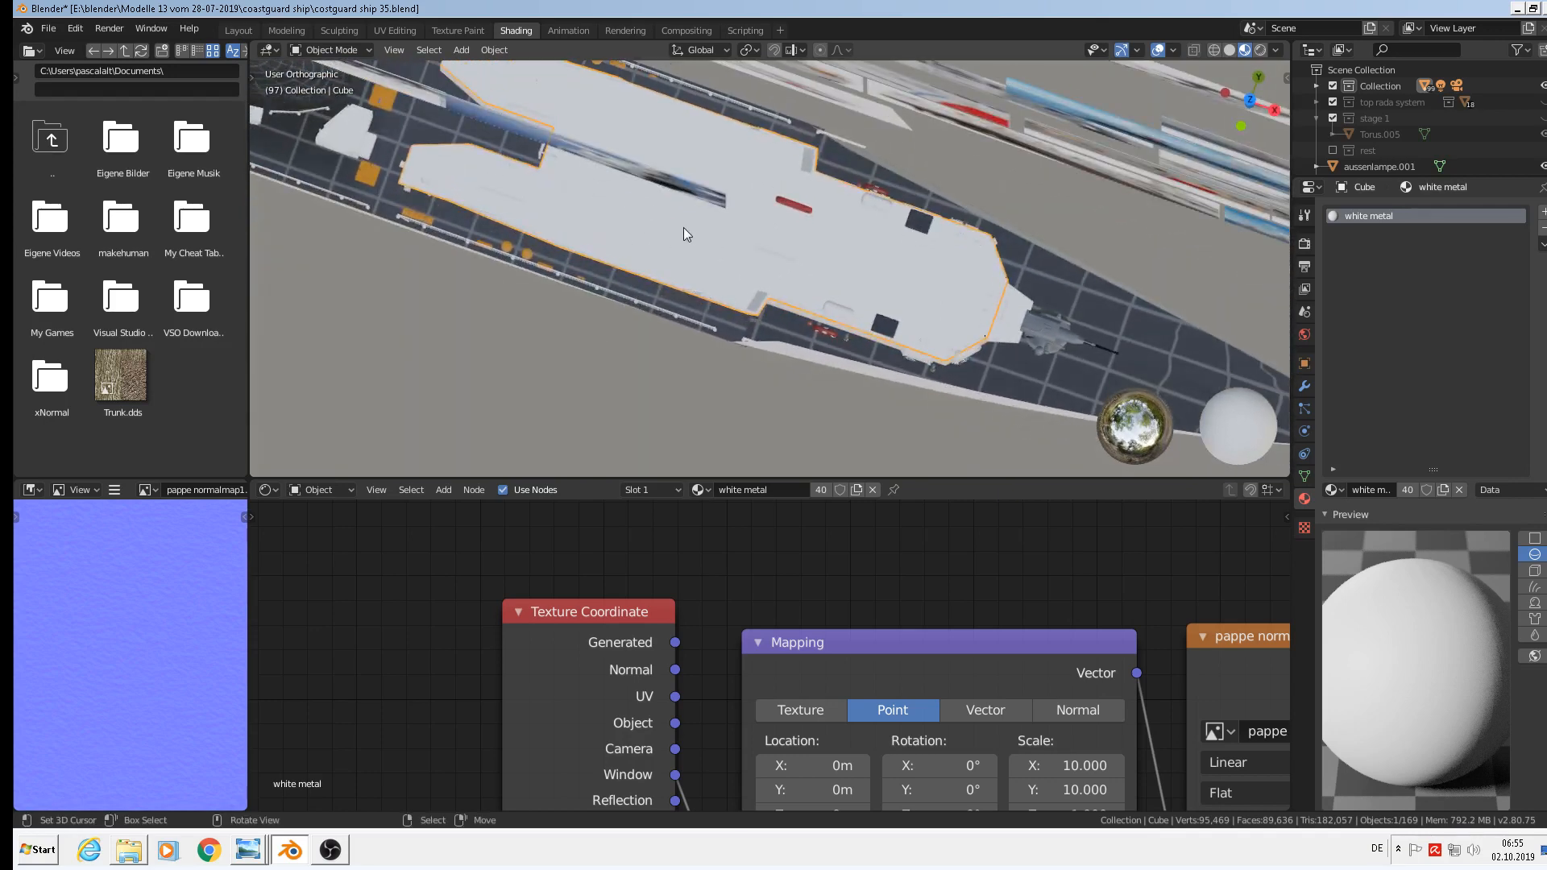
key("KP_7")
scroll(699, 179, "up", 2)
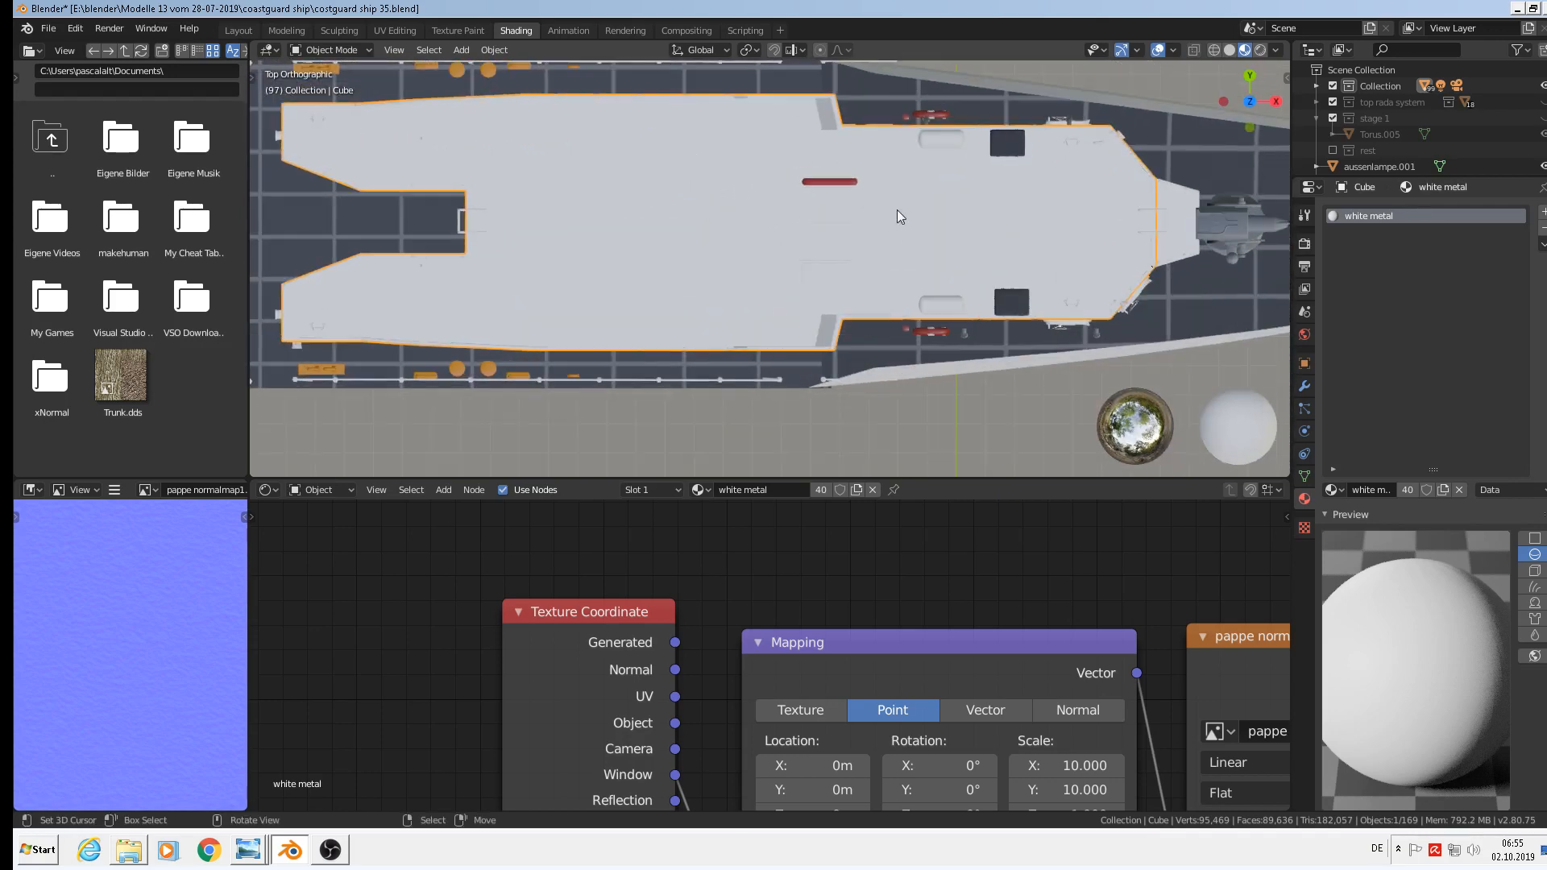
left_click(1542, 211)
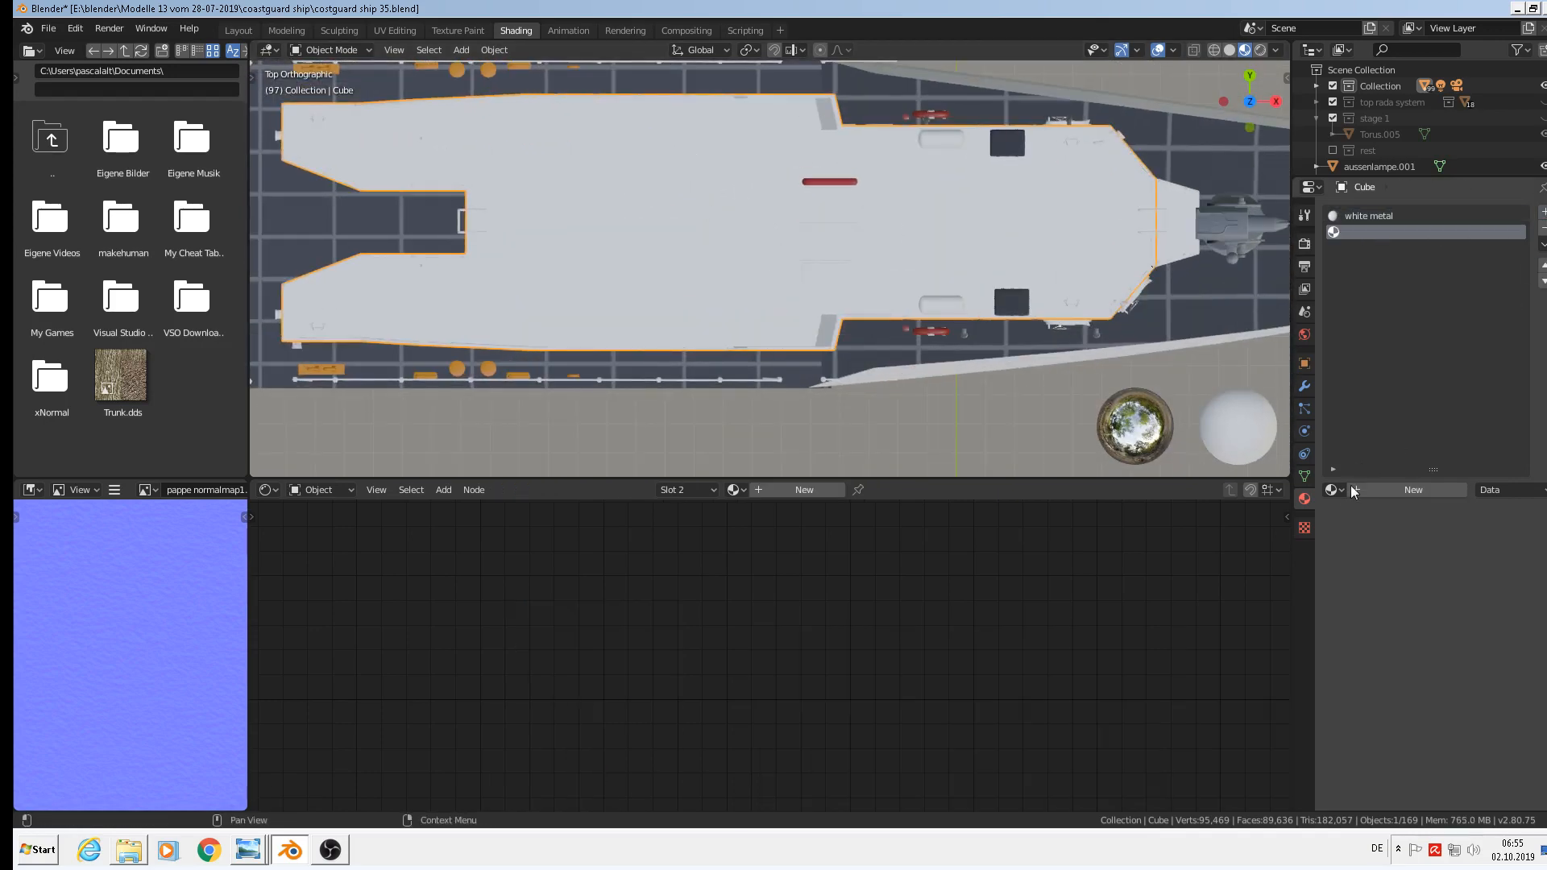
left_click(1335, 490)
type("de")
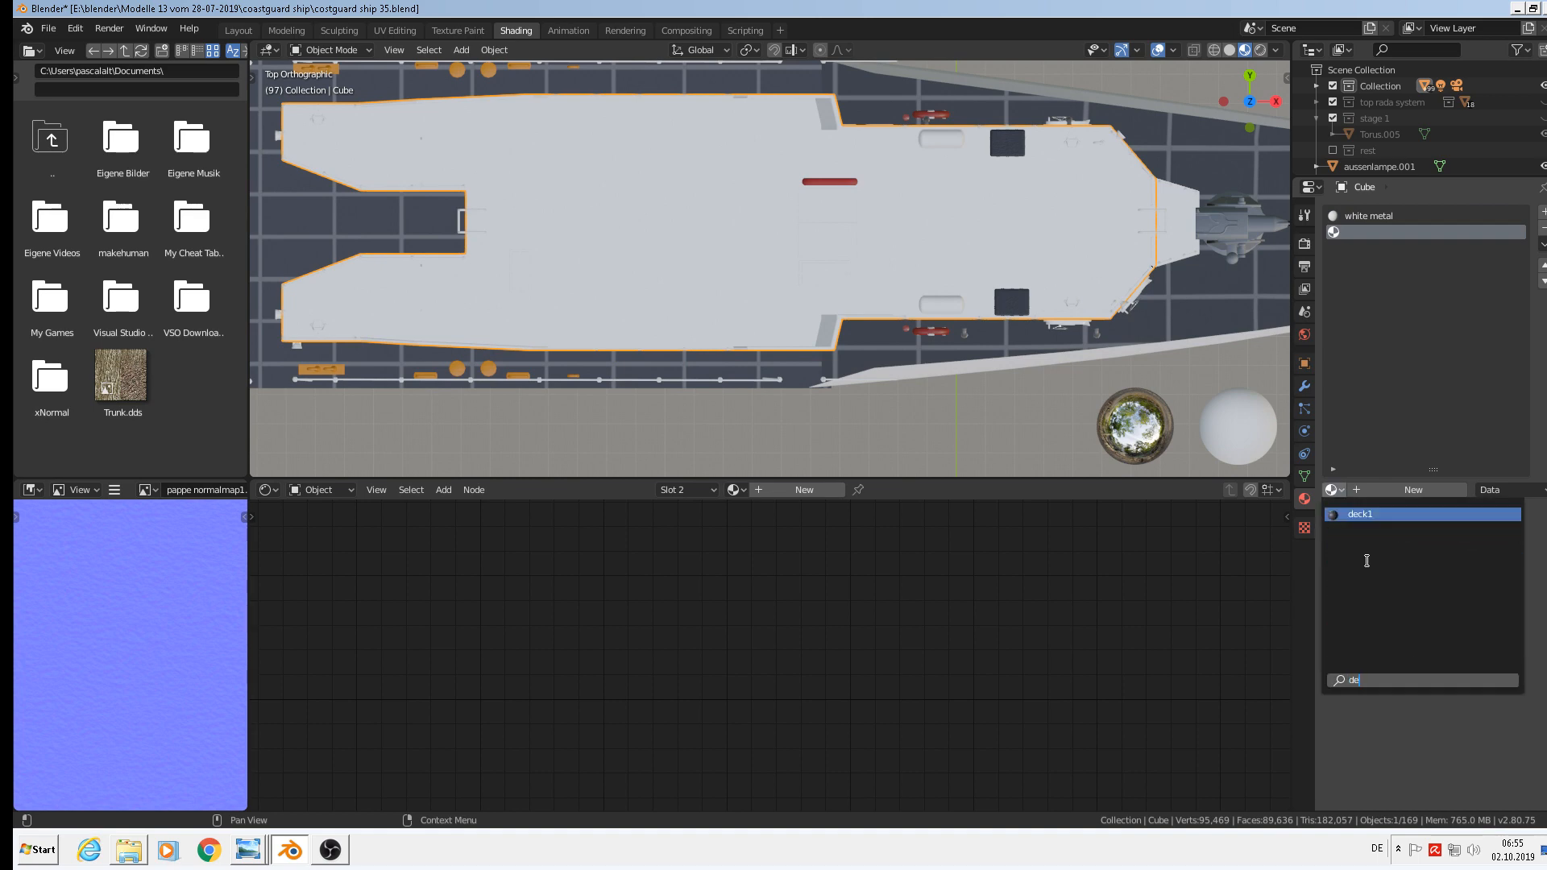
left_click(1377, 517)
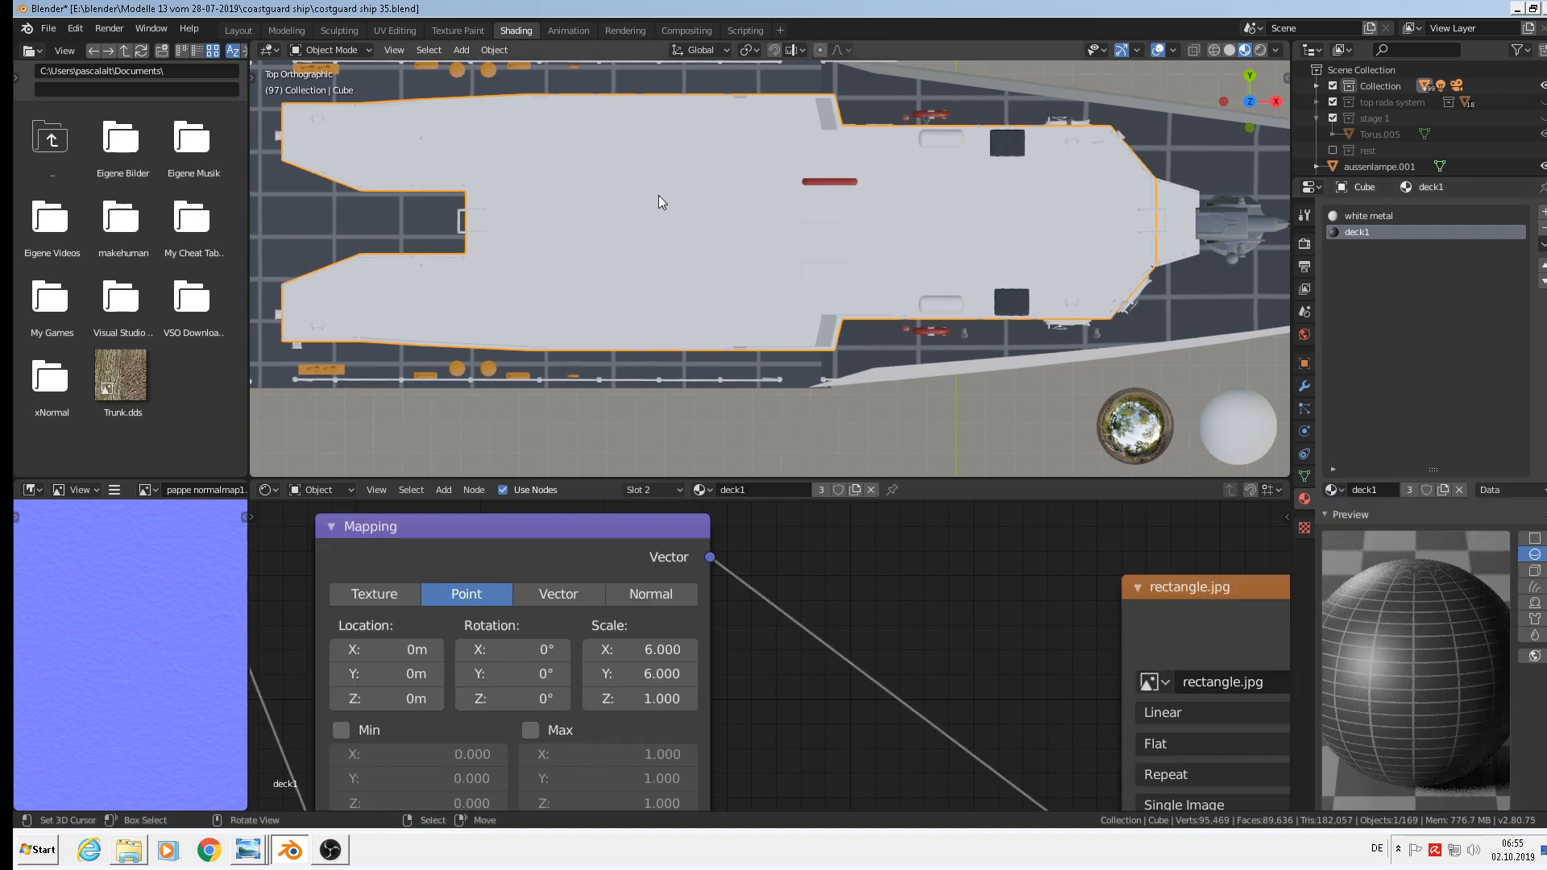
Try assigning deck1 to all faces of the upper deck object with a top-view Project From View mapping, and undo both.
key("Tab")
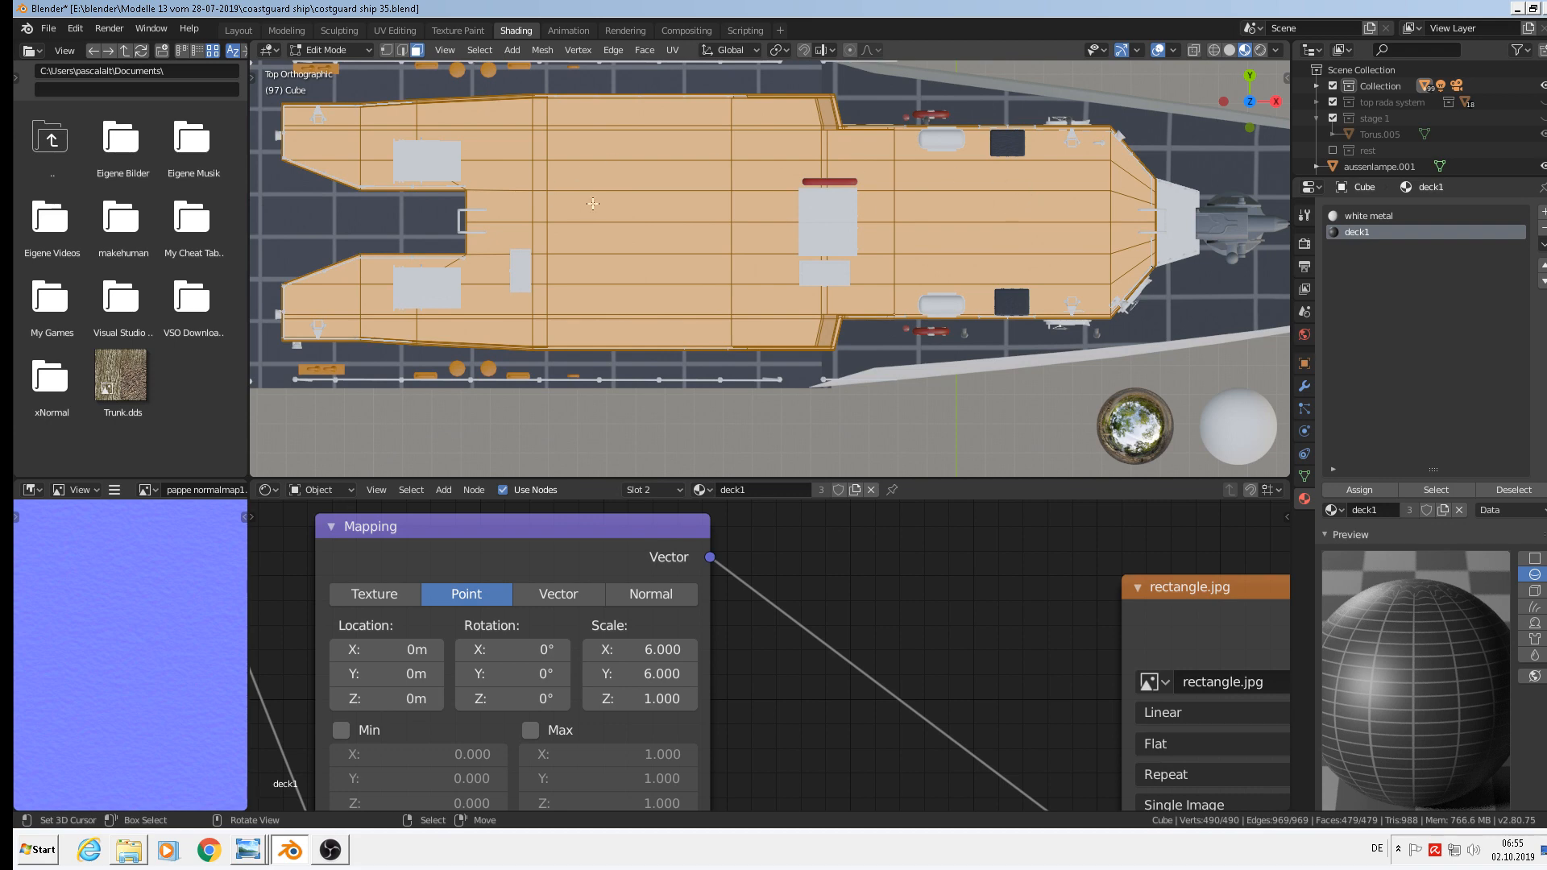
left_click(1361, 489)
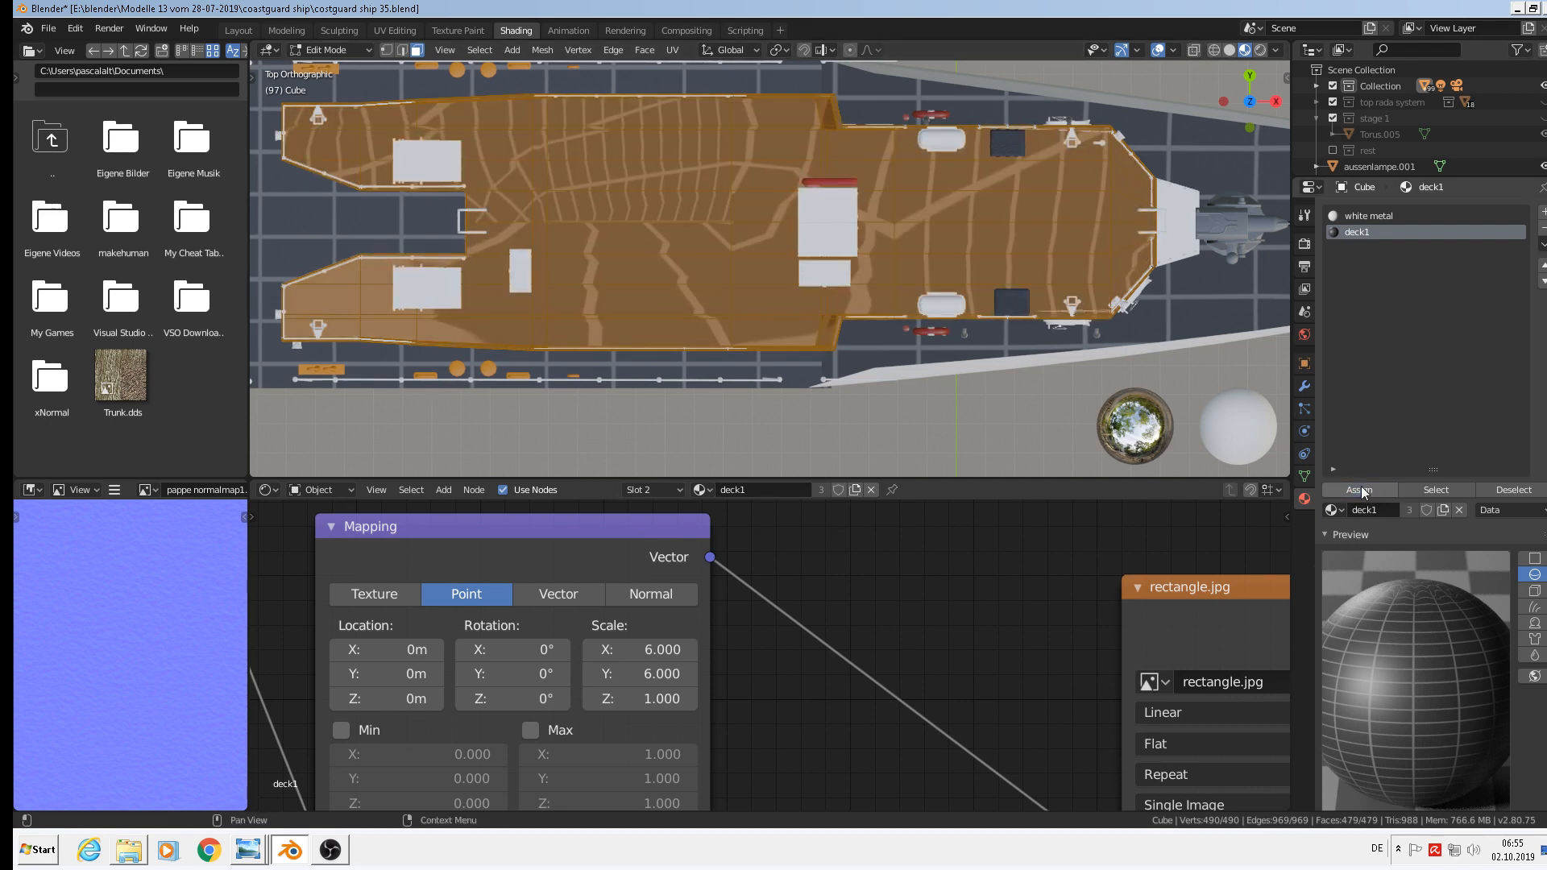
key("u")
left_click(711, 243)
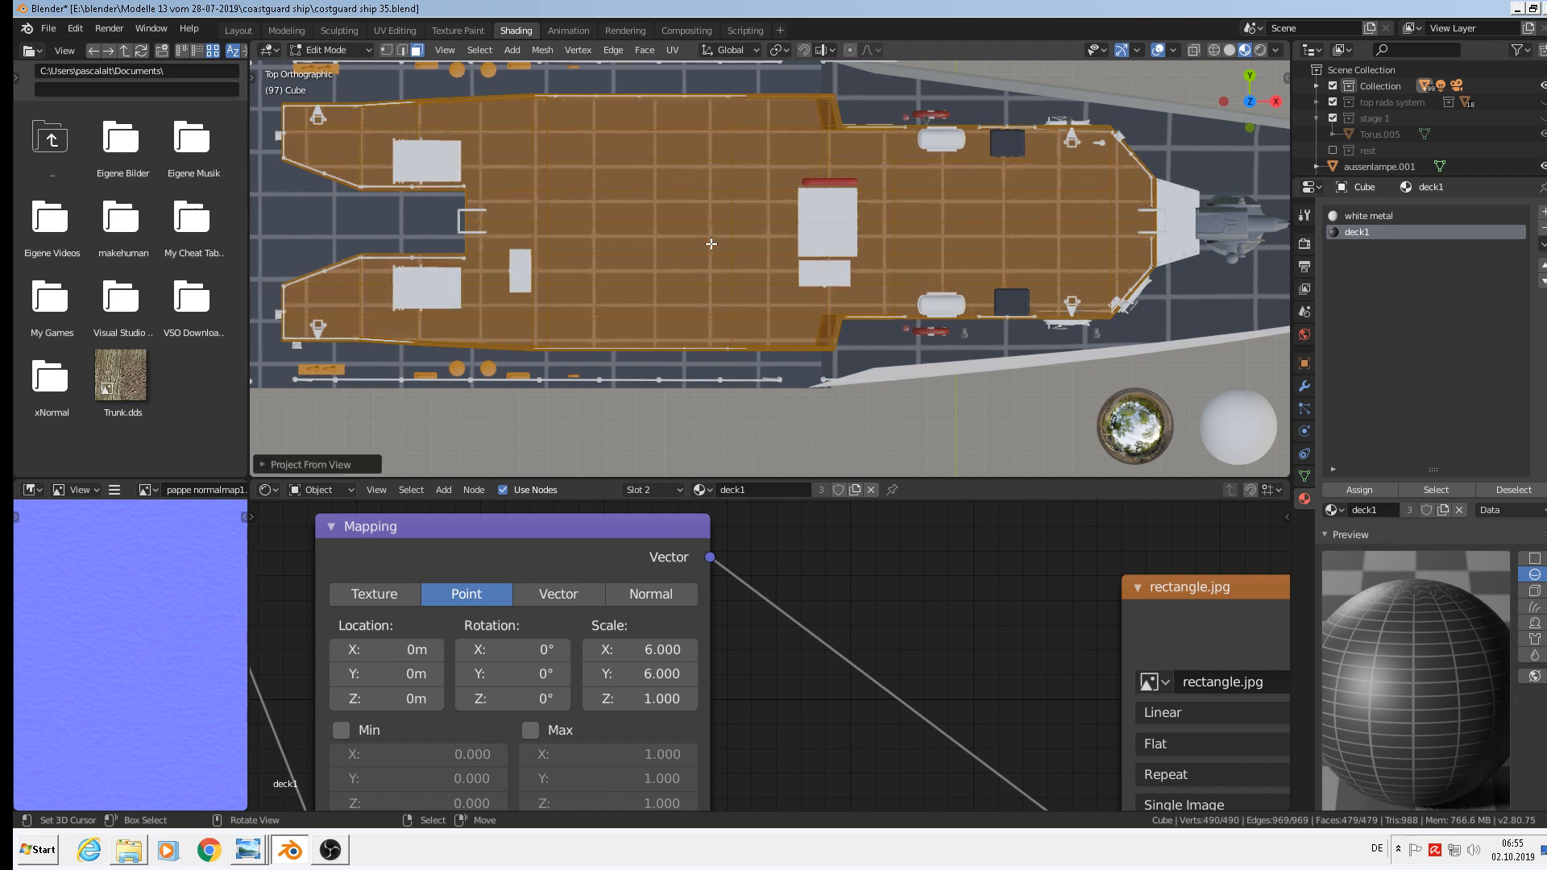
key("Tab")
middle_click_drag(849, 413, 849, 349)
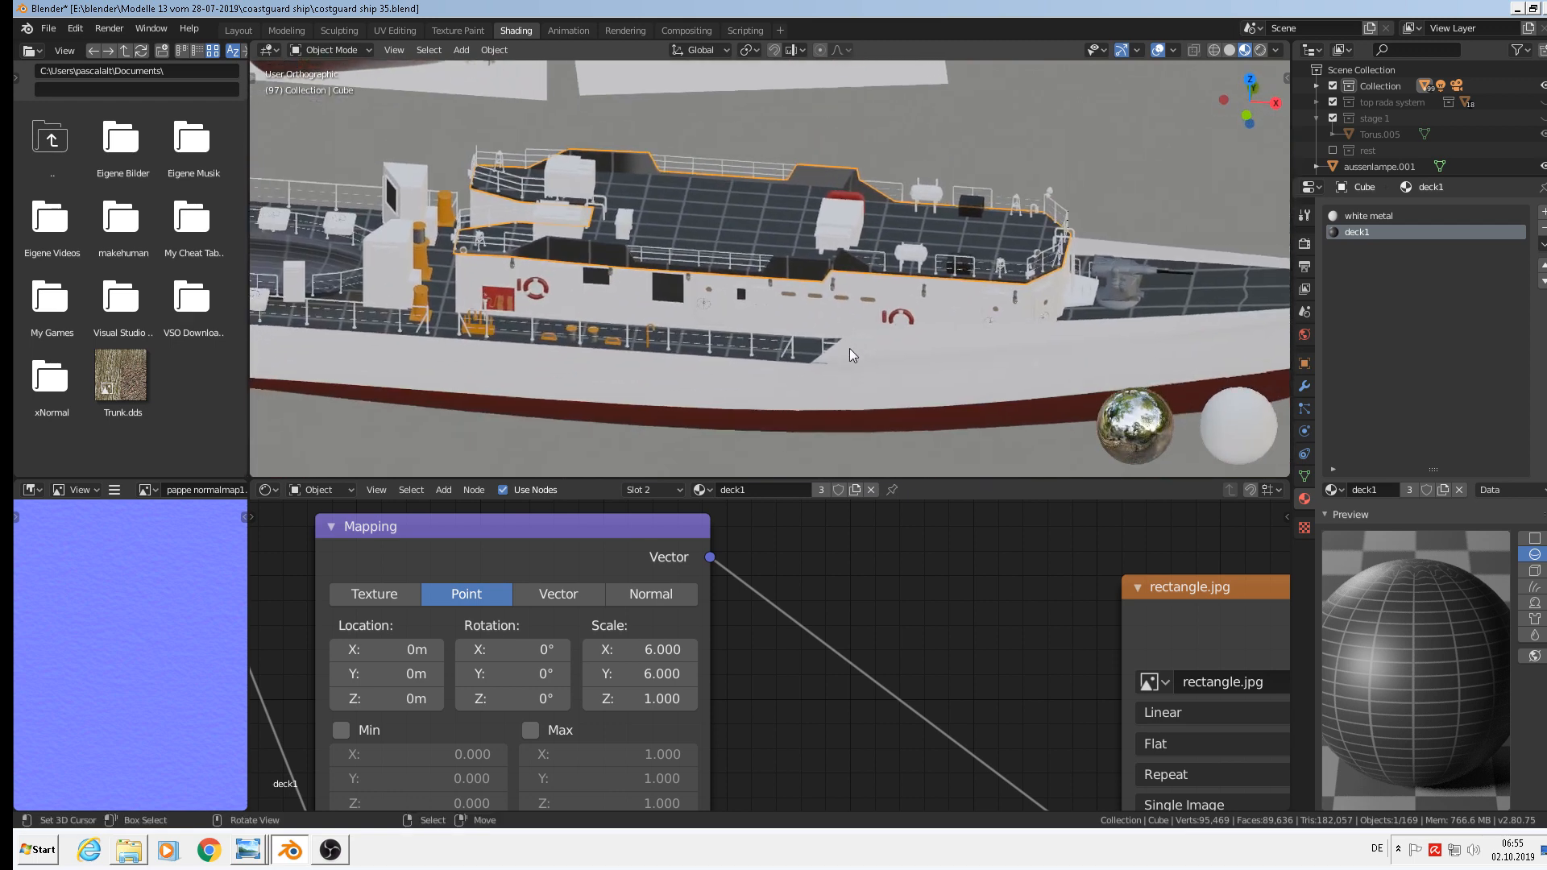
scroll(849, 348, "up", 2)
scroll(838, 292, "up", 2)
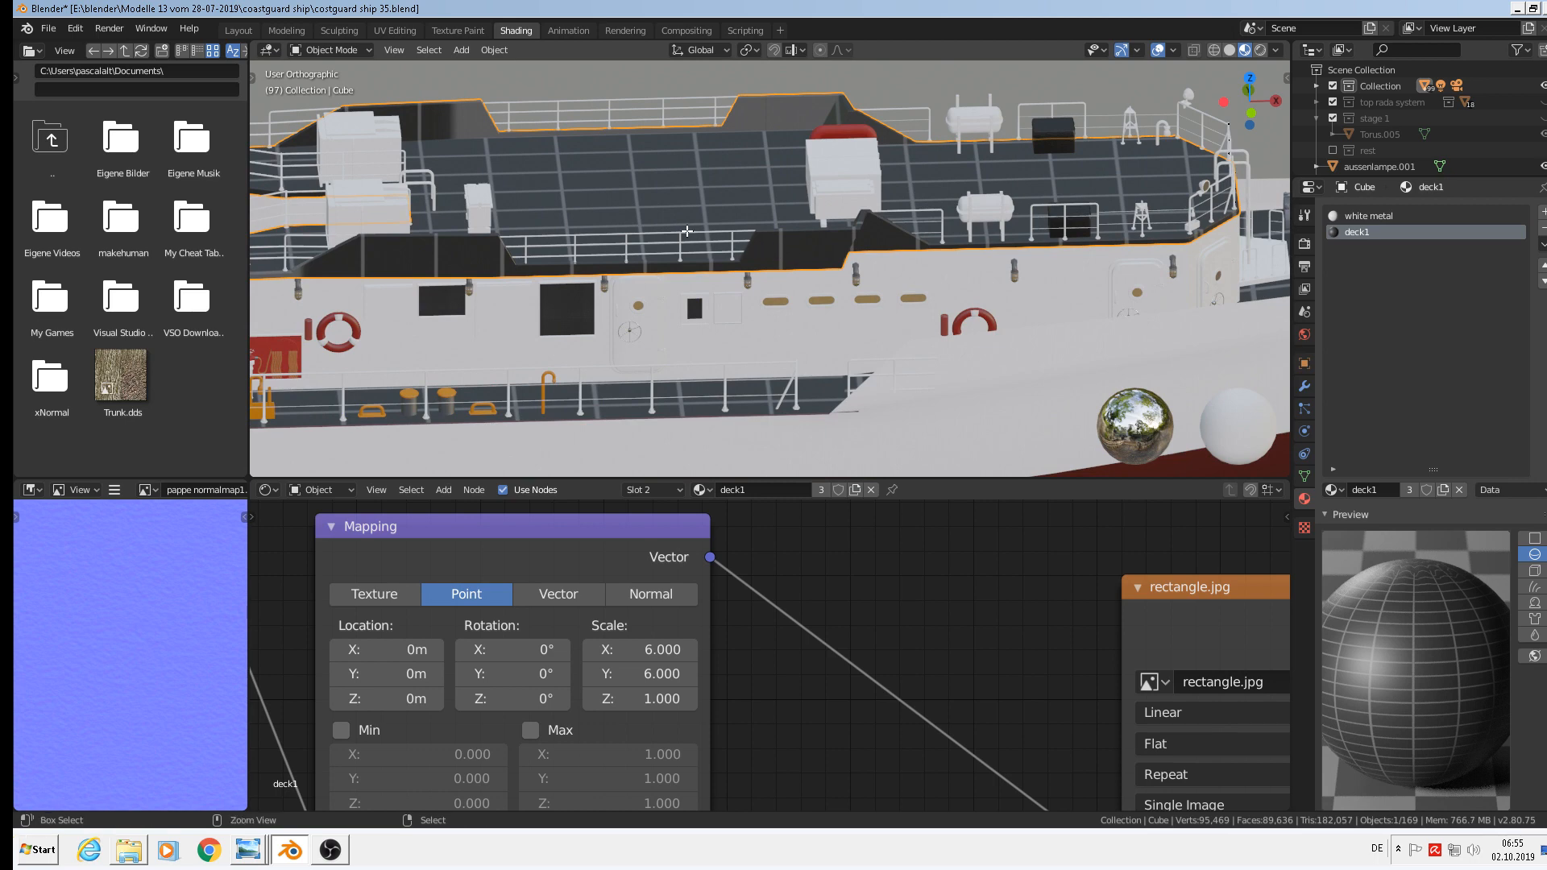
key("Tab")
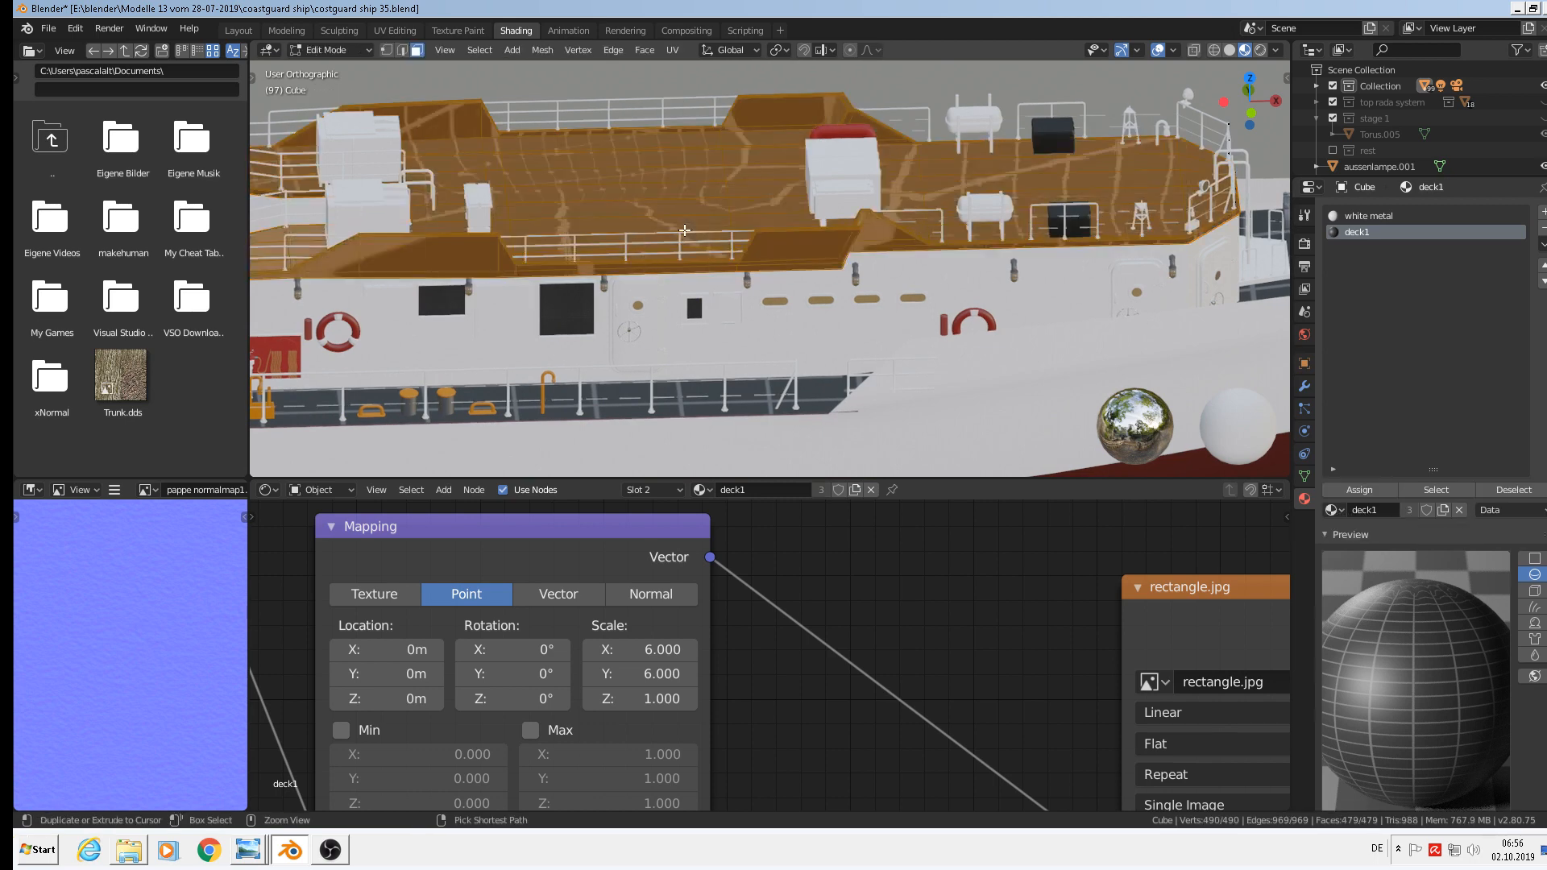
Turn on X-ray in a side view and circle-deselect the raised side-wall faces along the upper deck's edge.
middle_click_drag(615, 243, 577, 266)
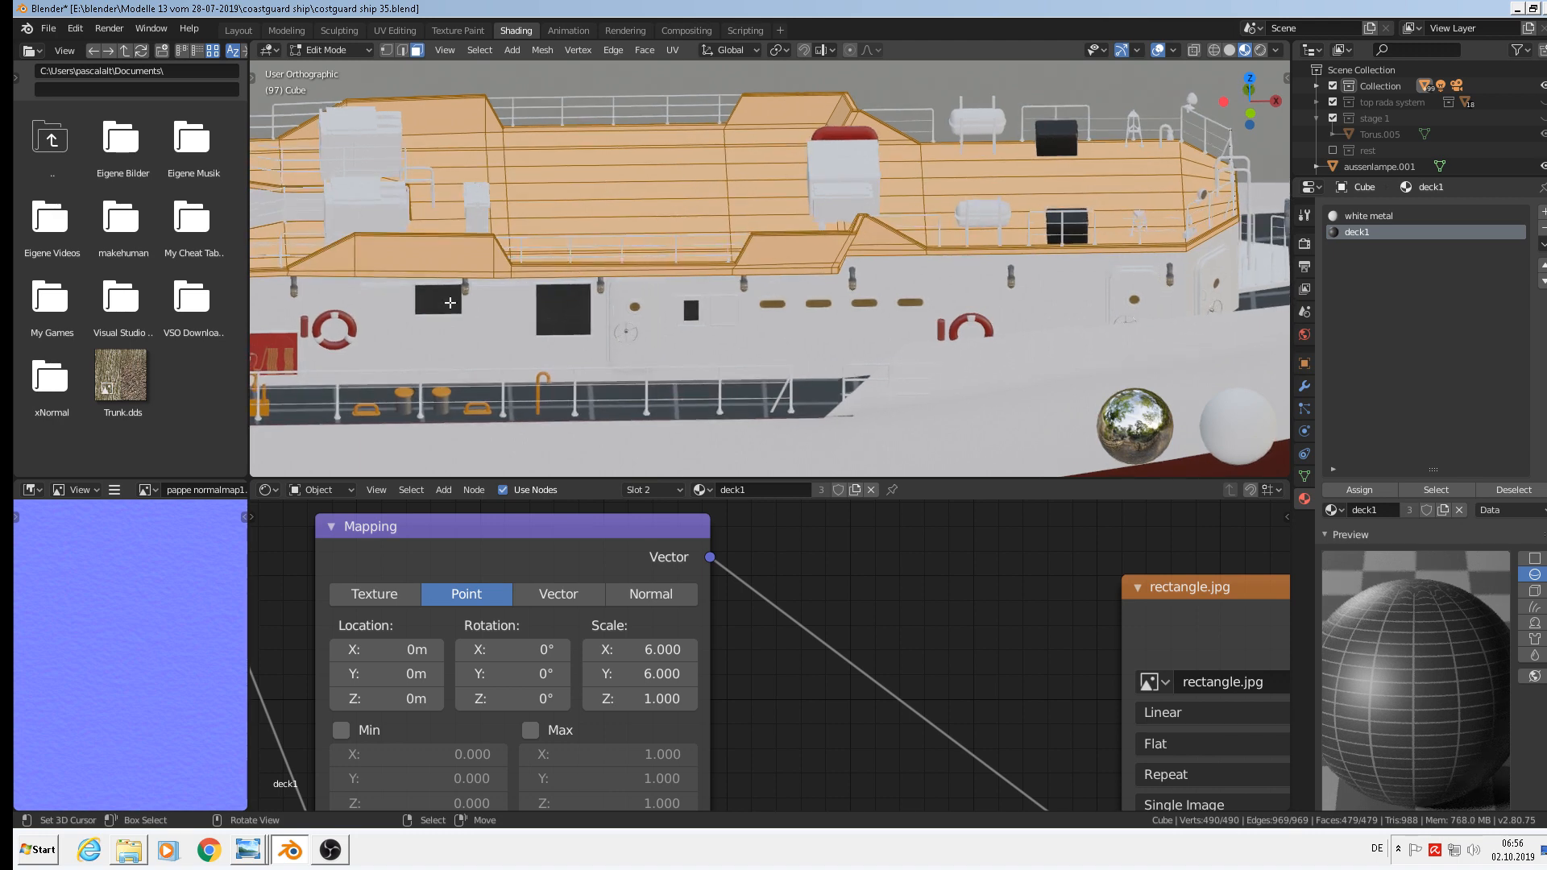
middle_click_drag(449, 303, 557, 154)
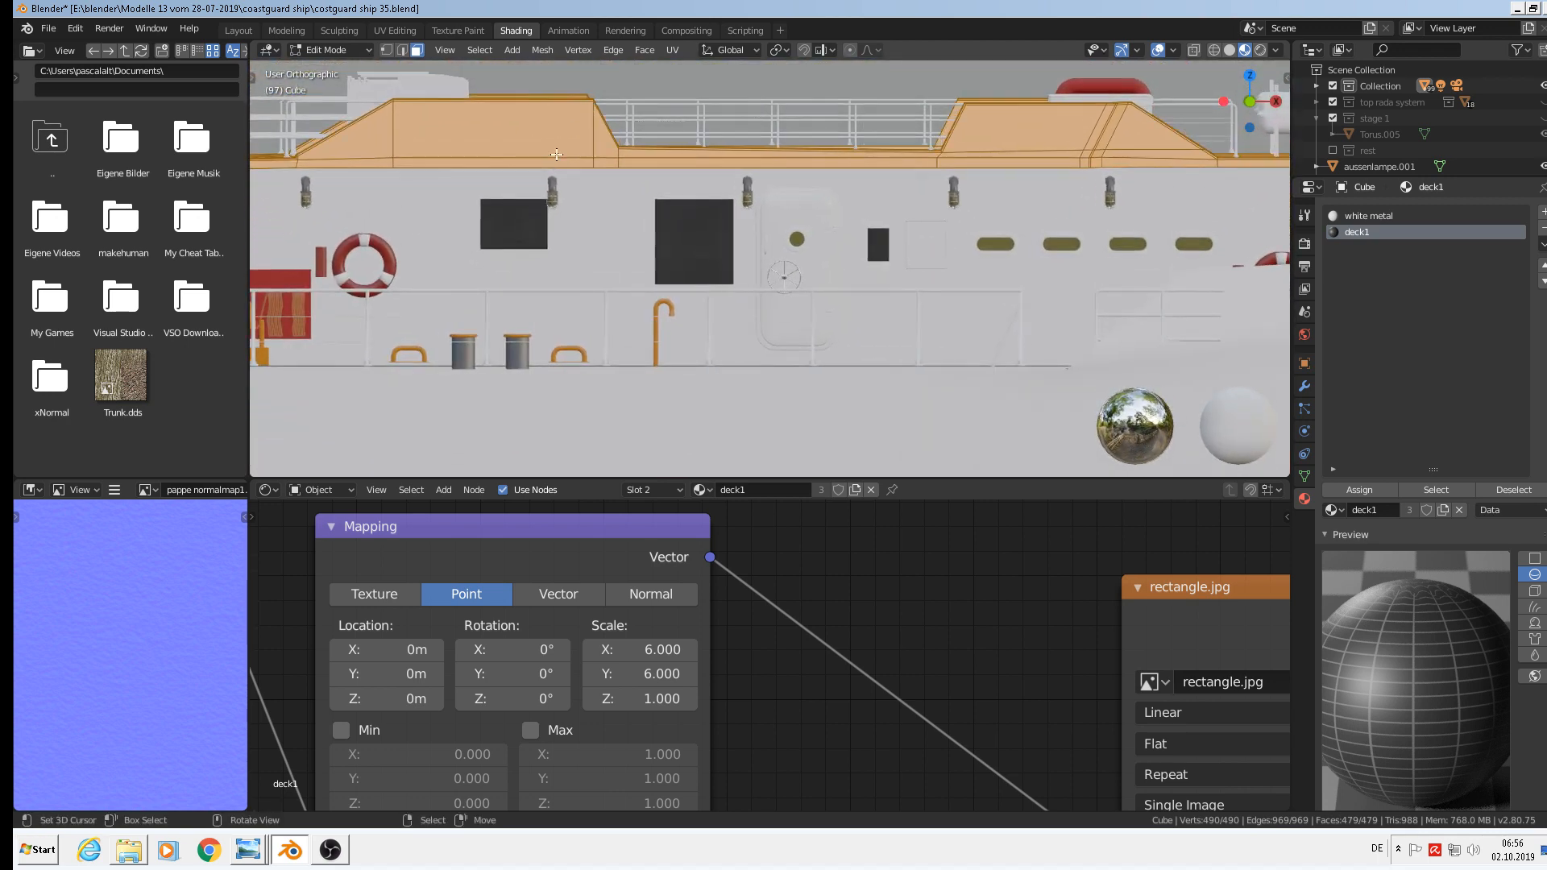
left_click(1194, 50)
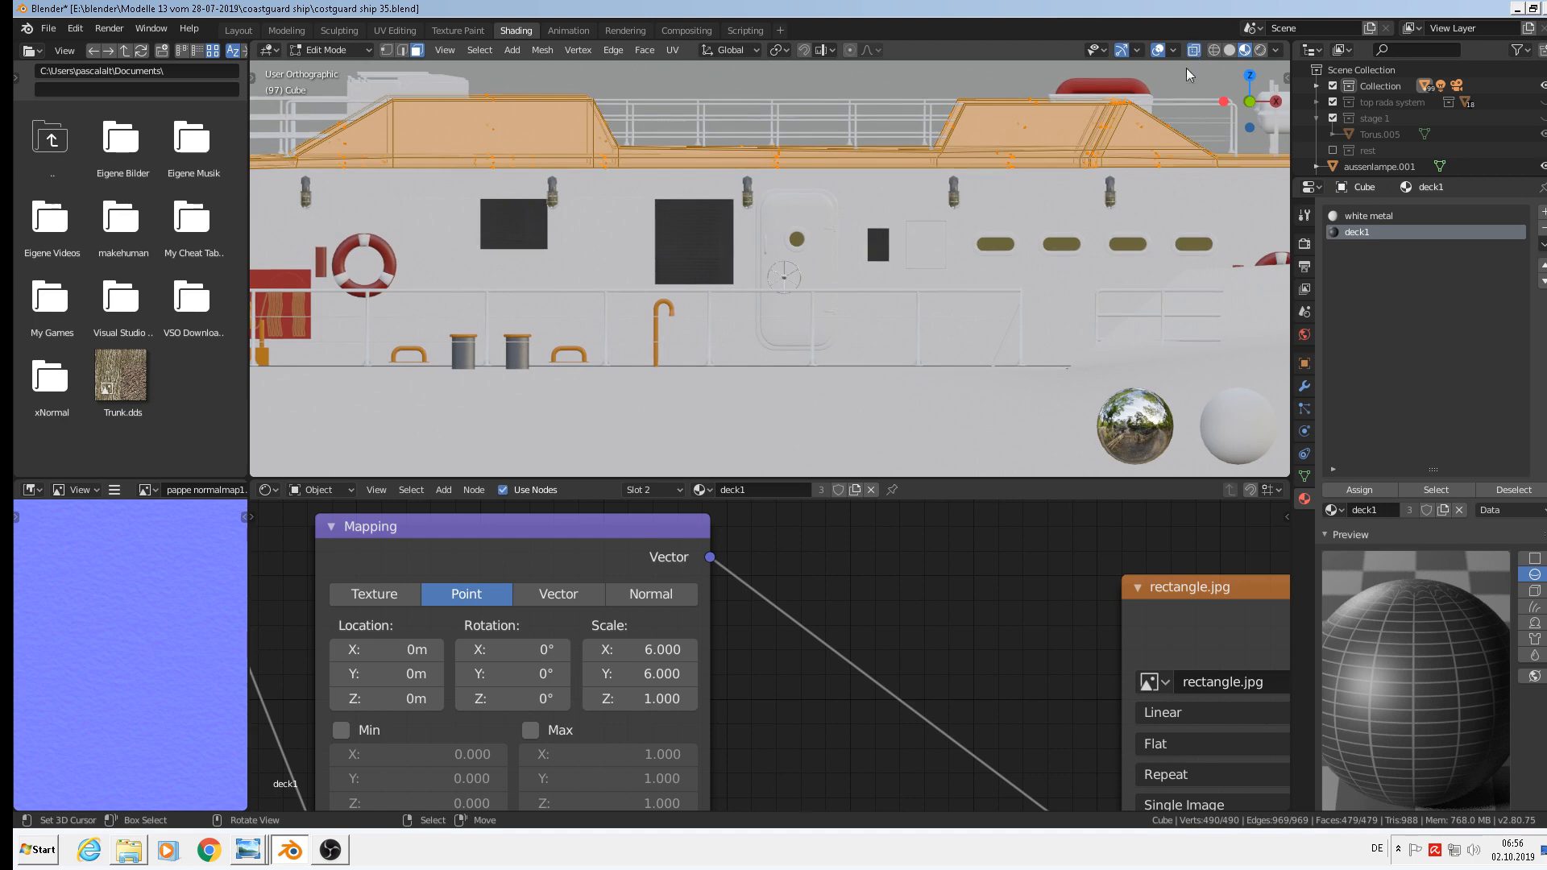
key("c")
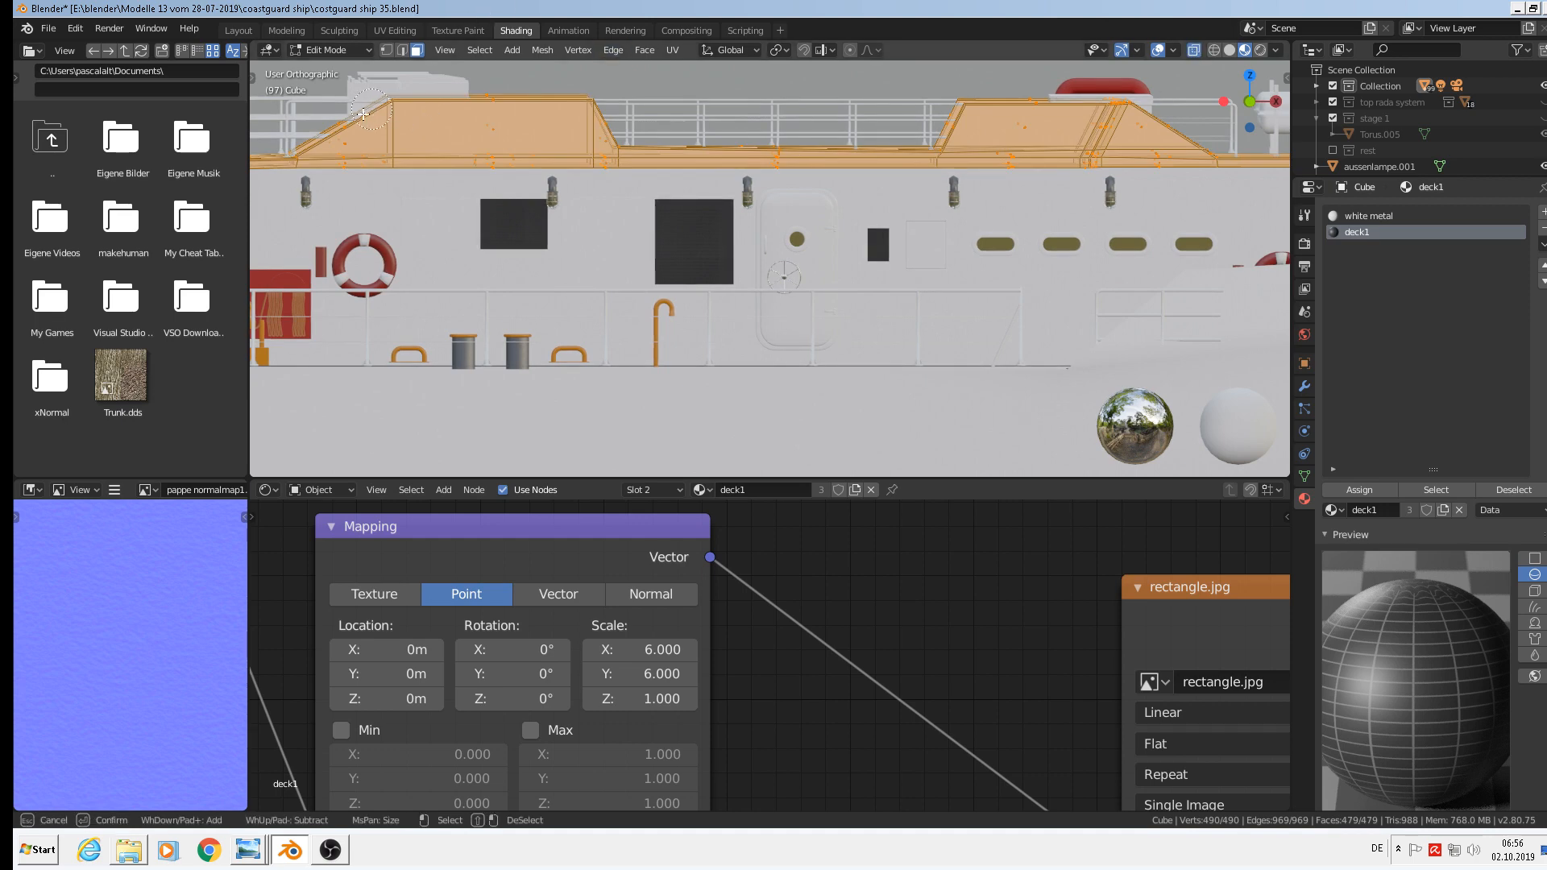
left_click_drag(340, 123, 382, 123, "shift")
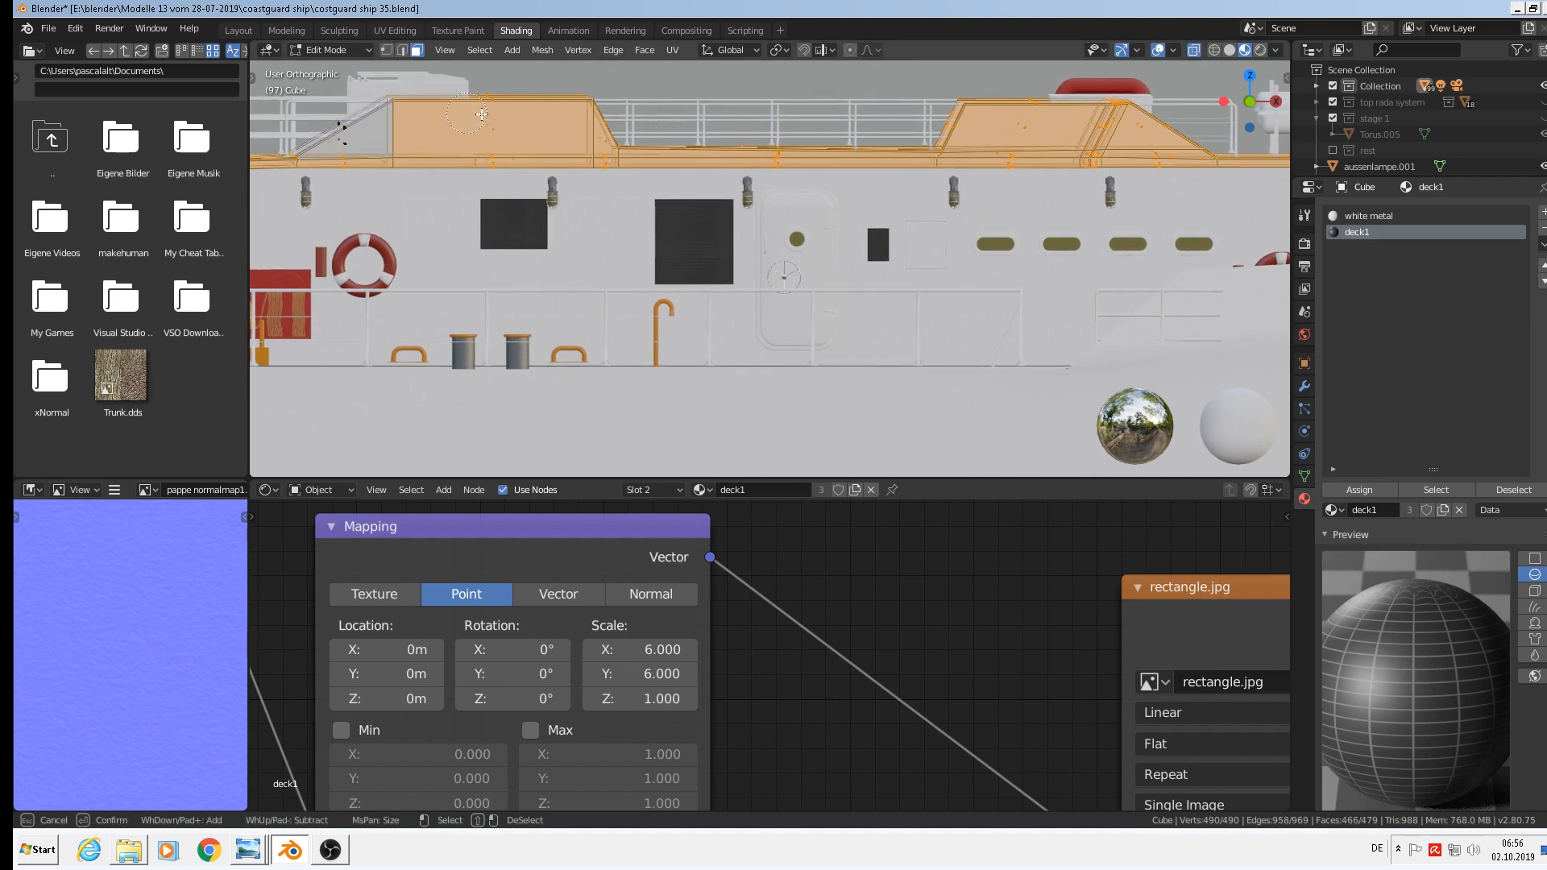
left_click_drag(482, 114, 1181, 118, "shift")
key("Escape")
Assign the deck1 material to the upper deck faces that are still selected.
mouse_move(1170, 166)
middle_mouse_down()
mouse_move(1150, 193)
mouse_move(1178, 243)
mouse_move(1241, 232)
middle_mouse_up()
scroll(1150, 193, "down", 3)
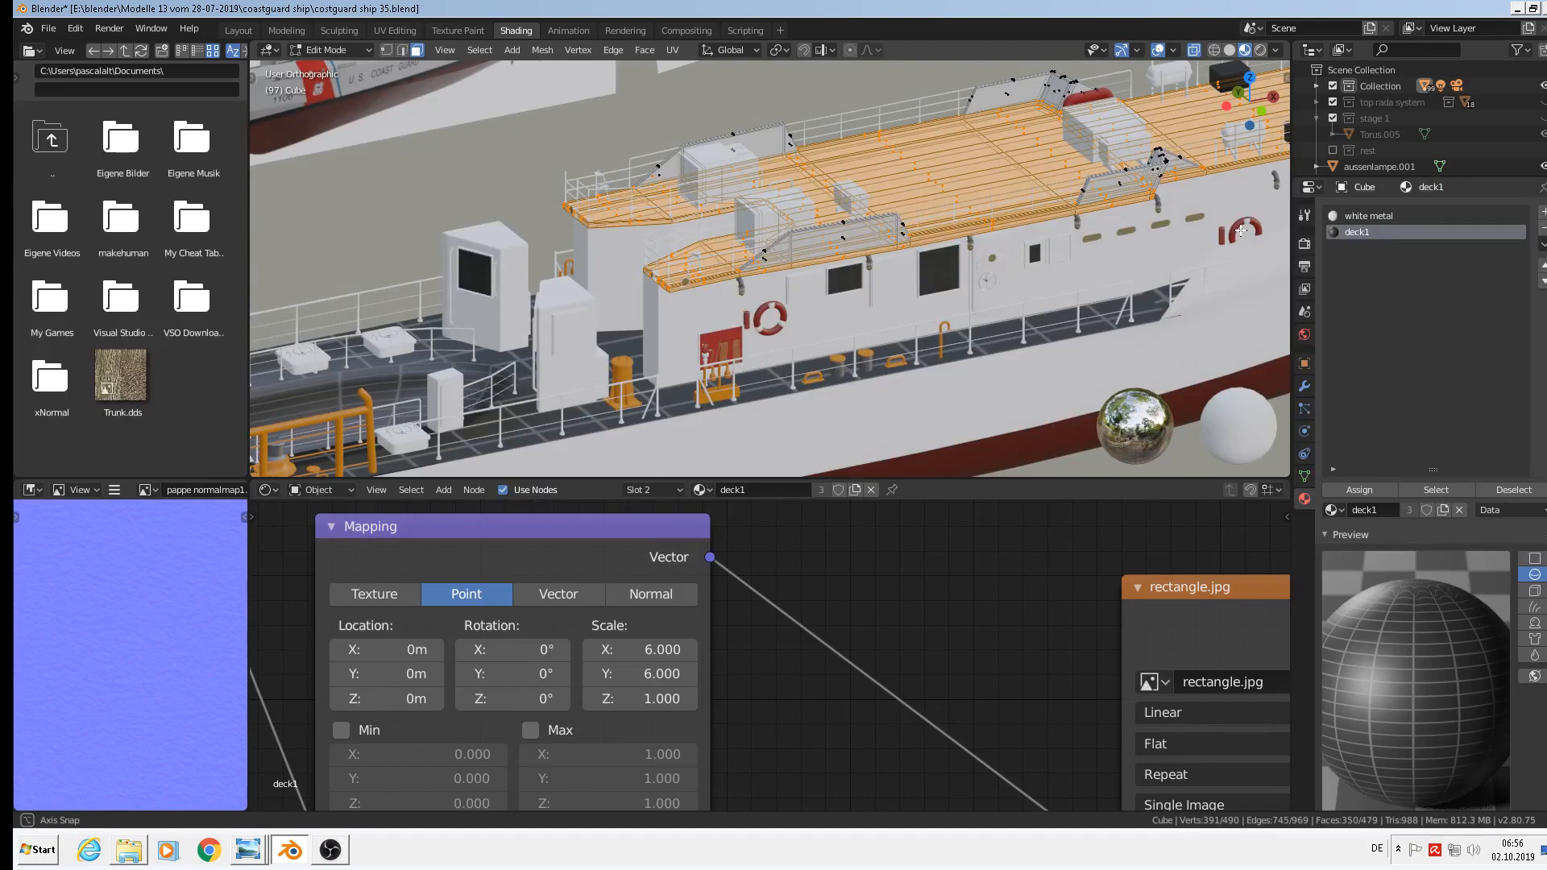
scroll(1241, 231, "up", 5)
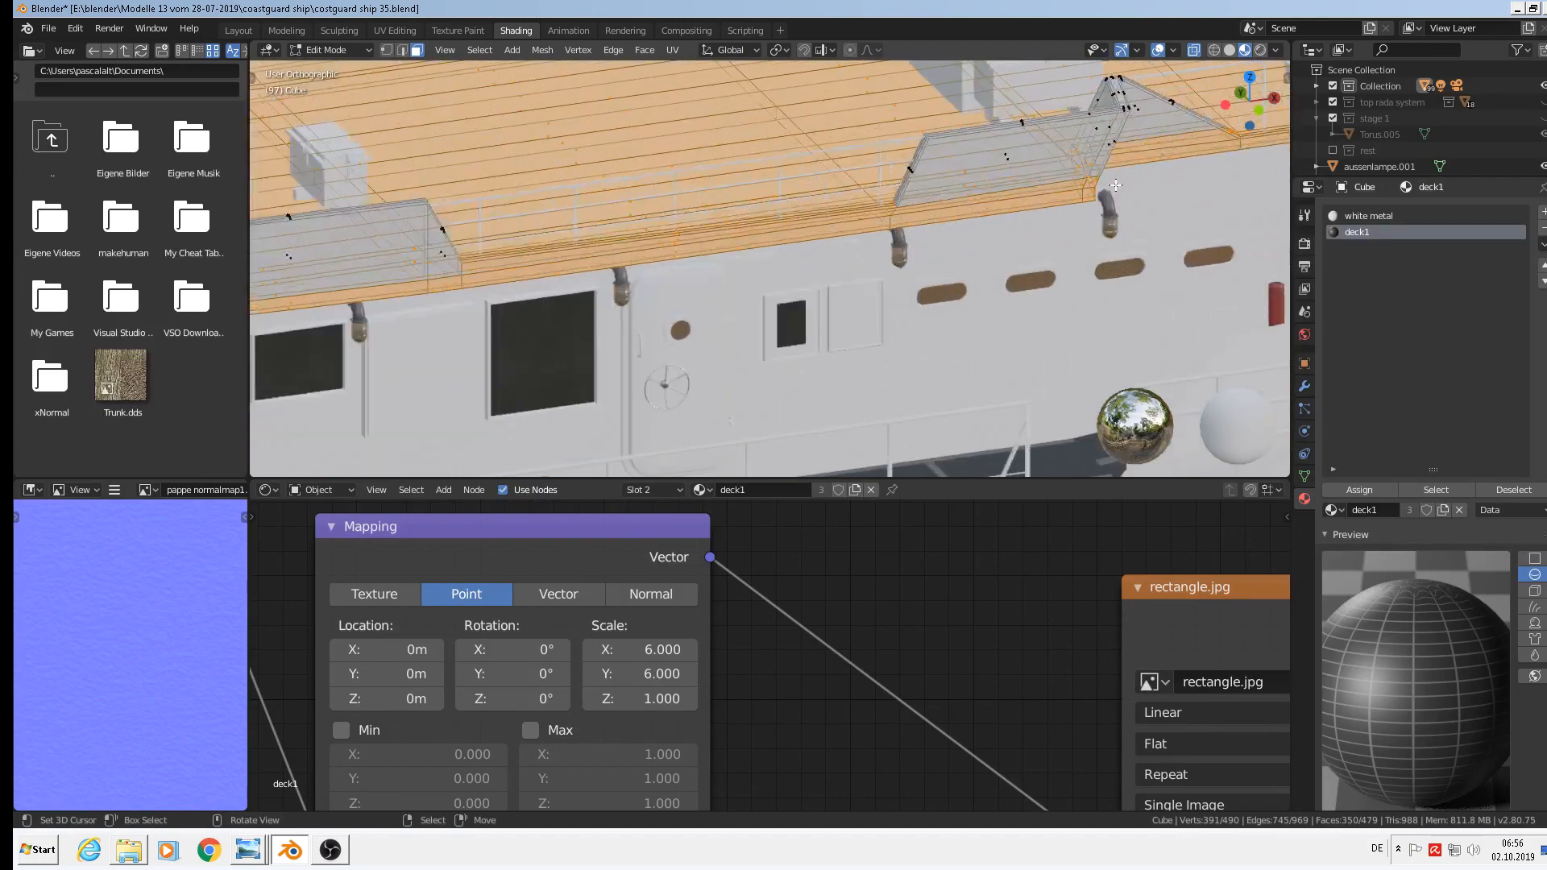
scroll(1116, 186, "up", 4)
middle_click_drag(1092, 179, 1054, 163)
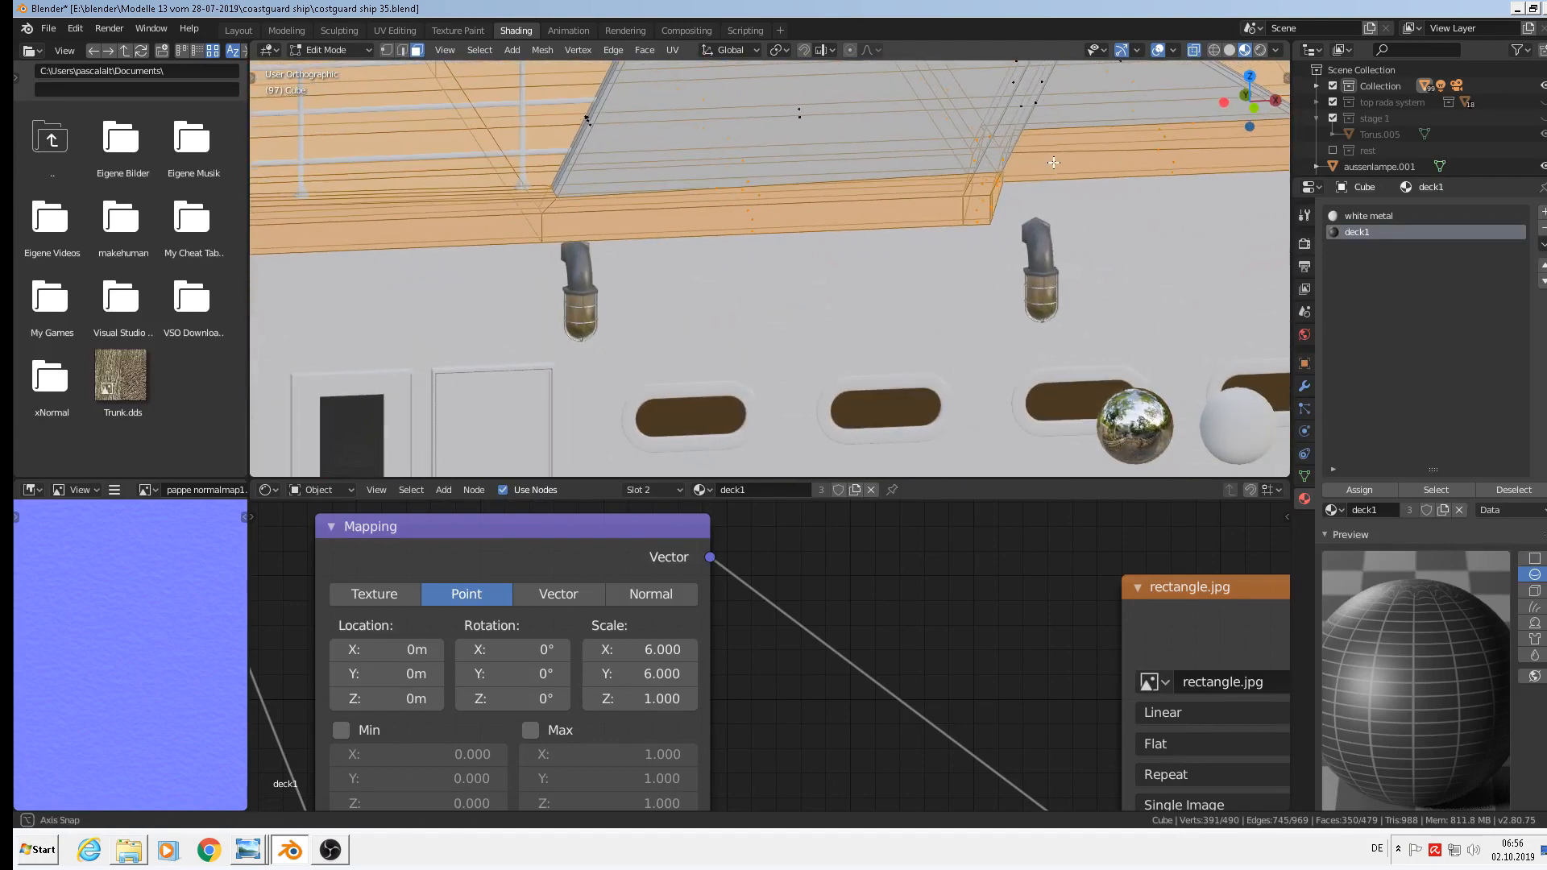
scroll(1023, 171, "down", 7)
key("KP_7")
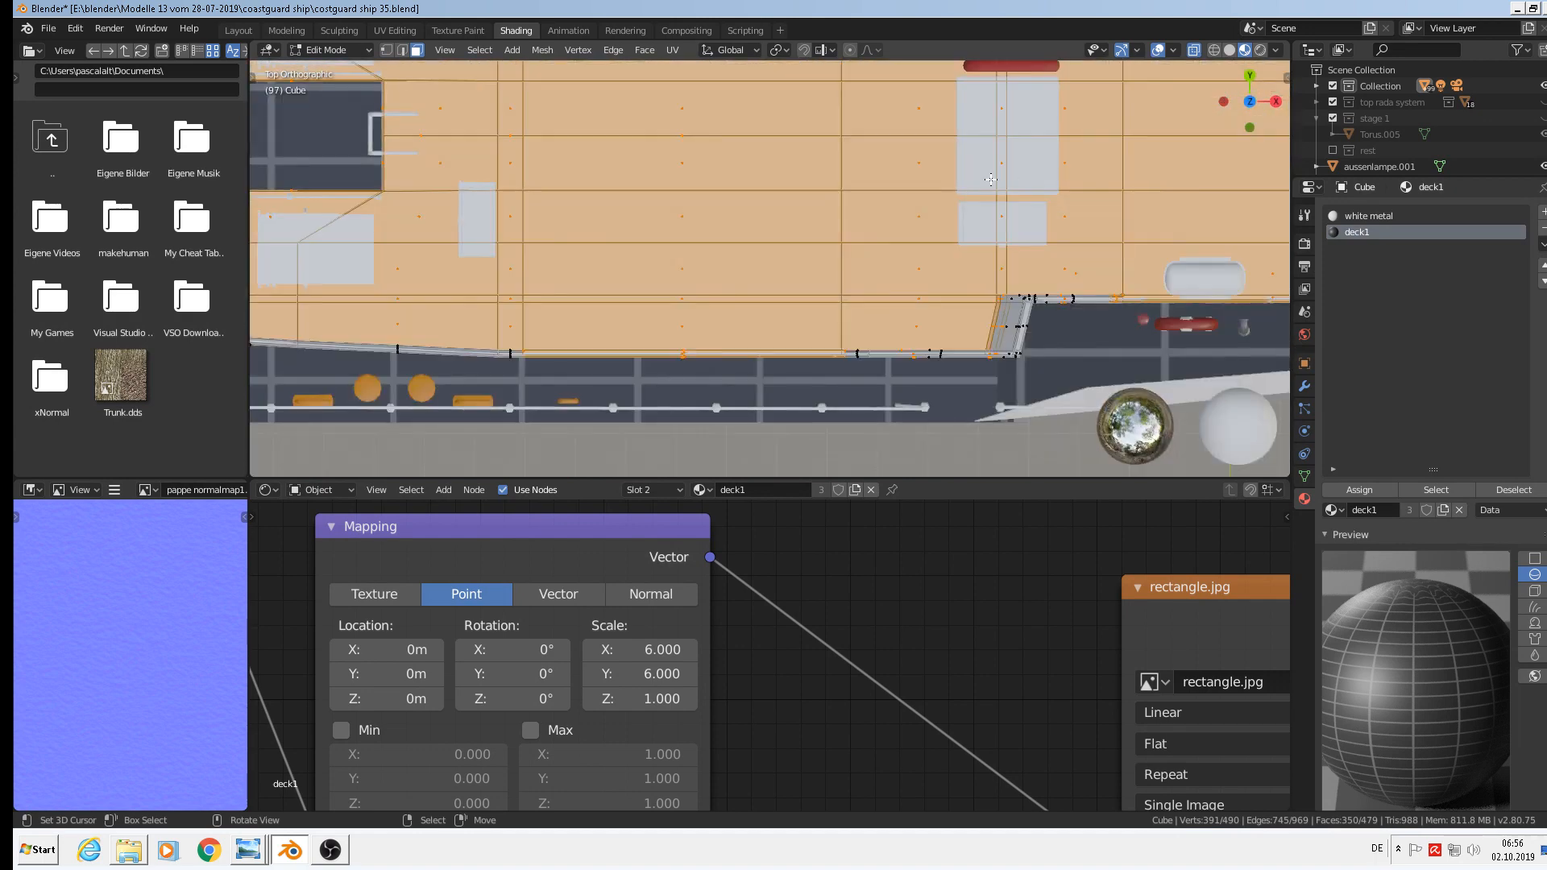
scroll(991, 179, "down", 2)
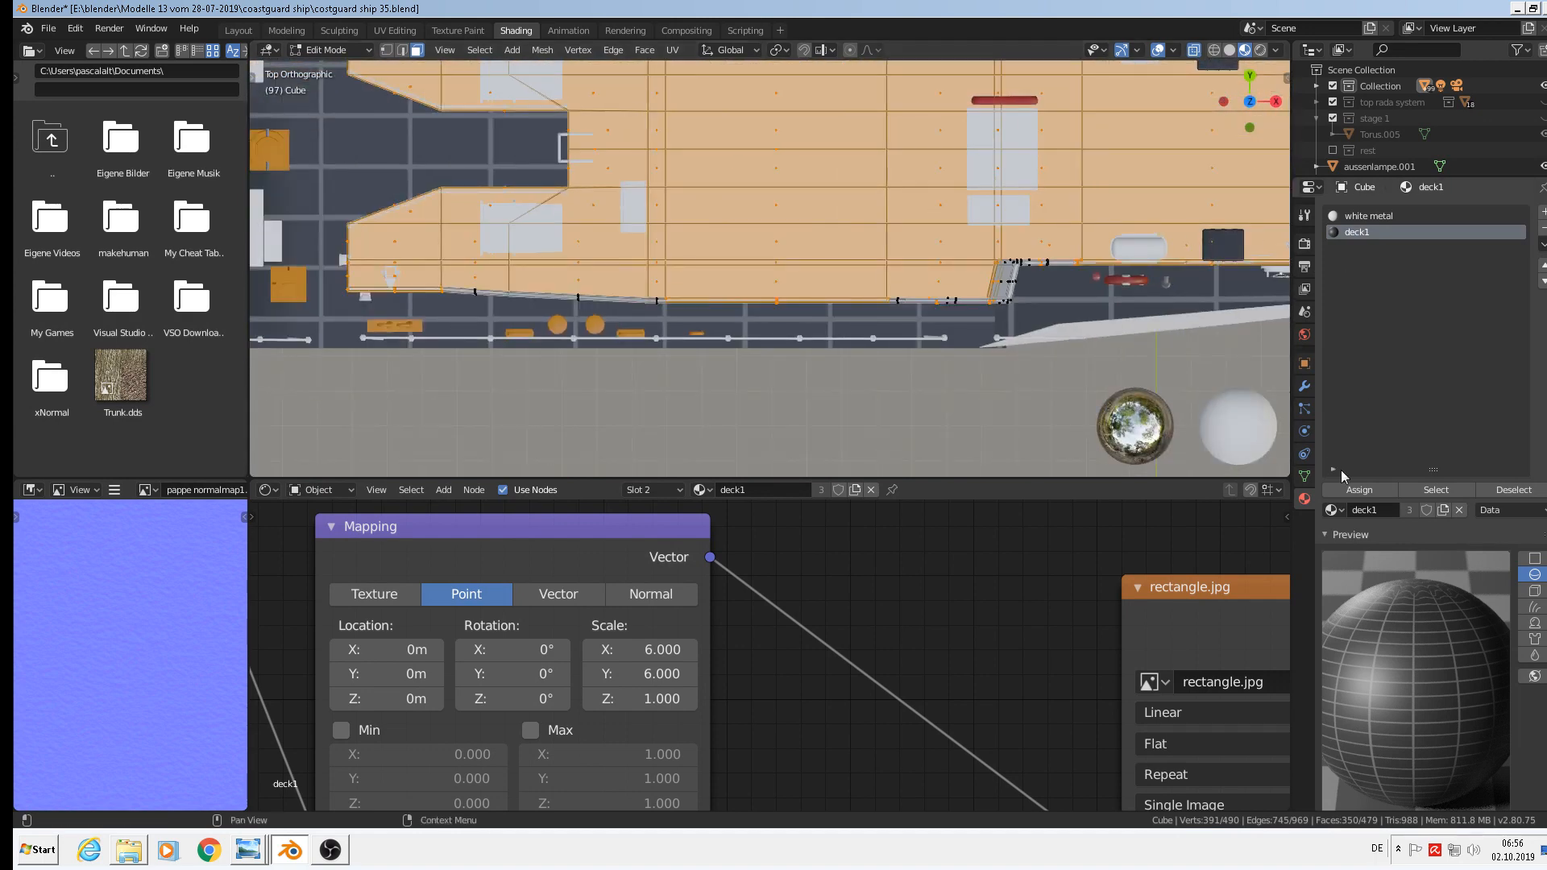
left_click(1362, 490)
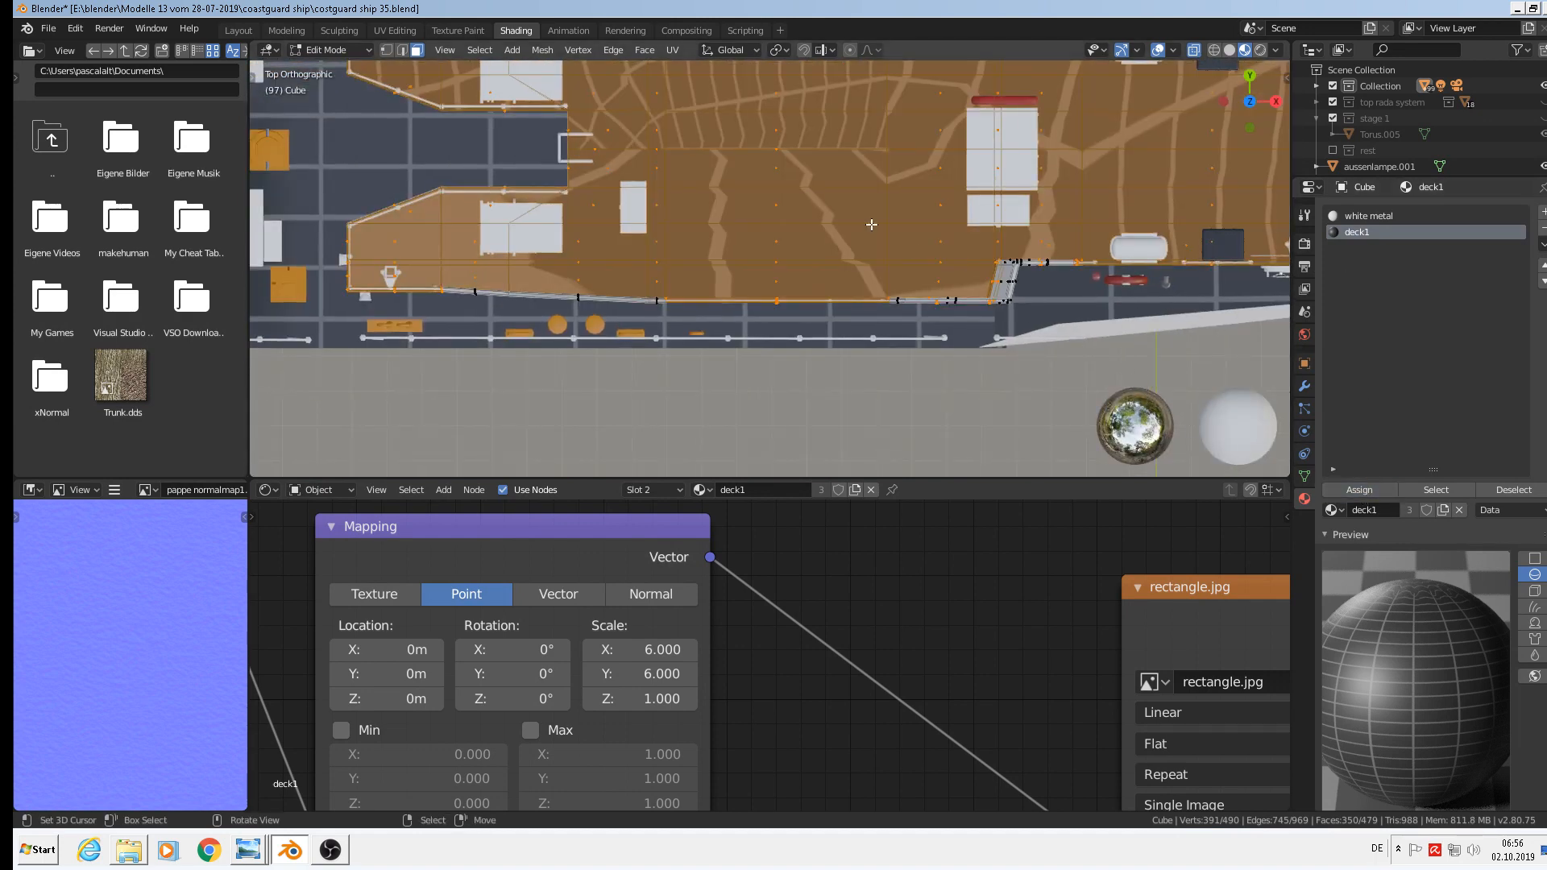
UV-map the selected upper deck faces with Project From View in top view and return to Object Mode.
key("u")
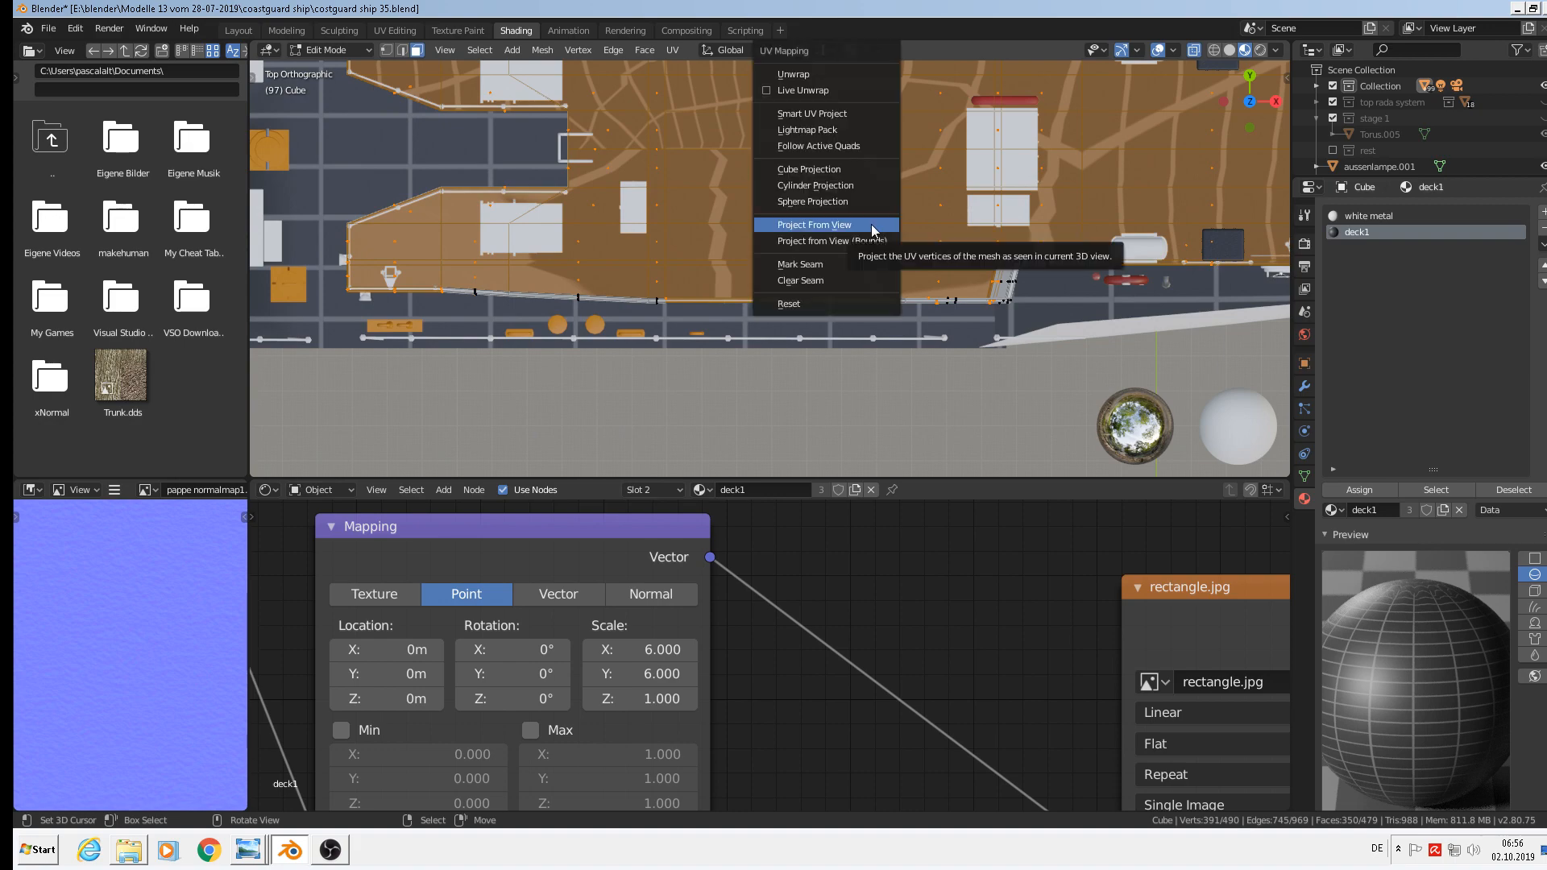
left_click(872, 224)
key("Tab")
middle_click_drag(945, 375, 946, 216)
scroll(946, 216, "down", 2)
middle_click_drag(994, 264, 891, 253)
scroll(891, 253, "down", 3)
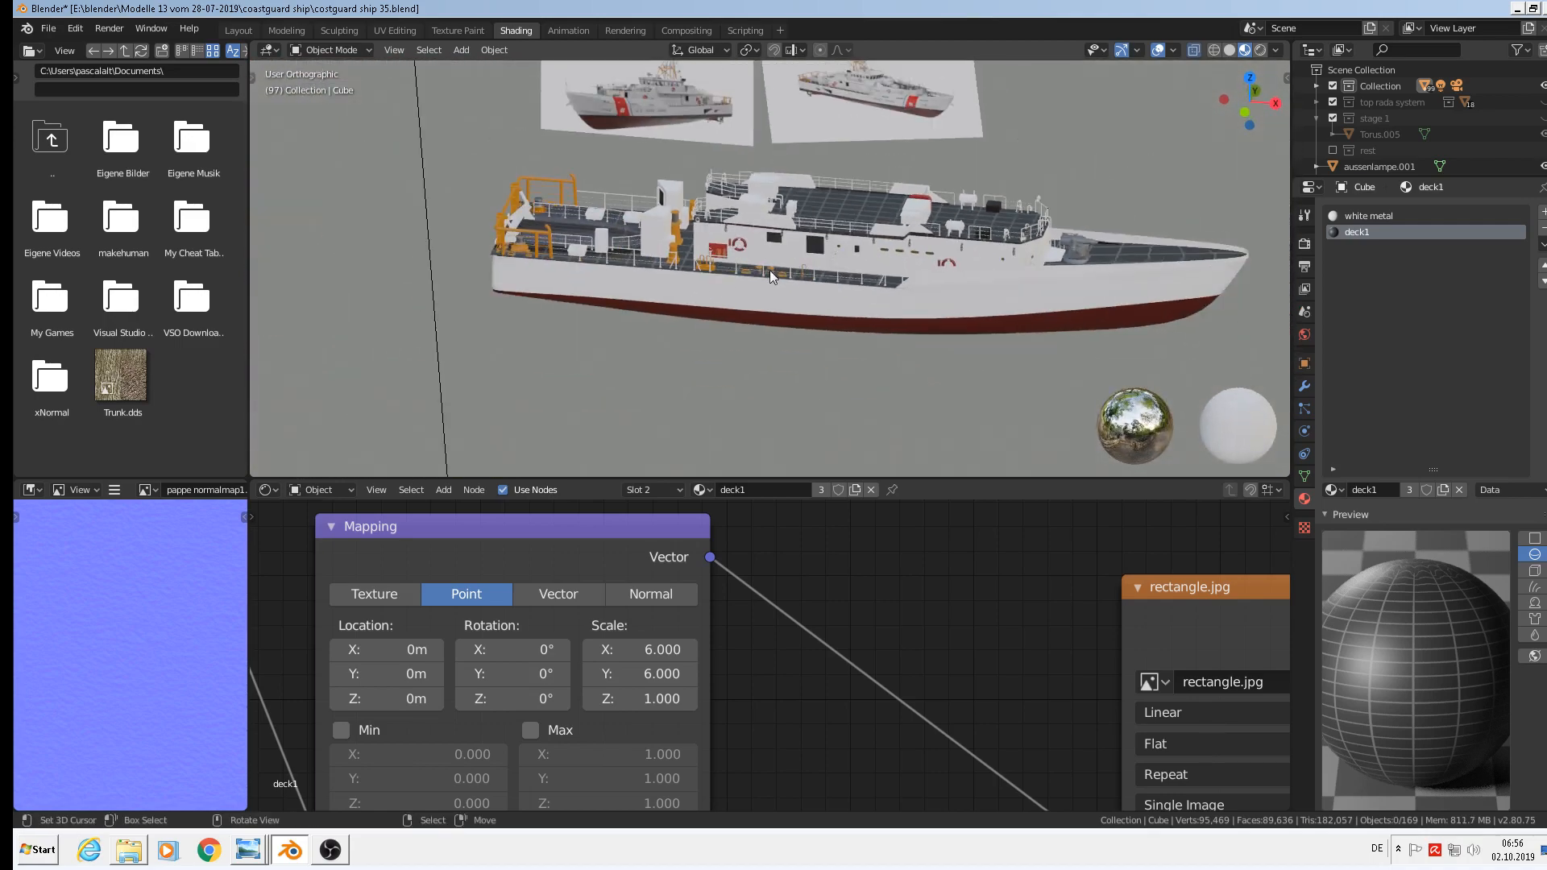
Examine the reference photos of the stern to compare the colours of the aft deck and the boat well.
scroll(667, 237, "up", 1)
scroll(662, 234, "up", 1)
middle_click_drag(642, 222, 804, 406, "shift")
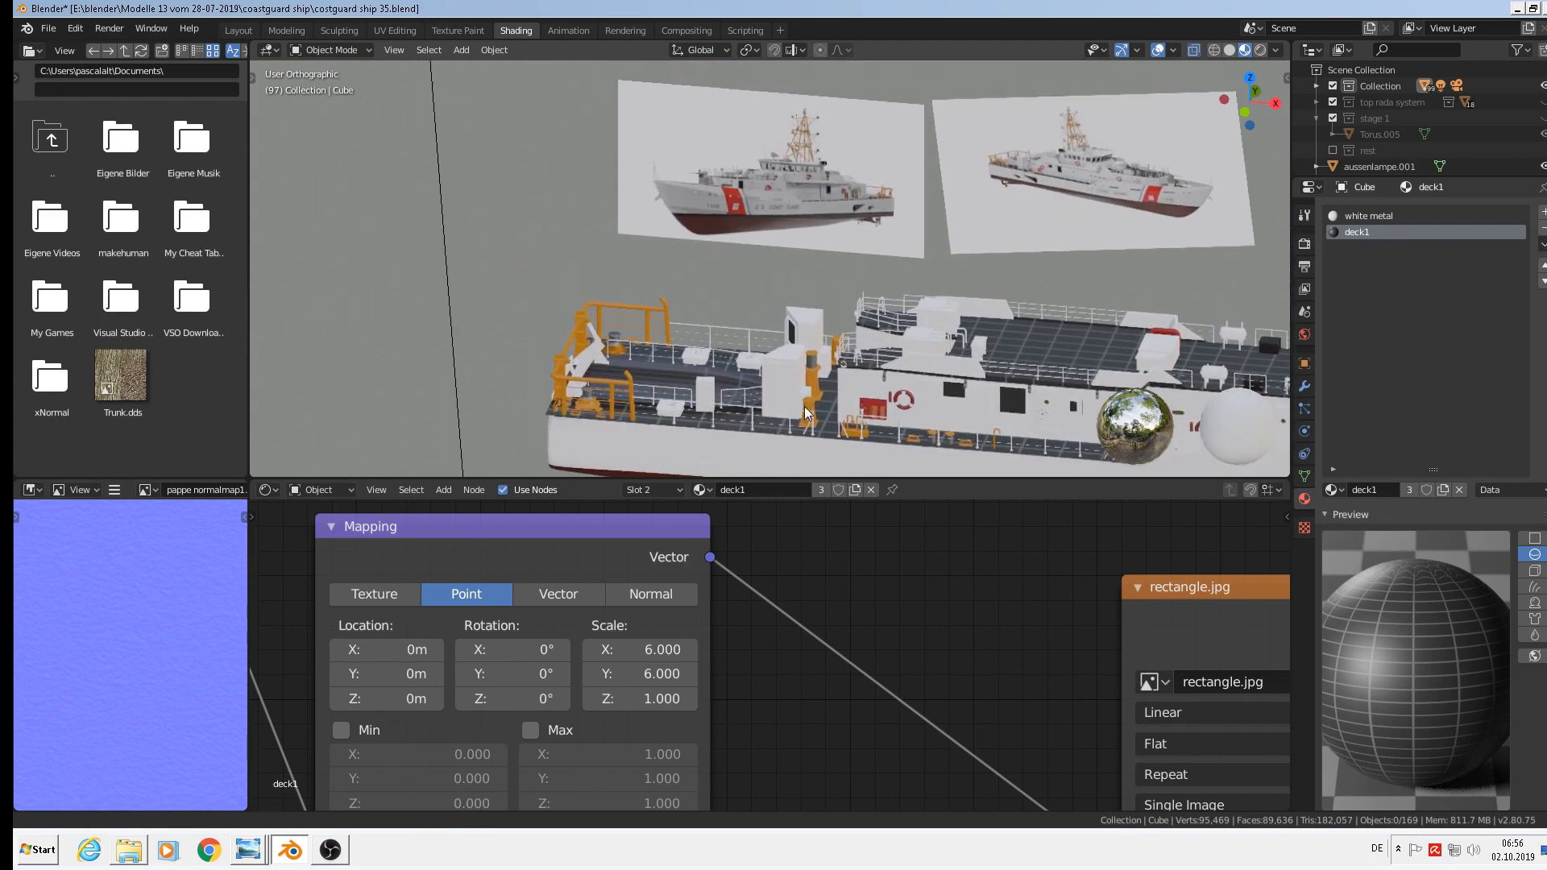
scroll(762, 311, "down", 6)
scroll(790, 151, "up", 4)
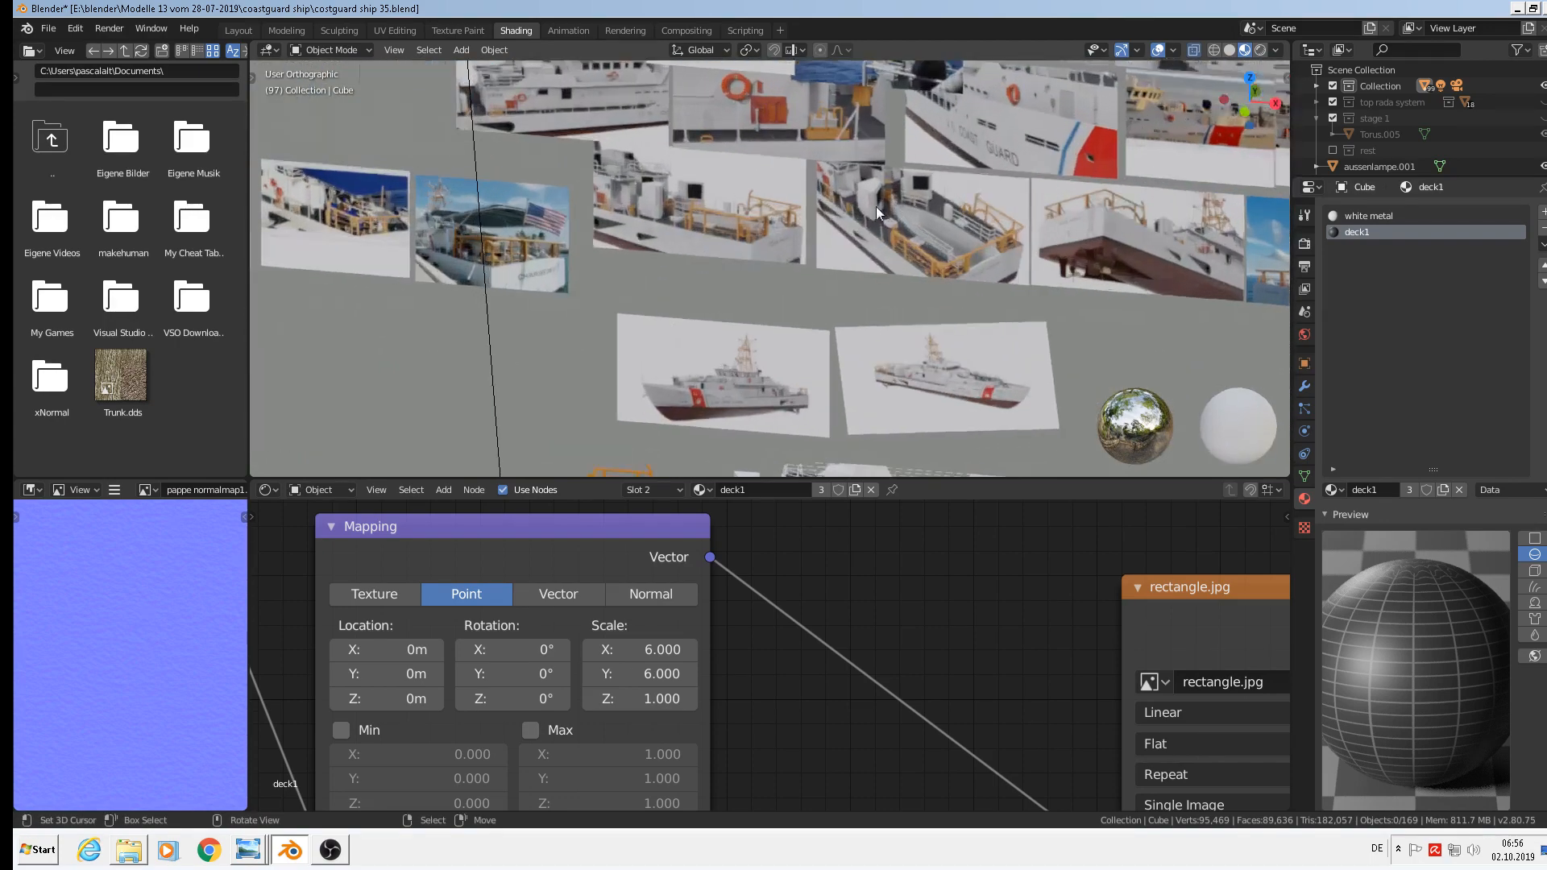
scroll(877, 206, "up", 5)
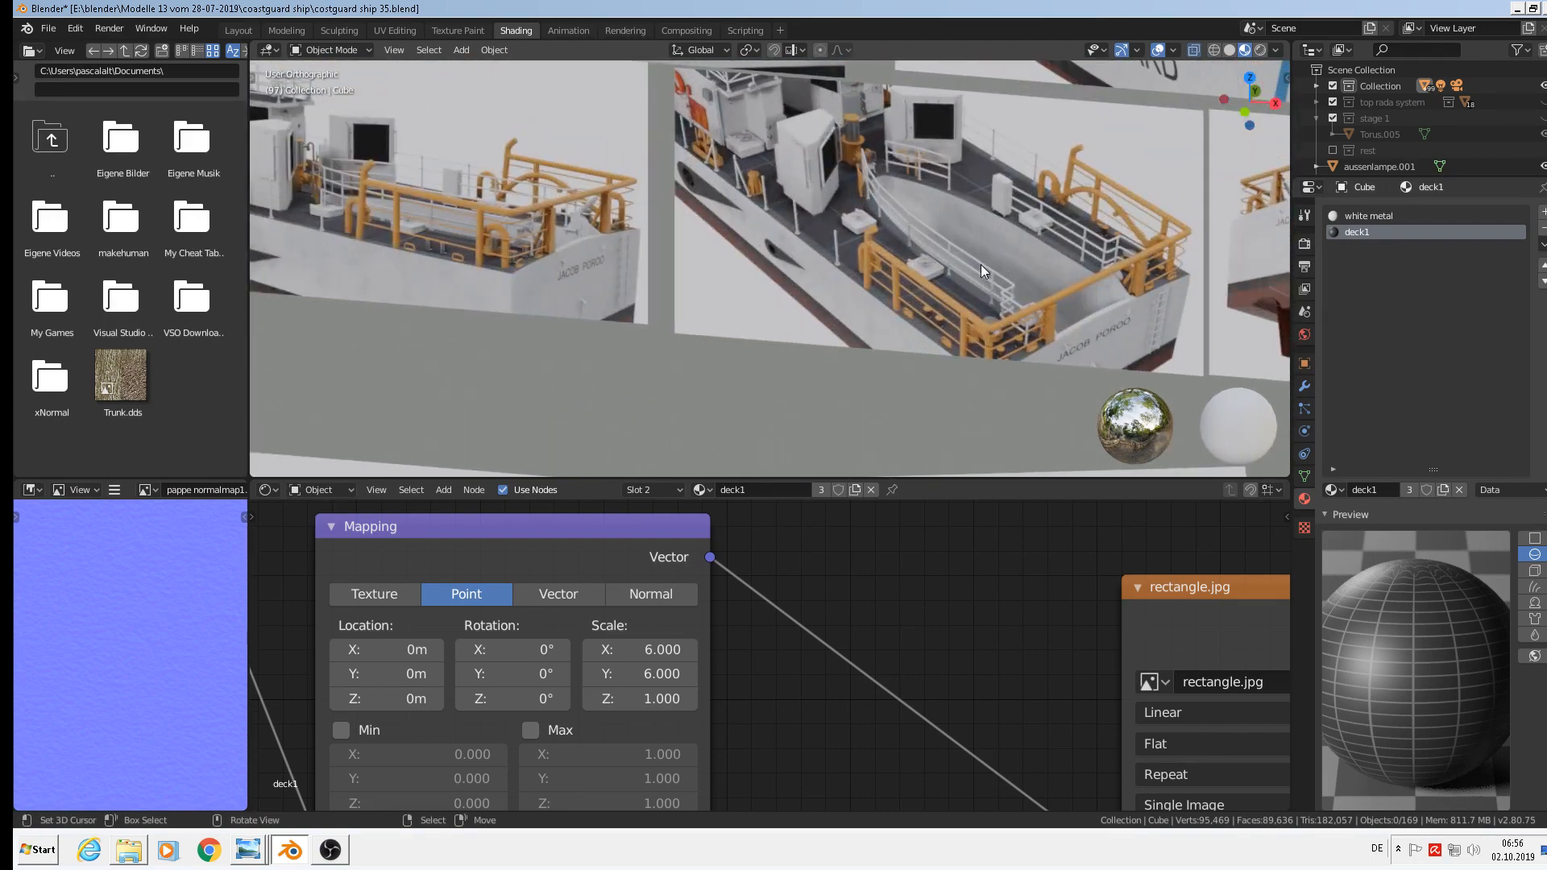
scroll(979, 266, "down", 3)
middle_click_drag(941, 327, 931, 64, "shift")
Enter Edit Mode on the aft deck object, try selecting one boat-well wall face, and undo that selection change.
scroll(699, 341, "up", 1)
middle_click_drag(698, 341, 1014, 273)
left_click(937, 215)
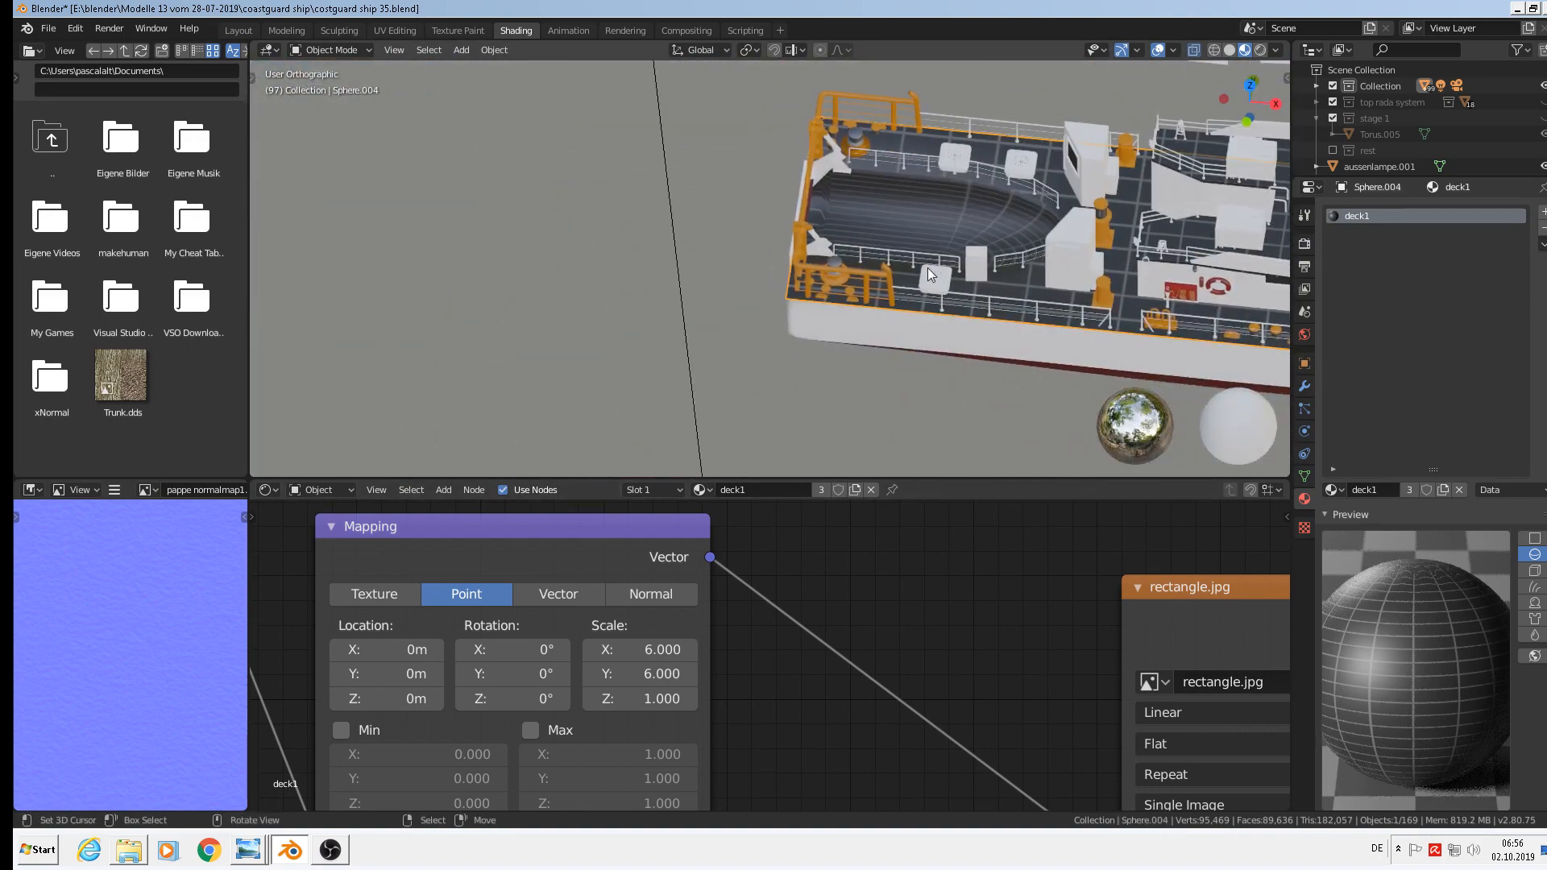
key("Tab")
scroll(888, 208, "up", 3)
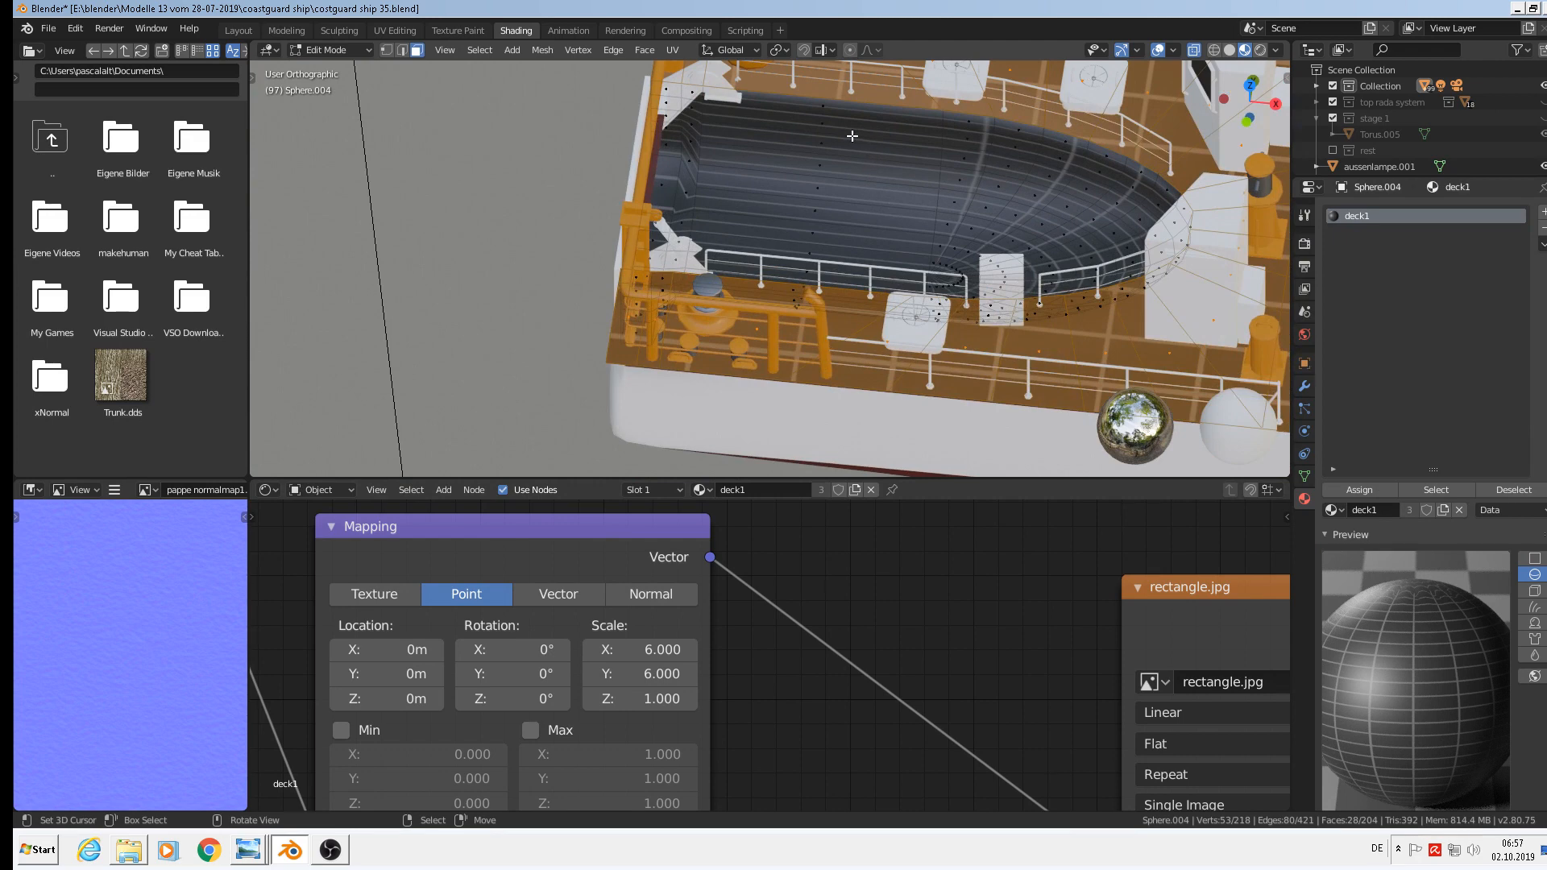
left_click(865, 112)
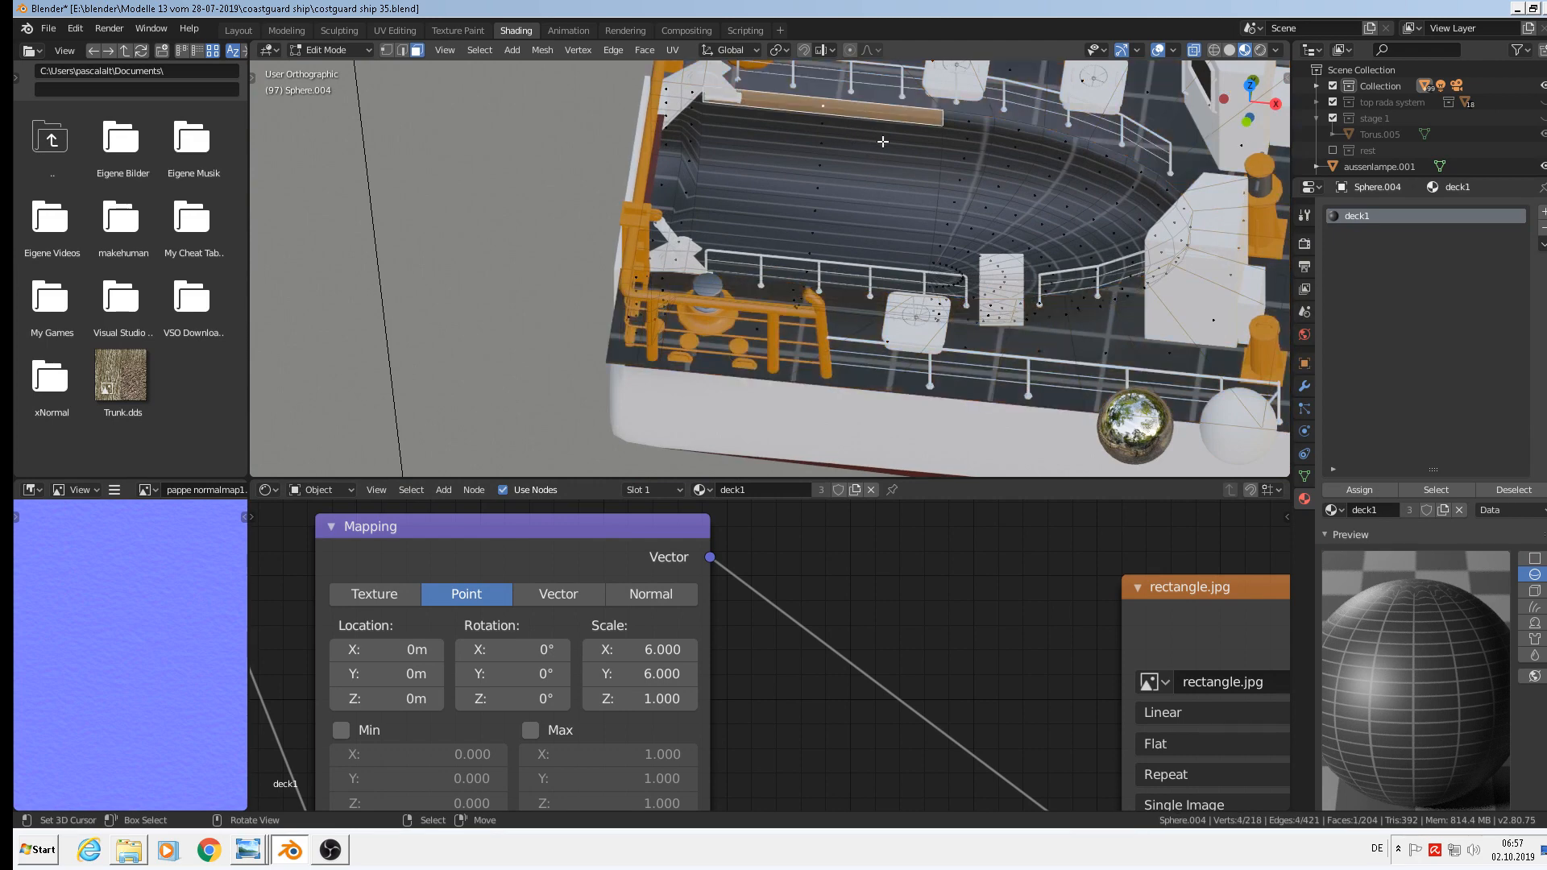
key("ctrl+z")
scroll(948, 231, "down", 1)
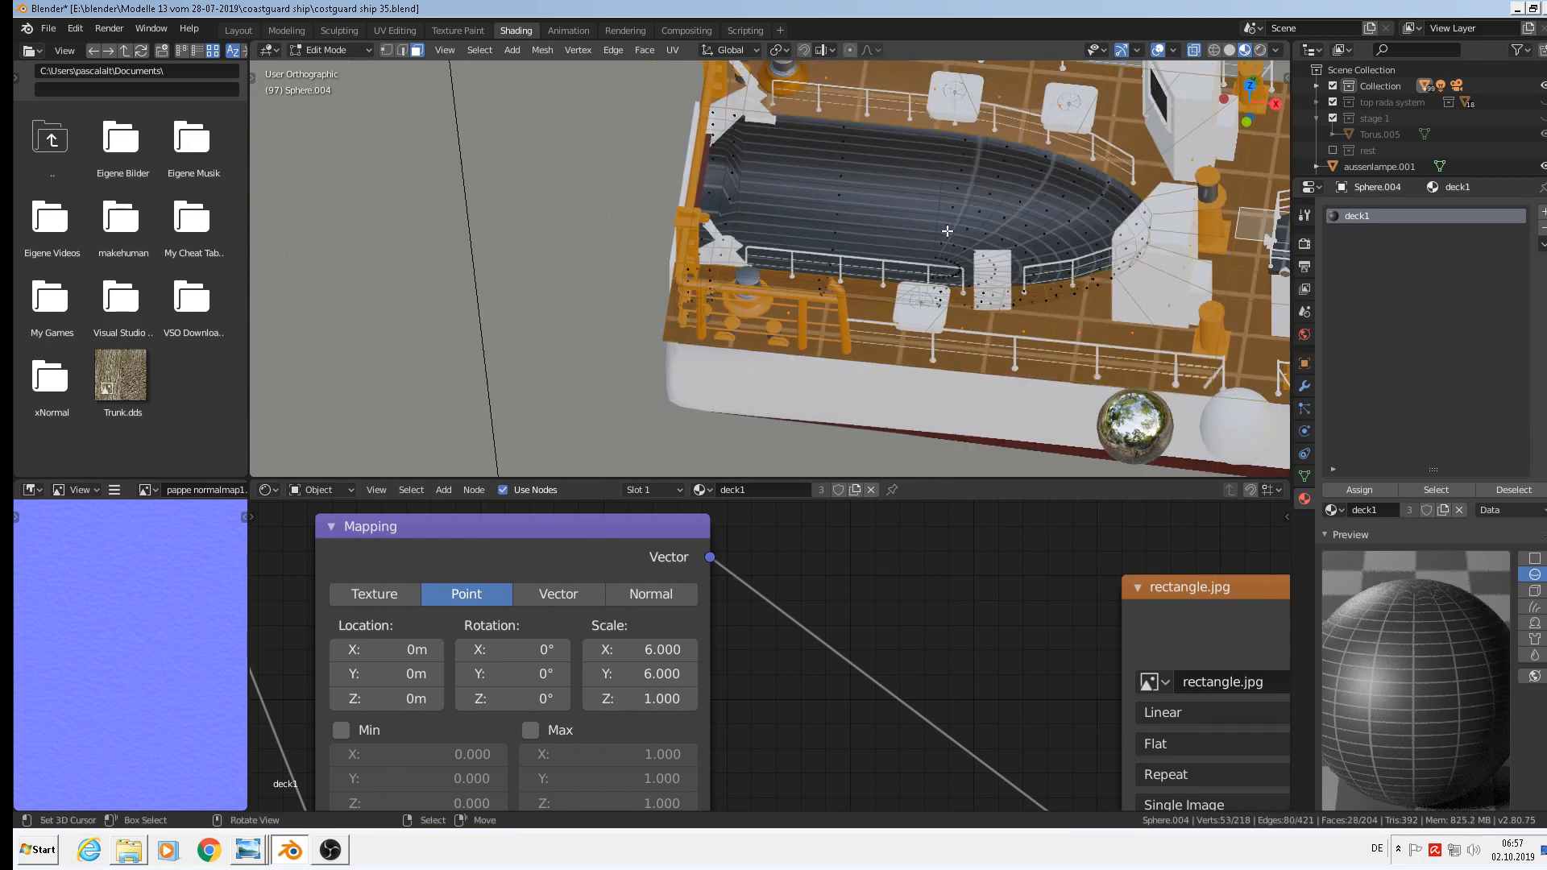
Add a second material slot to the aft deck object and fill it with the existing white metal material.
middle_click_drag(948, 231, 708, 305, "shift")
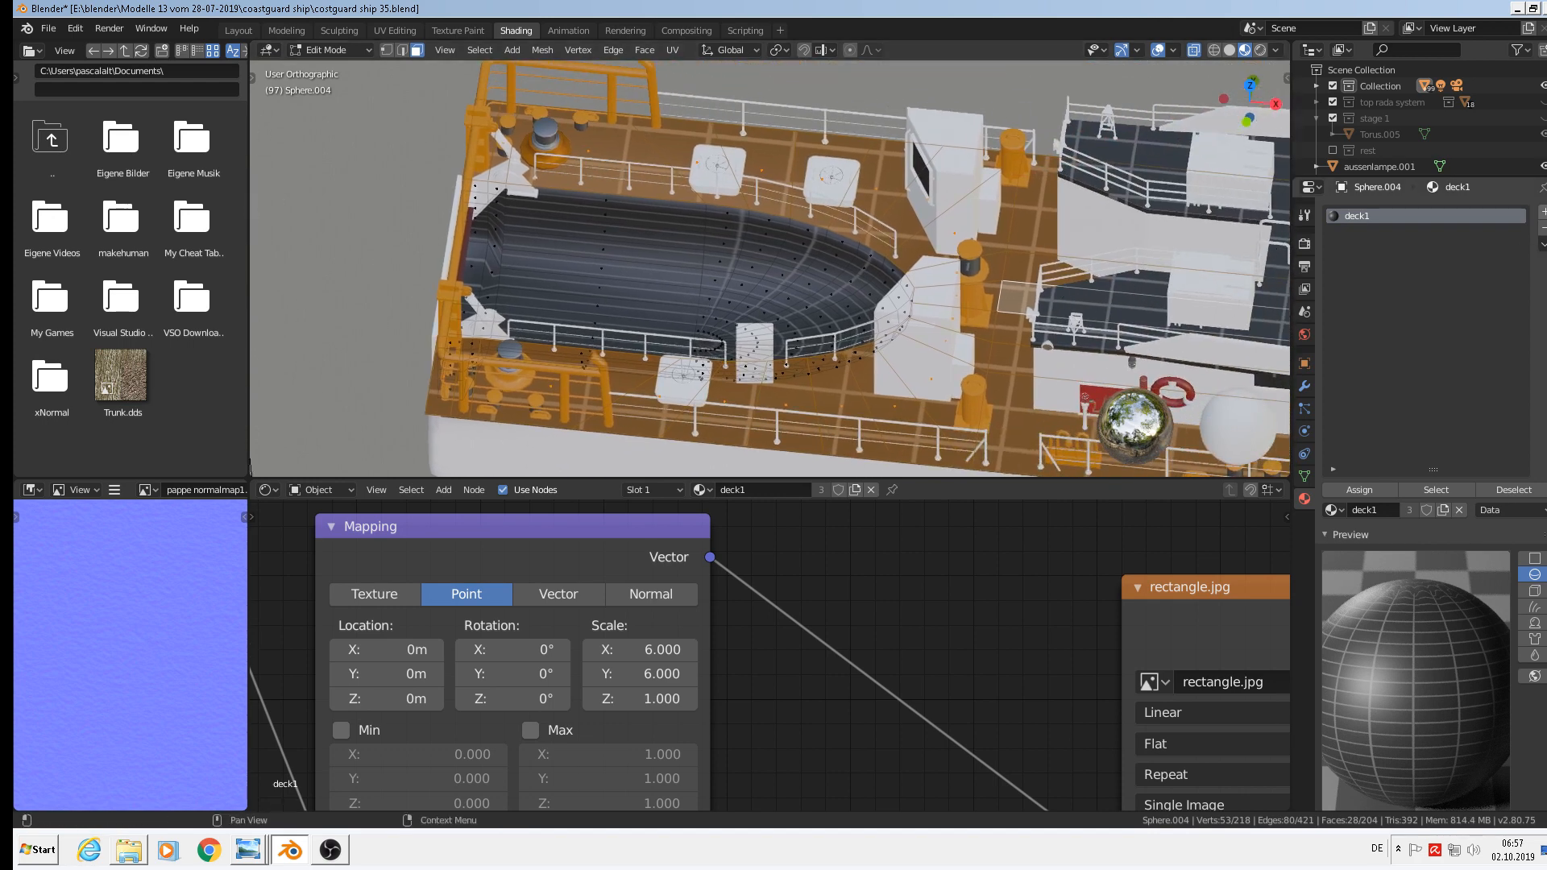
left_click(1542, 212)
left_click(1334, 510)
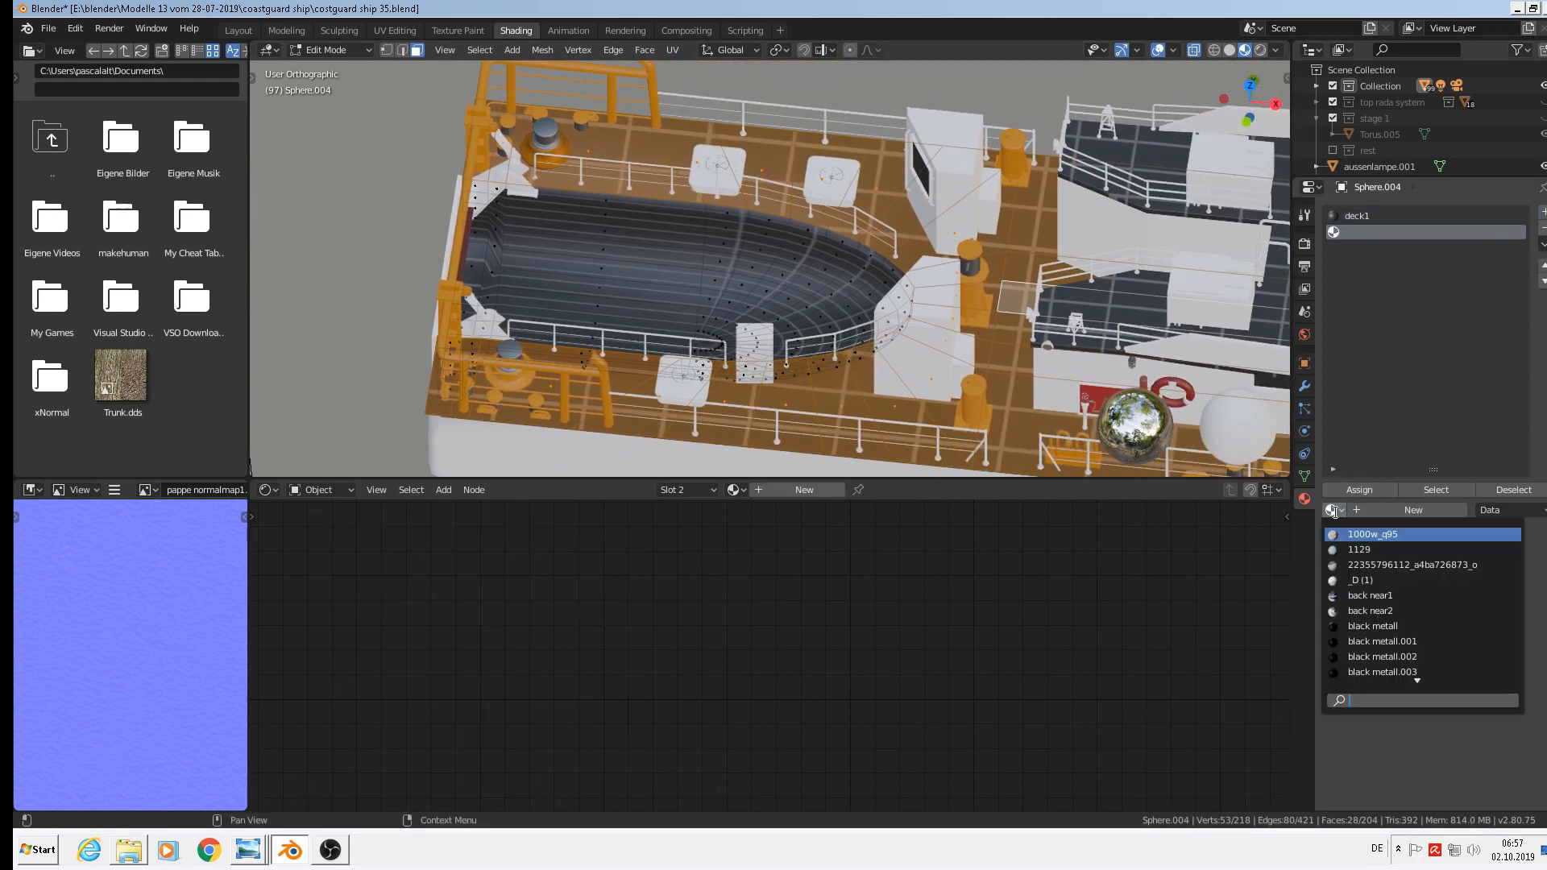
type("wh")
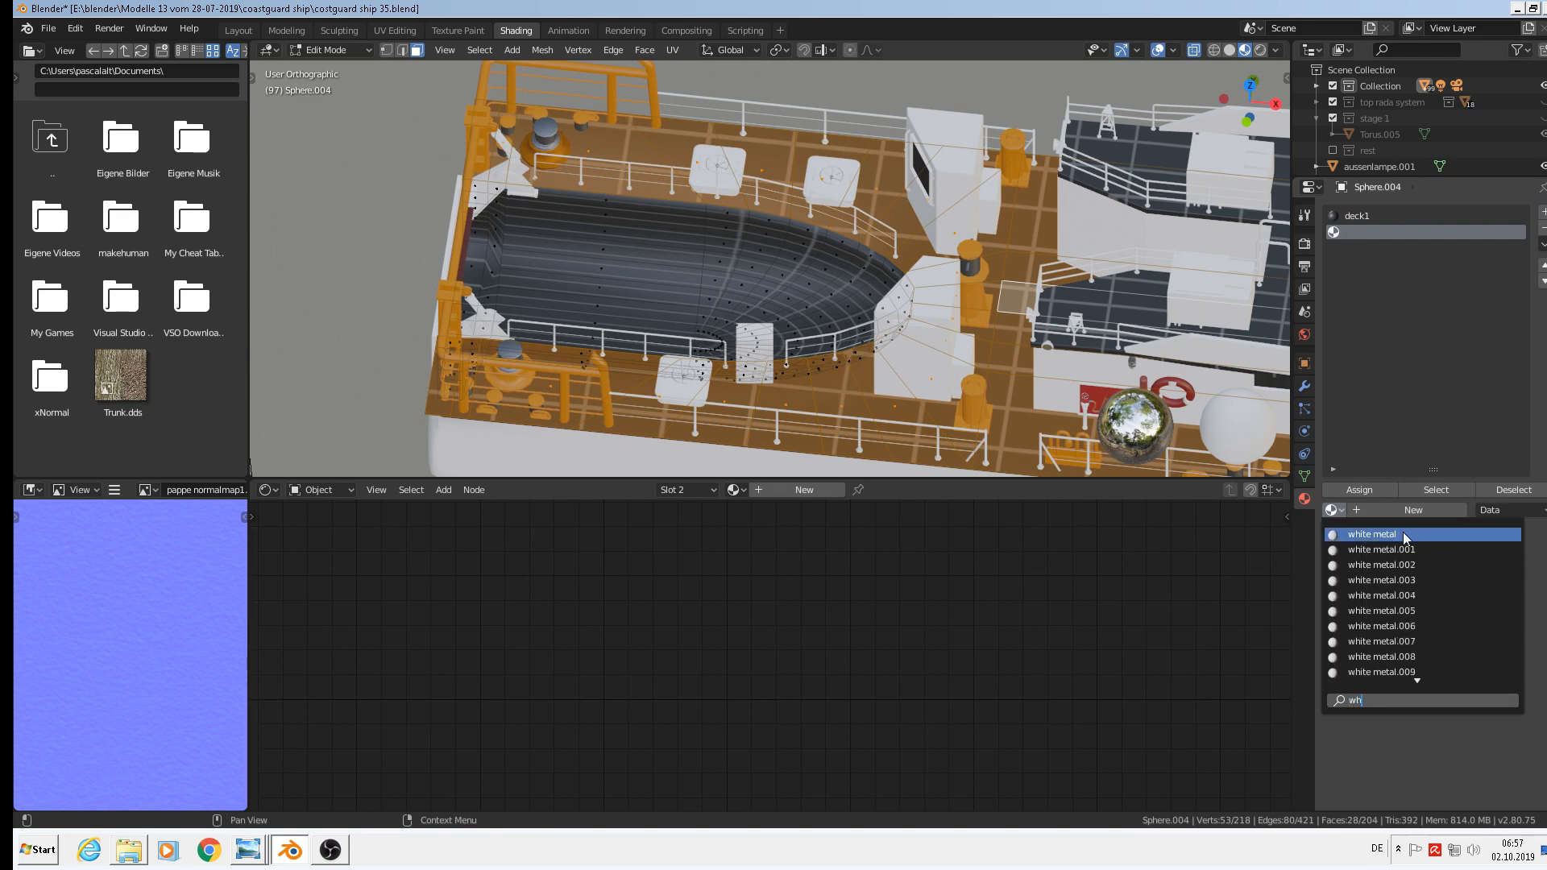
left_click(1404, 535)
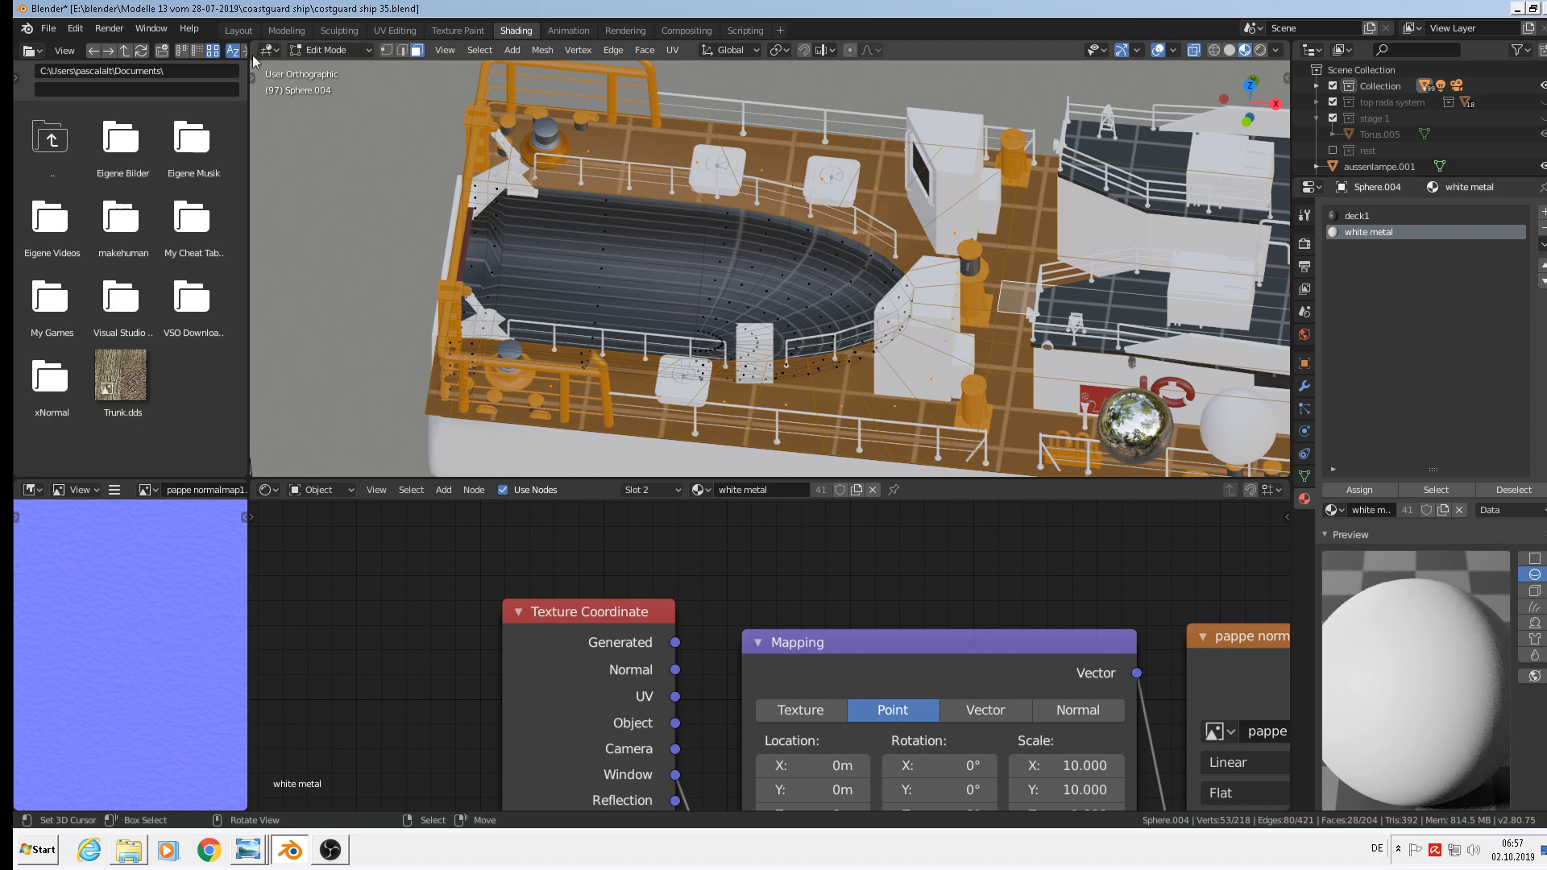
Invert the face selection onto the boat well, assign white metal to it, and return to Object Mode.
left_click(480, 51)
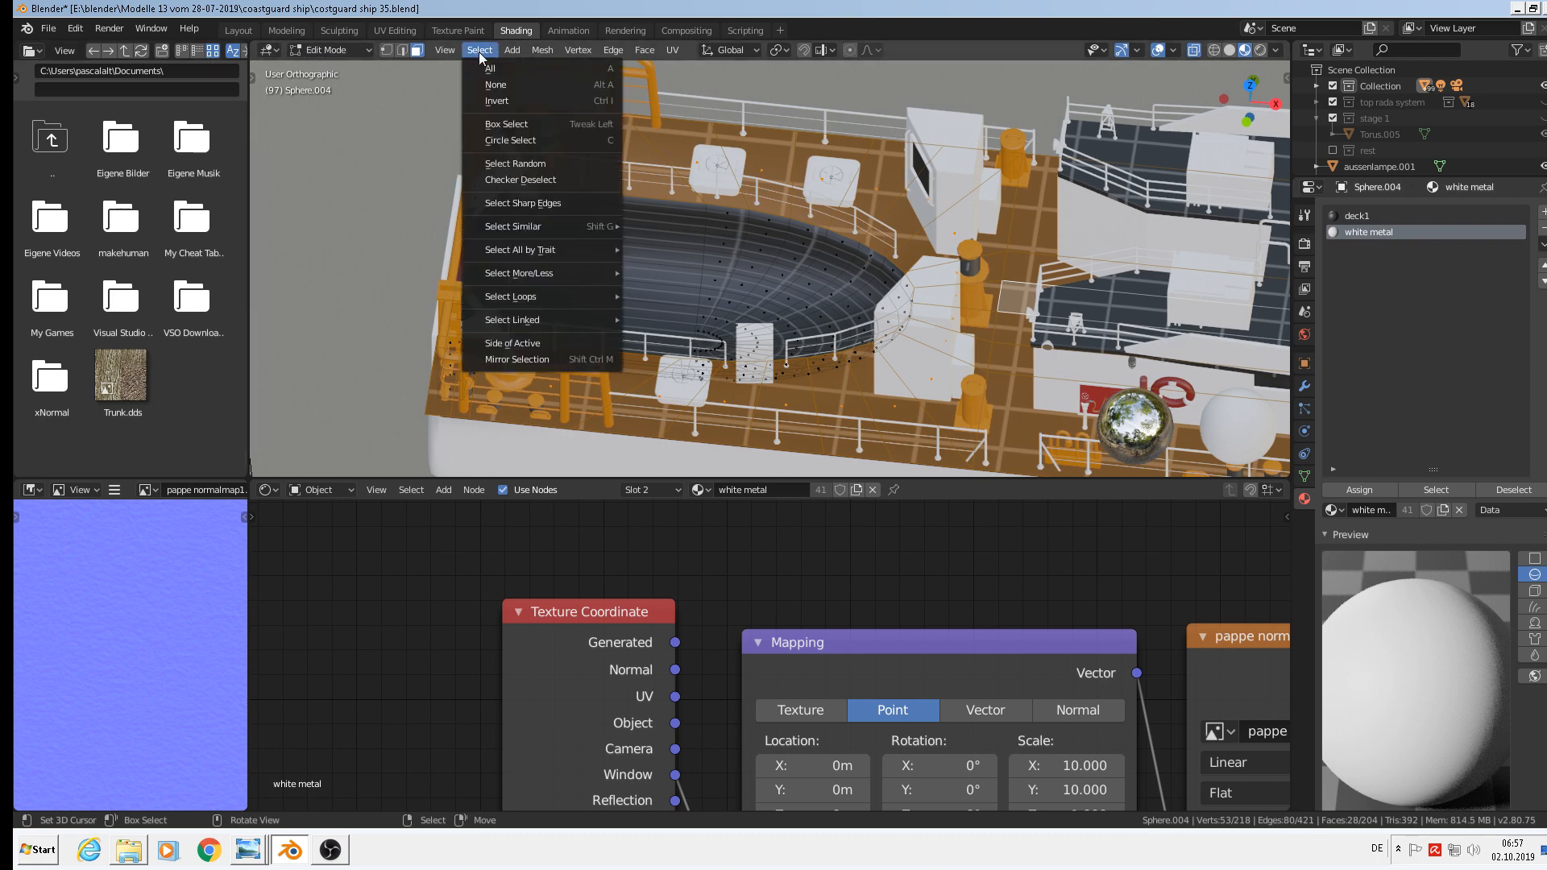
left_click(496, 101)
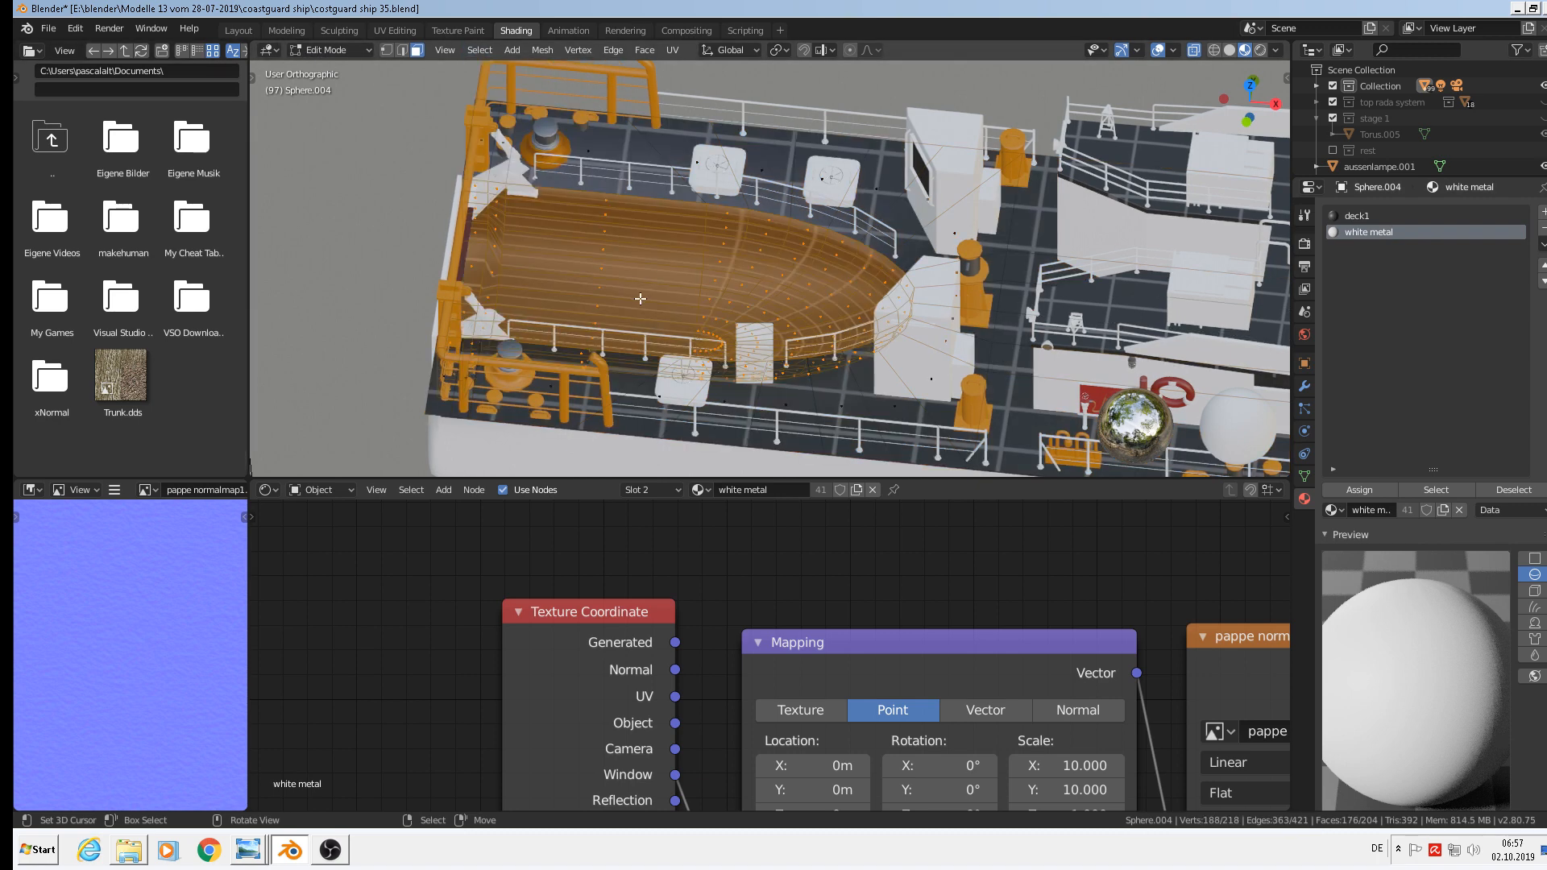
left_click(1376, 492)
key("Tab")
Deselect all objects and save the ship's blend file.
middle_click_drag(504, 329, 558, 292)
scroll(558, 292, "down", 2)
middle_click_drag(851, 347, 695, 411, "shift")
scroll(601, 219, "down", 3)
key("alt+a")
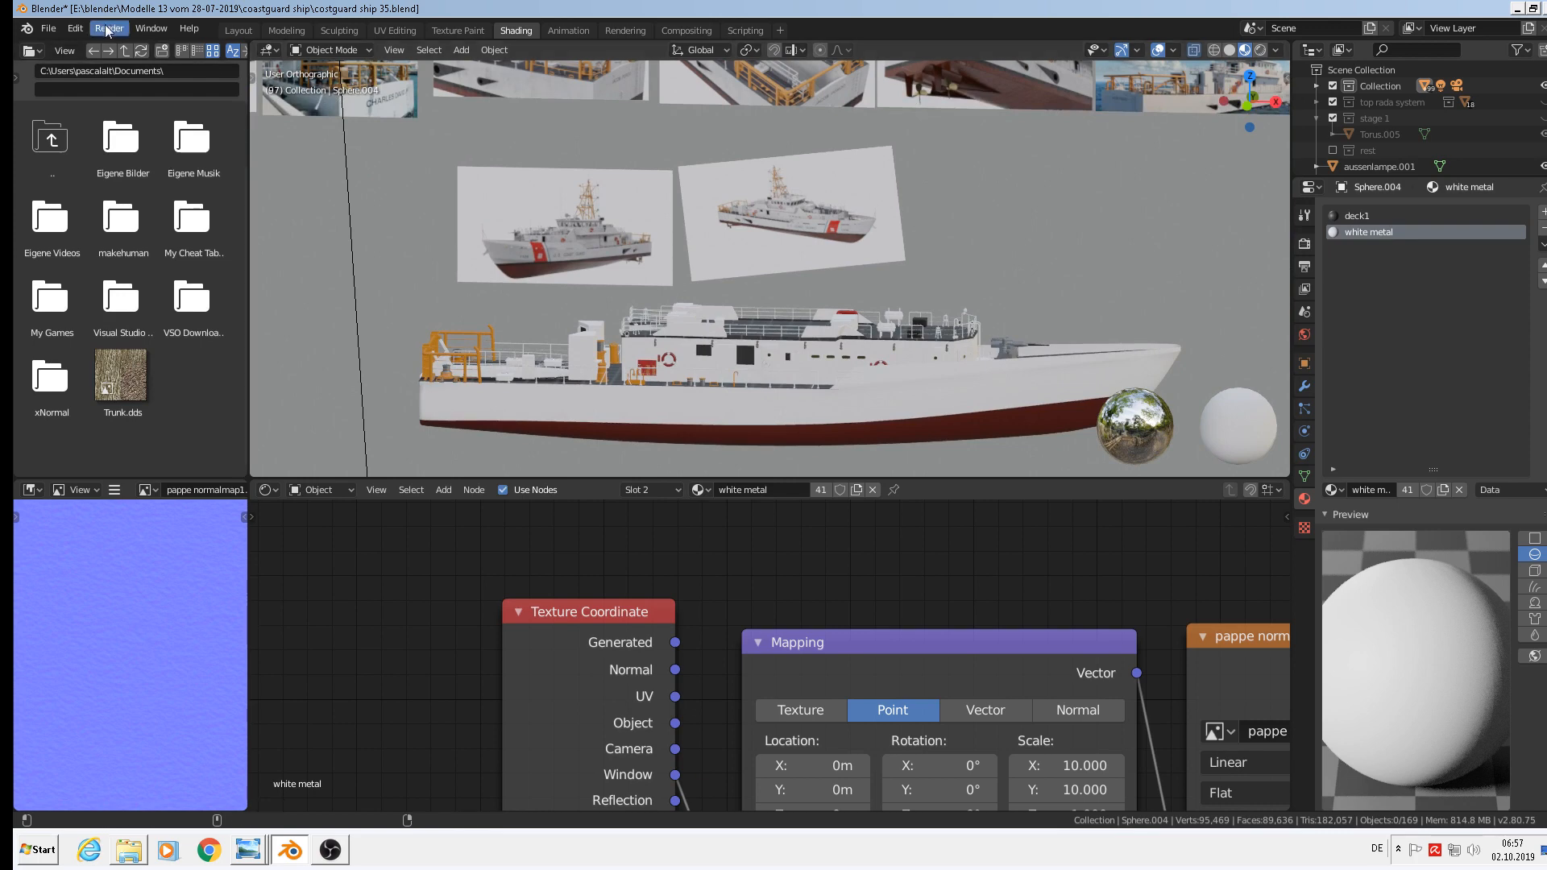
left_click(48, 29)
left_click(88, 142)
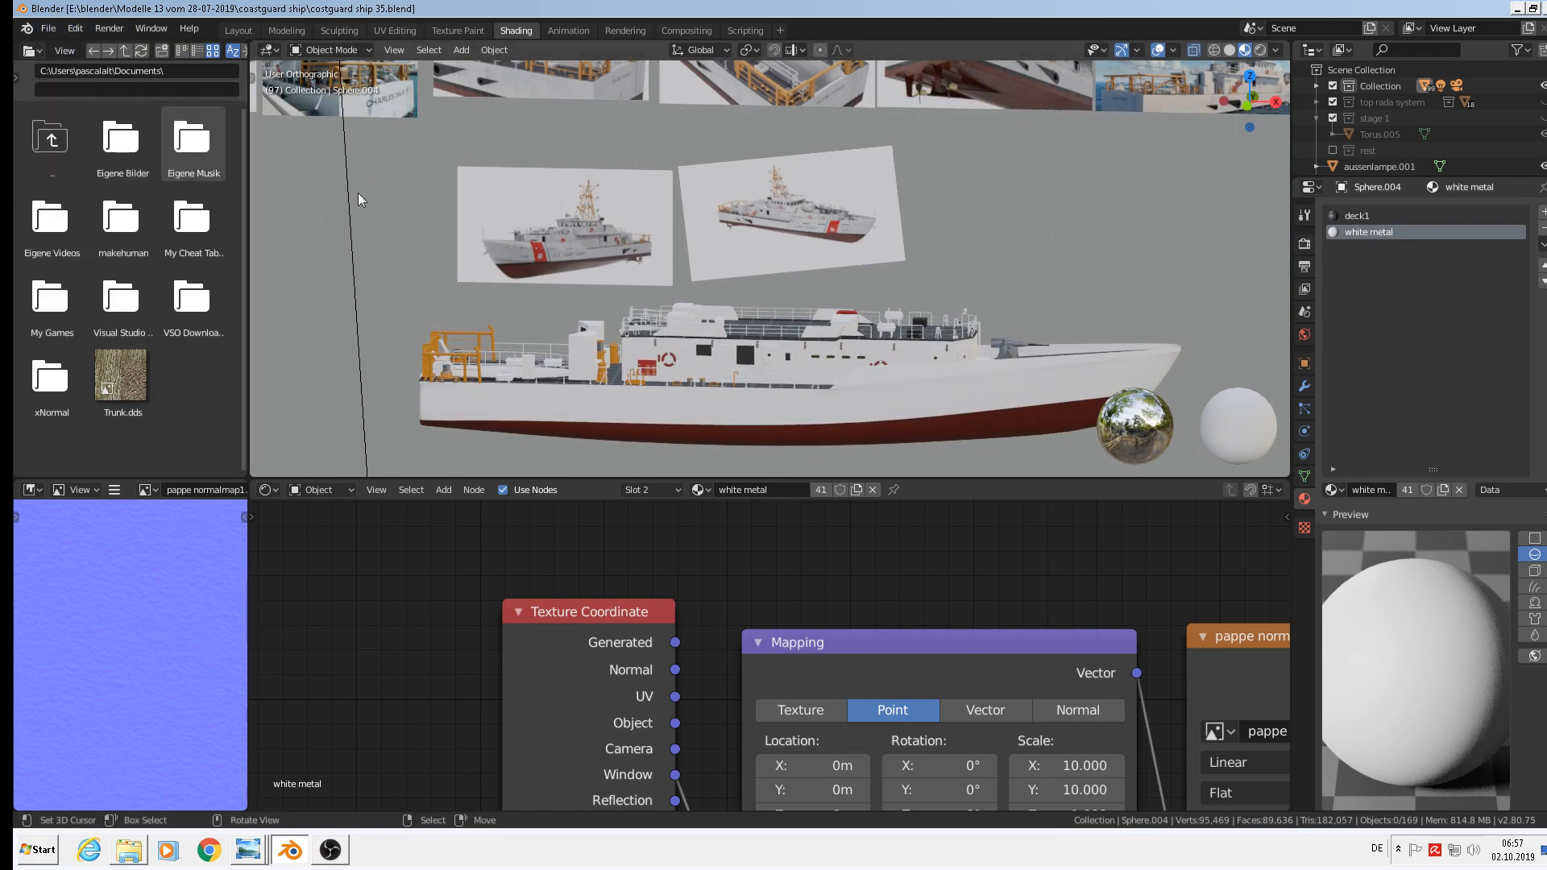
Select the red-framed netted opening on the upper deck and bring its netting into close view.
scroll(873, 349, "up", 1)
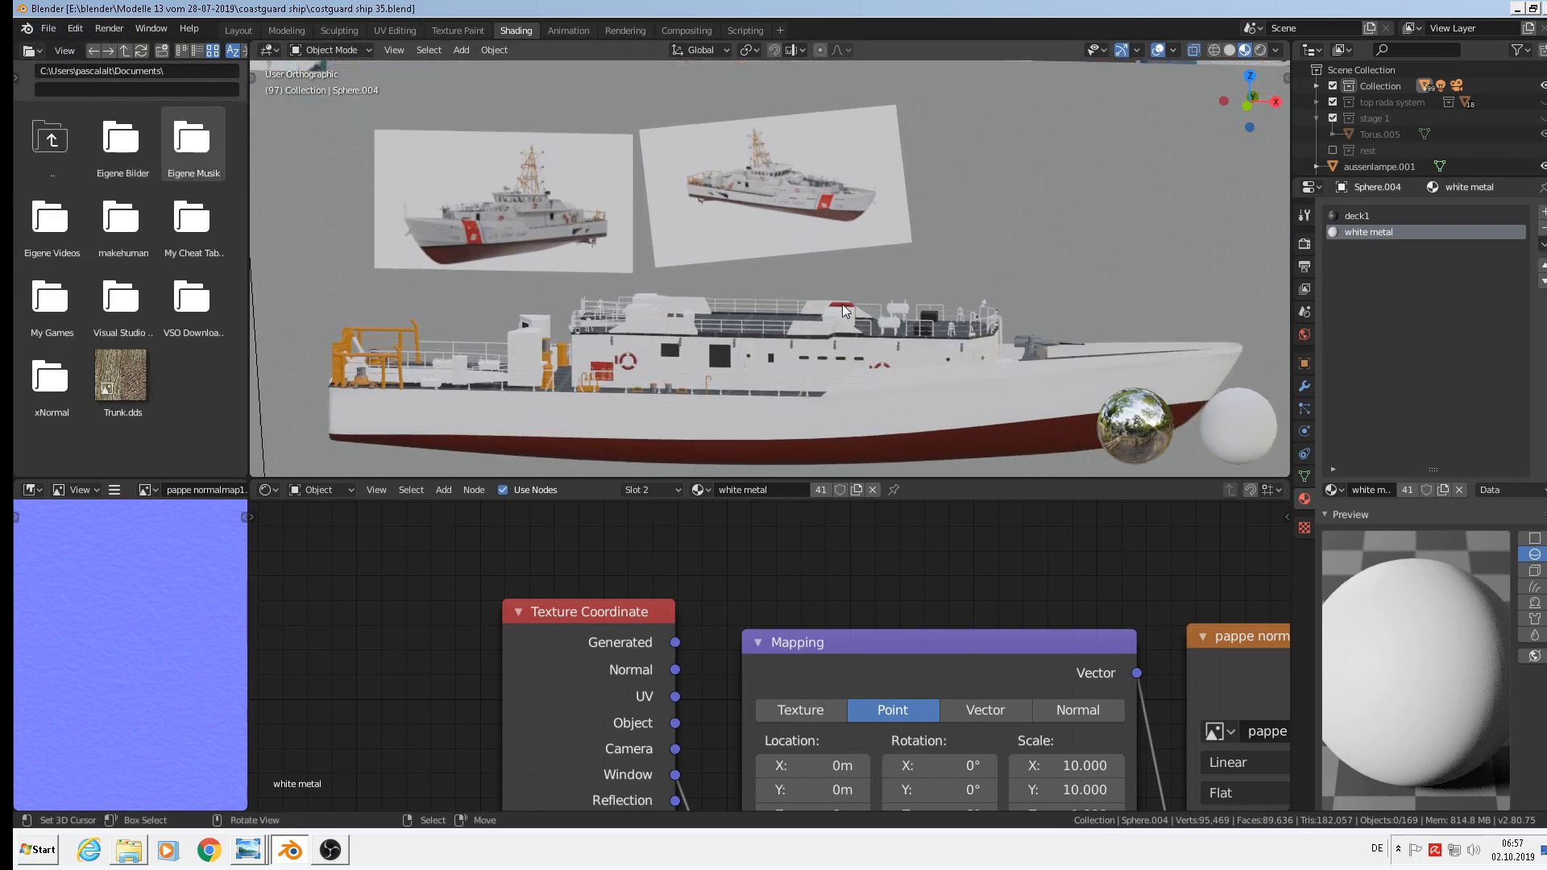
left_click(844, 311)
left_click(951, 332)
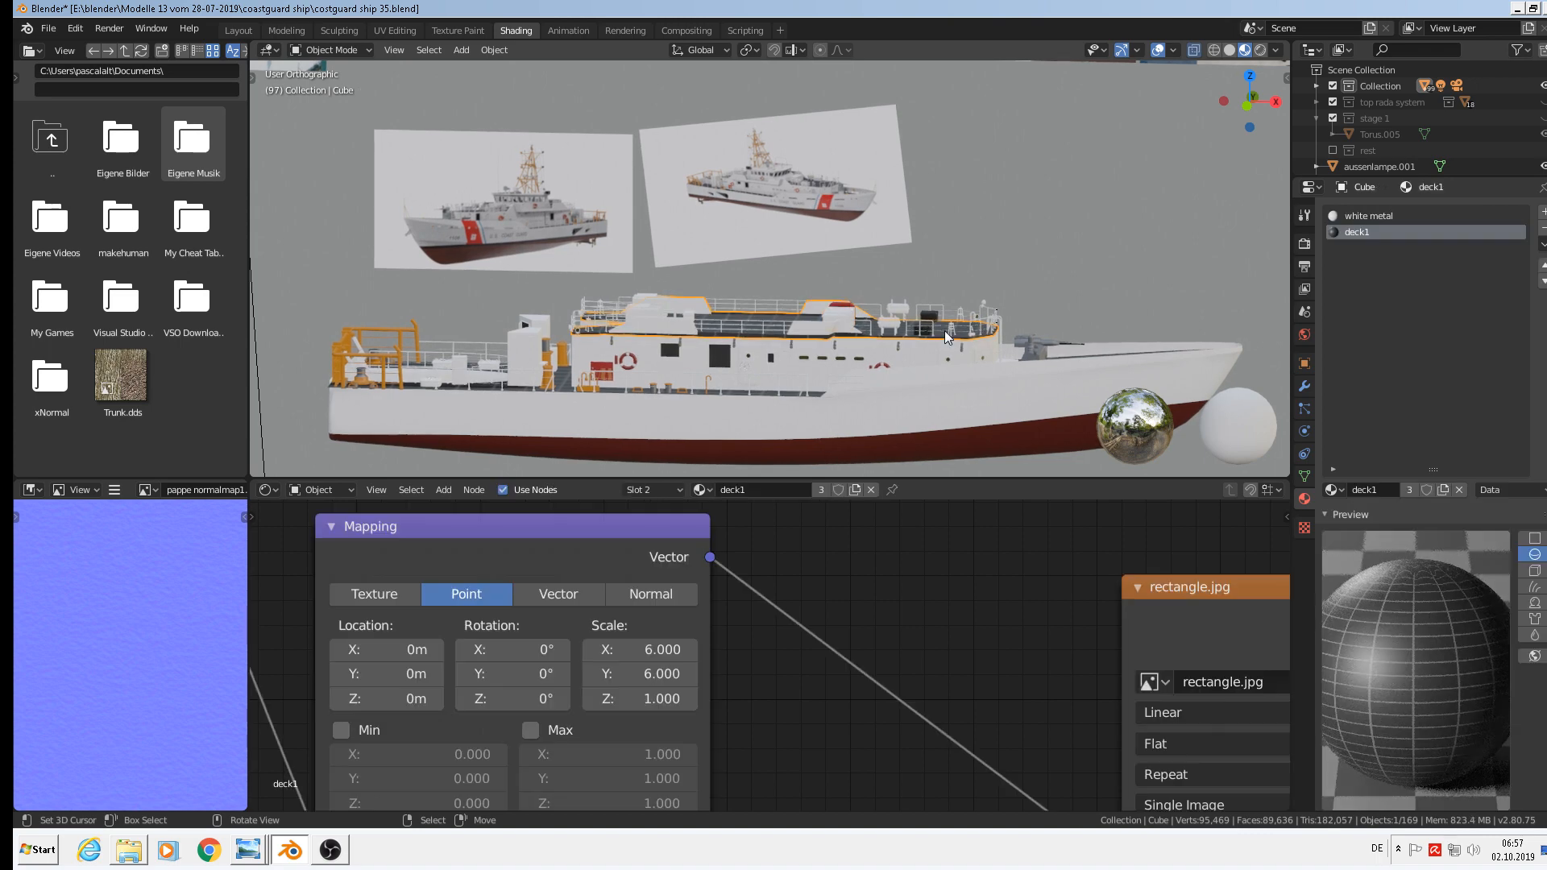
middle_click_drag(884, 315, 573, 327)
scroll(742, 317, "up", 3)
scroll(812, 314, "up", 5)
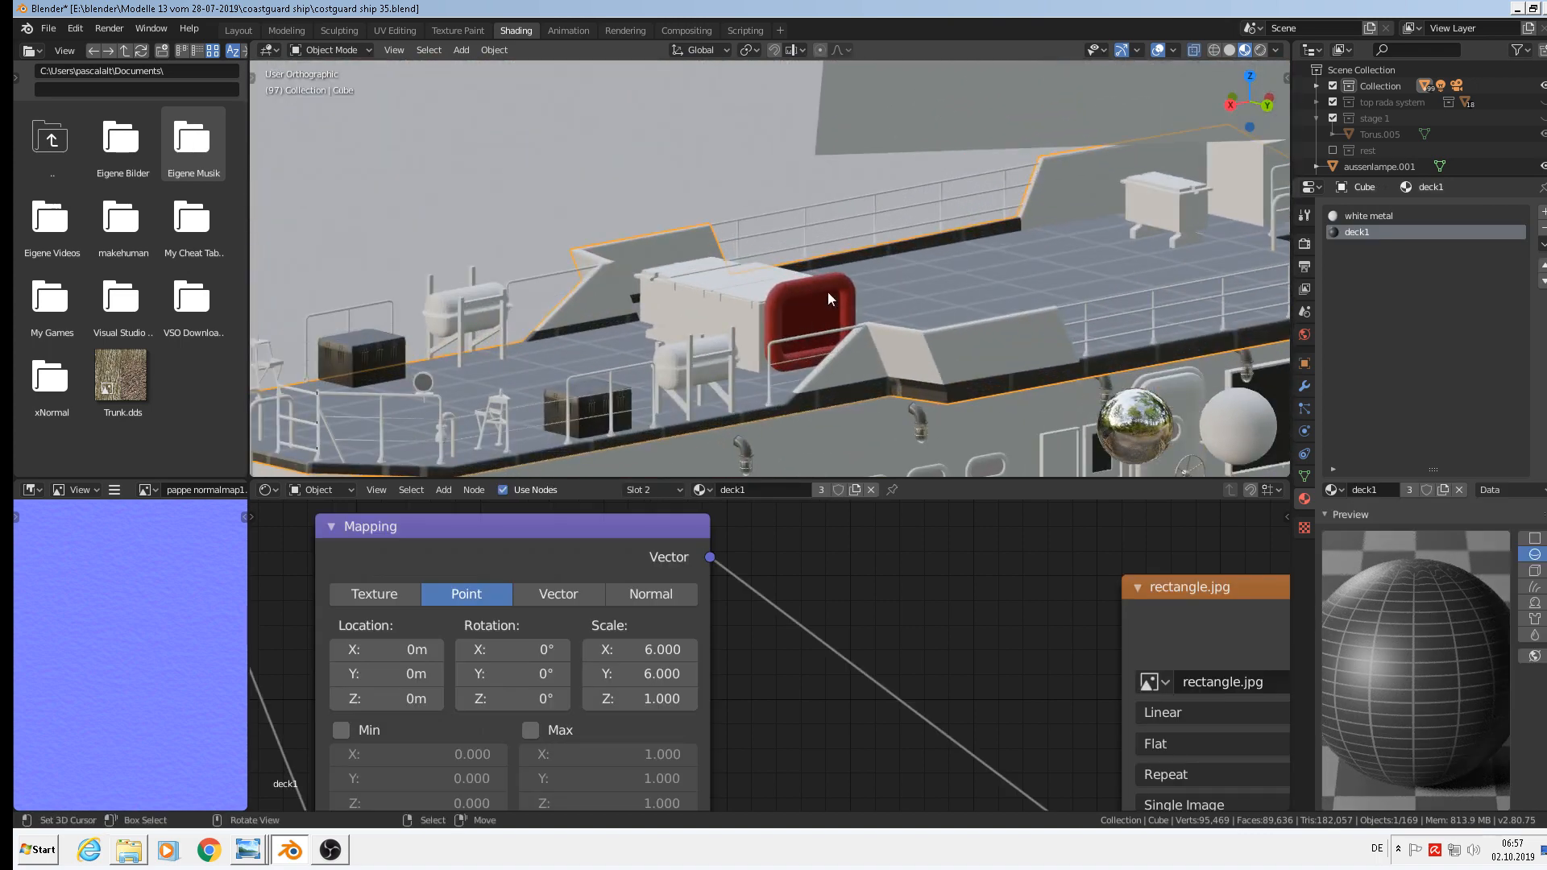
left_click(828, 291)
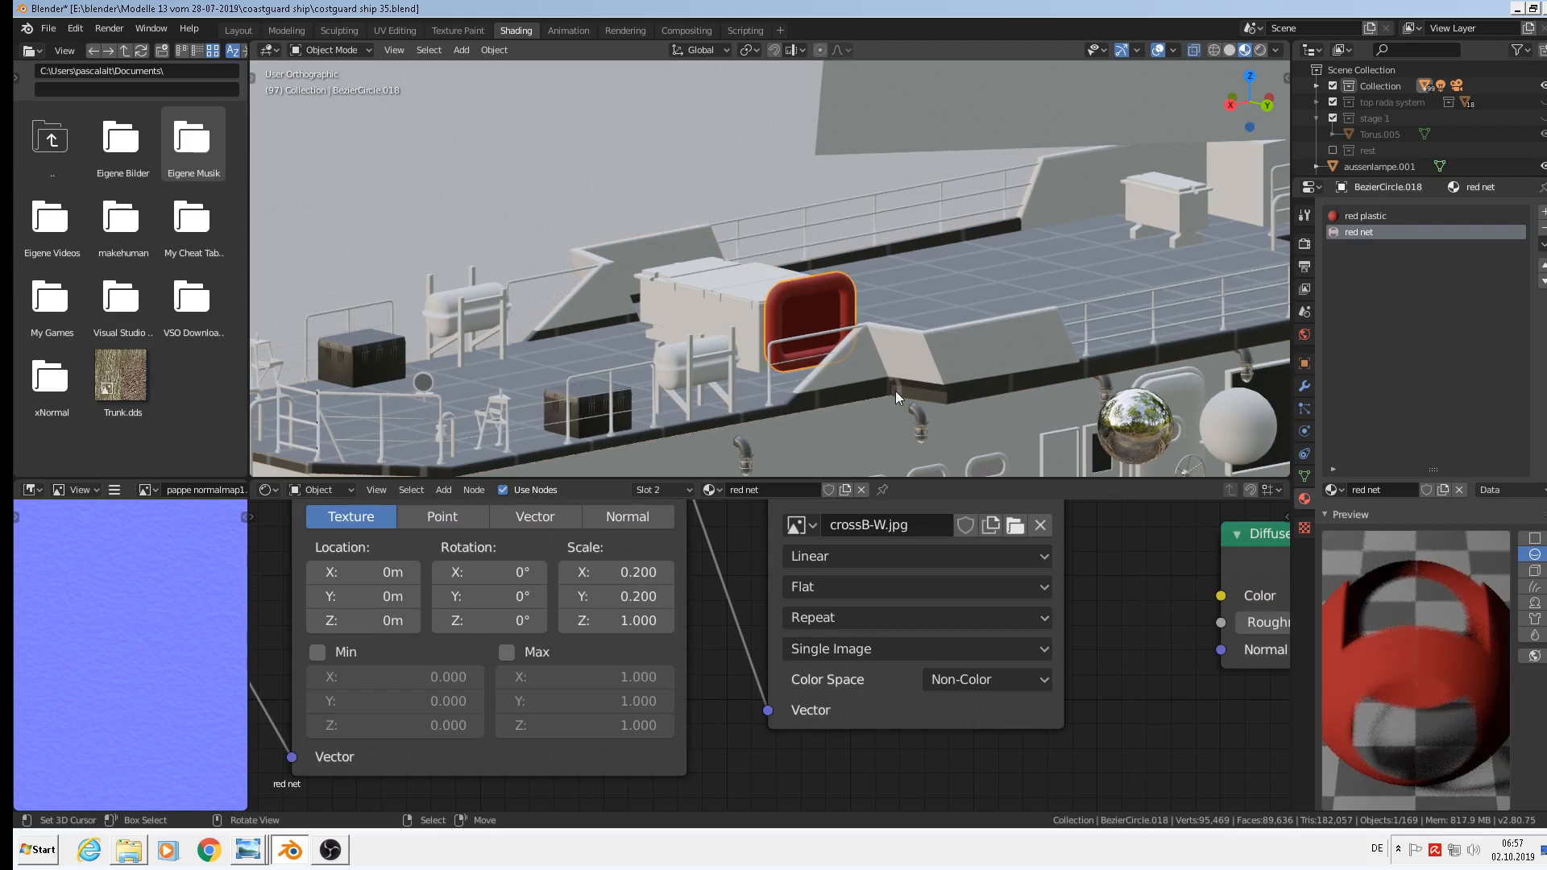
scroll(846, 317, "up", 6)
middle_click_drag(777, 312, 795, 571)
Arrange the red net material's Transparent BSDF, Mix Shader and Material Output nodes compactly beside the Diffuse BSDF, and save the file.
scroll(795, 571, "down", 4)
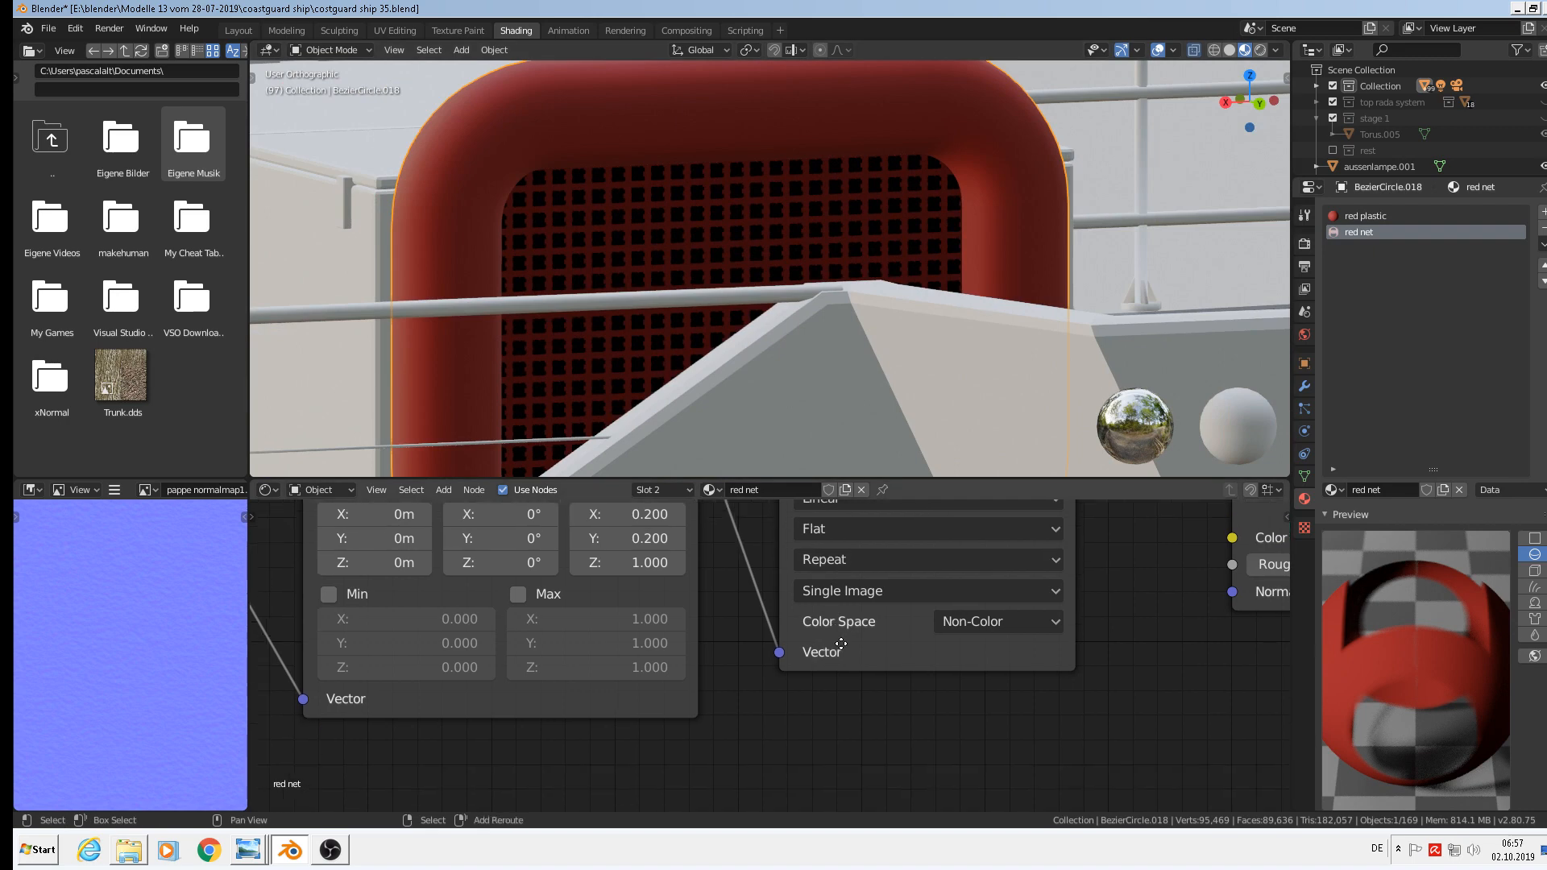
scroll(915, 705, "down", 3)
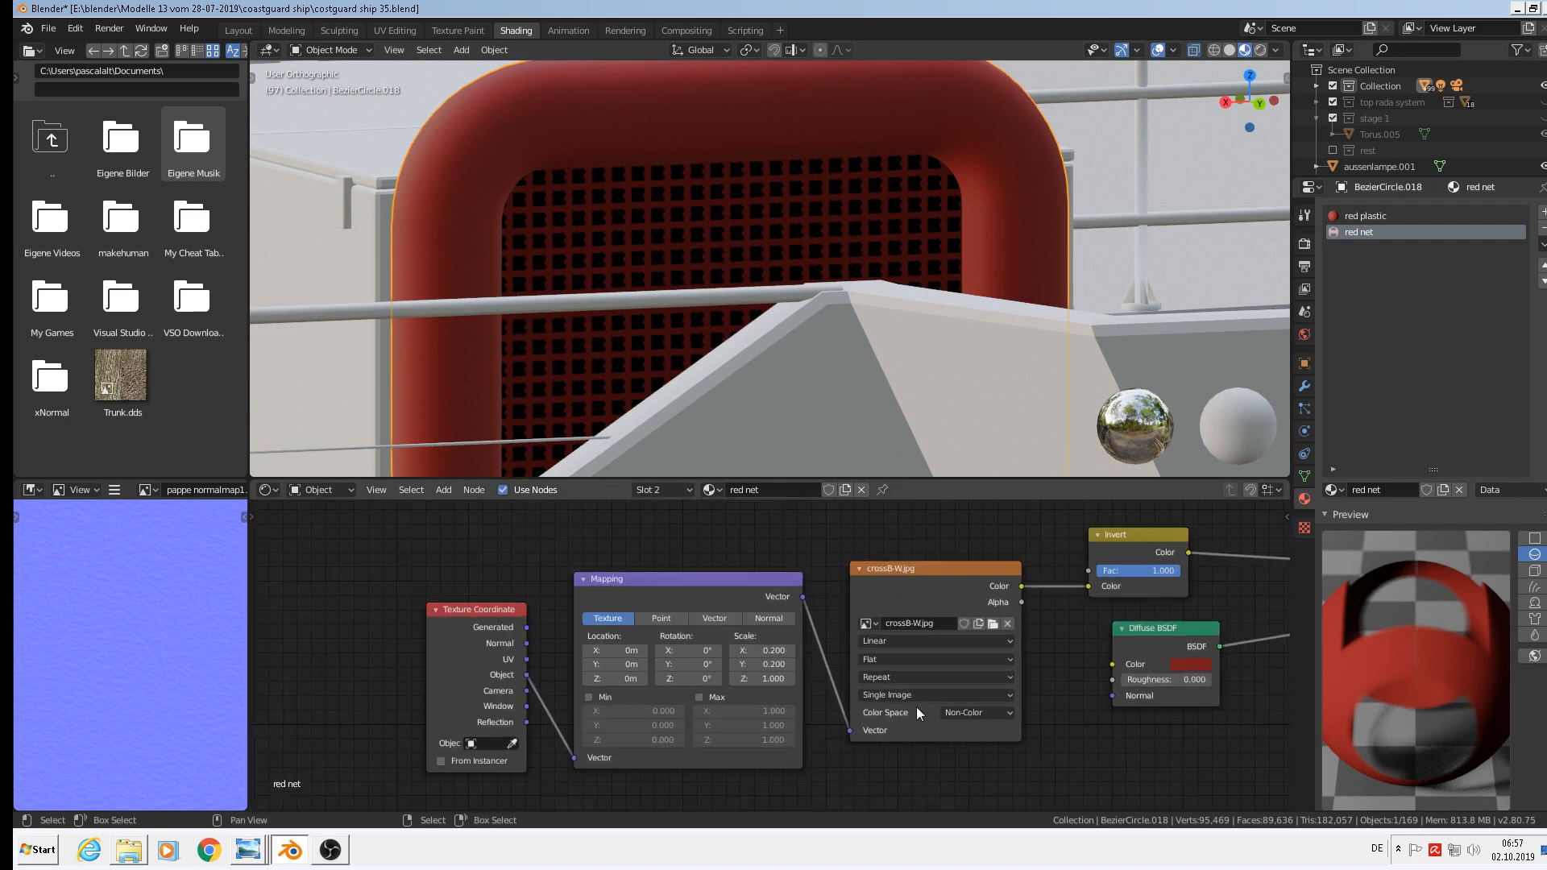
scroll(625, 663, "down", 3)
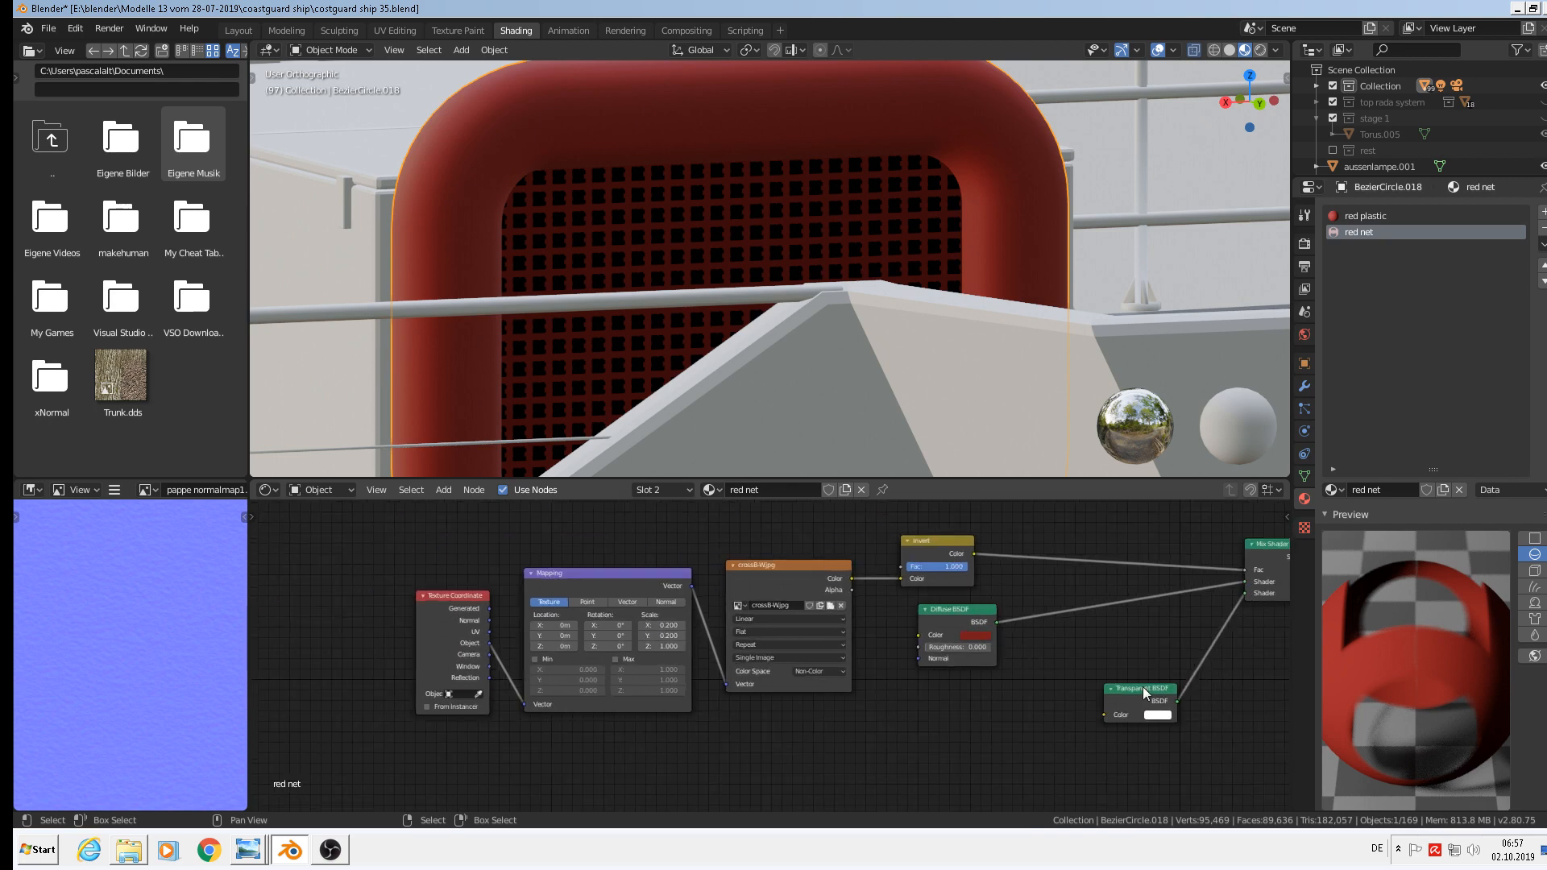
left_click_drag(1144, 693, 956, 691)
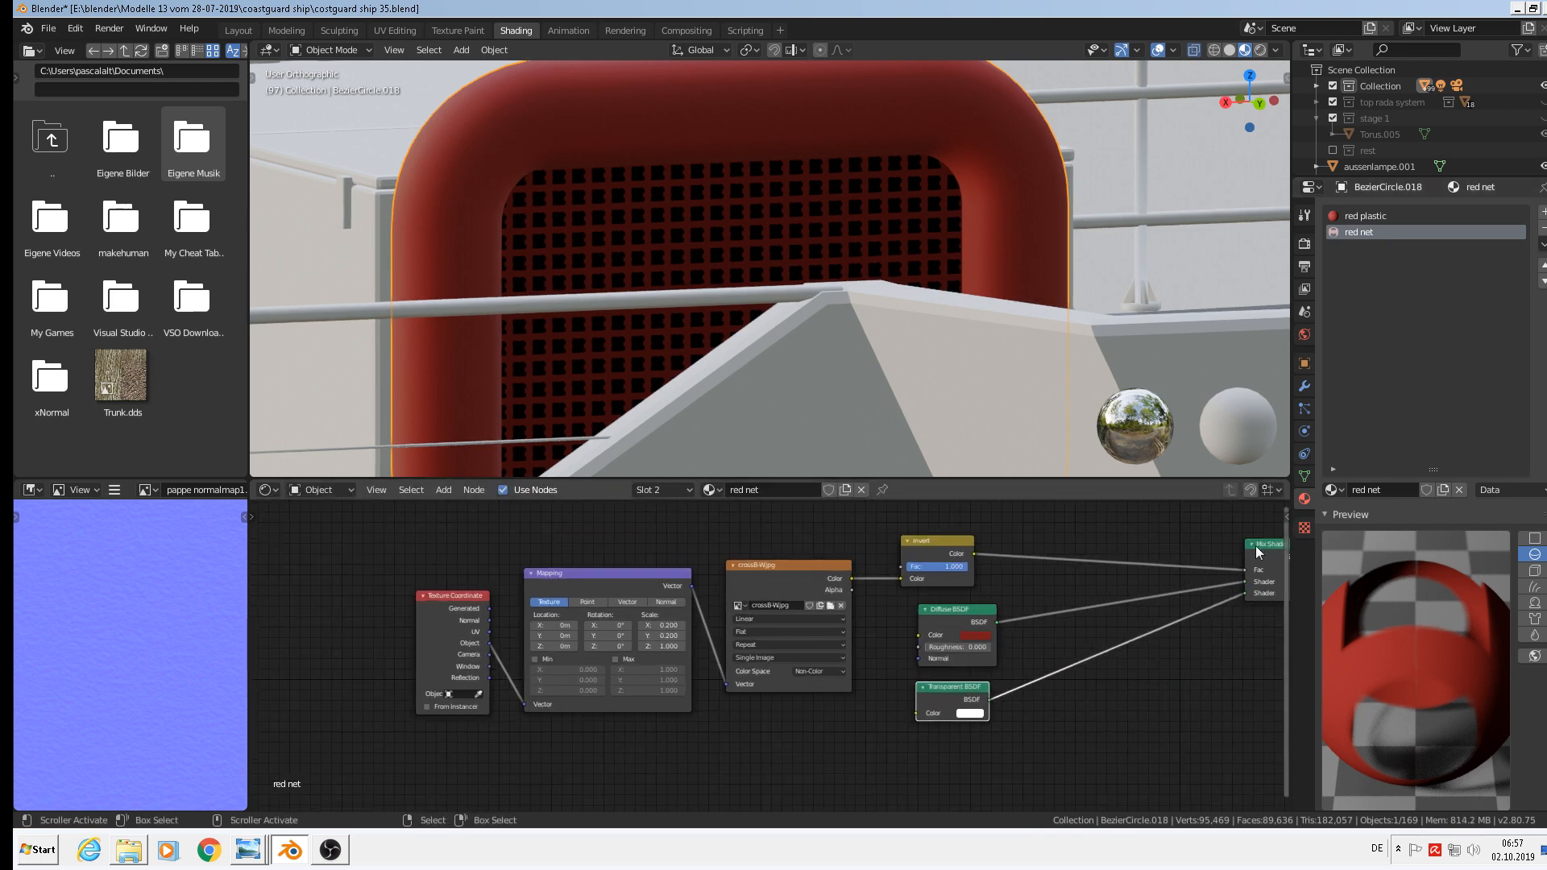
left_click_drag(1257, 547, 1046, 579)
middle_click_drag(1160, 560, 862, 583)
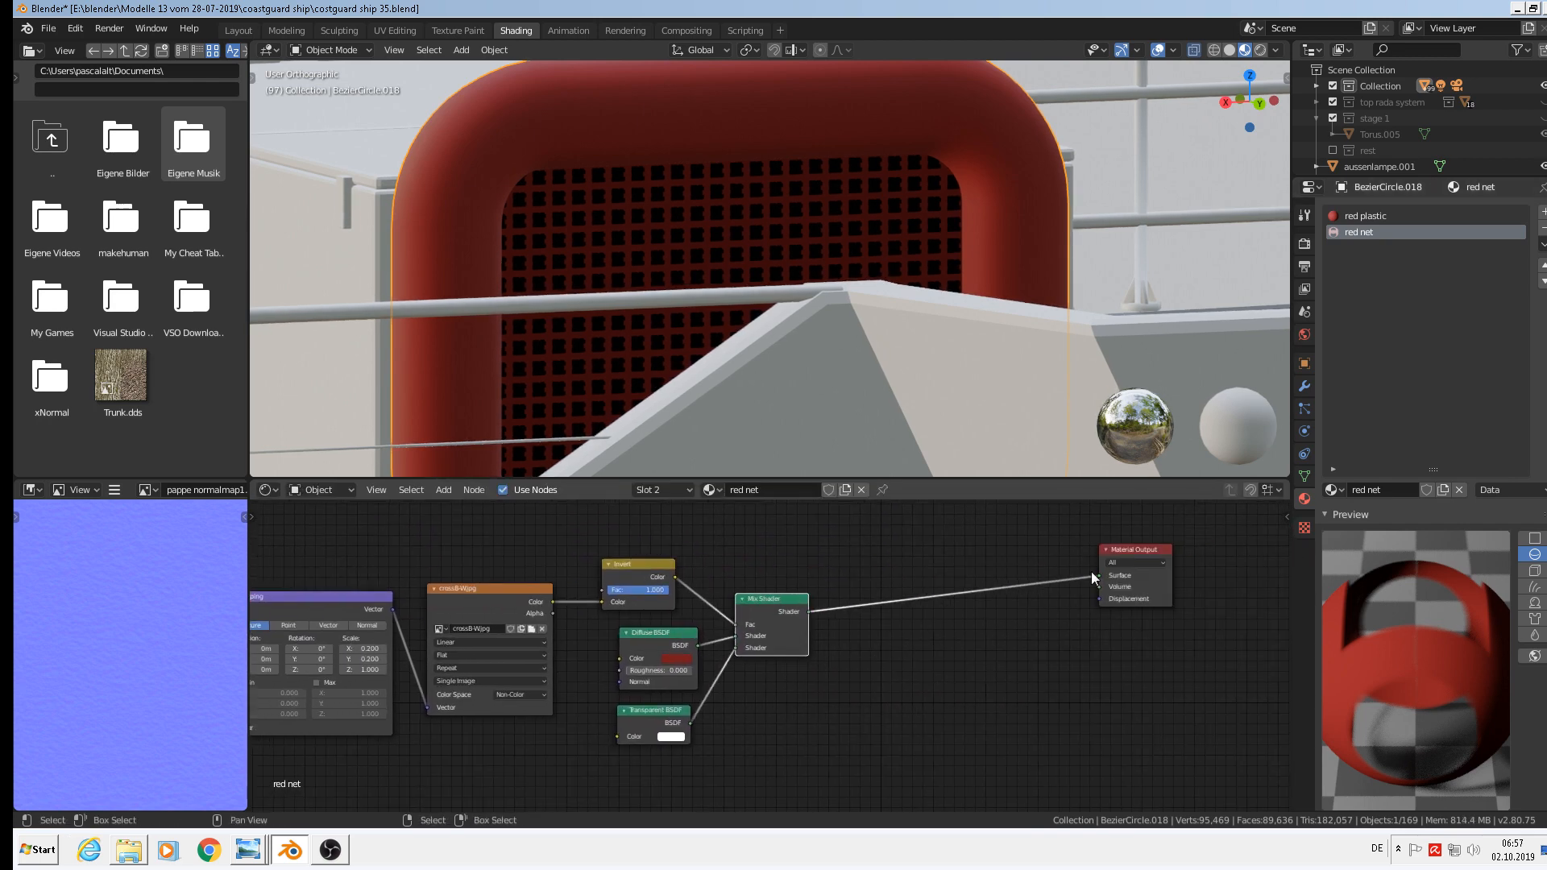
left_click_drag(1126, 544, 845, 575)
middle_click_drag(756, 578, 1009, 524)
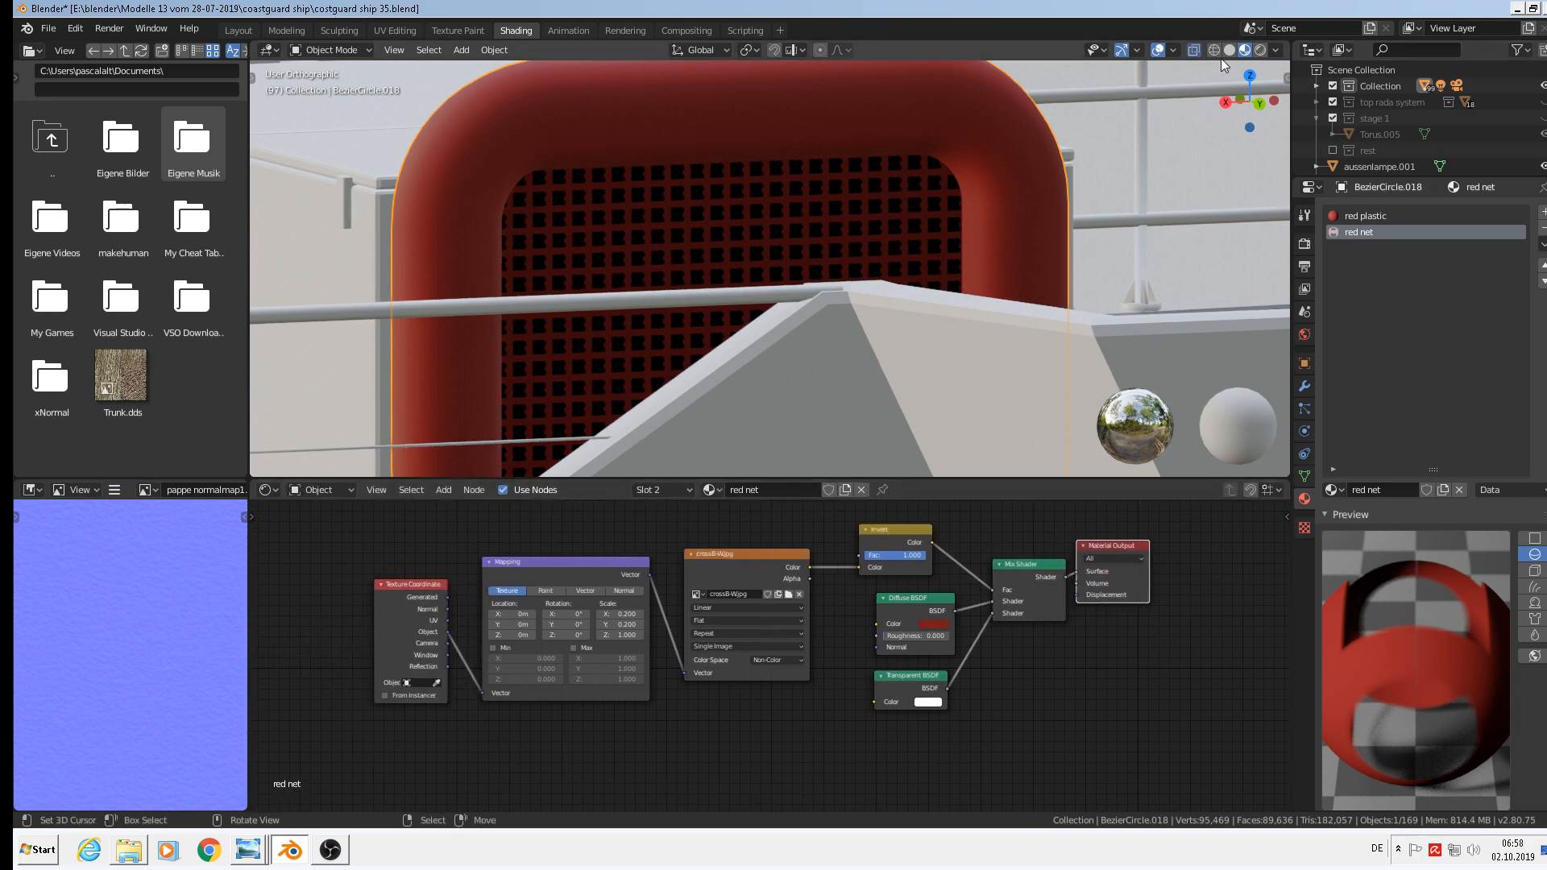
left_click(49, 28)
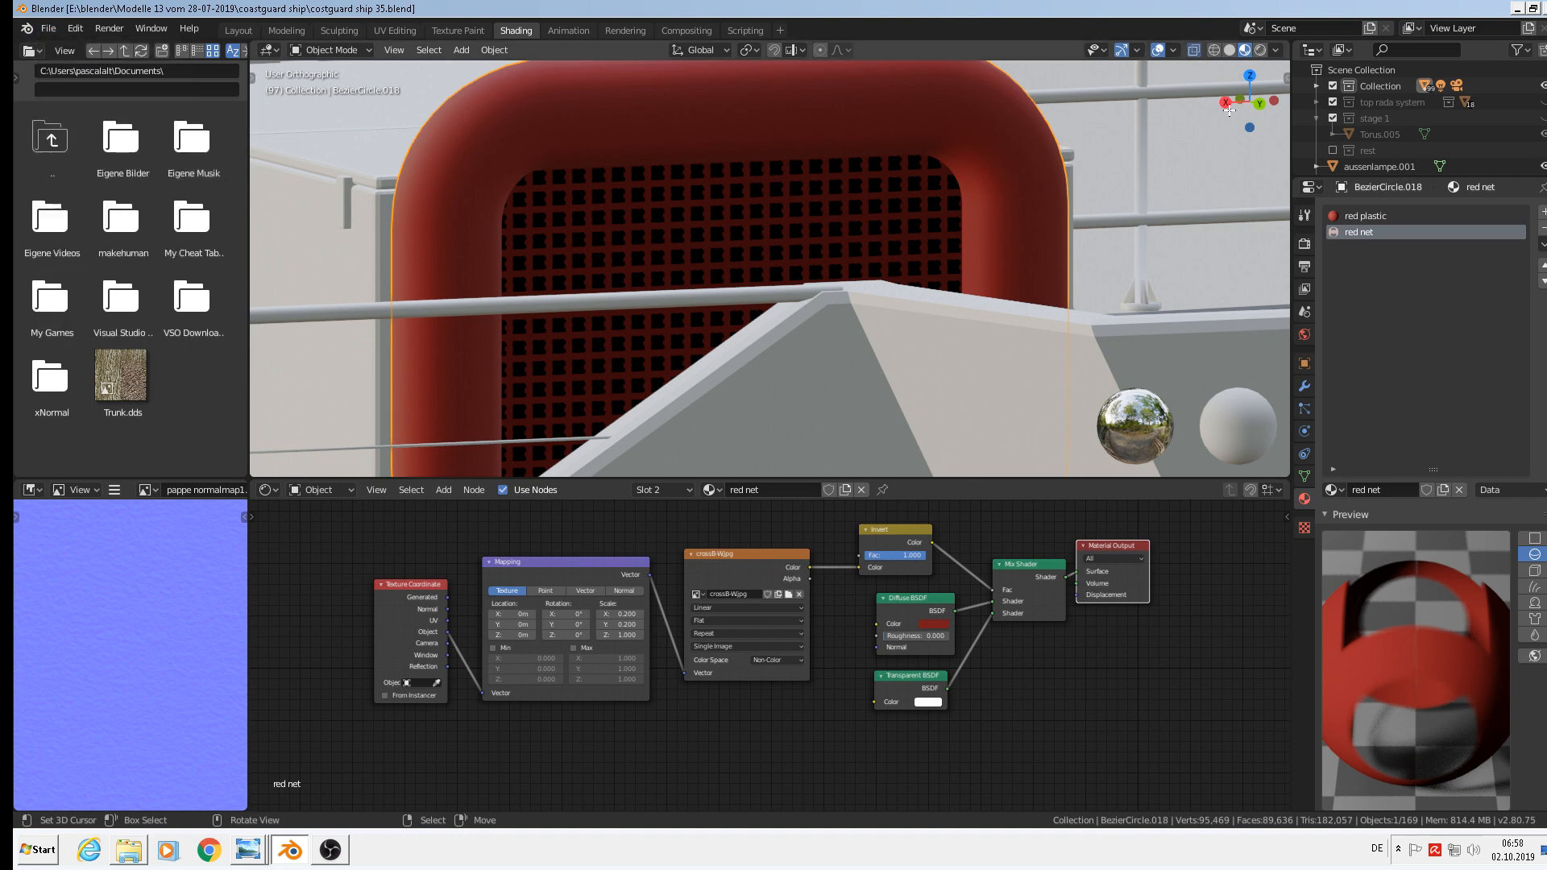
Preview the red net in rendered shading, return to material preview, and review the material's node setup.
left_click(1261, 50)
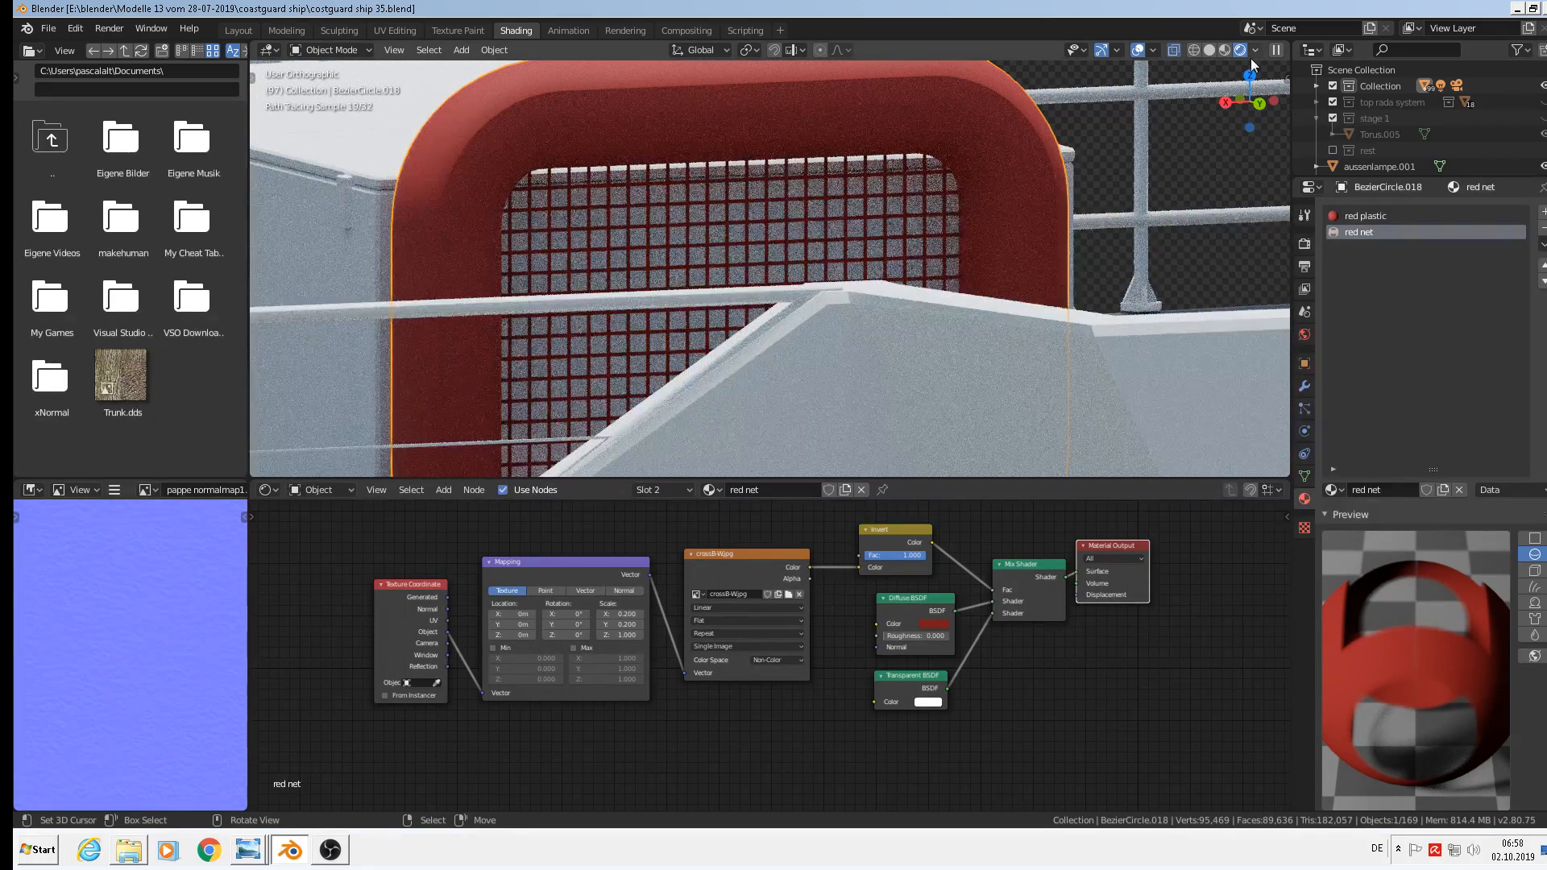
left_click(1226, 48)
scroll(811, 681, "up", 1)
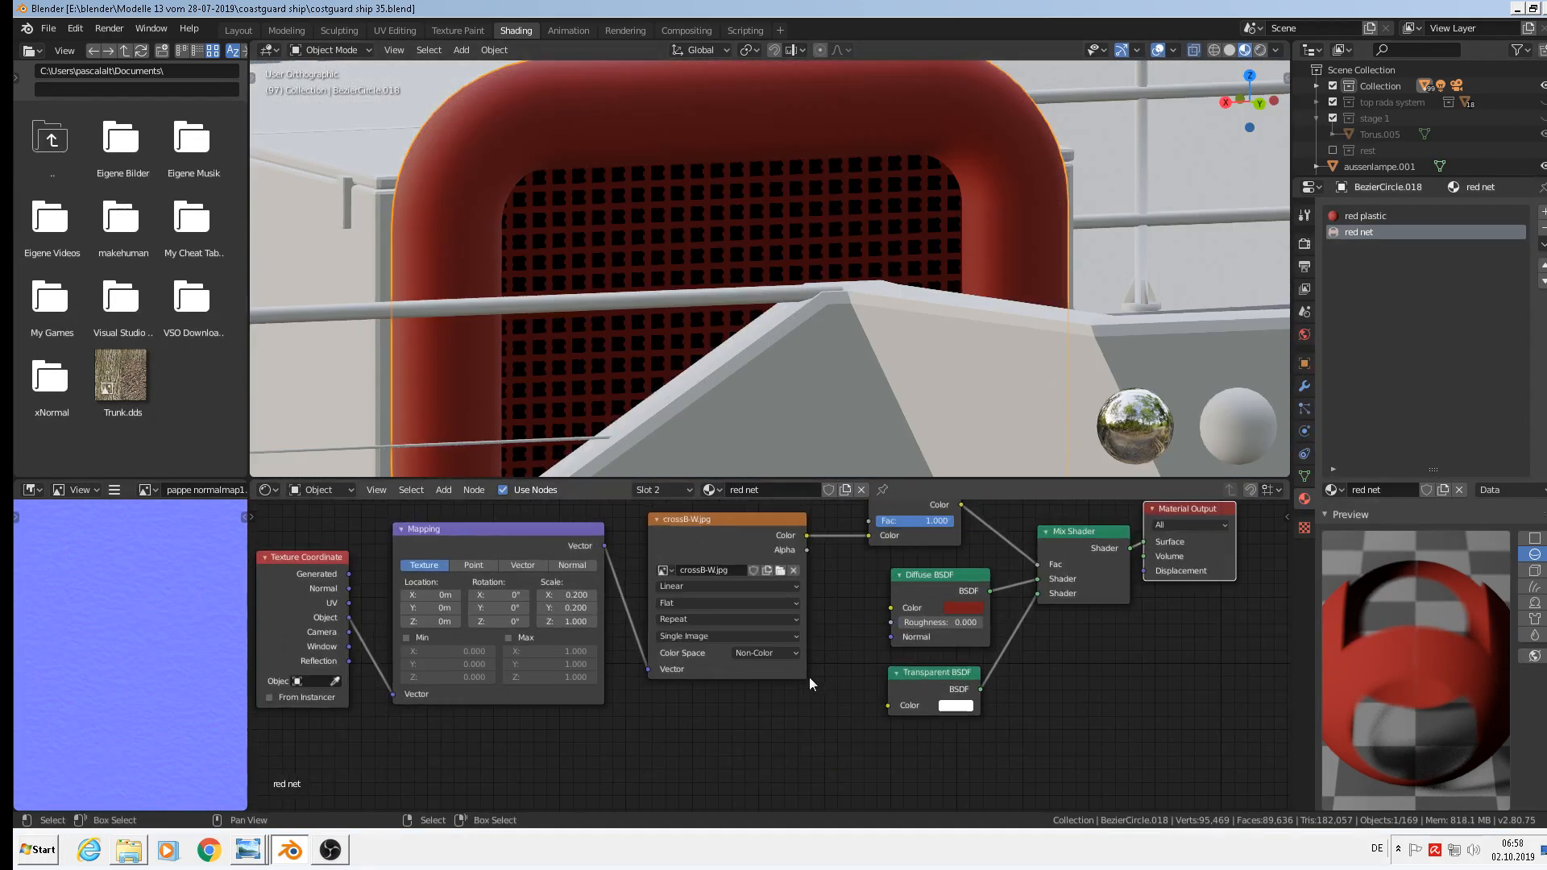
mouse_move(831, 732)
middle_mouse_down()
mouse_move(886, 717)
mouse_move(752, 768)
mouse_move(829, 746)
middle_mouse_up()
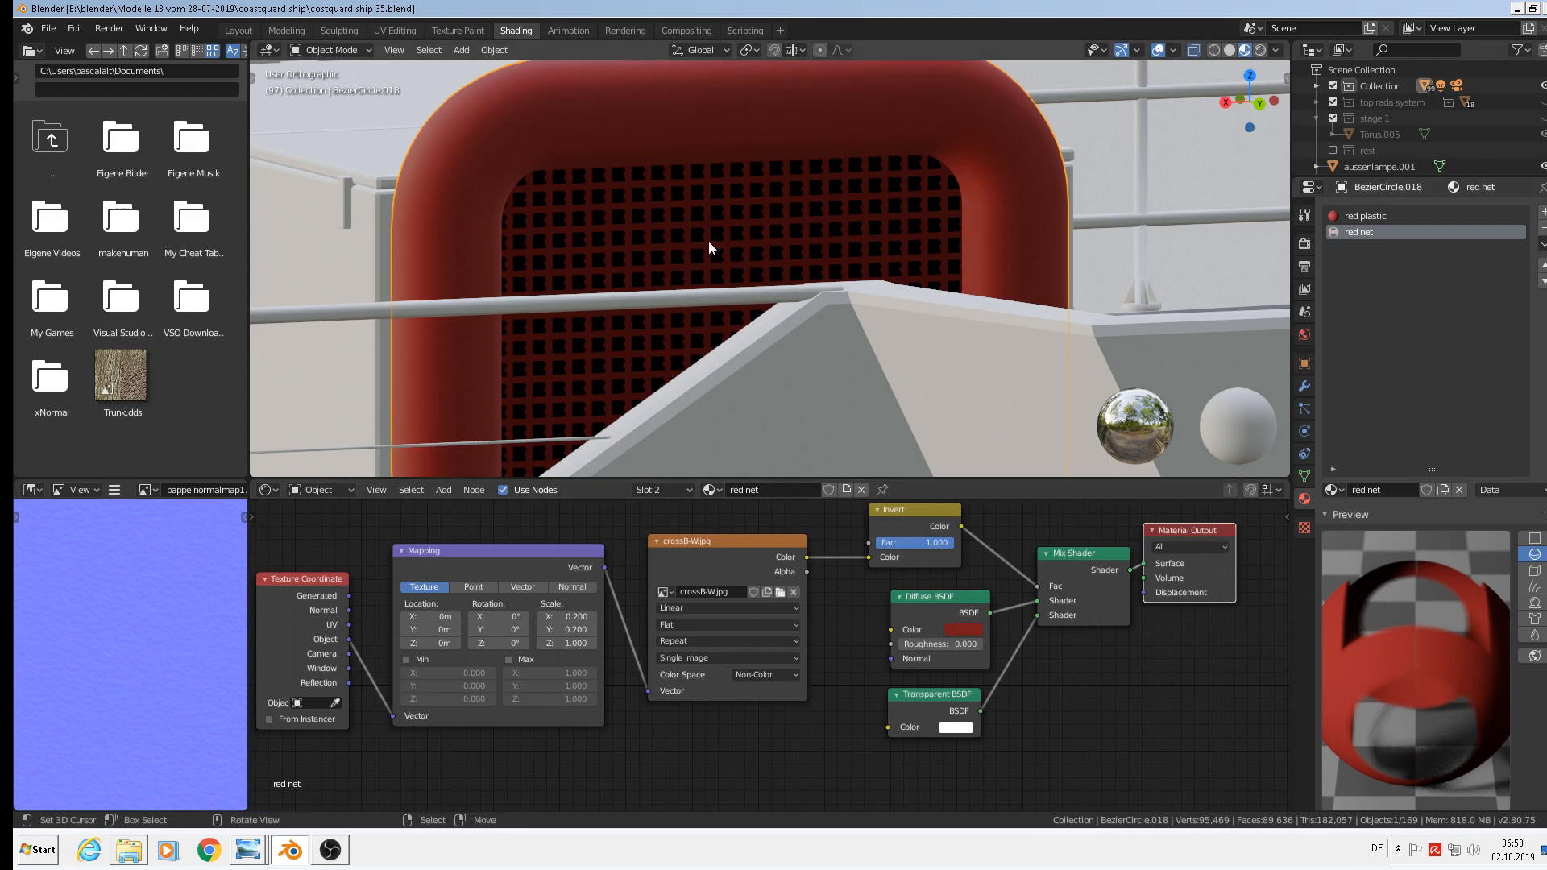
Examine the reference photos for the hull's red and blue stripes, number and lettering, including the photo board in front view.
scroll(772, 407, "down", 8)
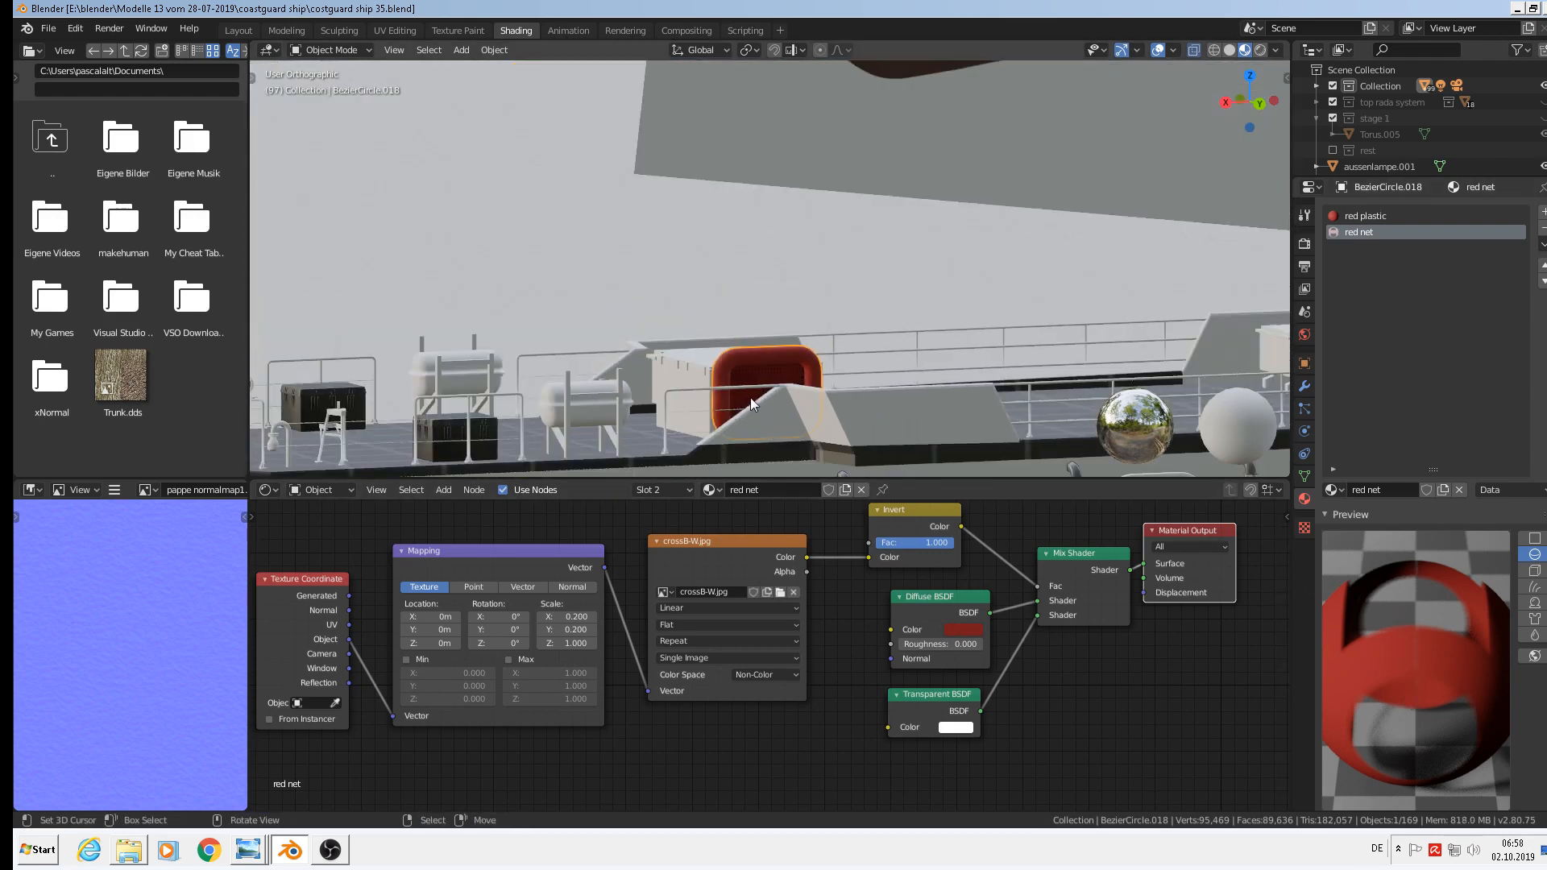
middle_click_drag(752, 398, 662, 253)
scroll(883, 422, "down", 7)
scroll(362, 190, "up", 9)
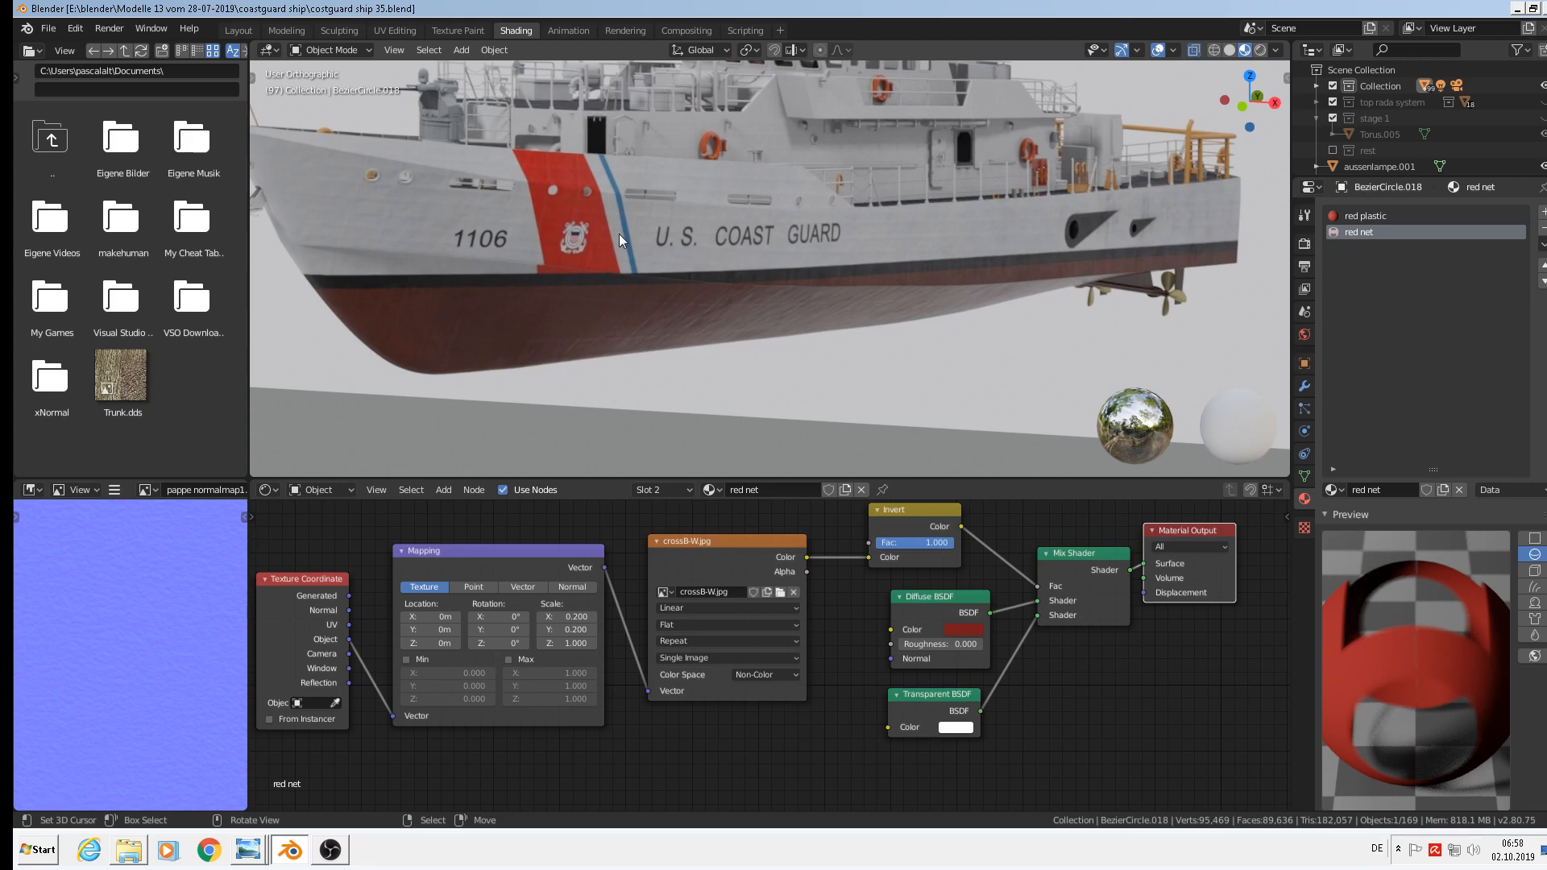
scroll(685, 268, "down", 5)
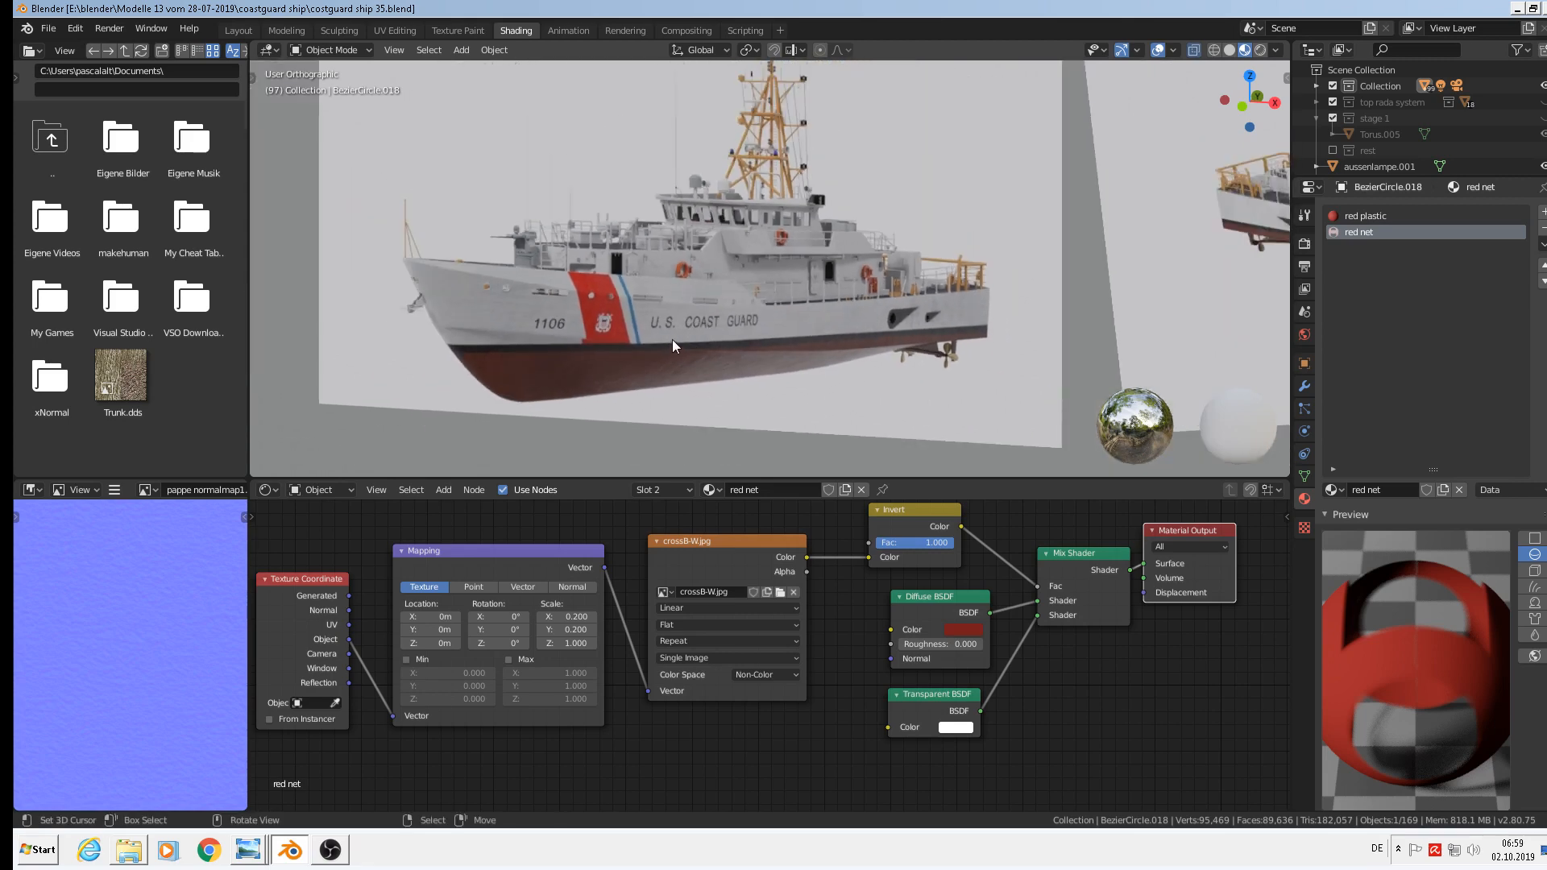
scroll(779, 264, "down", 3)
scroll(970, 298, "down", 1)
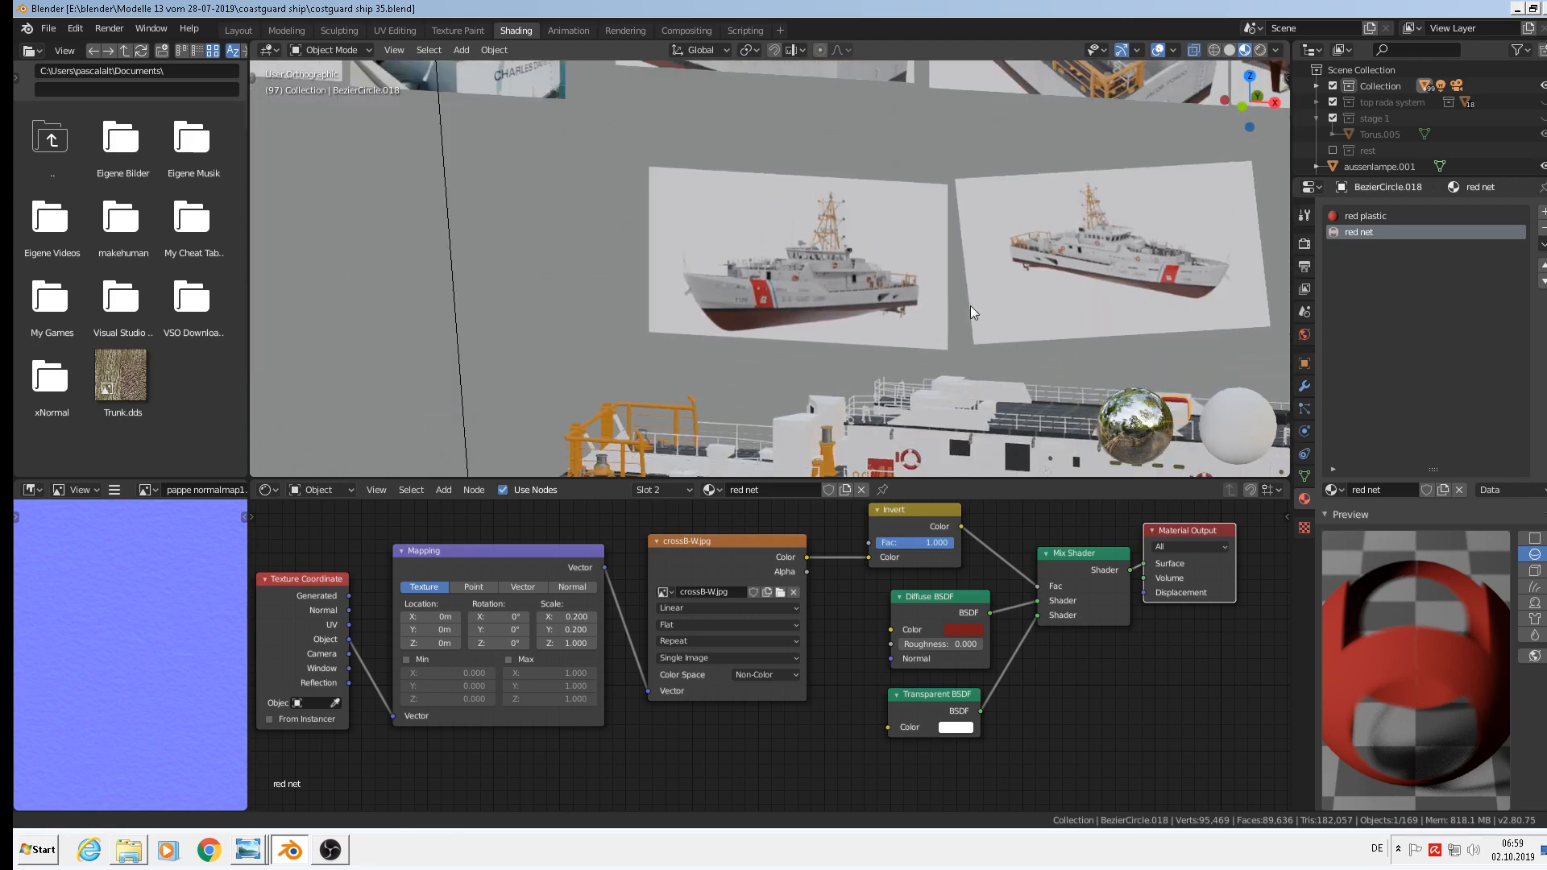
middle_click_drag(970, 306, 839, 123, "shift")
scroll(884, 124, "down", 3)
middle_click_drag(916, 157, 659, 458, "shift")
key("KP_1")
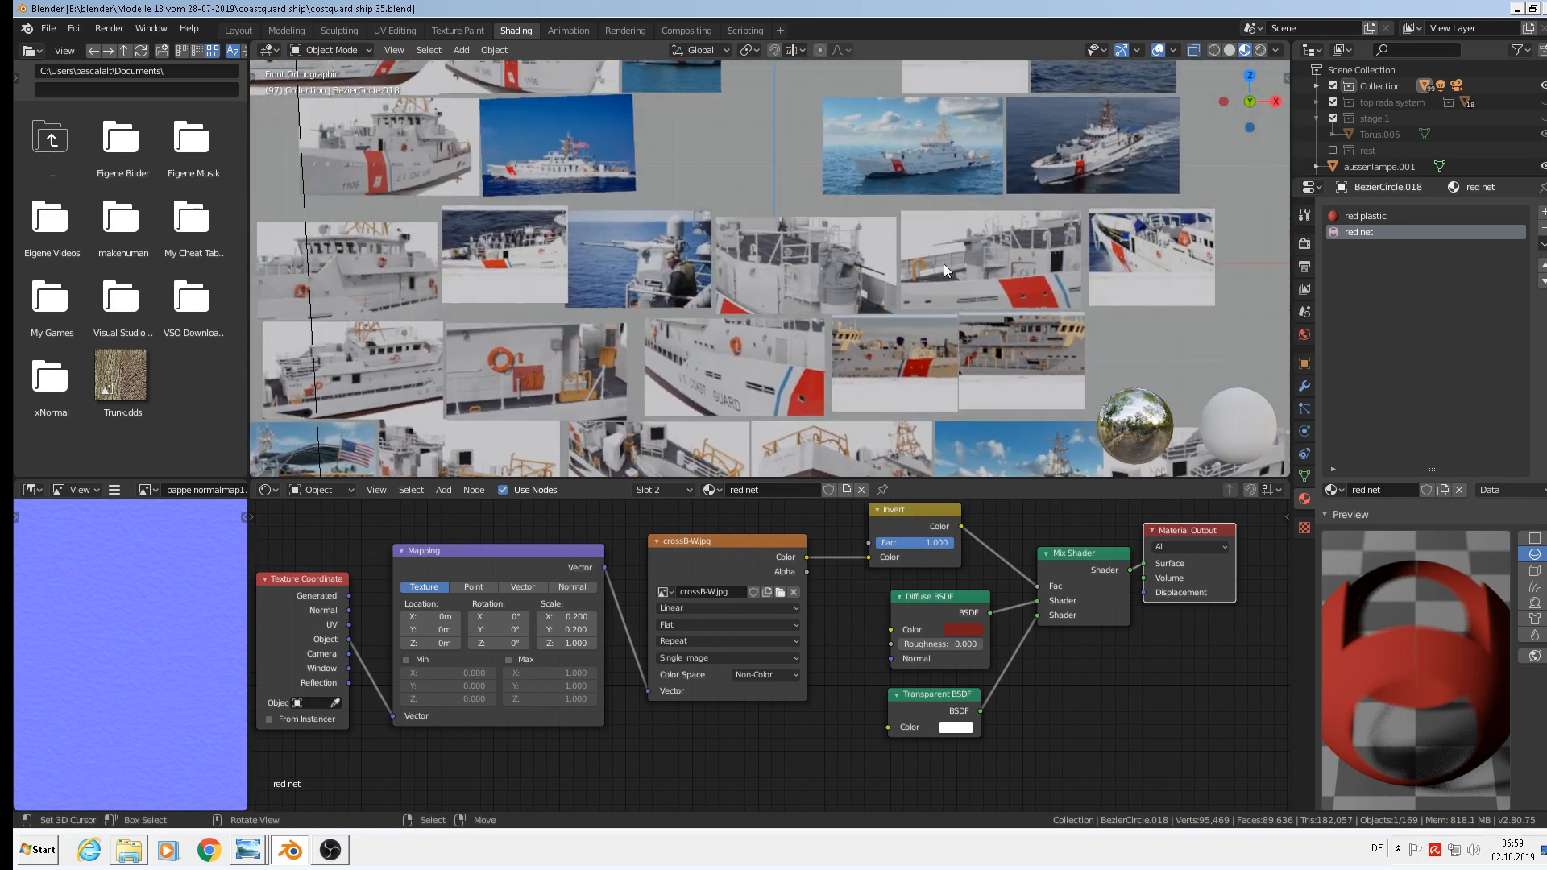
middle_click_drag(886, 153, 898, 318, "shift")
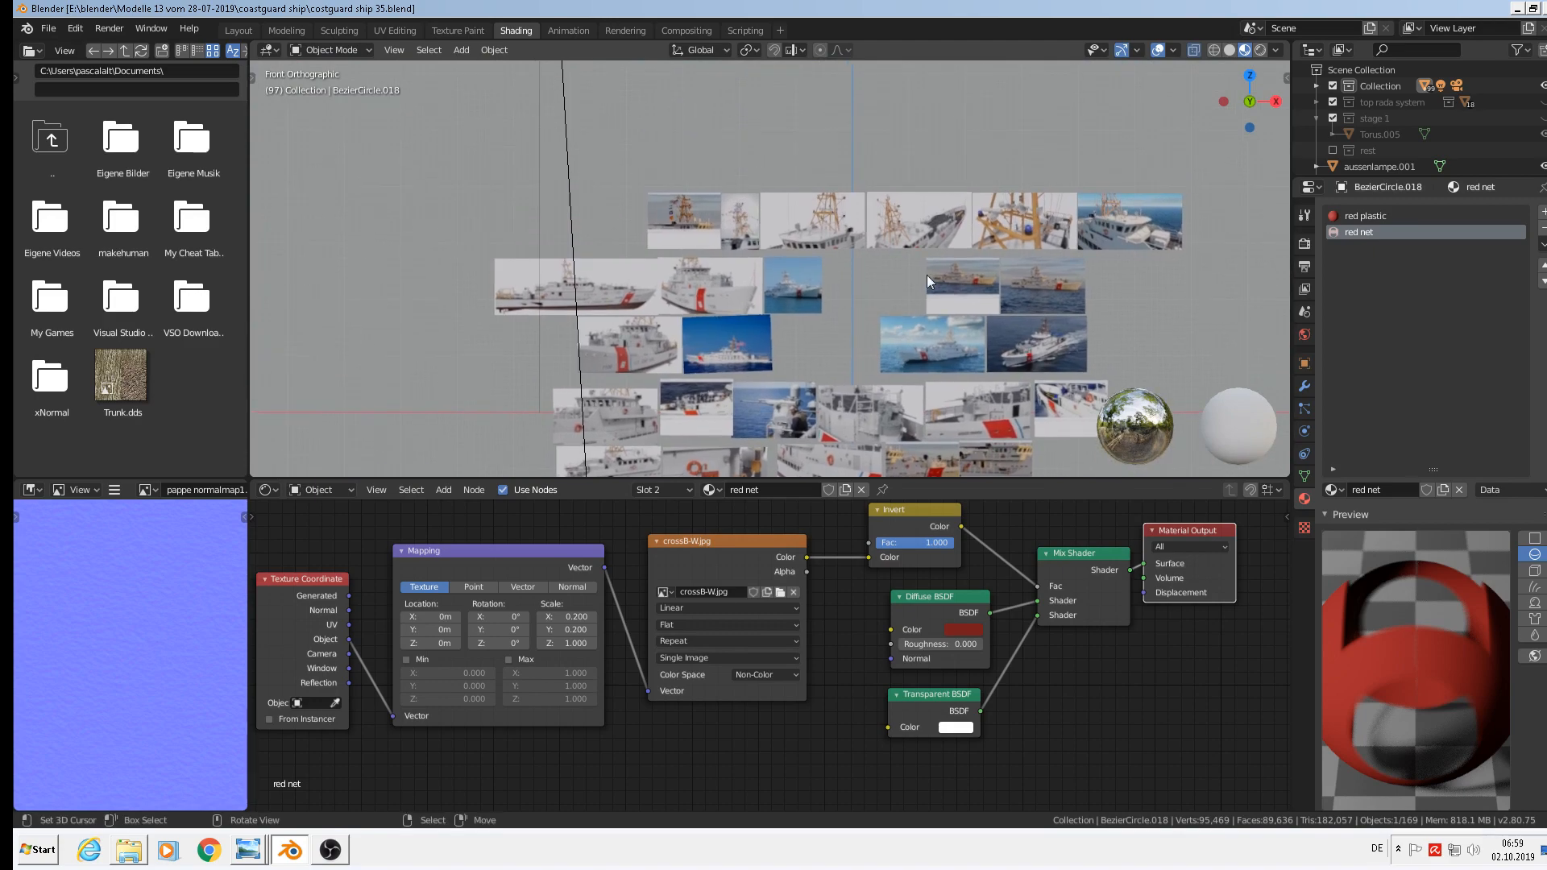
Examine the side-view reference photo's mast, superstructure, U.S. Coast Guard lettering, red and blue stripes, and the bow number and draft marks.
scroll(914, 284, "up", 3)
scroll(814, 337, "up", 3)
middle_click_drag(689, 391, 808, 349, "shift")
middle_click_drag(869, 284, 550, 230, "shift")
scroll(967, 96, "up", 7)
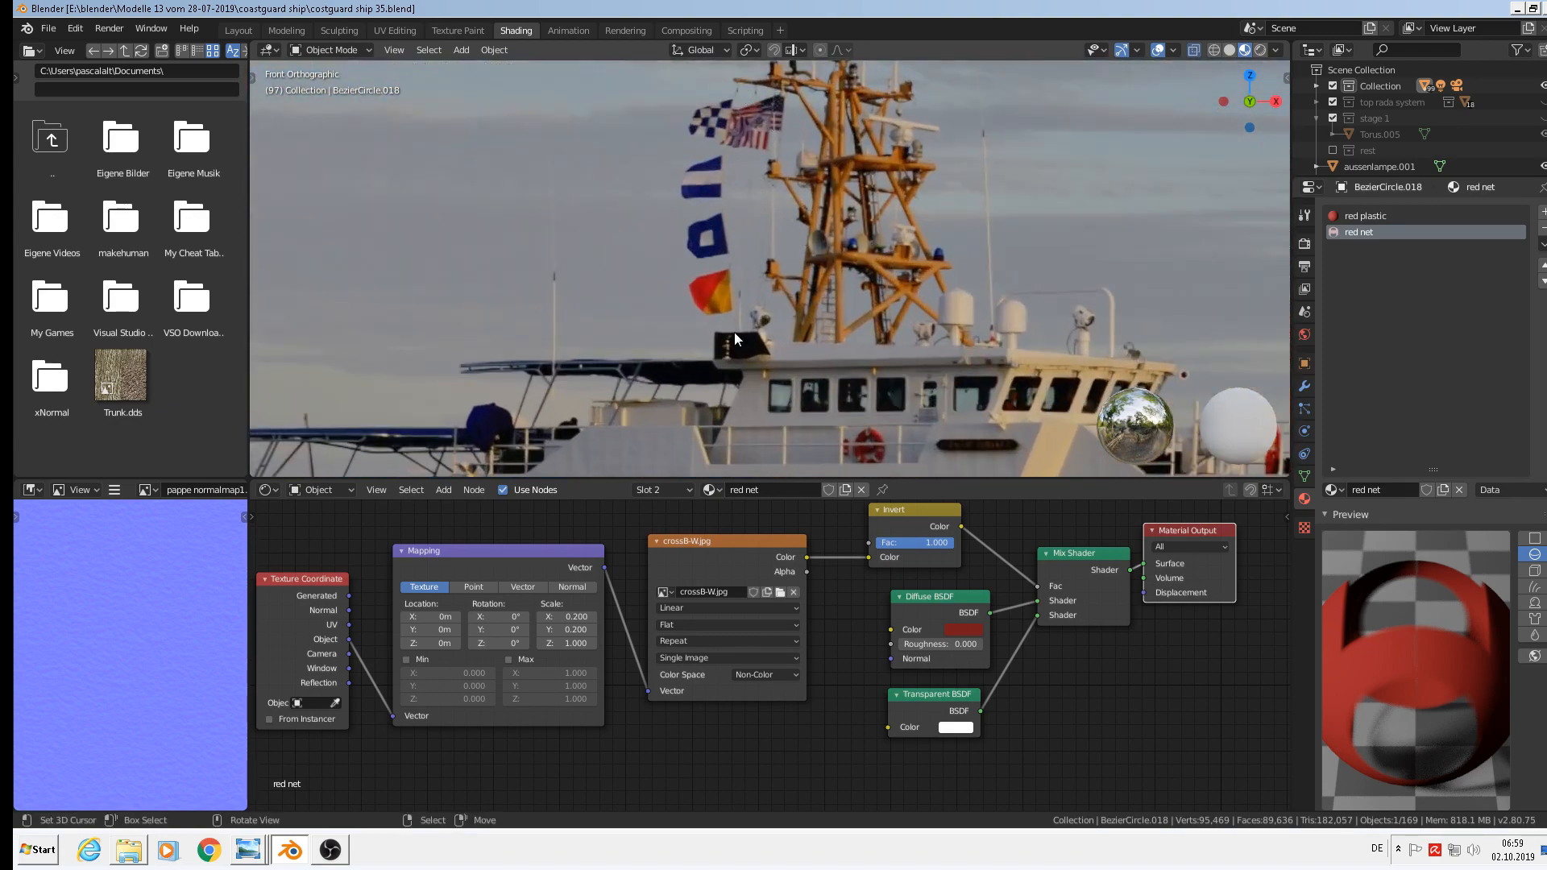
scroll(701, 325, "down", 4)
scroll(815, 286, "up", 2)
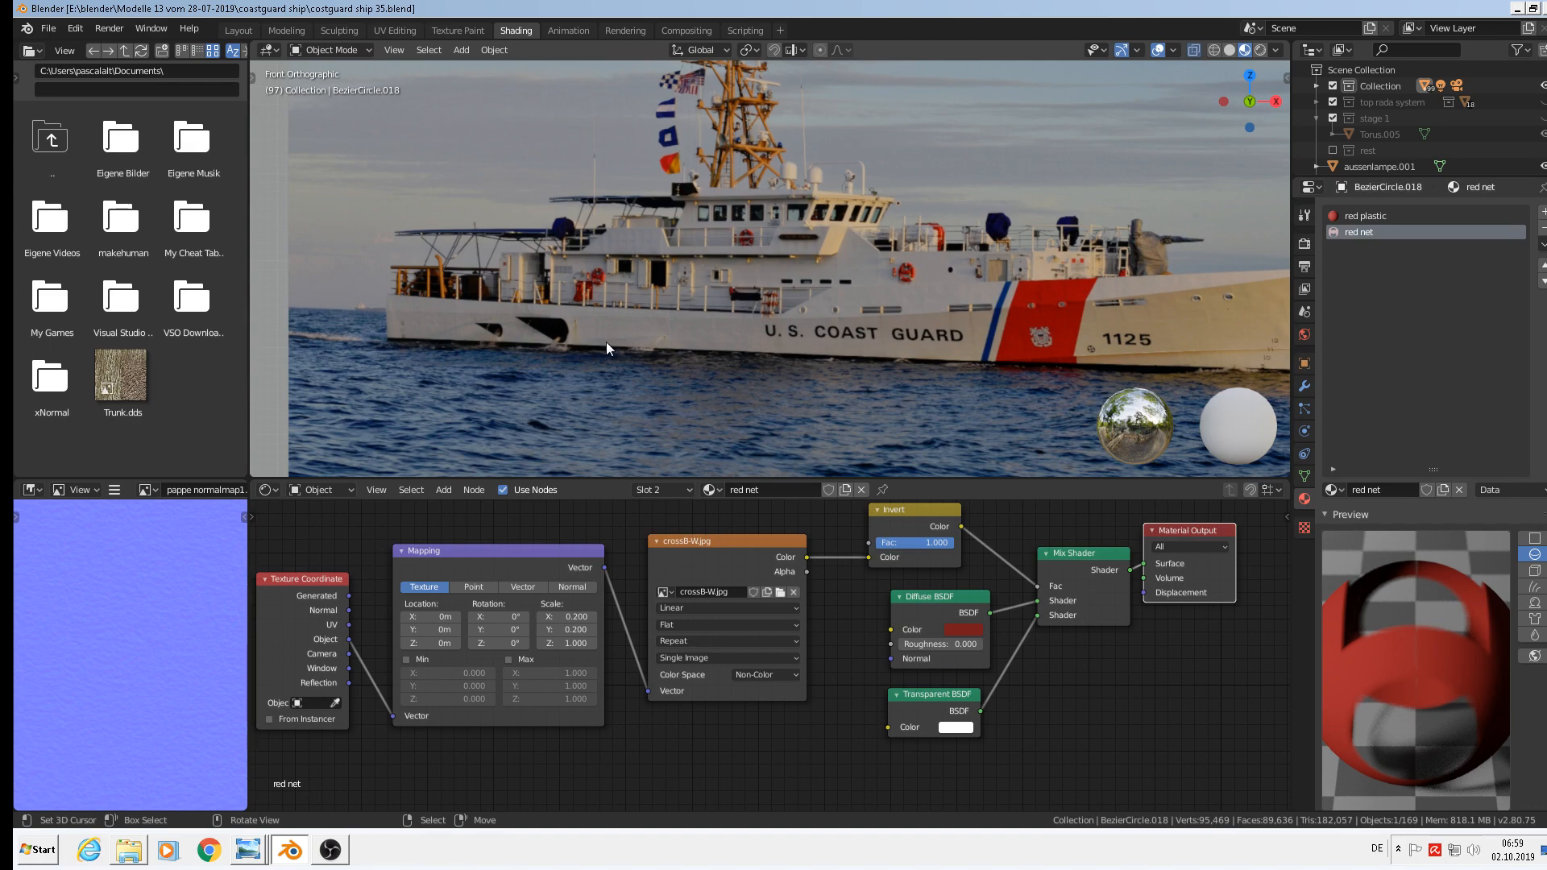
scroll(1031, 328, "down", 3)
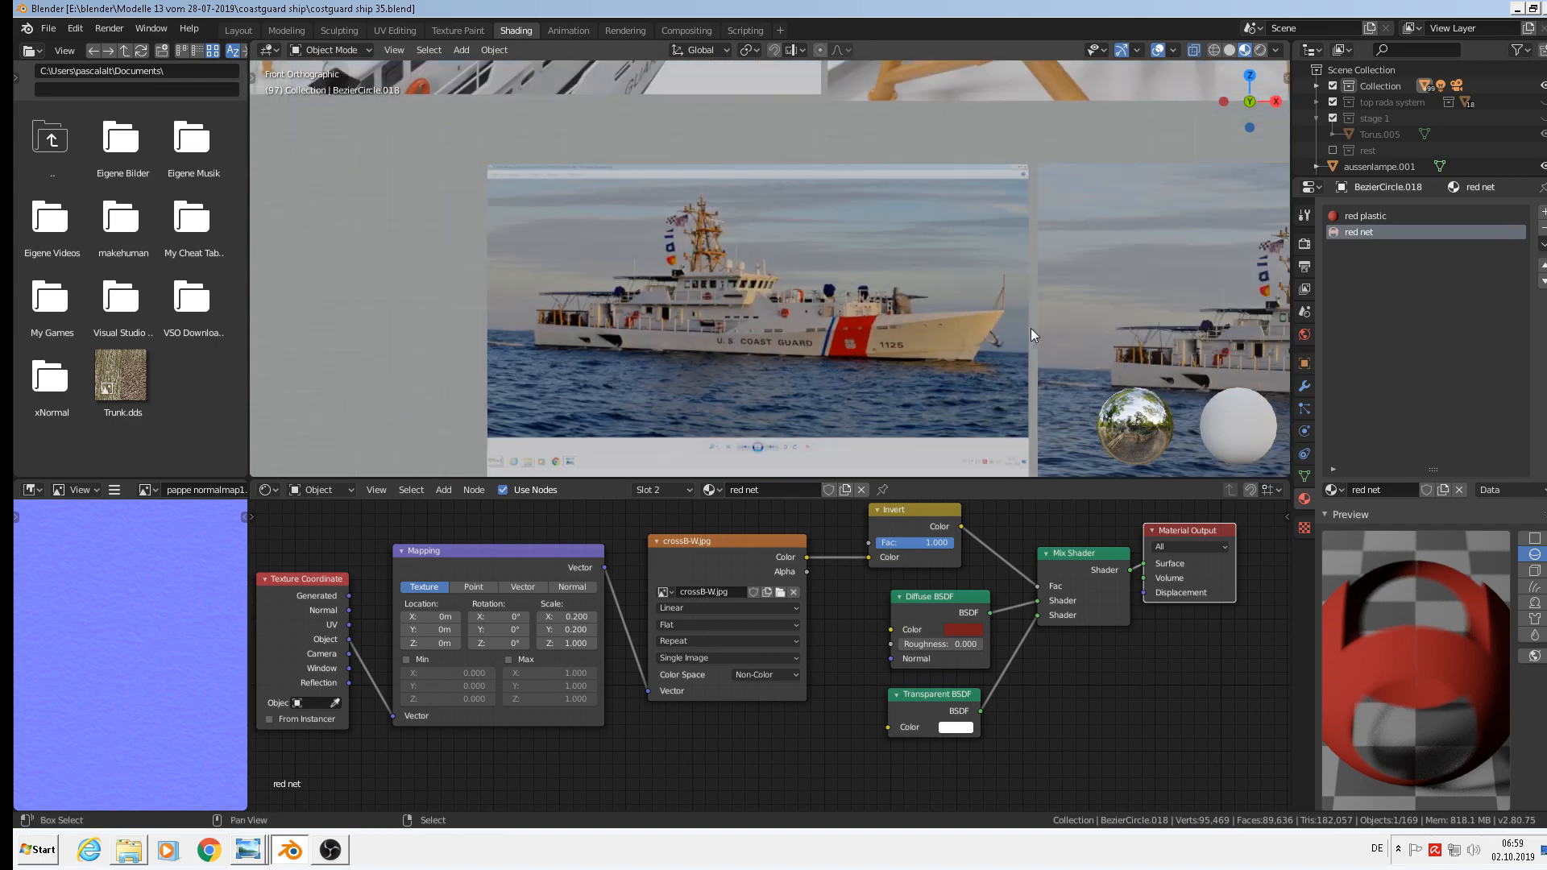
scroll(893, 317, "up", 6)
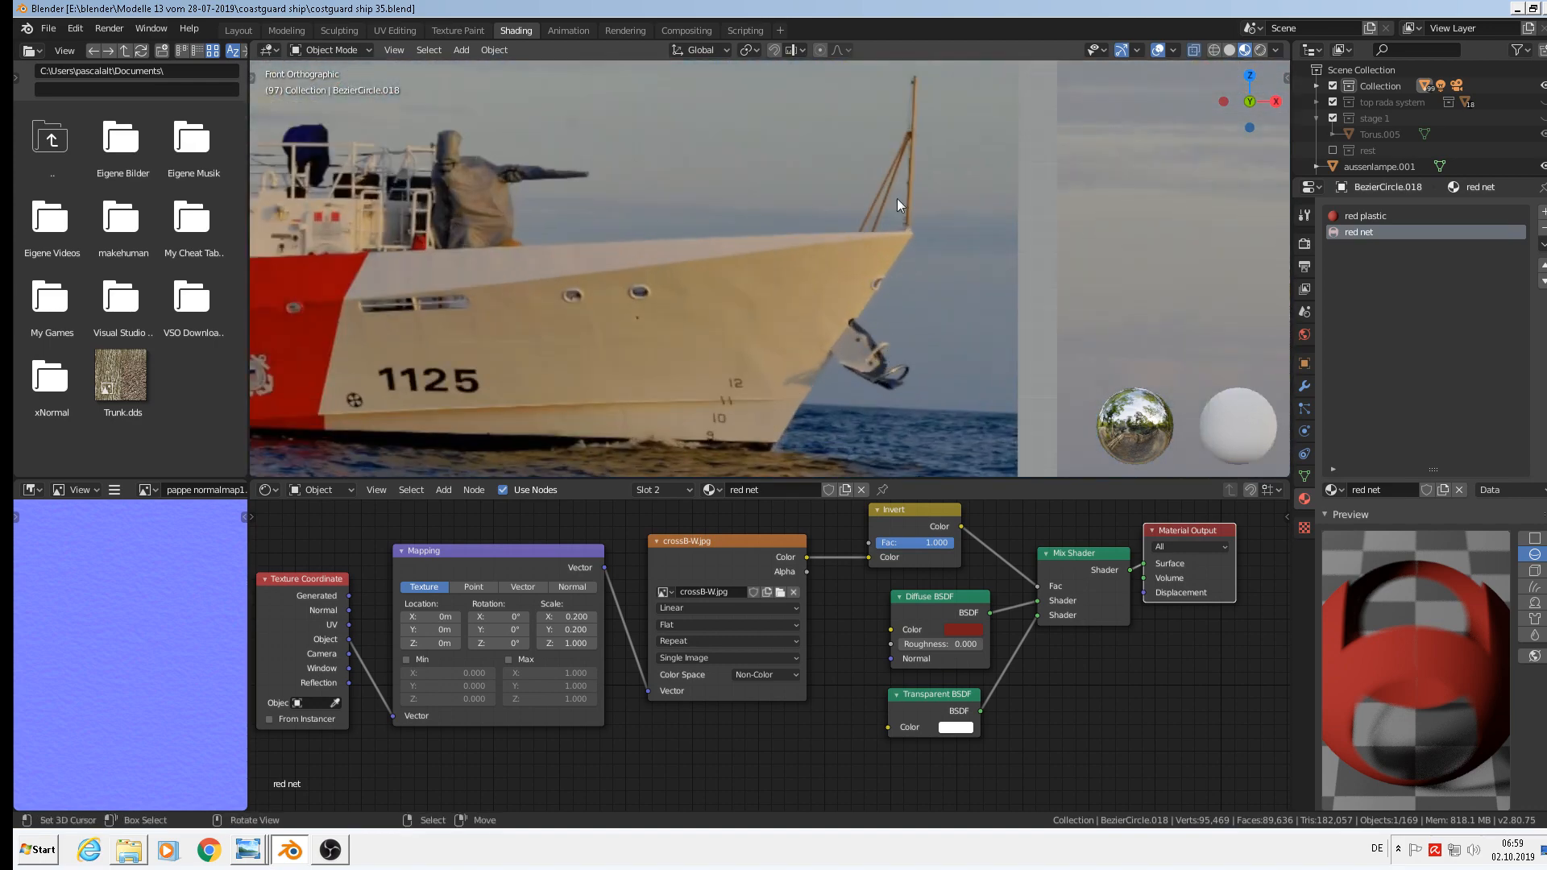
scroll(905, 210, "down", 7)
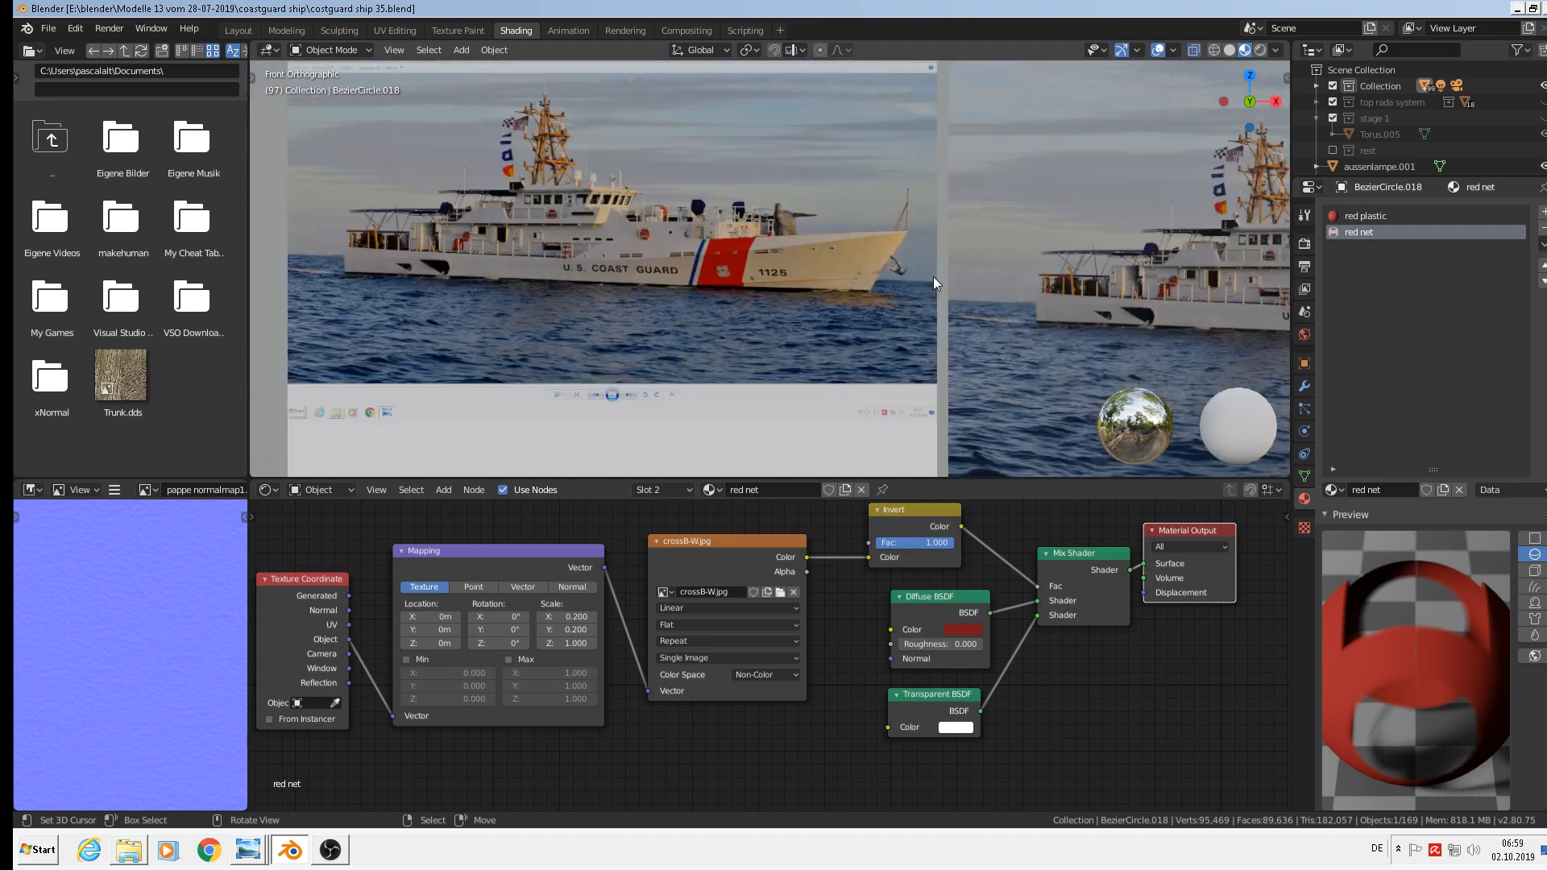
Show the stage 1 and top rada system collections and review the complete ship from several angles beside the reference photos.
middle_click_drag(884, 378, 743, 93, "shift")
scroll(818, 274, "down", 4)
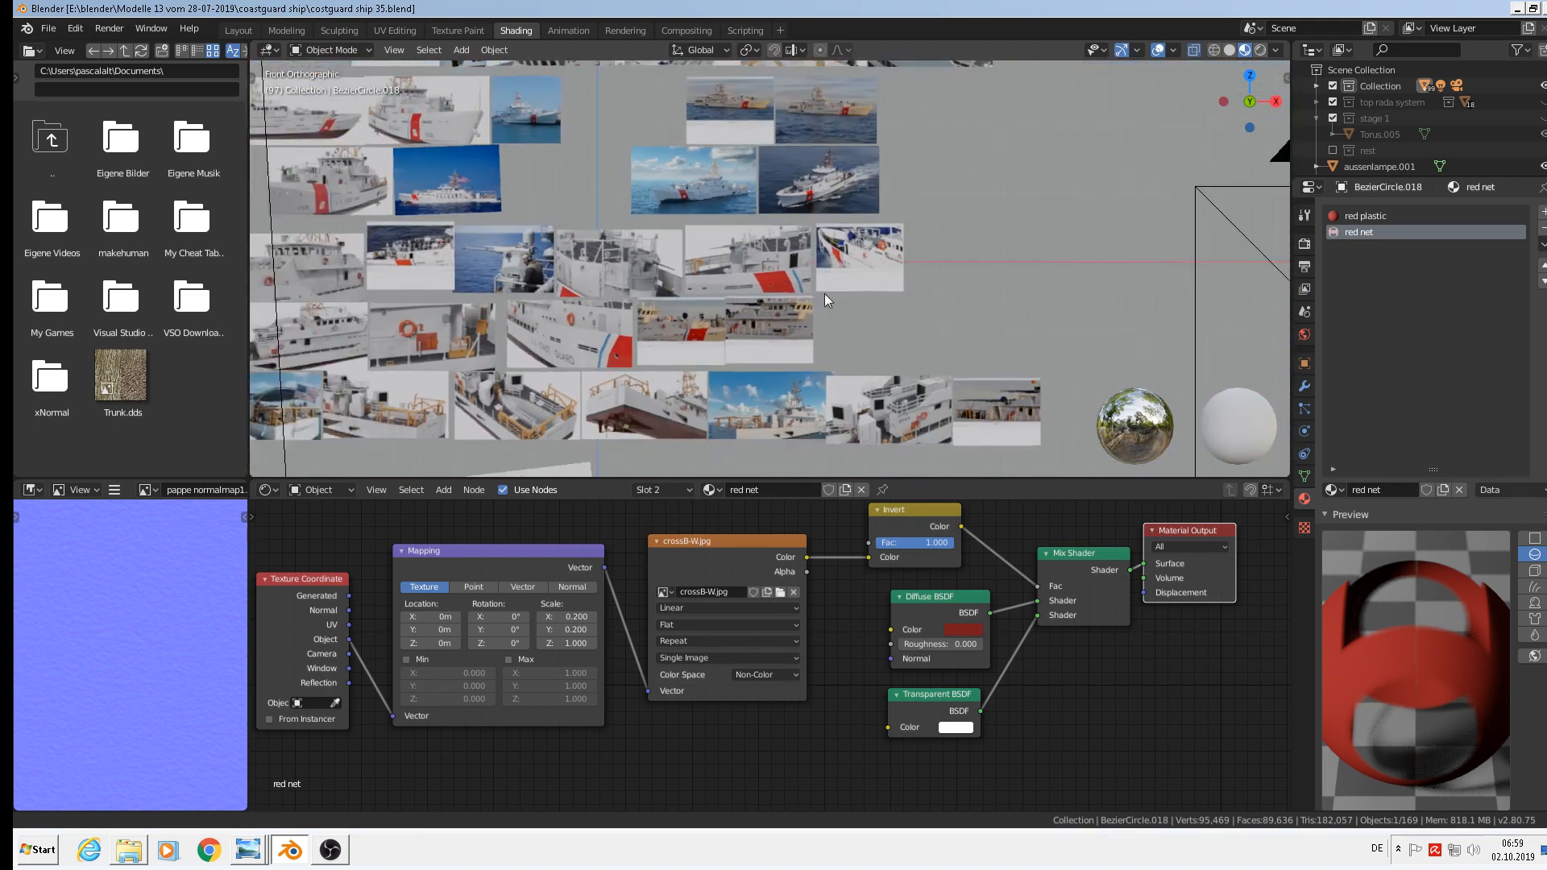
middle_click_drag(825, 293, 818, 48, "shift")
scroll(819, 502, "down", 1)
middle_click_drag(647, 376, 713, 414)
scroll(677, 349, "up", 2)
scroll(601, 312, "up", 1)
middle_click_drag(598, 310, 577, 299)
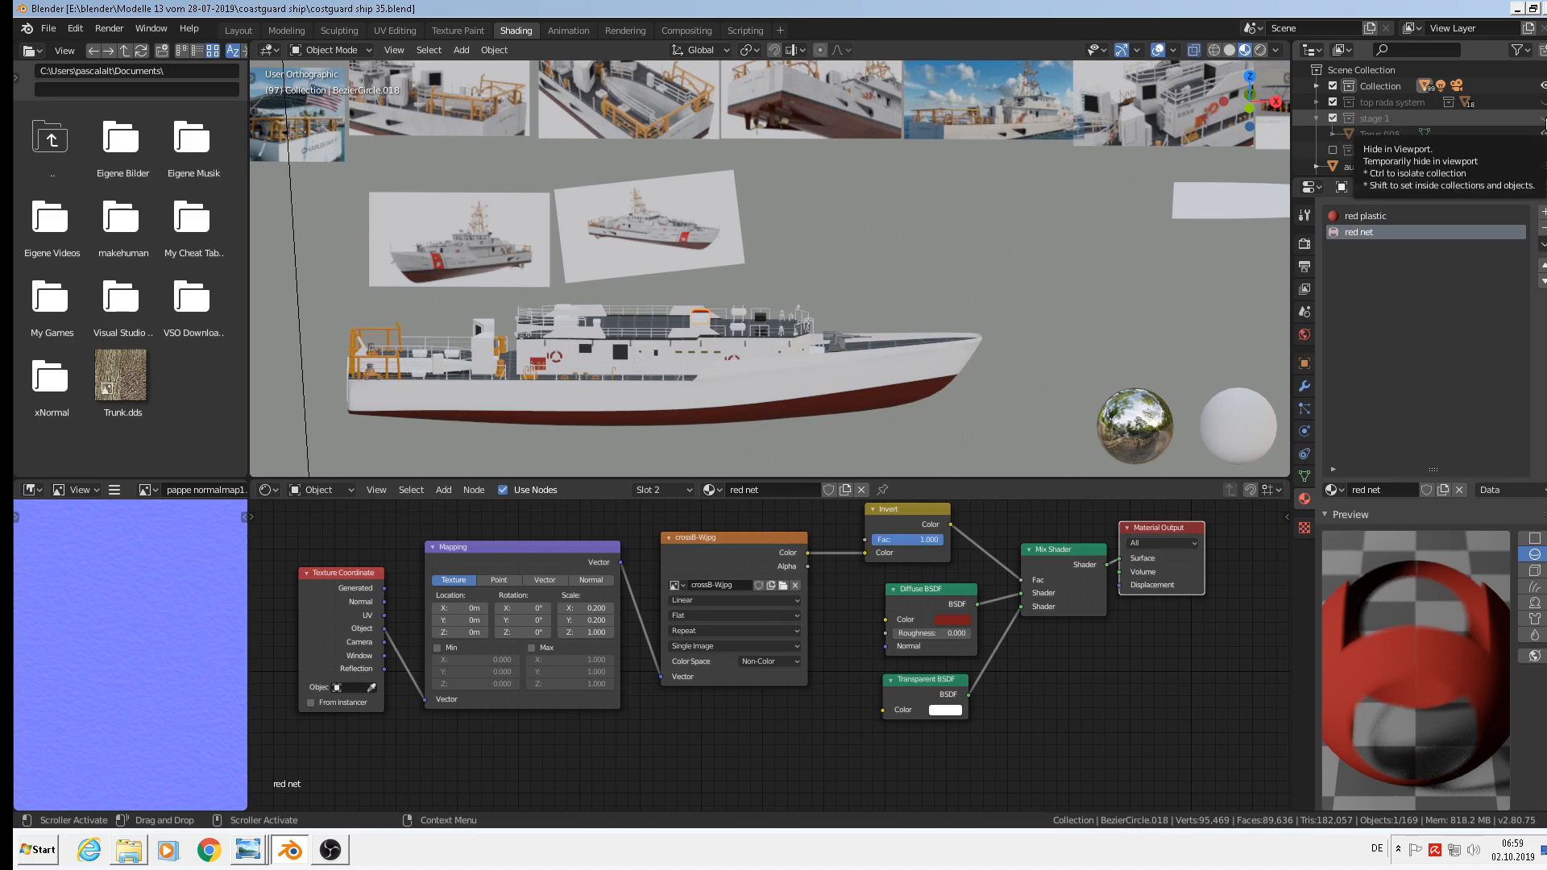
left_click(1544, 119)
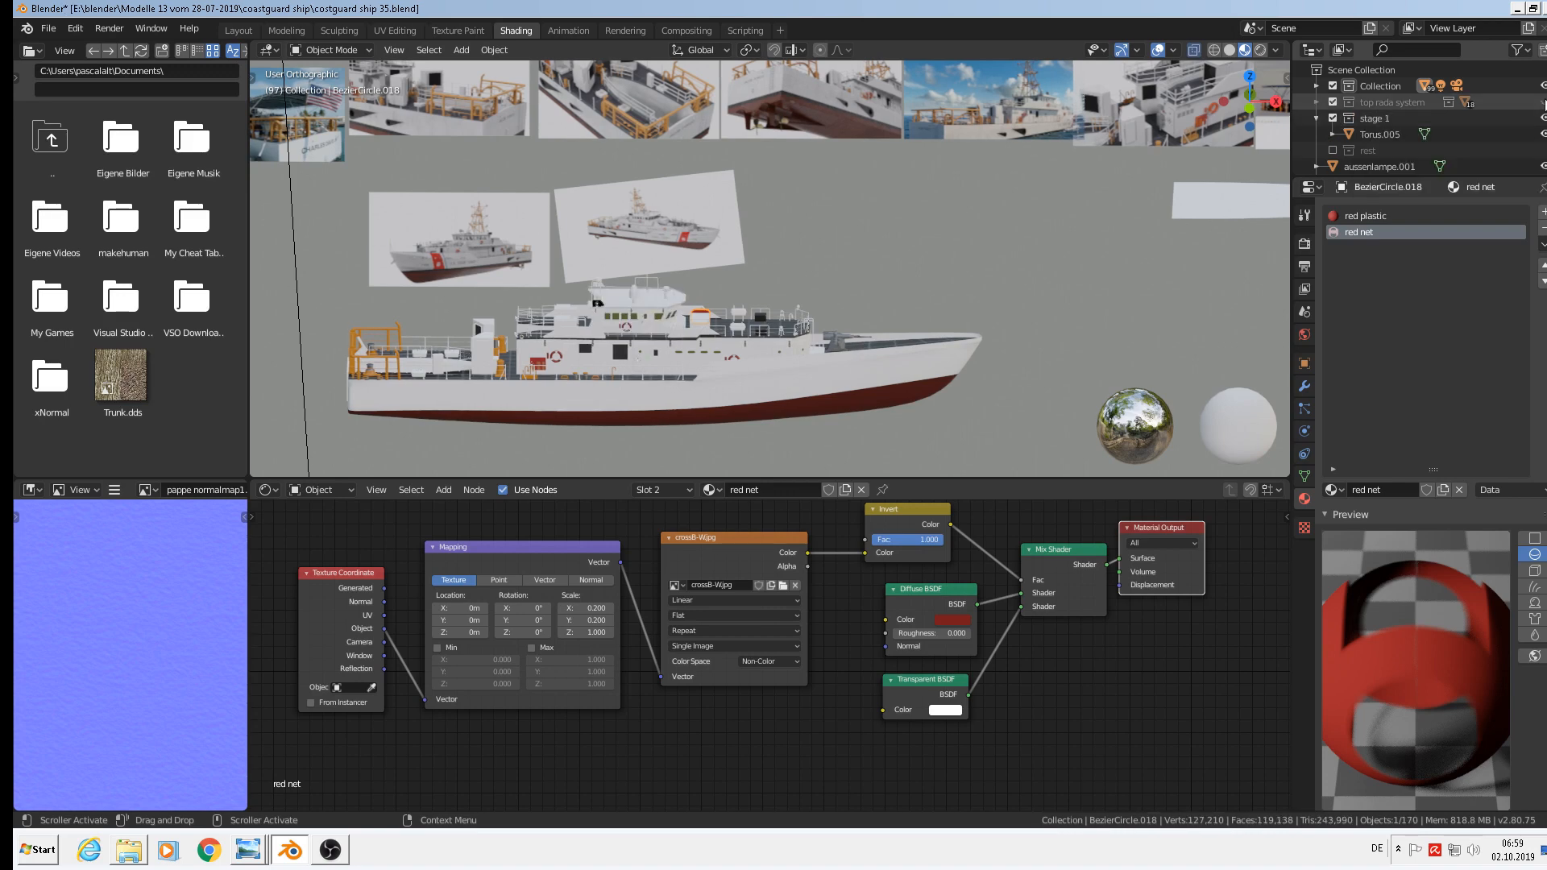
left_click(1544, 103)
middle_click_drag(1048, 323, 969, 303)
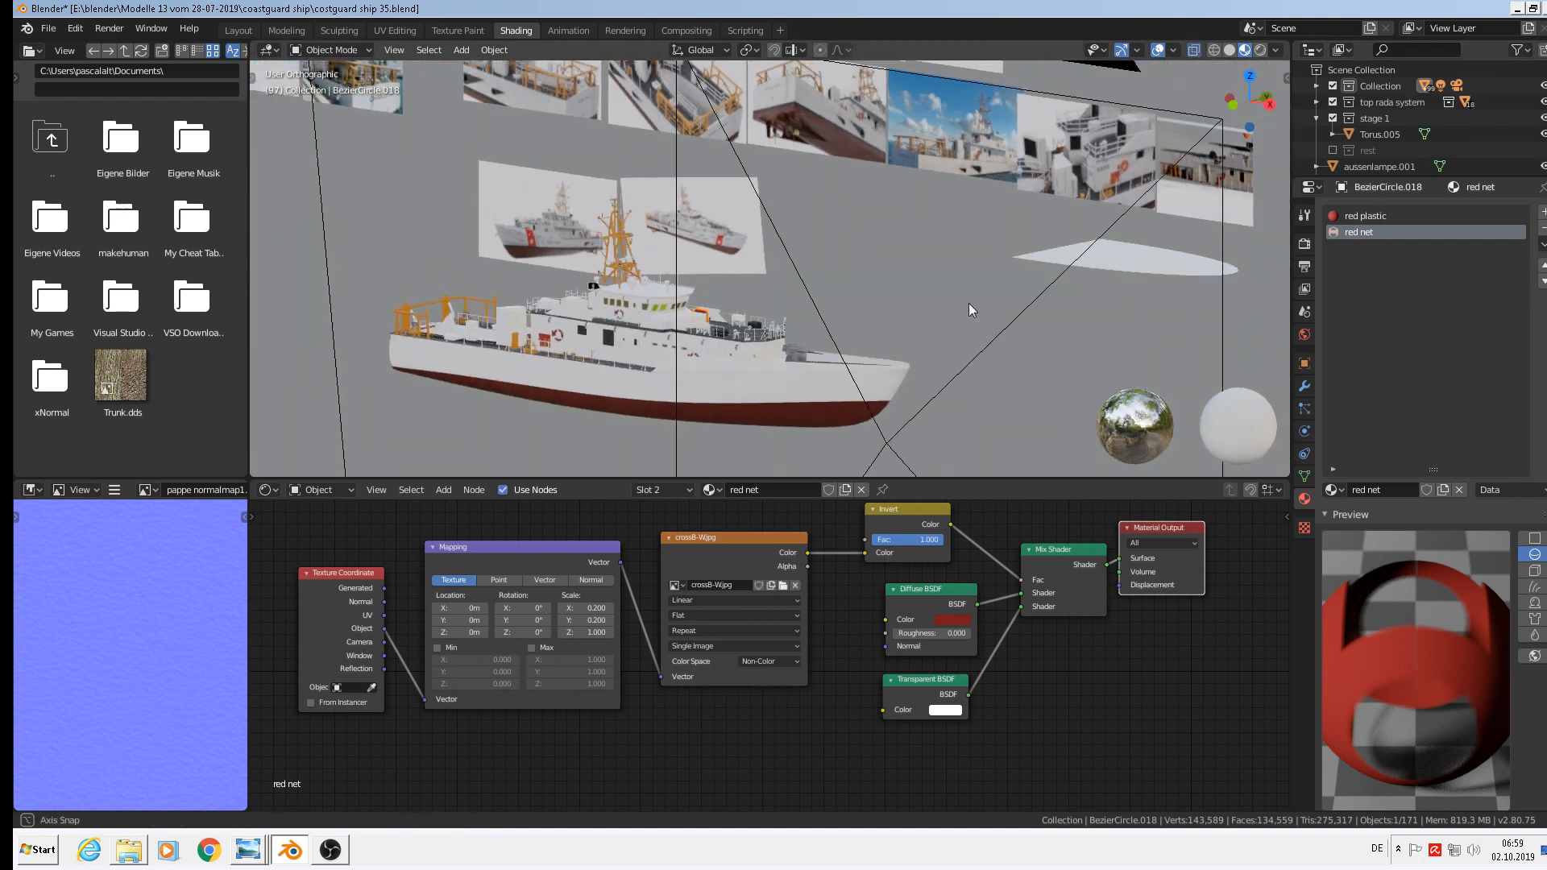
scroll(835, 348, "up", 3)
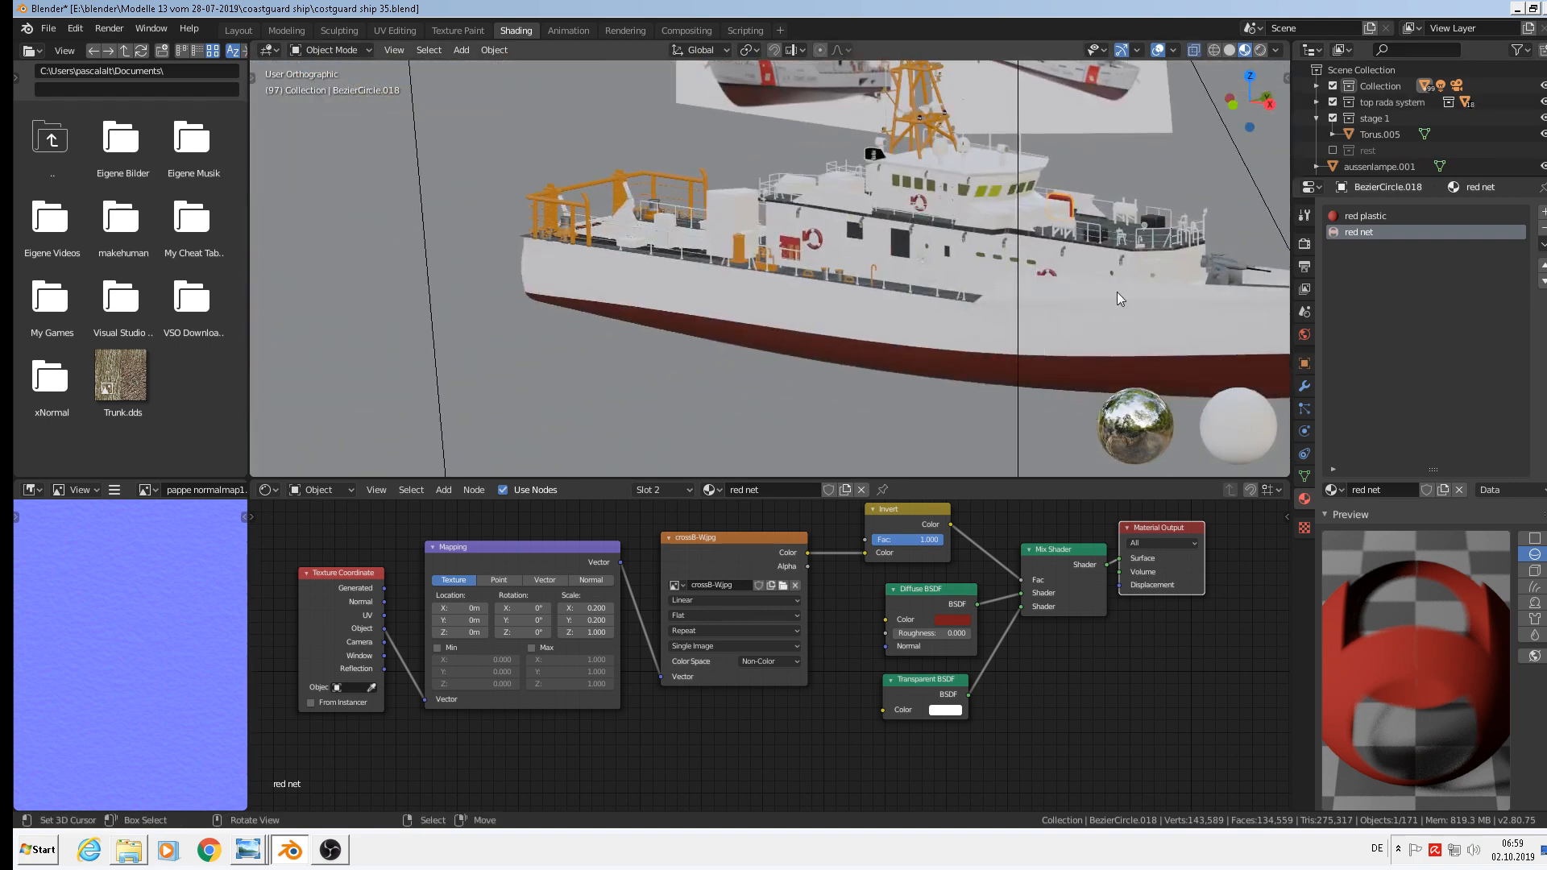
middle_click_drag(1115, 292, 995, 348)
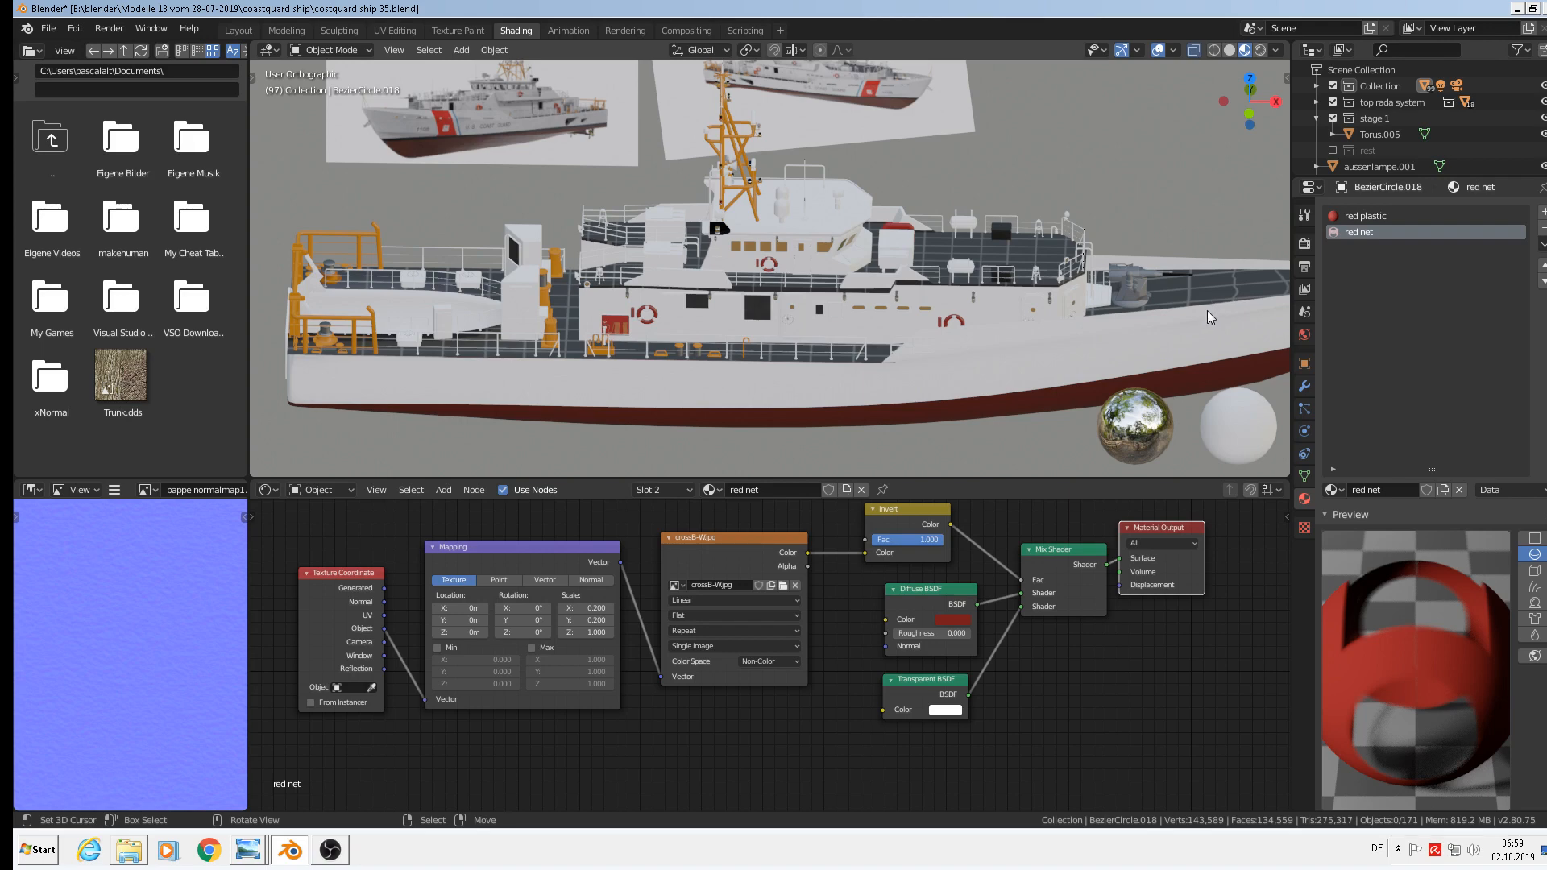
middle_click_drag(1208, 311, 1065, 293)
scroll(1103, 220, "down", 2)
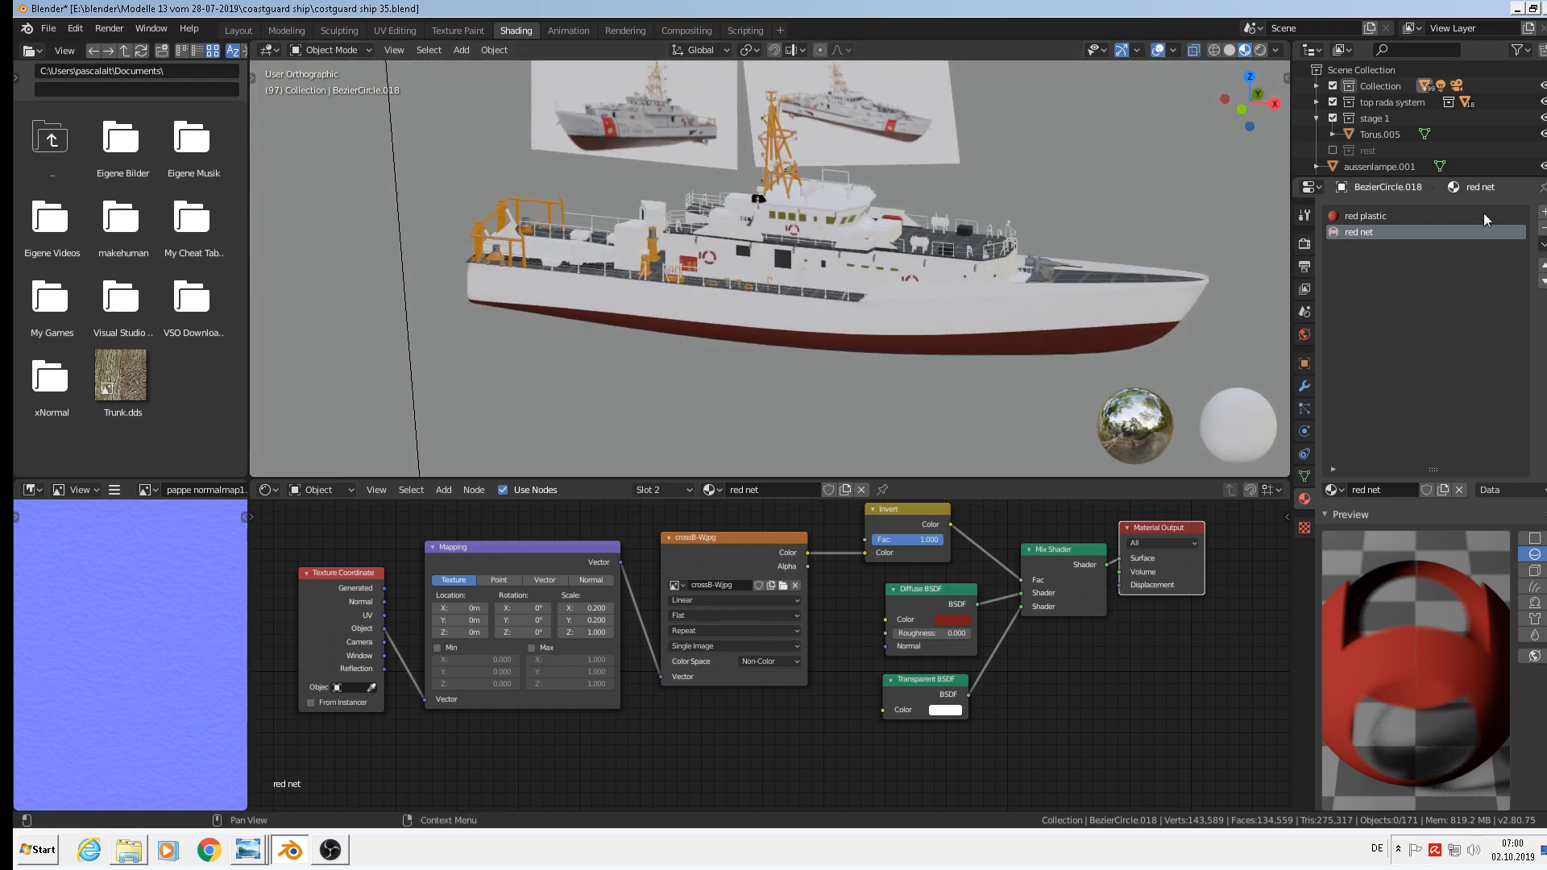
Hide the top rada system and stage 1 collections again and save the file.
left_click(1544, 101)
left_click(1543, 117)
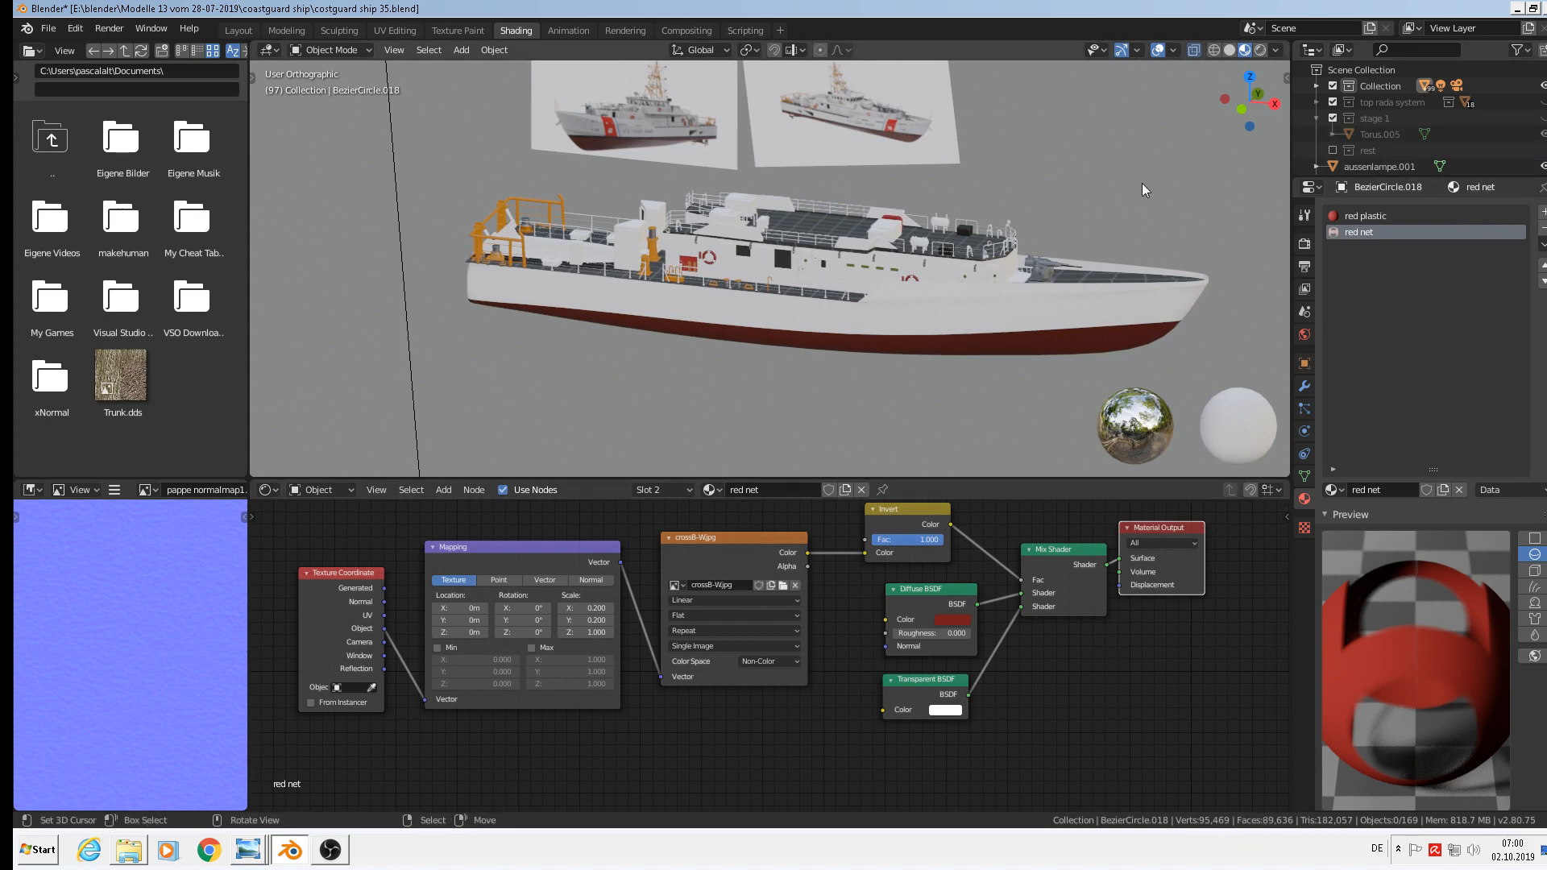
middle_click_drag(1002, 292, 918, 353, "shift")
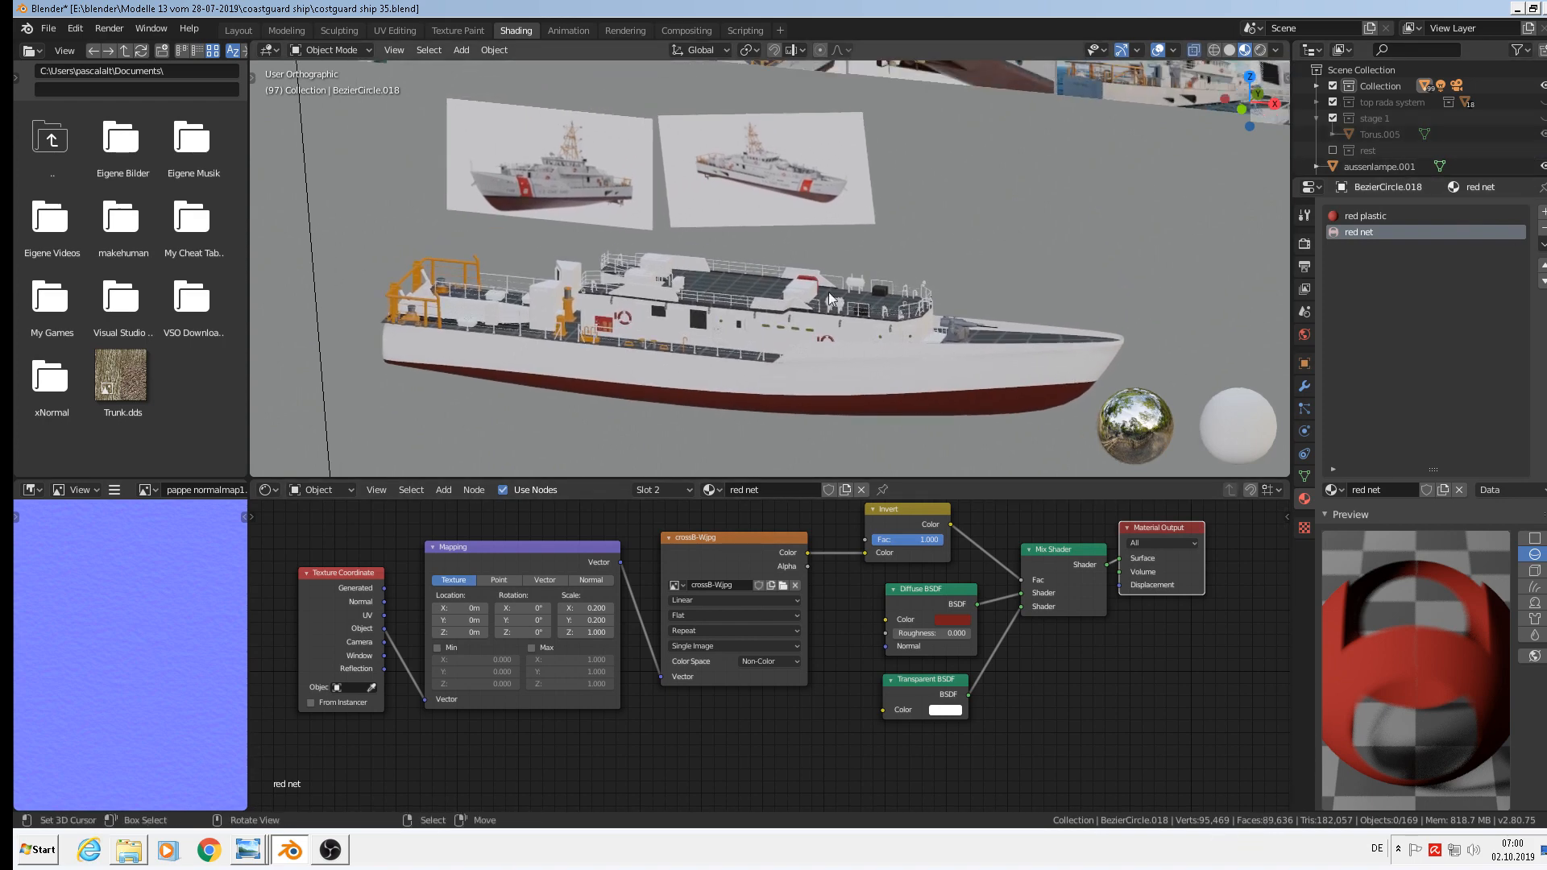
left_click(48, 28)
left_click(87, 135)
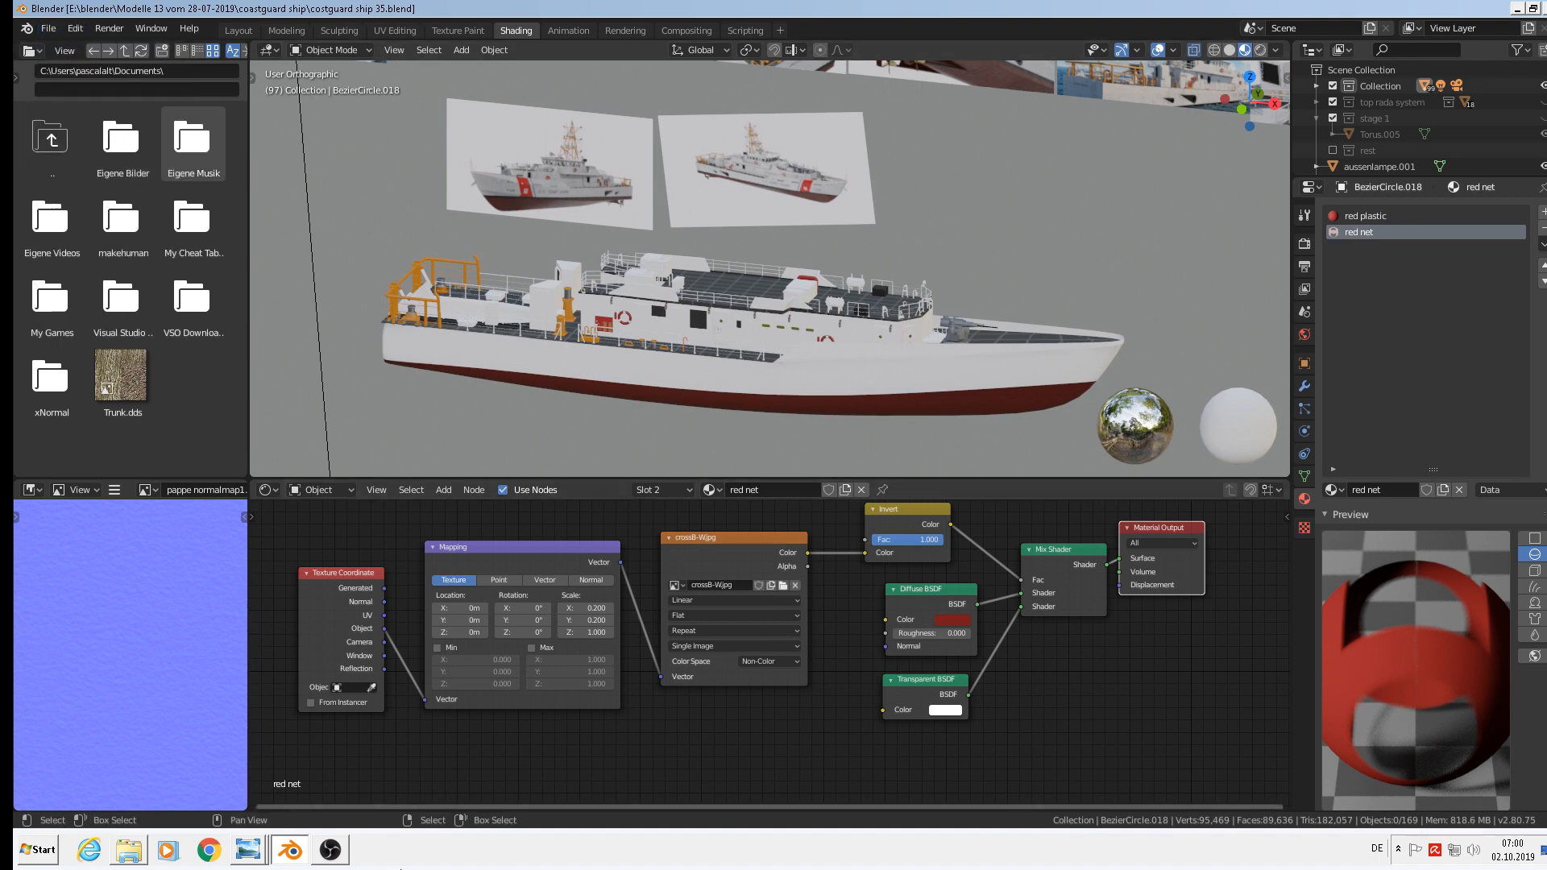